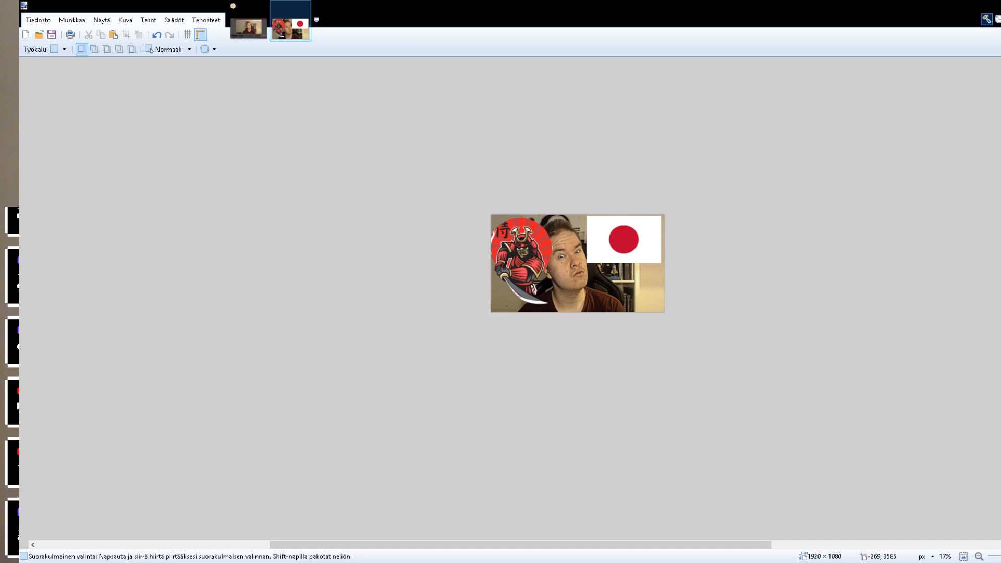
Draw a red ellipse outline about 661 × 765 px around the man's face with brush size 45.
{"action": "scroll", "coordinate": [574, 314], "scroll_direction": "up", "scroll_amount": 1}
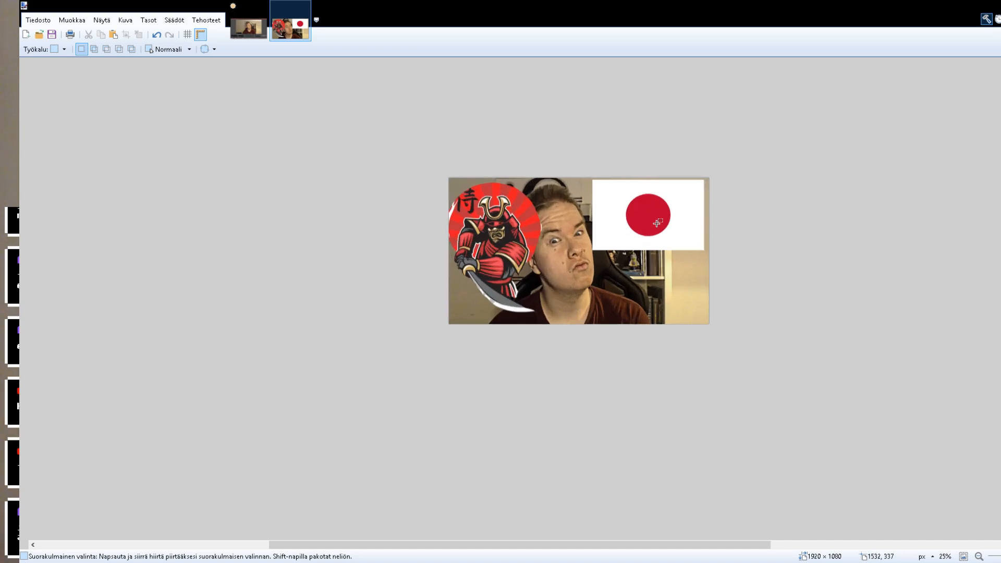
{"action": "key", "text": "o"}
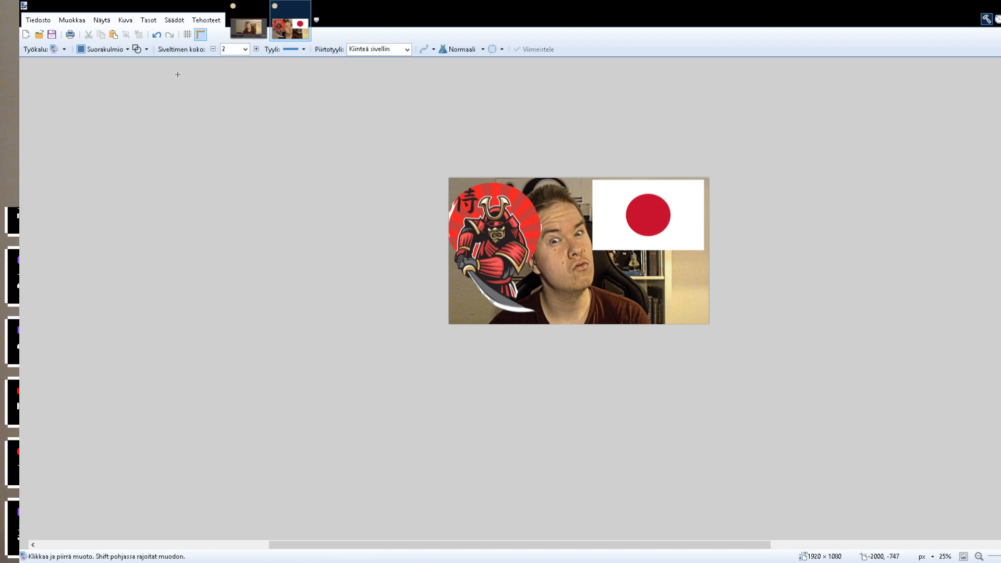
{"action": "left_click", "coordinate": [248, 49]}
{"action": "left_click", "coordinate": [234, 104]}
{"action": "left_click_drag", "start_coordinate": [522, 302], "coordinate": [612, 199]}
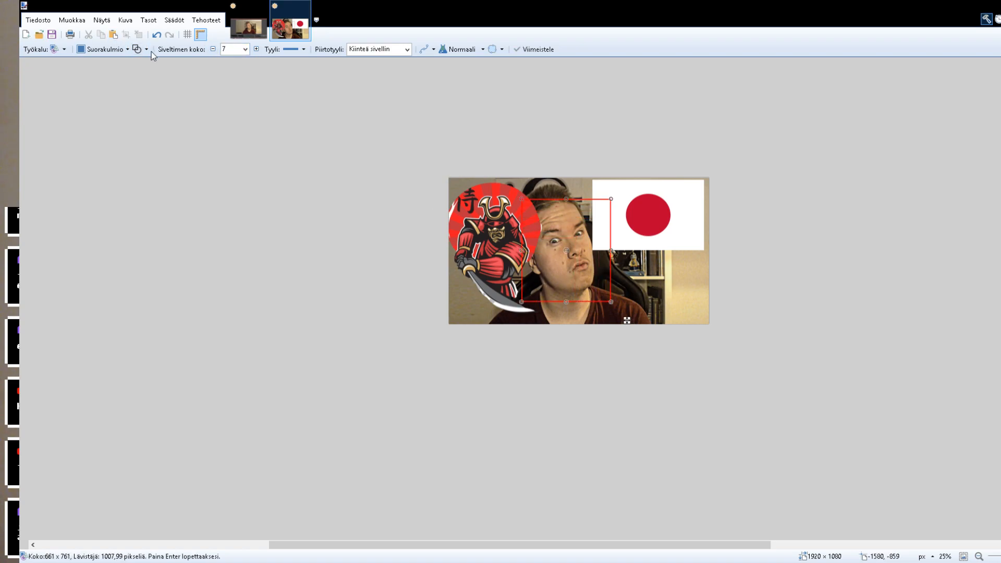
{"action": "left_click", "coordinate": [124, 76]}
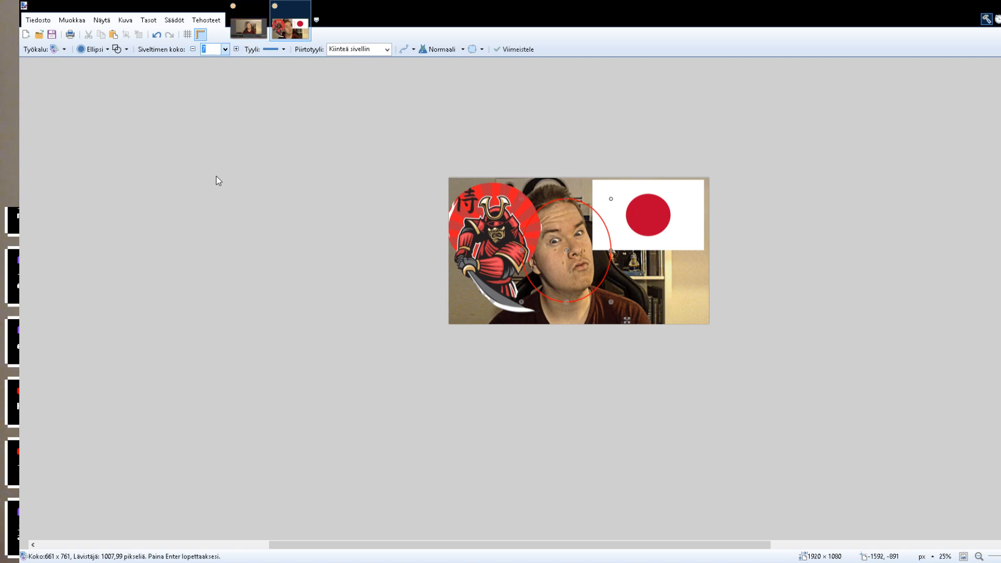
{"action": "type", "text": "45"}
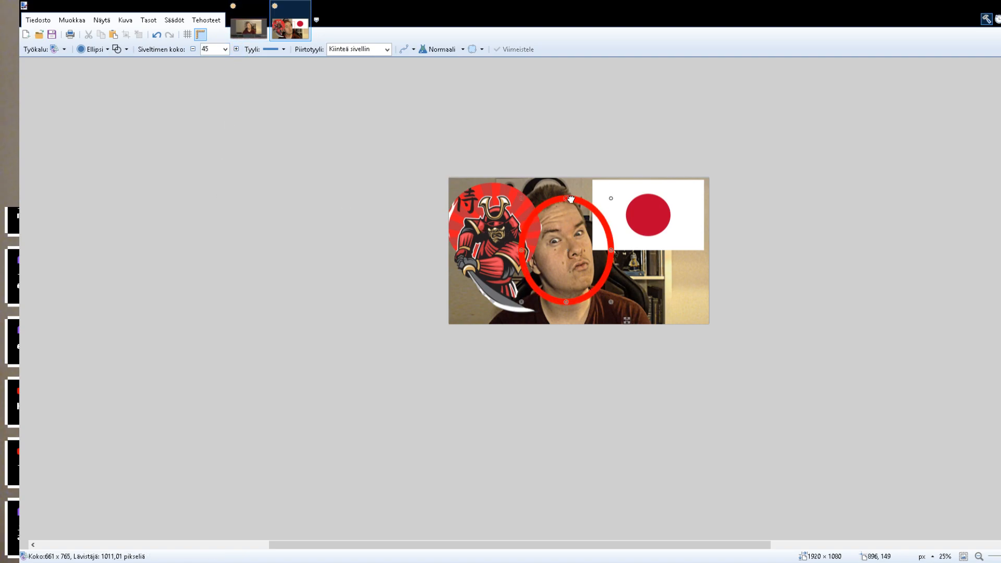
{"action": "type", "text": "s"}
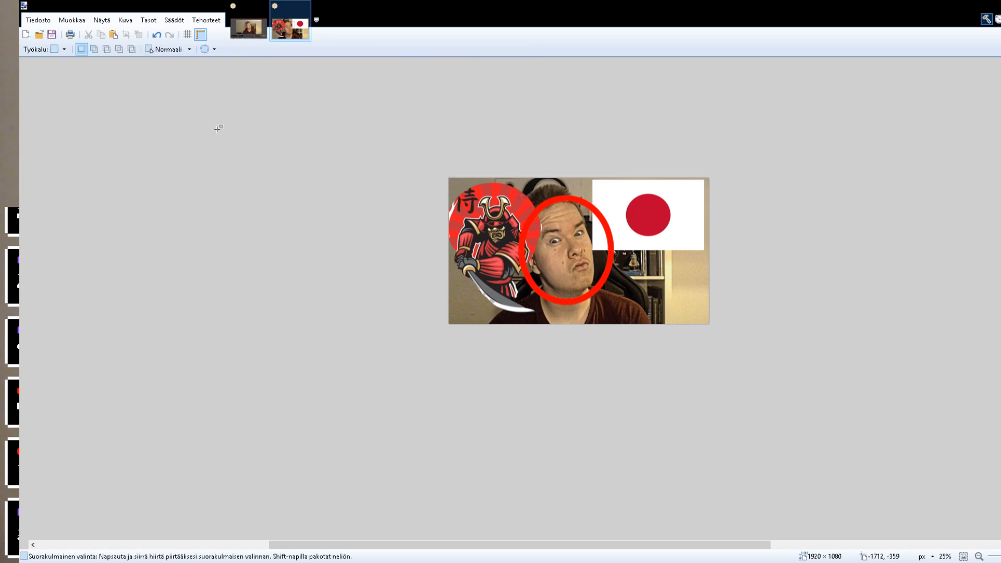
Draw a red arrow outline about 539 × 266 px, rotated so it points at the circled face from the lower right.
{"action": "type", "text": "o"}
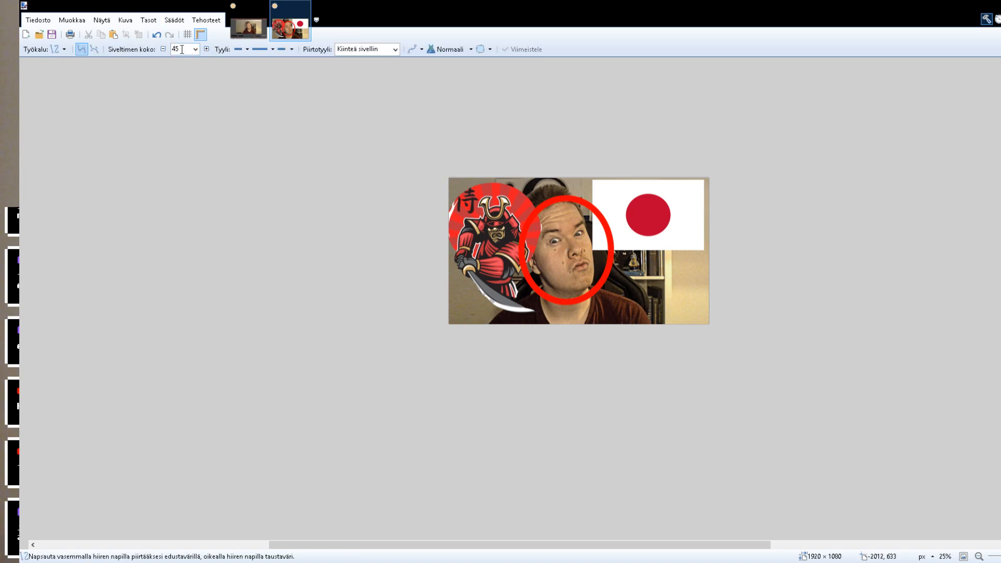
{"action": "type", "text": "o"}
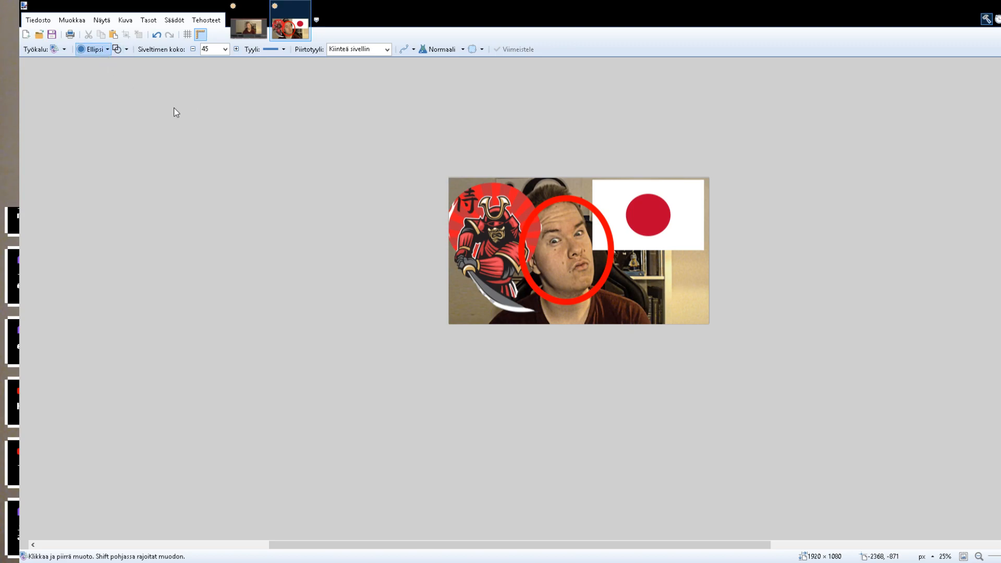
{"action": "left_click", "coordinate": [92, 140]}
{"action": "left_click_drag", "start_coordinate": [456, 267], "coordinate": [518, 225]}
{"action": "left_click_drag", "start_coordinate": [503, 245], "coordinate": [666, 299]}
{"action": "left_click_drag", "start_coordinate": [671, 265], "coordinate": [574, 334]}
{"action": "left_click_drag", "start_coordinate": [650, 296], "coordinate": [689, 313]}
{"action": "left_click_drag", "start_coordinate": [673, 264], "coordinate": [666, 260]}
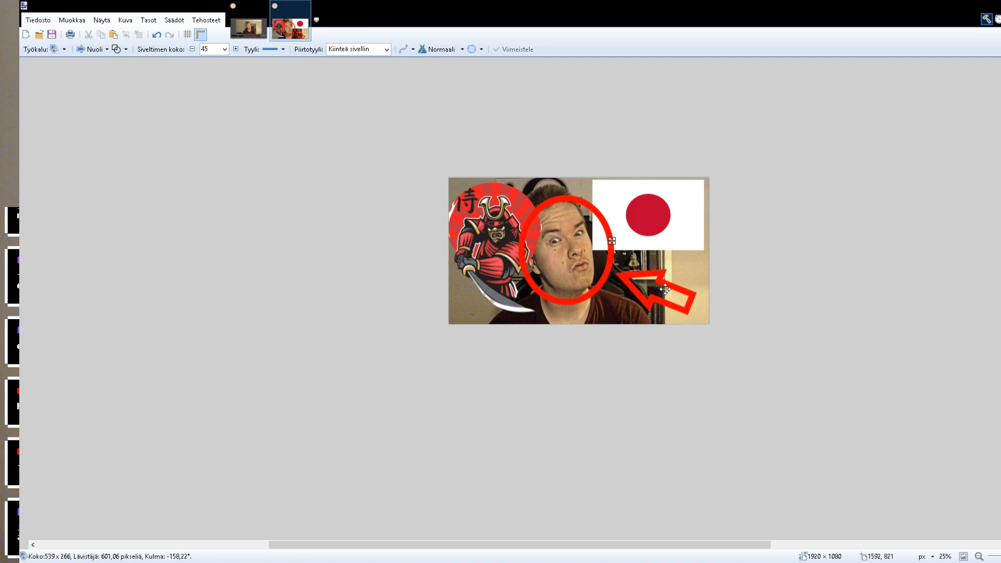
{"action": "mouse_move", "coordinate": [661, 290]}
{"action": "left_mouse_down"}
{"action": "mouse_move", "coordinate": [715, 293]}
{"action": "mouse_move", "coordinate": [719, 306]}
{"action": "mouse_move", "coordinate": [675, 308]}
{"action": "mouse_move", "coordinate": [660, 288]}
{"action": "left_mouse_up"}
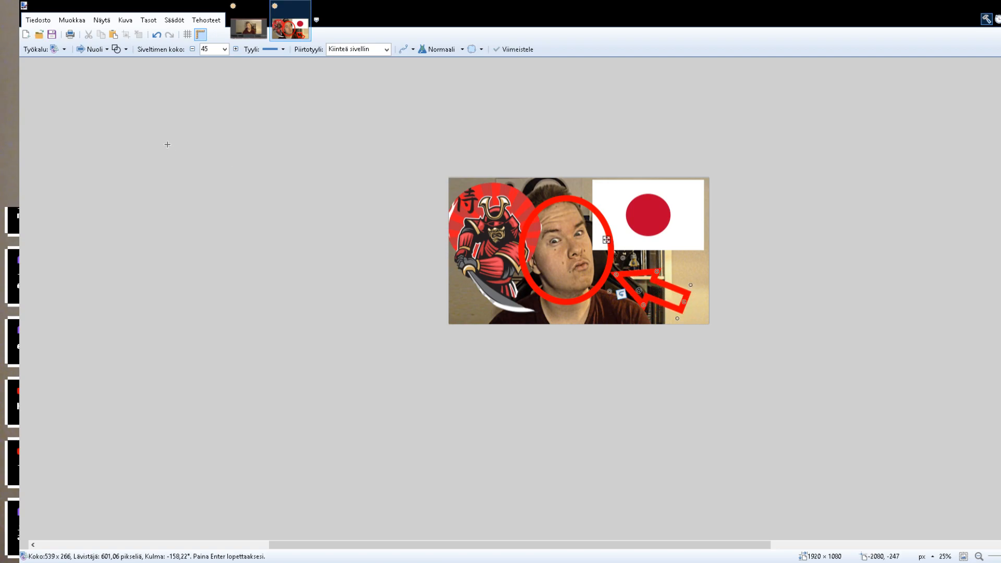
Fill the inside of the arrow with the same red as its outline.
{"action": "key", "text": "f"}
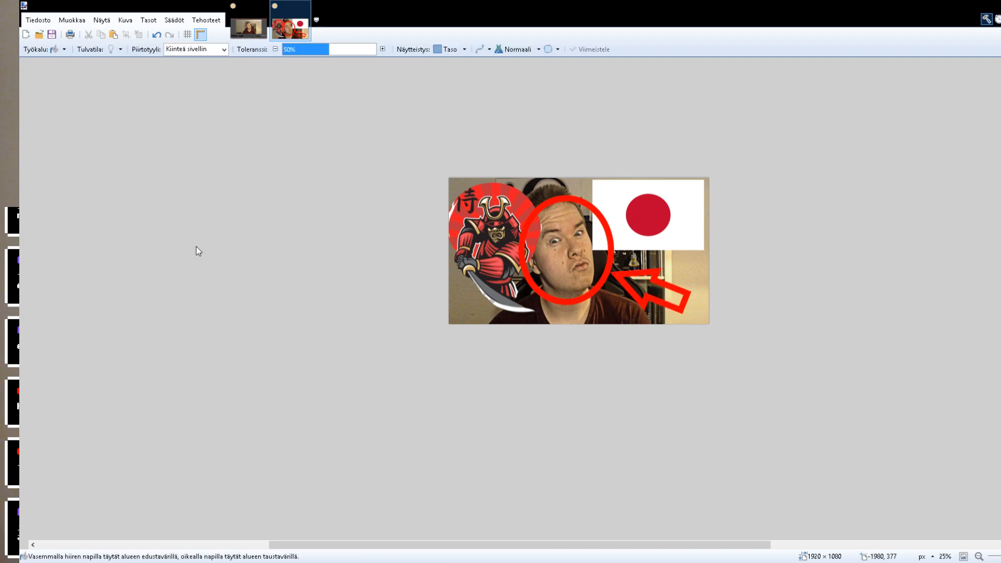
{"action": "left_click", "coordinate": [642, 290]}
{"action": "scroll", "coordinate": [674, 273], "scroll_direction": "down", "scroll_amount": 3}
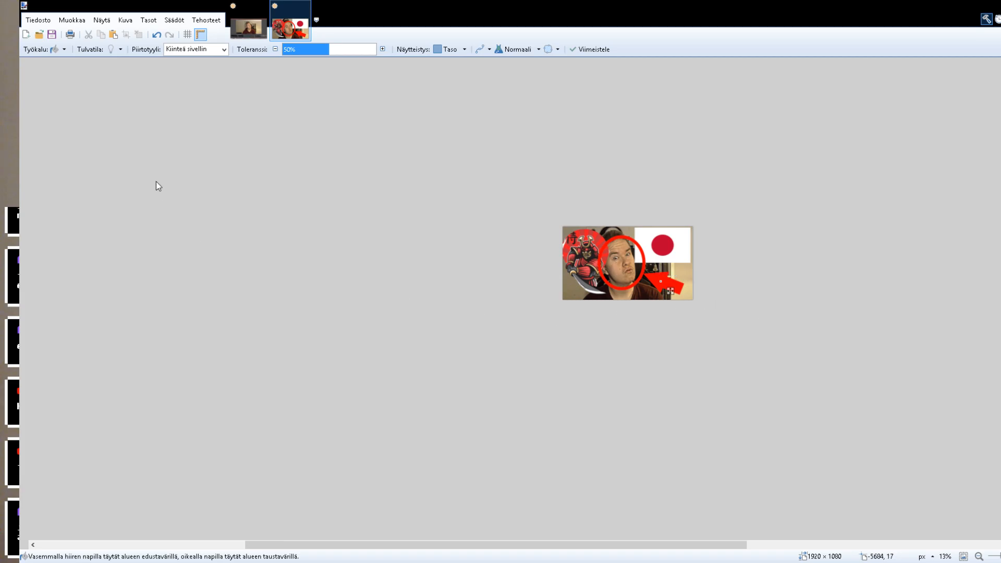
{"action": "key", "text": "s"}
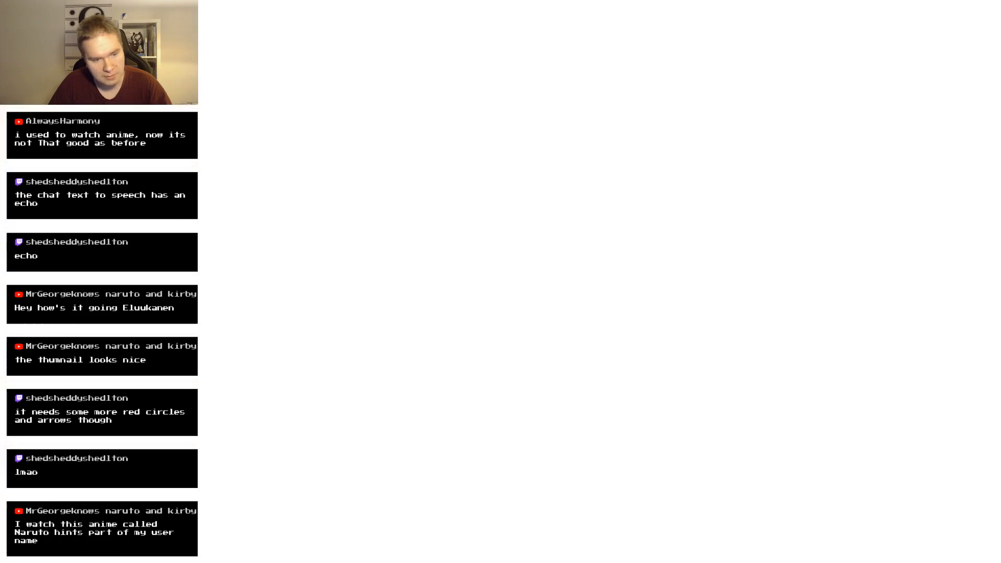
In Sibelius, move the fifth staff down to widen the gap between the upper four and lower four staves.
{"action": "left_click_drag", "start_coordinate": [372, 340], "coordinate": [609, 333]}
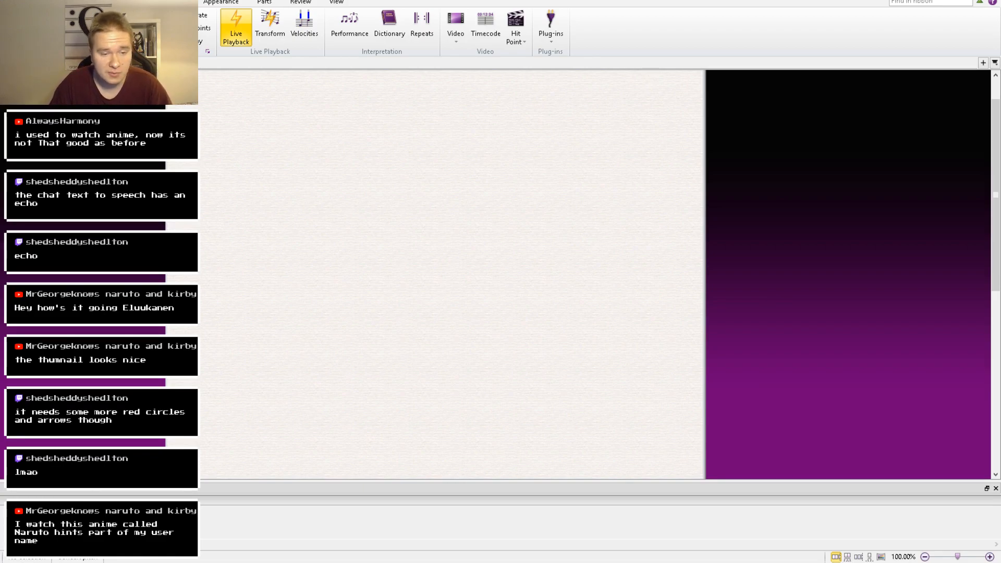
{"action": "left_click_drag", "start_coordinate": [283, 349], "coordinate": [326, 280]}
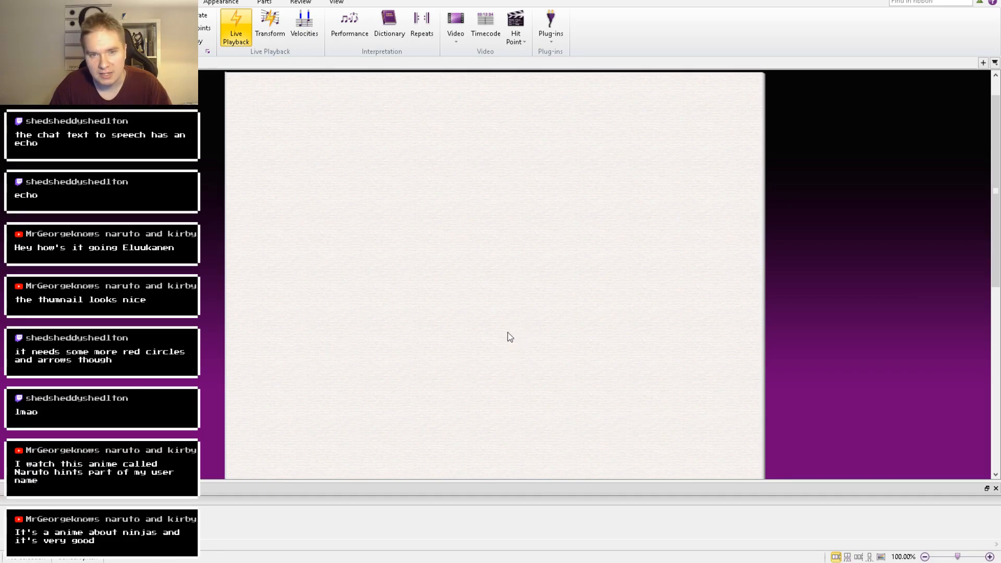
{"action": "left_click_drag", "start_coordinate": [369, 375], "coordinate": [404, 242]}
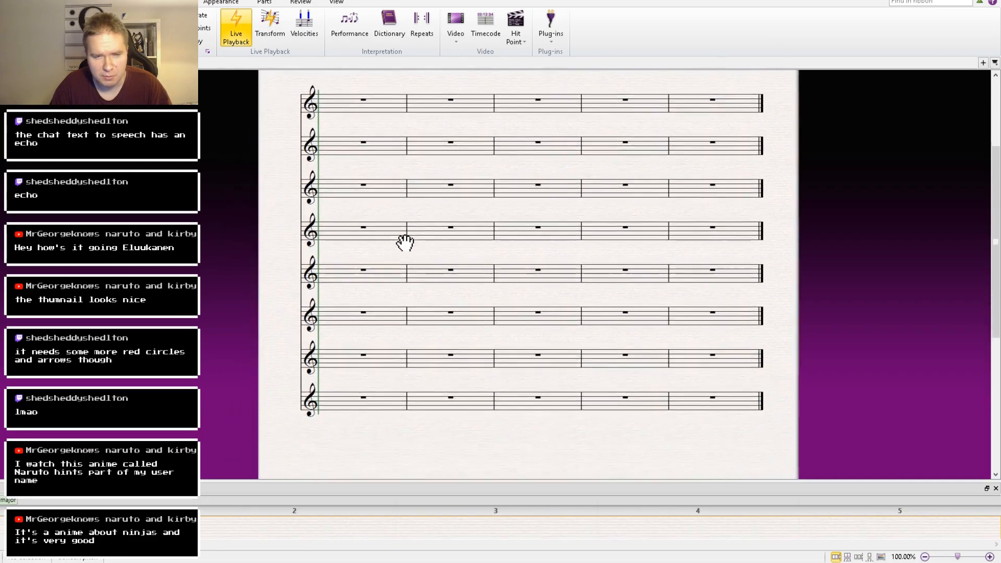
{"action": "left_click", "coordinate": [393, 236]}
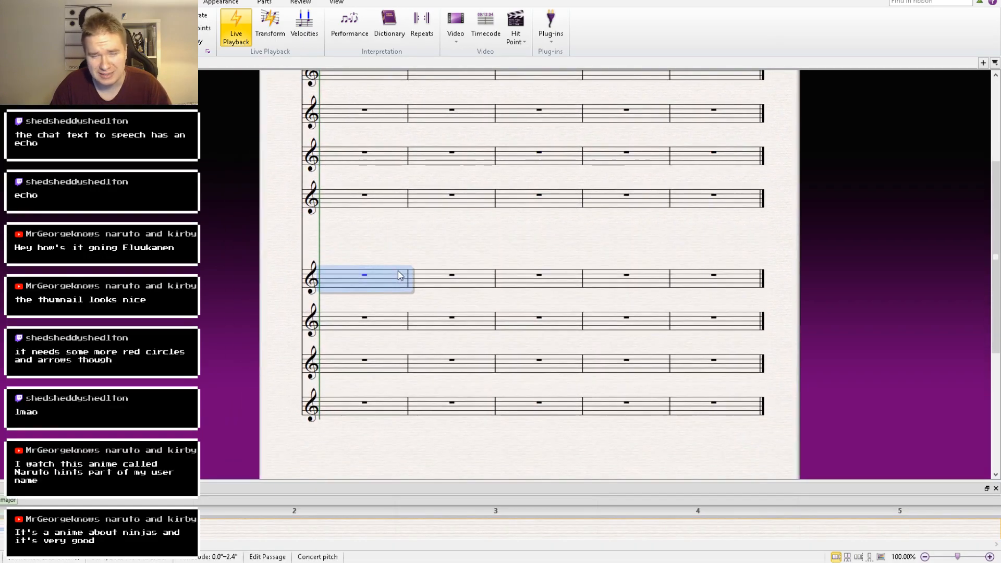
{"action": "left_click_drag", "start_coordinate": [473, 240], "coordinate": [441, 427]}
{"action": "left_click", "coordinate": [372, 234]}
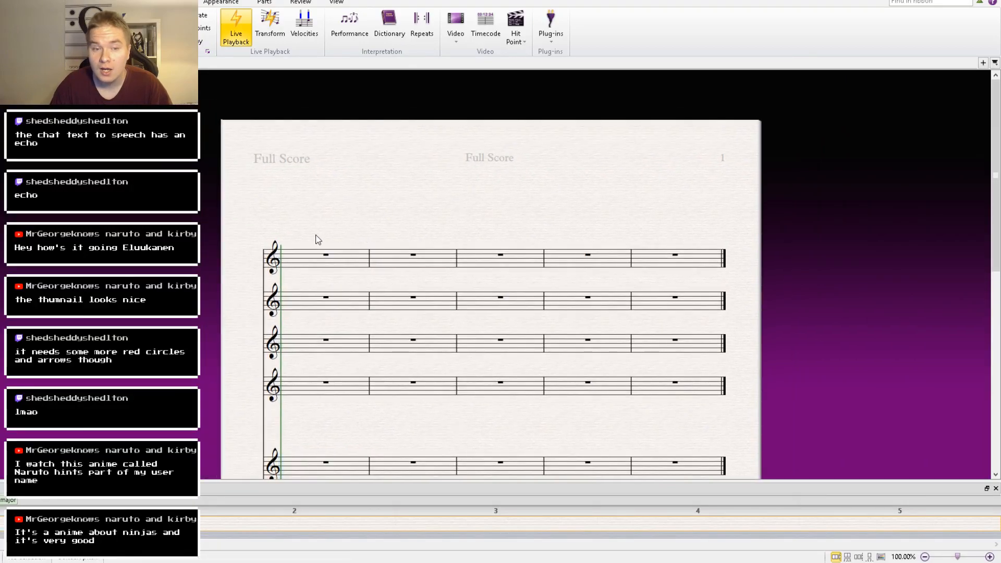
{"action": "left_click_drag", "start_coordinate": [322, 275], "coordinate": [369, 310]}
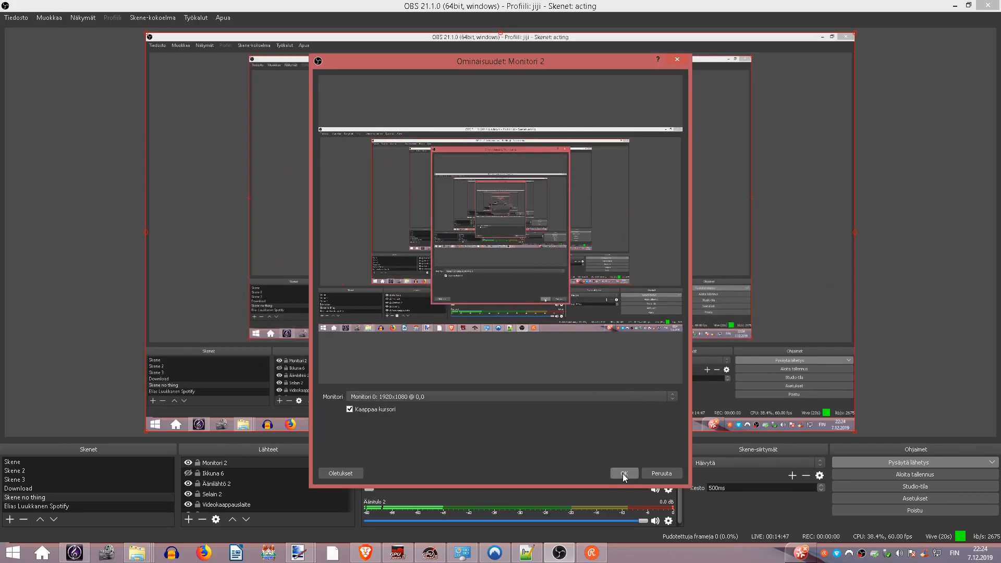
In OBS, confirm Monitori 0: 1920x1080 for the Monitor 2 source and enlarge the source outward at its lower-right and upper-left corners.
{"action": "left_click", "coordinate": [623, 474]}
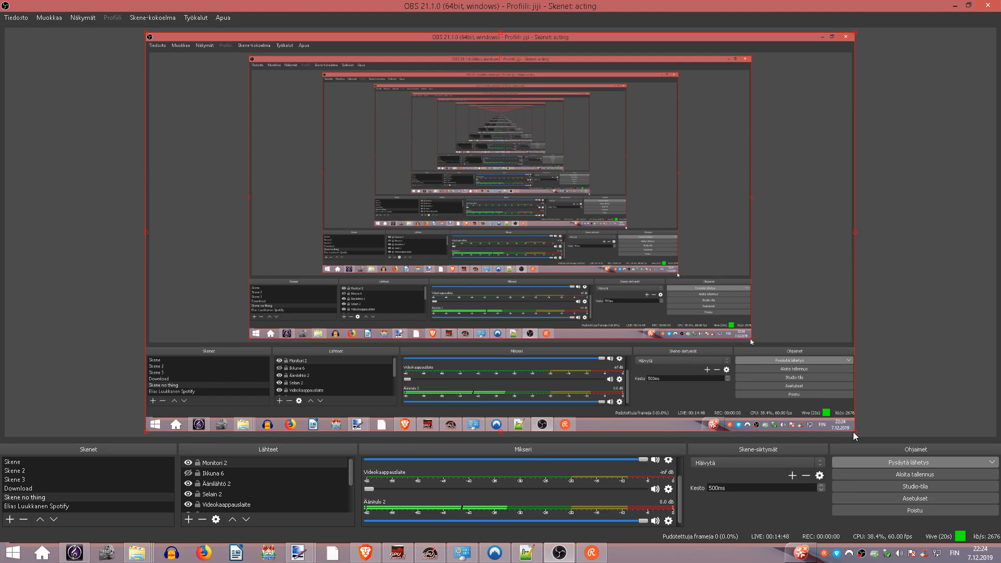
{"action": "left_click_drag", "start_coordinate": [854, 433], "coordinate": [884, 450]}
{"action": "left_click_drag", "start_coordinate": [146, 34], "coordinate": [99, 8]}
{"action": "left_click", "coordinate": [366, 153]}
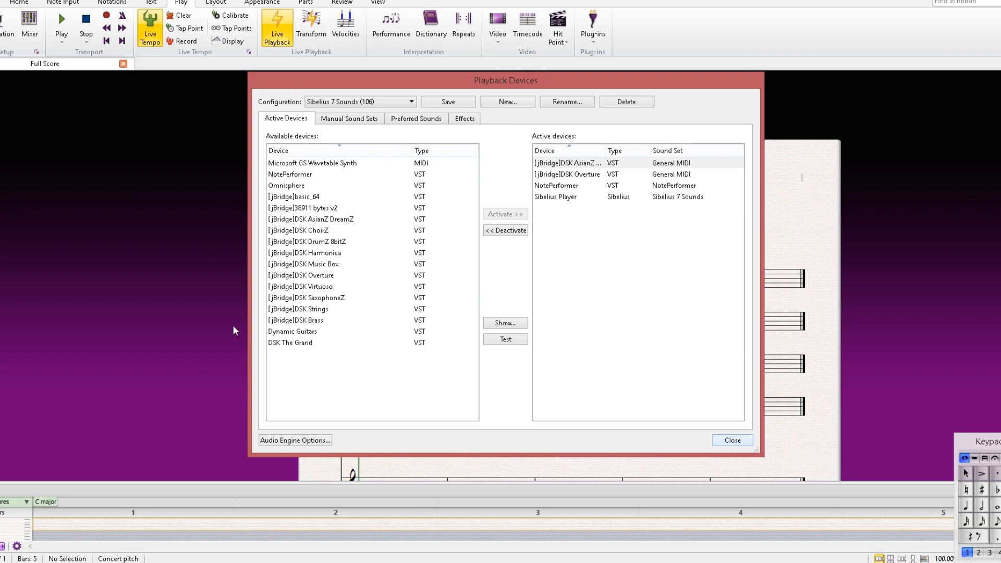
Back in Sibelius, close the Playback Devices dialog and show the Mixer.
{"action": "key", "text": "Escape"}
{"action": "left_click_drag", "start_coordinate": [398, 226], "coordinate": [376, 202]}
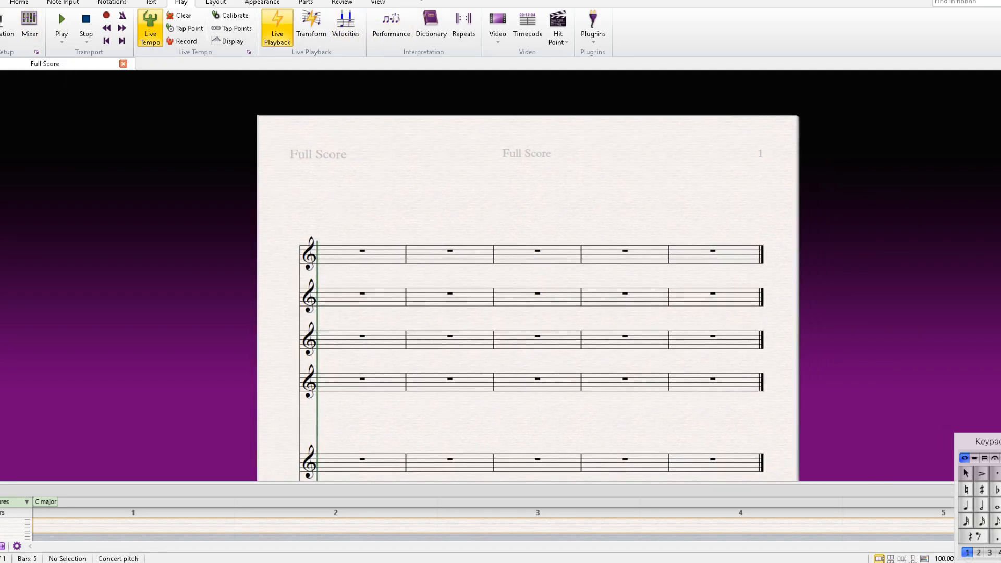
{"action": "left_click", "coordinate": [378, 2]}
{"action": "left_click", "coordinate": [734, 41]}
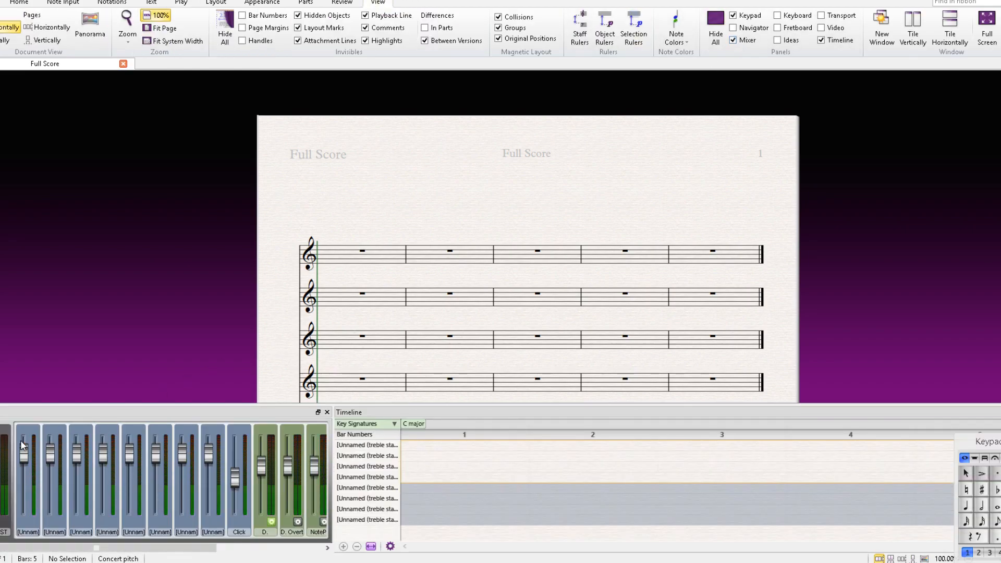
Assign [jBridge]DSK AsianZ DreamZ as the first staff's playback device and move its opened plug-in window over the score.
{"action": "left_click", "coordinate": [38, 361]}
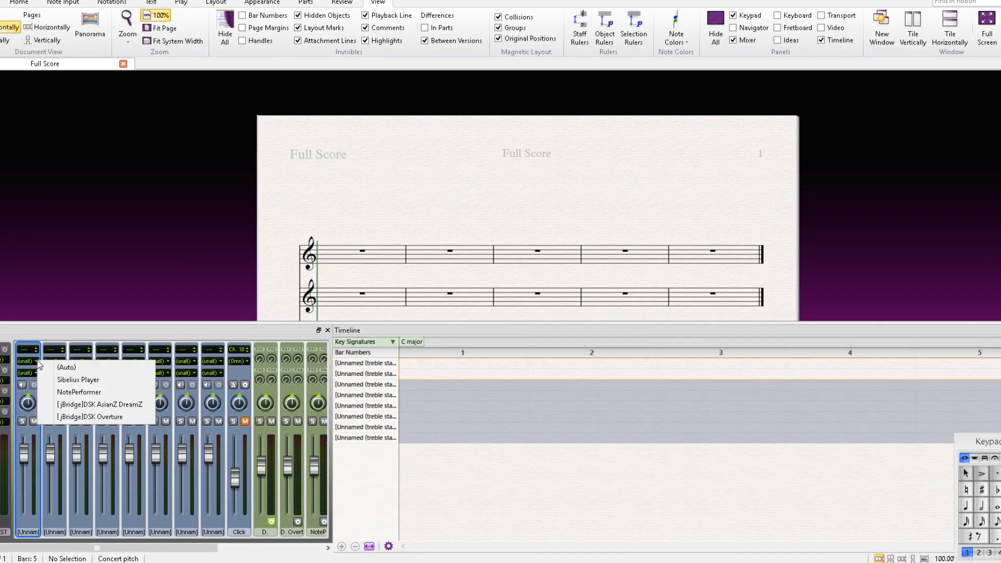
{"action": "left_click", "coordinate": [86, 405]}
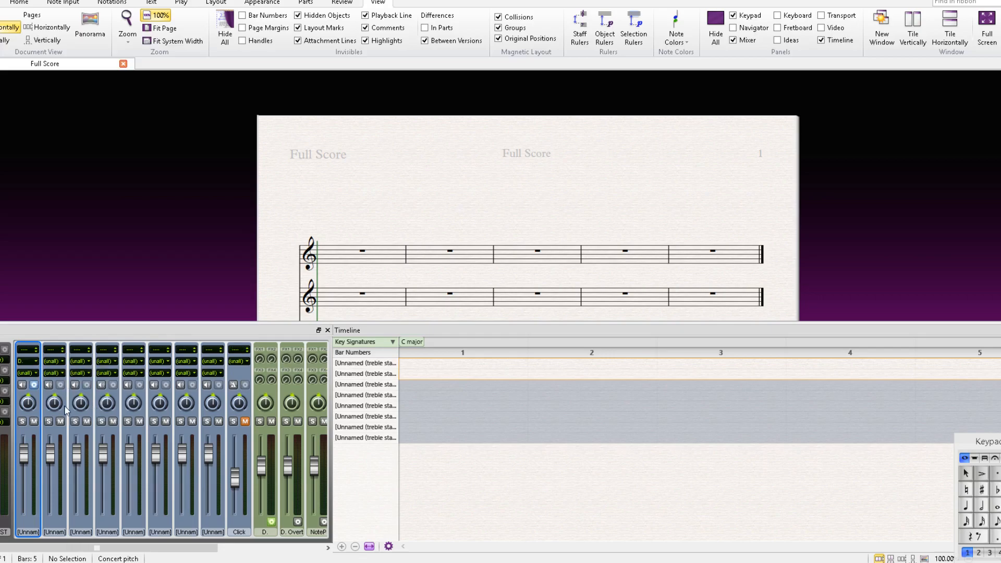
{"action": "left_click", "coordinate": [34, 385]}
{"action": "left_click_drag", "start_coordinate": [185, 63], "coordinate": [521, 103]}
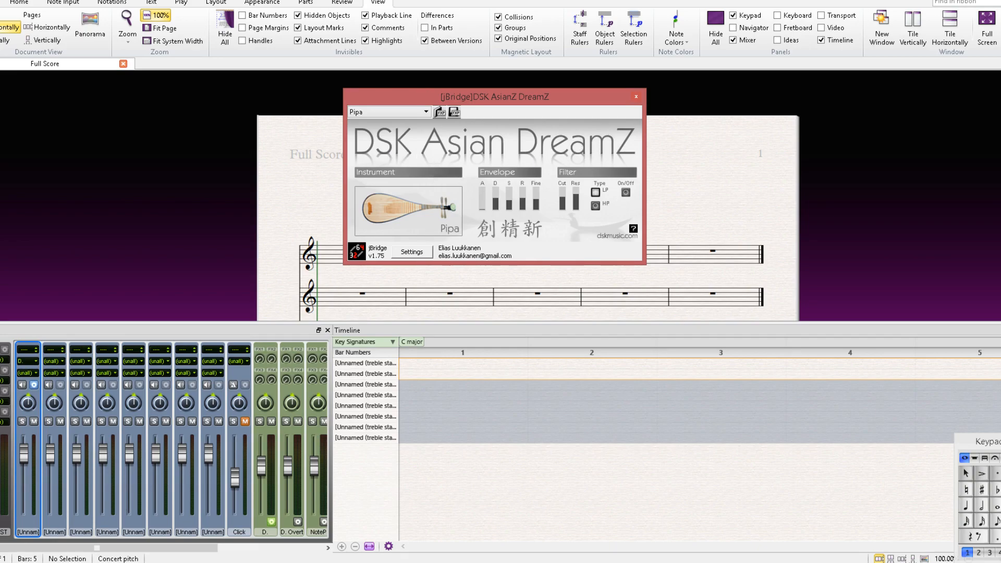
{"action": "key", "text": "alt+Tab"}
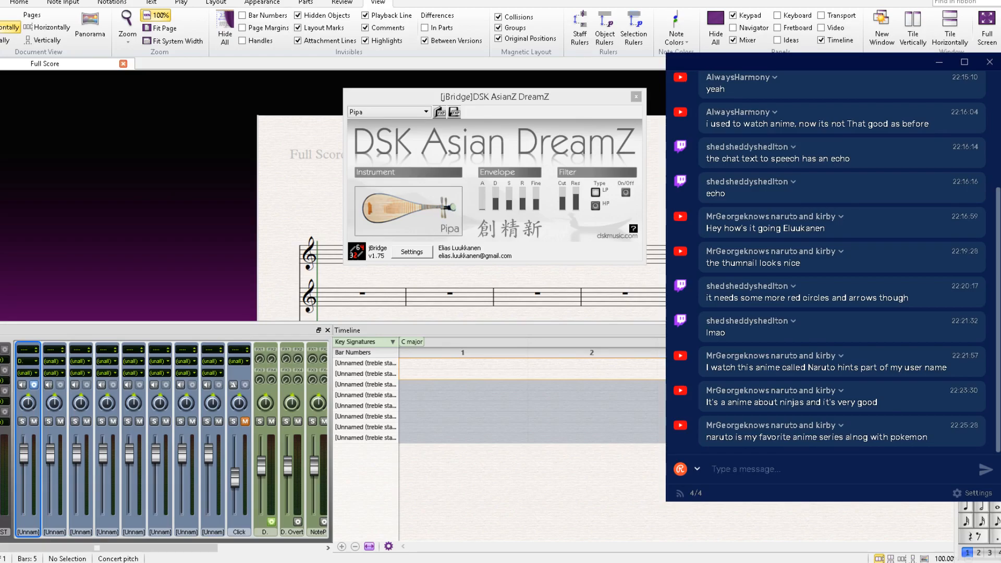
{"action": "key", "text": "alt+Tab"}
{"action": "key", "text": "alt+Tab"}
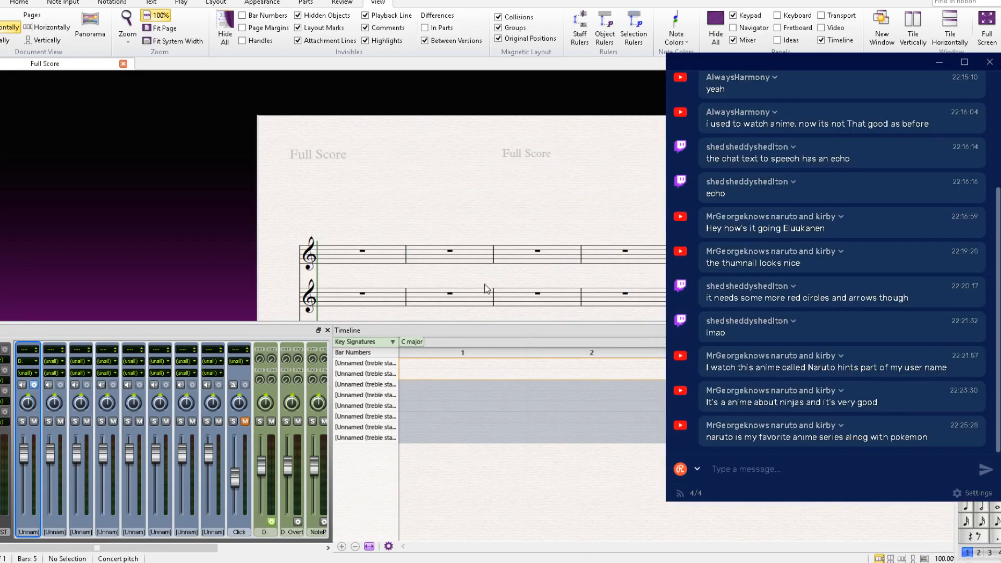
{"action": "left_click", "coordinate": [36, 387]}
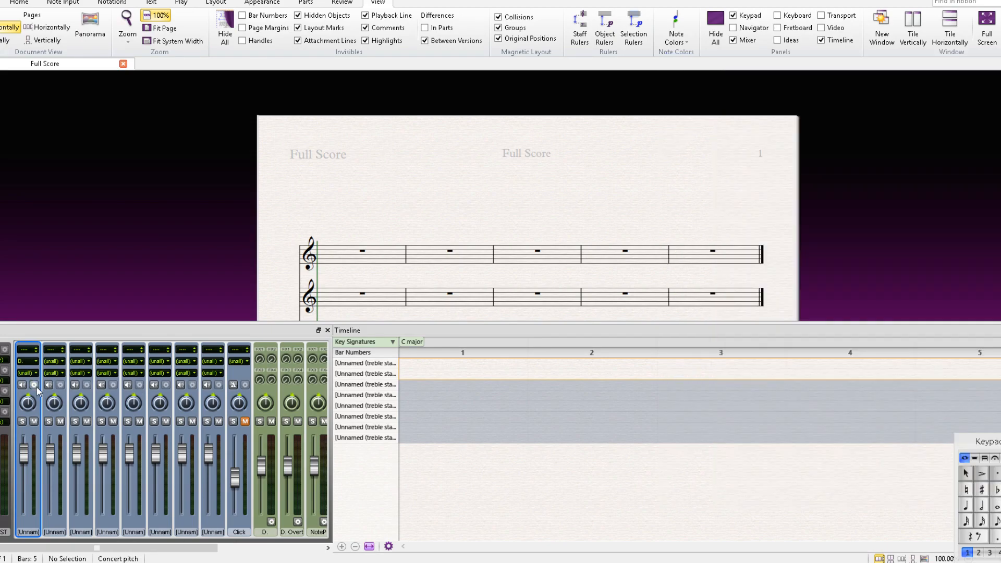
{"action": "left_click", "coordinate": [34, 385]}
{"action": "left_click_drag", "start_coordinate": [199, 68], "coordinate": [526, 69]}
Hide the Timeline, reopen the Mixer and bring up the first staff's DSK AsianZ DreamZ plug-in window.
{"action": "left_click", "coordinate": [1000, 330]}
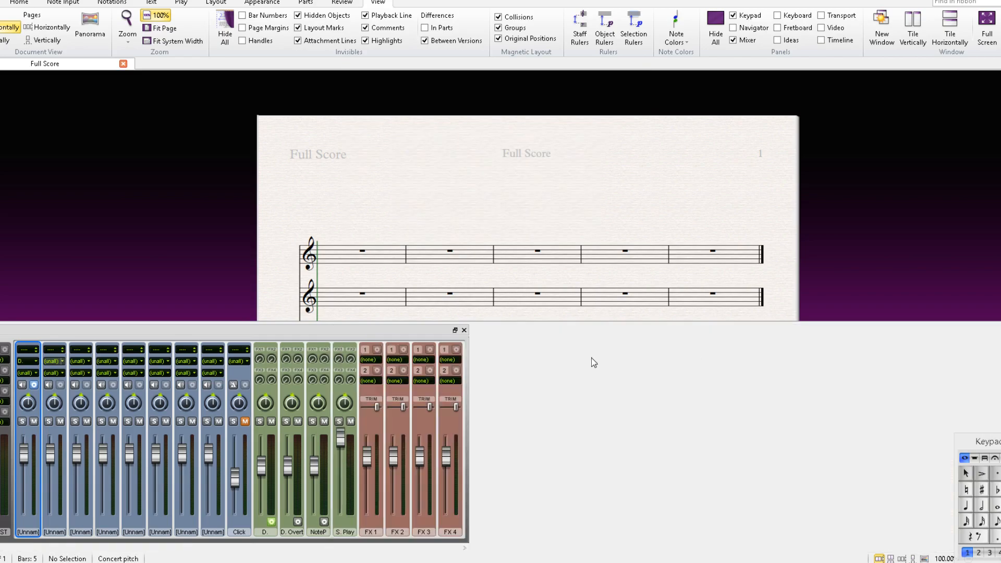
{"action": "left_click", "coordinate": [464, 331]}
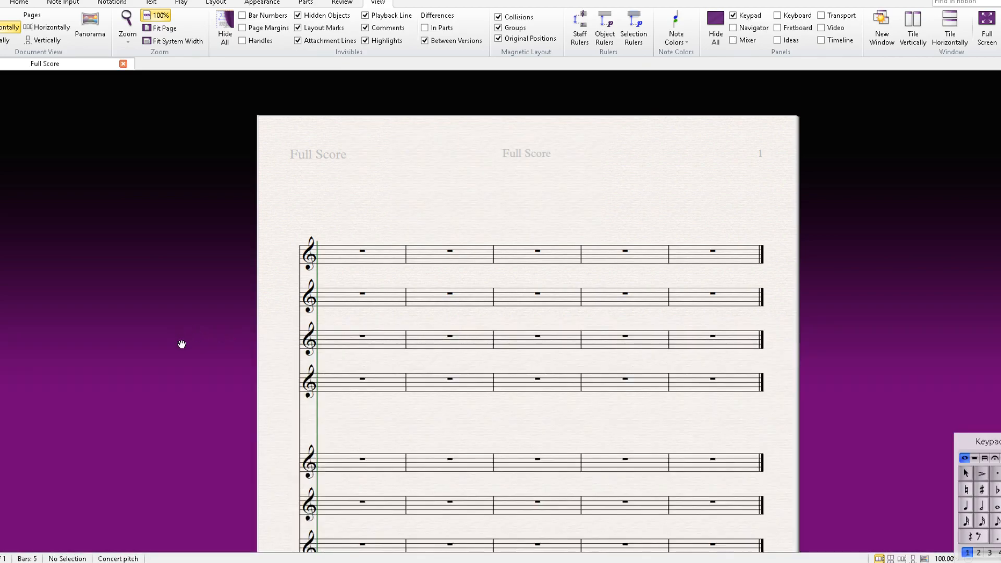
{"action": "left_click", "coordinate": [734, 40]}
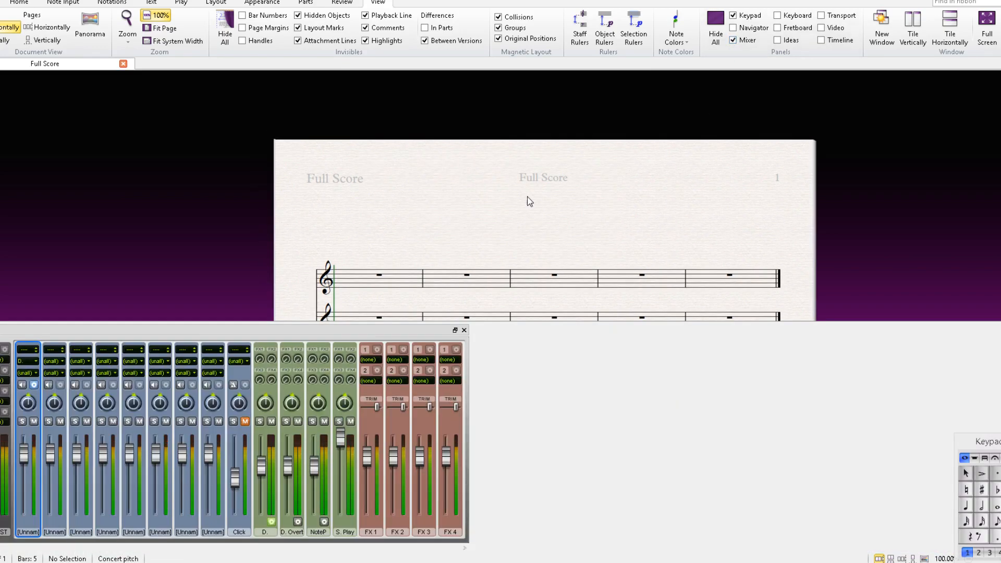
{"action": "left_click", "coordinate": [36, 386]}
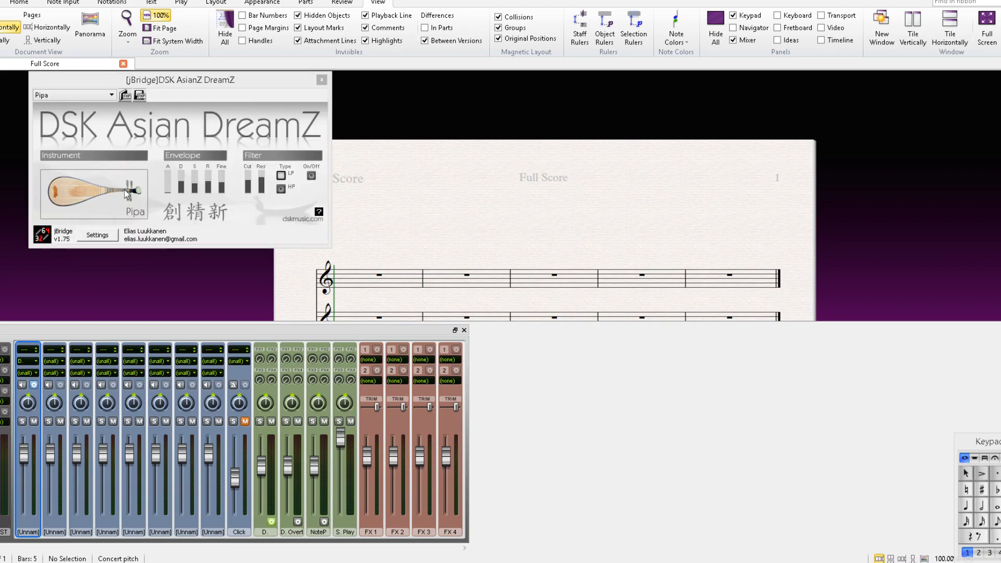
Cycle the DSK AsianZ DreamZ instrument from Pipa through Luan to Percussion.
{"action": "left_click", "coordinate": [86, 193]}
{"action": "left_click", "coordinate": [84, 189]}
{"action": "left_click", "coordinate": [84, 189]}
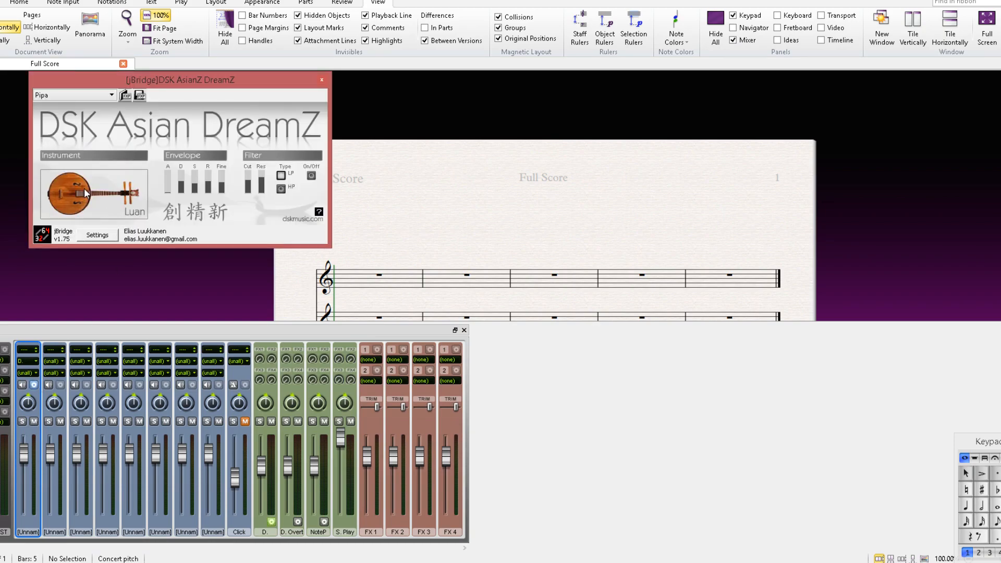
{"action": "left_click", "coordinate": [84, 189]}
{"action": "left_click", "coordinate": [84, 189]}
{"action": "left_click", "coordinate": [86, 193]}
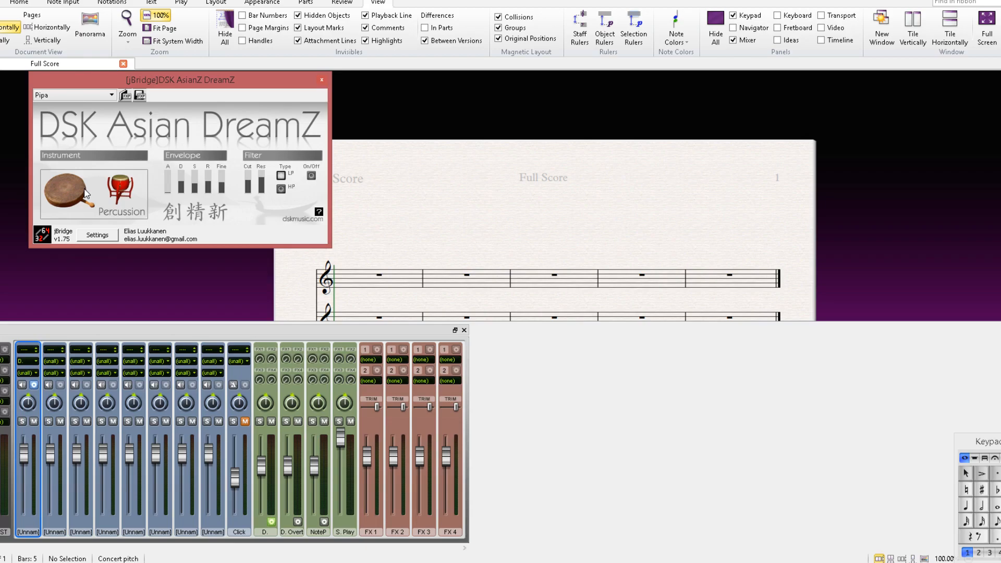
Return the DSK AsianZ DreamZ instrument to Pipa and toggle the Monitori 2 source's visibility in OBS.
{"action": "left_click", "coordinate": [86, 193]}
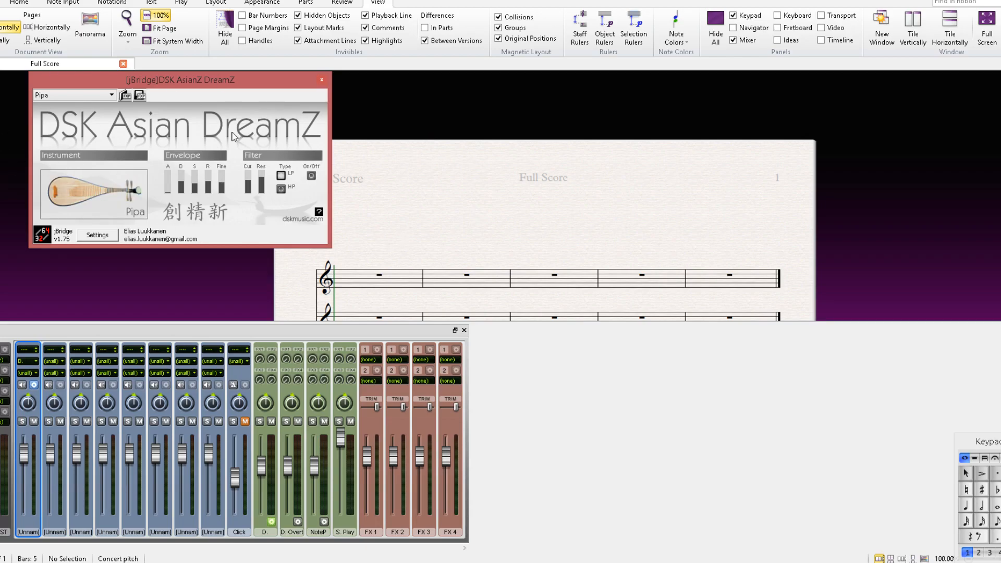
{"action": "left_click", "coordinate": [639, 562]}
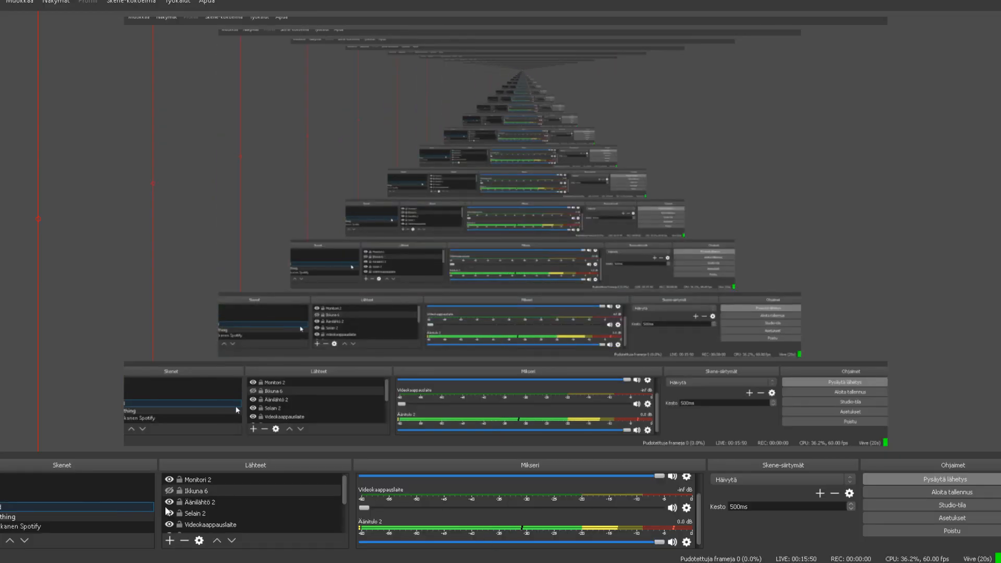
{"action": "left_click", "coordinate": [170, 480]}
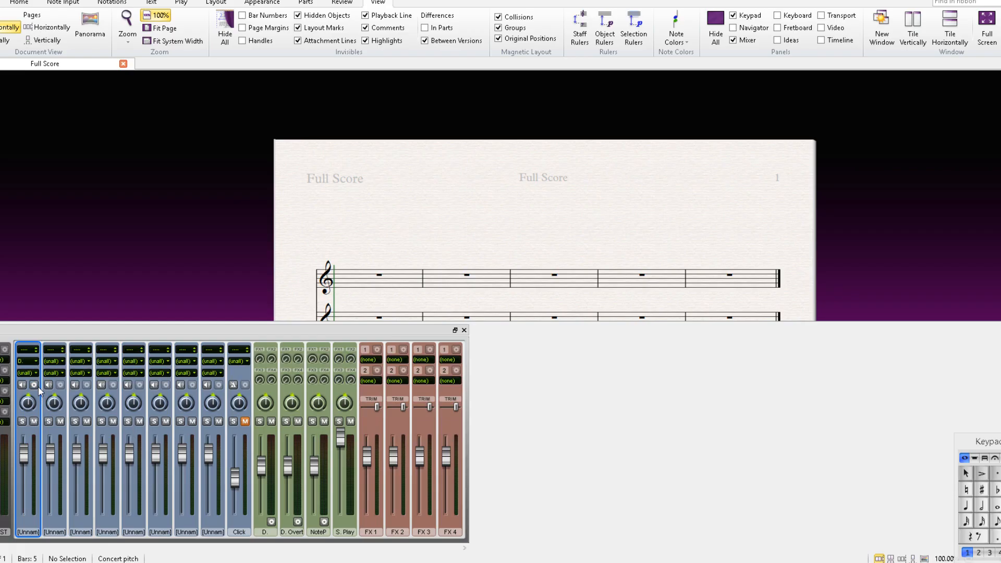
Back in Sibelius, reopen the first staff's plug-in window and fill that staff's first bar with test sixteenth notes, including two two-note chords.
{"action": "left_click", "coordinate": [34, 385]}
{"action": "left_click_drag", "start_coordinate": [449, 175], "coordinate": [494, 105]}
{"action": "left_click", "coordinate": [982, 521]}
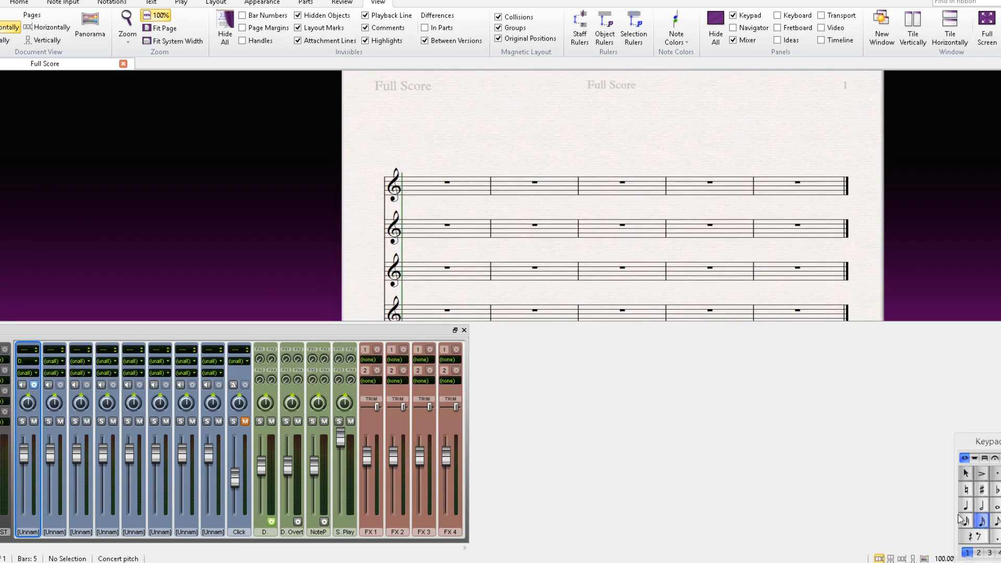
{"action": "left_click", "coordinate": [416, 196]}
{"action": "left_click", "coordinate": [429, 185]}
{"action": "left_click", "coordinate": [443, 177]}
{"action": "left_click", "coordinate": [457, 190]}
{"action": "left_click", "coordinate": [471, 177]}
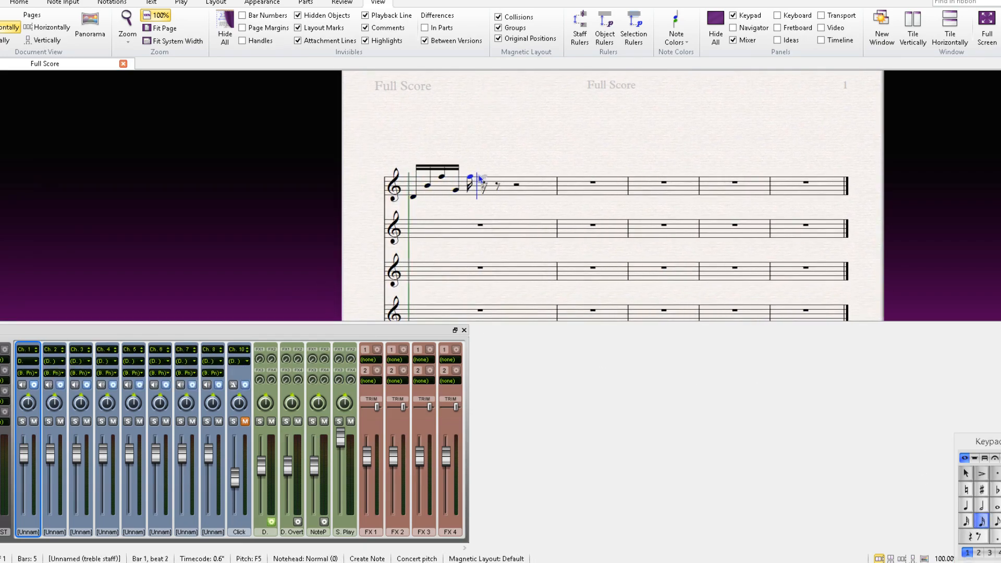
{"action": "left_click", "coordinate": [484, 167]}
{"action": "left_click", "coordinate": [497, 188]}
{"action": "left_click", "coordinate": [518, 174]}
{"action": "left_click", "coordinate": [520, 167]}
{"action": "left_click", "coordinate": [533, 195]}
{"action": "left_click", "coordinate": [560, 176]}
{"action": "left_click", "coordinate": [559, 170]}
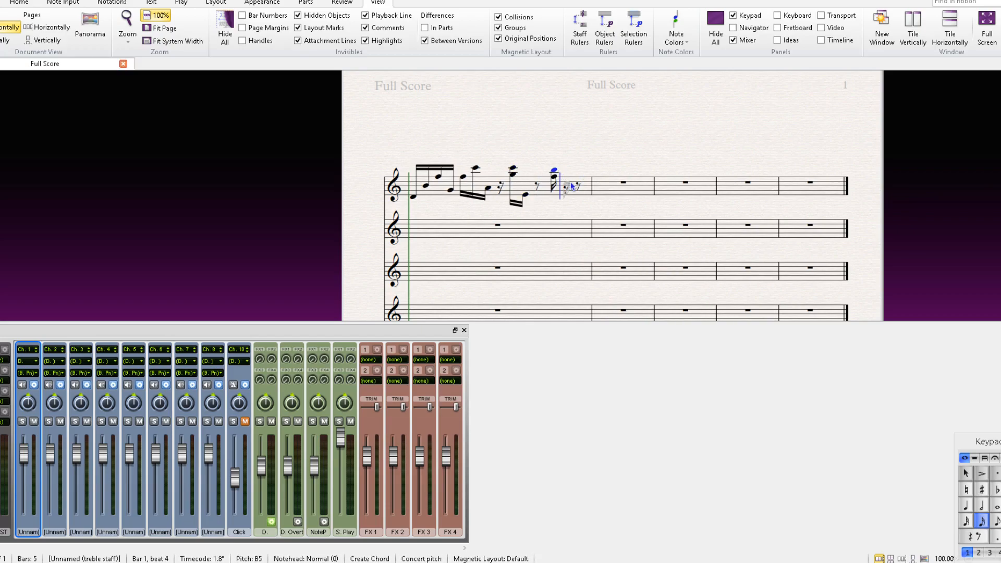
{"action": "left_click", "coordinate": [570, 183]}
{"action": "left_click", "coordinate": [580, 173]}
{"action": "left_click", "coordinate": [590, 184]}
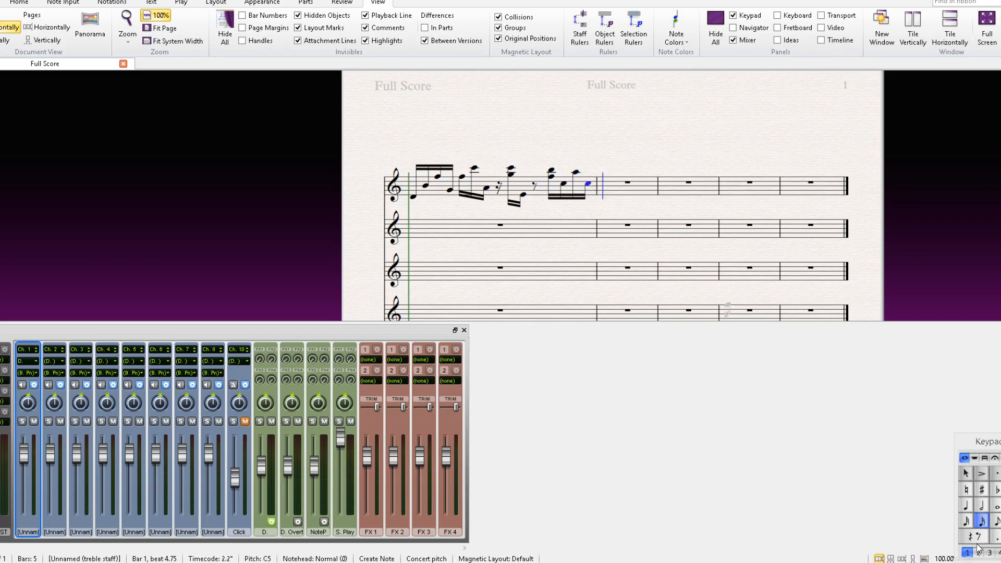
Leave note input and delete all notes from the first staff's first bar.
{"action": "left_click", "coordinate": [966, 474]}
{"action": "left_click_drag", "start_coordinate": [399, 142], "coordinate": [404, 190]}
{"action": "left_click", "coordinate": [444, 232]}
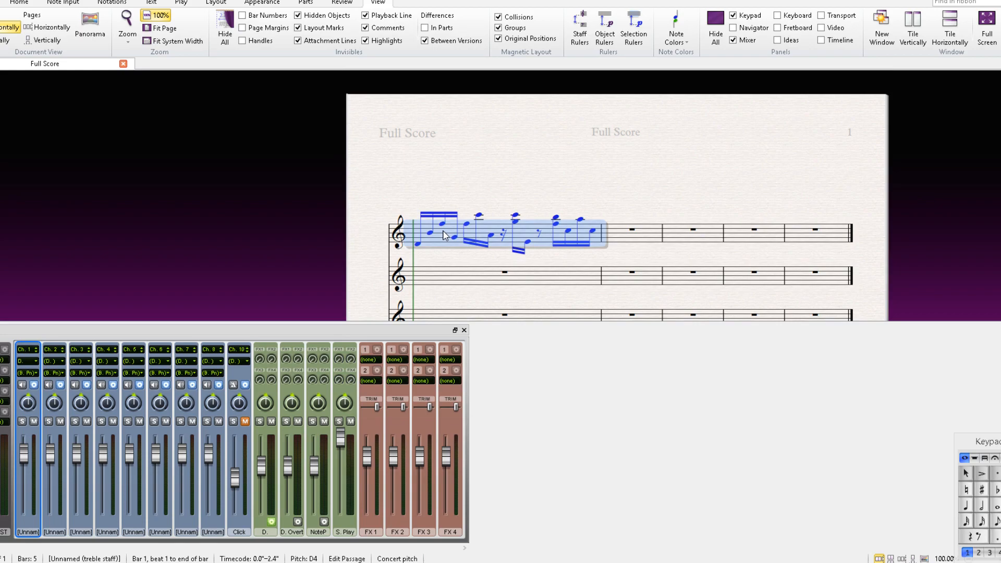
{"action": "key", "text": "Delete"}
Switch to OBS and toggle the visibility of the Ikkuna 6 and Monitori 2 sources.
{"action": "right_click", "coordinate": [431, 191]}
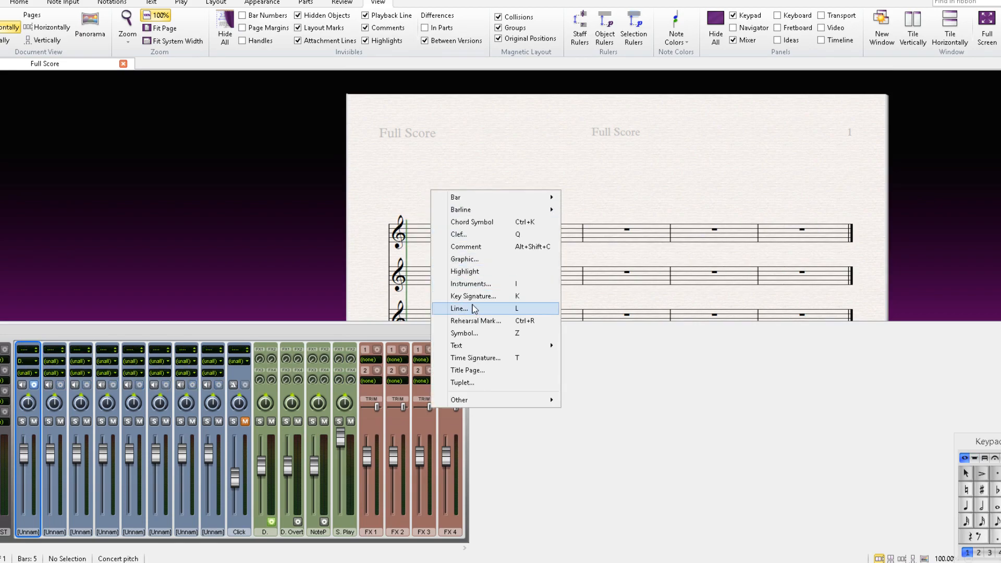
{"action": "left_click", "coordinate": [169, 491]}
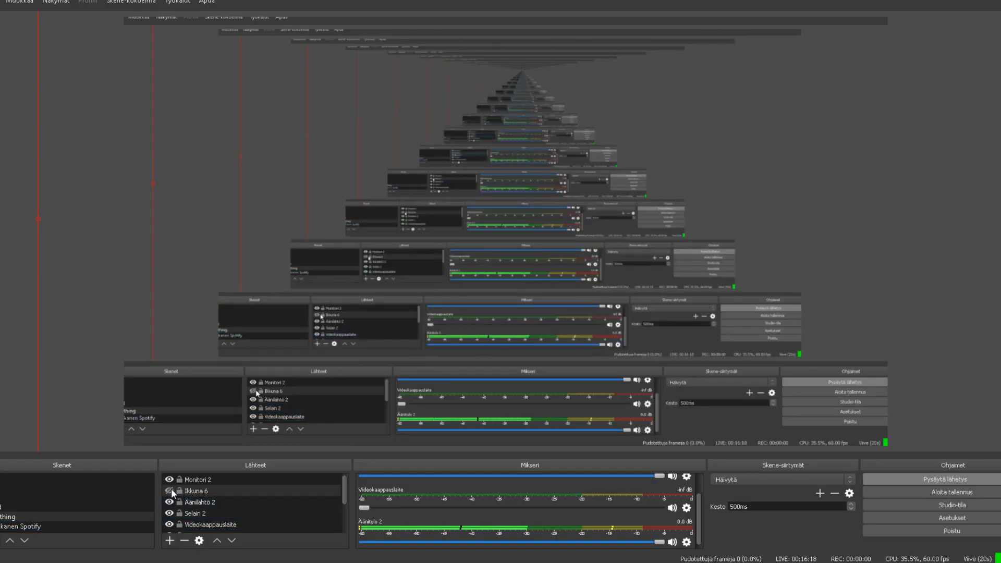
{"action": "left_click", "coordinate": [170, 480]}
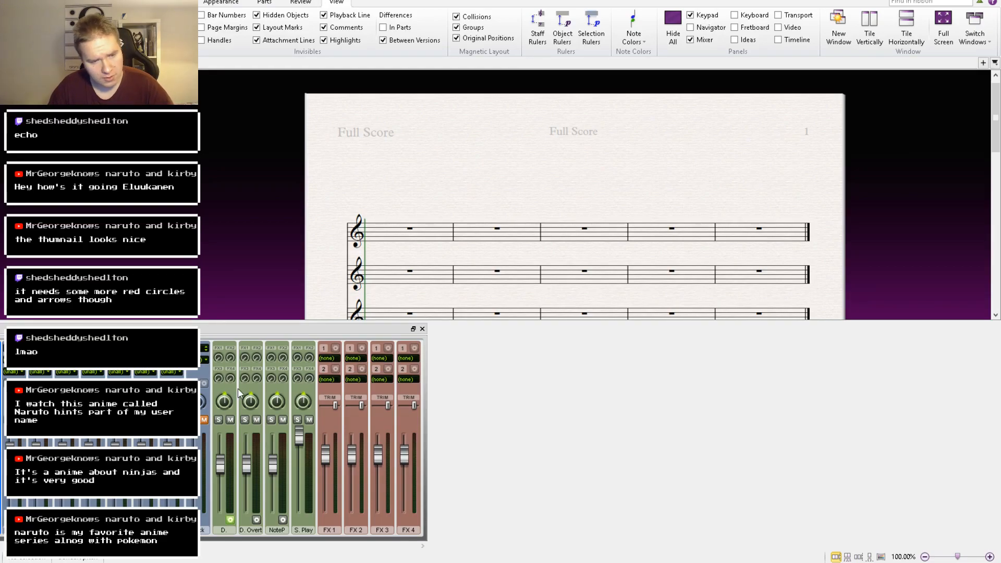
In Sibelius, add the tempo marking "♩ = 150" above the start of the first staff.
{"action": "left_click_drag", "start_coordinate": [173, 288], "coordinate": [149, 266]}
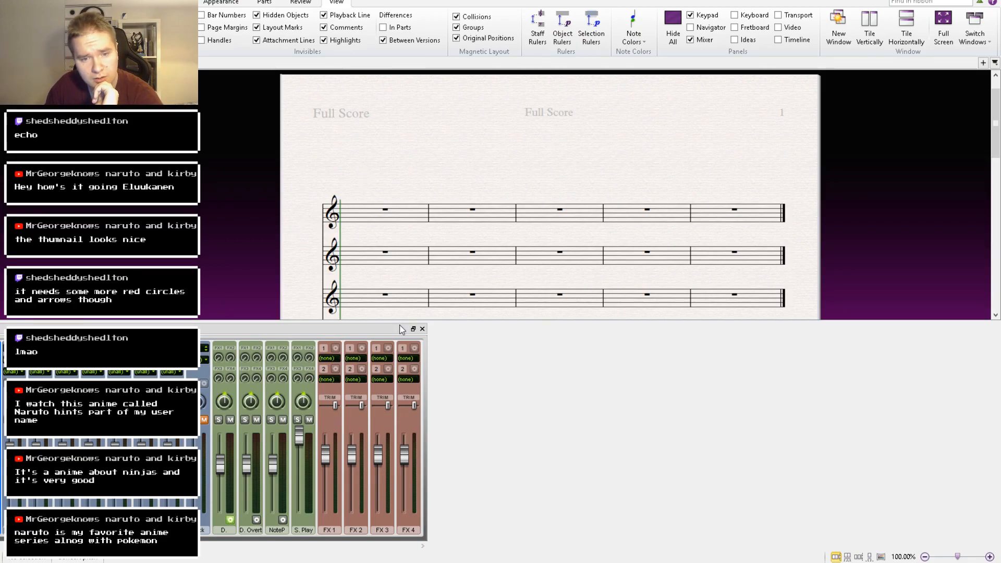
{"action": "key", "text": "ctrl+alt+t"}
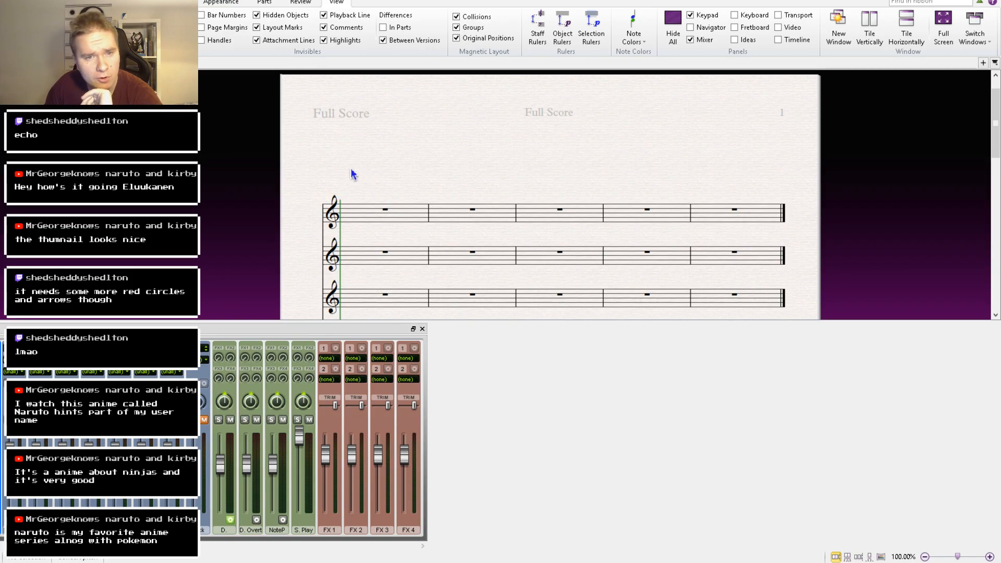
{"action": "left_click", "coordinate": [335, 174]}
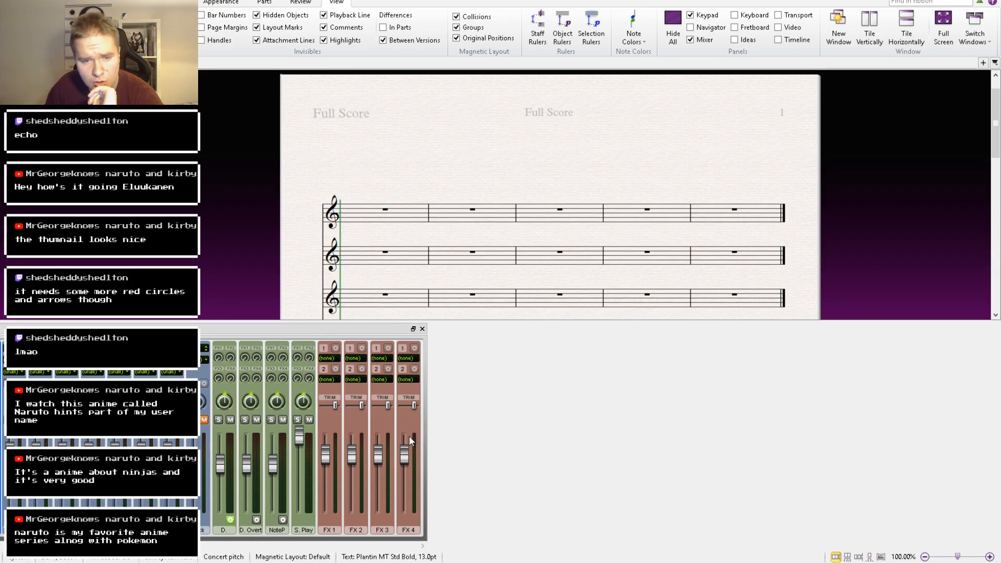
{"action": "key", "text": "ctrl+4"}
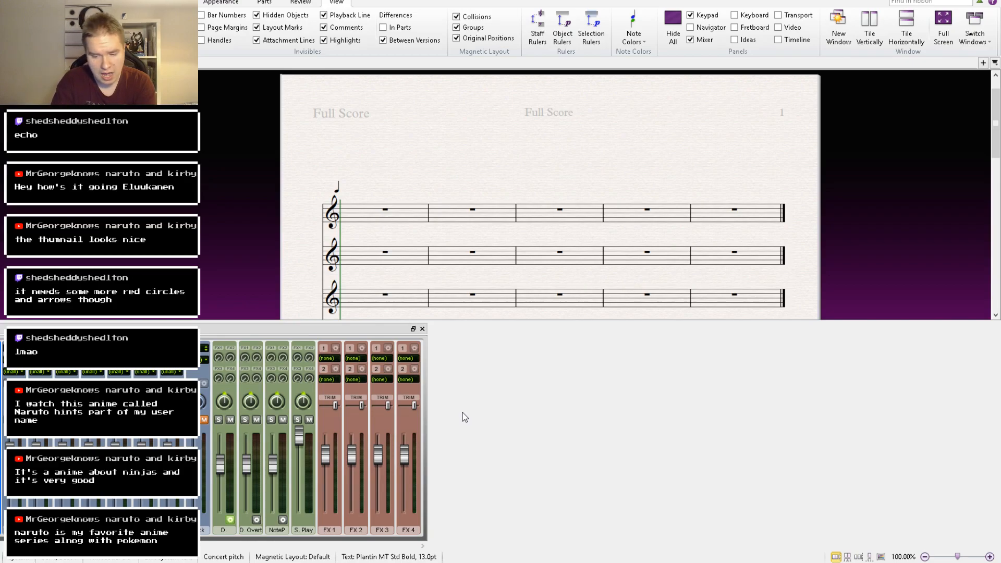
{"action": "type", "text": "="}
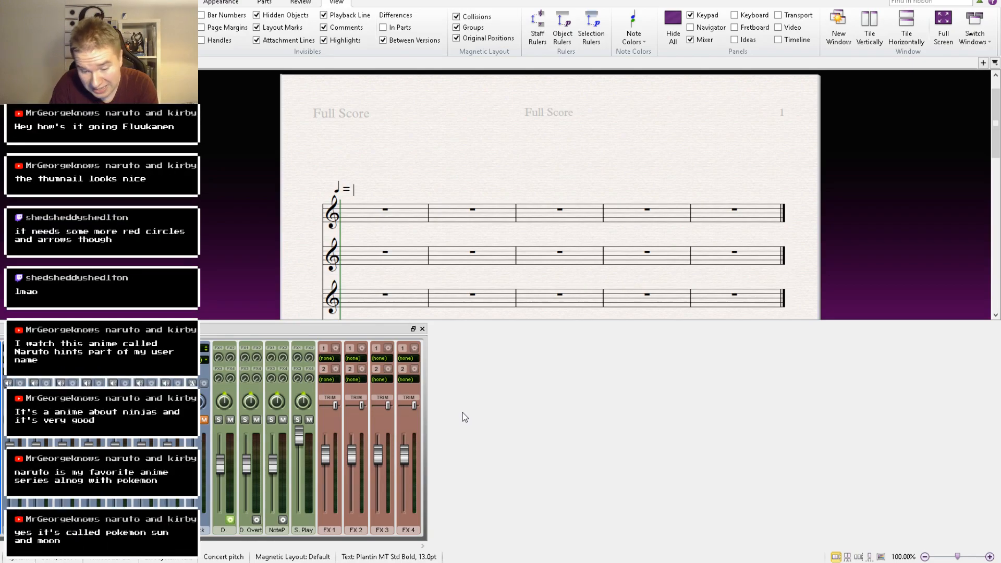
{"action": "type", "text": " 150"}
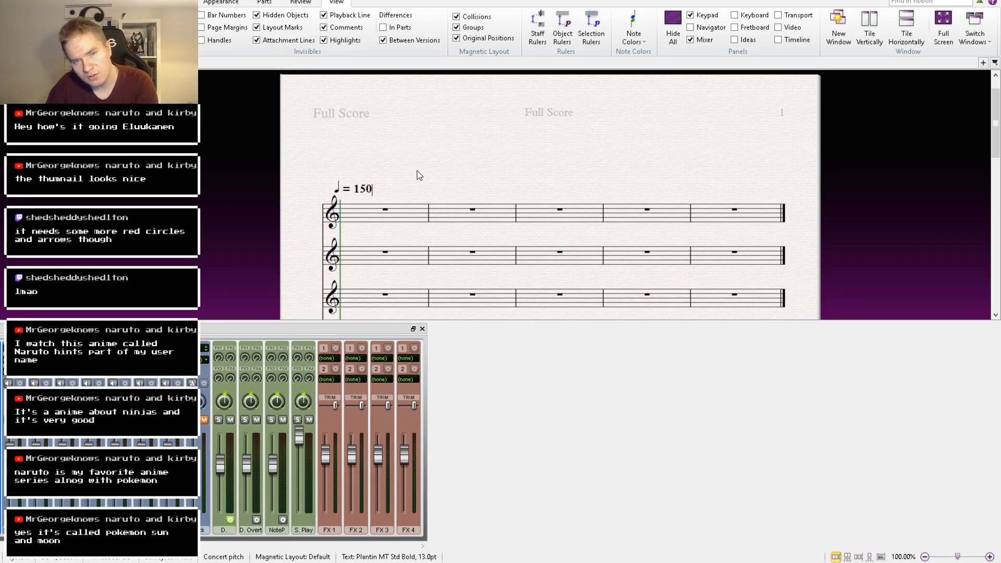
{"action": "key", "text": "Escape"}
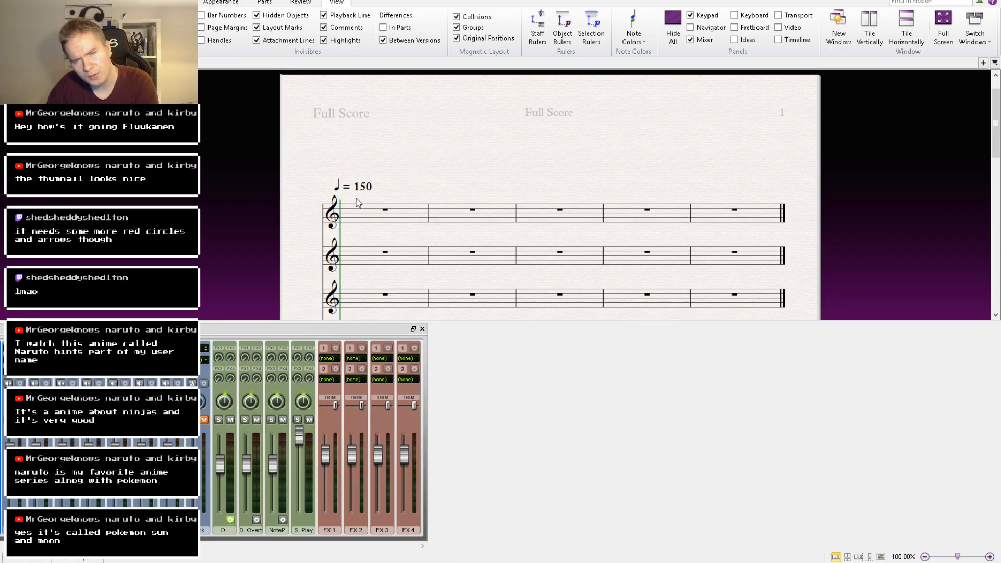
Move the tempo marking up and to the left, clear of the first staff's clef.
{"action": "mouse_move", "coordinate": [362, 191]}
{"action": "left_mouse_down"}
{"action": "mouse_move", "coordinate": [338, 179]}
{"action": "mouse_move", "coordinate": [352, 189]}
{"action": "mouse_move", "coordinate": [361, 181]}
{"action": "left_mouse_up"}
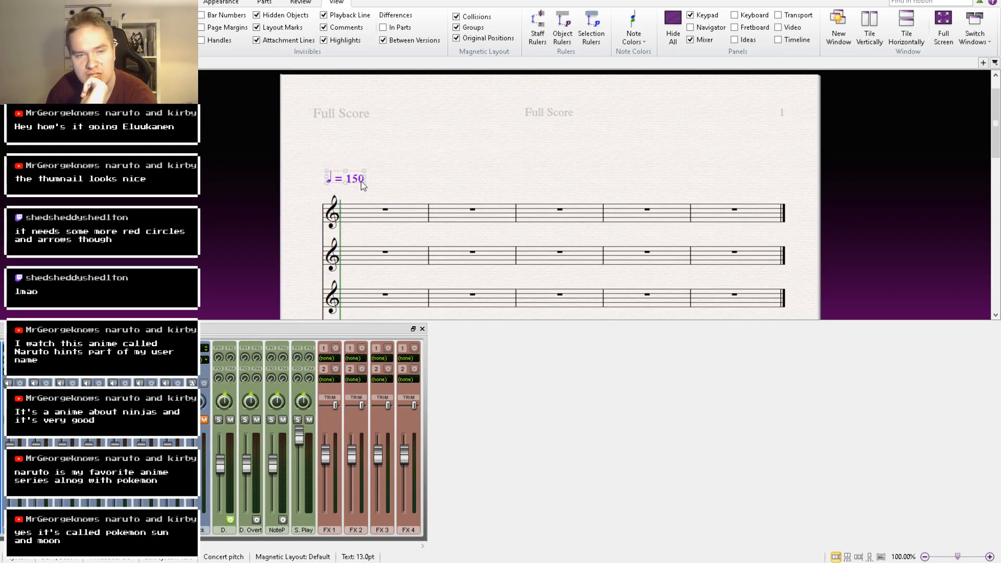
{"action": "left_click_drag", "start_coordinate": [443, 189], "coordinate": [427, 62]}
{"action": "left_click_drag", "start_coordinate": [405, 244], "coordinate": [403, 398]}
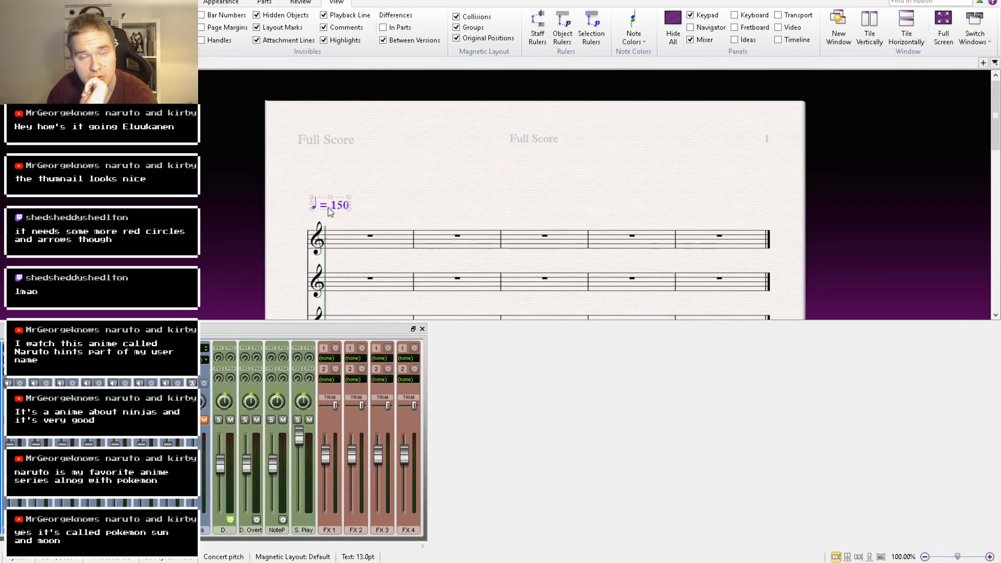
{"action": "left_click_drag", "start_coordinate": [334, 211], "coordinate": [327, 203]}
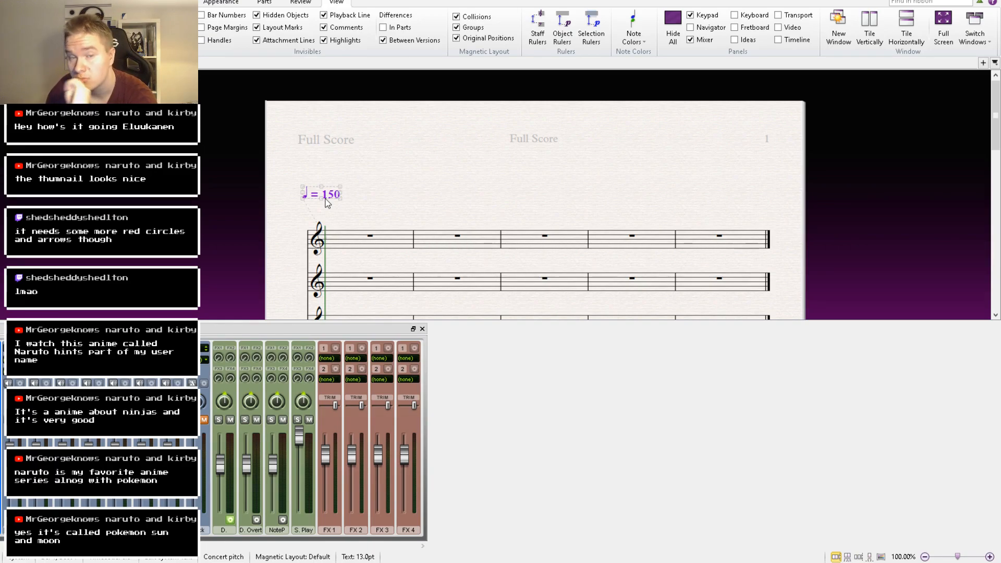
{"action": "left_click_drag", "start_coordinate": [386, 219], "coordinate": [730, 241]}
Switch the score to Panorama view and add a flat key signature at the start of all staves.
{"action": "left_click", "coordinate": [881, 557]}
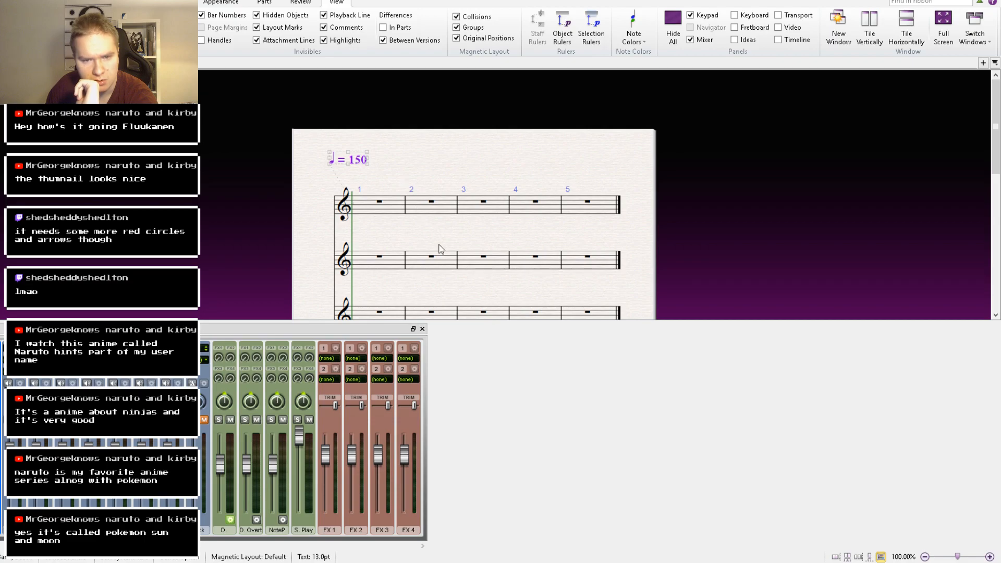
{"action": "key", "text": "t"}
{"action": "left_click", "coordinate": [497, 171]}
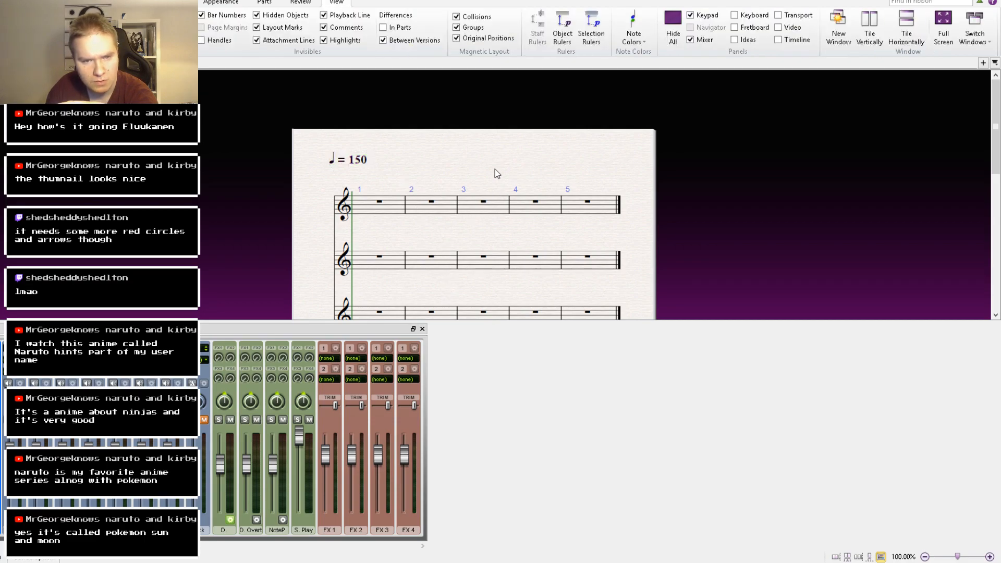
{"action": "key", "text": "t"}
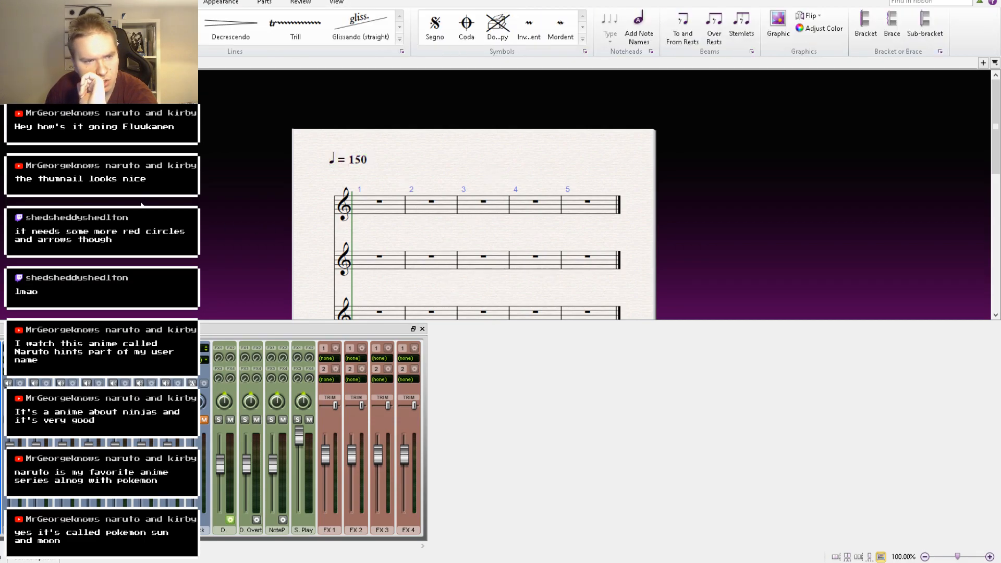
{"action": "left_click", "coordinate": [48, 308]}
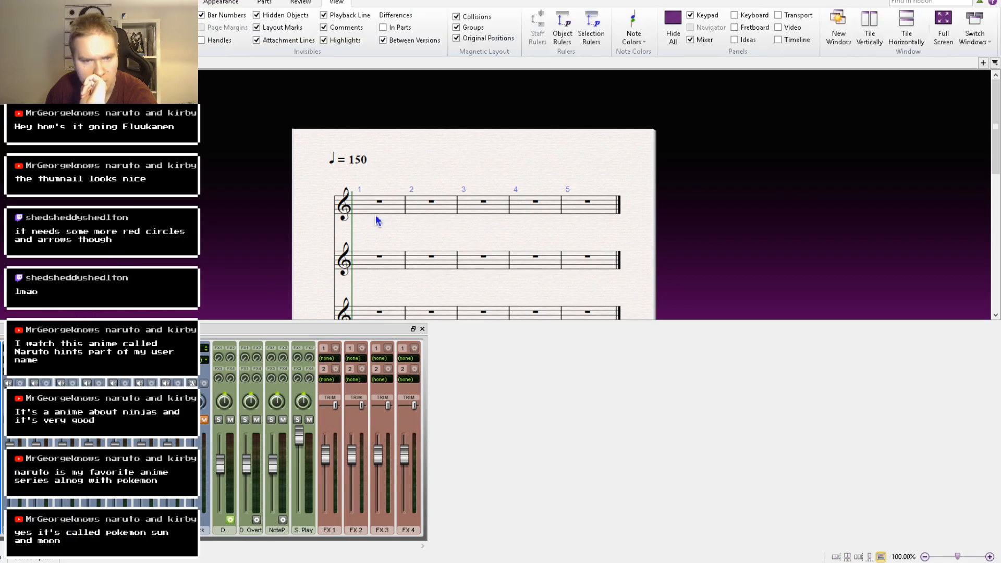
{"action": "left_click", "coordinate": [348, 220]}
Reposition the tempo marking directly above the first staff's clef and key signature.
{"action": "left_click_drag", "start_coordinate": [409, 208], "coordinate": [355, 196]}
{"action": "left_click", "coordinate": [312, 156]}
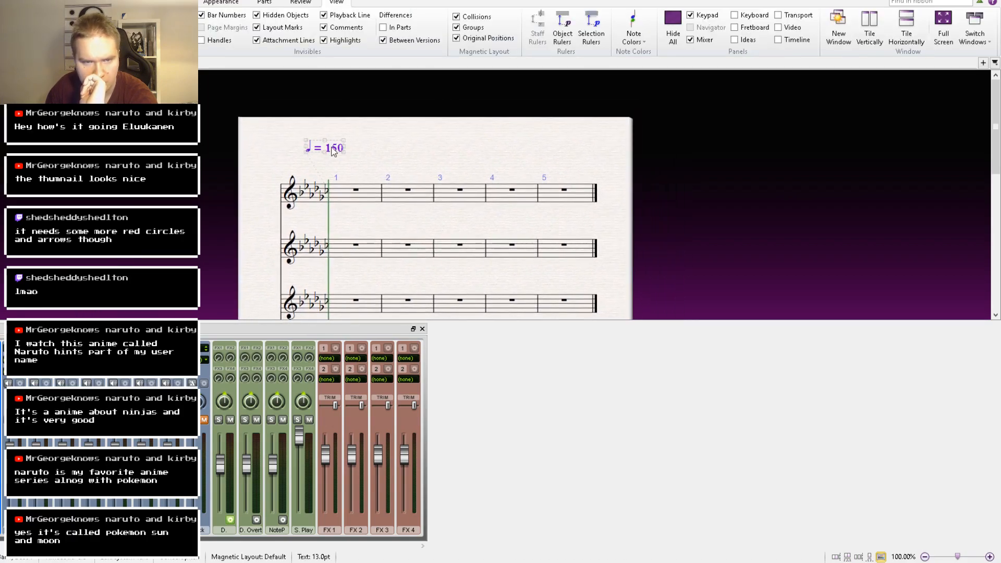
{"action": "left_click_drag", "start_coordinate": [313, 156], "coordinate": [320, 155]}
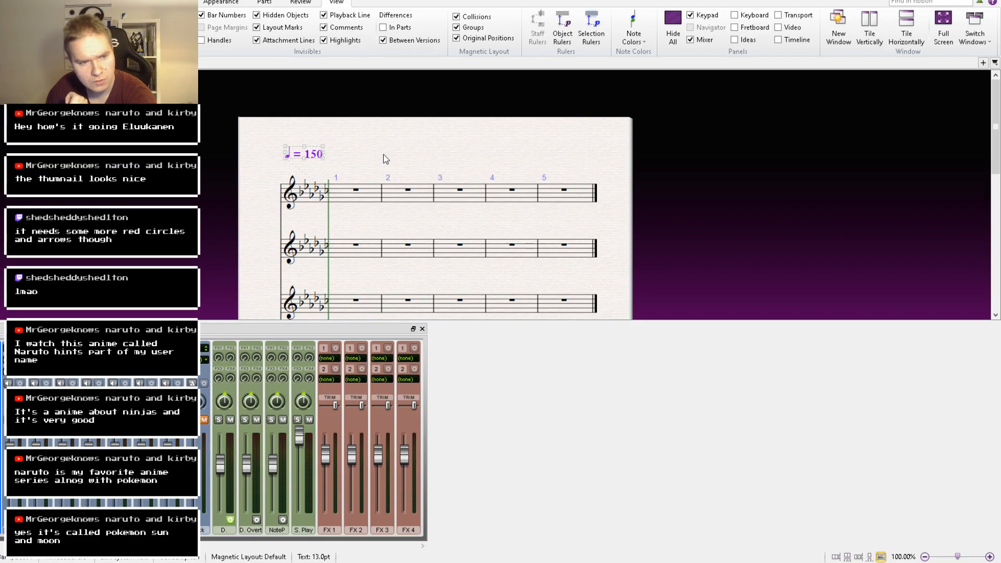
Hide the Mixer and lower the tempo marking closer to the first staff.
{"action": "left_click", "coordinate": [140, 3]}
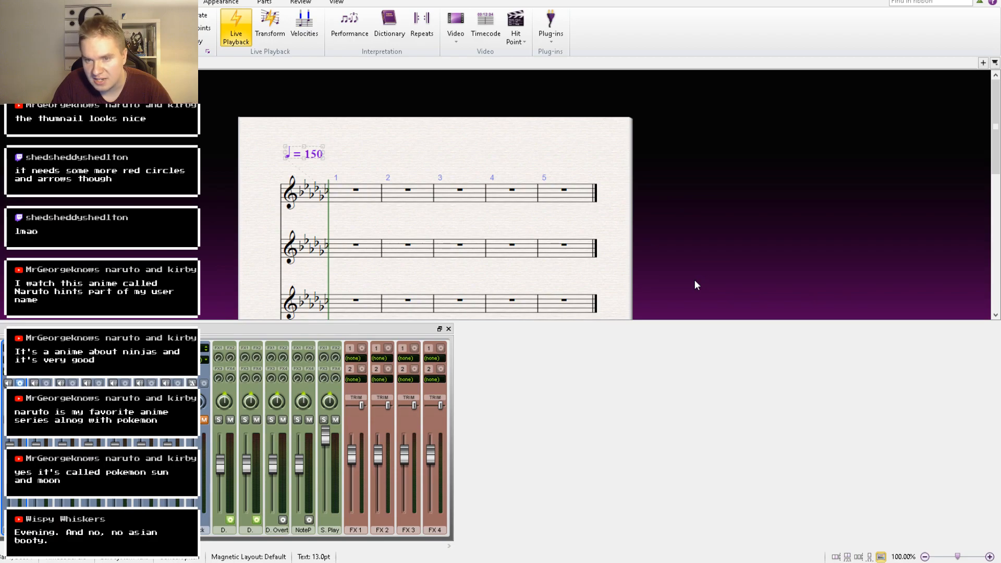
{"action": "left_click_drag", "start_coordinate": [365, 216], "coordinate": [387, 208]}
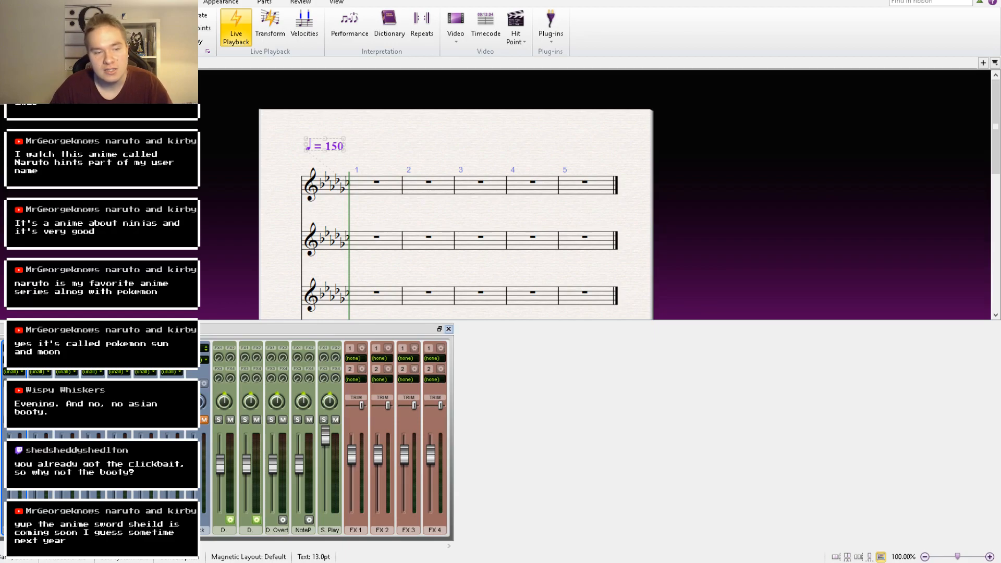
{"action": "left_click", "coordinate": [448, 330]}
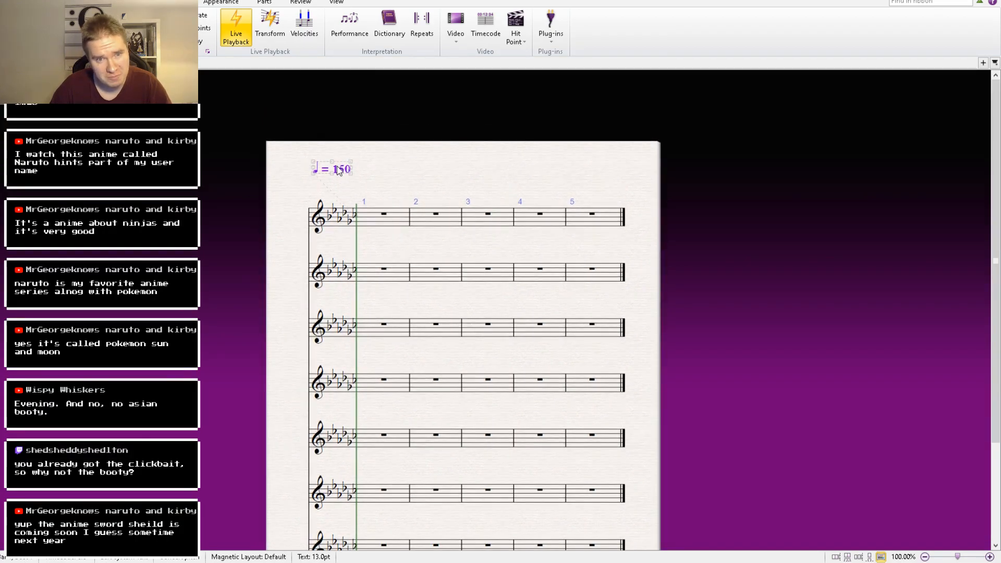
{"action": "left_click_drag", "start_coordinate": [338, 170], "coordinate": [347, 185]}
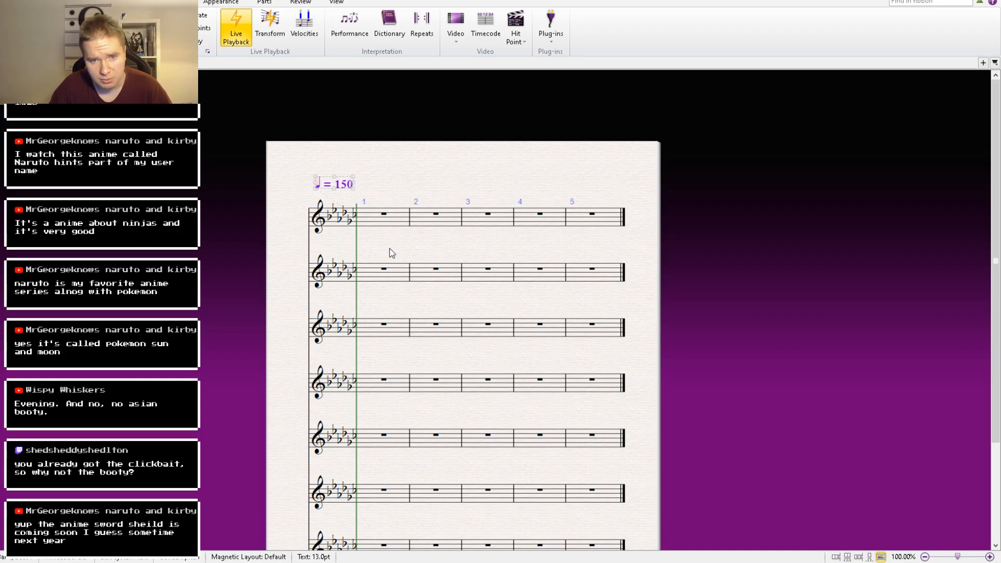
Add a Taiko Drums staff above the existing staves and widen the space below it.
{"action": "left_click", "coordinate": [337, 3]}
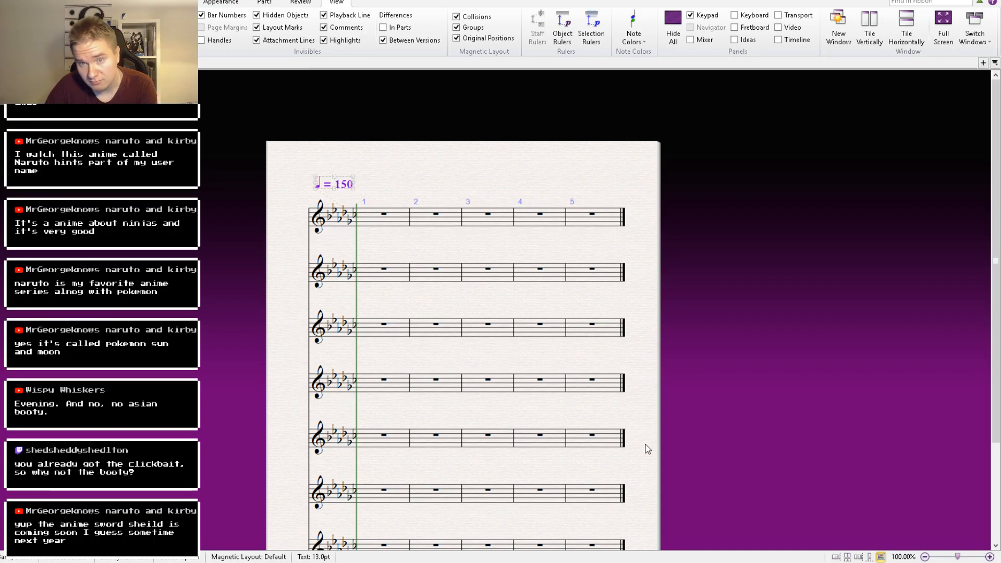
{"action": "key", "text": "ctrl+z"}
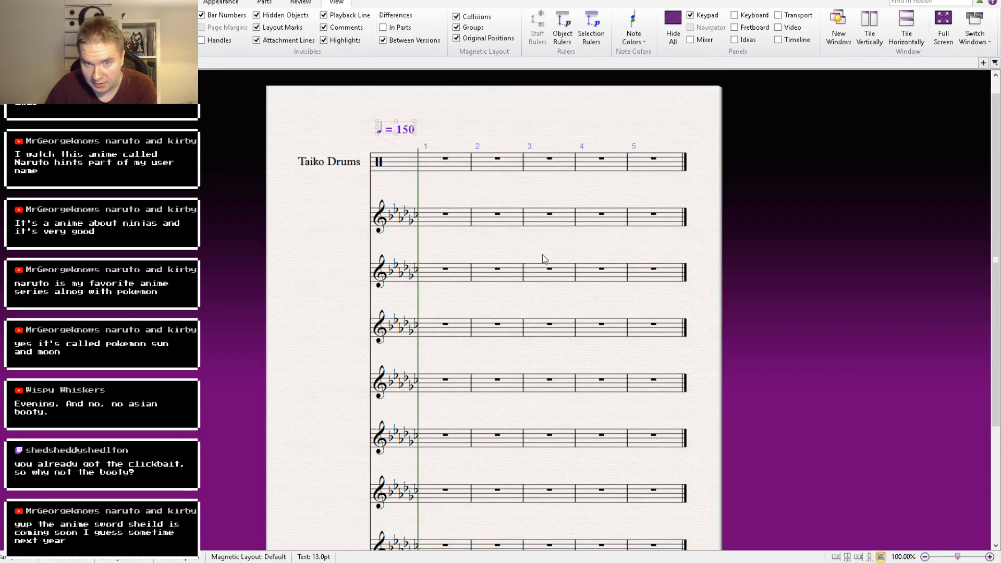
{"action": "left_click_drag", "start_coordinate": [543, 254], "coordinate": [447, 324]}
{"action": "left_click", "coordinate": [420, 274]}
{"action": "left_click", "coordinate": [452, 319]}
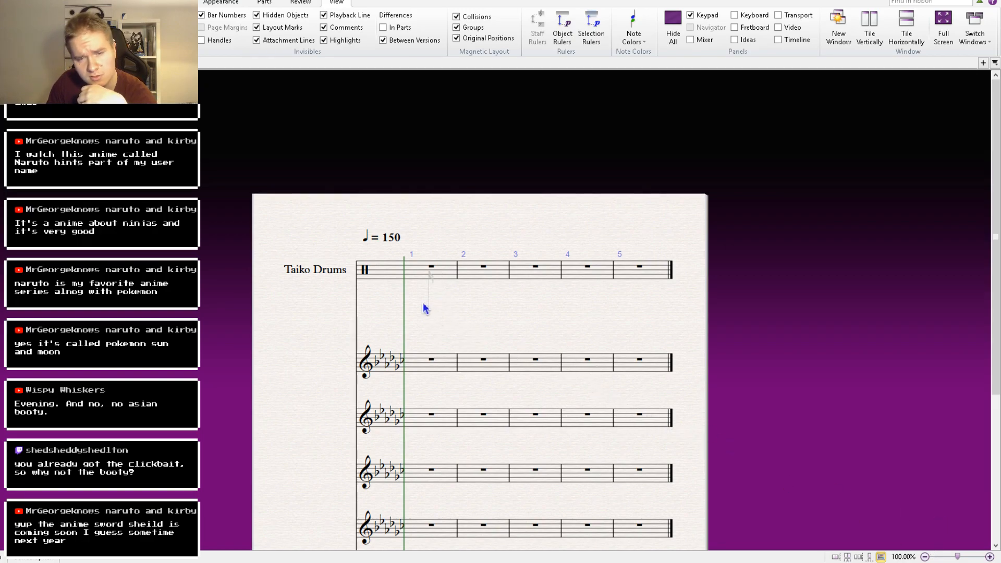
Enter four sixteenth notes alternating low and high on beat 1 of the Taiko Drums staff and briefly check the Mixer.
{"action": "left_click", "coordinate": [402, 280]}
{"action": "left_click", "coordinate": [432, 275]}
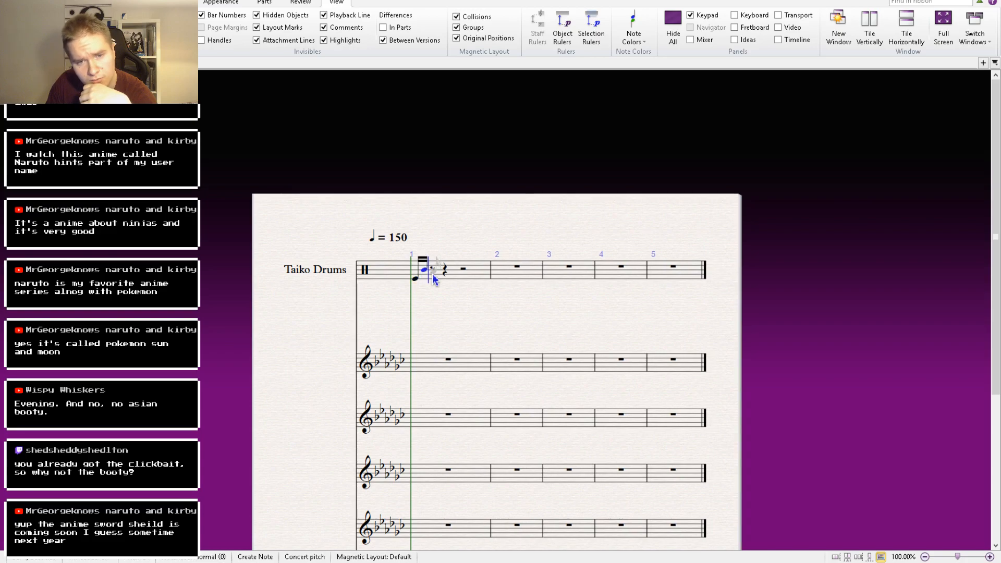
{"action": "left_click", "coordinate": [434, 278]}
{"action": "left_click", "coordinate": [442, 268]}
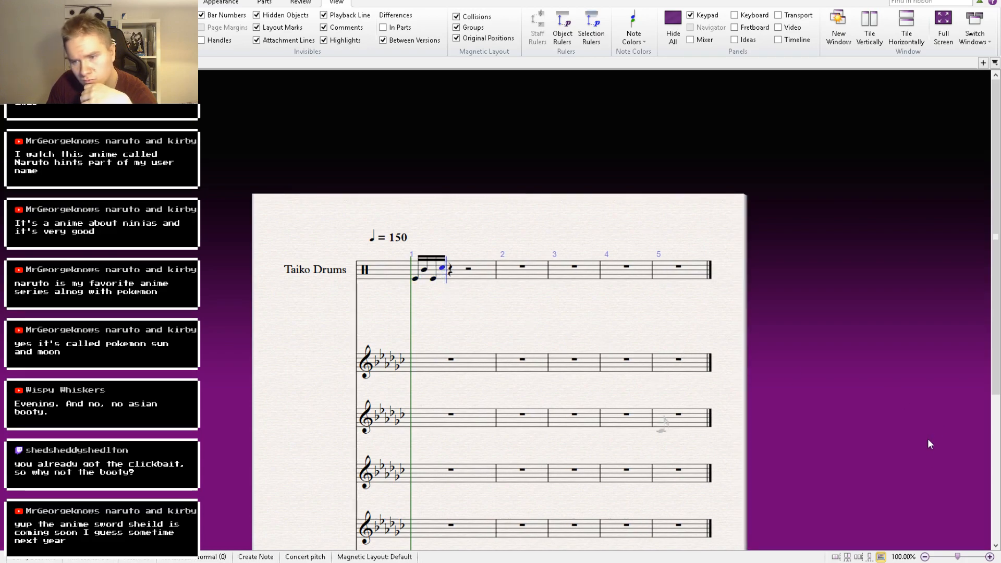
{"action": "key", "text": "Escape"}
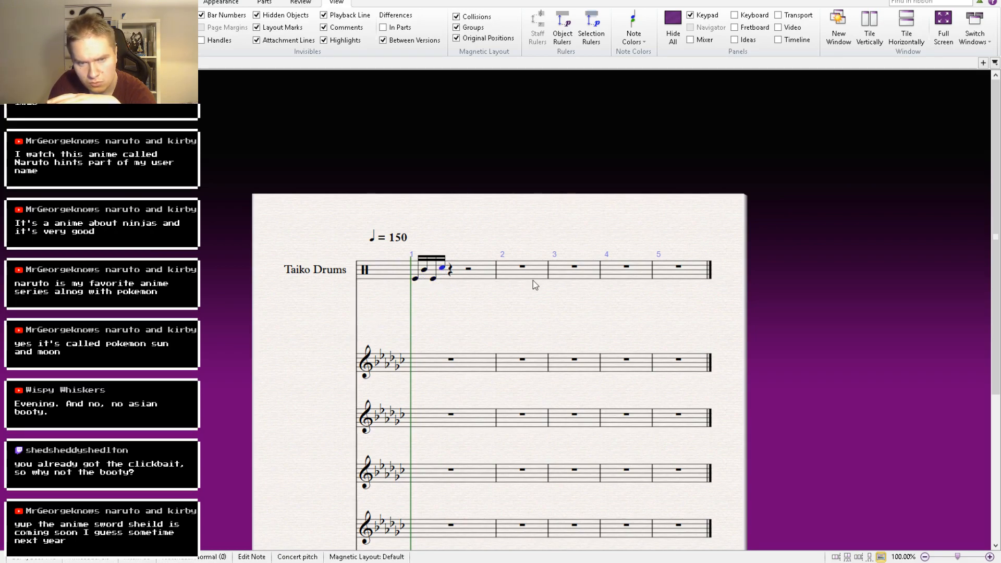
{"action": "left_click", "coordinate": [691, 39]}
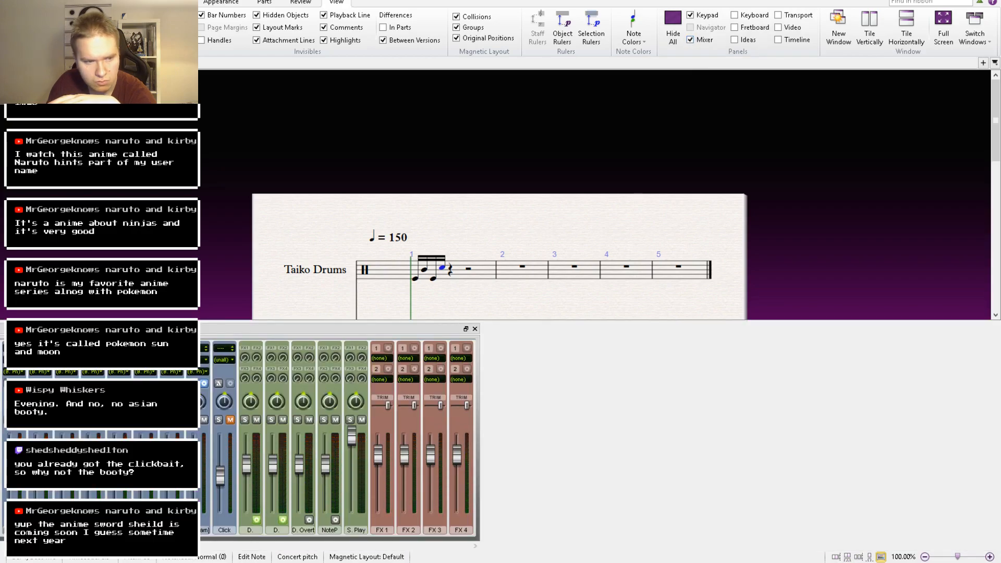
{"action": "left_click", "coordinate": [475, 330]}
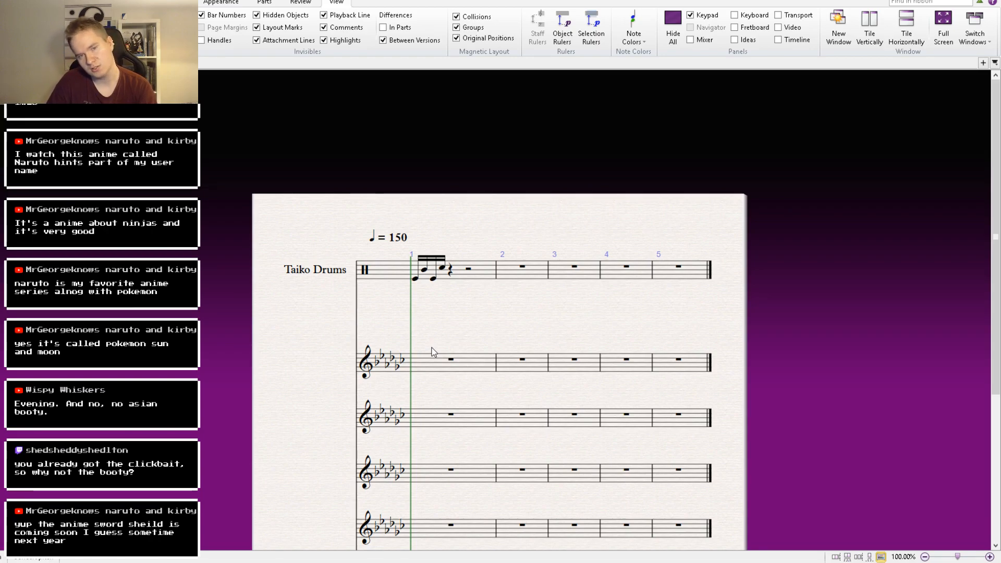
Raise the first two Taiko Drums notes and change the second note to a cross notehead.
{"action": "left_click", "coordinate": [415, 279]}
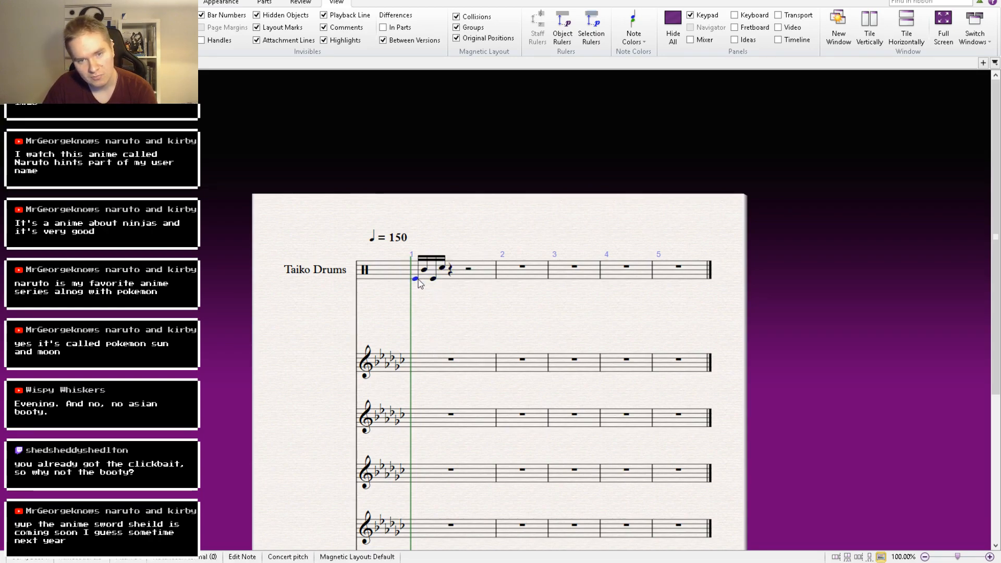
{"action": "left_click_drag", "start_coordinate": [418, 280], "coordinate": [425, 264]}
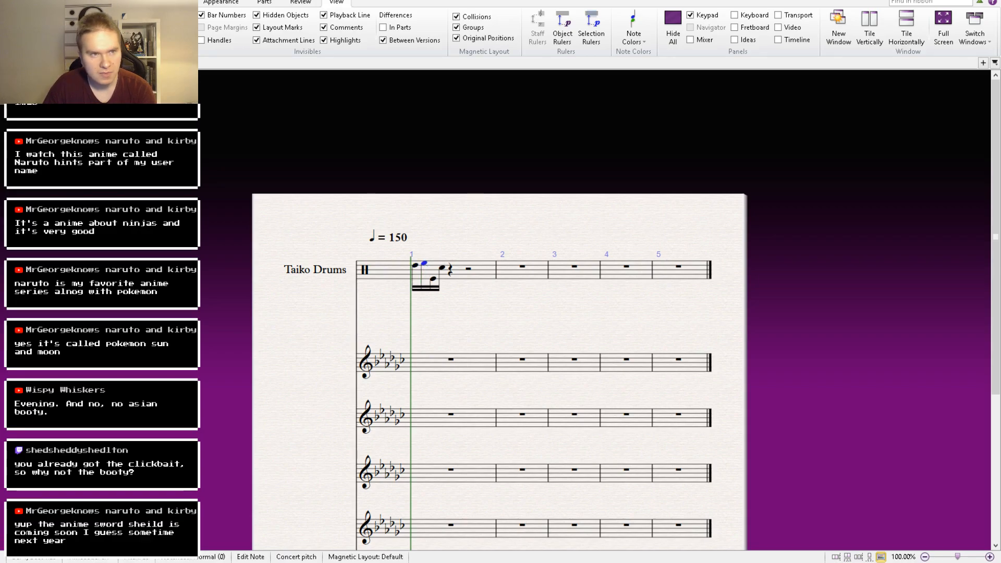
{"action": "left_click", "coordinate": [20, 3]}
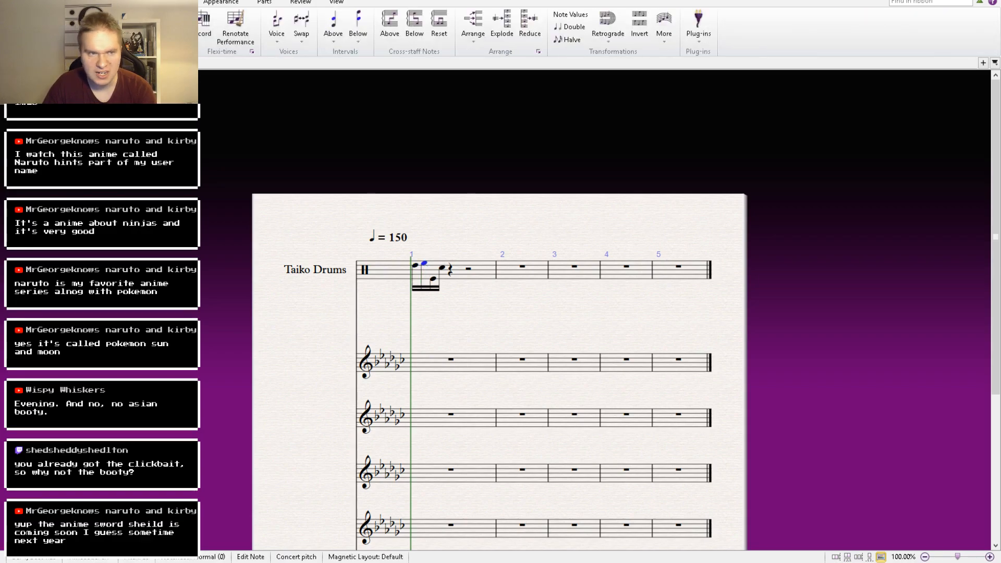
{"action": "left_click", "coordinate": [67, 2]}
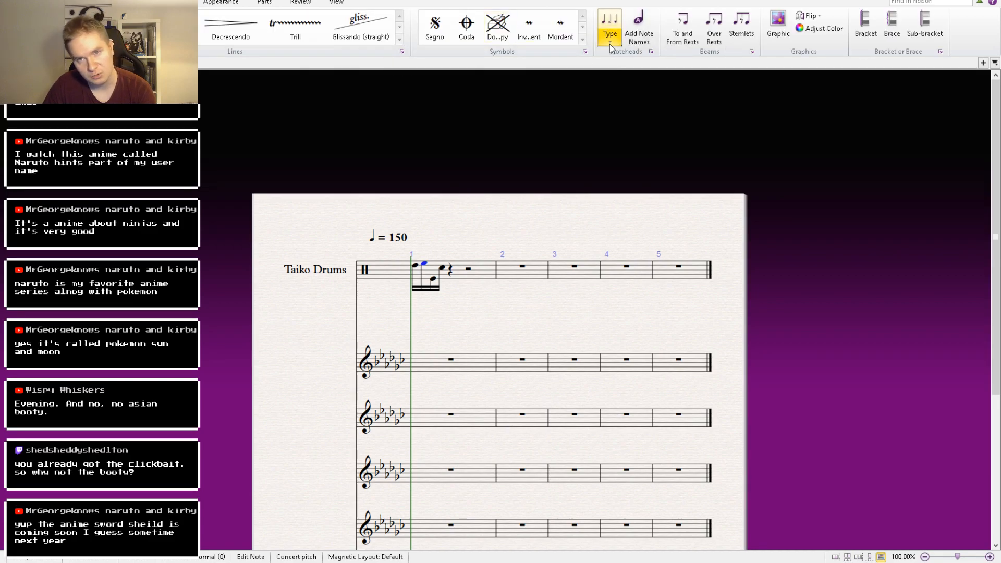
{"action": "left_click", "coordinate": [633, 108]}
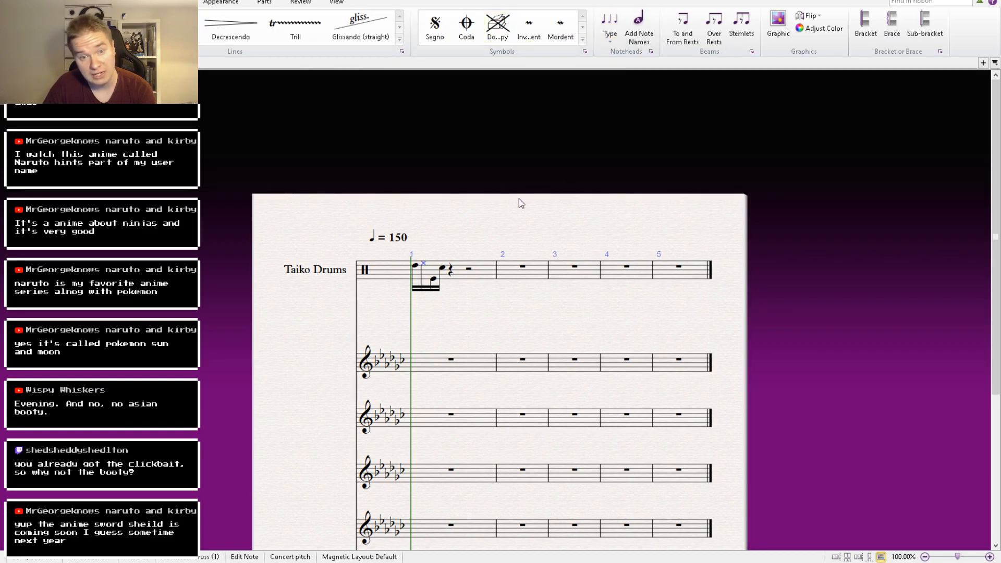
Give the first Taiko note a cross notehead and place it in the third space, with the second note in the top space.
{"action": "left_click", "coordinate": [417, 267]}
{"action": "left_click_drag", "start_coordinate": [417, 268], "coordinate": [416, 260]}
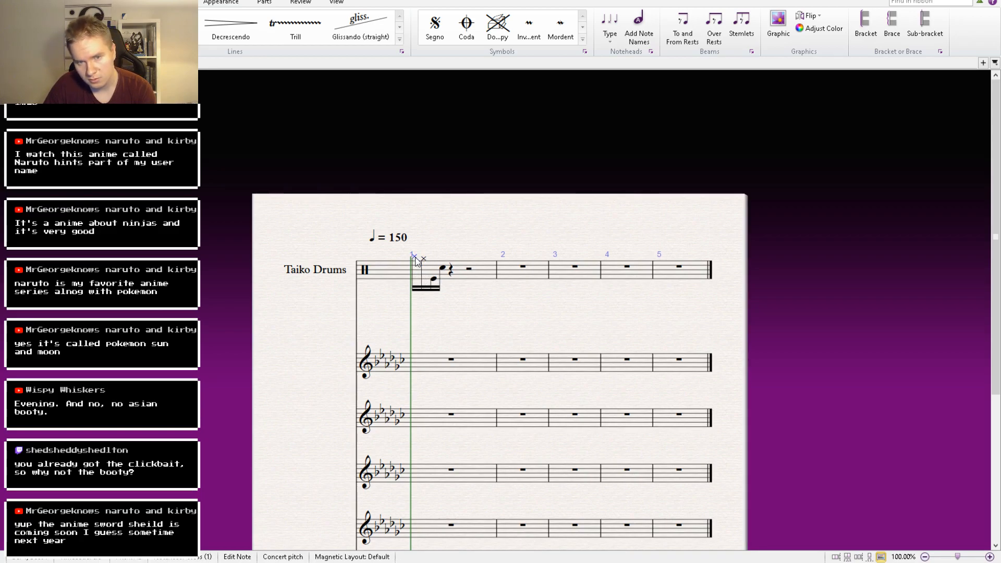
{"action": "left_click_drag", "start_coordinate": [416, 258], "coordinate": [424, 263]}
{"action": "left_click", "coordinate": [423, 260]}
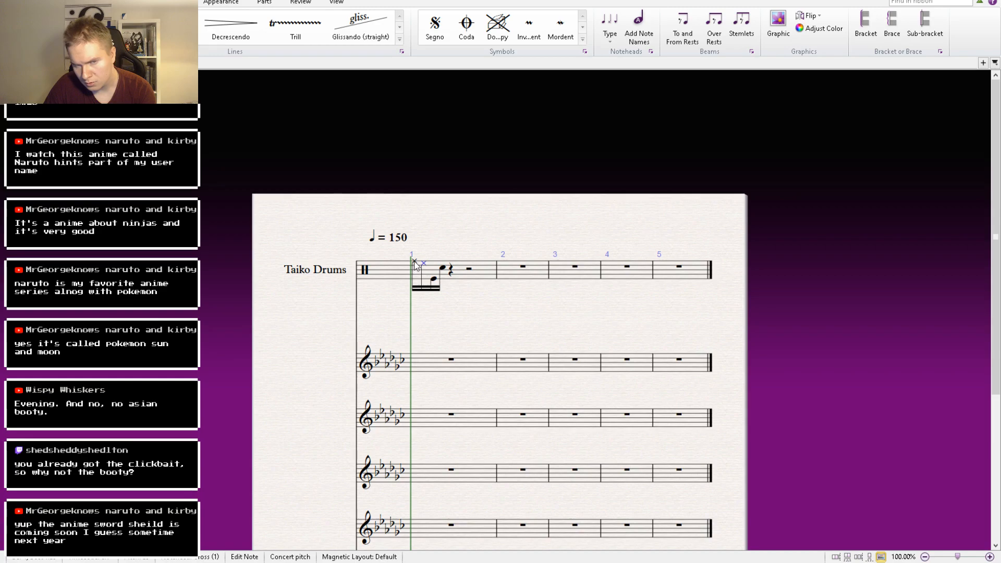
{"action": "left_click", "coordinate": [415, 262]}
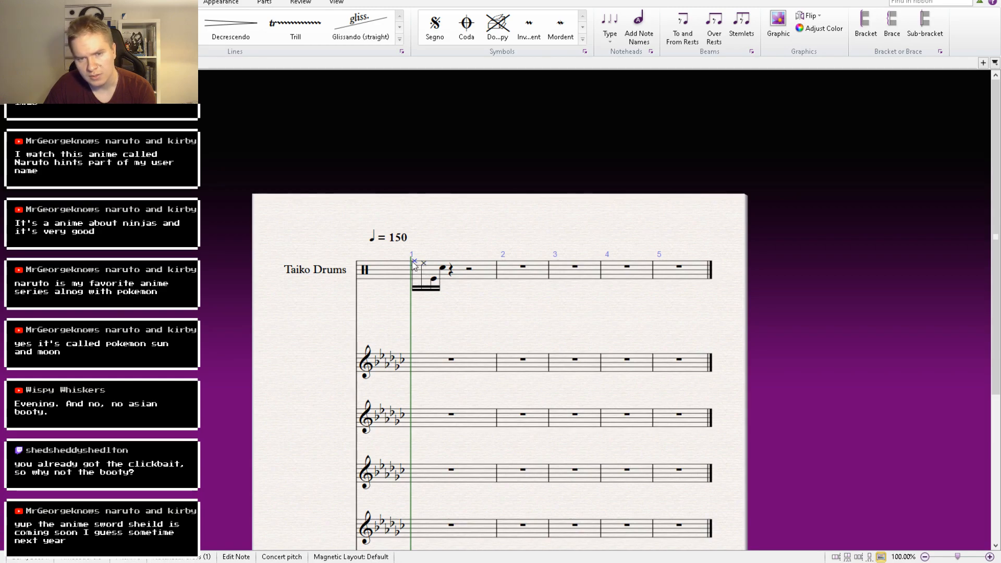
{"action": "left_click_drag", "start_coordinate": [414, 263], "coordinate": [412, 270]}
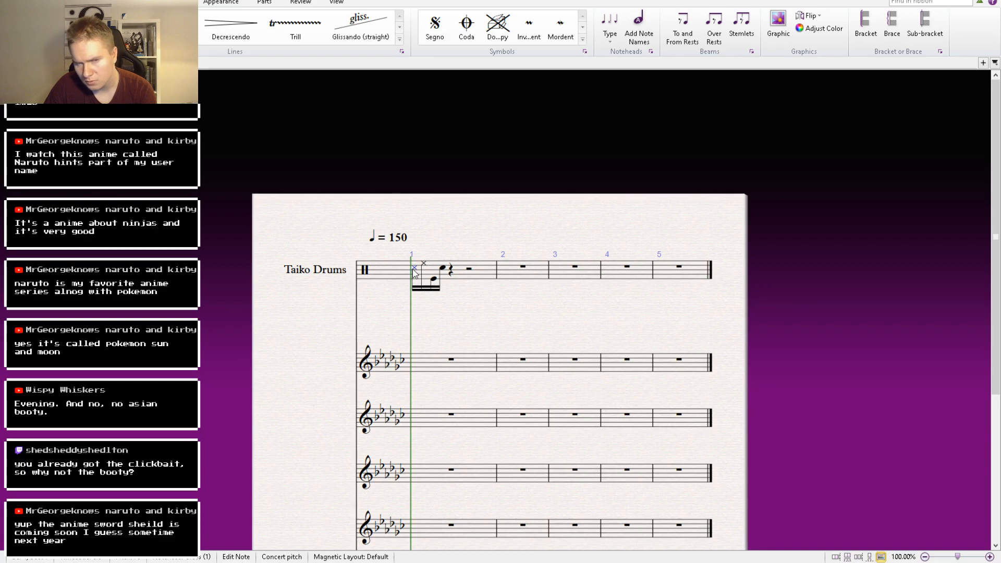
{"action": "left_click", "coordinate": [426, 266]}
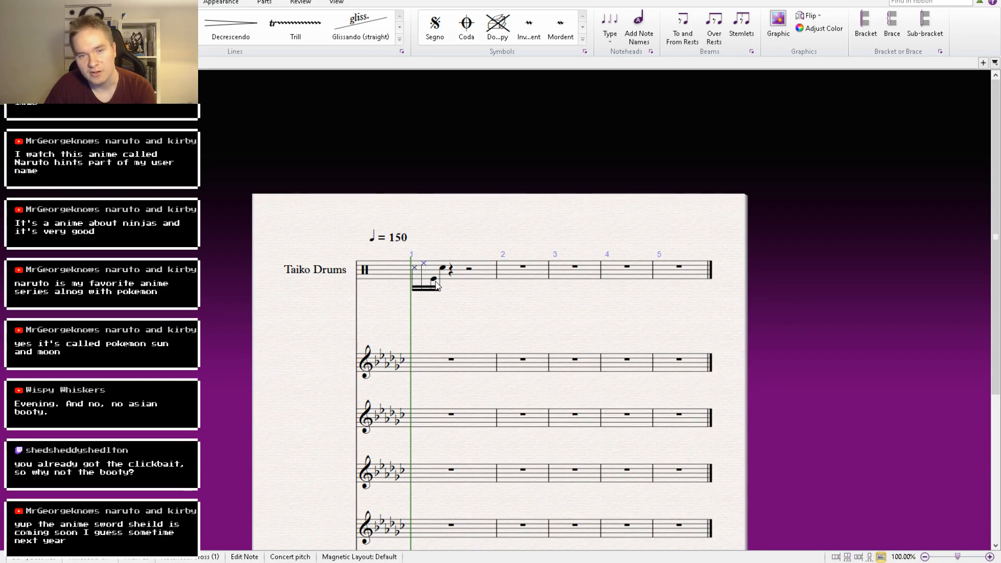
Repeat the second cross note until sixteenths fill the first two beats of Taiko Drums bar 1.
{"action": "key", "text": "r"}
{"action": "key", "text": "r"}
{"action": "key", "text": "r"}
{"action": "key", "text": "r"}
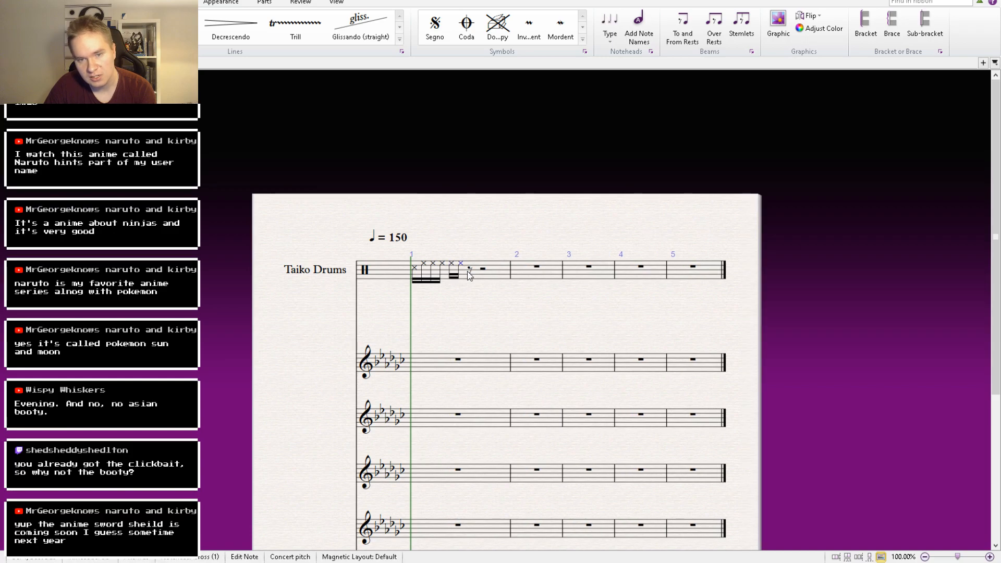
{"action": "key", "text": "r"}
{"action": "key", "text": "r"}
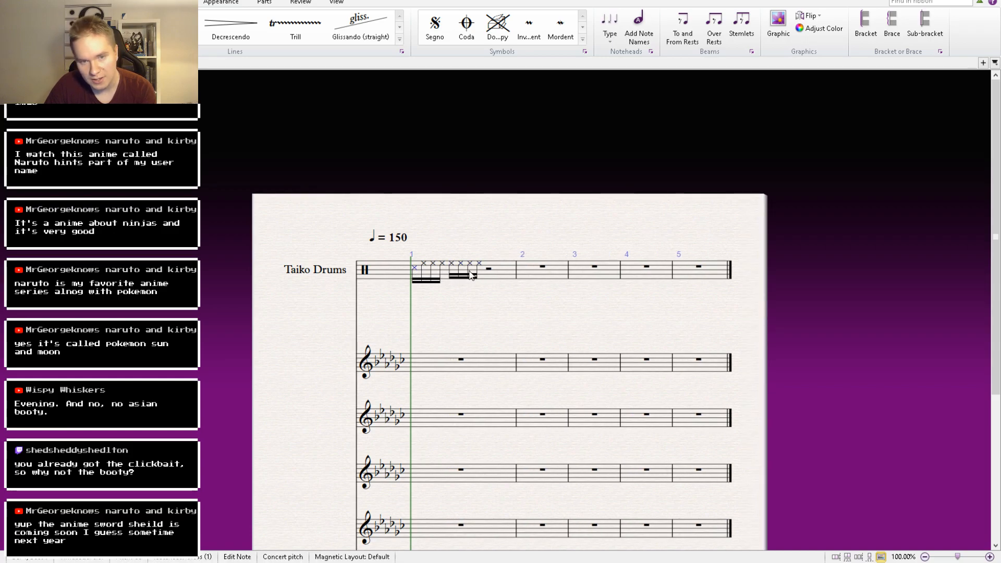
Duplicate the eight-note Taiko pattern to fill the second half of bar 1.
{"action": "left_click", "coordinate": [479, 264], "text": "shift"}
{"action": "left_click", "coordinate": [489, 269], "text": "alt"}
{"action": "left_click", "coordinate": [493, 309]}
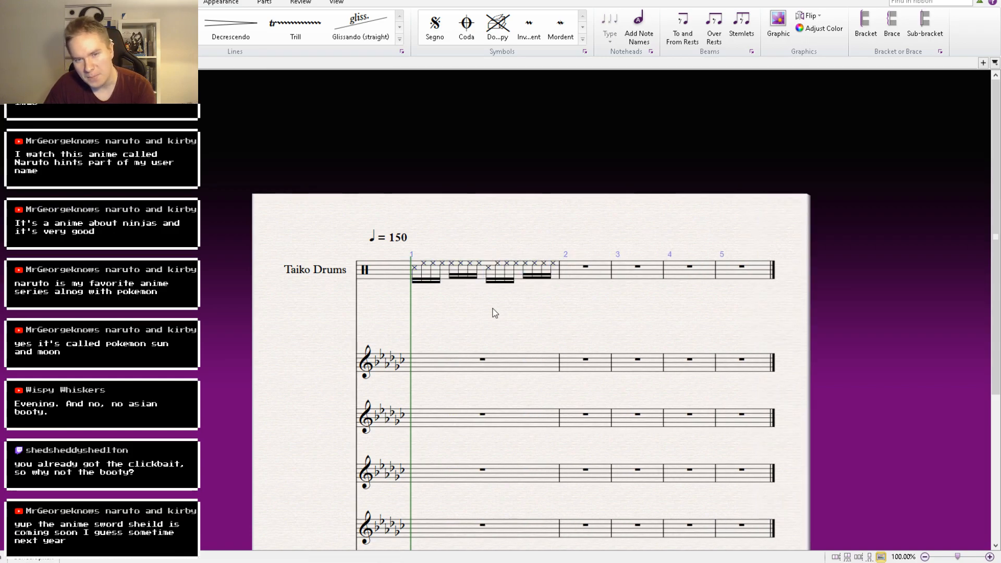
Play back the Taiko Drums pattern in bar 1 and stop the playback.
{"action": "left_click", "coordinate": [445, 277]}
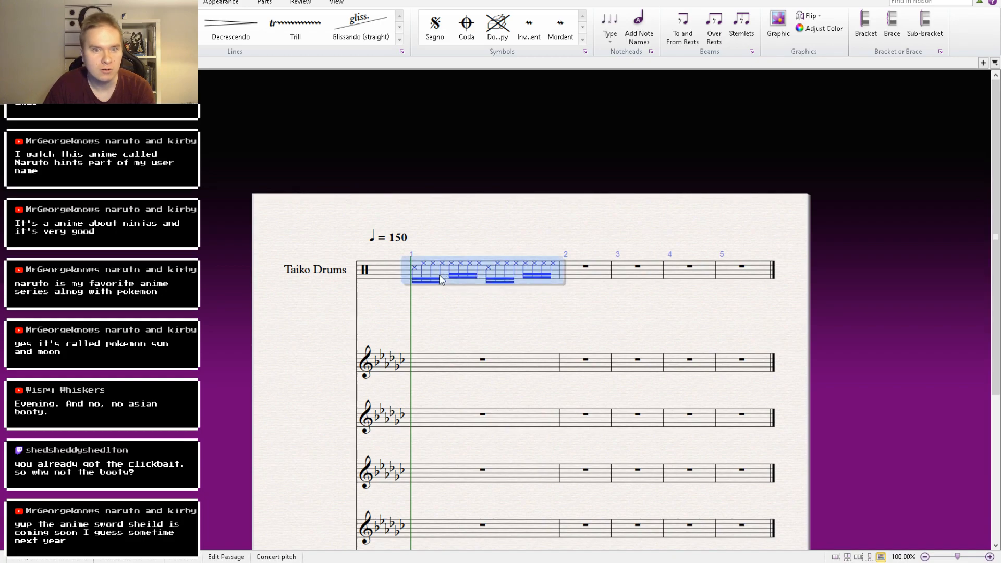
{"action": "key", "text": "space"}
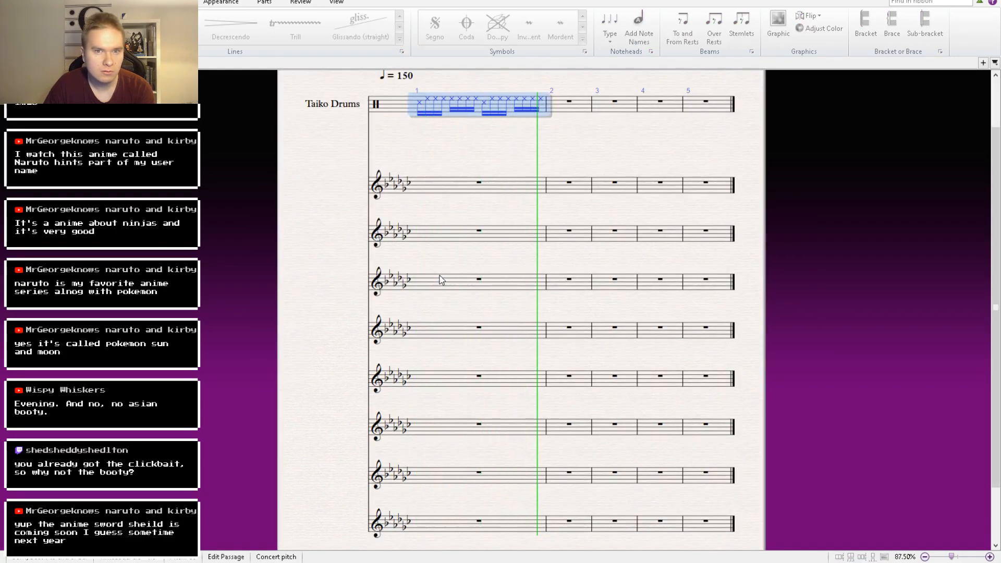
{"action": "left_click_drag", "start_coordinate": [476, 150], "coordinate": [448, 296]}
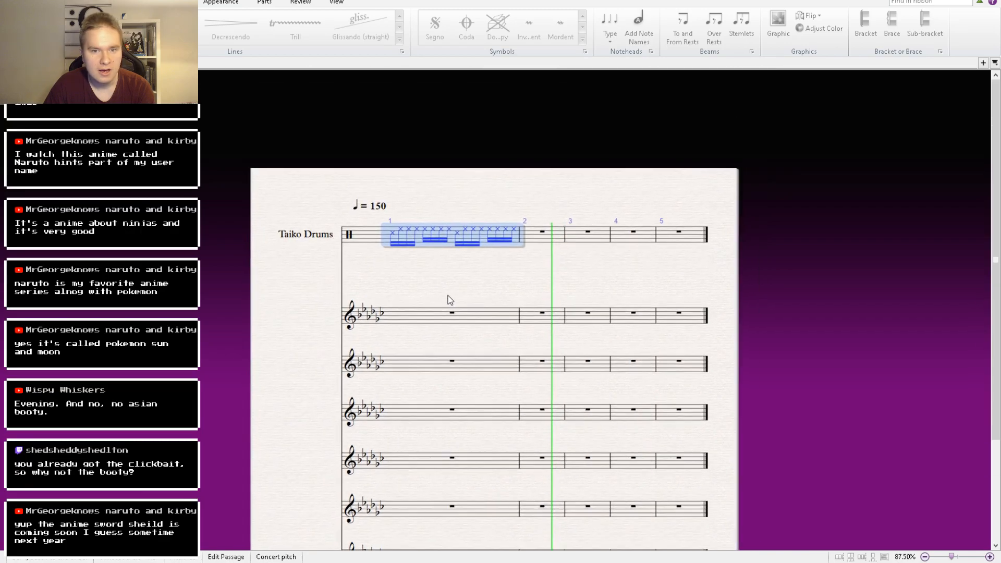
{"action": "key", "text": "space"}
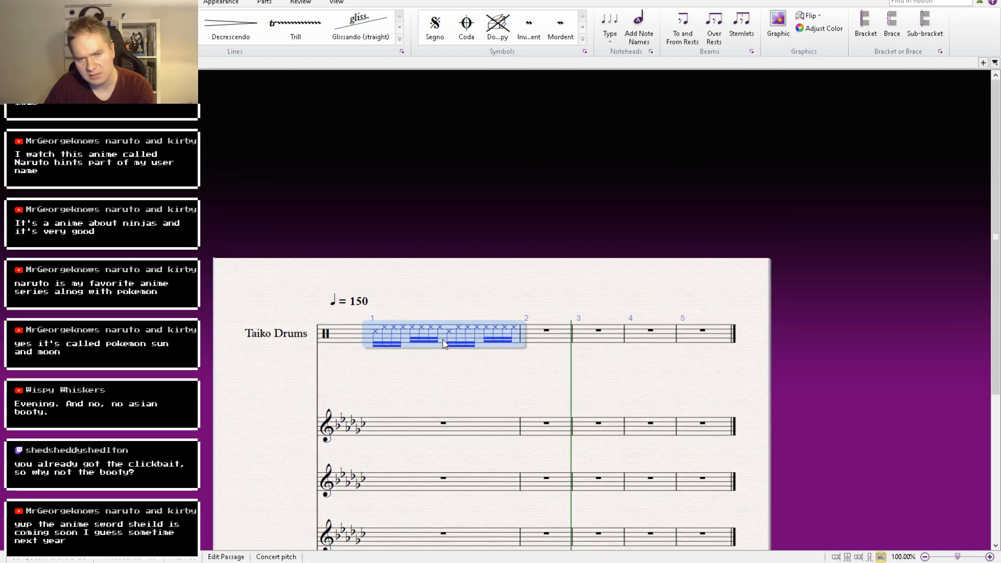
Copy the Taiko Drums pattern from bar 1 into bars 2, 3 and 4.
{"action": "left_click", "coordinate": [566, 345]}
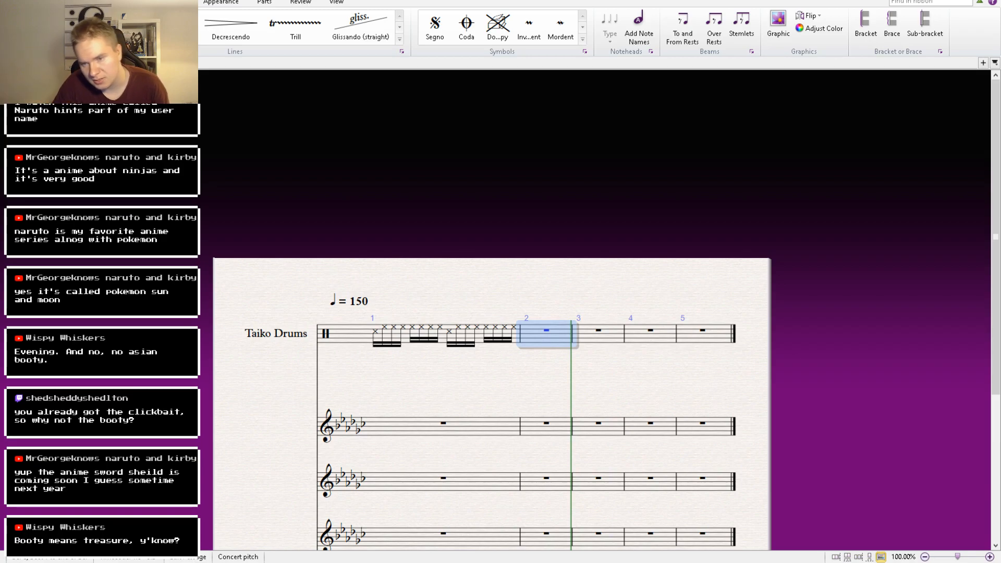
{"action": "left_click_drag", "start_coordinate": [502, 388], "coordinate": [539, 405]}
{"action": "left_click", "coordinate": [483, 363]}
{"action": "left_click", "coordinate": [484, 362]}
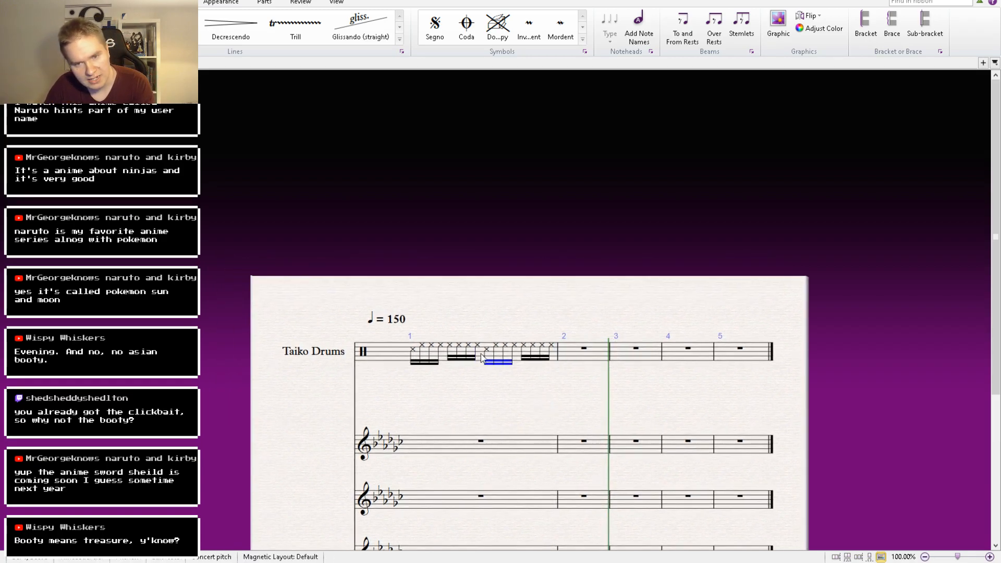
{"action": "left_click", "coordinate": [479, 351]}
{"action": "left_click", "coordinate": [578, 357]}
{"action": "key", "text": "ctrl+v"}
{"action": "left_click", "coordinate": [731, 360]}
{"action": "key", "text": "ctrl+v"}
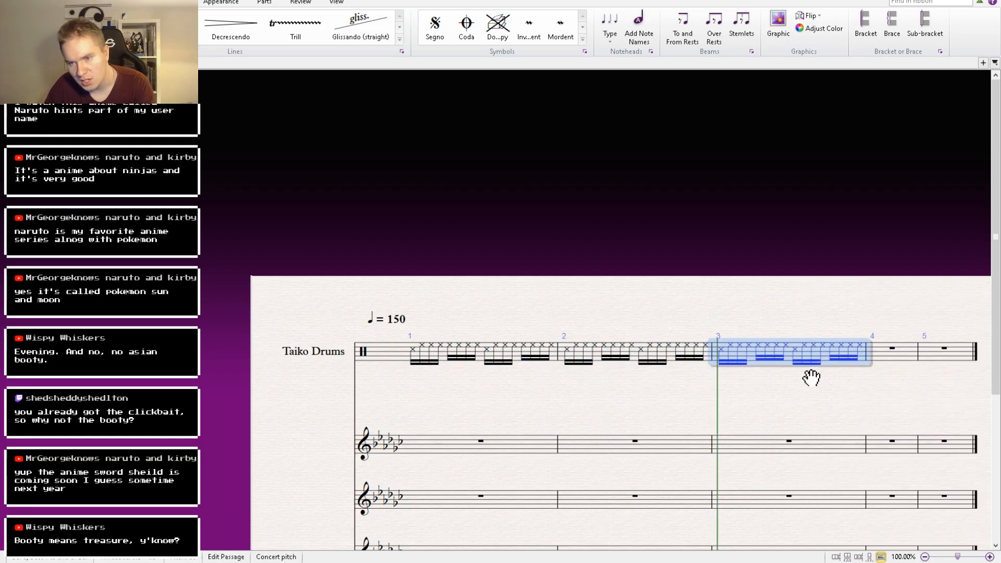
{"action": "left_click_drag", "start_coordinate": [811, 376], "coordinate": [608, 346]}
{"action": "left_click", "coordinate": [712, 323]}
{"action": "key", "text": "ctrl+v"}
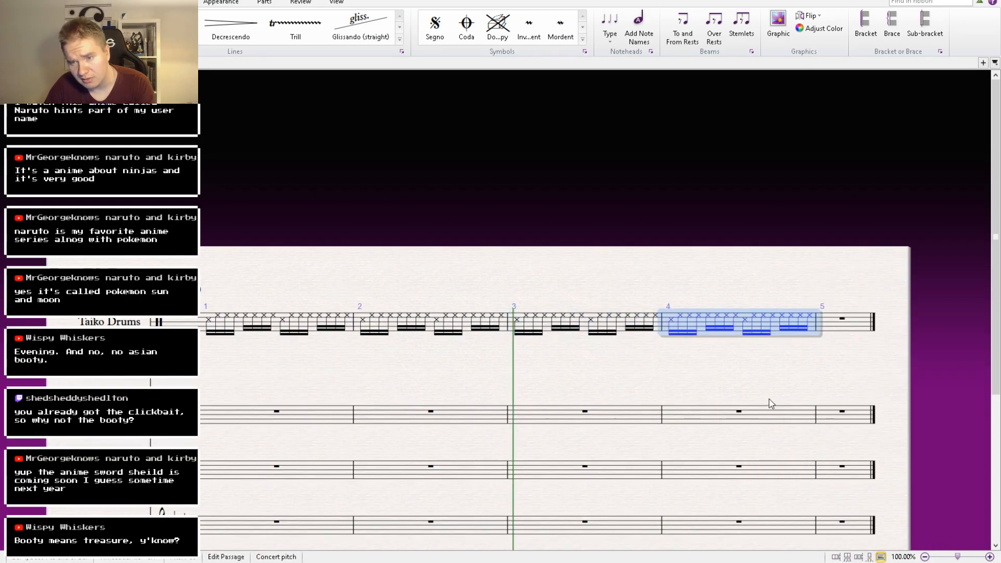
{"action": "left_click_drag", "start_coordinate": [699, 370], "coordinate": [823, 364]}
{"action": "left_click", "coordinate": [427, 342]}
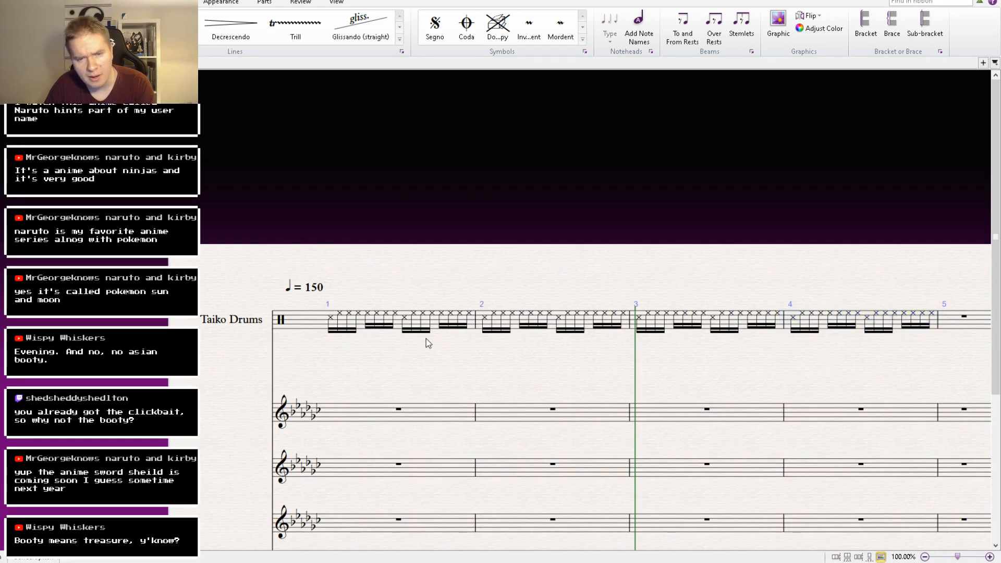
Show the Transport panel and append more empty bars to the score after bar 5.
{"action": "left_click", "coordinate": [401, 326]}
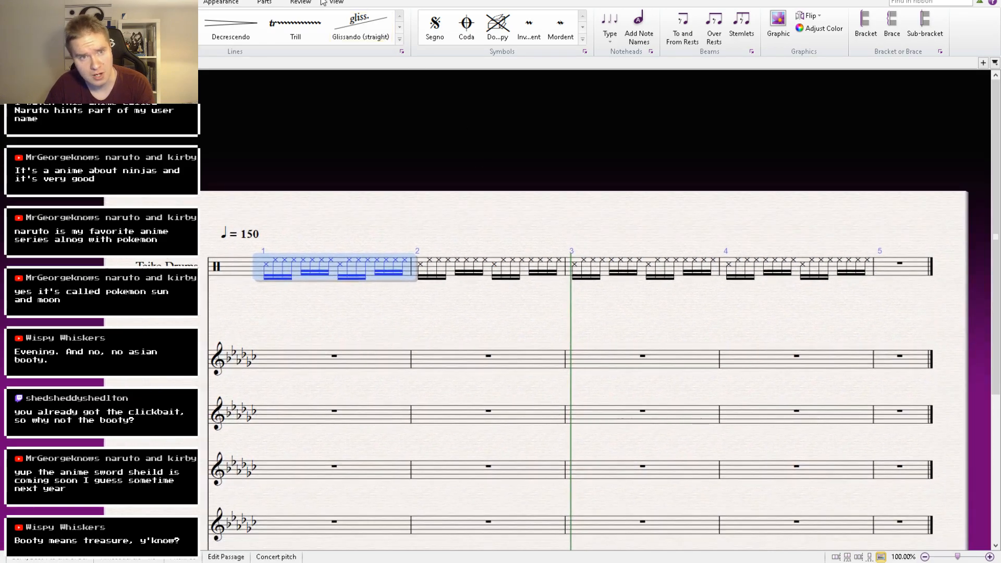
{"action": "left_click", "coordinate": [348, 5]}
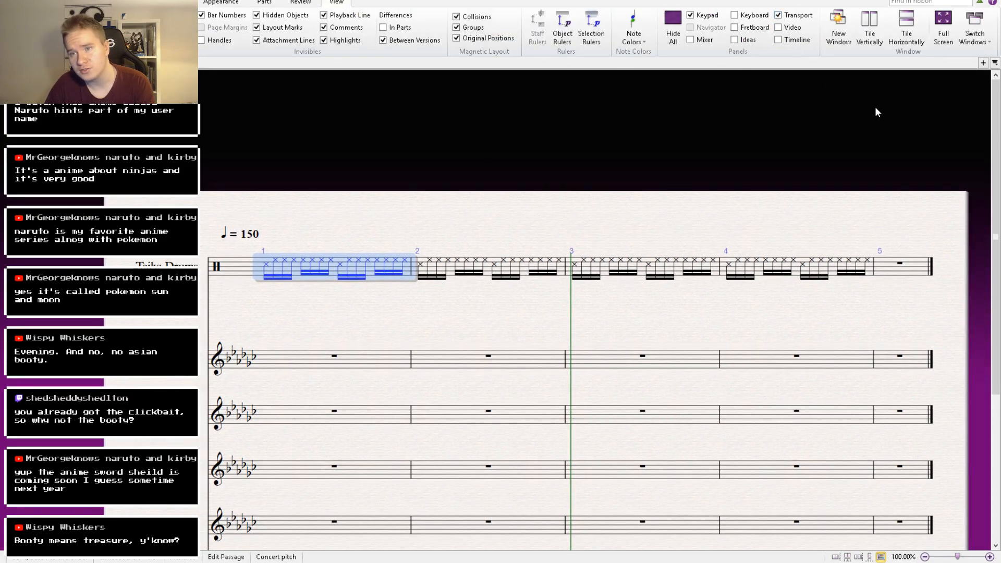
{"action": "key", "text": "space"}
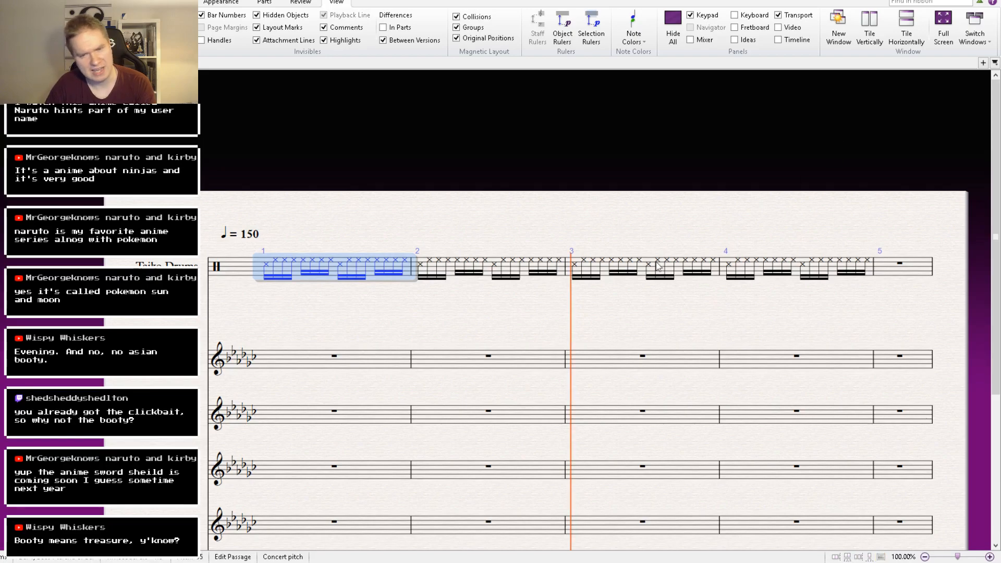
{"action": "key", "text": "space"}
{"action": "left_click_drag", "start_coordinate": [459, 324], "coordinate": [412, 316]}
{"action": "left_click", "coordinate": [750, 258]}
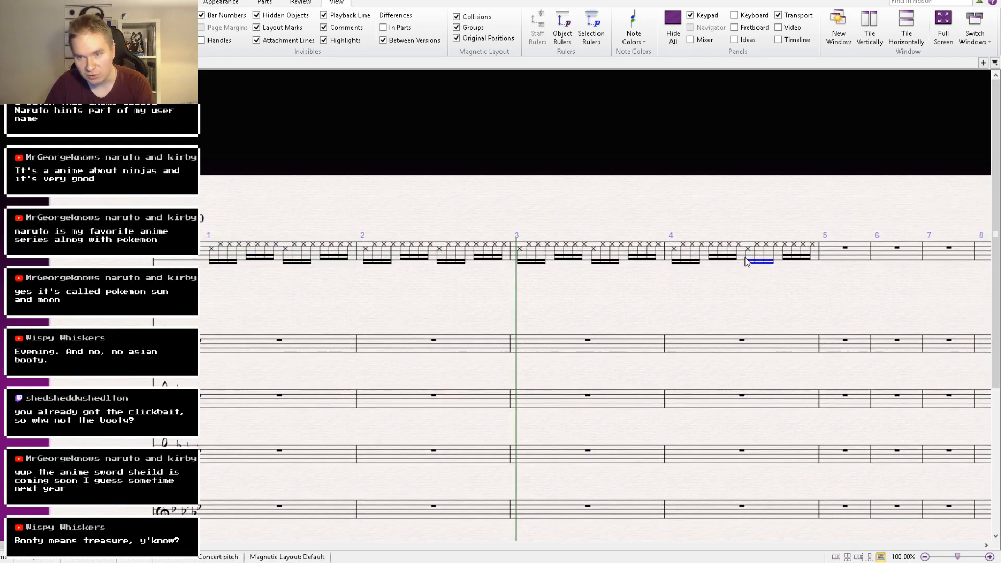
{"action": "left_click", "coordinate": [744, 260]}
{"action": "left_click", "coordinate": [741, 256]}
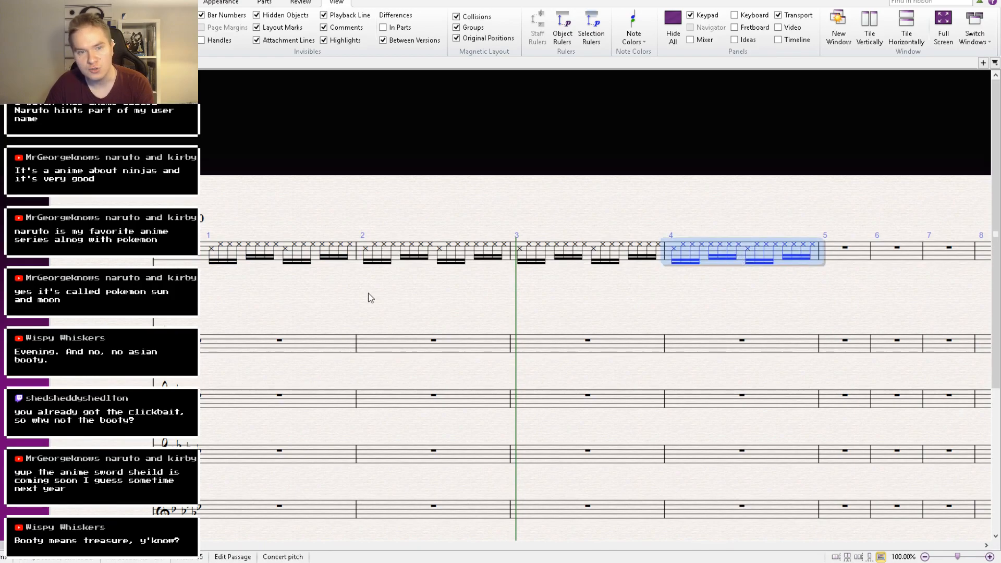
{"action": "left_click", "coordinate": [321, 259], "text": "shift"}
{"action": "left_click_drag", "start_coordinate": [747, 310], "coordinate": [369, 310]}
{"action": "key", "text": "Escape"}
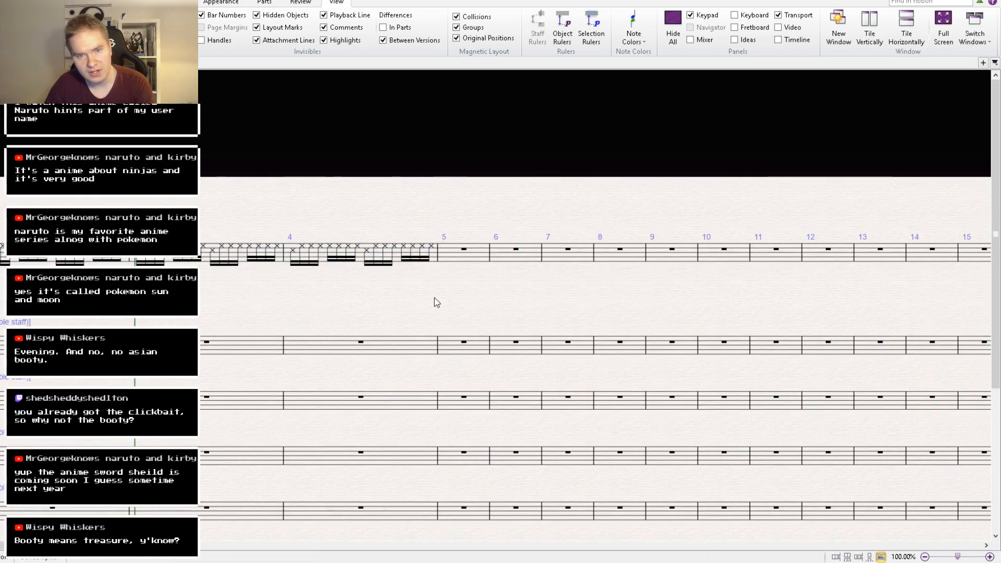
Add a double barline across the score at the end of bar 2.
{"action": "left_click_drag", "start_coordinate": [473, 306], "coordinate": [708, 311]}
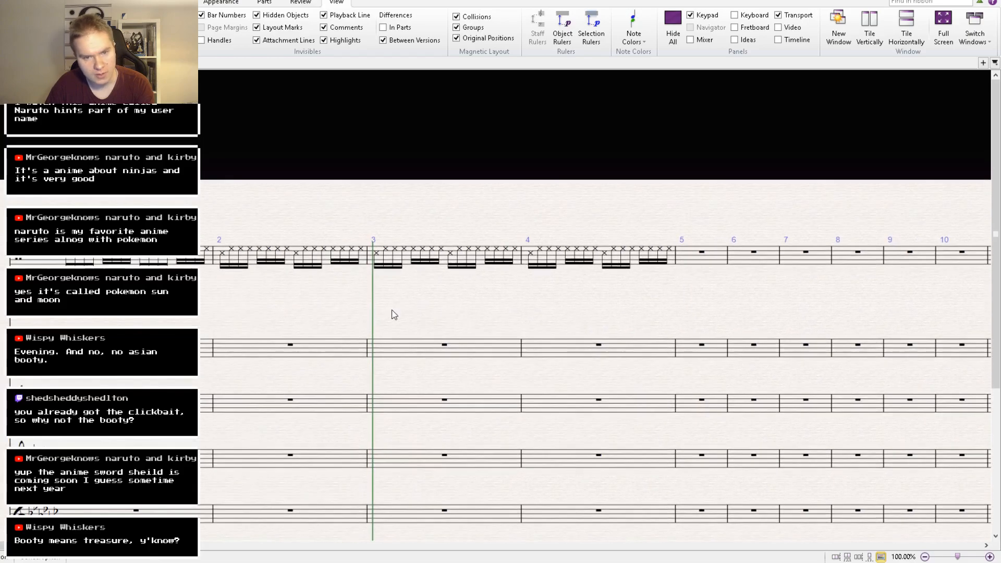
{"action": "key", "text": "shift+d"}
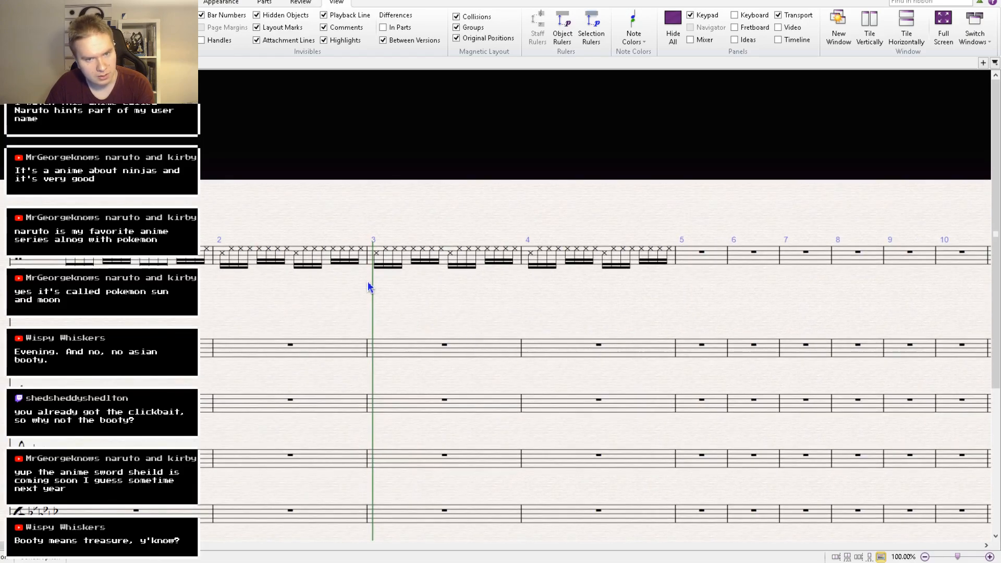
{"action": "left_click", "coordinate": [366, 273]}
{"action": "left_click_drag", "start_coordinate": [365, 319], "coordinate": [286, 326]}
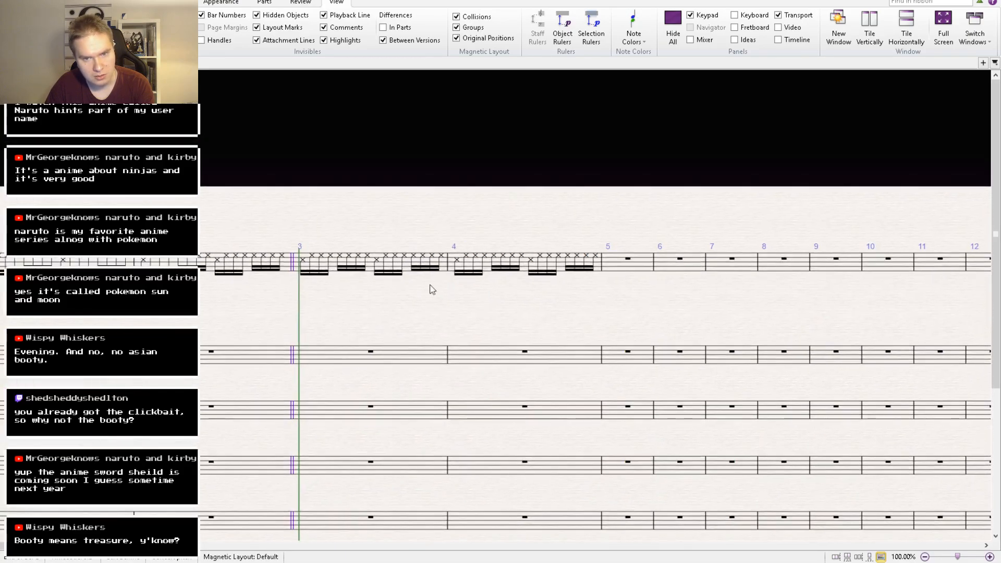
Copy the Taiko Drums pattern from bars 3 and 4 into bars 5 and 6.
{"action": "left_click", "coordinate": [492, 272]}
{"action": "left_click", "coordinate": [376, 269], "text": "shift"}
{"action": "key", "text": "ctrl+c"}
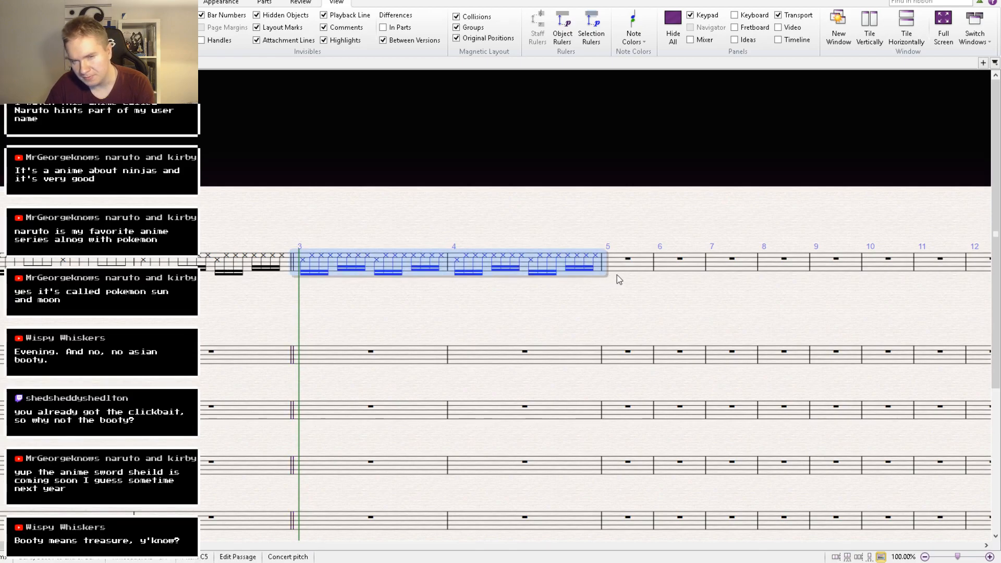
{"action": "left_click", "coordinate": [618, 274]}
{"action": "key", "text": "ctrl+v"}
{"action": "left_click_drag", "start_coordinate": [630, 314], "coordinate": [360, 308]}
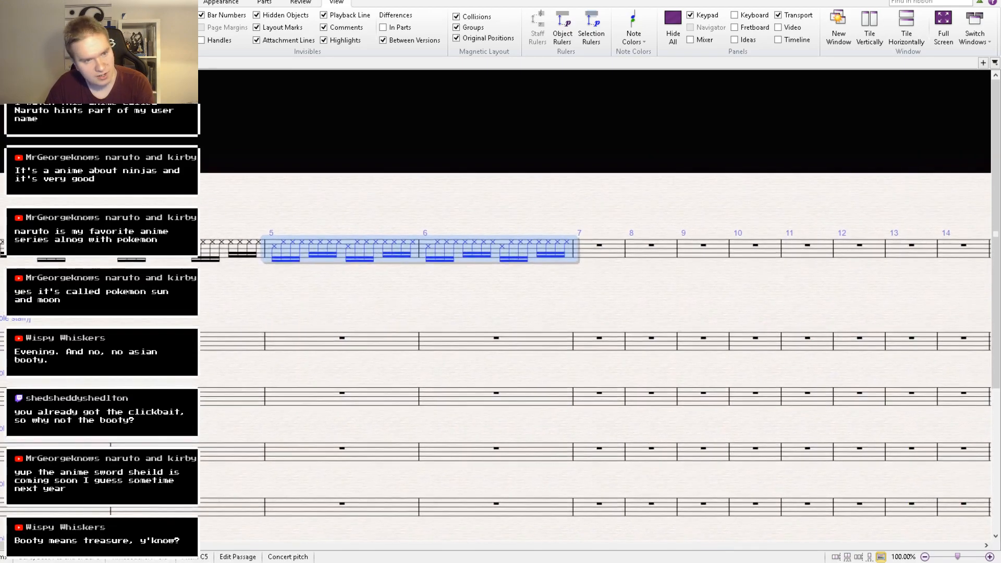
Copy the Taiko Drums pattern from bars 3 to 6 into the empty bars starting at bar 7.
{"action": "left_click", "coordinate": [78, 249], "text": "shift"}
{"action": "key", "text": "ctrl+c"}
{"action": "left_click", "coordinate": [588, 253]}
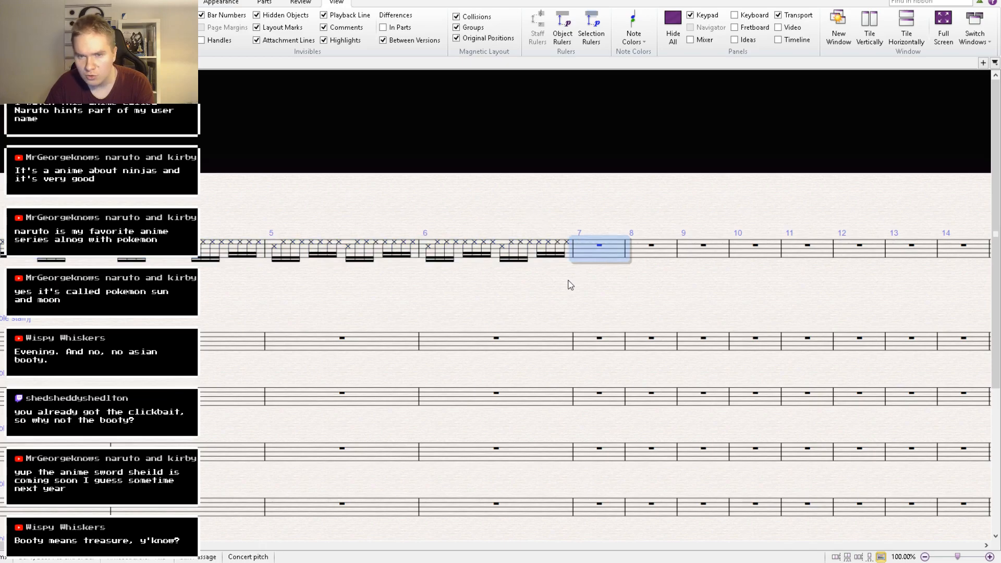
{"action": "key", "text": "ctrl+v"}
{"action": "left_click_drag", "start_coordinate": [425, 293], "coordinate": [933, 280]}
{"action": "left_click_drag", "start_coordinate": [424, 284], "coordinate": [681, 275]}
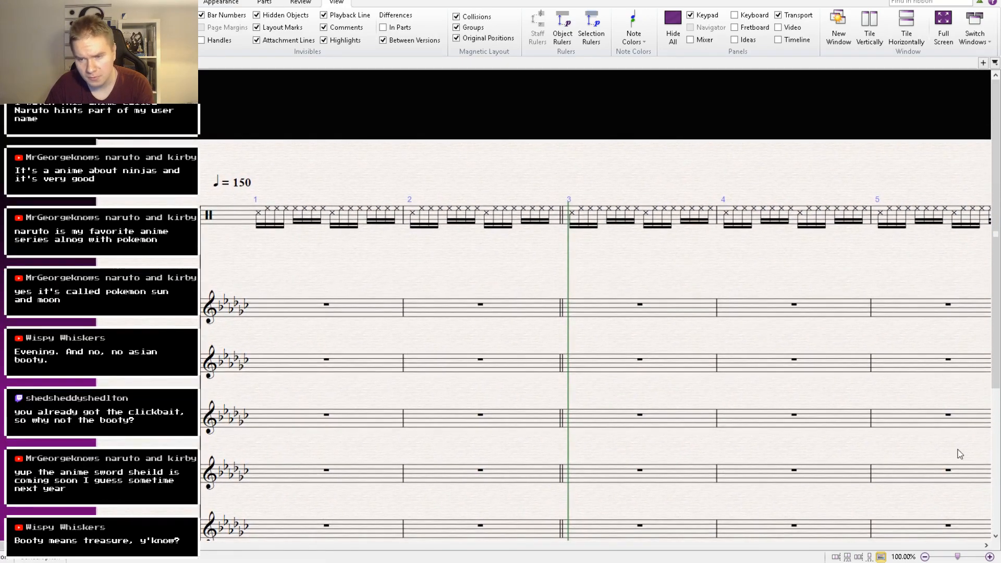
In bar 1 of the second treble staff, enter an eighth note on beat 1 and an eighth-note pair on beat 2, briefly showing the Mixer.
{"action": "left_click", "coordinate": [261, 363]}
{"action": "left_click", "coordinate": [294, 360]}
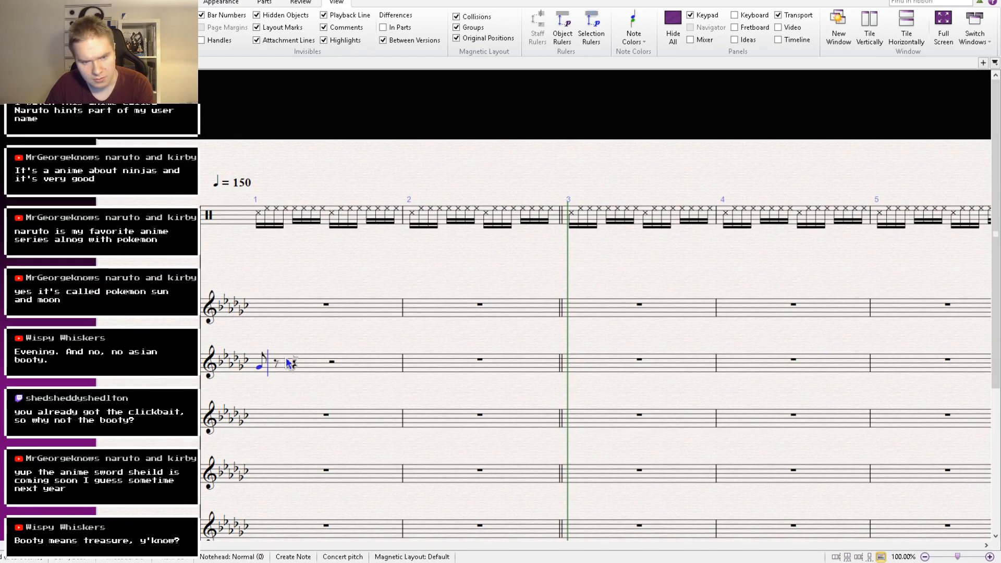
{"action": "left_click", "coordinate": [691, 39]}
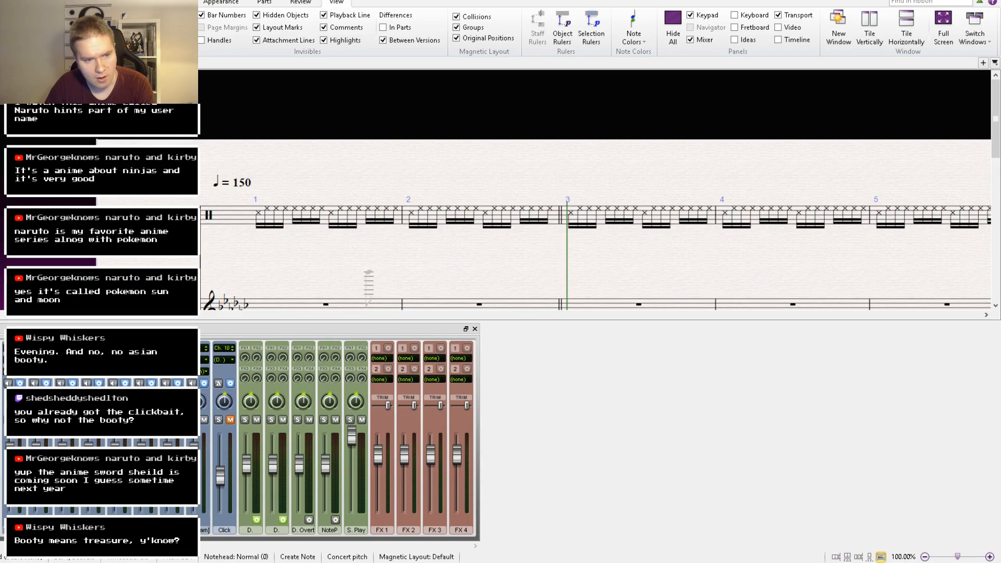
{"action": "left_click", "coordinate": [474, 329]}
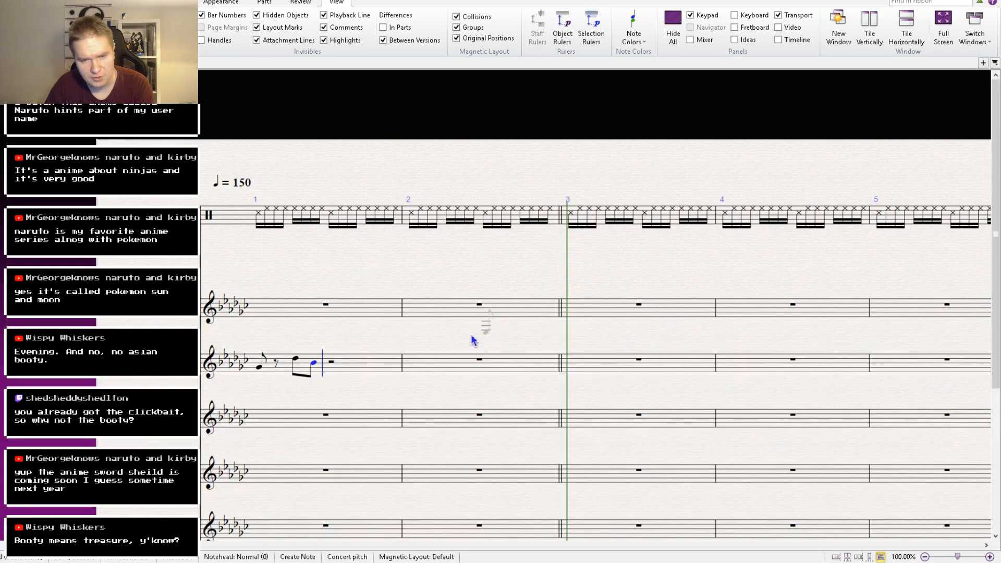
{"action": "key", "text": "Escape"}
Try different pitches for the first eighth note in bar 1 of the second treble staff and settle it on B-flat.
{"action": "left_click_drag", "start_coordinate": [288, 401], "coordinate": [411, 380]}
{"action": "left_click", "coordinate": [377, 349]}
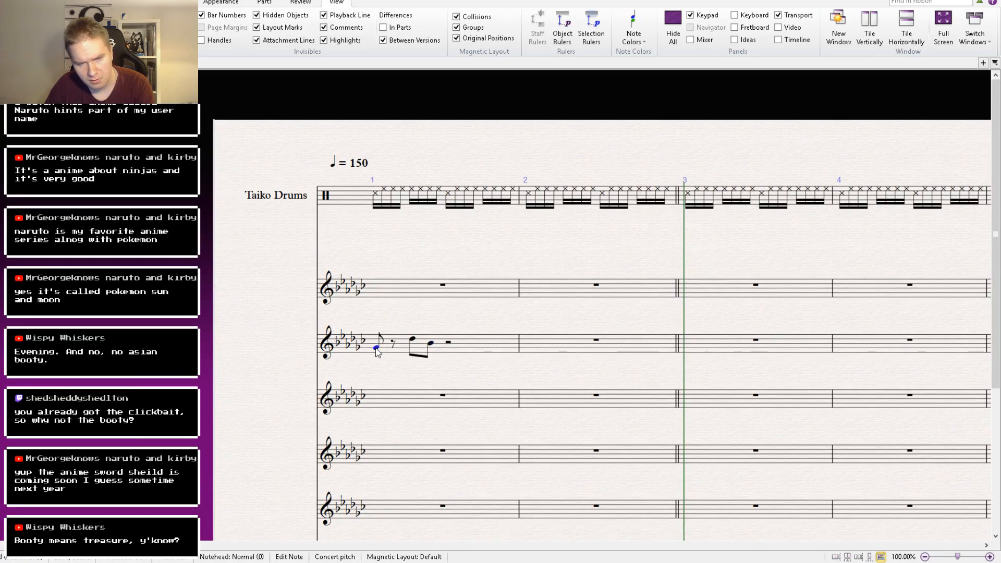
{"action": "left_click_drag", "start_coordinate": [375, 350], "coordinate": [376, 351]}
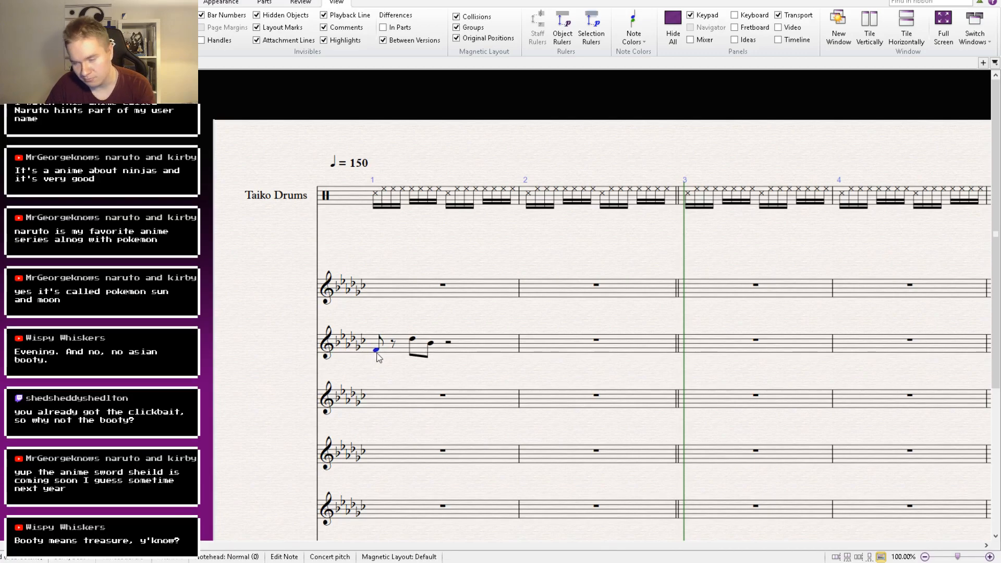
{"action": "left_click", "coordinate": [383, 371]}
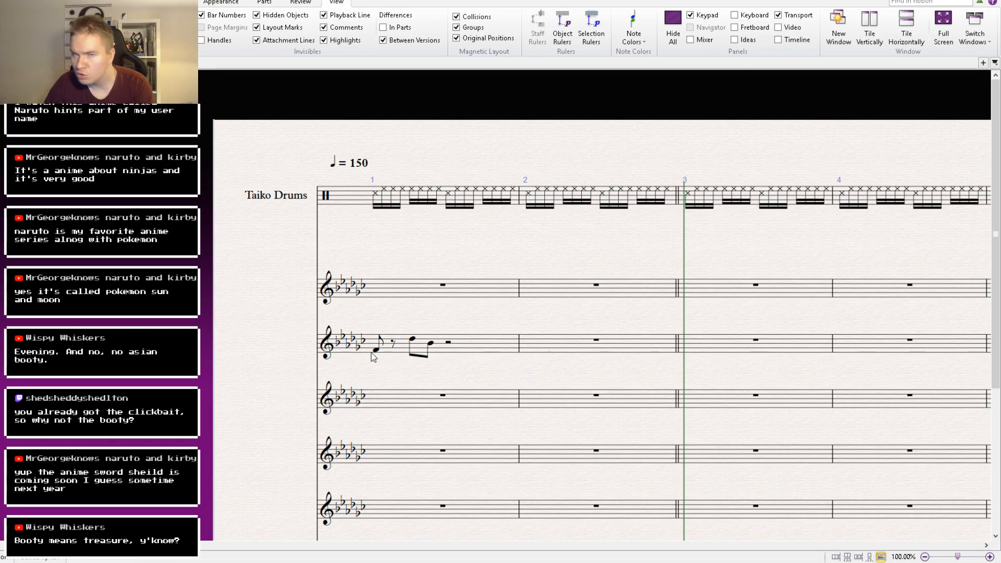
{"action": "left_click", "coordinate": [376, 350]}
{"action": "key", "text": "Up"}
{"action": "key", "text": "Up"}
{"action": "key", "text": "Up"}
{"action": "key", "text": "Up"}
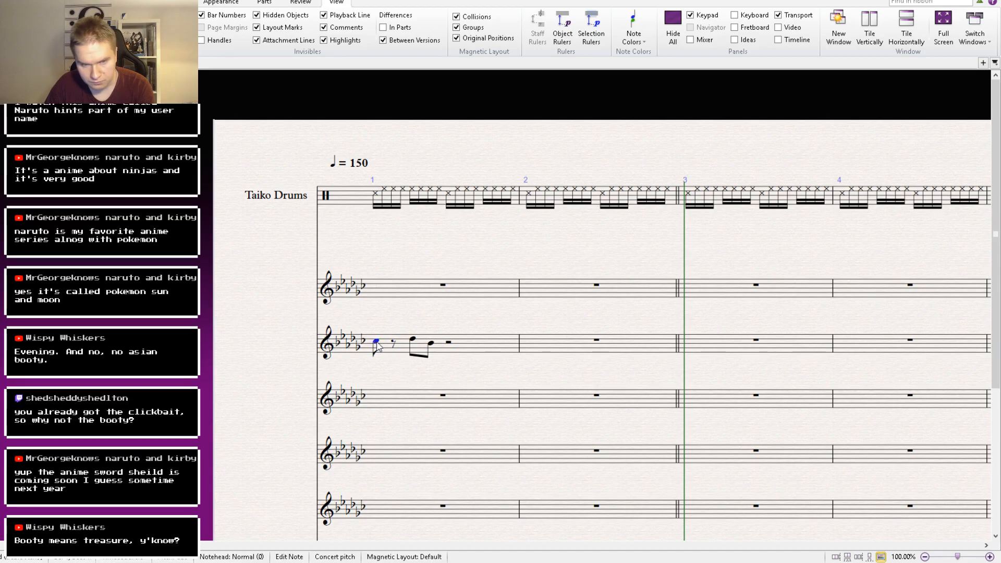
{"action": "left_click", "coordinate": [415, 340]}
{"action": "left_click", "coordinate": [377, 344]}
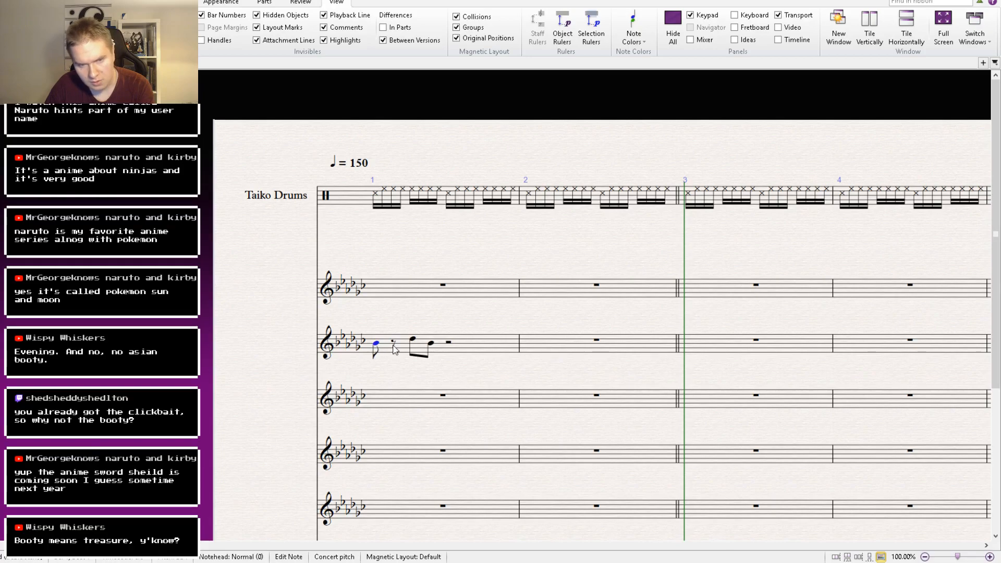
Replace the first eighth rest in the second treble staff with a B-flat and delete the two eighth notes on beat 2.
{"action": "left_click", "coordinate": [393, 345]}
{"action": "key", "text": "b"}
{"action": "left_click", "coordinate": [415, 228]}
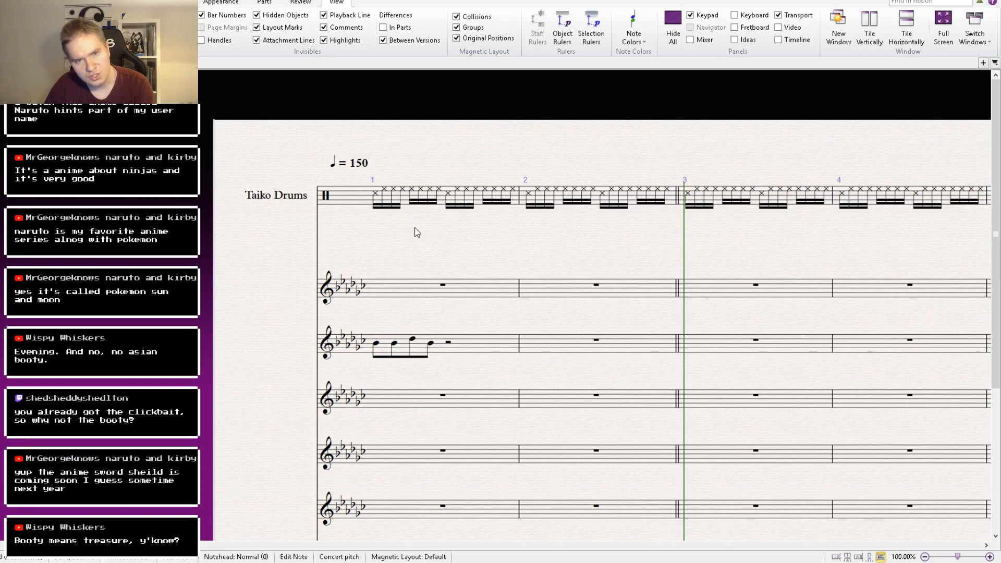
{"action": "left_click", "coordinate": [393, 344]}
{"action": "left_click", "coordinate": [412, 340]}
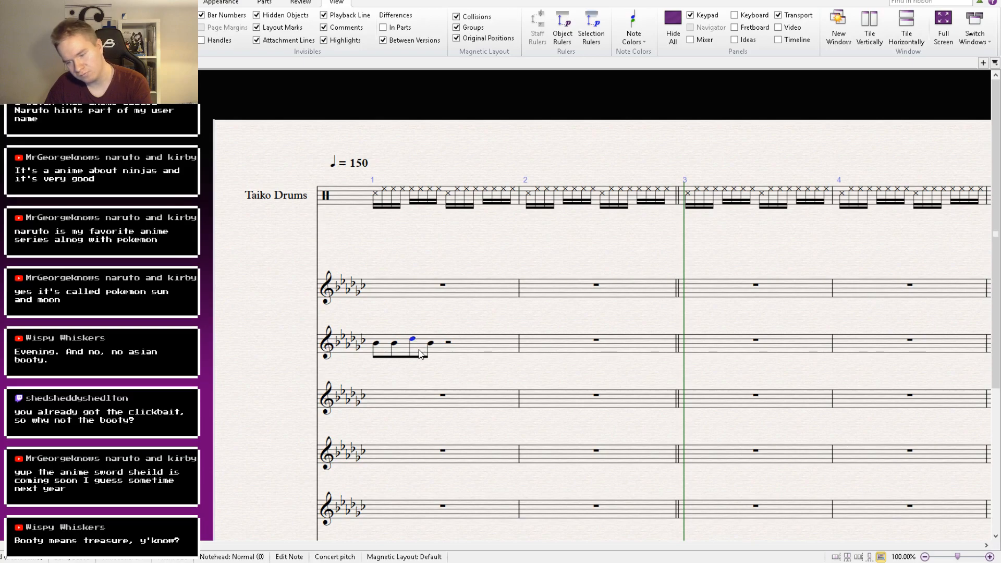
{"action": "key", "text": "Delete"}
{"action": "left_click", "coordinate": [431, 346]}
{"action": "key", "text": "Delete"}
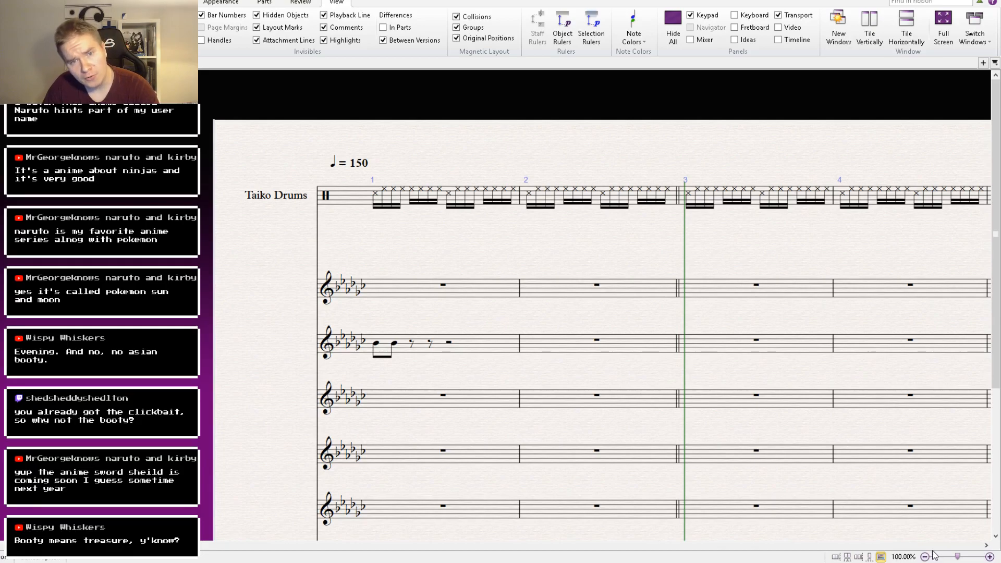
Add a second-voice quarter note on beat 2 of Taiko Drums bar 1 and raise it to the second-lowest staff line.
{"action": "left_click", "coordinate": [412, 210]}
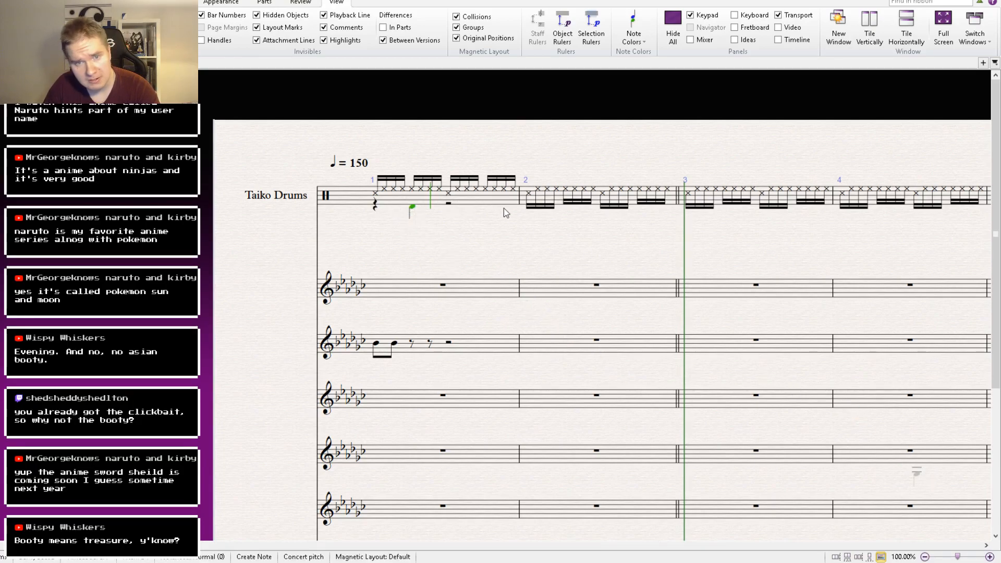
{"action": "key", "text": "Escape"}
{"action": "key", "text": "Escape"}
{"action": "left_click_drag", "start_coordinate": [412, 206], "coordinate": [415, 201]}
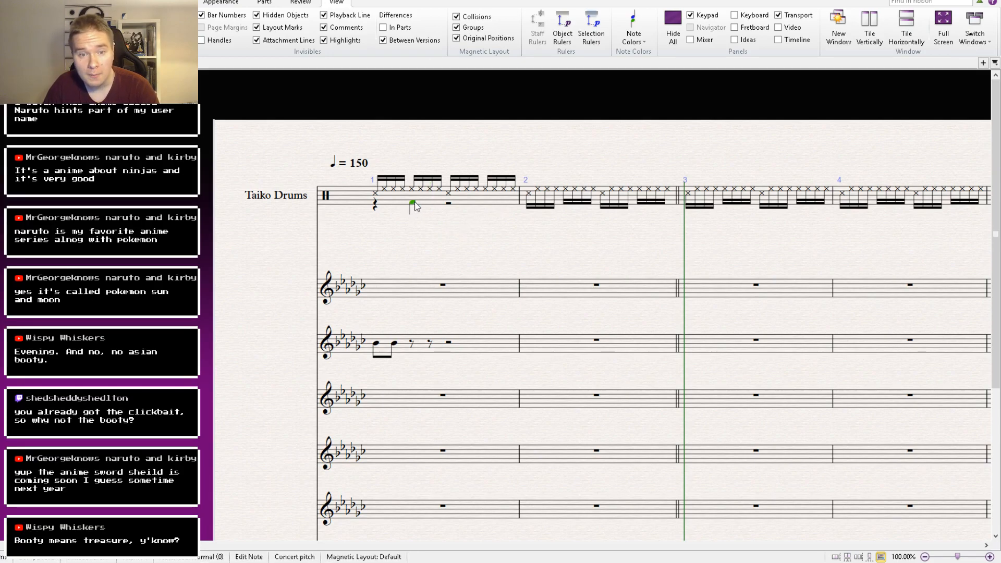
{"action": "left_click", "coordinate": [429, 230]}
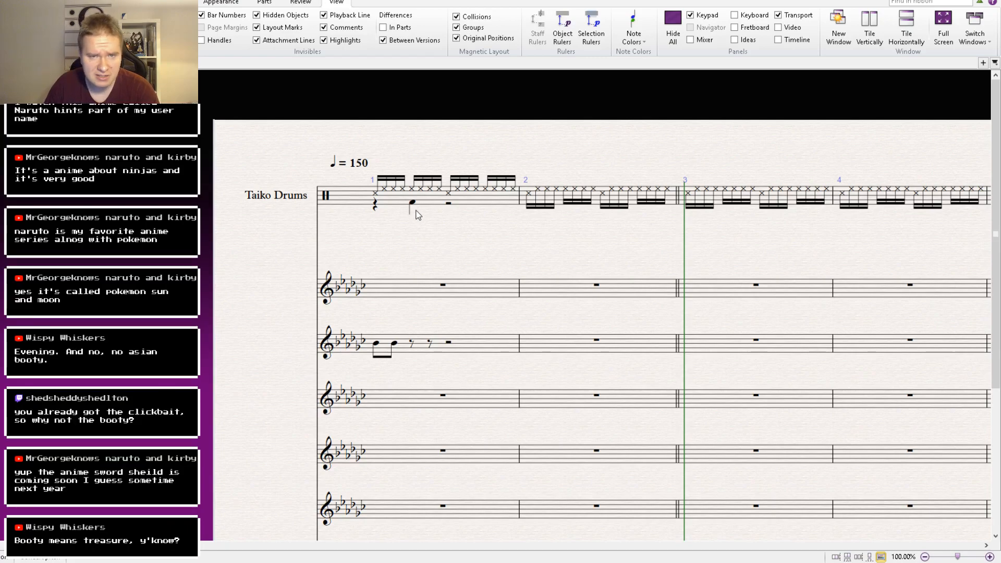
{"action": "left_click", "coordinate": [412, 203]}
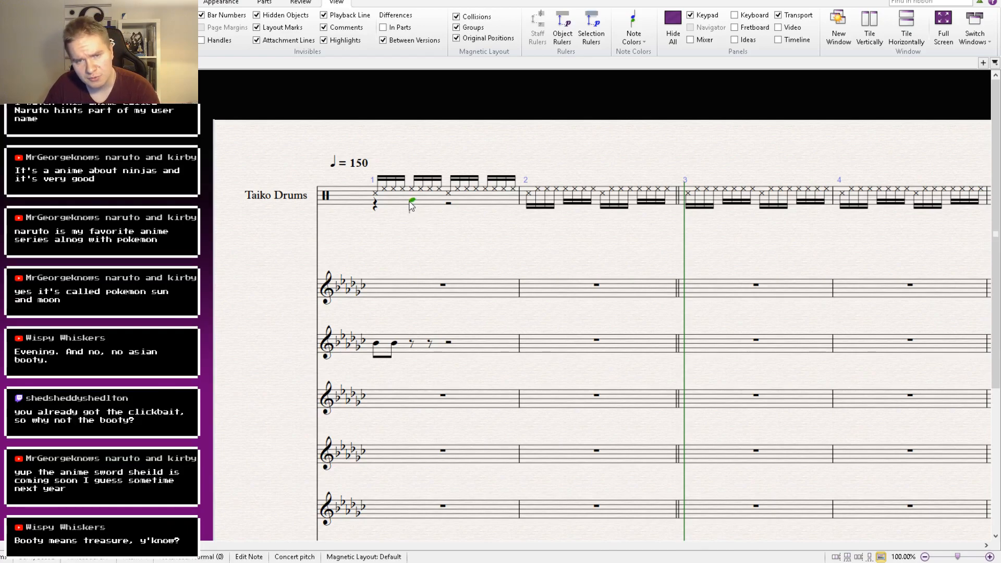
{"action": "left_click", "coordinate": [412, 231]}
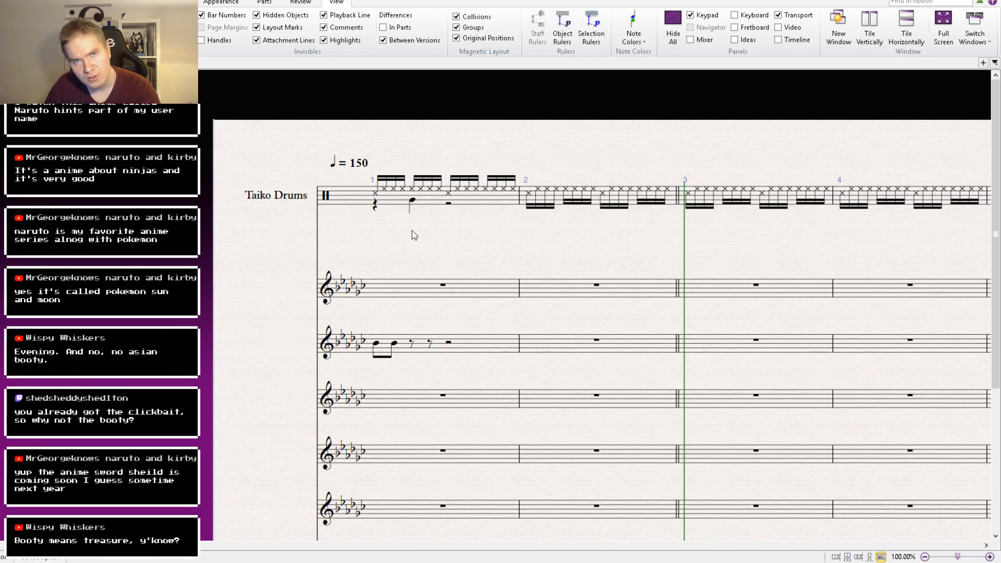
Repeat the second-voice quarter rest and quarter note in the second half of Taiko Drums bar 1.
{"action": "left_click", "coordinate": [377, 196]}
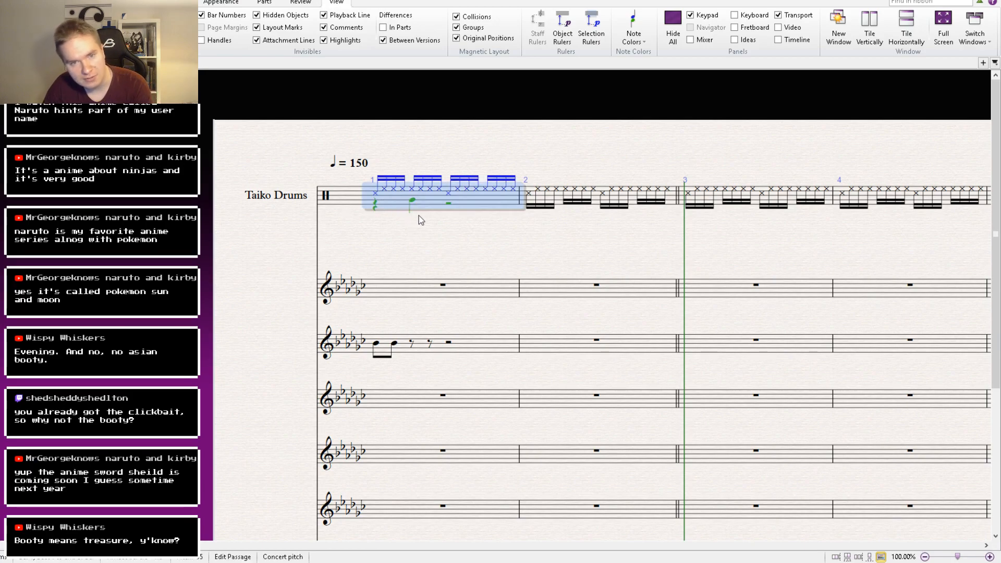
{"action": "left_click", "coordinate": [382, 207]}
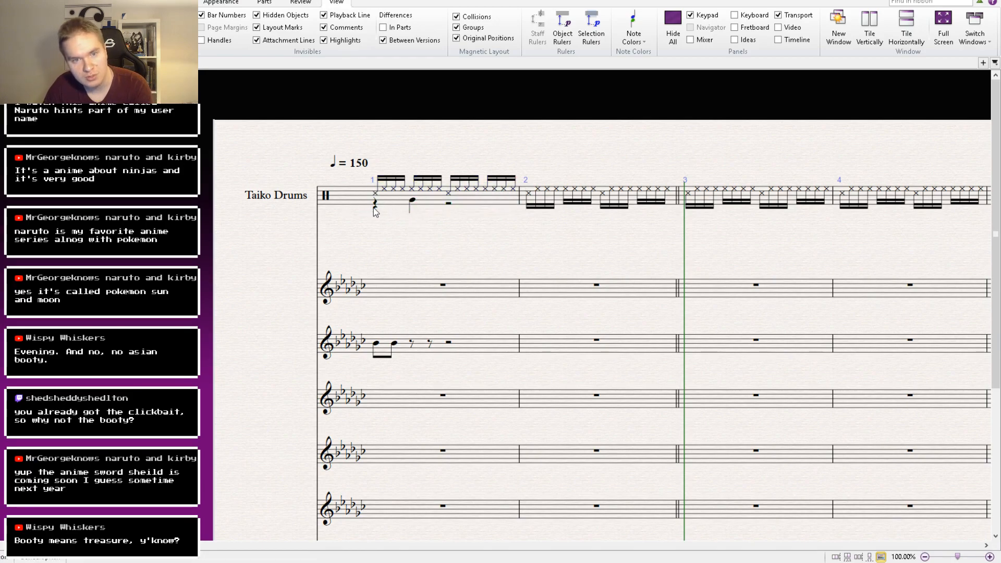
{"action": "left_click", "coordinate": [442, 193], "text": "shift"}
{"action": "left_click", "coordinate": [449, 202]}
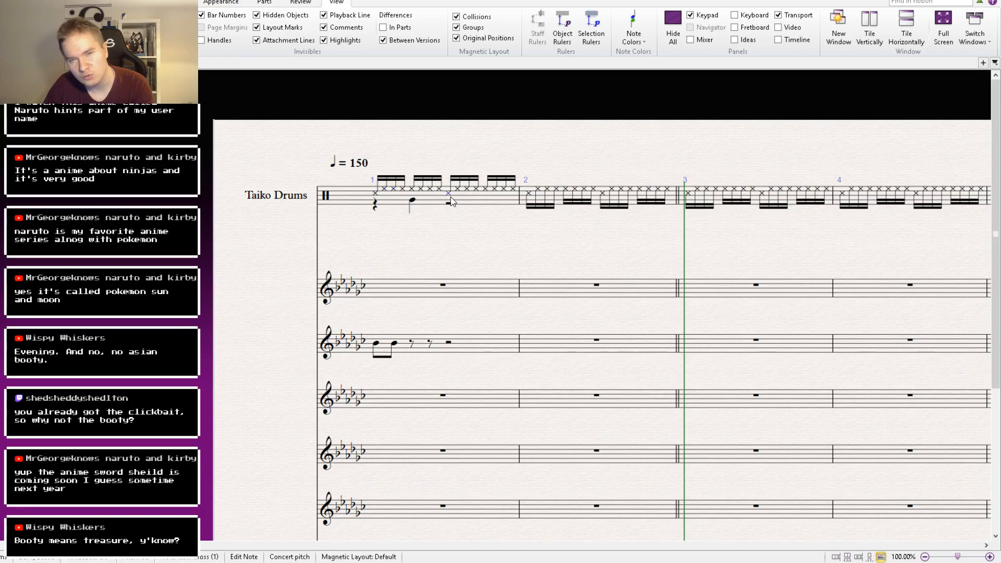
{"action": "key", "text": "ctrl+v"}
{"action": "left_click", "coordinate": [450, 233]}
{"action": "left_click_drag", "start_coordinate": [449, 245], "coordinate": [443, 211]}
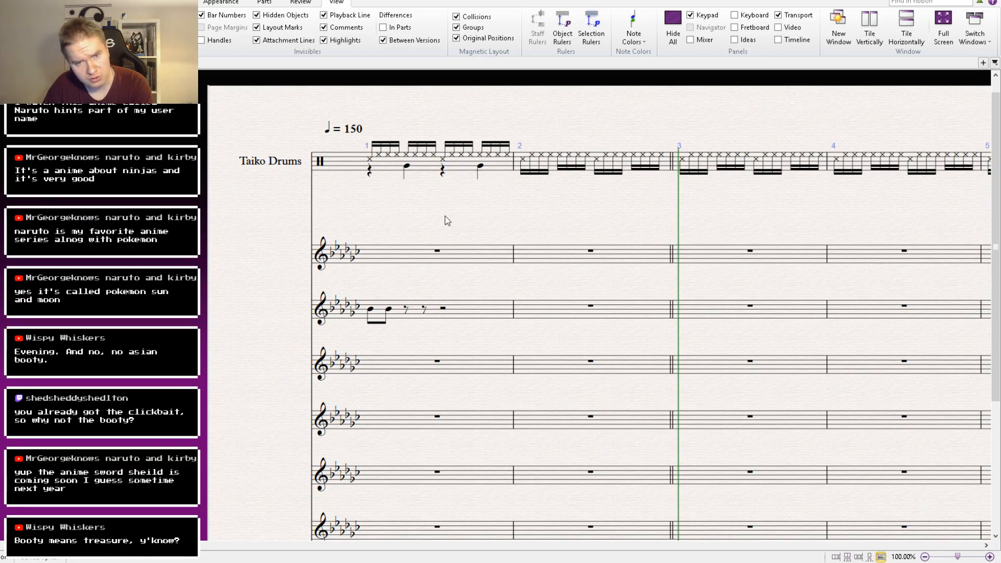
{"action": "left_click_drag", "start_coordinate": [435, 235], "coordinate": [463, 219]}
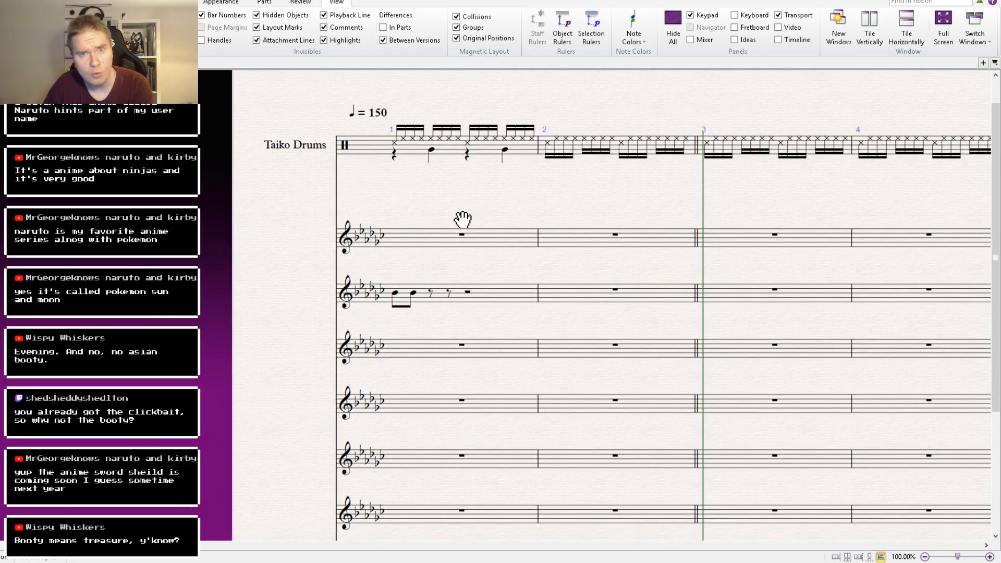
In the second treble staff's bar 1, copy the eighth-note pair to beat 3 and turn beat 2's eighth rests into a quarter rest.
{"action": "left_click", "coordinate": [395, 294]}
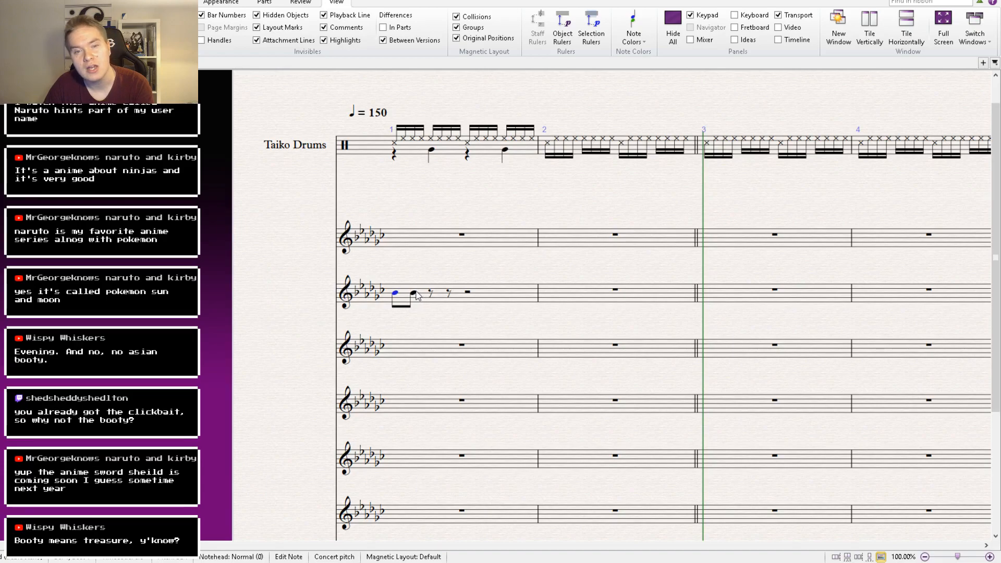
{"action": "left_click", "coordinate": [414, 294], "text": "shift"}
{"action": "left_click", "coordinate": [471, 295], "text": "alt"}
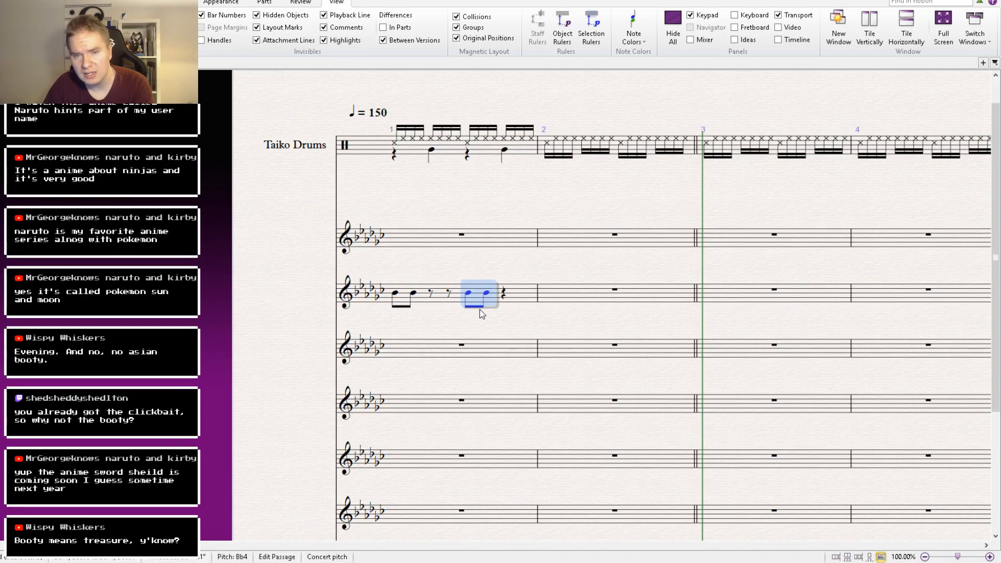
{"action": "left_click", "coordinate": [434, 326]}
{"action": "left_click", "coordinate": [458, 299]}
{"action": "left_click", "coordinate": [431, 294]}
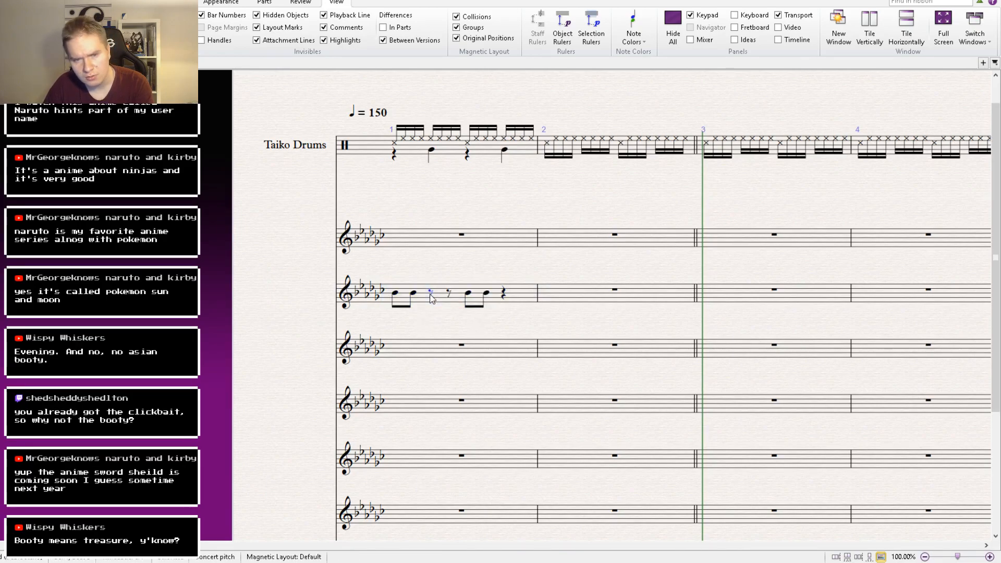
{"action": "key", "text": "4"}
{"action": "left_click", "coordinate": [504, 294]}
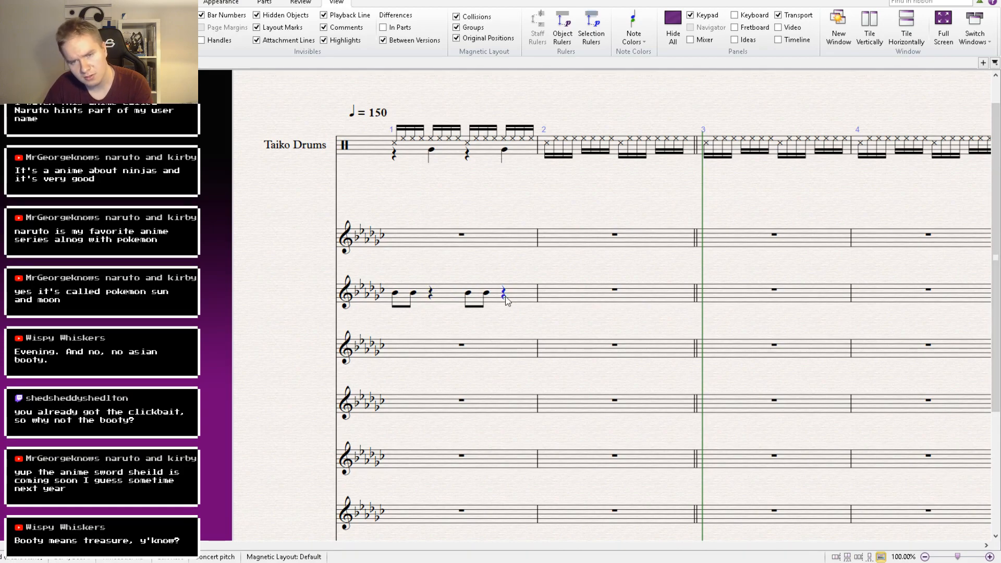
Copy bar 1 of the second treble staff into bar 2.
{"action": "left_click", "coordinate": [514, 296]}
{"action": "key", "text": "ctrl+c"}
{"action": "left_click", "coordinate": [580, 298]}
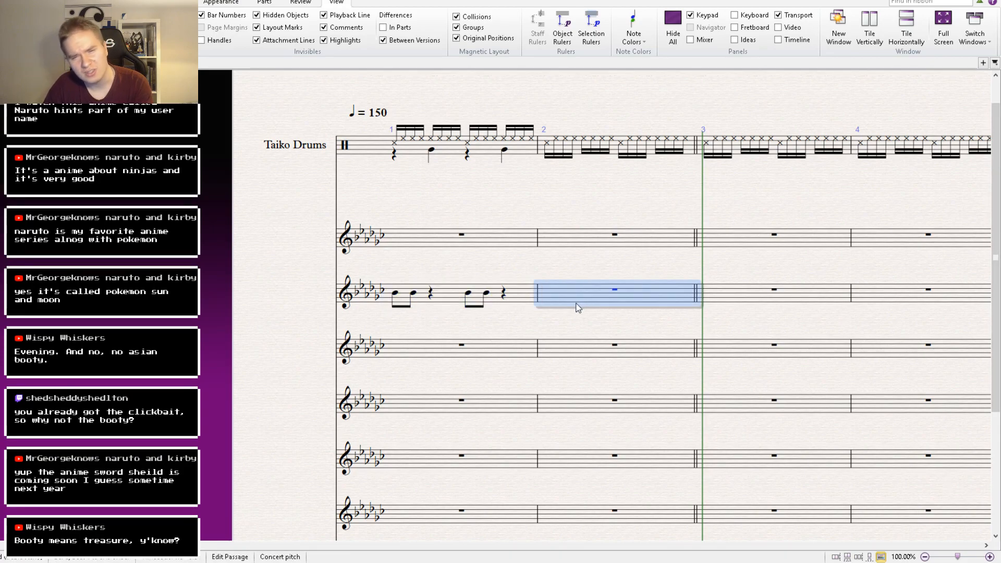
{"action": "key", "text": "ctrl+v"}
{"action": "left_click", "coordinate": [486, 319]}
Play back the score from the beginning.
{"action": "scroll", "coordinate": [487, 377], "scroll_direction": "up", "scroll_amount": 2}
{"action": "key", "text": "Escape"}
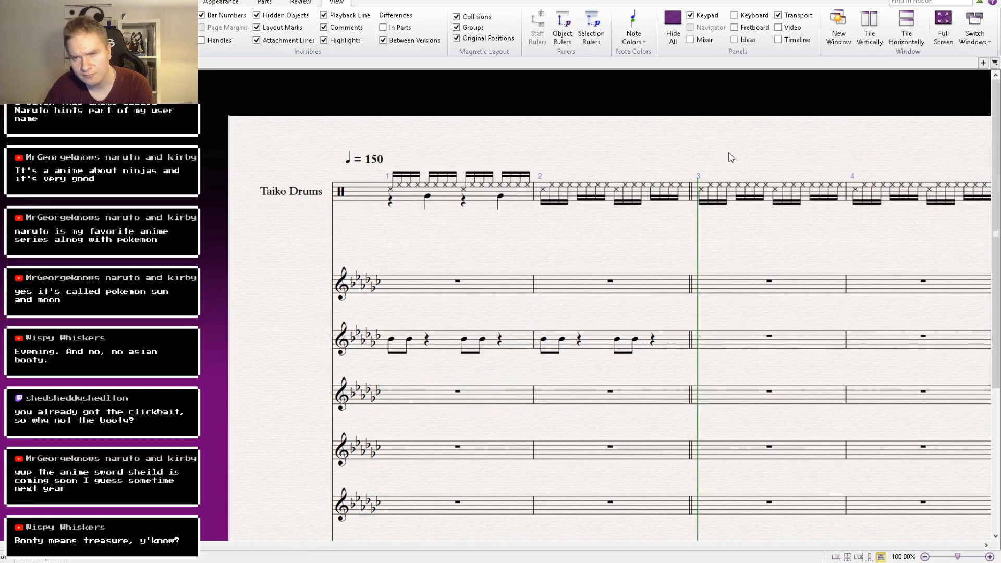
{"action": "key", "text": "ctrl+["}
{"action": "key", "text": "space"}
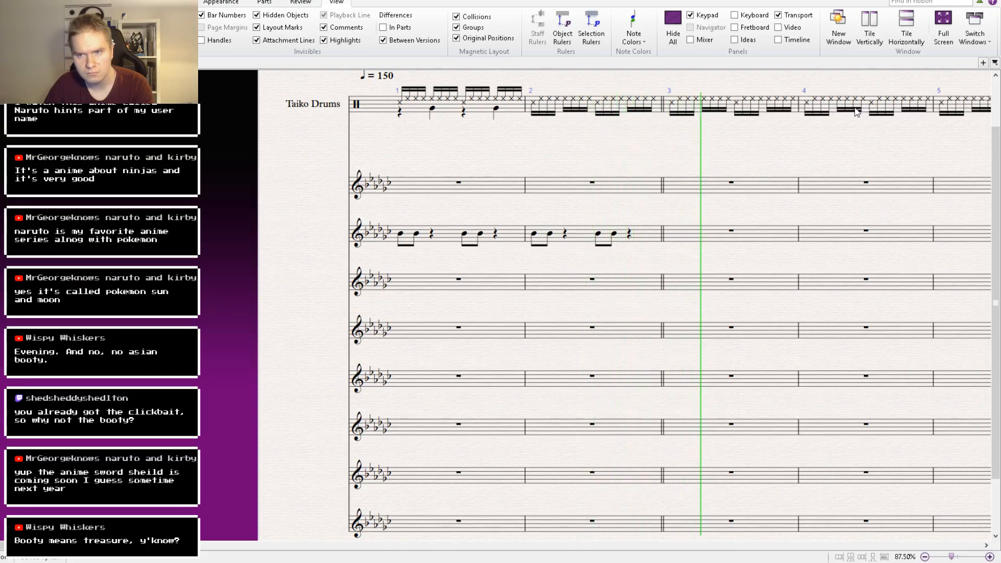
Stop the playback and delete the double barline at the end of bar 2.
{"action": "key", "text": "space"}
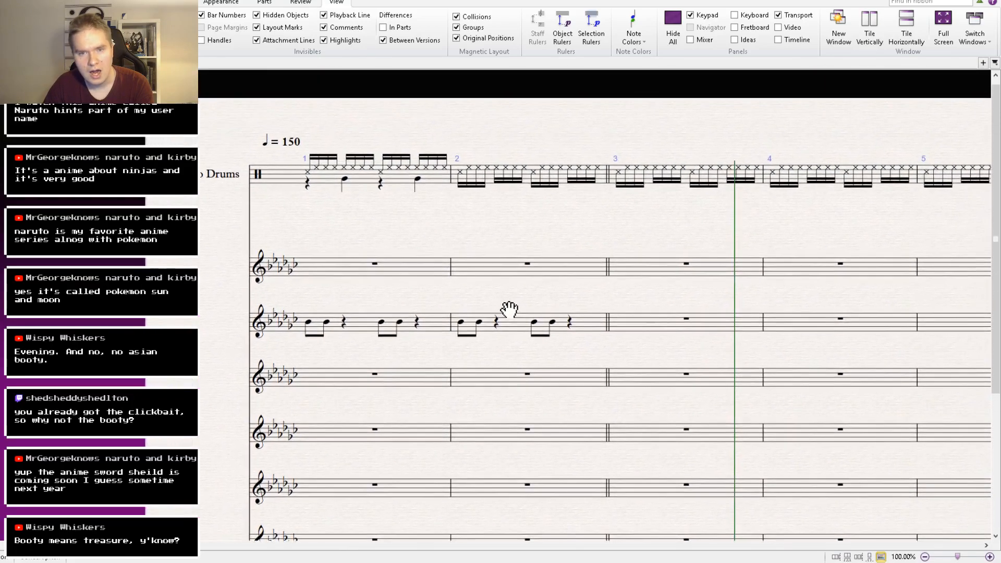
{"action": "left_click", "coordinate": [509, 328]}
{"action": "left_click", "coordinate": [428, 331], "text": "shift"}
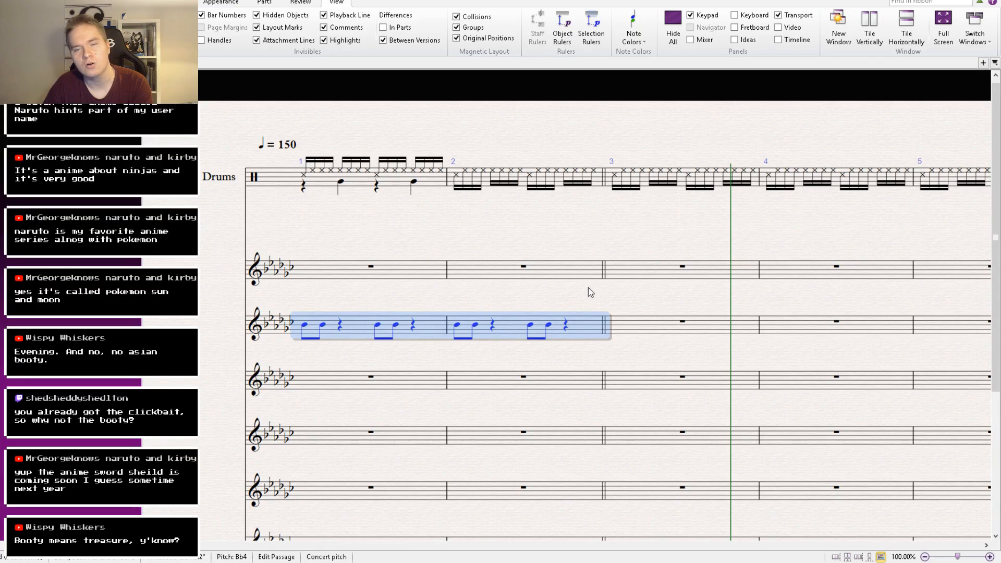
{"action": "left_click", "coordinate": [546, 290]}
{"action": "key", "text": "Delete"}
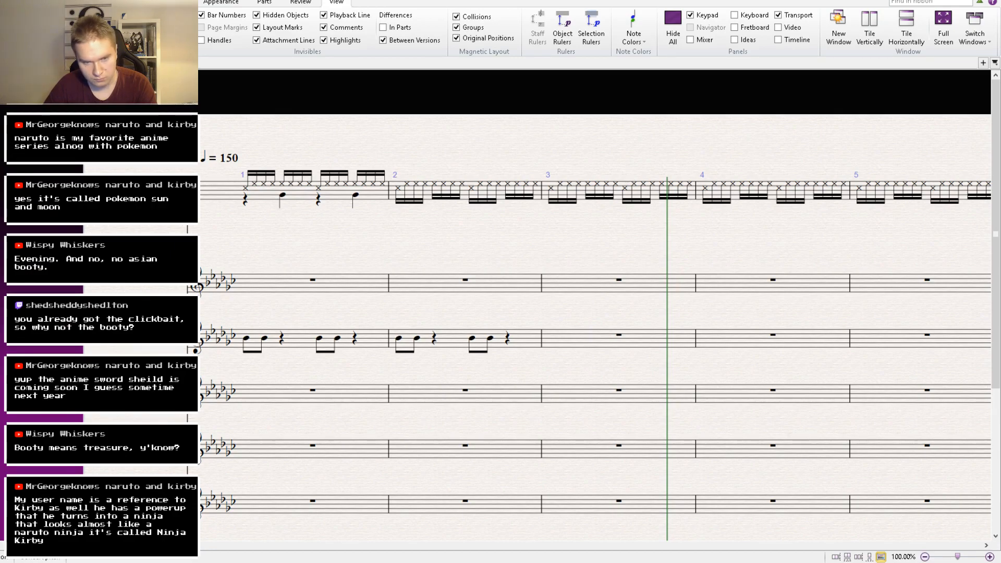
Copy the second treble staff's bar 2 rhythm and the two-voice Taiko Drums bar 1 into bar 3.
{"action": "left_click", "coordinate": [462, 342]}
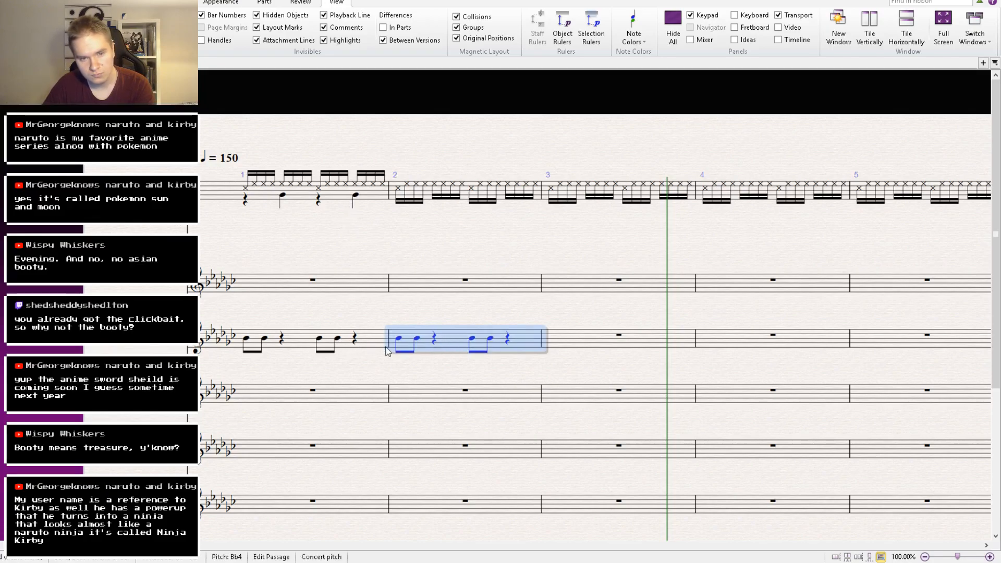
{"action": "key", "text": "r"}
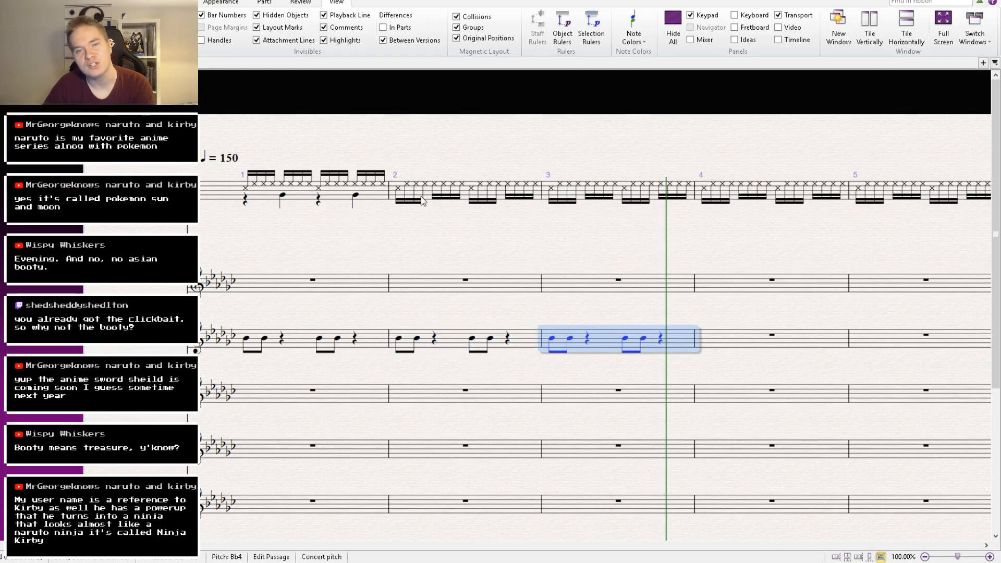
{"action": "left_click", "coordinate": [364, 202]}
{"action": "left_click", "coordinate": [581, 196], "text": "alt"}
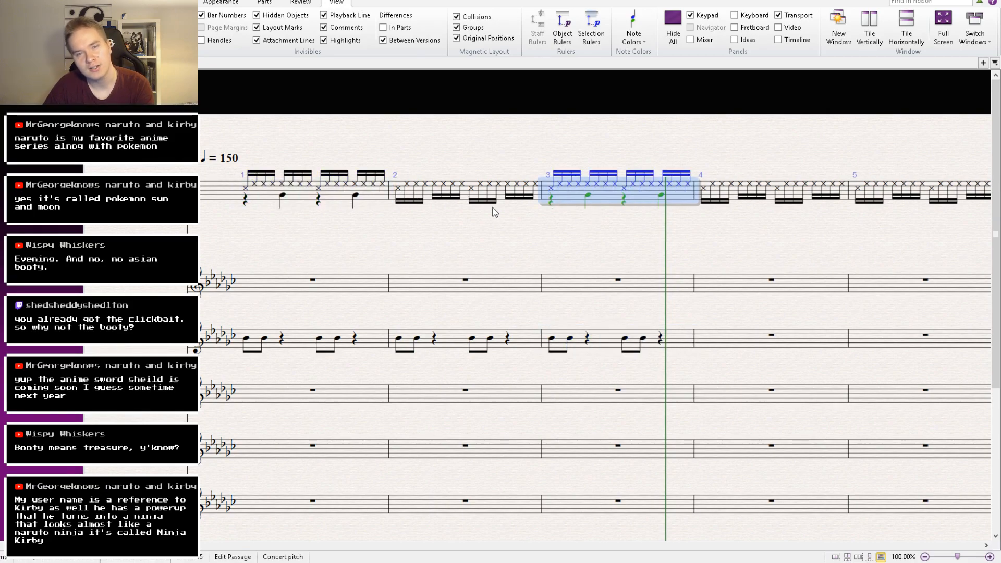
Replace Taiko Drums bar 1 with the plain sixteenth-note pattern from bar 2, and clear bars 1 and 2 of the second treble staff.
{"action": "key", "text": "Escape"}
{"action": "left_click", "coordinate": [501, 198]}
{"action": "left_click", "coordinate": [343, 202], "text": "alt"}
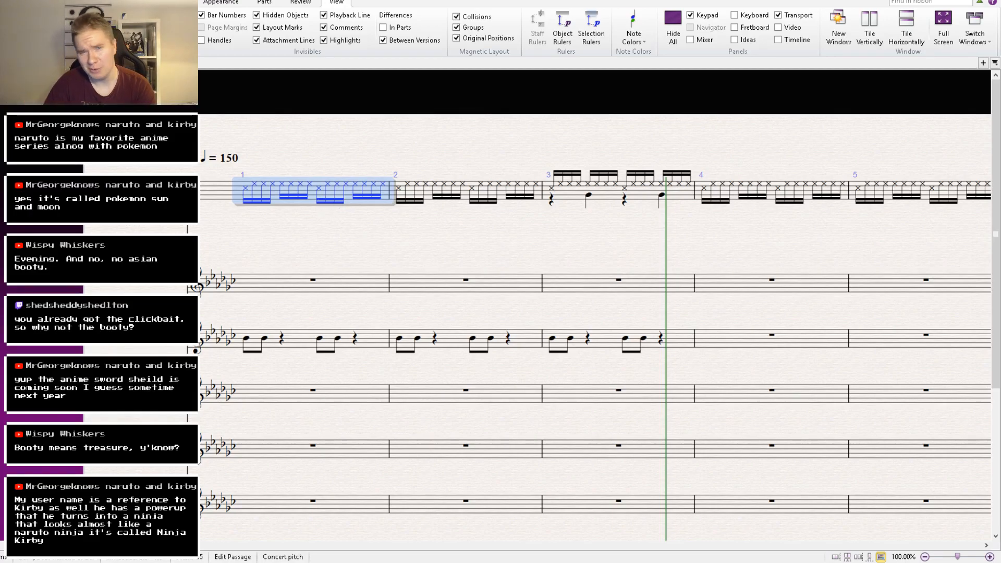
{"action": "left_click", "coordinate": [522, 340]}
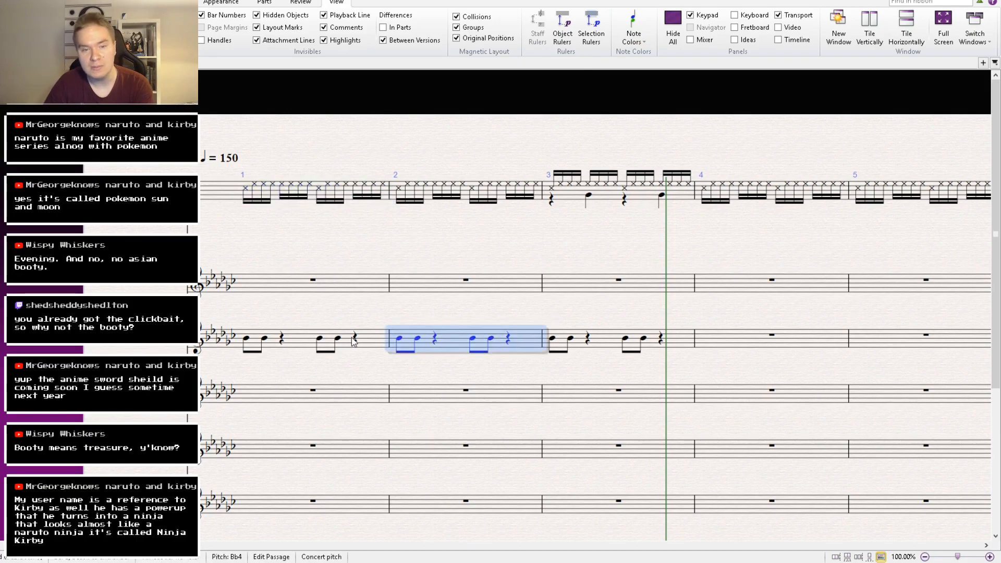
{"action": "left_click", "coordinate": [353, 342], "text": "shift"}
{"action": "key", "text": "Delete"}
{"action": "key", "text": "Escape"}
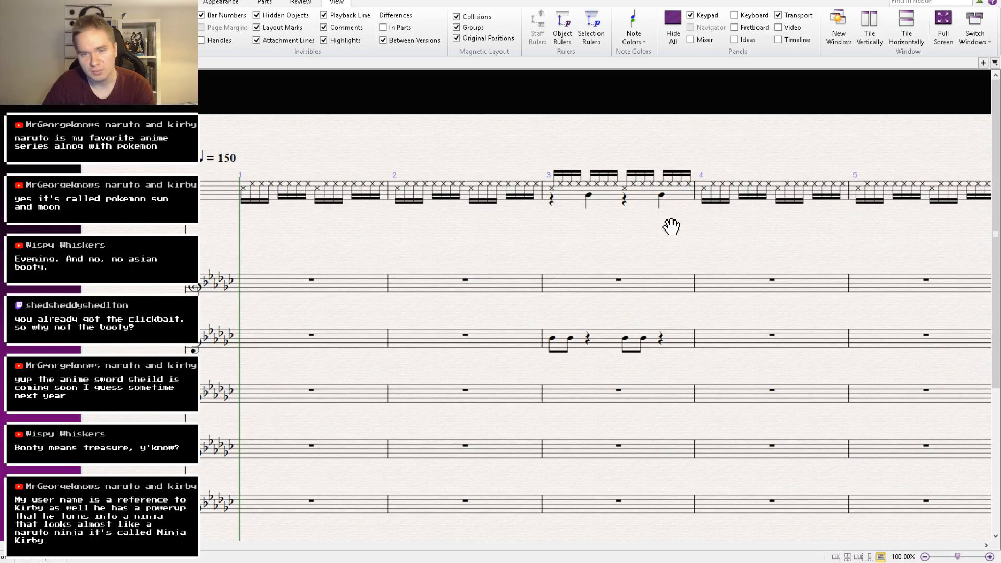
Copy bars 1 to 3 of the Taiko Drums and first two treble staves into bars 4 to 6.
{"action": "left_click_drag", "start_coordinate": [671, 223], "coordinate": [633, 196]}
{"action": "left_click", "coordinate": [595, 305]}
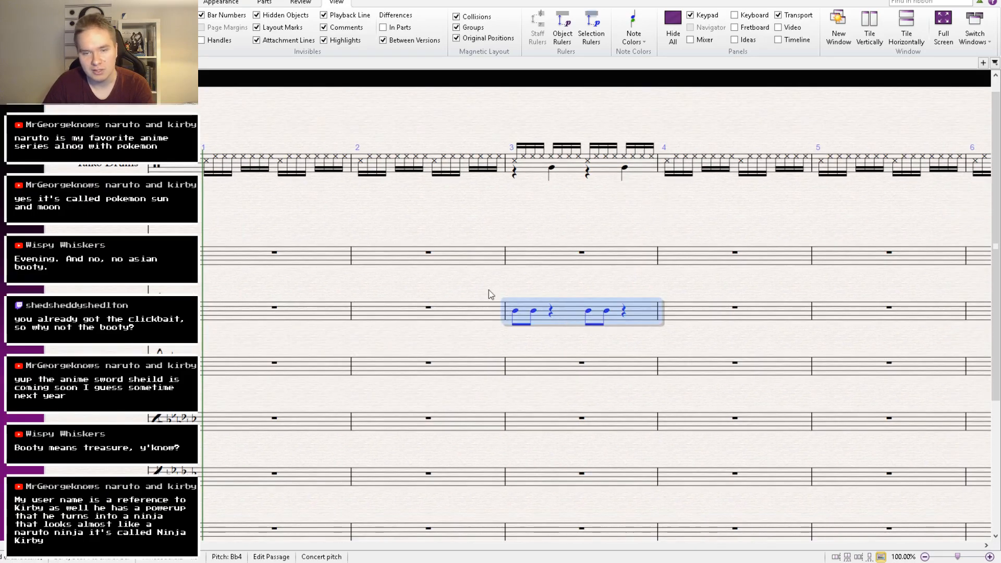
{"action": "left_click", "coordinate": [313, 168], "text": "shift"}
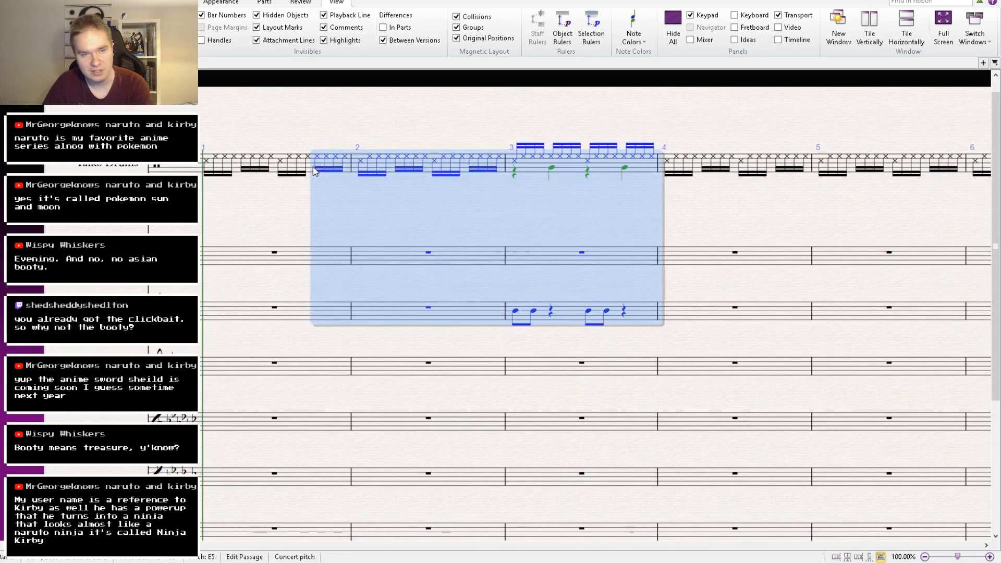
{"action": "left_click", "coordinate": [307, 196]}
{"action": "left_click", "coordinate": [276, 171]}
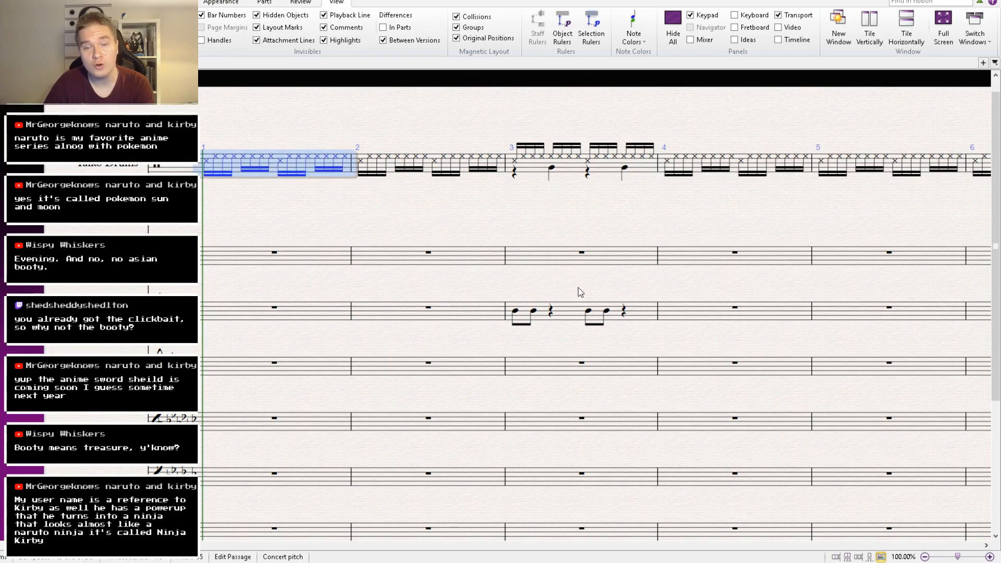
{"action": "left_click", "coordinate": [578, 314], "text": "shift"}
{"action": "left_click_drag", "start_coordinate": [758, 217], "coordinate": [637, 221]}
{"action": "left_click", "coordinate": [579, 176]}
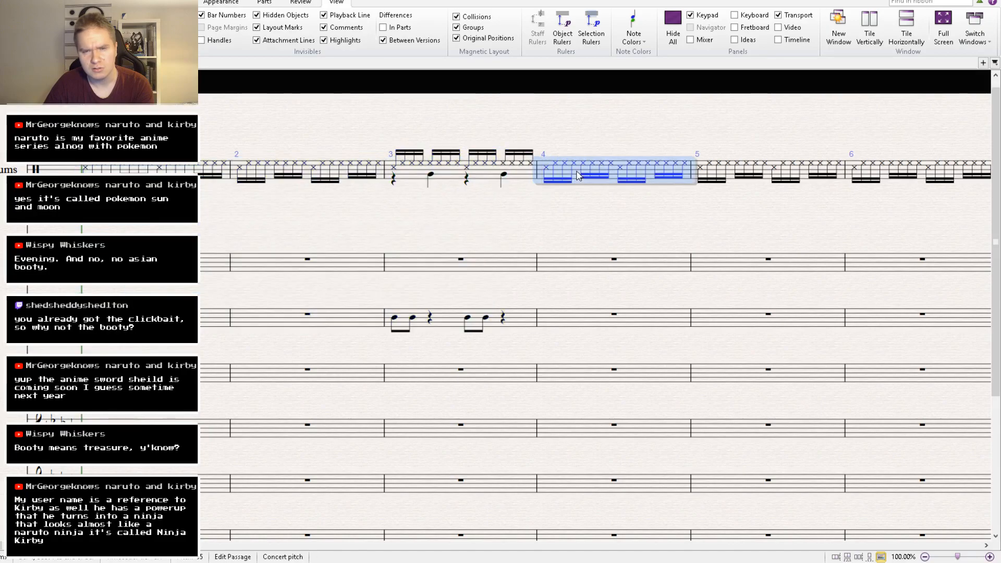
{"action": "key", "text": "ctrl+v"}
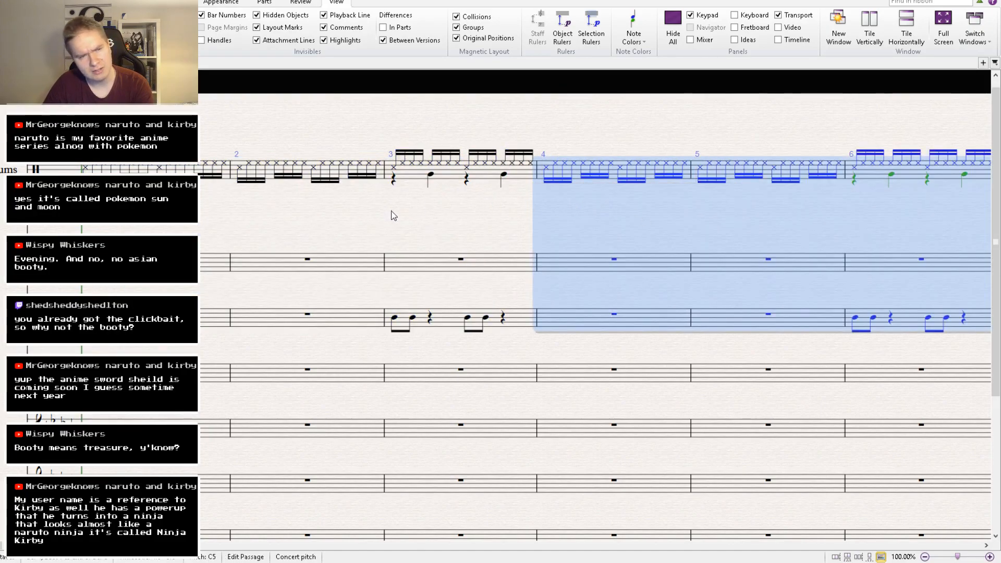
Play back the score from bar 1 to hear the three-bar pattern, then stop playback.
{"action": "left_click_drag", "start_coordinate": [393, 212], "coordinate": [594, 205]}
{"action": "key", "text": "Escape"}
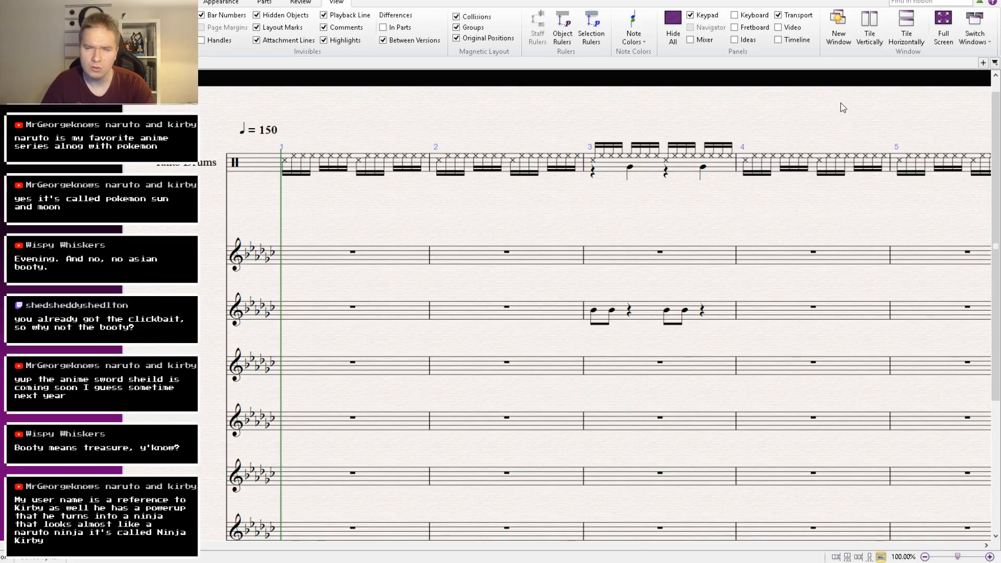
{"action": "key", "text": "ctrl+minus"}
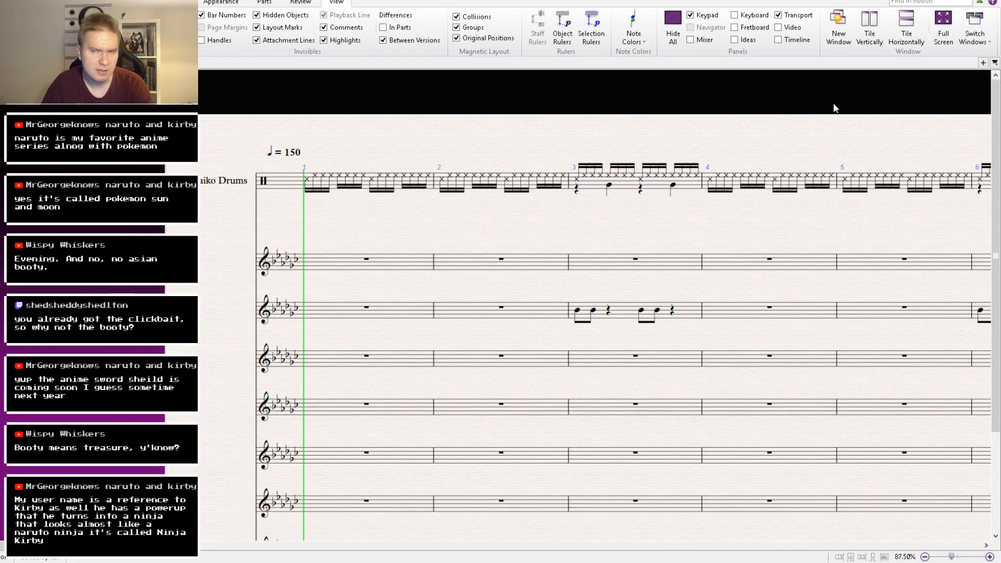
{"action": "key", "text": "space"}
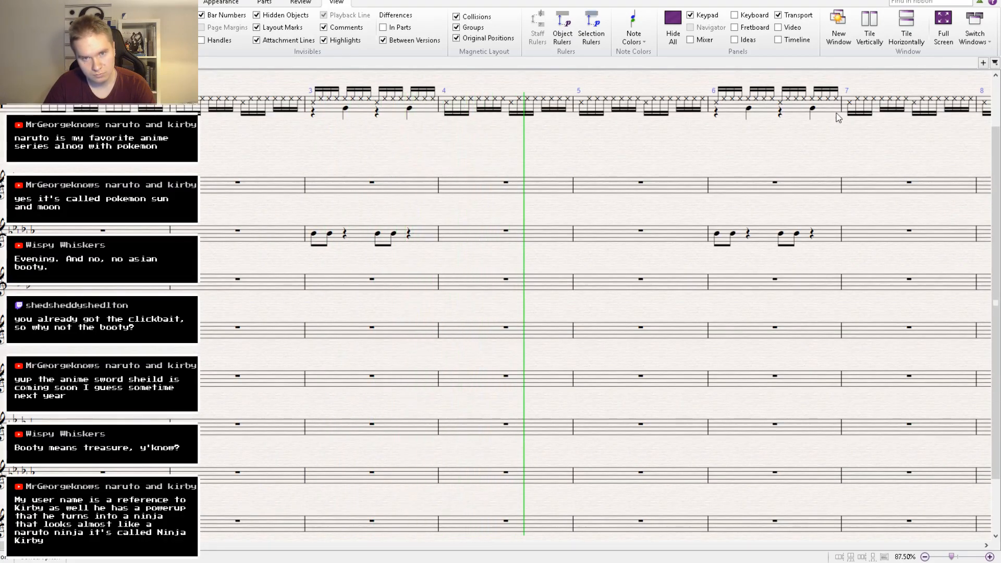
{"action": "key", "text": "space"}
Copy bar 3 of the Taiko Drums and first two treble staves into bar 2.
{"action": "left_click_drag", "start_coordinate": [411, 131], "coordinate": [521, 206]}
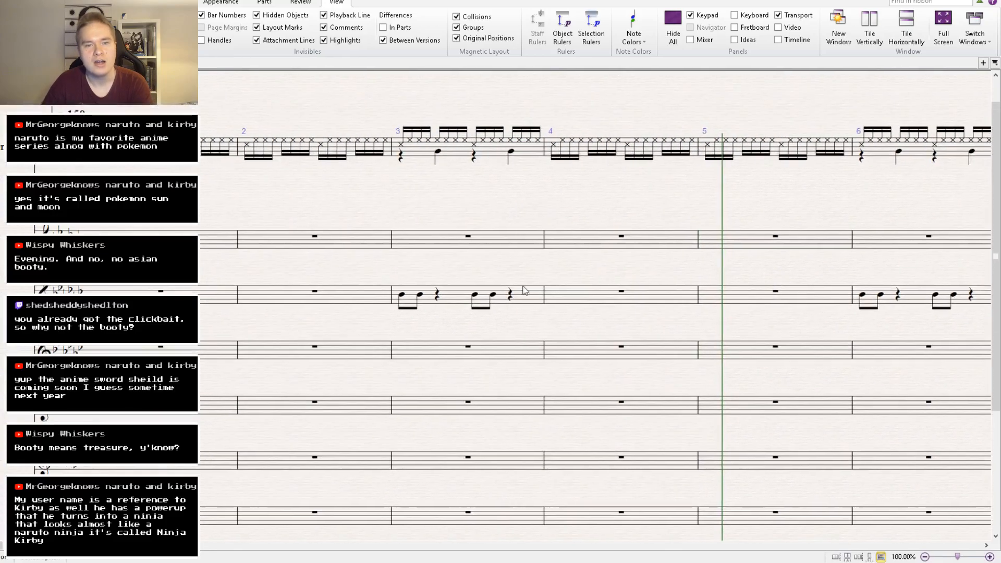
{"action": "left_click", "coordinate": [523, 293]}
{"action": "left_click", "coordinate": [465, 160], "text": "shift"}
{"action": "left_click", "coordinate": [352, 155]}
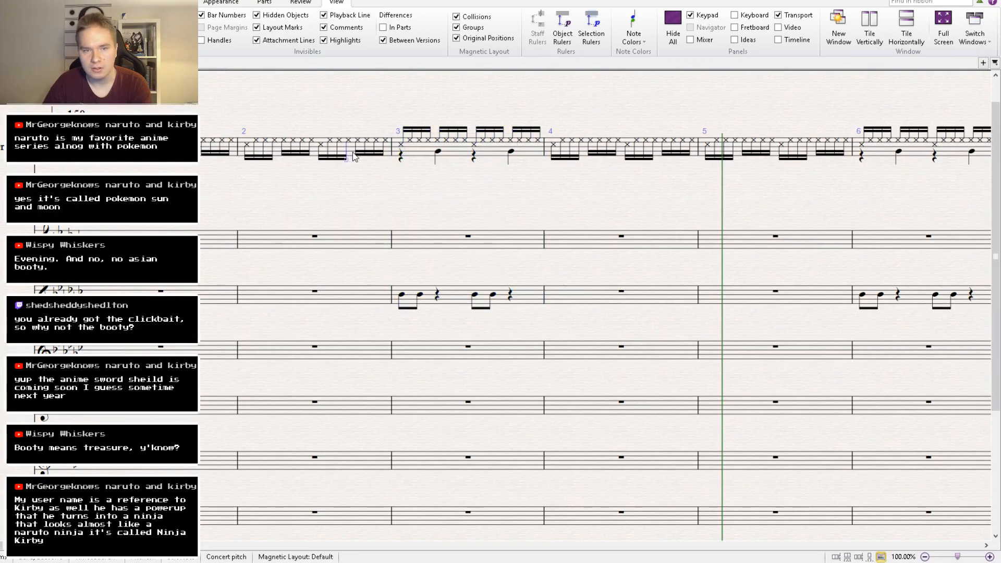
{"action": "key", "text": "ctrl+v"}
Copy bars 1 and 2 of the Taiko Drums and first two treble staves into bars 3 and 4.
{"action": "left_click", "coordinate": [233, 150]}
{"action": "left_click", "coordinate": [384, 300], "text": "shift"}
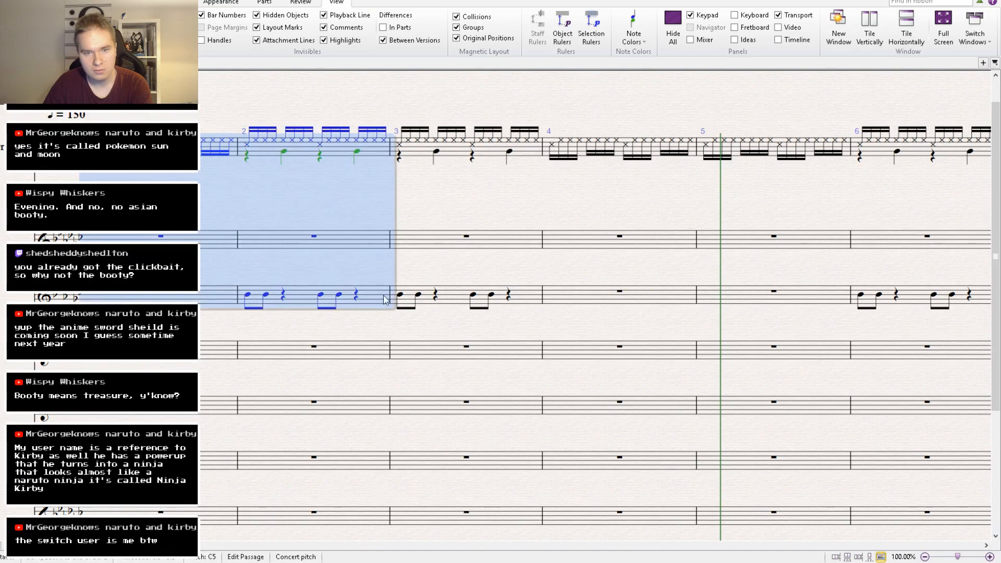
{"action": "key", "text": "ctrl+c"}
{"action": "left_click", "coordinate": [493, 159]}
{"action": "key", "text": "ctrl+v"}
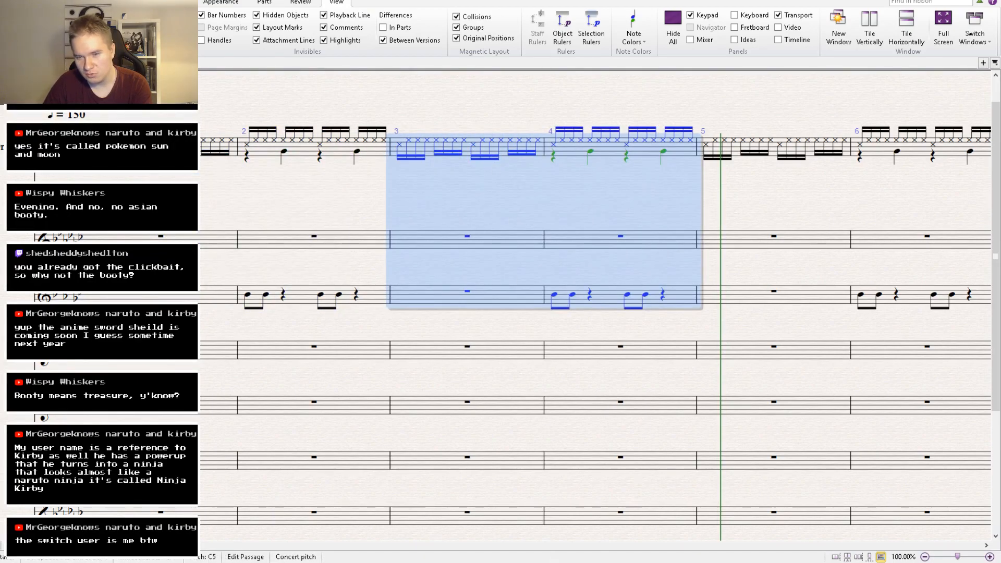
Replace Taiko Drums bar 6 with the plain pattern from bar 5 and clear bar 6 of the second treble staff.
{"action": "left_click_drag", "start_coordinate": [306, 327], "coordinate": [181, 352]}
{"action": "left_click_drag", "start_coordinate": [711, 347], "coordinate": [319, 340]}
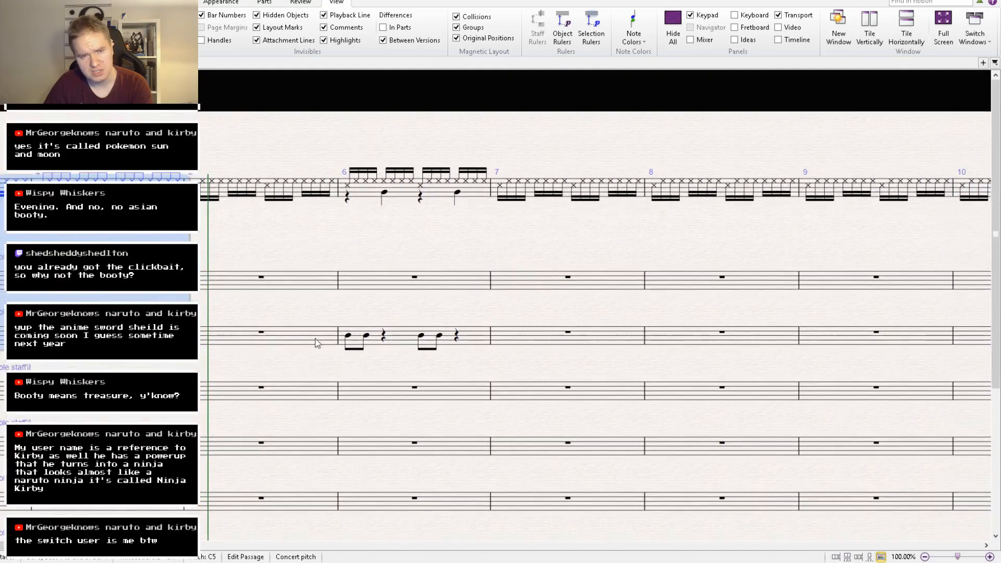
{"action": "left_click", "coordinate": [263, 191]}
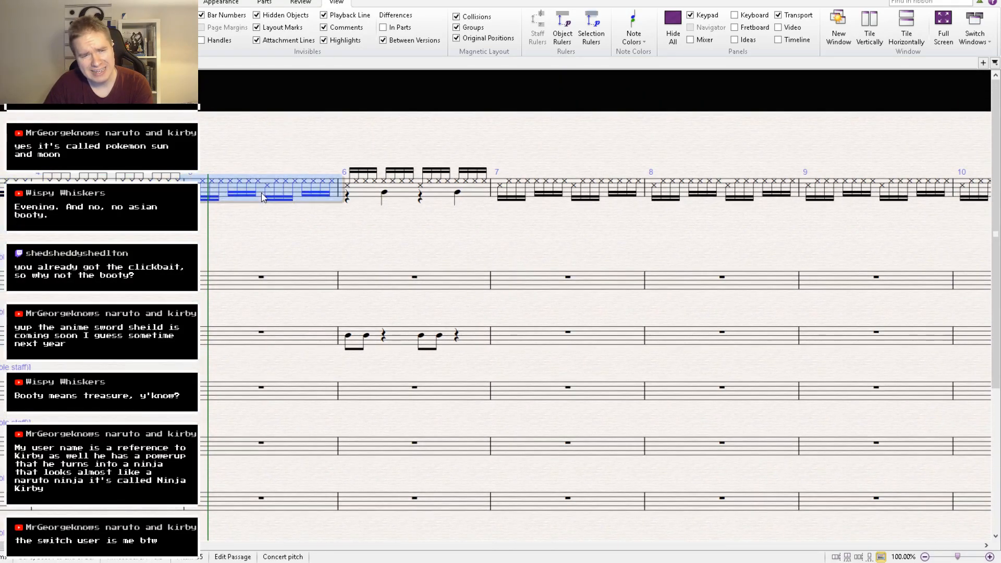
{"action": "key", "text": "Escape"}
{"action": "key", "text": "ctrl+v"}
{"action": "left_click", "coordinate": [404, 197]}
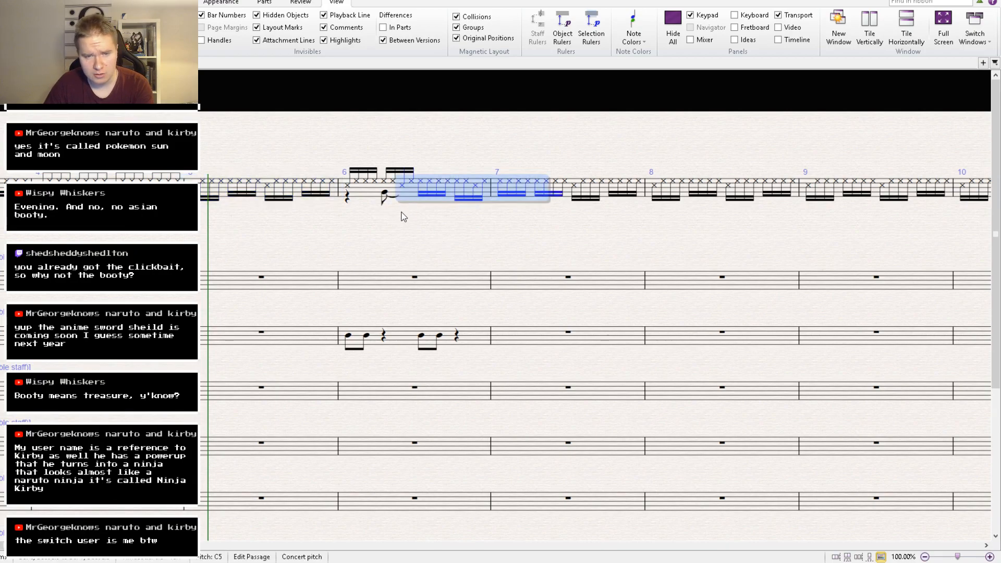
{"action": "key", "text": "ctrl+z"}
{"action": "left_click", "coordinate": [406, 197]}
{"action": "key", "text": "ctrl+v"}
{"action": "left_click", "coordinate": [476, 336]}
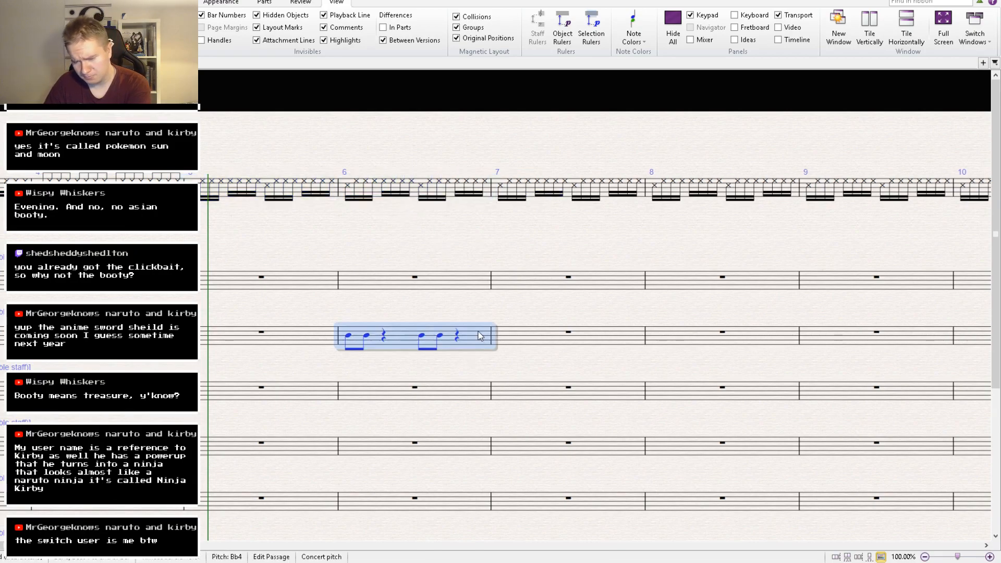
{"action": "key", "text": "Delete"}
Play back the score from the beginning to check the alternating two-bar pattern.
{"action": "key", "text": "space"}
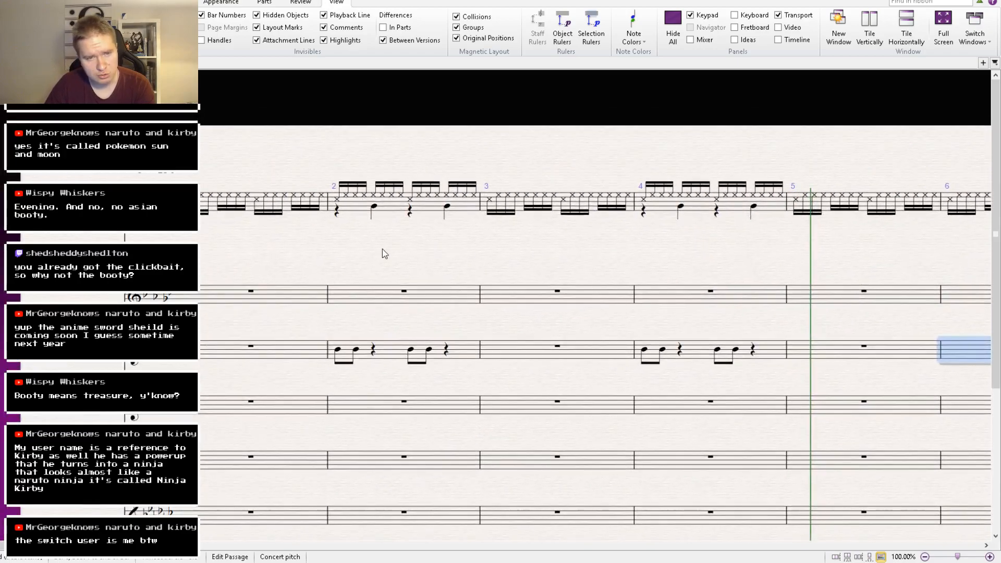
{"action": "key", "text": "space"}
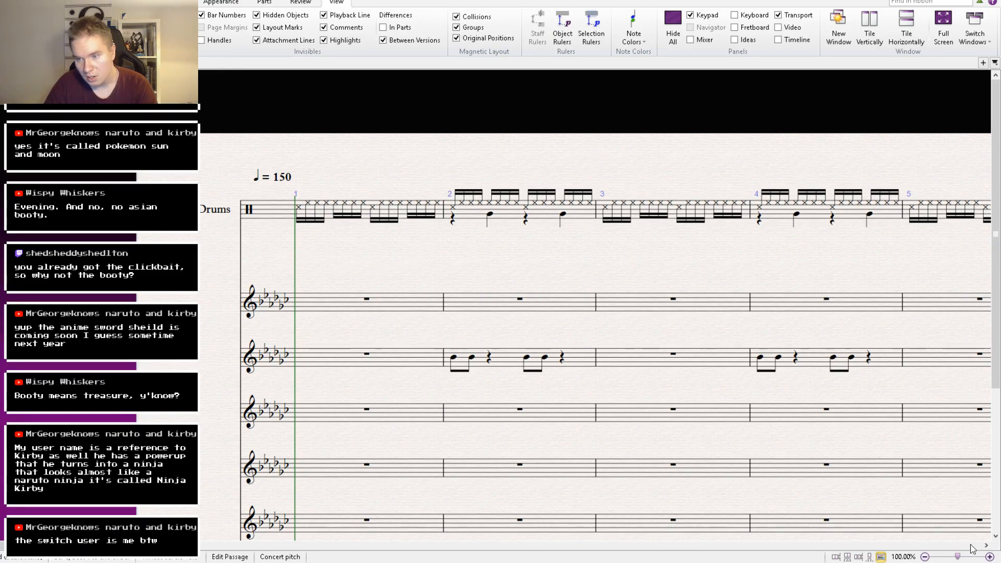
{"action": "left_click_drag", "start_coordinate": [324, 264], "coordinate": [372, 224]}
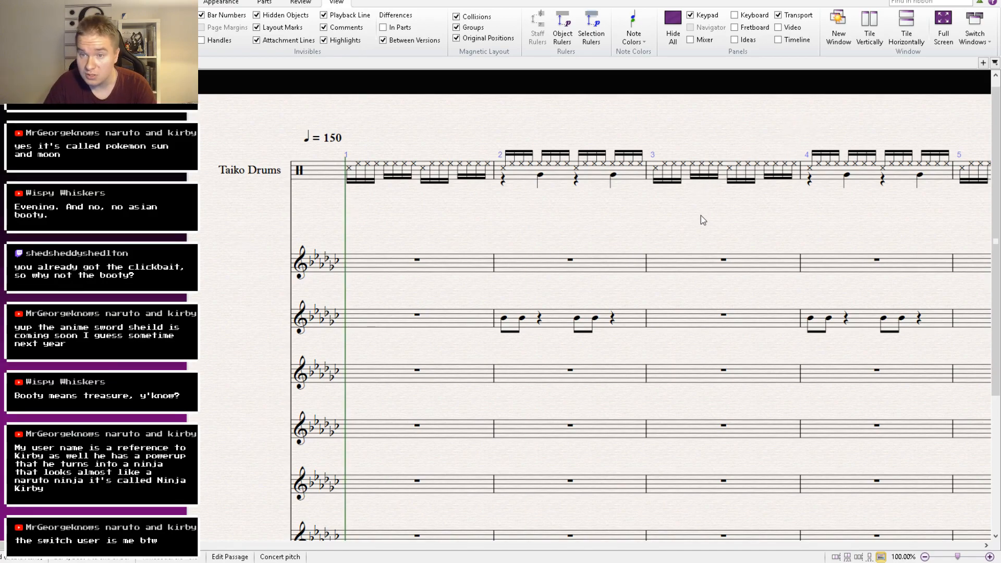
{"action": "left_click_drag", "start_coordinate": [700, 217], "coordinate": [593, 225]}
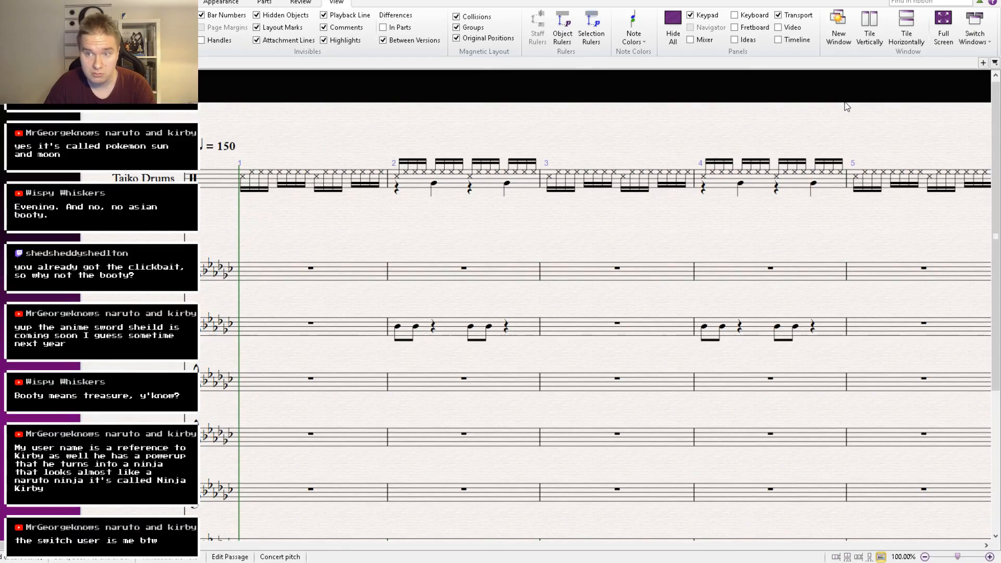
{"action": "key", "text": "space"}
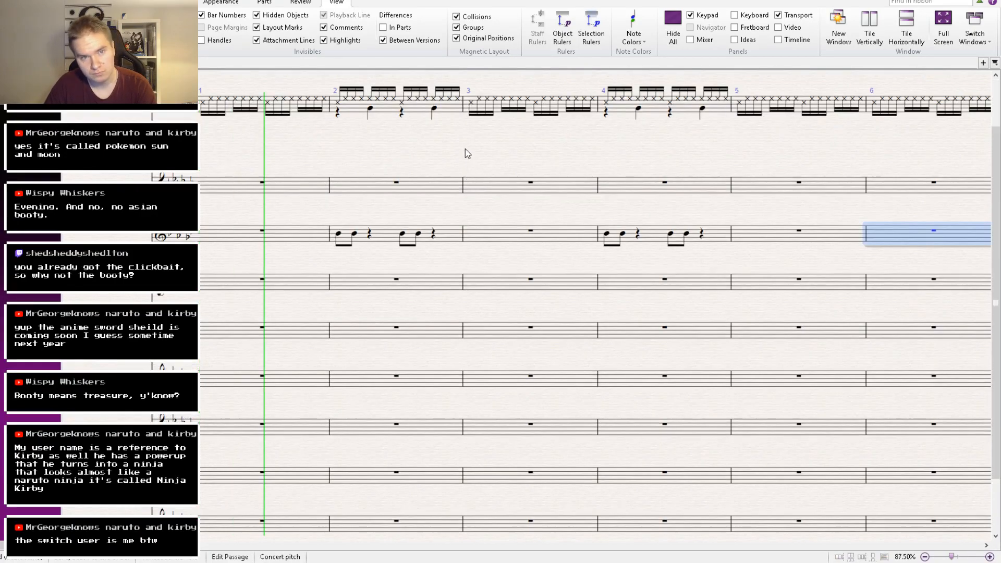
{"action": "key", "text": "space"}
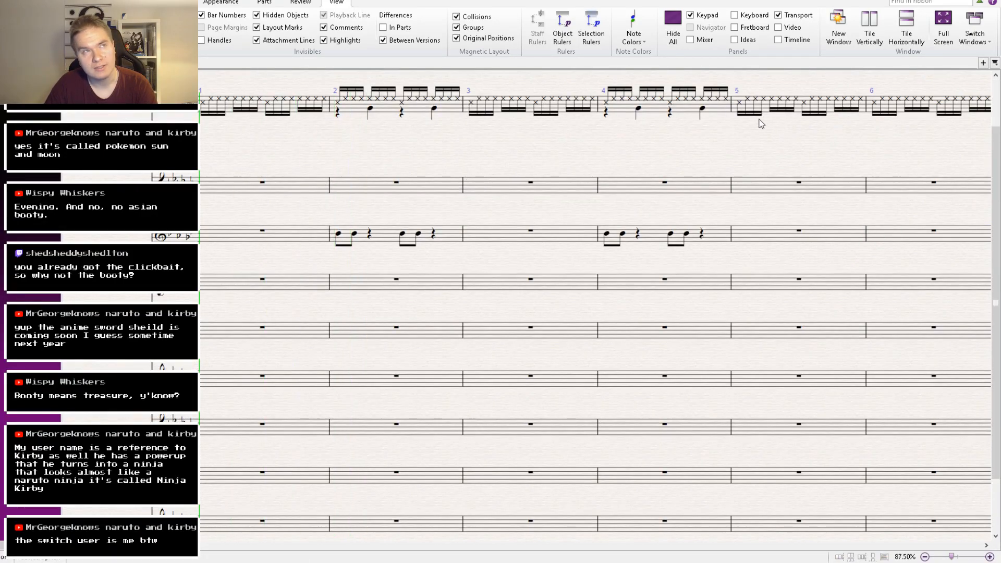
{"action": "key", "text": "space"}
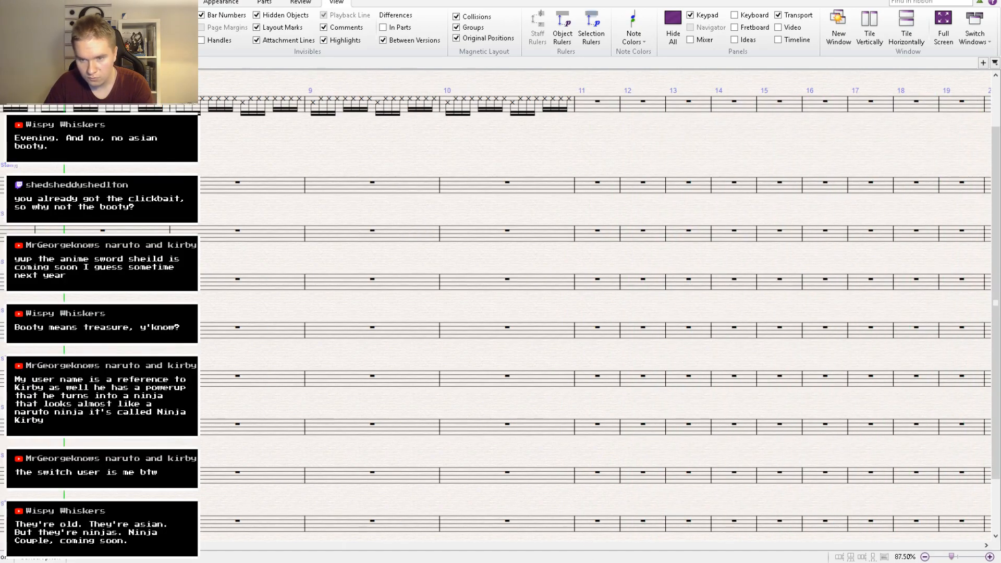
{"action": "key", "text": "space"}
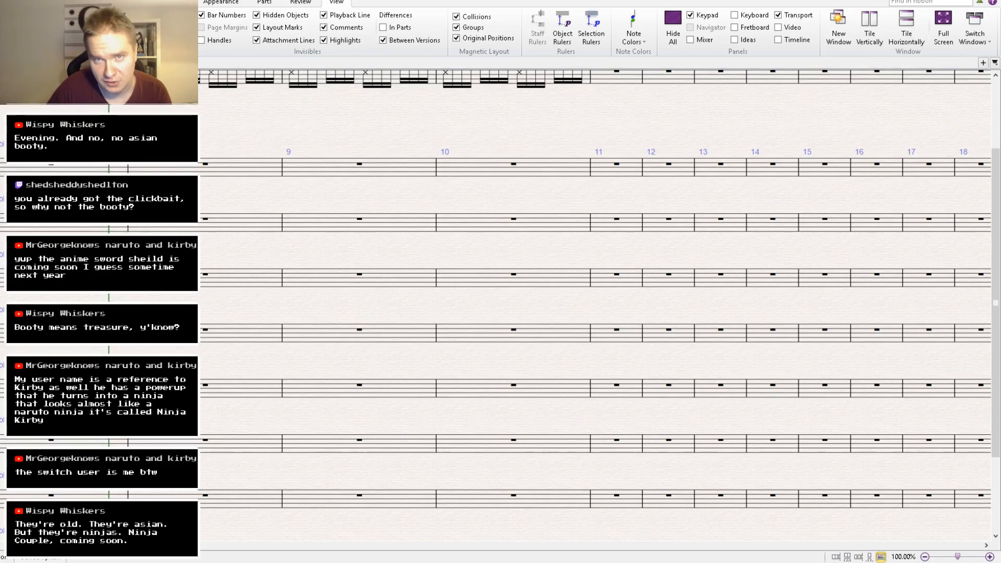
{"action": "left_click_drag", "start_coordinate": [224, 131], "coordinate": [895, 224]}
{"action": "left_click_drag", "start_coordinate": [269, 191], "coordinate": [675, 219]}
{"action": "left_click_drag", "start_coordinate": [697, 219], "coordinate": [342, 214]}
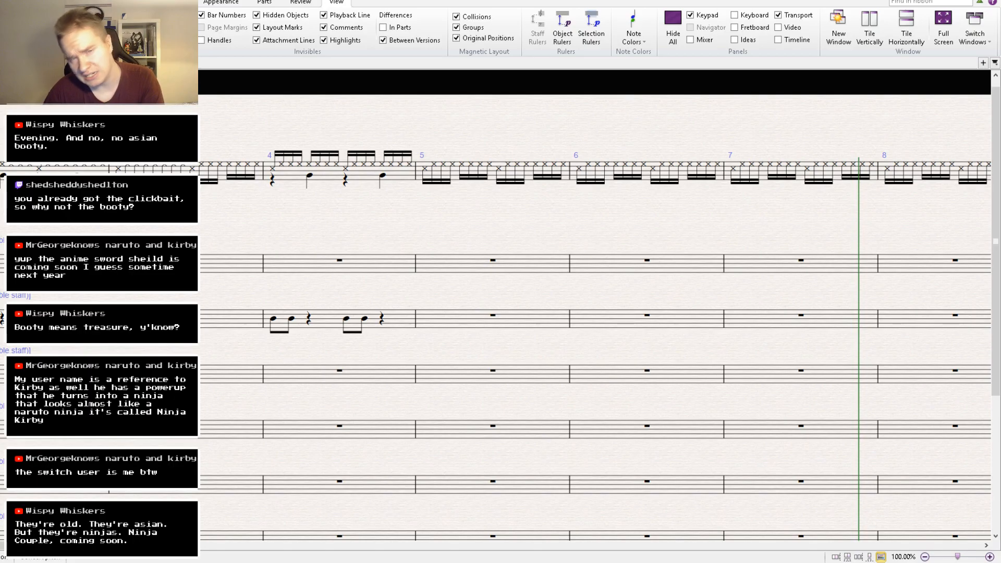
{"action": "left_click_drag", "start_coordinate": [454, 237], "coordinate": [405, 178]}
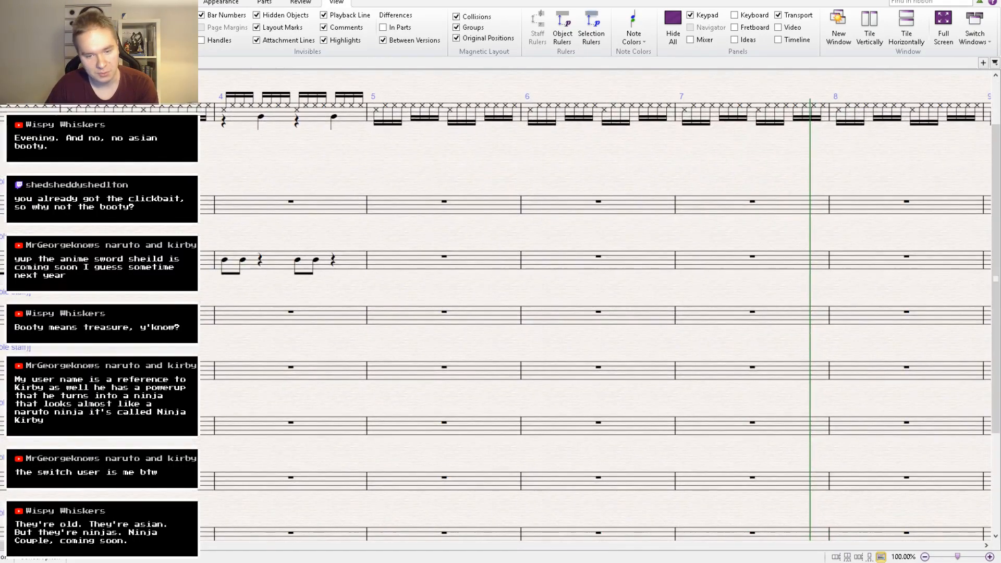
Add a dotted quarter note in the lower voice on the first beat of Taiko Drums bar 5.
{"action": "left_click_drag", "start_coordinate": [206, 302], "coordinate": [331, 375]}
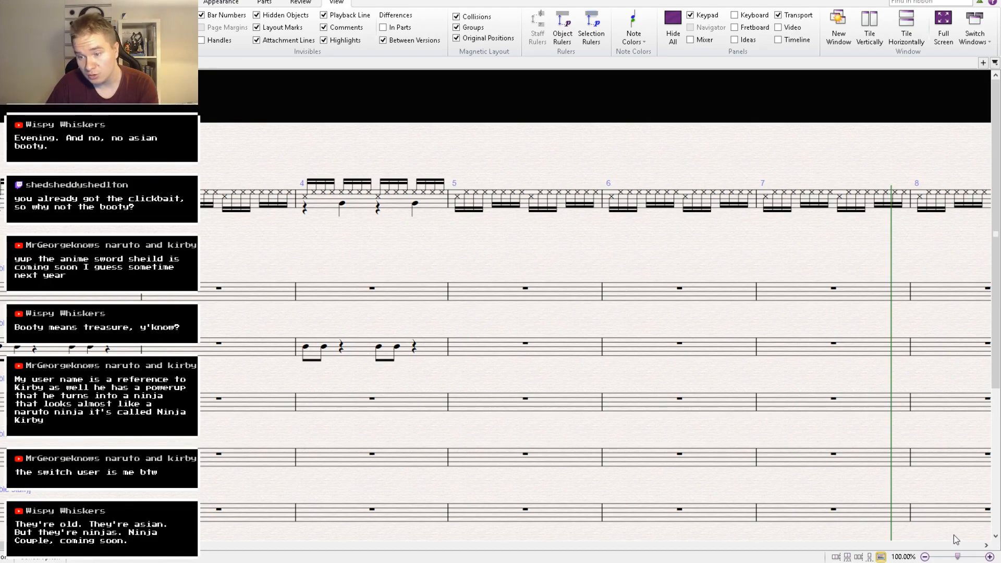
{"action": "left_click", "coordinate": [459, 210]}
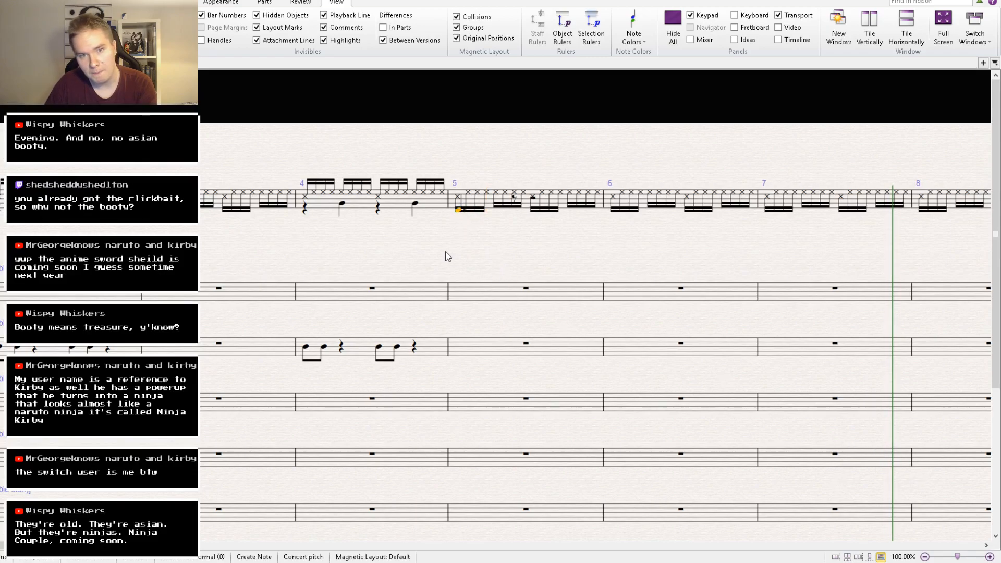
{"action": "key", "text": "Escape"}
{"action": "left_click", "coordinate": [459, 211]}
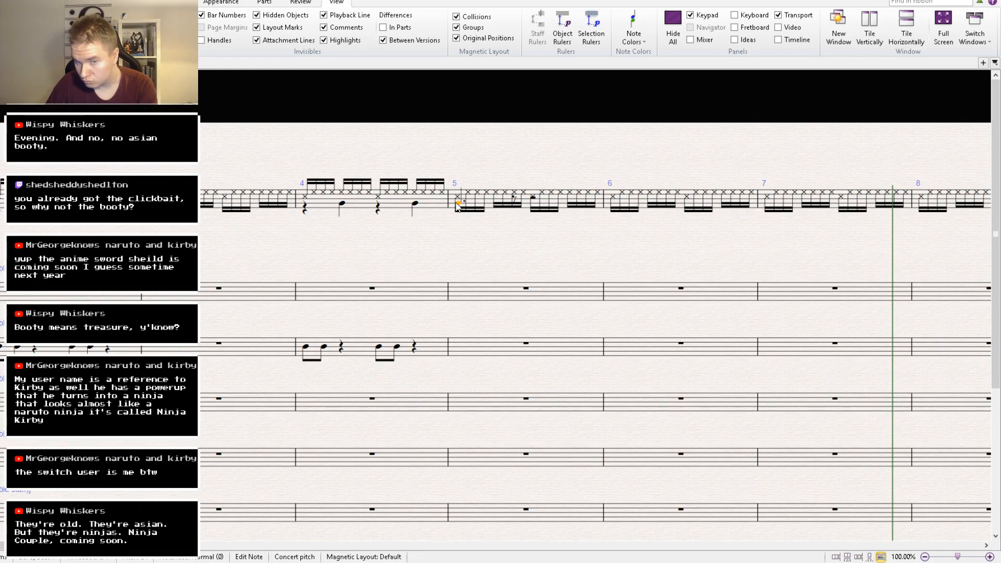
{"action": "left_click", "coordinate": [516, 201]}
{"action": "key", "text": "ctrl+v"}
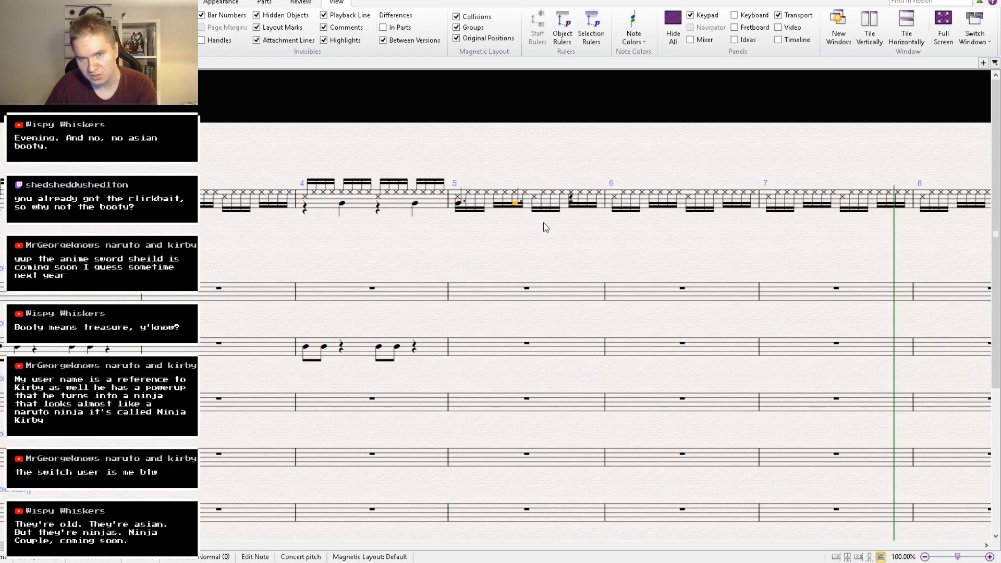
{"action": "key", "text": "ctrl+z"}
Replace the first beat of bar 5's upper Taiko Drums voice with two eighth notes using normal noteheads.
{"action": "left_click", "coordinate": [459, 194]}
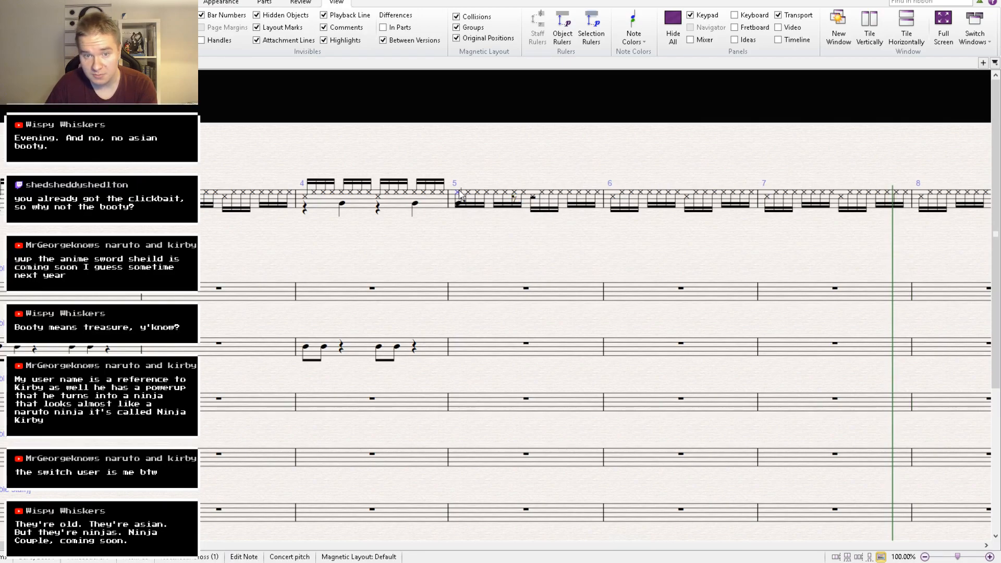
{"action": "left_click", "coordinate": [923, 507]}
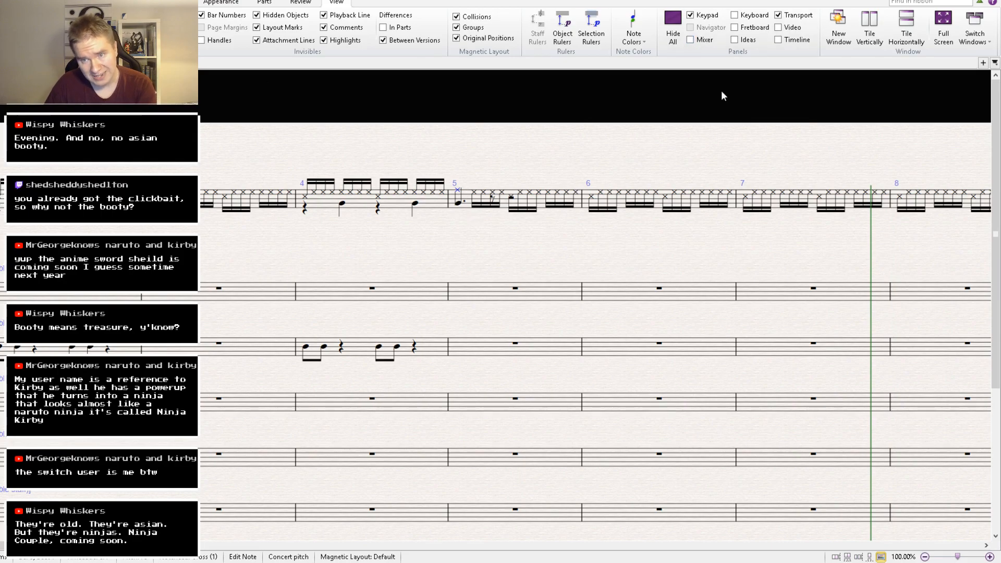
{"action": "left_click", "coordinate": [68, 2]}
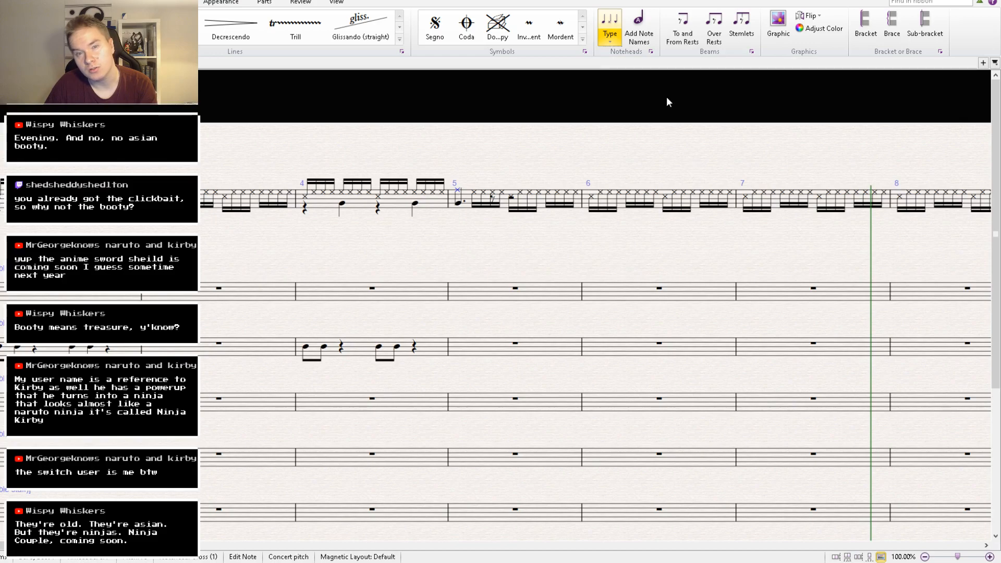
{"action": "key", "text": "shift+alt+0"}
{"action": "left_click", "coordinate": [960, 529]}
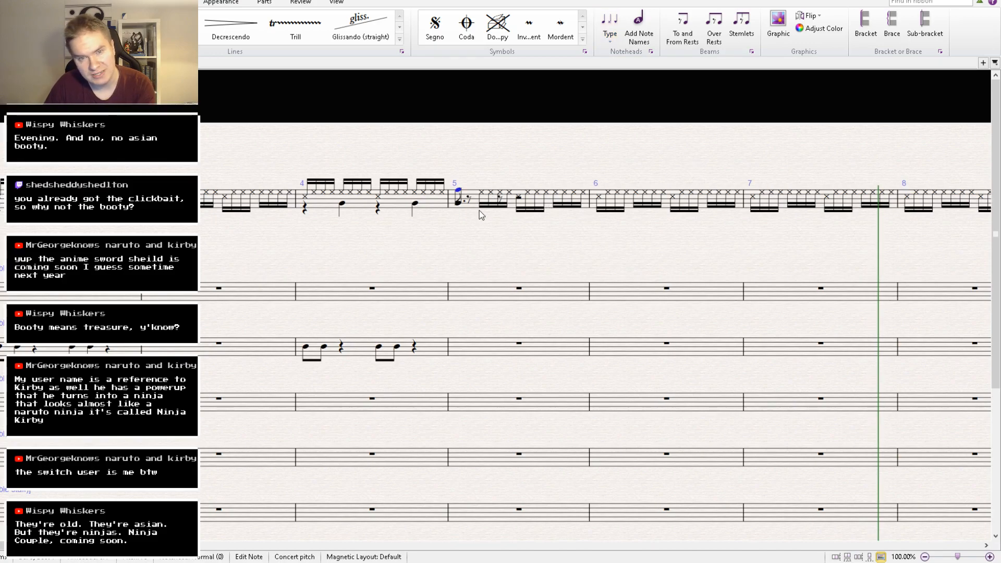
{"action": "key", "text": "r"}
{"action": "left_click_drag", "start_coordinate": [480, 222], "coordinate": [479, 219]}
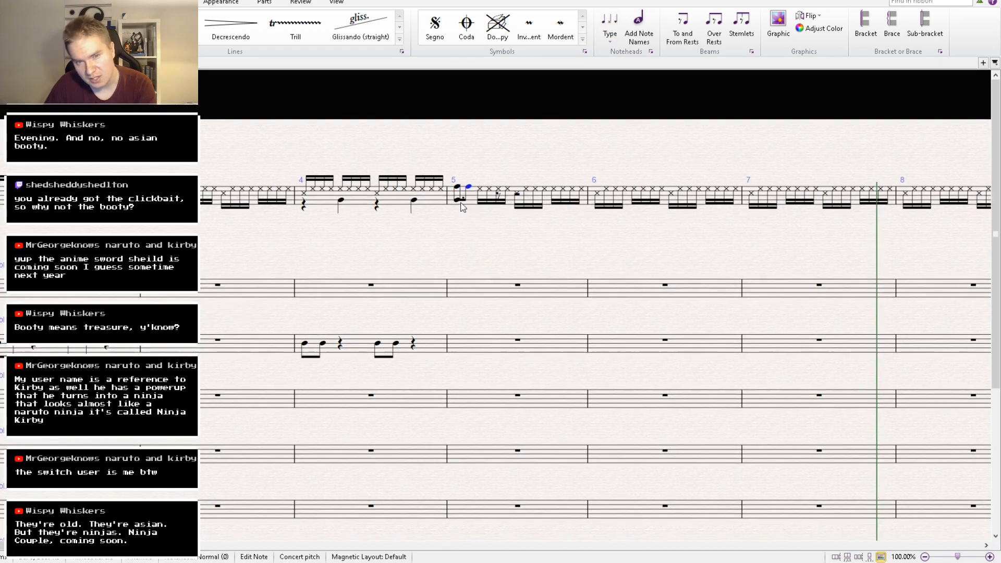
Copy the lower-voice dotted quarter note in Taiko Drums bar 5 to the position directly after the first one.
{"action": "left_click", "coordinate": [458, 200]}
{"action": "left_click", "coordinate": [467, 187], "text": "shift"}
{"action": "left_click", "coordinate": [480, 190]}
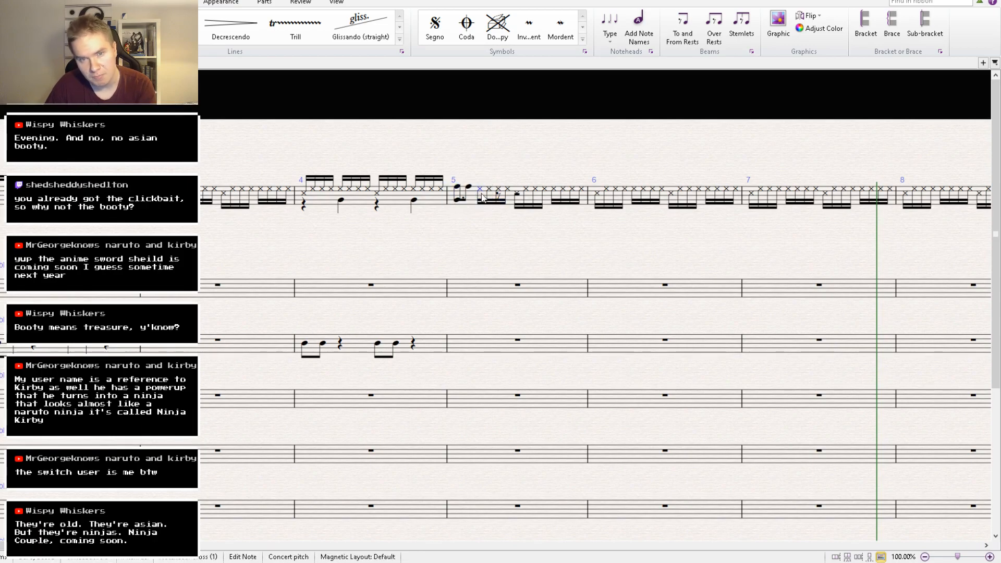
{"action": "key", "text": "ctrl+v"}
{"action": "key", "text": "ctrl+z"}
{"action": "left_click", "coordinate": [517, 197]}
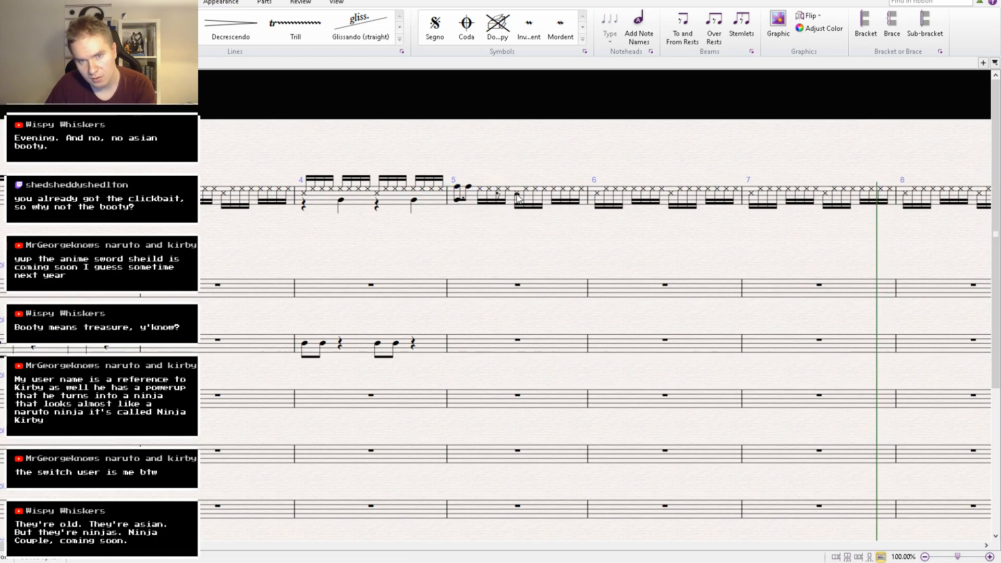
{"action": "key", "text": "ctrl+v"}
{"action": "key", "text": "ctrl+z"}
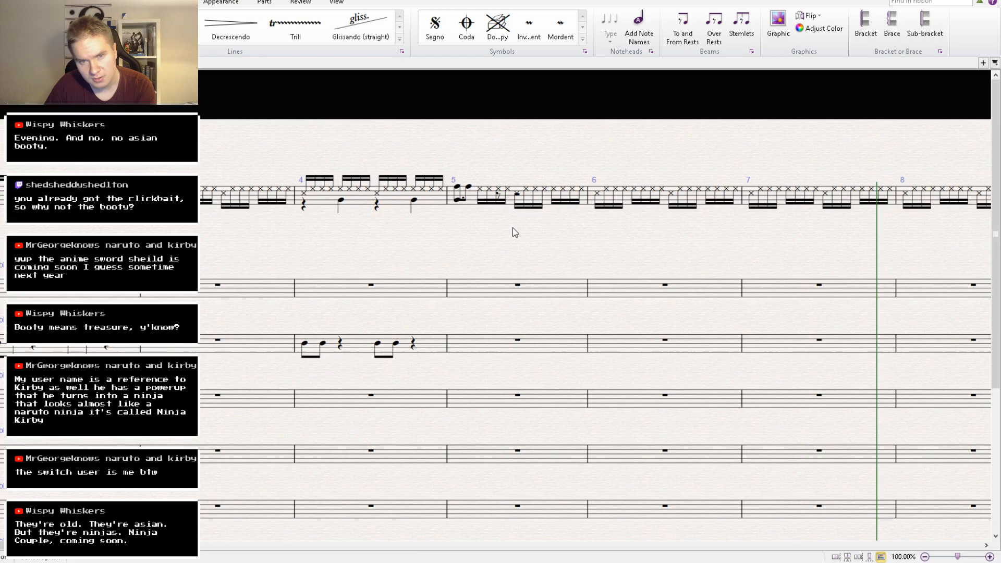
{"action": "left_click", "coordinate": [500, 200]}
{"action": "key", "text": "Escape"}
Copy the two upper-voice eighth notes from the first beat of Taiko Drums bar 5 onto beats 2 and 3.
{"action": "left_click", "coordinate": [461, 193]}
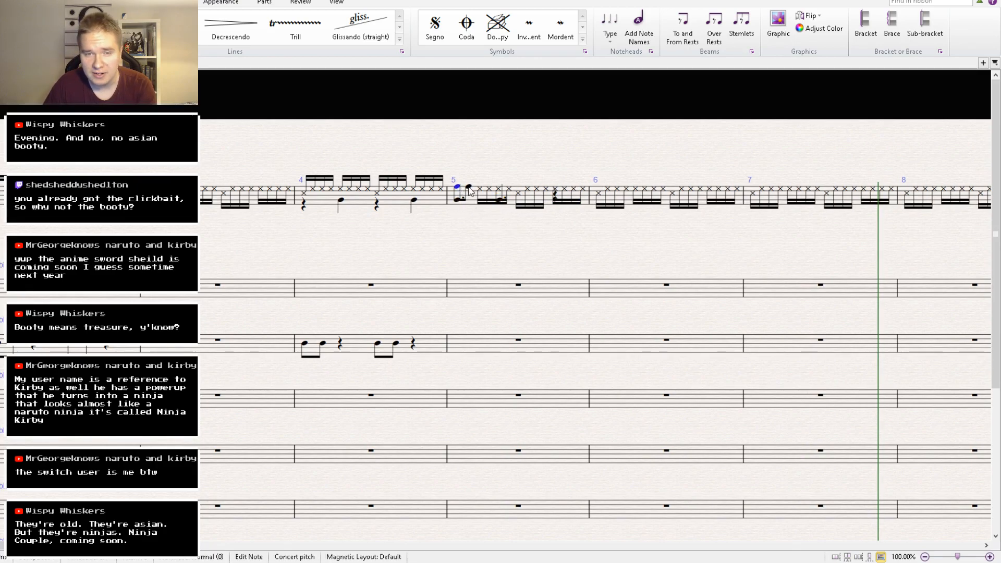
{"action": "left_click", "coordinate": [485, 194]}
{"action": "left_click", "coordinate": [481, 188]}
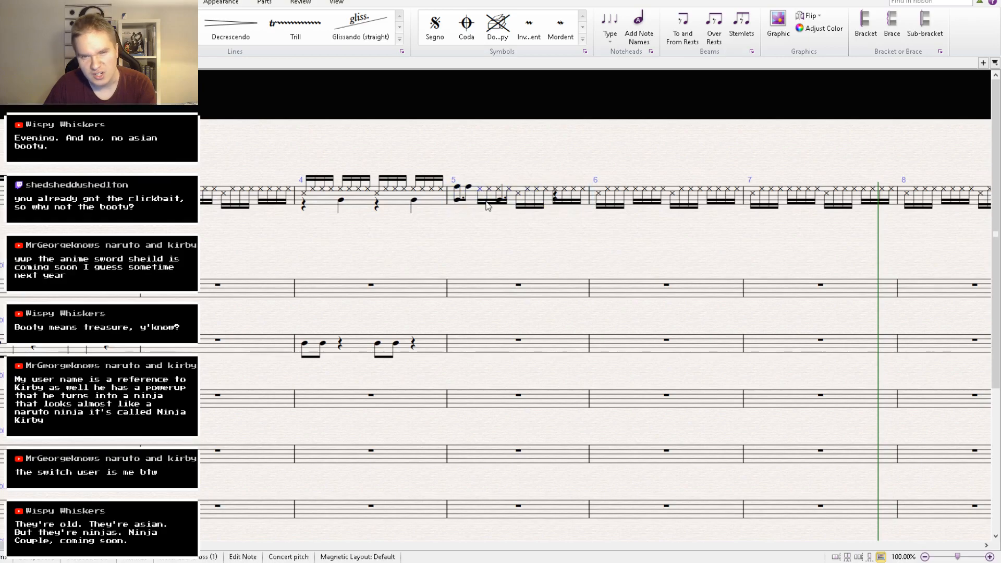
{"action": "key", "text": "ctrl+v"}
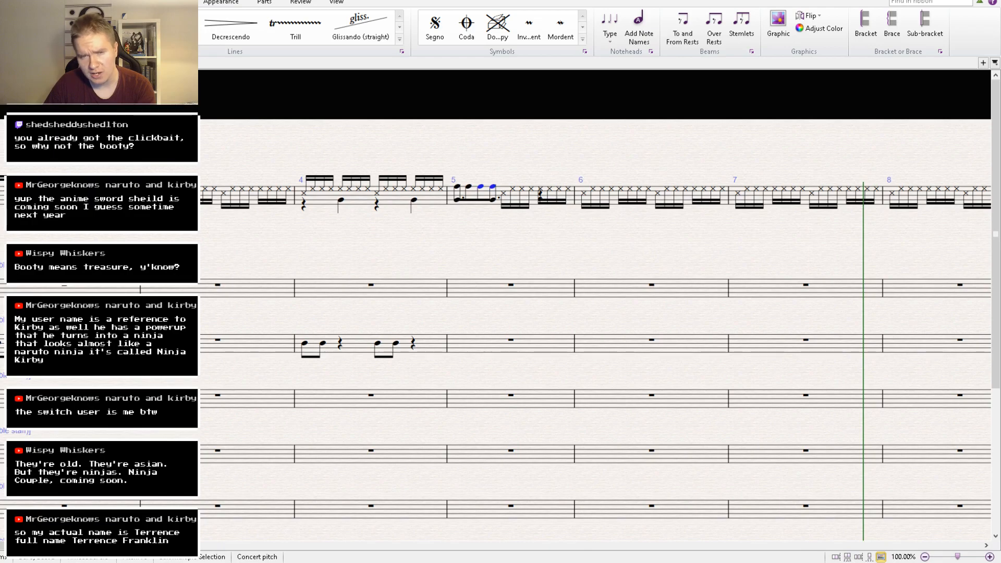
{"action": "left_click", "coordinate": [503, 193]}
{"action": "key", "text": "ctrl+v"}
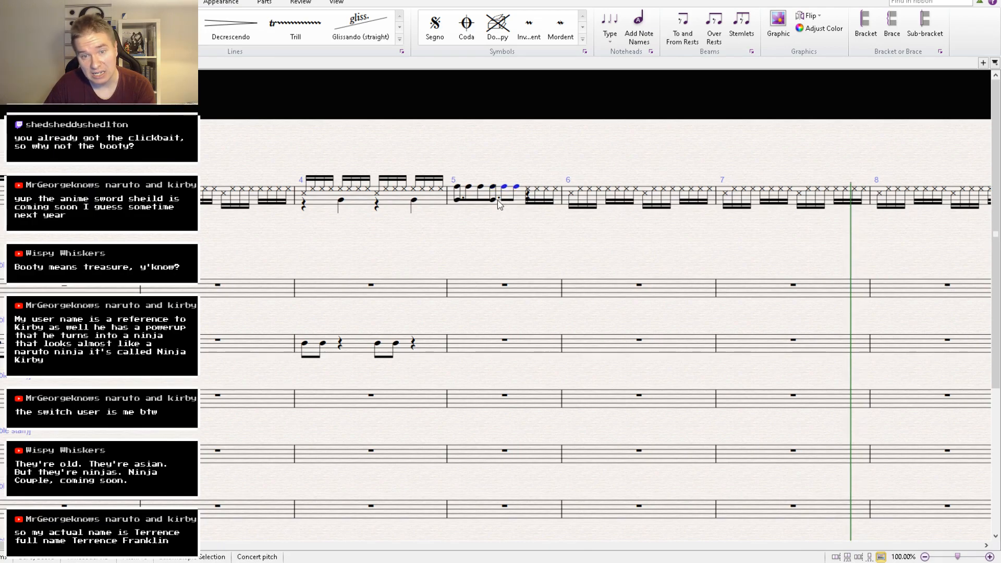
Copy the lower-voice note onto beat 4 of Taiko Drums bar 5 and remove its tie into bar 6.
{"action": "left_click", "coordinate": [496, 200]}
{"action": "key", "text": "ctrl+c"}
{"action": "left_click", "coordinate": [529, 197]}
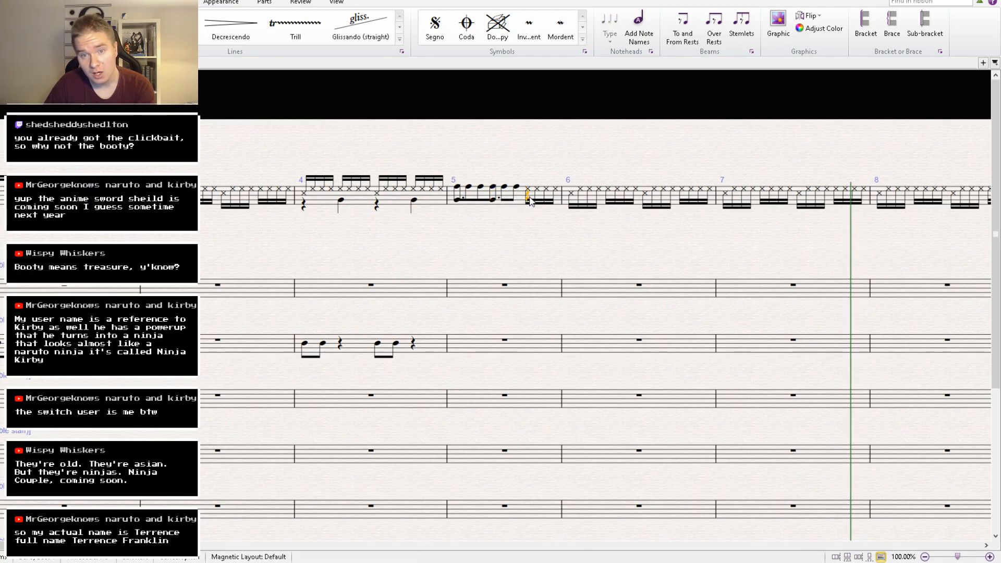
{"action": "key", "text": "ctrl+v"}
{"action": "key", "text": "Escape"}
{"action": "left_click", "coordinate": [529, 201]}
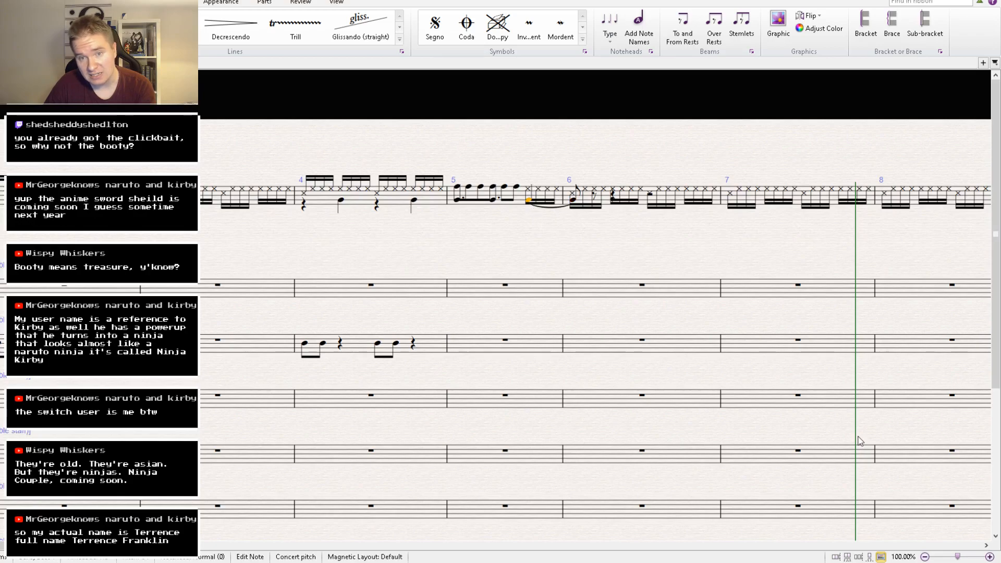
{"action": "key", "text": "Return"}
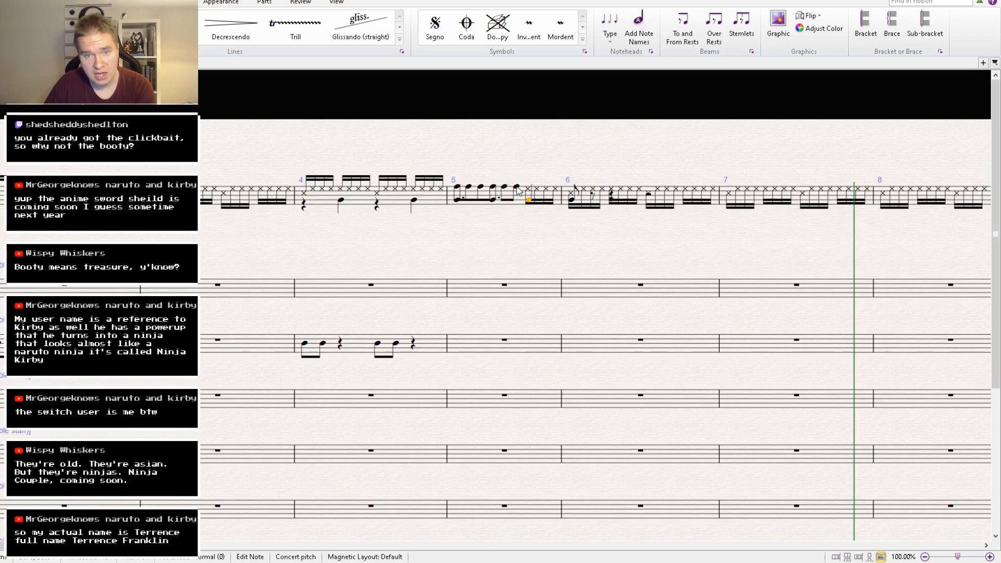
Copy the pair of upper-voice eighth notes onto beat 4 of Taiko Drums bar 5.
{"action": "left_click", "coordinate": [517, 187]}
{"action": "left_click", "coordinate": [529, 189]}
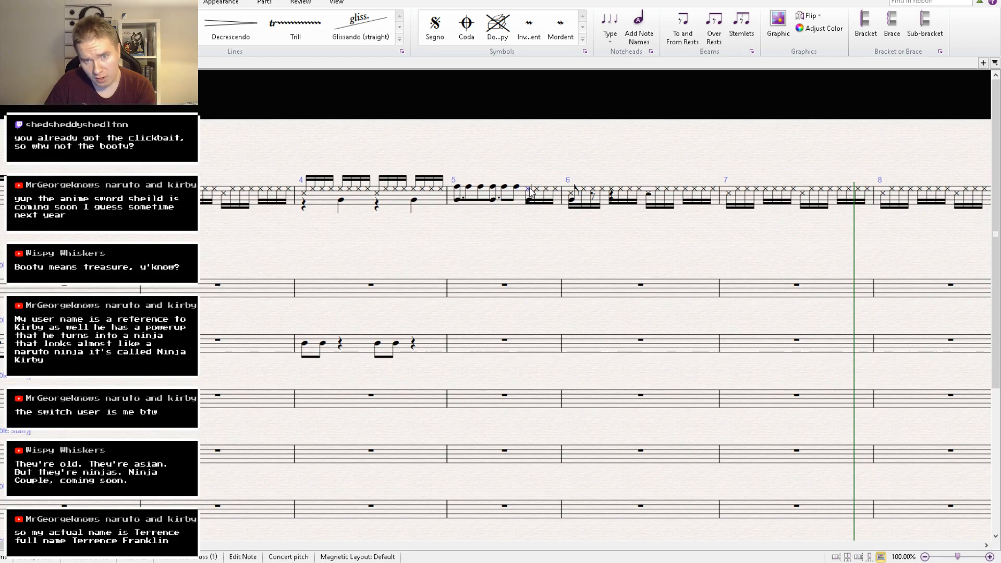
{"action": "key", "text": "ctrl+v"}
{"action": "left_click", "coordinate": [561, 170]}
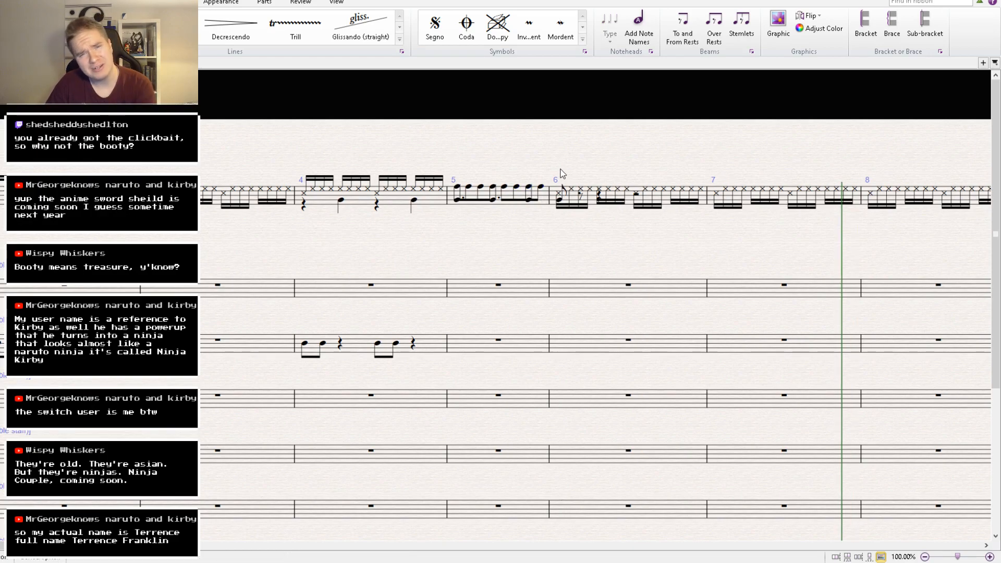
Copy the new Taiko Drums pattern from bar 5 into bars 6, 7 and 8.
{"action": "left_click", "coordinate": [520, 199]}
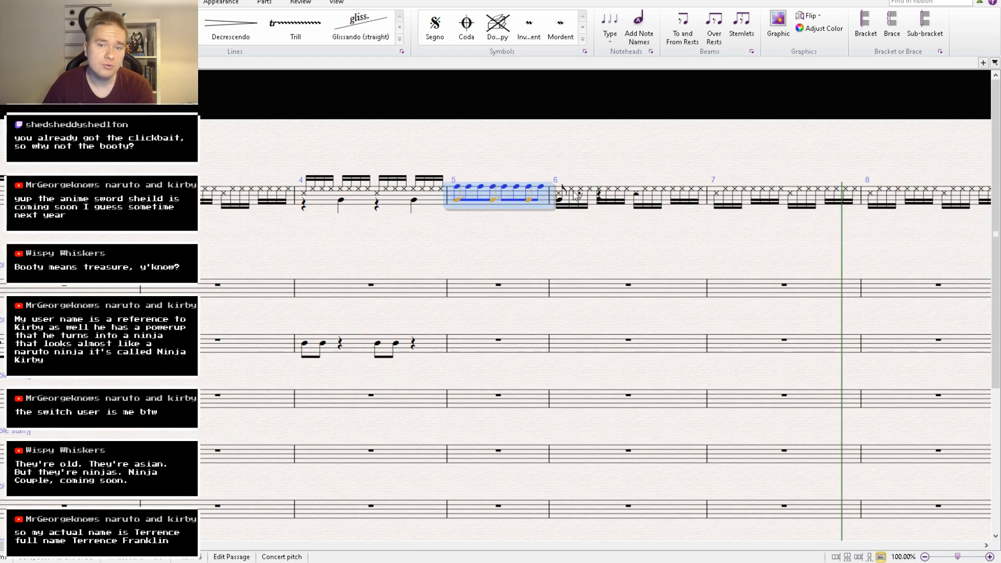
{"action": "left_click", "coordinate": [589, 200], "text": "alt"}
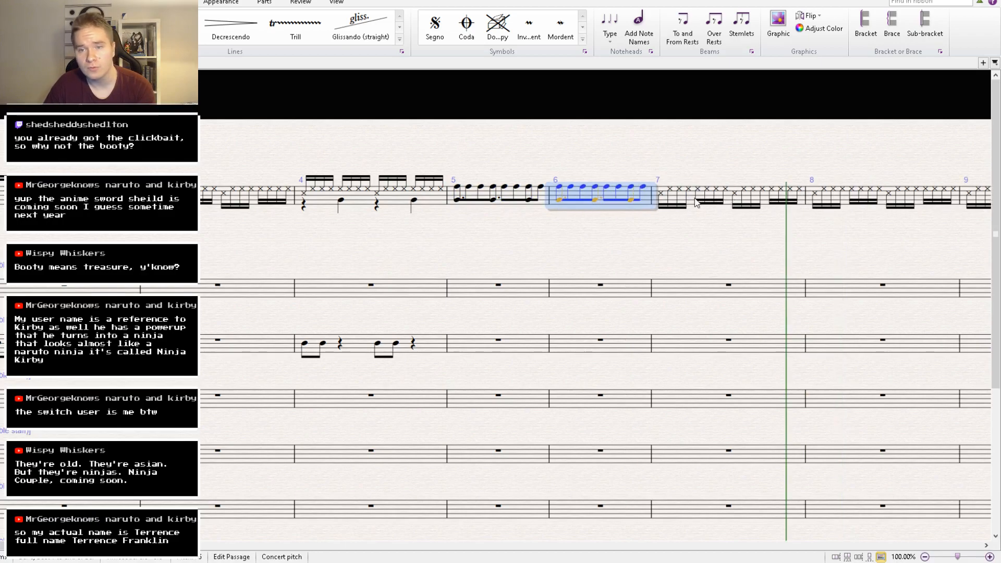
{"action": "left_click", "coordinate": [696, 203], "text": "alt"}
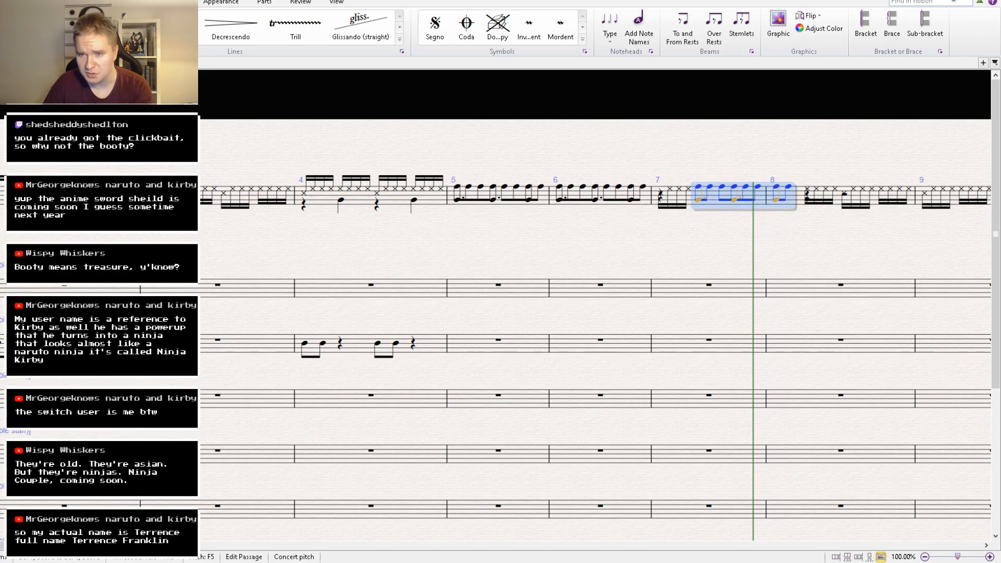
{"action": "left_click_drag", "start_coordinate": [633, 259], "coordinate": [508, 310]}
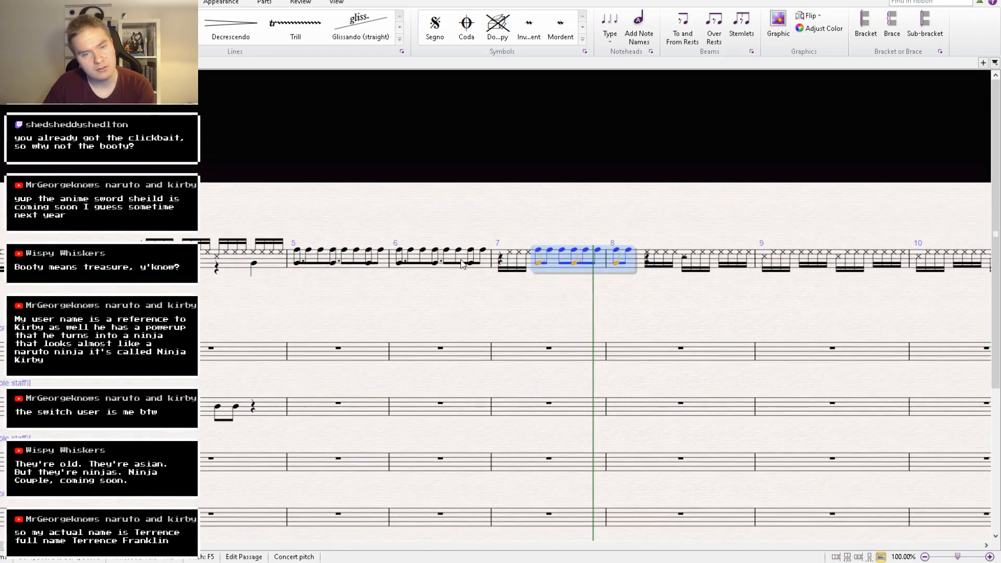
{"action": "left_click", "coordinate": [462, 264]}
{"action": "left_click", "coordinate": [521, 266]}
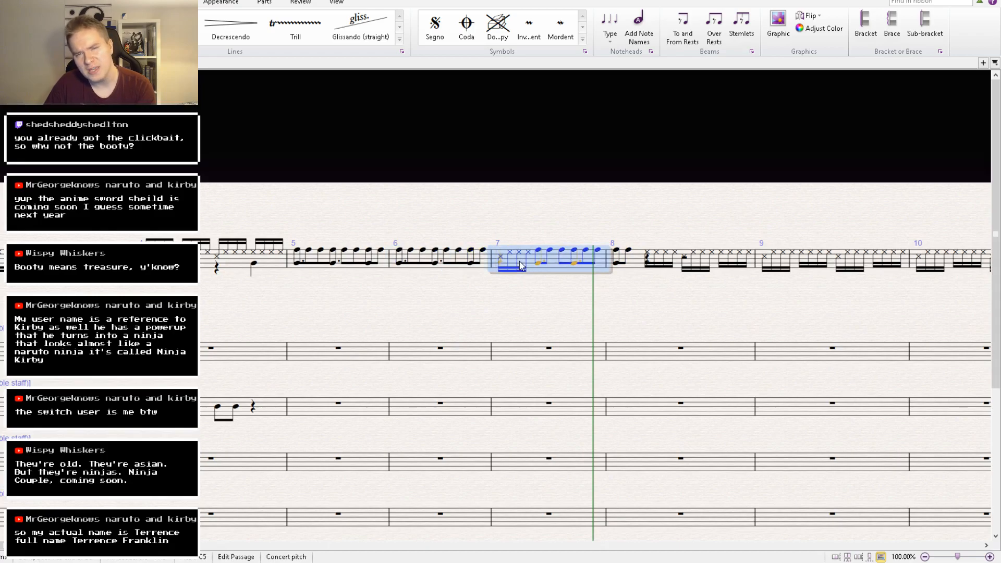
{"action": "key", "text": "ctrl+v"}
{"action": "left_click", "coordinate": [627, 265]}
{"action": "key", "text": "ctrl+v"}
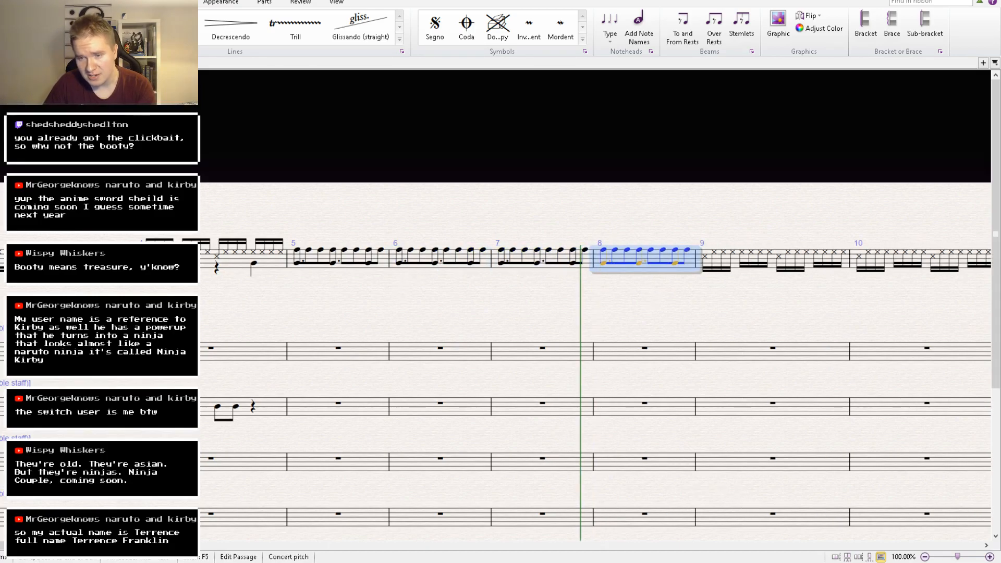
Copy Taiko Drums bars 5 to 8 into bars 9 to 12.
{"action": "left_click", "coordinate": [361, 263], "text": "shift"}
{"action": "key", "text": "Escape"}
{"action": "left_click", "coordinate": [734, 264]}
{"action": "key", "text": "ctrl+v"}
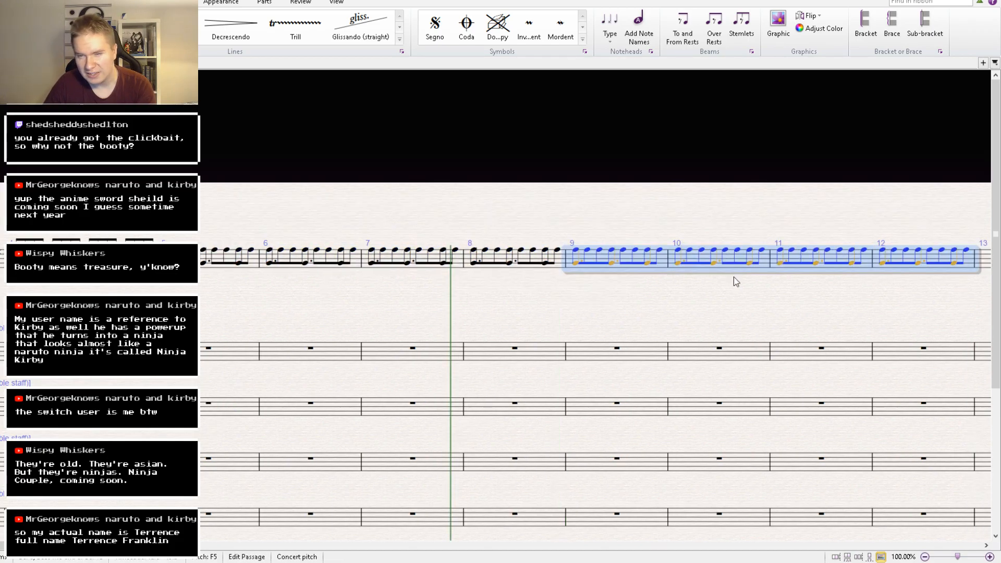
Play the score from the start to hear how the opening leads into the Taiko Drums pattern from bar 5.
{"action": "left_click_drag", "start_coordinate": [729, 294], "coordinate": [954, 331]}
{"action": "left_click_drag", "start_coordinate": [416, 352], "coordinate": [783, 302]}
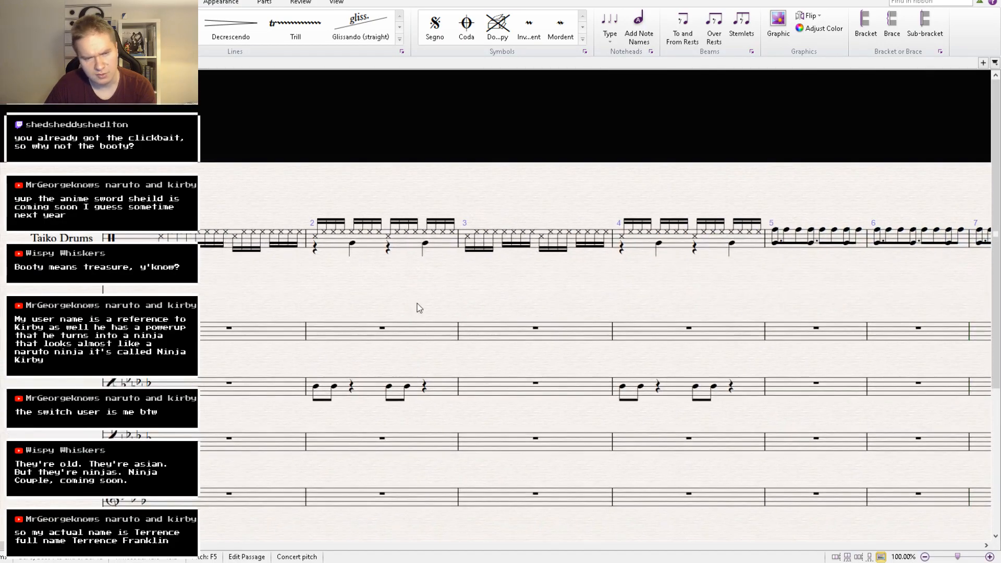
{"action": "left_click_drag", "start_coordinate": [418, 307], "coordinate": [380, 441]}
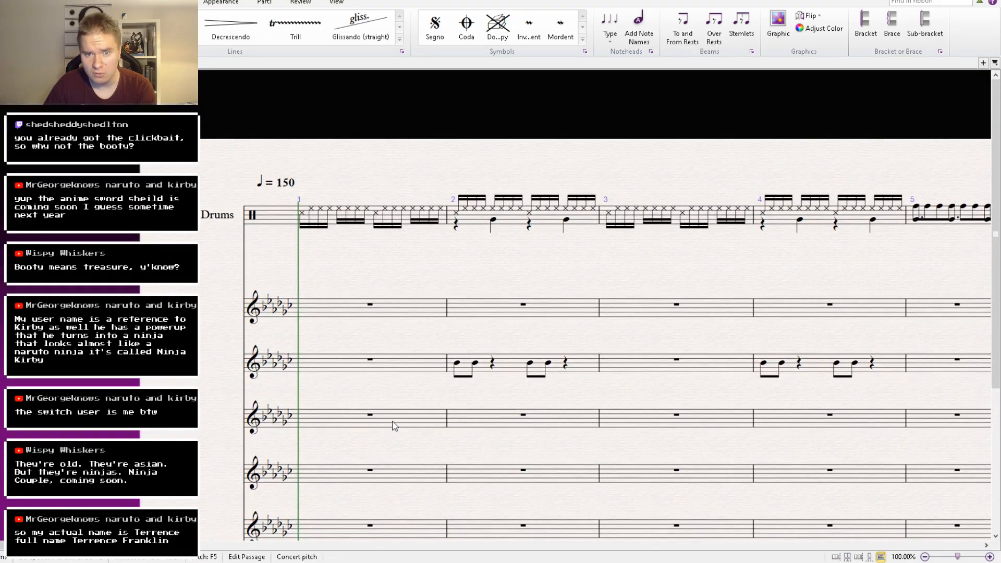
{"action": "left_click", "coordinate": [392, 422], "text": "shift"}
{"action": "key", "text": "Escape"}
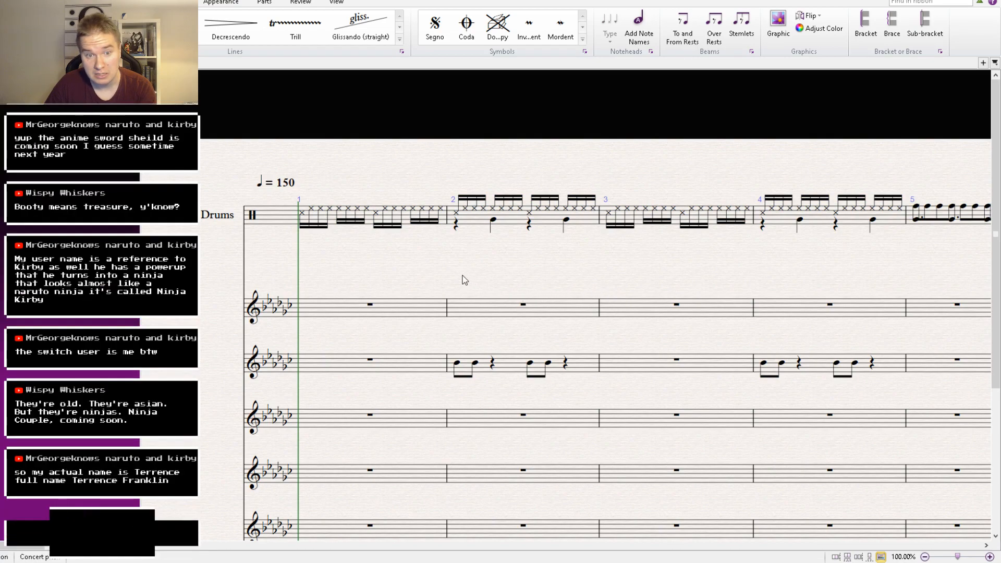
{"action": "left_click_drag", "start_coordinate": [404, 281], "coordinate": [485, 292]}
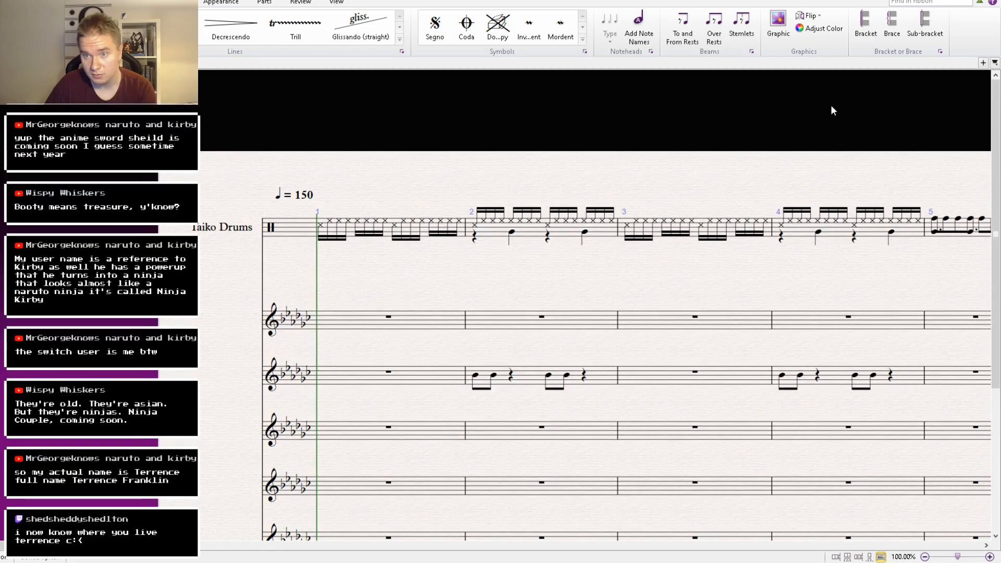
{"action": "key", "text": "space"}
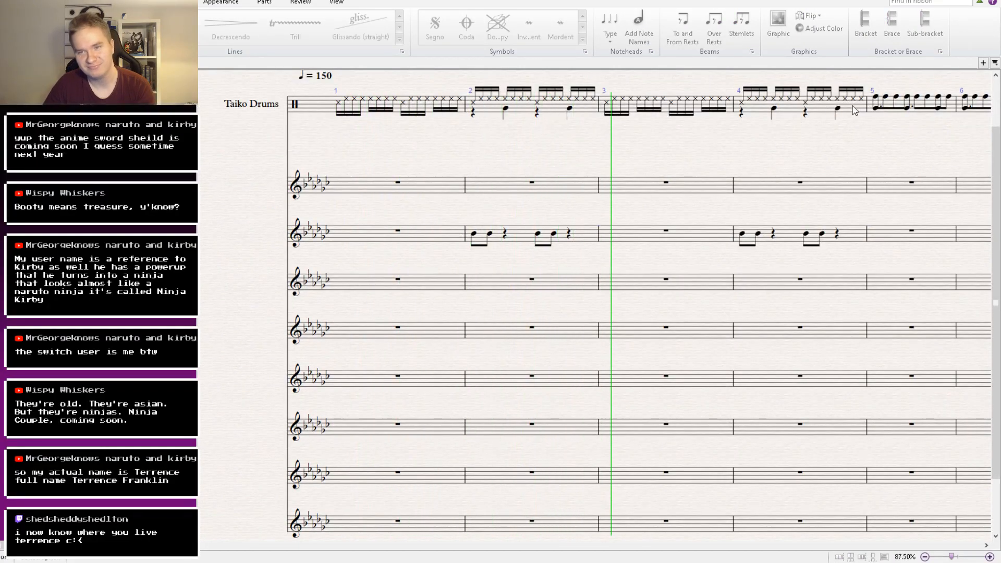
{"action": "left_click_drag", "start_coordinate": [711, 148], "coordinate": [318, 370]}
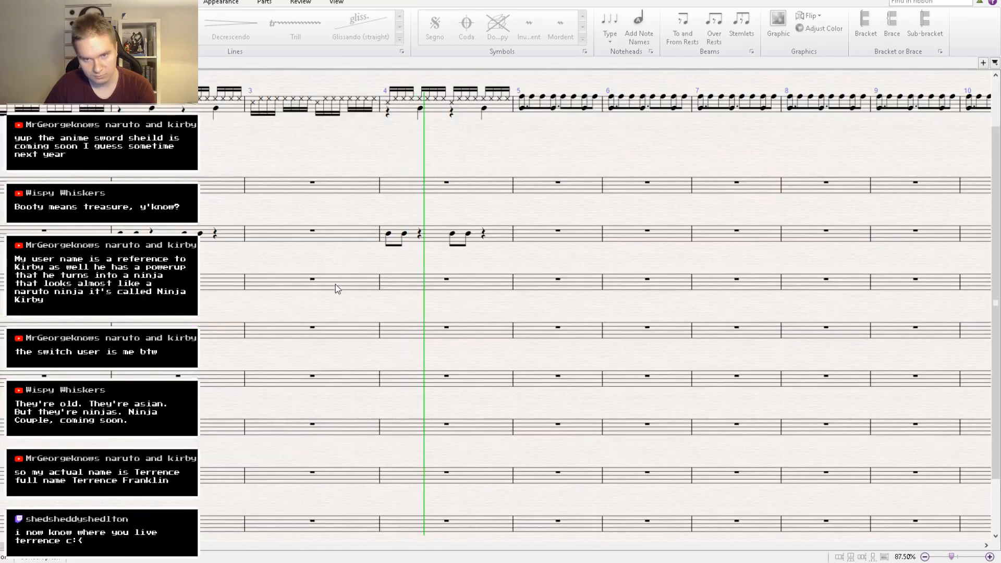
{"action": "left_click_drag", "start_coordinate": [573, 177], "coordinate": [464, 359]}
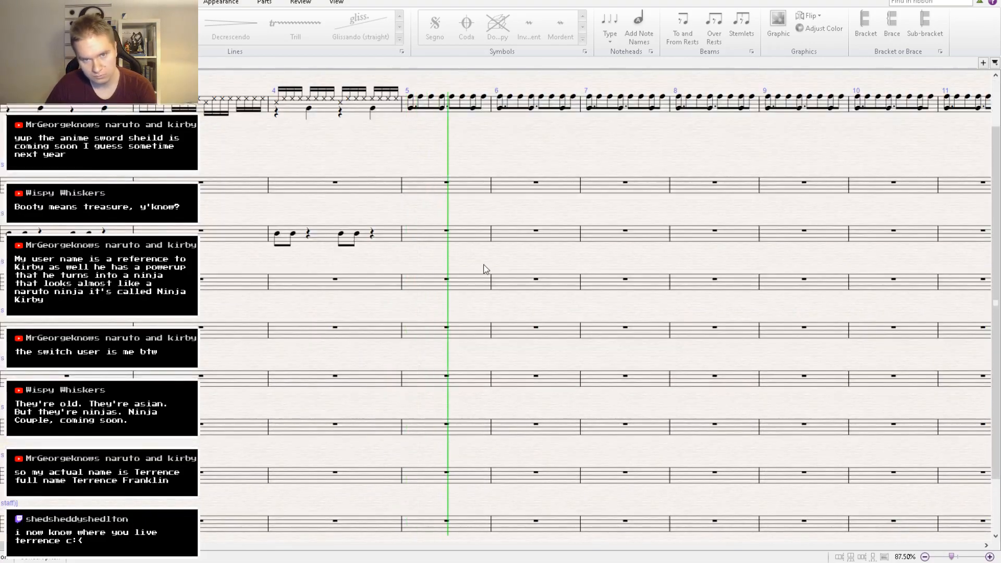
{"action": "left_click_drag", "start_coordinate": [532, 174], "coordinate": [488, 278]}
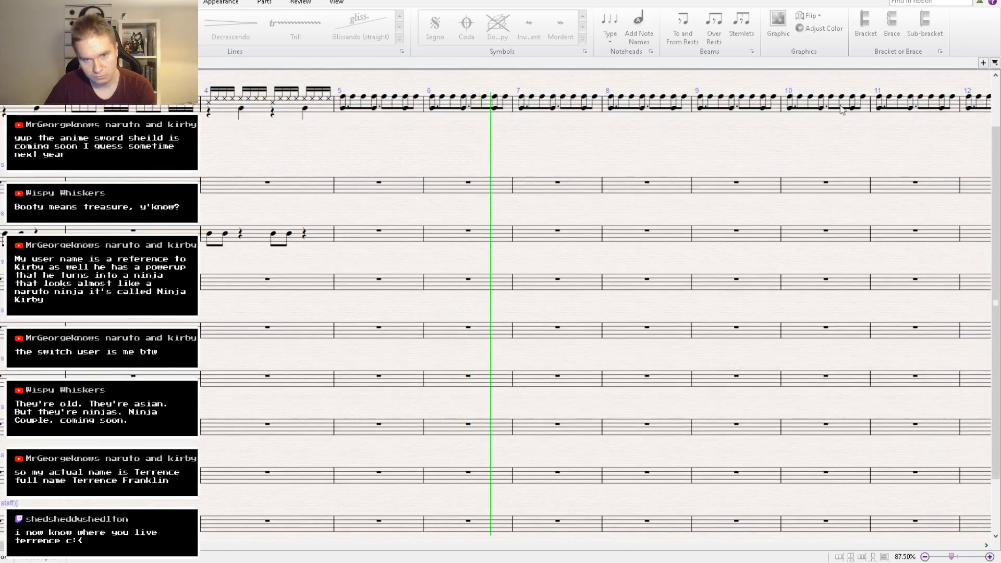
{"action": "key", "text": "space"}
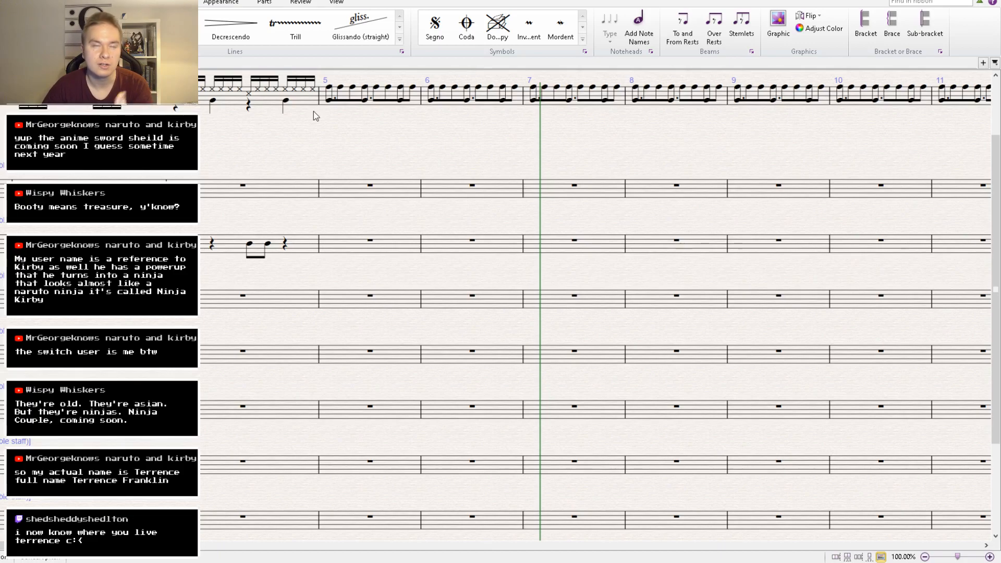
Change beats 3 and 4 of Taiko Drums bar 6 to lower-pitched quarter notes, adding a note a third below each.
{"action": "left_click_drag", "start_coordinate": [314, 111], "coordinate": [345, 241]}
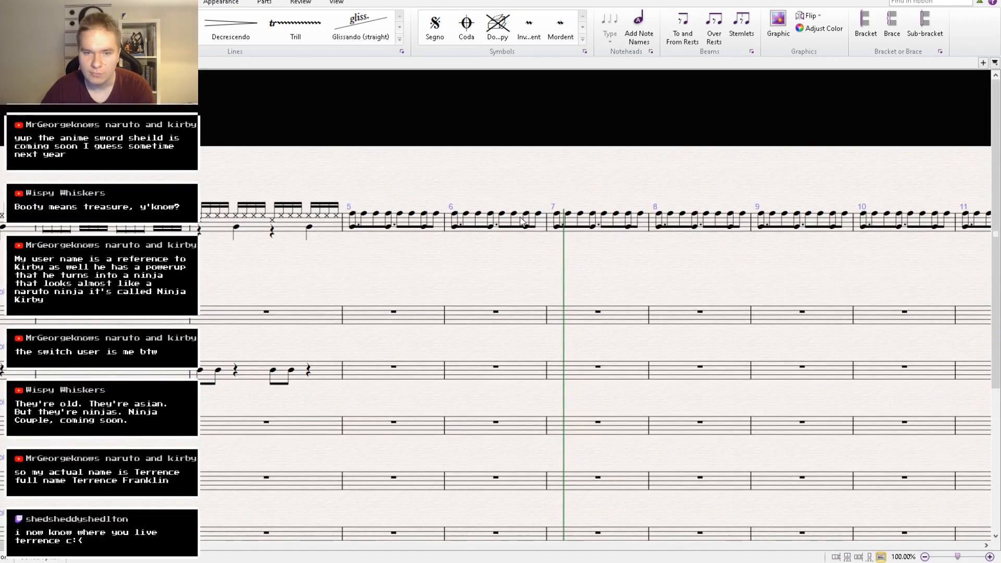
{"action": "left_click", "coordinate": [525, 217]}
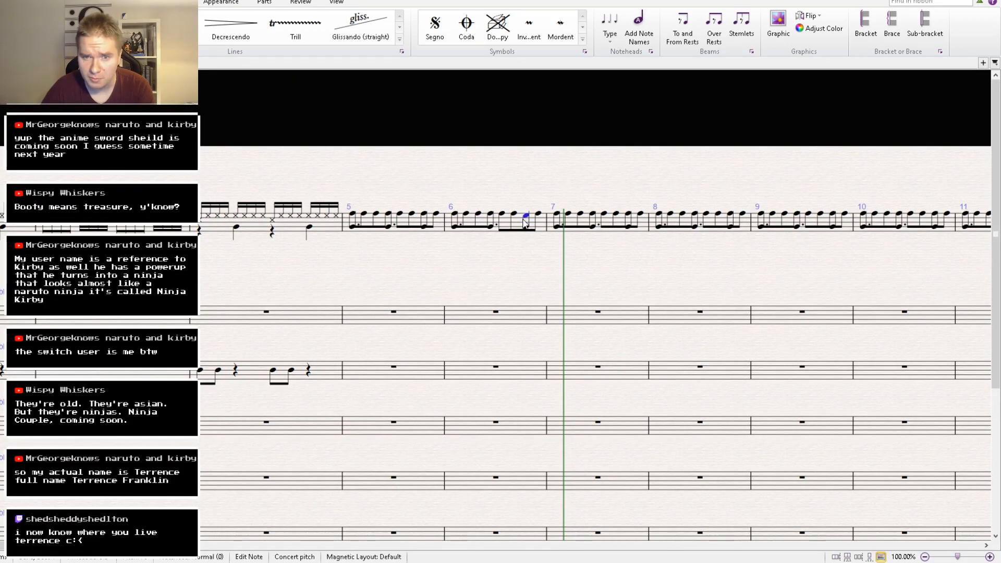
{"action": "key", "text": "Down"}
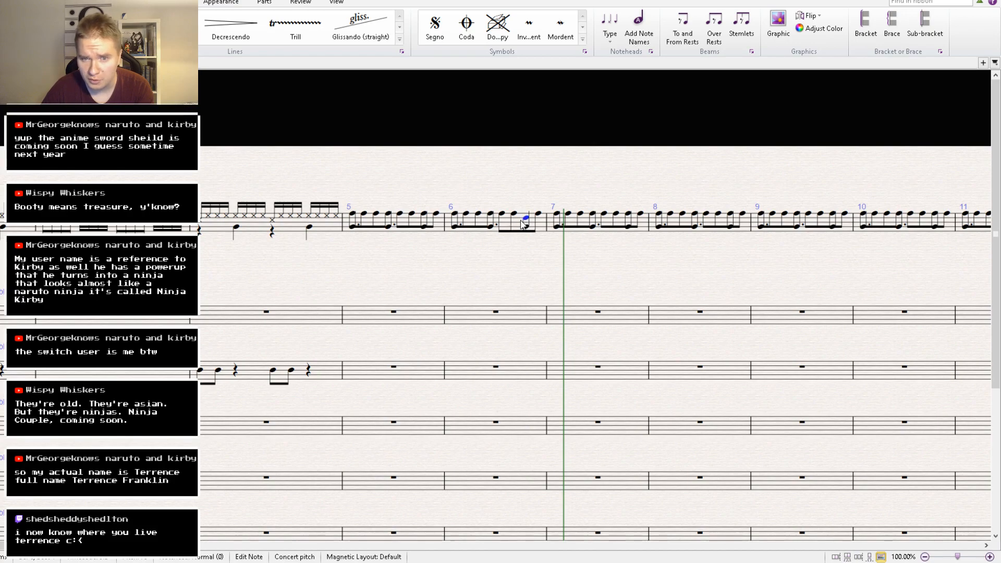
{"action": "left_click", "coordinate": [924, 502]}
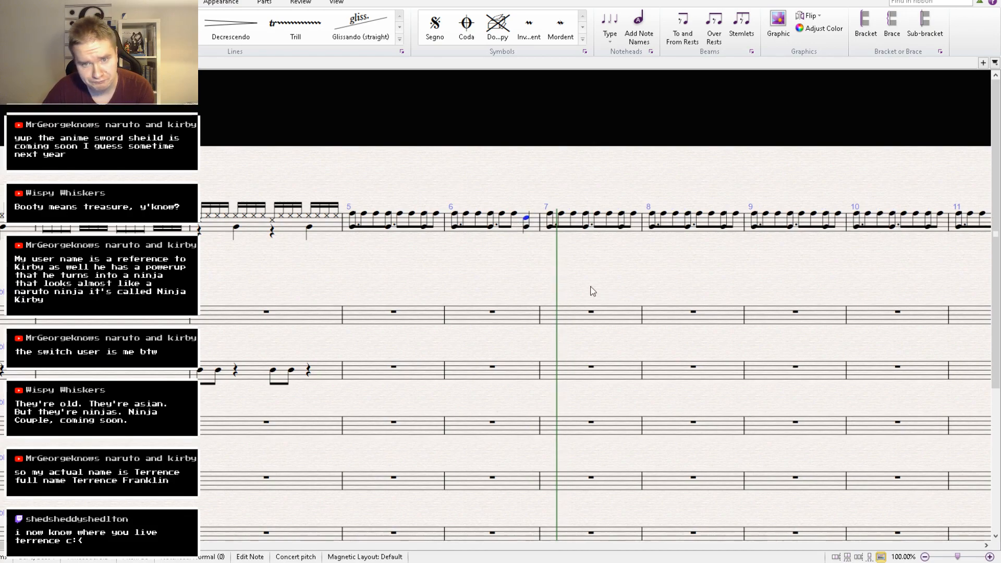
{"action": "left_click", "coordinate": [500, 219]}
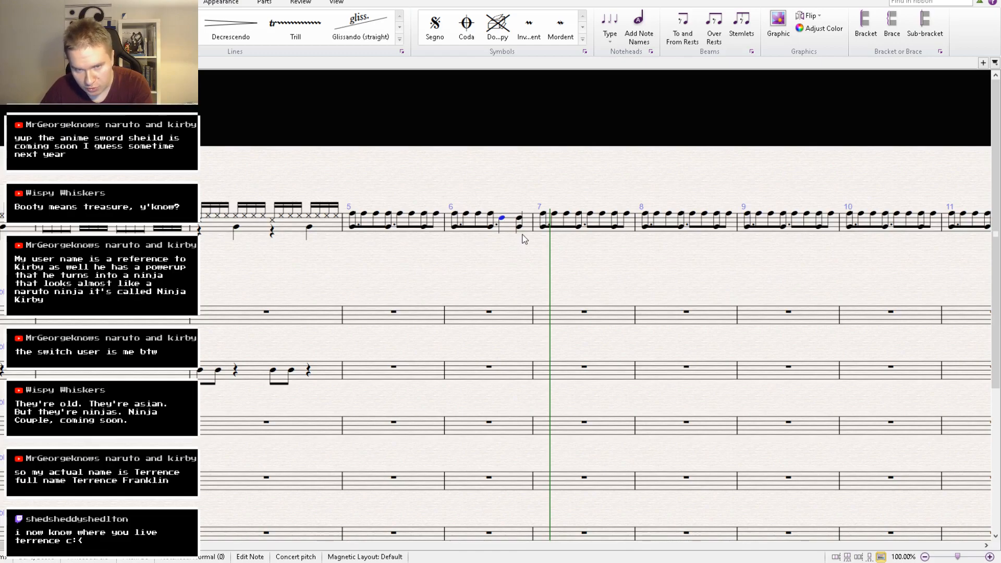
{"action": "key", "text": "shift+3"}
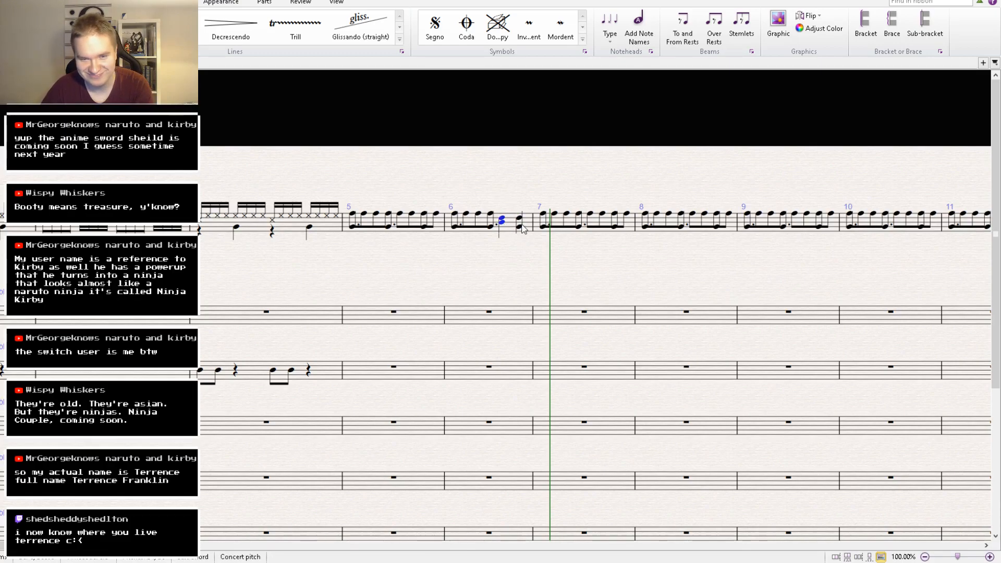
{"action": "left_click", "coordinate": [520, 219]}
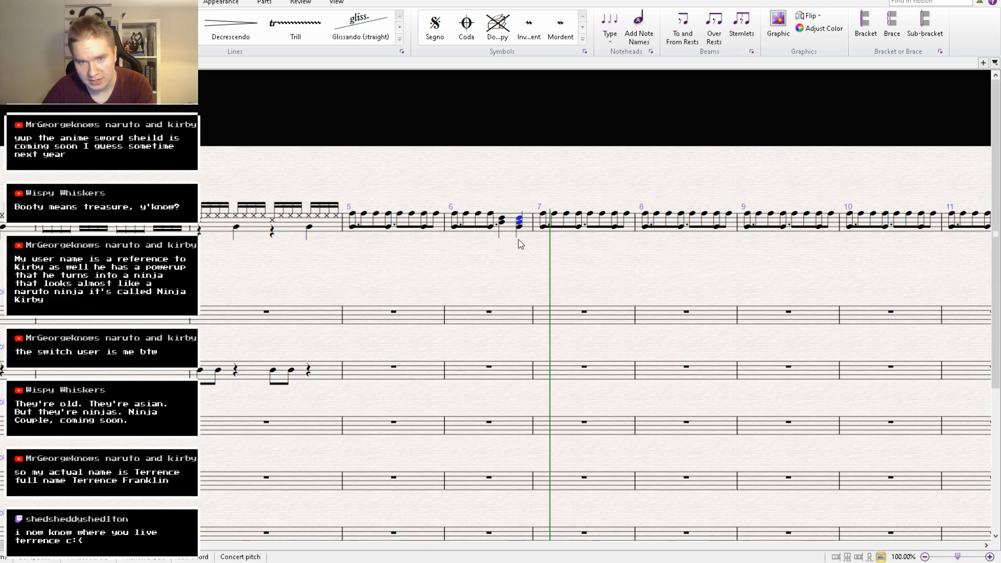
{"action": "key", "text": "Escape"}
Copy Taiko Drums bars 5 and 6 into bars 7 and 8.
{"action": "left_click_drag", "start_coordinate": [380, 283], "coordinate": [465, 299]}
{"action": "left_click", "coordinate": [594, 245]}
{"action": "left_click", "coordinate": [497, 236], "text": "shift"}
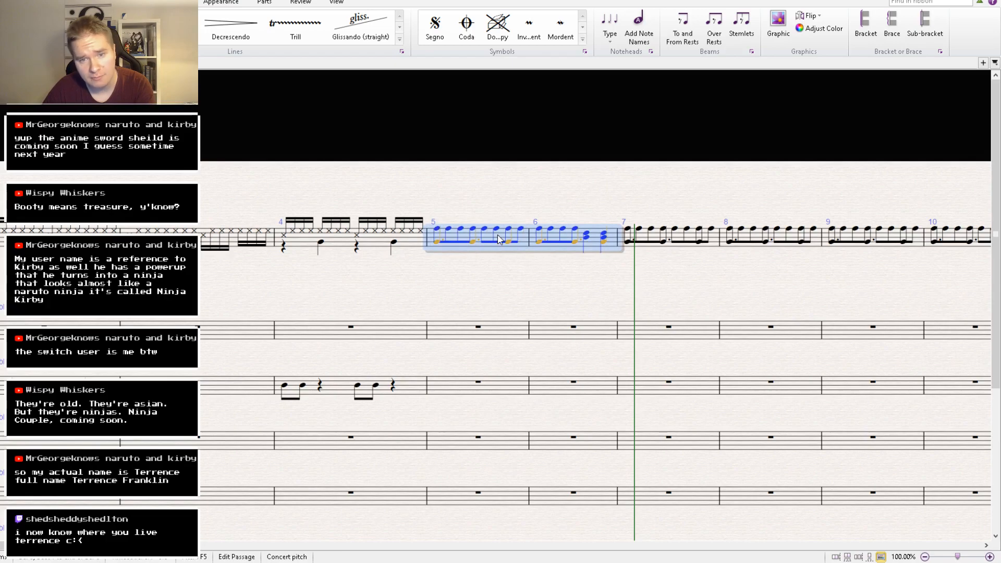
{"action": "key", "text": "ctrl+c"}
{"action": "left_click", "coordinate": [679, 237]}
{"action": "key", "text": "ctrl+v"}
Copy Taiko Drums bars 7 to 10 into bars 11 to 14.
{"action": "left_click_drag", "start_coordinate": [685, 275], "coordinate": [321, 339]}
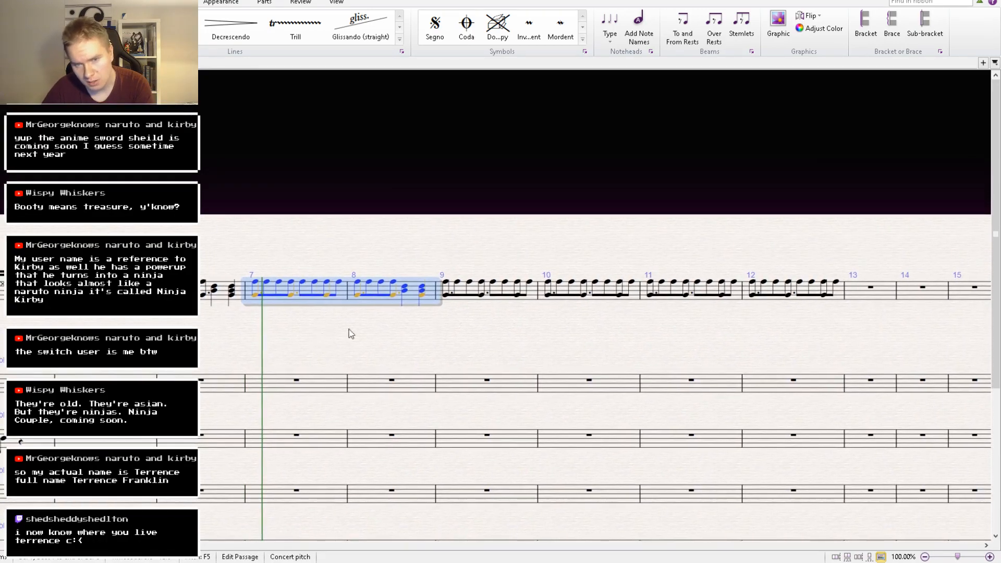
{"action": "left_click", "coordinate": [580, 295], "text": "shift"}
{"action": "key", "text": "ctrl+c"}
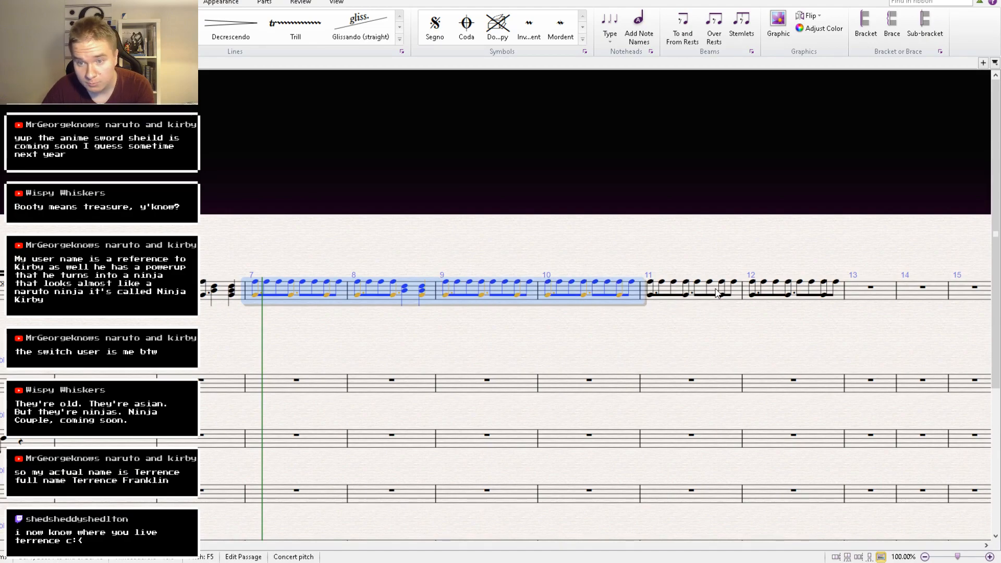
{"action": "left_click", "coordinate": [715, 293]}
{"action": "key", "text": "ctrl+v"}
Play the score from the start into bar 10, briefly checking the mixer levels during playback.
{"action": "left_click_drag", "start_coordinate": [584, 245], "coordinate": [804, 210]}
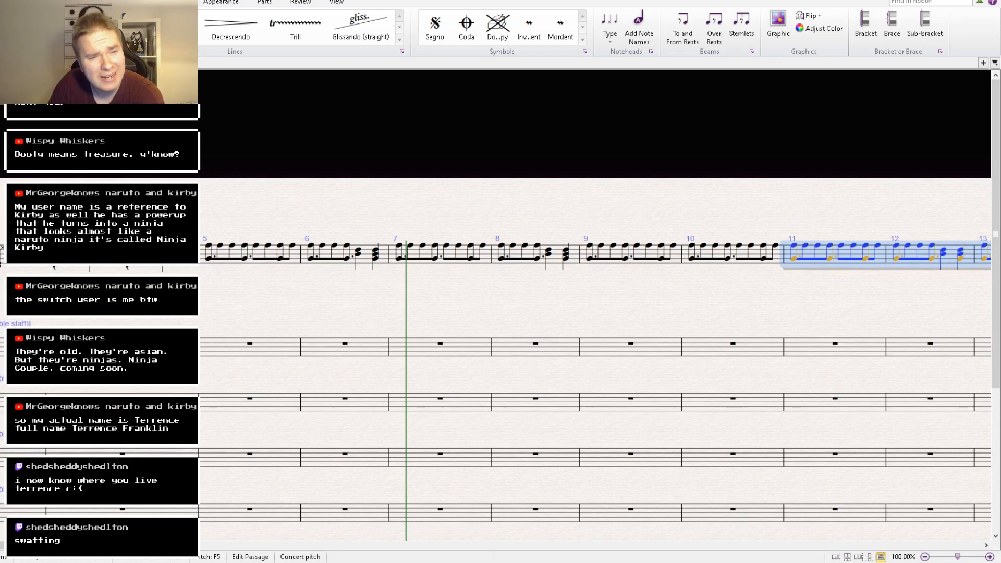
{"action": "left_click_drag", "start_coordinate": [248, 299], "coordinate": [409, 289]}
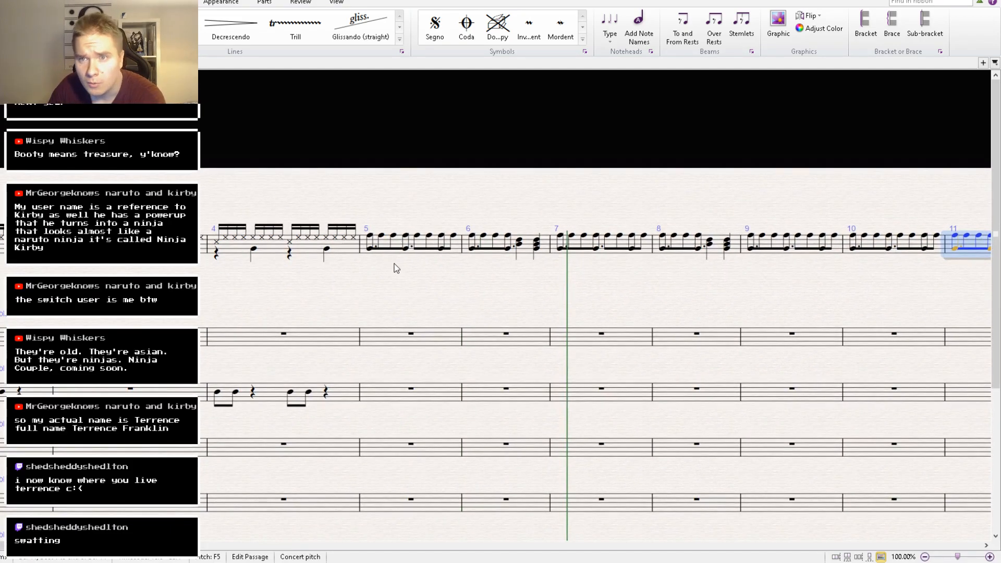
{"action": "left_click_drag", "start_coordinate": [388, 295], "coordinate": [392, 270]}
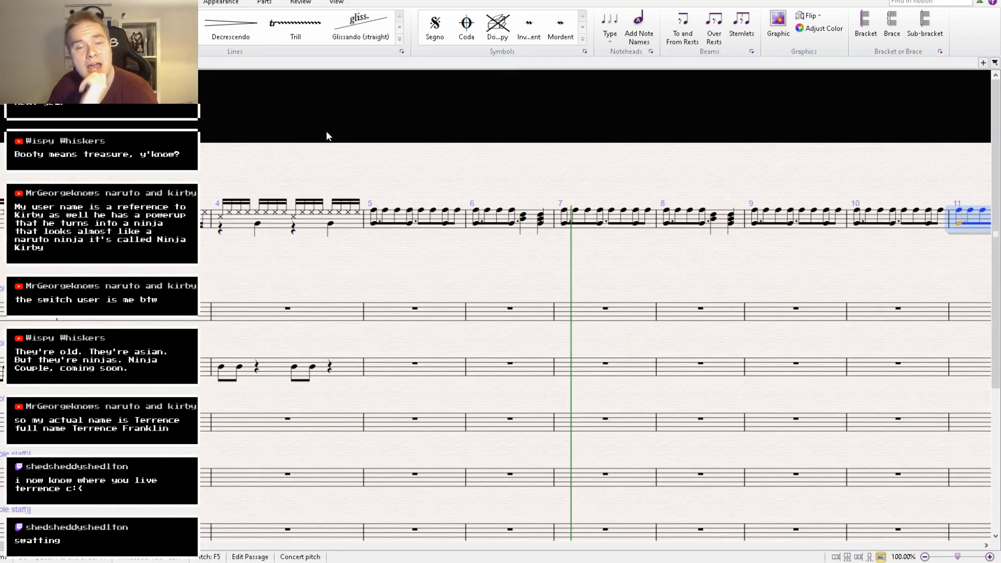
{"action": "key", "text": "Escape"}
{"action": "key", "text": "ctrl+["}
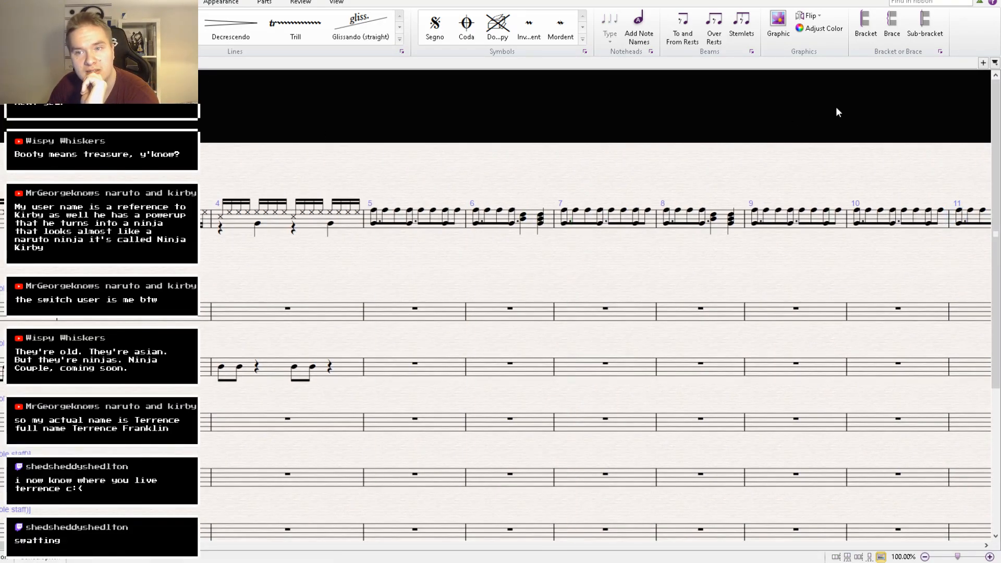
{"action": "key", "text": "space"}
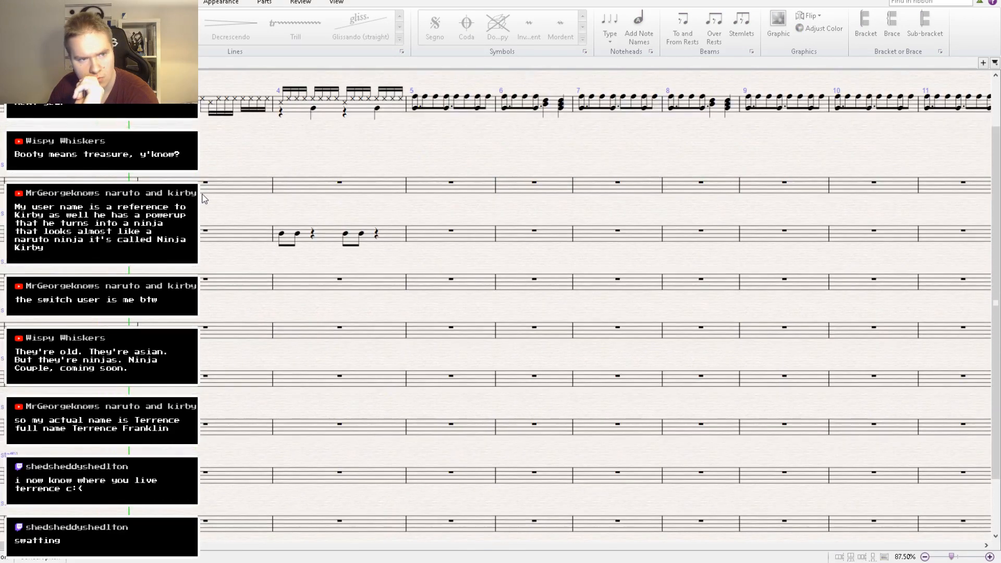
{"action": "left_click", "coordinate": [337, 3]}
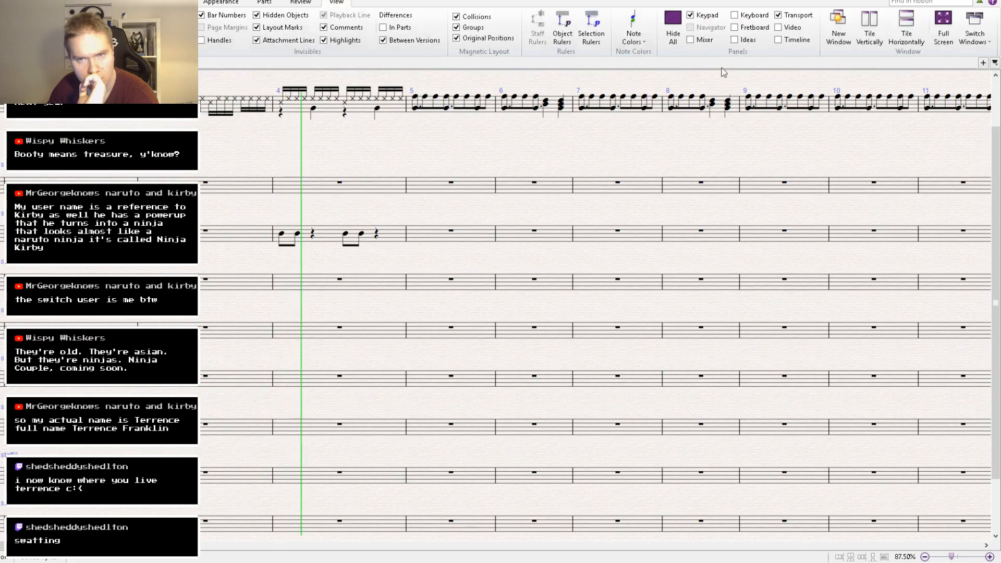
{"action": "left_click", "coordinate": [691, 39]}
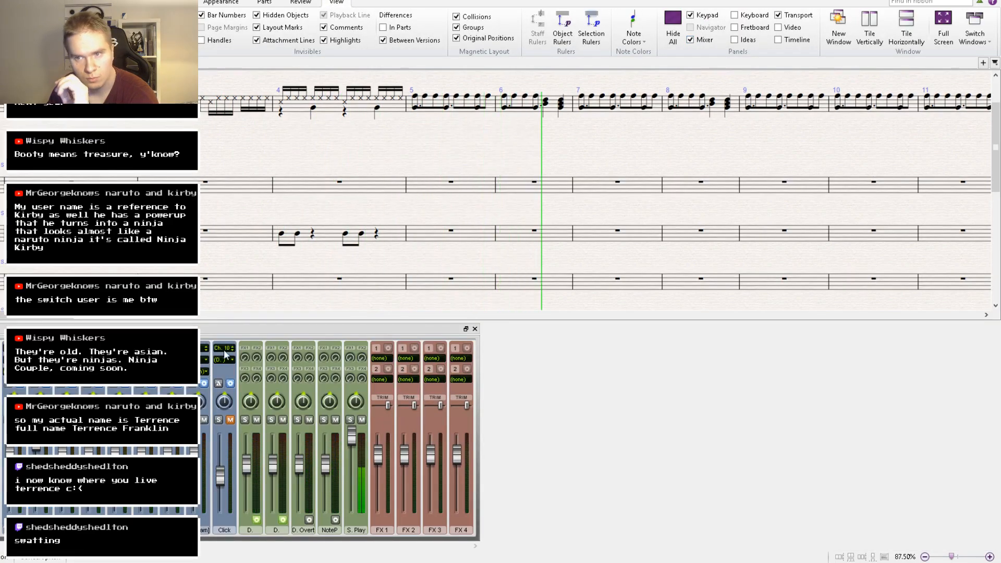
{"action": "left_click", "coordinate": [475, 330]}
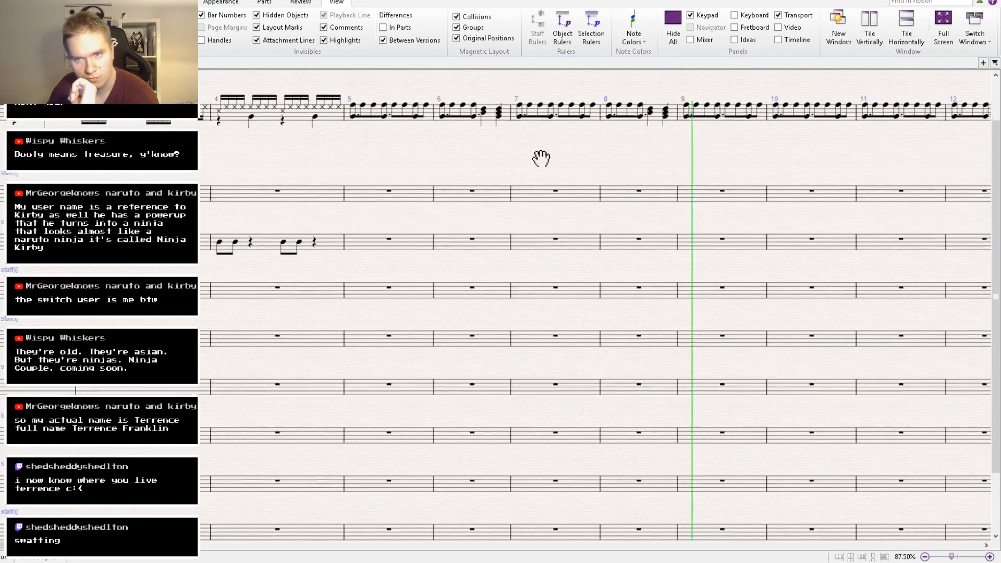
{"action": "key", "text": "space"}
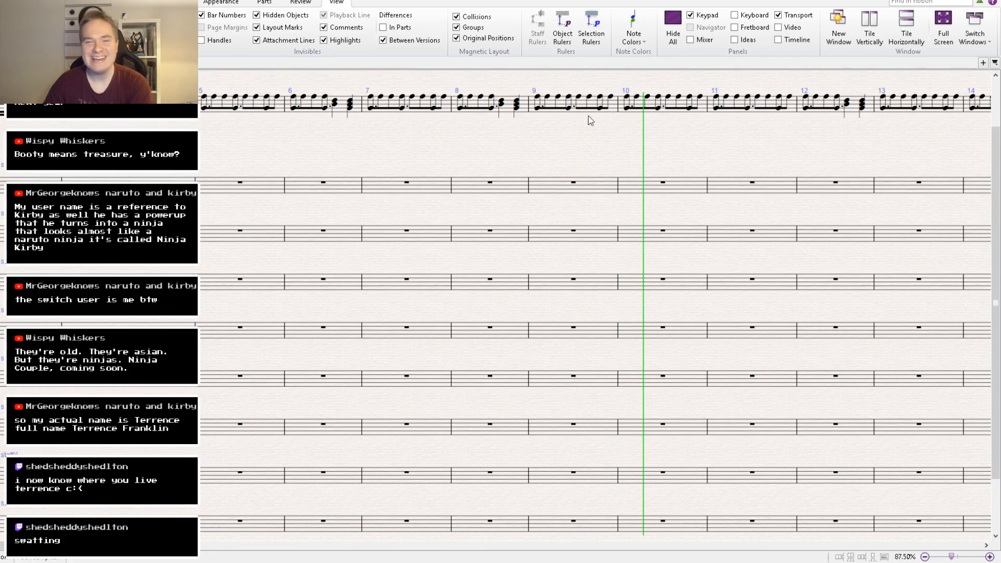
Copy Taiko Drums bars 5 to 8 into bars 9 to 12.
{"action": "scroll", "coordinate": [563, 136], "scroll_direction": "up", "scroll_amount": 1}
{"action": "left_click_drag", "start_coordinate": [550, 149], "coordinate": [594, 240]}
{"action": "left_click", "coordinate": [597, 242]}
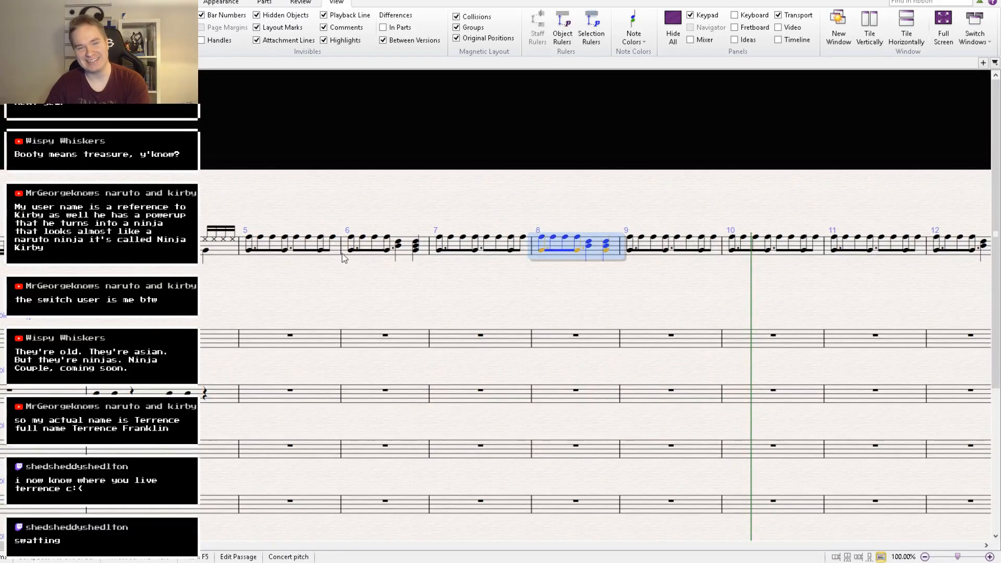
{"action": "left_click", "coordinate": [312, 254], "text": "shift"}
{"action": "left_click", "coordinate": [671, 258]}
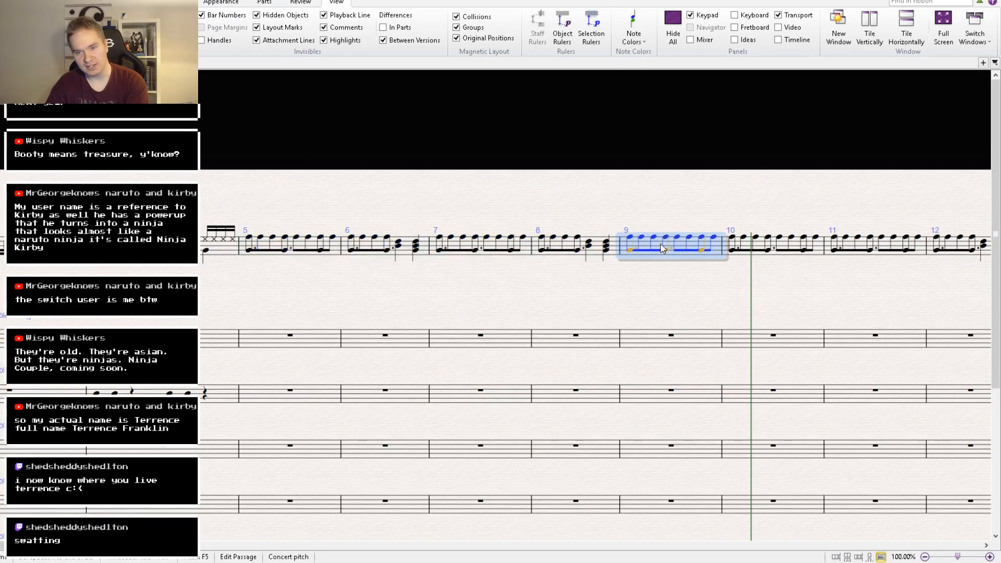
{"action": "key", "text": "ctrl+shift+End"}
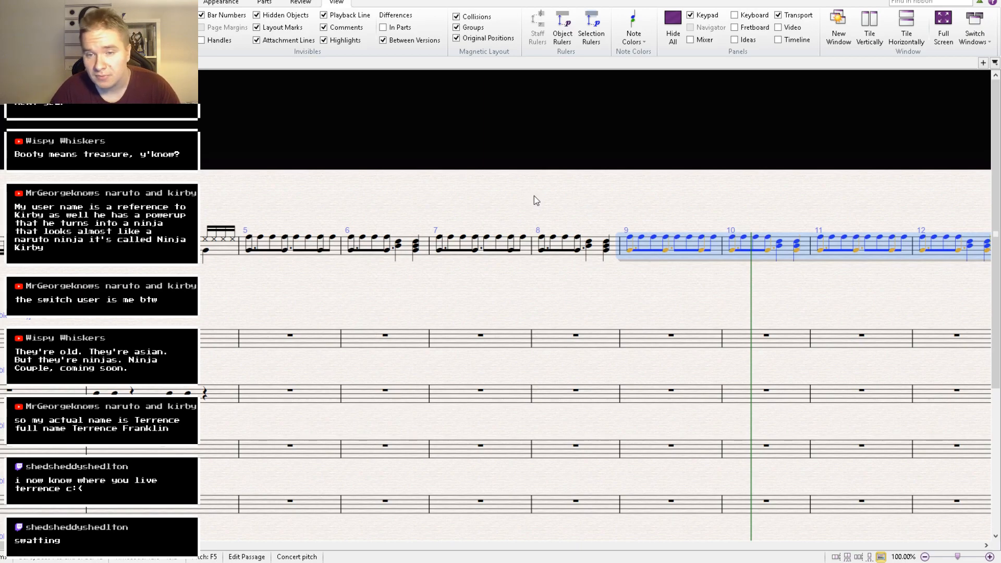
Clear the leftover notes from Taiko Drums bars 13 and 14.
{"action": "left_click_drag", "start_coordinate": [664, 301], "coordinate": [411, 288]}
{"action": "left_click", "coordinate": [811, 246]}
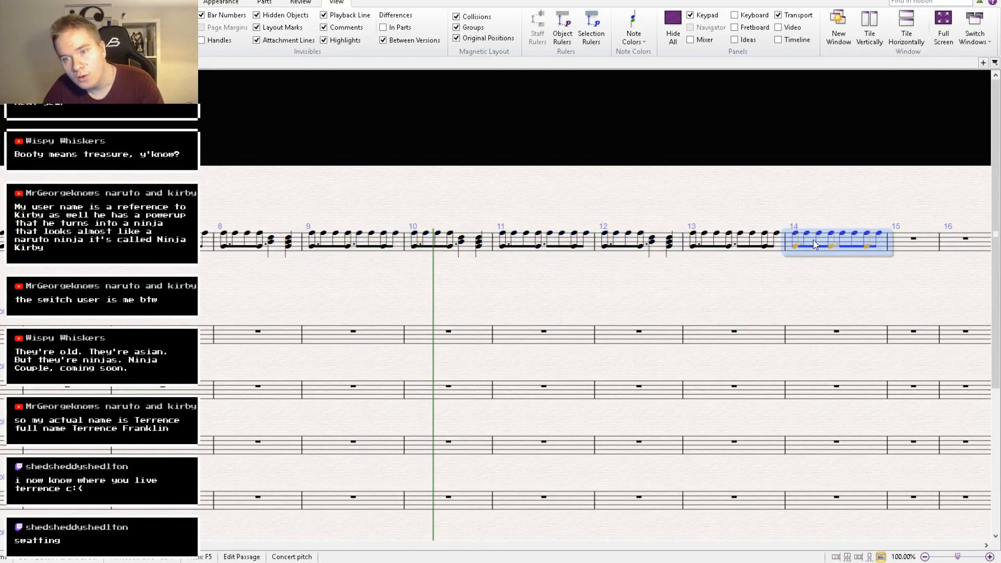
{"action": "left_click", "coordinate": [760, 249], "text": "shift"}
{"action": "left_click", "coordinate": [760, 249]}
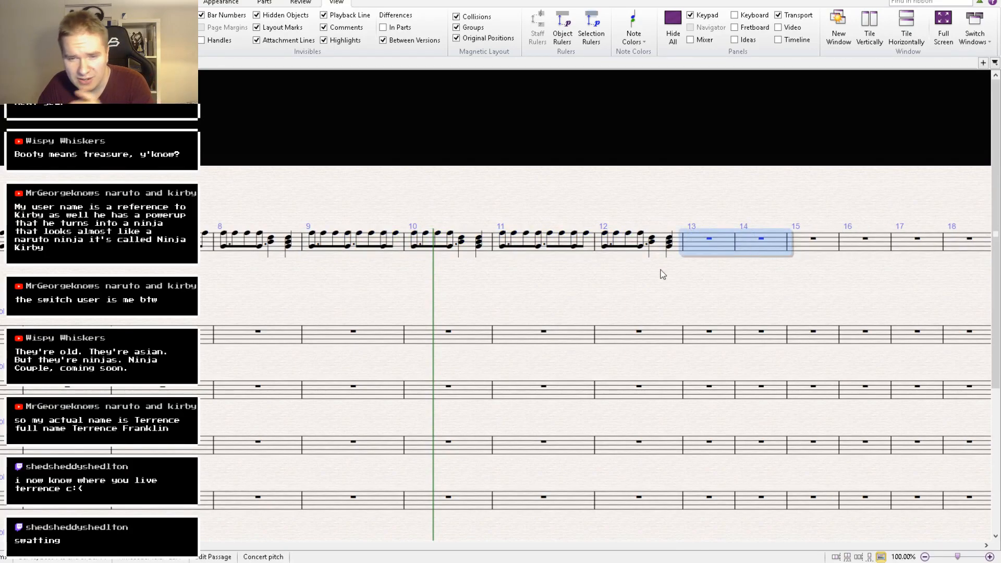
{"action": "left_click_drag", "start_coordinate": [417, 279], "coordinate": [697, 255]}
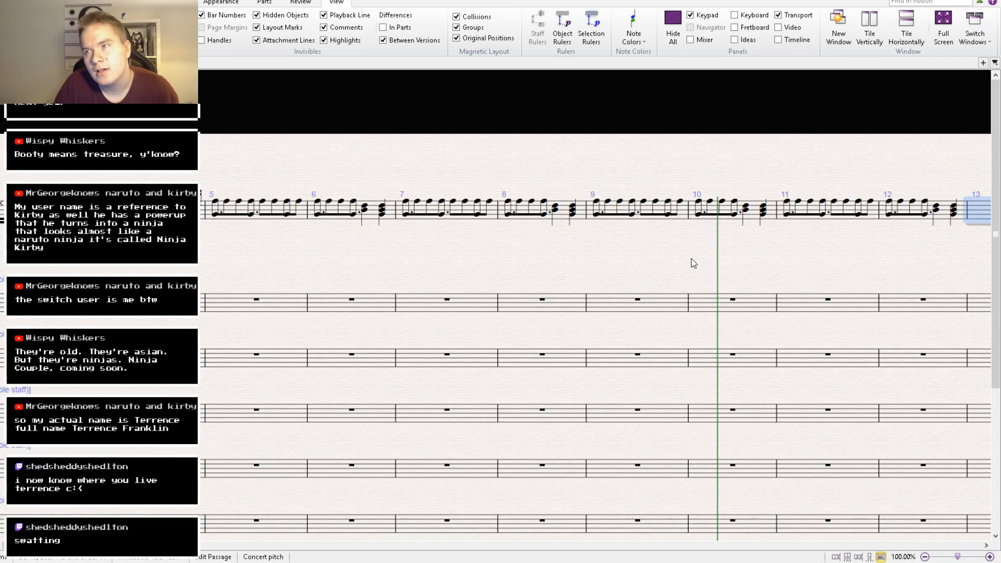
{"action": "left_click_drag", "start_coordinate": [386, 277], "coordinate": [537, 199]}
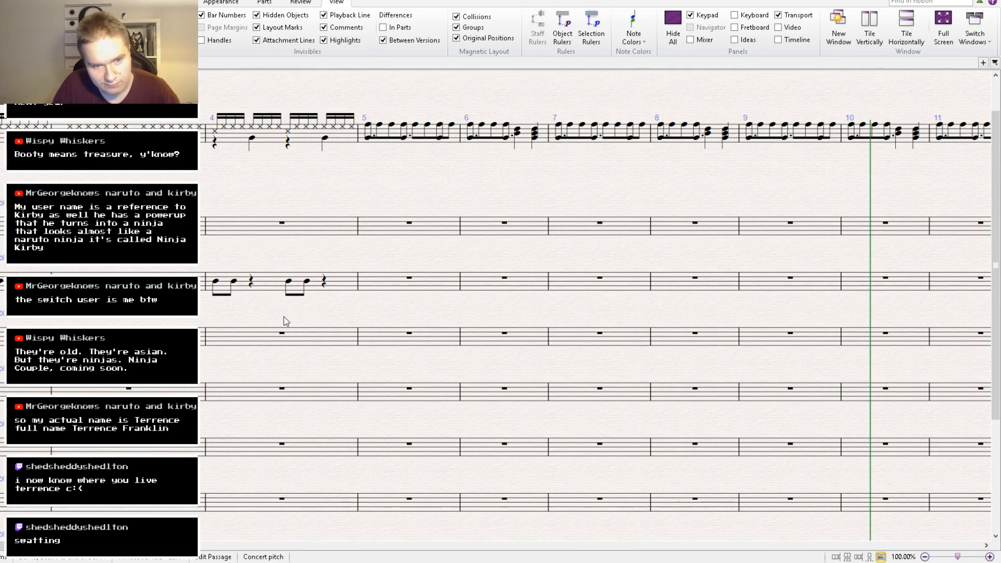
Audition the cross-head notes in Taiko Drums bar 2, comparing them against the surrounding bars.
{"action": "key", "text": "ctrl+z"}
{"action": "left_click_drag", "start_coordinate": [527, 183], "coordinate": [582, 379]}
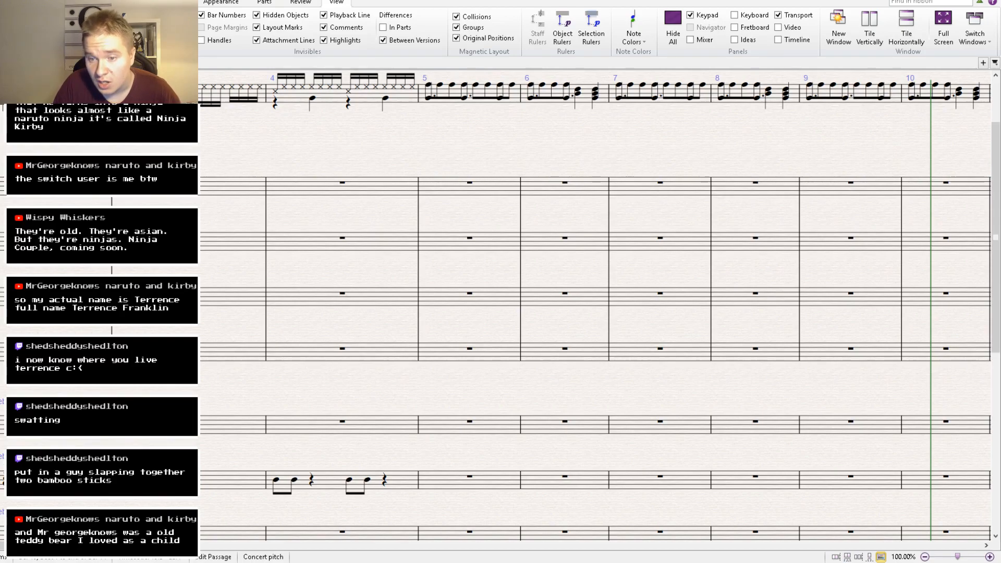
{"action": "left_click_drag", "start_coordinate": [310, 380], "coordinate": [606, 499]}
{"action": "left_click", "coordinate": [302, 210]}
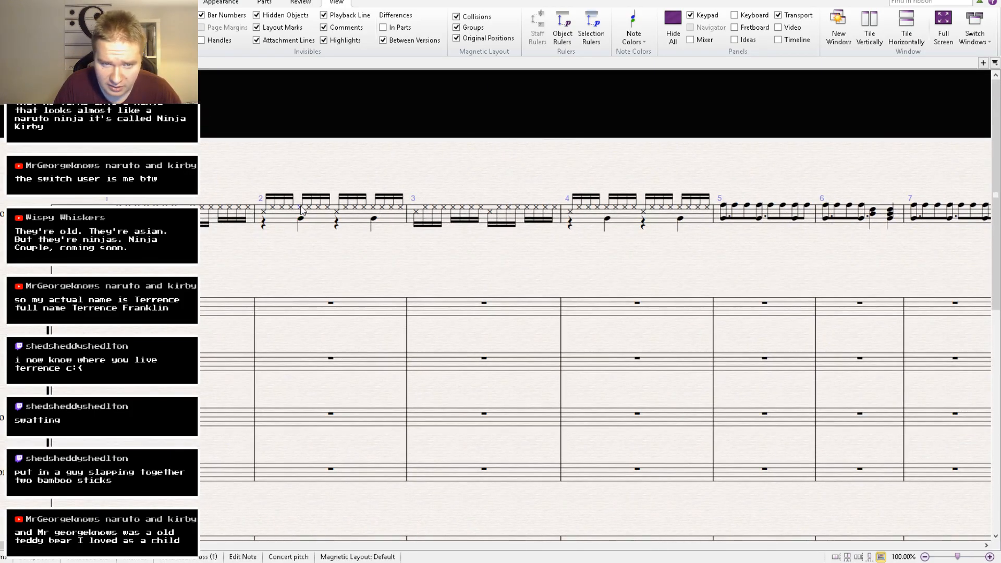
{"action": "left_click", "coordinate": [309, 207]}
{"action": "left_click", "coordinate": [320, 208]}
{"action": "left_click", "coordinate": [328, 208]}
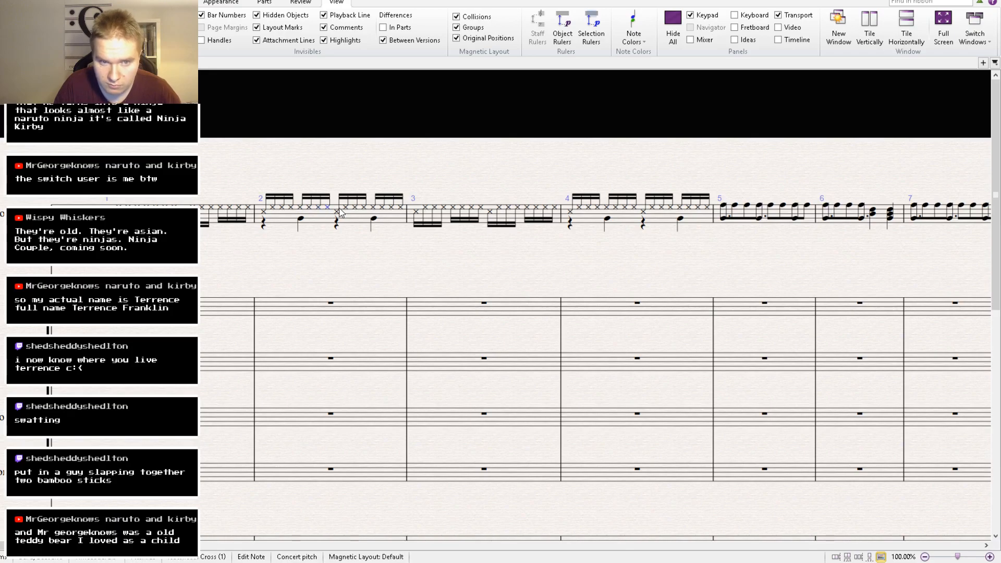
{"action": "left_click", "coordinate": [338, 211]}
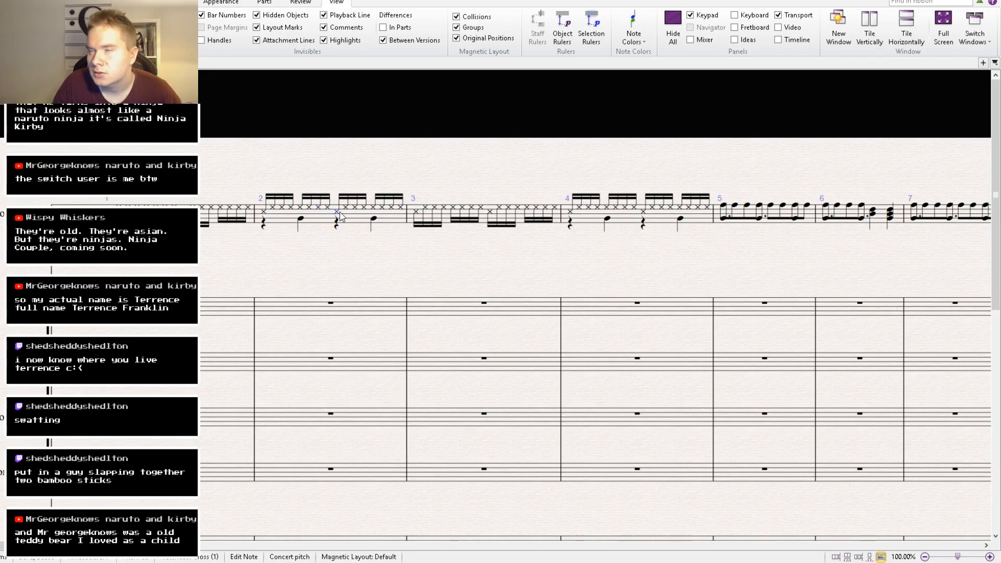
{"action": "left_click", "coordinate": [868, 309]}
{"action": "left_click_drag", "start_coordinate": [838, 257], "coordinate": [494, 160]}
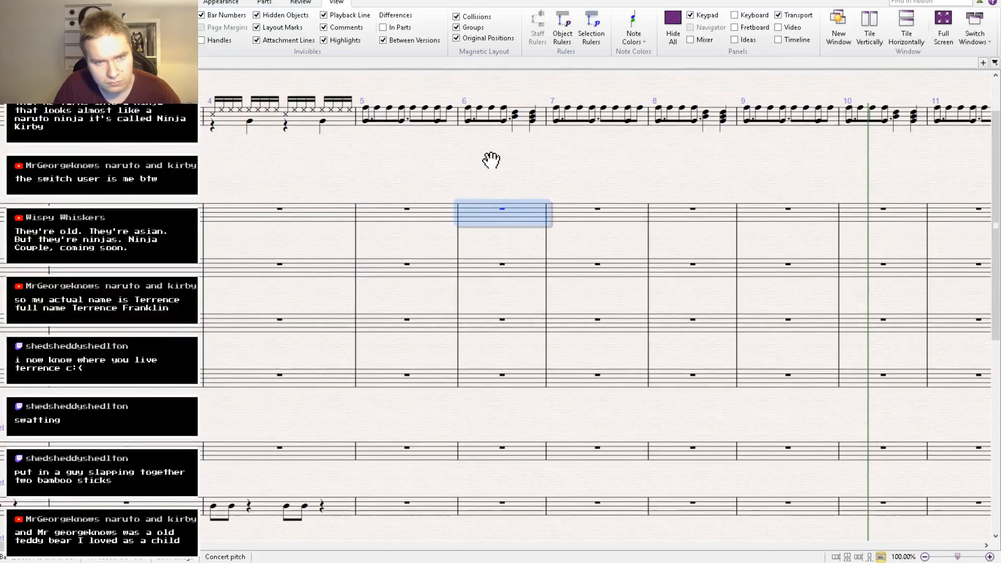
{"action": "key", "text": "Escape"}
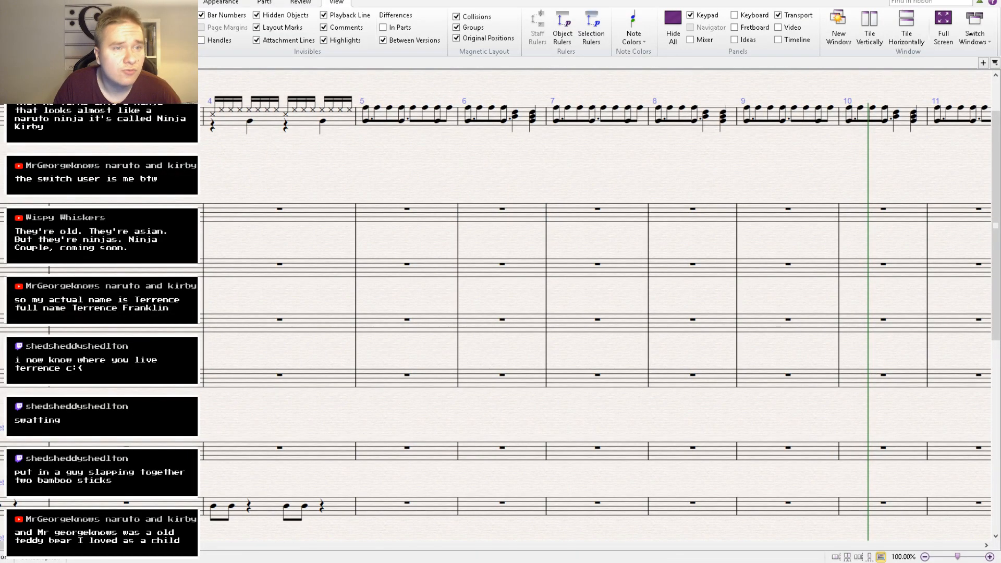
{"action": "left_click", "coordinate": [141, 3]}
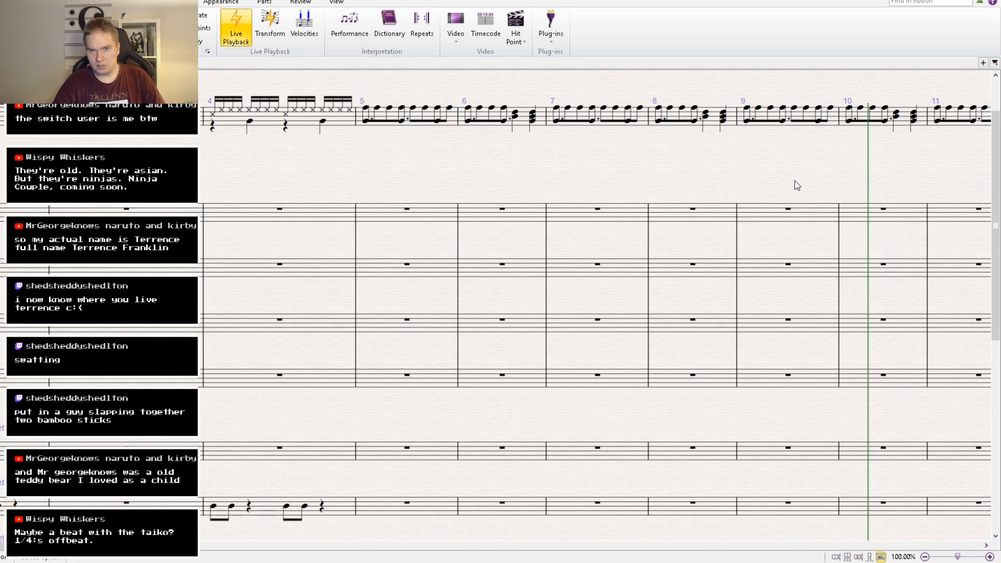
Begin Taiko Drums bar 13 with eighth rests and copy the lower quarter note from the first quarter-note chord in bar 12.
{"action": "left_click_drag", "start_coordinate": [795, 181], "coordinate": [347, 313]}
{"action": "left_click_drag", "start_coordinate": [615, 300], "coordinate": [412, 321]}
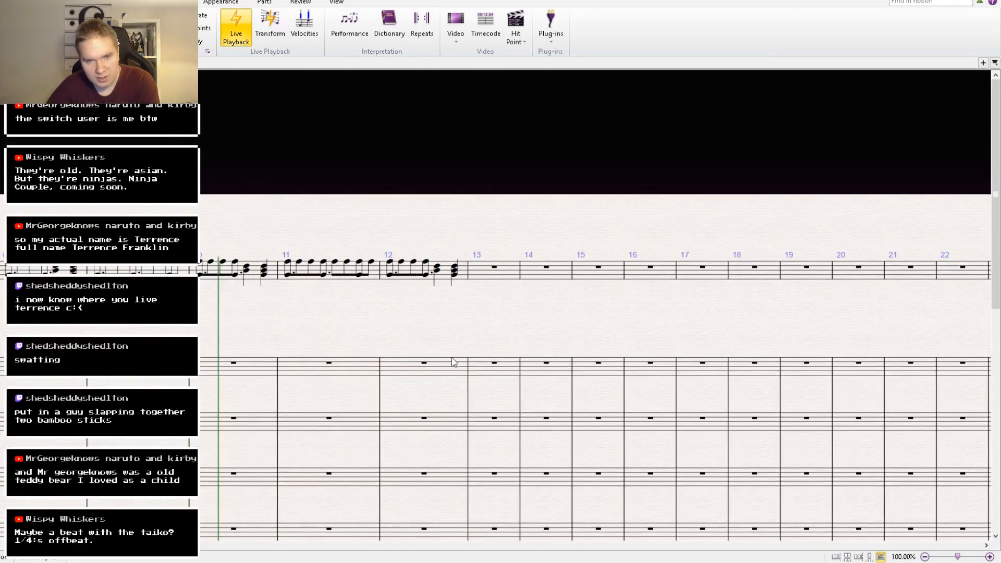
{"action": "left_click", "coordinate": [483, 274]}
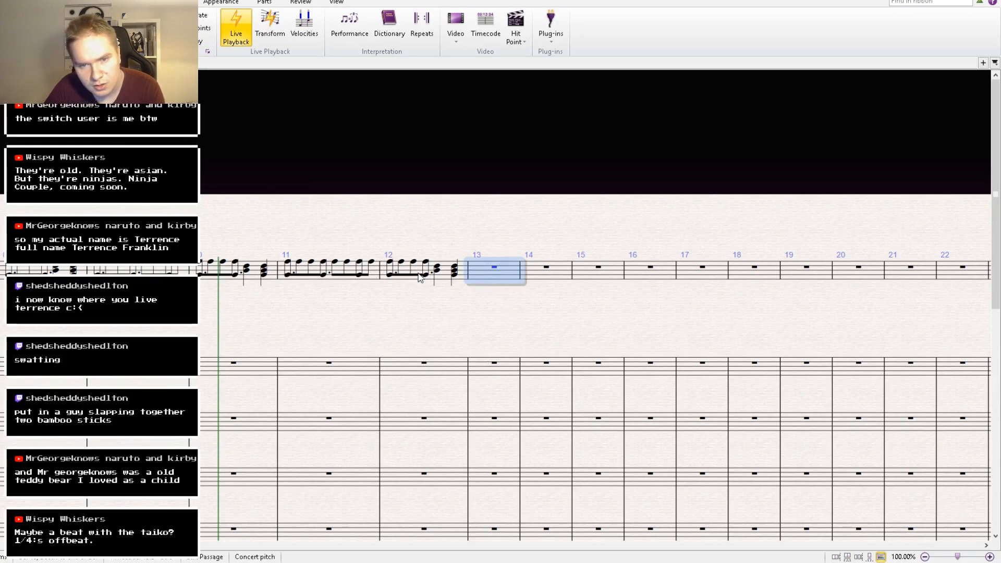
{"action": "left_click", "coordinate": [958, 523]}
{"action": "left_click", "coordinate": [522, 317]}
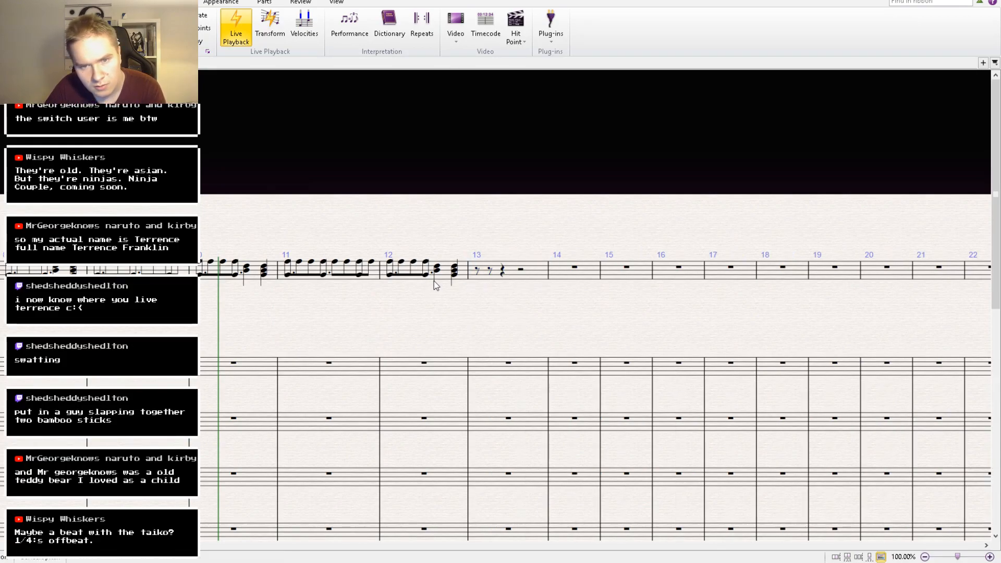
{"action": "left_click", "coordinate": [437, 271]}
{"action": "key", "text": "ctrl+c"}
{"action": "left_click", "coordinate": [478, 271]}
{"action": "key", "text": "ctrl+v"}
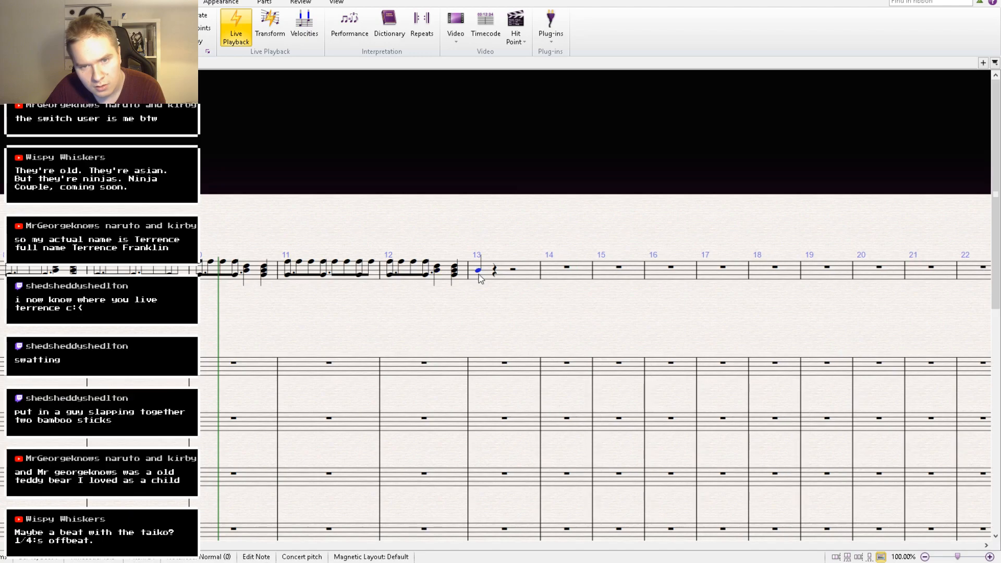
{"action": "key", "text": "ctrl+z"}
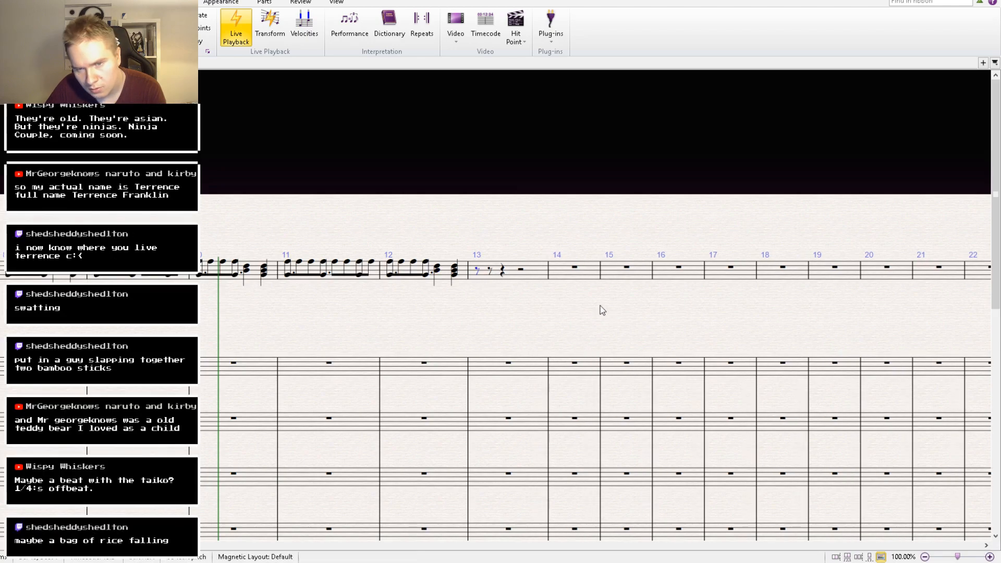
Paste the copied quarter note on the off-beats of Taiko Drums bars 13 and 14, tying one across the barline.
{"action": "left_click", "coordinate": [489, 271]}
{"action": "key", "text": "ctrl+v"}
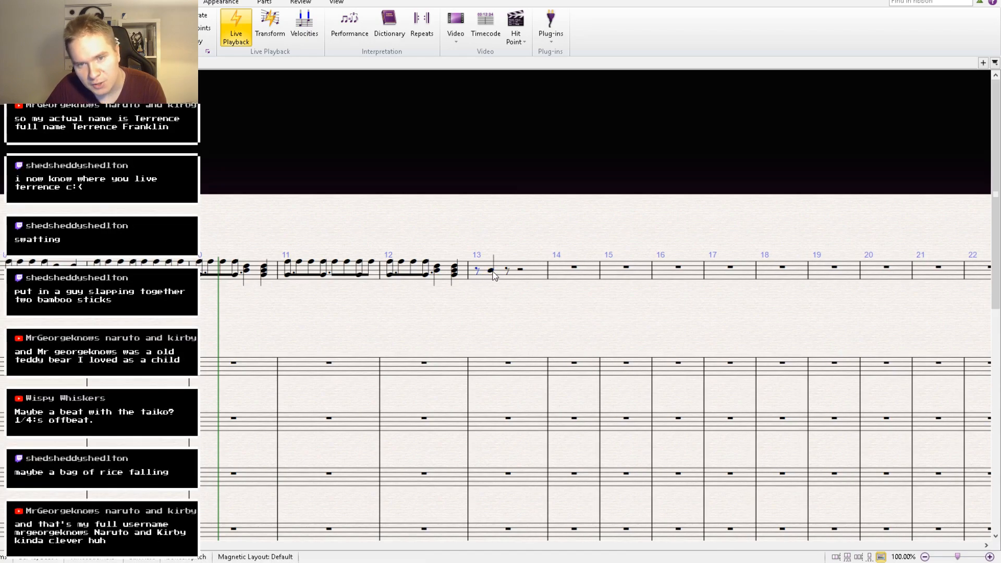
{"action": "left_click", "coordinate": [506, 271]}
{"action": "key", "text": "ctrl+v"}
{"action": "left_click", "coordinate": [538, 271]}
{"action": "key", "text": "ctrl+v"}
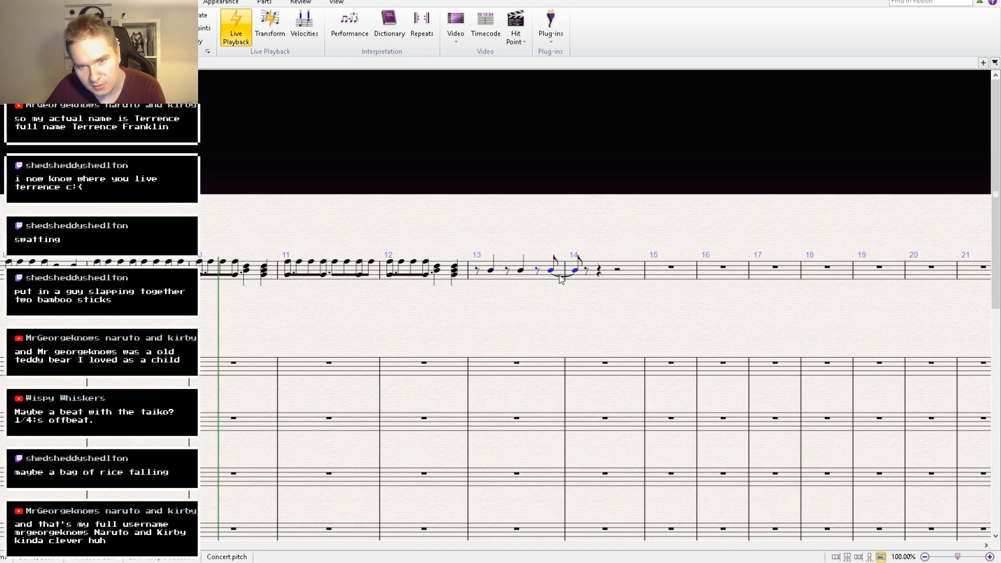
{"action": "left_click", "coordinate": [599, 271]}
{"action": "key", "text": "ctrl+v"}
{"action": "left_click", "coordinate": [617, 271]}
{"action": "key", "text": "ctrl+v"}
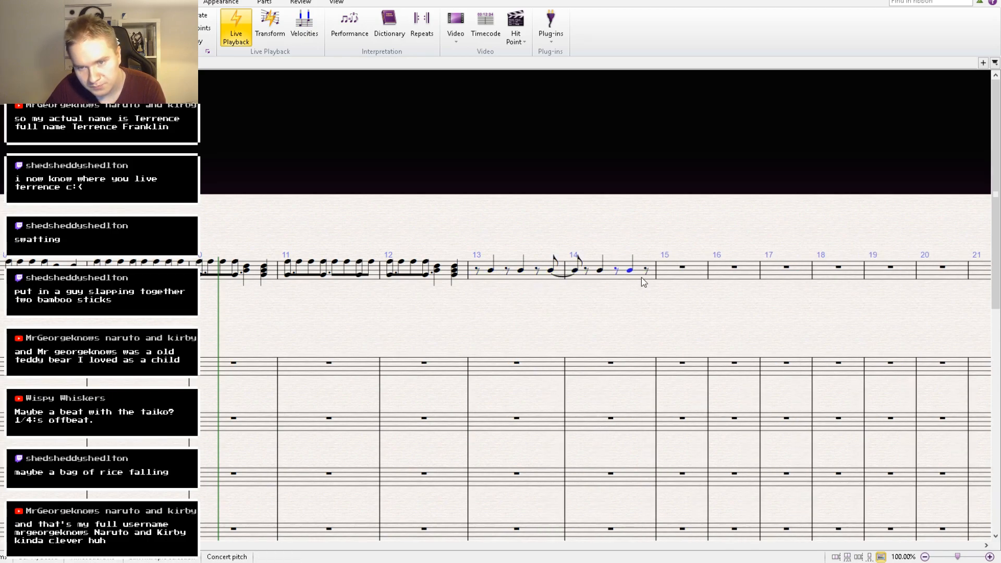
Copy the off-beat pattern in Taiko Drums bars 13 and 14 into bars 15 and 16.
{"action": "left_click", "coordinate": [601, 285]}
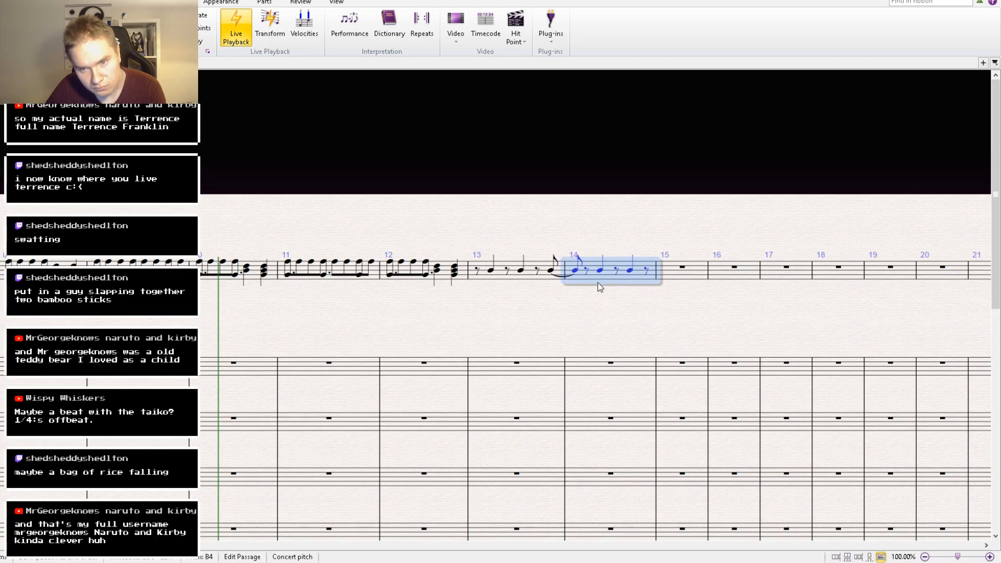
{"action": "left_click", "coordinate": [499, 285], "text": "shift"}
{"action": "key", "text": "ctrl+c"}
{"action": "left_click", "coordinate": [672, 279]}
{"action": "key", "text": "ctrl+v"}
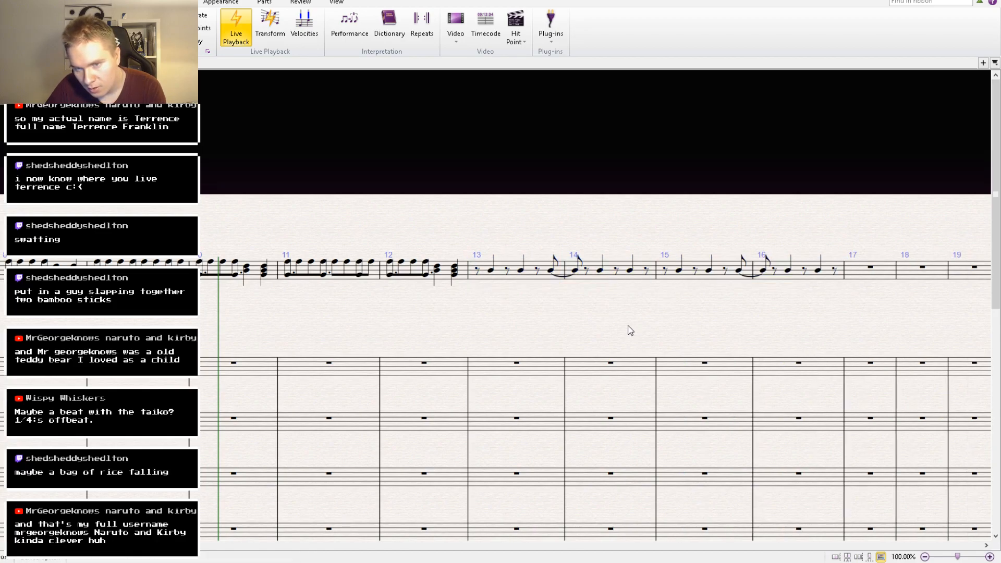
Play back the off-beat Taiko Drums pattern from just before bar 13 into bar 16.
{"action": "left_click_drag", "start_coordinate": [421, 315], "coordinate": [847, 297]}
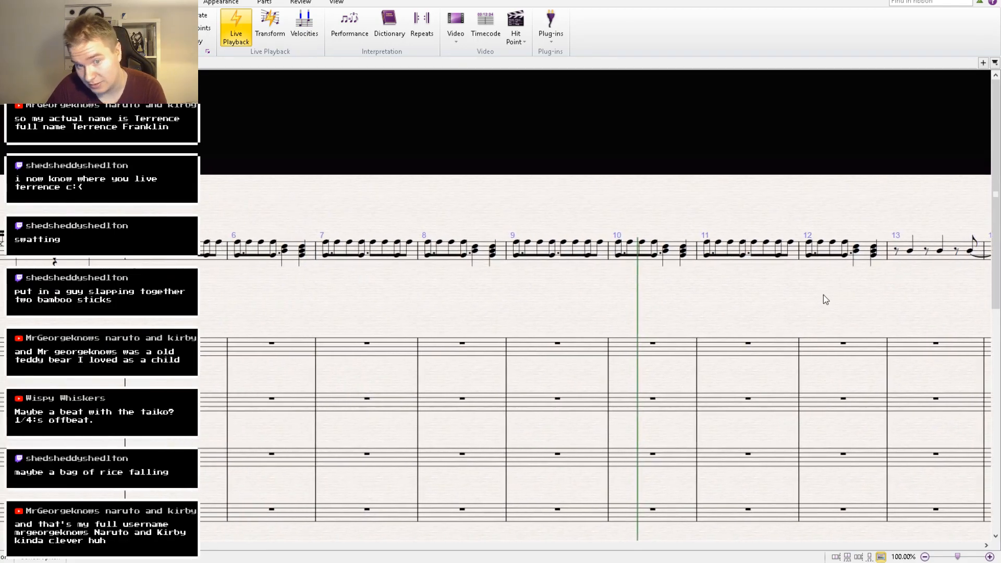
{"action": "left_click_drag", "start_coordinate": [785, 308], "coordinate": [264, 362]}
{"action": "left_click", "coordinate": [415, 312]}
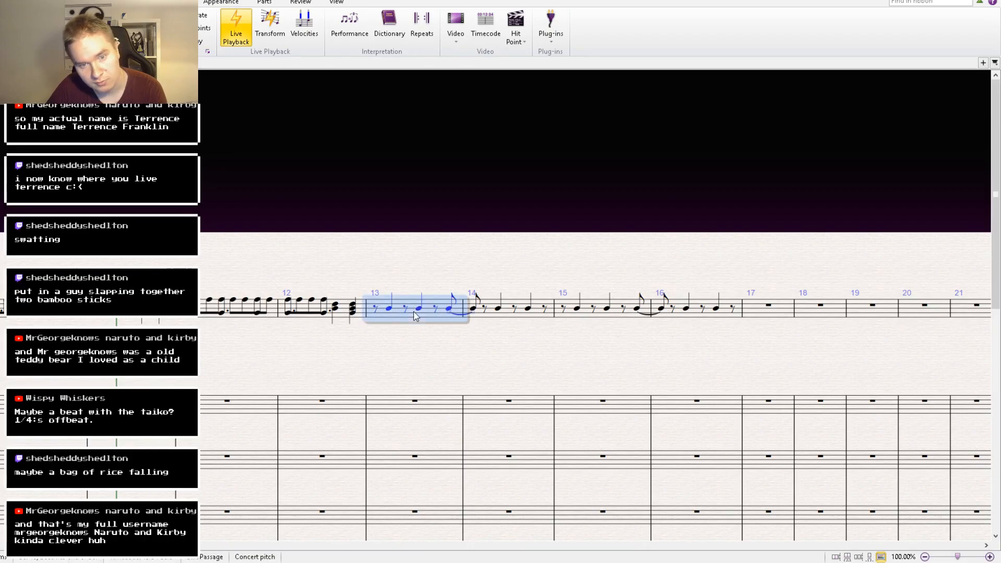
{"action": "left_click", "coordinate": [450, 308]}
{"action": "left_click", "coordinate": [463, 308]}
{"action": "left_click", "coordinate": [417, 327]}
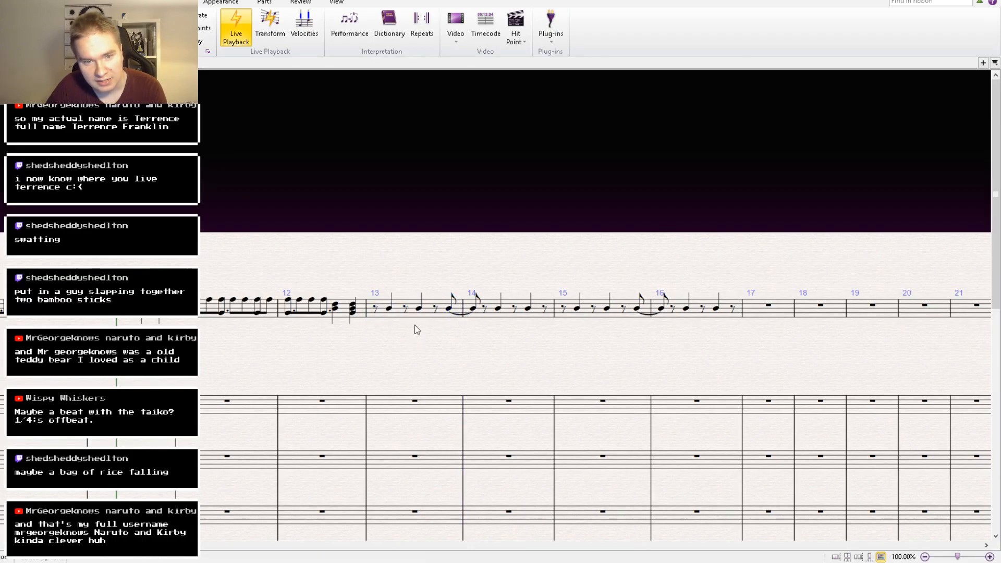
{"action": "left_click", "coordinate": [408, 316]}
{"action": "key", "text": "p"}
{"action": "key", "text": "space"}
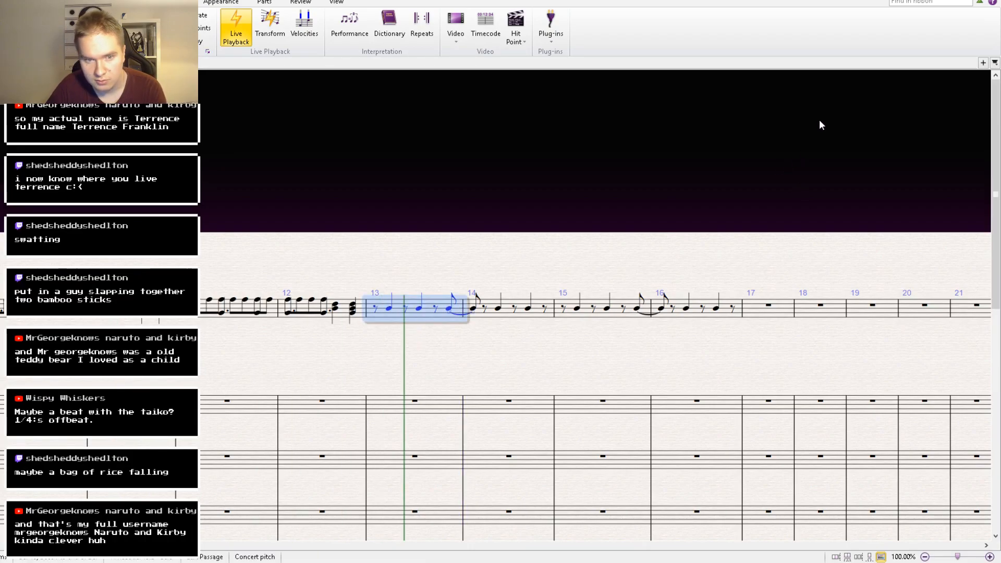
{"action": "key", "text": "["}
{"action": "key", "text": "["}
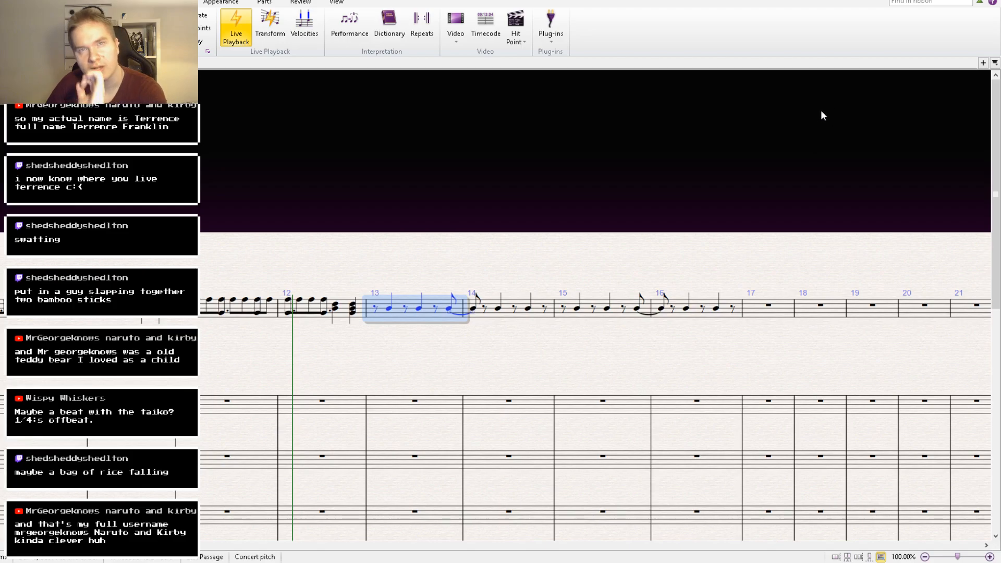
{"action": "key", "text": "ctrl+minus"}
{"action": "key", "text": "space"}
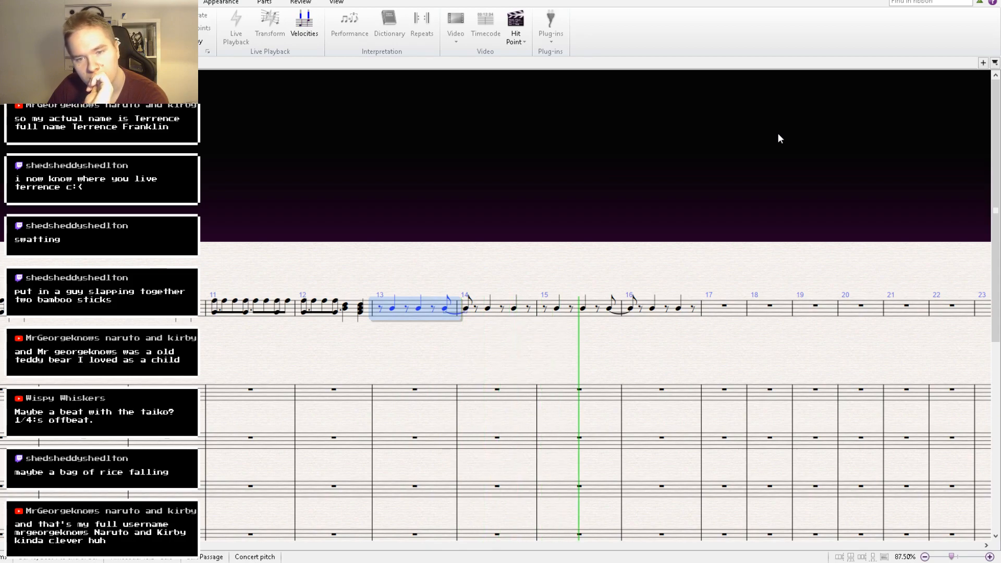
{"action": "key", "text": "space"}
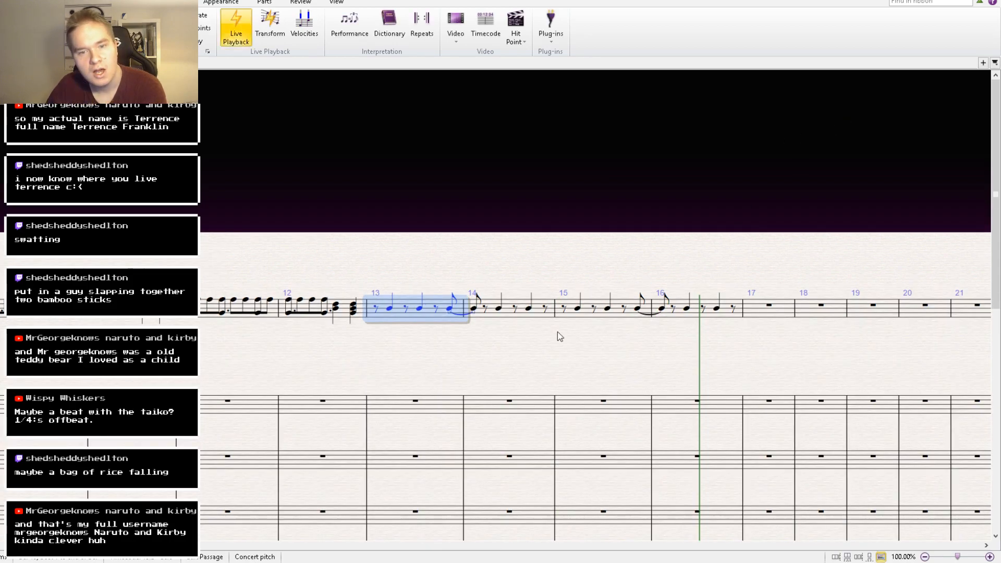
Rework the end of Taiko Drums bar 14 so it closes with three consecutive quarter notes.
{"action": "left_click", "coordinate": [531, 333]}
{"action": "left_click", "coordinate": [531, 314]}
{"action": "left_click", "coordinate": [529, 311]}
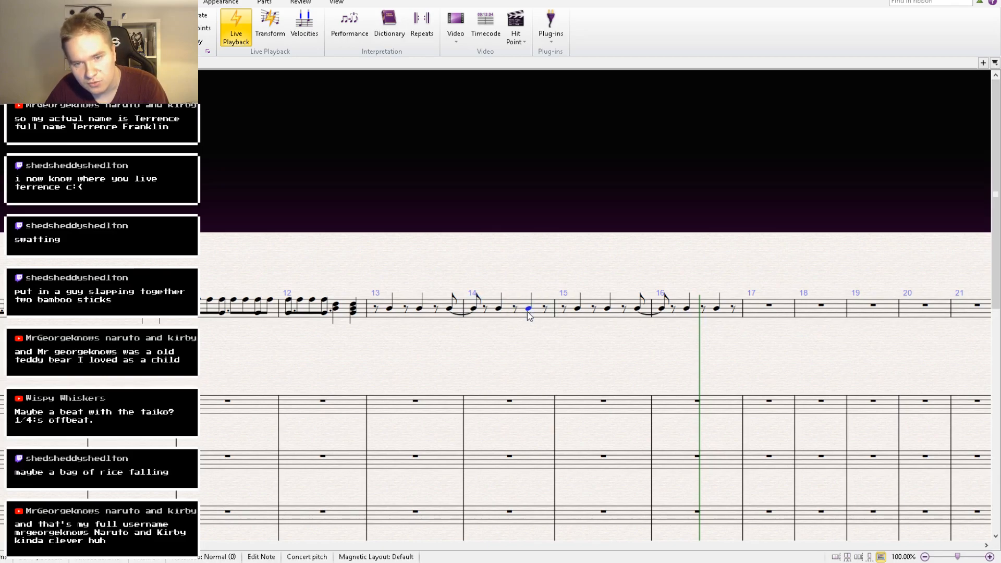
{"action": "left_click", "coordinate": [515, 312]}
{"action": "key", "text": "ctrl+v"}
{"action": "left_click", "coordinate": [533, 312]}
{"action": "key", "text": "ctrl+v"}
{"action": "left_click", "coordinate": [531, 343]}
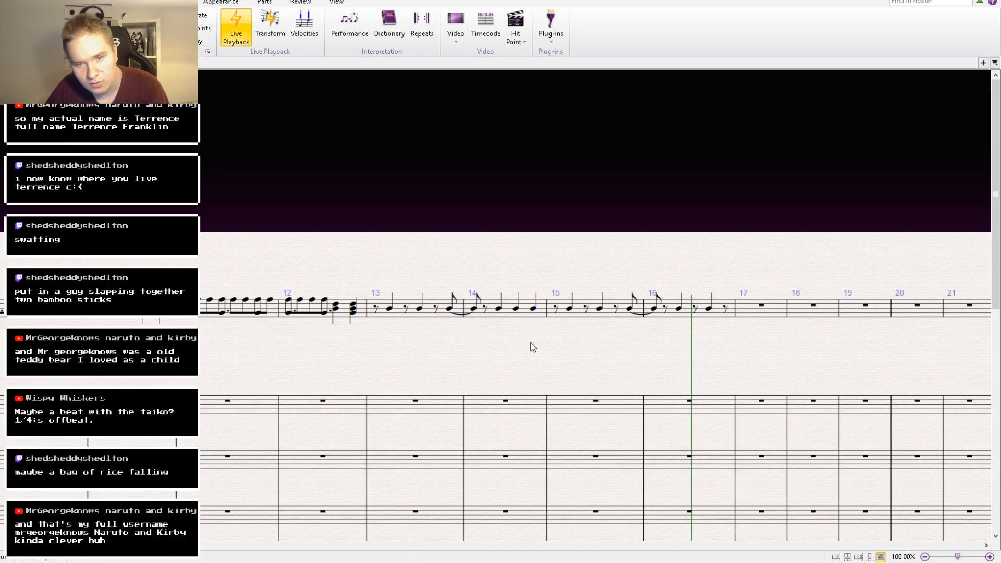
Copy the revised Taiko Drums bars 13 and 14 over bars 15 and 16.
{"action": "left_click", "coordinate": [536, 316]}
{"action": "left_click", "coordinate": [436, 321], "text": "shift"}
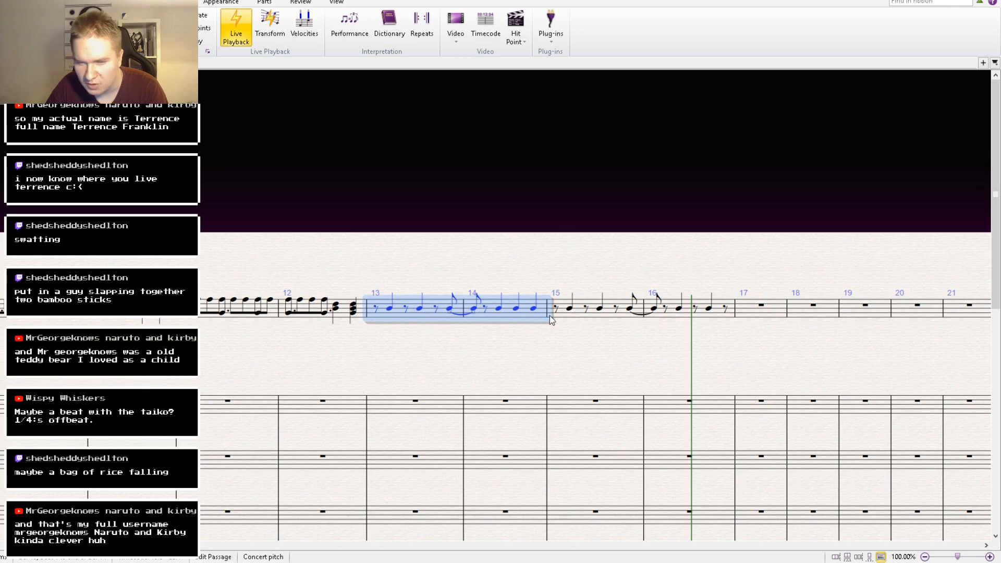
{"action": "key", "text": "ctrl+c"}
{"action": "left_click", "coordinate": [573, 315]}
{"action": "key", "text": "ctrl+v"}
{"action": "left_click", "coordinate": [574, 340]}
Play back the revised Taiko Drums pattern through the end of bar 16.
{"action": "left_click_drag", "start_coordinate": [824, 120], "coordinate": [818, 120]}
{"action": "left_click", "coordinate": [832, 104]}
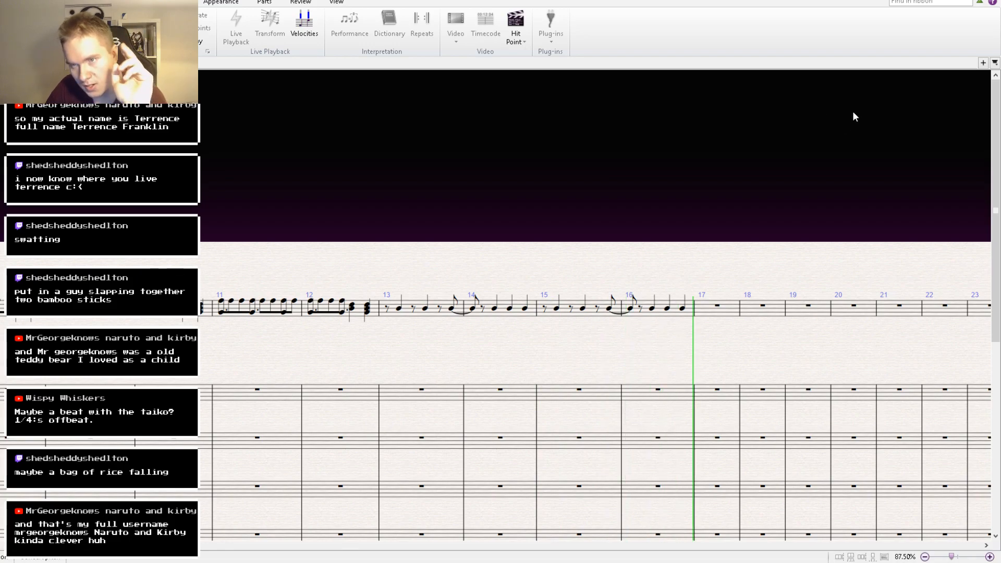
{"action": "key", "text": "space"}
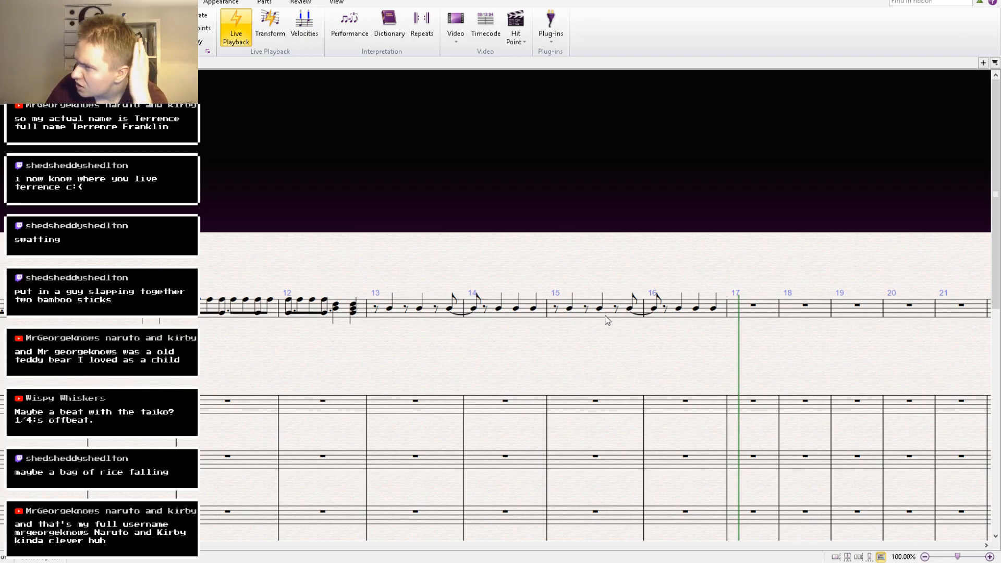
Check the instrument channels in the mixer, then hide the mixer again.
{"action": "left_click", "coordinate": [344, 3]}
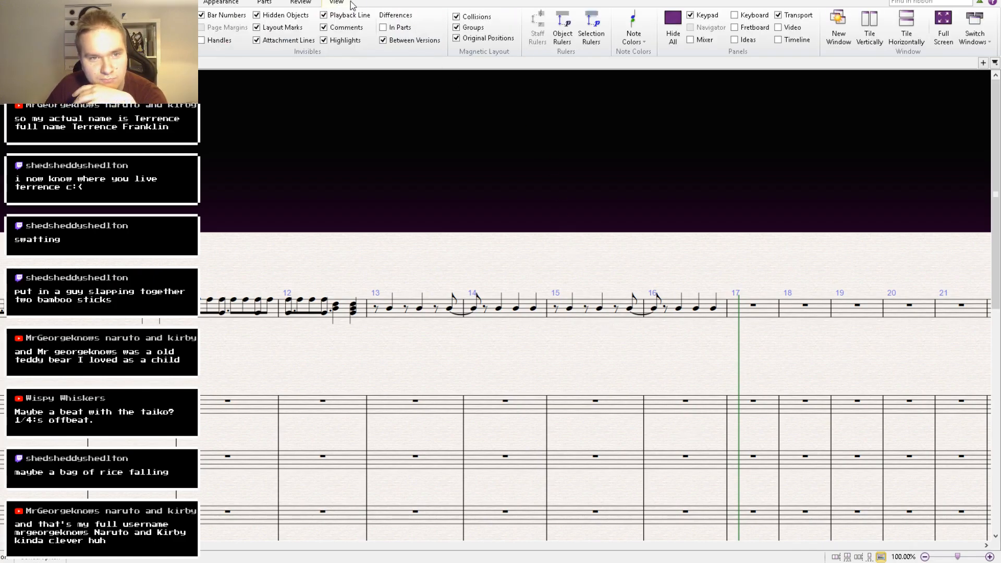
{"action": "left_click", "coordinate": [691, 40]}
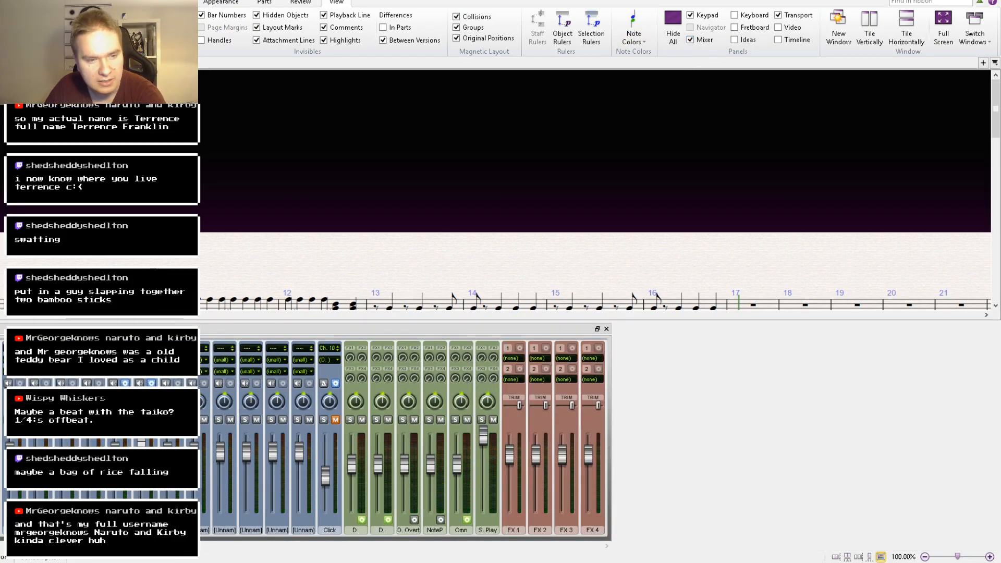
{"action": "left_click", "coordinate": [173, 360]}
{"action": "left_click", "coordinate": [212, 445]}
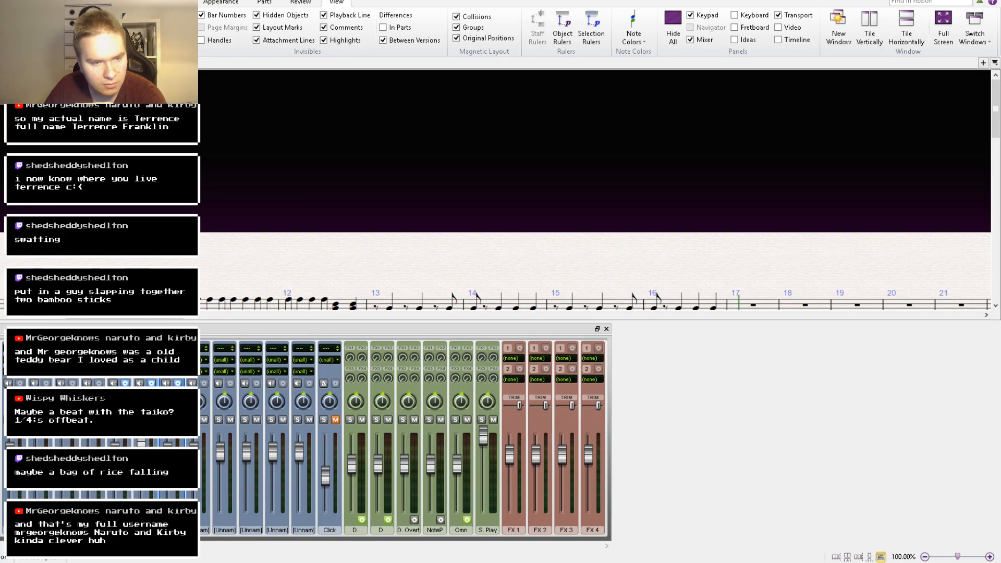
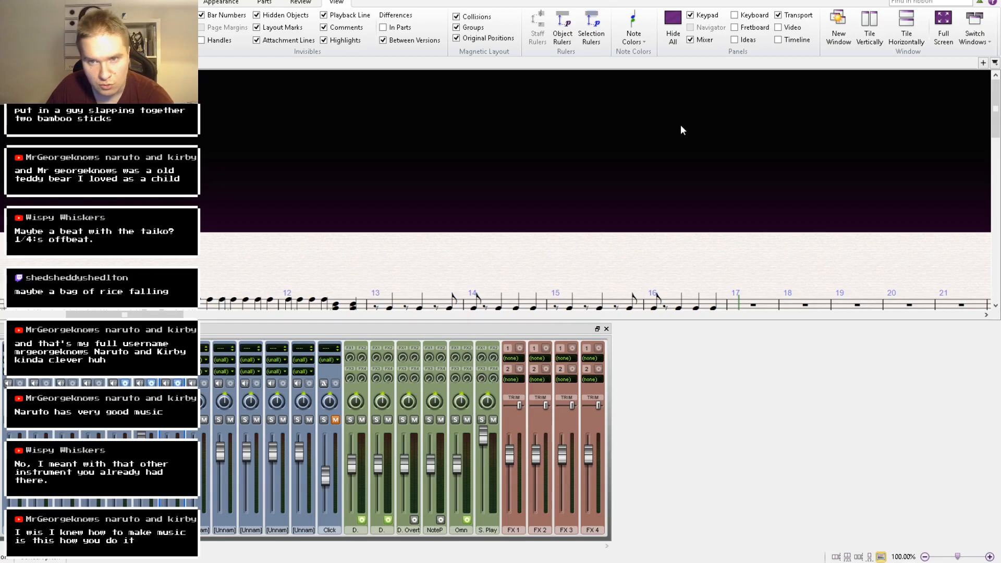
{"action": "left_click_drag", "start_coordinate": [424, 232], "coordinate": [438, 129]}
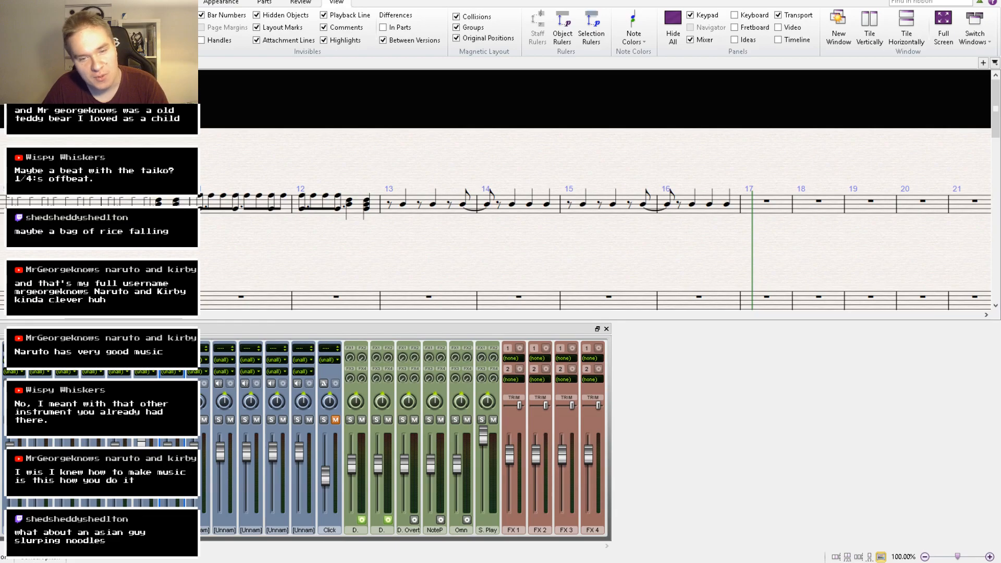
{"action": "left_click", "coordinate": [606, 329]}
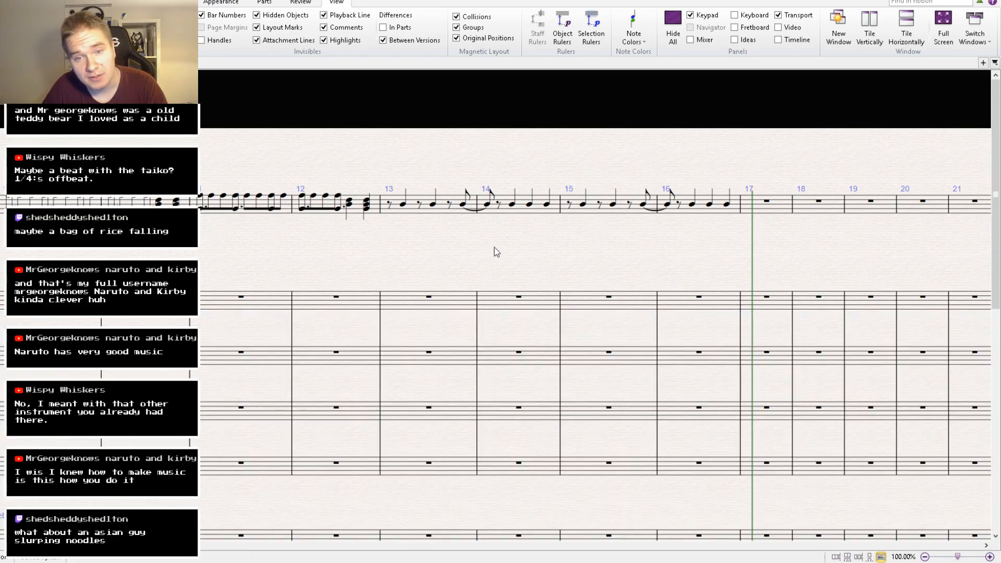
Move the off-beat passage in bars 13–16 from the Taiko Drums to the staff directly below.
{"action": "left_click", "coordinate": [404, 219]}
{"action": "left_click", "coordinate": [680, 219], "text": "shift"}
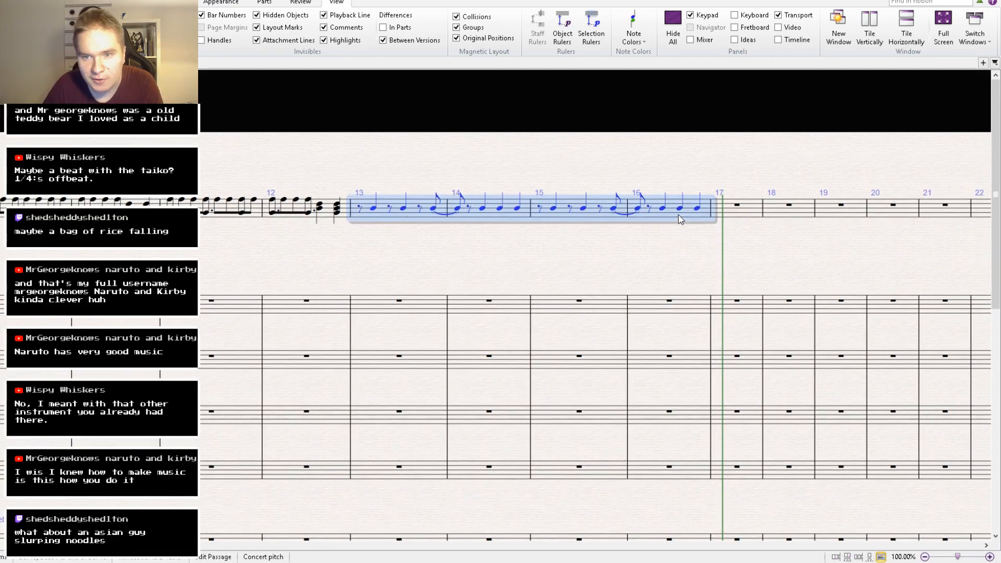
{"action": "key", "text": "Delete"}
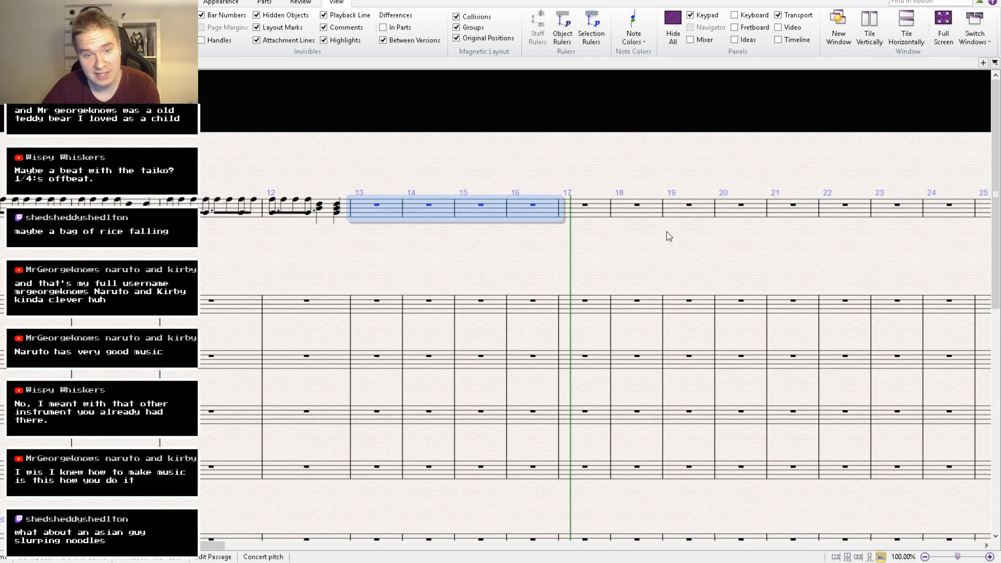
{"action": "left_click", "coordinate": [392, 309]}
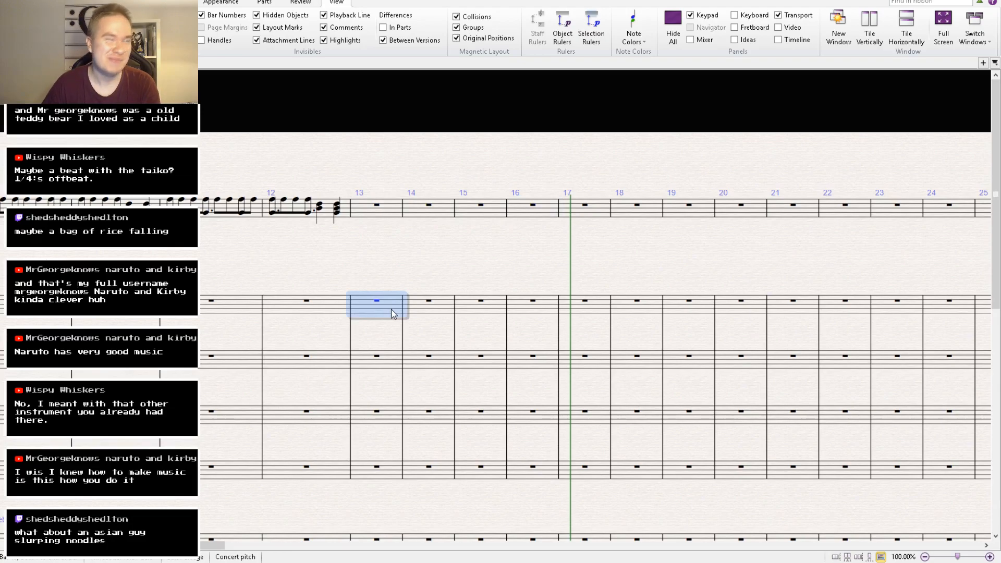
{"action": "key", "text": "ctrl+v"}
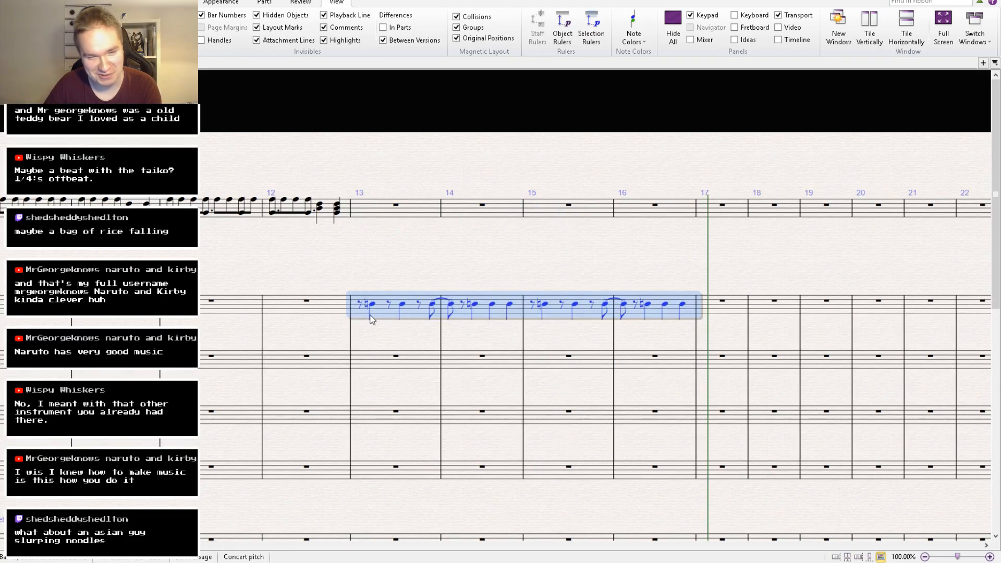
Add staccato to all notes of the off-beat passage in bars 13–16 on the staff below the Taiko Drums.
{"action": "left_click", "coordinate": [371, 319]}
{"action": "left_click", "coordinate": [402, 304]}
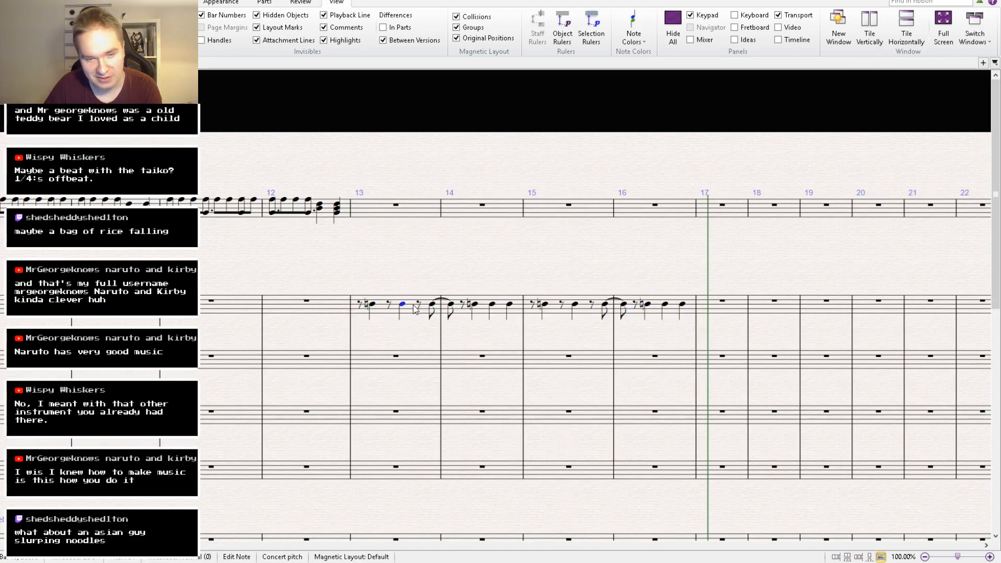
{"action": "key", "text": "shift+Right"}
{"action": "key", "text": "shift+Right"}
{"action": "key", "text": "shift+Right"}
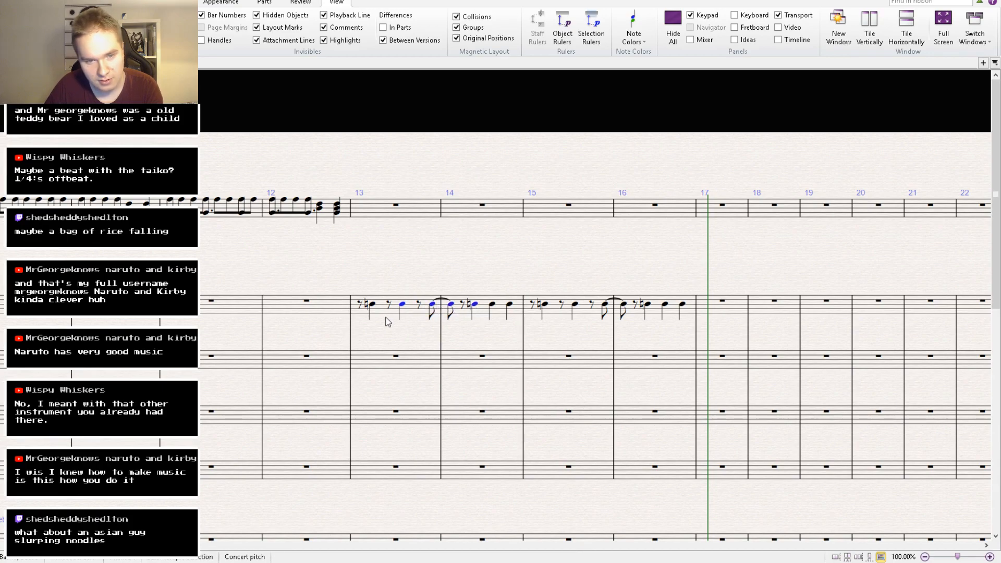
{"action": "left_click", "coordinate": [387, 320]}
{"action": "left_click", "coordinate": [656, 314], "text": "shift"}
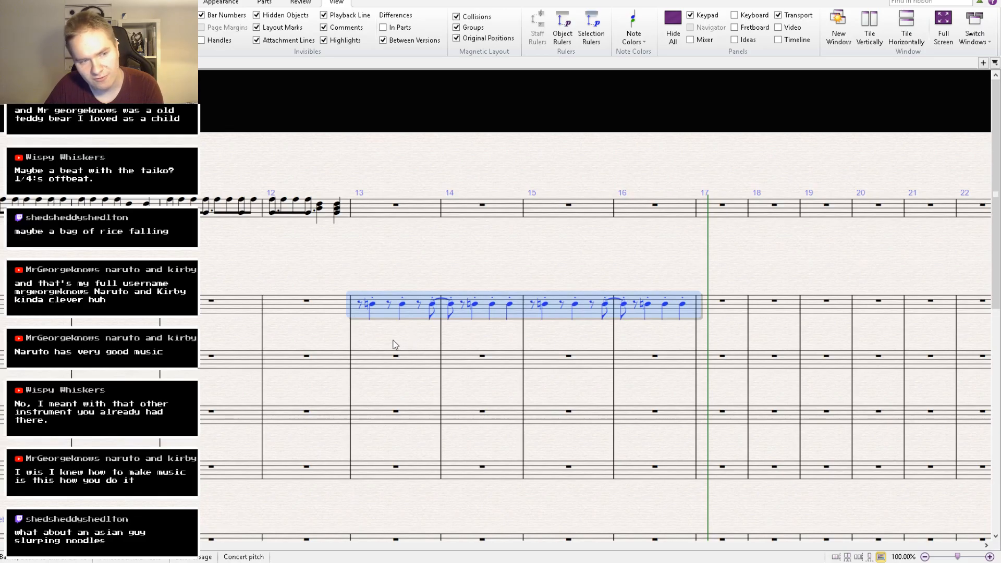
Return to the opening bars, play back the score to review it, and stop the playback.
{"action": "left_click_drag", "start_coordinate": [394, 346], "coordinate": [794, 309]}
{"action": "left_click_drag", "start_coordinate": [474, 250], "coordinate": [1000, 259]}
{"action": "left_click_drag", "start_coordinate": [381, 262], "coordinate": [939, 208]}
{"action": "left_click_drag", "start_coordinate": [798, 214], "coordinate": [537, 197]}
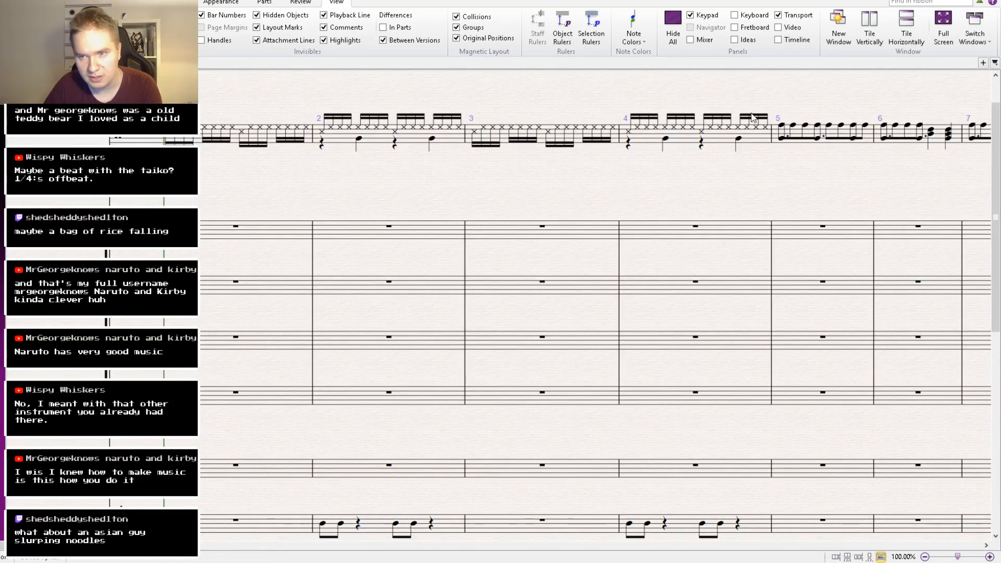
{"action": "key", "text": "space"}
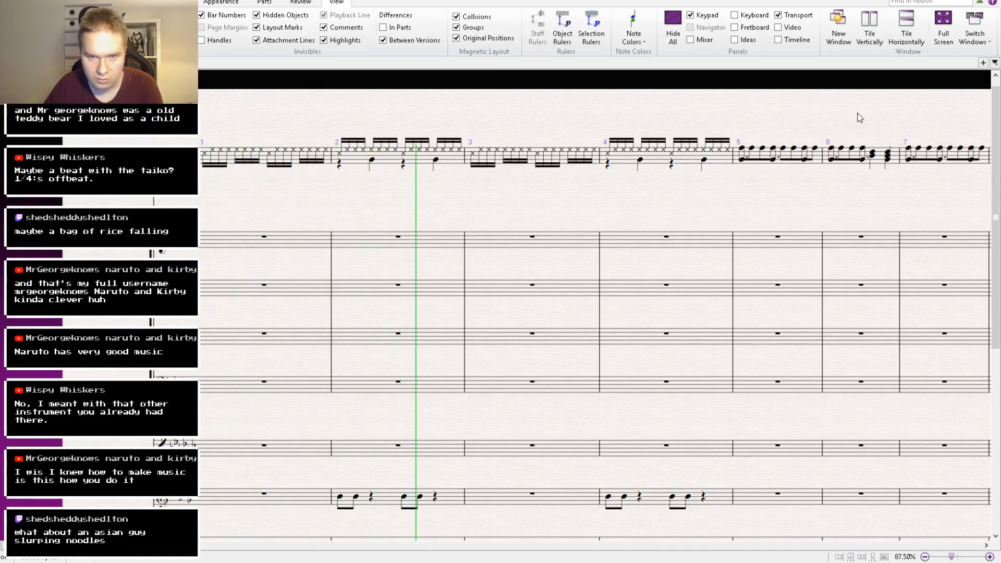
{"action": "key", "text": "space"}
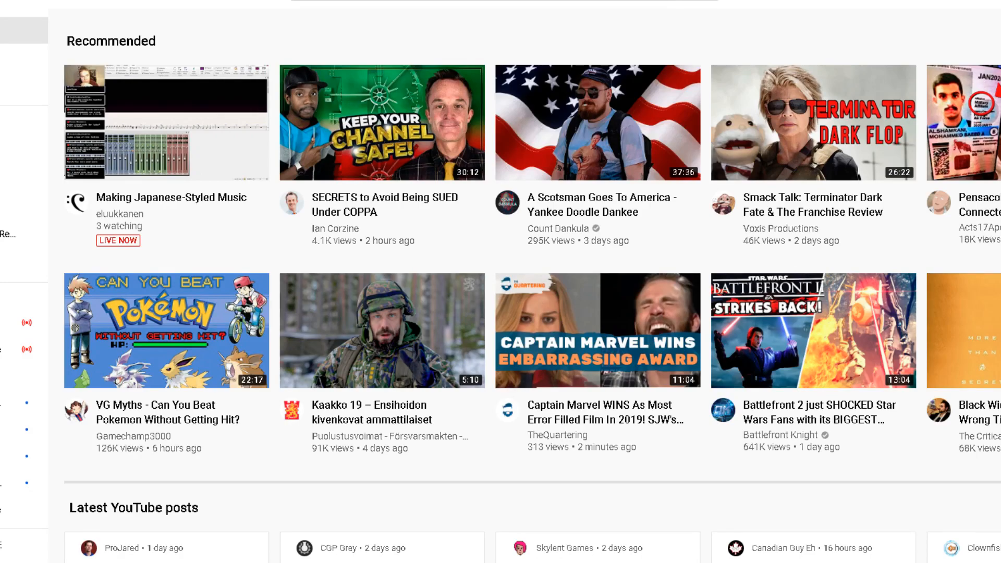
Switch to YouTube and search for "japanese battle music".
{"action": "left_click", "coordinate": [335, 5]}
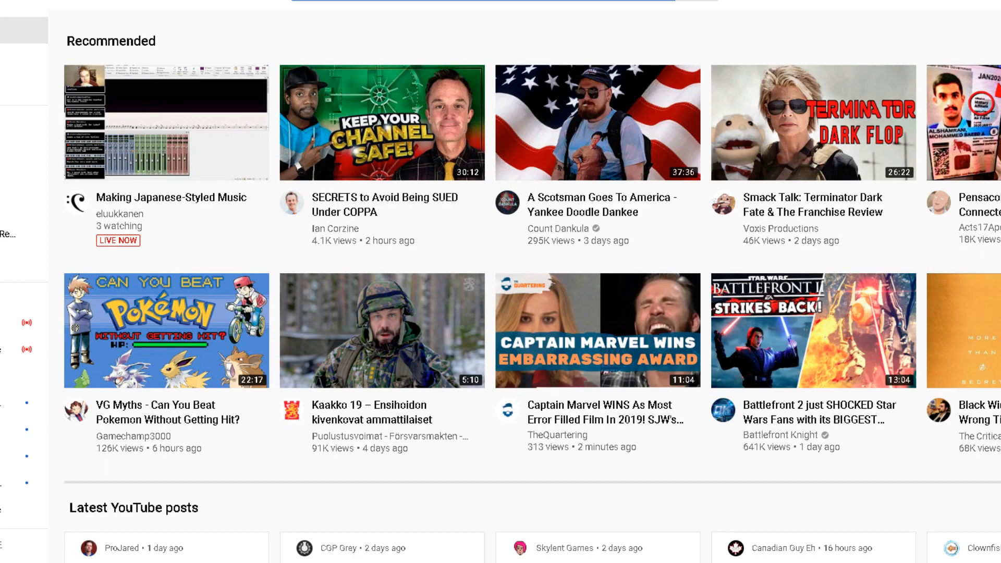
{"action": "type", "text": "ai"}
{"action": "key", "text": "Return"}
{"action": "type", "text": "japanese battle music"}
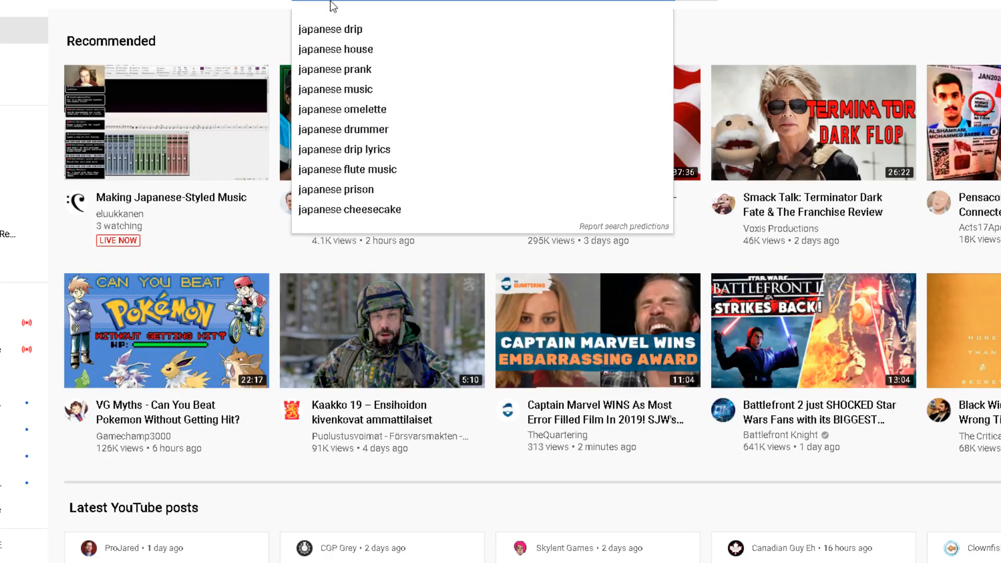
{"action": "key", "text": "Return"}
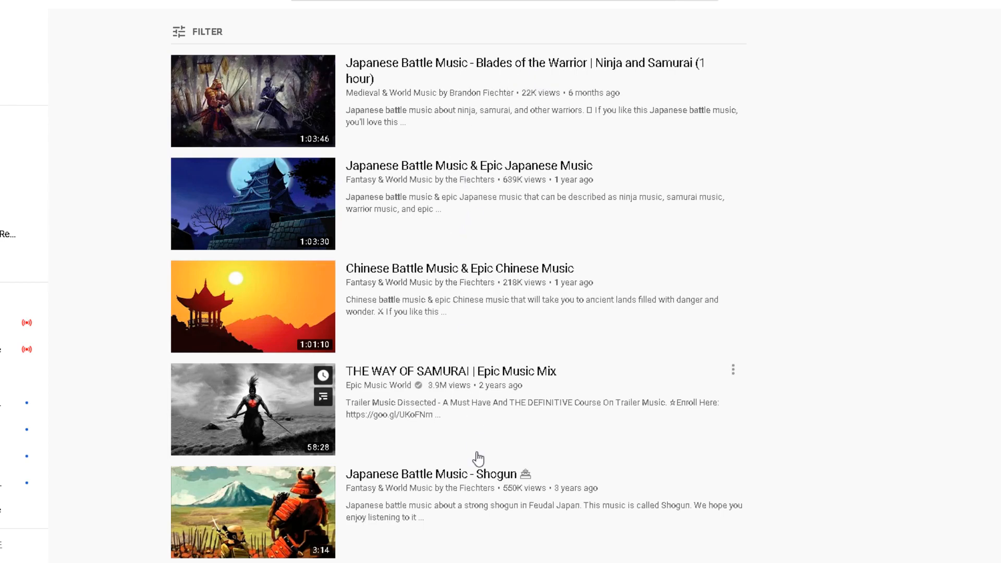
Open the video "Japanese Battle Music - Shogun" and skim its description and comments.
{"action": "left_click", "coordinate": [455, 482]}
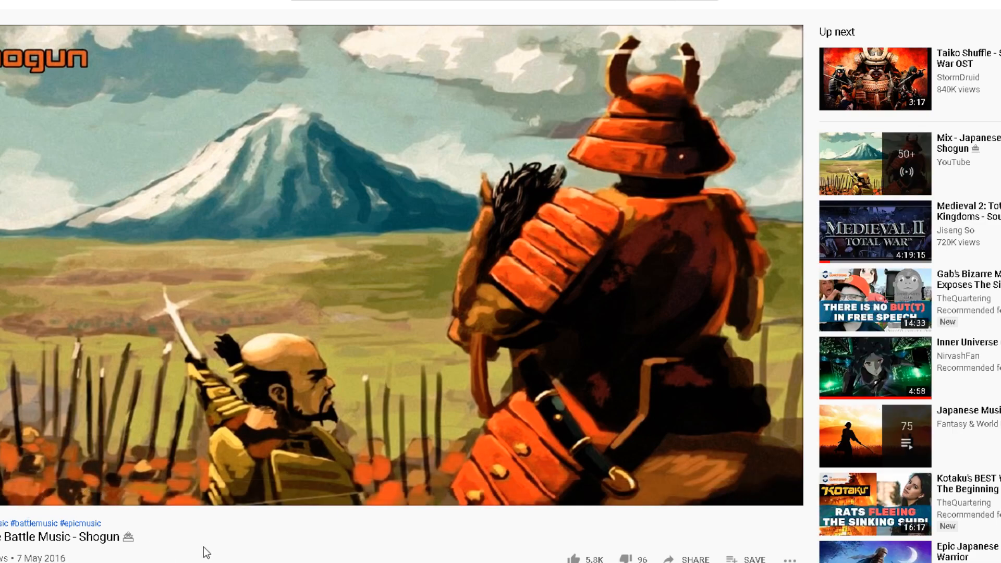
{"action": "scroll", "coordinate": [206, 527], "scroll_direction": "down", "scroll_amount": 8}
{"action": "scroll", "coordinate": [205, 527], "scroll_direction": "down", "scroll_amount": 2}
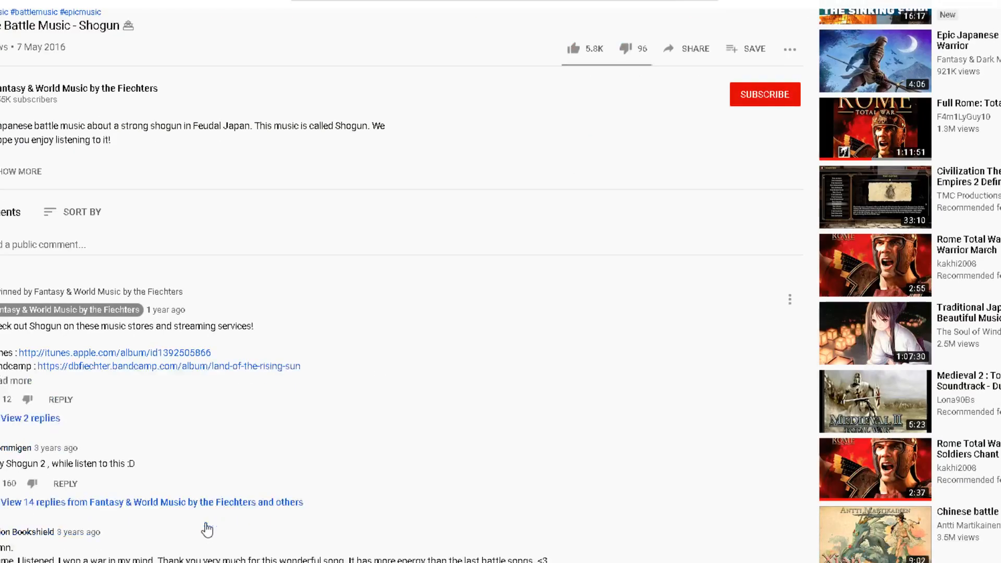
{"action": "scroll", "coordinate": [208, 527], "scroll_direction": "down", "scroll_amount": 3}
{"action": "scroll", "coordinate": [209, 500], "scroll_direction": "up", "scroll_amount": 9}
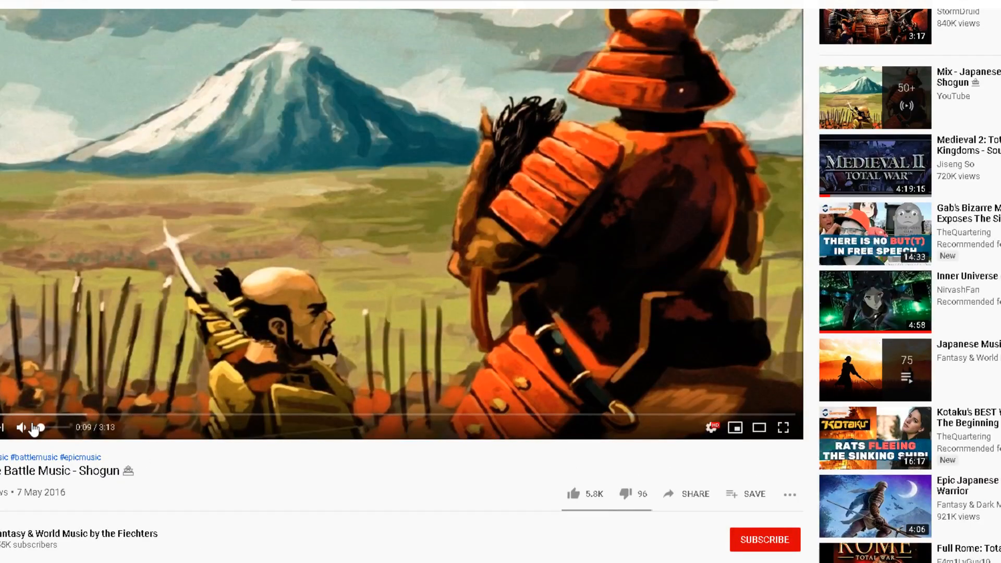
Raise the Shogun video's volume to hear it as a reference, then open "Taiko Shuffle - Shogun II: Total War OST".
{"action": "left_click_drag", "start_coordinate": [35, 429], "coordinate": [51, 432]}
{"action": "scroll", "coordinate": [229, 521], "scroll_direction": "up", "scroll_amount": 2}
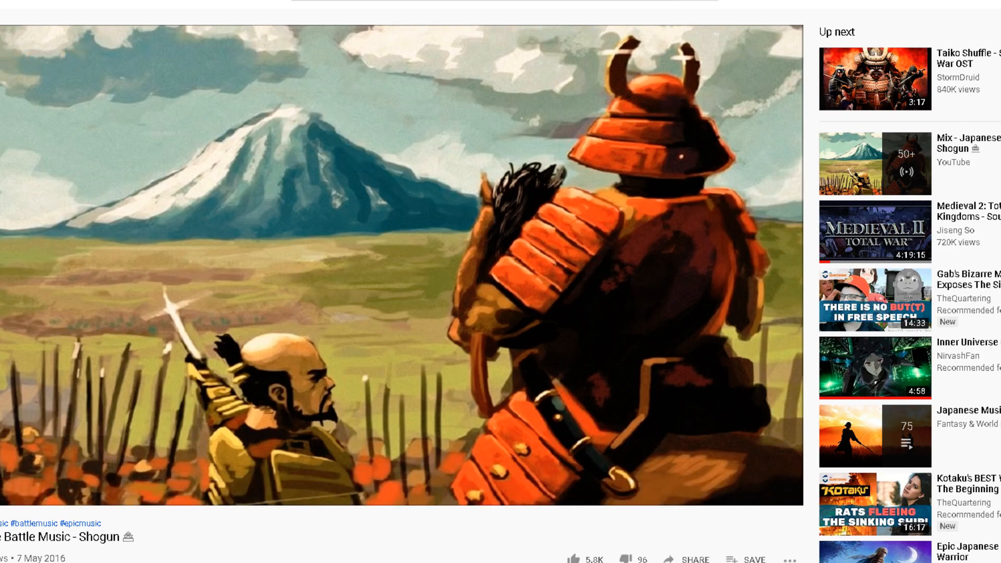
{"action": "left_click", "coordinate": [231, 224]}
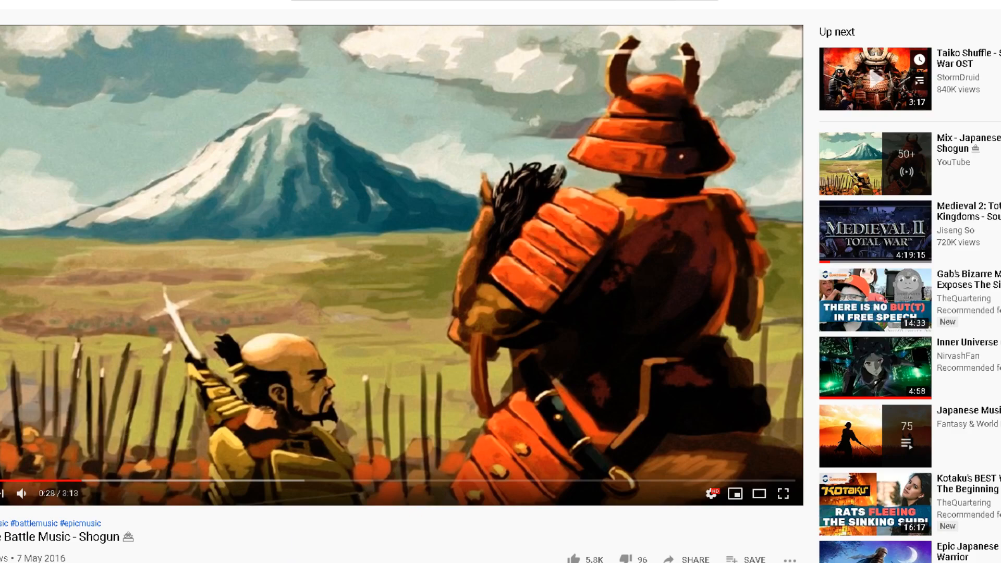
{"action": "left_click", "coordinate": [877, 79]}
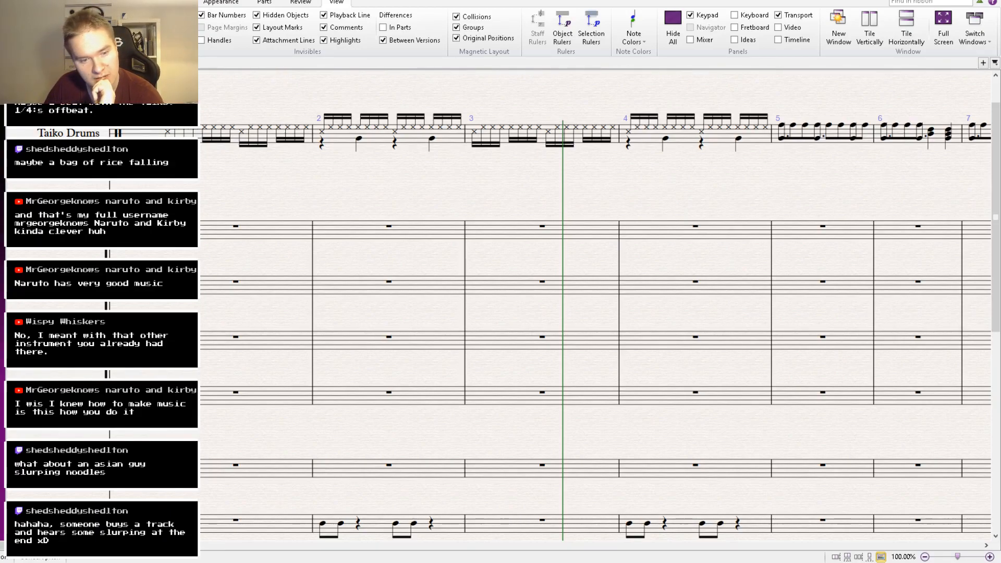
Back in Sibelius, move the staccato off-beat passage in bars 13–16 to the single staff just below the four-staff group.
{"action": "left_click_drag", "start_coordinate": [712, 202], "coordinate": [24, 244]}
{"action": "left_click_drag", "start_coordinate": [649, 257], "coordinate": [120, 245]}
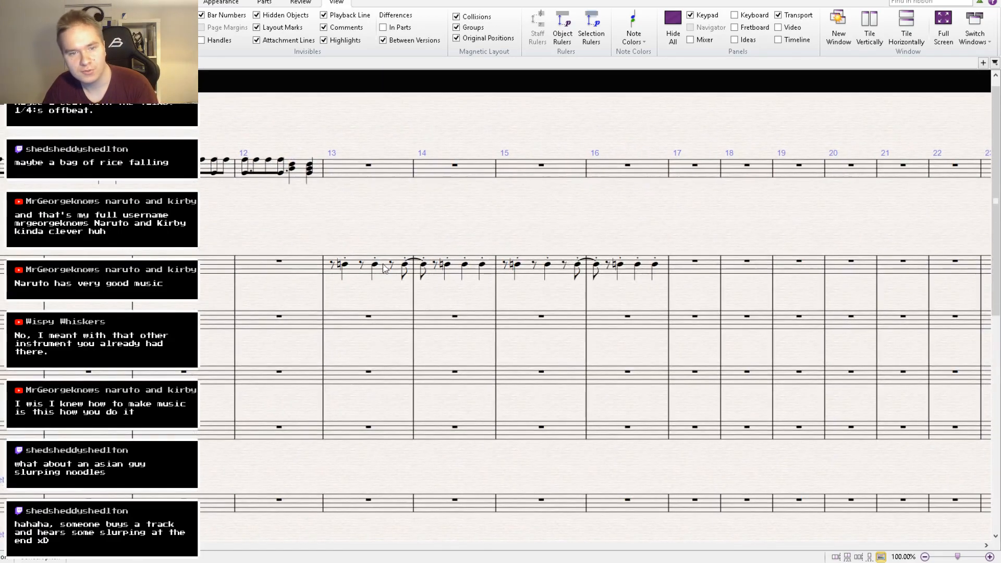
{"action": "left_click", "coordinate": [399, 267]}
{"action": "left_click", "coordinate": [628, 274], "text": "shift"}
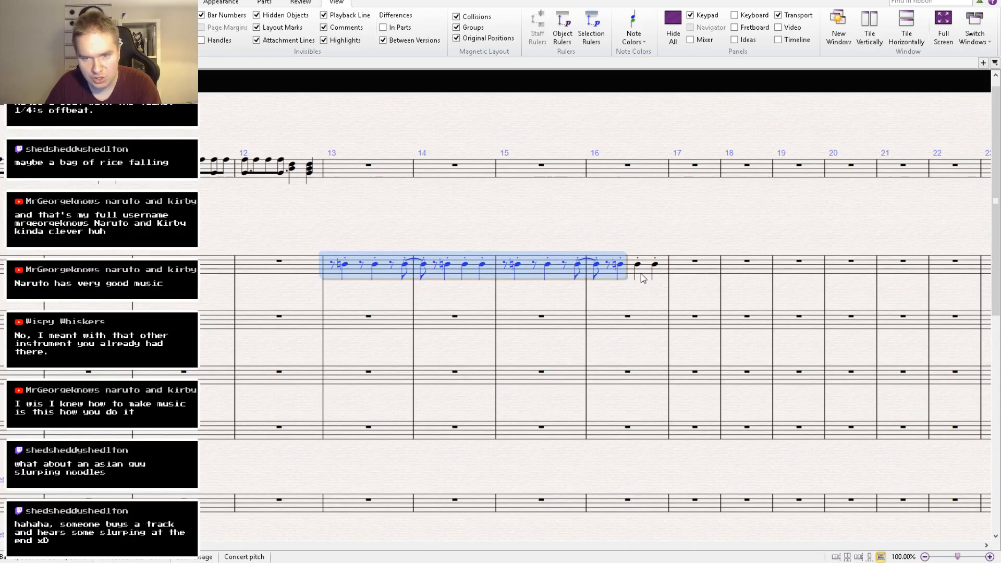
{"action": "key", "text": "Delete"}
{"action": "scroll", "coordinate": [576, 302], "scroll_direction": "down", "scroll_amount": 4}
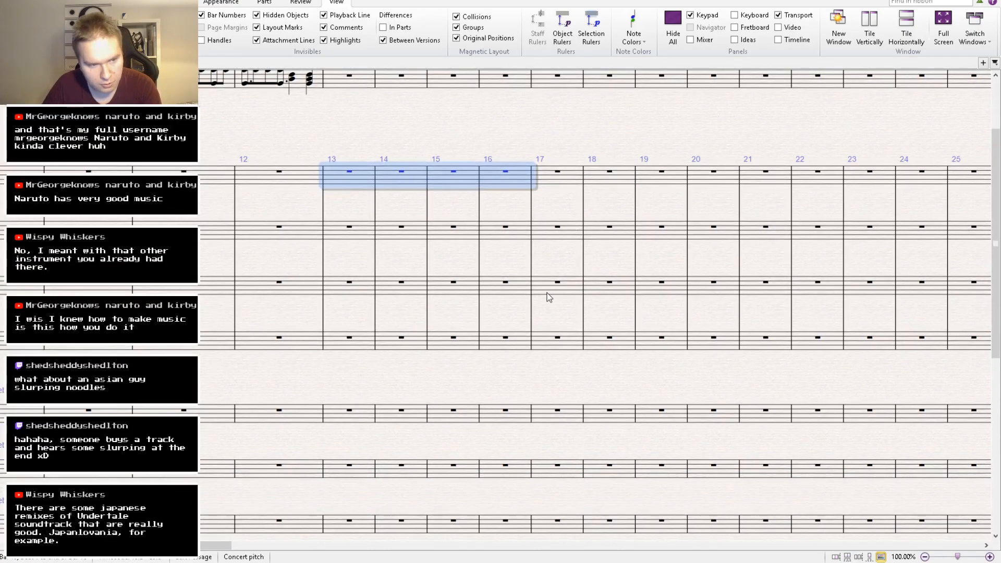
{"action": "left_click", "coordinate": [342, 364]}
{"action": "key", "text": "ctrl+v"}
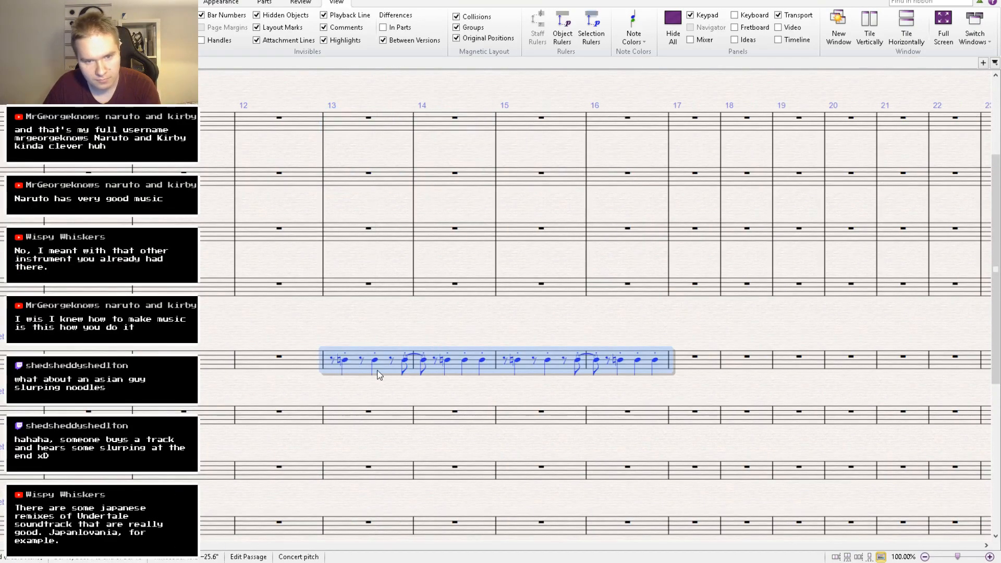
{"action": "left_click", "coordinate": [346, 360]}
{"action": "key", "text": "Right"}
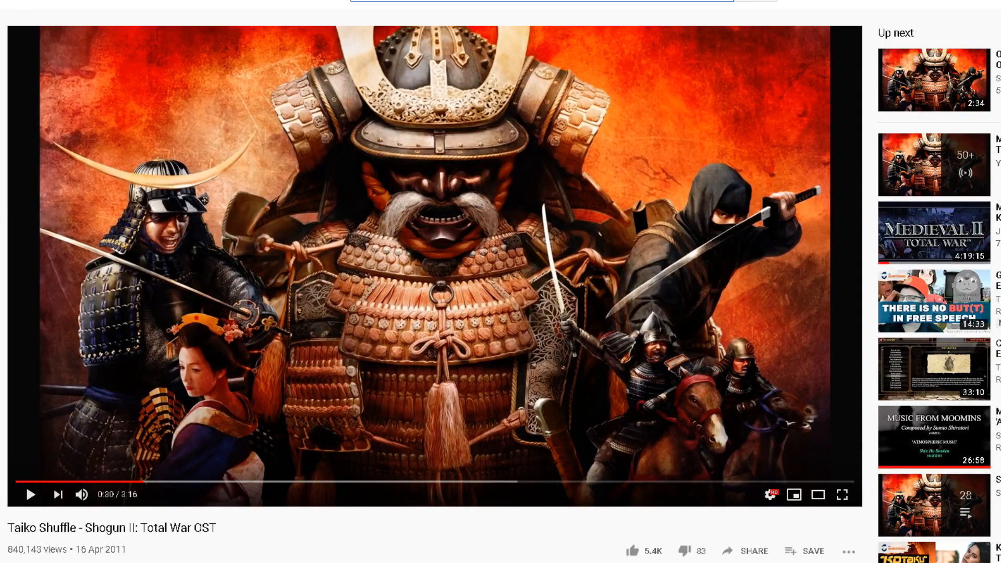
Search YouTube for Japanlovania and start the JAPANLOVANIA video by Hyuman at a lower volume.
{"action": "key", "text": "Return"}
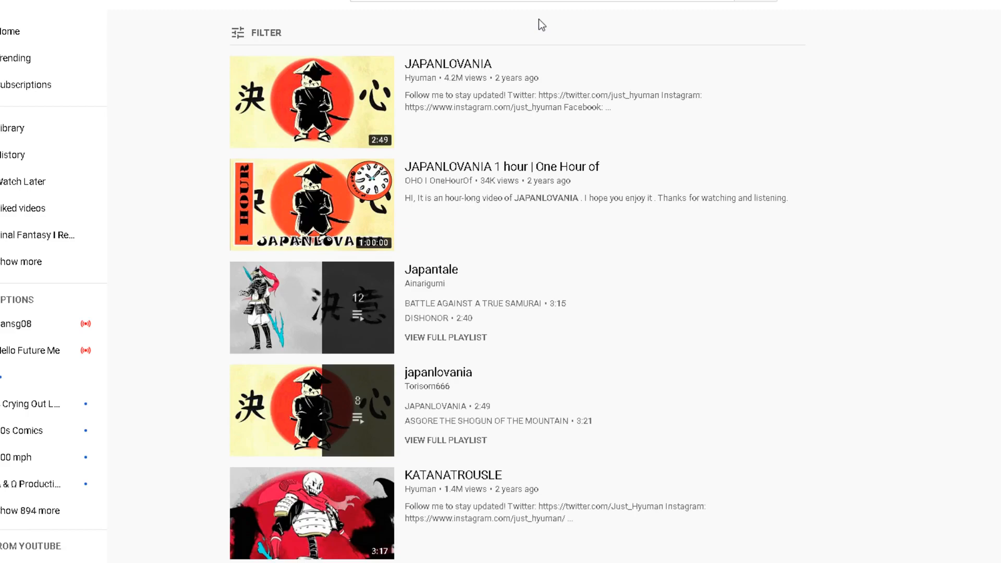
{"action": "left_click", "coordinate": [468, 68]}
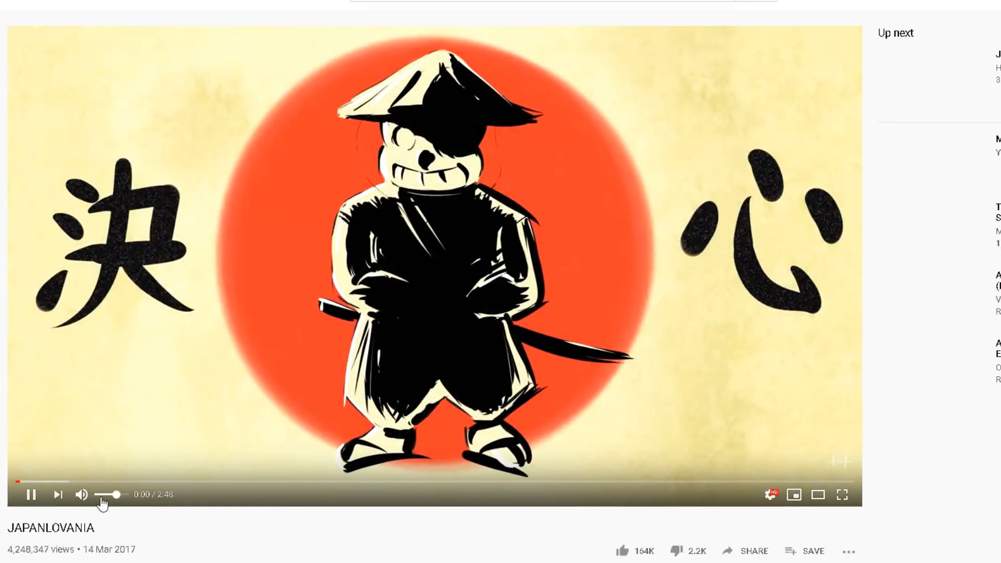
{"action": "left_click", "coordinate": [109, 495]}
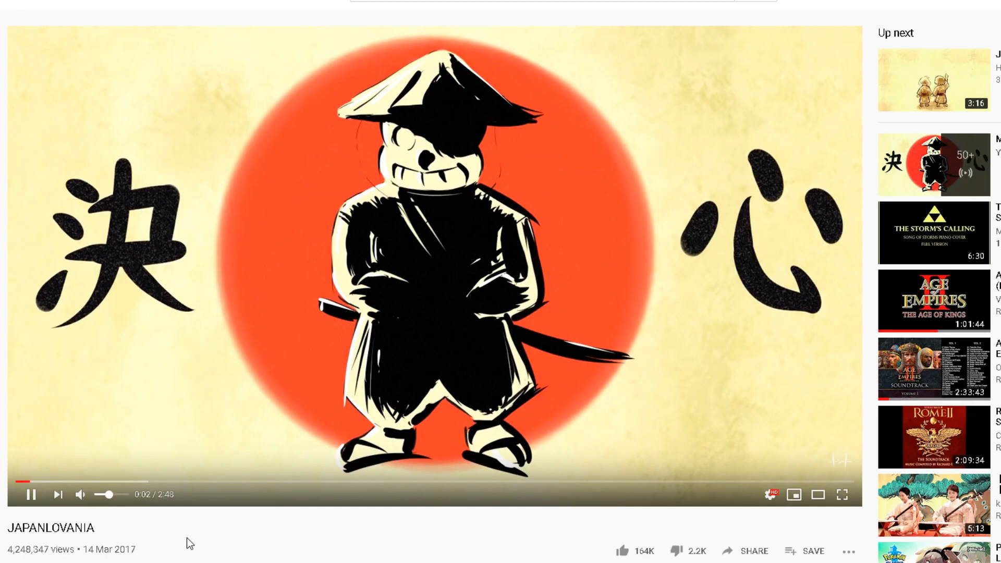
Expand the JAPANLOVANIA video's description to read it, then collapse it and return to the player.
{"action": "scroll", "coordinate": [189, 537], "scroll_direction": "down", "scroll_amount": 7}
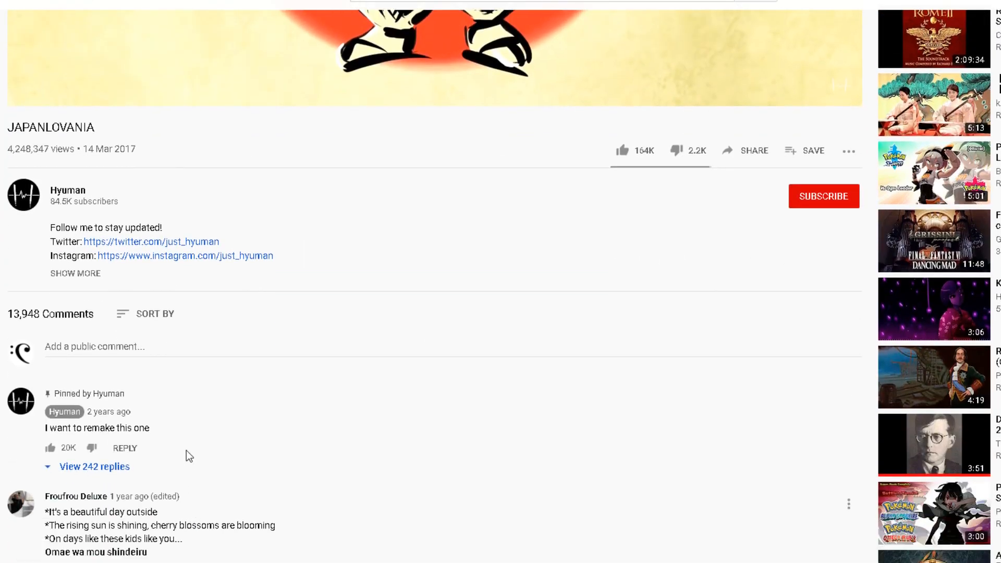
{"action": "left_click", "coordinate": [76, 274]}
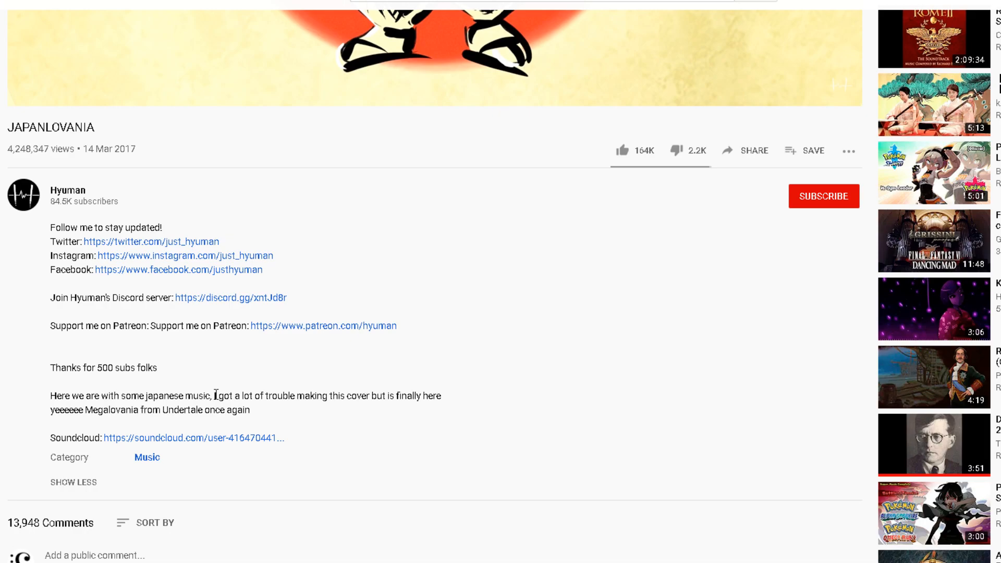
{"action": "left_click", "coordinate": [80, 483]}
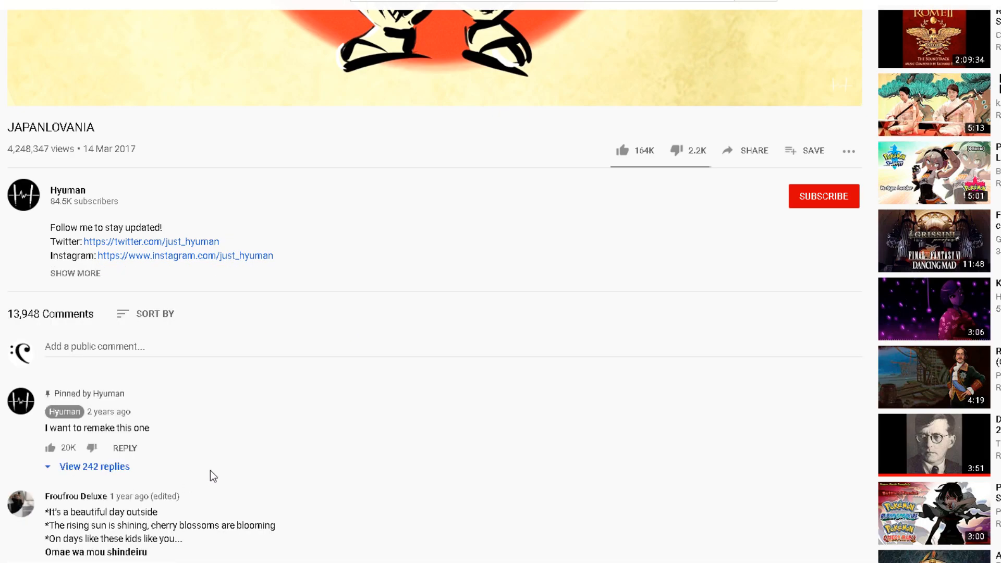
{"action": "scroll", "coordinate": [219, 466], "scroll_direction": "up", "scroll_amount": 4}
{"action": "scroll", "coordinate": [229, 459], "scroll_direction": "up", "scroll_amount": 3}
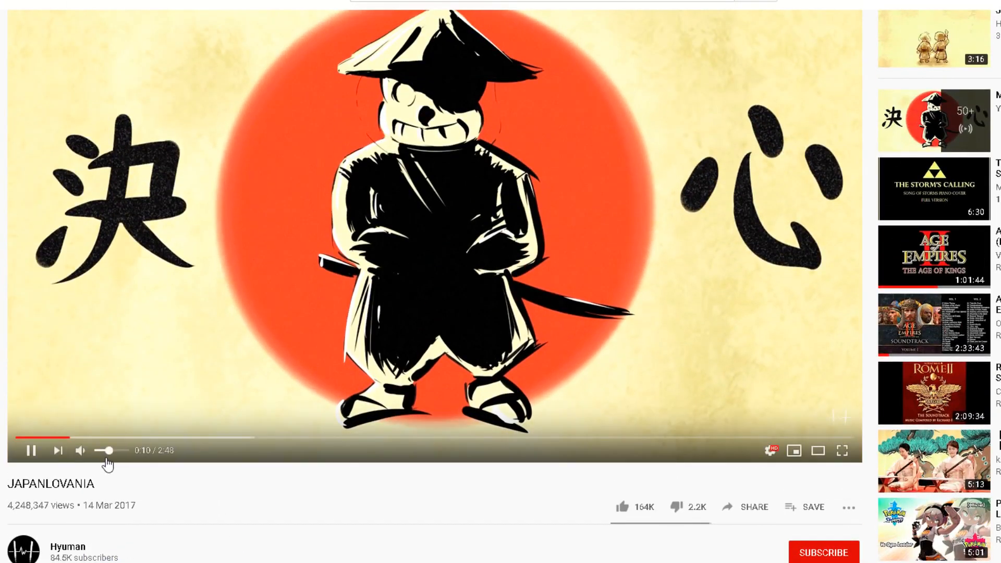
Listen to JAPANLOVANIA while adjusting its volume, then mute and pause the video and return to Sibelius.
{"action": "left_click_drag", "start_coordinate": [112, 459], "coordinate": [111, 459]}
{"action": "scroll", "coordinate": [110, 460], "scroll_direction": "up", "scroll_amount": 1}
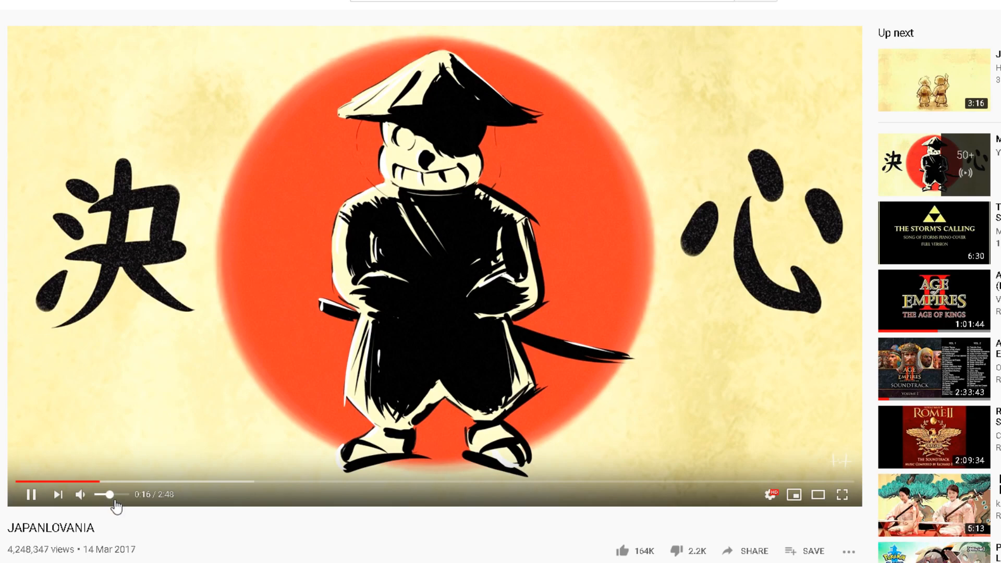
{"action": "left_click_drag", "start_coordinate": [114, 500], "coordinate": [114, 502]}
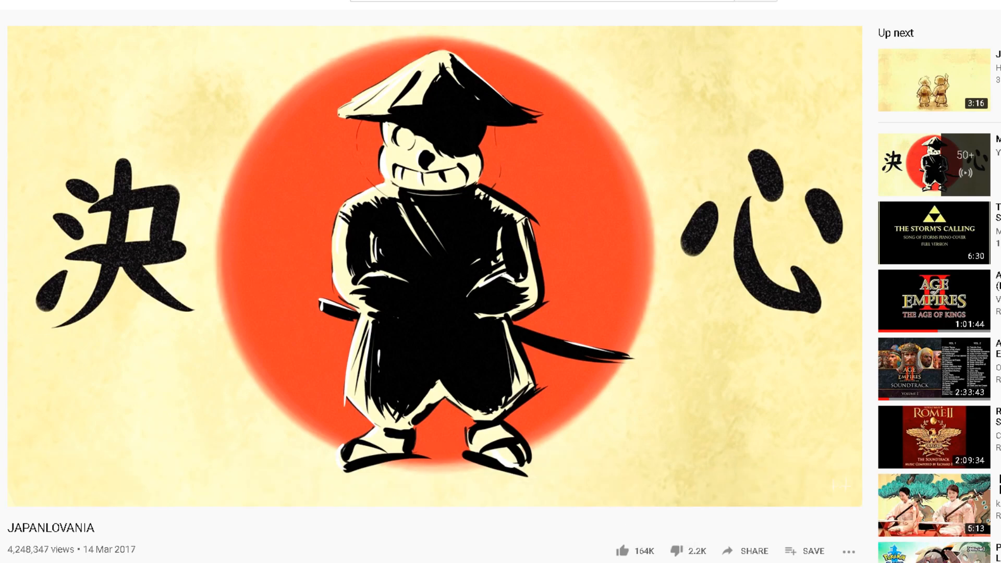
{"action": "left_click_drag", "start_coordinate": [108, 496], "coordinate": [98, 496]}
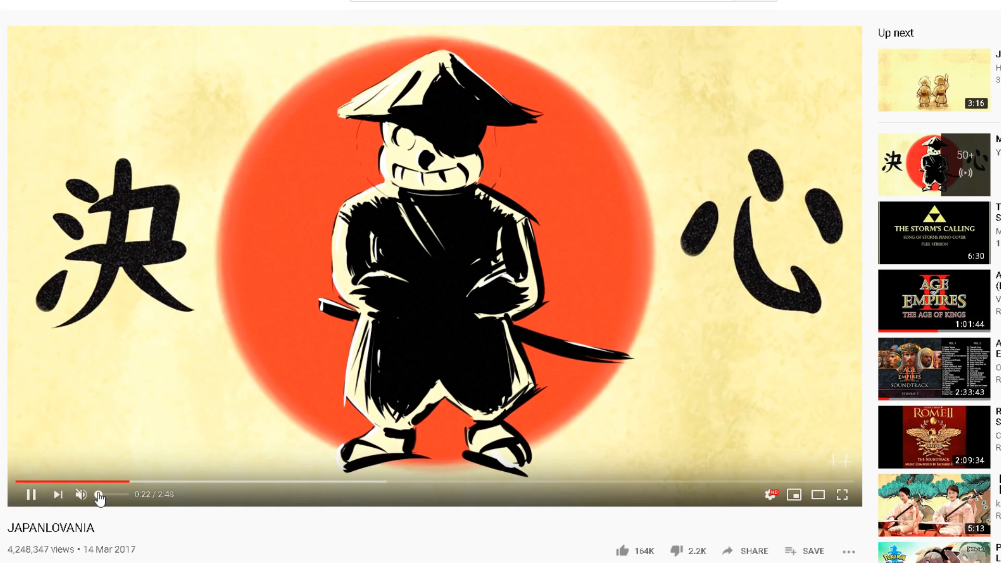
{"action": "left_click", "coordinate": [31, 499]}
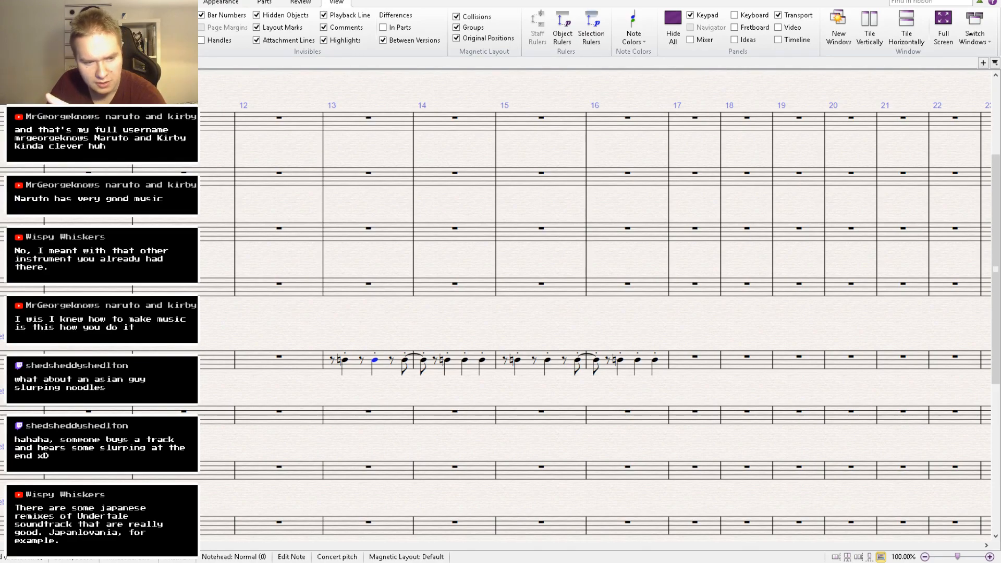
Return to the start of the score, rewind playback, and audition the second eighth note in bar 2.
{"action": "left_click_drag", "start_coordinate": [276, 342], "coordinate": [980, 319]}
{"action": "left_click_drag", "start_coordinate": [165, 352], "coordinate": [574, 346]}
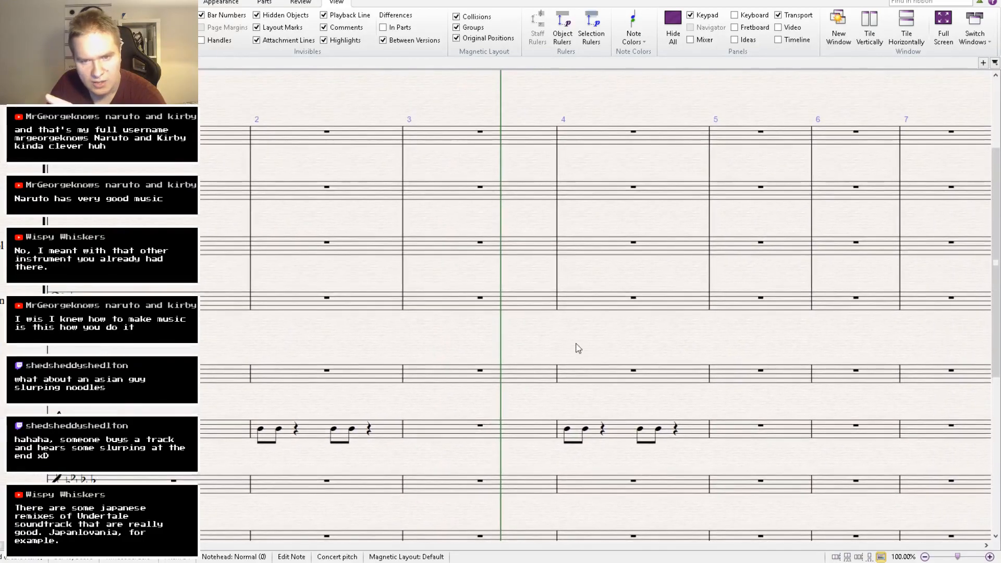
{"action": "key", "text": "ctrl+["}
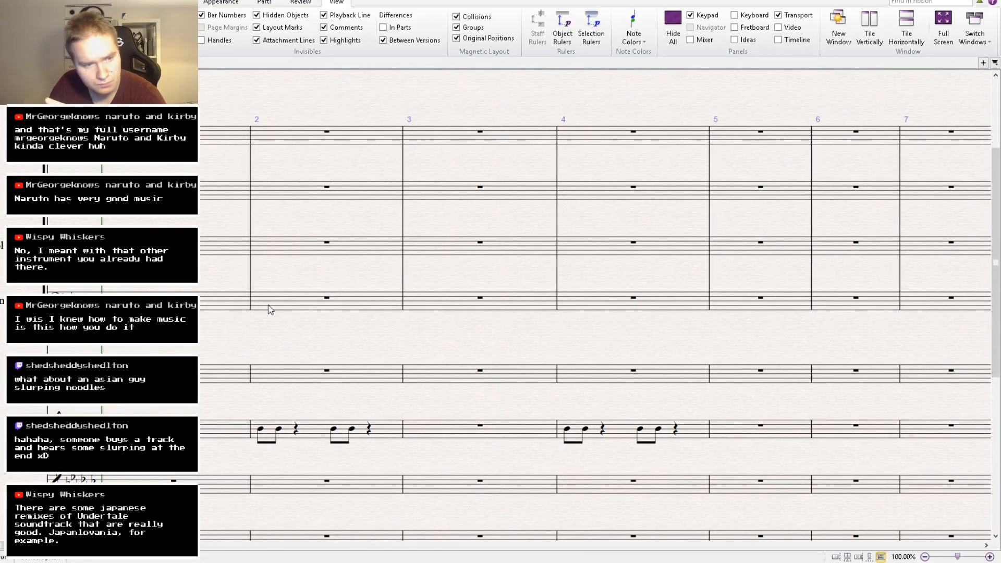
{"action": "left_click", "coordinate": [279, 430]}
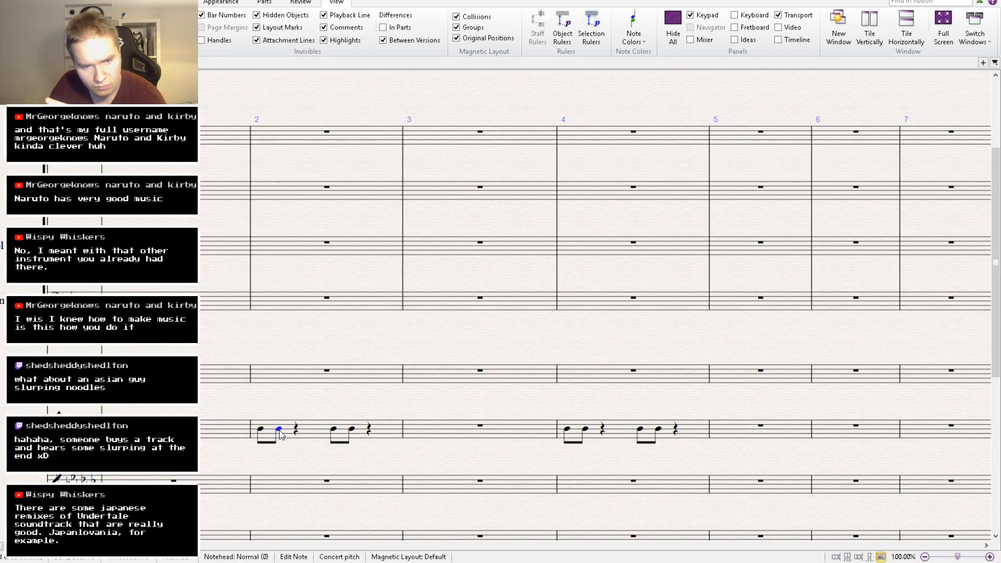
{"action": "left_click", "coordinate": [349, 334]}
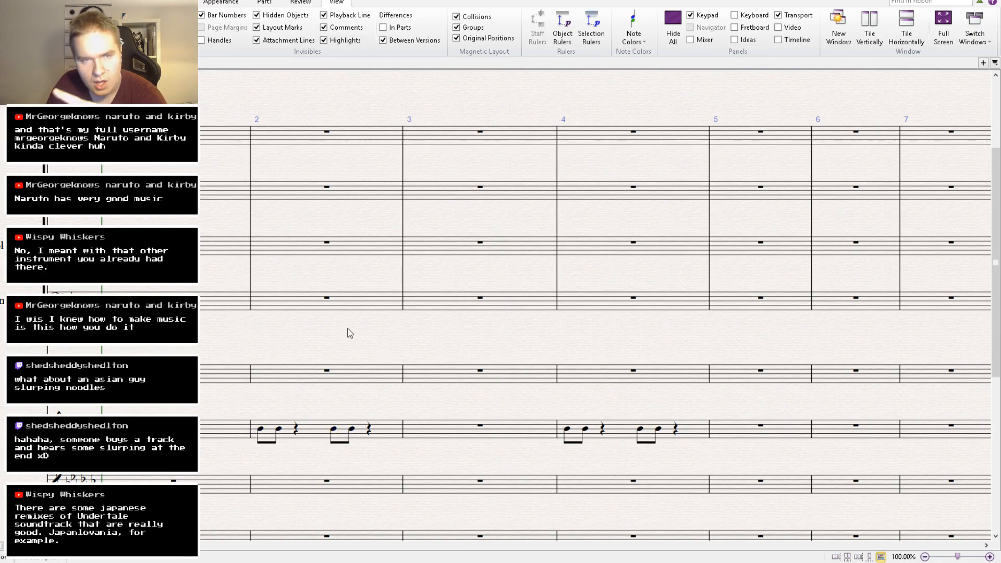
In the Mixer, assign the Omn playback device to the unnamed staves below the eighth-note part, then close the Mixer.
{"action": "left_click_drag", "start_coordinate": [342, 333], "coordinate": [443, 157]}
{"action": "left_click", "coordinate": [700, 40]}
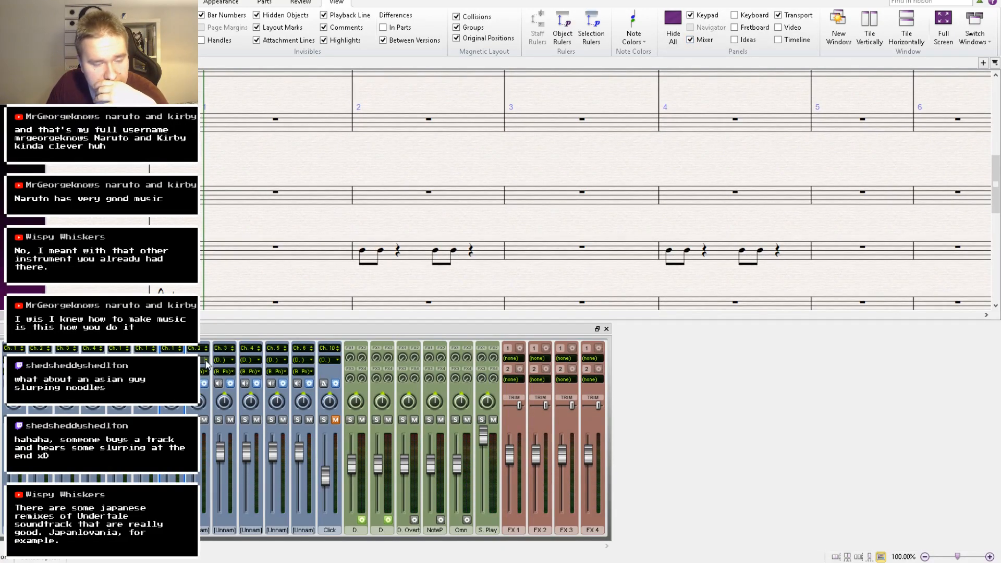
{"action": "left_click", "coordinate": [207, 369]}
{"action": "left_click", "coordinate": [229, 360]}
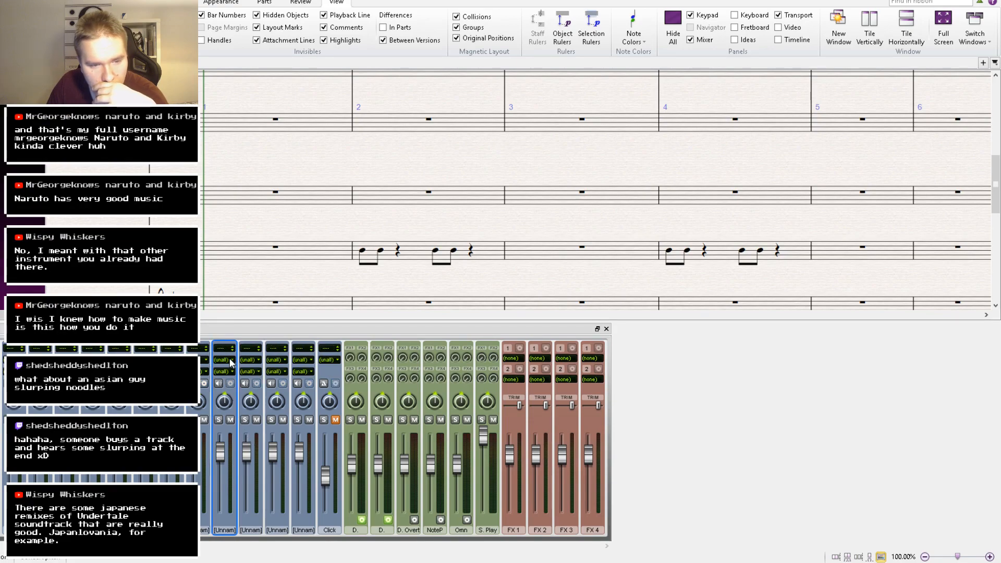
{"action": "left_click", "coordinate": [607, 329]}
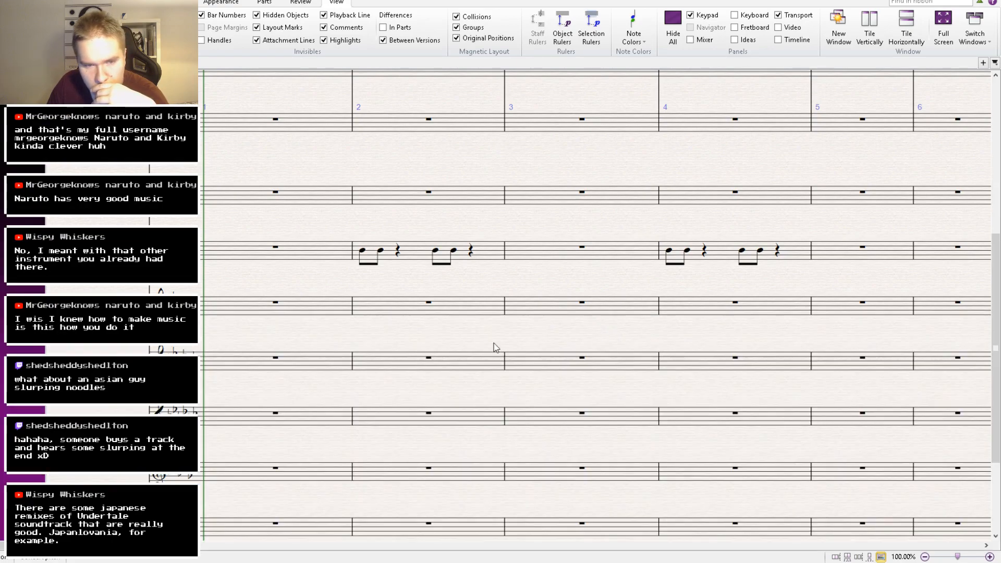
Enter one quarter note on the first beat of bar 1 in each of the three staves below the eighth-note part.
{"action": "left_click_drag", "start_coordinate": [266, 316], "coordinate": [326, 348]}
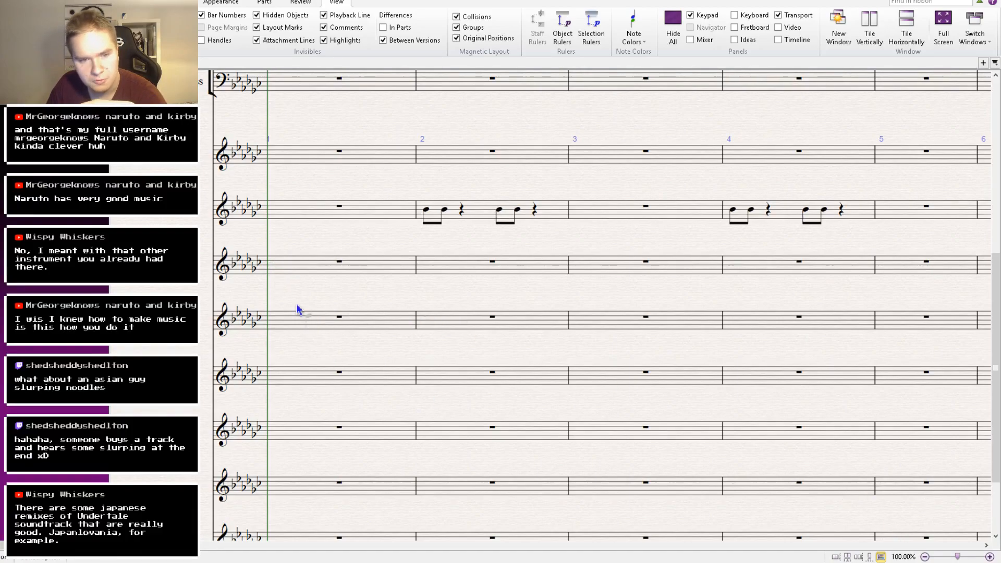
{"action": "left_click", "coordinate": [281, 272]}
{"action": "left_click", "coordinate": [275, 331]}
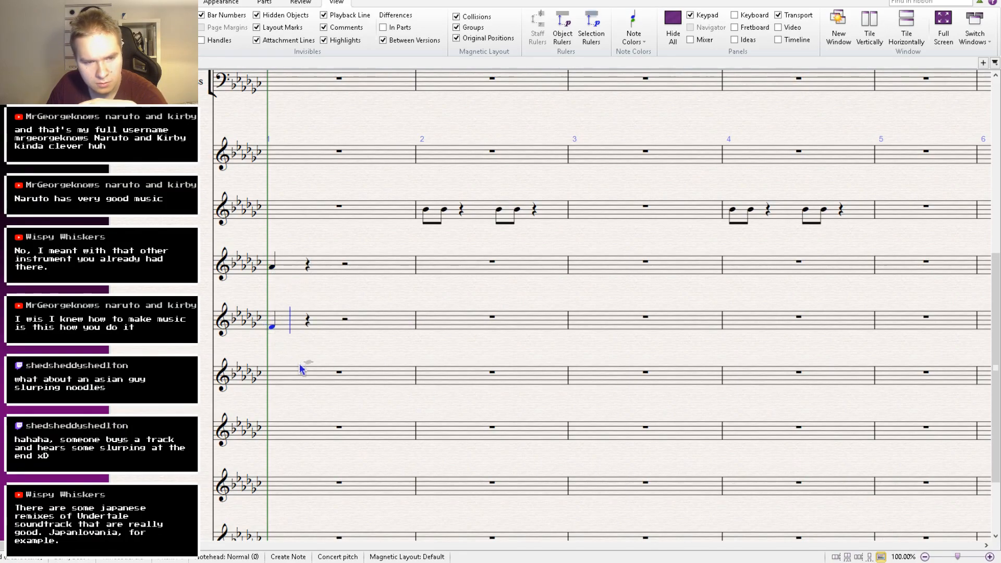
{"action": "left_click", "coordinate": [275, 384]}
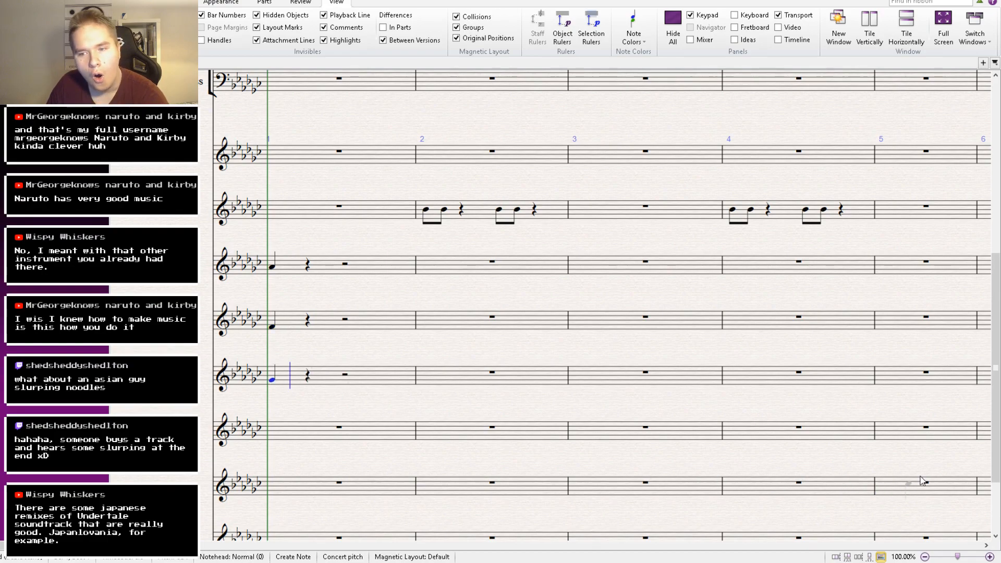
{"action": "key", "text": "Escape"}
Make the upper new note in bar 1 a tied whole note and clear bar 1 in the two staves beneath it.
{"action": "left_click", "coordinate": [271, 266]}
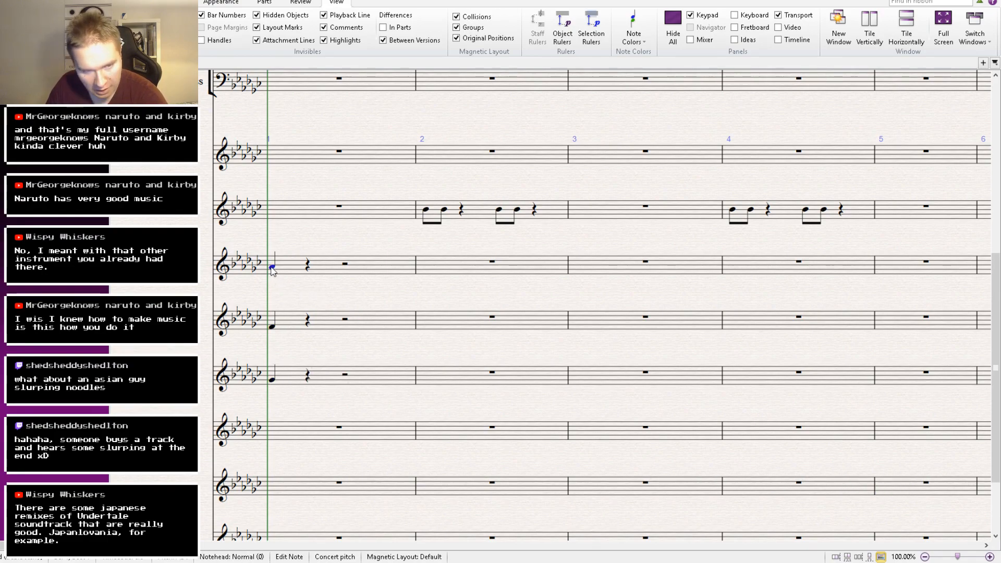
{"action": "key", "text": "6"}
{"action": "key", "text": "KP_Enter"}
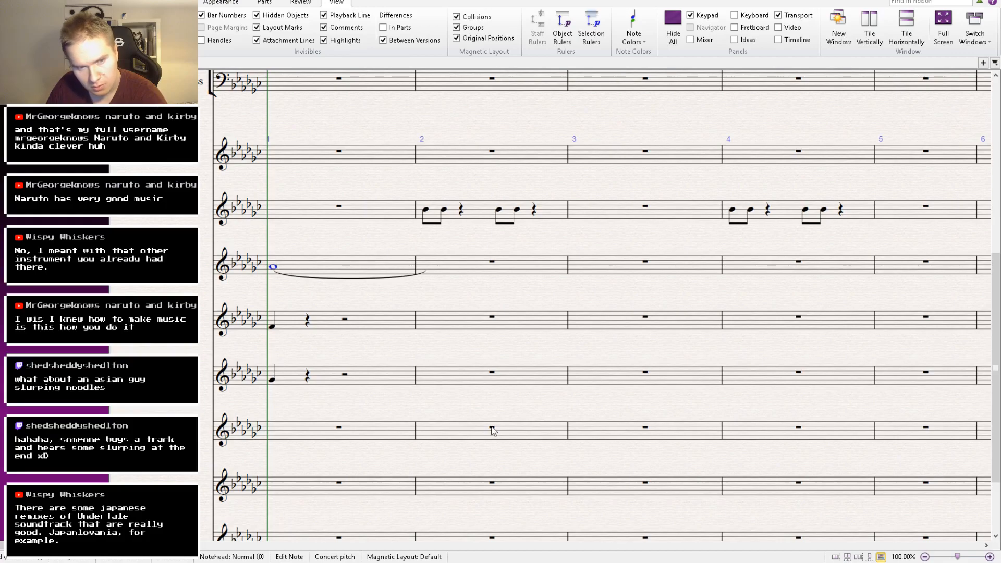
{"action": "left_click", "coordinate": [395, 324]}
{"action": "left_click", "coordinate": [375, 378], "text": "shift"}
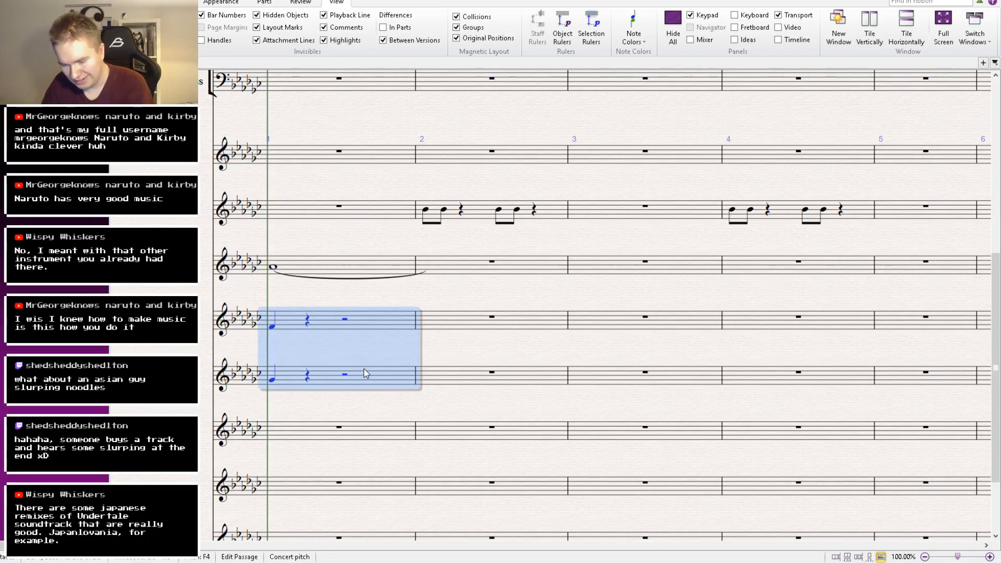
{"action": "key", "text": "Delete"}
Copy the tied whole-note bar into bar 2 and remove the tie leading out of bar 2.
{"action": "left_click", "coordinate": [340, 268]}
{"action": "key", "text": "ctrl+c"}
{"action": "left_click", "coordinate": [442, 268]}
{"action": "key", "text": "ctrl+v"}
{"action": "left_click", "coordinate": [385, 271]}
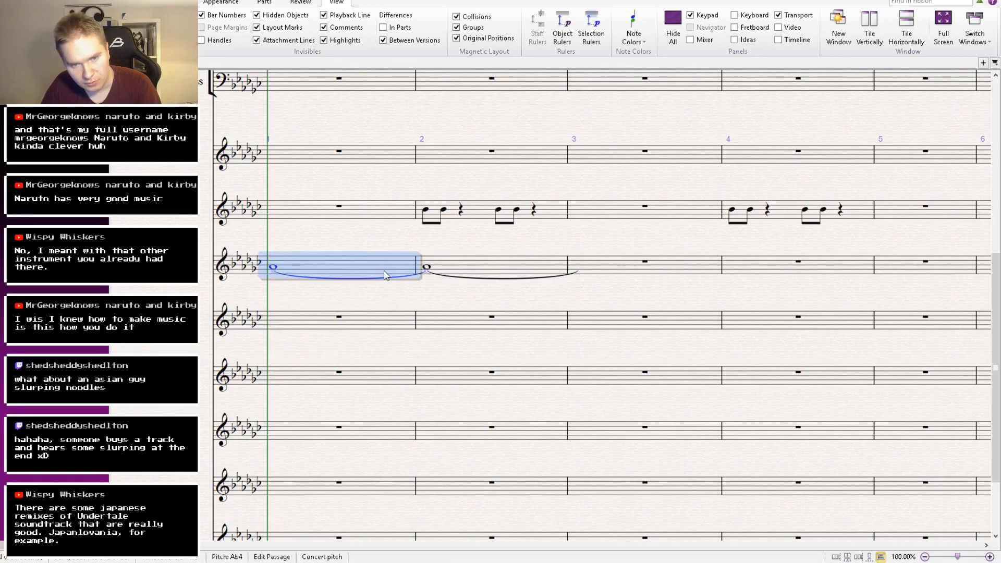
{"action": "left_click", "coordinate": [459, 273]}
{"action": "left_click", "coordinate": [398, 270], "text": "shift"}
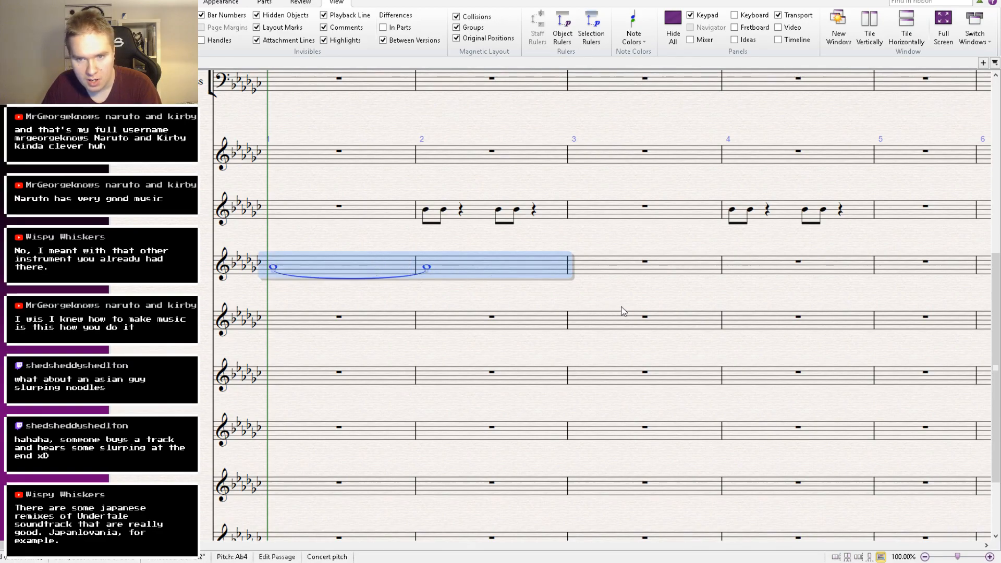
Copy the tied whole notes of bars 1–2 into bars 3–4 on the same staff.
{"action": "left_click_drag", "start_coordinate": [648, 303], "coordinate": [524, 308]}
{"action": "left_click", "coordinate": [533, 295]}
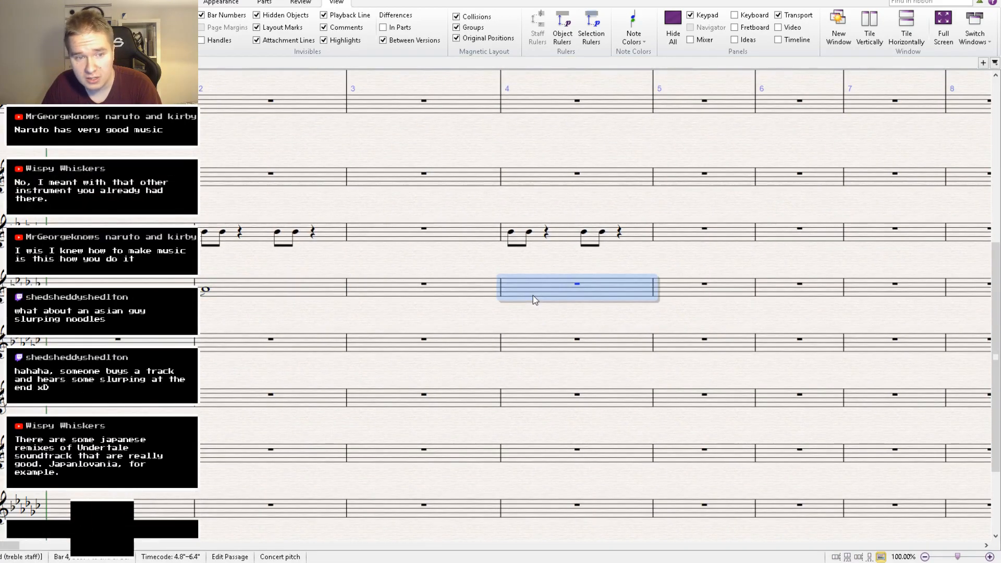
{"action": "left_click", "coordinate": [465, 291], "text": "shift"}
{"action": "key", "text": "ctrl+v"}
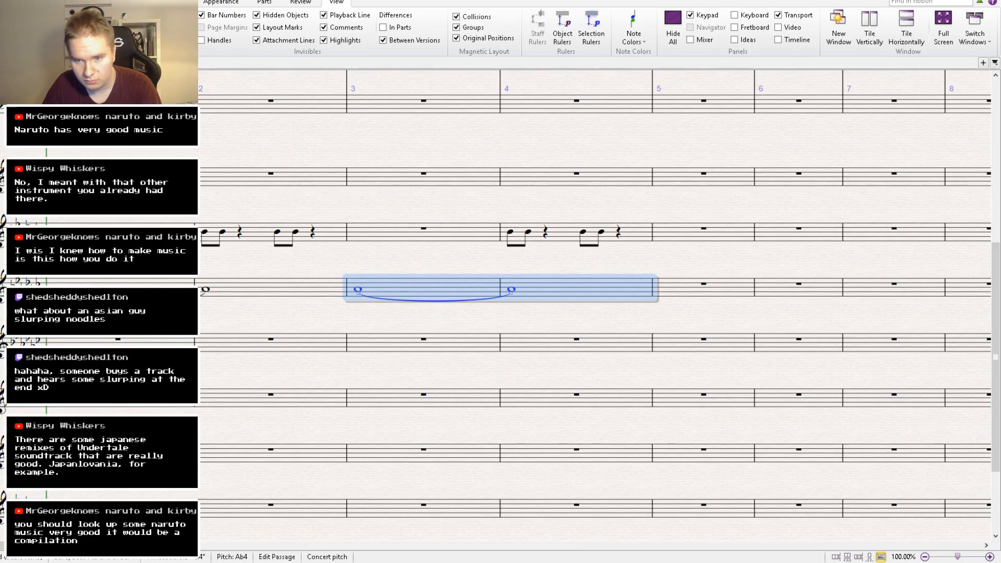
Shorten the held notes in bars 2 and 4 to half notes.
{"action": "left_click", "coordinate": [241, 293]}
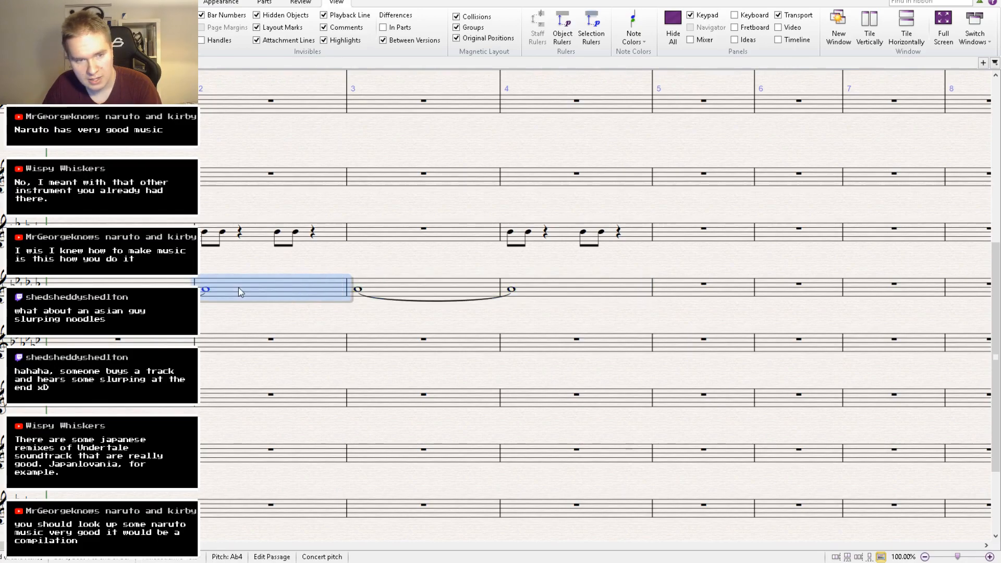
{"action": "left_click", "coordinate": [563, 298], "text": "alt"}
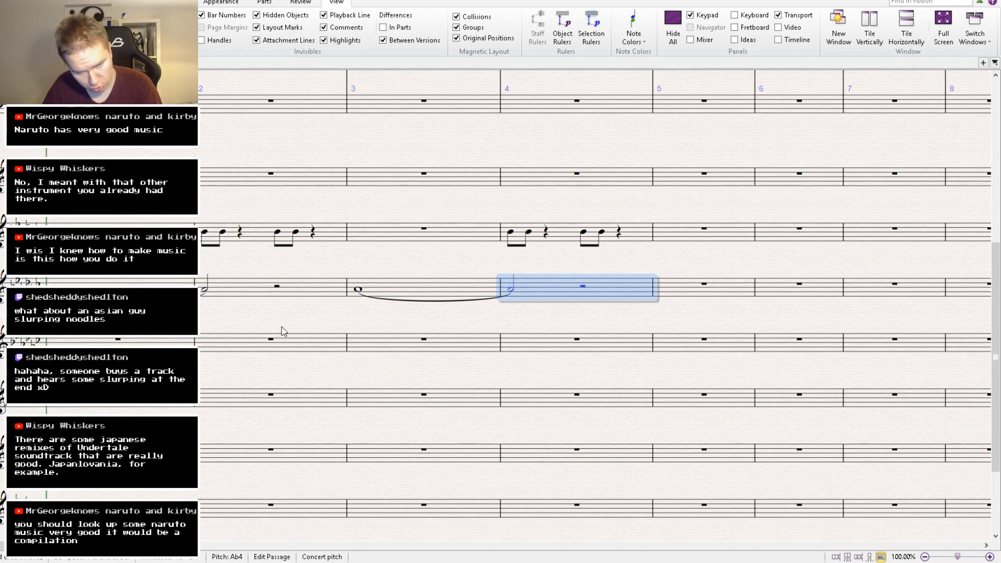
Review the held-note line in bars 1–4 against the other staves and play it back from the start.
{"action": "left_click_drag", "start_coordinate": [204, 272], "coordinate": [319, 365]}
{"action": "left_click", "coordinate": [252, 322]}
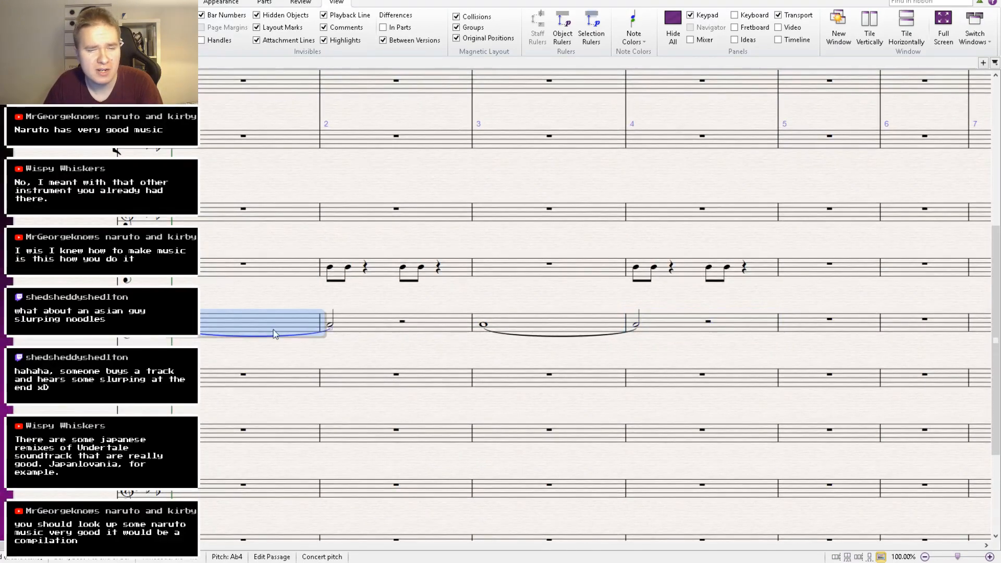
{"action": "left_click", "coordinate": [732, 337], "text": "shift"}
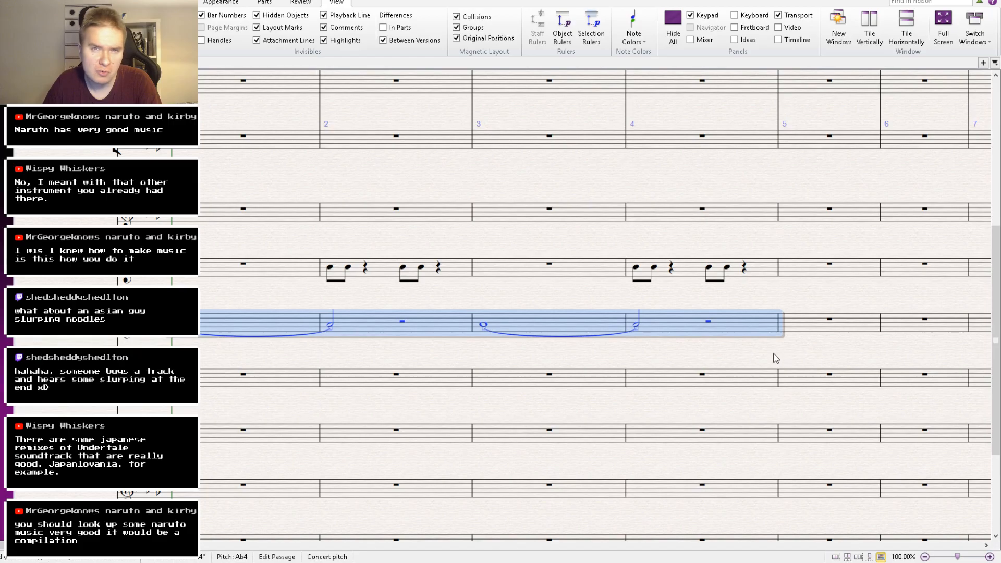
{"action": "left_click_drag", "start_coordinate": [771, 364], "coordinate": [789, 468]}
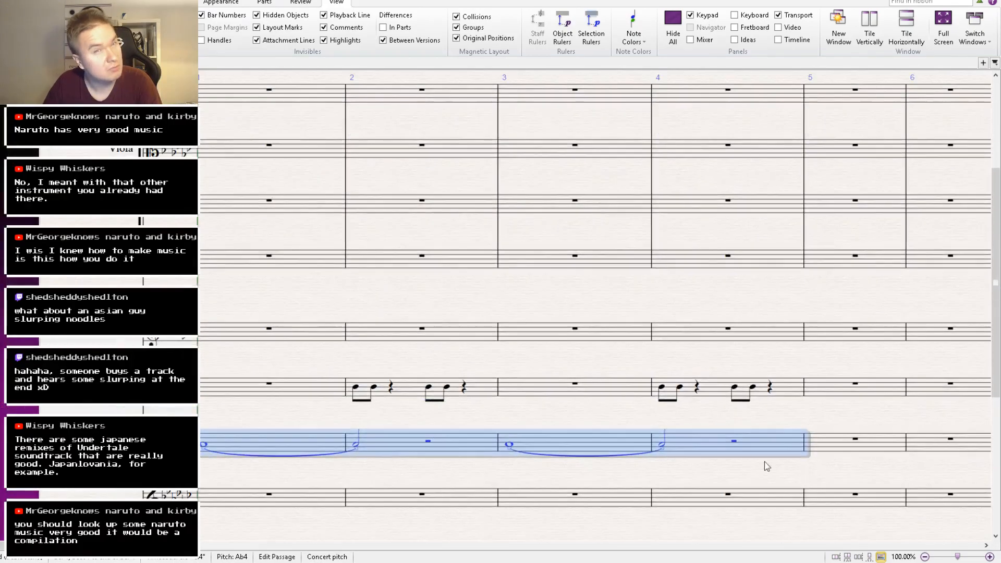
{"action": "left_click_drag", "start_coordinate": [379, 292], "coordinate": [381, 340]}
{"action": "left_click_drag", "start_coordinate": [481, 473], "coordinate": [399, 356]}
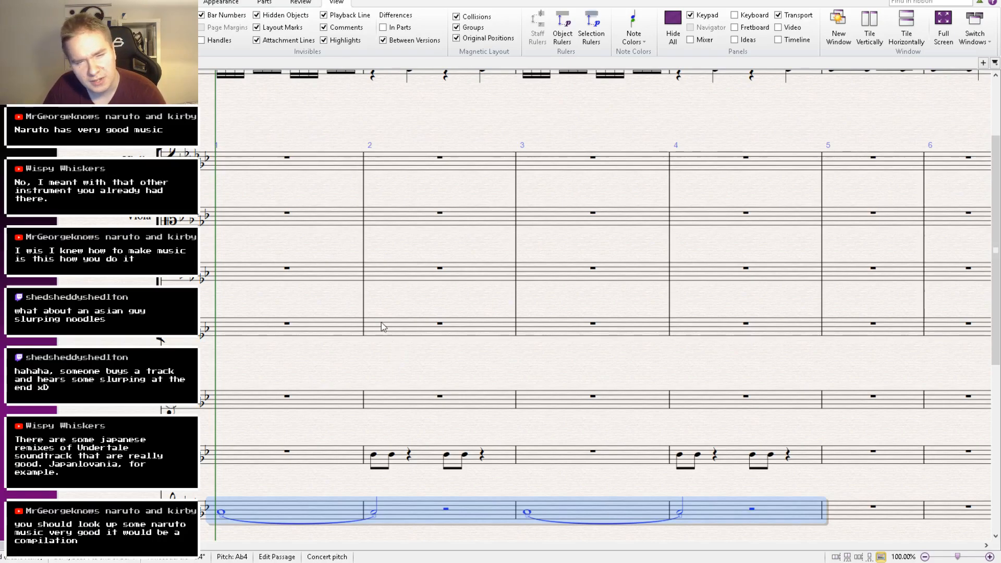
{"action": "left_click_drag", "start_coordinate": [319, 359], "coordinate": [362, 284]}
{"action": "key", "text": "Escape"}
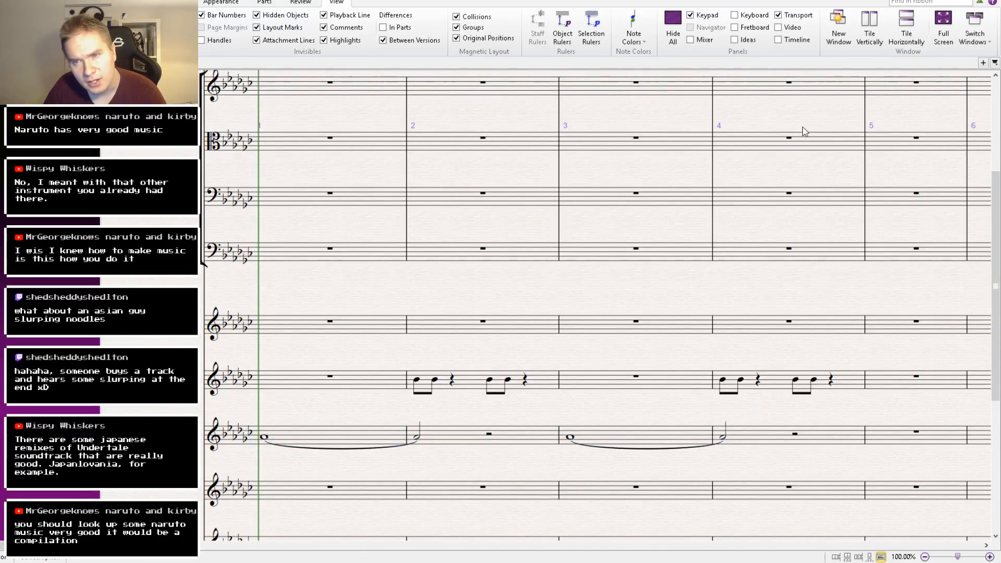
{"action": "key", "text": "space"}
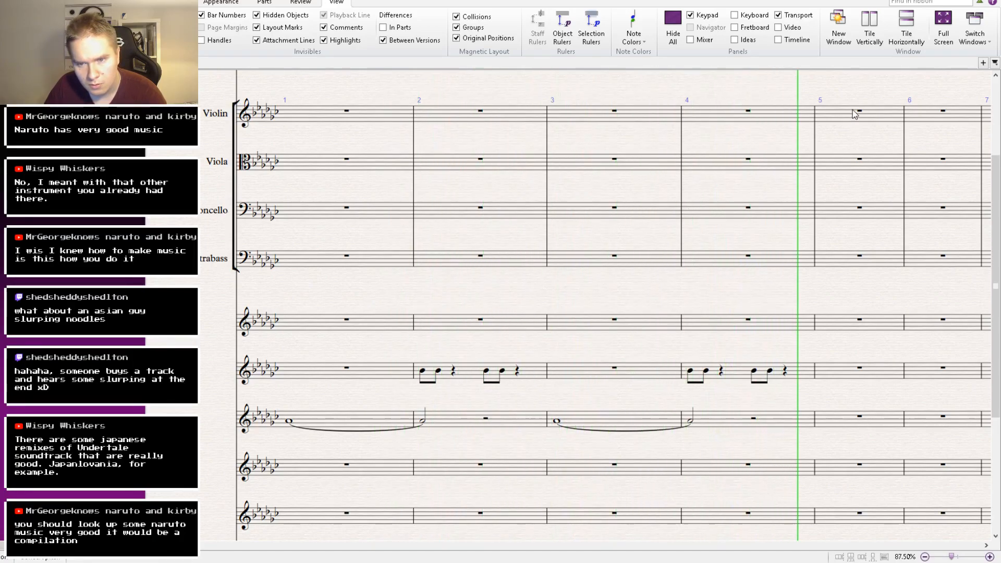
{"action": "key", "text": "space"}
Lengthen the held notes in bars 2 and 4 to whole notes.
{"action": "scroll", "coordinate": [662, 293], "scroll_direction": "up", "scroll_amount": 1}
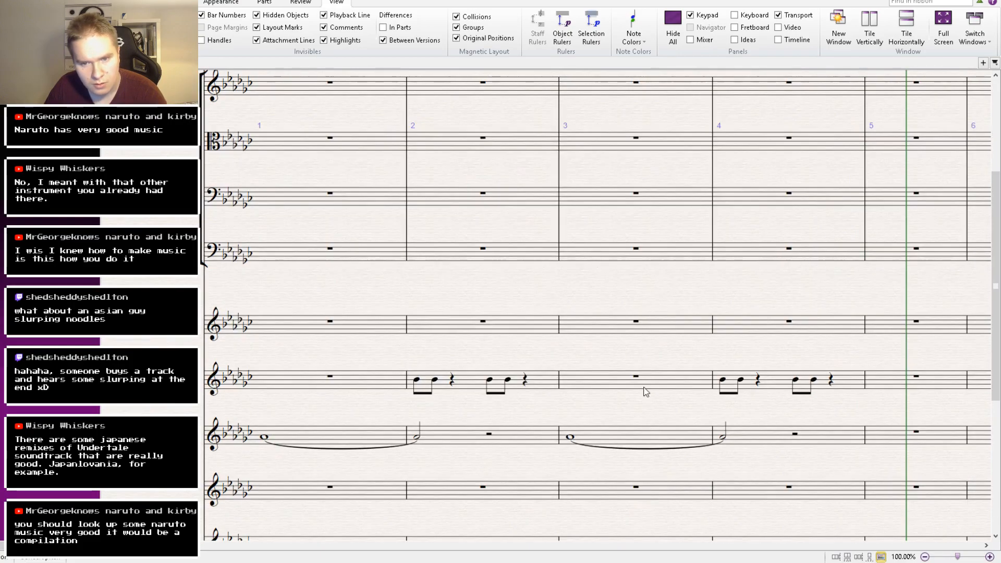
{"action": "left_click_drag", "start_coordinate": [646, 390], "coordinate": [591, 315]}
{"action": "left_click", "coordinate": [697, 364]}
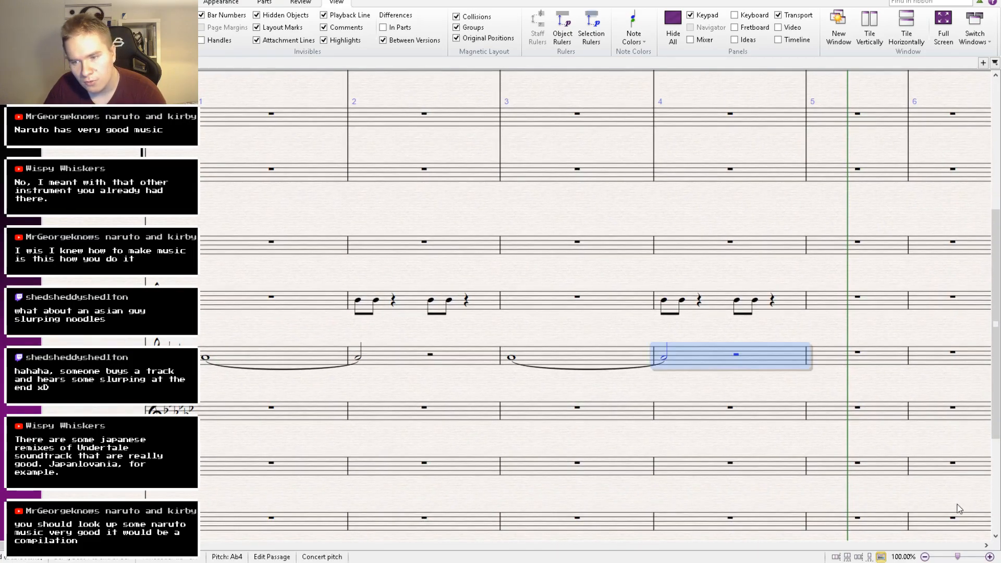
{"action": "left_click", "coordinate": [444, 359]}
{"action": "left_click", "coordinate": [954, 510]}
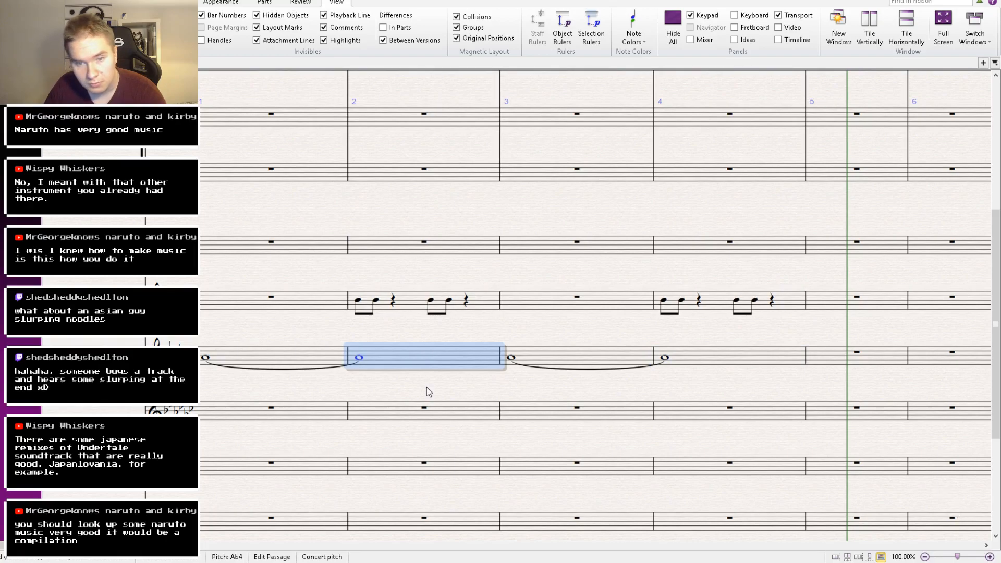
{"action": "left_click", "coordinate": [426, 388]}
Play the passage from bar 1 with the Mixer shown, then hide the Mixer and stop playback.
{"action": "left_click", "coordinate": [284, 369]}
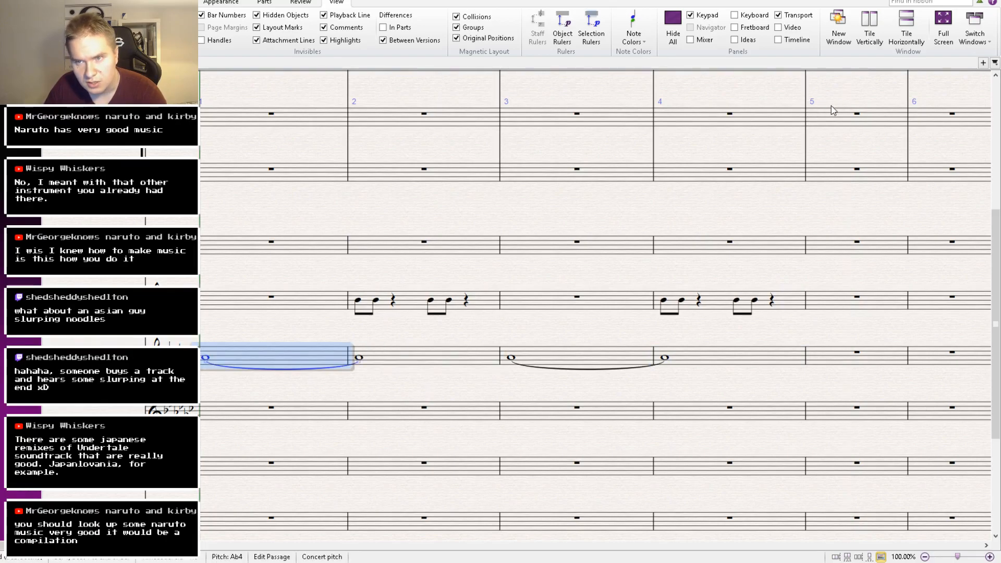
{"action": "left_click", "coordinate": [701, 39]}
{"action": "key", "text": "space"}
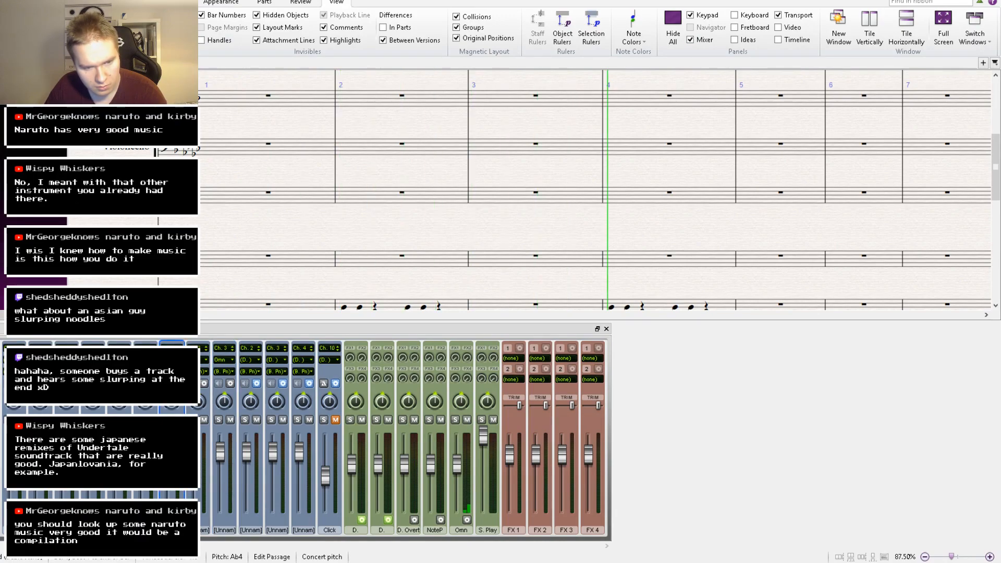
{"action": "key", "text": "m"}
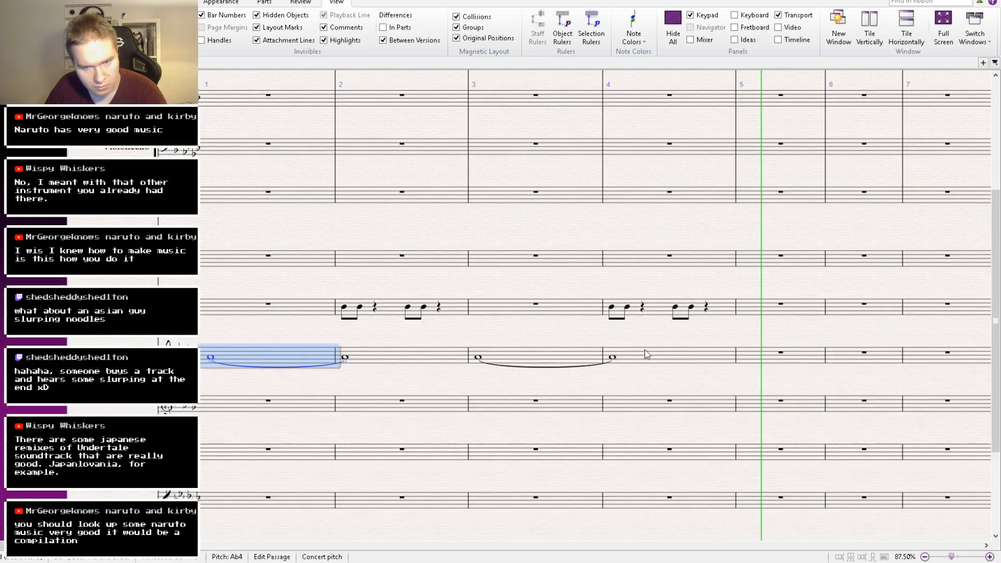
{"action": "key", "text": "space"}
Change the held notes in bars 2 and 4 to dotted half notes and rewind playback to the start.
{"action": "left_click", "coordinate": [429, 357]}
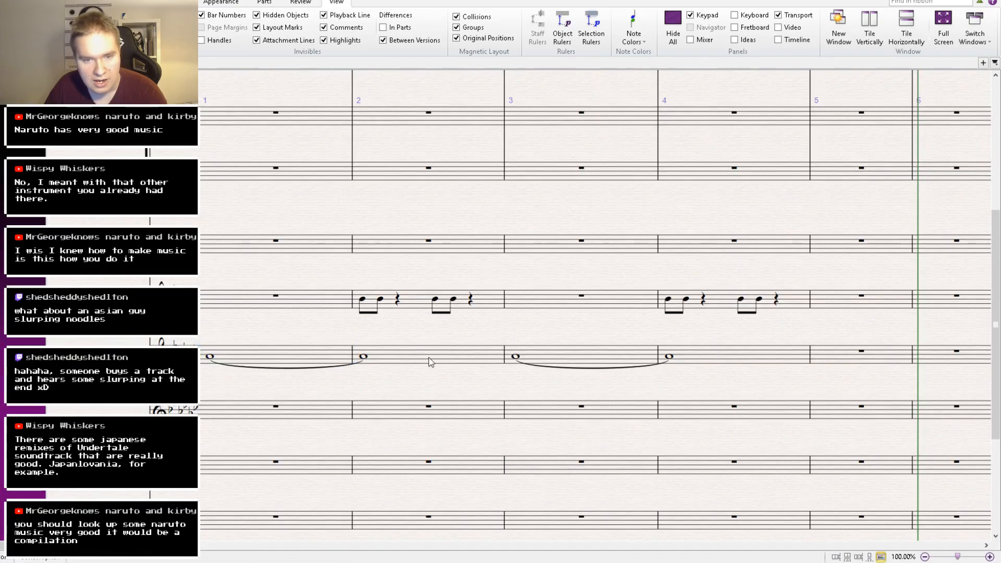
{"action": "key", "text": "5"}
{"action": "key", "text": "period"}
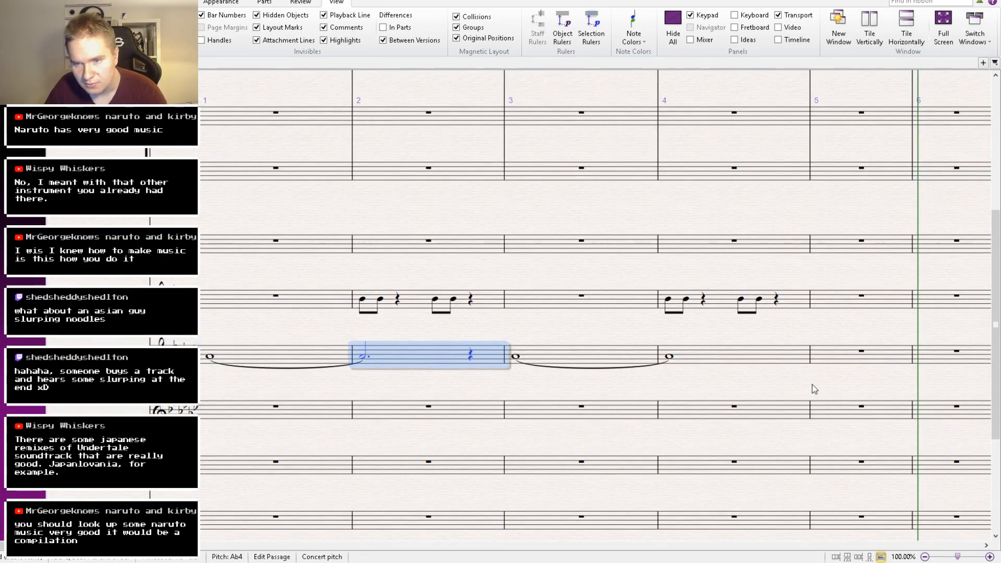
{"action": "left_click", "coordinate": [749, 358]}
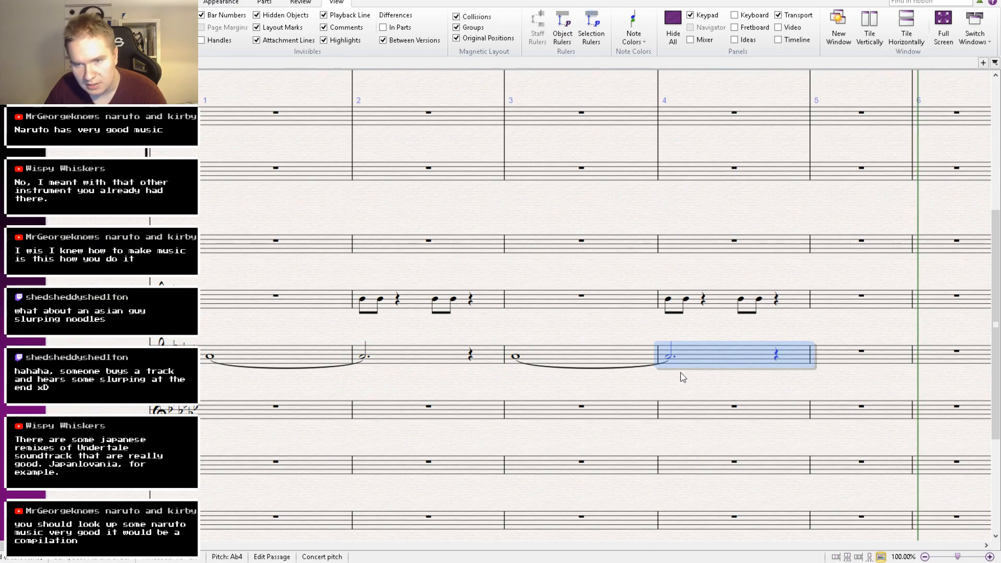
{"action": "key", "text": "5"}
{"action": "key", "text": "period"}
{"action": "key", "text": "ctrl+bracketleft"}
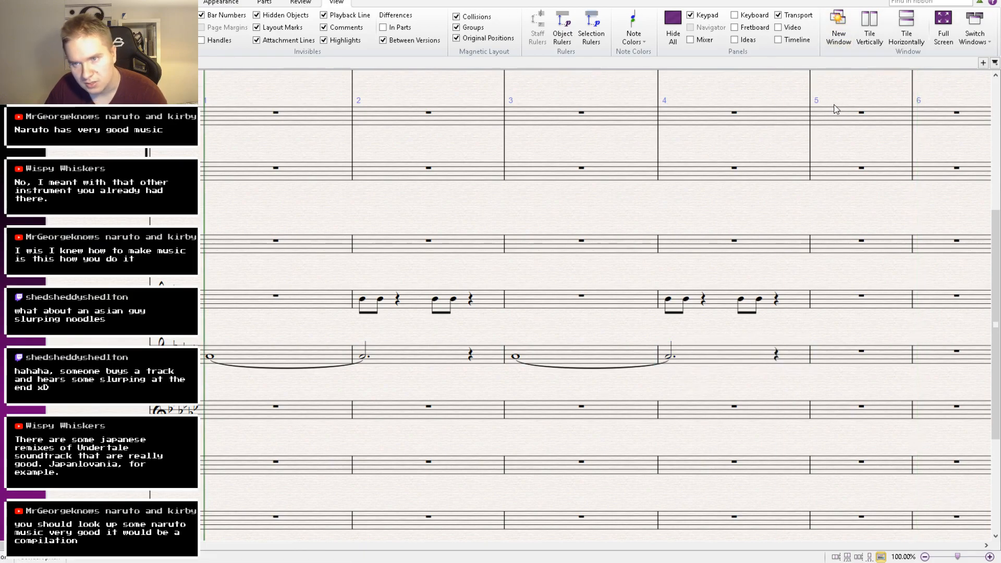
Play the opening bars through bar 6, stop, and check the other staves from bar 5 onward.
{"action": "key", "text": "space"}
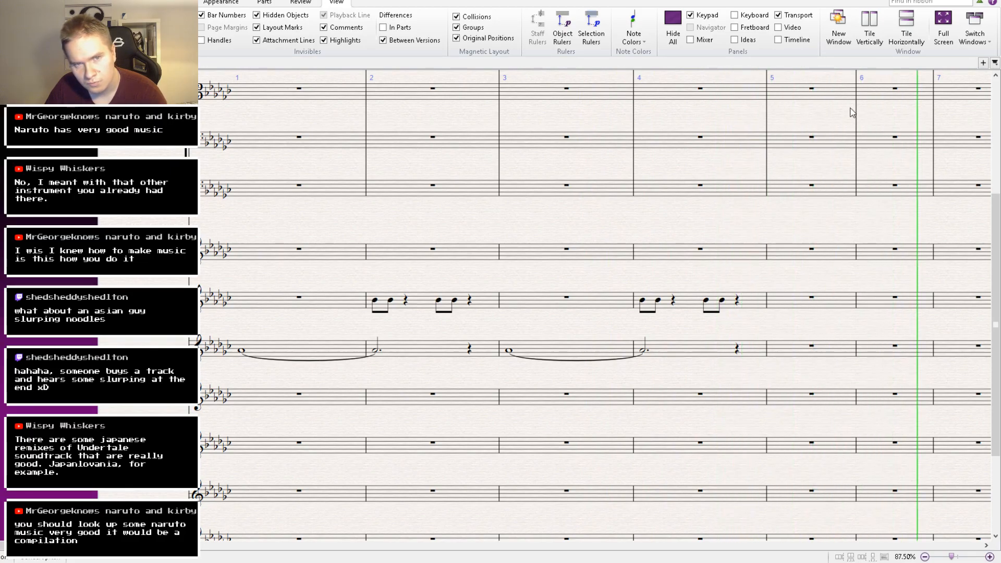
{"action": "key", "text": "space"}
{"action": "left_click_drag", "start_coordinate": [809, 219], "coordinate": [344, 459]}
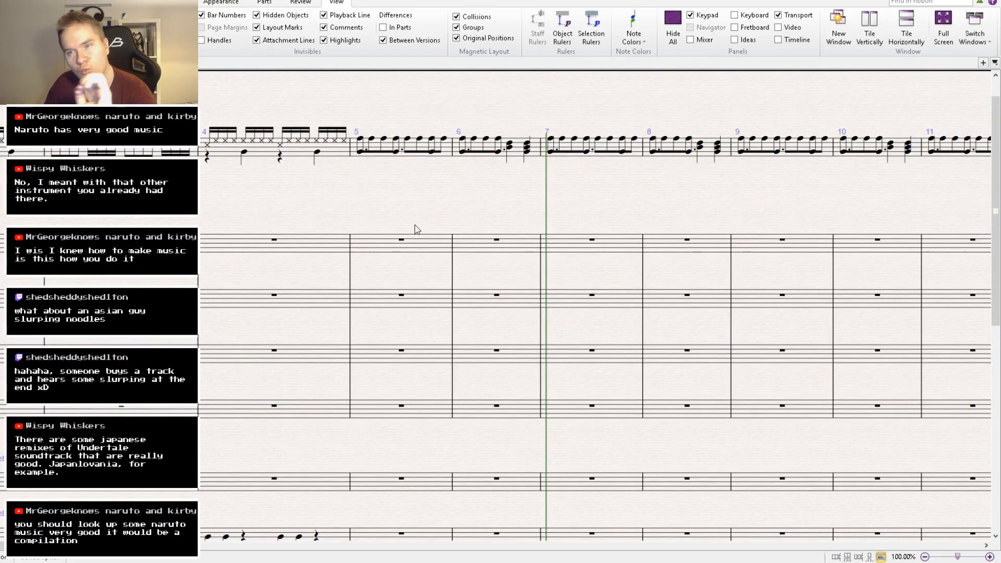
{"action": "left_click_drag", "start_coordinate": [794, 213], "coordinate": [791, 193]}
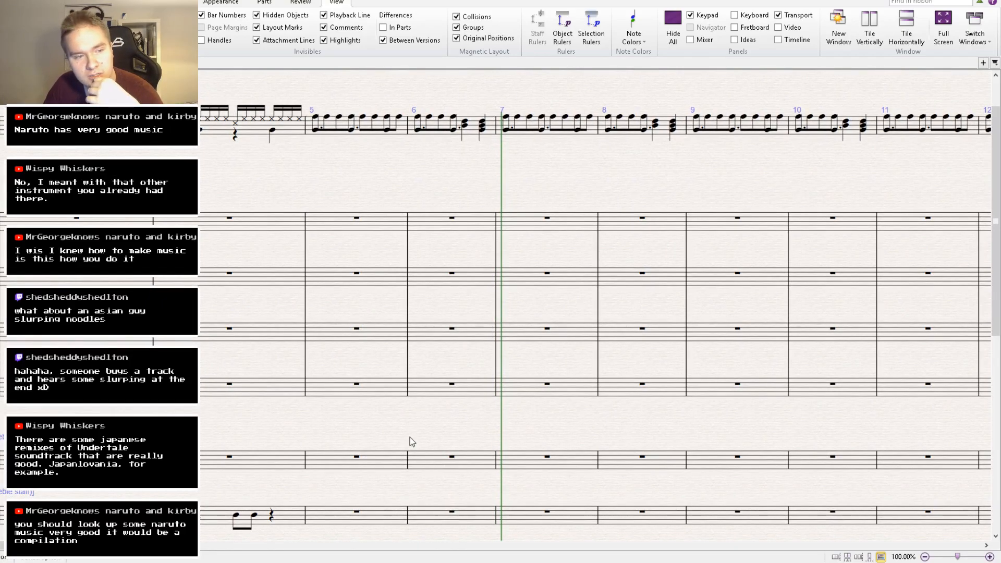
Enter a whole note in bar 5 on the lowest staff of the four-staff group above the eighth-note part.
{"action": "left_click_drag", "start_coordinate": [410, 437], "coordinate": [523, 404]}
{"action": "left_click", "coordinate": [964, 505]}
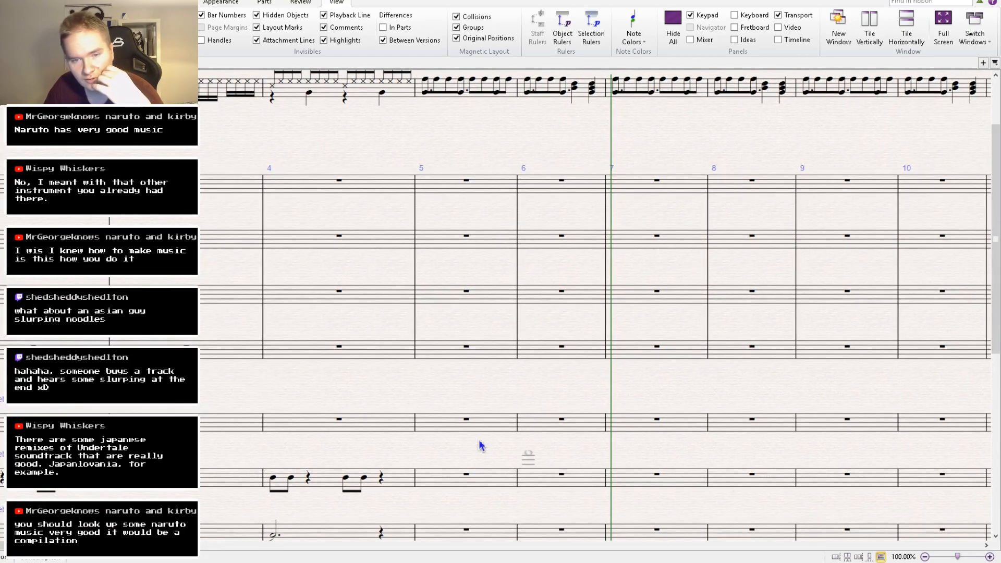
{"action": "left_click", "coordinate": [429, 356]}
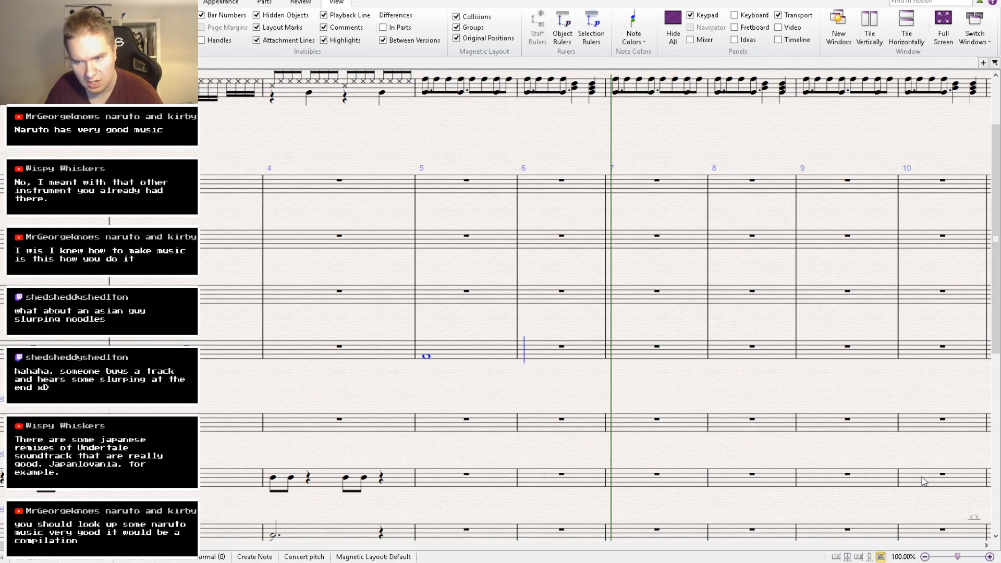
{"action": "key", "text": "Escape"}
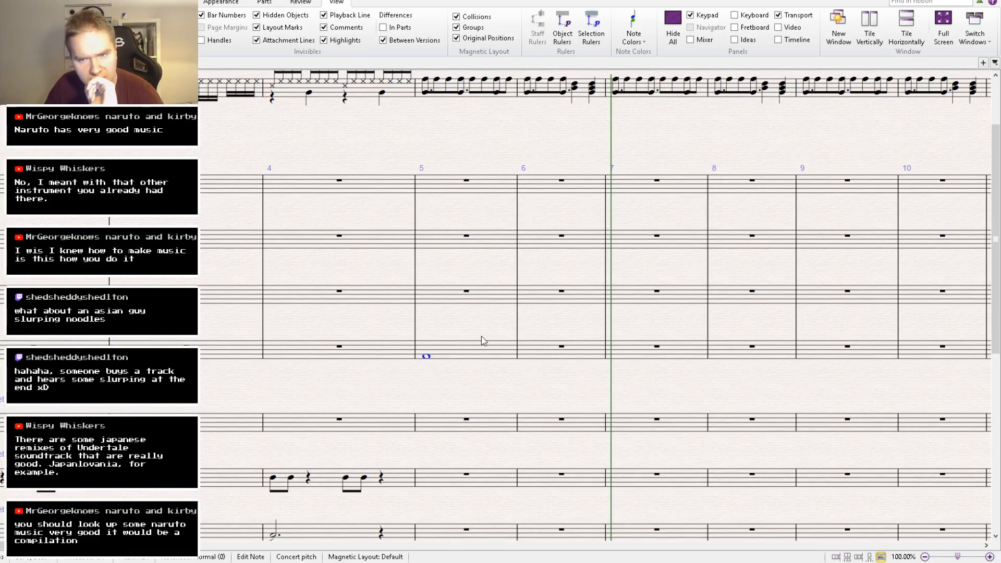
Check the Mixer briefly, then copy the bar 5 whole note into bar 6 and tie the two notes together.
{"action": "left_click", "coordinate": [691, 40]}
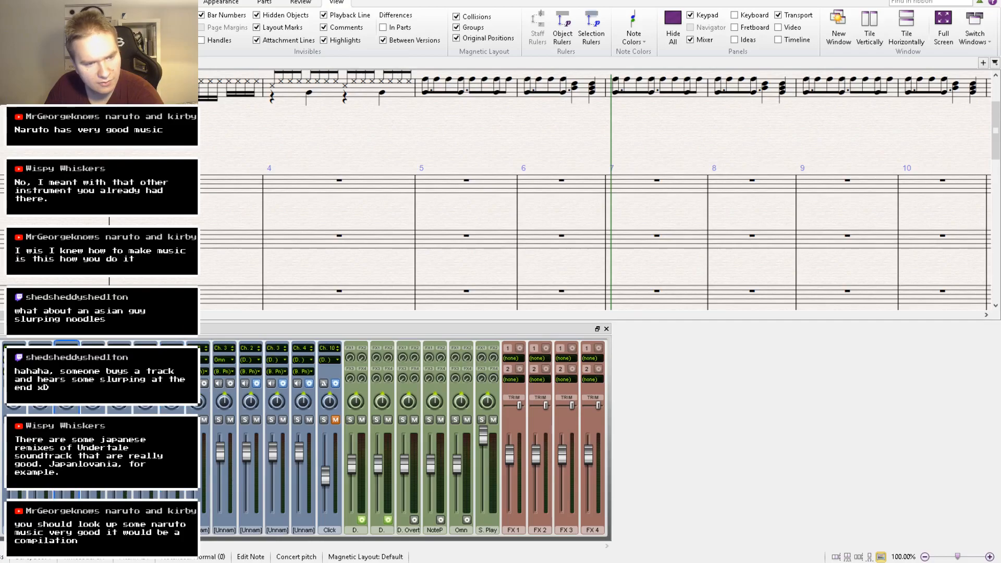
{"action": "left_click", "coordinate": [606, 330]}
{"action": "left_click", "coordinate": [459, 352]}
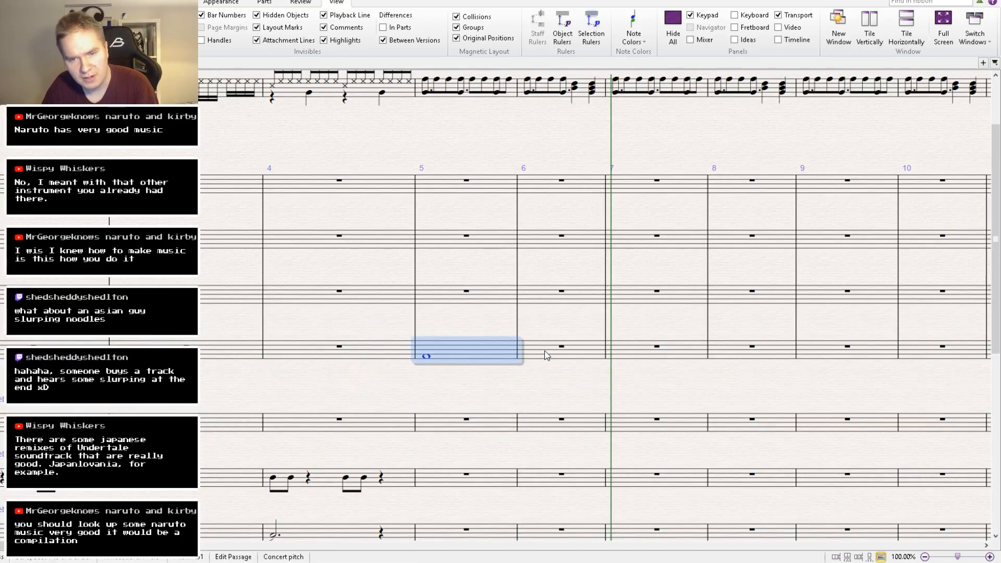
{"action": "left_click", "coordinate": [546, 352], "text": "alt"}
{"action": "left_click", "coordinate": [469, 352]}
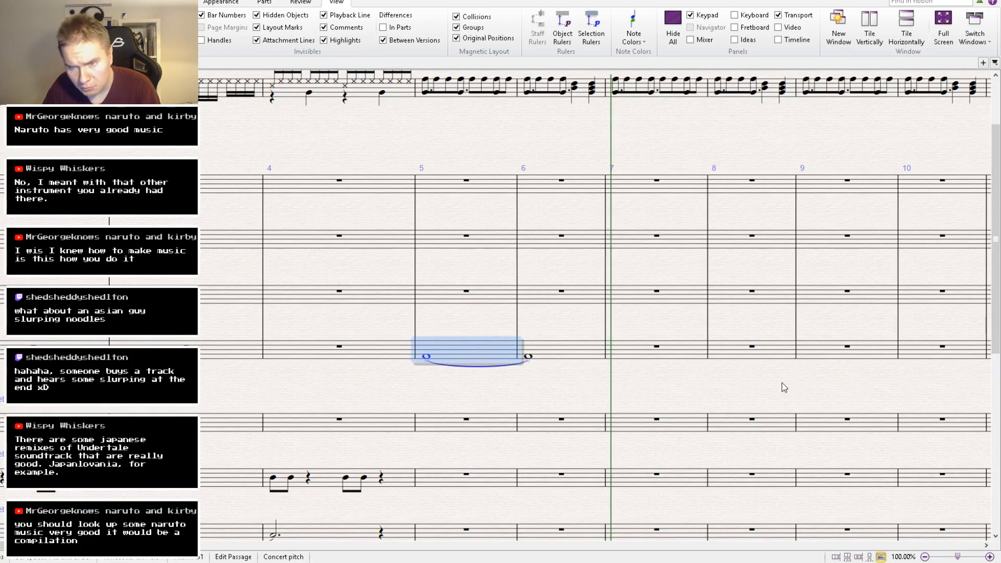
{"action": "key", "text": "KP_Enter"}
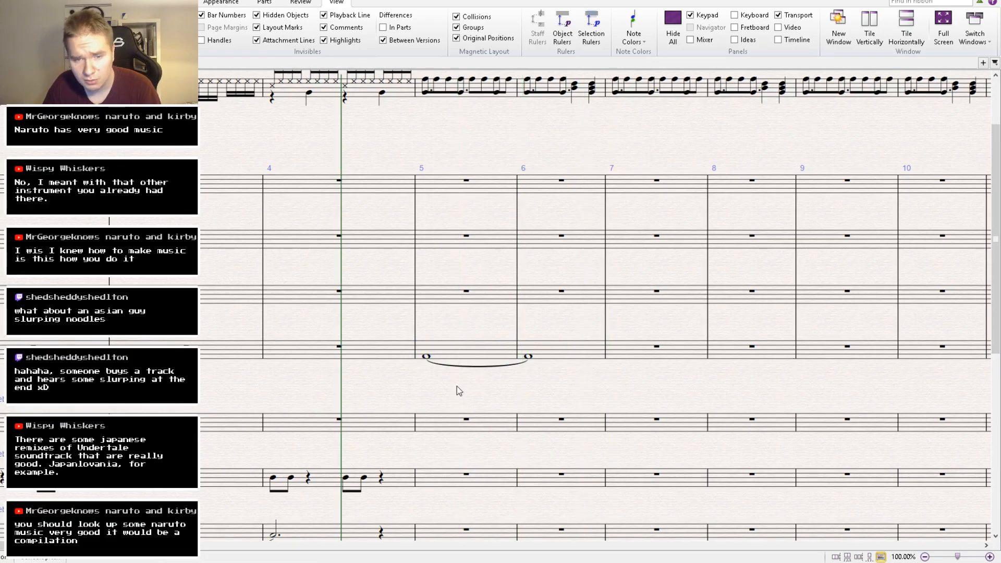
Check the Mixer with the bar 4 staves selected, then clear the selection and hide the Mixer.
{"action": "left_click_drag", "start_coordinate": [459, 391], "coordinate": [410, 348]}
{"action": "left_click", "coordinate": [369, 441]}
{"action": "left_click", "coordinate": [384, 304], "text": "shift"}
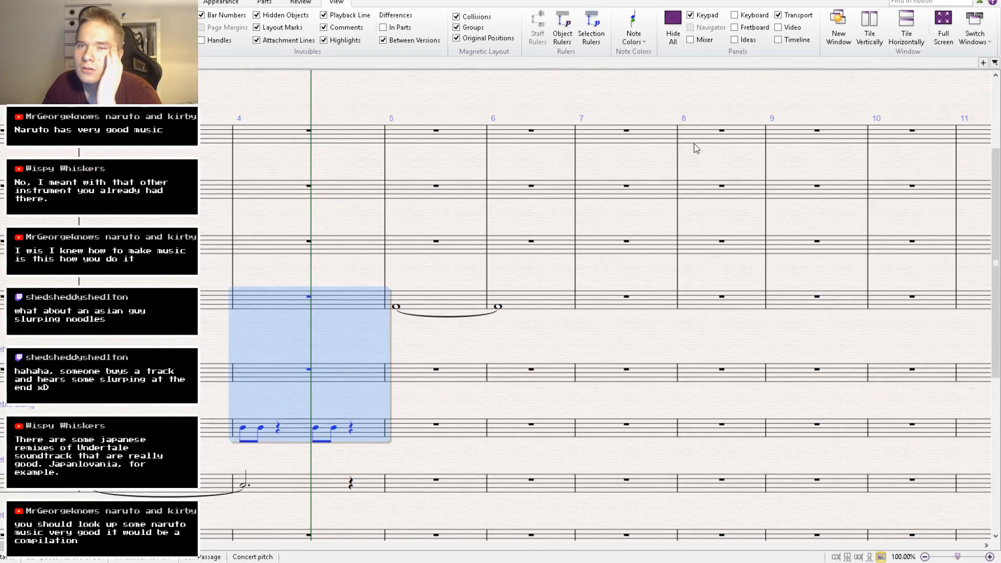
{"action": "left_click", "coordinate": [702, 40]}
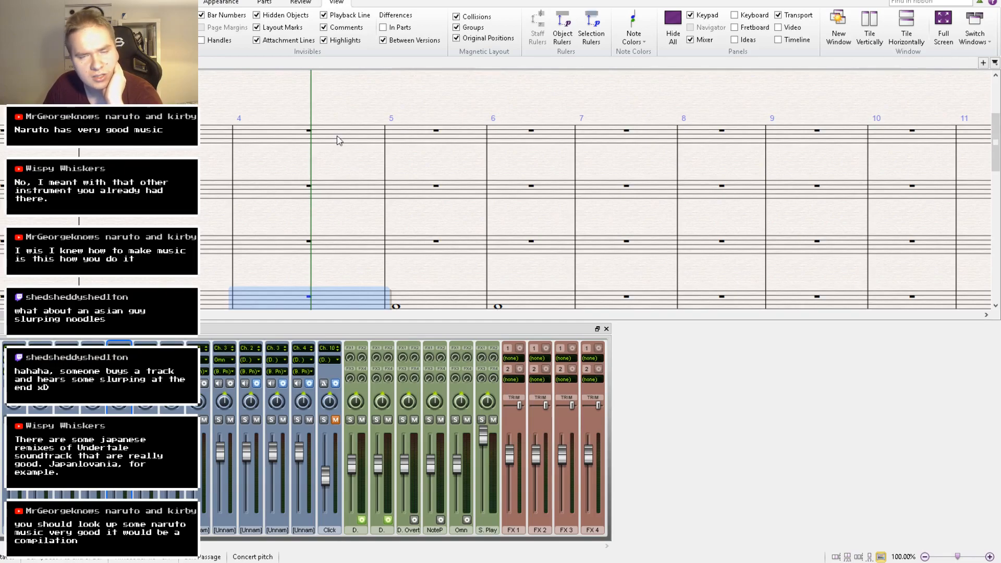
{"action": "left_click", "coordinate": [442, 201]}
{"action": "left_click_drag", "start_coordinate": [443, 210], "coordinate": [481, 105]}
{"action": "left_click", "coordinate": [448, 231]}
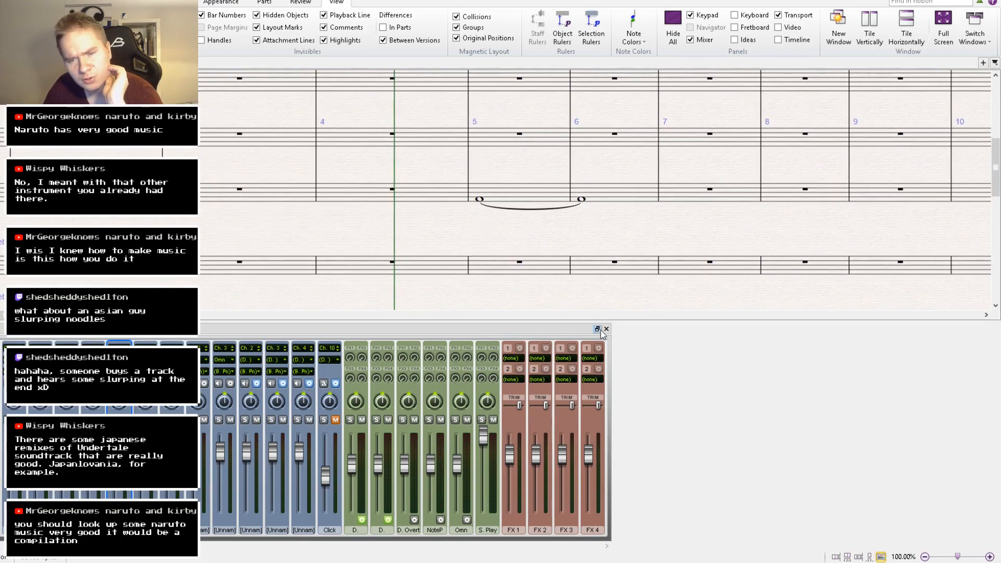
{"action": "left_click", "coordinate": [606, 328]}
{"action": "left_click_drag", "start_coordinate": [423, 305], "coordinate": [412, 324]}
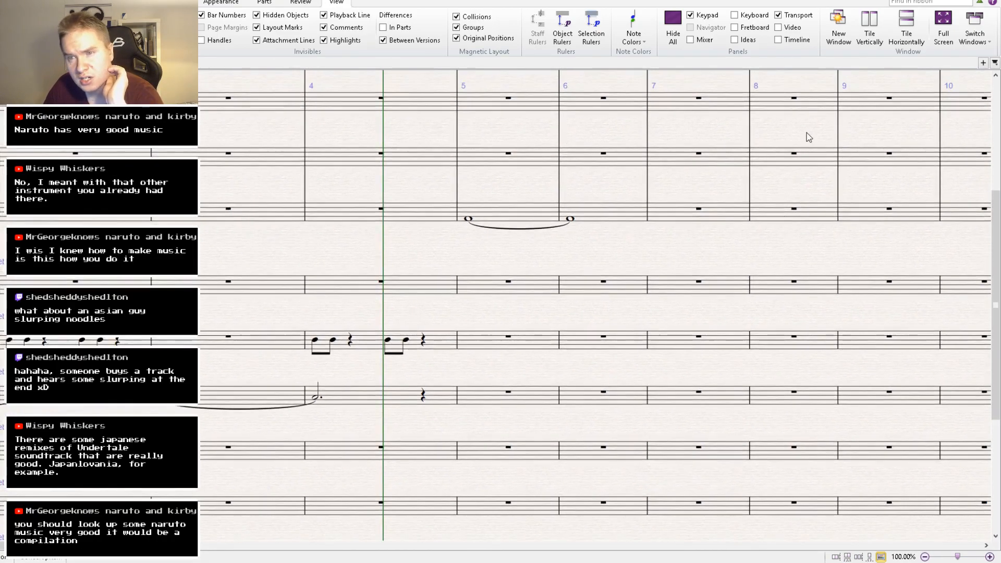
Play from just before bar 4 through the tied notes in bars 5 and 6, then replay them from within bar 5.
{"action": "key", "text": "["}
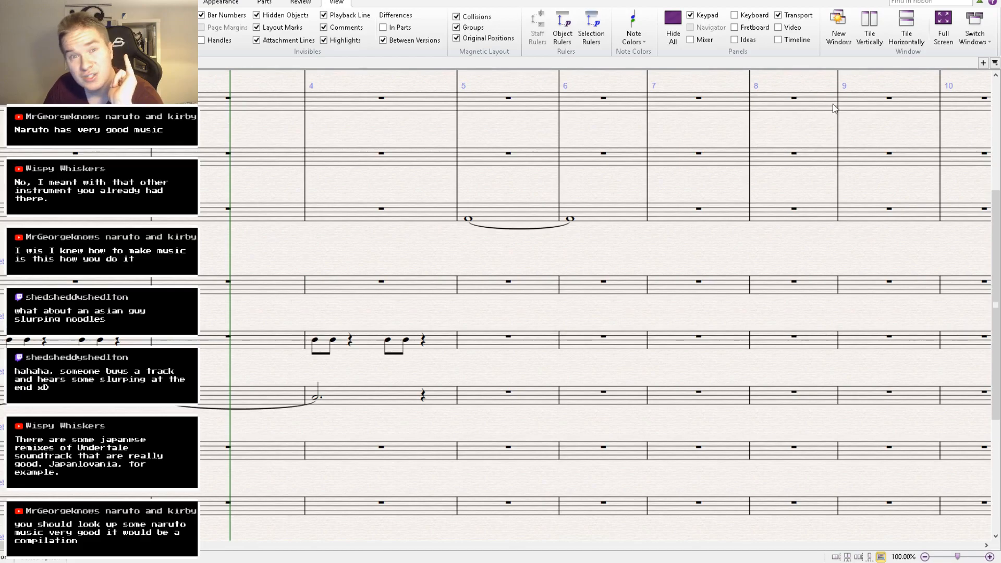
{"action": "key", "text": "space"}
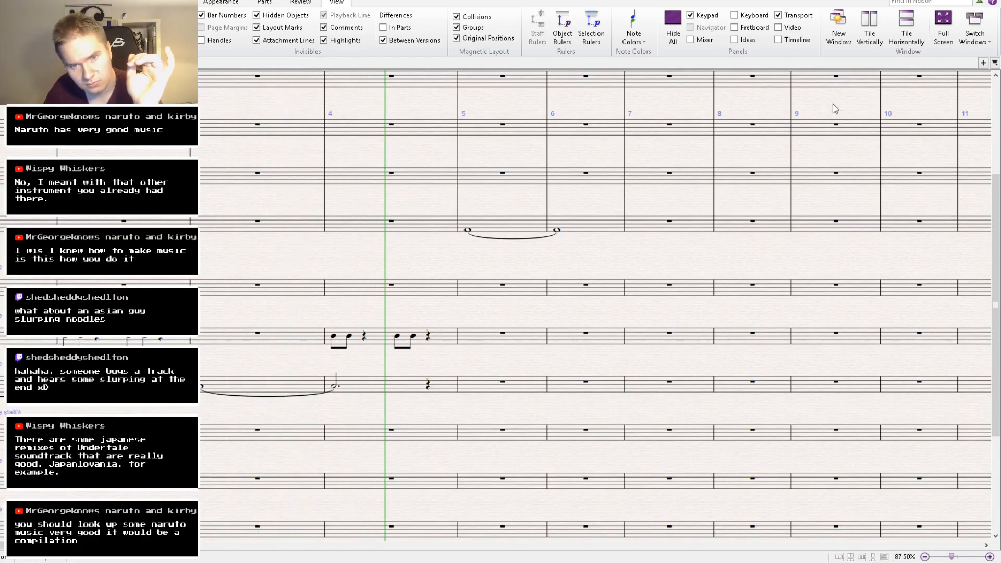
{"action": "left_click_drag", "start_coordinate": [535, 277], "coordinate": [490, 339]}
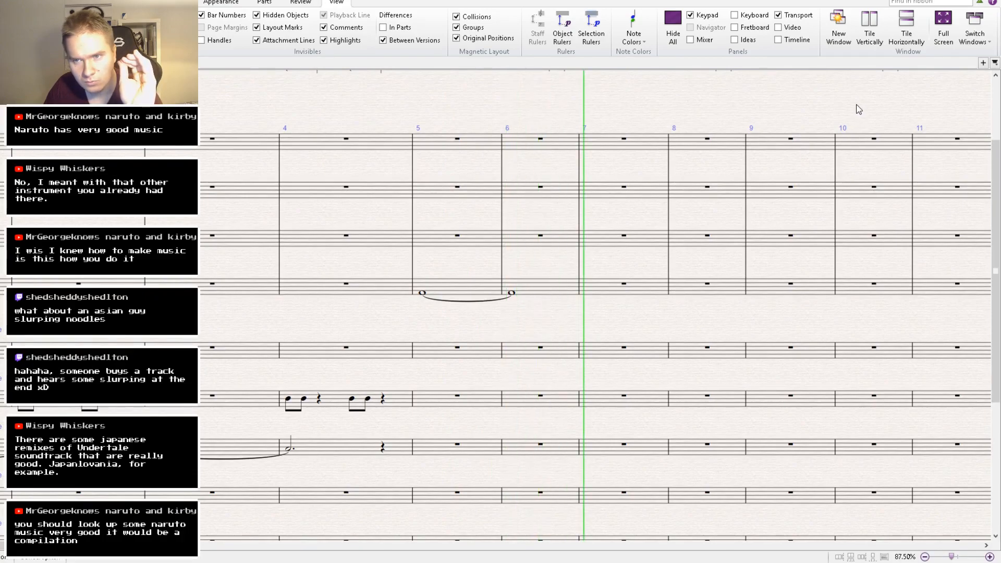
{"action": "key", "text": "space"}
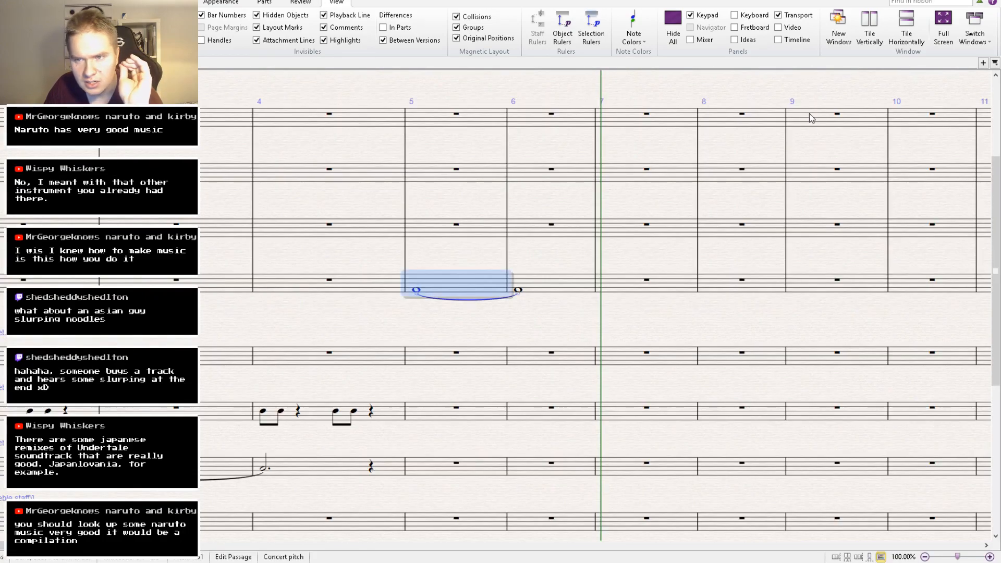
{"action": "key", "text": "bracketleft"}
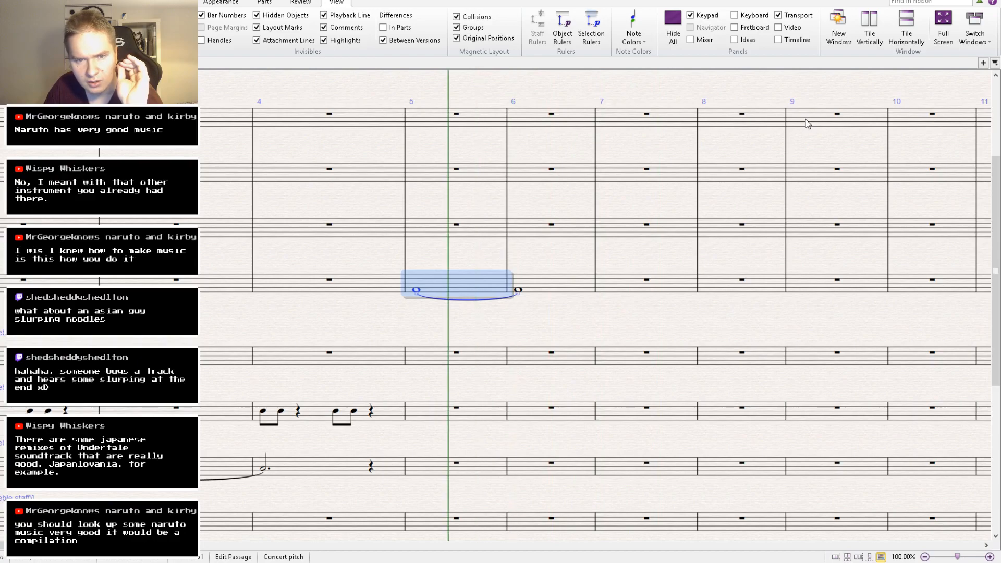
{"action": "key", "text": "space"}
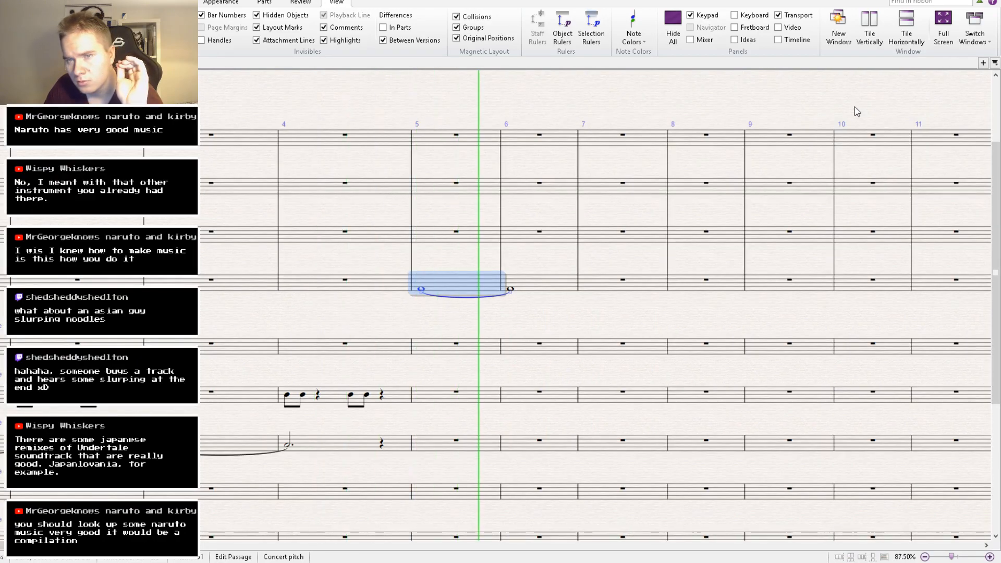
{"action": "key", "text": "space"}
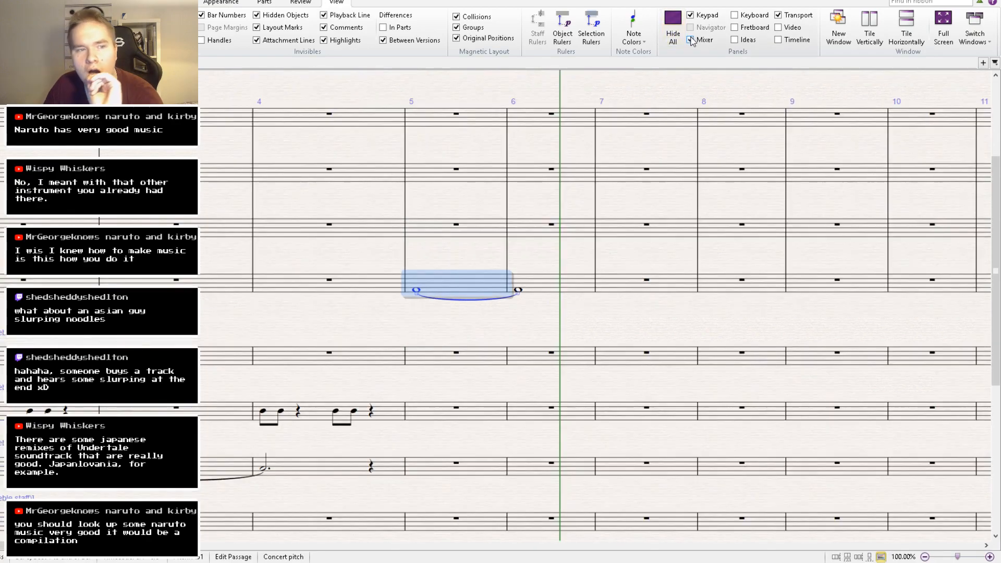
Raise the NoteP volume fader in the Mixer, then hide the Mixer.
{"action": "left_click", "coordinate": [691, 40]}
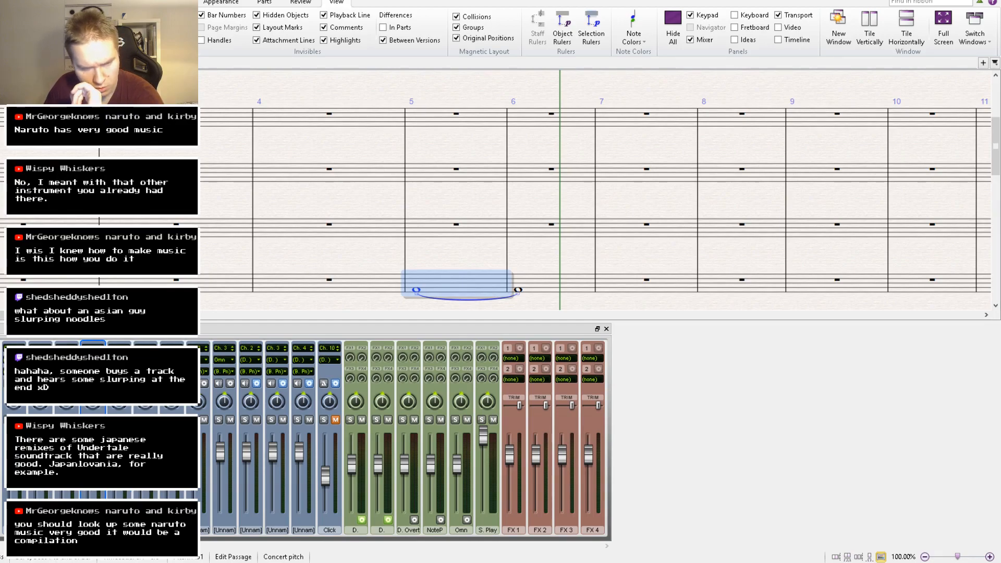
{"action": "left_click_drag", "start_coordinate": [431, 473], "coordinate": [429, 460]}
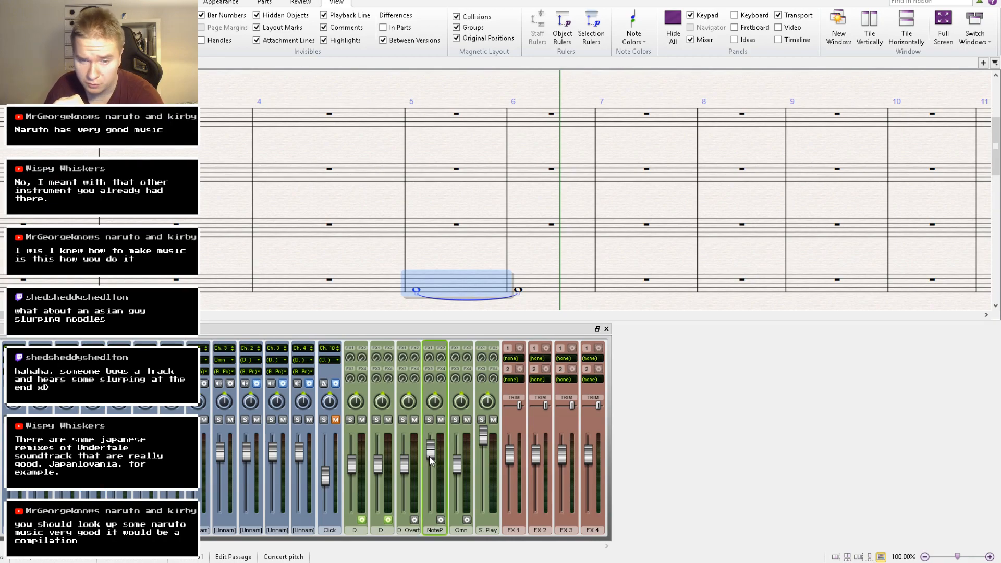
{"action": "left_click", "coordinate": [606, 330]}
Rewind to before bar 2, play through the tied notes in bars 5 and 6, and stop in bar 7.
{"action": "left_click_drag", "start_coordinate": [603, 322], "coordinate": [694, 267]}
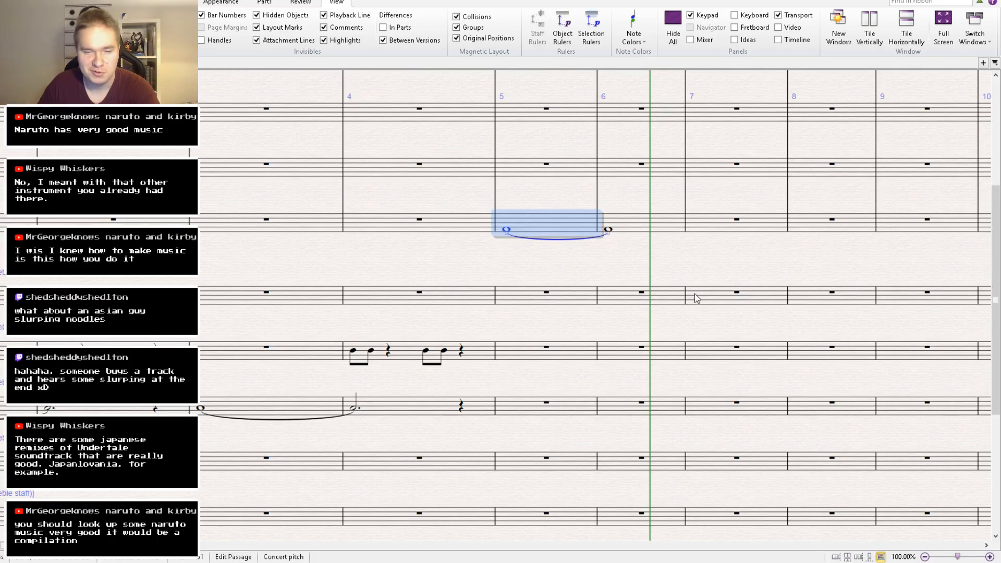
{"action": "left_click_drag", "start_coordinate": [709, 275], "coordinate": [664, 261]}
{"action": "left_click", "coordinate": [664, 261]}
{"action": "key", "text": "["}
{"action": "key", "text": "["}
{"action": "key", "text": "["}
{"action": "key", "text": "["}
{"action": "key", "text": "["}
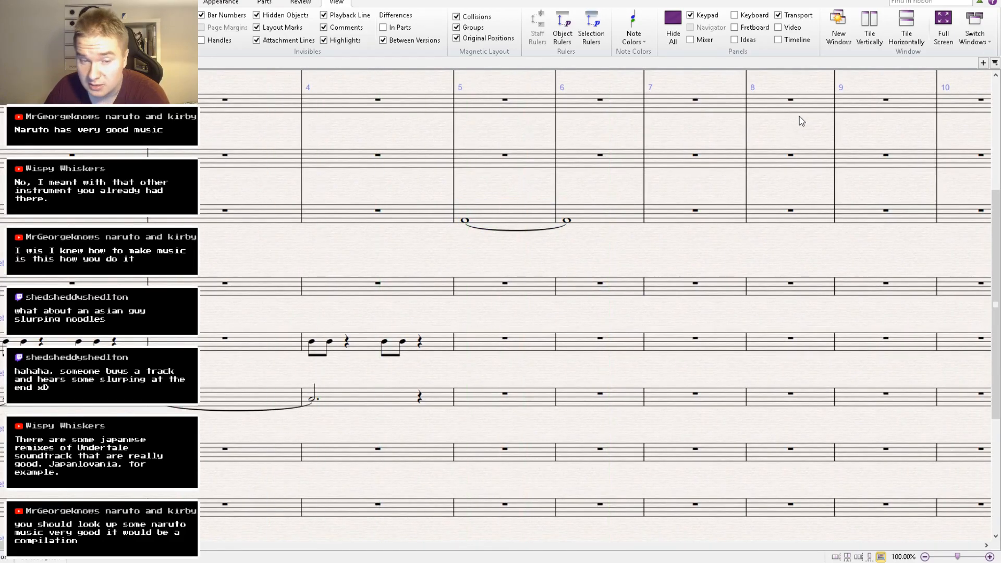
{"action": "left_click_drag", "start_coordinate": [353, 244], "coordinate": [560, 256]}
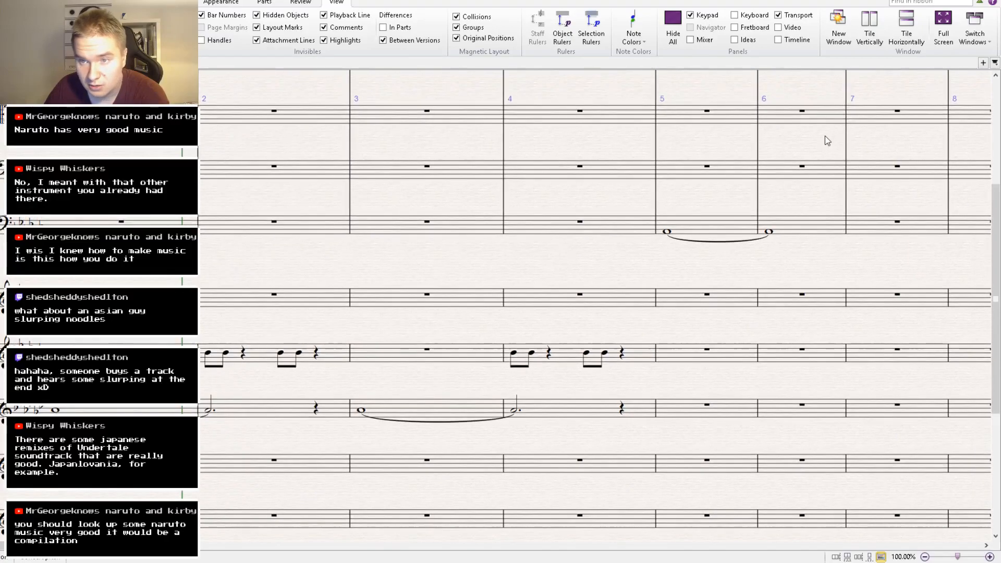
{"action": "key", "text": "ctrl+minus"}
{"action": "key", "text": "space"}
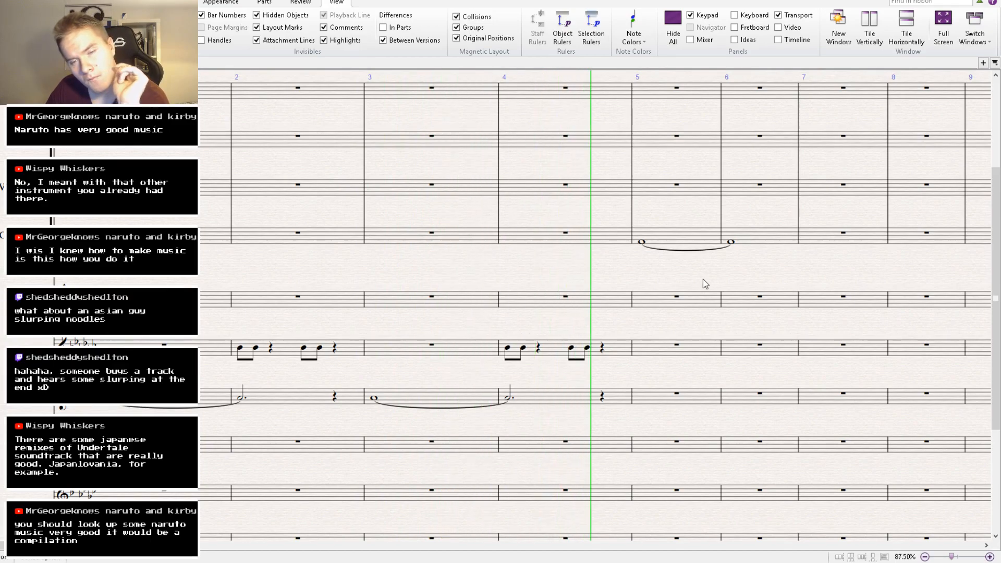
{"action": "left_click_drag", "start_coordinate": [693, 264], "coordinate": [524, 306]}
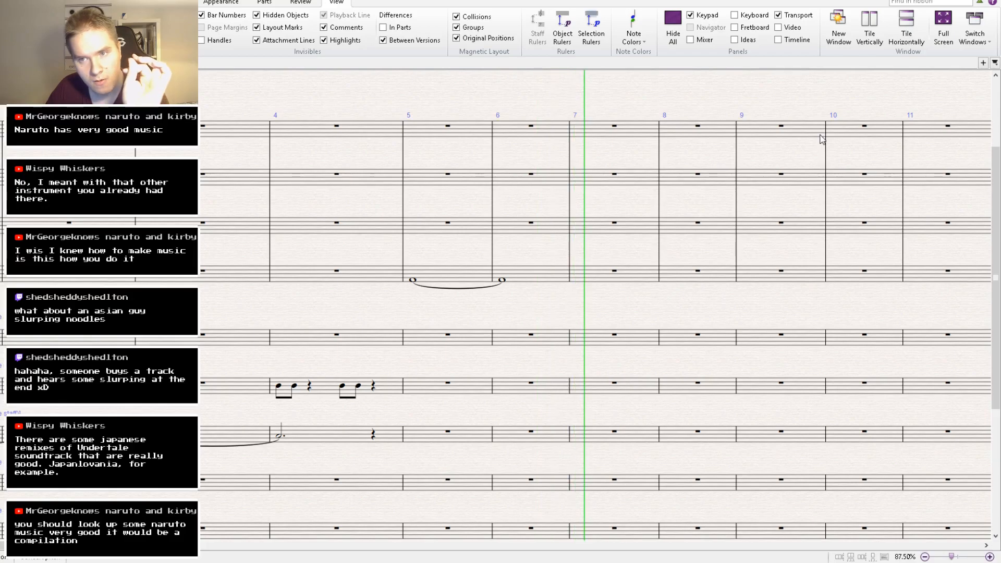
{"action": "key", "text": "space"}
Shorten the tied whole note in bar 6 to a dotted half note.
{"action": "left_click", "coordinate": [509, 277]}
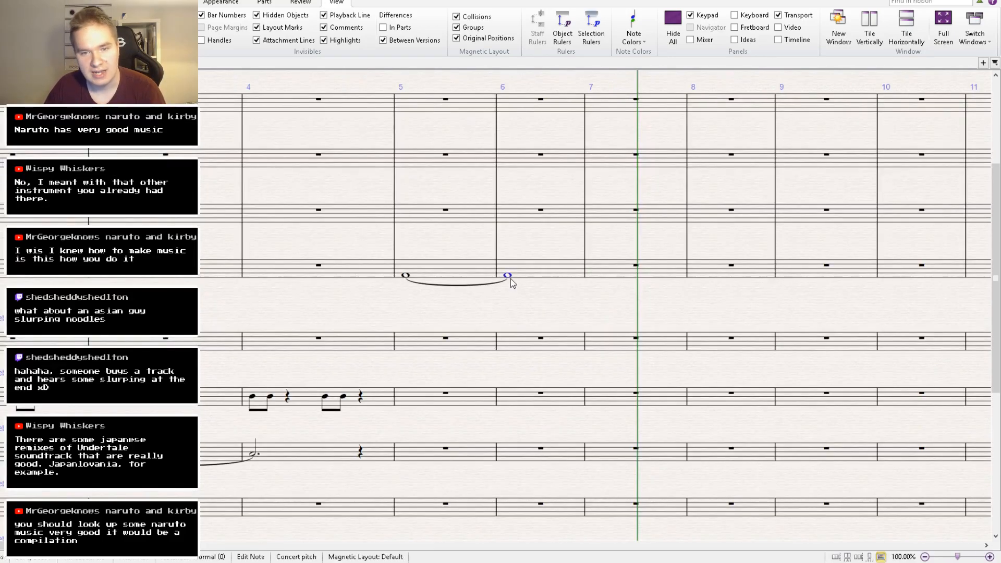
{"action": "left_click", "coordinate": [938, 502]}
{"action": "key", "text": "period"}
{"action": "key", "text": "Escape"}
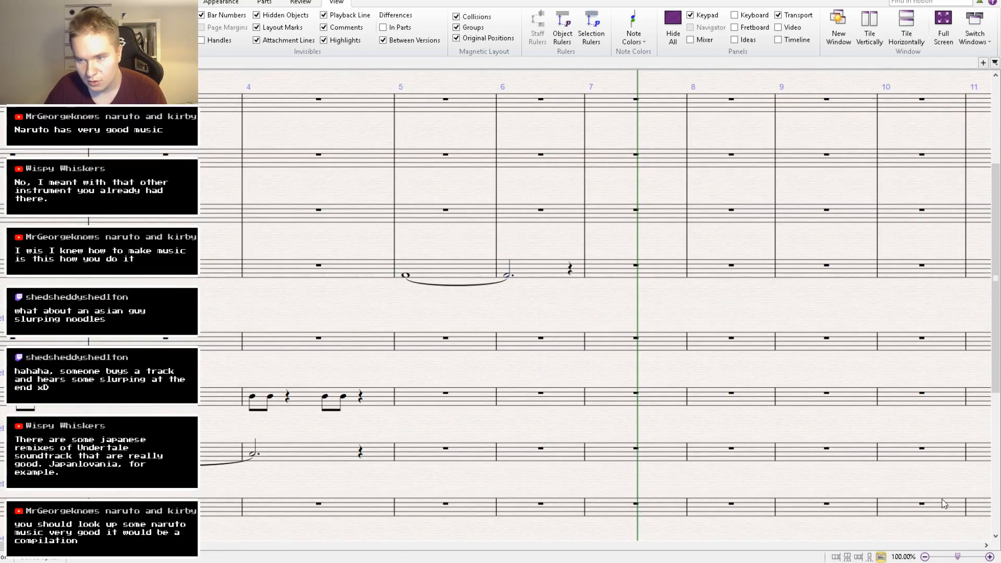
Add a quarter note on the last beat of bar 6 and adjust its pitch and accidental.
{"action": "left_click", "coordinate": [571, 274]}
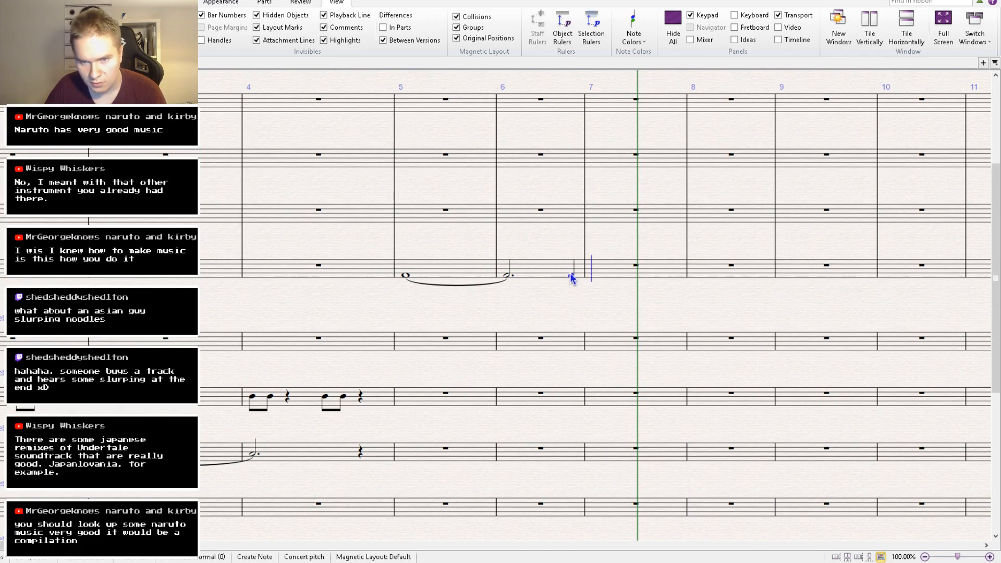
{"action": "key", "text": "Escape"}
{"action": "left_click", "coordinate": [932, 486]}
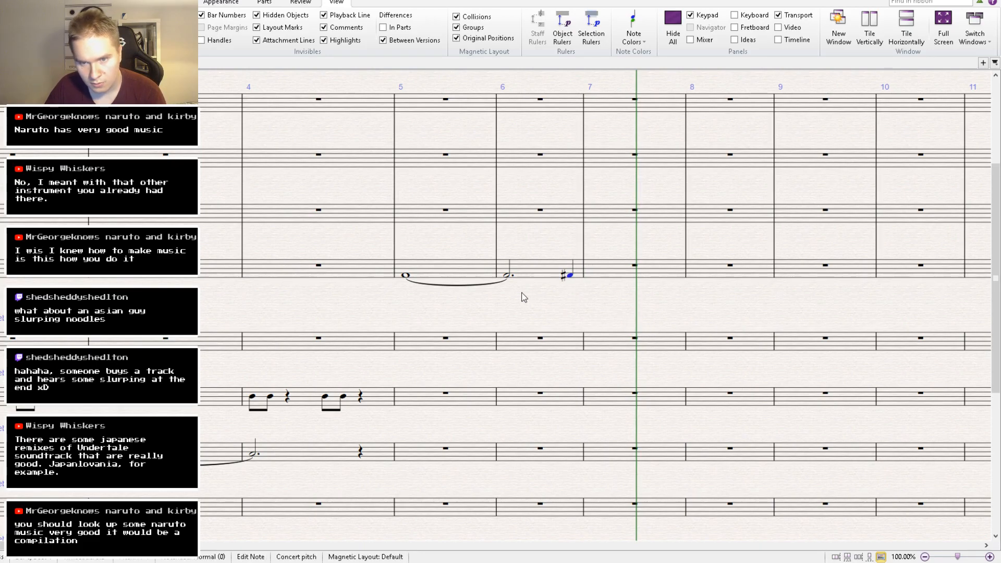
{"action": "key", "text": "Up"}
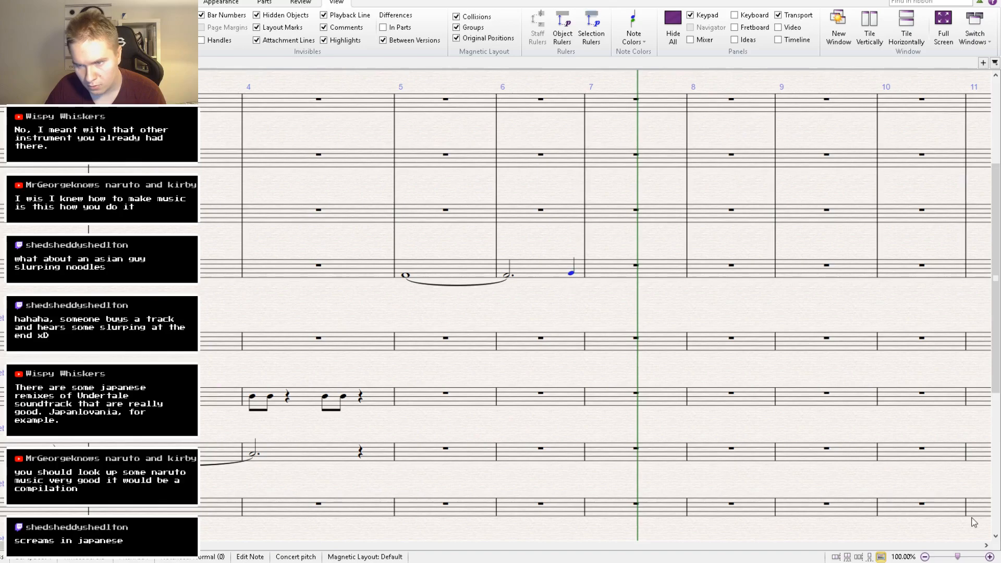
{"action": "key", "text": "Down"}
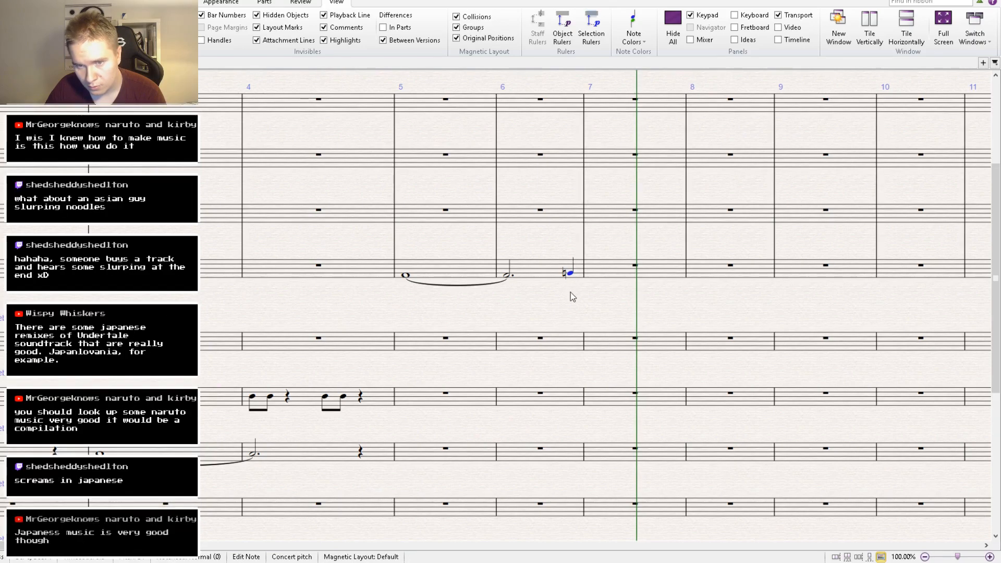
{"action": "key", "text": "Down"}
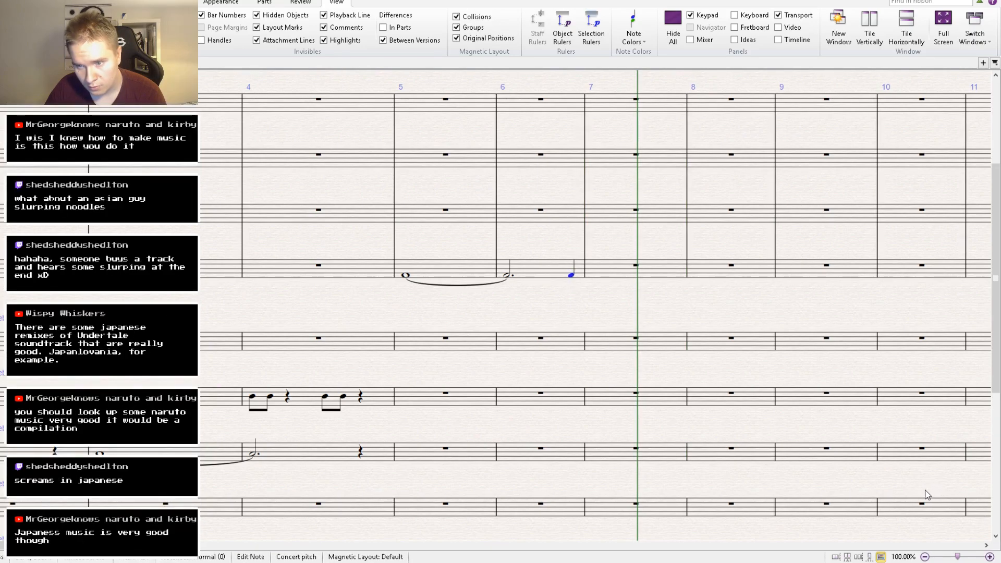
{"action": "key", "text": "Down"}
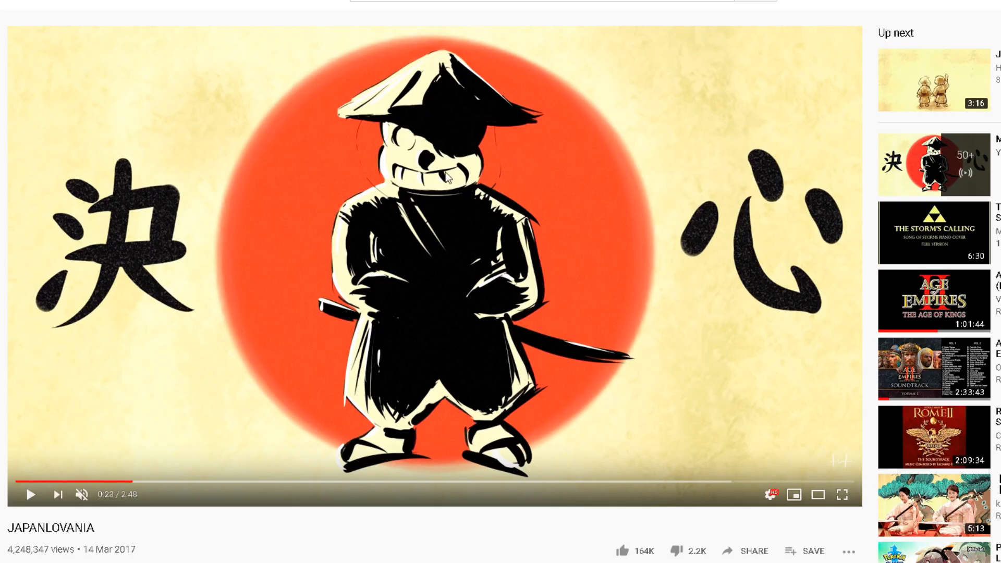
Switch to YouTube, search for "japanese scream" and open the "Japanese Guy Yelling" video.
{"action": "left_click", "coordinate": [479, 1]}
{"action": "type", "text": "japanese "}
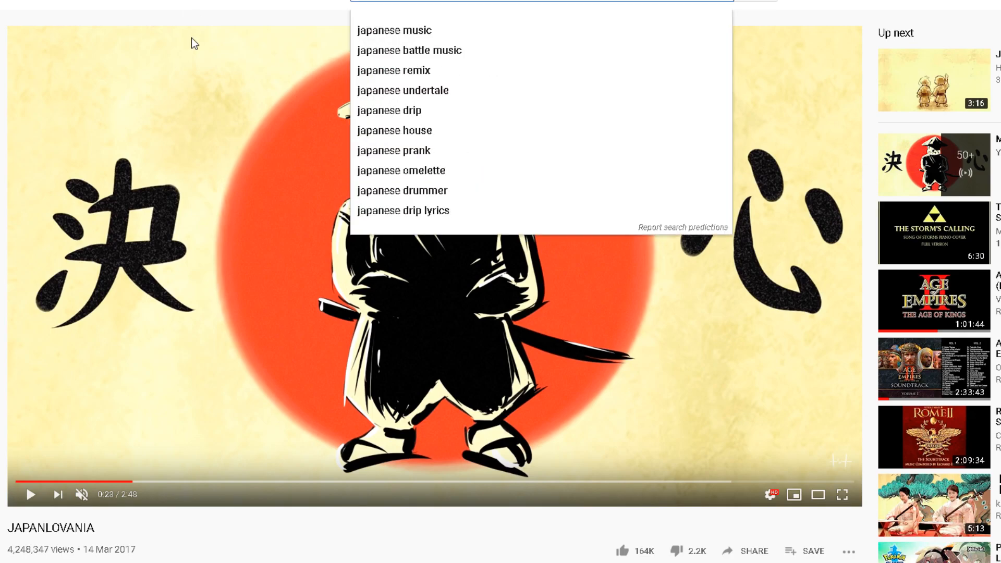
{"action": "type", "text": "scream"}
{"action": "key", "text": "Return"}
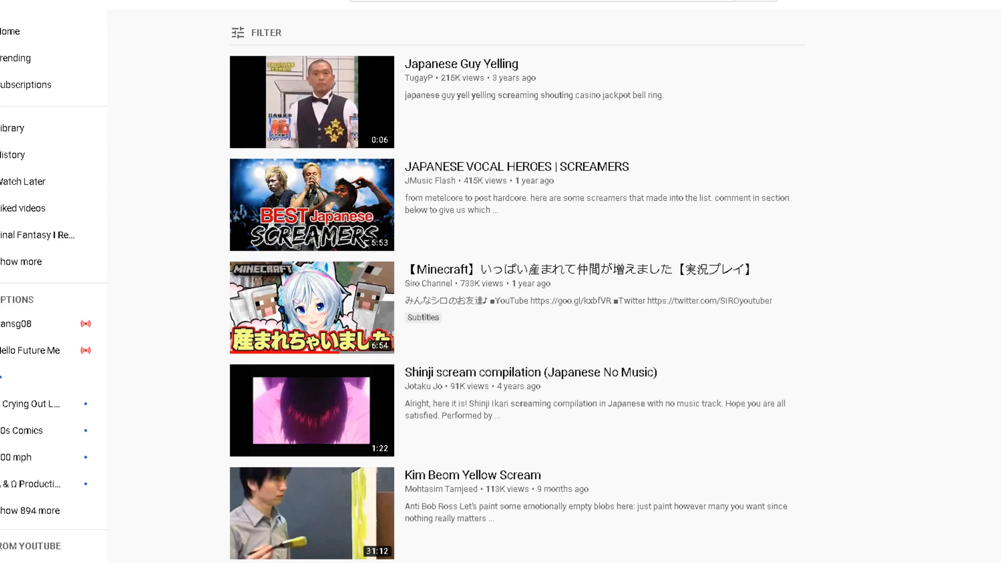
{"action": "left_click", "coordinate": [487, 63]}
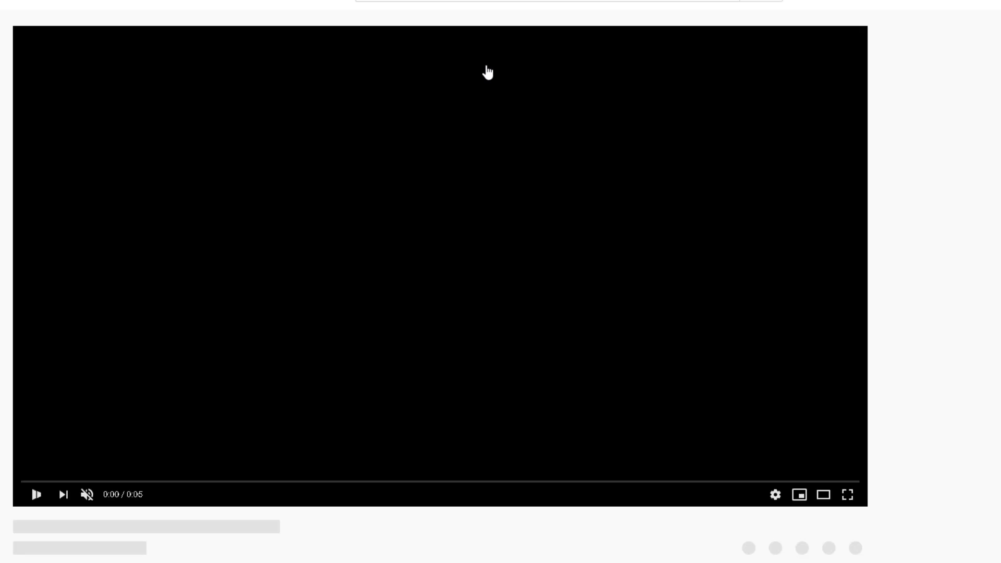
Replay the Japanese Guy Yelling clip unmuted and at a higher volume, cancelling autoplay of the next video.
{"action": "left_click", "coordinate": [87, 496]}
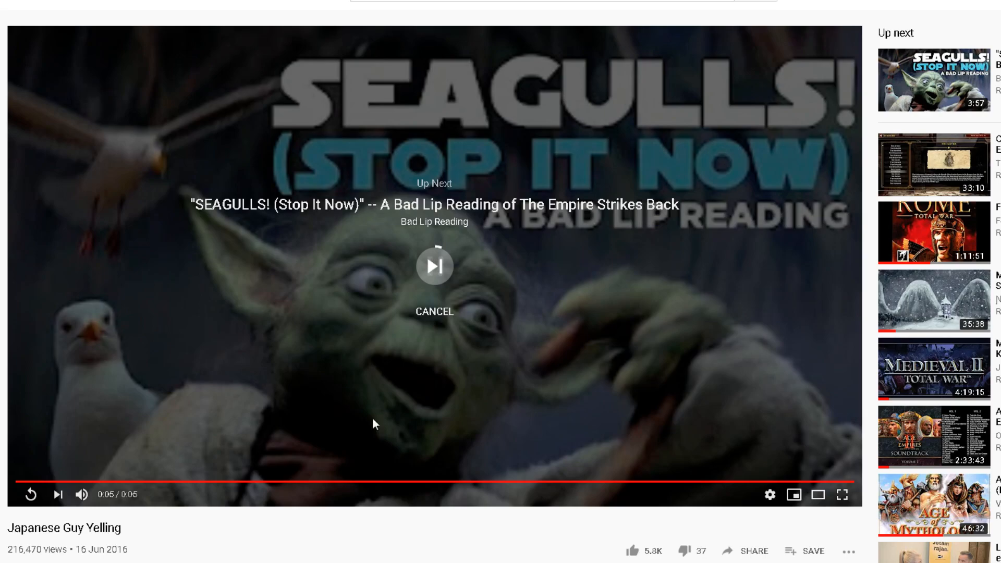
{"action": "left_click", "coordinate": [434, 311]}
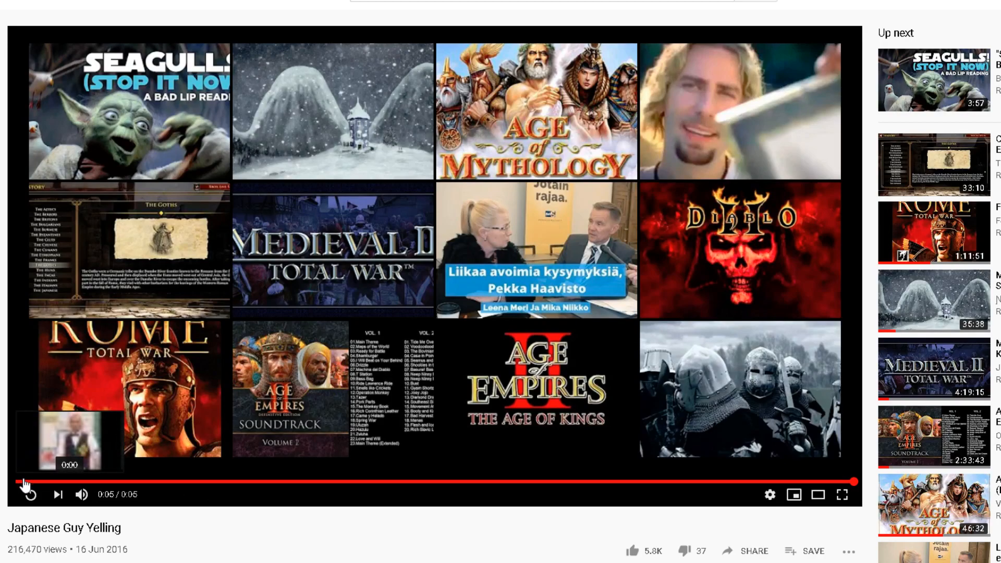
{"action": "left_click", "coordinate": [31, 495]}
{"action": "left_click", "coordinate": [31, 498]}
{"action": "left_click", "coordinate": [31, 498]}
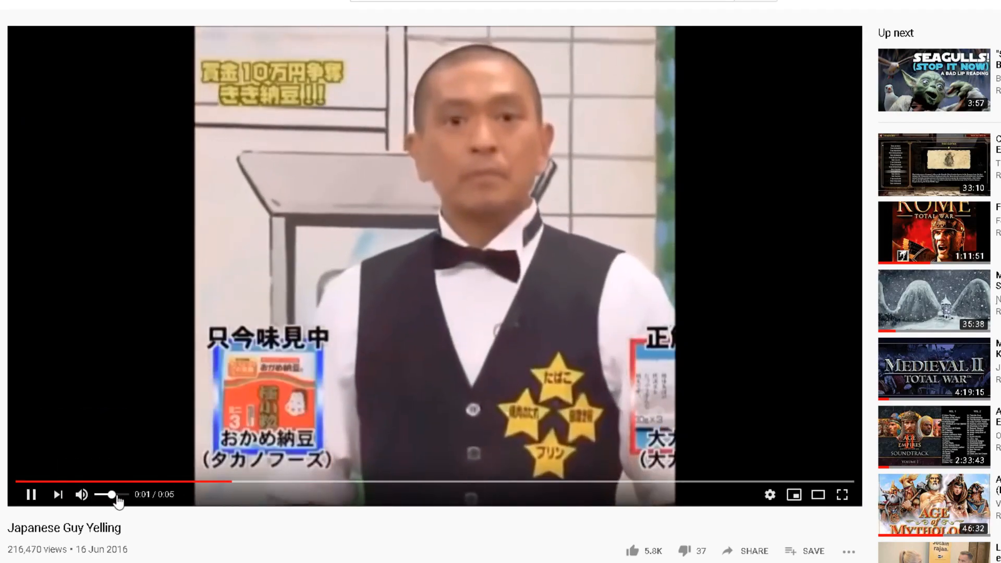
{"action": "left_click", "coordinate": [117, 496]}
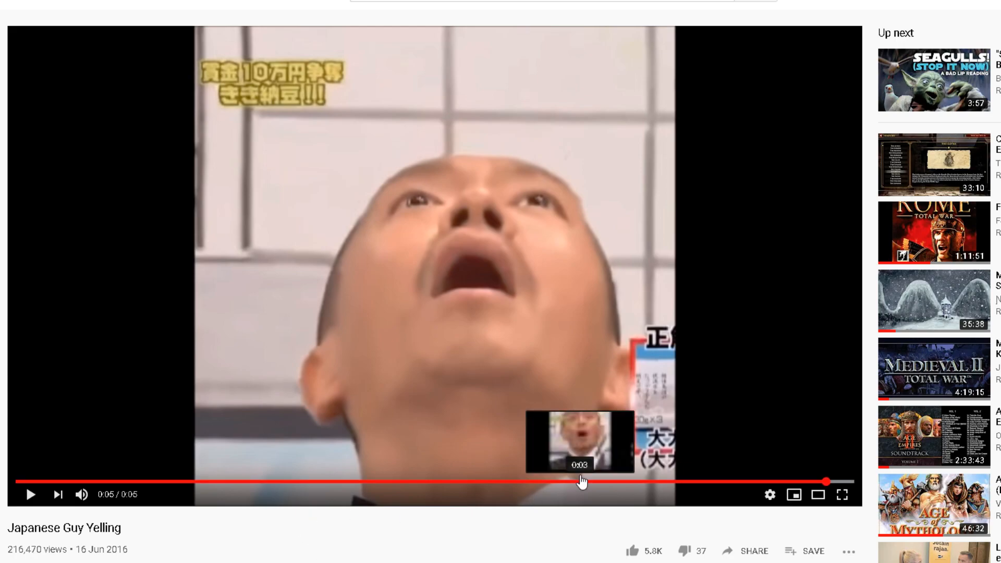
Review the yelling part of the clip between about 0:03 and 0:05, and return playback to the start.
{"action": "left_click", "coordinate": [580, 482]}
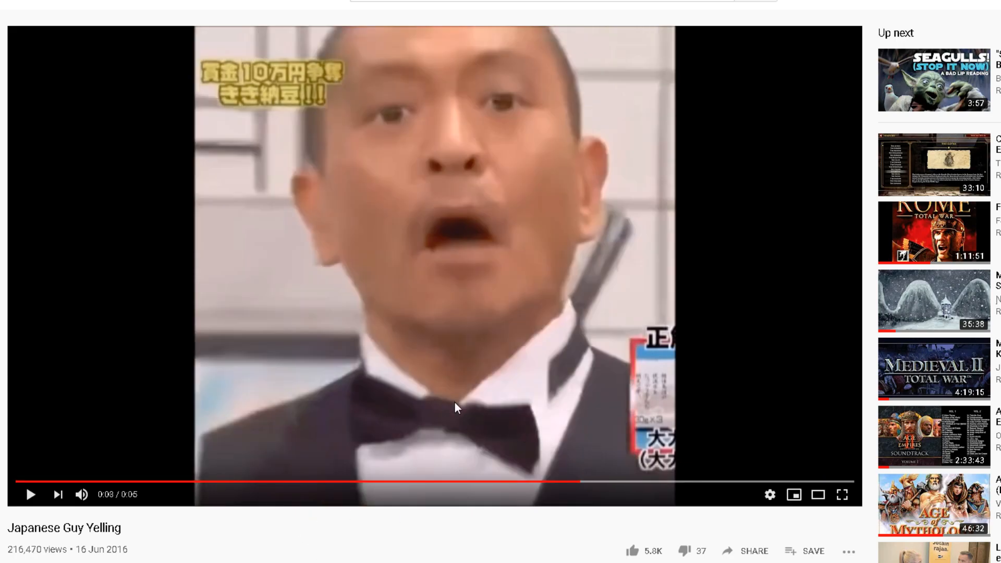
{"action": "left_click", "coordinate": [456, 408]}
{"action": "left_click", "coordinate": [445, 403]}
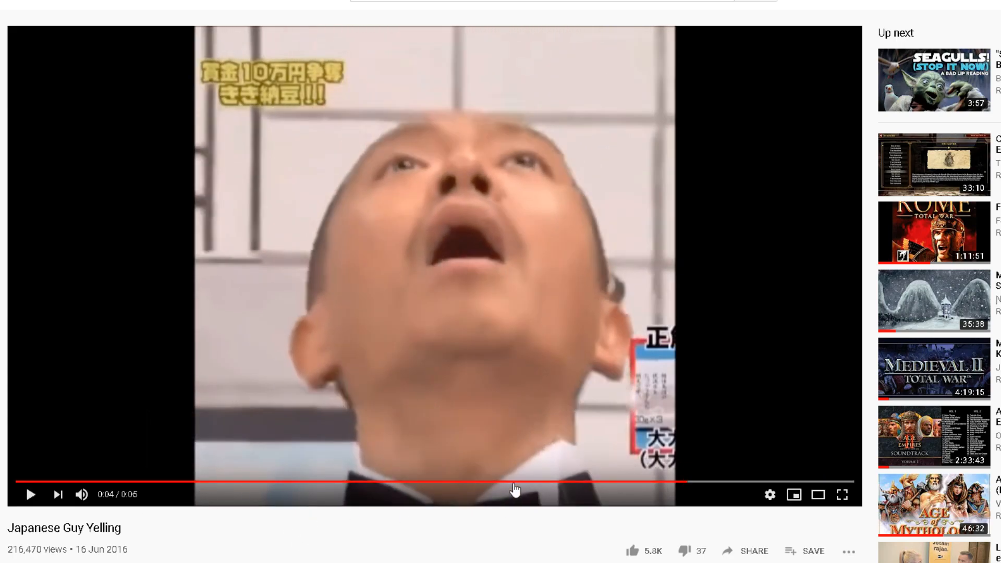
{"action": "left_click", "coordinate": [668, 482]}
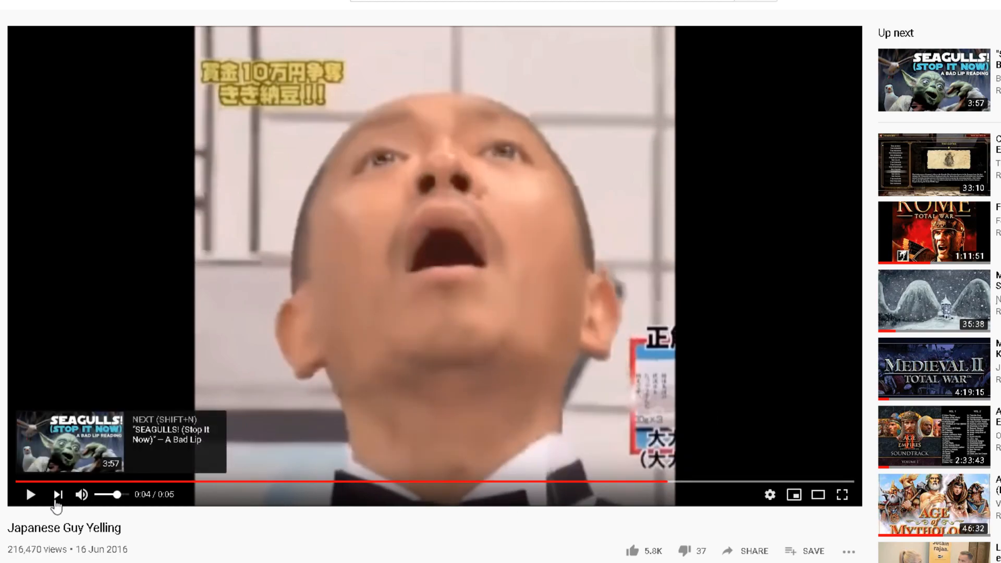
{"action": "left_click", "coordinate": [33, 502]}
{"action": "left_click", "coordinate": [35, 503]}
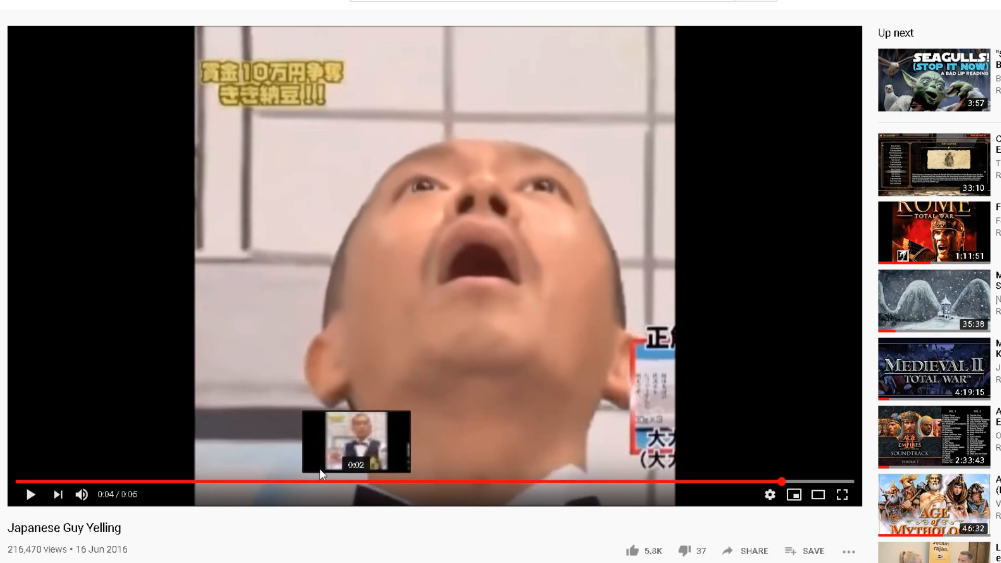
{"action": "left_click", "coordinate": [27, 483]}
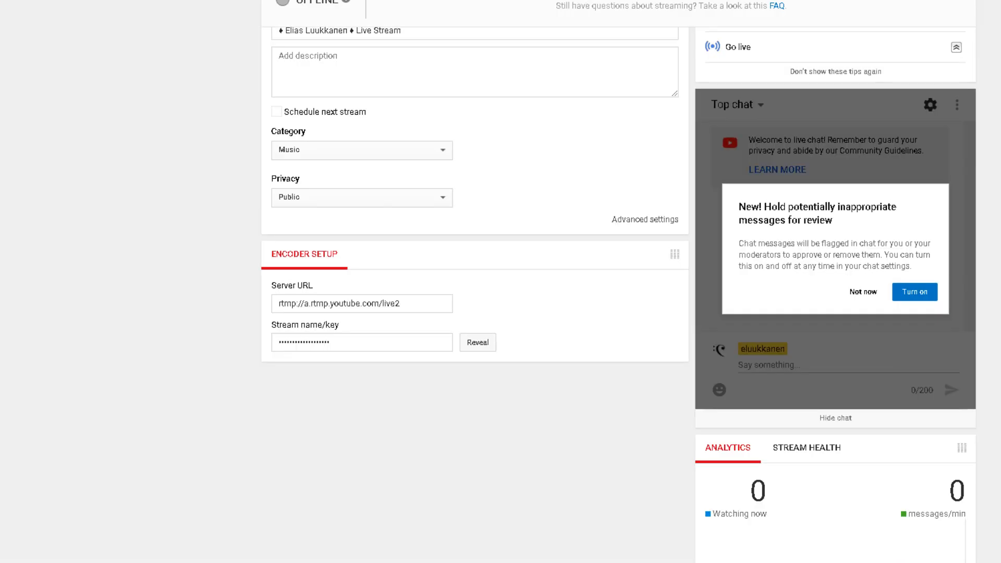
Open YouTube, search for the Kim Beom Yellow Scream video, and play the first result at a slightly lower volume.
{"action": "type", "text": "you"}
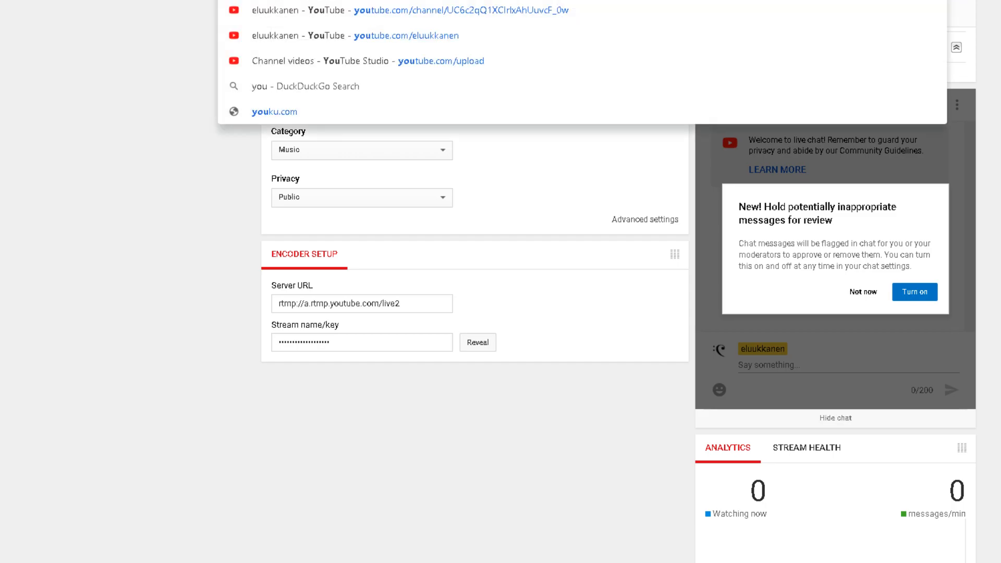
{"action": "key", "text": "Return"}
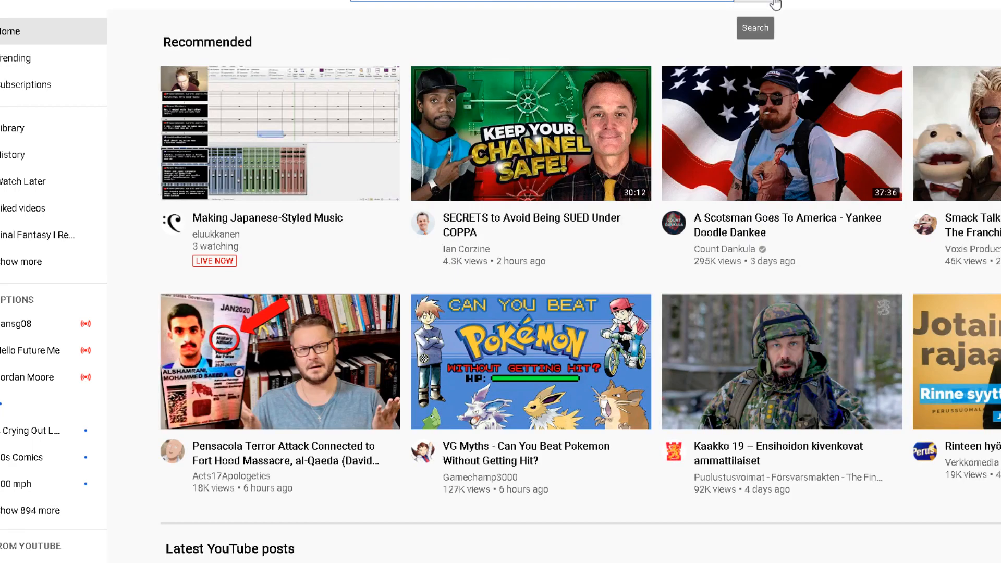
{"action": "left_click", "coordinate": [768, 2]}
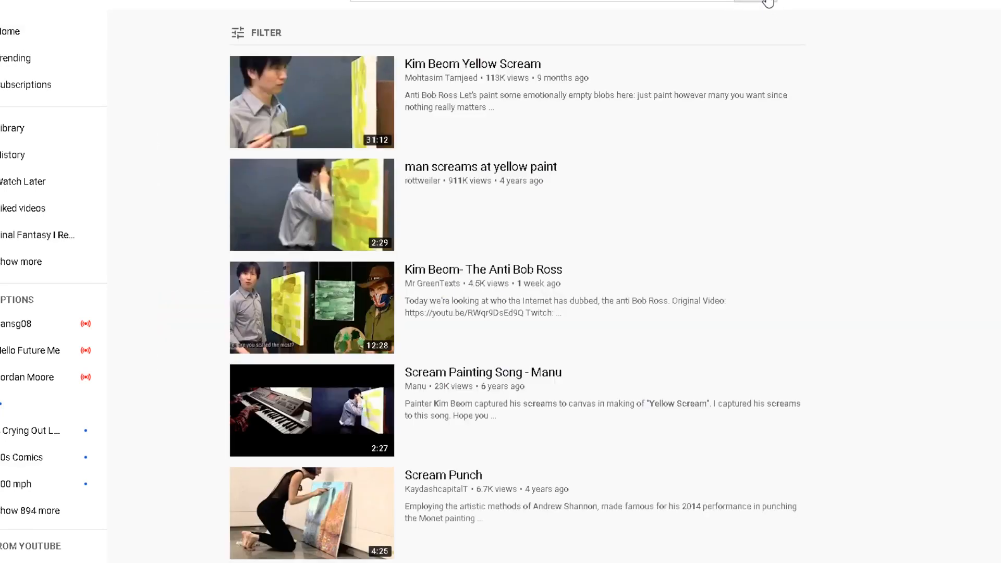
{"action": "left_click", "coordinate": [503, 65]}
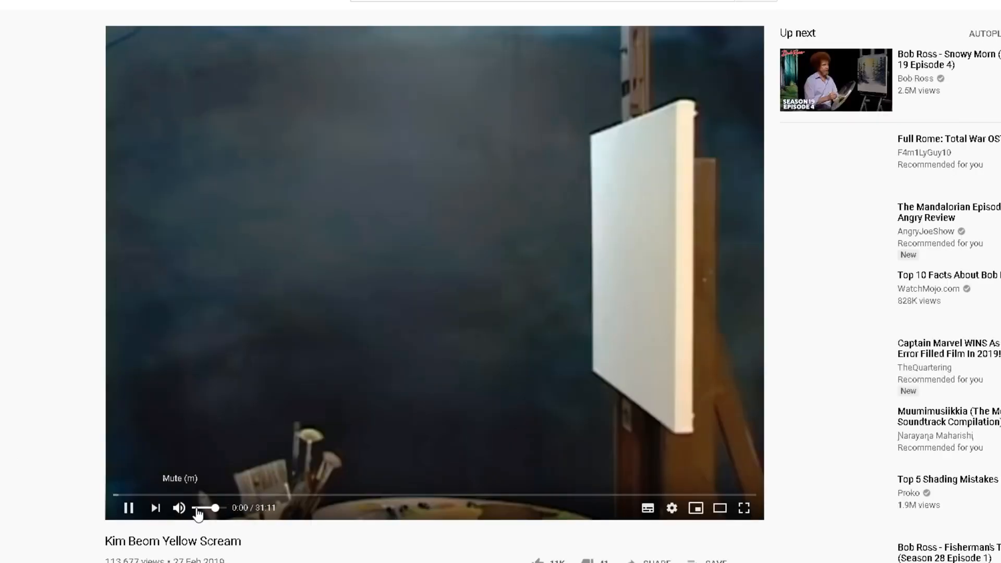
{"action": "left_click", "coordinate": [208, 508]}
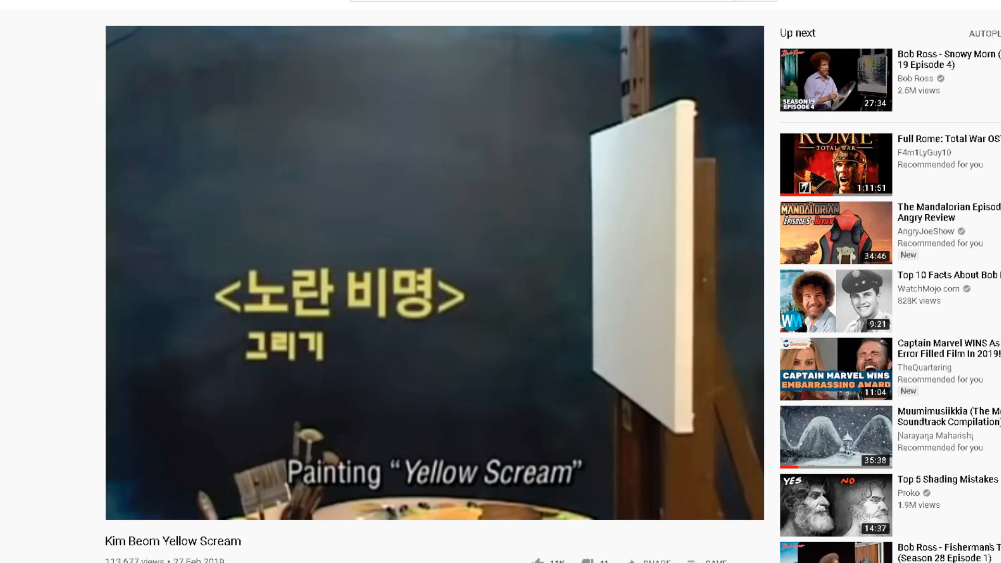
Skip forward through the Yellow Scream video to the painting section at about 7:30.
{"action": "left_click", "coordinate": [136, 496]}
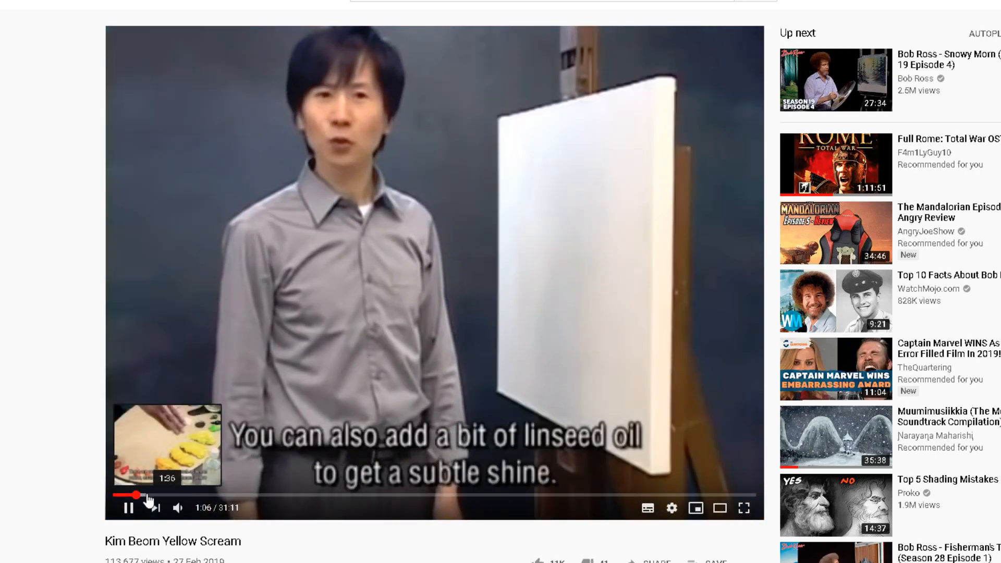
{"action": "left_click", "coordinate": [164, 497]}
{"action": "left_click", "coordinate": [185, 495]}
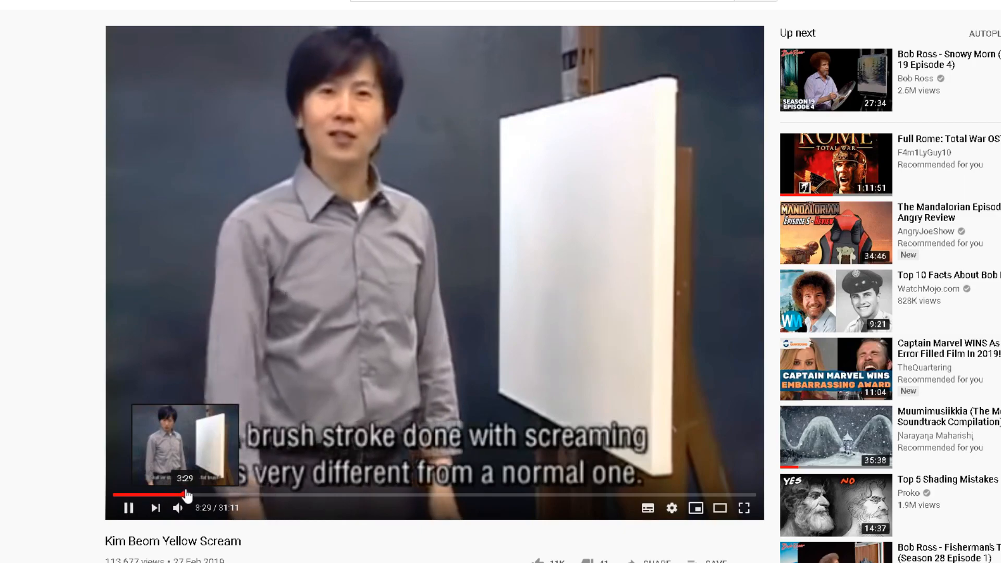
{"action": "left_click", "coordinate": [222, 496]}
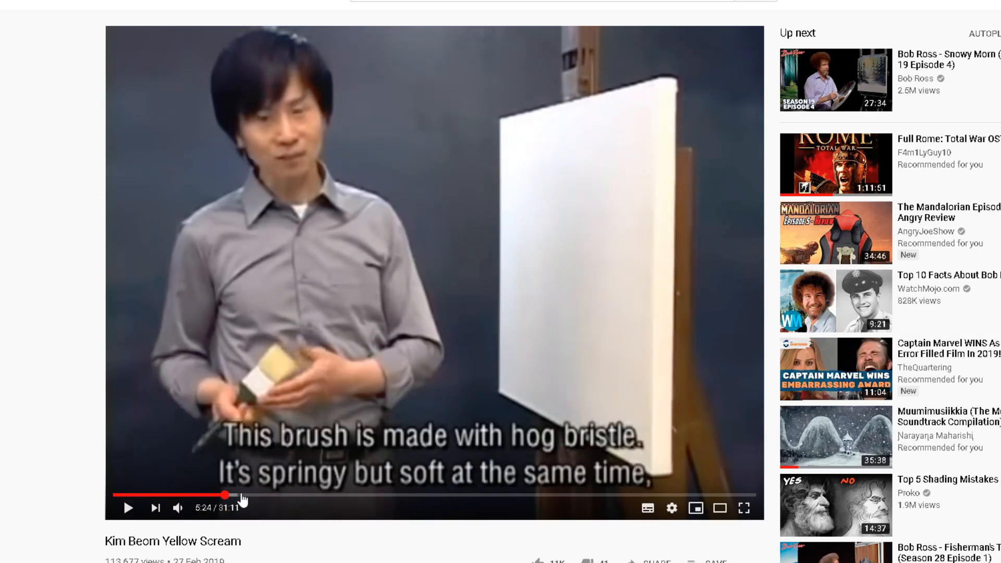
{"action": "left_click", "coordinate": [252, 495]}
{"action": "left_click", "coordinate": [281, 496]}
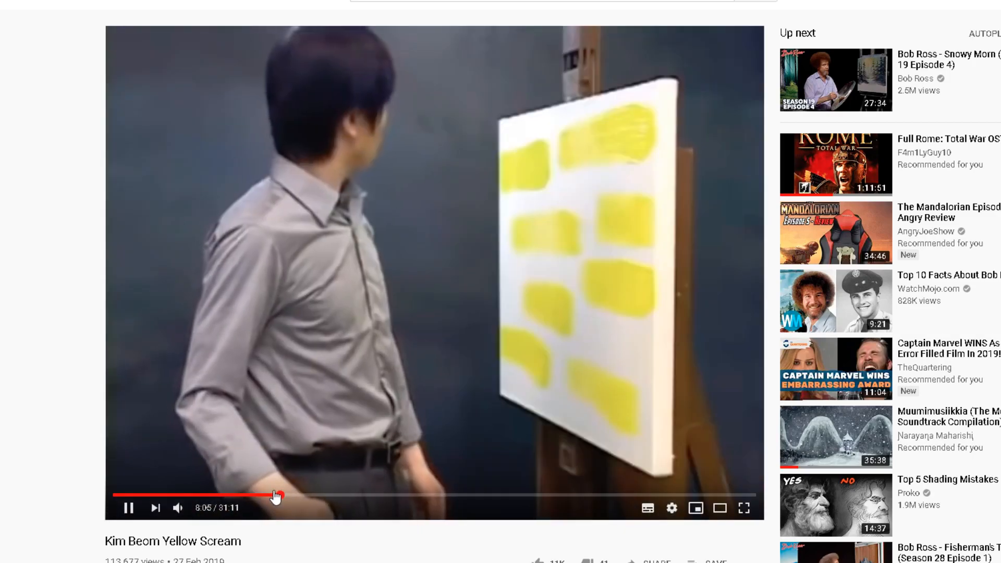
{"action": "left_click", "coordinate": [268, 494]}
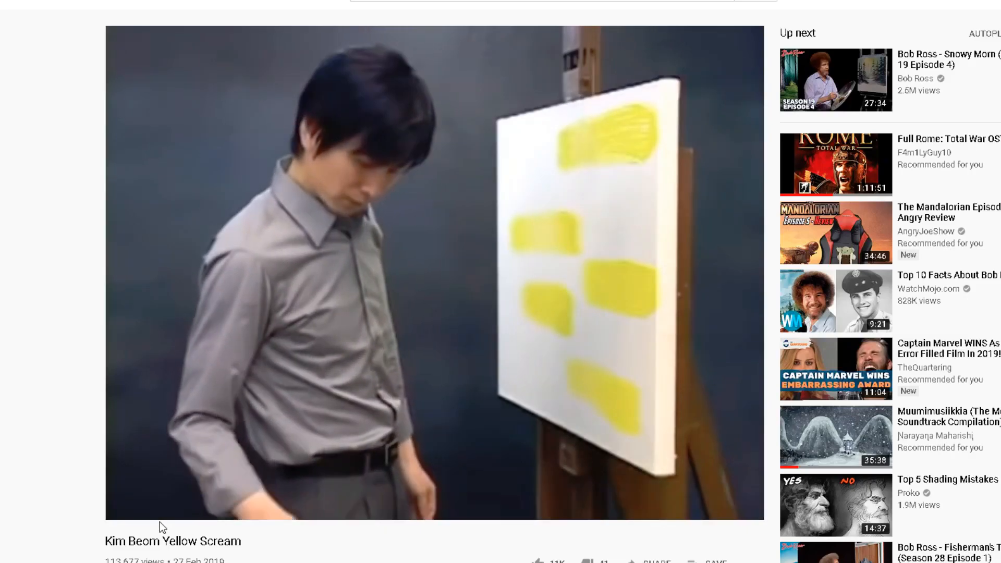
Replay the screamed brush stroke between about 7:30 and 7:39, pausing playback before and after it.
{"action": "left_click", "coordinate": [128, 509]}
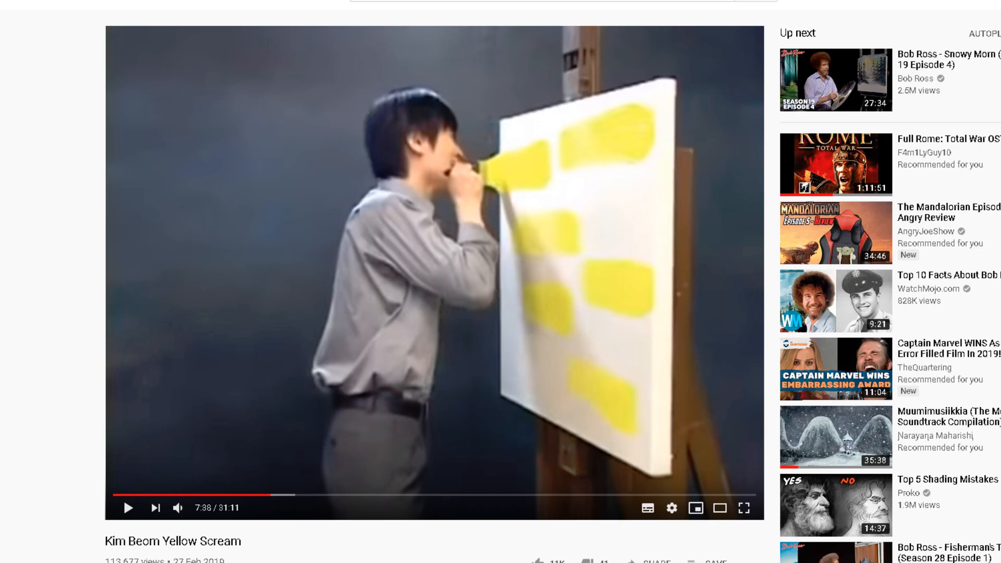
{"action": "left_click", "coordinate": [128, 509]}
{"action": "left_click", "coordinate": [265, 495]}
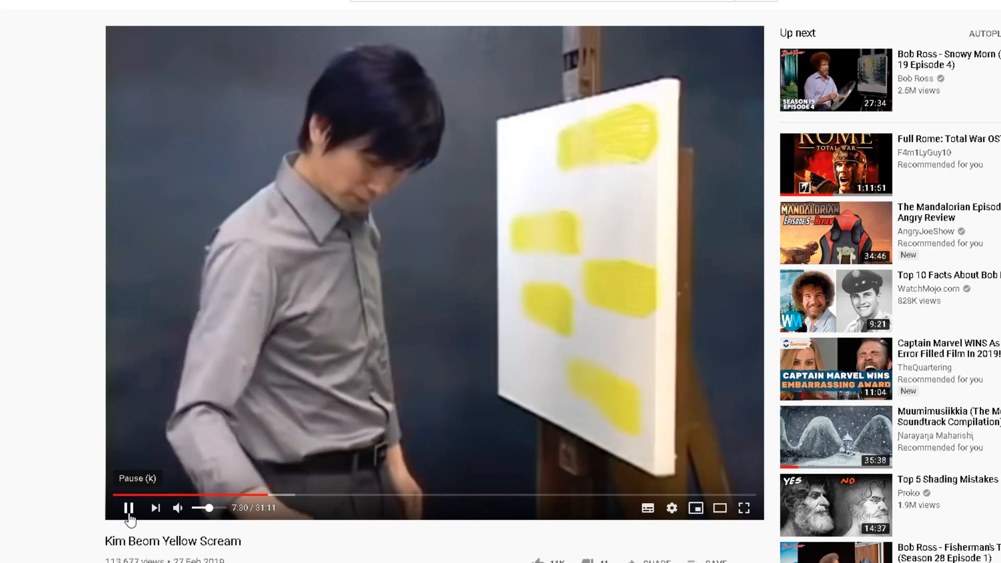
{"action": "left_click", "coordinate": [129, 510]}
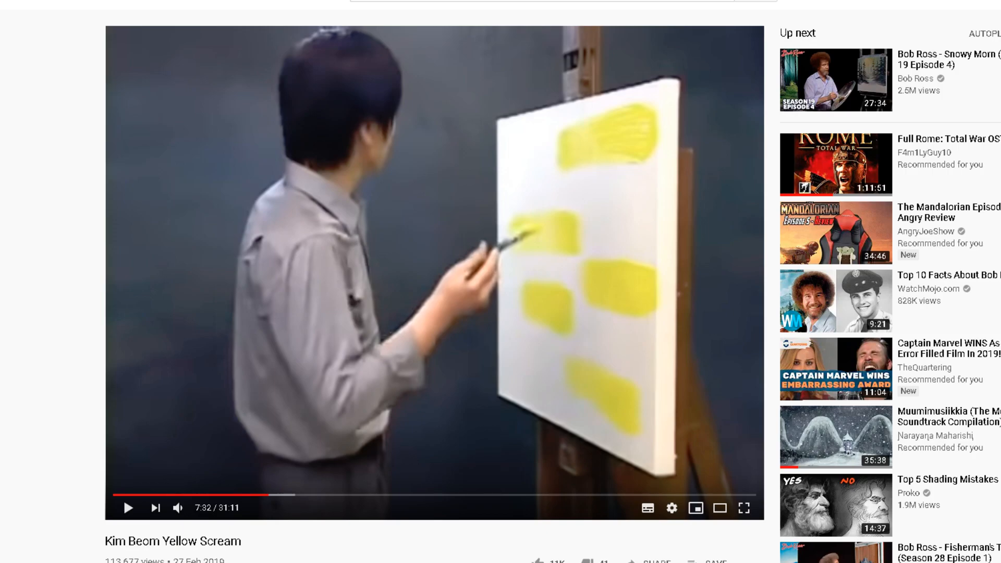
{"action": "left_click", "coordinate": [128, 508]}
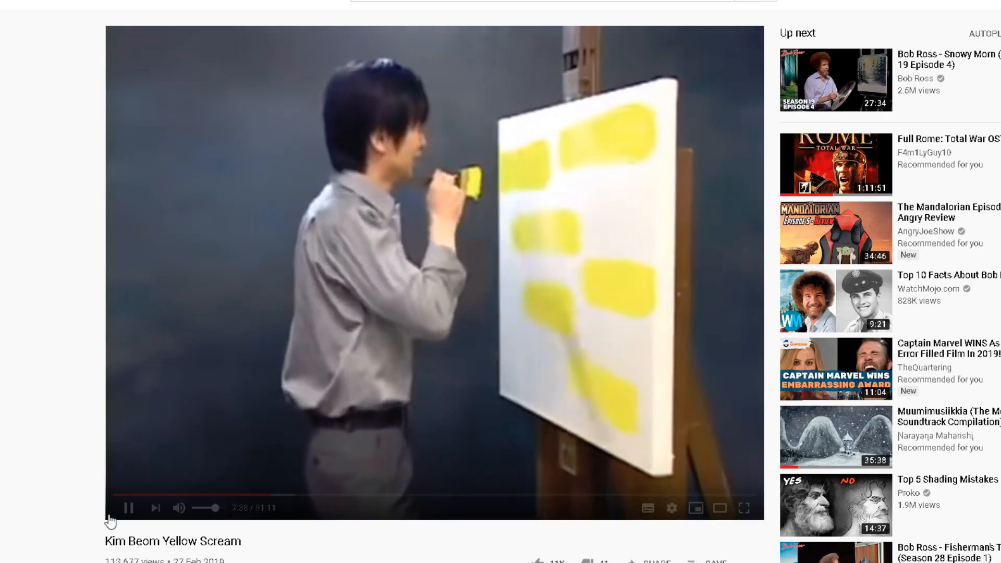
{"action": "left_click", "coordinate": [125, 503]}
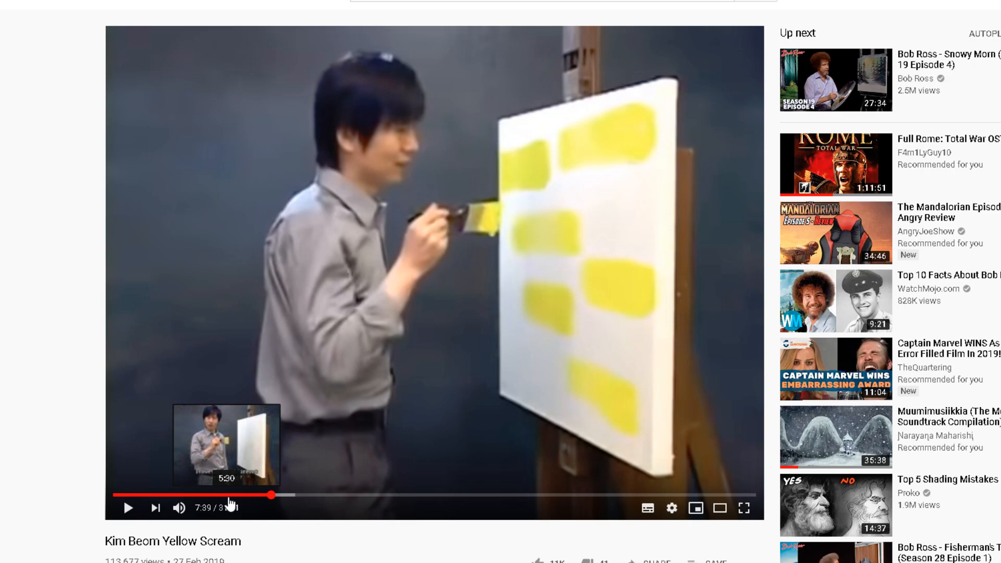
Go back to about 5:30 in the video and play the first screamed brush stroke, pausing around 6:03 and 6:10.
{"action": "left_click", "coordinate": [229, 495]}
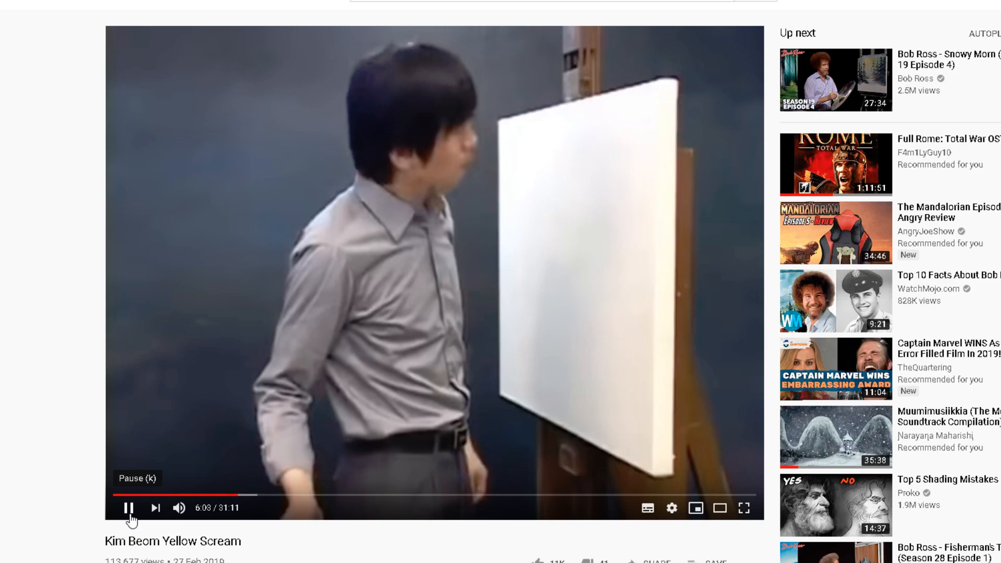
{"action": "left_click", "coordinate": [129, 508]}
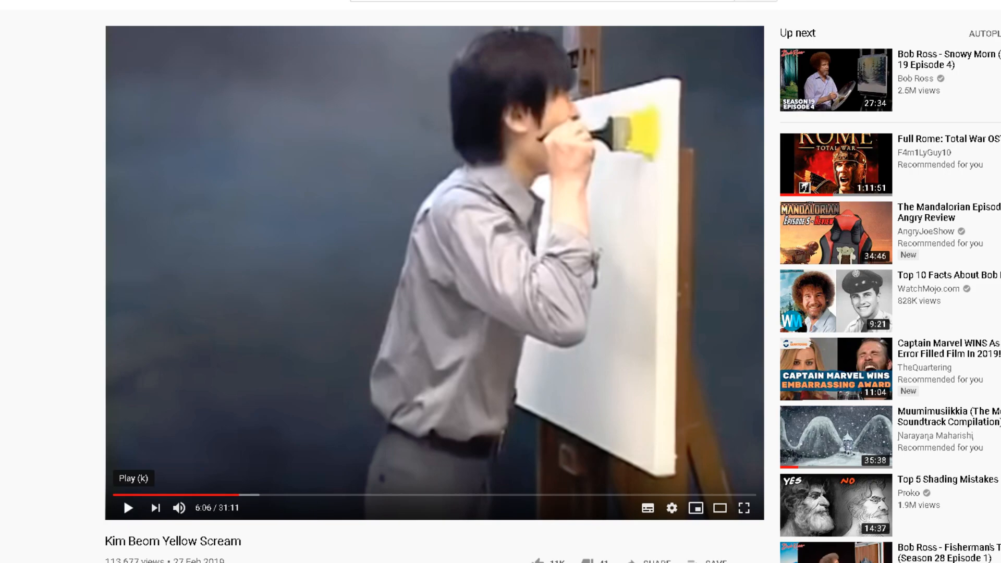
{"action": "left_click", "coordinate": [128, 508]}
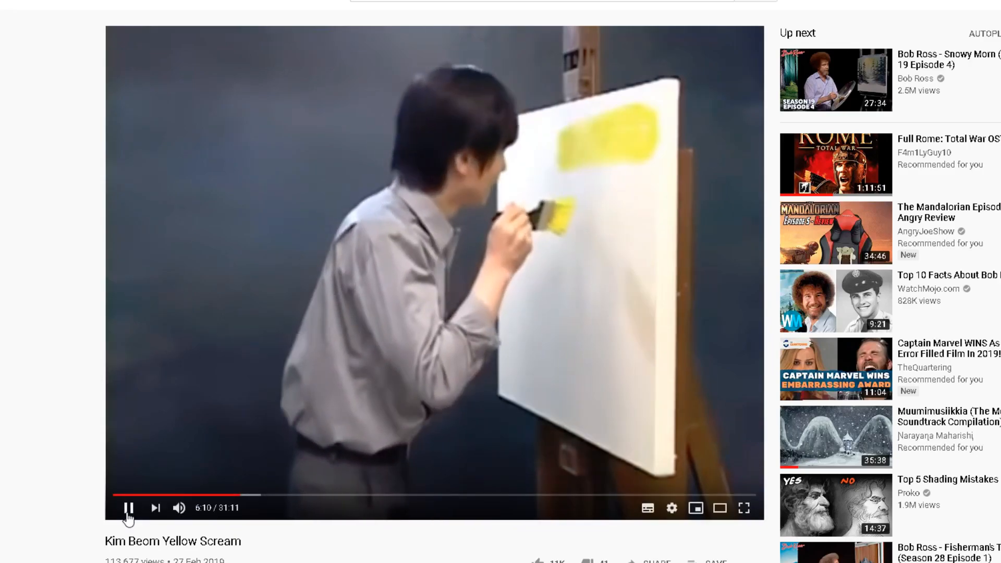
{"action": "left_click", "coordinate": [128, 513]}
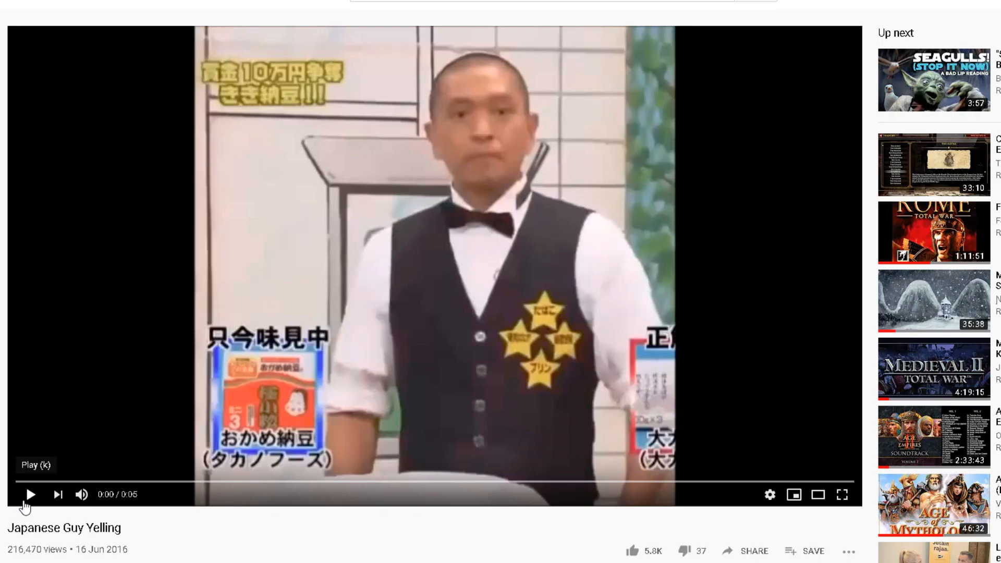
Play the Japanese Guy Yelling clip from the beginning, restart and pause it, and skip to near its end.
{"action": "left_click", "coordinate": [26, 501]}
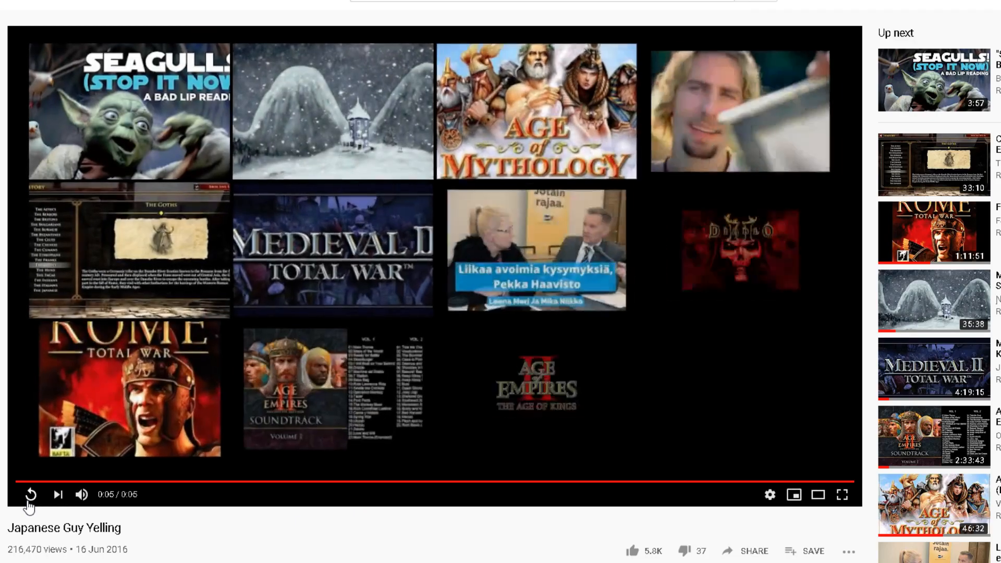
{"action": "left_click", "coordinate": [28, 501]}
{"action": "left_click", "coordinate": [28, 501]}
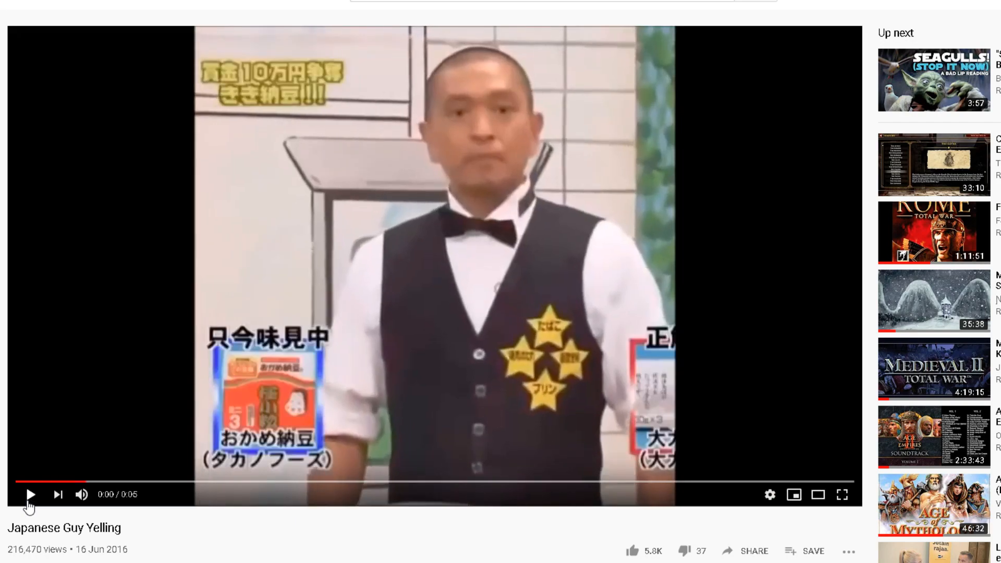
{"action": "left_click", "coordinate": [841, 481]}
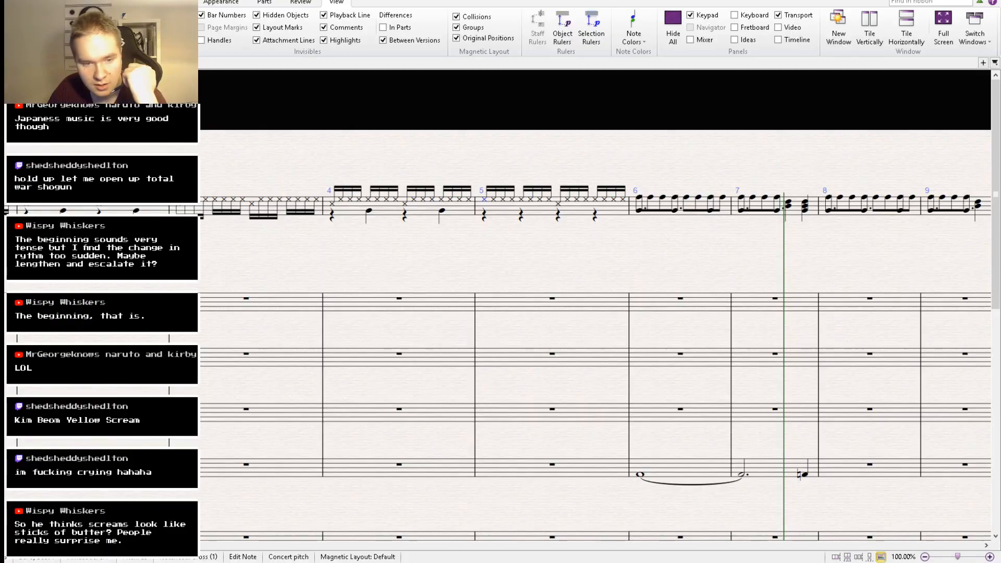
Switch to Audacity, play back the recorded yell, and select the audio from 4.156 s to 8.162 s.
{"action": "key", "text": "alt+Tab"}
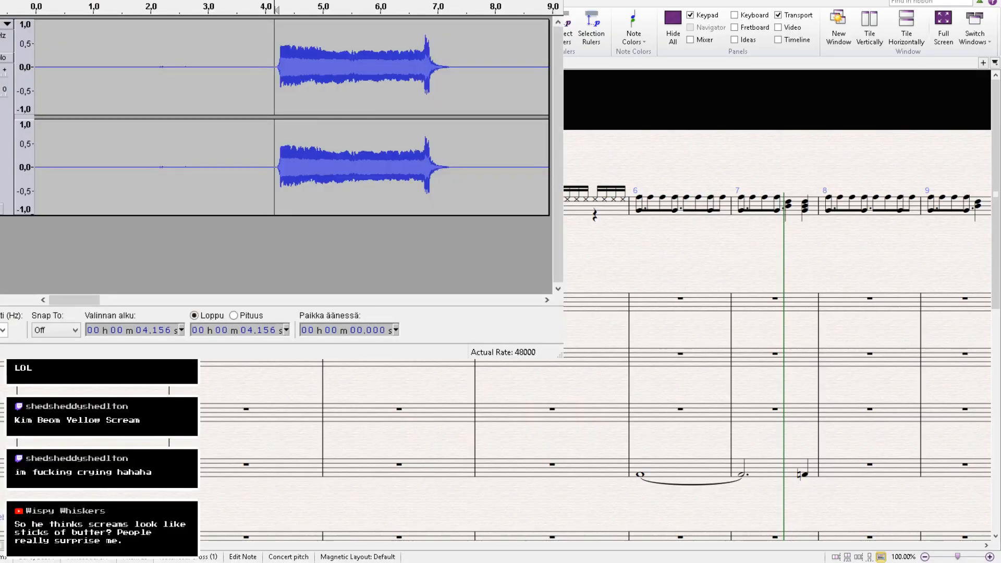
{"action": "left_click_drag", "start_coordinate": [281, 1], "coordinate": [374, 9]}
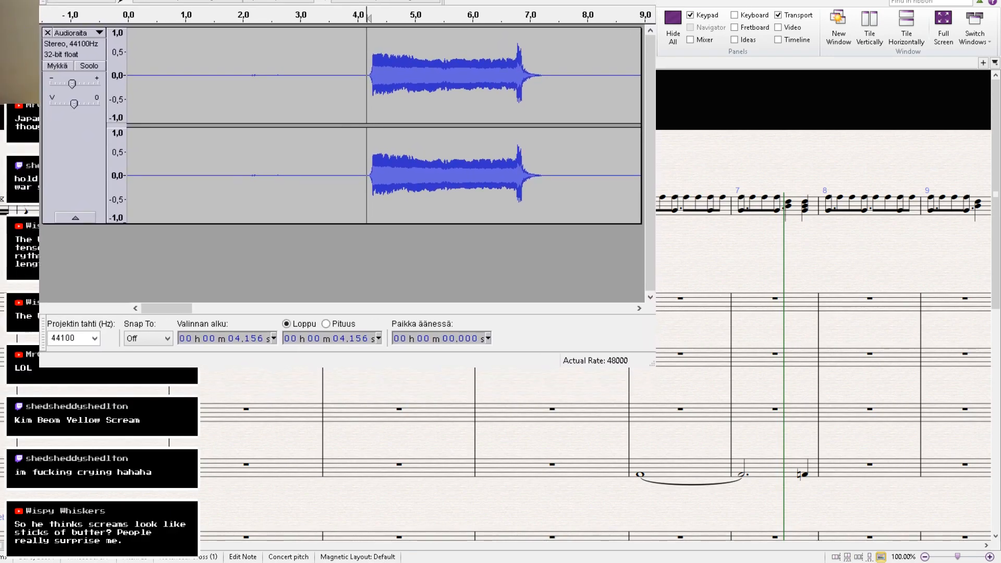
{"action": "key", "text": "space"}
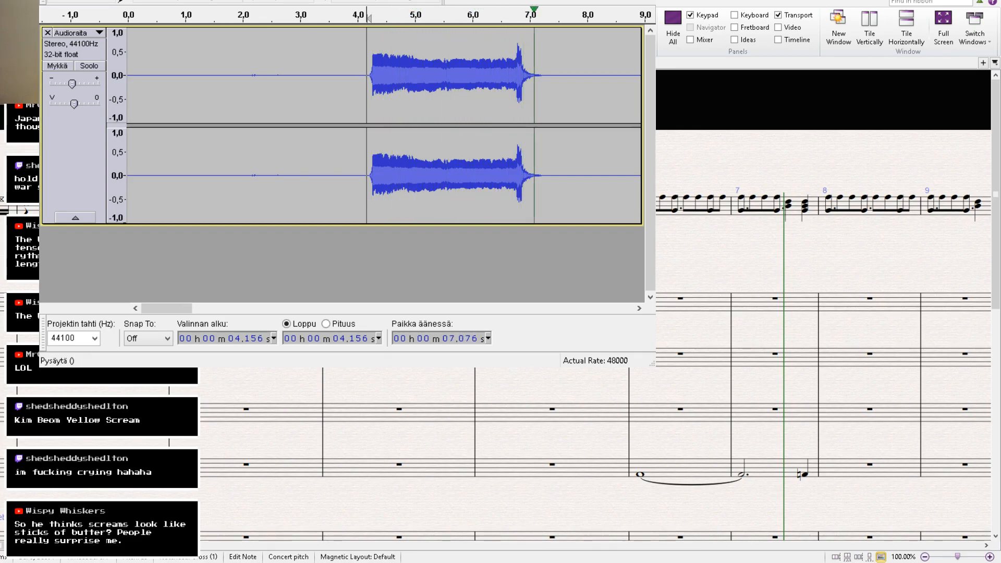
{"action": "key", "text": "space"}
{"action": "left_click_drag", "start_coordinate": [368, 65], "coordinate": [597, 95]}
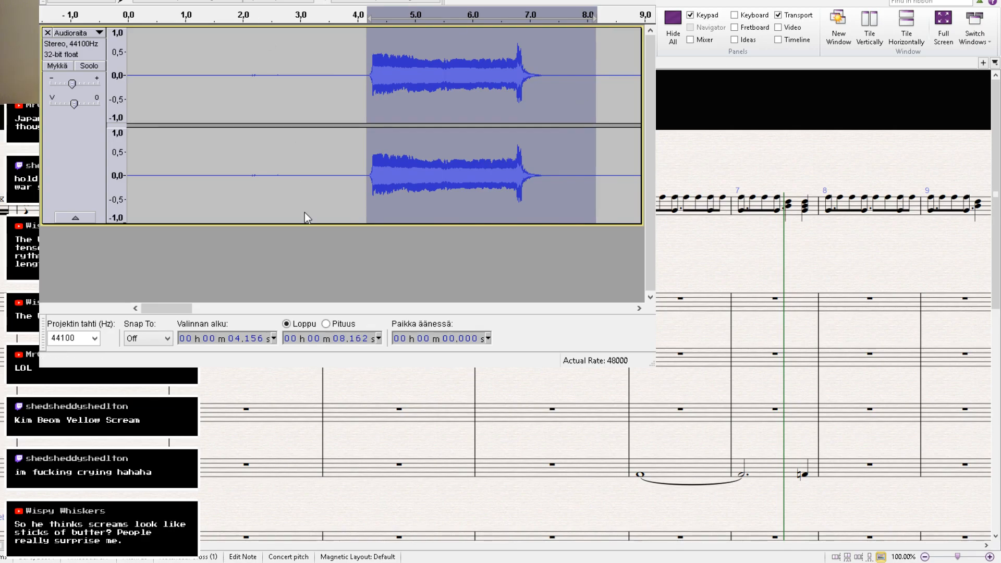
Try reapplying the last effect to the selected yell and play the result back.
{"action": "key", "text": "ctrl+r"}
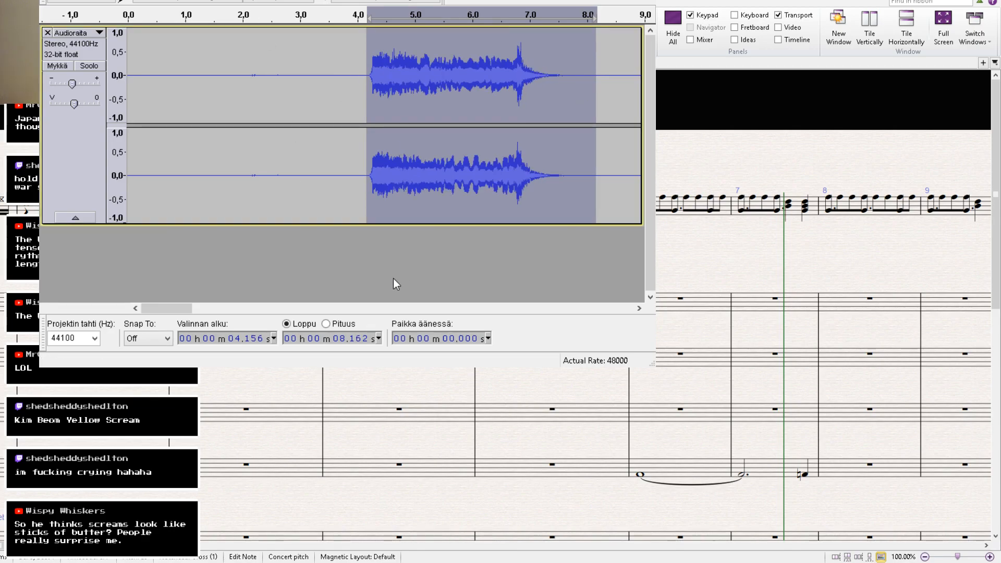
{"action": "key", "text": "space"}
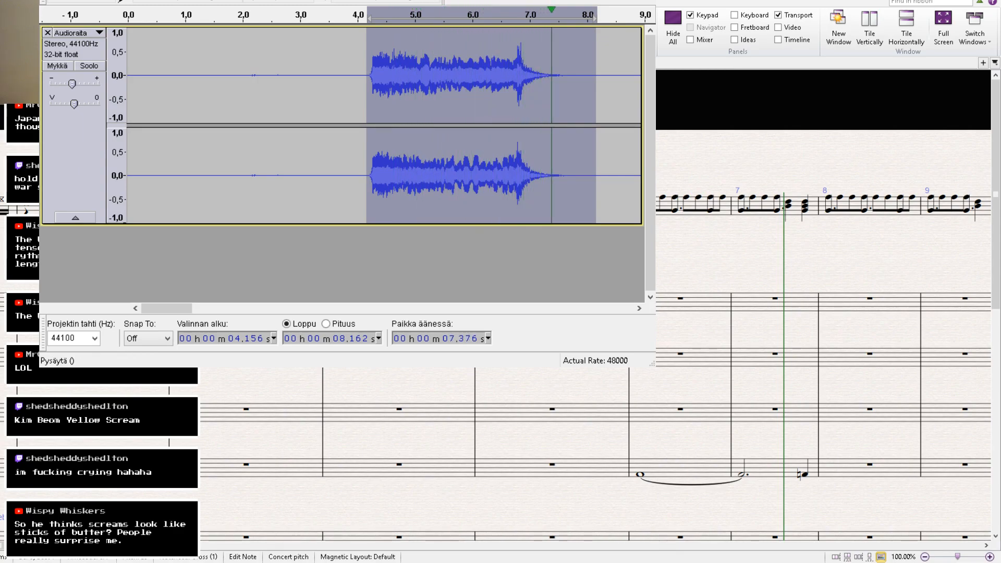
{"action": "key", "text": "space"}
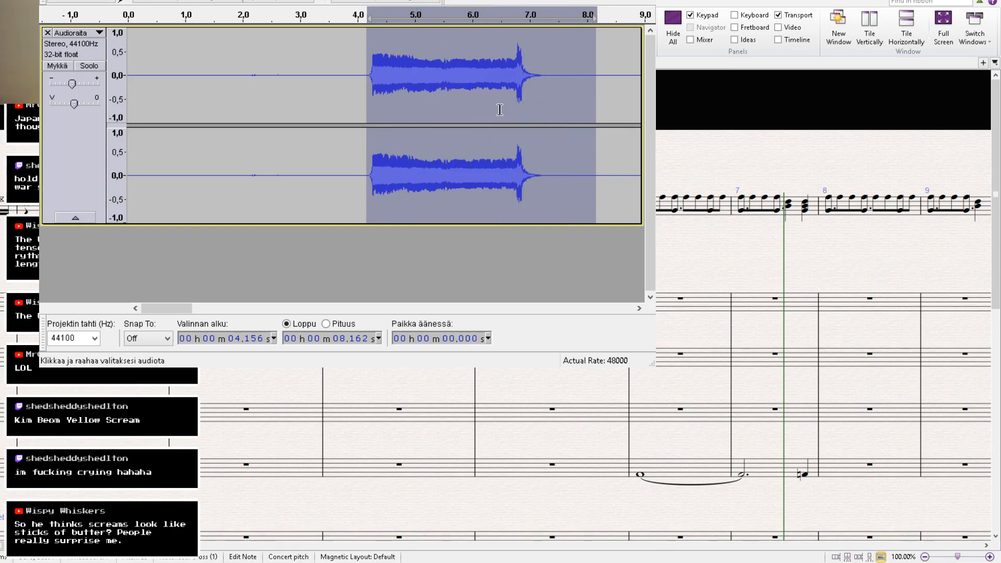
Delete the silence before the yell, from the start of the track to 4.133 s.
{"action": "left_click", "coordinate": [349, 79]}
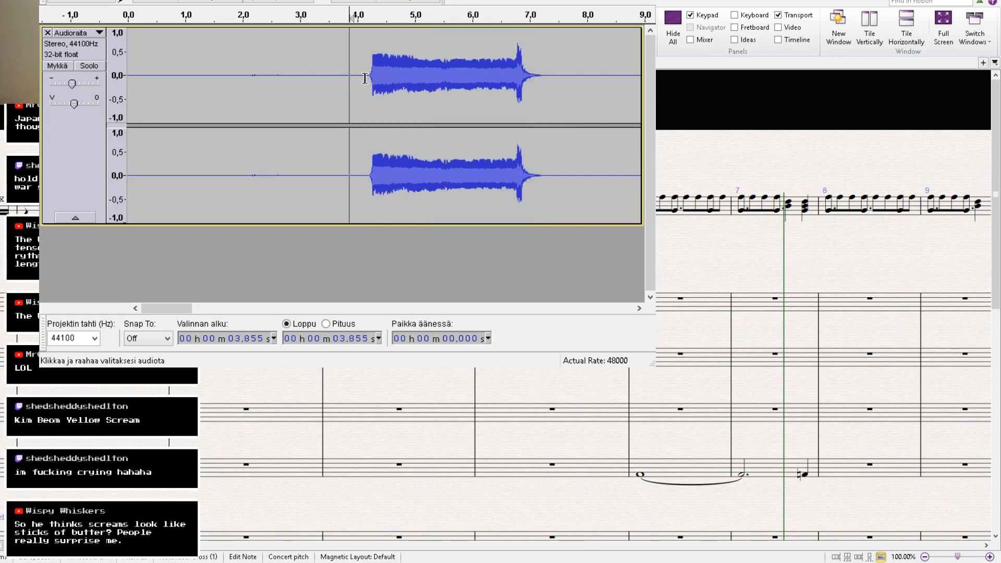
{"action": "left_click_drag", "start_coordinate": [364, 76], "coordinate": [125, 75]}
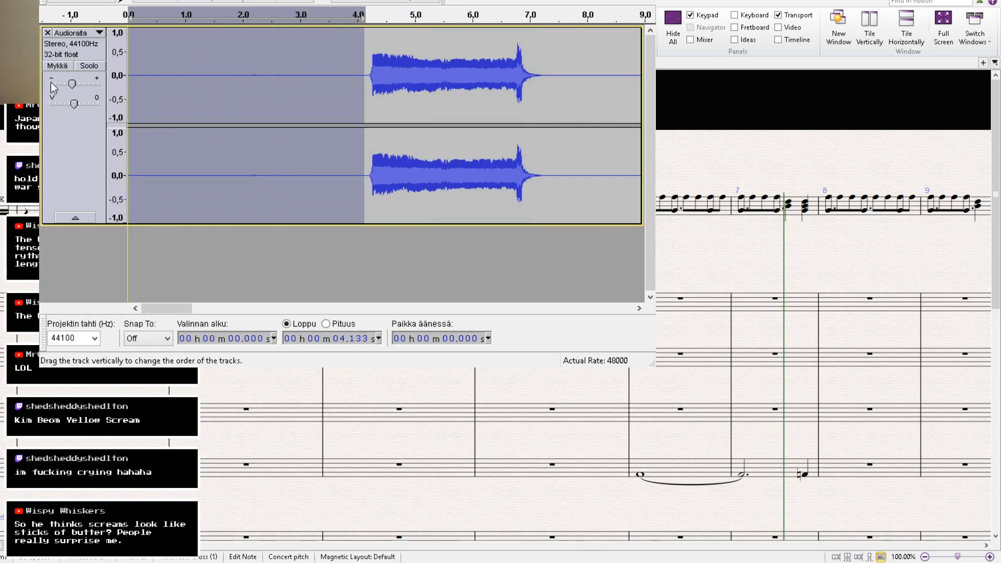
{"action": "key", "text": "Delete"}
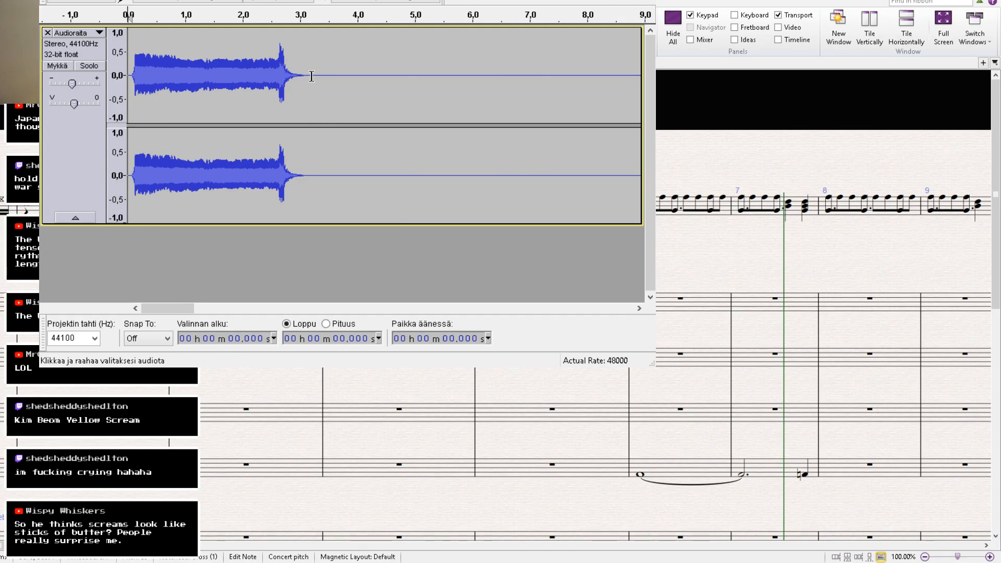
Delete the audio after the first yell from 3.204 s to 28.468 s, and briefly play what follows.
{"action": "left_click_drag", "start_coordinate": [312, 78], "coordinate": [316, 115]}
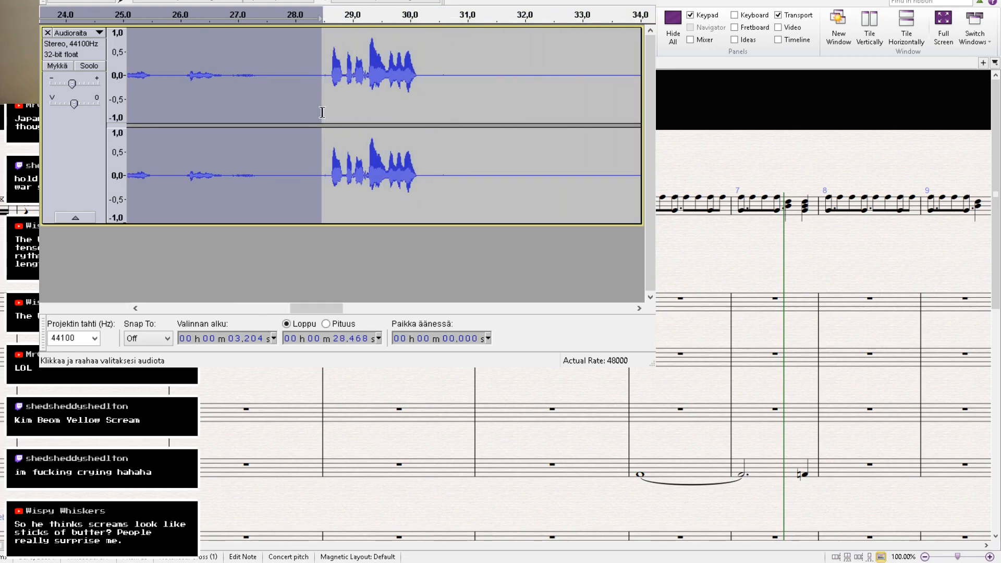
{"action": "key", "text": "Delete"}
{"action": "key", "text": "space"}
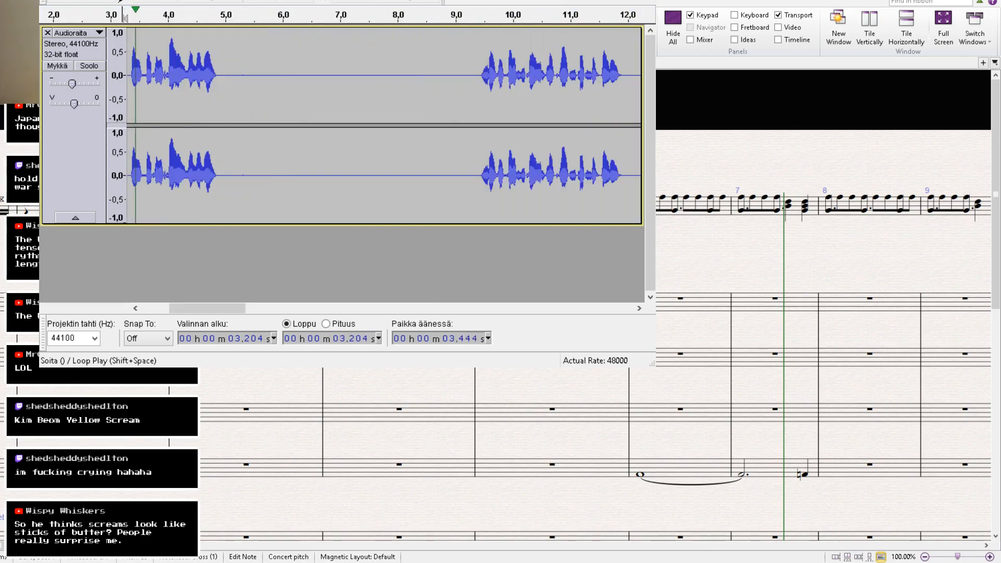
{"action": "key", "text": "space"}
Delete the short phrase and silence after the first yell, from 3.204 s to about 9.4 s.
{"action": "left_click", "coordinate": [265, 79]}
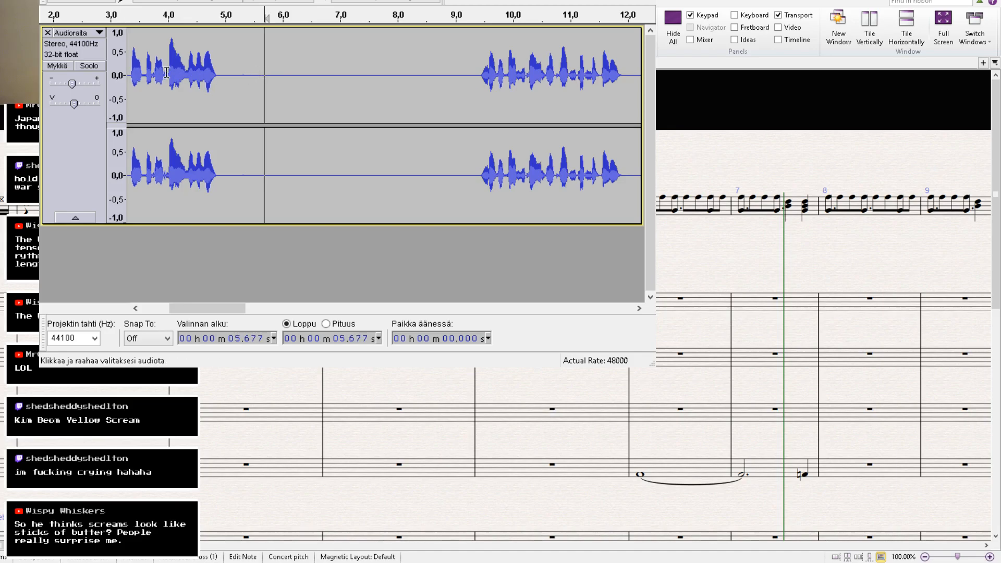
{"action": "left_click_drag", "start_coordinate": [129, 68], "coordinate": [470, 89]}
{"action": "left_click_drag", "start_coordinate": [231, 310], "coordinate": [223, 311]}
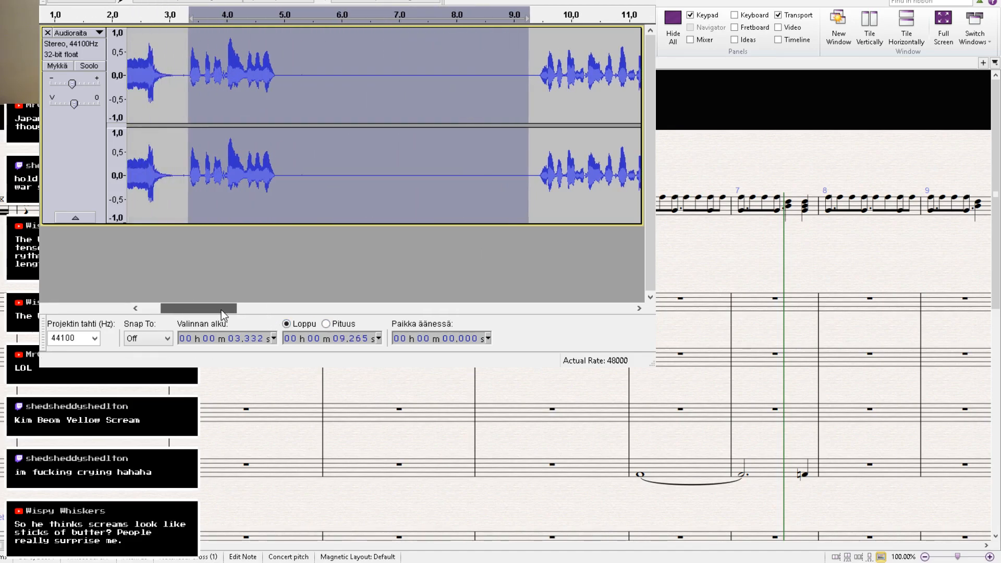
{"action": "left_click_drag", "start_coordinate": [181, 68], "coordinate": [538, 87]}
{"action": "key", "text": "Delete"}
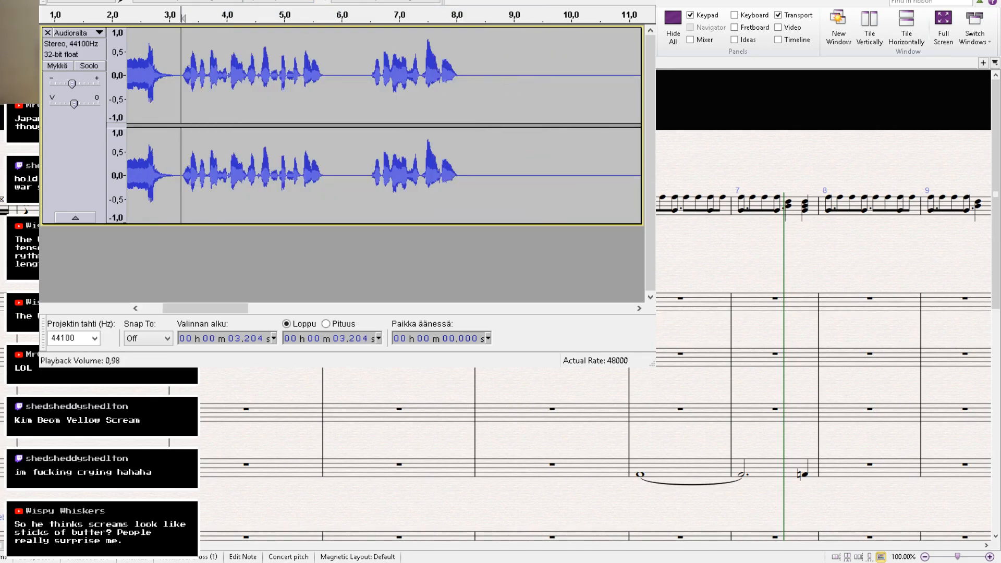
Delete the next phrase after the yell, from 3.158 s to about 6.4 s.
{"action": "key", "text": "space"}
{"action": "left_click_drag", "start_coordinate": [178, 94], "coordinate": [366, 105]}
{"action": "key", "text": "Delete"}
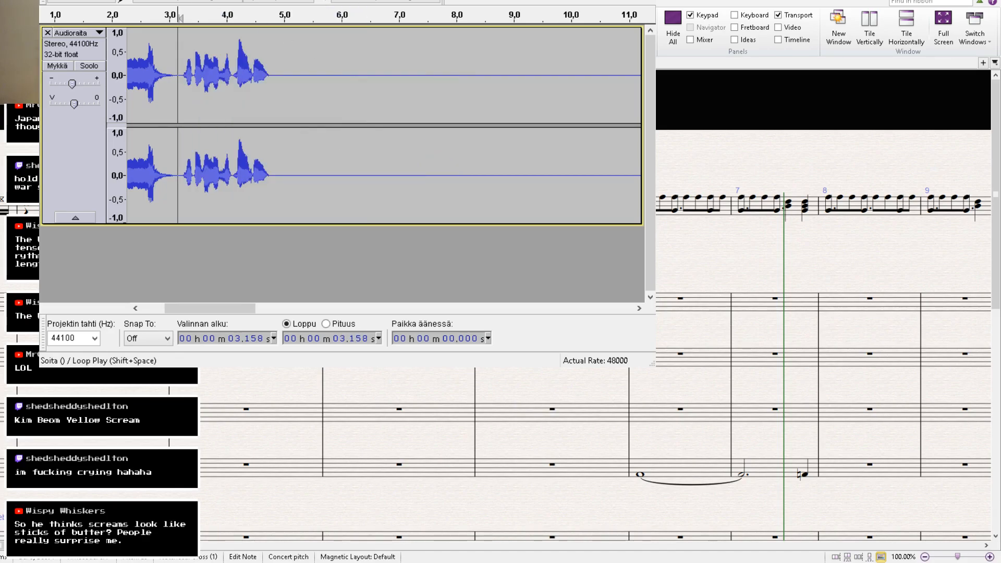
Delete everything between the two yells, from 3.158 s to 15.441 s.
{"action": "left_click_drag", "start_coordinate": [178, 84], "coordinate": [649, 88]}
{"action": "left_click_drag", "start_coordinate": [595, 144], "coordinate": [465, 113]}
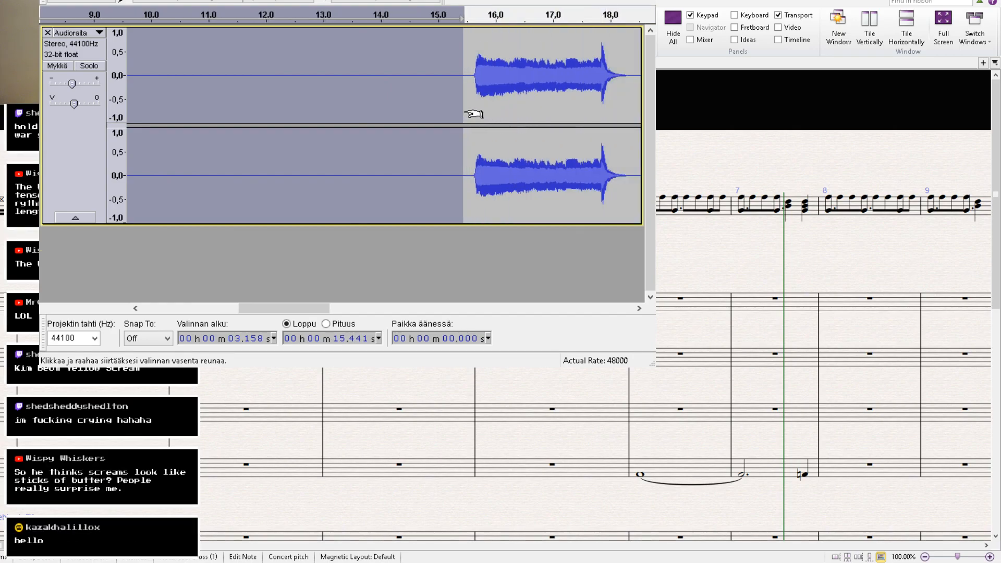
{"action": "key", "text": "Delete"}
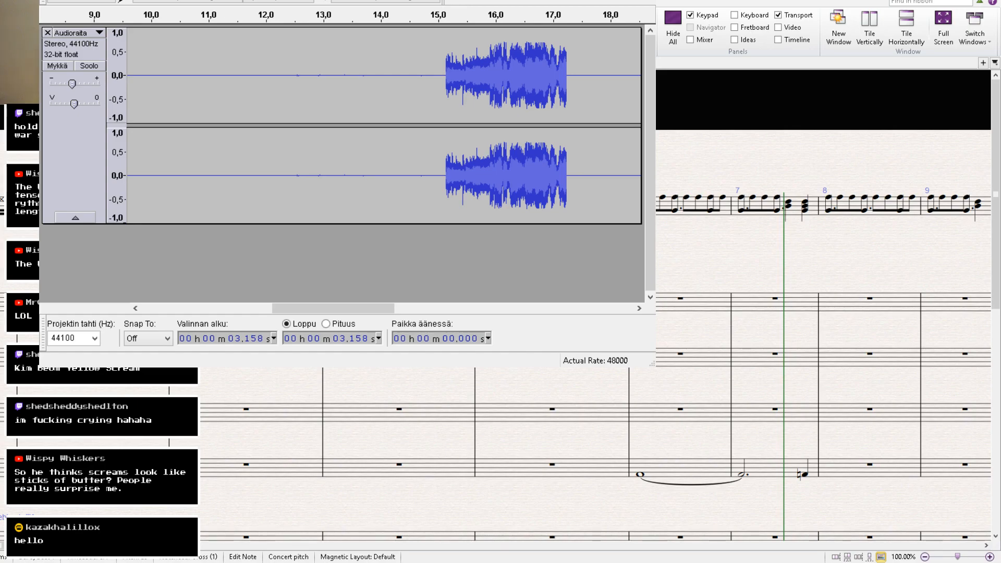
Bring the audio editor window fully into view and play the first yell from 0.046 s and the second from 3.193 s.
{"action": "left_click_drag", "start_coordinate": [347, 151], "coordinate": [641, 275]}
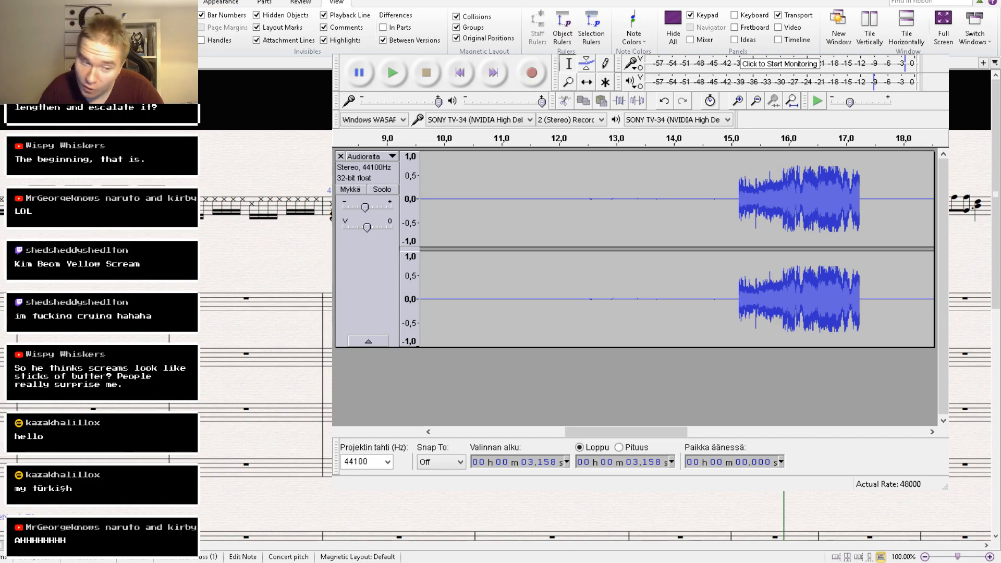
{"action": "key", "text": "alt+Tab"}
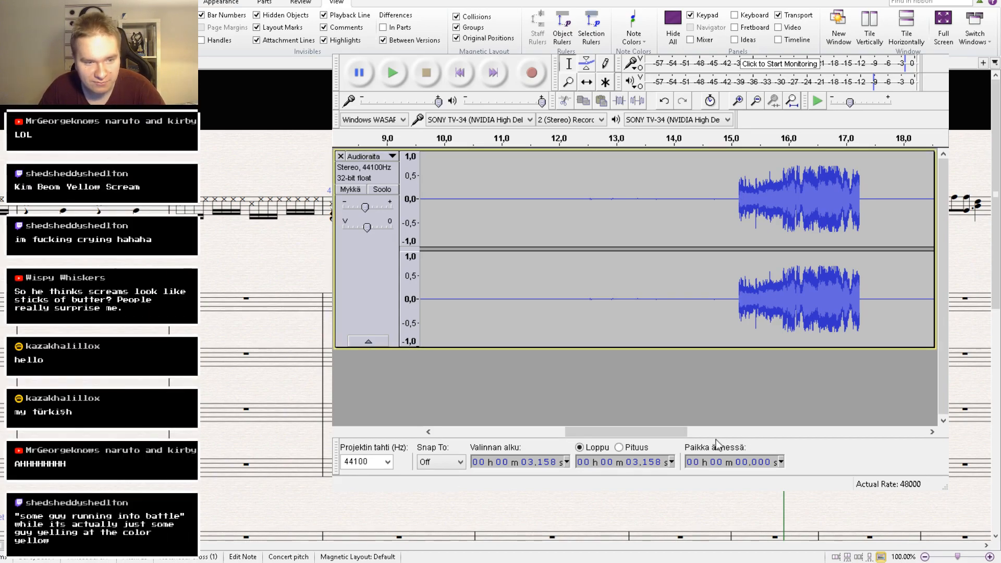
{"action": "left_click_drag", "start_coordinate": [673, 434], "coordinate": [532, 423]}
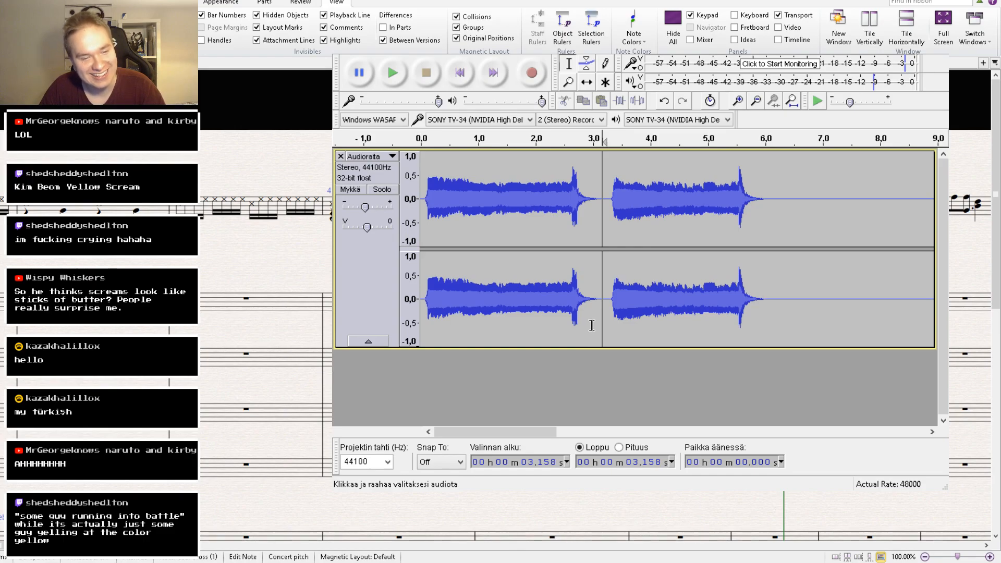
{"action": "left_click", "coordinate": [424, 194]}
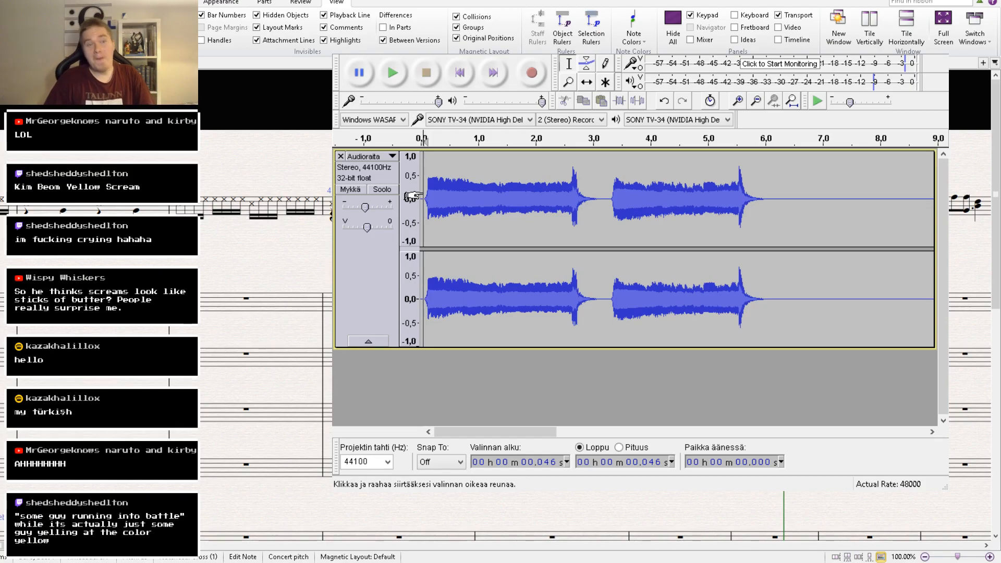
{"action": "left_click", "coordinate": [392, 72]}
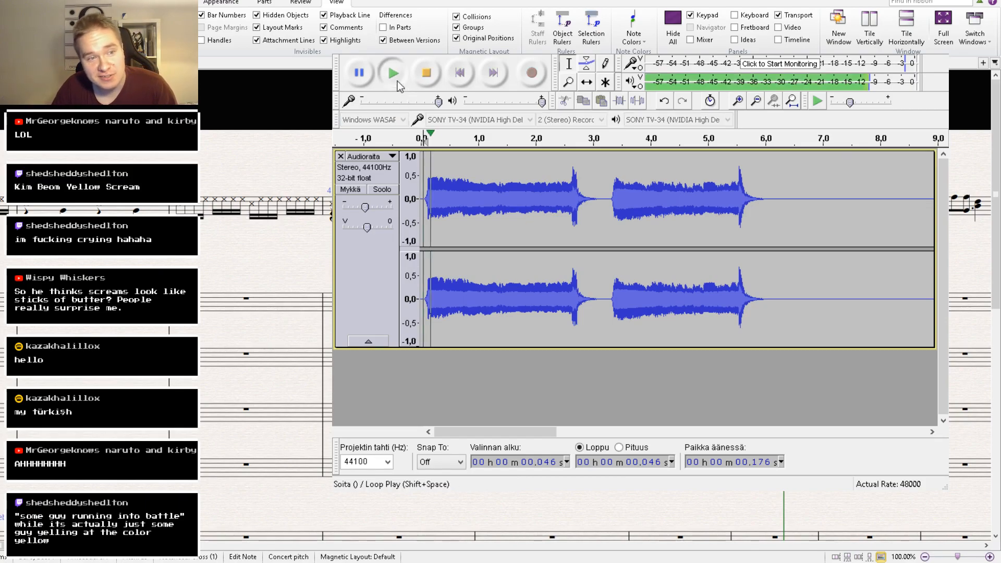
{"action": "left_click", "coordinate": [426, 72]}
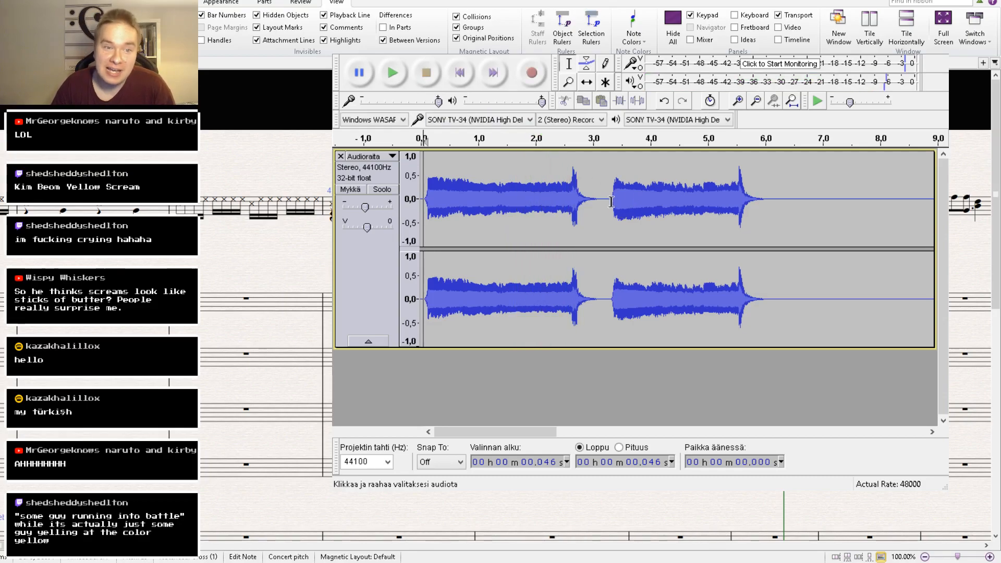
{"action": "left_click", "coordinate": [604, 196]}
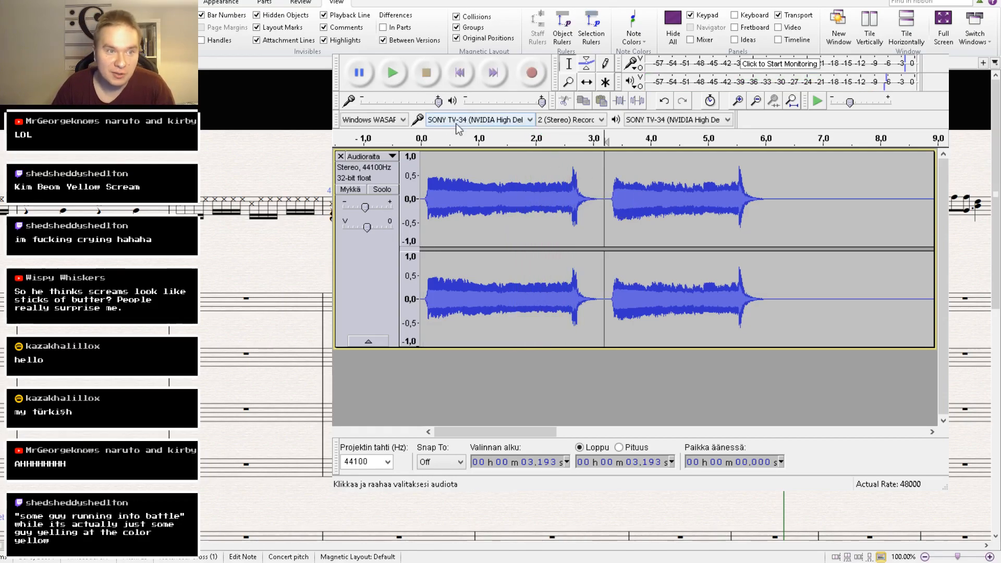
{"action": "left_click", "coordinate": [396, 67]}
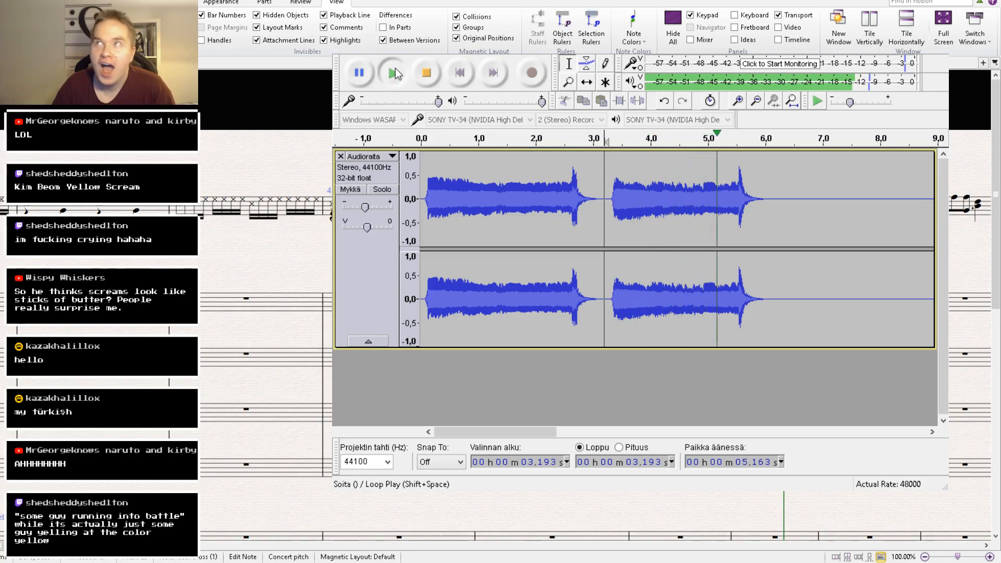
{"action": "left_click", "coordinate": [414, 75]}
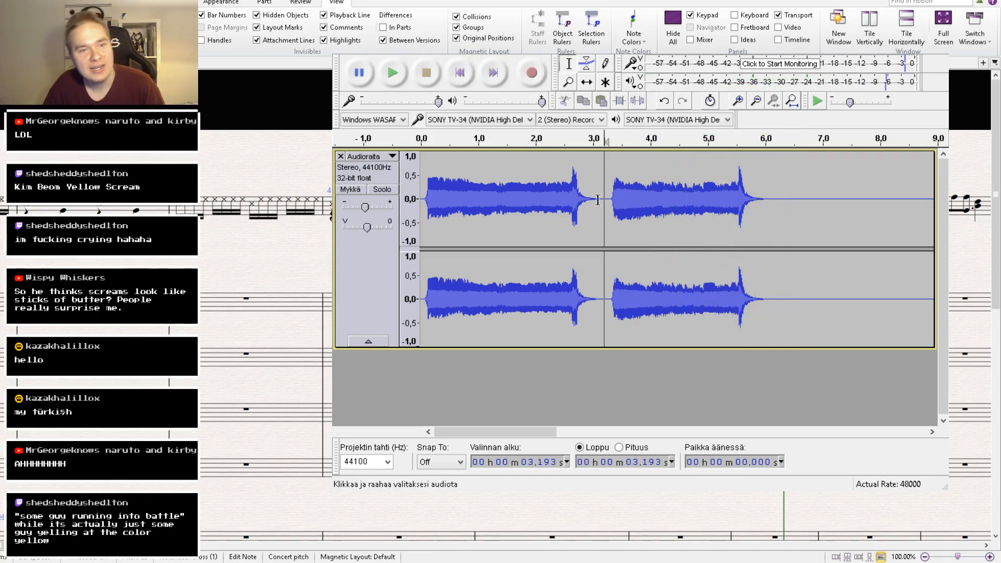
Copy the first yell from 0 to 3.193 s, delete it from its track, and paste it into a new stereo track.
{"action": "left_click_drag", "start_coordinate": [600, 201], "coordinate": [404, 209]}
{"action": "key", "text": "ctrl+c"}
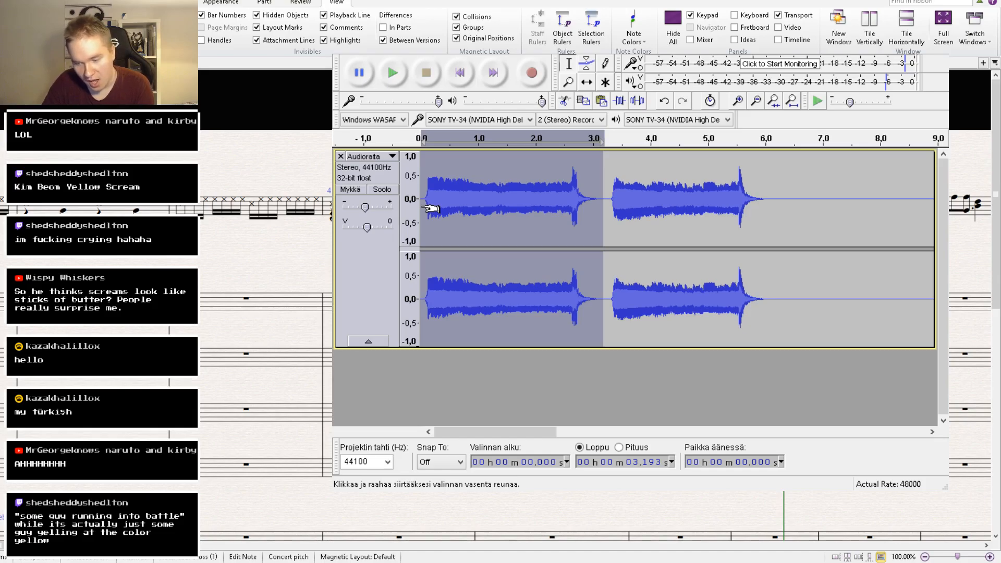
{"action": "key", "text": "Delete"}
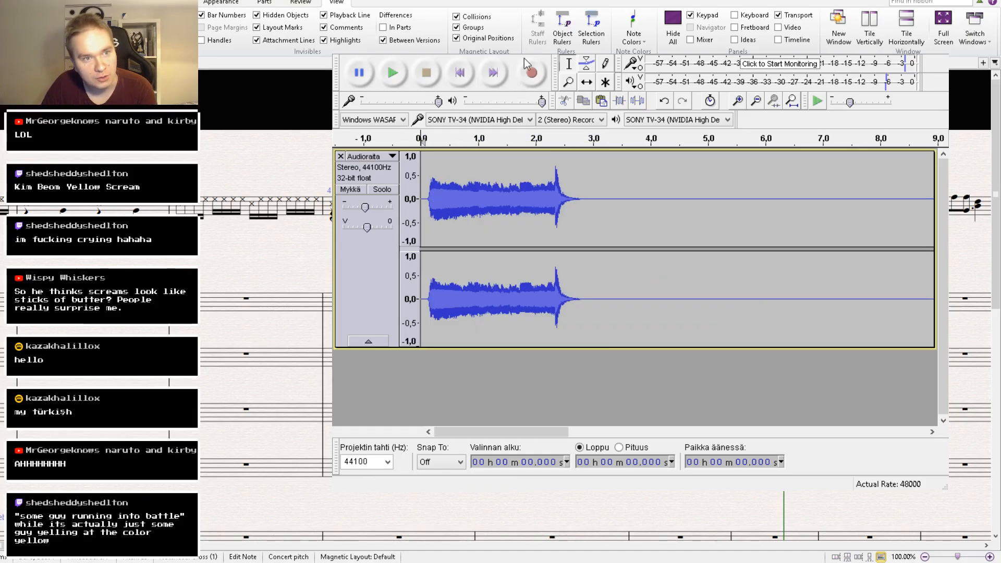
{"action": "key", "text": "ctrl+shift+n"}
{"action": "key", "text": "ctrl+v"}
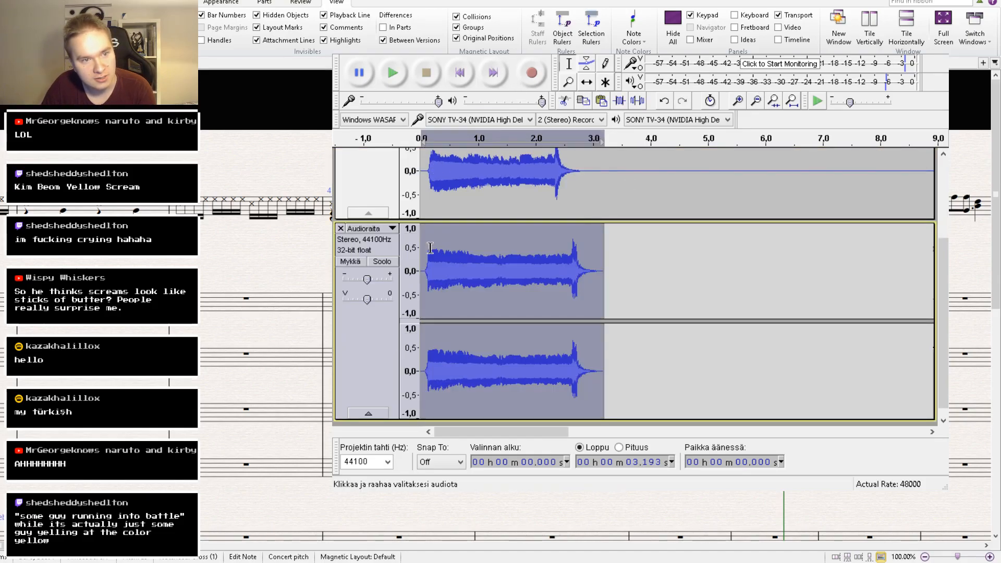
Play the two stacked yell tracks together from 0.104 s, then stop playback.
{"action": "scroll", "coordinate": [429, 257], "scroll_direction": "up", "scroll_amount": 1}
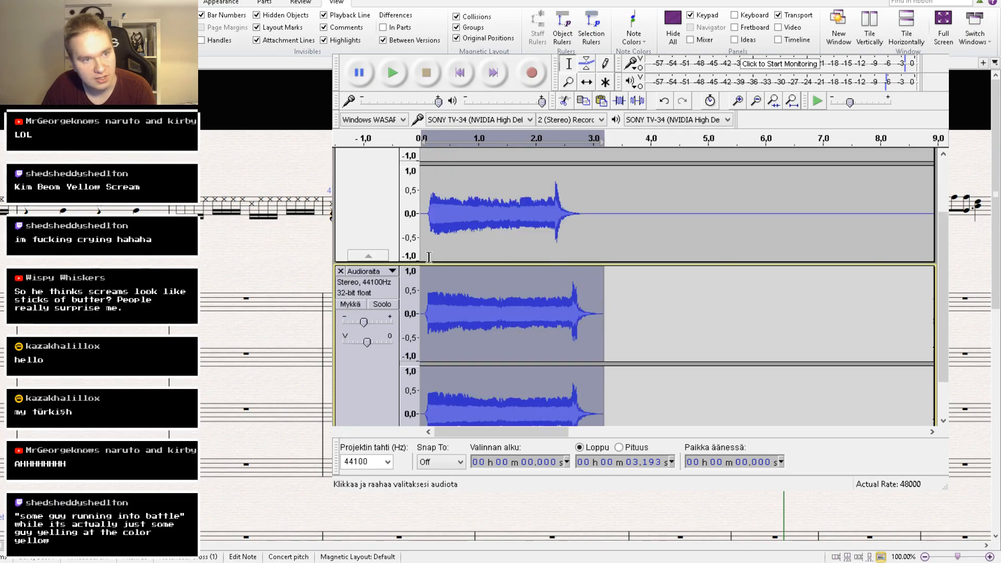
{"action": "scroll", "coordinate": [429, 258], "scroll_direction": "up", "scroll_amount": 2}
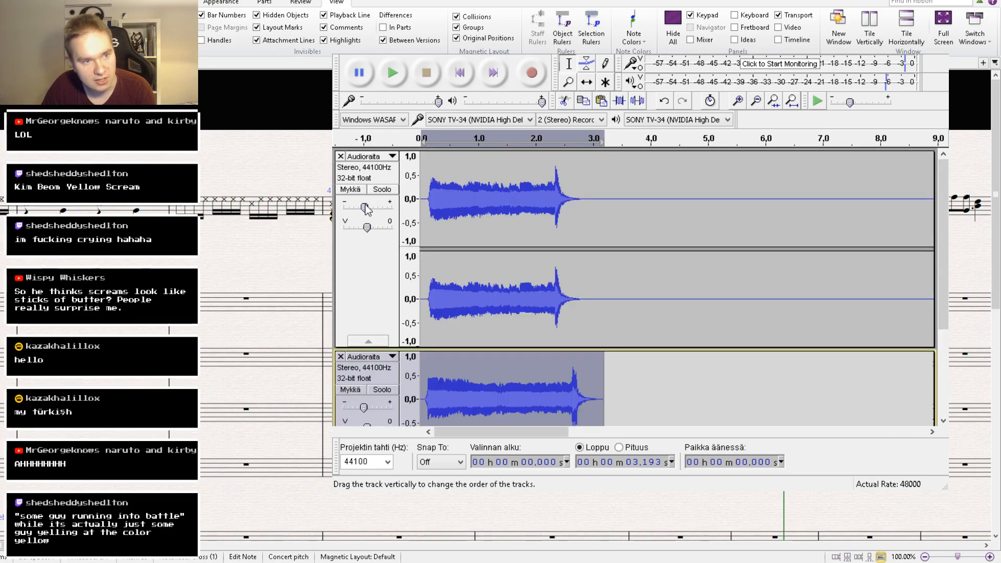
{"action": "left_click", "coordinate": [428, 219]}
{"action": "left_click", "coordinate": [391, 80]}
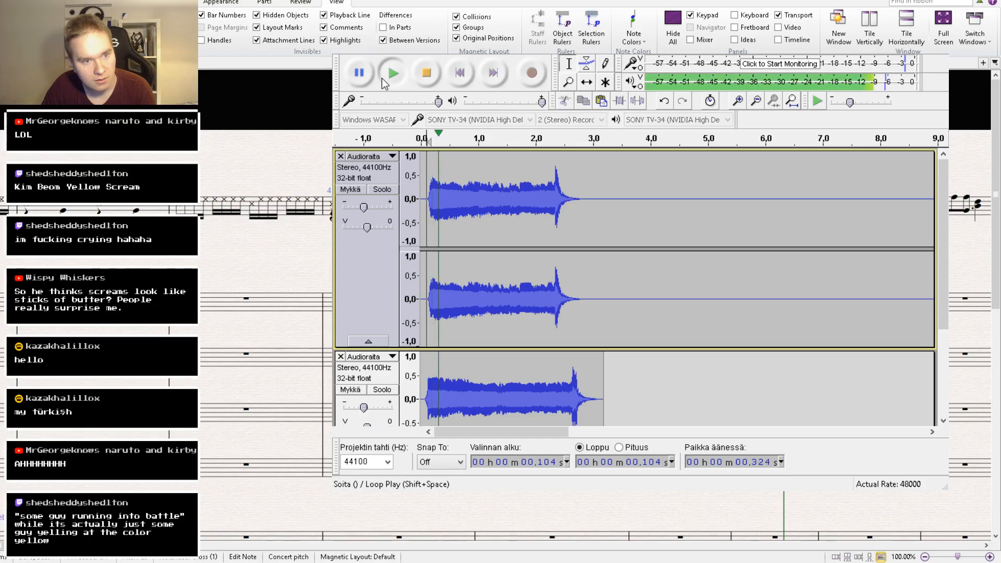
{"action": "key", "text": "space"}
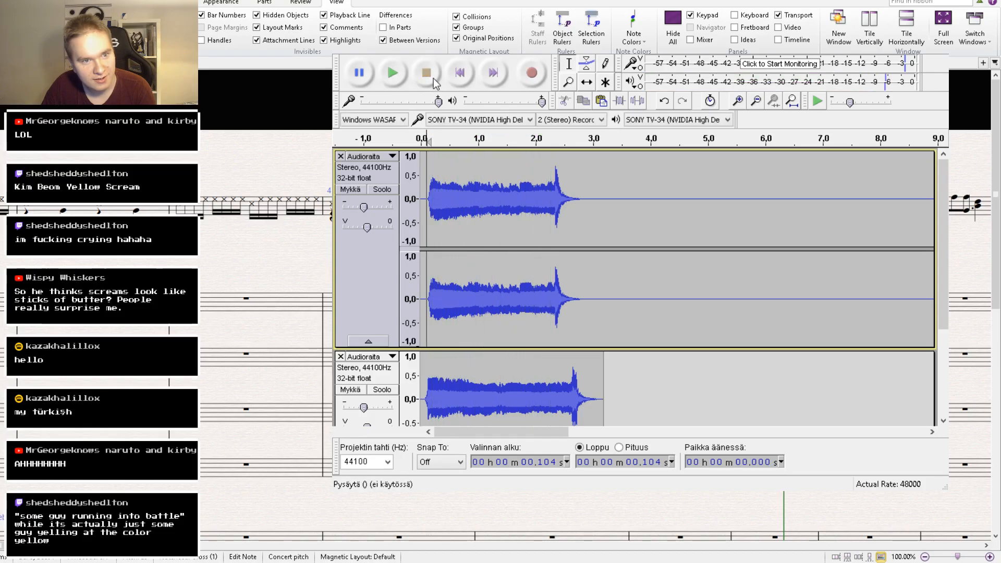
Select the whole pasted yell on the lower track, play both tracks over that range, and stop playback.
{"action": "scroll", "coordinate": [490, 247], "scroll_direction": "down", "scroll_amount": 2}
{"action": "double_click", "coordinate": [462, 292]}
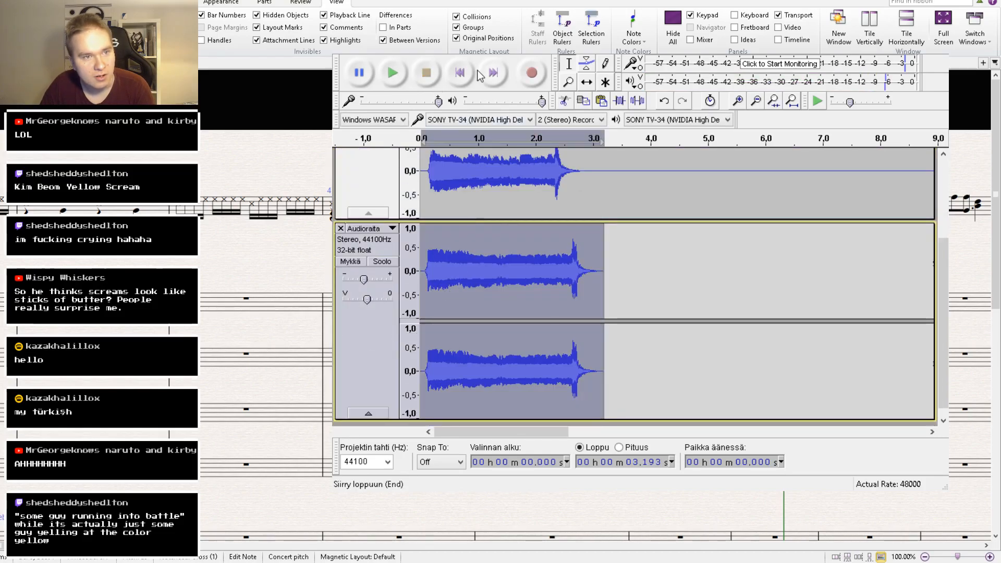
{"action": "left_click", "coordinate": [586, 390]}
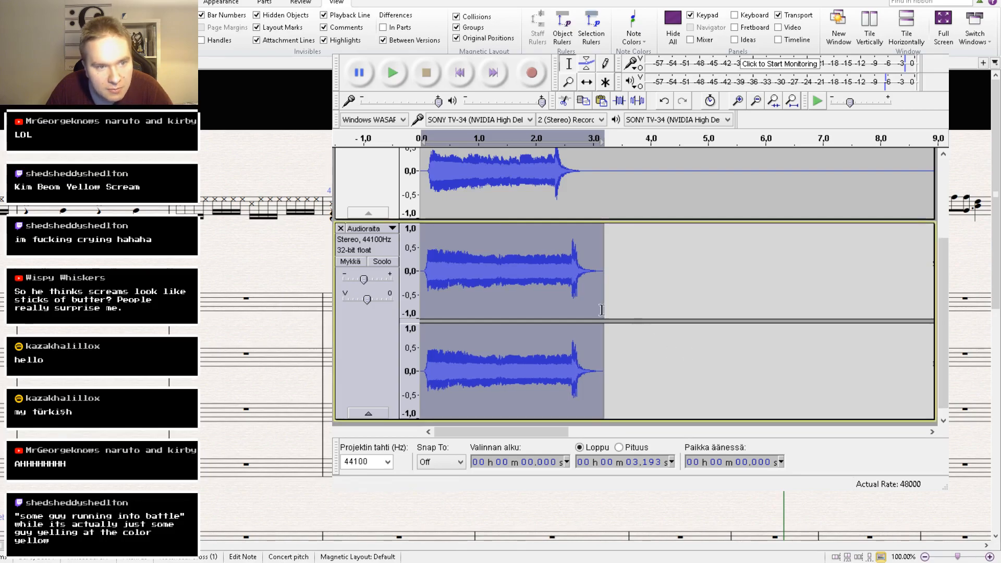
{"action": "left_click", "coordinate": [395, 73]}
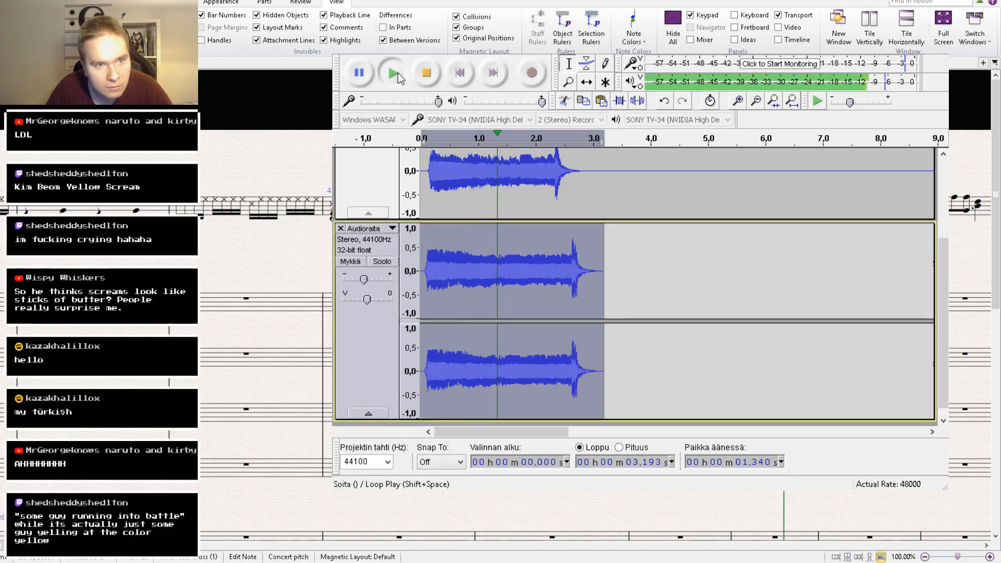
{"action": "left_click", "coordinate": [426, 73]}
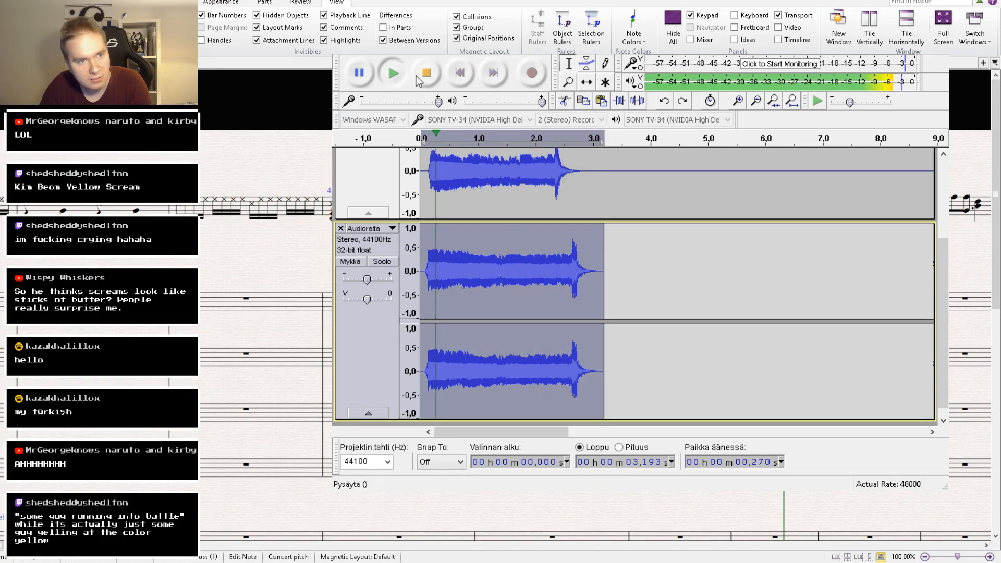
{"action": "scroll", "coordinate": [485, 268], "scroll_direction": "up", "scroll_amount": 2}
{"action": "scroll", "coordinate": [485, 269], "scroll_direction": "up", "scroll_amount": 2}
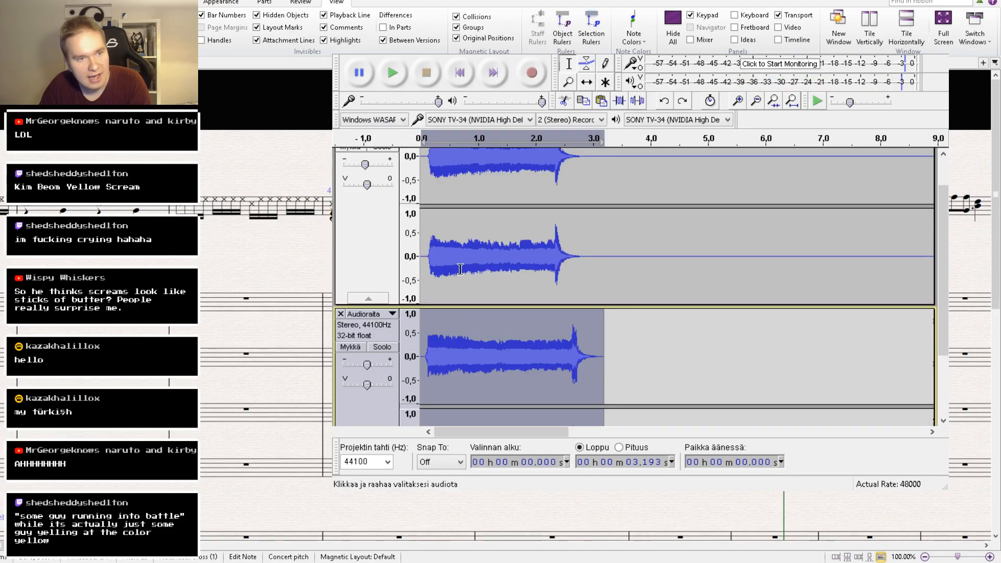
Delete the whole pasted yell from the lower stereo track.
{"action": "scroll", "coordinate": [487, 338], "scroll_direction": "down", "scroll_amount": 4}
{"action": "key", "text": "Delete"}
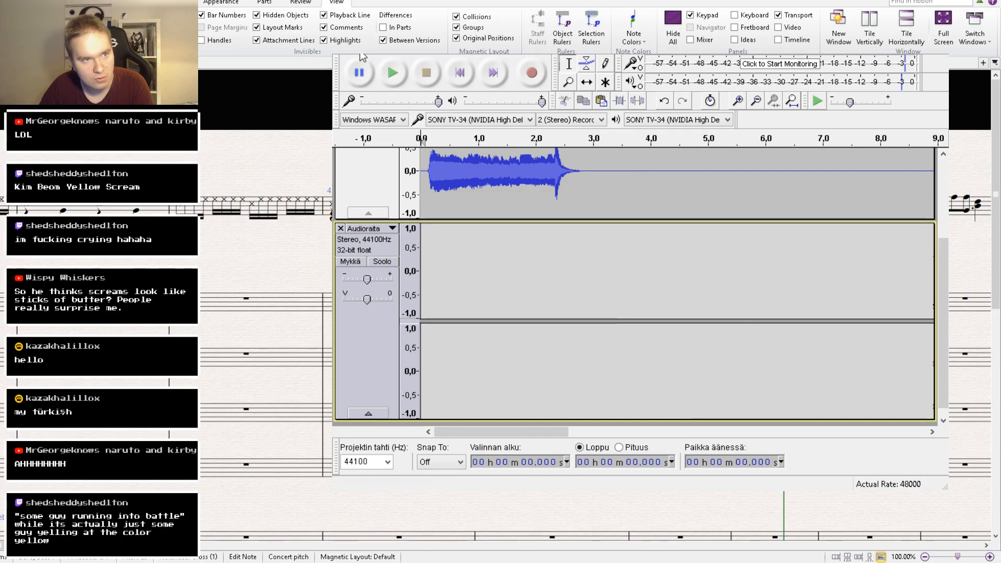
{"action": "left_click", "coordinate": [382, 61]}
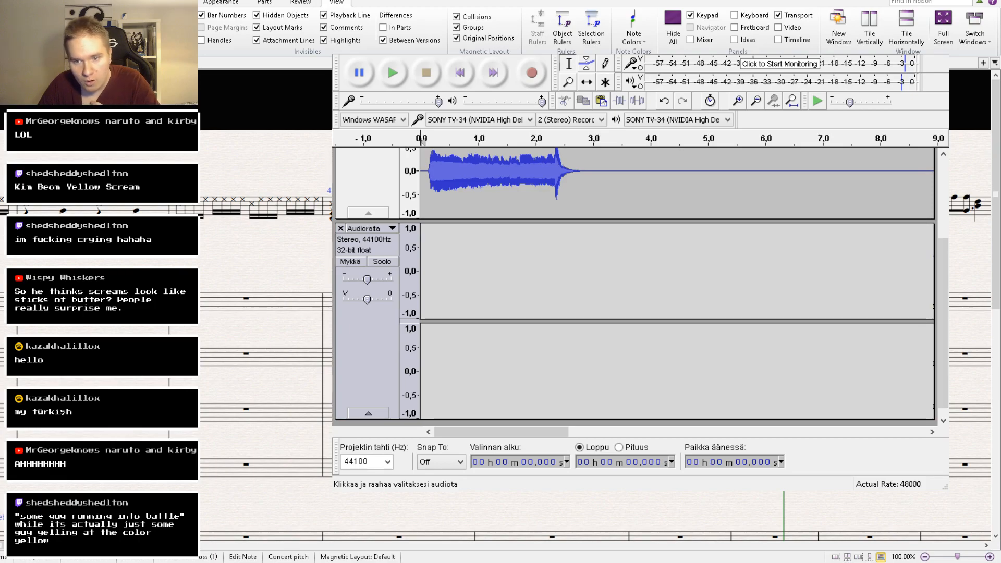
{"action": "left_click", "coordinate": [552, 235]}
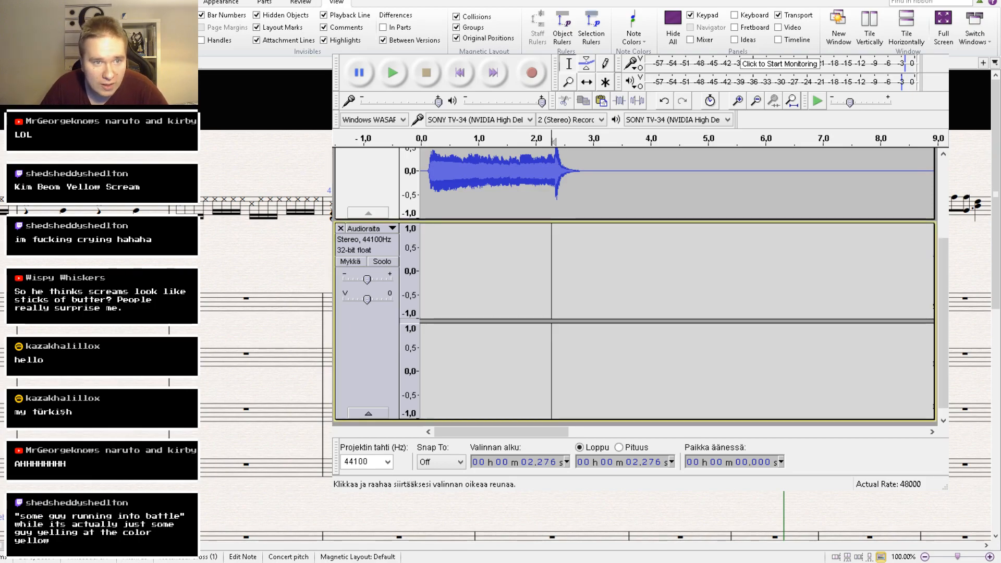
Play the yell on the upper track from 0.104 s twice, stopping playback each time.
{"action": "scroll", "coordinate": [552, 234], "scroll_direction": "up", "scroll_amount": 3}
{"action": "left_click", "coordinate": [427, 214]}
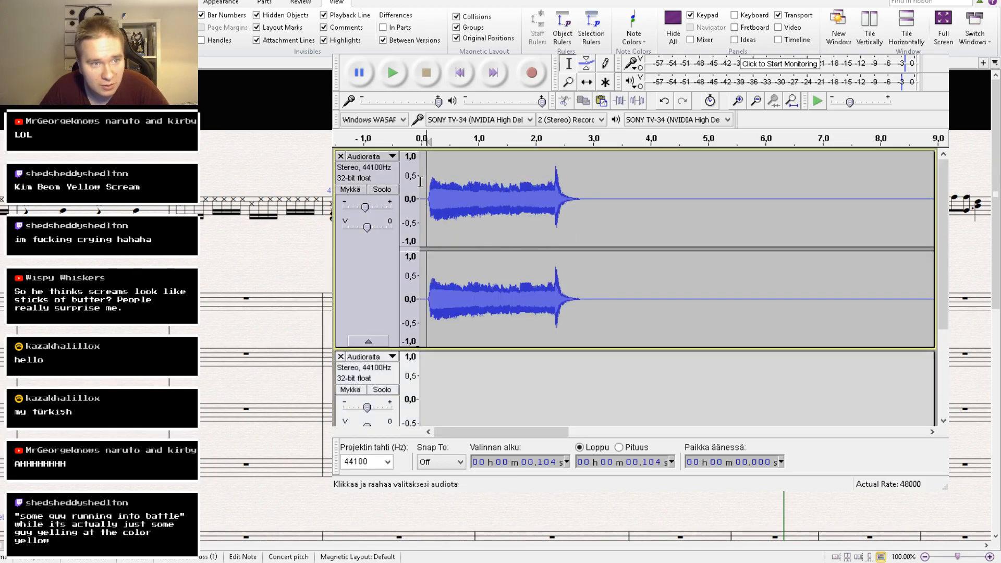
{"action": "left_click", "coordinate": [394, 80]}
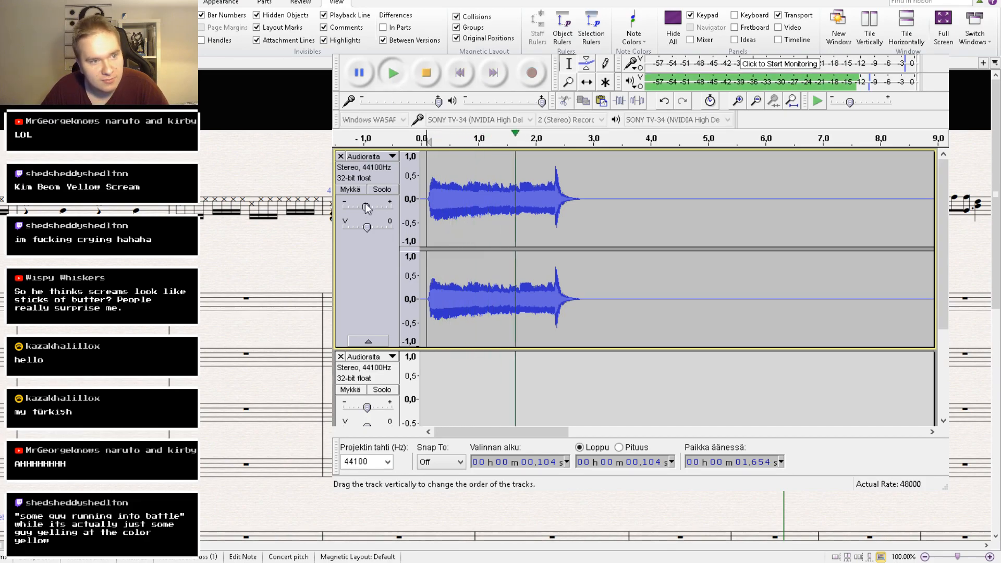
{"action": "left_click", "coordinate": [426, 76]}
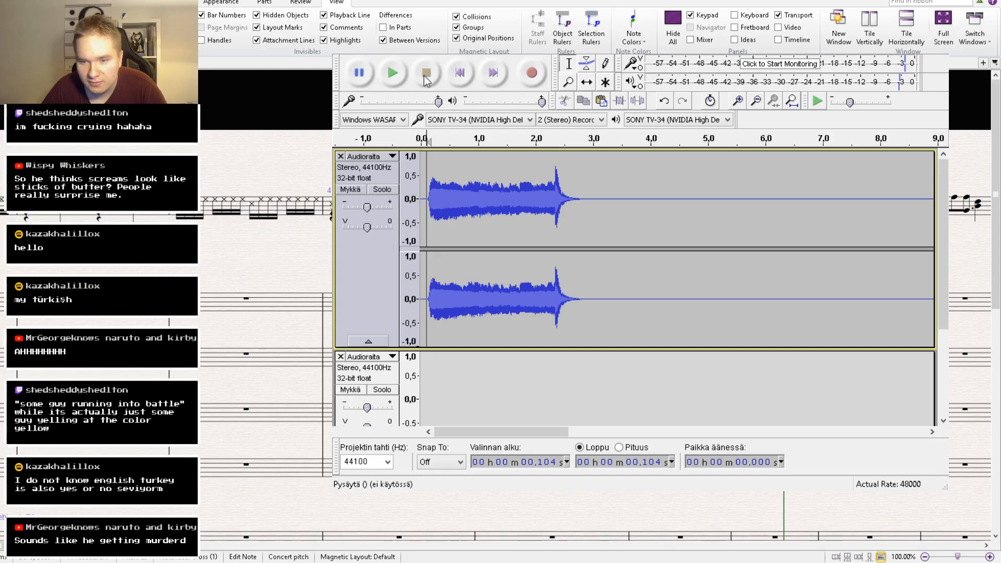
{"action": "left_click", "coordinate": [394, 76]}
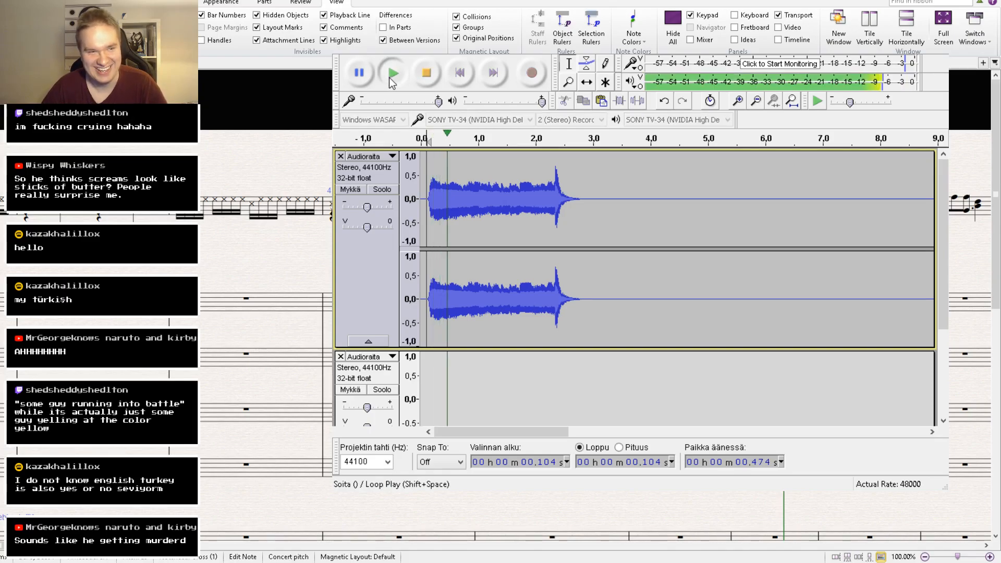
{"action": "left_click", "coordinate": [420, 76]}
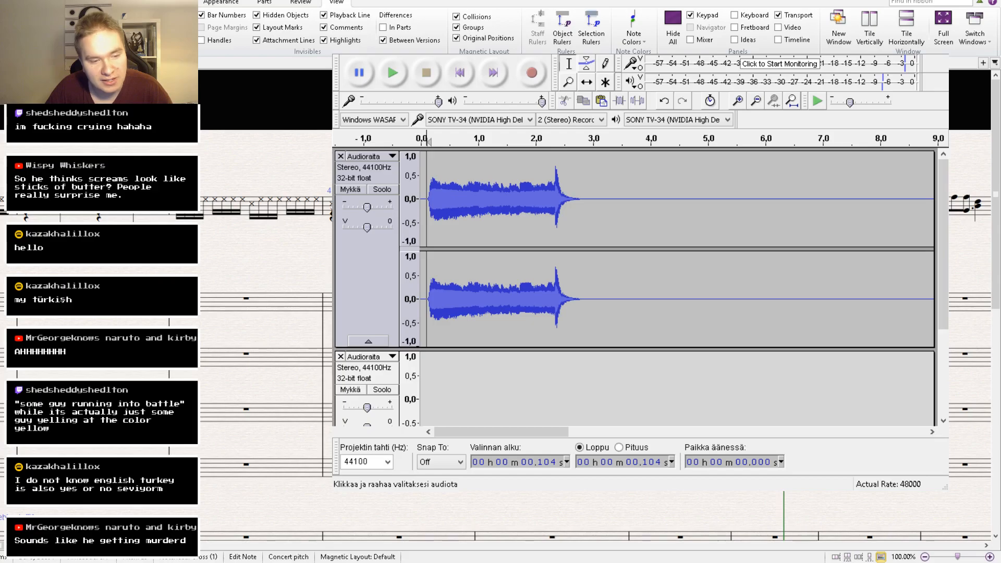
Delete the stretch before 0.104 s at the start of the upper track.
{"action": "key", "text": "alt+Tab"}
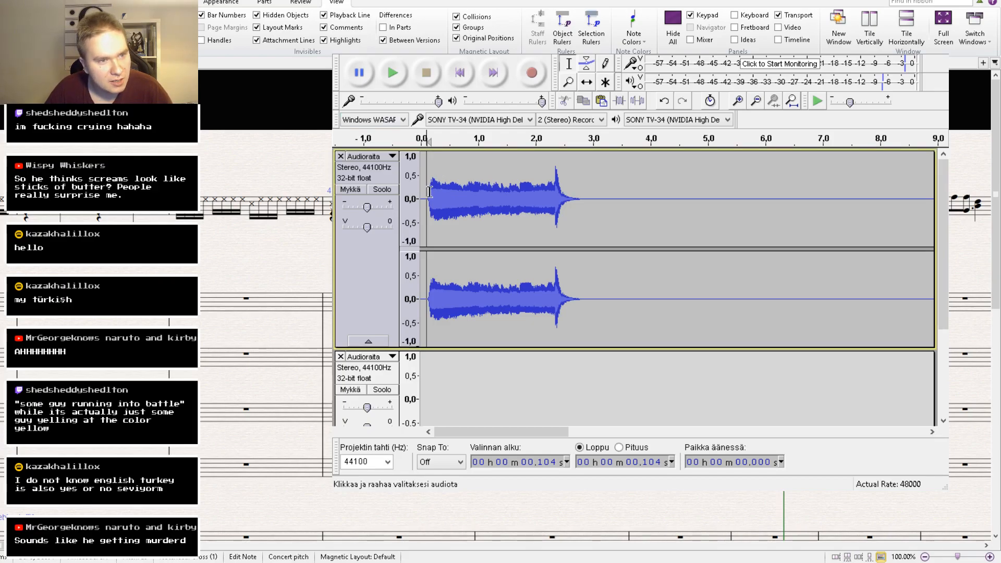
{"action": "left_click_drag", "start_coordinate": [426, 198], "coordinate": [412, 199]}
{"action": "key", "text": "Delete"}
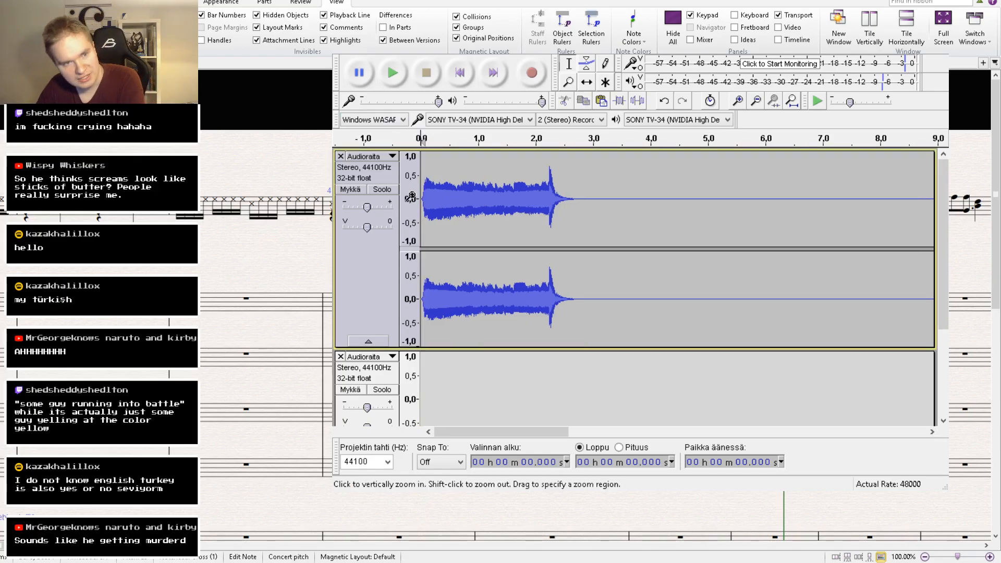
Play the second, louder yell on the upper track from 12.167 s and again from 12.725 s, then stop playback.
{"action": "left_click", "coordinate": [574, 201]}
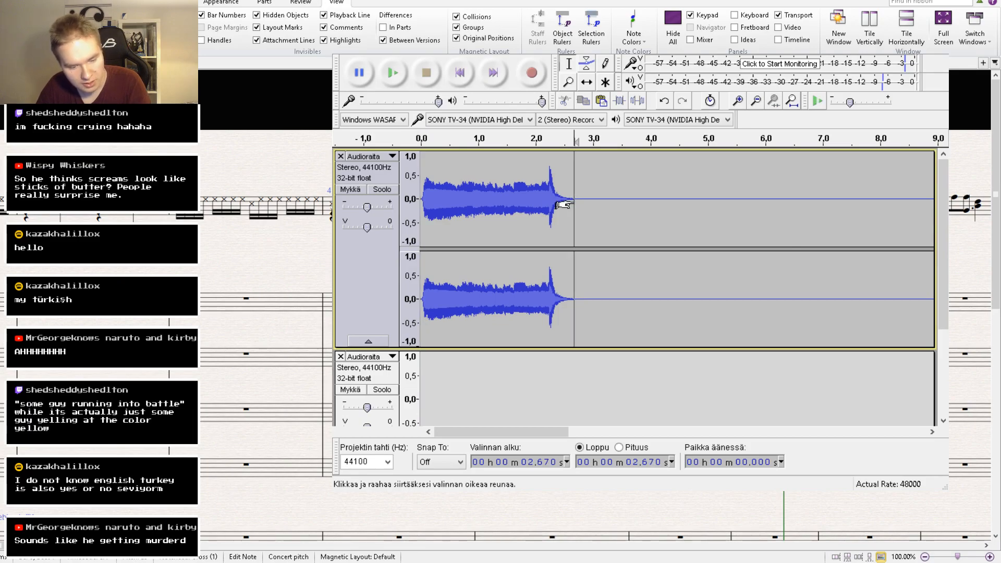
{"action": "key", "text": "ctrl+3"}
{"action": "key", "text": "ctrl+3"}
{"action": "key", "text": "ctrl+3"}
{"action": "left_click", "coordinate": [509, 201]}
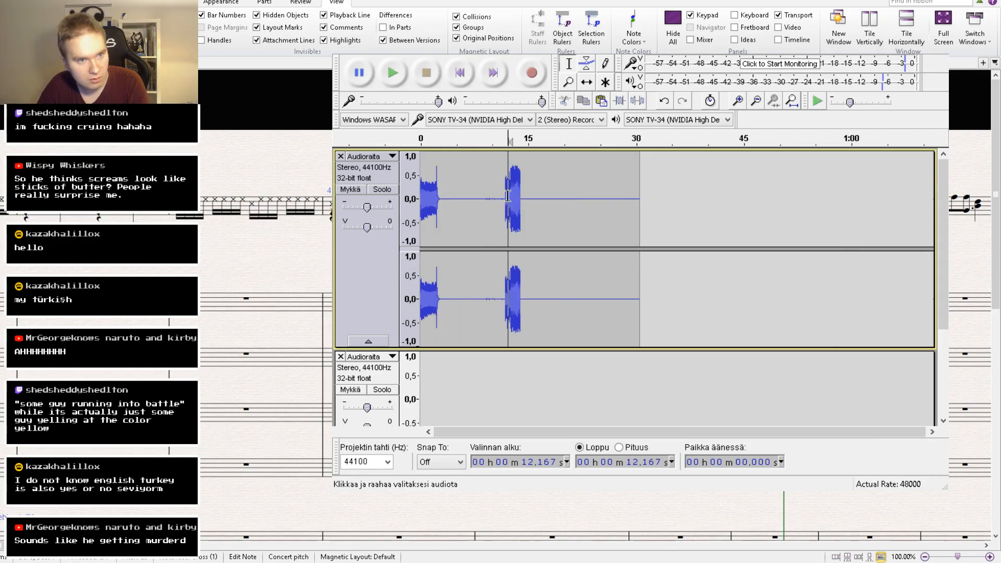
{"action": "left_click", "coordinate": [393, 72]}
{"action": "left_click", "coordinate": [425, 74]}
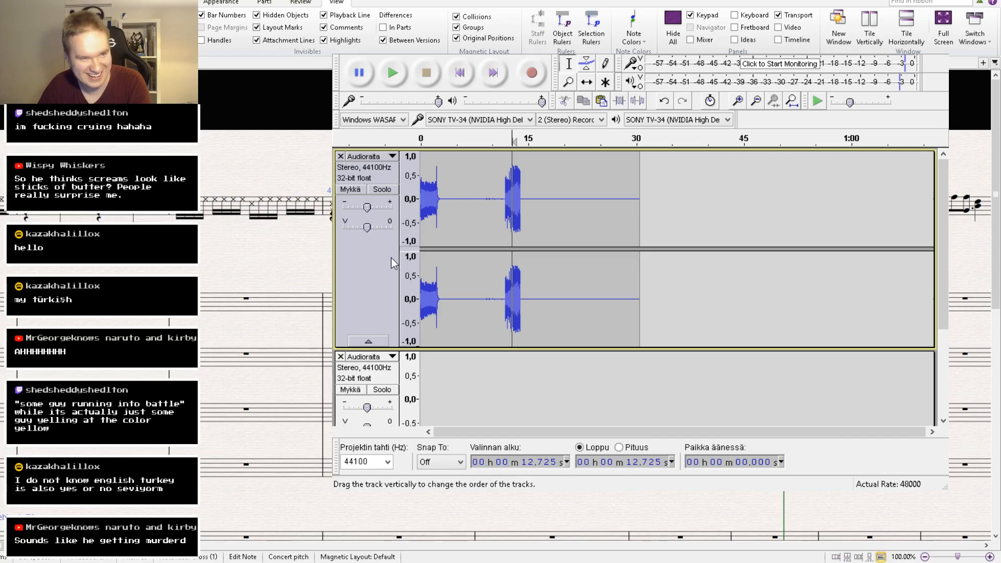
{"action": "left_click", "coordinate": [394, 74]}
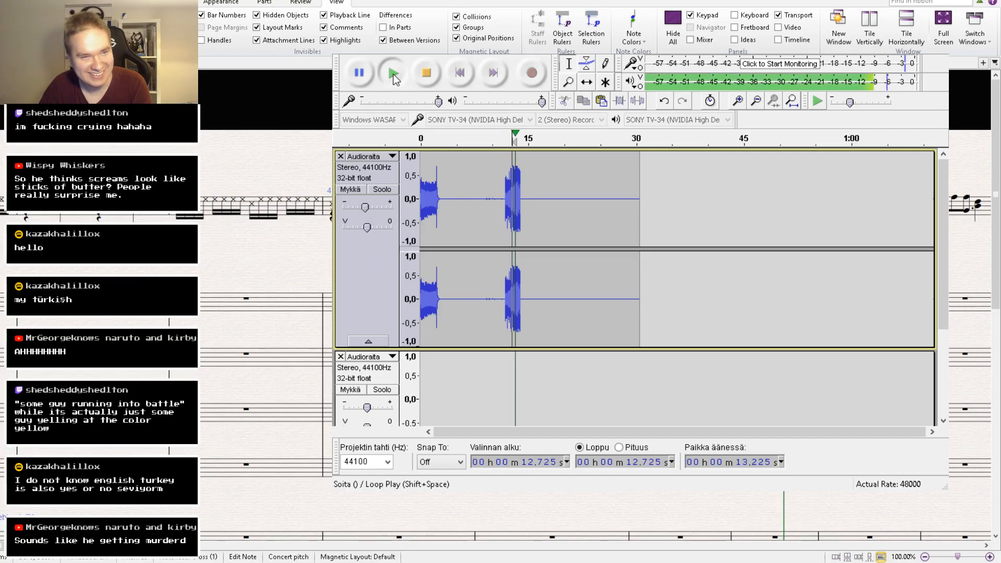
{"action": "left_click", "coordinate": [426, 74]}
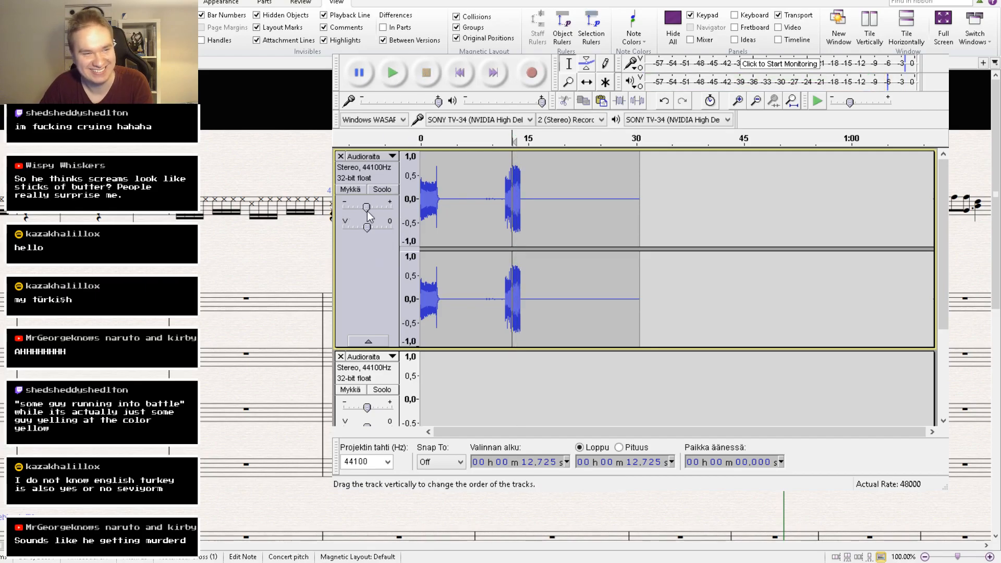
Delete everything after 3.158 s on the upper track, including the second yell.
{"action": "left_click_drag", "start_coordinate": [663, 198], "coordinate": [443, 223]}
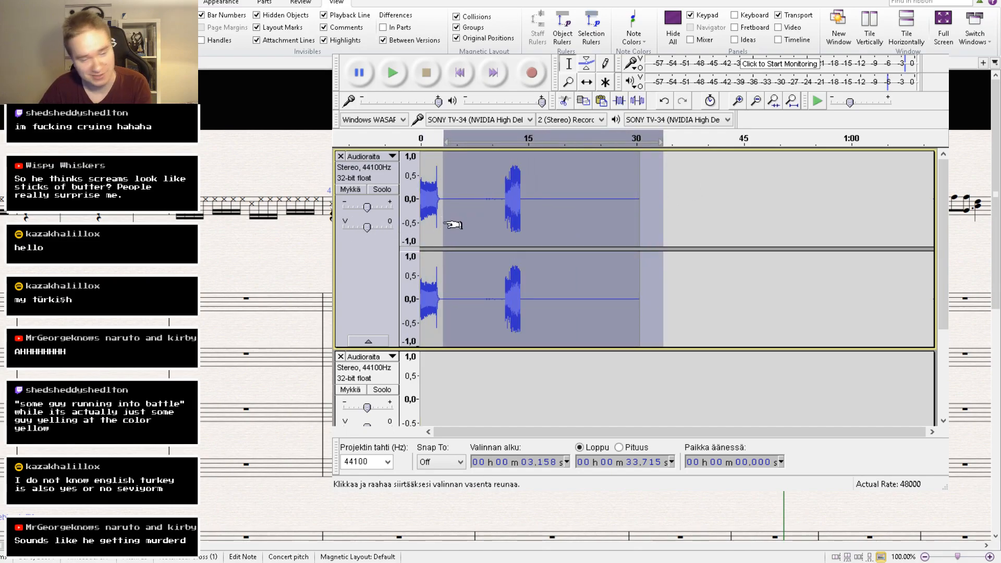
{"action": "key", "text": "Delete"}
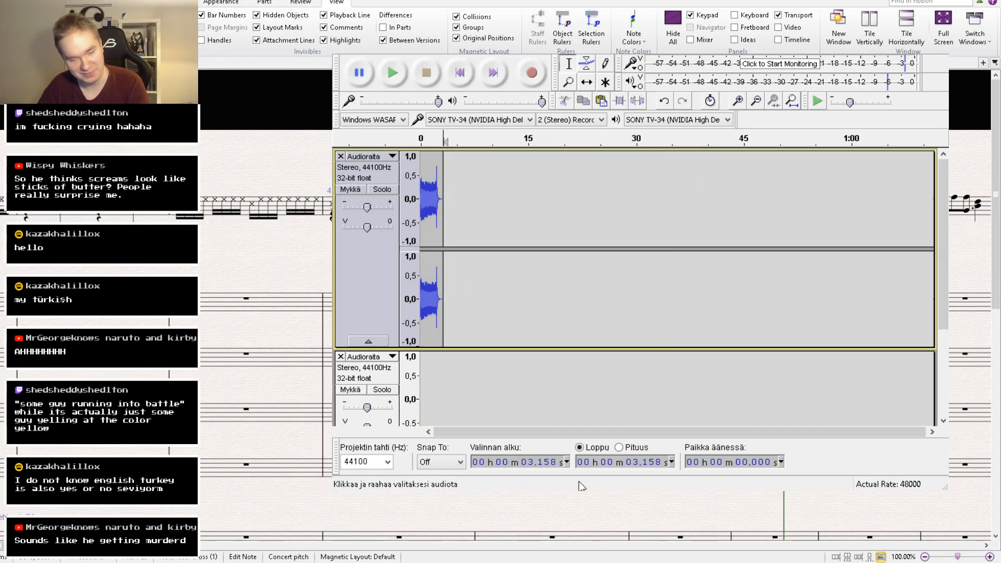
Select the whole remaining yell from 0 to 3.158 s, play it, and stop playback.
{"action": "key", "text": "ctrl+3"}
{"action": "key", "text": "ctrl+1"}
{"action": "key", "text": "ctrl+1"}
{"action": "key", "text": "ctrl+1"}
{"action": "key", "text": "ctrl+1"}
{"action": "key", "text": "ctrl+1"}
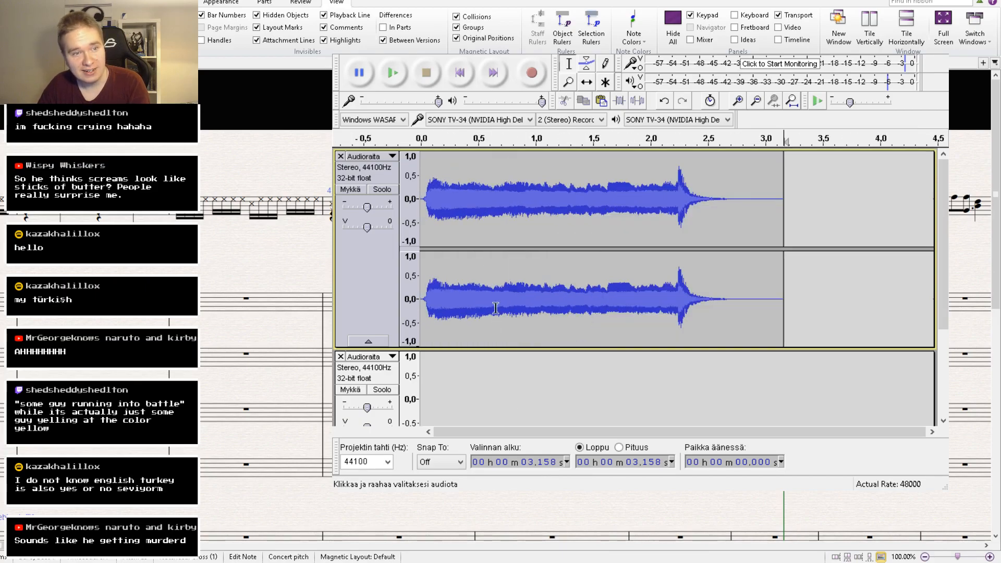
{"action": "double_click", "coordinate": [444, 203]}
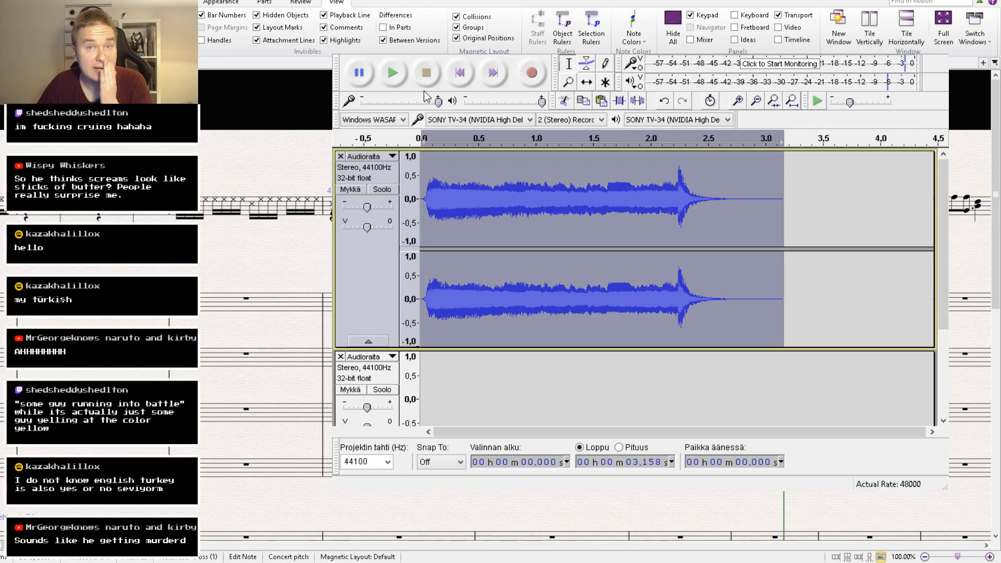
{"action": "left_click", "coordinate": [398, 74]}
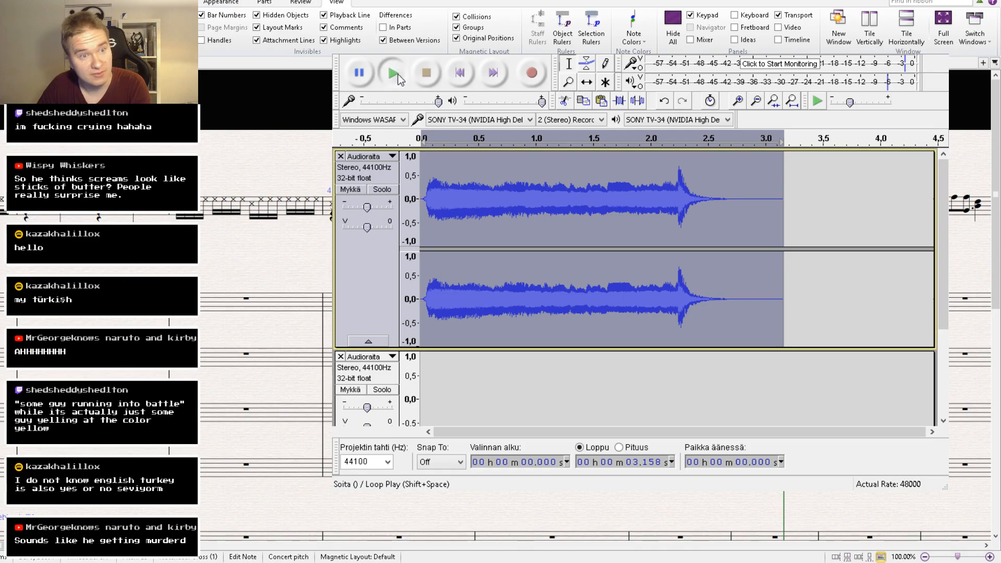
{"action": "left_click", "coordinate": [417, 76]}
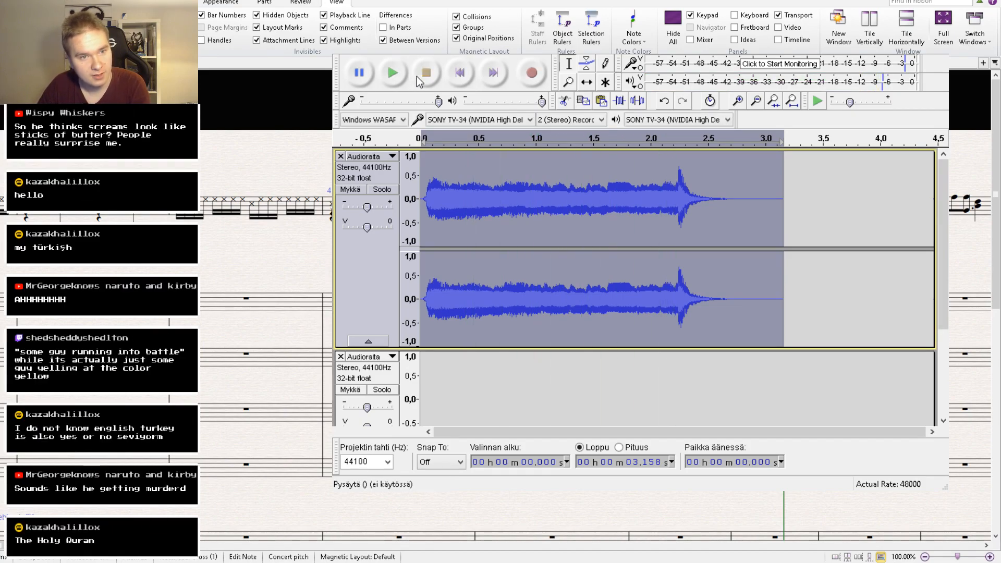
Delete the silent tail of the yell from 2.682 s to its end.
{"action": "left_click_drag", "start_coordinate": [817, 213], "coordinate": [729, 214]}
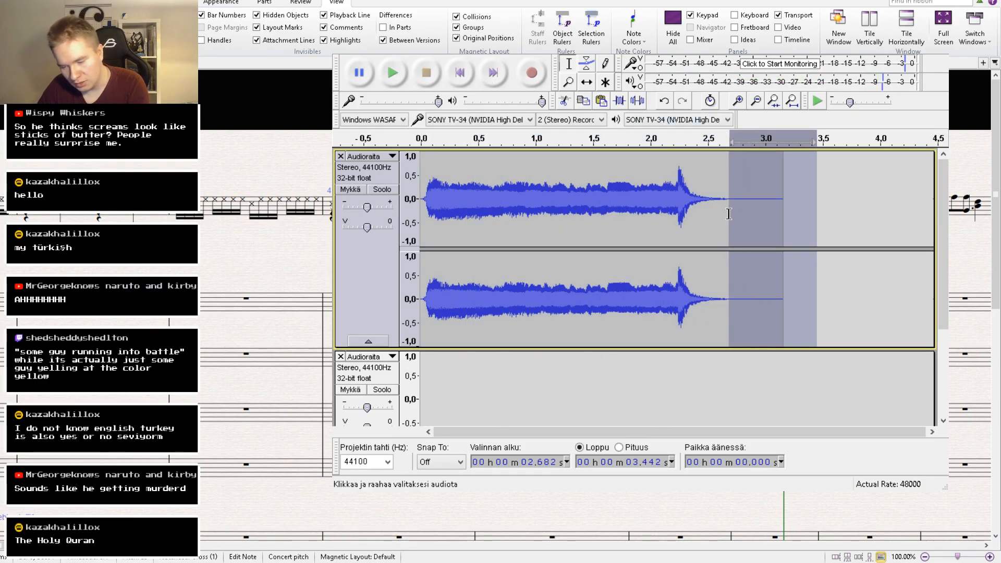
{"action": "key", "text": "Delete"}
Select the entire trimmed yell on the upper track and export it as an audio file.
{"action": "double_click", "coordinate": [554, 205]}
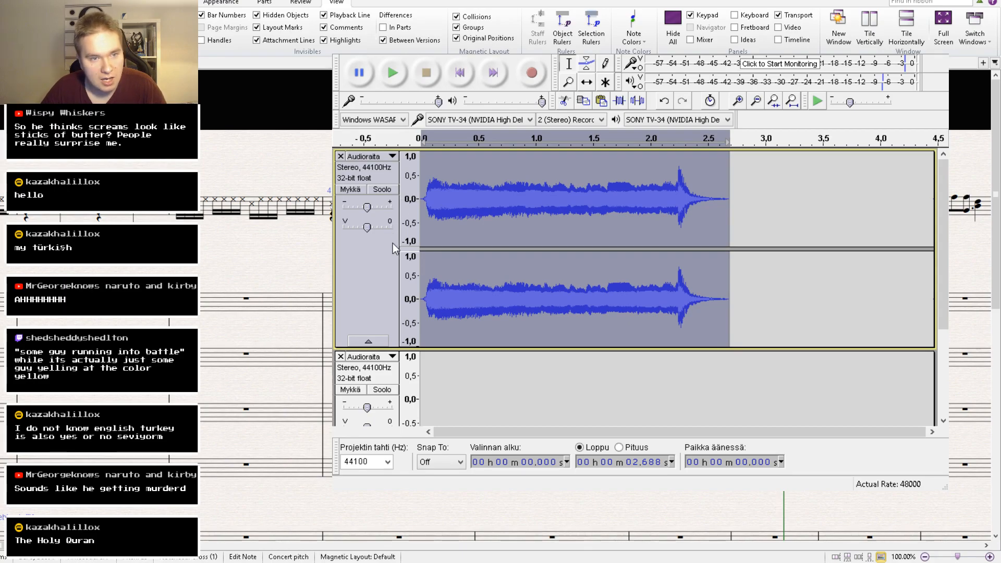
{"action": "key", "text": "ctrl+shift+e"}
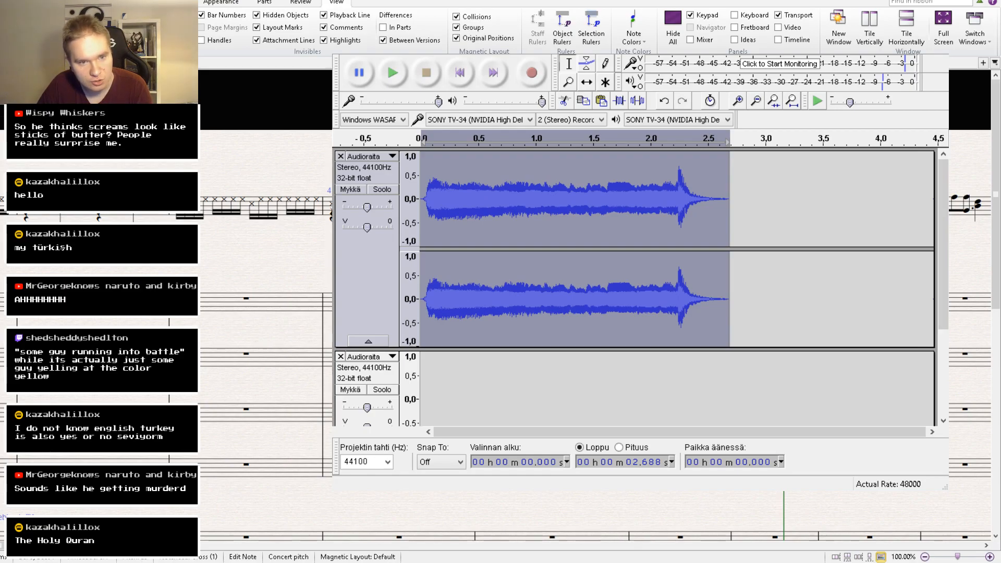
{"action": "key", "text": "alt+Tab"}
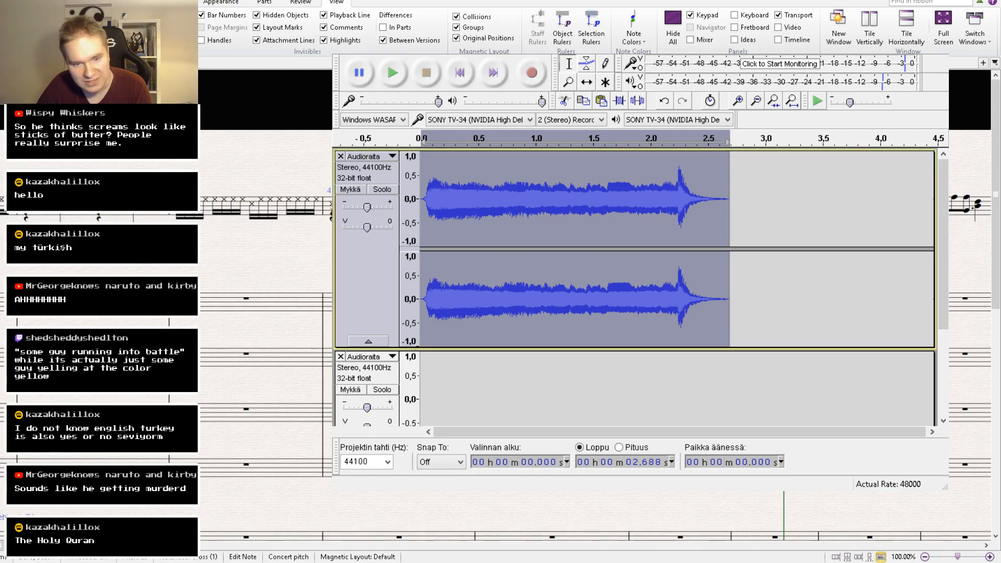
{"action": "key", "text": "alt+Tab"}
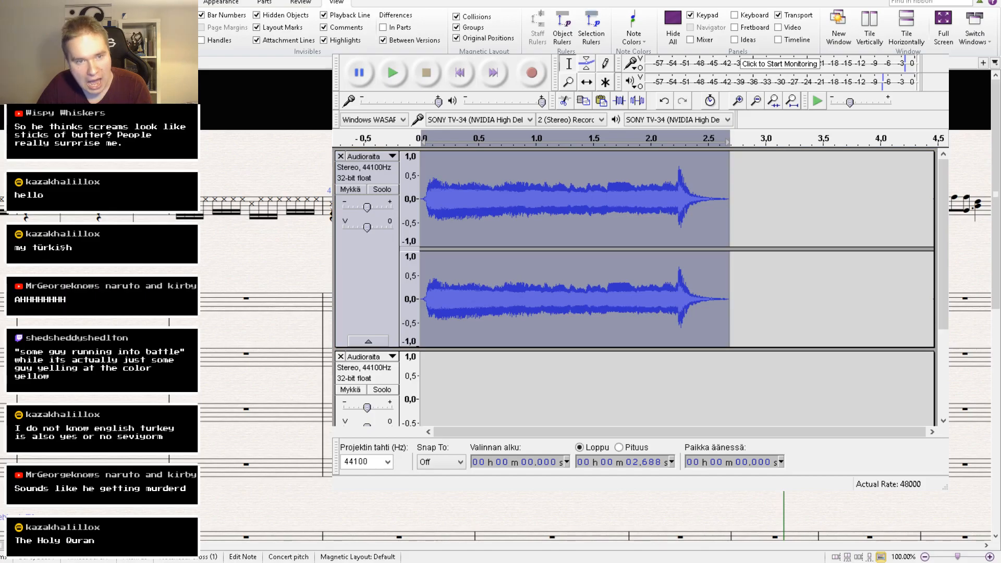
Switch to the Sibelius score and show the Mixer.
{"action": "left_click", "coordinate": [141, 2]}
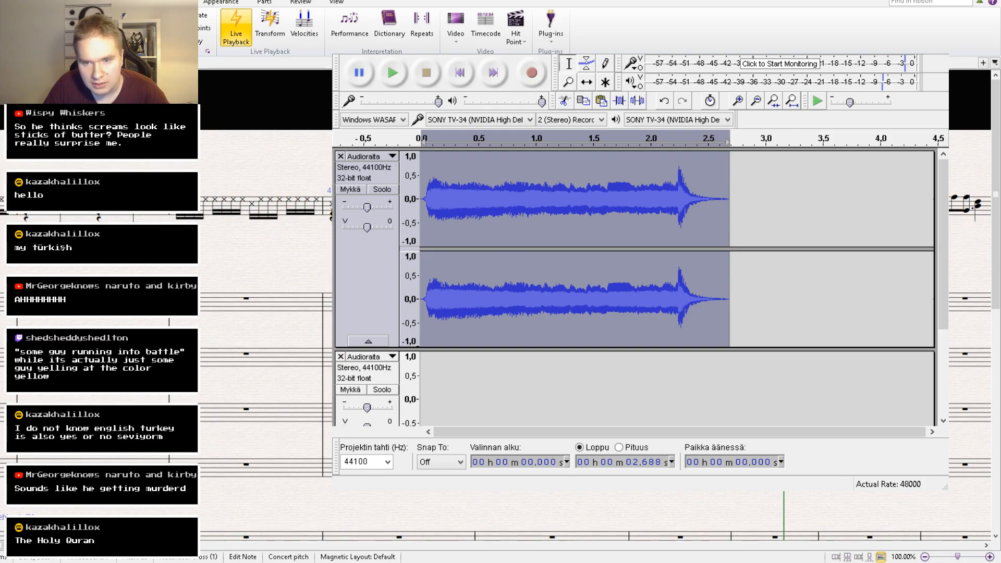
{"action": "left_click", "coordinate": [336, 3]}
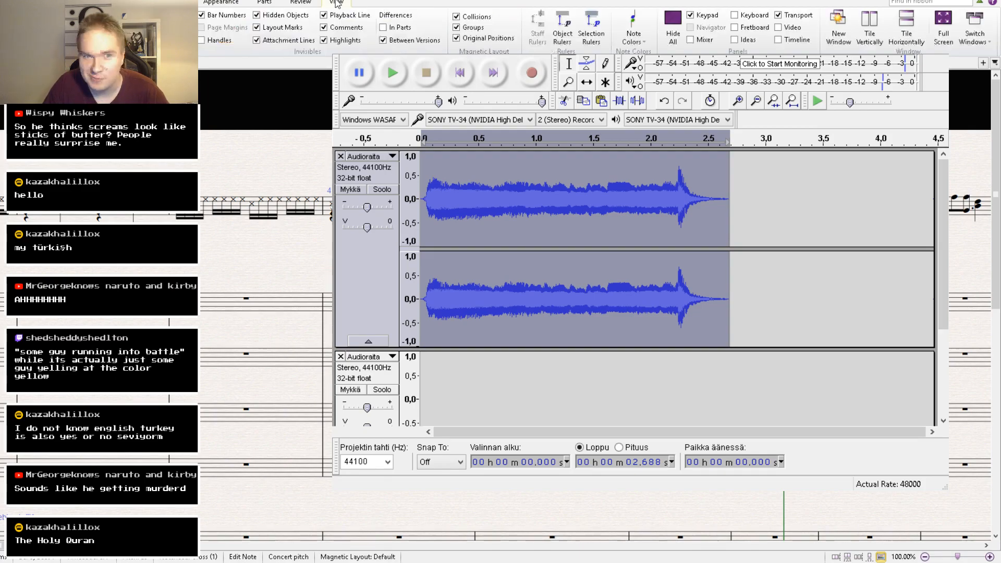
{"action": "left_click", "coordinate": [703, 41]}
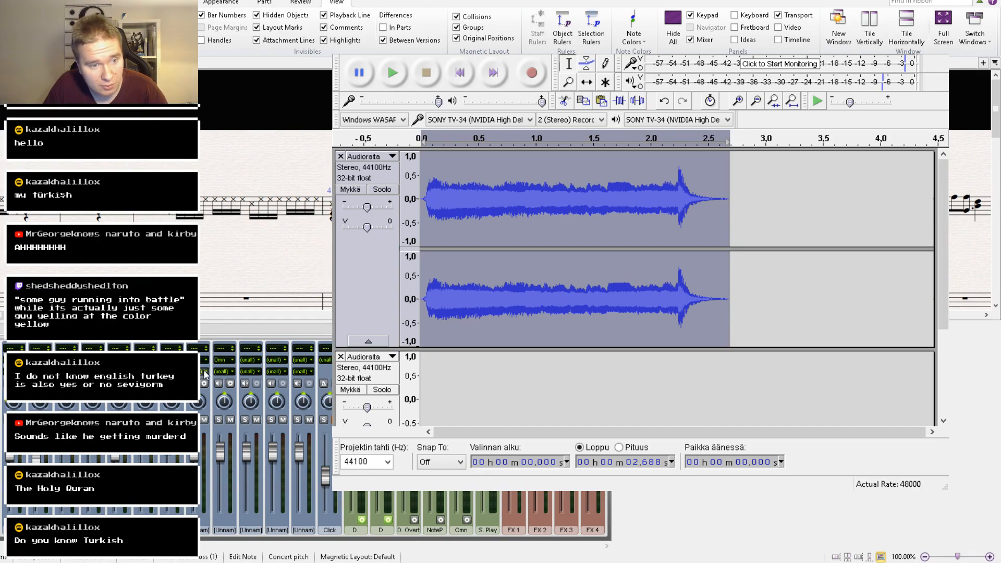
Open the Omnisphere instrument assigned to the unnamed mixer channel and move its window higher on the screen.
{"action": "left_click", "coordinate": [228, 386]}
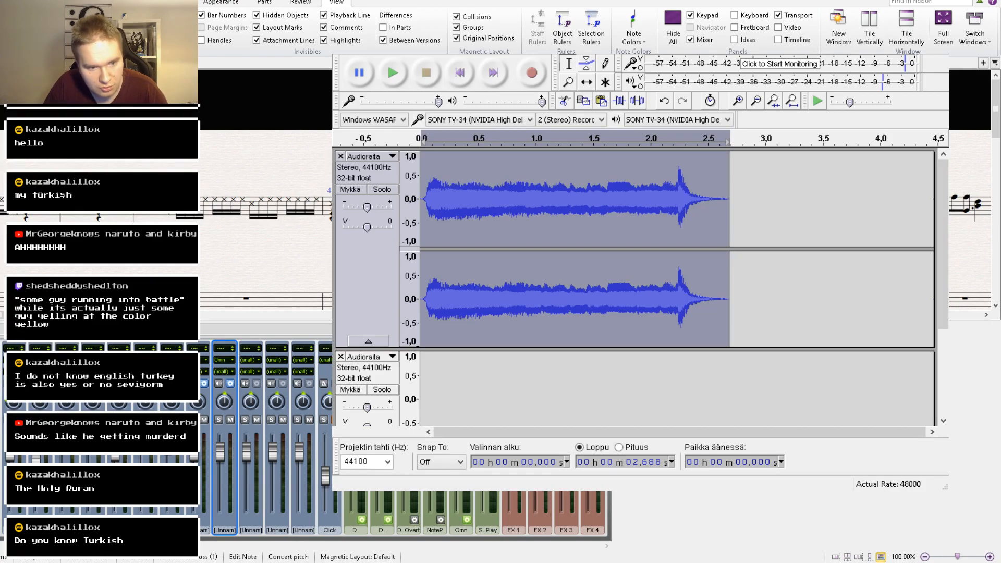
{"action": "left_click", "coordinate": [169, 491]}
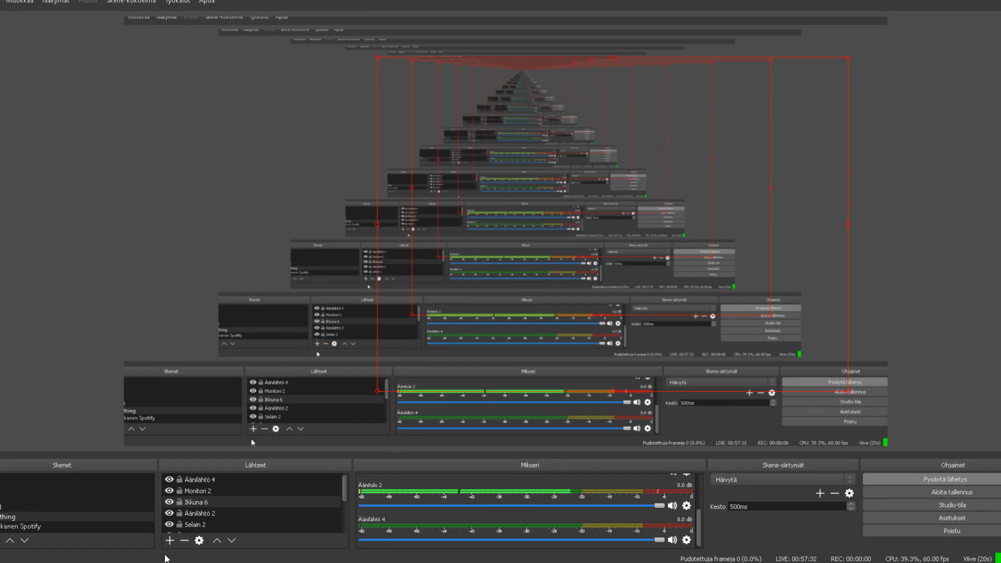
{"action": "left_click", "coordinate": [162, 562]}
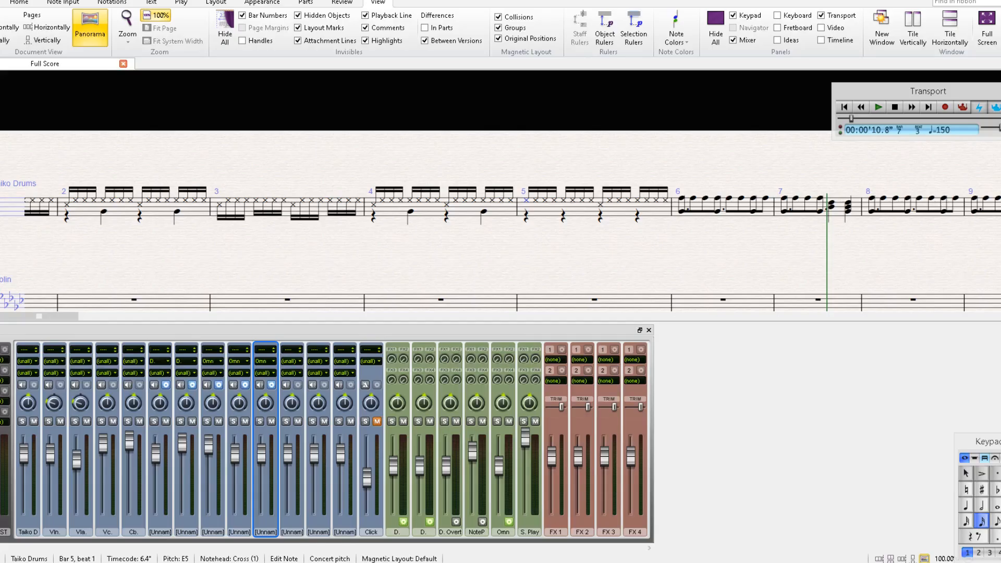
{"action": "left_click", "coordinate": [272, 385]}
{"action": "left_click", "coordinate": [272, 385]}
{"action": "left_click_drag", "start_coordinate": [504, 166], "coordinate": [503, 111]}
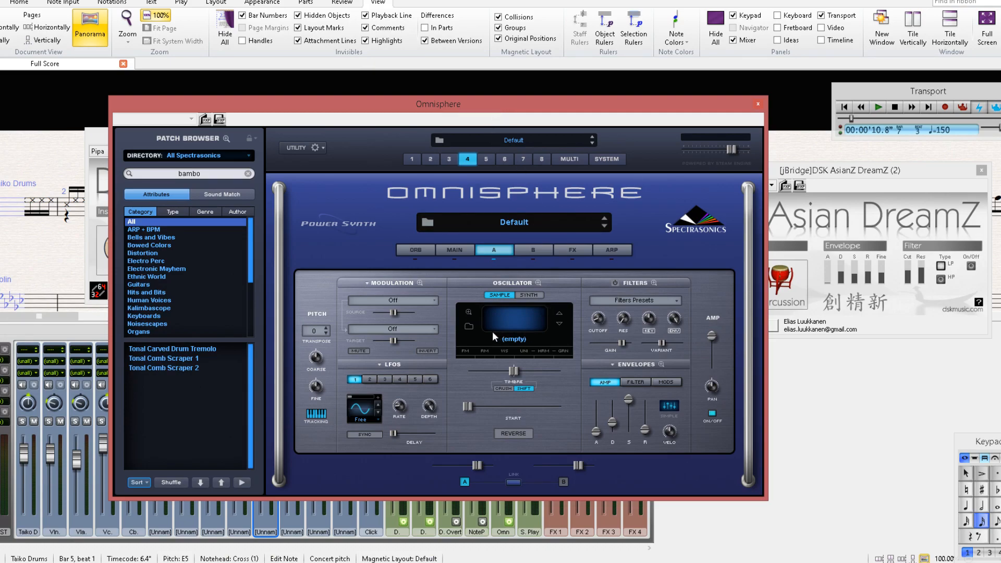
Open the soundsource browser for layer A's empty oscillator sample and show its User Audio import area.
{"action": "left_click", "coordinate": [469, 333]}
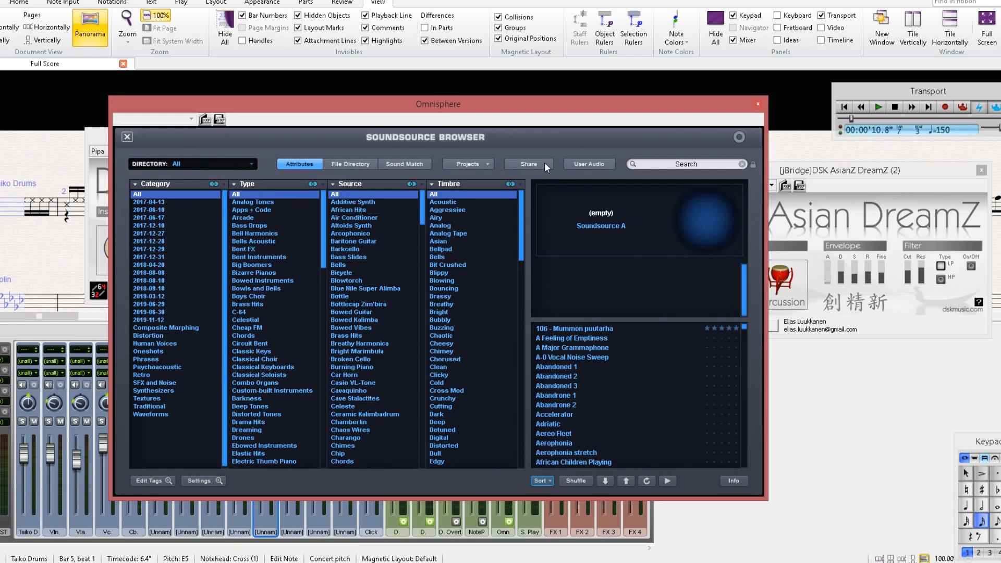
{"action": "left_click", "coordinate": [577, 163]}
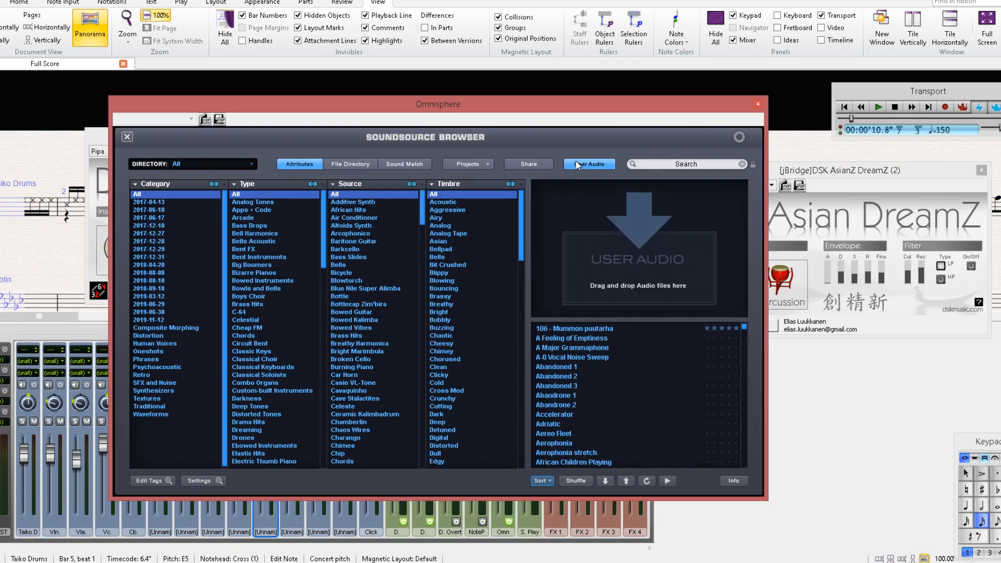
{"action": "left_click", "coordinate": [646, 219]}
Switch to Audacity, move its window aside, select the whole yell on the upper track and audition it several times.
{"action": "left_click", "coordinate": [546, 562]}
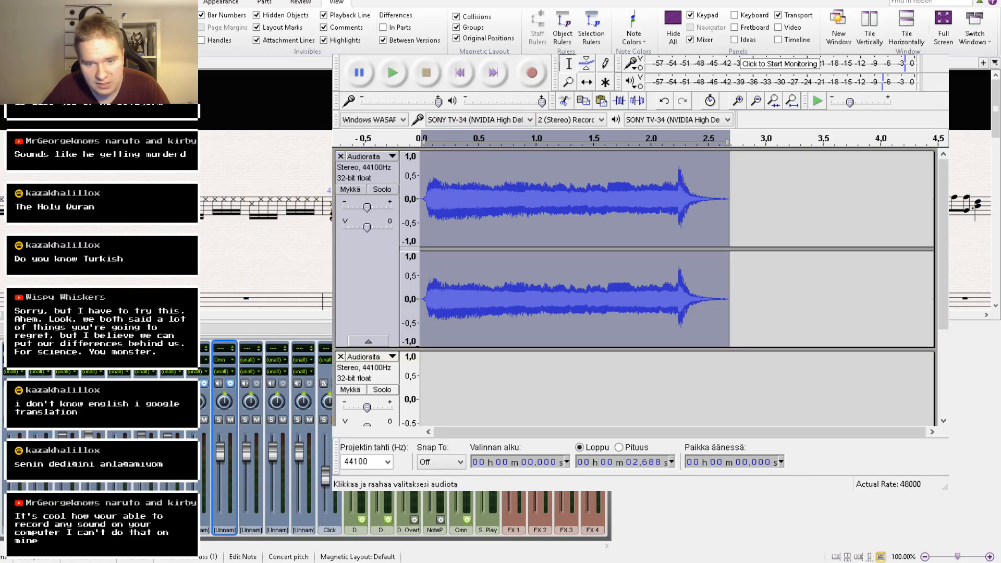
{"action": "left_click_drag", "start_coordinate": [640, 36], "coordinate": [587, 50]}
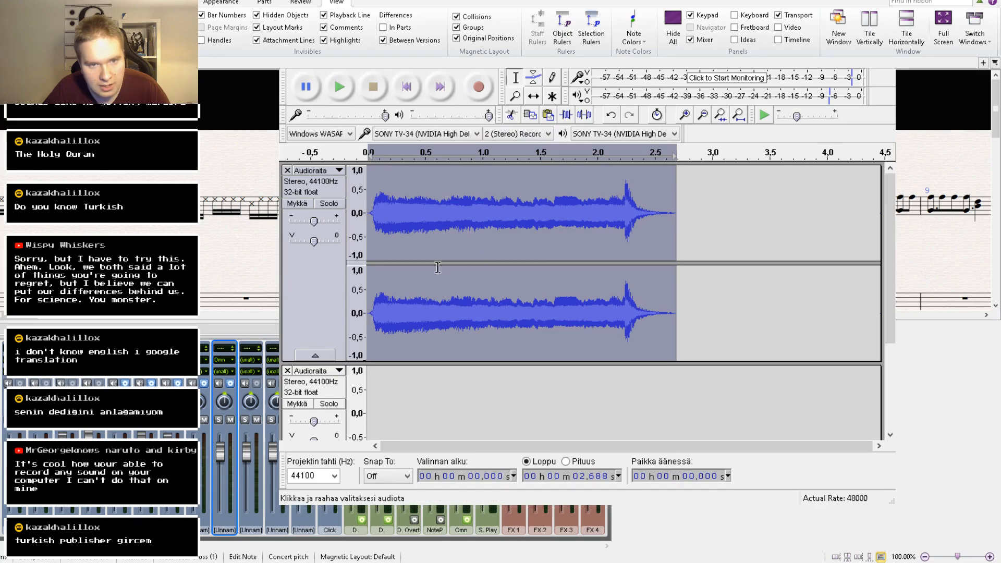
{"action": "double_click", "coordinate": [425, 214]}
{"action": "left_click", "coordinate": [340, 86]}
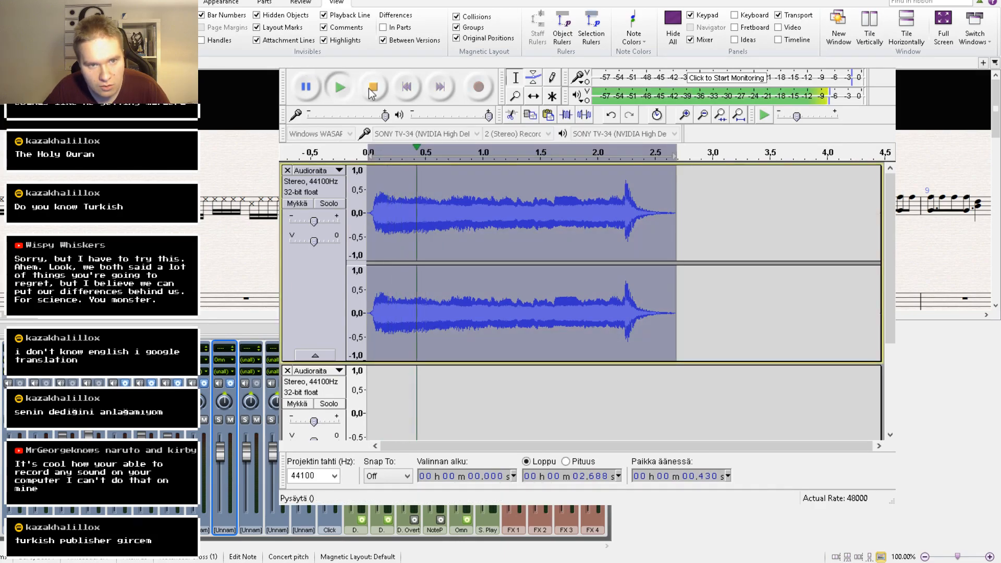
{"action": "left_click", "coordinate": [372, 89]}
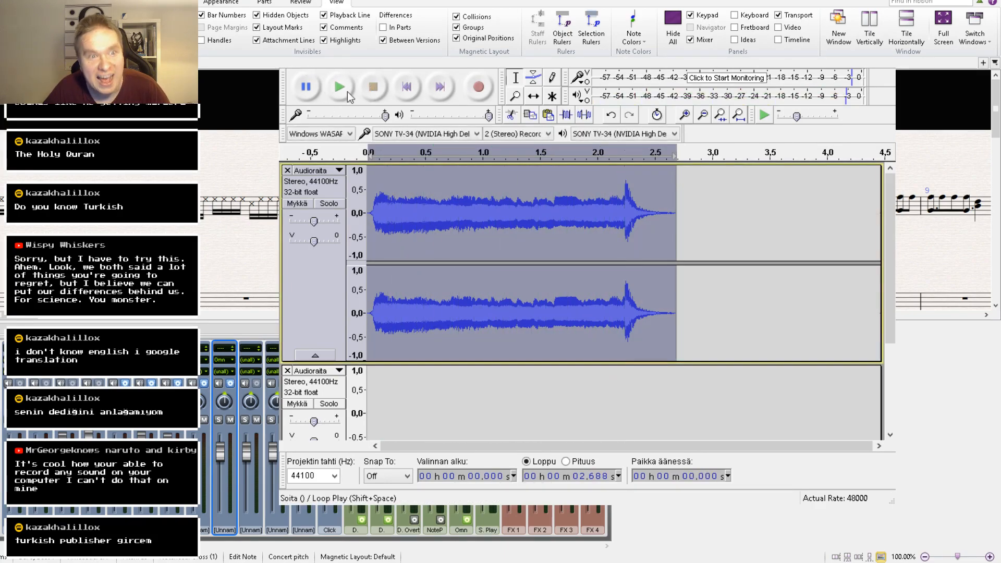
{"action": "left_click", "coordinate": [339, 88]}
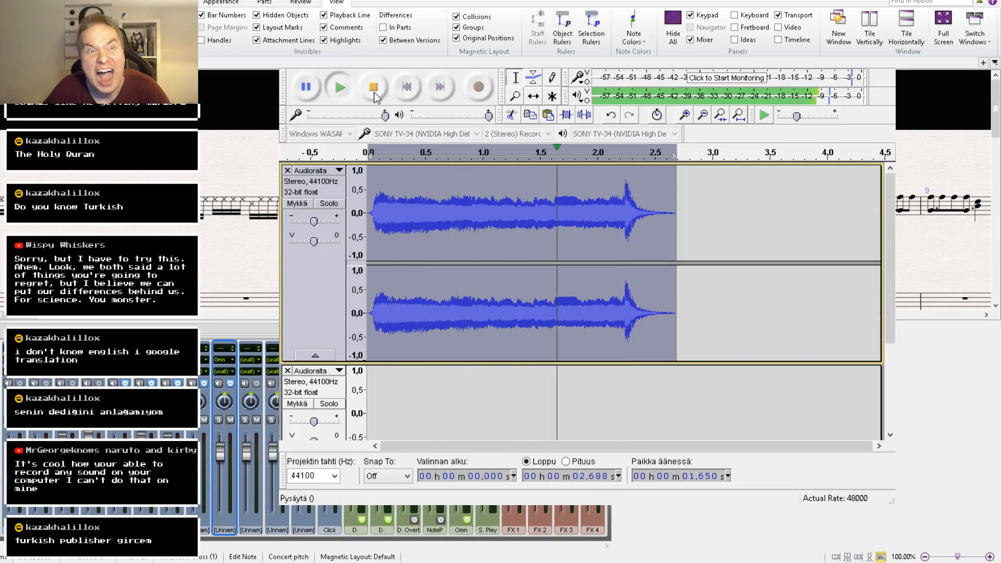
{"action": "left_click", "coordinate": [368, 91]}
{"action": "left_click", "coordinate": [342, 90]}
{"action": "left_click", "coordinate": [372, 89]}
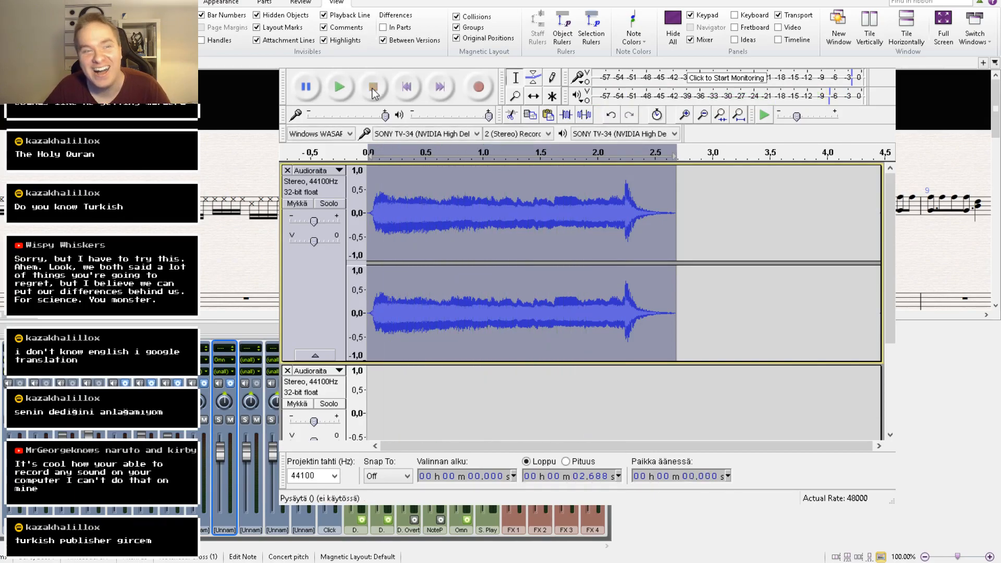
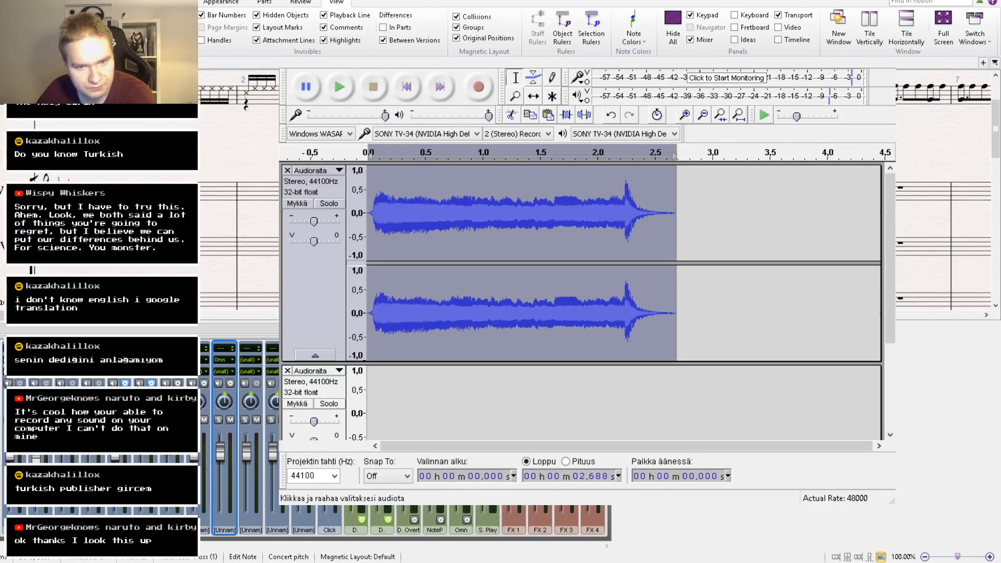
Assign Omnisphere to the unnamed mixer channel right after the existing Omnisphere channel and hide the Mixer.
{"action": "key", "text": "m"}
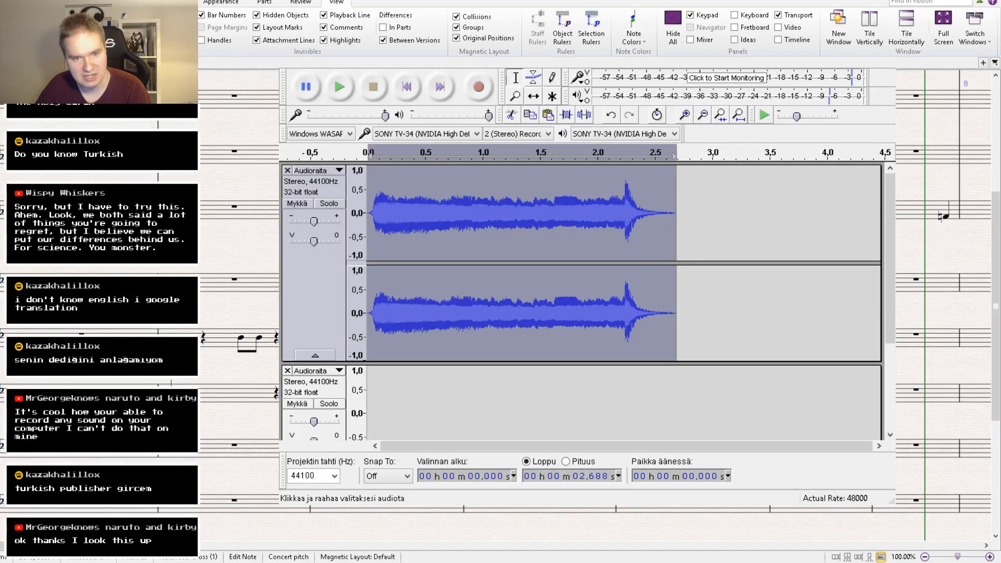
{"action": "left_click", "coordinate": [691, 40]}
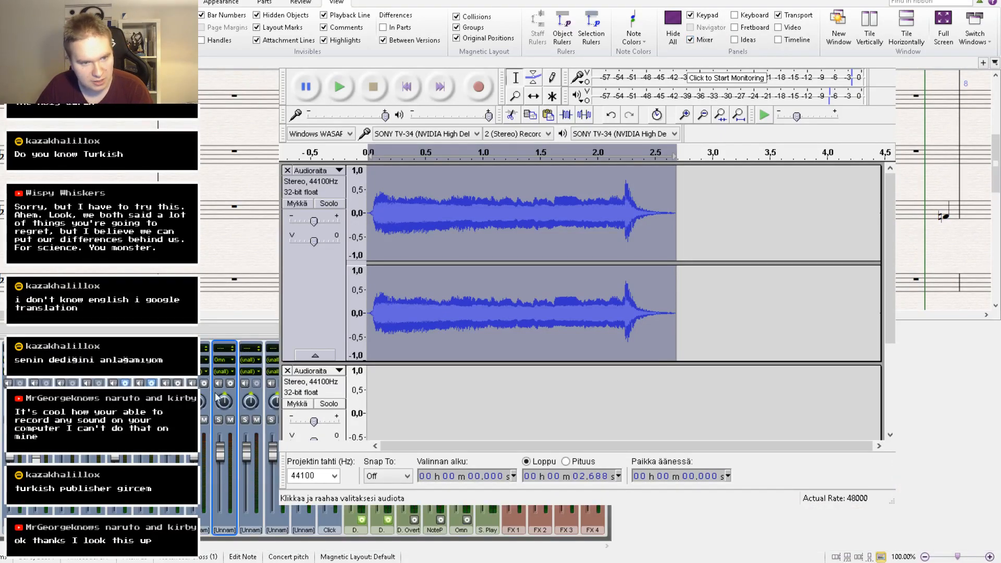
{"action": "left_click", "coordinate": [258, 366]}
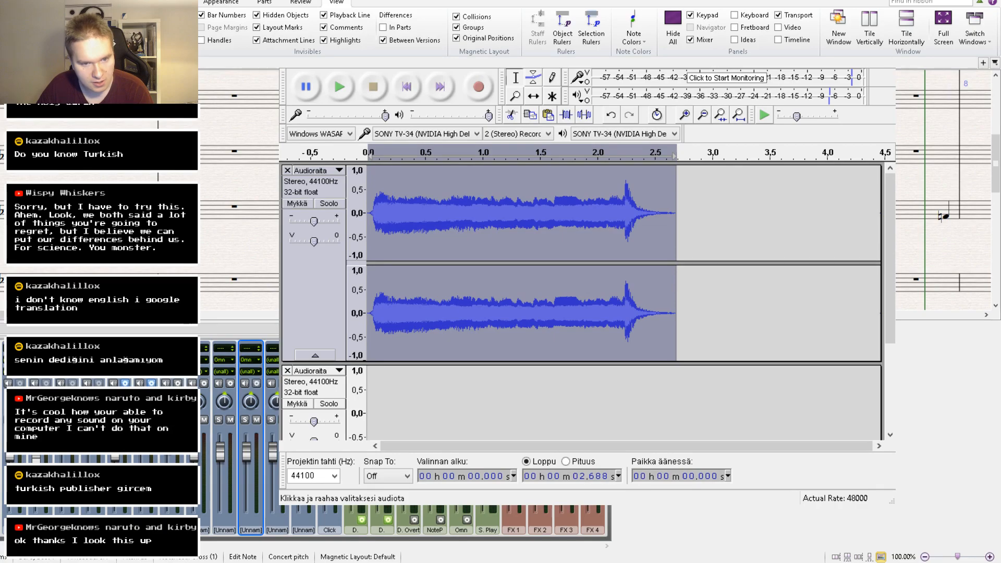
{"action": "key", "text": "m"}
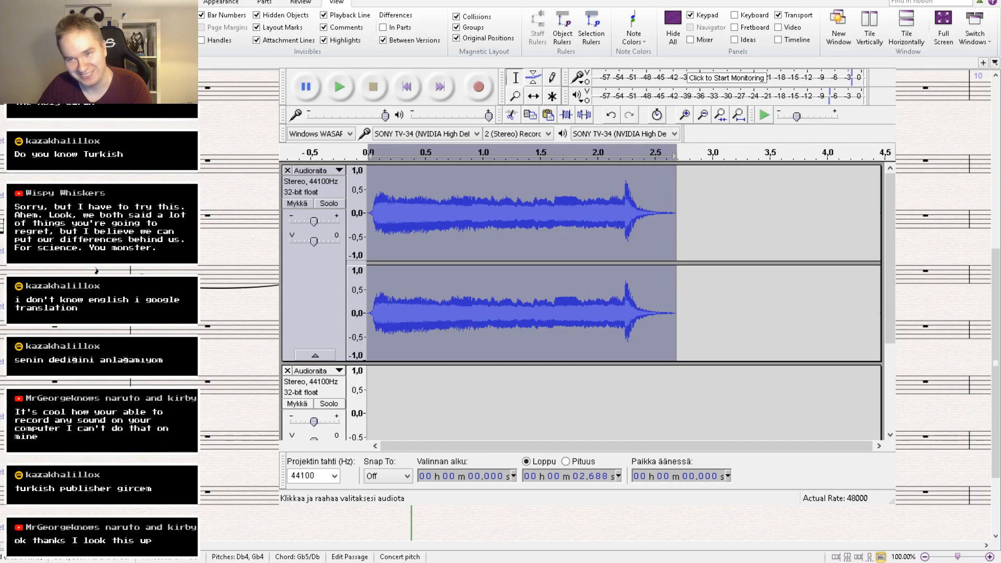
Play back the opening bars of the score twice, clearing the note selection in between.
{"action": "key", "text": "space"}
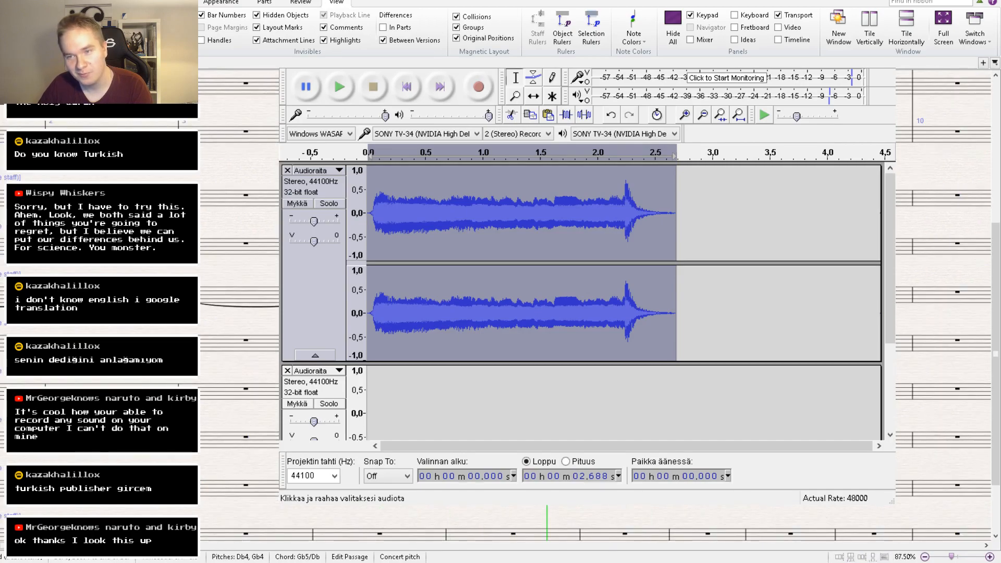
{"action": "key", "text": "space"}
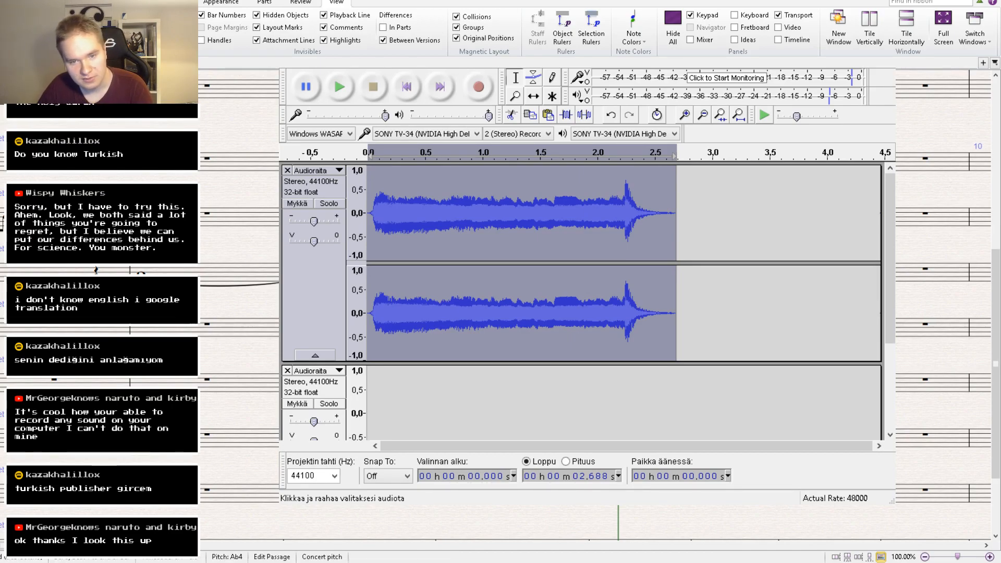
{"action": "key", "text": "Escape"}
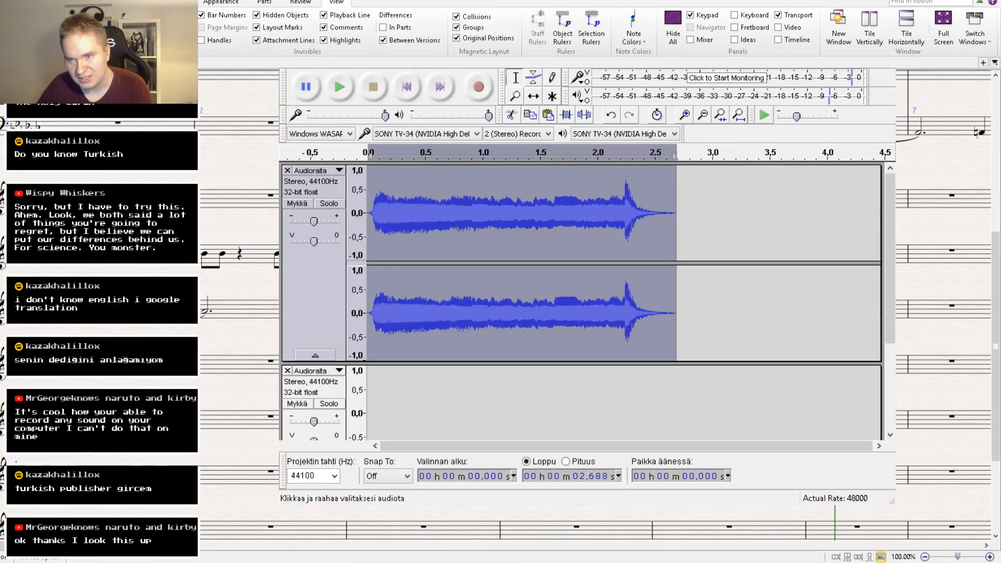
{"action": "key", "text": "space"}
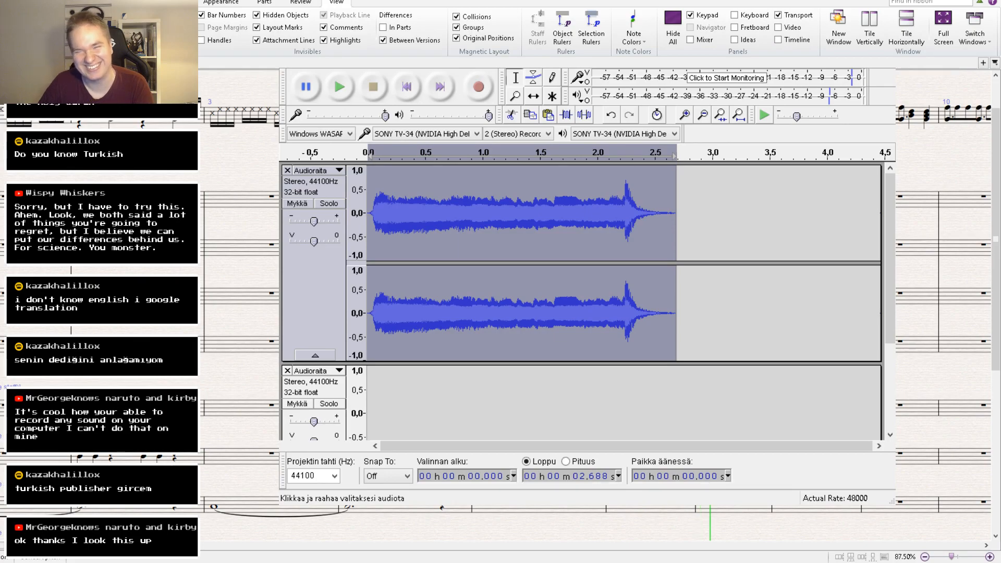
{"action": "key", "text": "space"}
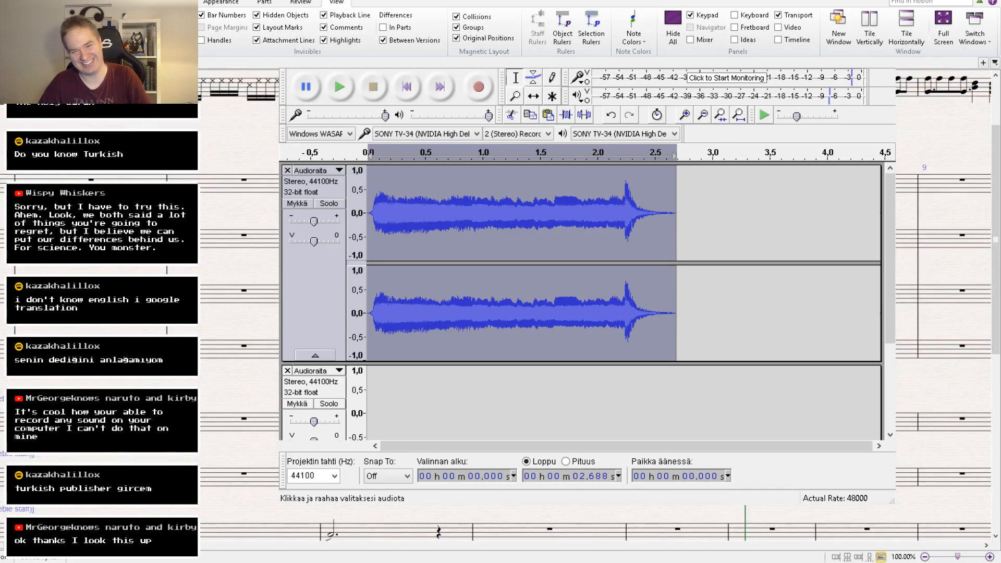
Check the Omnisphere channel set to Ch. 4 and its neighbouring channel in the Mixer.
{"action": "left_click", "coordinate": [692, 41]}
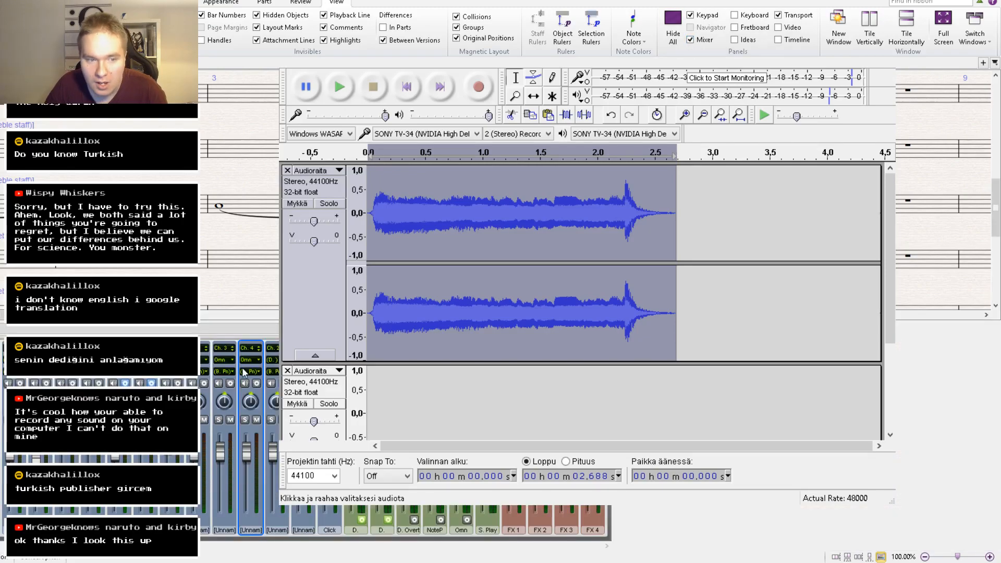
{"action": "left_click", "coordinate": [283, 384]}
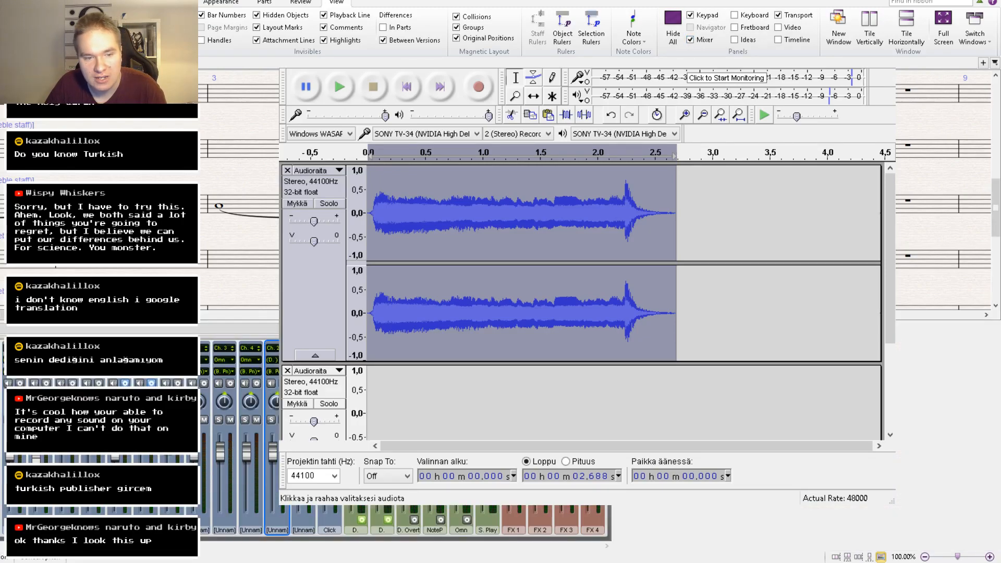
{"action": "left_click", "coordinate": [258, 390]}
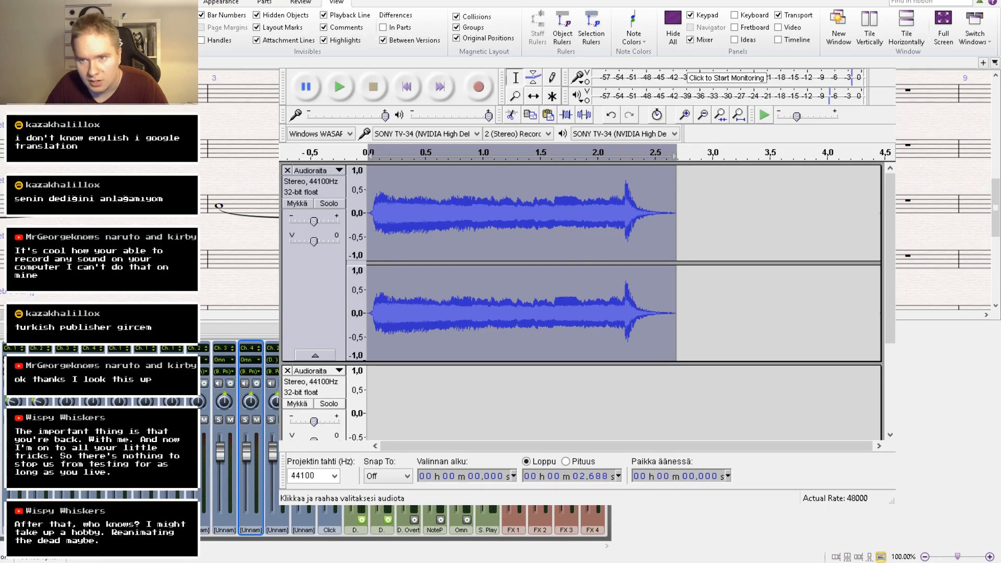
{"action": "key", "text": "m"}
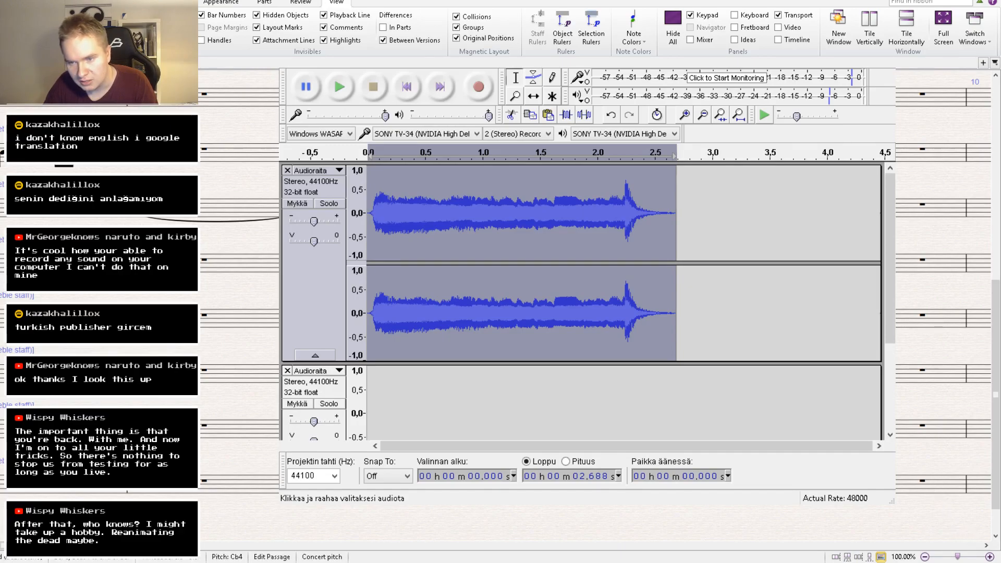
Return to the beginning of the score and listen to the opening with the string and drum staves.
{"action": "scroll", "coordinate": [595, 307], "scroll_direction": "up", "scroll_amount": 1}
{"action": "left_click_drag", "start_coordinate": [443, 209], "coordinate": [704, 339]}
{"action": "left_click_drag", "start_coordinate": [391, 235], "coordinate": [741, 345]}
{"action": "key", "text": "space"}
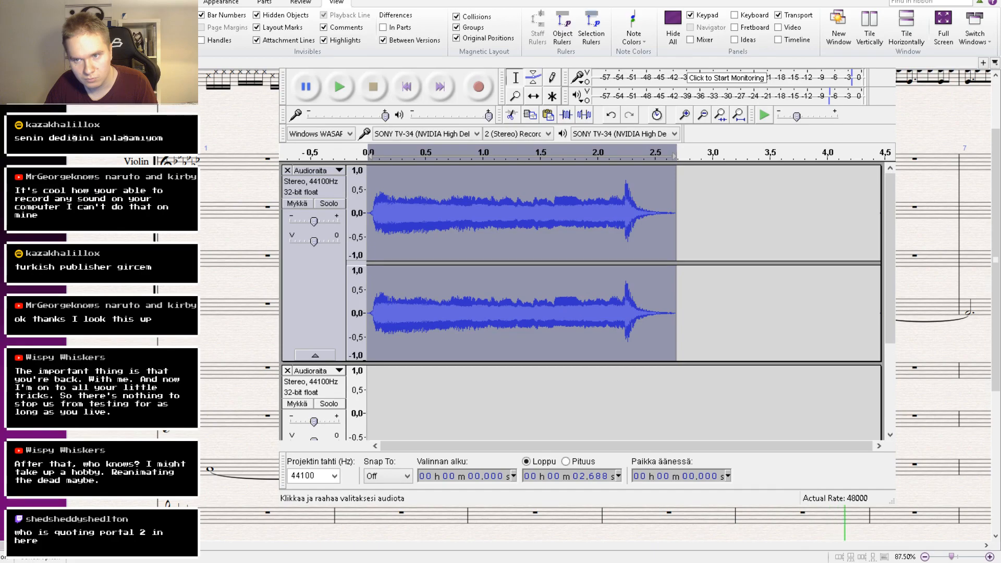
{"action": "key", "text": "space"}
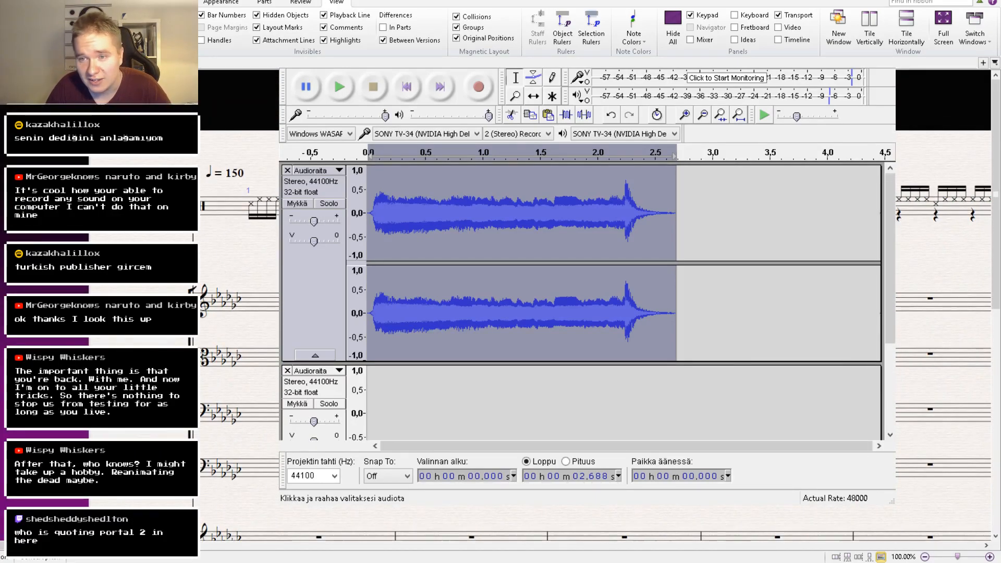
Lower the volume fader of the Omnisphere mixer channel set to Ch. 4 and hide the Mixer.
{"action": "left_click", "coordinate": [692, 40]}
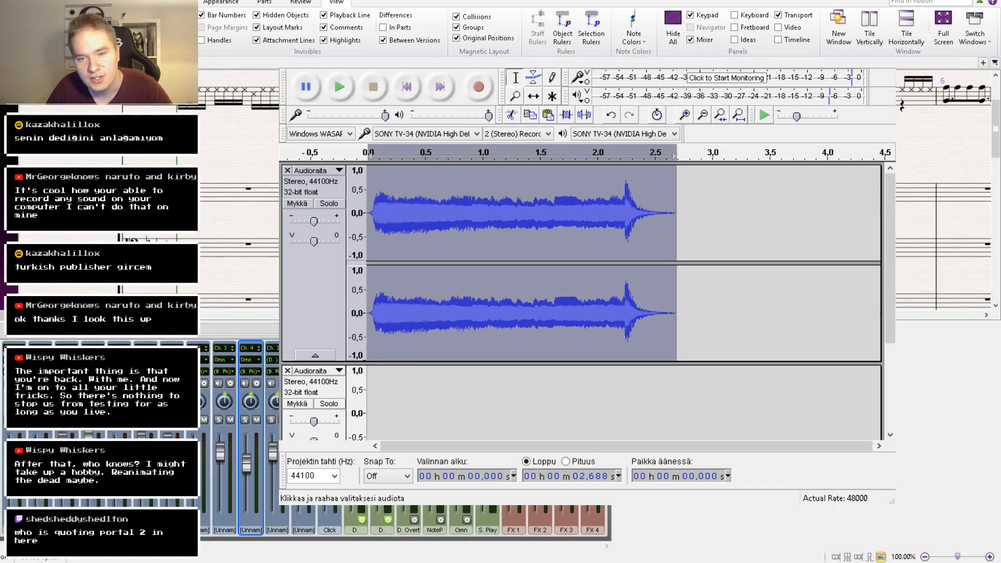
{"action": "key", "text": "F10"}
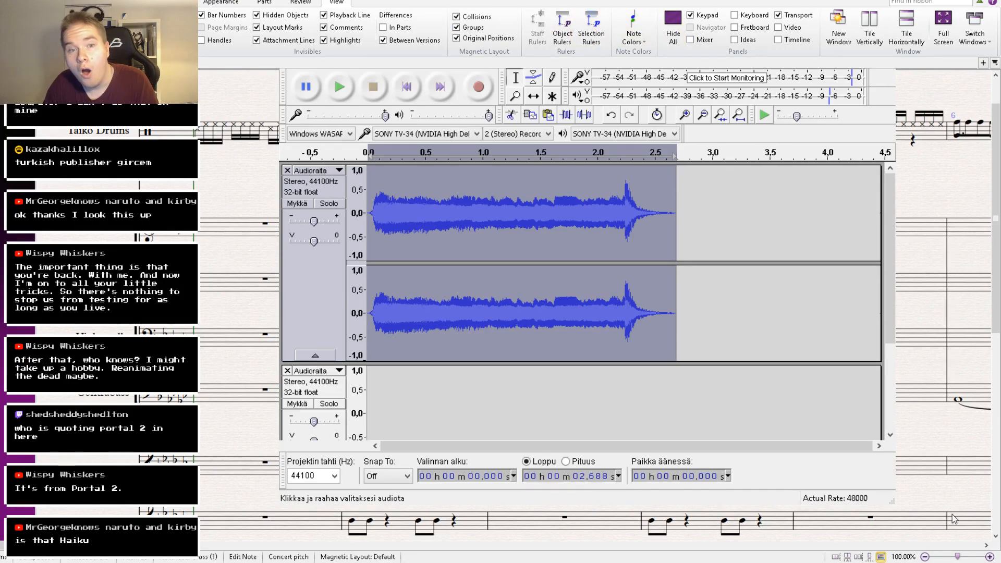
Play the score to review the drum part and stop playback.
{"action": "left_click", "coordinate": [68, 2]}
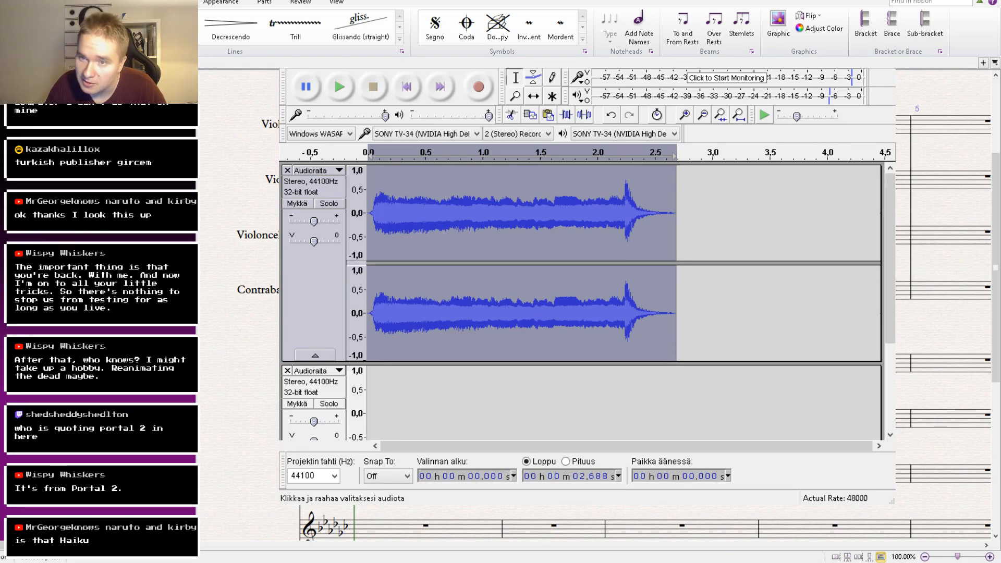
{"action": "key", "text": "space"}
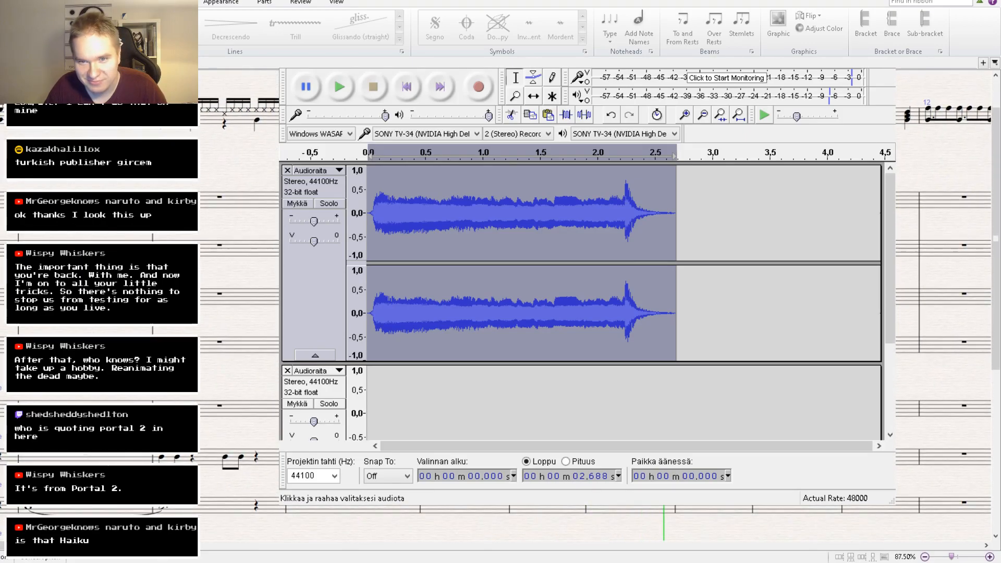
{"action": "key", "text": "space"}
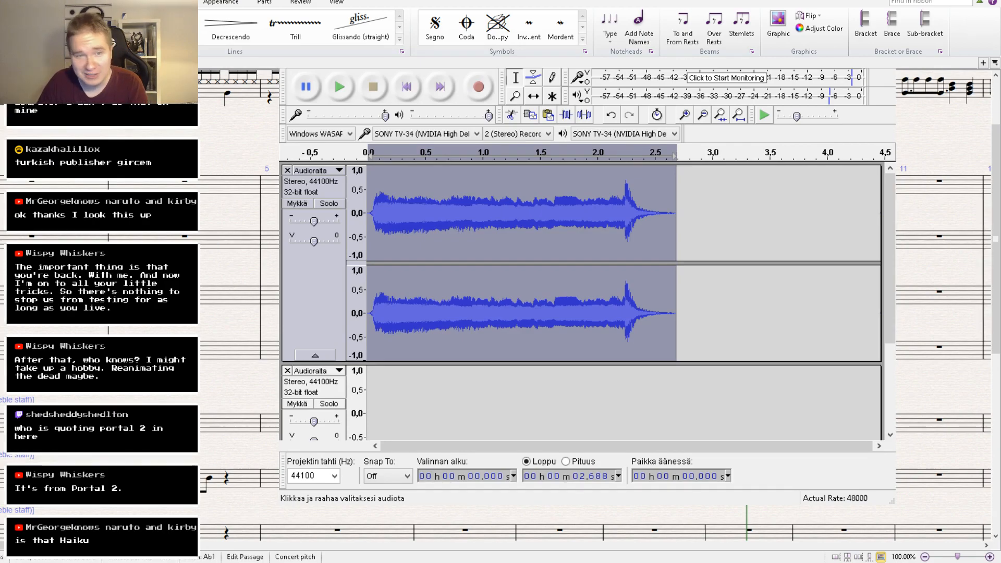
Select the chord following the cross-headed note in the score and set its notehead type to Normal (0).
{"action": "left_click_drag", "start_coordinate": [522, 292], "coordinate": [712, 389]}
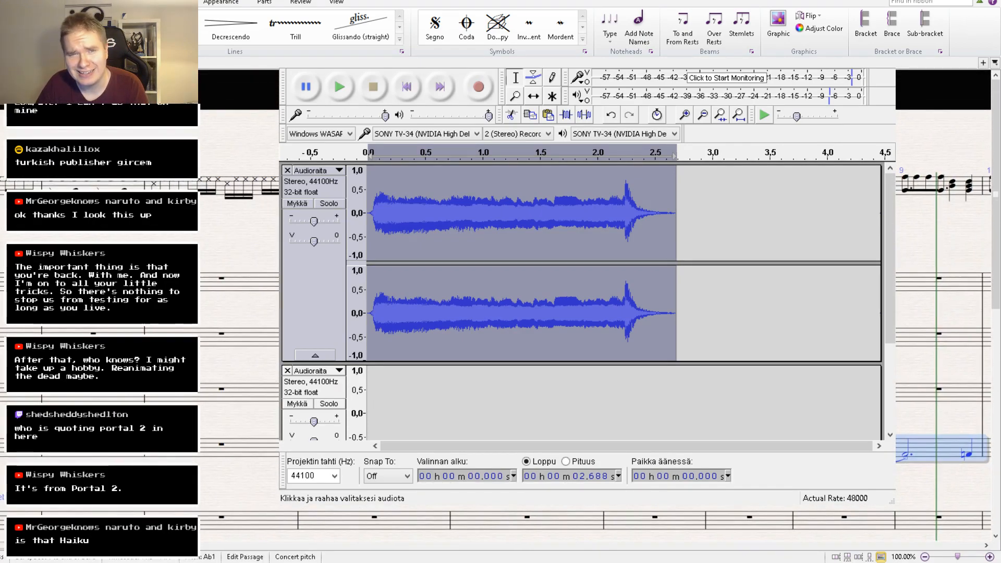
{"action": "key", "text": "Escape"}
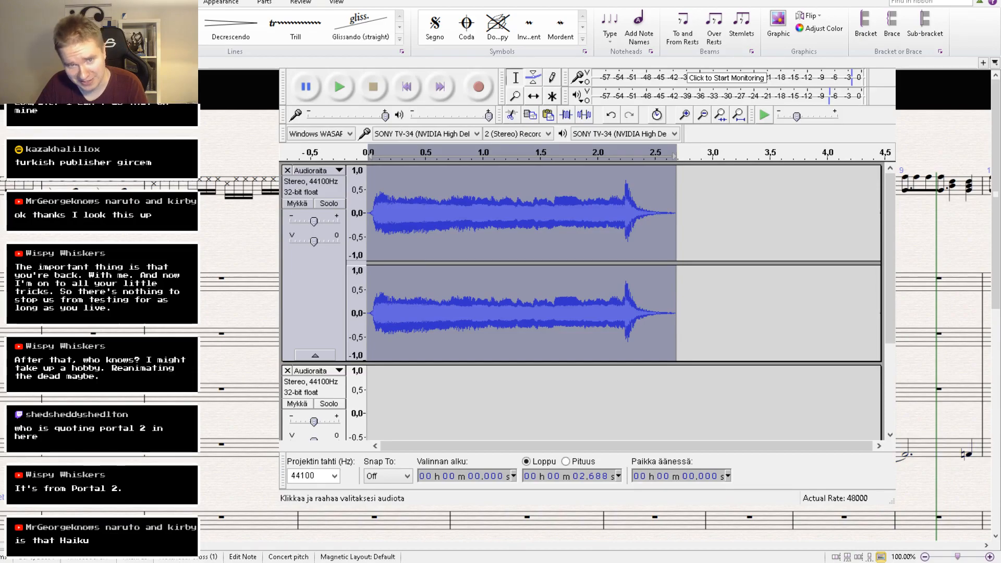
{"action": "key", "text": "Right"}
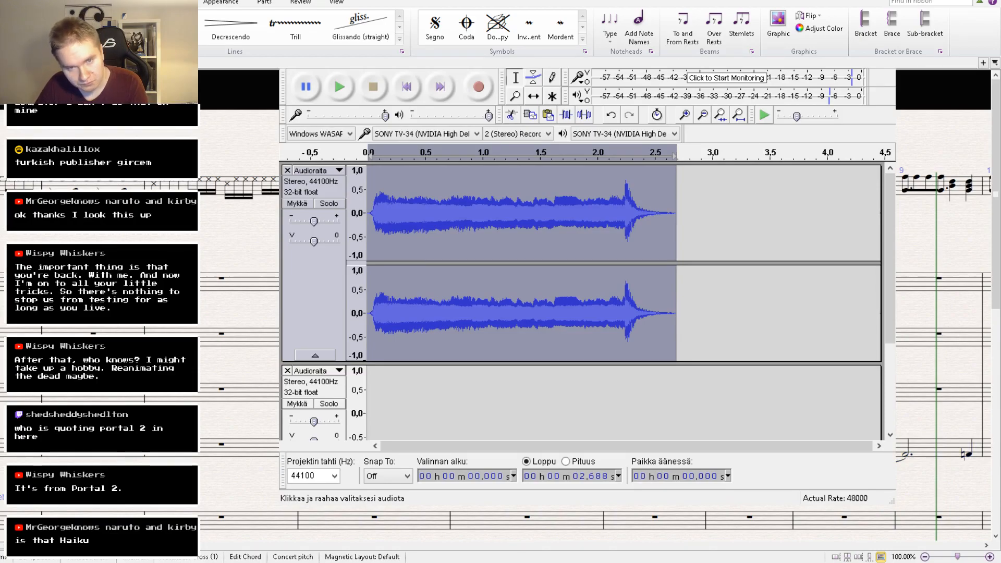
{"action": "left_click", "coordinate": [15, 2]}
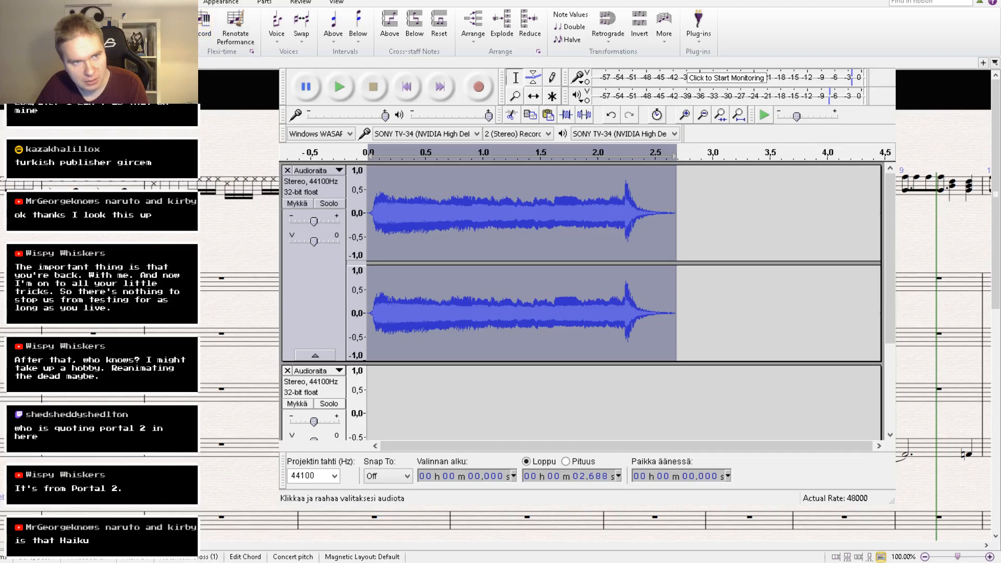
{"action": "left_click", "coordinate": [70, 2]}
{"action": "left_click", "coordinate": [610, 35]}
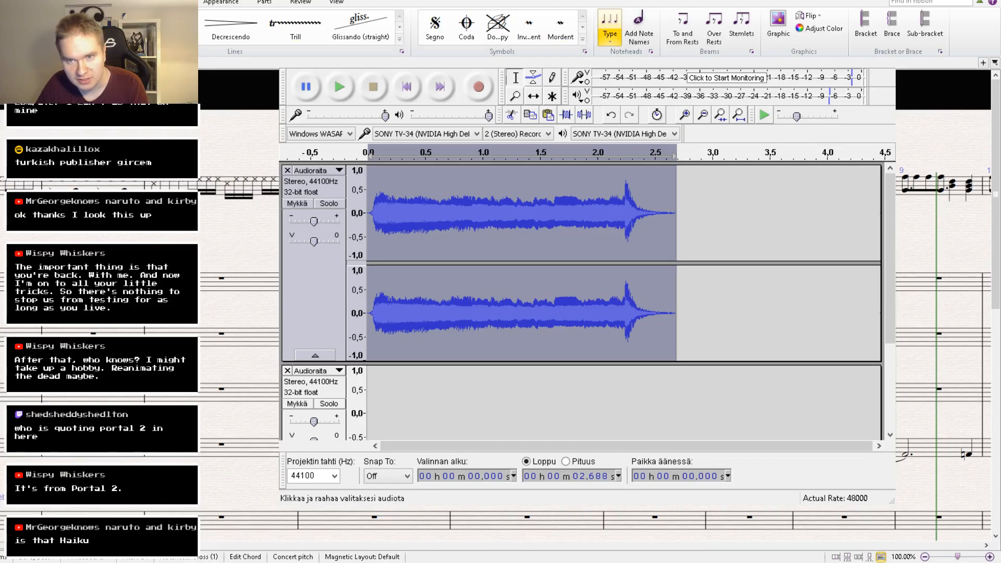
{"action": "left_click", "coordinate": [618, 73]}
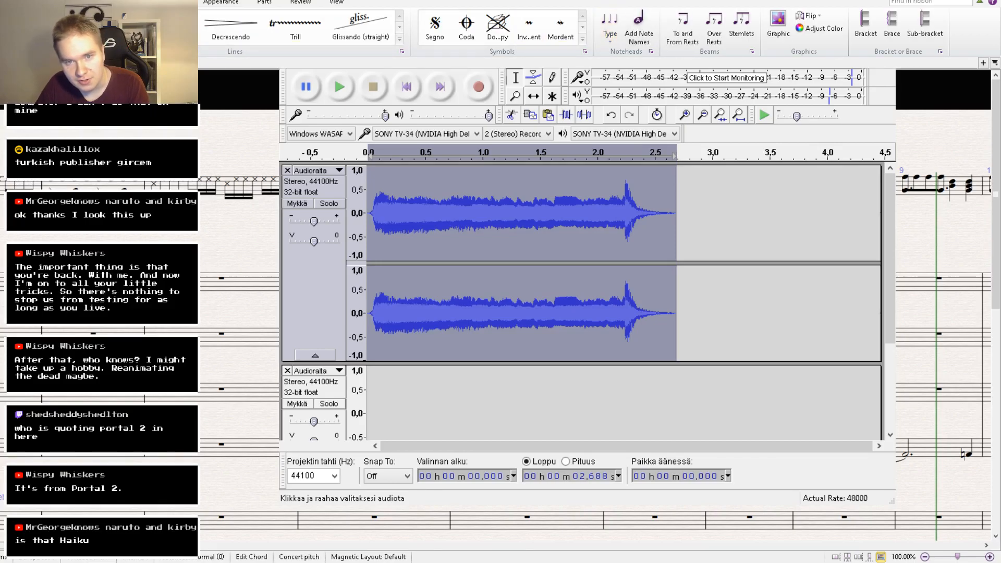
Undo the trial deletion at the selected taiko chord and delete an unwanted note further along the same staff.
{"action": "key", "text": "Delete"}
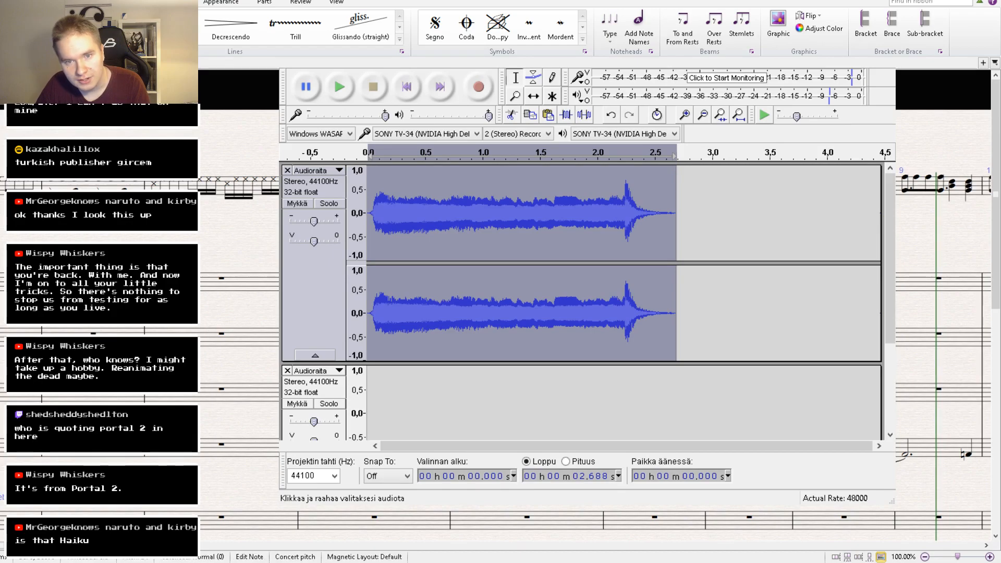
{"action": "key", "text": "ctrl+z"}
{"action": "key", "text": "Right"}
{"action": "key", "text": "Right"}
{"action": "key", "text": "Right"}
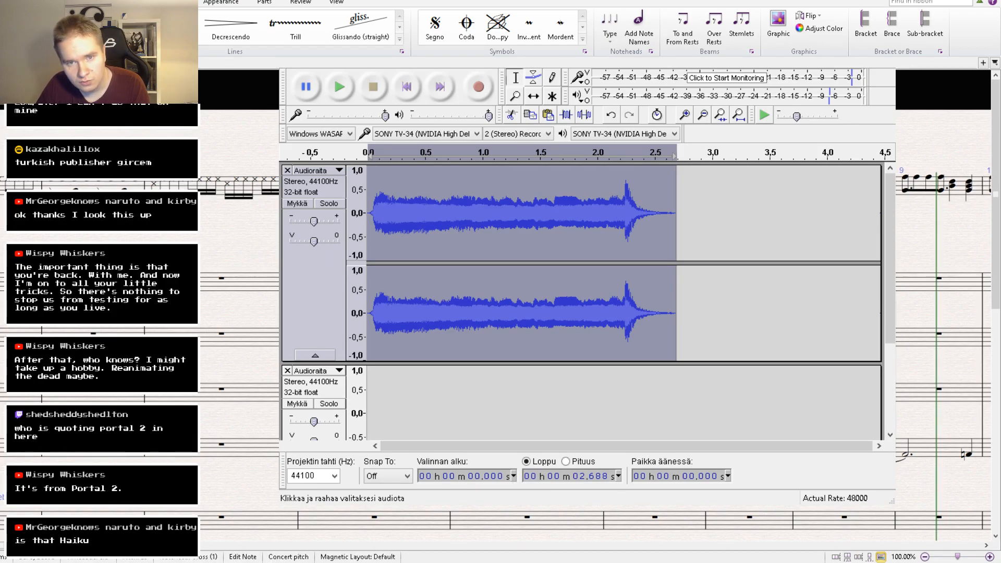
{"action": "key", "text": "Right"}
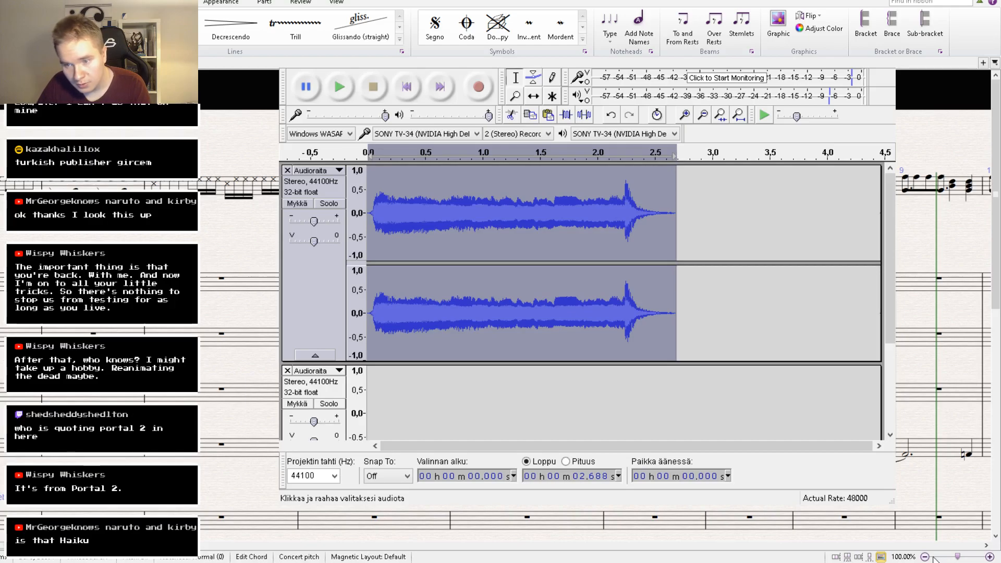
{"action": "key", "text": "Right"}
{"action": "key", "text": "Delete"}
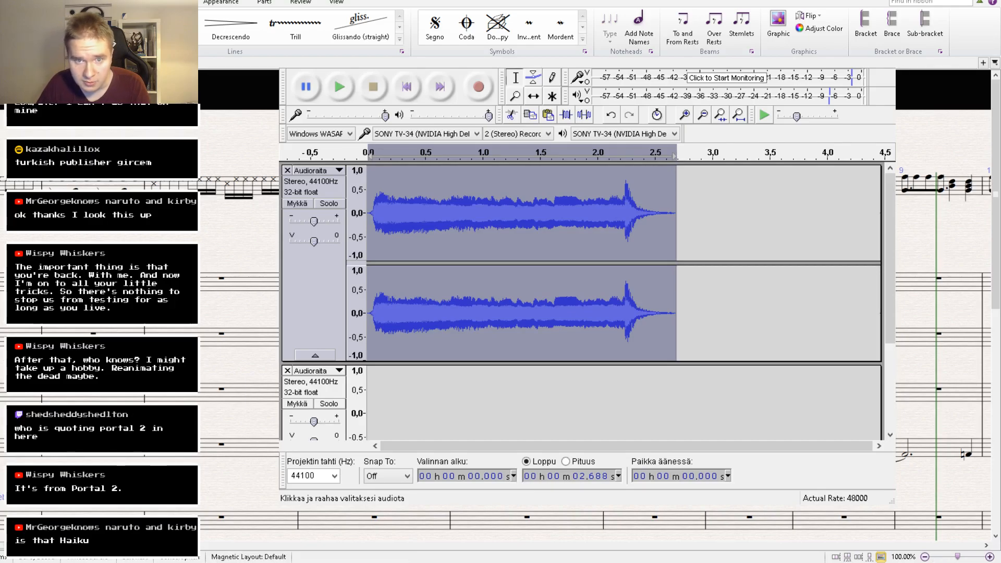
Delete two more unwanted notes following in the taiko part.
{"action": "key", "text": "Right"}
{"action": "key", "text": "Escape"}
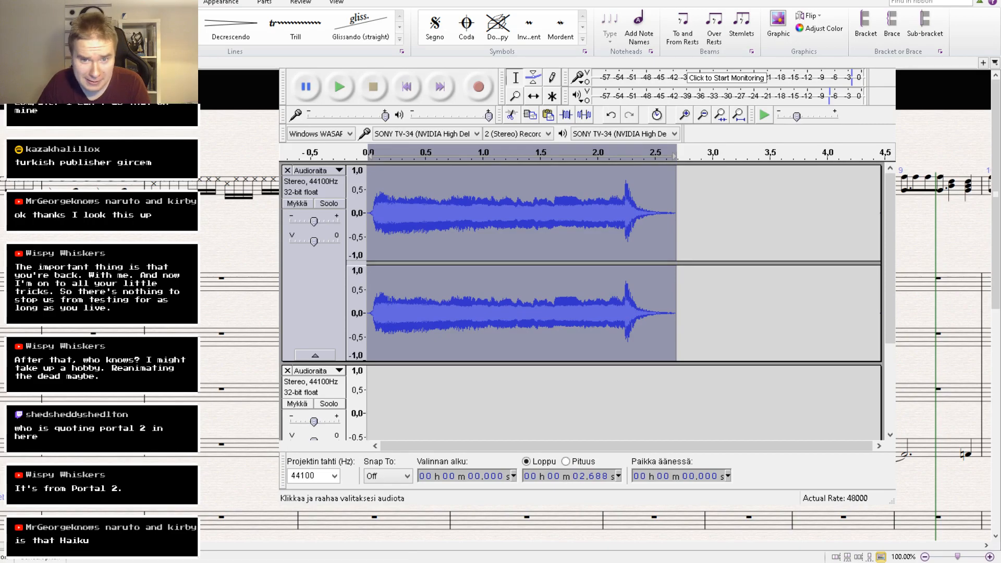
{"action": "key", "text": "Right"}
{"action": "key", "text": "Delete"}
{"action": "key", "text": "Right"}
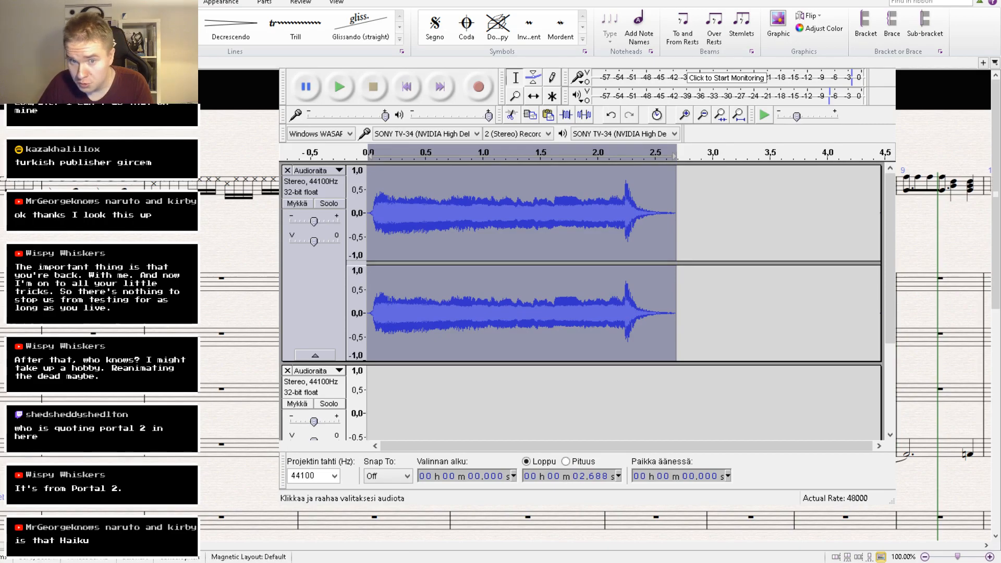
{"action": "key", "text": "Delete"}
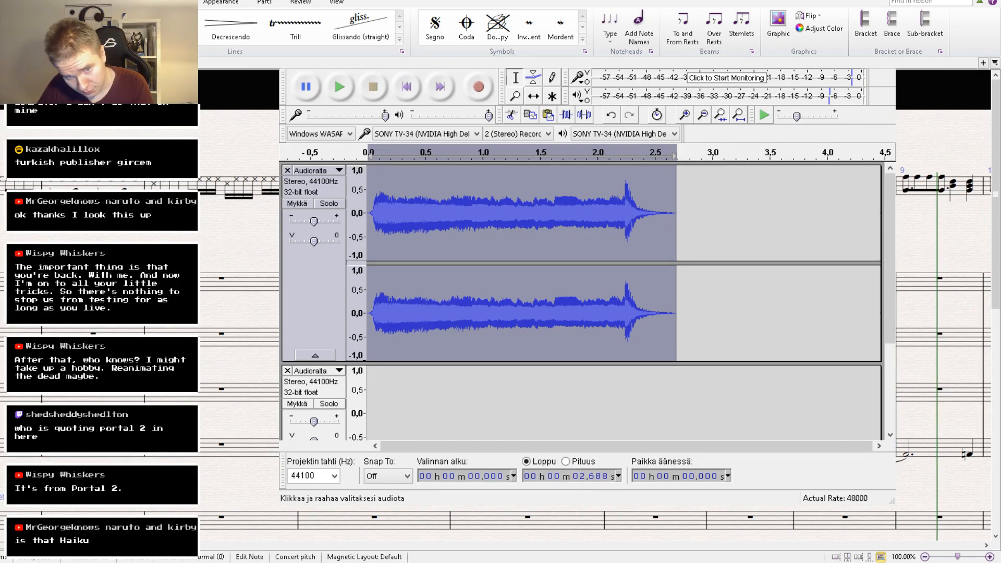
Work through the rest of the taiko passage note by note and delete the unwanted notes at intervals.
{"action": "key", "text": "Right"}
{"action": "key", "text": "Right"}
{"action": "key", "text": "Right"}
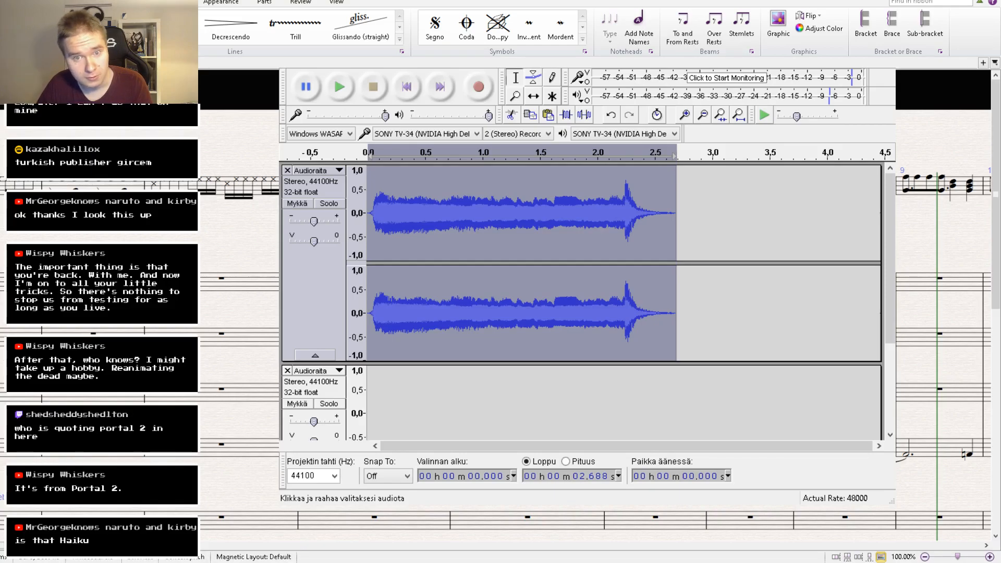
{"action": "key", "text": "Delete"}
{"action": "key", "text": "Right"}
{"action": "key", "text": "Right"}
{"action": "key", "text": "Right"}
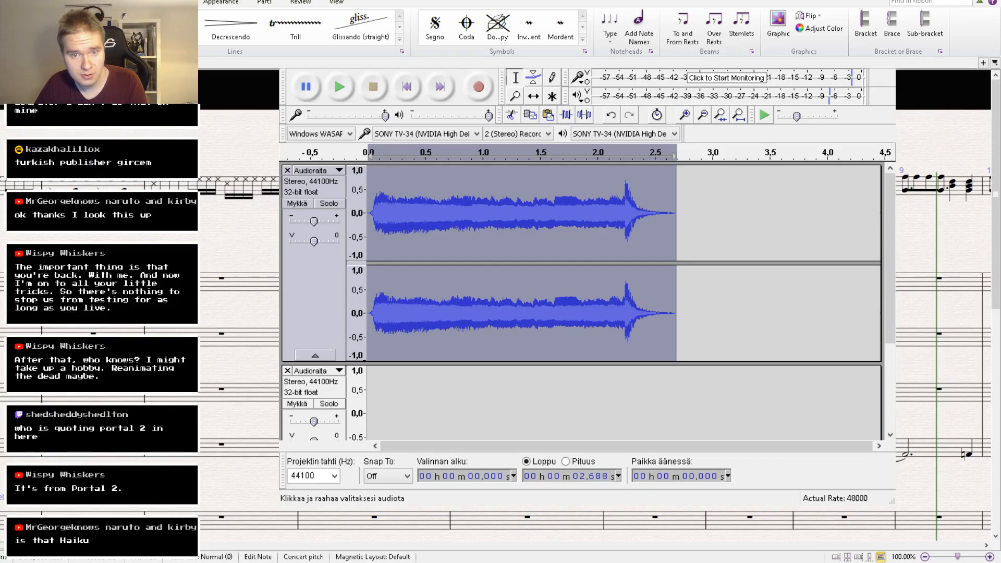
{"action": "key", "text": "Delete"}
{"action": "key", "text": "Right"}
{"action": "key", "text": "Right"}
{"action": "key", "text": "Right"}
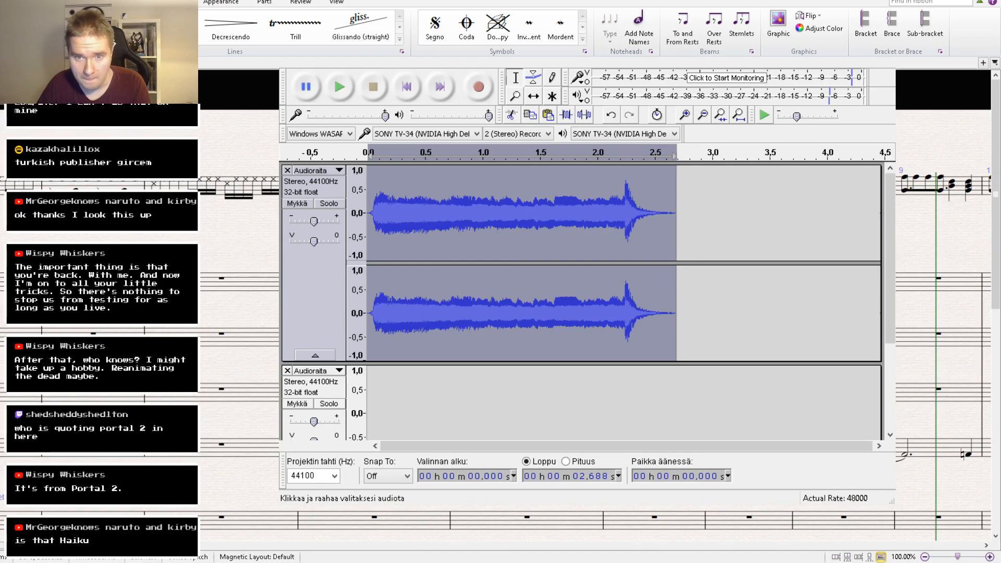
{"action": "key", "text": "Right"}
{"action": "key", "text": "Delete"}
{"action": "key", "text": "Right"}
{"action": "key", "text": "Right"}
{"action": "key", "text": "Right"}
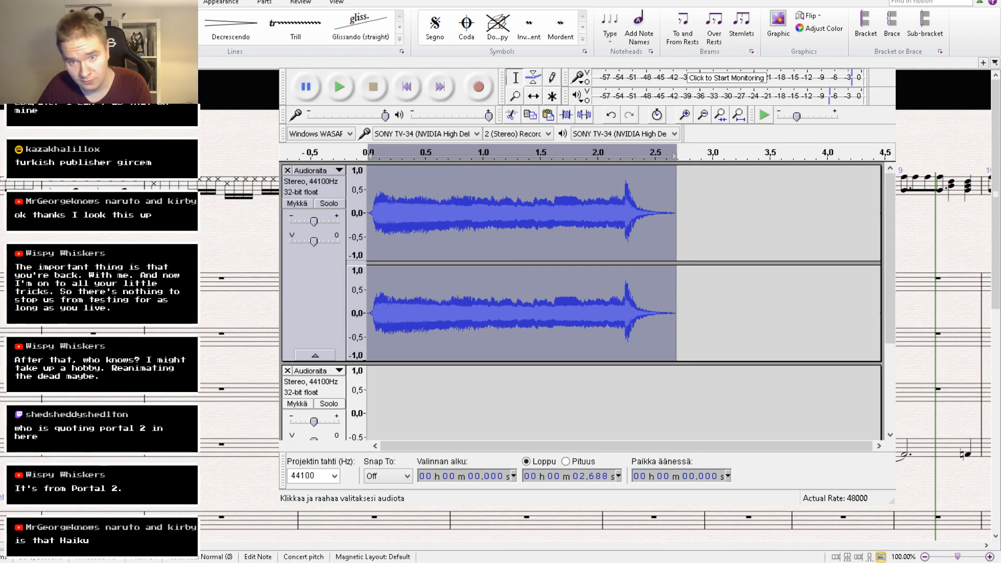
{"action": "key", "text": "Right"}
{"action": "key", "text": "Delete"}
{"action": "key", "text": "Right"}
{"action": "key", "text": "Right"}
{"action": "key", "text": "Delete"}
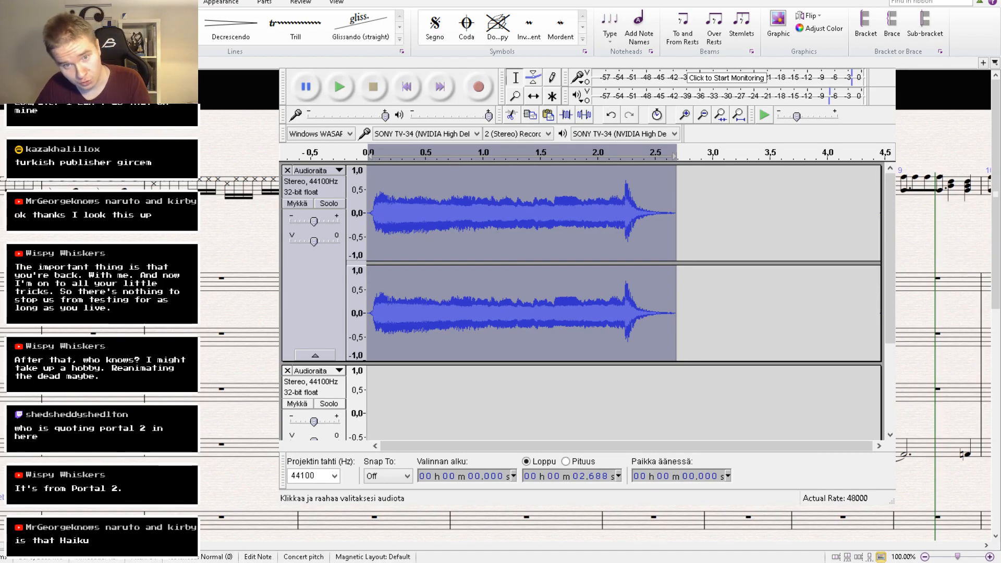
{"action": "key", "text": "Right"}
{"action": "key", "text": "shift+Right"}
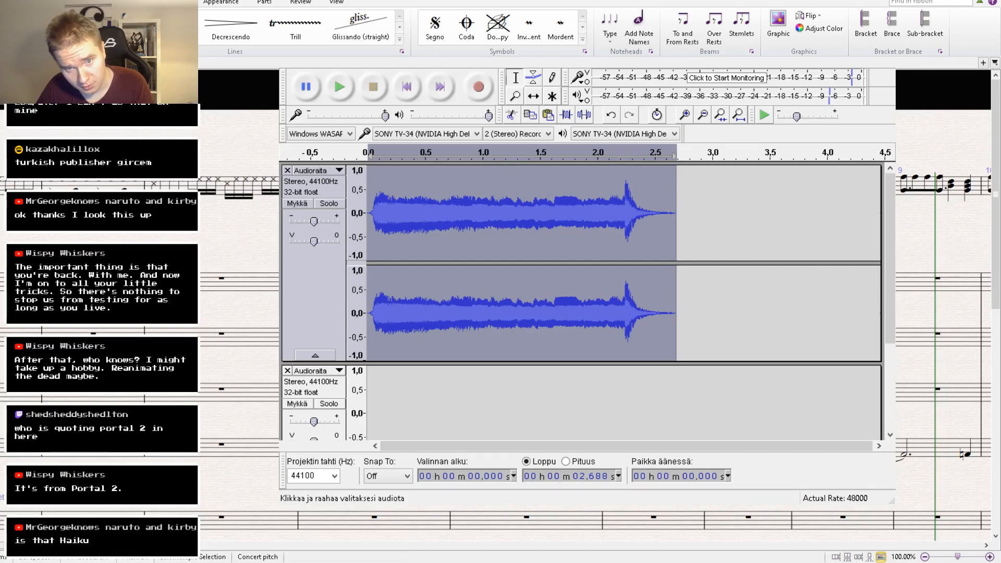
{"action": "left_click", "coordinate": [527, 521], "text": "ctrl"}
{"action": "key", "text": "ctrl+z"}
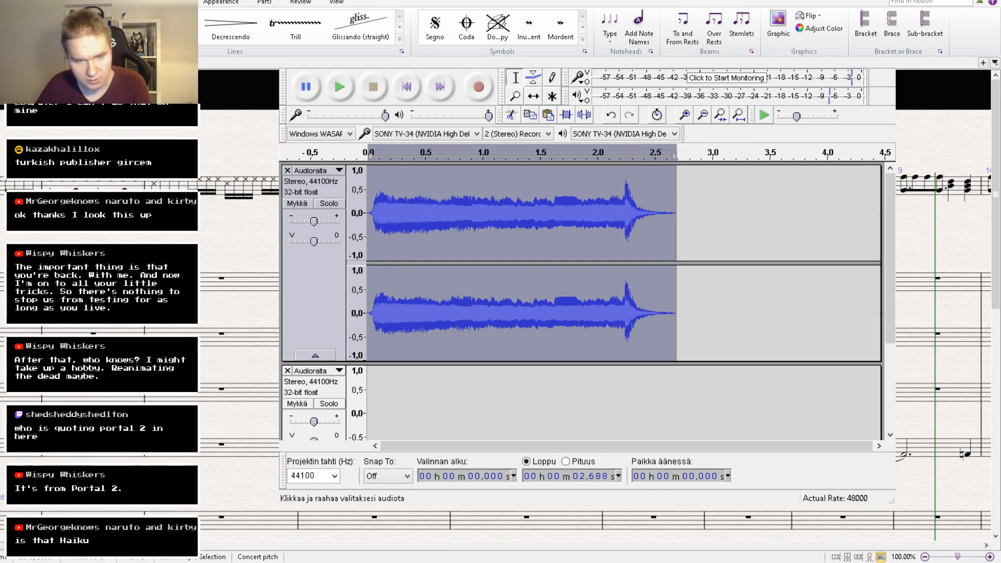
Play the score from the opening, check the Mixer during playback, hide it and stop playback.
{"action": "left_click", "coordinate": [17, 2]}
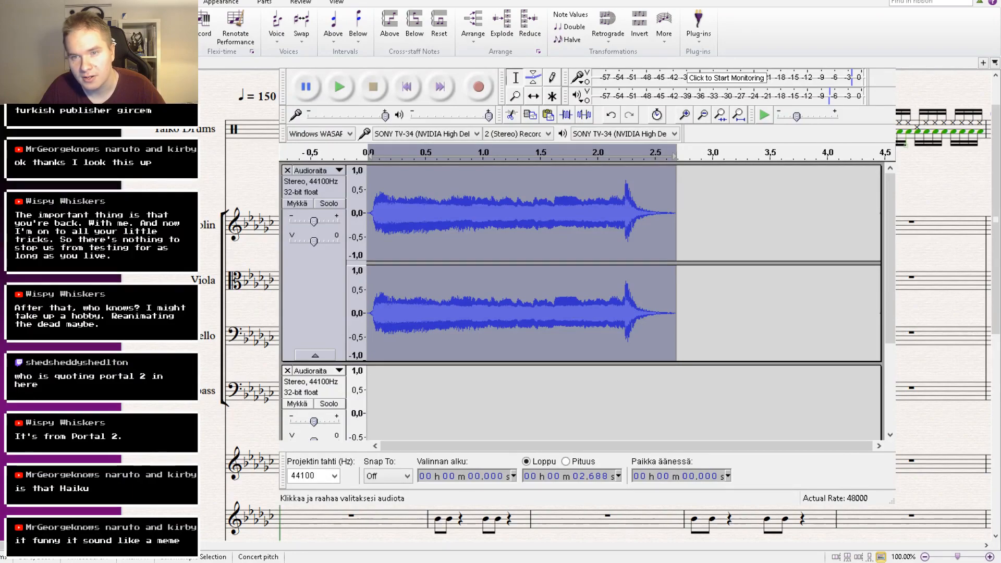
{"action": "key", "text": "space"}
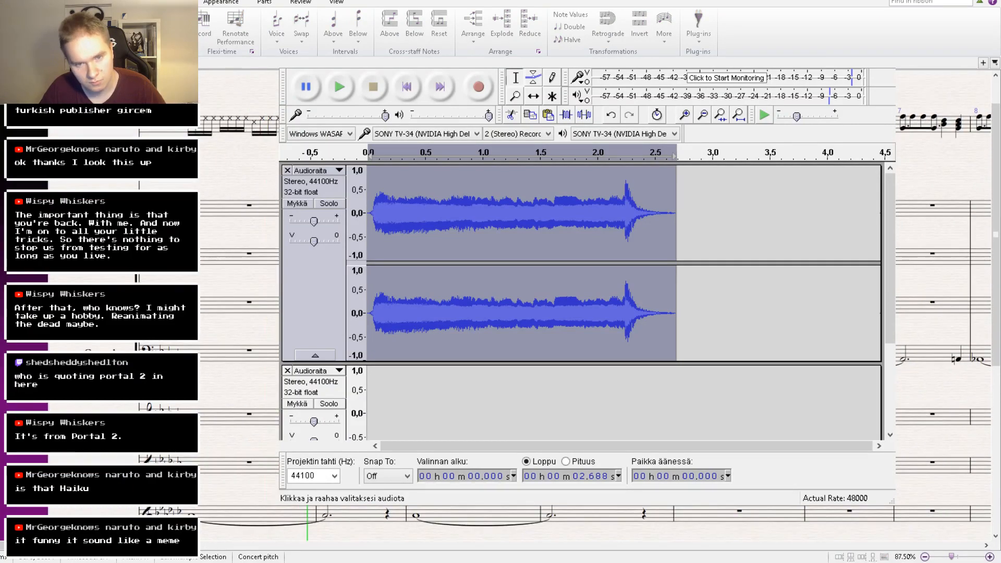
{"action": "left_click", "coordinate": [337, 3]}
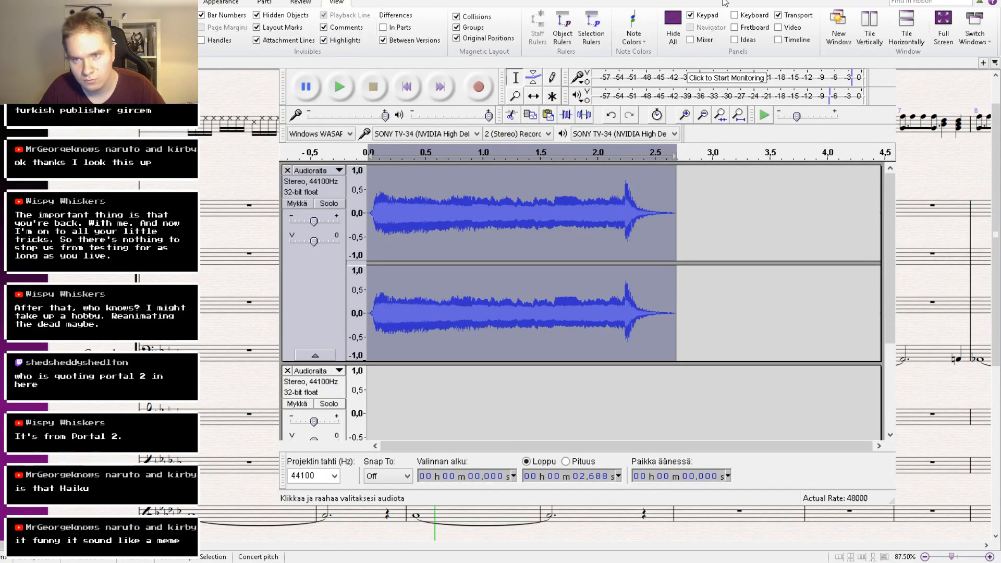
{"action": "left_click", "coordinate": [702, 40]}
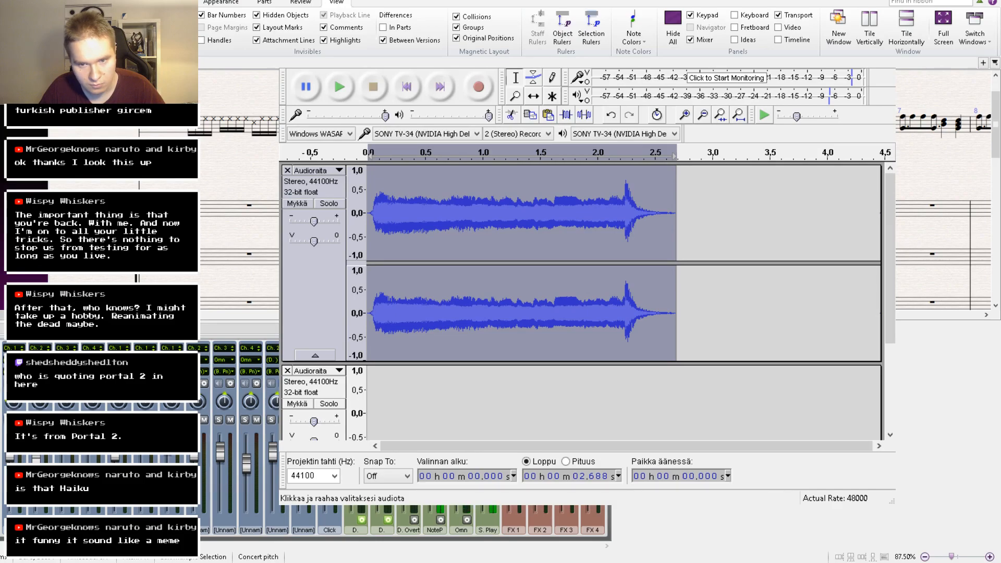
{"action": "key", "text": "m"}
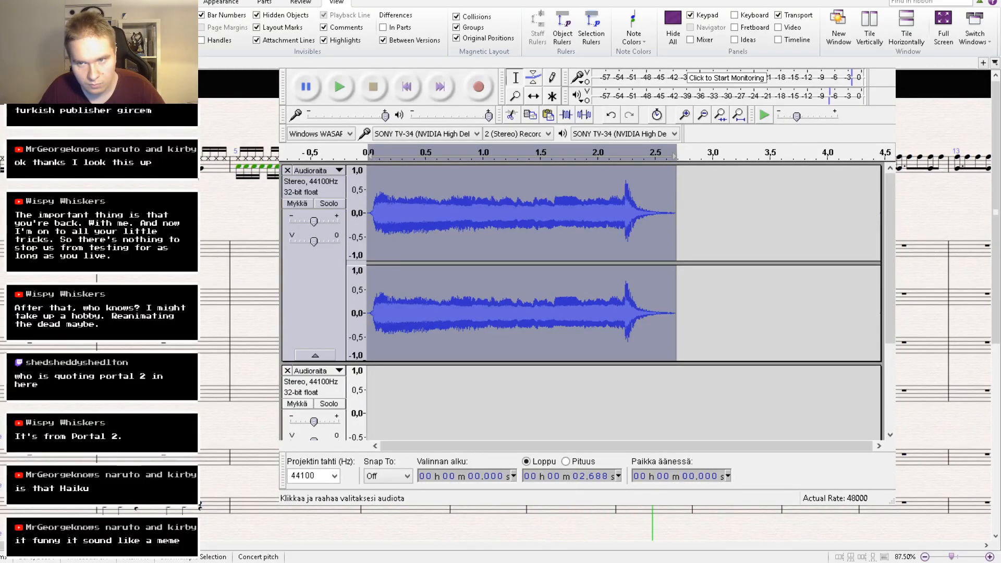
{"action": "key", "text": "space"}
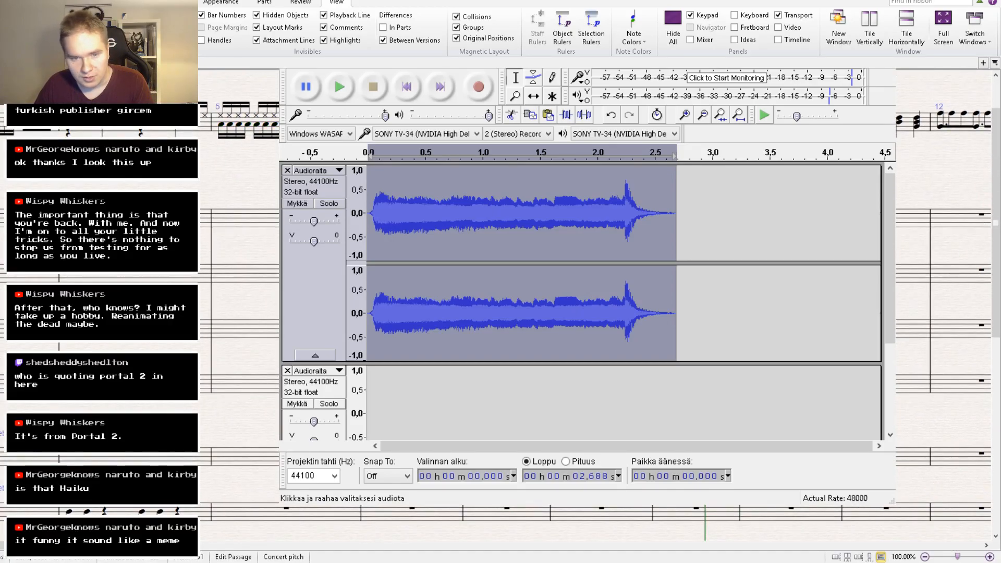
Play and stop the score repeatedly to review the edited taiko part together with the other staves.
{"action": "left_click", "coordinate": [705, 125]}
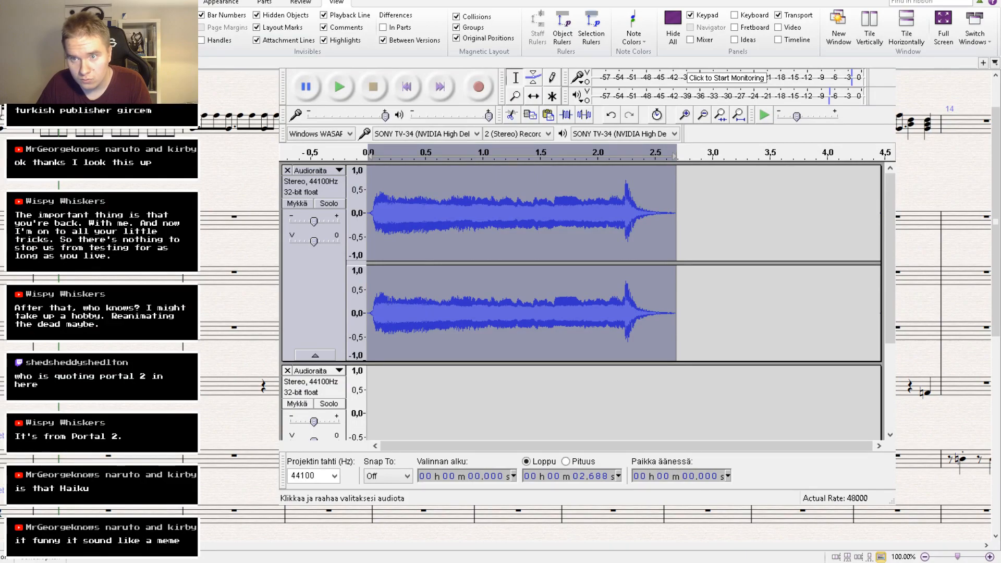
{"action": "key", "text": "space"}
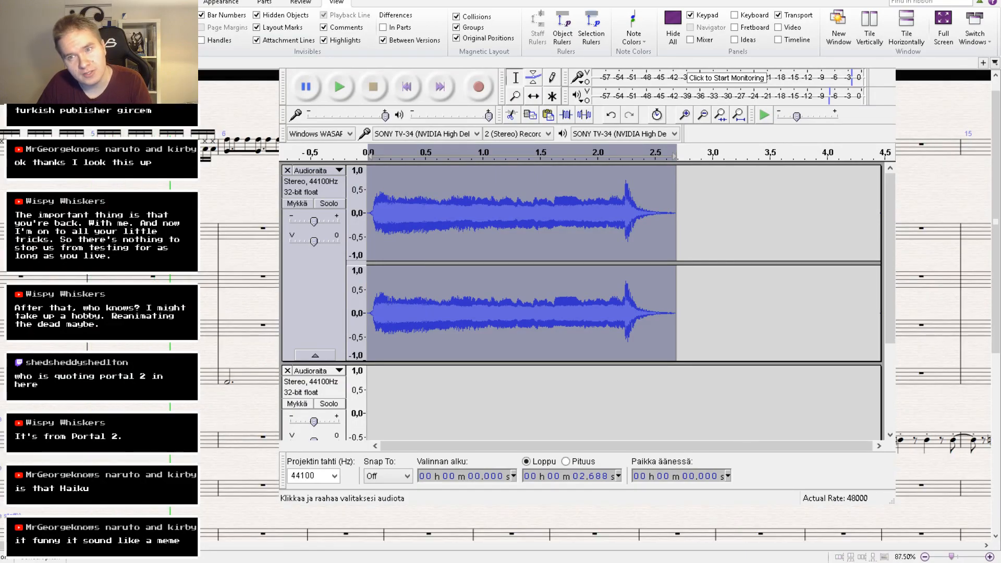
{"action": "key", "text": "space"}
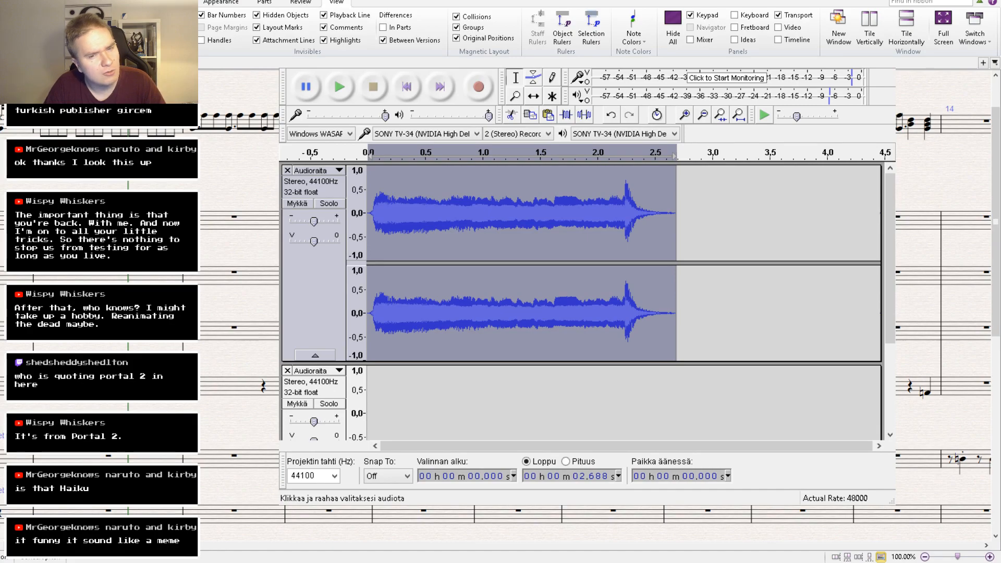
{"action": "key", "text": "space"}
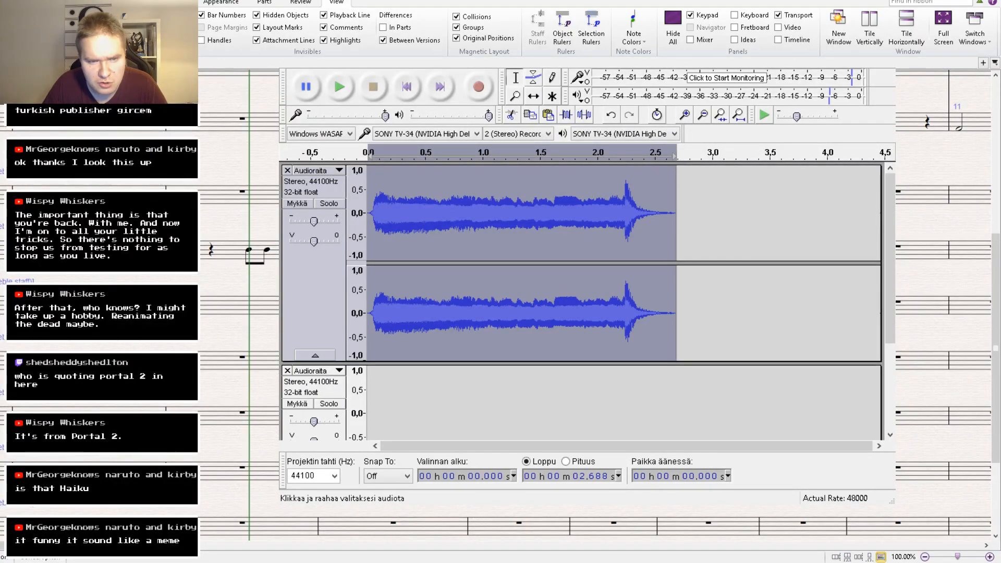
{"action": "key", "text": "space"}
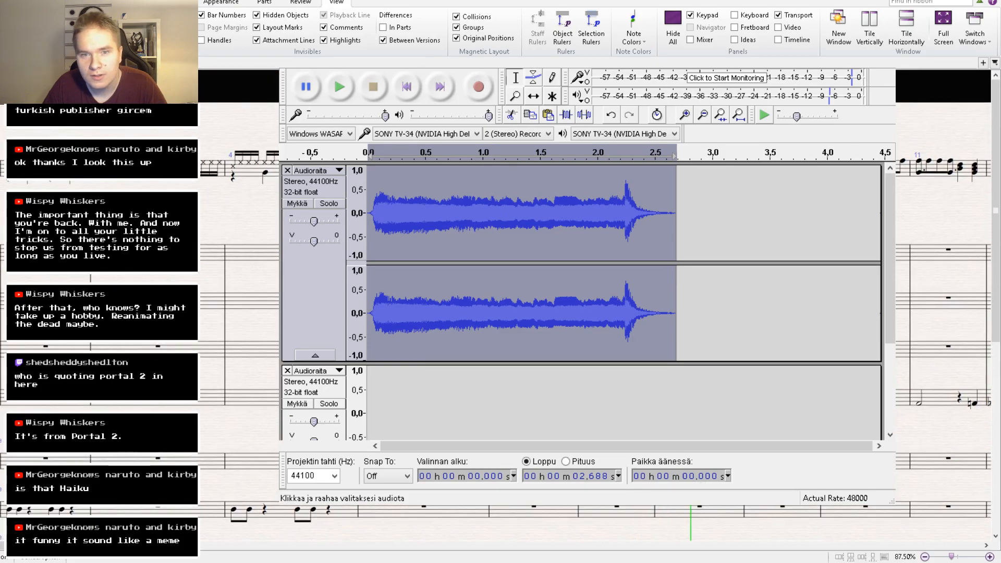
{"action": "key", "text": "space"}
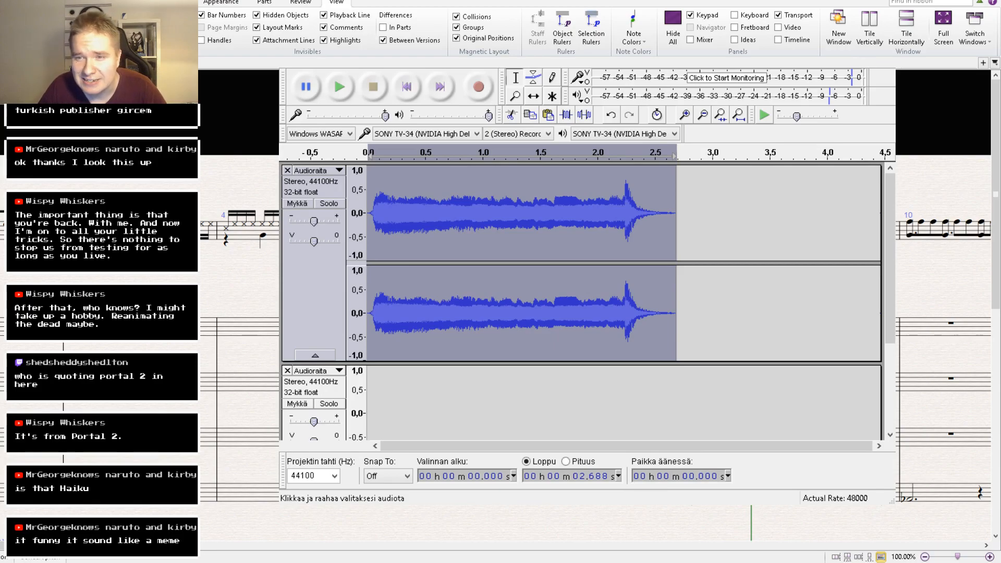
Move the playback line back to an earlier point, listen to the passage again and stop playback.
{"action": "key", "text": "bracketleft"}
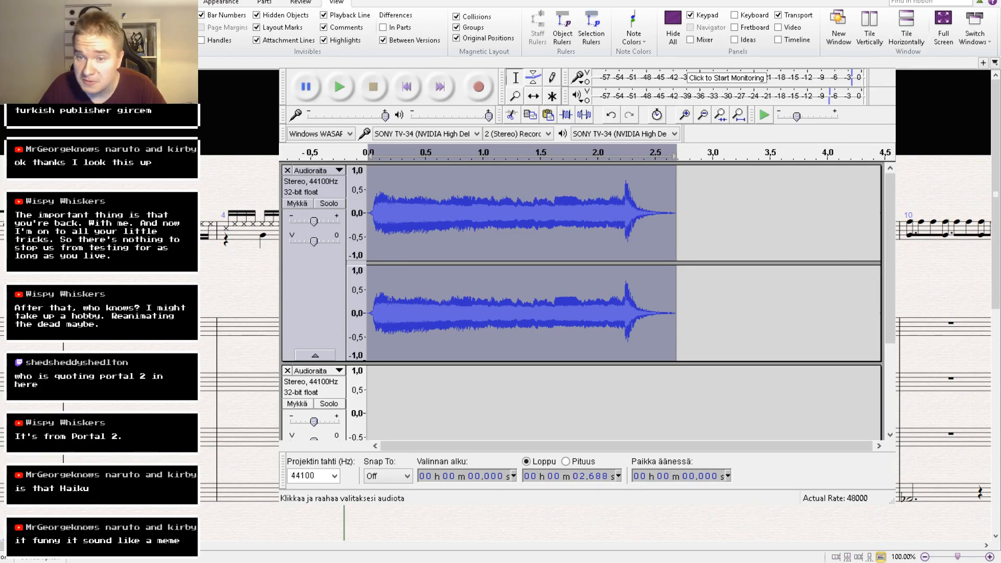
{"action": "left_click_drag", "start_coordinate": [626, 324], "coordinate": [541, 256]}
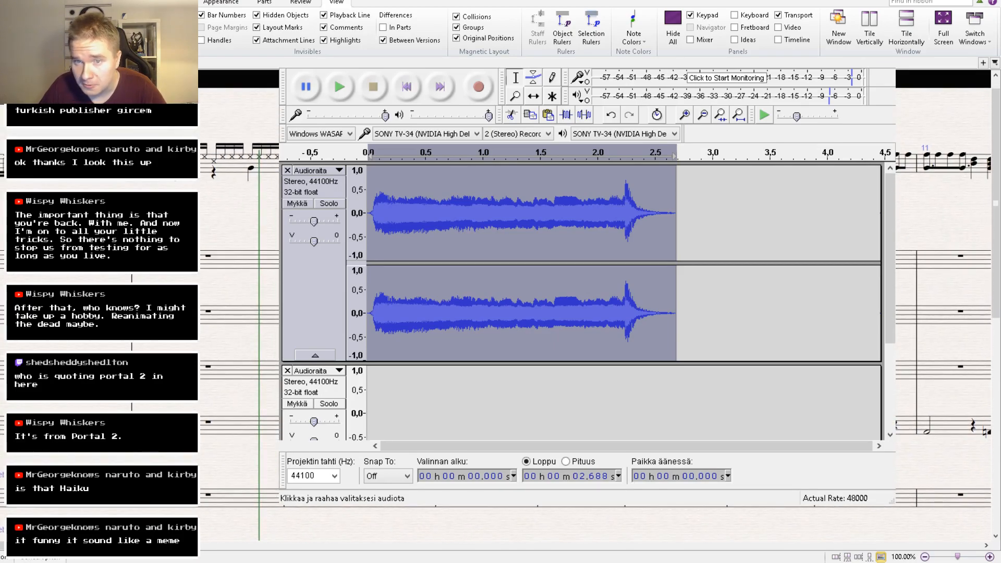
{"action": "key", "text": "space"}
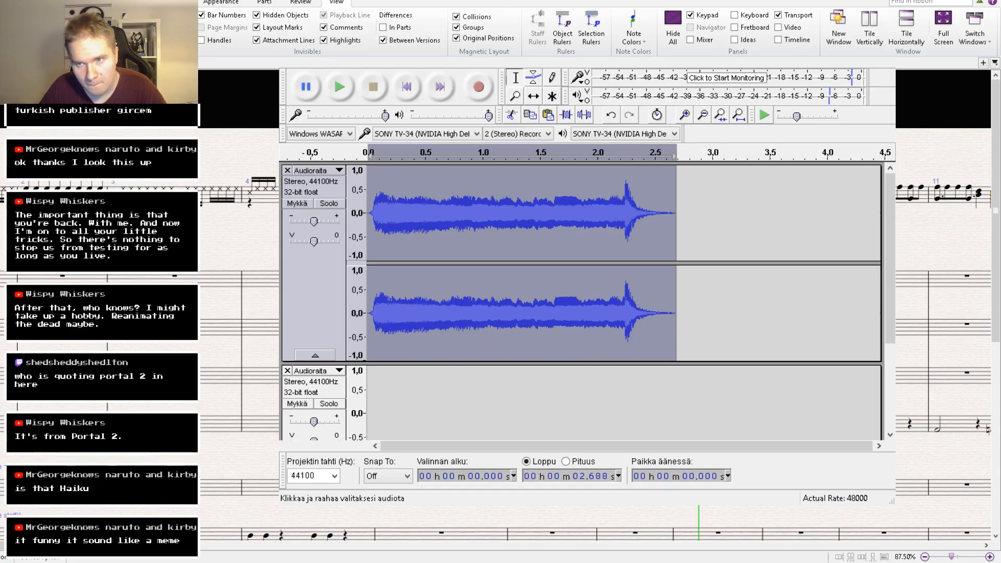
{"action": "key", "text": "space"}
{"action": "left_click_drag", "start_coordinate": [409, 413], "coordinate": [519, 478]}
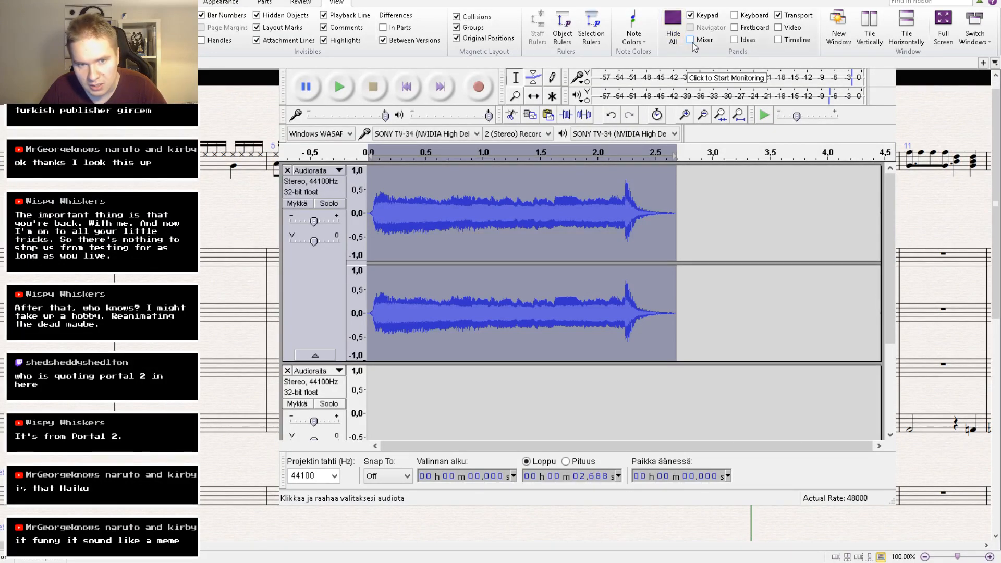
{"action": "left_click", "coordinate": [469, 424]}
{"action": "left_click_drag", "start_coordinate": [600, 459], "coordinate": [403, 442]}
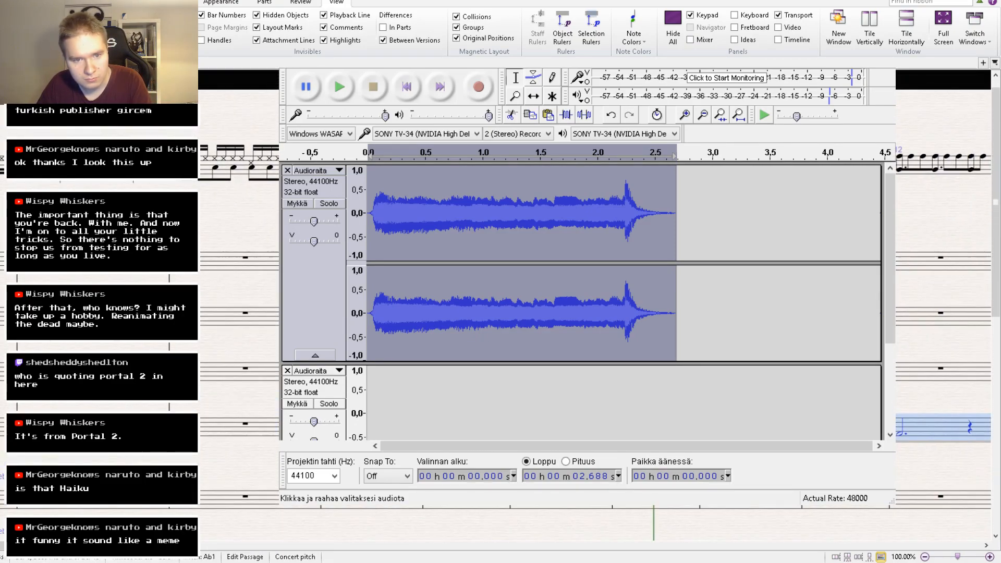
{"action": "key", "text": "Escape"}
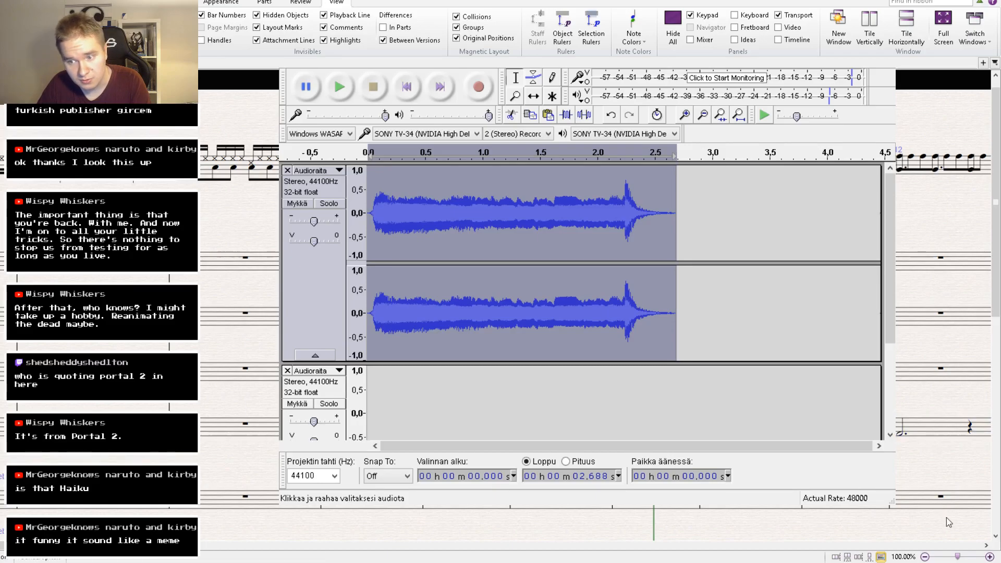
{"action": "left_click_drag", "start_coordinate": [953, 520], "coordinate": [953, 505]}
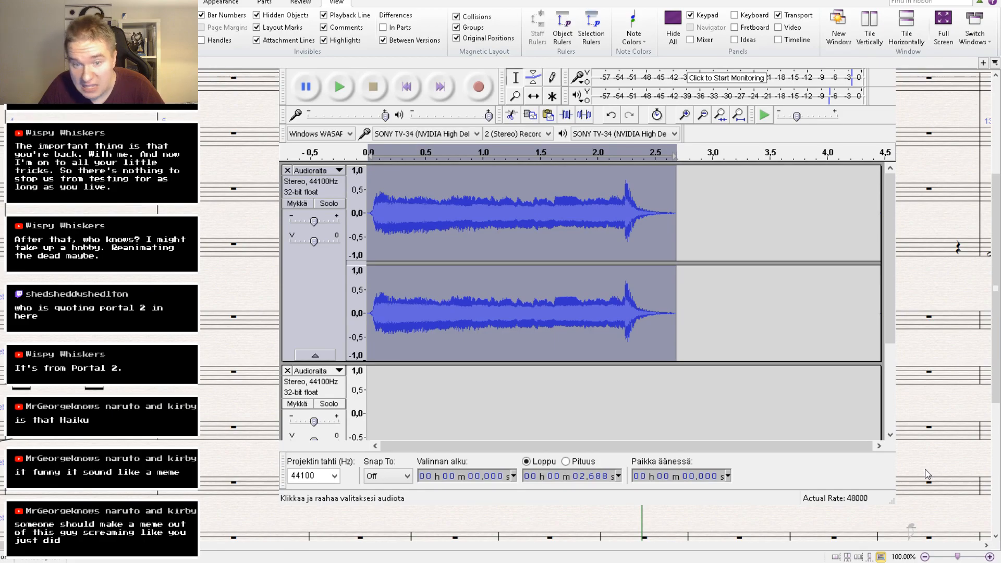
{"action": "left_click_drag", "start_coordinate": [813, 355], "coordinate": [730, 464]}
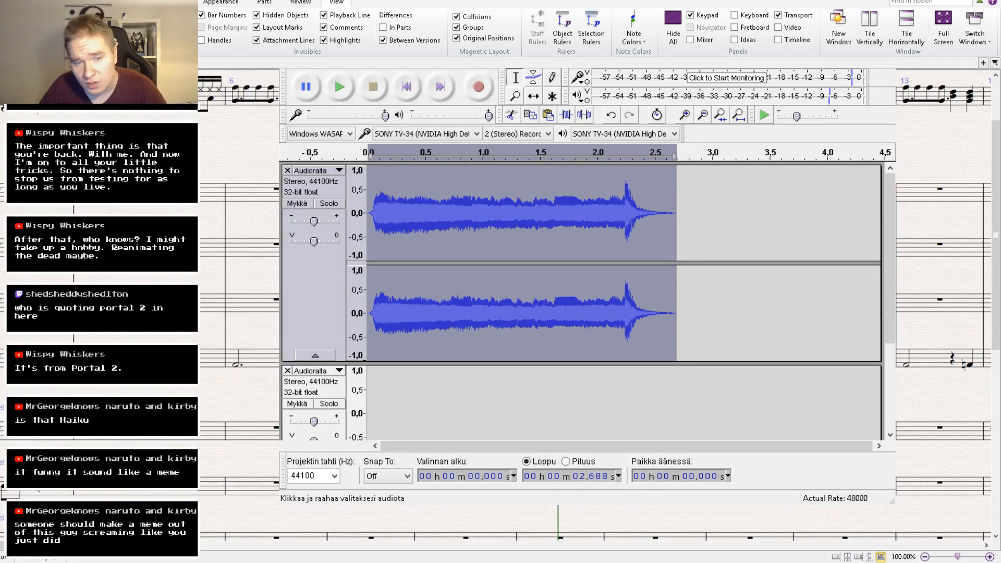
{"action": "left_click_drag", "start_coordinate": [626, 260], "coordinate": [647, 336]}
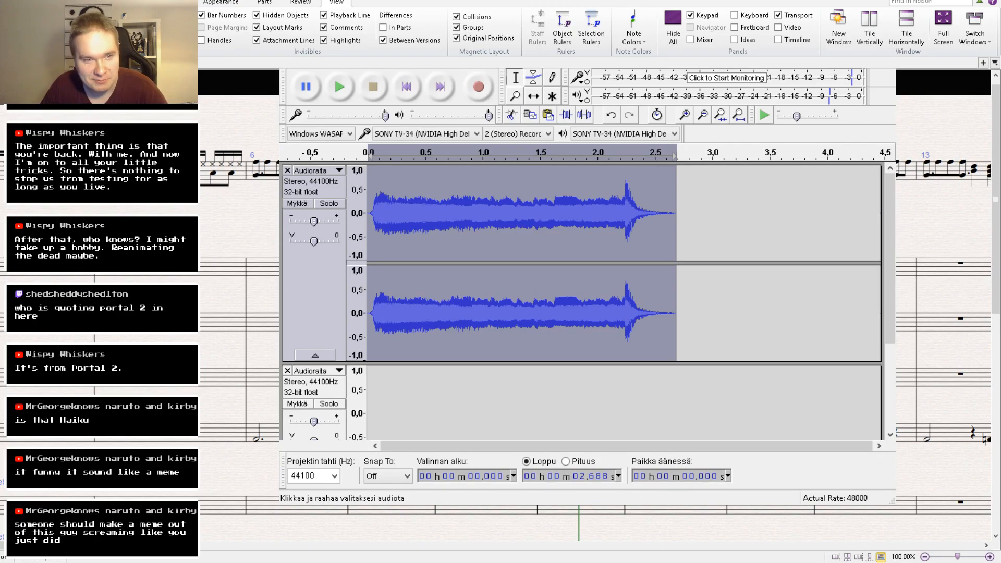
Switch to the Sibelius score and enter seven ascending eighth notes from F4 to G5 in bar 7 of the staff below the bass notes.
{"action": "left_click_drag", "start_coordinate": [522, 50], "coordinate": [573, 40]}
{"action": "key", "text": "alt+Tab"}
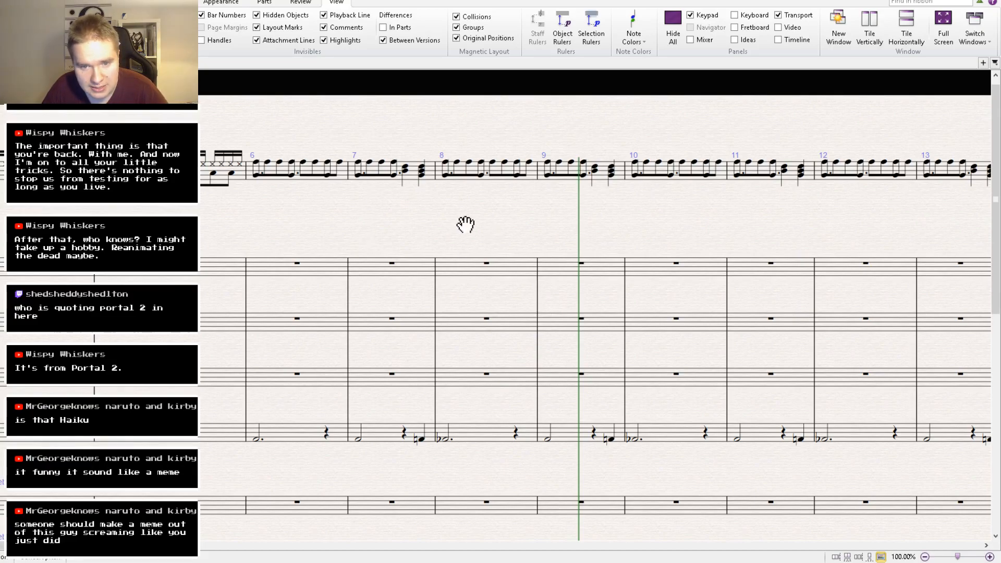
{"action": "left_click_drag", "start_coordinate": [402, 224], "coordinate": [558, 153]}
{"action": "left_click_drag", "start_coordinate": [392, 401], "coordinate": [414, 326]}
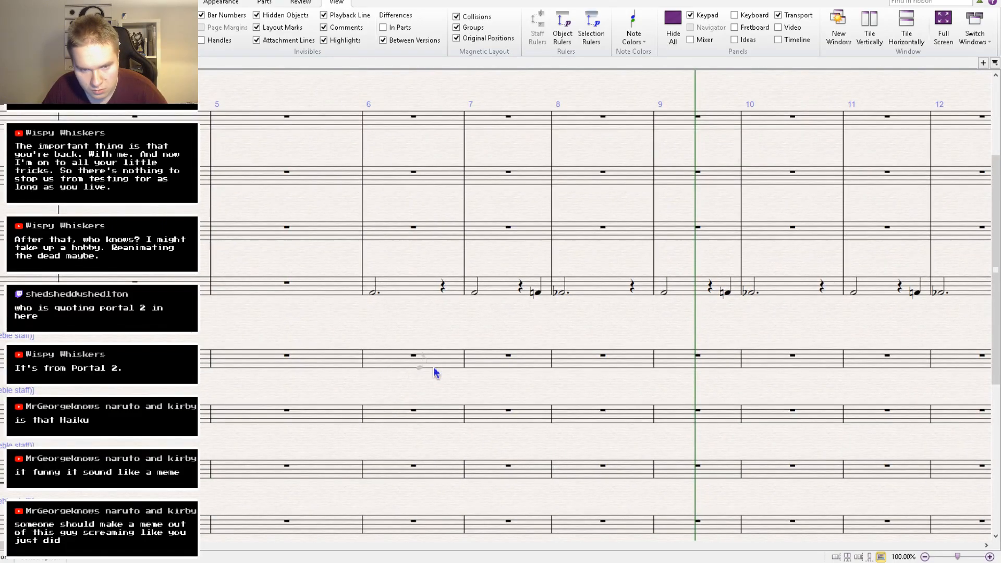
{"action": "left_click", "coordinate": [474, 368]}
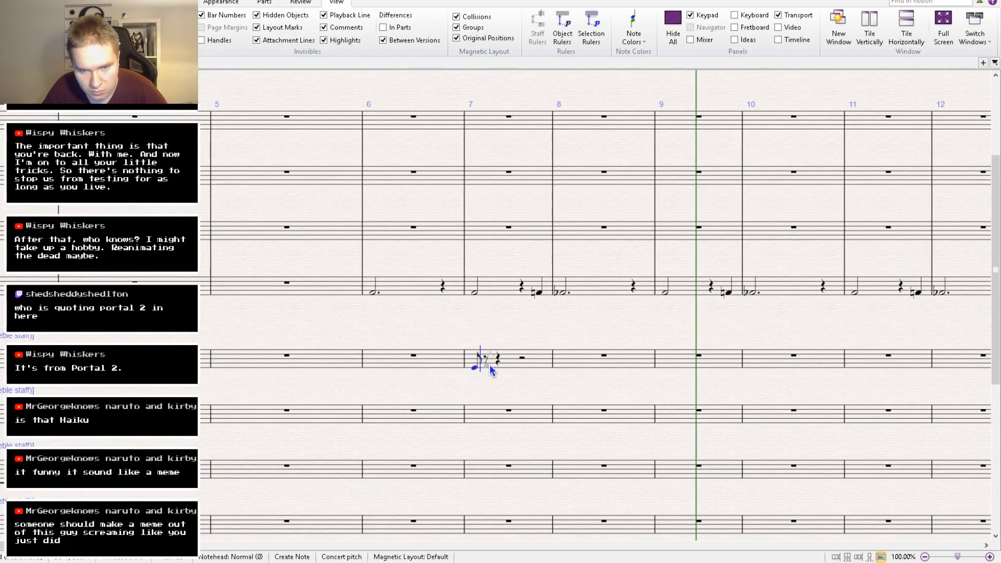
{"action": "key", "text": "ctrl+z"}
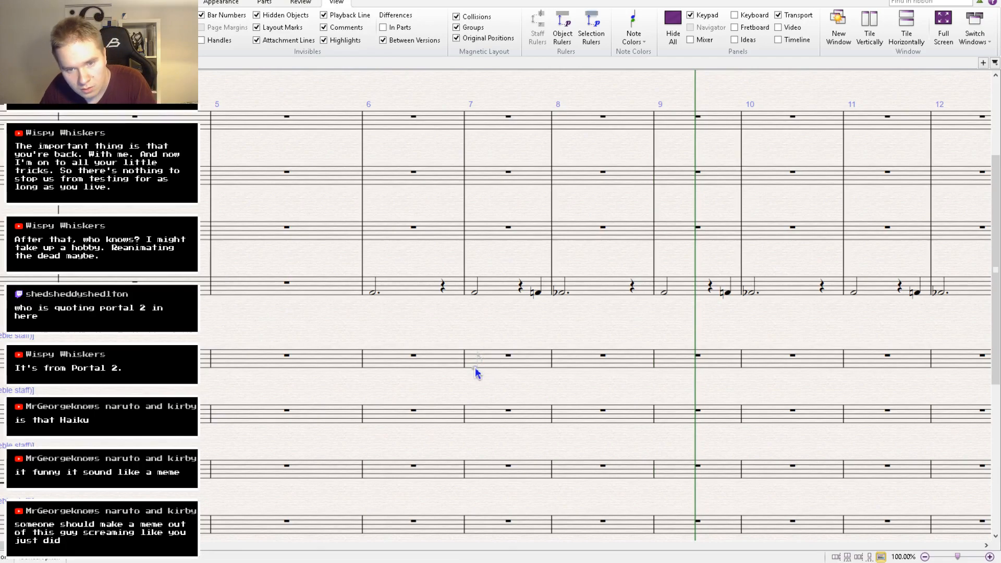
{"action": "left_click", "coordinate": [474, 364]}
{"action": "left_click", "coordinate": [486, 361]}
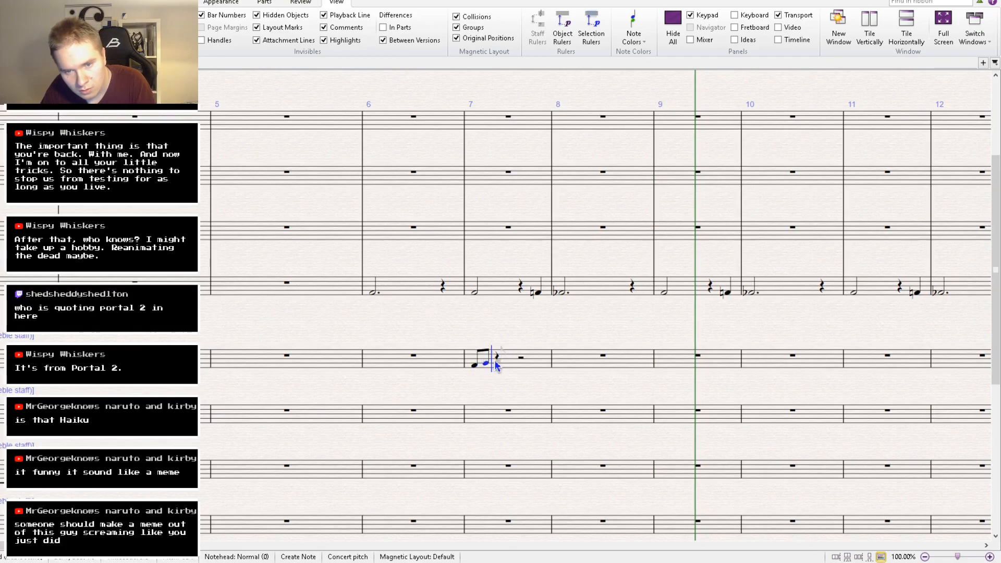
{"action": "left_click", "coordinate": [500, 360]}
{"action": "left_click", "coordinate": [511, 355]}
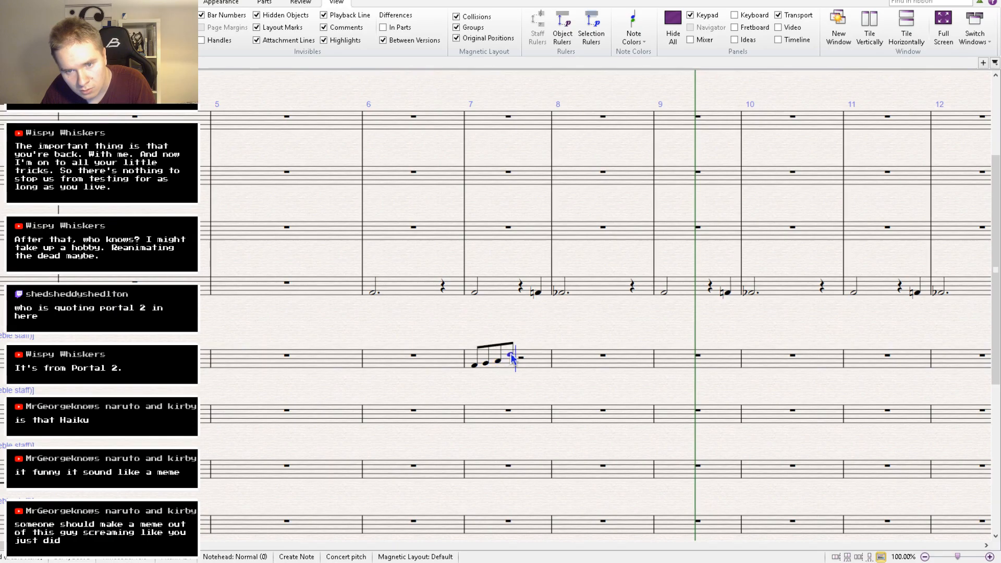
{"action": "left_click", "coordinate": [522, 354]}
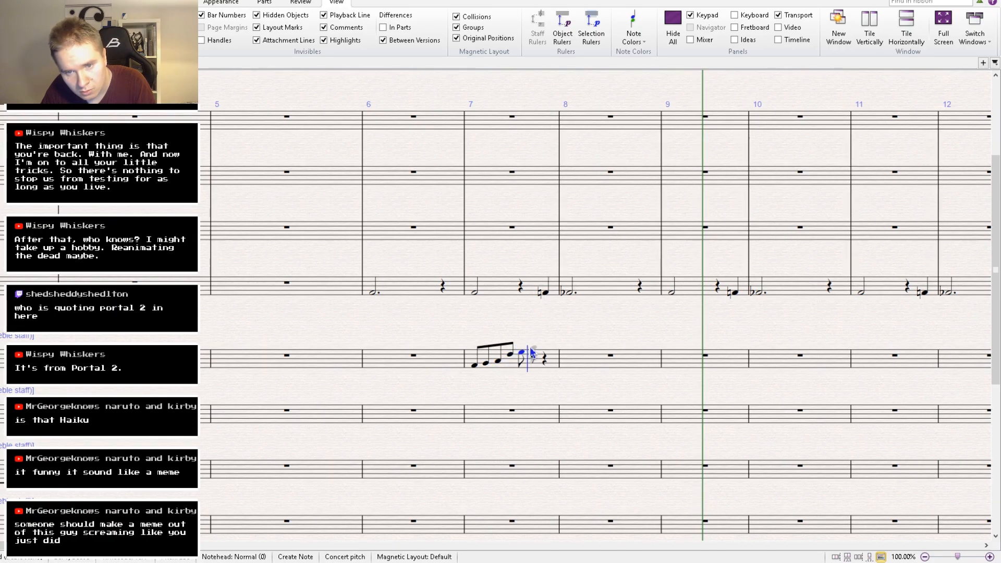
{"action": "left_click", "coordinate": [533, 350]}
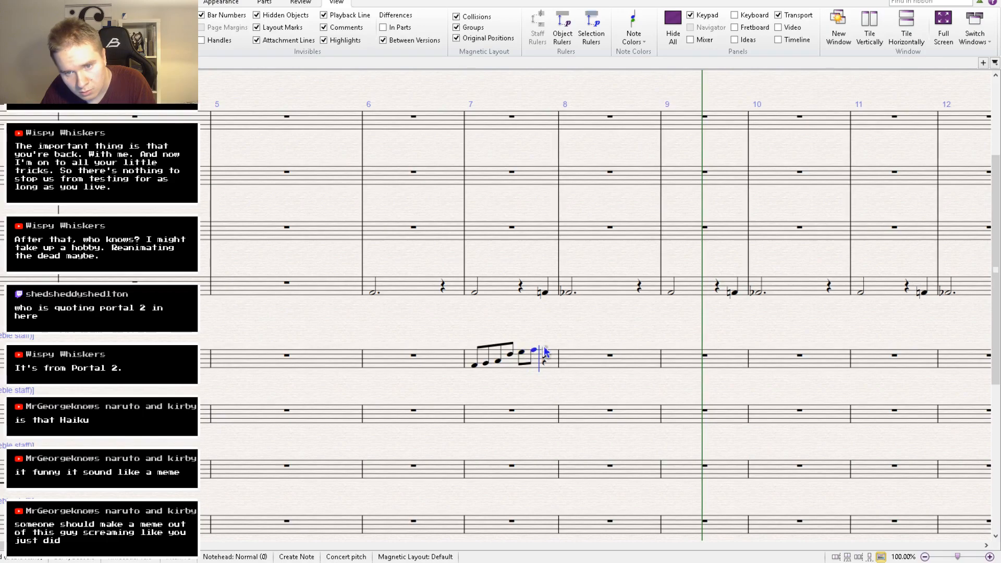
{"action": "left_click", "coordinate": [545, 349]}
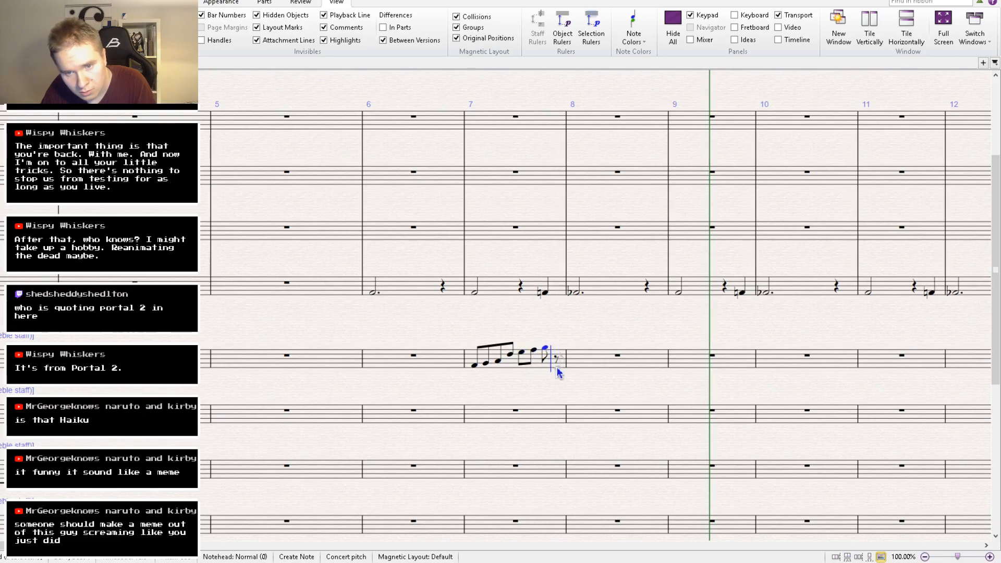
Lengthen the last note of the new run to a quarter note and copy bar 7 to bar 9 on the same staff.
{"action": "key", "text": "Escape"}
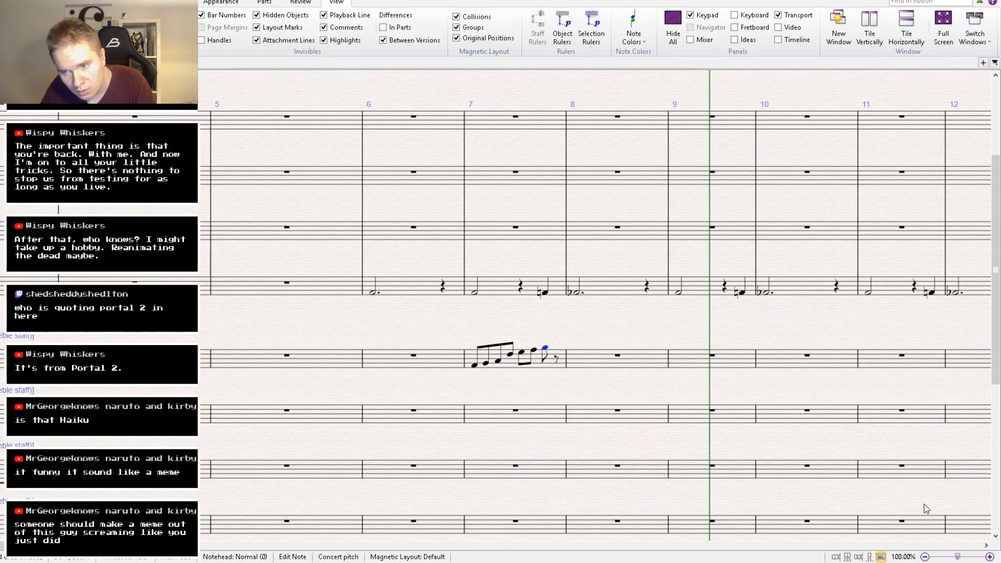
{"action": "left_click", "coordinate": [535, 368]}
{"action": "left_click", "coordinate": [686, 368], "text": "alt"}
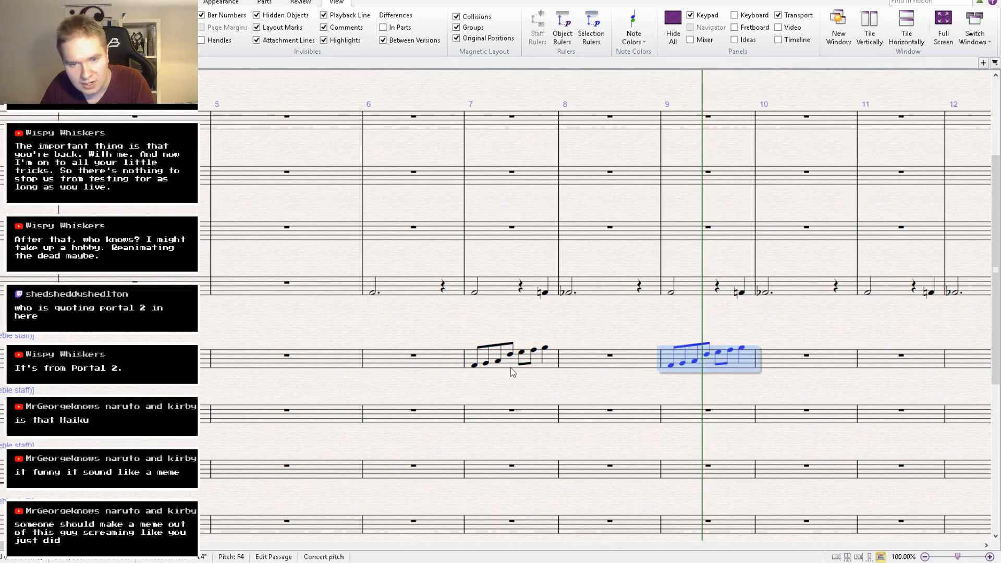
Lengthen bar 7's second note to a quarter note and copy the notes A4, D5 and F5 from bar 9 onto its following notes.
{"action": "left_click", "coordinate": [486, 362]}
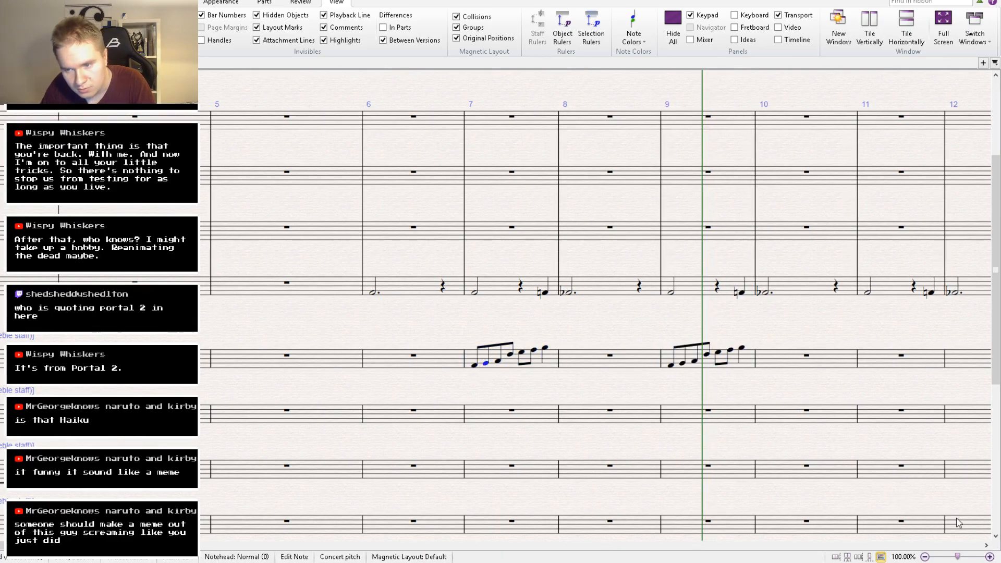
{"action": "left_click", "coordinate": [928, 507]}
{"action": "left_click", "coordinate": [697, 363]}
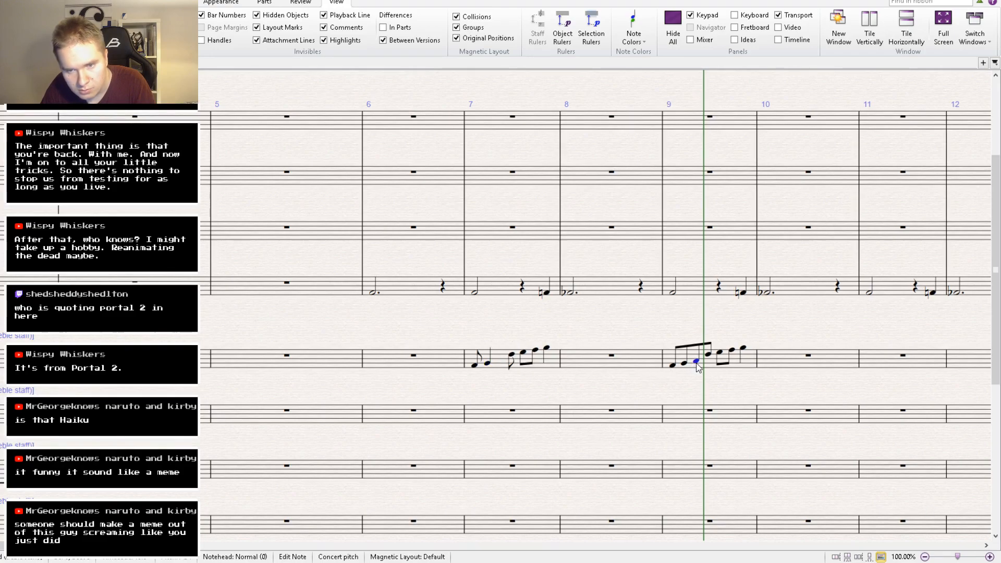
{"action": "left_click", "coordinate": [513, 361], "text": "alt"}
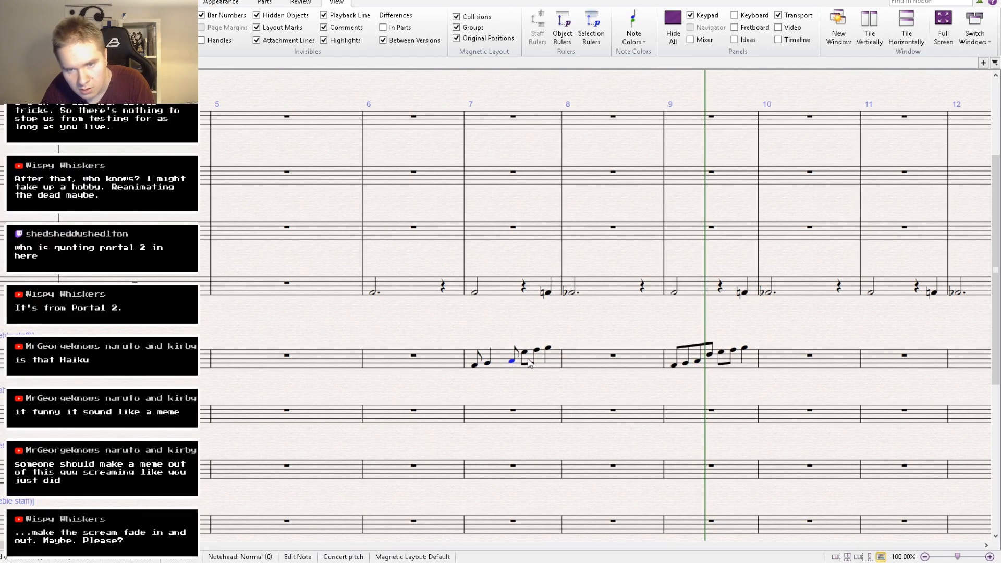
{"action": "left_click", "coordinate": [710, 357]}
{"action": "left_click", "coordinate": [524, 355], "text": "alt"}
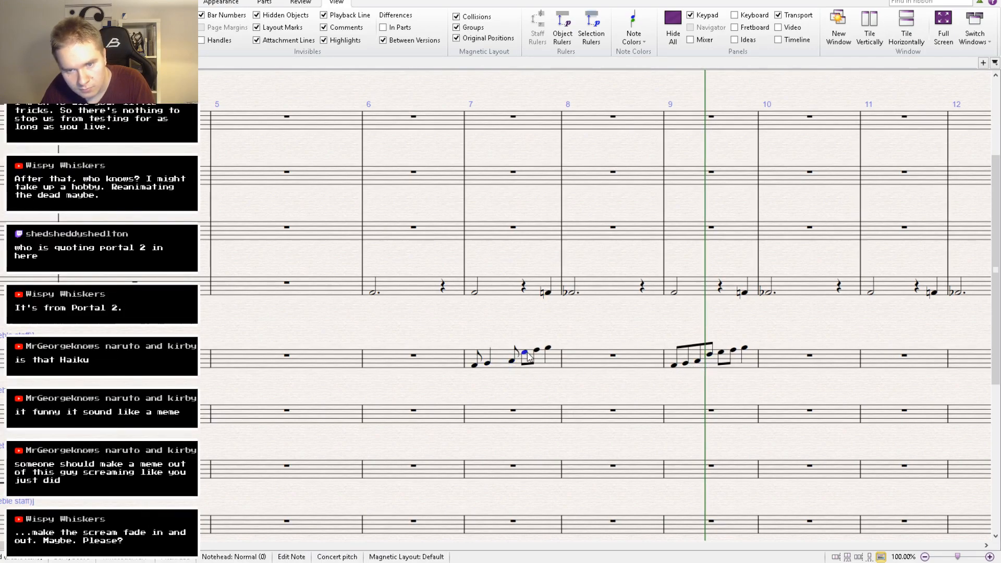
{"action": "left_click", "coordinate": [734, 352]}
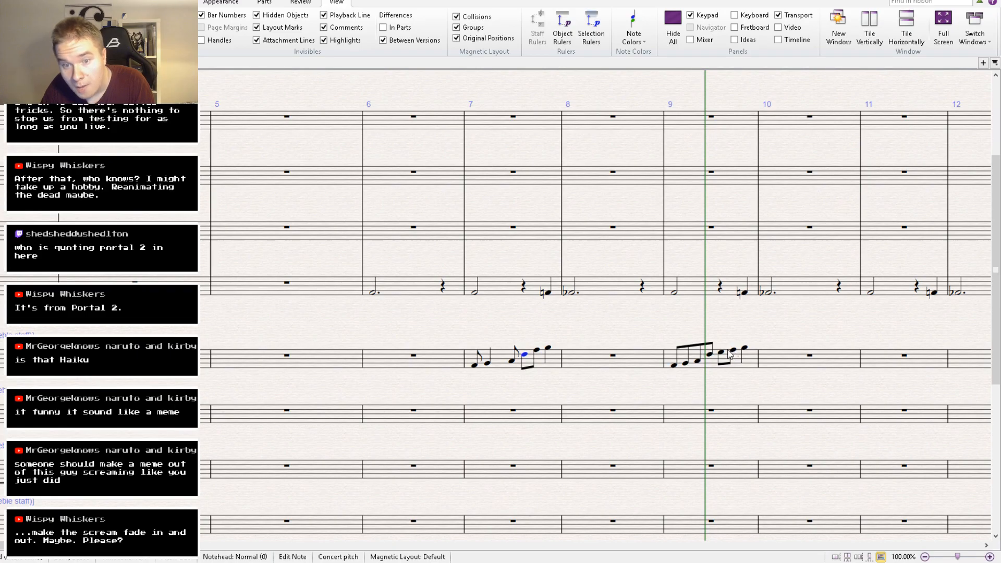
{"action": "left_click", "coordinate": [538, 350], "text": "alt"}
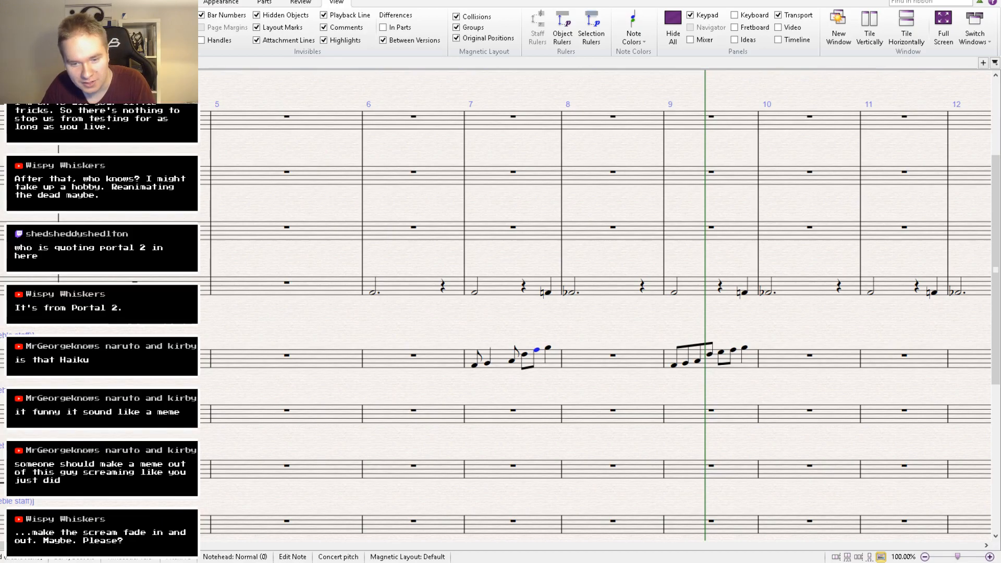
Switch to the Audacity project with the row of scream clips and fade in the first clip over about its first 1.25 seconds.
{"action": "key", "text": "alt+Tab"}
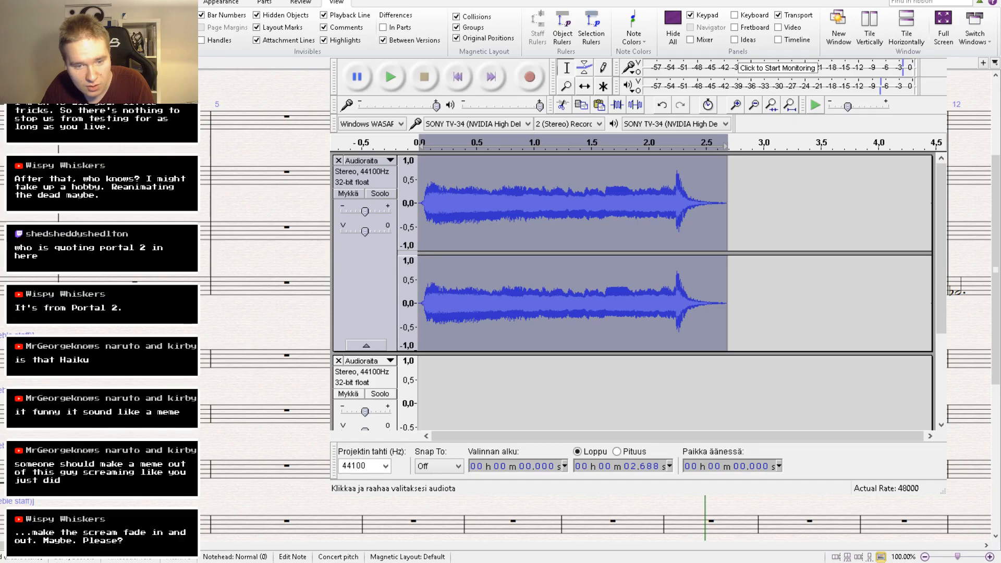
{"action": "key", "text": "alt+Tab"}
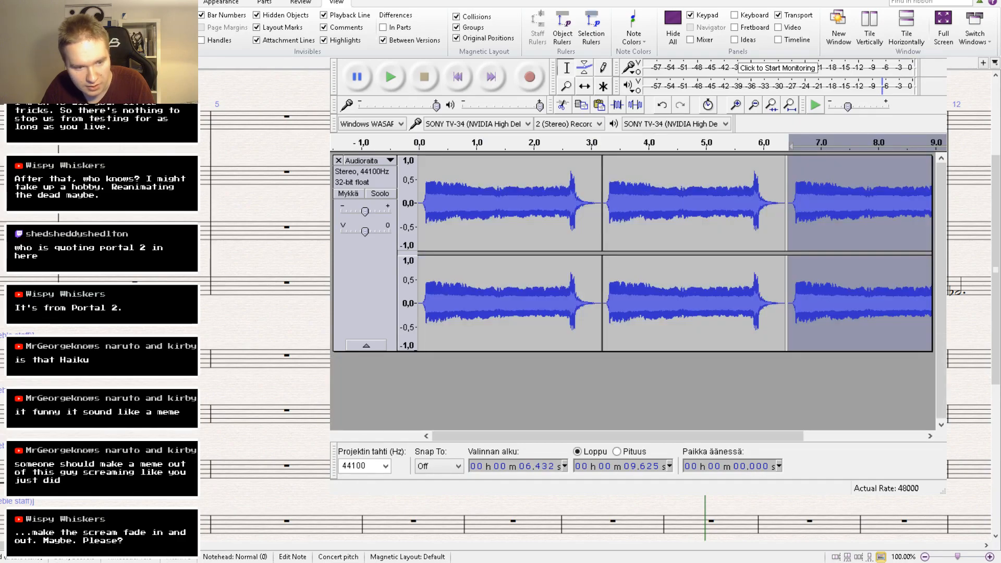
{"action": "left_click", "coordinate": [513, 221]}
{"action": "left_click_drag", "start_coordinate": [552, 206], "coordinate": [572, 209]}
{"action": "left_click_drag", "start_coordinate": [490, 207], "coordinate": [417, 209]}
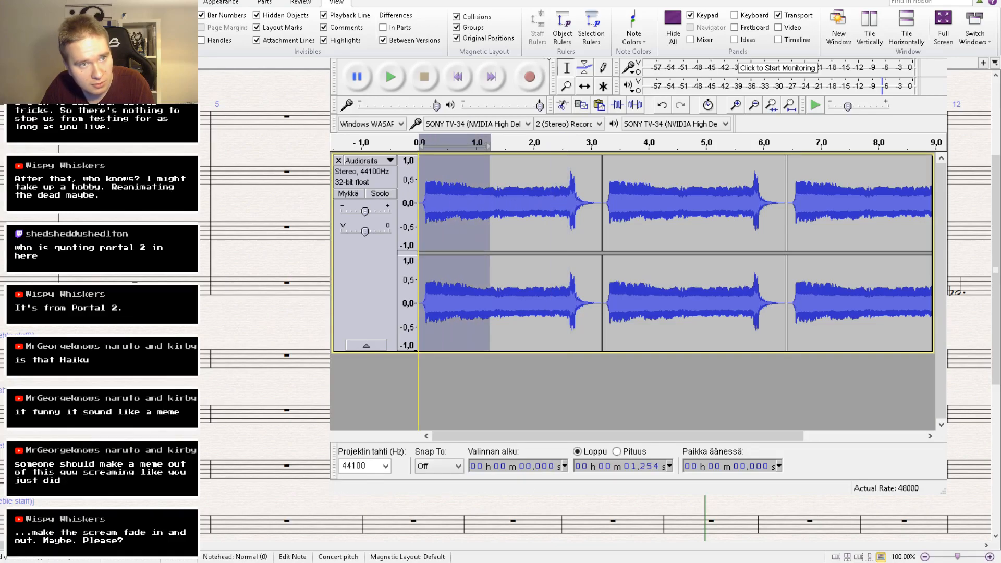
{"action": "left_click", "coordinate": [602, 113]}
{"action": "left_click", "coordinate": [586, 183]}
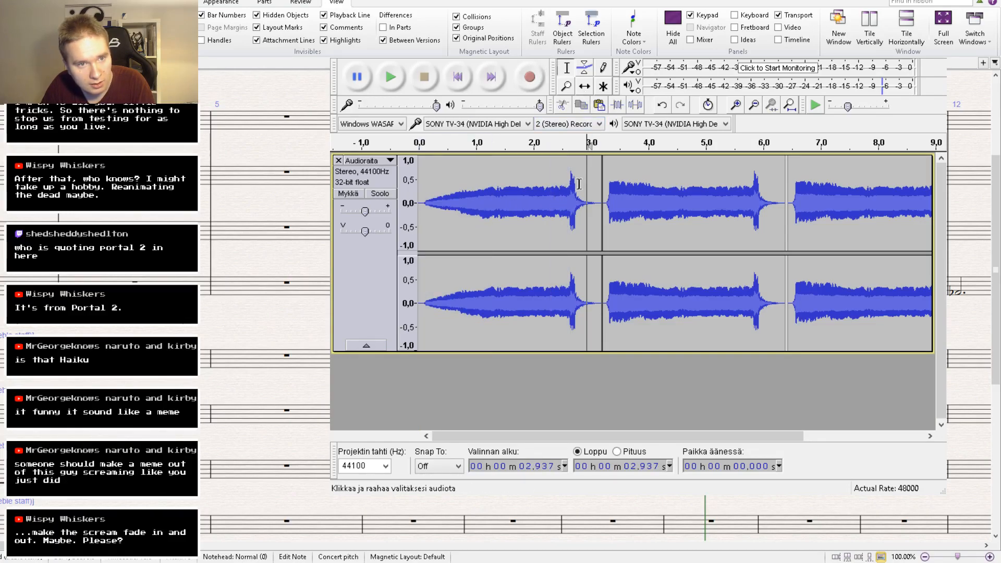
Fade out the end of the first scream clip from about 1.96 to 3.19 seconds.
{"action": "left_click_drag", "start_coordinate": [539, 186], "coordinate": [627, 199]}
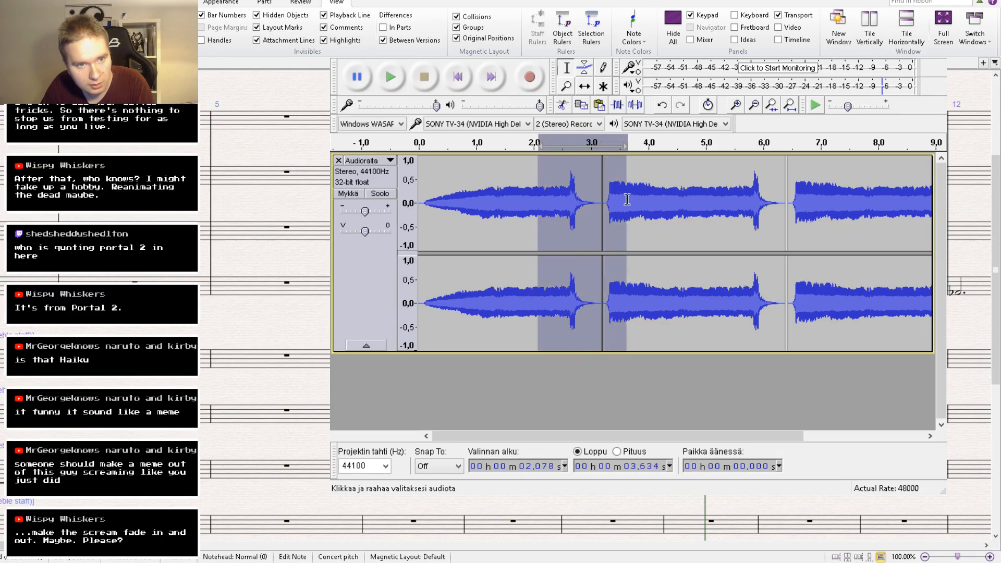
{"action": "left_click", "coordinate": [624, 200]}
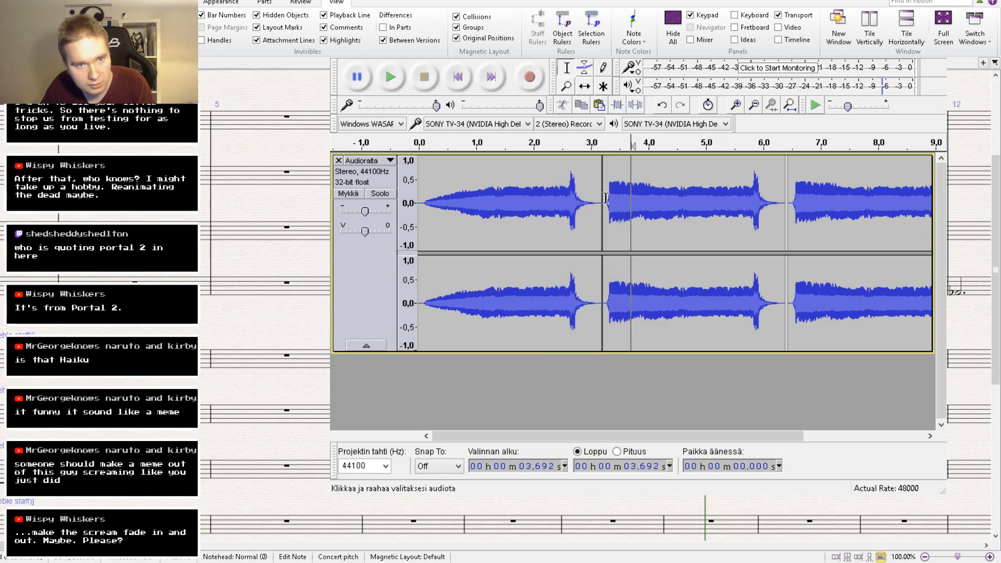
{"action": "left_click", "coordinate": [668, 198]}
{"action": "mouse_move", "coordinate": [668, 198]}
{"action": "left_mouse_down"}
{"action": "mouse_move", "coordinate": [546, 198]}
{"action": "mouse_move", "coordinate": [598, 197]}
{"action": "left_mouse_up"}
{"action": "left_click_drag", "start_coordinate": [533, 199], "coordinate": [603, 198]}
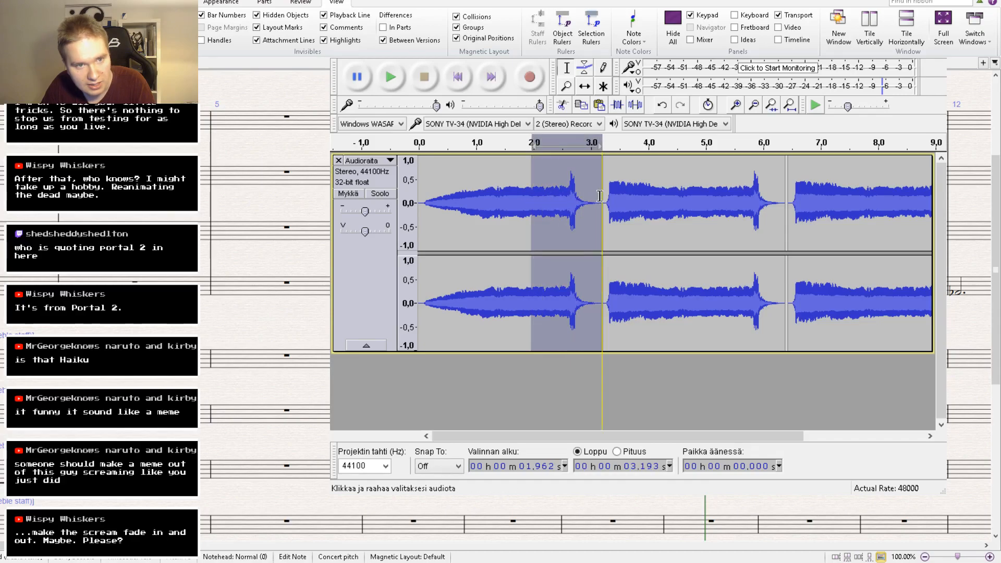
{"action": "left_click", "coordinate": [579, 54]}
{"action": "left_click", "coordinate": [622, 125]}
Copy the faded first clip and paste it over the second and third scream clips.
{"action": "double_click", "coordinate": [527, 208]}
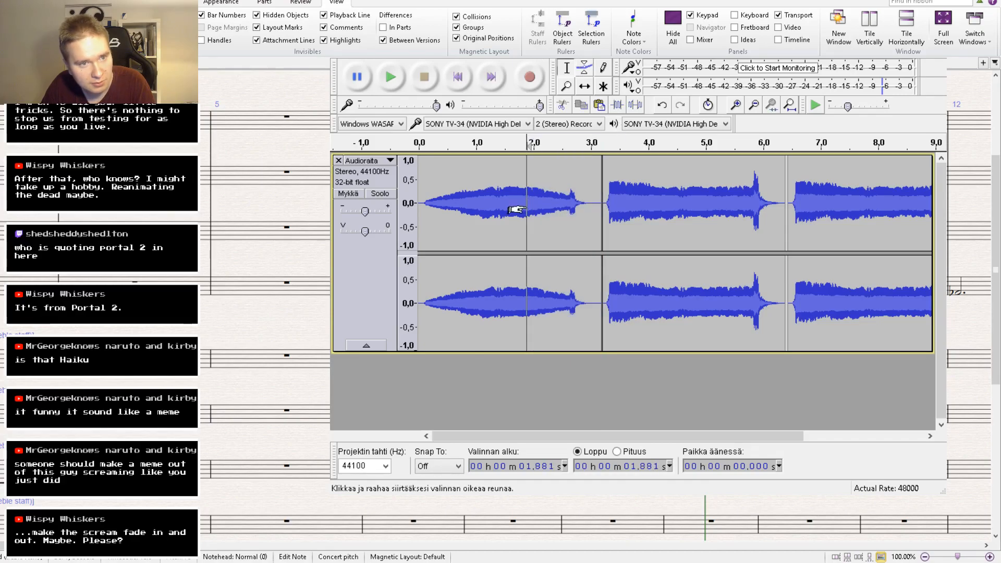
{"action": "left_click", "coordinate": [643, 200]}
{"action": "key", "text": "ctrl+v"}
{"action": "key", "text": "ctrl+z"}
{"action": "double_click", "coordinate": [662, 198]}
{"action": "key", "text": "ctrl+v"}
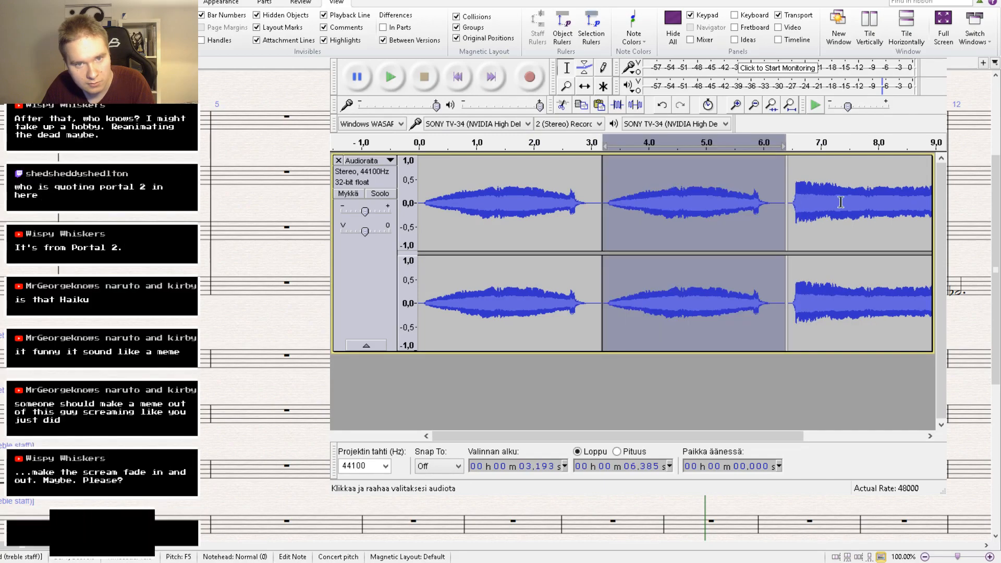
{"action": "double_click", "coordinate": [845, 201]}
{"action": "key", "text": "ctrl+v"}
Listen to the first clip and apply another fade-out from about 1.72 to 2.91 seconds.
{"action": "double_click", "coordinate": [440, 195]}
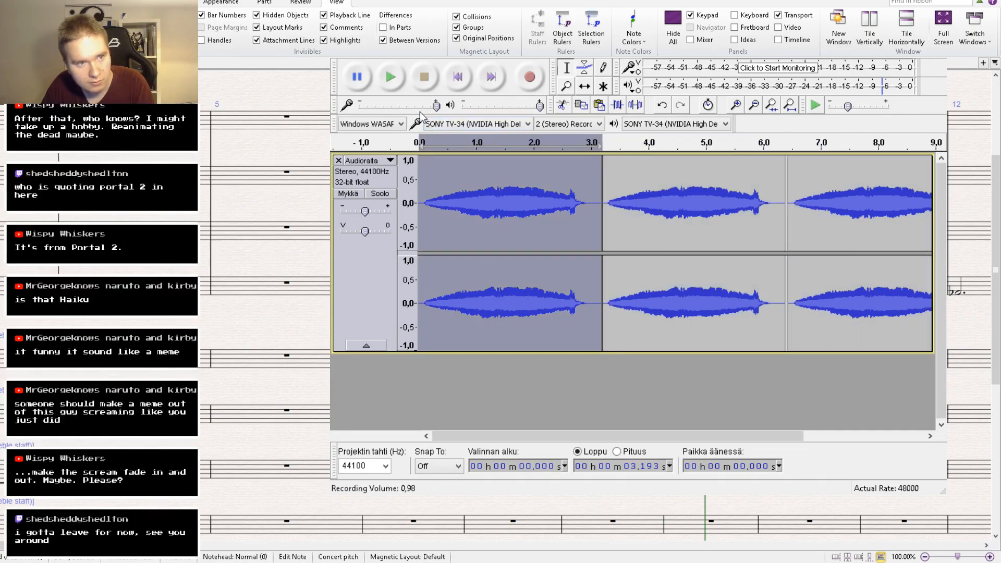
{"action": "left_click", "coordinate": [400, 83]}
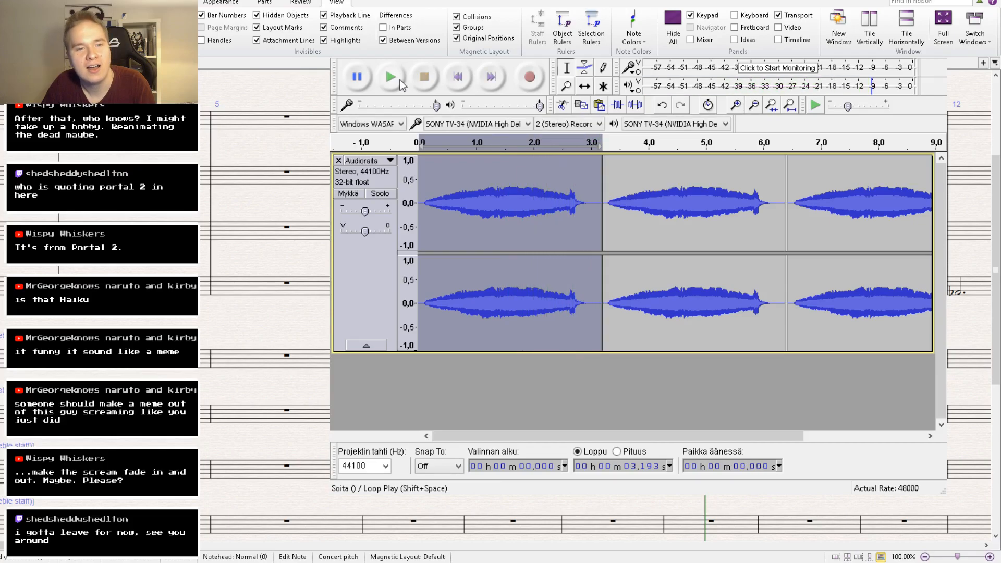
{"action": "left_click", "coordinate": [550, 198]}
{"action": "left_click_drag", "start_coordinate": [586, 202], "coordinate": [518, 204]}
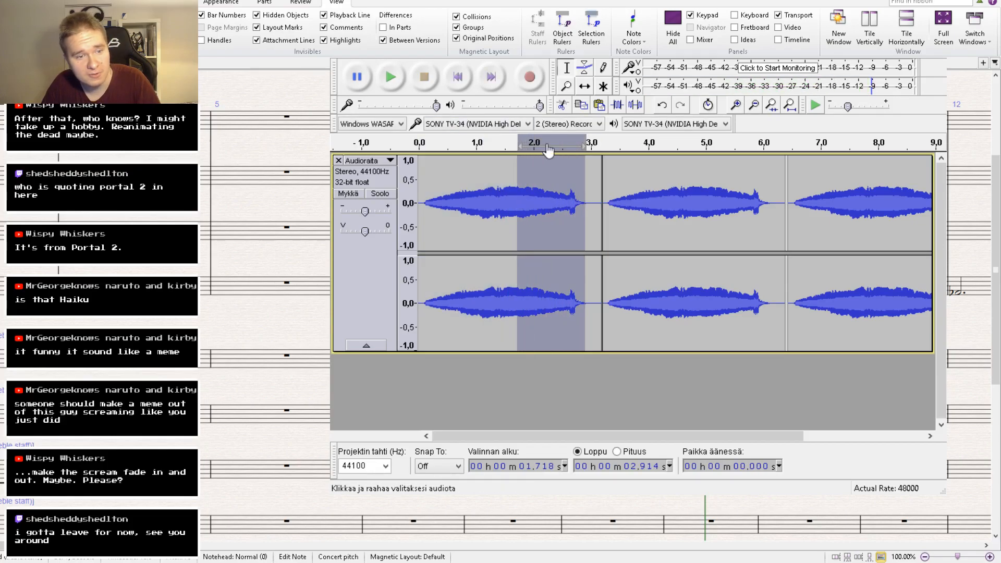
{"action": "left_click", "coordinate": [580, 53]}
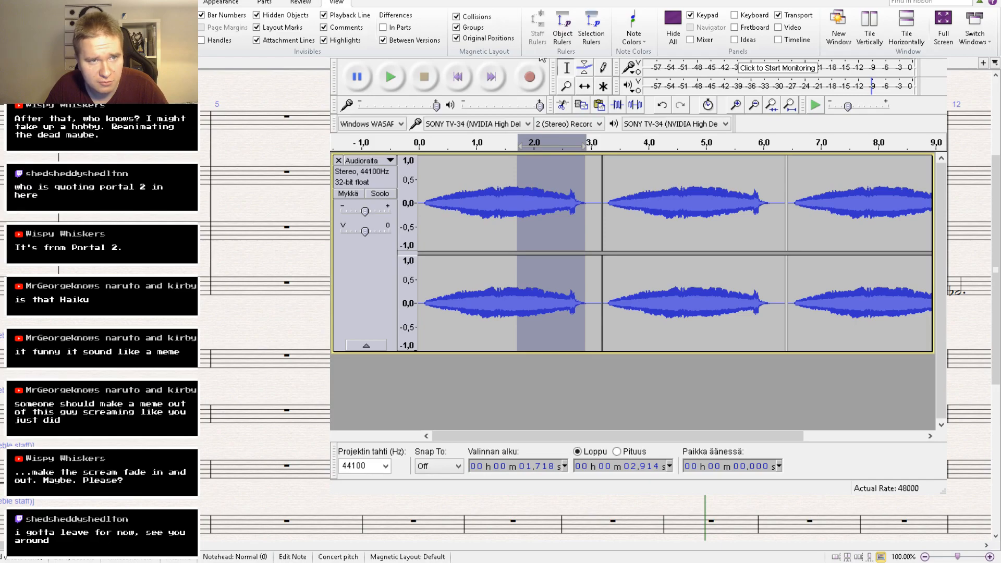
{"action": "left_click", "coordinate": [585, 119]}
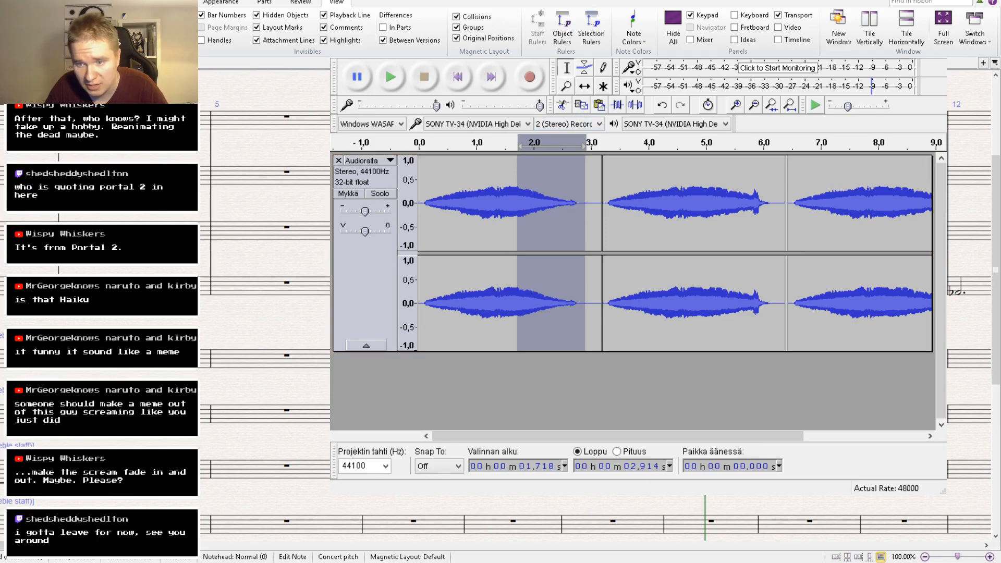
Take the faded scream from about 0.15 to 2.75 seconds and paste it over the first and second clips.
{"action": "left_click", "coordinate": [494, 202]}
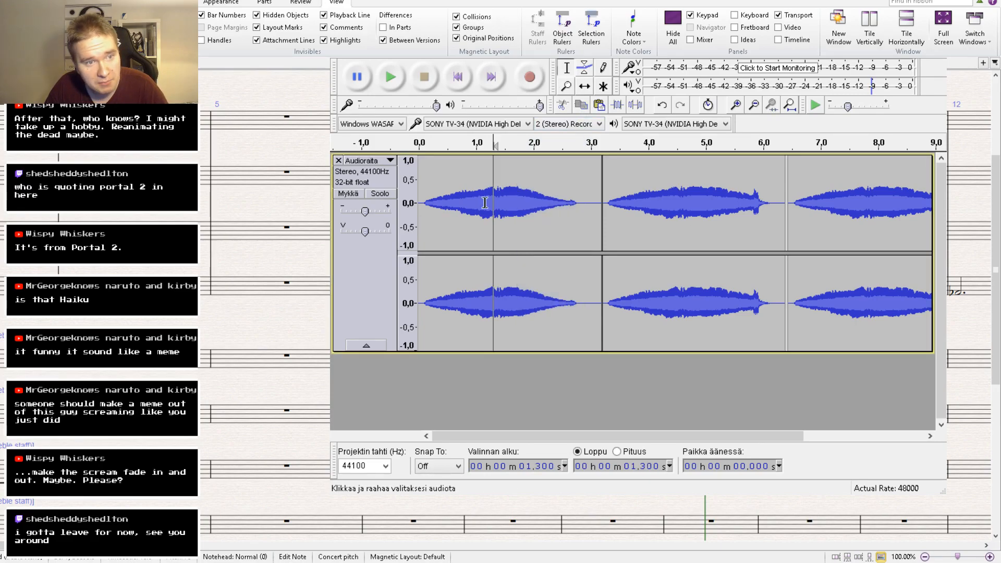
{"action": "left_click", "coordinate": [430, 197]}
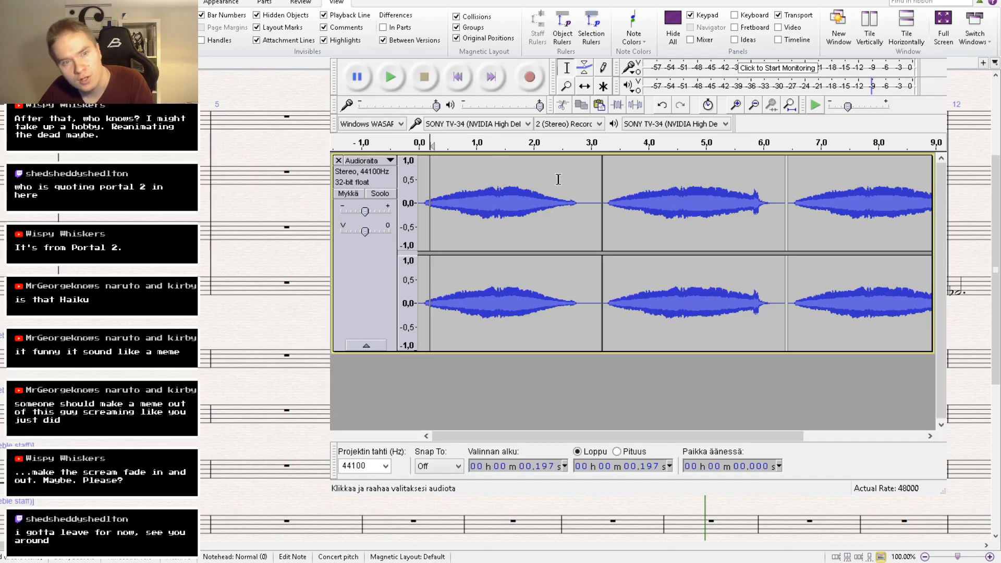
{"action": "left_click_drag", "start_coordinate": [577, 198], "coordinate": [427, 207]}
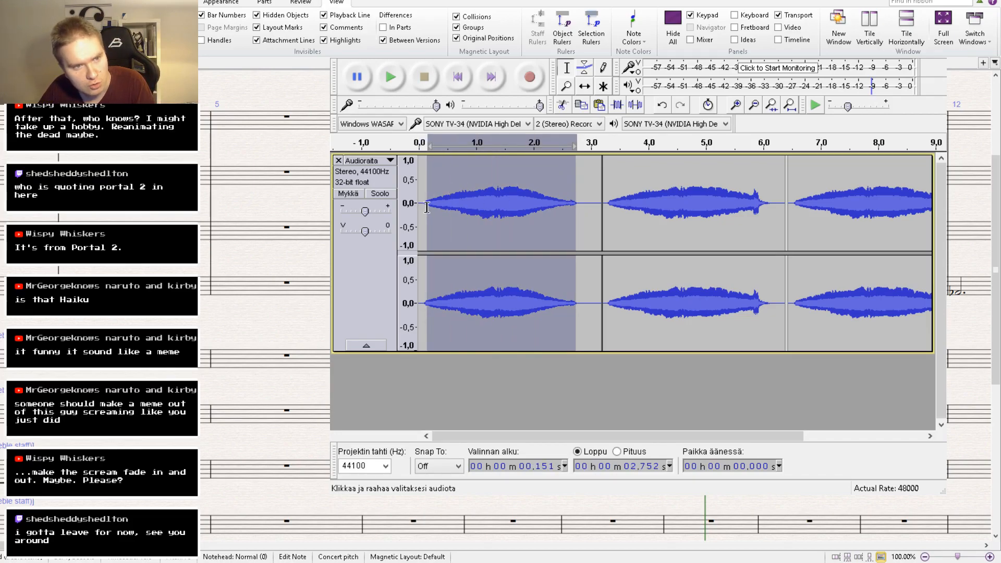
{"action": "double_click", "coordinate": [448, 205]}
{"action": "double_click", "coordinate": [476, 206]}
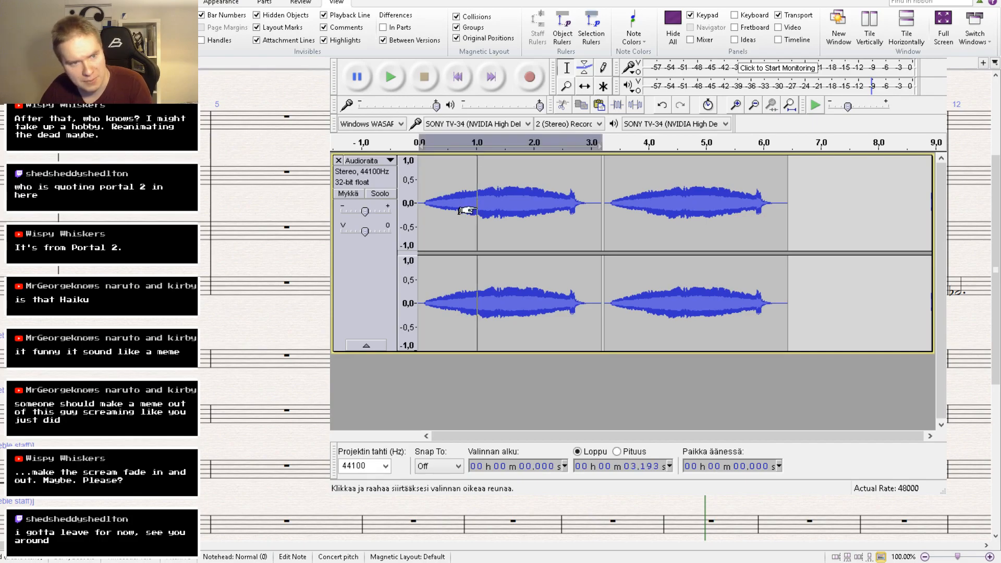
{"action": "key", "text": "ctrl+v"}
{"action": "left_click", "coordinate": [584, 209]}
{"action": "left_click_drag", "start_coordinate": [568, 208], "coordinate": [755, 217]}
{"action": "key", "text": "ctrl+v"}
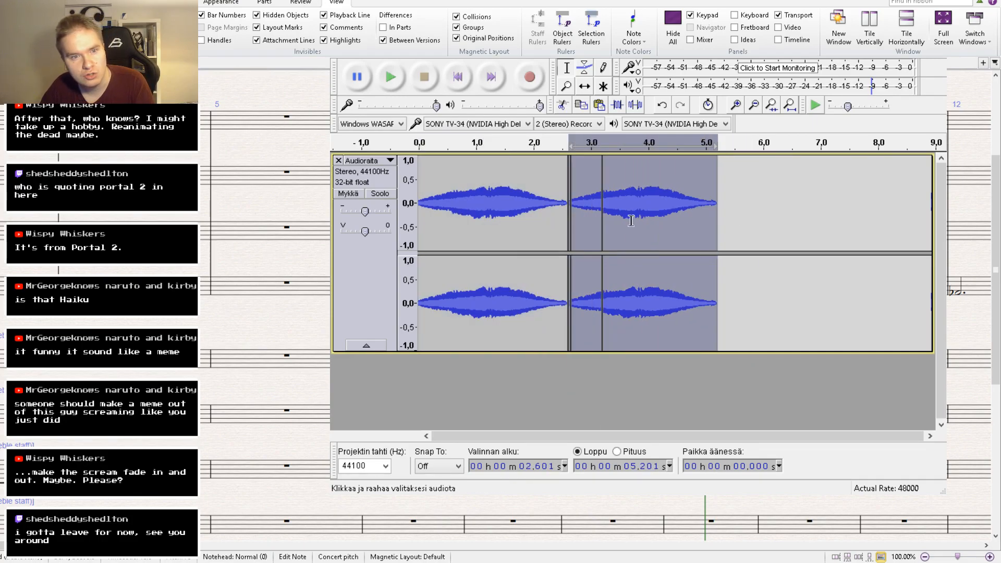
Listen to the two joined scream clips from the start of the track.
{"action": "left_click", "coordinate": [598, 212]}
{"action": "double_click", "coordinate": [471, 210]}
{"action": "left_click", "coordinate": [447, 180]}
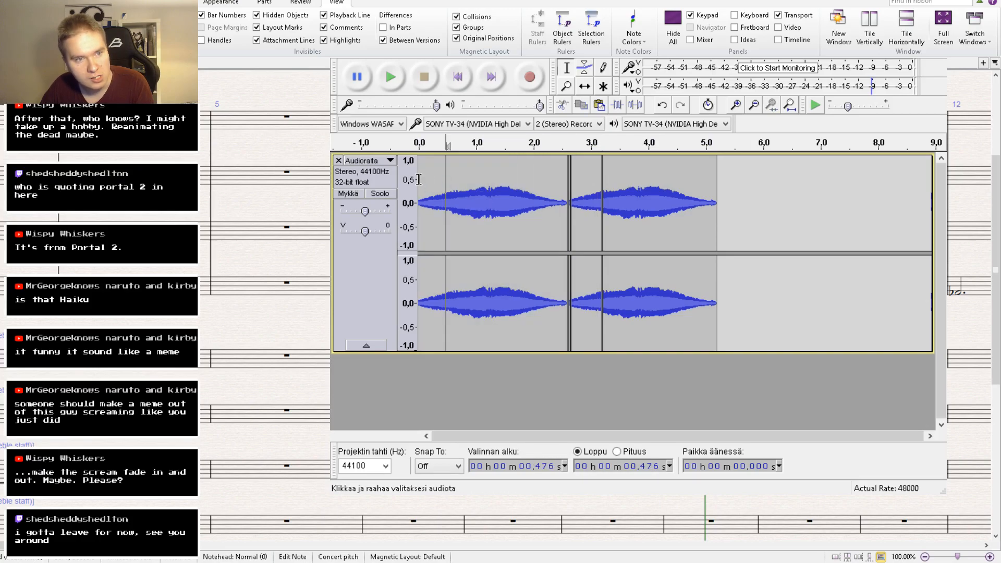
{"action": "left_click", "coordinate": [419, 180]}
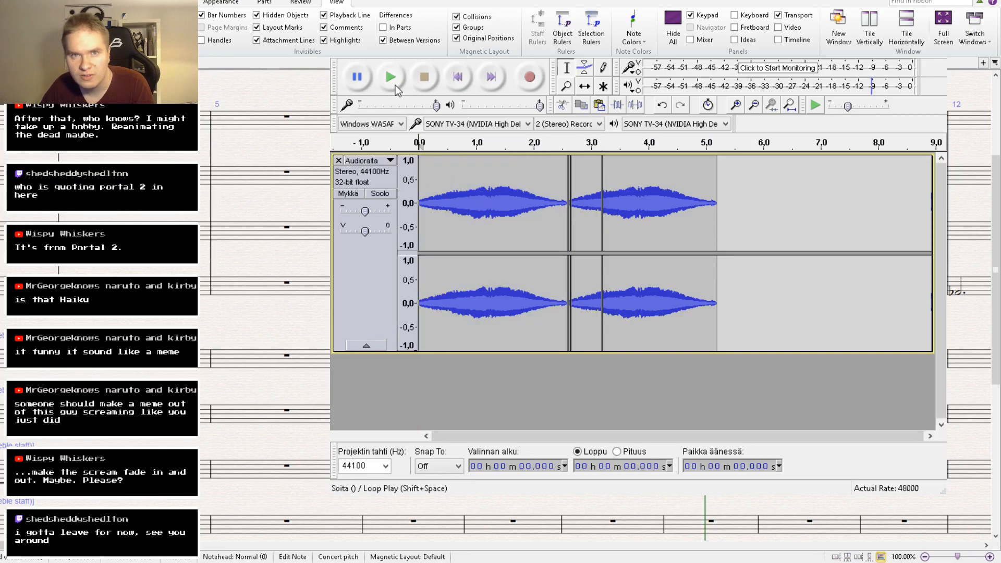
{"action": "left_click", "coordinate": [394, 85]}
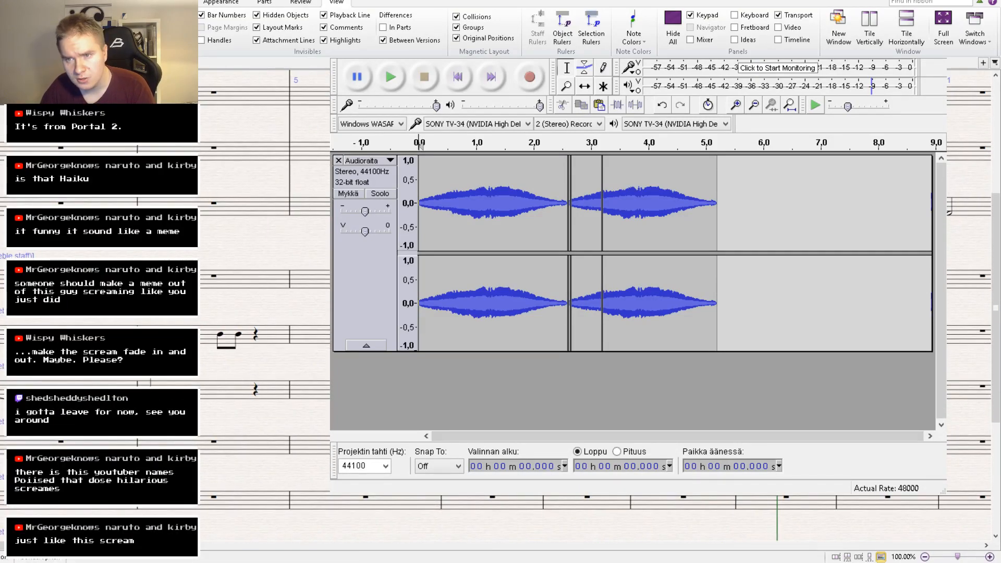
Play back the Sibelius score briefly and paste the selected melody passage further along its staff.
{"action": "key", "text": "space"}
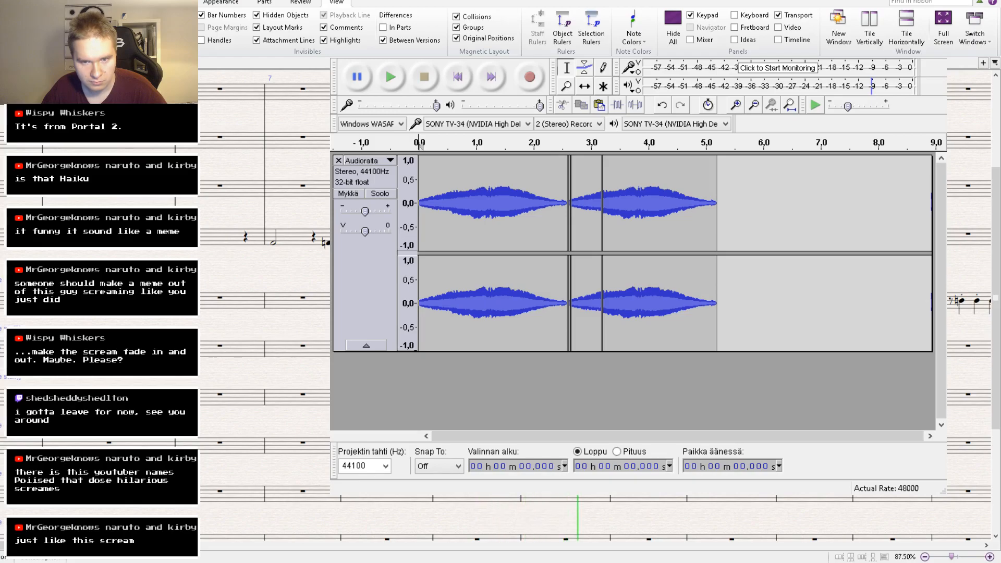
{"action": "key", "text": "space"}
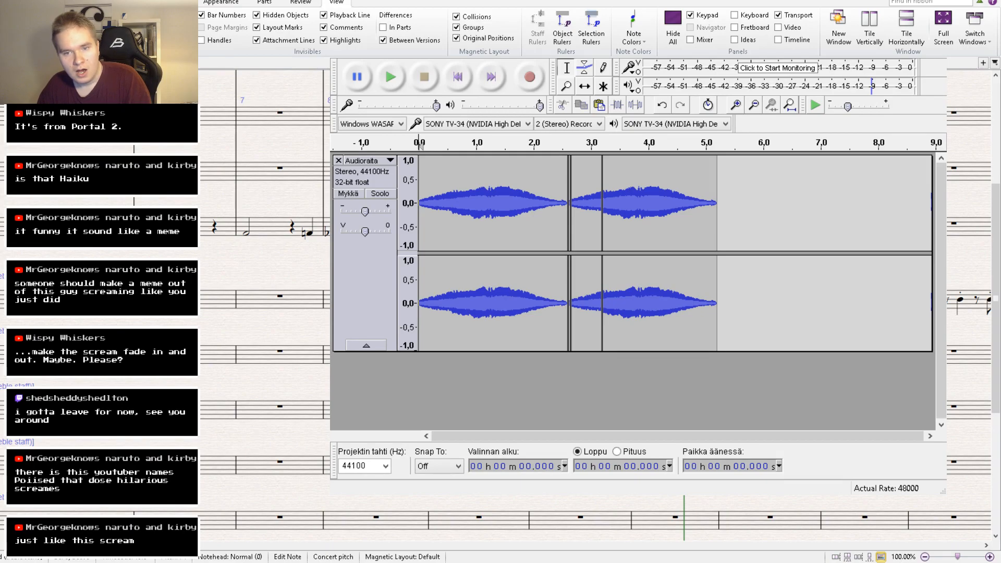
{"action": "left_click_drag", "start_coordinate": [652, 386], "coordinate": [392, 415]}
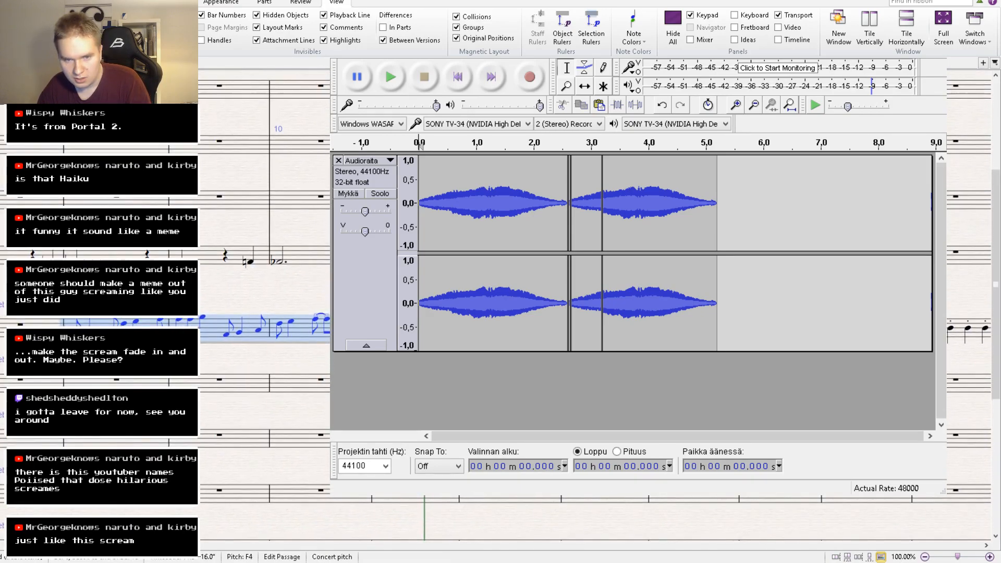
{"action": "left_click", "coordinate": [407, 330]}
{"action": "key", "text": "ctrl+v"}
Delete the unwanted section of the melody staff and play back the score to check it.
{"action": "left_click_drag", "start_coordinate": [327, 360], "coordinate": [511, 375]}
{"action": "left_click", "coordinate": [564, 342]}
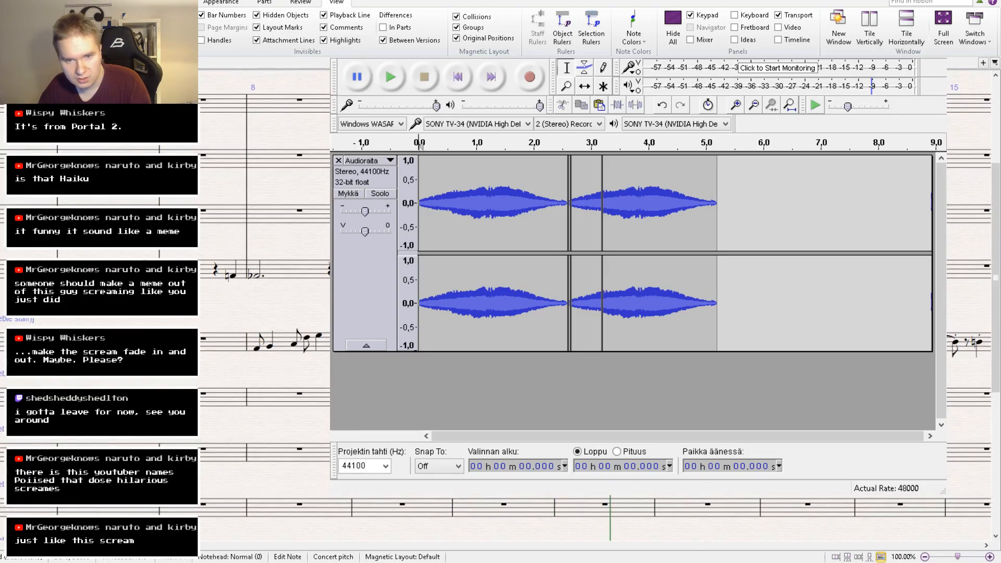
{"action": "left_click", "coordinate": [647, 343], "text": "shift"}
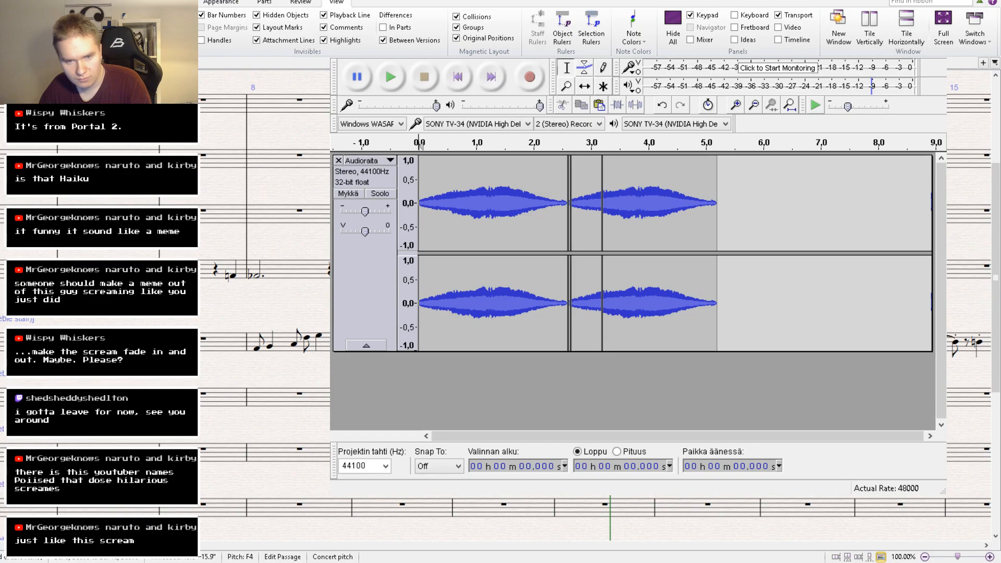
{"action": "key", "text": "Delete"}
{"action": "left_click_drag", "start_coordinate": [443, 365], "coordinate": [812, 393]}
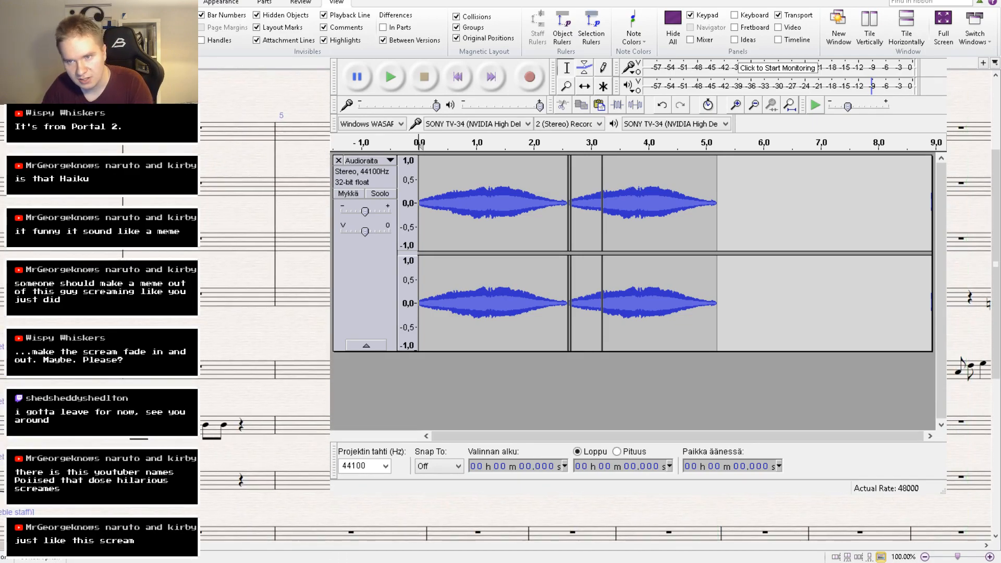
{"action": "key", "text": "ctrl+minus"}
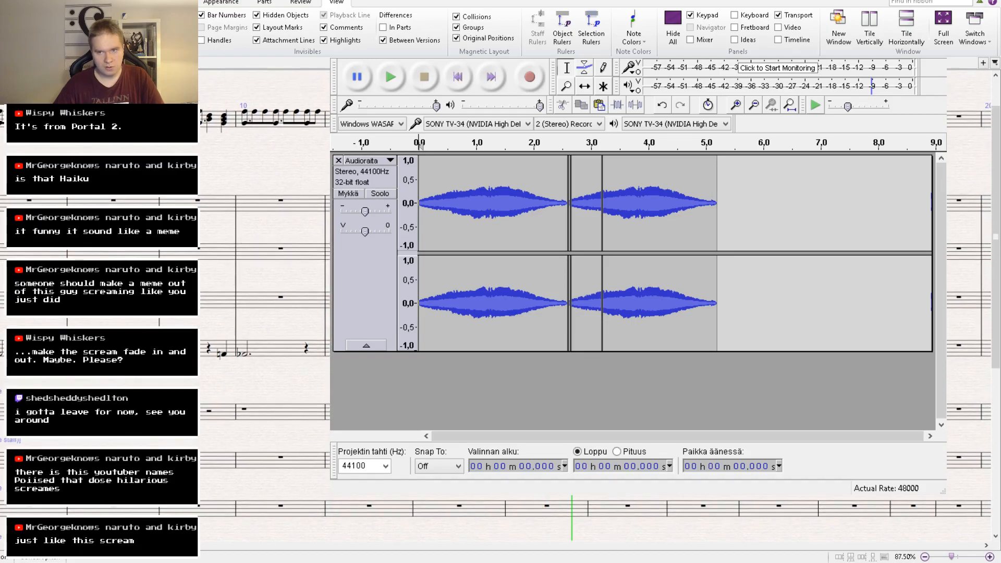
{"action": "key", "text": "space"}
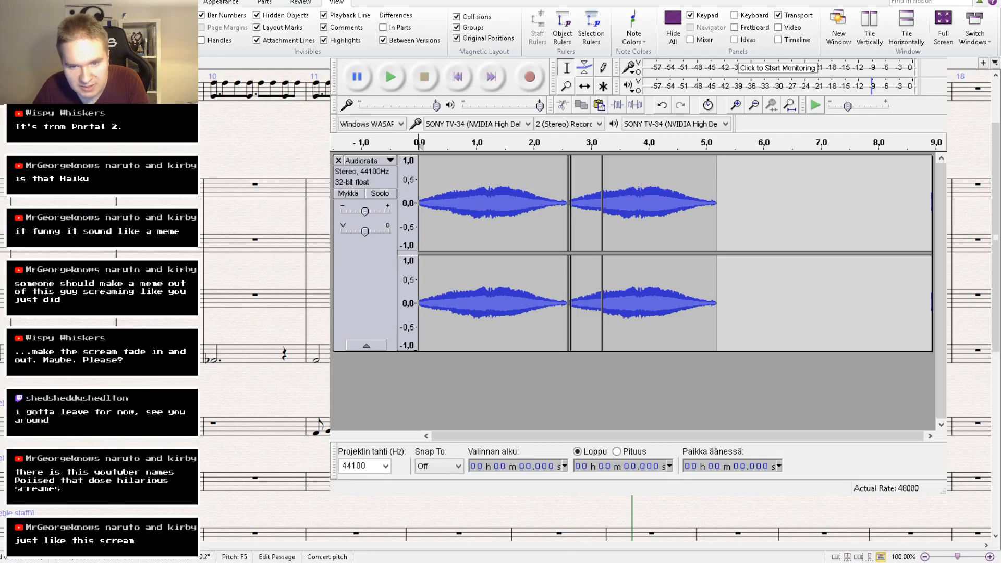
{"action": "key", "text": "Delete"}
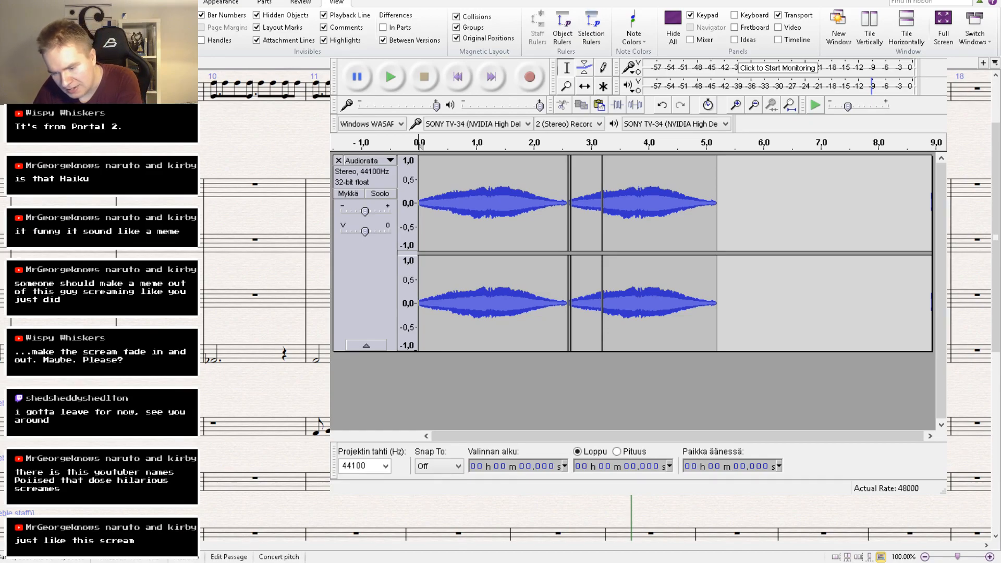
{"action": "key", "text": "ctrl+z"}
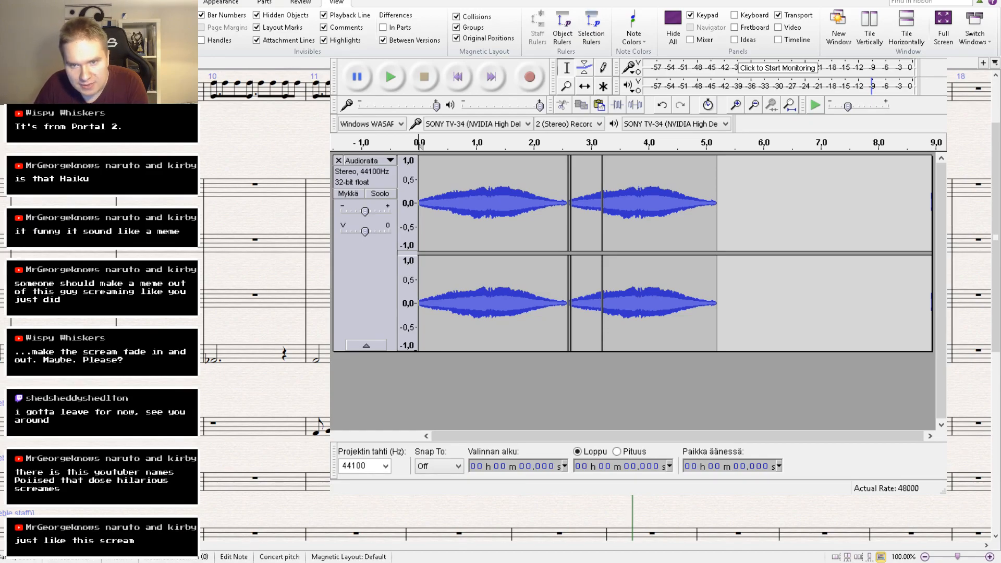
{"action": "key", "text": "shift+Right"}
{"action": "key", "text": "r"}
{"action": "key", "text": "Delete"}
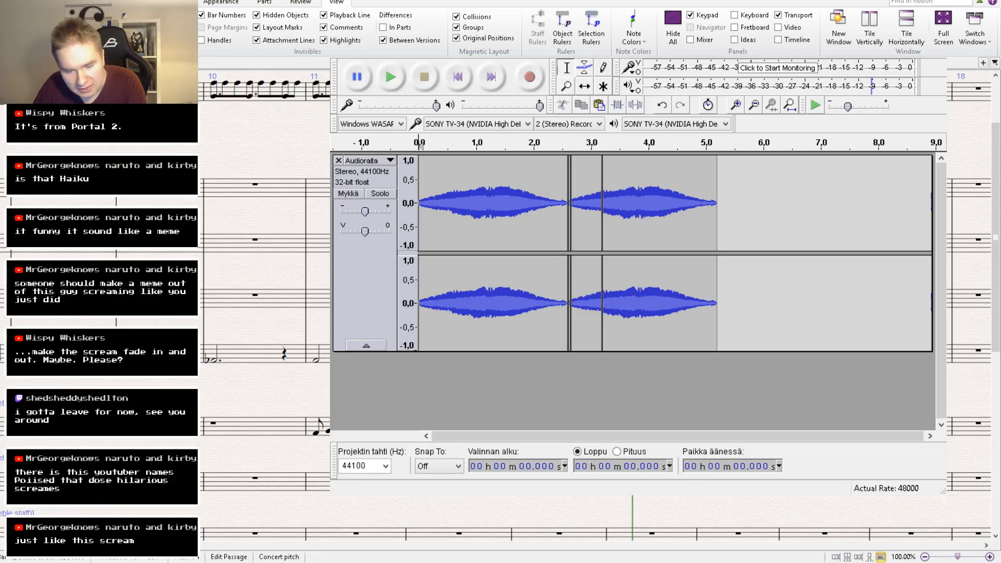
{"action": "key", "text": "ctrl+z"}
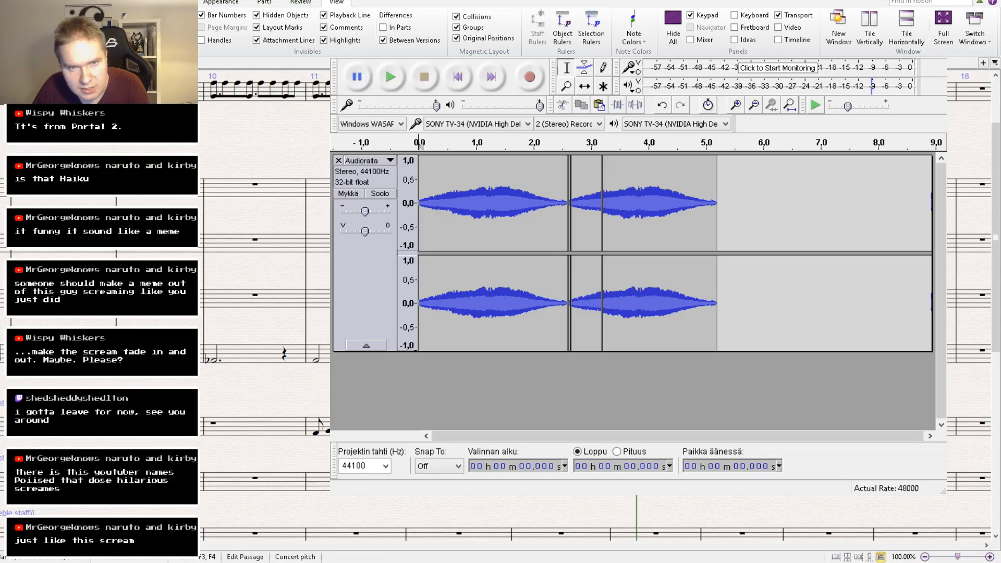
Look at the Mixer and play back the score from about bar 11.
{"action": "left_click", "coordinate": [691, 39]}
{"action": "left_click", "coordinate": [692, 40]}
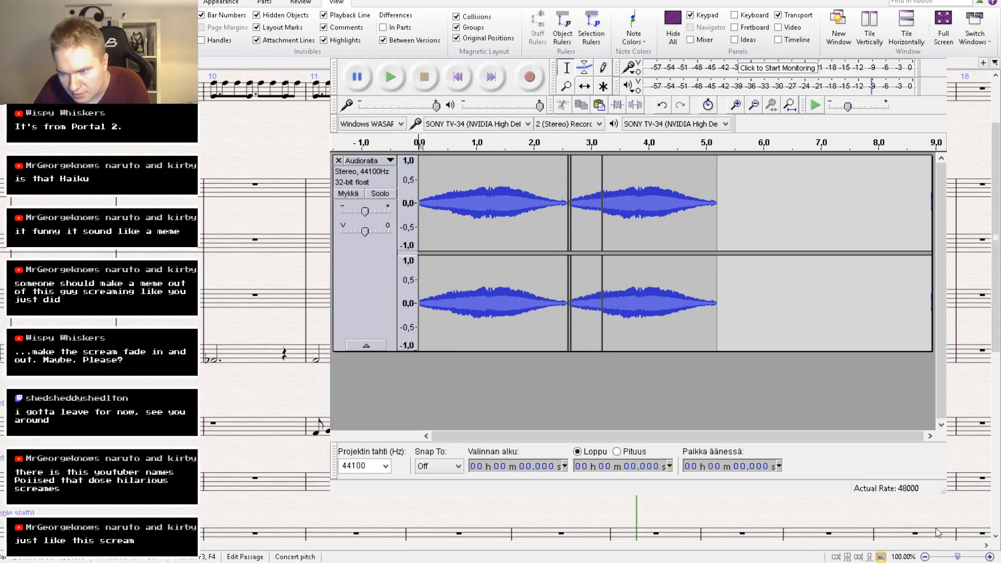
{"action": "left_click", "coordinate": [454, 89]}
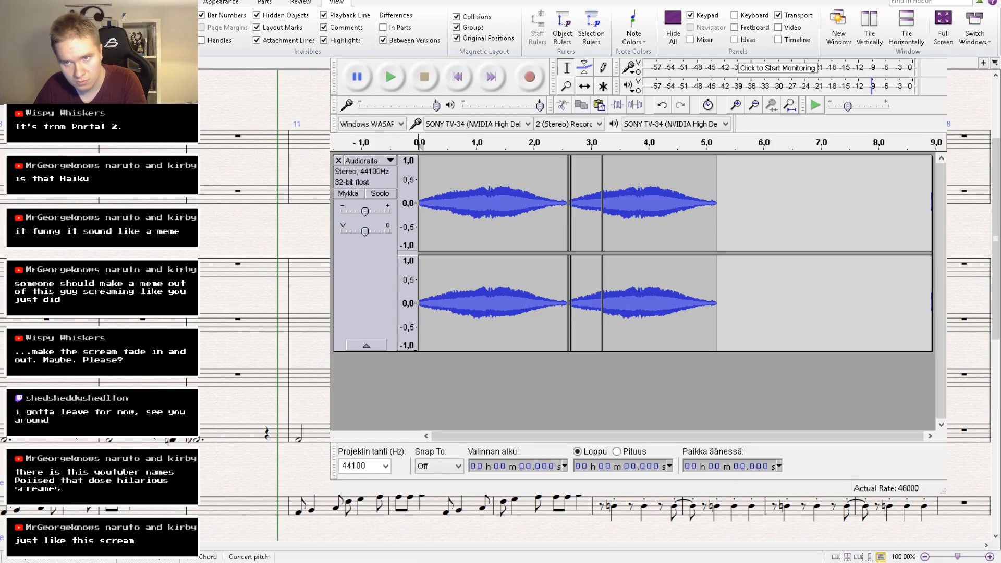
{"action": "key", "text": "space"}
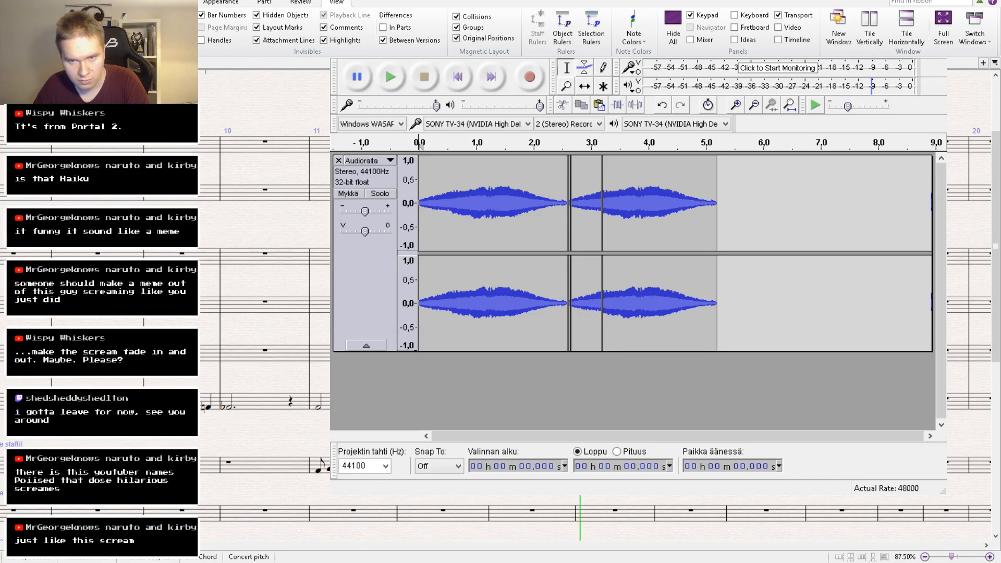
{"action": "key", "text": "space"}
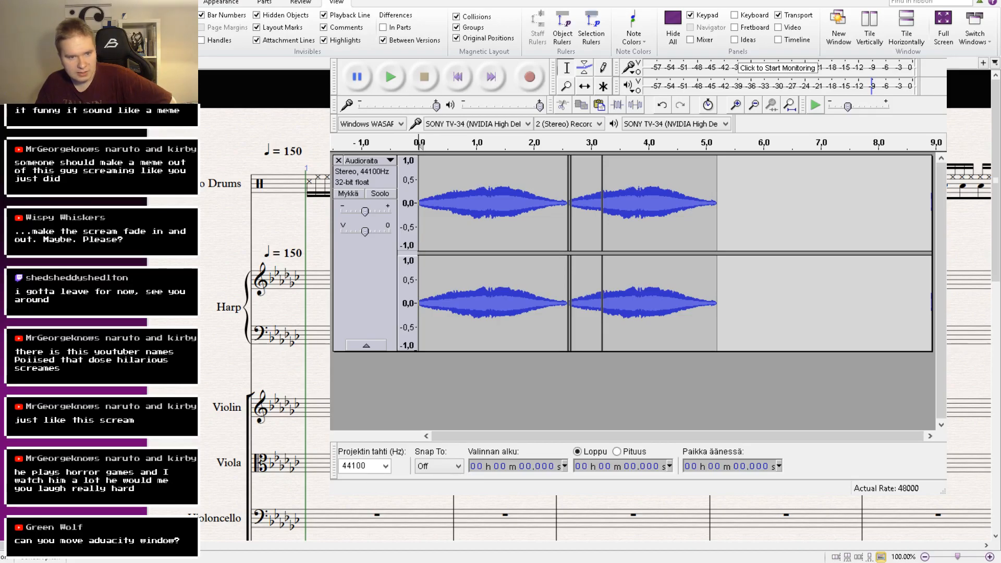
Switch fully to Sibelius so Audacity no longer covers the score, and display the on-screen keyboard.
{"action": "key", "text": "alt+Tab"}
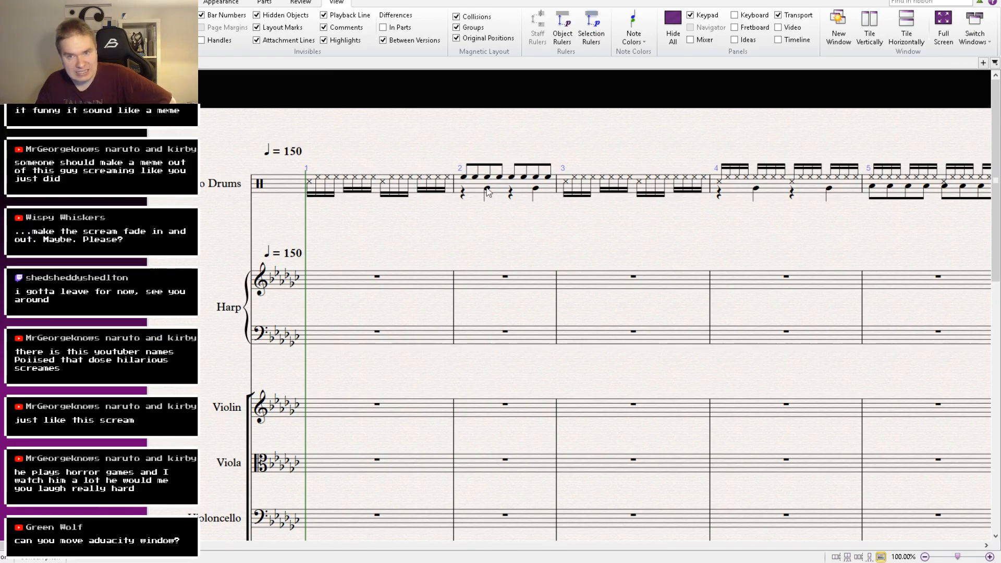
{"action": "left_click", "coordinate": [740, 18]}
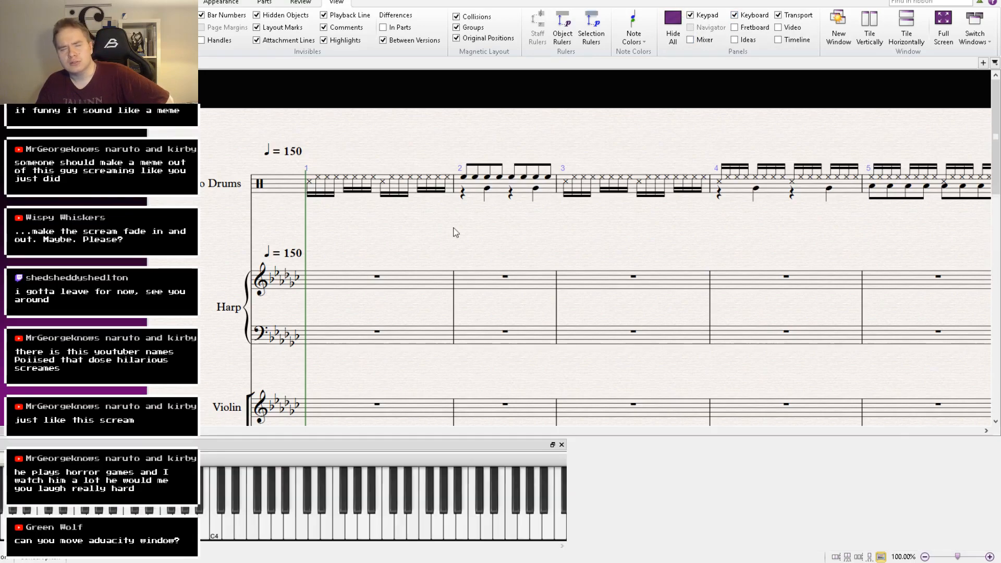
{"action": "mouse_move", "coordinate": [520, 250]}
{"action": "left_mouse_down"}
{"action": "mouse_move", "coordinate": [490, 238]}
{"action": "mouse_move", "coordinate": [546, 239]}
{"action": "mouse_move", "coordinate": [513, 241]}
{"action": "left_mouse_up"}
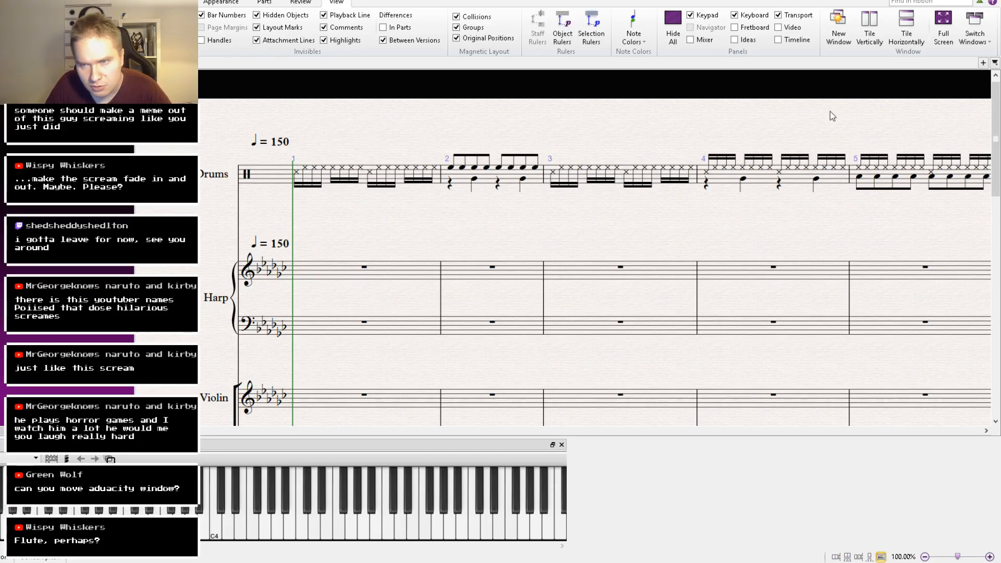
Play the score from bar 1 to bar 12, following the taiko, harp, string and melody parts.
{"action": "key", "text": "space"}
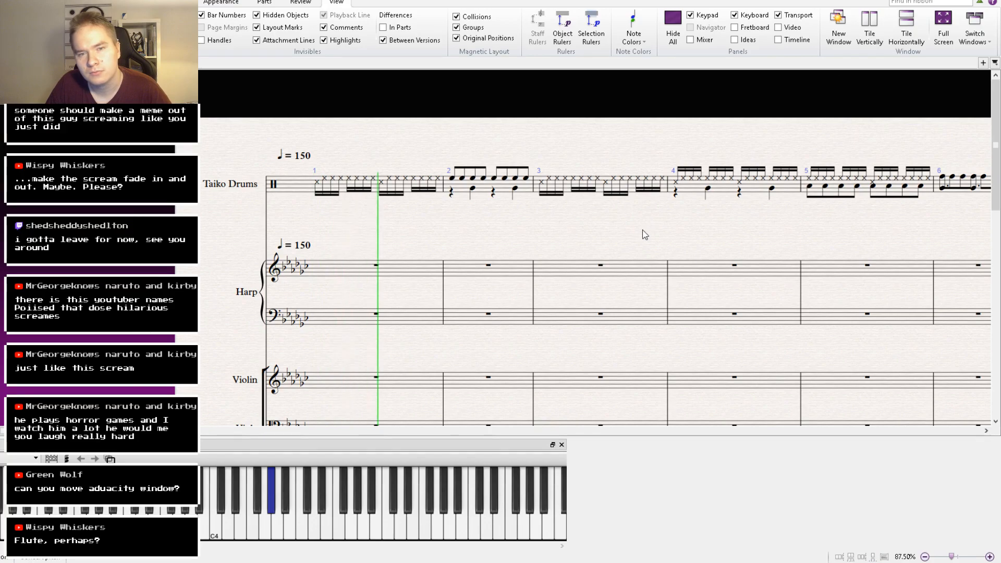
{"action": "left_click_drag", "start_coordinate": [645, 229], "coordinate": [465, 205]}
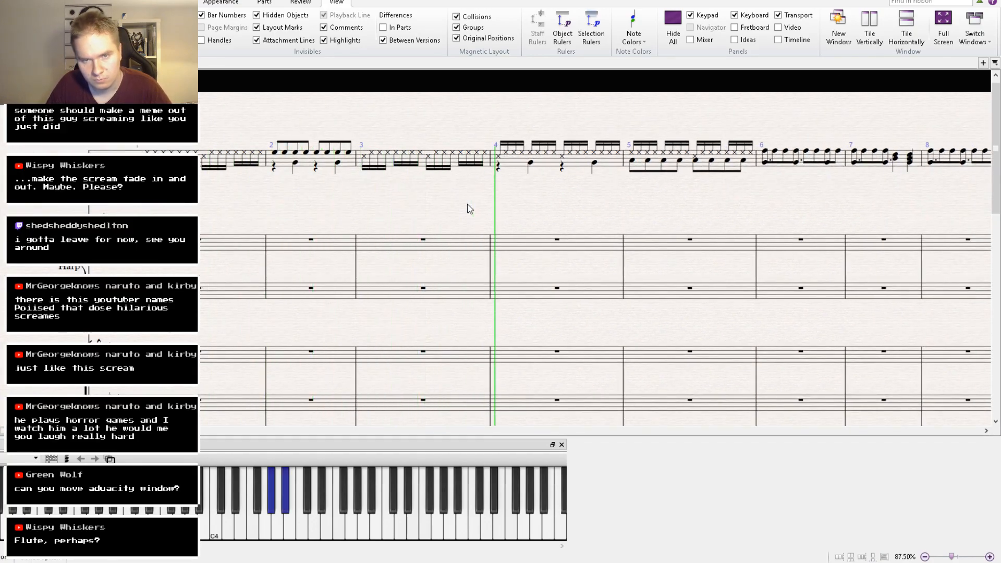
{"action": "left_click_drag", "start_coordinate": [543, 206], "coordinate": [381, 141]}
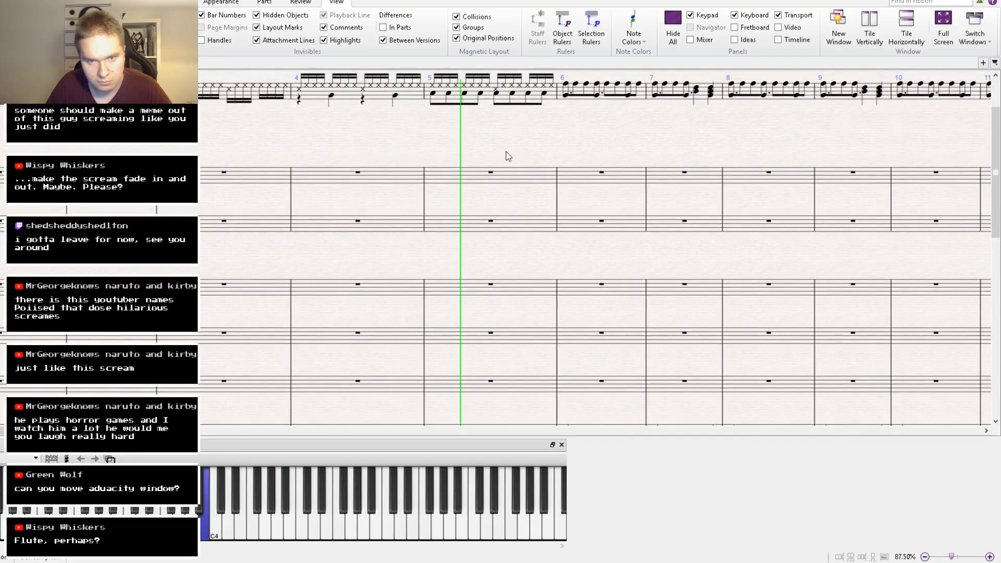
{"action": "left_click_drag", "start_coordinate": [537, 171], "coordinate": [285, 244]}
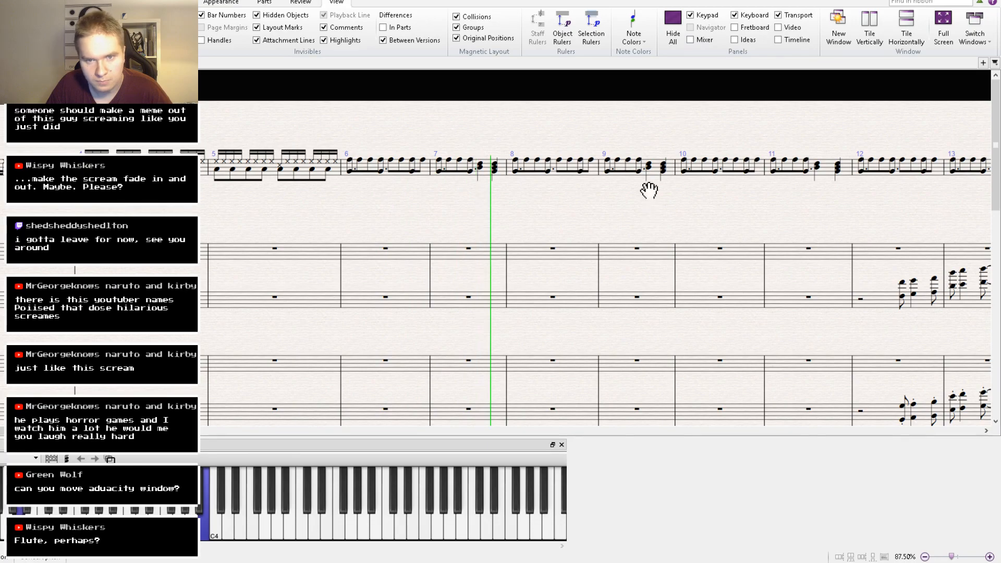
{"action": "left_click_drag", "start_coordinate": [648, 190], "coordinate": [507, 125]}
{"action": "left_click_drag", "start_coordinate": [458, 315], "coordinate": [460, 156]}
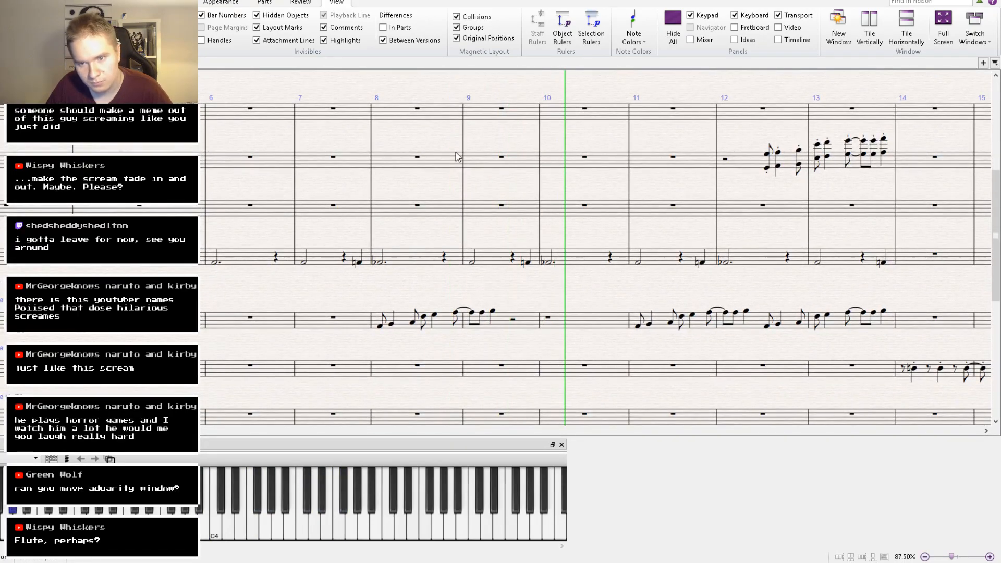
{"action": "left_click_drag", "start_coordinate": [693, 300], "coordinate": [543, 279]}
{"action": "key", "text": "space"}
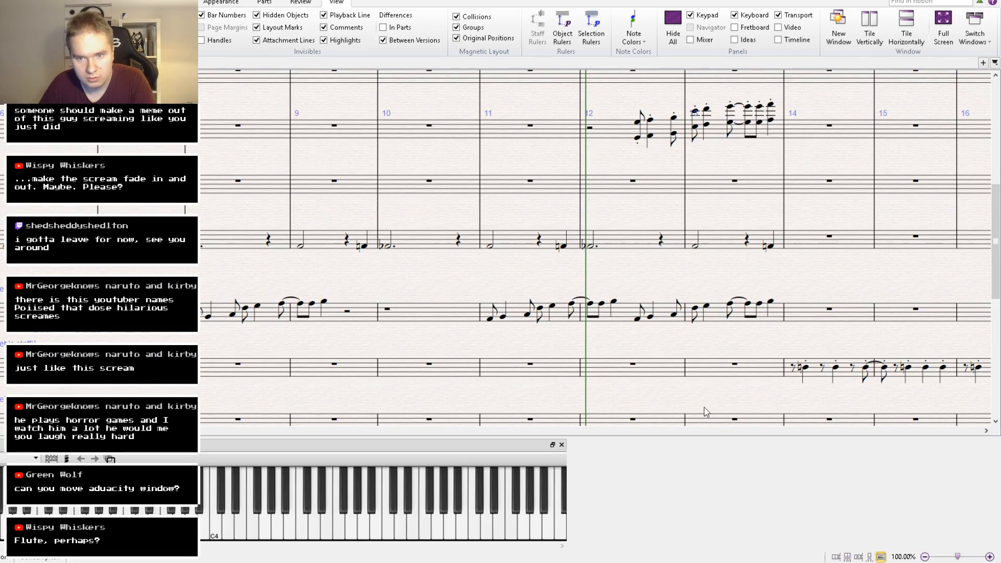
Copy the first lower-line drum notes of bar 12 and paste them into bar 12 of the empty staff above.
{"action": "left_click_drag", "start_coordinate": [522, 241], "coordinate": [459, 276]}
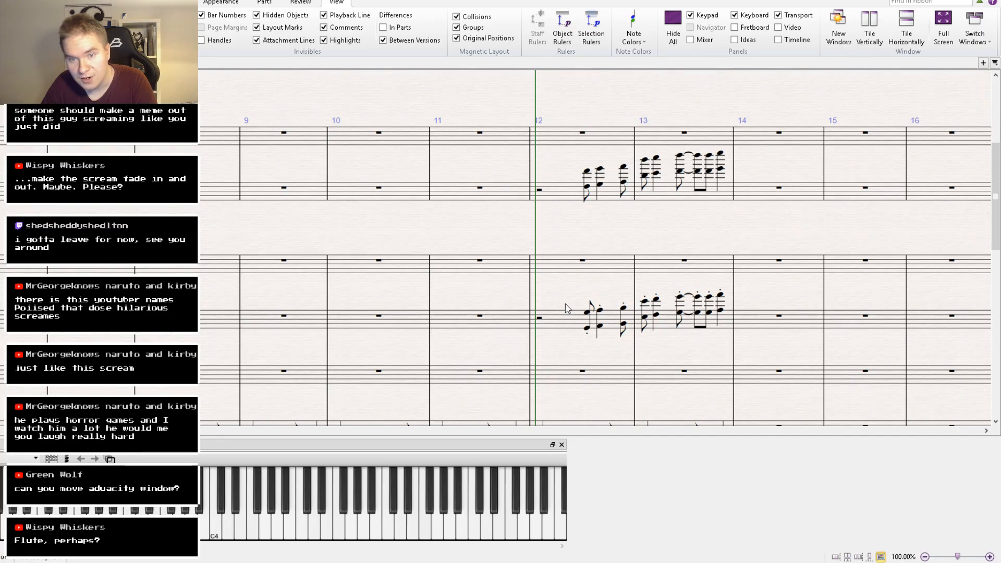
{"action": "left_click_drag", "start_coordinate": [512, 246], "coordinate": [483, 382]}
{"action": "left_click", "coordinate": [486, 282]}
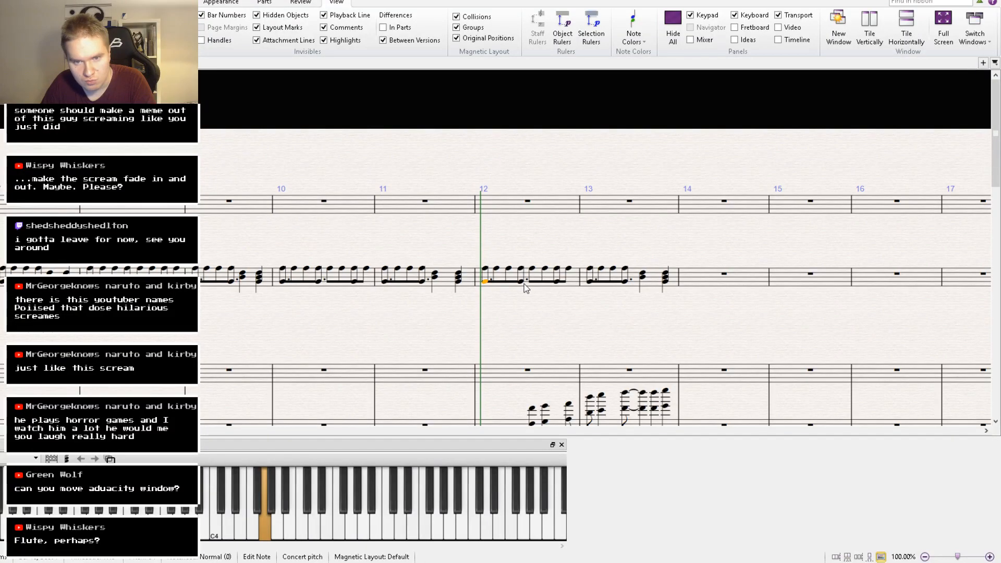
{"action": "left_click", "coordinate": [521, 282], "text": "ctrl"}
{"action": "key", "text": "ctrl+c"}
{"action": "left_click", "coordinate": [513, 207]}
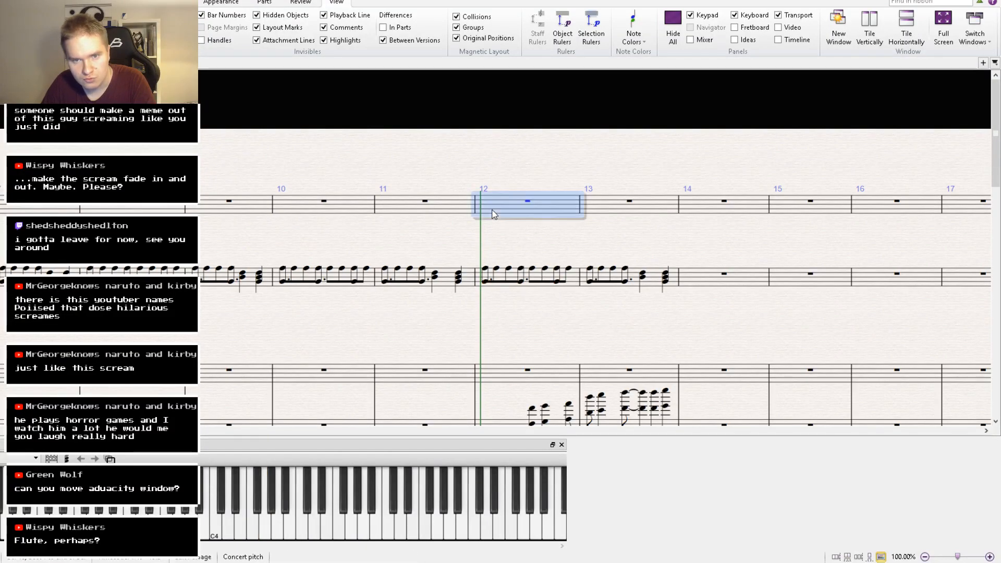
{"action": "key", "text": "ctrl+v"}
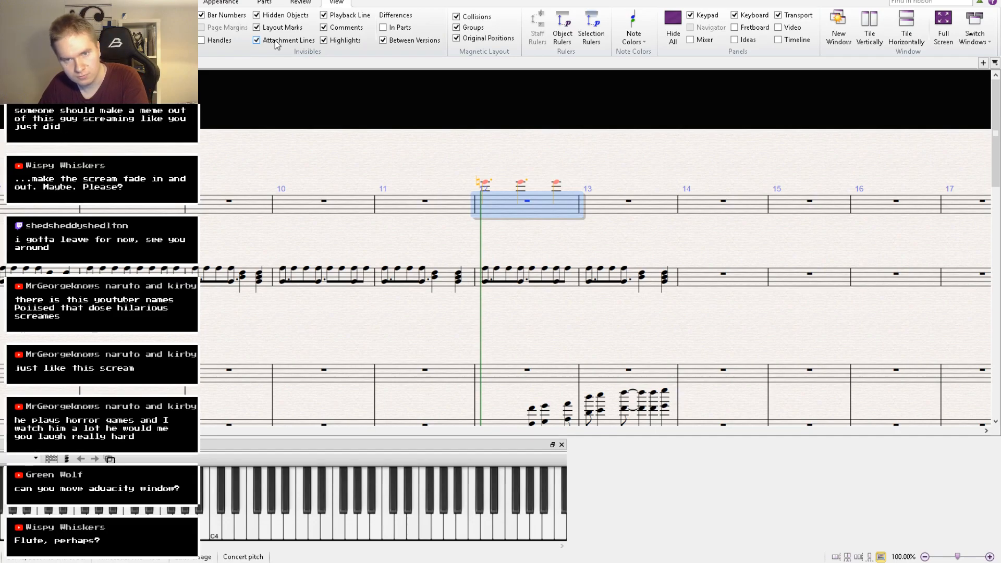
Thin out the octave chords in bar 12 of the top staff so that only the lowest notes are left.
{"action": "left_click", "coordinate": [485, 198]}
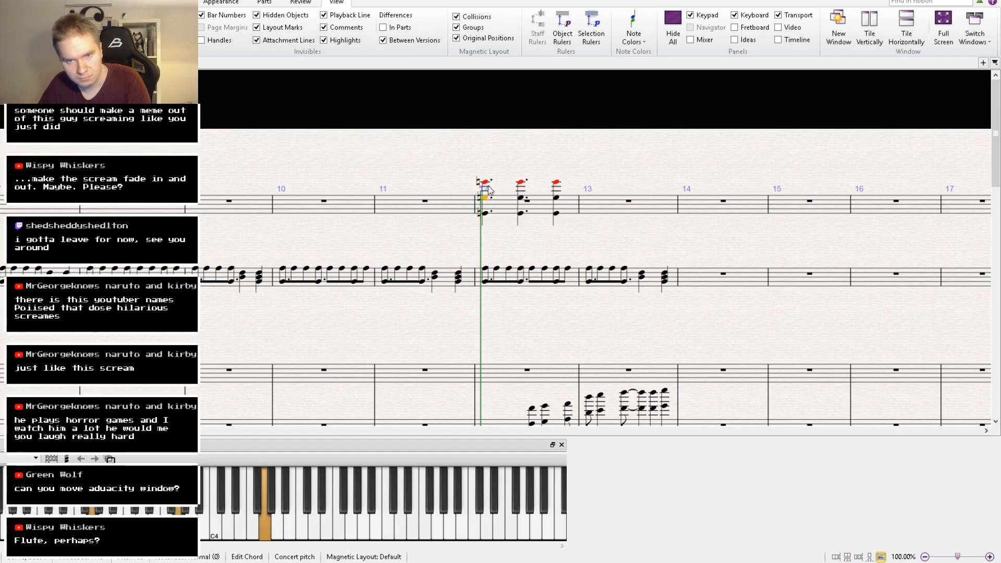
{"action": "left_click", "coordinate": [521, 198], "text": "ctrl"}
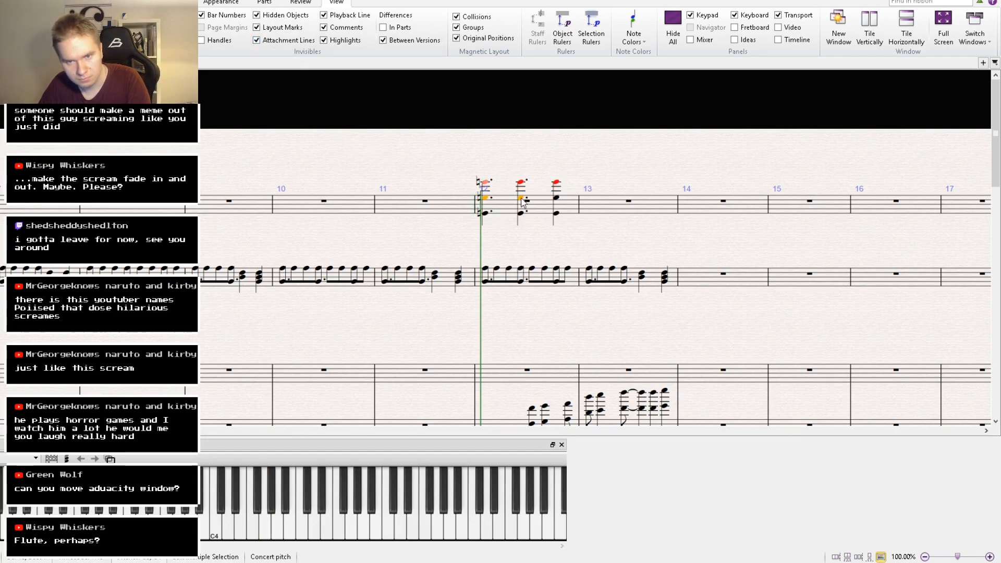
{"action": "left_click", "coordinate": [556, 199], "text": "ctrl"}
{"action": "key", "text": "Delete"}
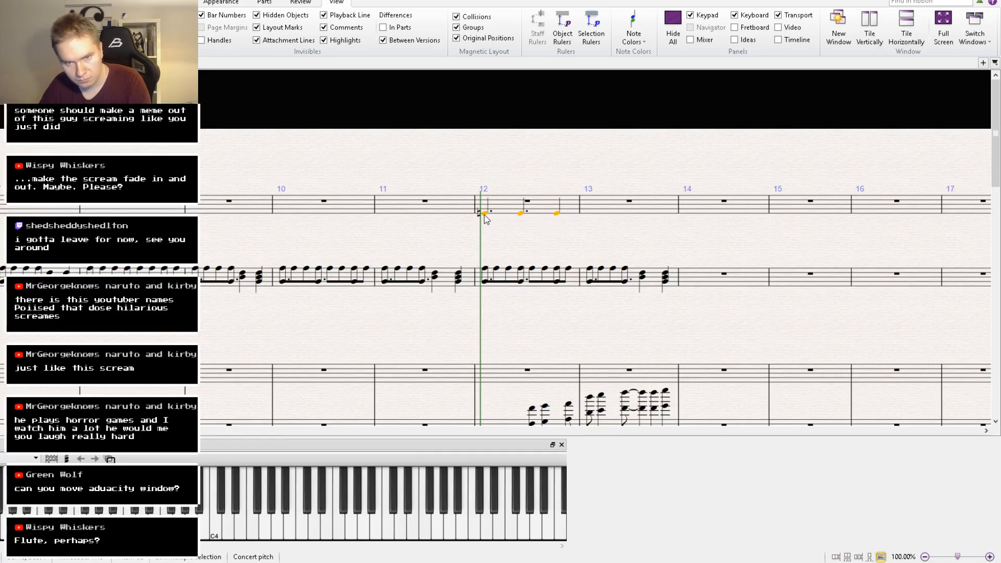
Repeat bar 12 of the top staff into bar 13.
{"action": "left_click", "coordinate": [541, 219]}
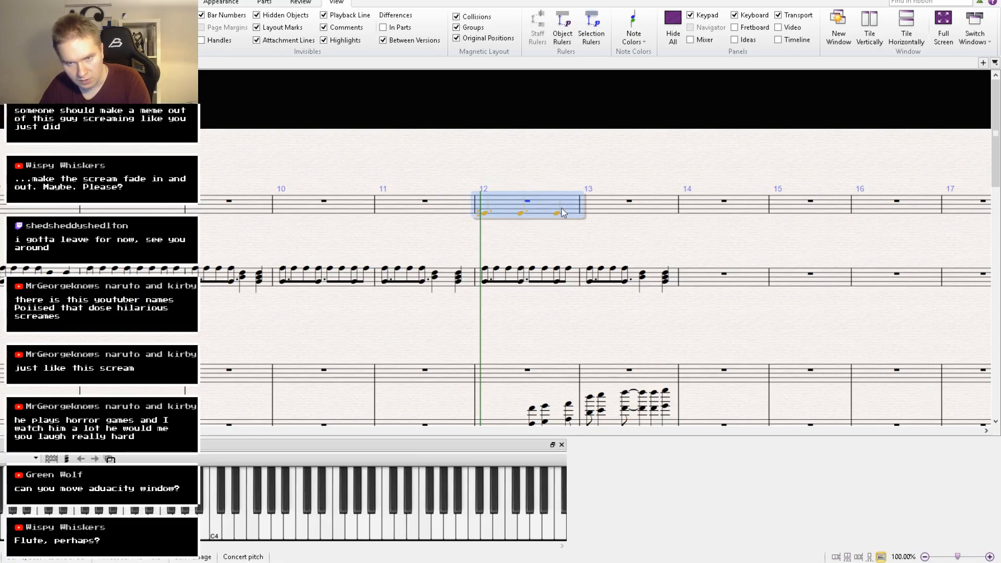
{"action": "key", "text": "r"}
{"action": "left_click", "coordinate": [593, 239]}
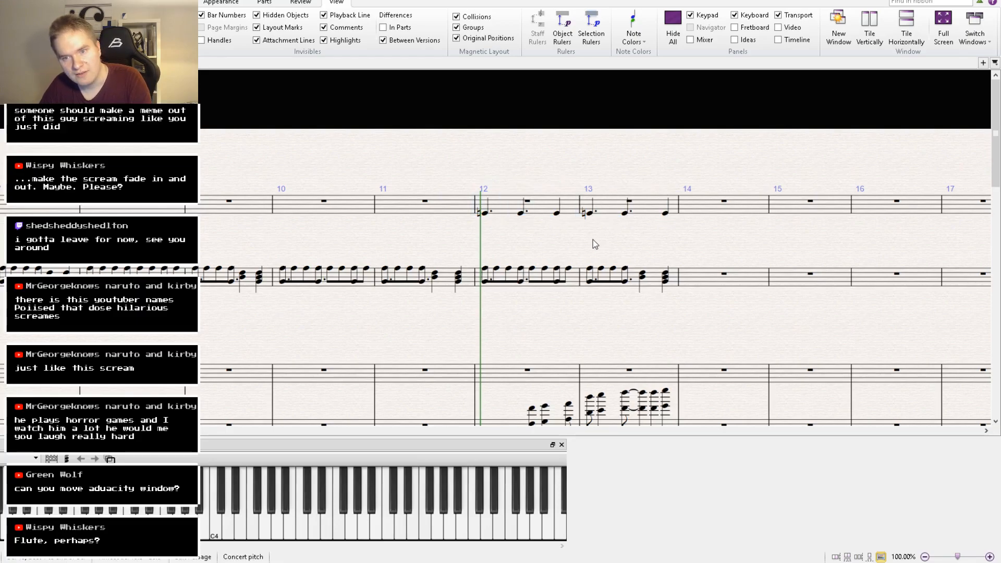
Copy three lower-line drum notes from bar 13 and paste them at the start of bar 13 in the top staff.
{"action": "left_click", "coordinate": [593, 285]}
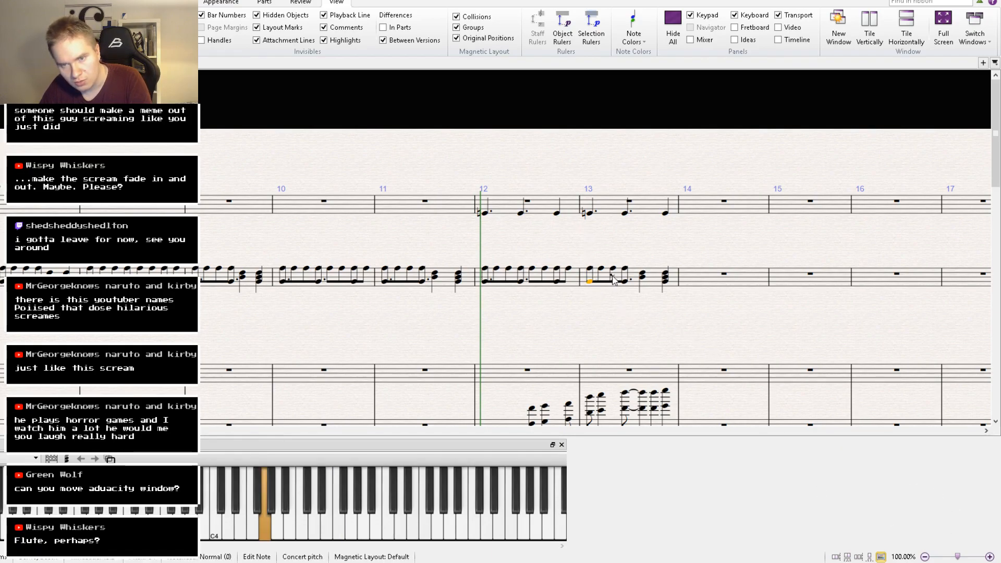
{"action": "left_click", "coordinate": [643, 282]}
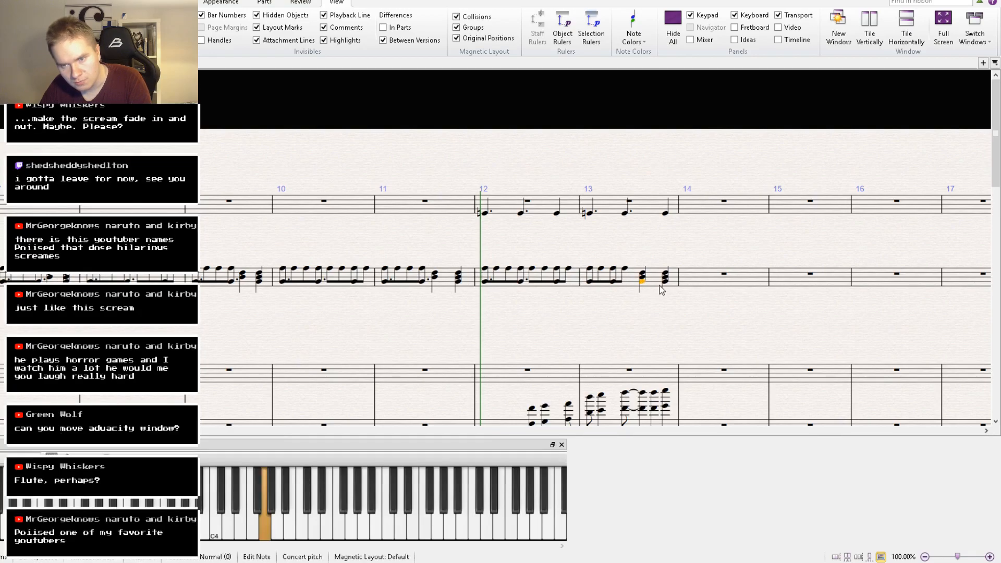
{"action": "left_click", "coordinate": [613, 283], "text": "ctrl"}
{"action": "left_click", "coordinate": [591, 282], "text": "ctrl"}
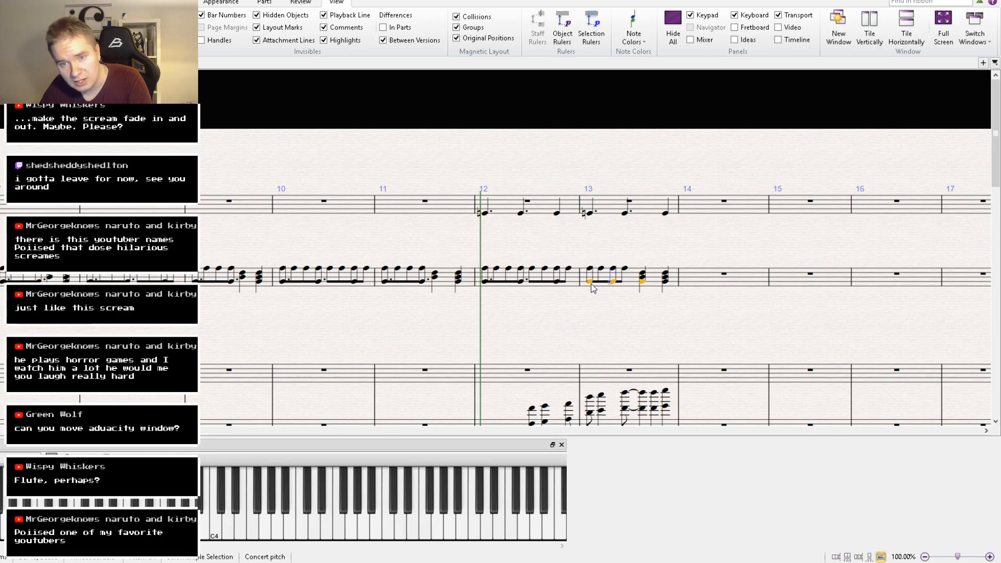
{"action": "left_click", "coordinate": [592, 215], "text": "alt"}
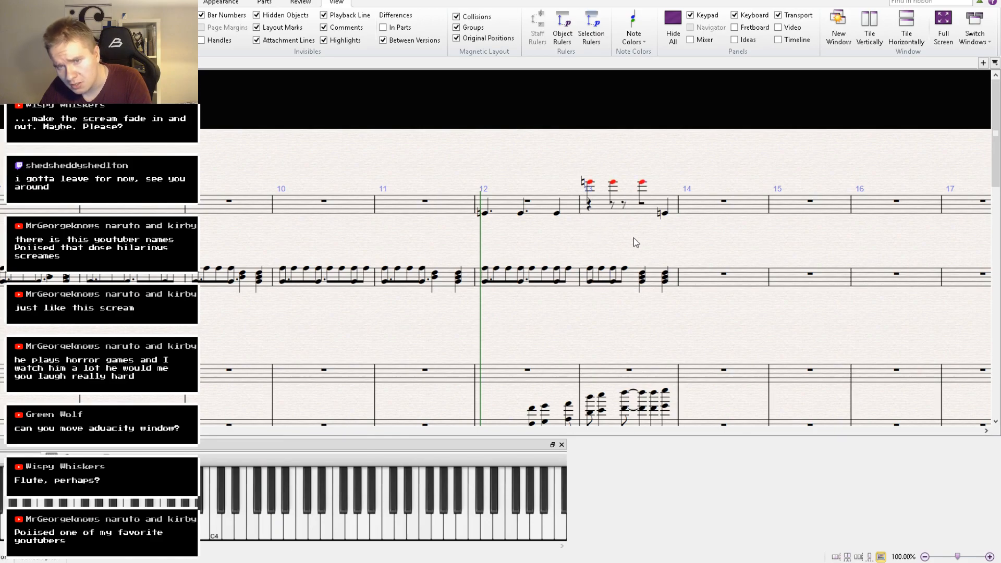
Transpose the three pasted notes in bar 13 of the top staff down by octaves to below the staff.
{"action": "left_click", "coordinate": [642, 182]}
{"action": "left_click", "coordinate": [588, 183], "text": "shift"}
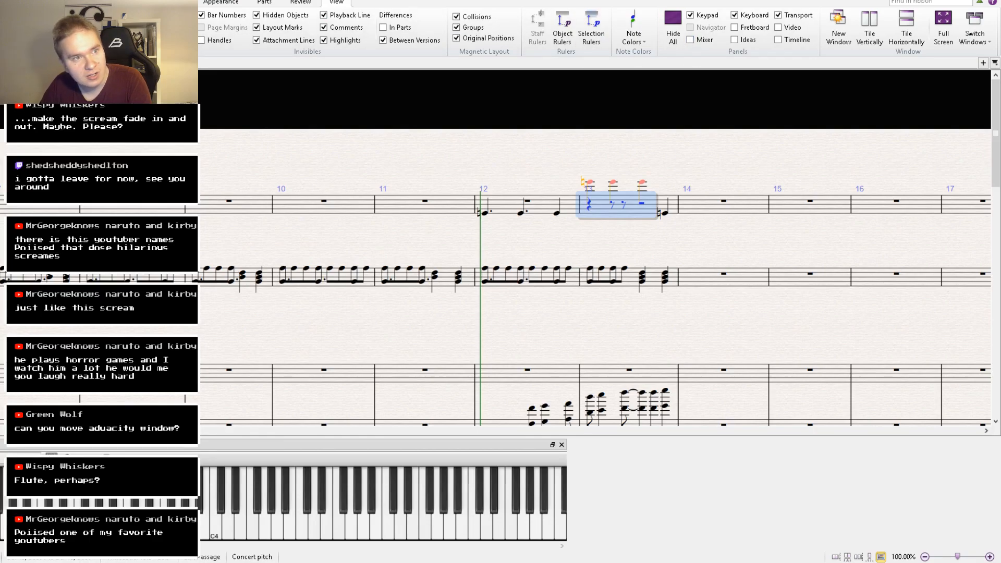
{"action": "left_click", "coordinate": [20, 2]}
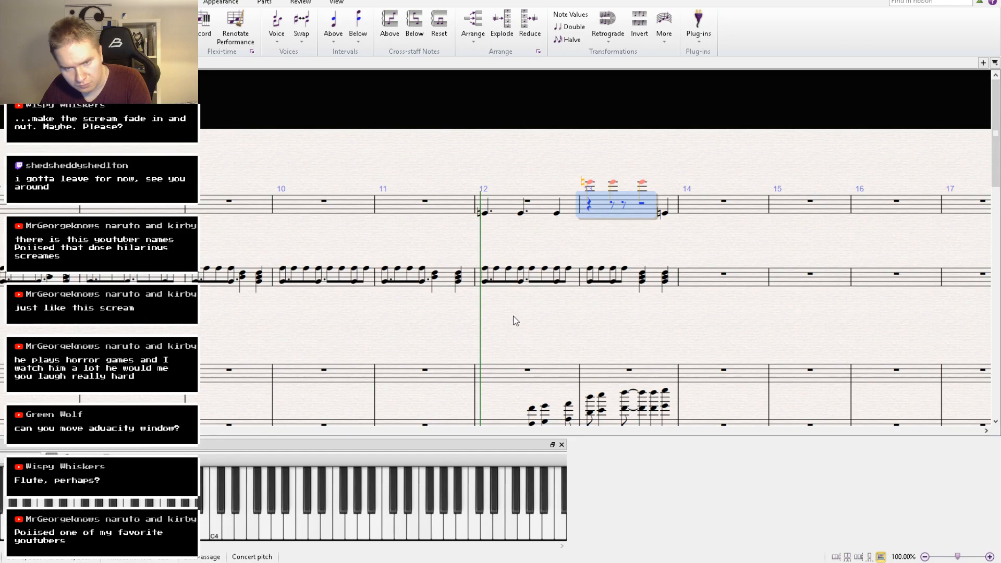
{"action": "key", "text": "ctrl+Down"}
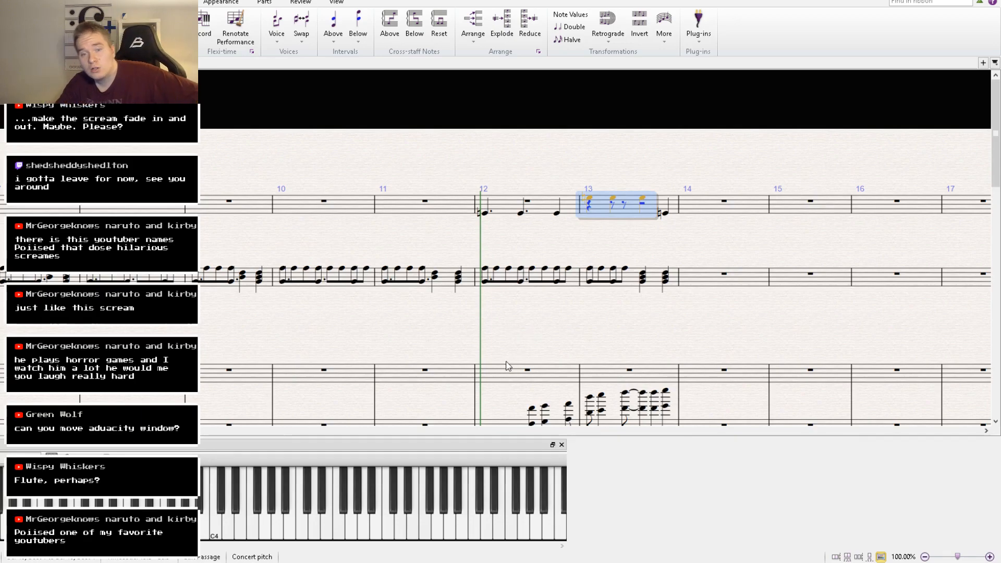
{"action": "key", "text": "ctrl+Down"}
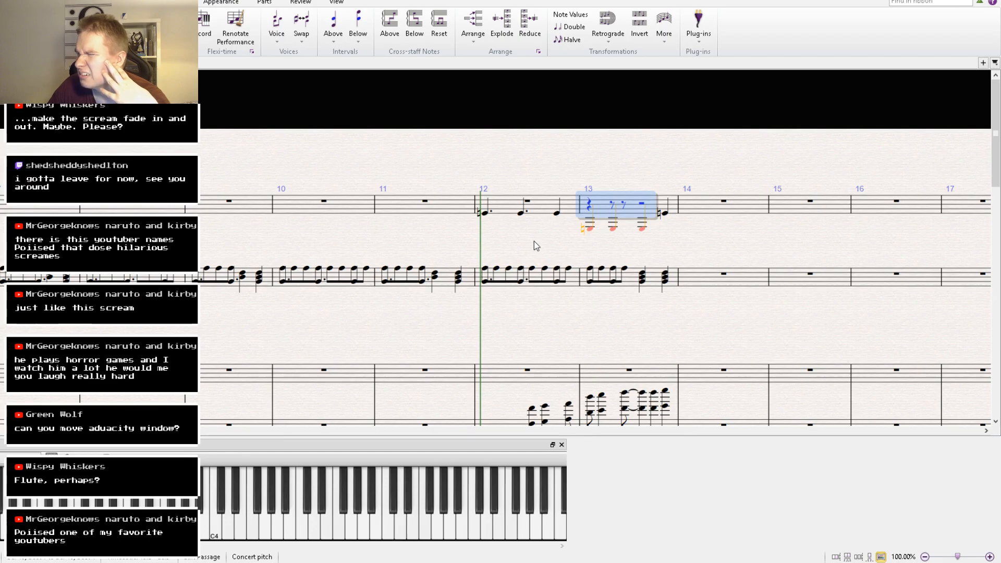
Raise the three low notes in bar 13 of the top staff by two octaves.
{"action": "left_click", "coordinate": [589, 232]}
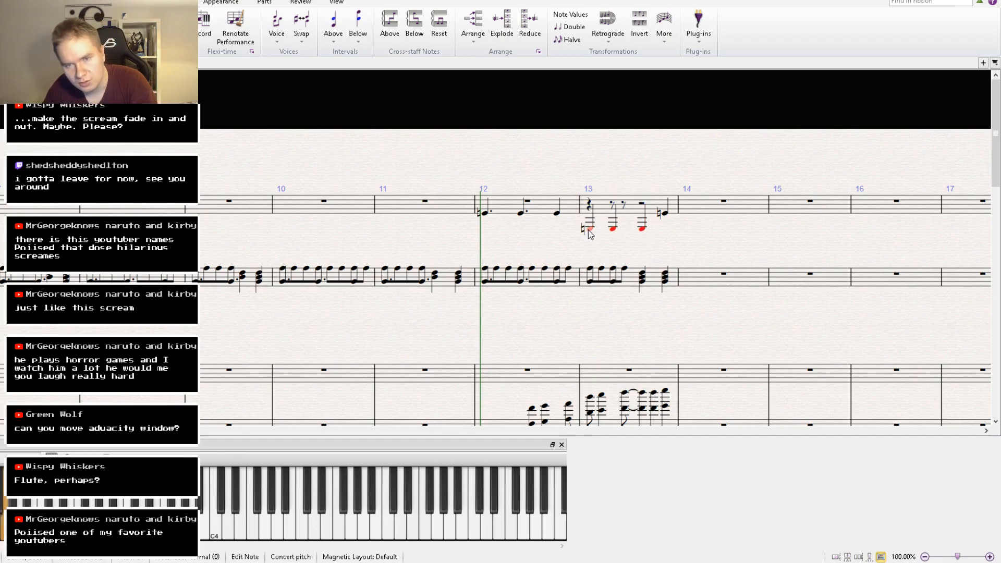
{"action": "left_click", "coordinate": [642, 229], "text": "shift"}
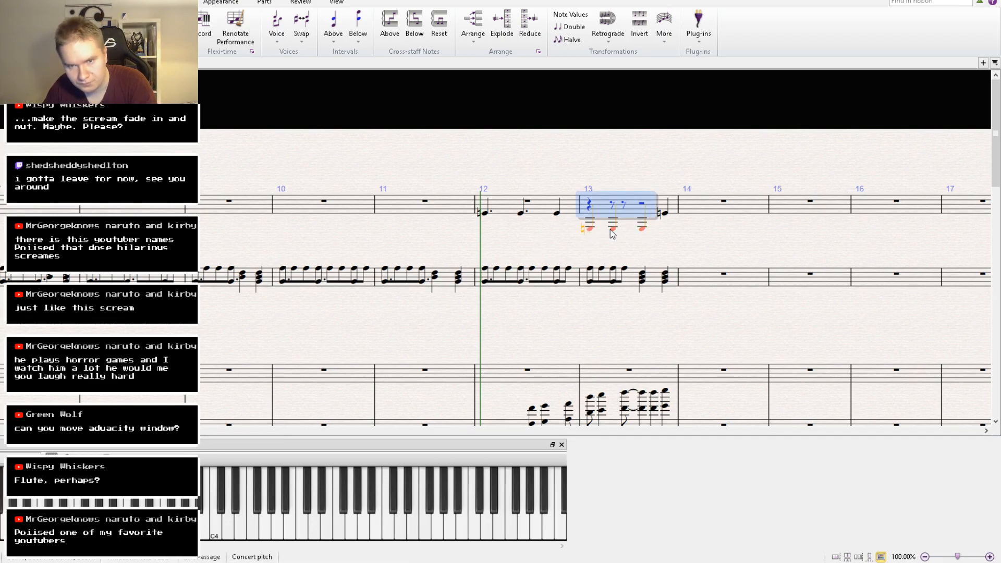
{"action": "key", "text": "ctrl+Up"}
{"action": "key", "text": "ctrl+Up"}
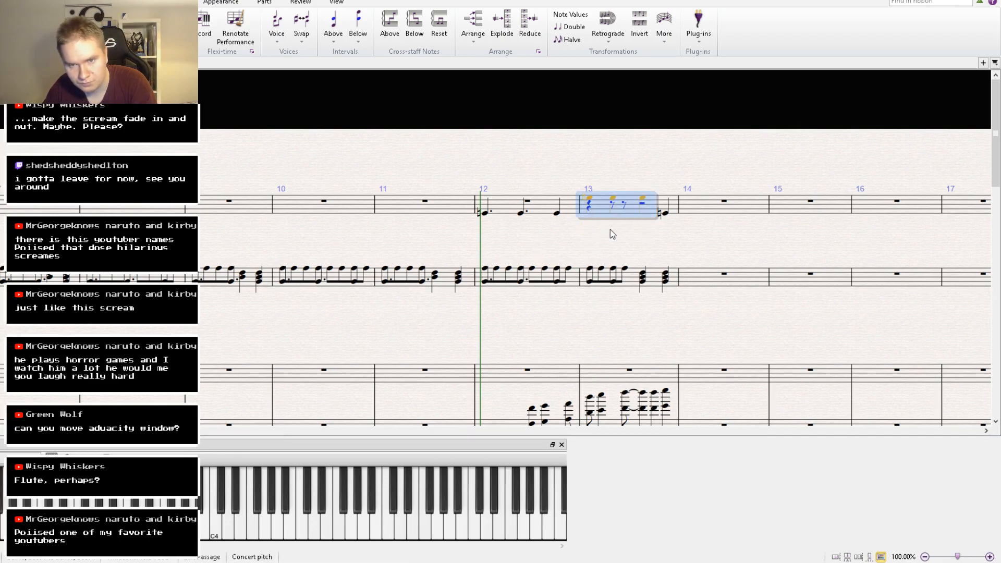
Lower each of the first three notes in bar 13 by one octave to match the bar's last note.
{"action": "left_click", "coordinate": [664, 214]}
{"action": "left_click", "coordinate": [591, 199]}
{"action": "key", "text": "ctrl+Down"}
{"action": "left_click", "coordinate": [613, 199]}
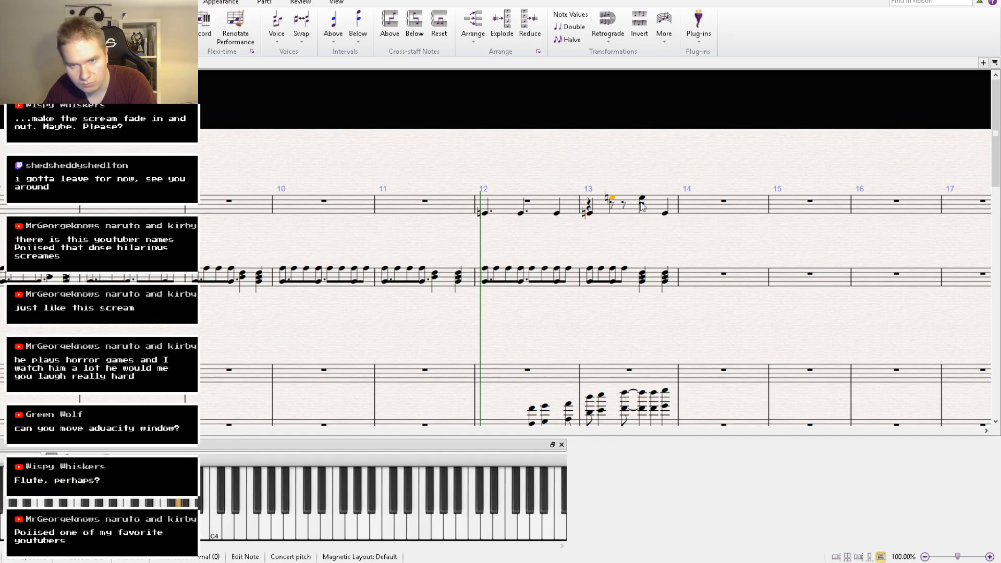
{"action": "key", "text": "ctrl+Down"}
{"action": "left_click", "coordinate": [642, 199]}
{"action": "key", "text": "ctrl+Down"}
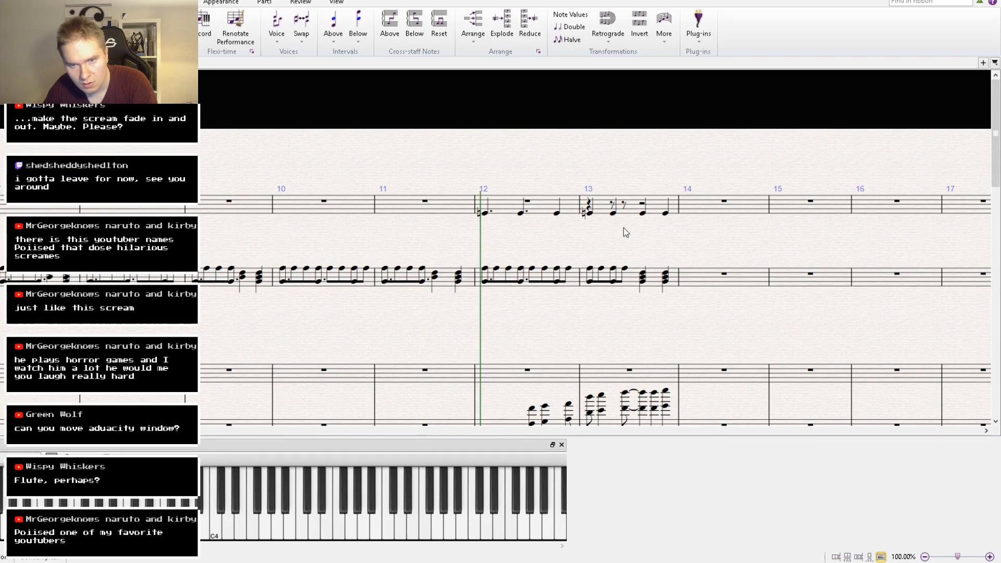
Play back the score from just before bar 9 to bar 14 to check the new top-staff notes.
{"action": "left_click_drag", "start_coordinate": [624, 228], "coordinate": [697, 203]}
{"action": "key", "text": "bracketleft"}
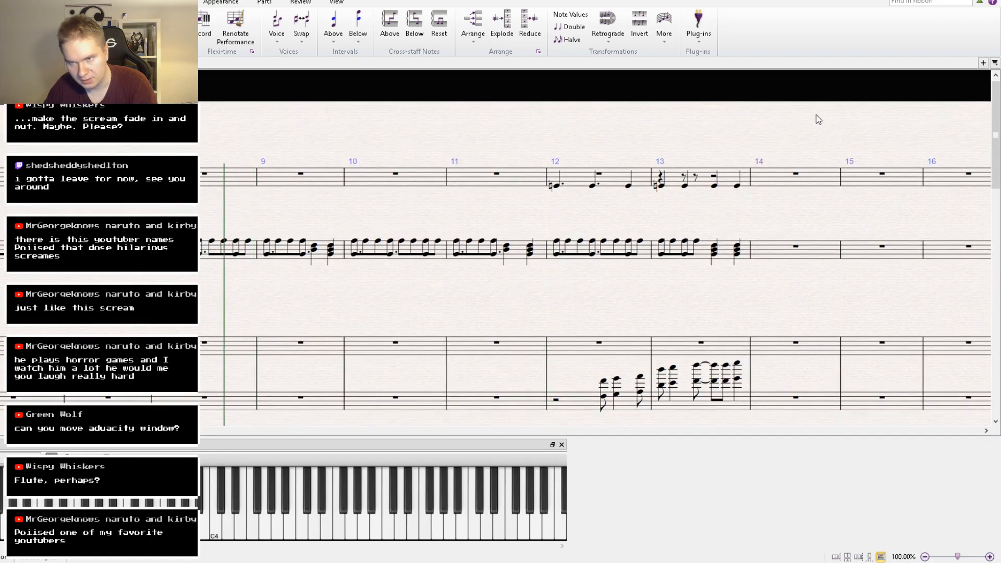
{"action": "key", "text": "space"}
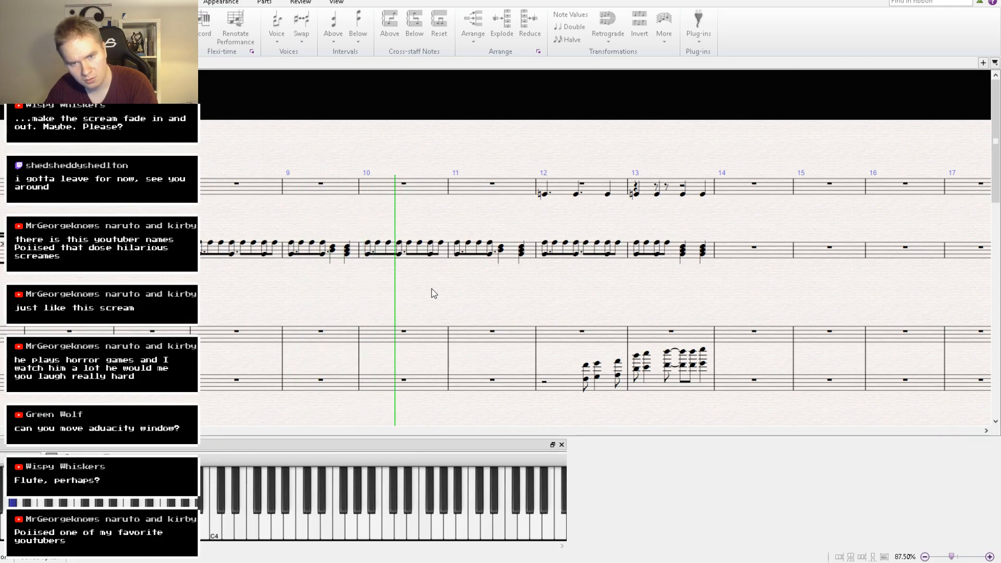
{"action": "left_click_drag", "start_coordinate": [465, 299], "coordinate": [394, 219]}
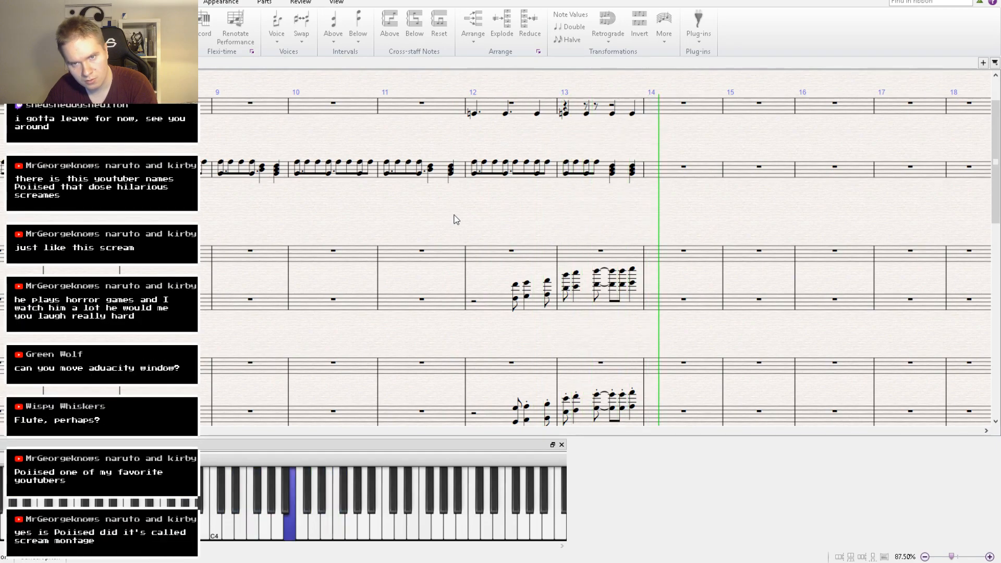
{"action": "key", "text": "space"}
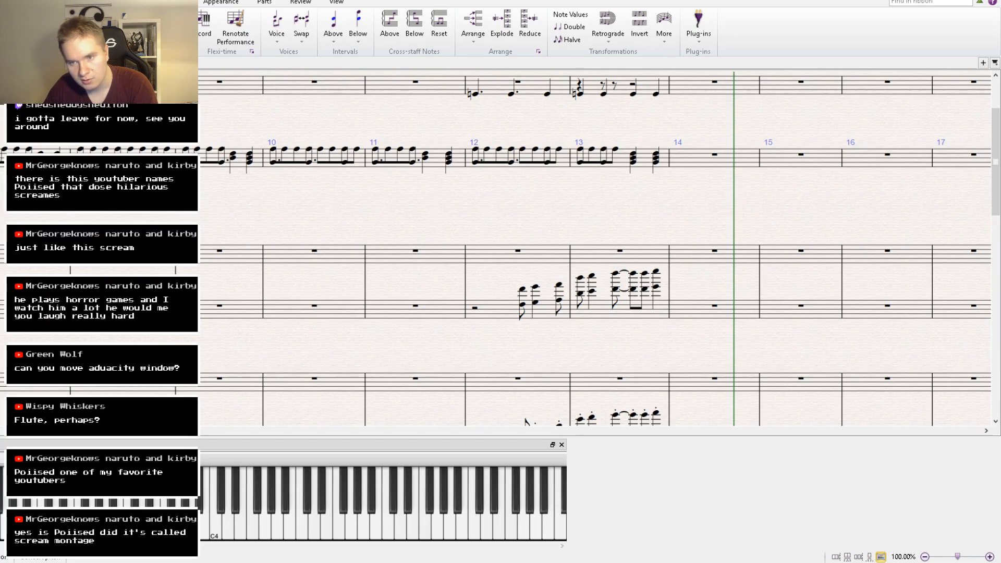
Add a half note on the lower line at the start of bar 14 in the drum staff.
{"action": "left_click_drag", "start_coordinate": [558, 224], "coordinate": [427, 296]}
{"action": "left_click", "coordinate": [315, 238]}
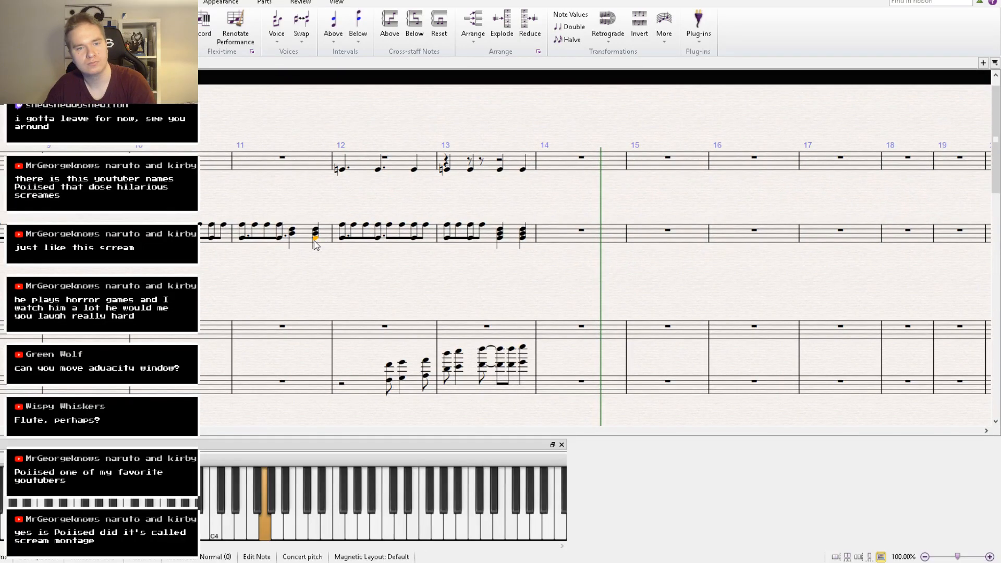
{"action": "left_click", "coordinate": [549, 216]}
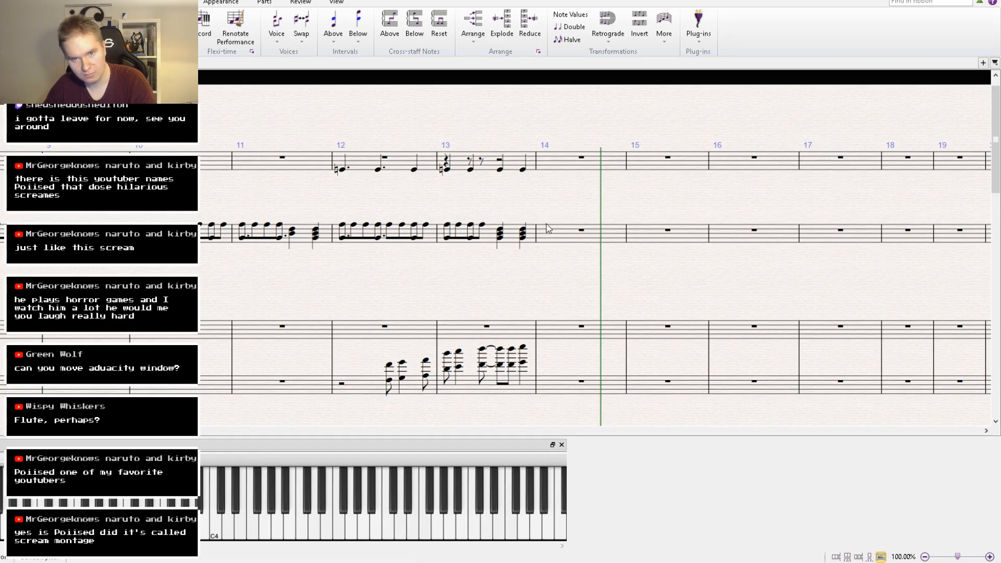
{"action": "left_click", "coordinate": [549, 234]}
{"action": "key", "text": "ctrl+v"}
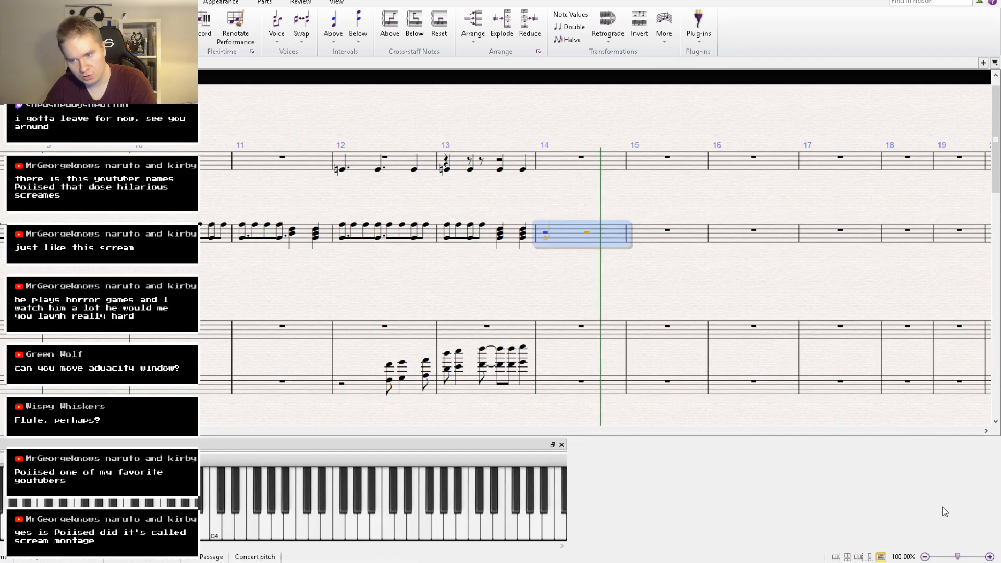
Enter quarter notes on the lower line for beats 3 and 4 of bar 14 in the drum staff.
{"action": "key", "text": "Escape"}
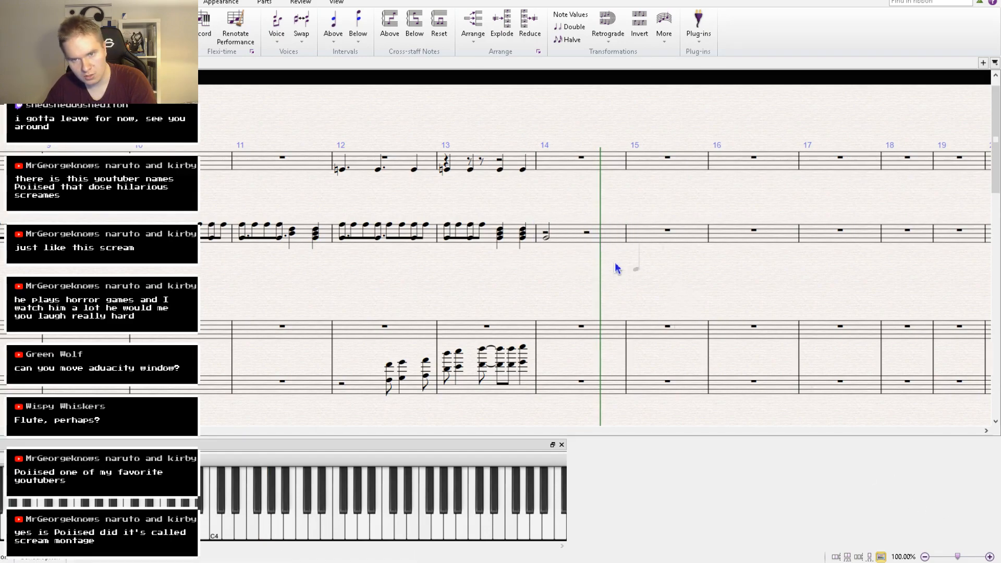
{"action": "left_click", "coordinate": [588, 237]}
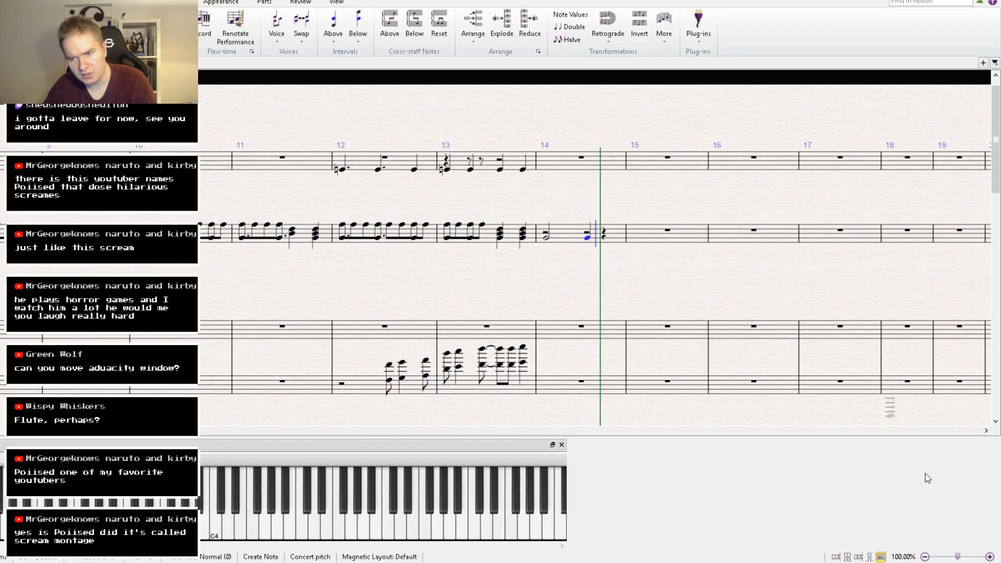
{"action": "key", "text": "Escape"}
{"action": "left_click", "coordinate": [604, 241]}
{"action": "left_click", "coordinate": [604, 239]}
{"action": "key", "text": "ctrl+v"}
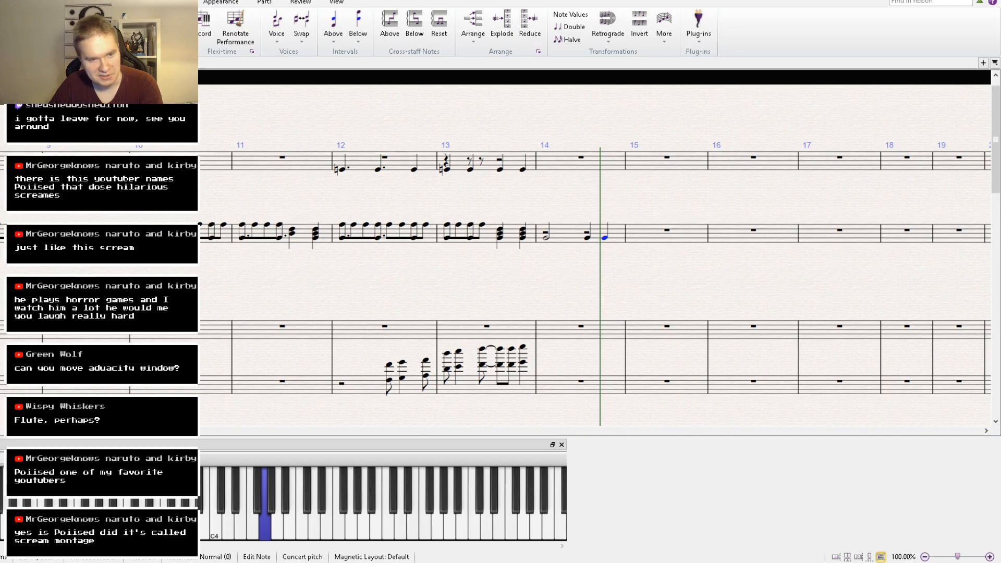
Switch from Sibelius to the YouTube page in the web browser.
{"action": "key", "text": "alt+Tab"}
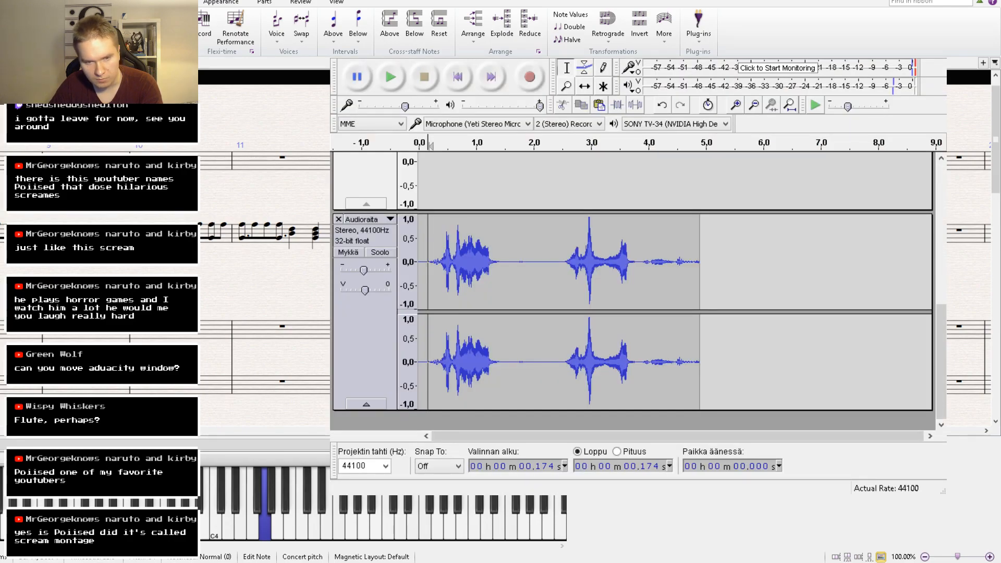
{"action": "key", "text": "alt+Tab"}
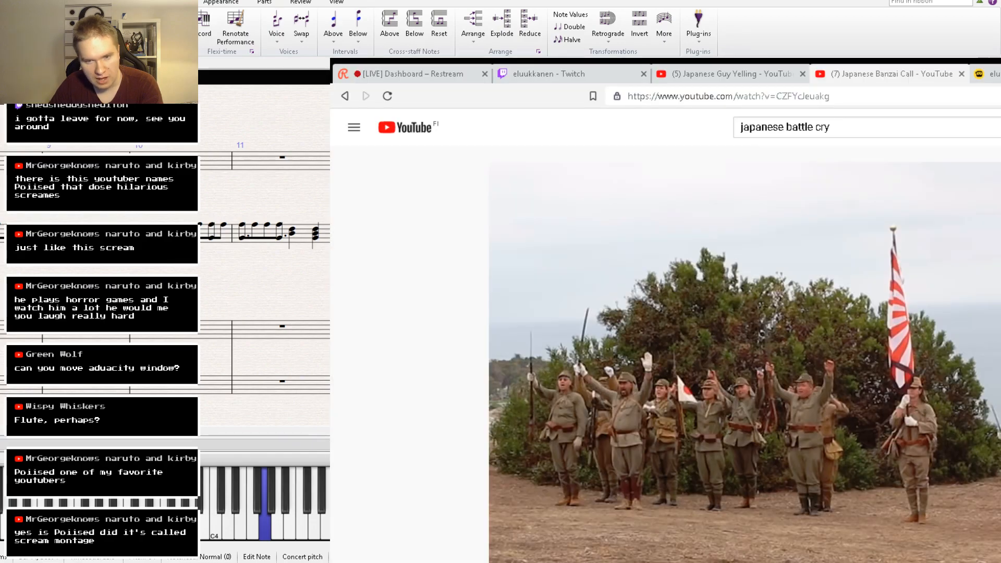
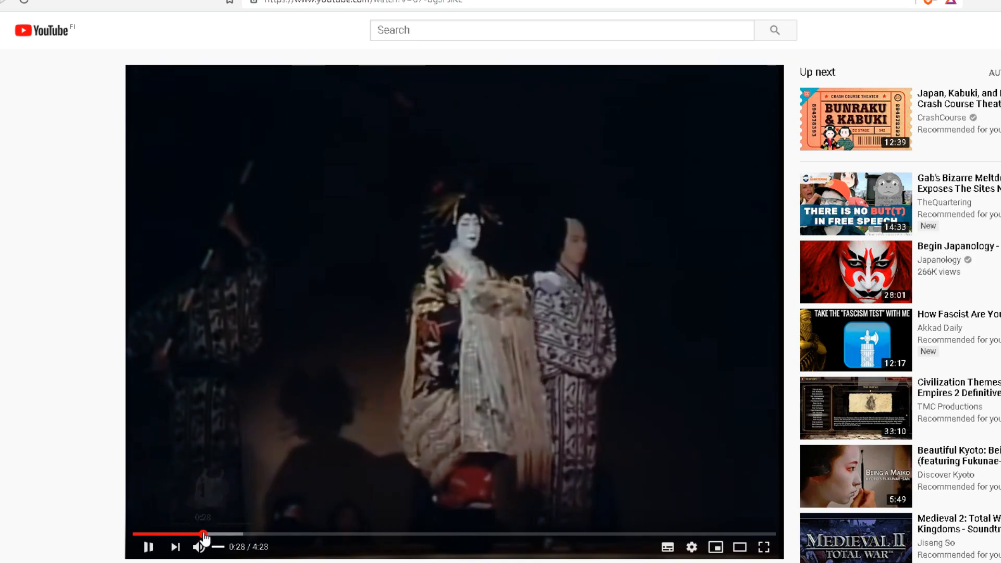
Skim through the Kabuki Theatre video for its music and pause it at 2:36.
{"action": "left_click", "coordinate": [224, 535]}
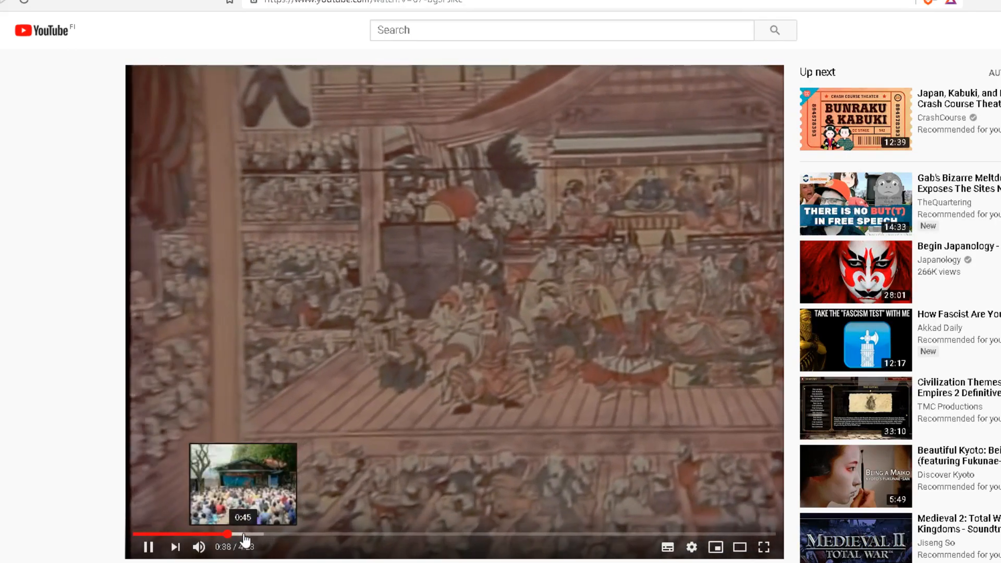
{"action": "left_click", "coordinate": [245, 535]}
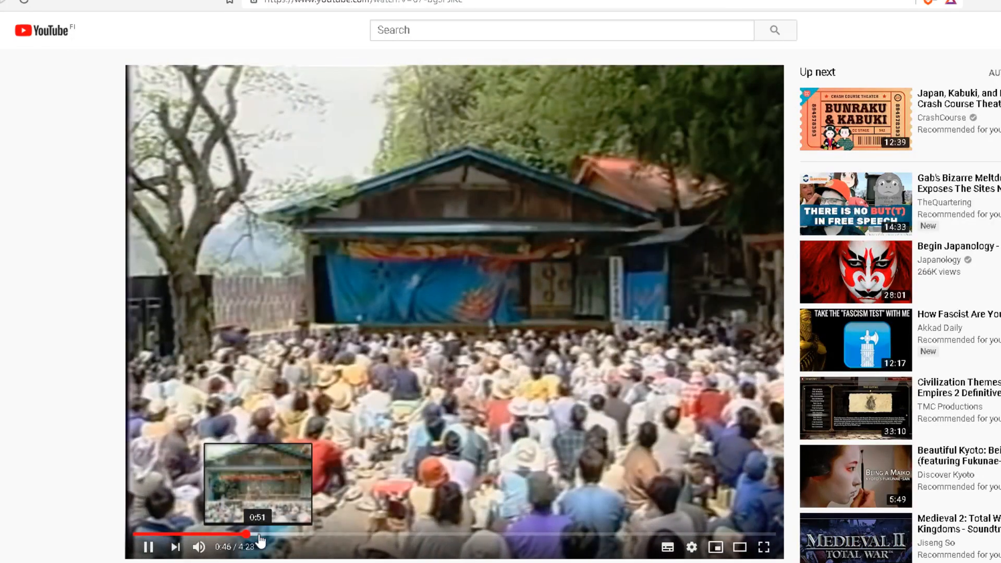
{"action": "left_click", "coordinate": [269, 535]}
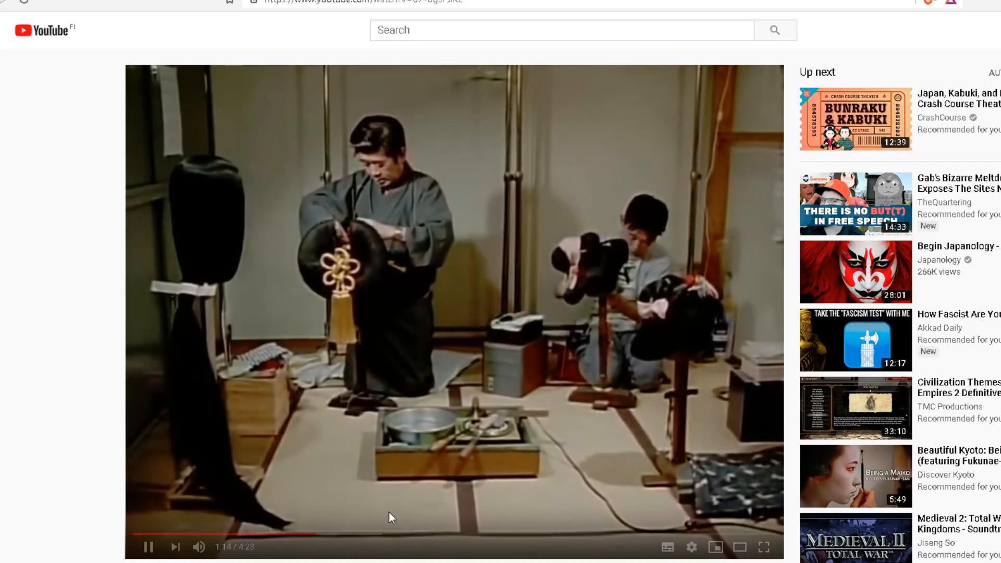
{"action": "left_click", "coordinate": [347, 535]}
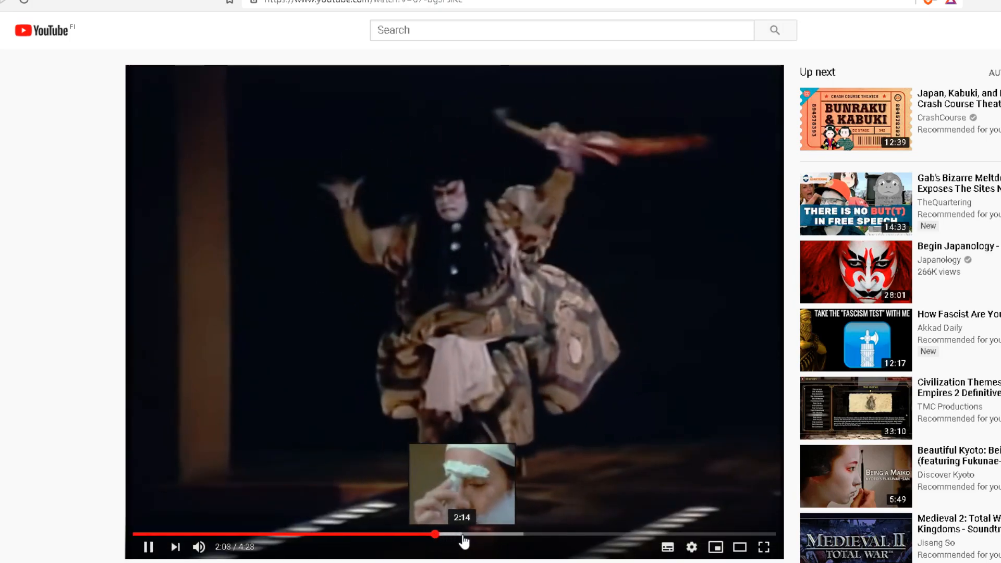
{"action": "left_click", "coordinate": [463, 536]}
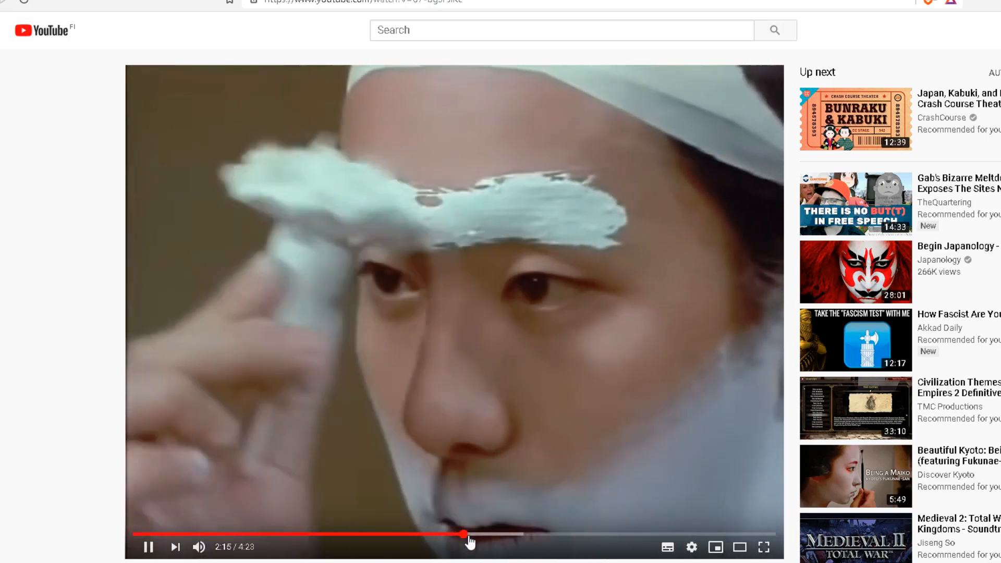
{"action": "left_click", "coordinate": [492, 538]}
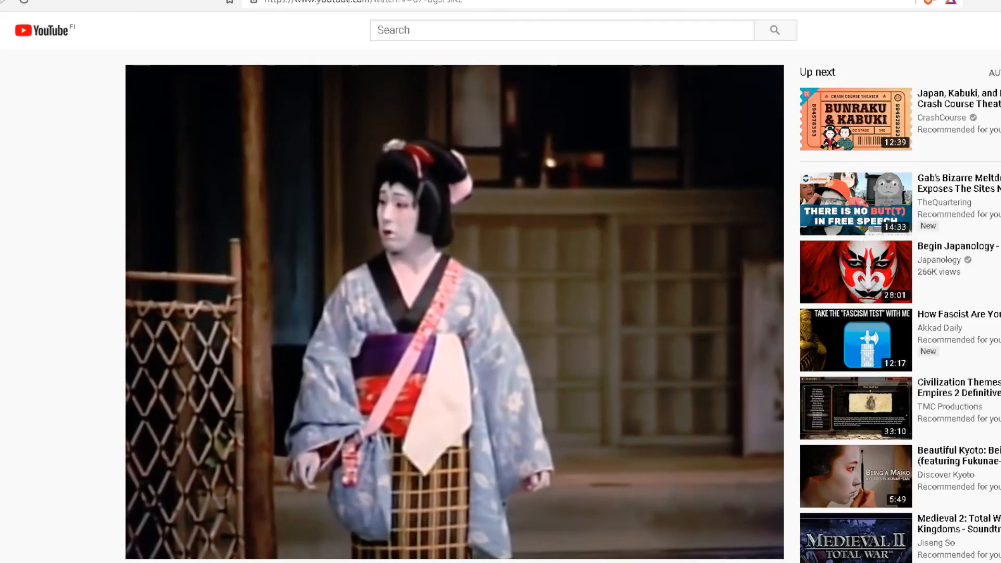
{"action": "key", "text": "space"}
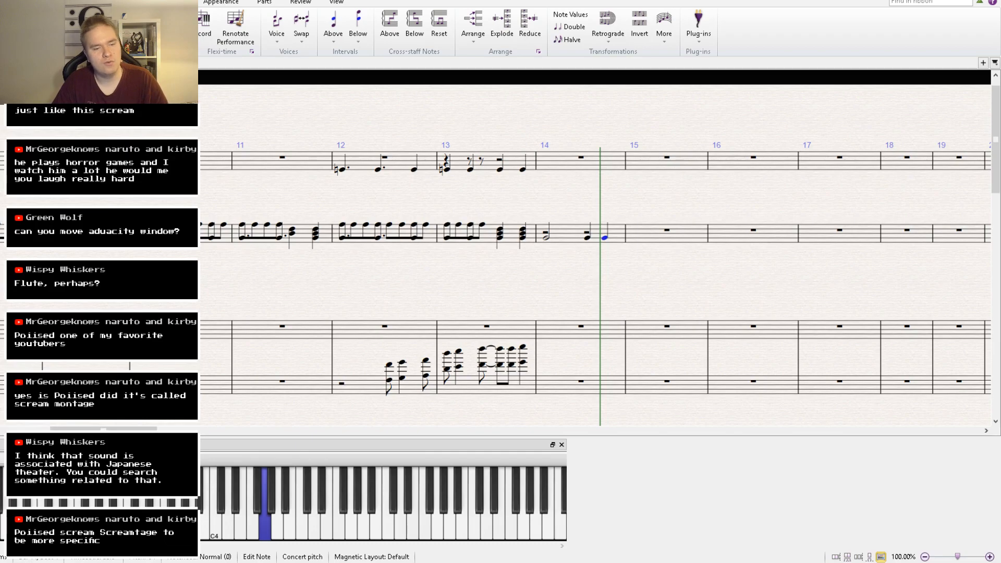
Switch back to the Sibelius score and audition the first three notes of bar 14 in the staff with the syncopated rhythm.
{"action": "left_click_drag", "start_coordinate": [244, 275], "coordinate": [119, 1]}
{"action": "left_click_drag", "start_coordinate": [433, 367], "coordinate": [401, 160]}
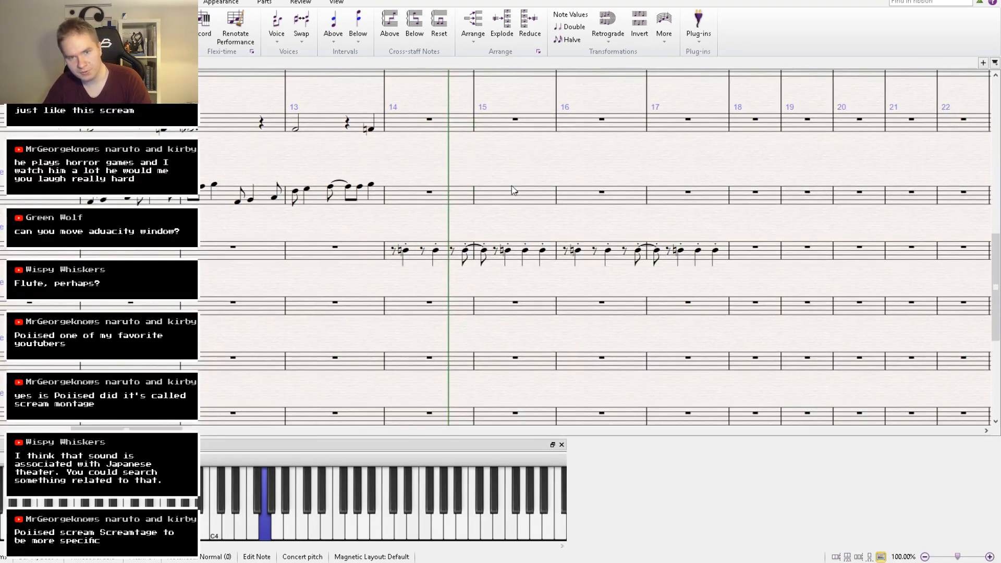
{"action": "key", "text": "Escape"}
{"action": "left_click", "coordinate": [406, 250]}
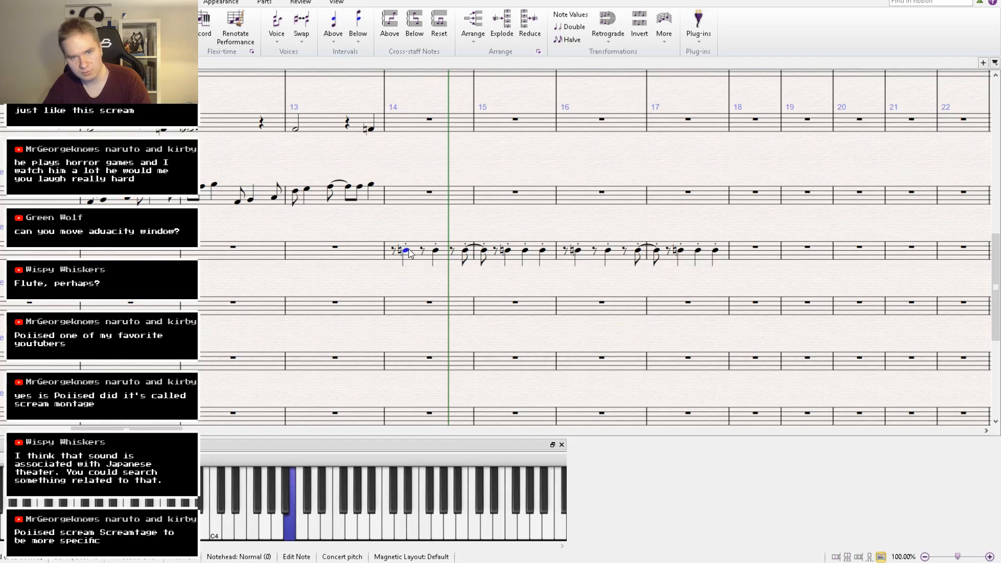
{"action": "left_click", "coordinate": [435, 252]}
{"action": "left_click", "coordinate": [467, 253]}
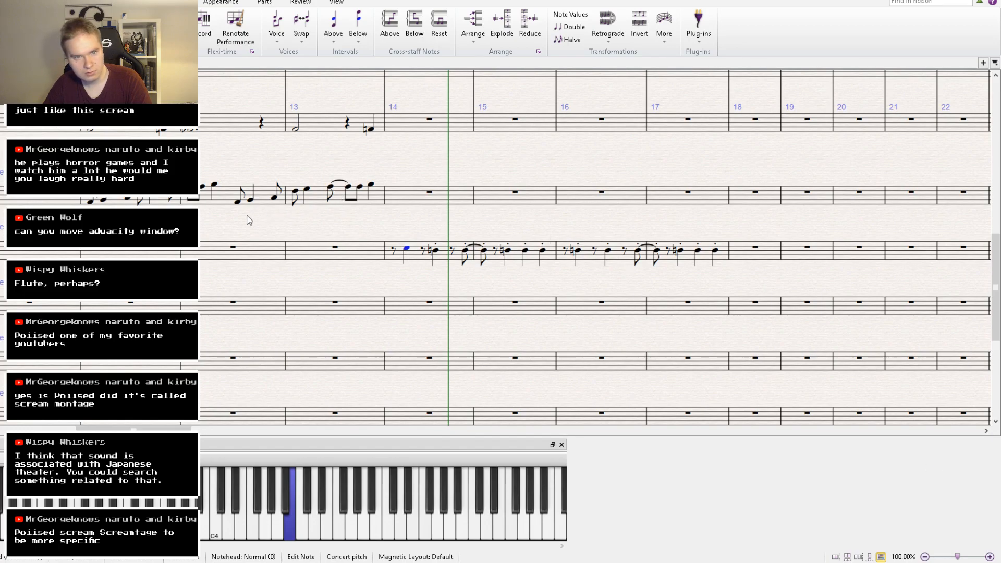
Audition the eighth-note figure in bar 4 of the same staff as a pitch reference for bar 14.
{"action": "left_click_drag", "start_coordinate": [247, 216], "coordinate": [999, 215]}
{"action": "left_click_drag", "start_coordinate": [262, 263], "coordinate": [643, 265]}
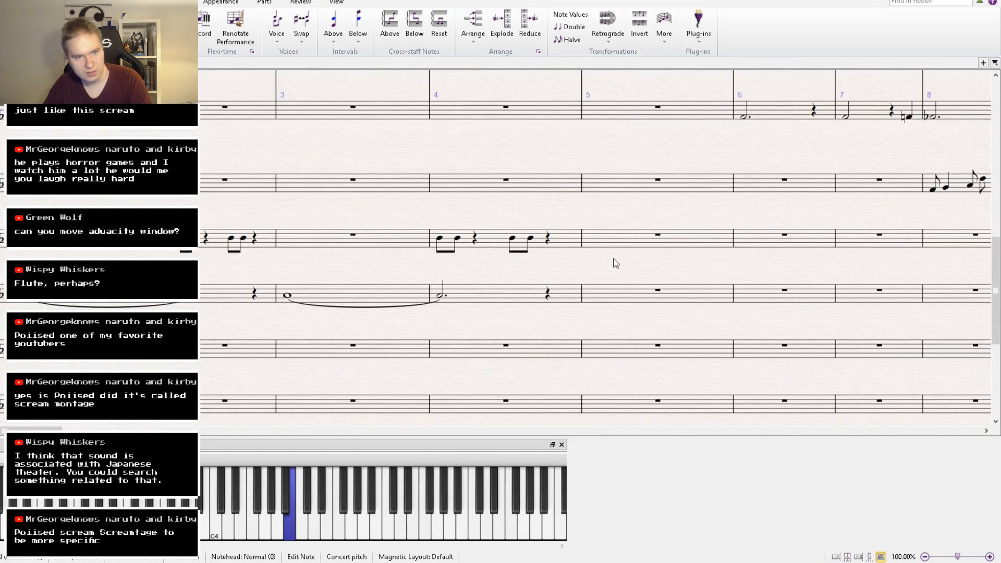
{"action": "triple_click", "coordinate": [453, 240]}
{"action": "left_click", "coordinate": [457, 239]}
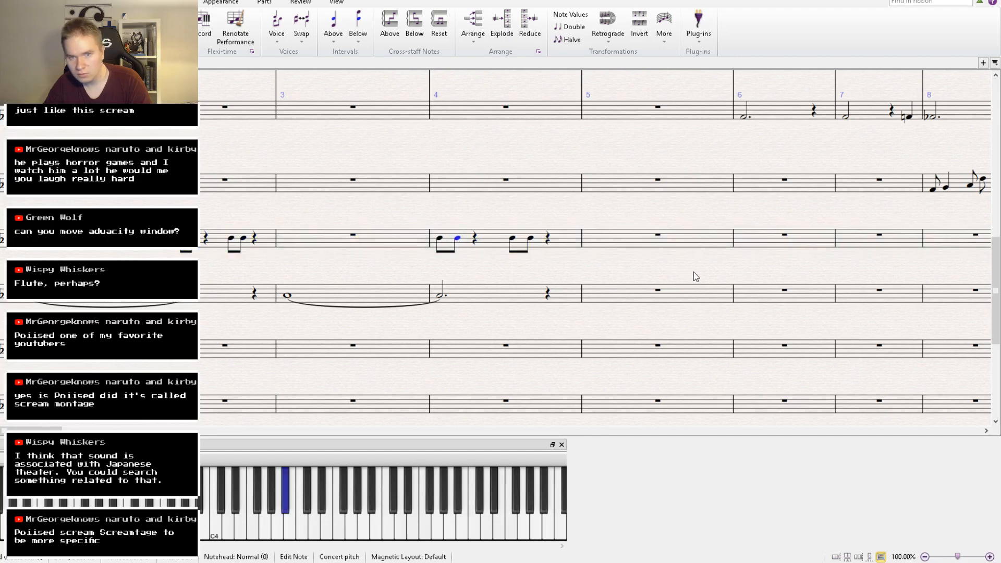
{"action": "key", "text": "space"}
Lower the first note of bar 14 to B-flat and the second note to A-flat in the syncopated staff.
{"action": "left_click", "coordinate": [510, 236]}
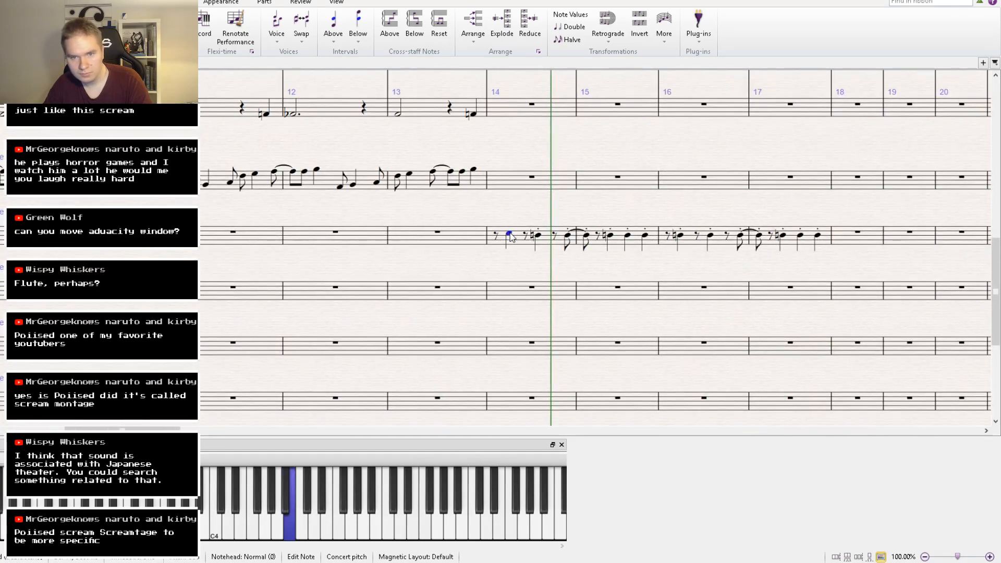
{"action": "key", "text": "Down"}
{"action": "left_click", "coordinate": [538, 237]}
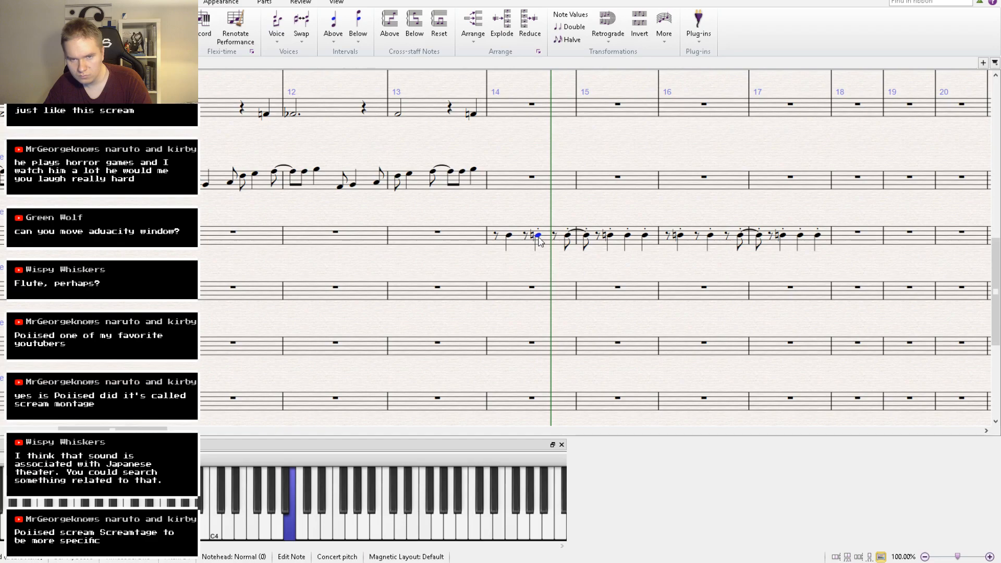
{"action": "key", "text": "Down"}
{"action": "key", "text": "Down"}
Try progressively lower pitches down to D-flat for the first note of bar 14 and return it to B-flat.
{"action": "left_click", "coordinate": [510, 236]}
{"action": "key", "text": "Down"}
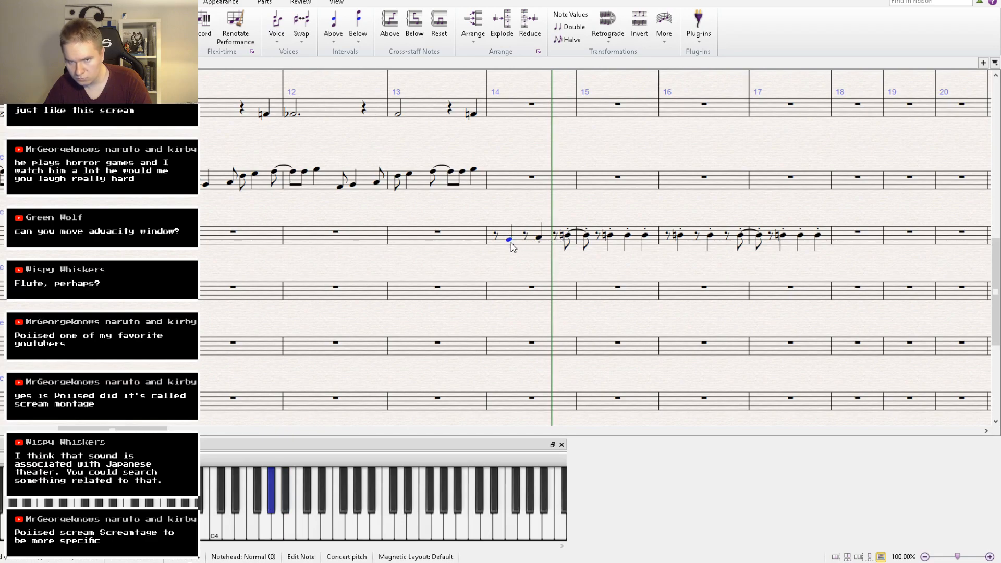
{"action": "key", "text": "Down"}
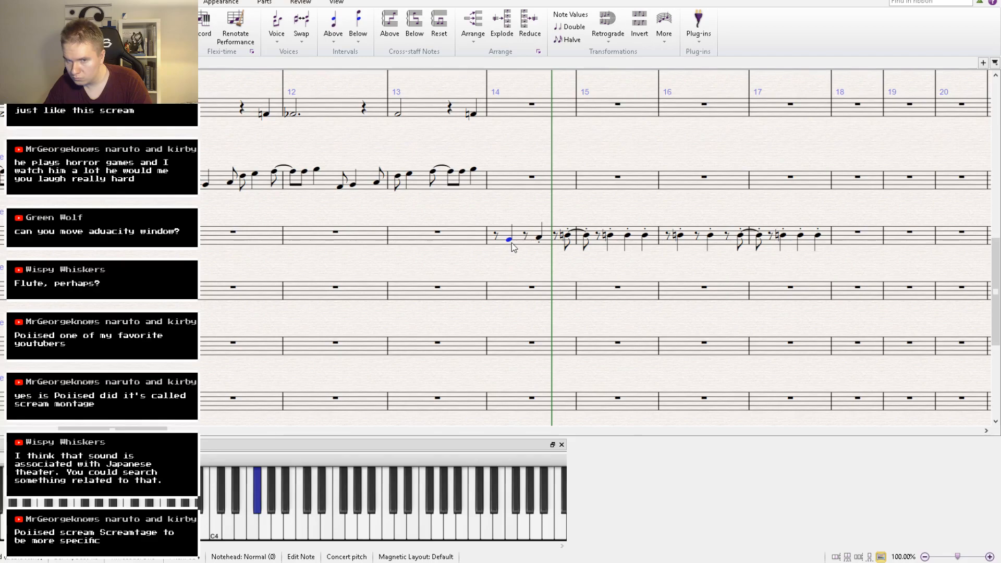
{"action": "key", "text": "Down"}
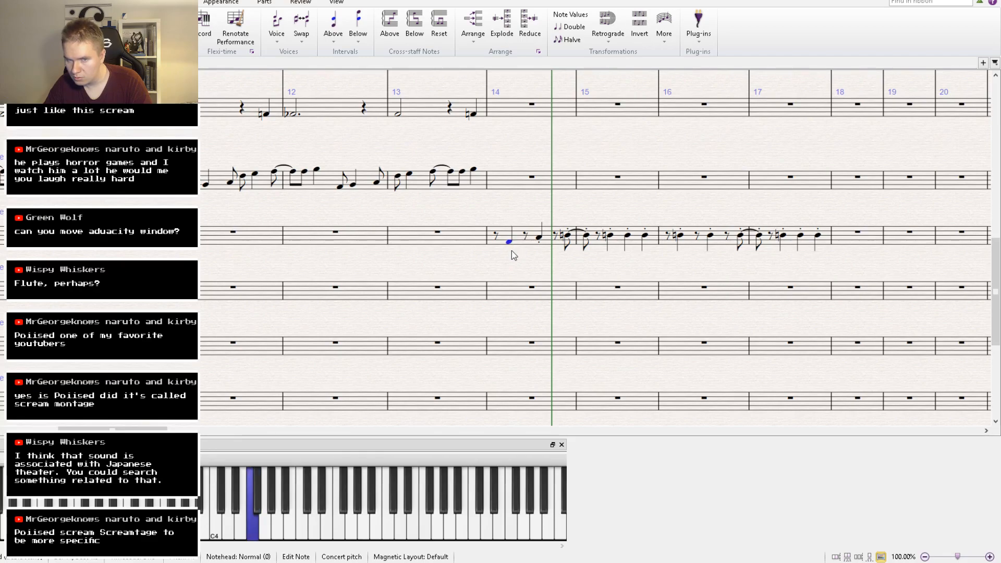
{"action": "key", "text": "Down"}
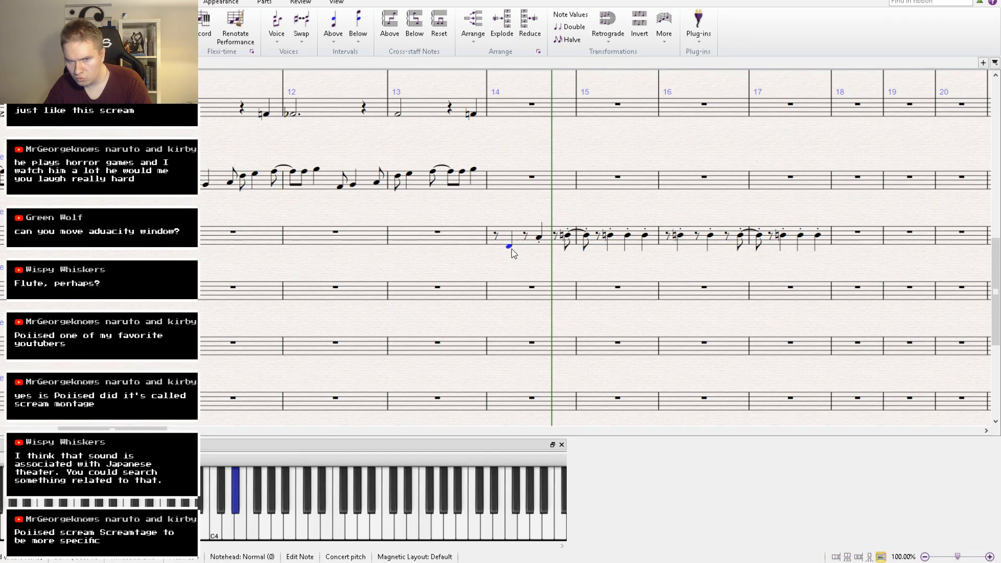
{"action": "key", "text": "Down"}
{"action": "key", "text": "Down"}
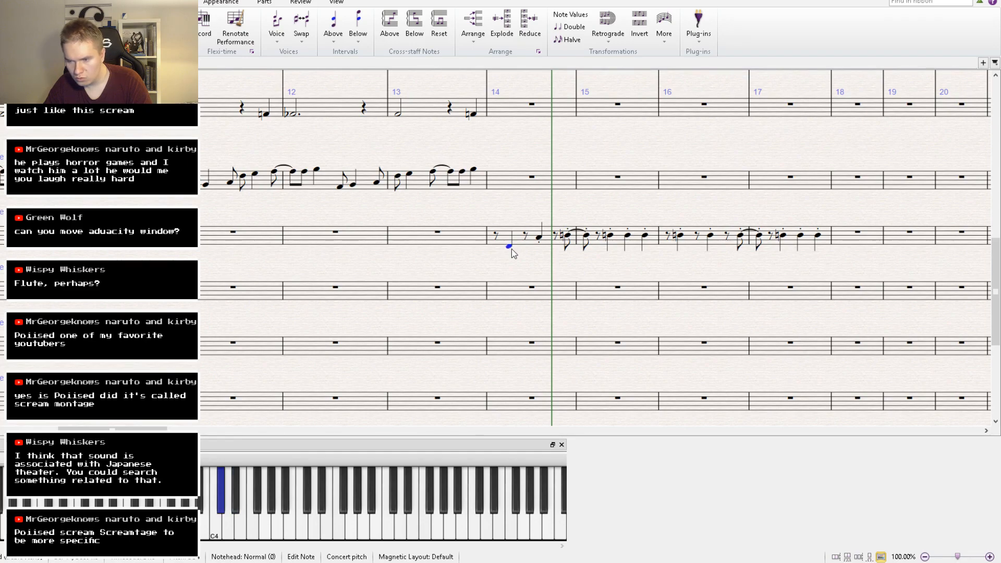
{"action": "left_click_drag", "start_coordinate": [511, 249], "coordinate": [509, 238]}
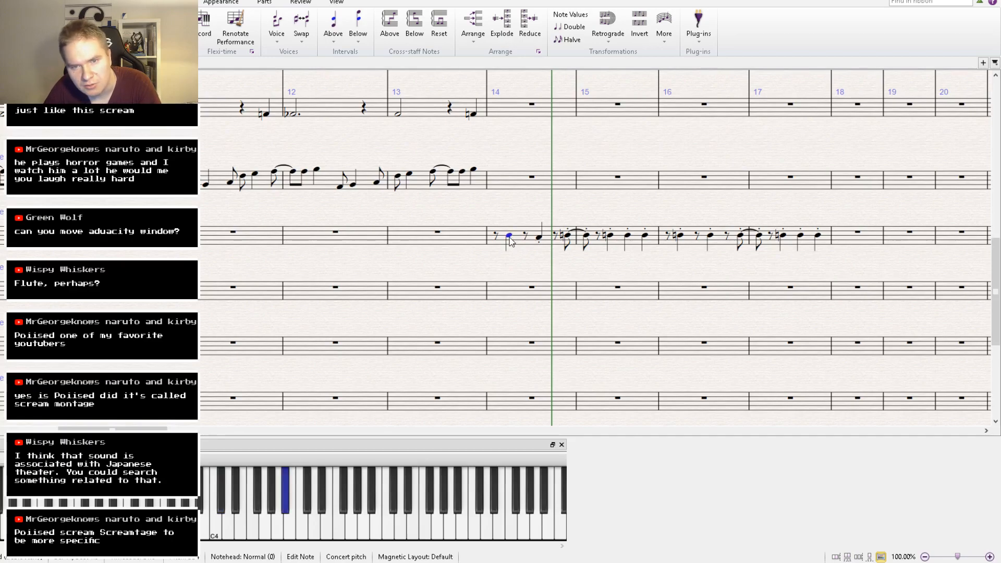
Raise the second note of bar 14 back to B-flat.
{"action": "left_click", "coordinate": [539, 239]}
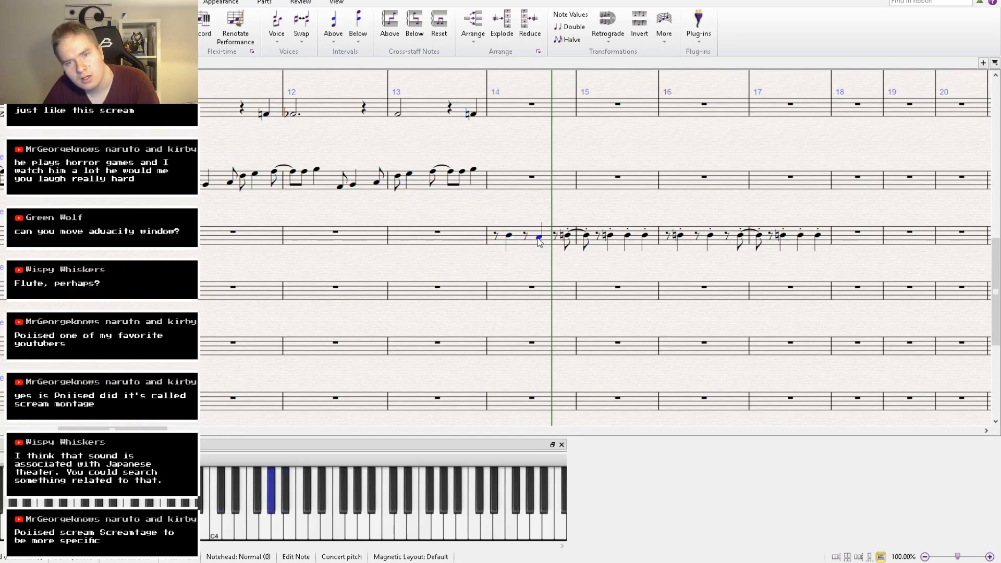
{"action": "left_click", "coordinate": [569, 236]}
{"action": "left_click", "coordinate": [587, 236], "text": "ctrl"}
{"action": "key", "text": "ctrl+z"}
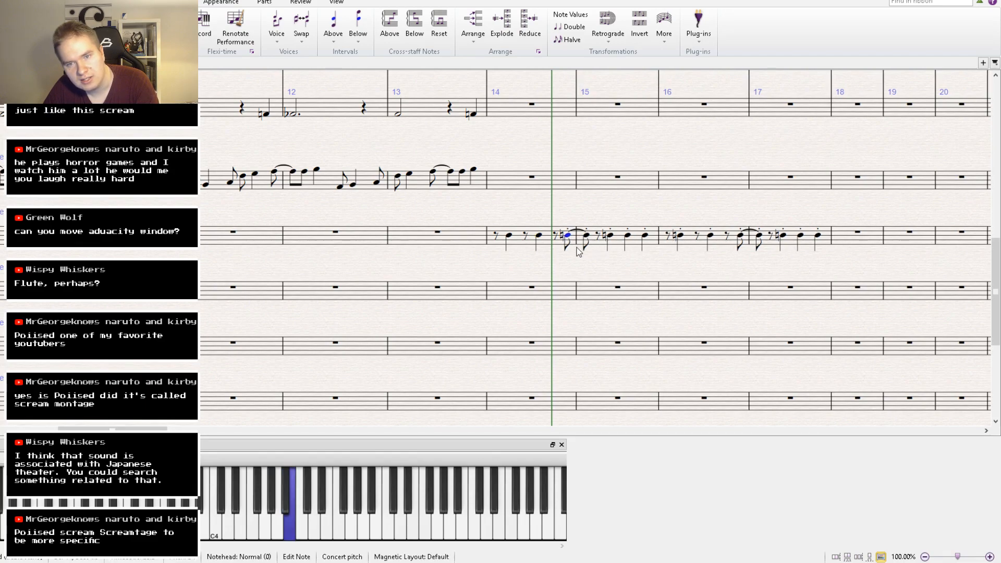
Select the whole passage in bars 14 and 15 of the syncopated staff.
{"action": "left_click", "coordinate": [549, 239]}
{"action": "left_click", "coordinate": [631, 237], "text": "shift"}
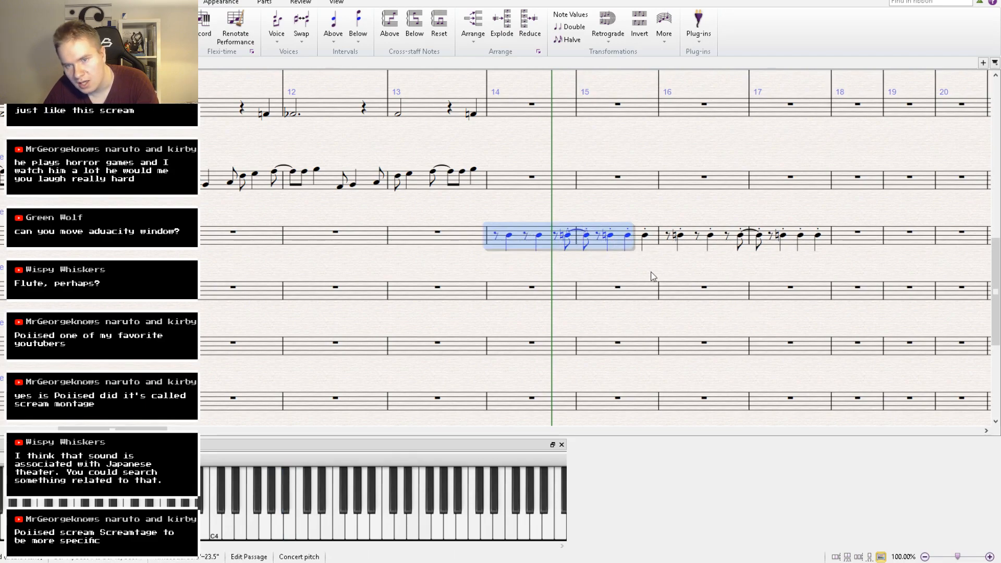
{"action": "left_click", "coordinate": [635, 243], "text": "shift"}
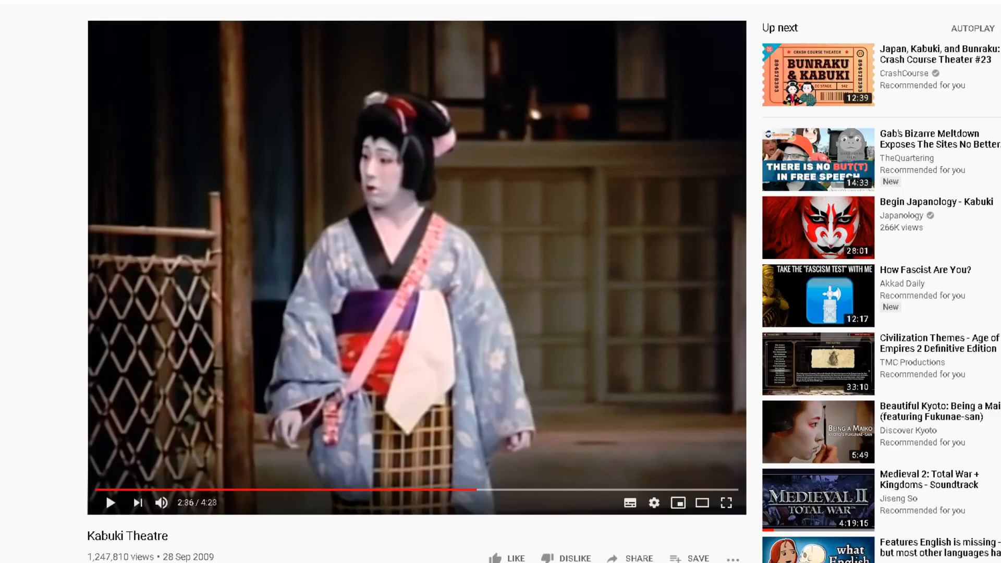
Switch to YouTube, find the SCREAMTAGE videos, open Oculus Rift DK2 Reaction Compilation #5 and raise its volume slightly.
{"action": "left_click", "coordinate": [520, 123]}
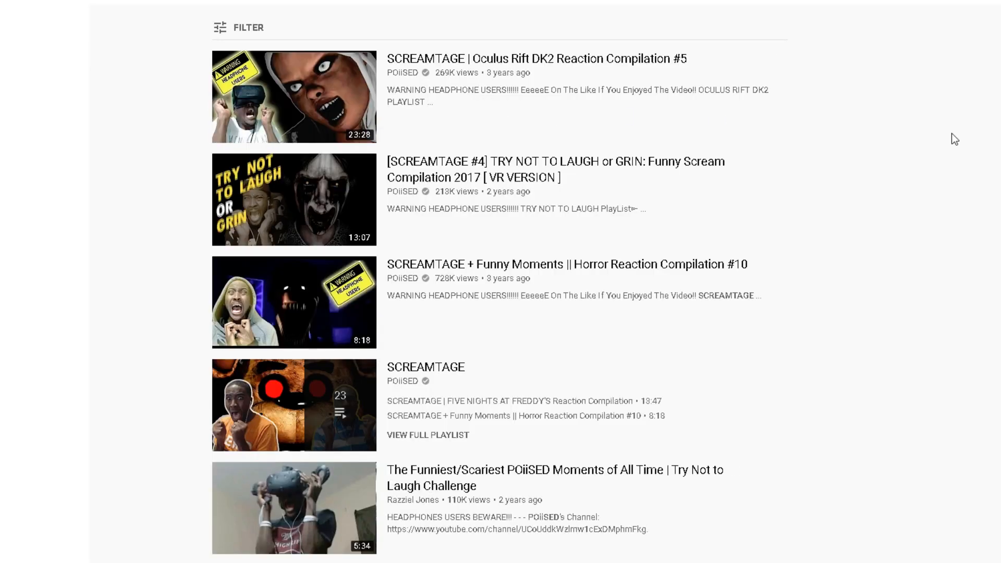
{"action": "left_click", "coordinate": [514, 68]}
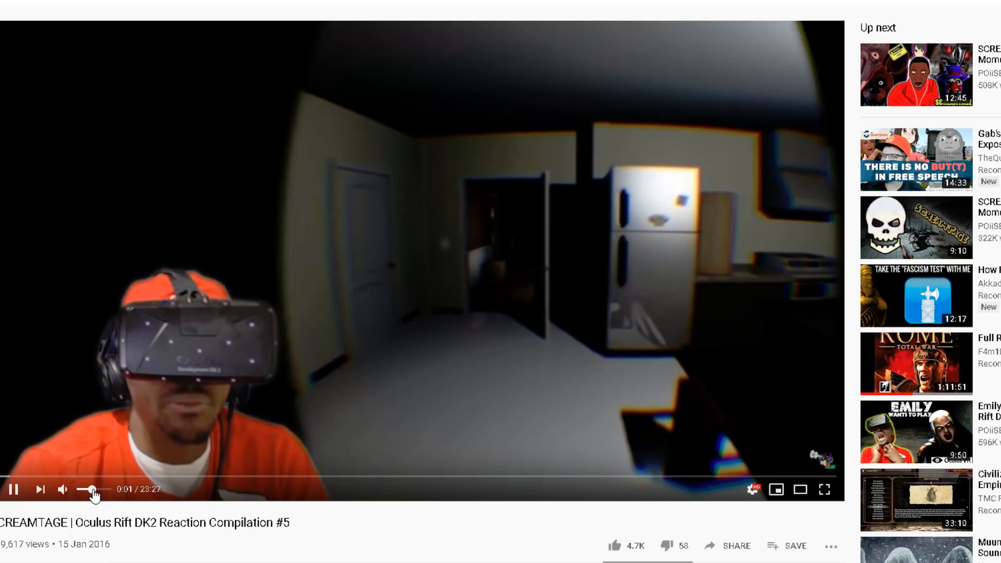
{"action": "left_click_drag", "start_coordinate": [93, 490], "coordinate": [98, 490]}
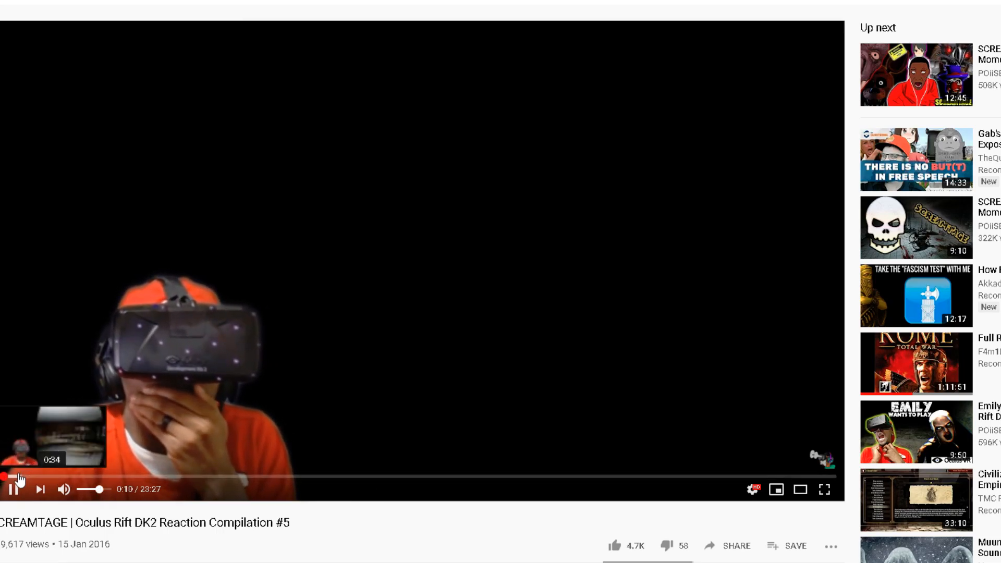
Skip ahead in the SCREAMTAGE compilation, watch it to about 1:02 with several pauses, and stop playback.
{"action": "left_click", "coordinate": [19, 476]}
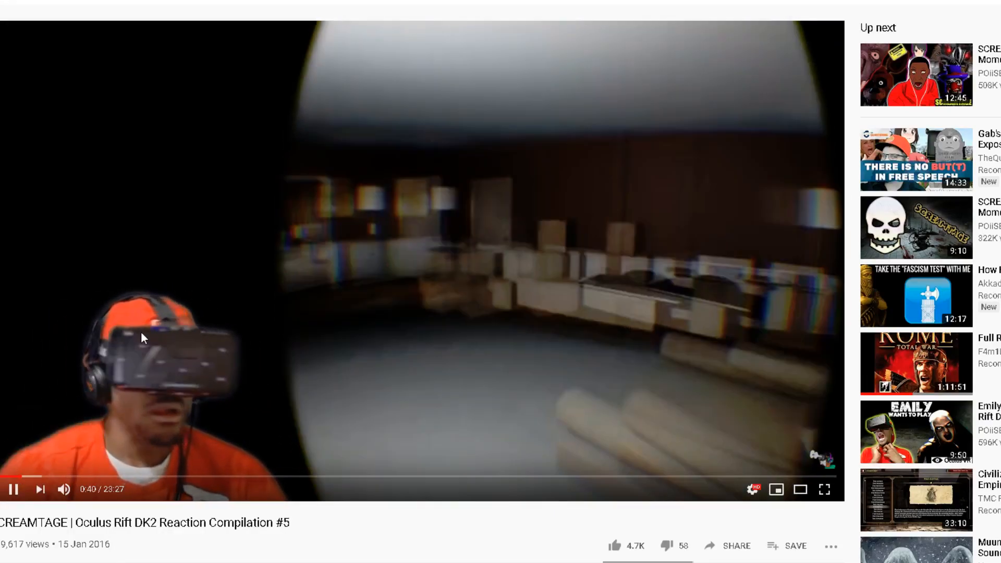
{"action": "left_click", "coordinate": [142, 330]}
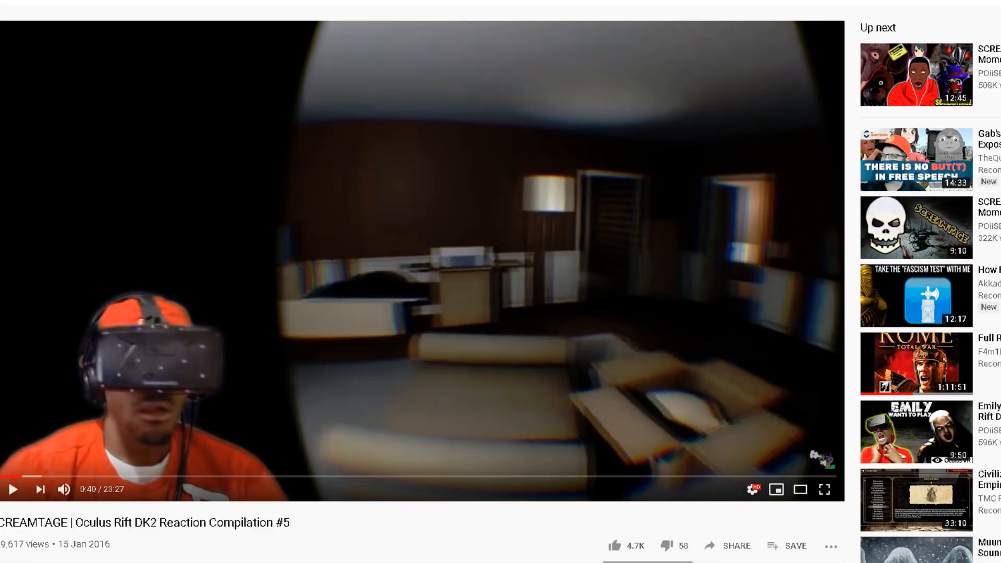
{"action": "left_click", "coordinate": [14, 490]}
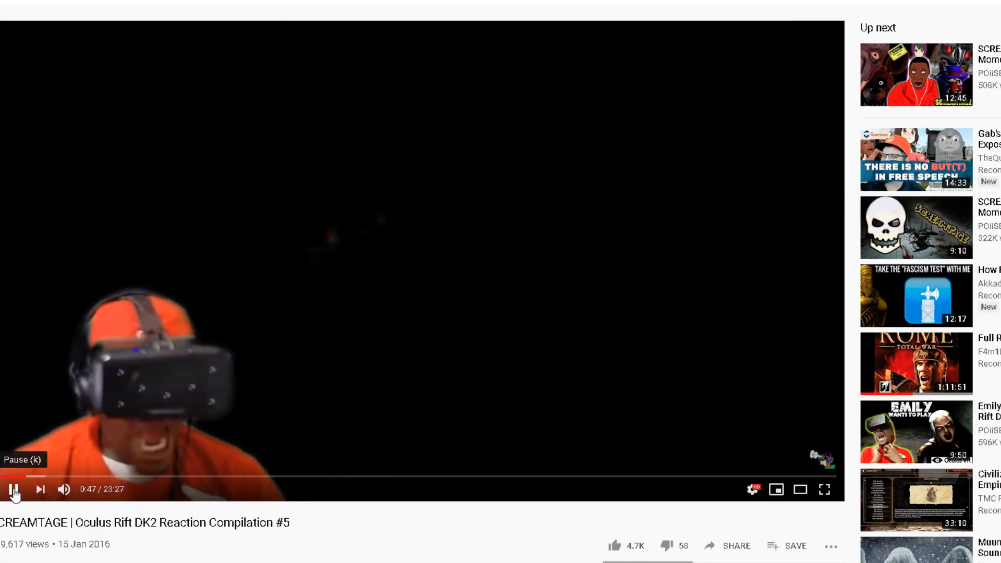
{"action": "left_click", "coordinate": [14, 490]}
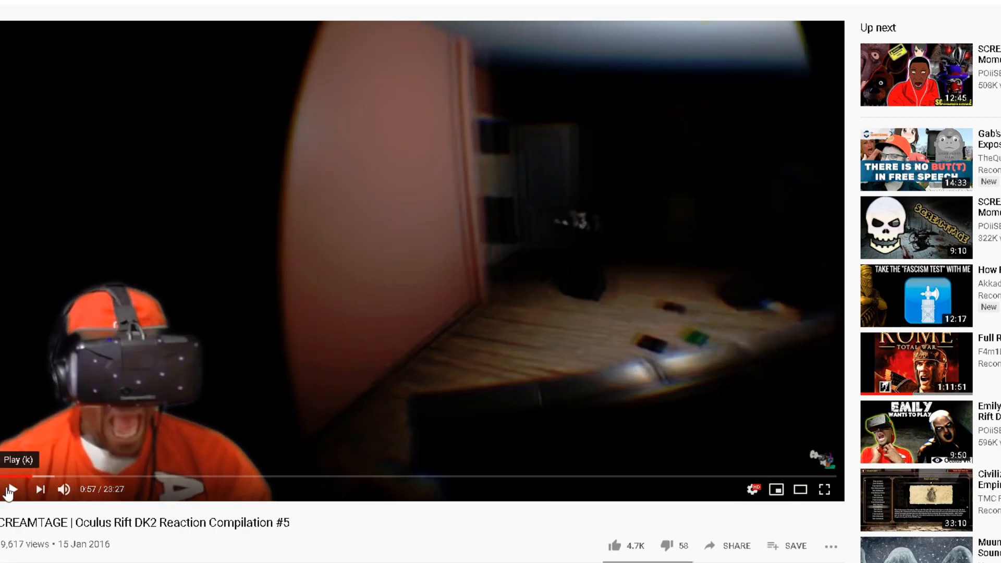
{"action": "left_click", "coordinate": [11, 490]}
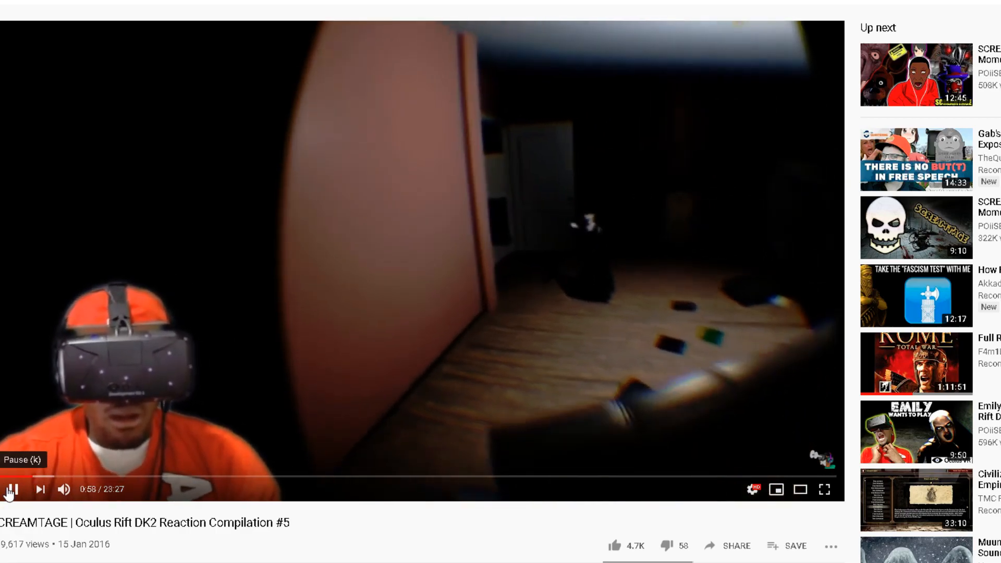
{"action": "left_click", "coordinate": [10, 491]}
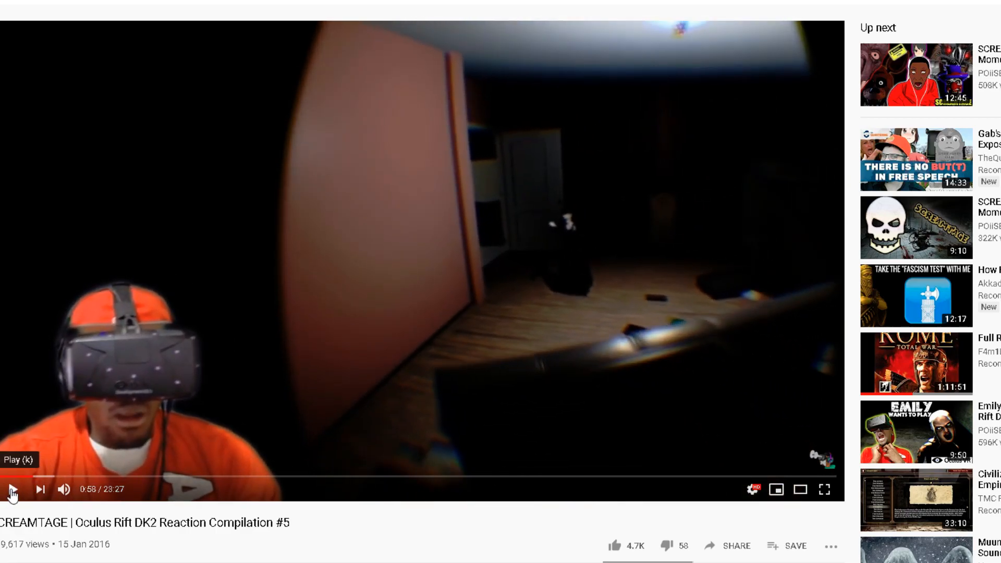
{"action": "left_click", "coordinate": [12, 493]}
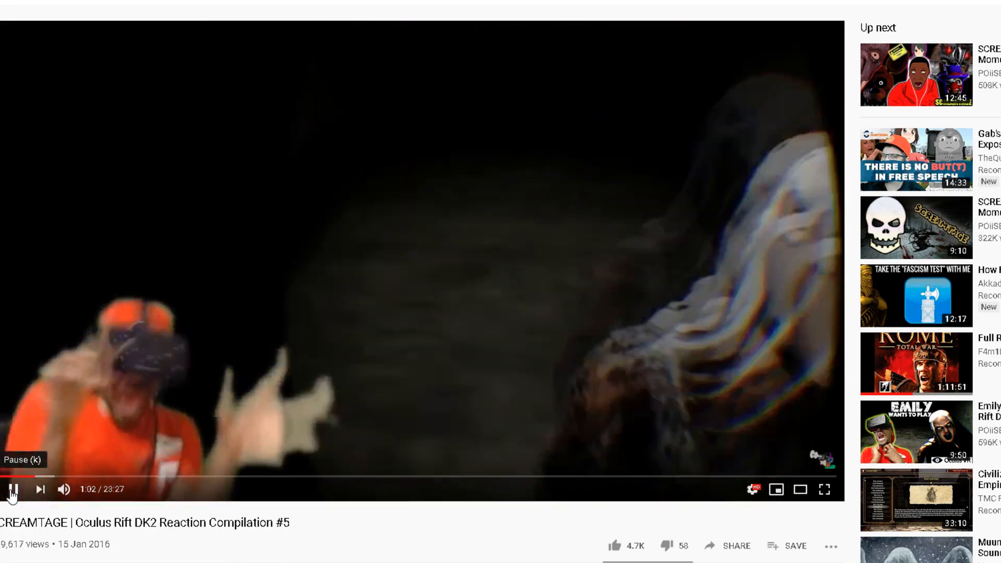
{"action": "left_click", "coordinate": [12, 493]}
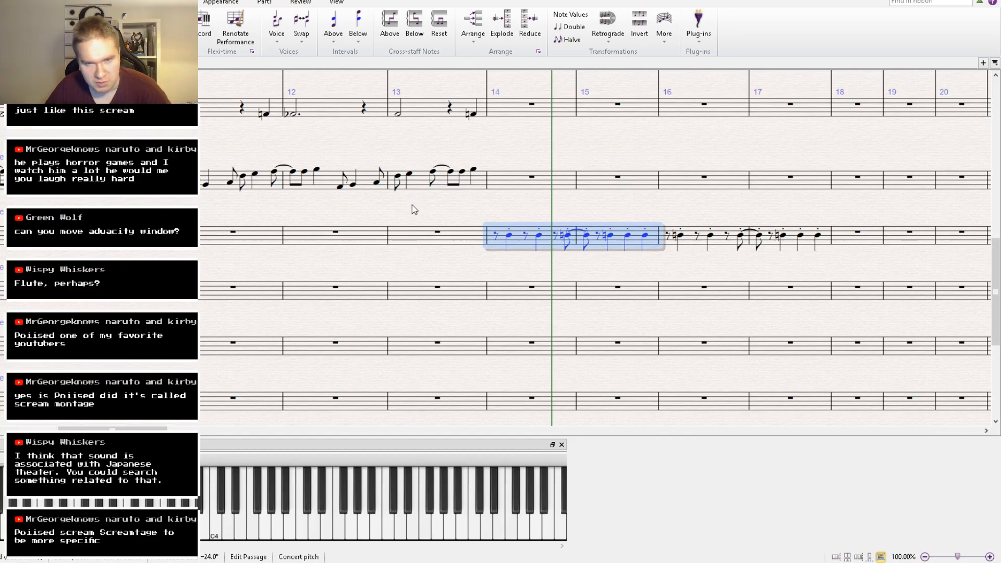
Paste the two-bar syncopated pattern from bars 14 and 15 into bars 16–17, 18–19 and 20–21 of the same staff.
{"action": "left_click_drag", "start_coordinate": [563, 275], "coordinate": [403, 323]}
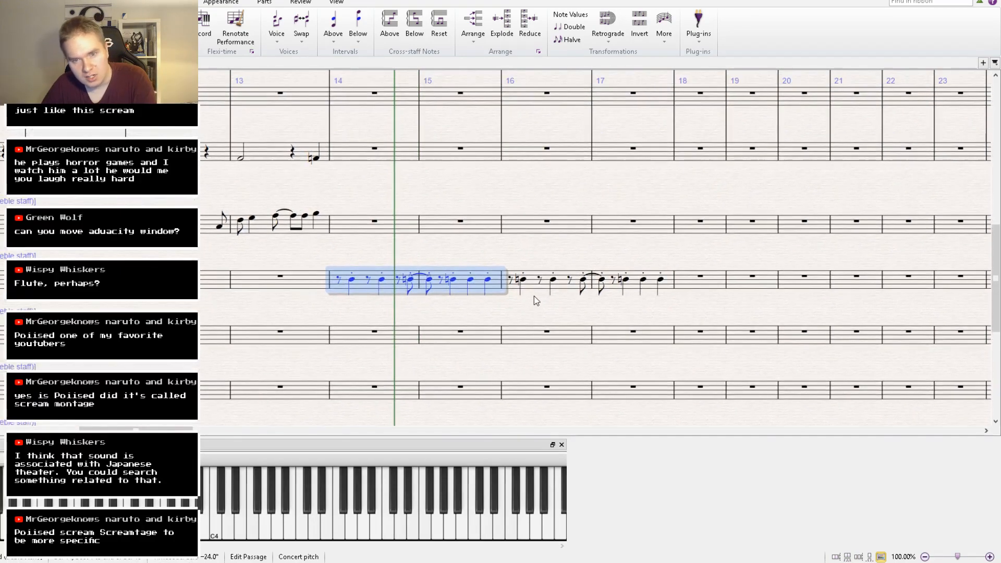
{"action": "left_click", "coordinate": [539, 290]}
{"action": "key", "text": "ctrl+v"}
{"action": "left_click", "coordinate": [513, 319]}
{"action": "left_click", "coordinate": [692, 289]}
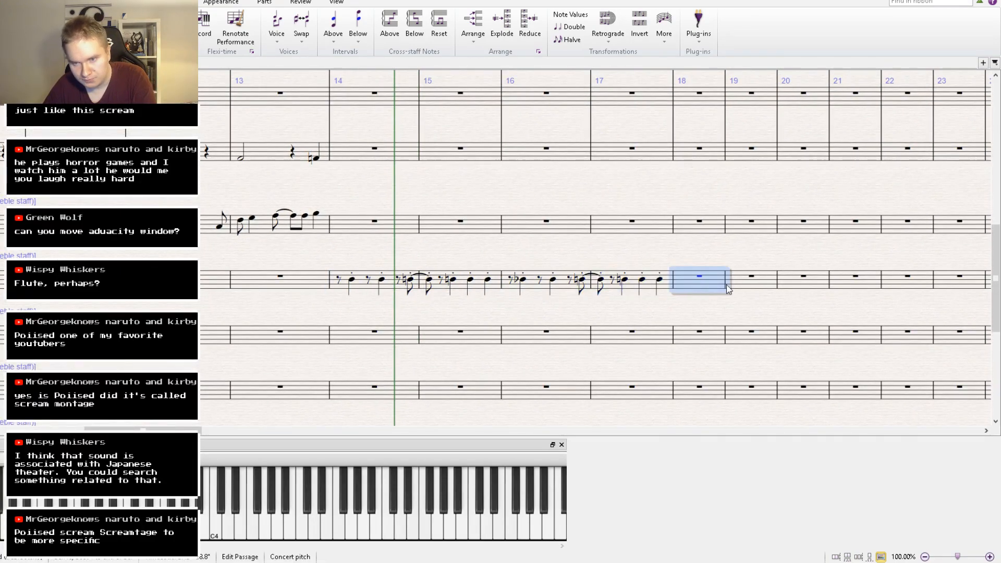
{"action": "key", "text": "ctrl+v"}
{"action": "left_click", "coordinate": [761, 291]}
{"action": "left_click", "coordinate": [853, 287]}
{"action": "key", "text": "ctrl+v"}
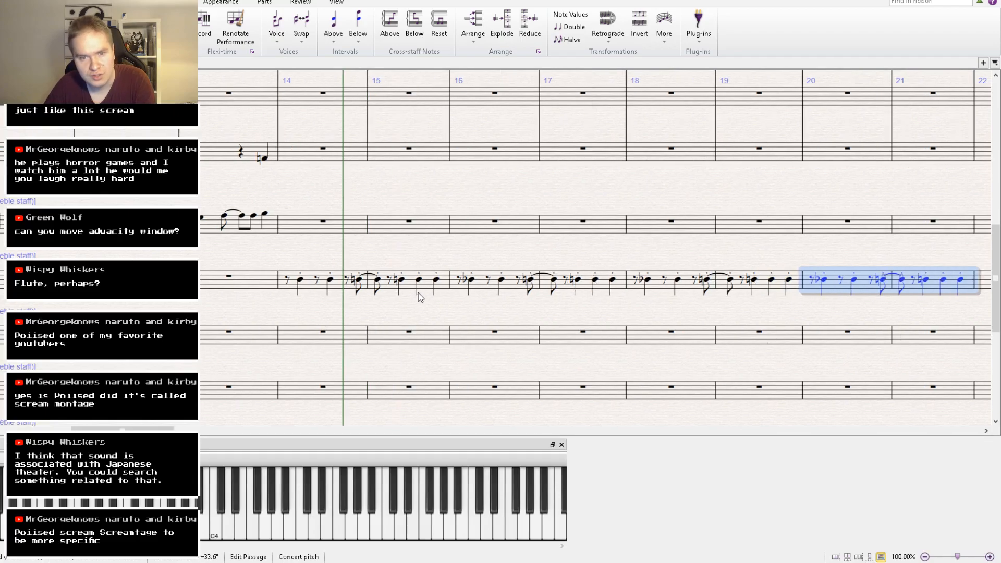
Play back the repeated syncopated pattern from bar 14 to bar 18.
{"action": "left_click_drag", "start_coordinate": [419, 293], "coordinate": [489, 311]}
{"action": "left_click", "coordinate": [502, 250]}
{"action": "left_click_drag", "start_coordinate": [511, 255], "coordinate": [588, 265]}
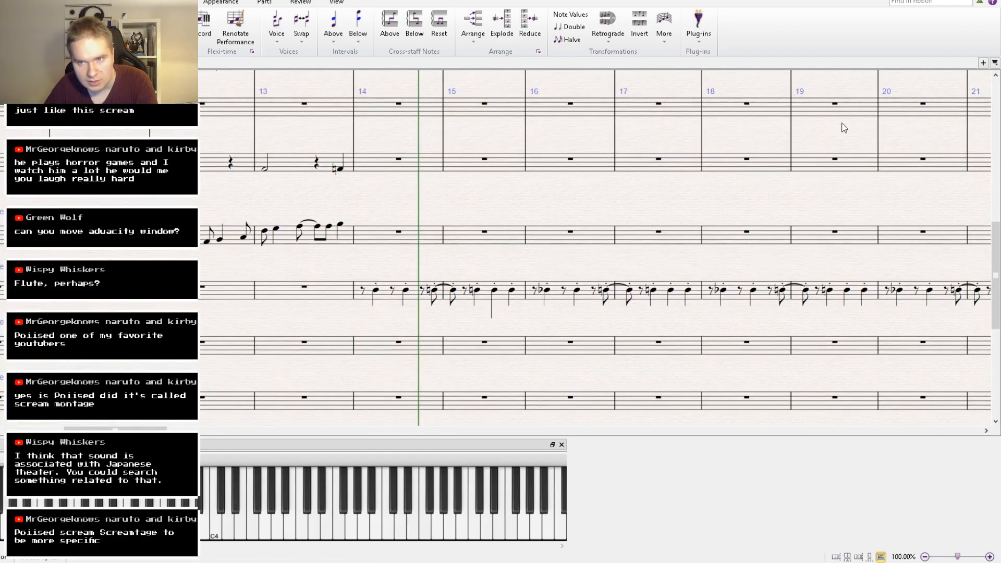
{"action": "key", "text": "space"}
{"action": "key", "text": "ctrl+minus"}
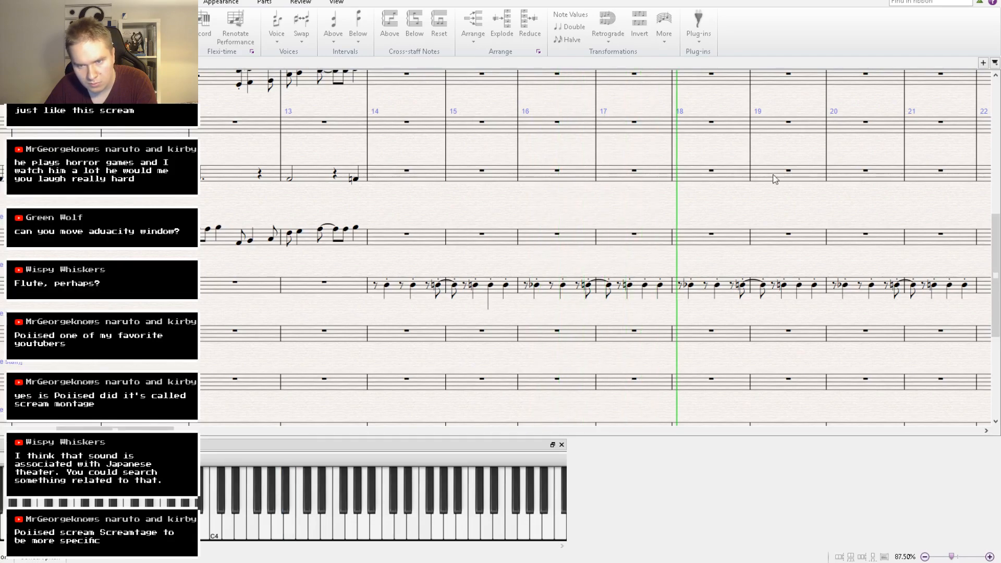
{"action": "key", "text": "space"}
{"action": "scroll", "coordinate": [412, 313], "scroll_direction": "up", "scroll_amount": 1}
{"action": "left_click", "coordinate": [413, 299]}
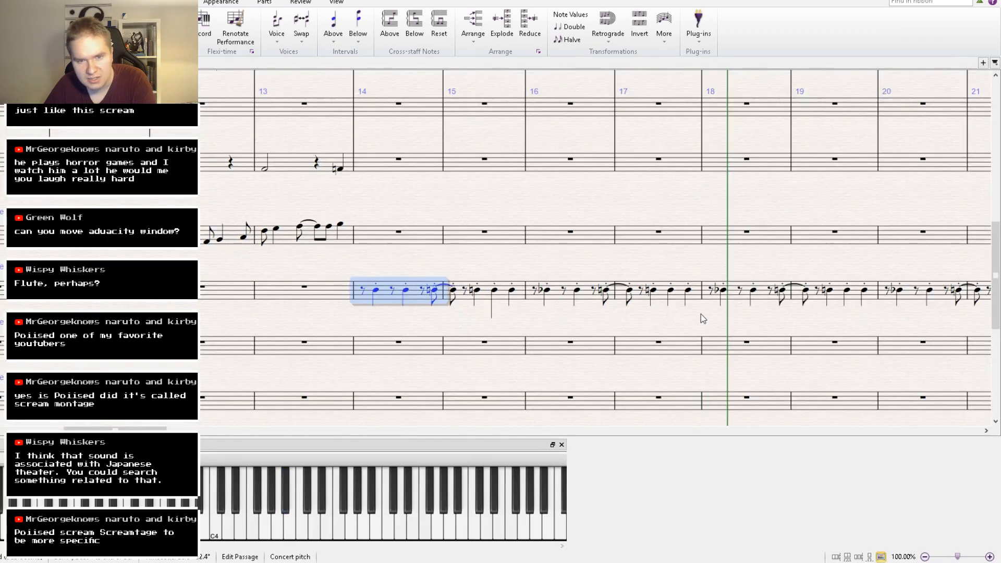
{"action": "left_click_drag", "start_coordinate": [699, 318], "coordinate": [488, 313]}
{"action": "left_click", "coordinate": [770, 299], "text": "shift"}
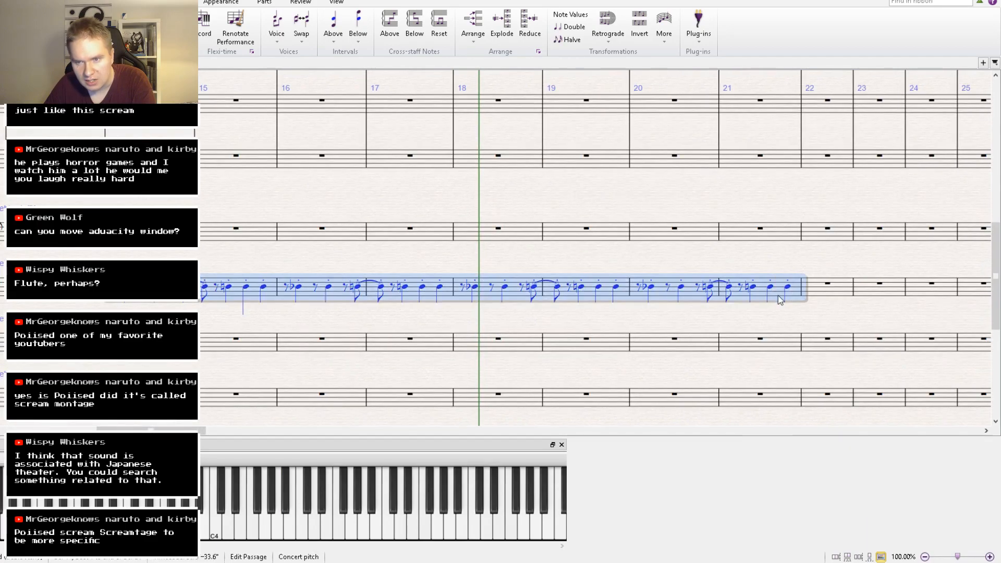
{"action": "key", "text": "Escape"}
Lower the tied note across bars 14 and 15 of the syncopated staff to B-flat.
{"action": "left_click", "coordinate": [126, 287]}
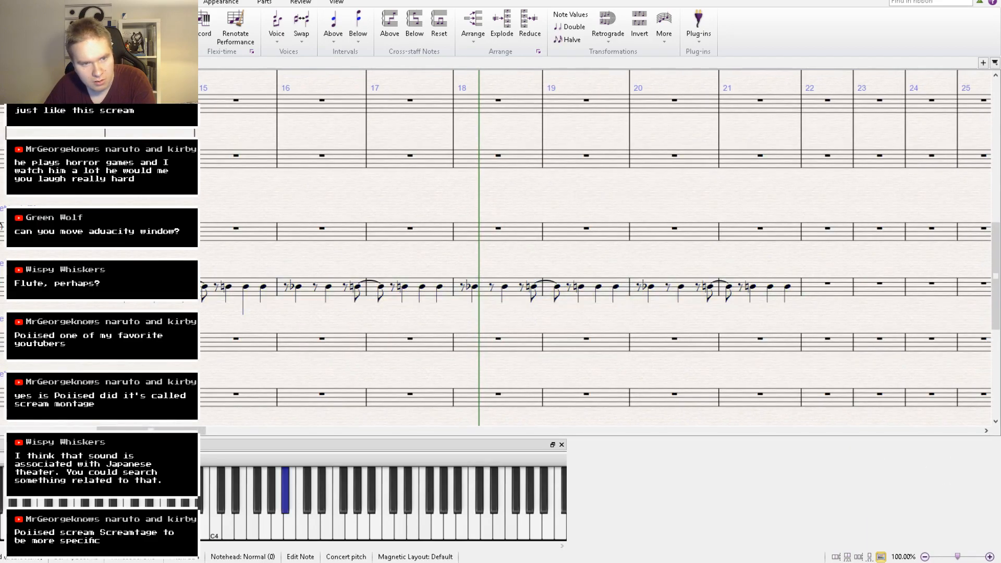
{"action": "left_click", "coordinate": [185, 288]}
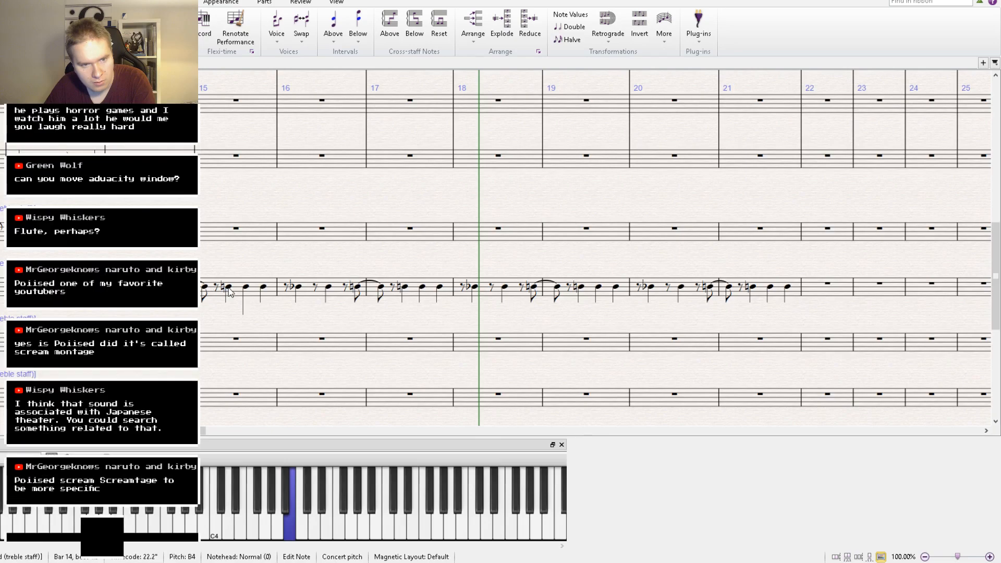
{"action": "left_click", "coordinate": [229, 287]}
{"action": "left_click", "coordinate": [206, 299]}
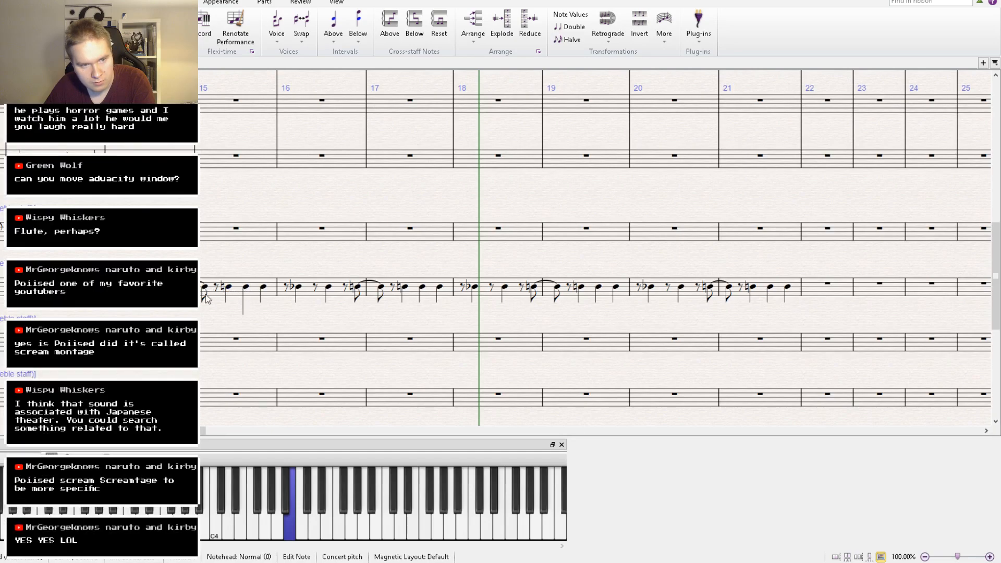
{"action": "left_click", "coordinate": [924, 487]}
{"action": "left_click", "coordinate": [209, 283]}
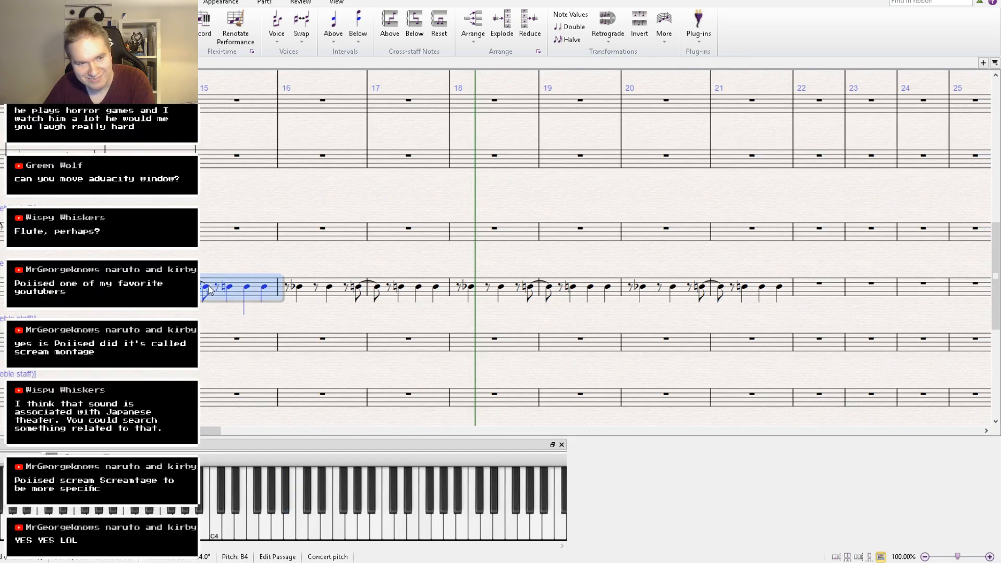
{"action": "left_click", "coordinate": [206, 286]}
{"action": "left_click", "coordinate": [932, 484]}
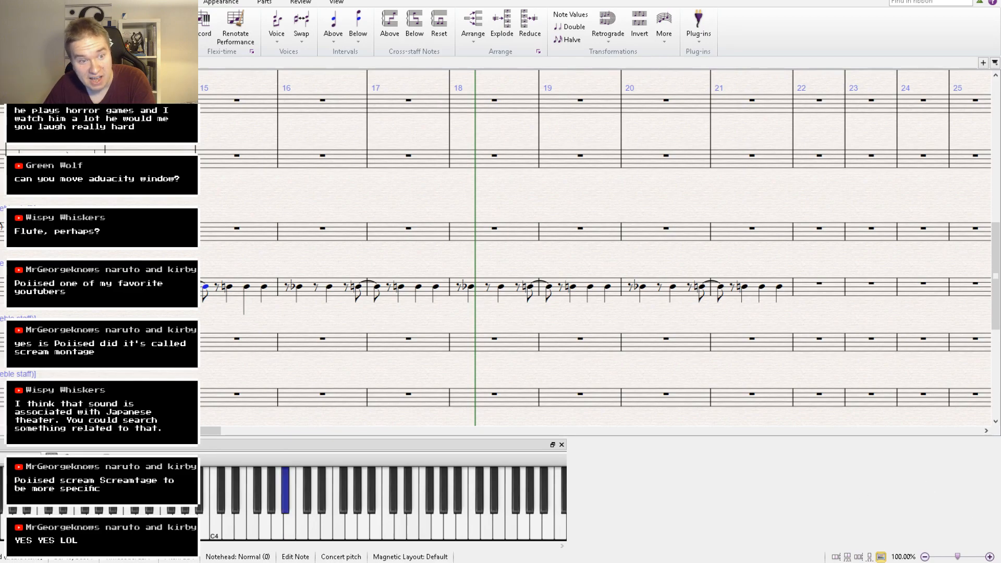
{"action": "key", "text": "Escape"}
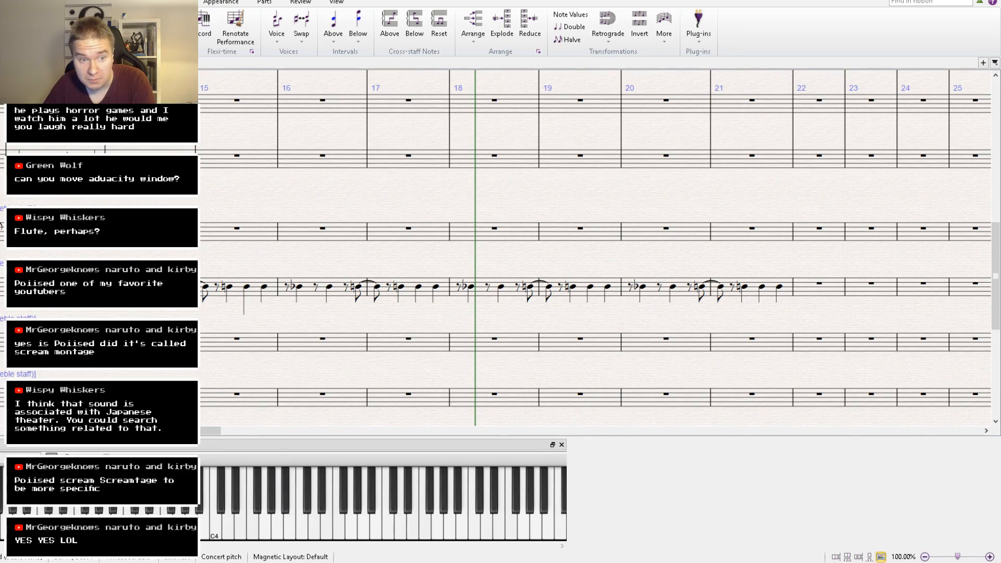
{"action": "left_click", "coordinate": [209, 292]}
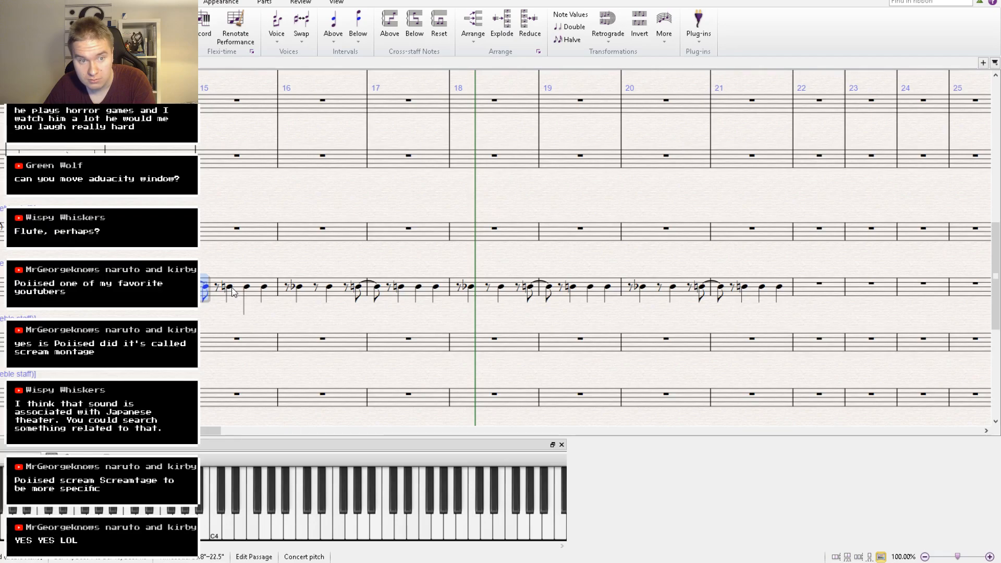
{"action": "left_click", "coordinate": [231, 288]}
{"action": "key", "text": "ctrl+v"}
{"action": "key", "text": "ctrl+z"}
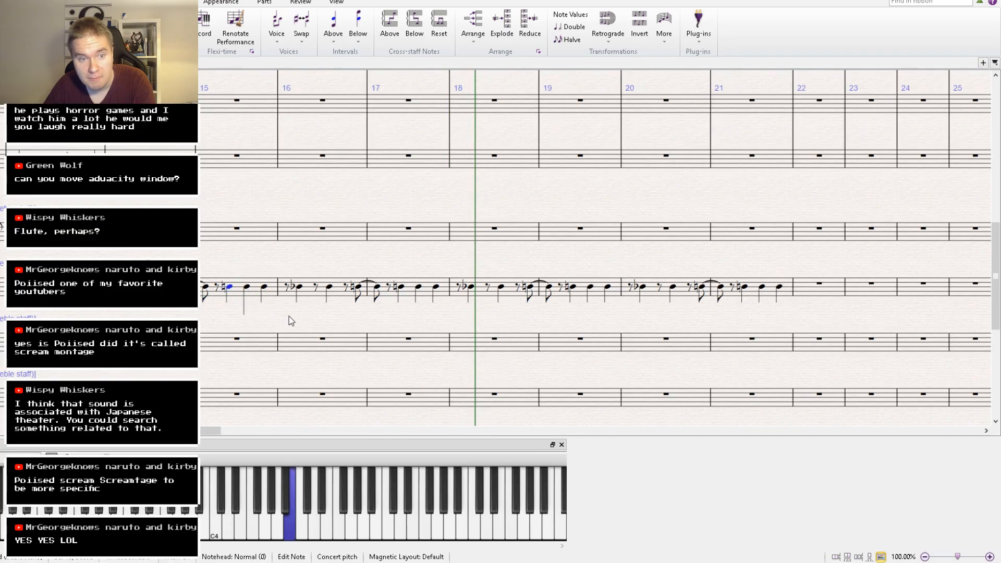
{"action": "key", "text": "Escape"}
Lower the last three notes of bar 15 in the syncopated staff to B-flat.
{"action": "left_click", "coordinate": [127, 287]}
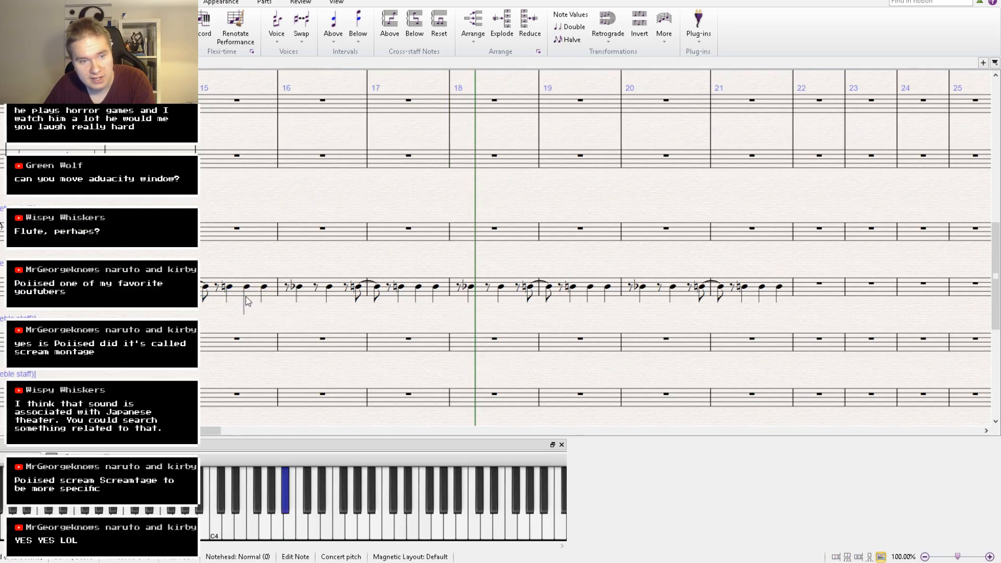
{"action": "left_click", "coordinate": [231, 288]}
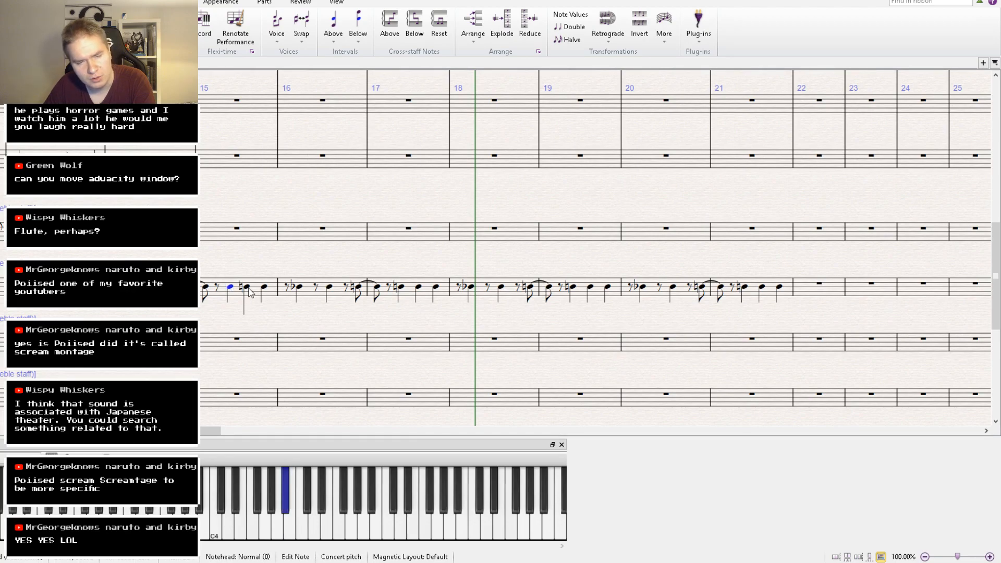
{"action": "left_click", "coordinate": [248, 288]}
{"action": "key", "text": "7"}
{"action": "left_click", "coordinate": [270, 290]}
{"action": "left_click", "coordinate": [267, 288]}
{"action": "key", "text": "7"}
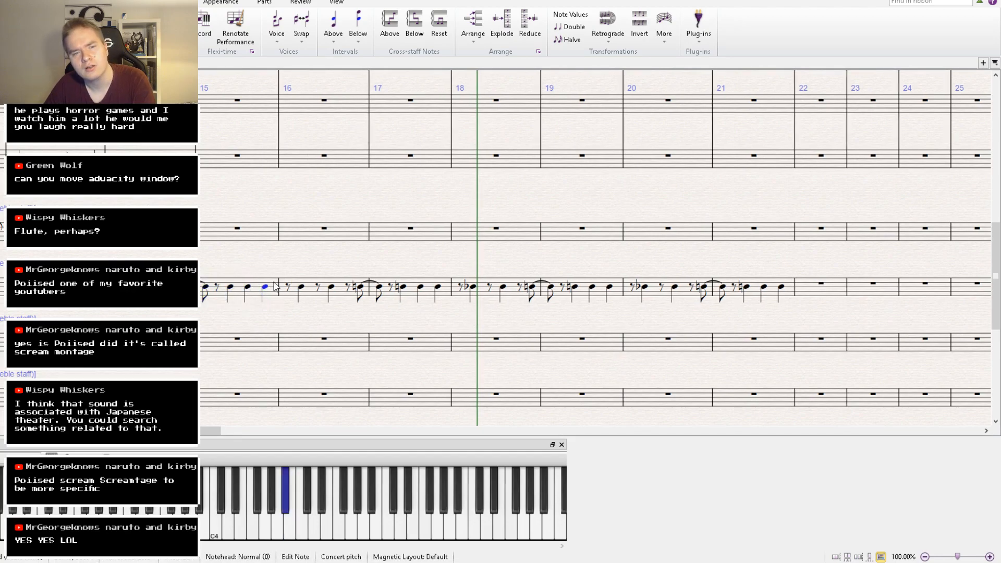
Copy the all-B-flat pattern of bars 14 and 15 over bars 16–17, 18–19 and 20–21.
{"action": "left_click", "coordinate": [275, 286]}
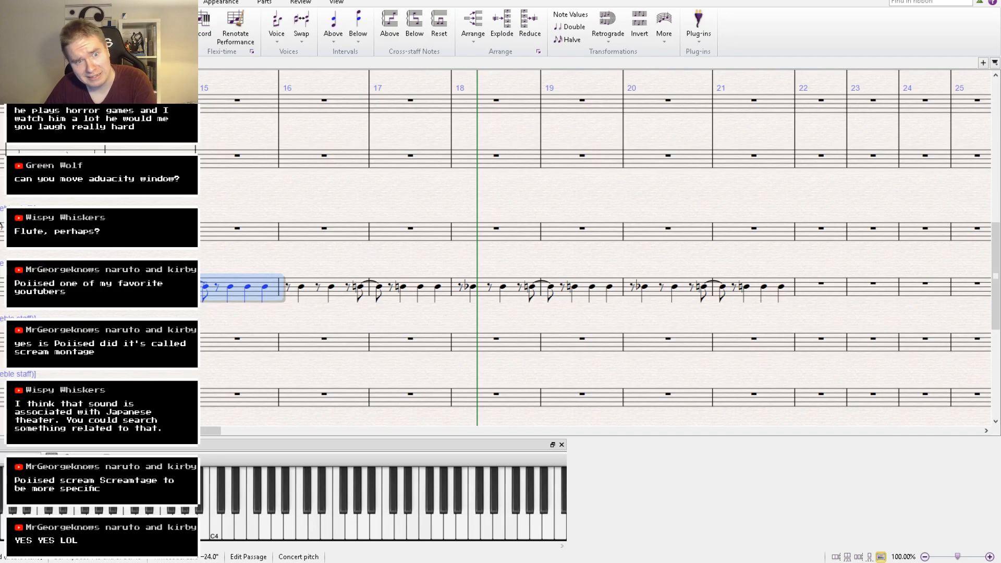
{"action": "left_click", "coordinate": [314, 291], "text": "alt"}
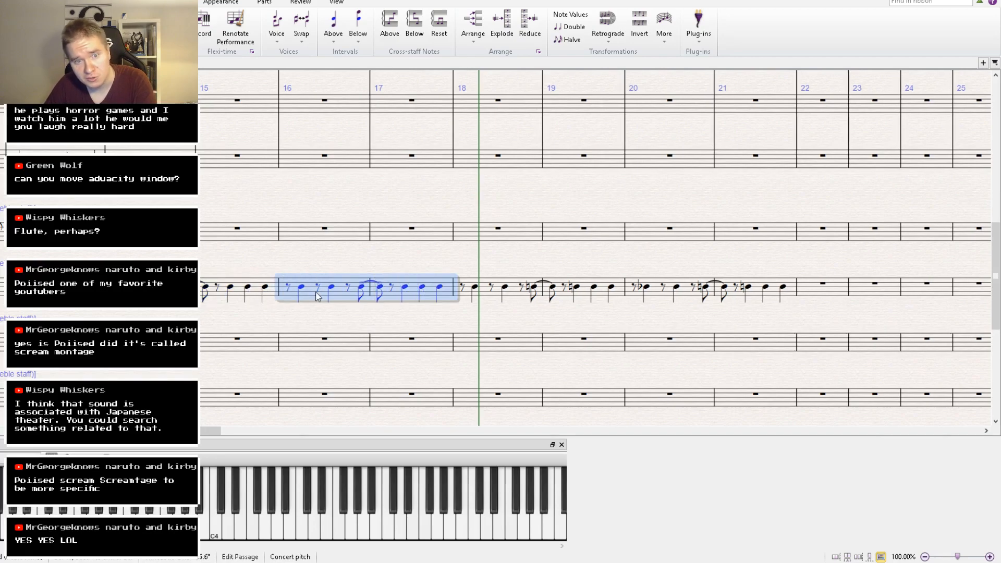
{"action": "left_click", "coordinate": [490, 295], "text": "alt"}
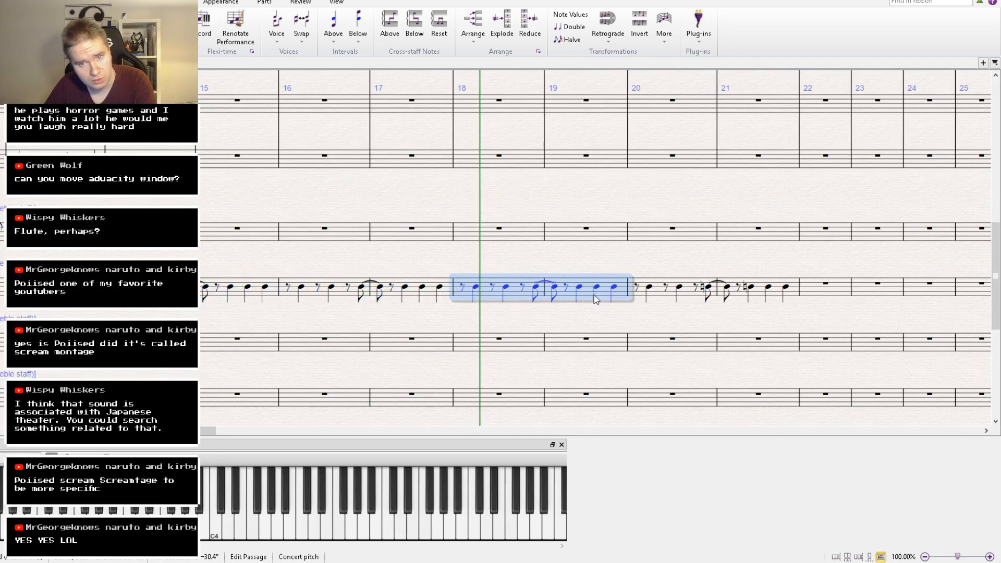
{"action": "left_click", "coordinate": [658, 296], "text": "alt"}
Rewind playback to before bar 12 and listen to the B-flat pattern in context, stopping in bar 16.
{"action": "left_click_drag", "start_coordinate": [302, 315], "coordinate": [593, 361]}
{"action": "left_click", "coordinate": [822, 202]}
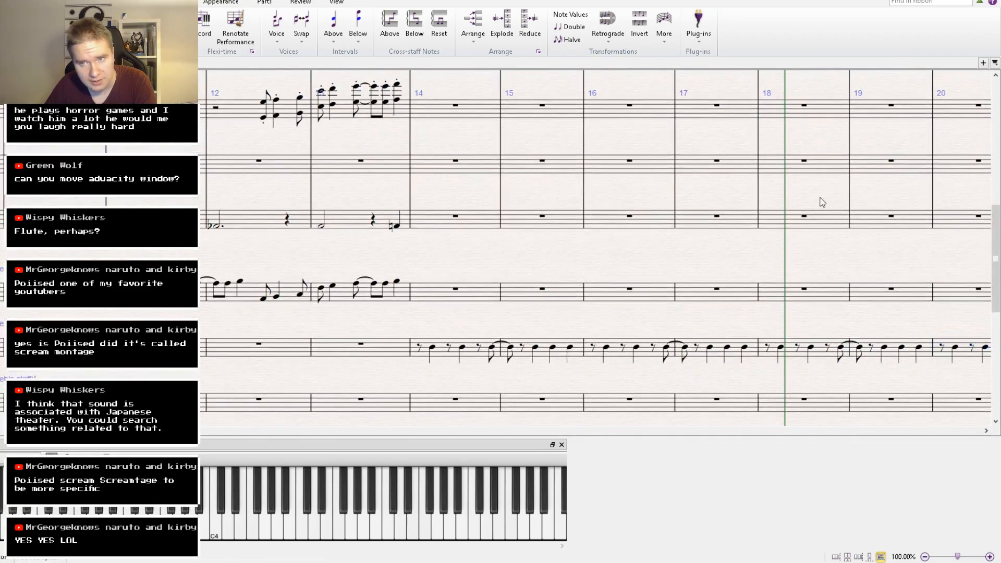
{"action": "key", "text": "bracketleft"}
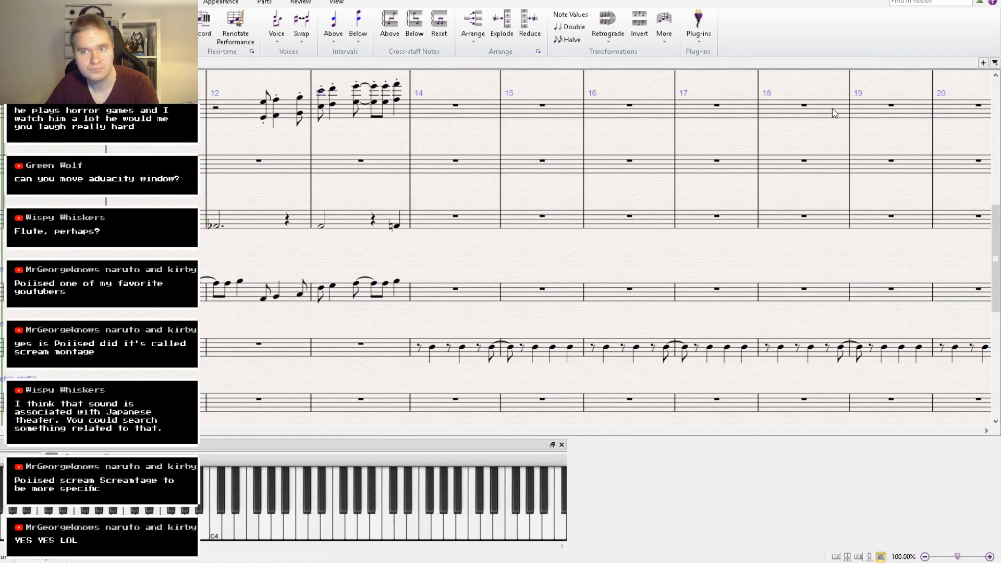
{"action": "scroll", "coordinate": [833, 113], "scroll_direction": "down", "scroll_amount": 1}
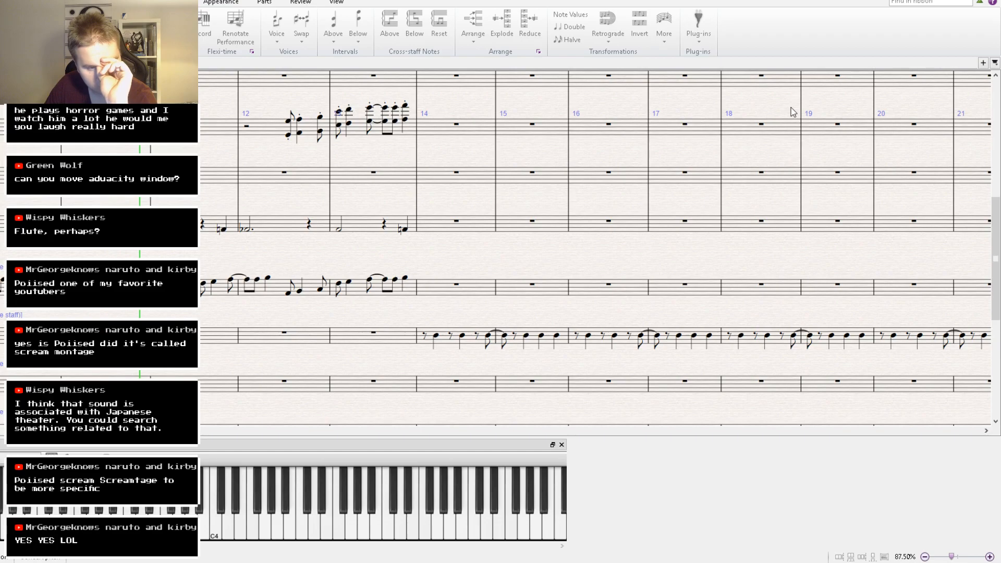
{"action": "left_click_drag", "start_coordinate": [233, 252], "coordinate": [275, 293]}
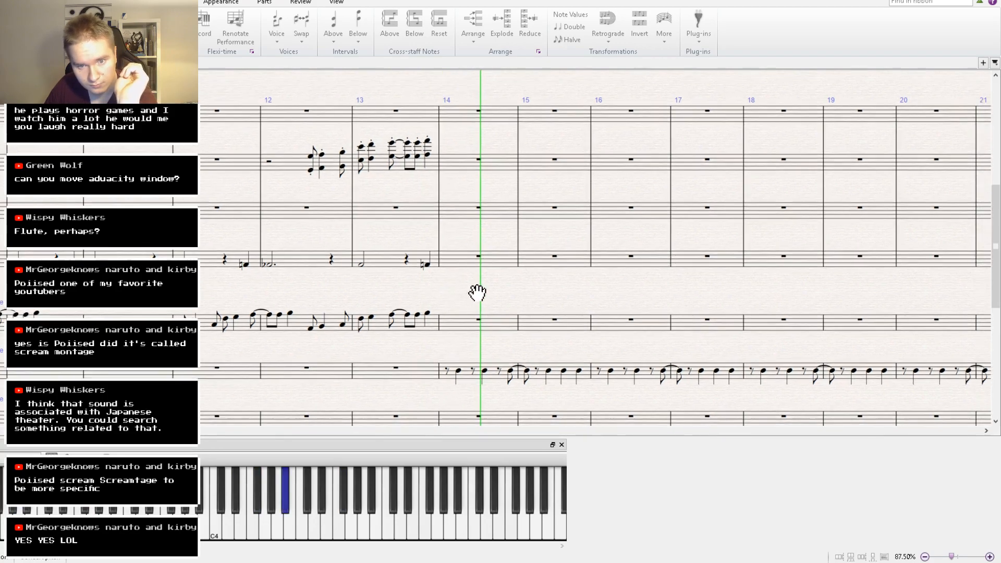
{"action": "left_click_drag", "start_coordinate": [478, 293], "coordinate": [480, 270]}
{"action": "key", "text": "space"}
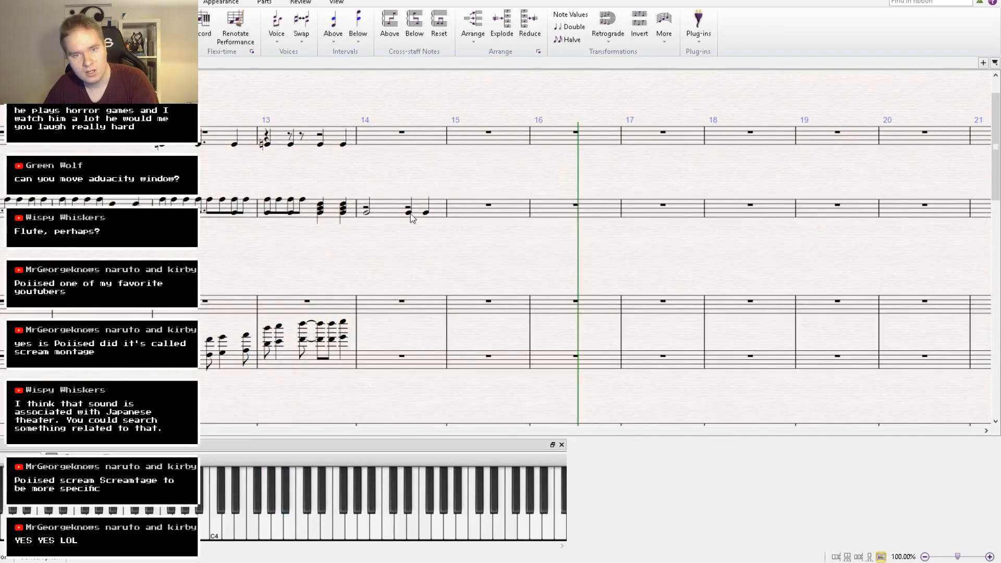
Copy bar 14 of the upper staff with the half note and two quarter notes into bar 15.
{"action": "left_click", "coordinate": [366, 213]}
{"action": "left_click", "coordinate": [394, 214]}
{"action": "left_click", "coordinate": [489, 207], "text": "alt"}
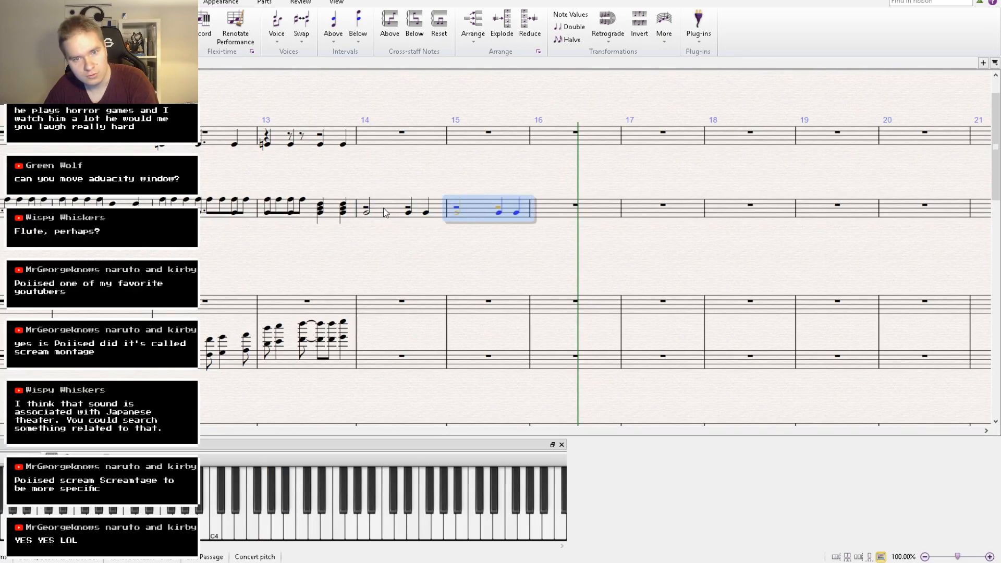
Add a note a fifth above each of the last two notes in bar 14 of the upper staff.
{"action": "left_click", "coordinate": [369, 219]}
{"action": "left_click", "coordinate": [367, 213]}
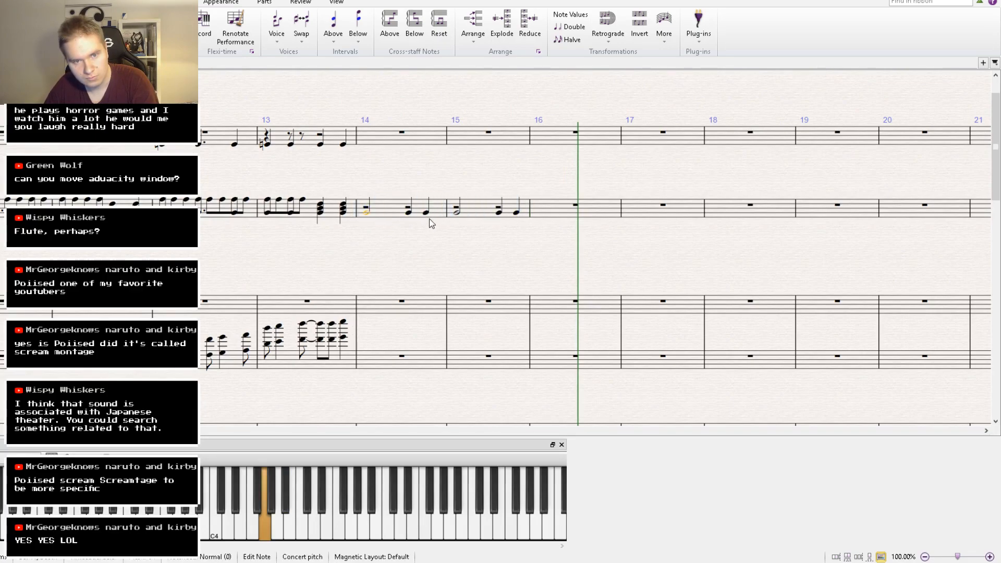
{"action": "left_click", "coordinate": [410, 213]}
{"action": "key", "text": "alt+3"}
{"action": "left_click", "coordinate": [410, 231]}
{"action": "left_click", "coordinate": [410, 213]}
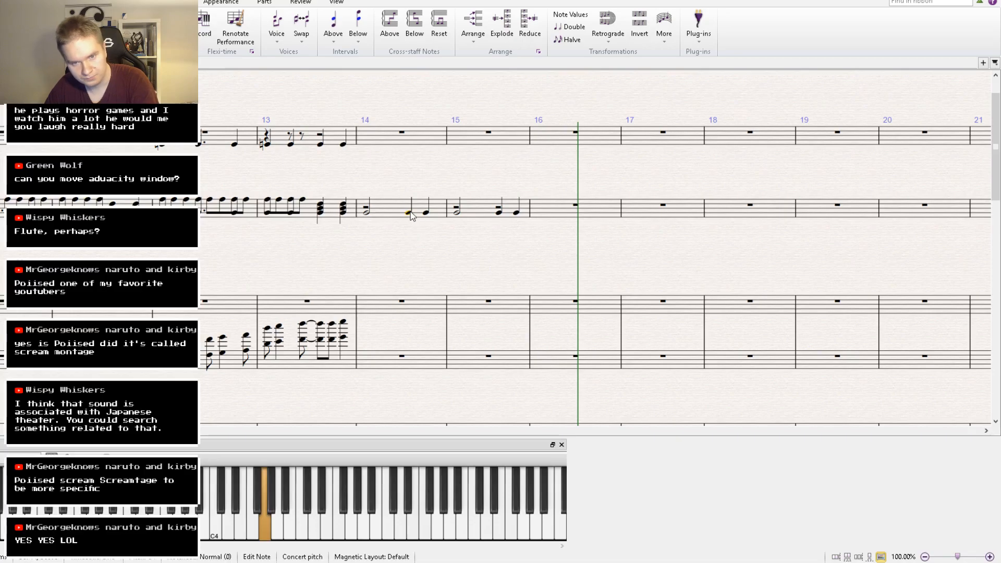
{"action": "key", "text": "5"}
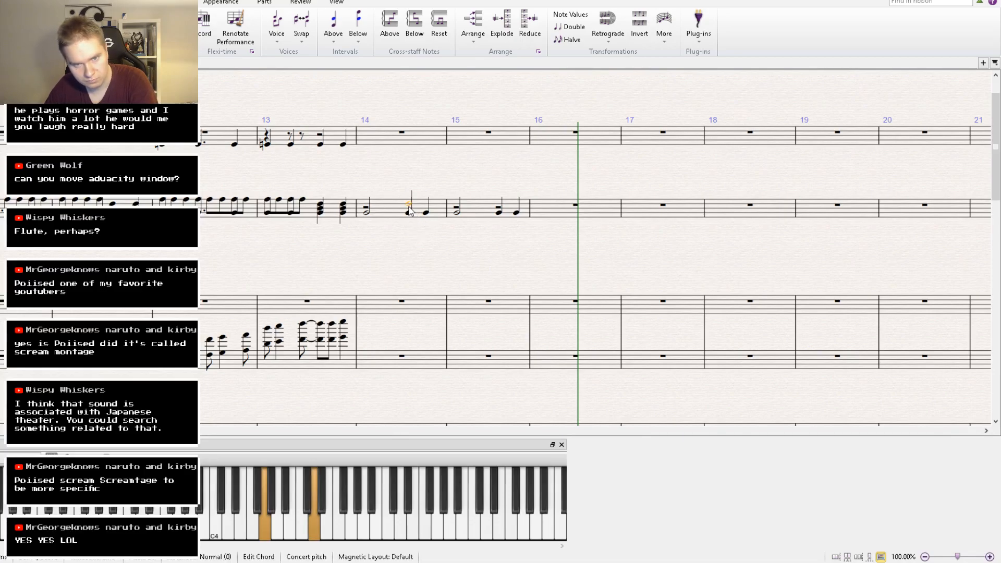
{"action": "left_click", "coordinate": [428, 215]}
{"action": "key", "text": "5"}
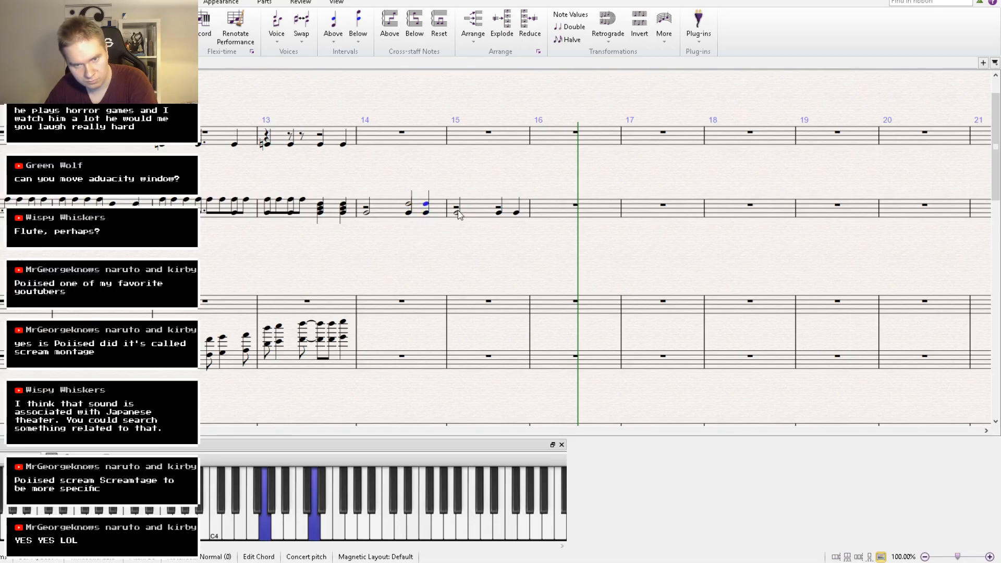
Add a note a fifth above each of the last two quarter notes in bar 15 of the upper staff.
{"action": "left_click", "coordinate": [500, 211]}
{"action": "key", "text": "5"}
{"action": "left_click", "coordinate": [517, 213]}
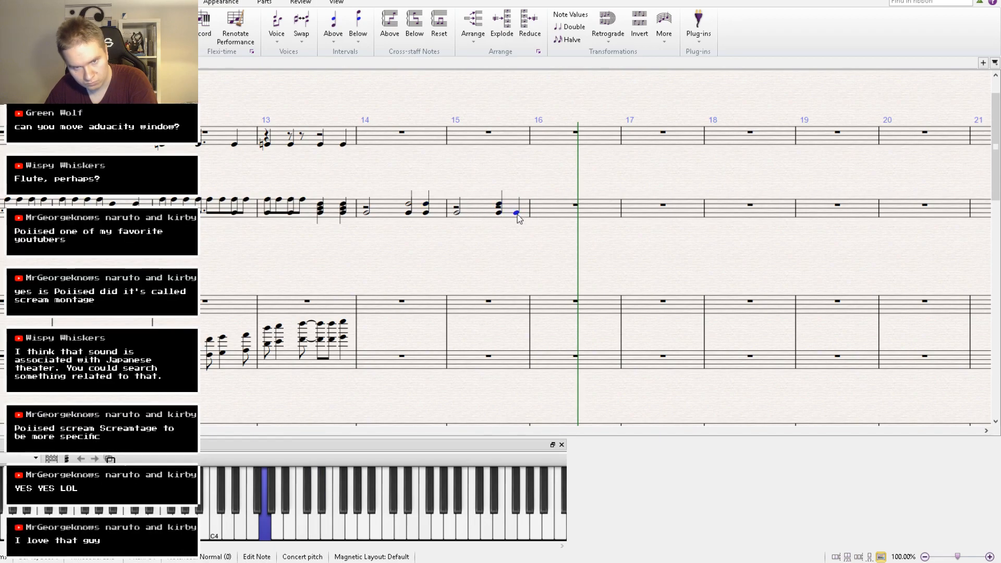
{"action": "key", "text": "5"}
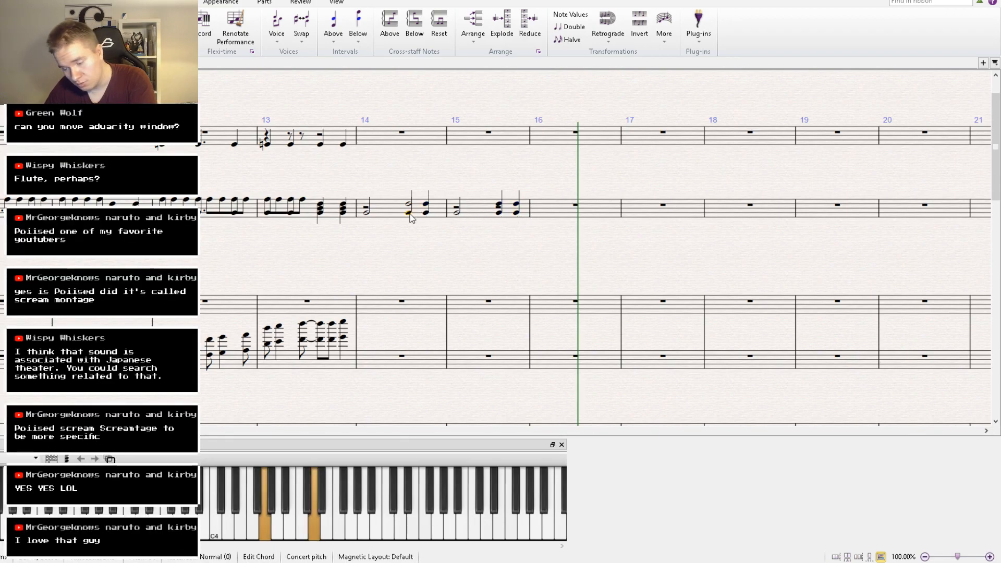
Delete the last two chords in bar 14 of the upper staff, leaving quarter rests in their place.
{"action": "key", "text": "Delete"}
{"action": "left_click", "coordinate": [410, 213]}
{"action": "key", "text": "Delete"}
{"action": "left_click", "coordinate": [427, 212]}
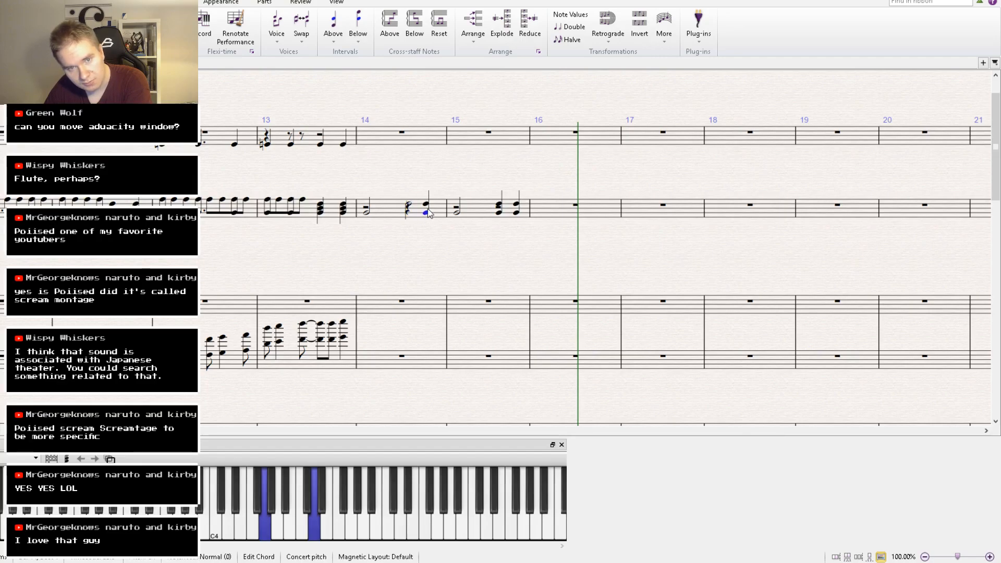
{"action": "key", "text": "Delete"}
{"action": "key", "text": "Delete"}
{"action": "left_click_drag", "start_coordinate": [411, 206], "coordinate": [414, 216]}
{"action": "left_click", "coordinate": [410, 232]}
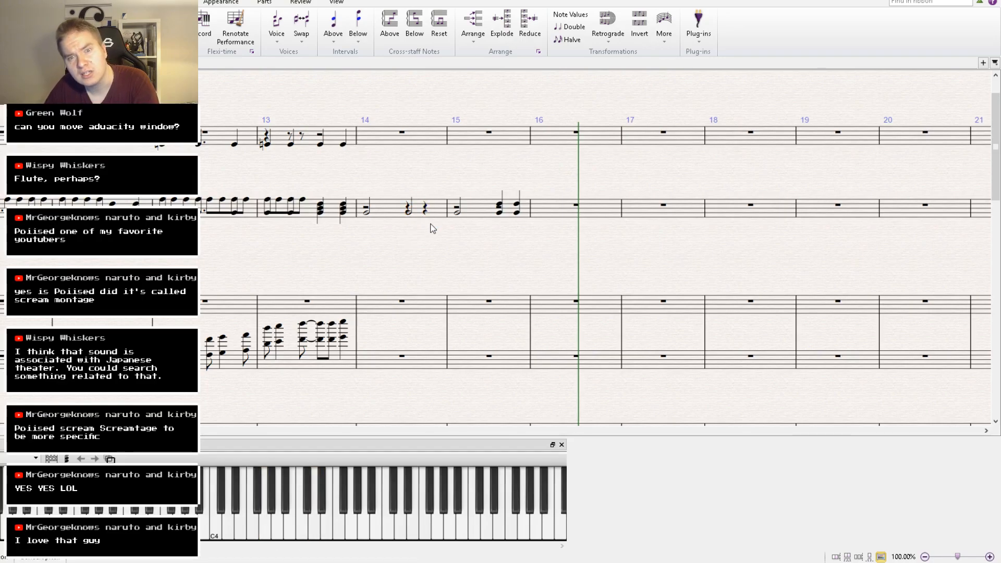
Copy bars 14–15 of the second staff into the top staff and transpose the pasted notes down two octaves.
{"action": "left_click_drag", "start_coordinate": [428, 176], "coordinate": [528, 262]}
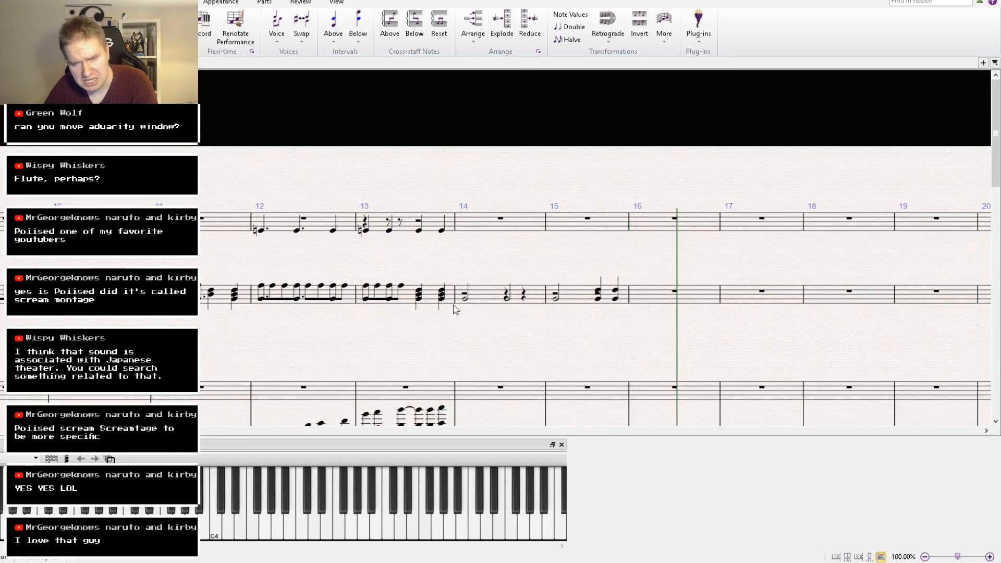
{"action": "left_click", "coordinate": [506, 300]}
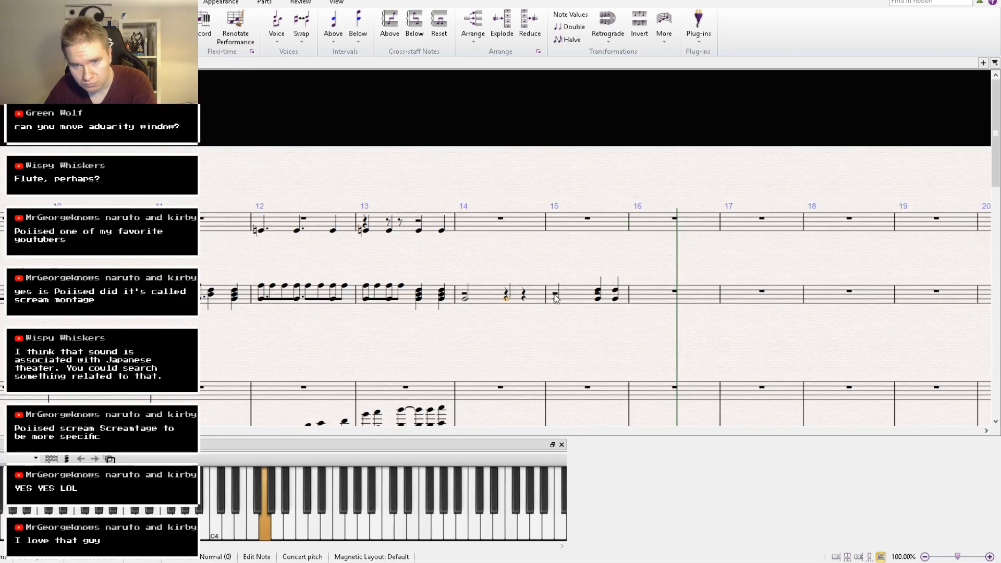
{"action": "left_click", "coordinate": [572, 296]}
{"action": "left_click", "coordinate": [482, 296], "text": "shift"}
{"action": "left_click", "coordinate": [511, 225]}
{"action": "key", "text": "ctrl+v"}
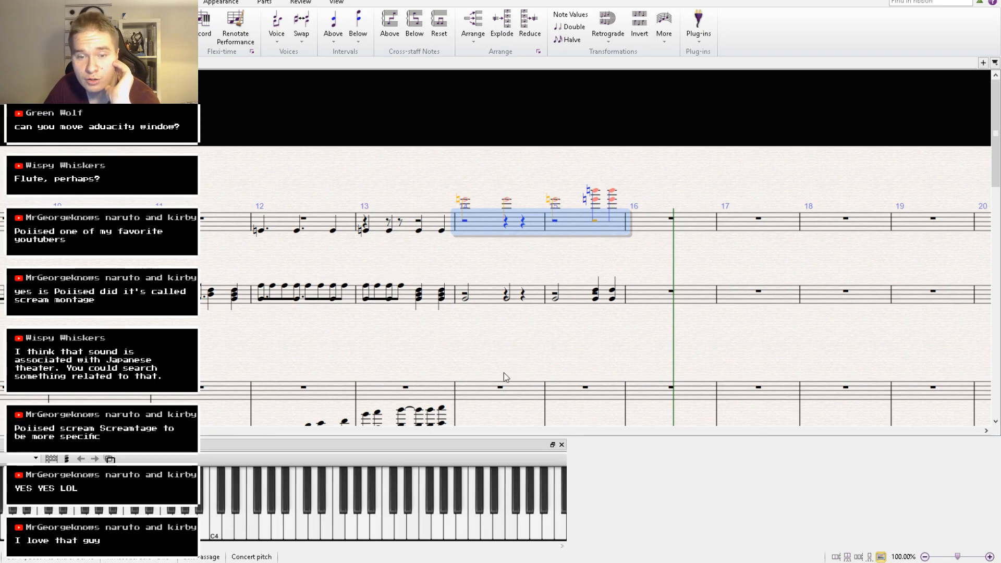
{"action": "key", "text": "ctrl+Down"}
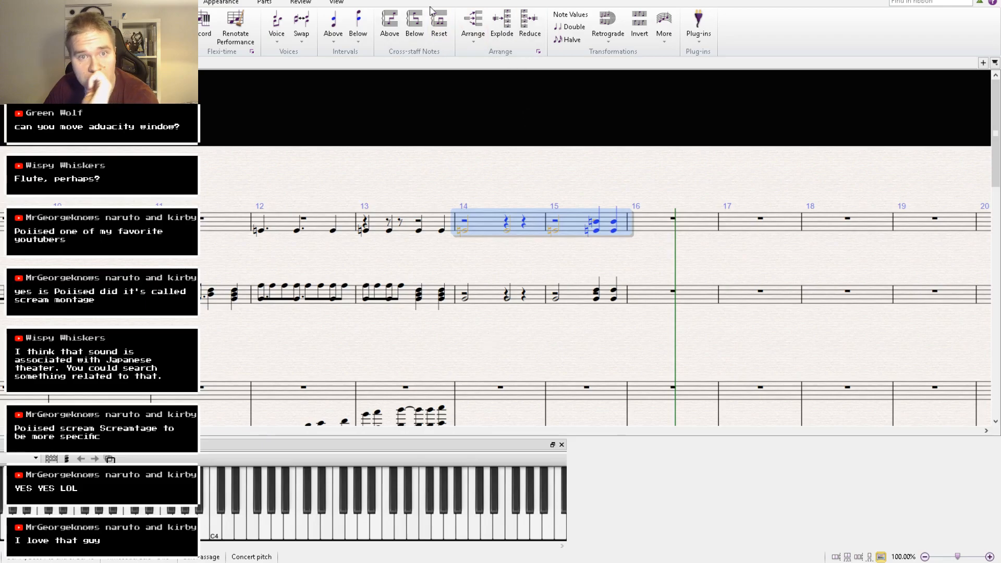
Show the mixer to inspect the channel levels, and hide it again.
{"action": "left_click", "coordinate": [341, 2]}
{"action": "left_click", "coordinate": [690, 40]}
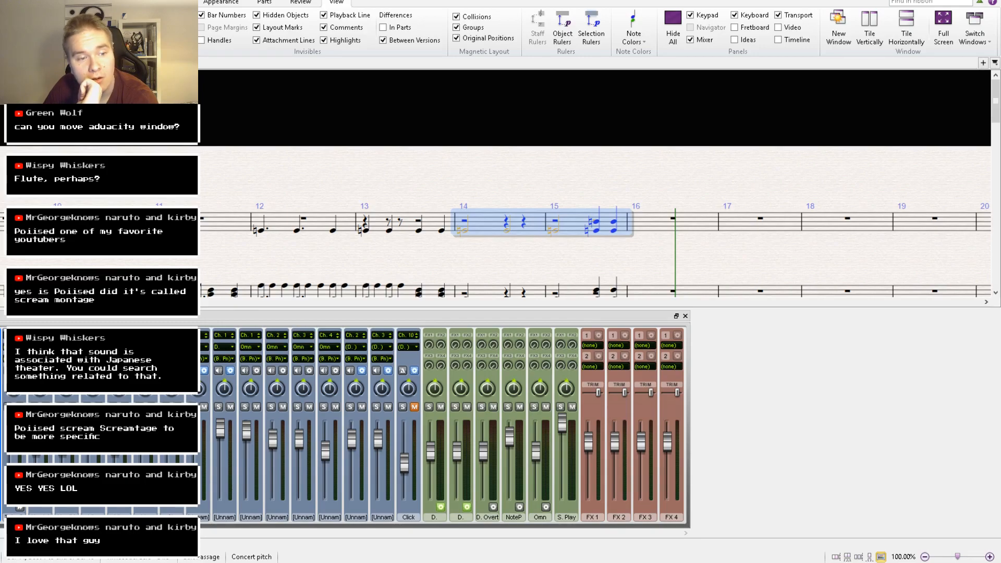
{"action": "left_click", "coordinate": [685, 317]}
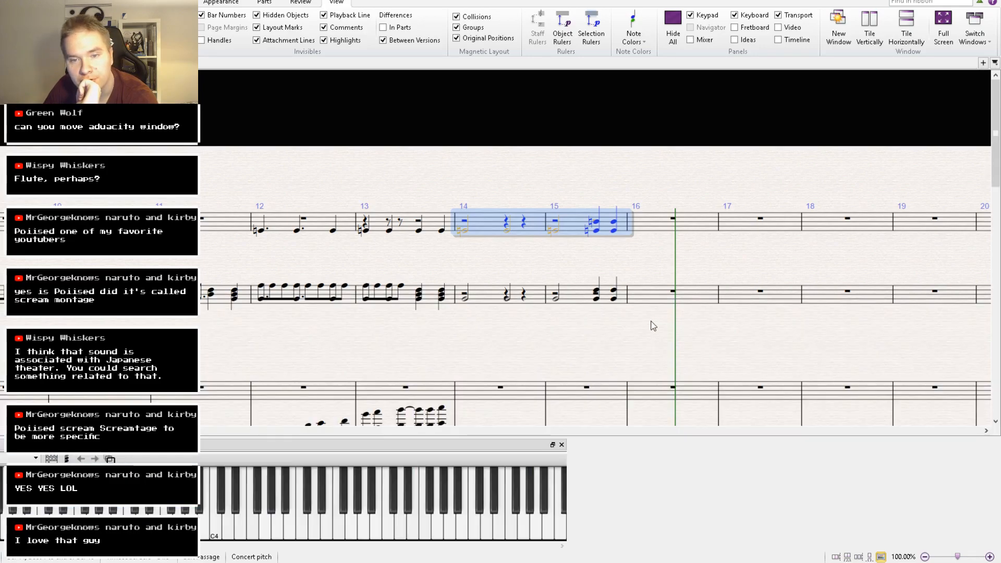
Copy bars 14–15 of the top two staves into bars 16–17.
{"action": "left_click", "coordinate": [577, 299]}
{"action": "left_click", "coordinate": [488, 229], "text": "shift"}
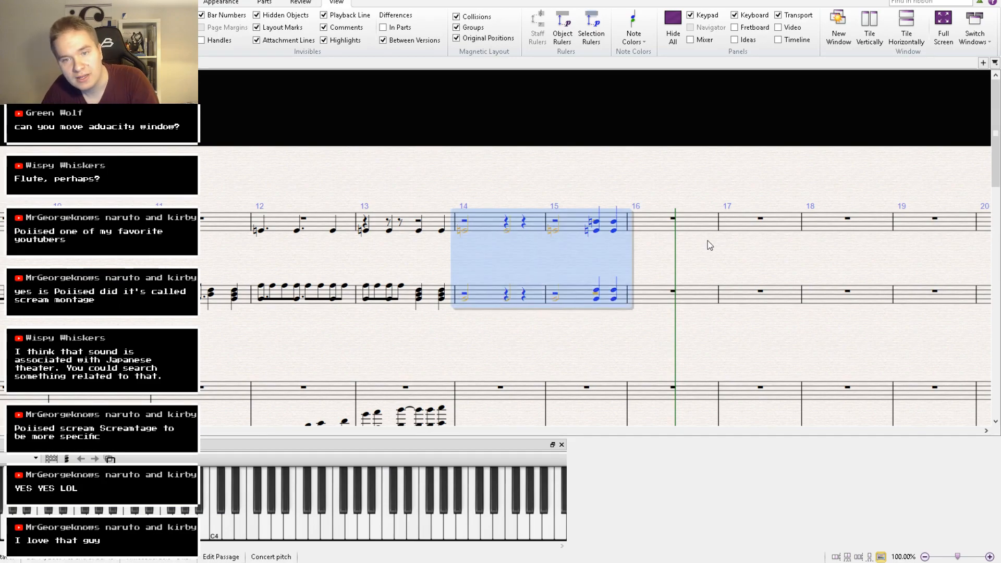
{"action": "left_click", "coordinate": [656, 231]}
{"action": "key", "text": "ctrl+v"}
Play back the score through bar 17, briefly checking the channel levels in the mixer.
{"action": "left_click_drag", "start_coordinate": [522, 359], "coordinate": [763, 197]}
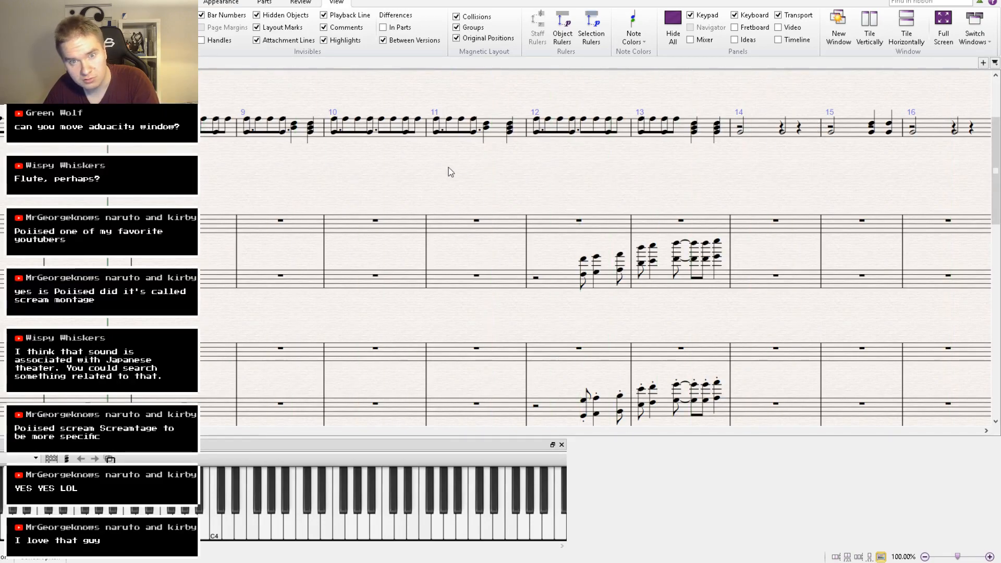
{"action": "left_click_drag", "start_coordinate": [401, 196], "coordinate": [384, 160]}
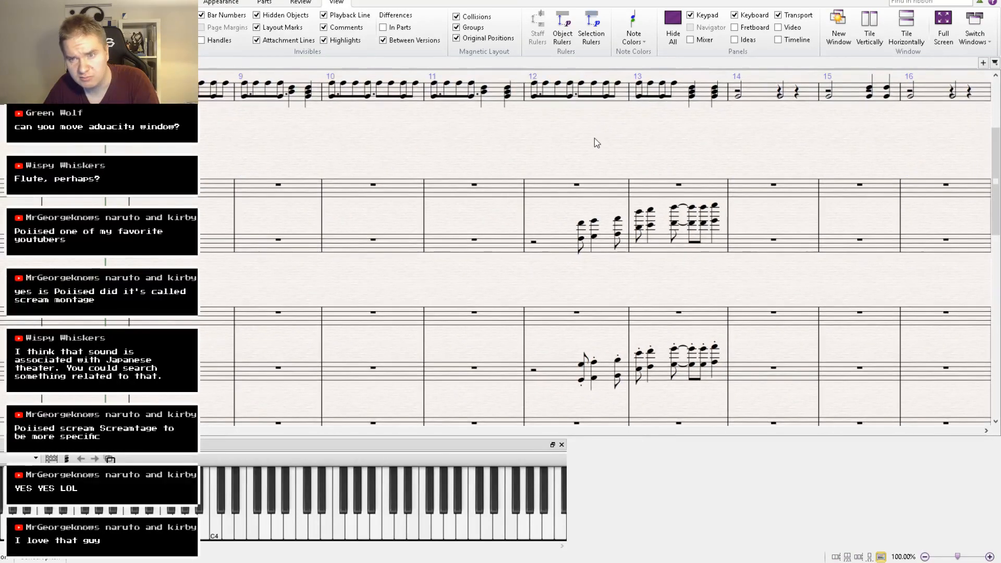
{"action": "key", "text": "space"}
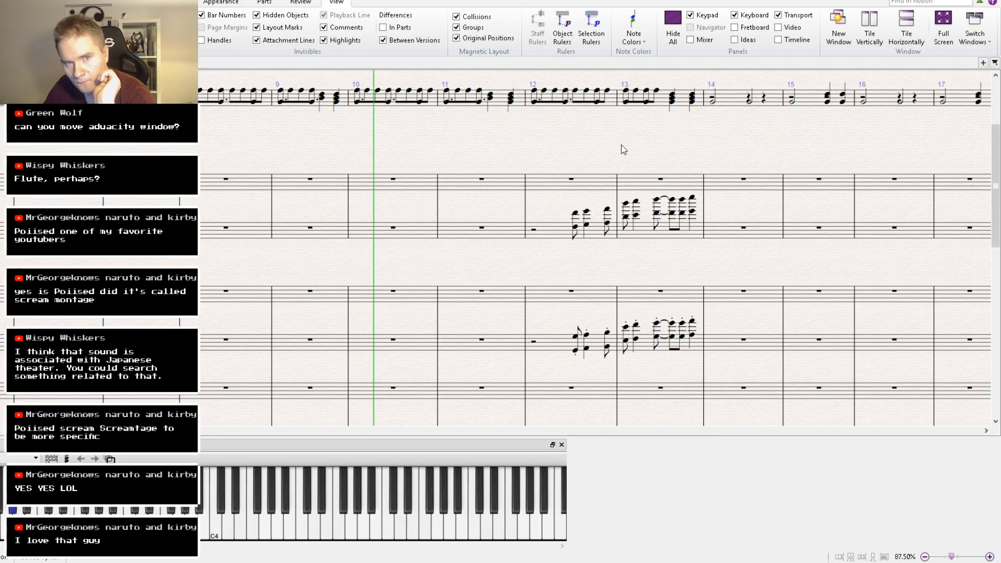
{"action": "left_click", "coordinate": [691, 39]}
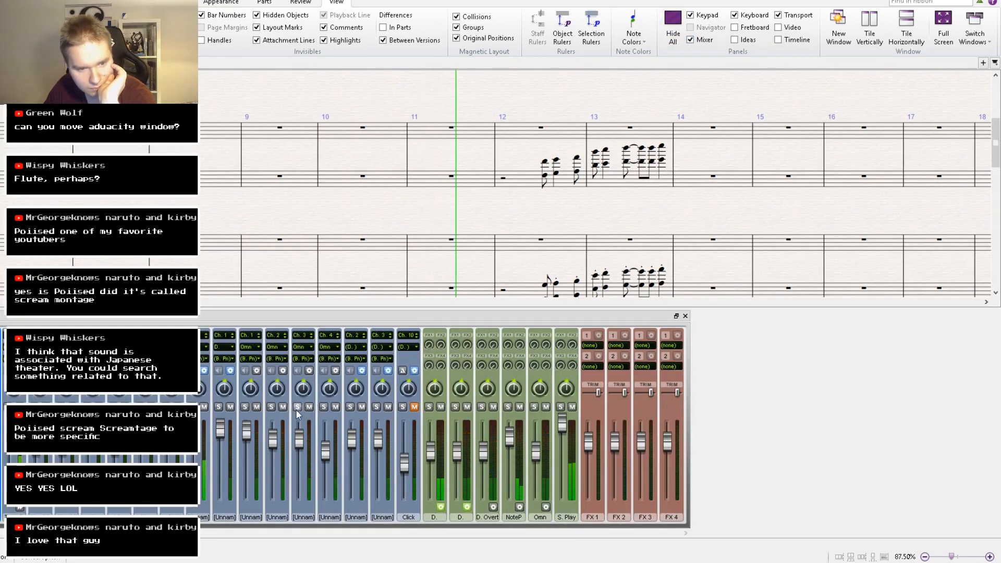
{"action": "left_click", "coordinate": [207, 447]}
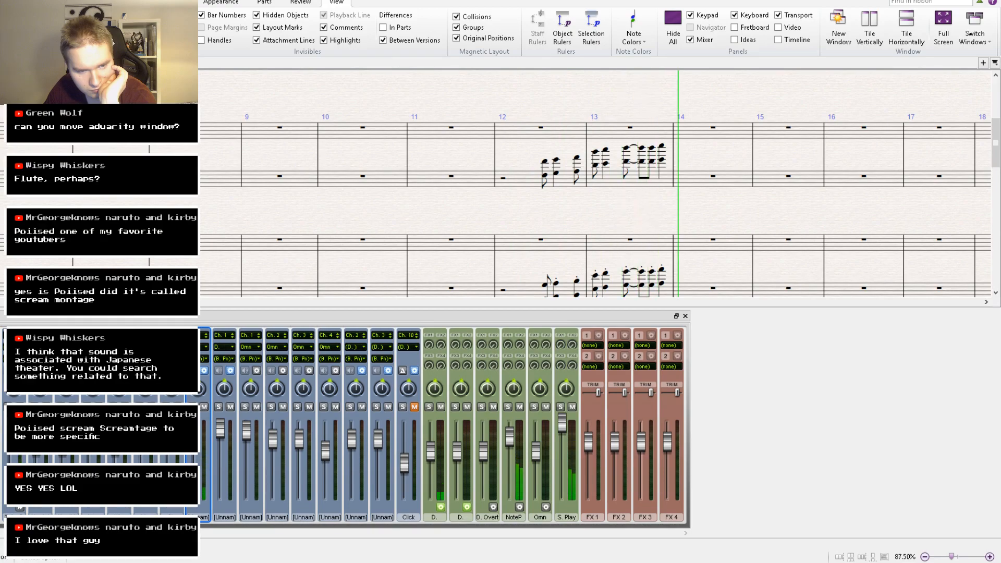
{"action": "left_click", "coordinate": [685, 316]}
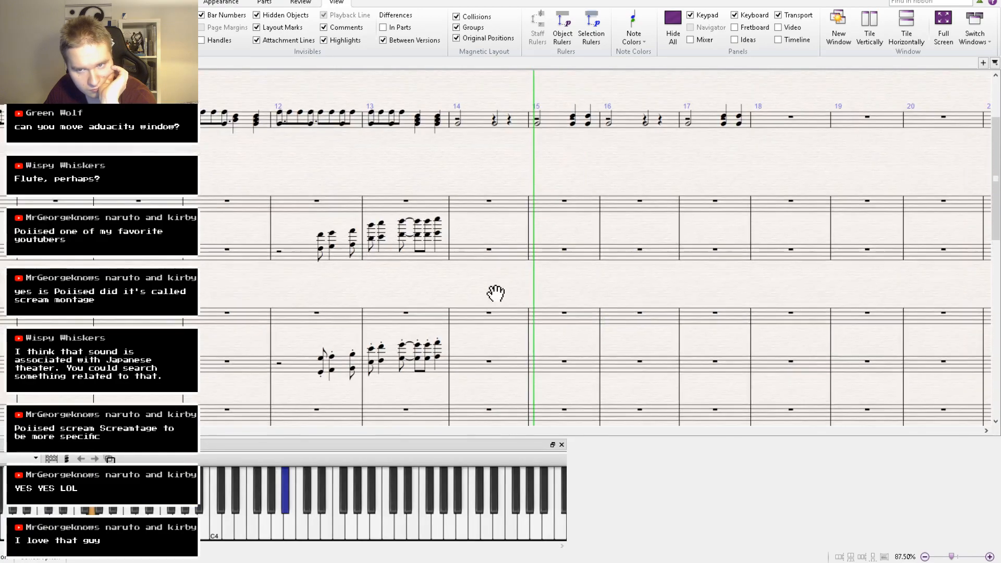
{"action": "left_click_drag", "start_coordinate": [496, 294], "coordinate": [386, 387]}
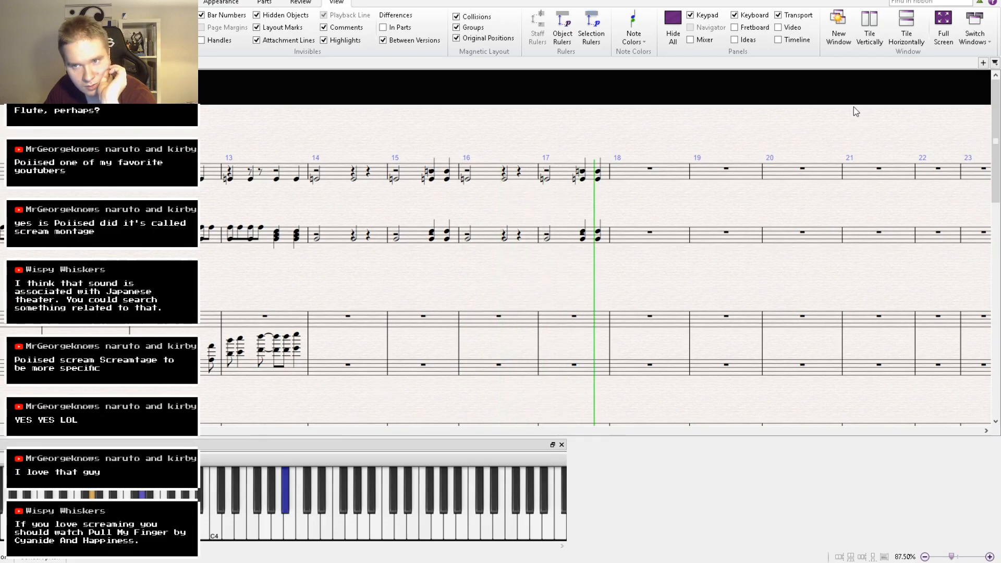
{"action": "key", "text": "space"}
Lower all the B-flat notes of the syncopated pattern in bars 16–17 to A-flat.
{"action": "left_click_drag", "start_coordinate": [507, 413], "coordinate": [503, 156]}
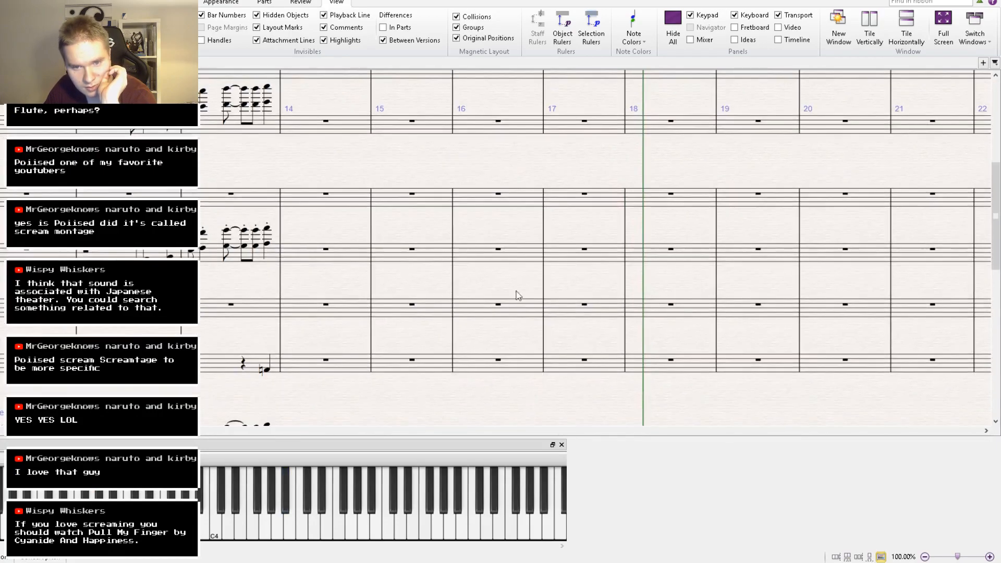
{"action": "left_click_drag", "start_coordinate": [502, 337], "coordinate": [508, 226]}
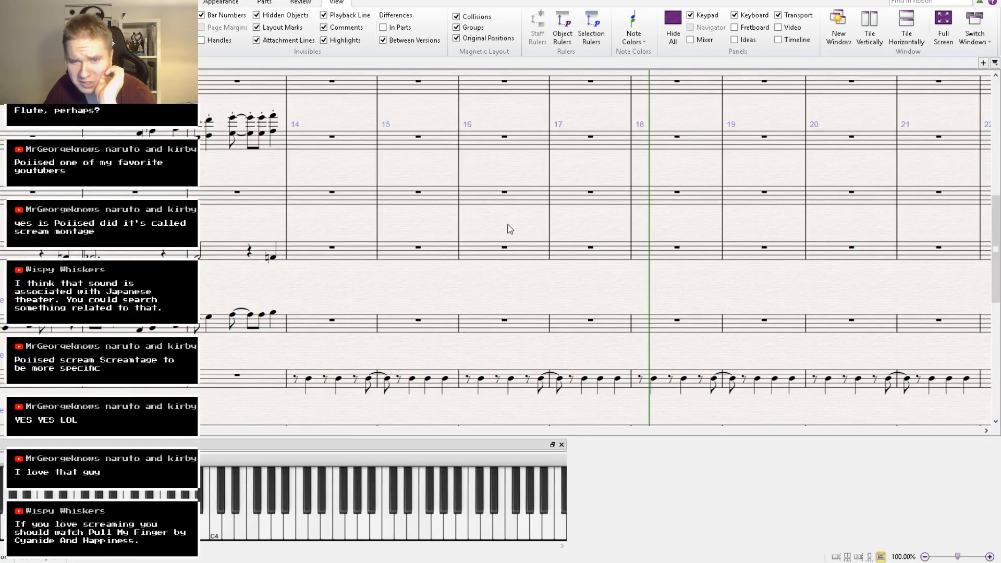
{"action": "left_click", "coordinate": [483, 379]}
{"action": "left_click", "coordinate": [512, 379], "text": "ctrl"}
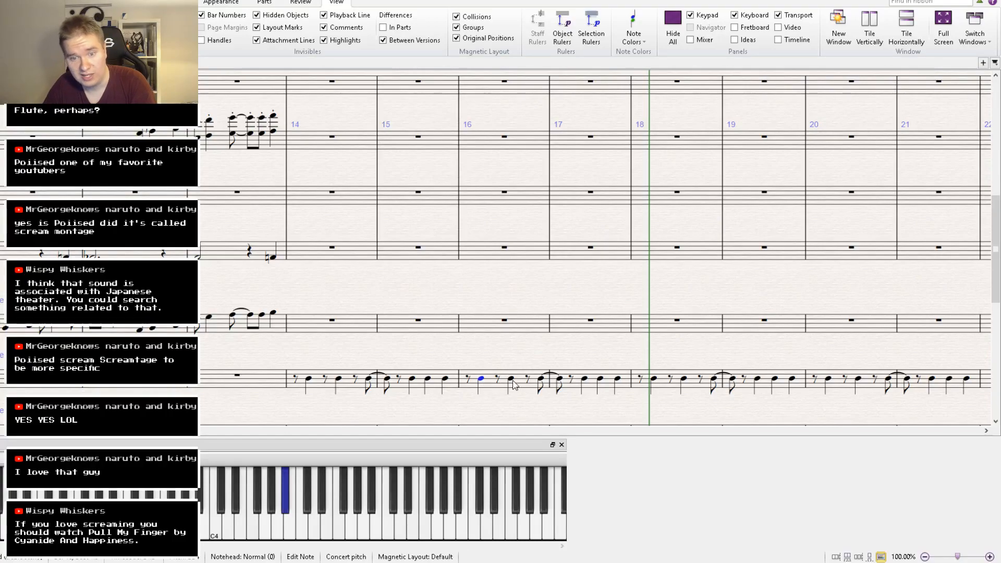
{"action": "left_click", "coordinate": [542, 380], "text": "ctrl"}
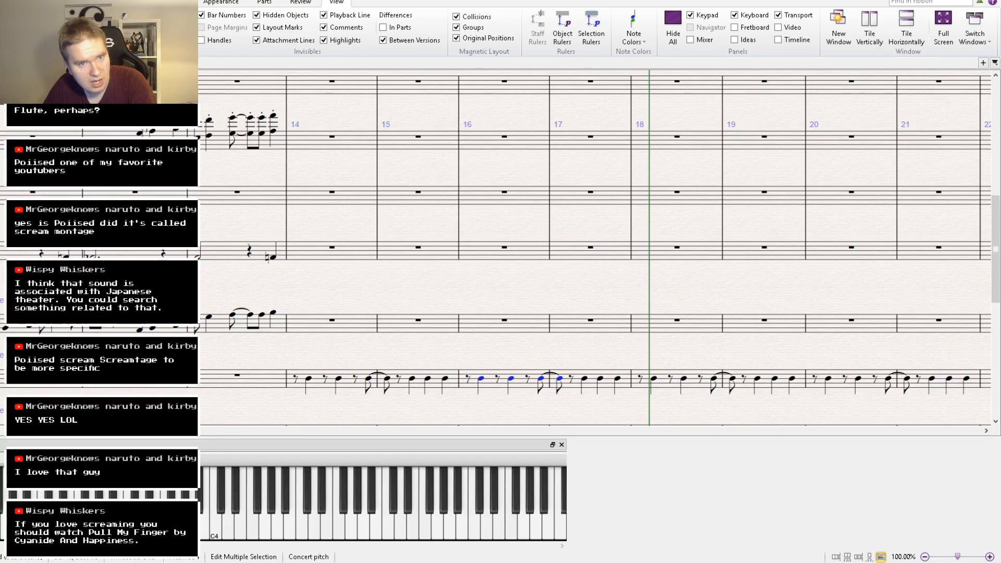
{"action": "left_click_drag", "start_coordinate": [761, 297], "coordinate": [699, 264]}
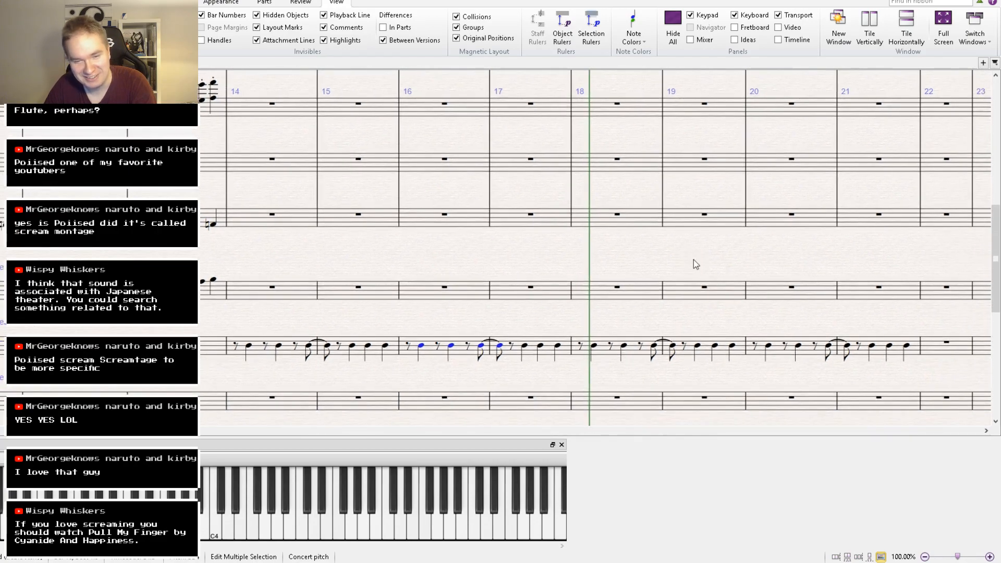
{"action": "left_click", "coordinate": [526, 346], "text": "ctrl"}
{"action": "left_click", "coordinate": [541, 346], "text": "ctrl"}
{"action": "left_click", "coordinate": [558, 347], "text": "ctrl"}
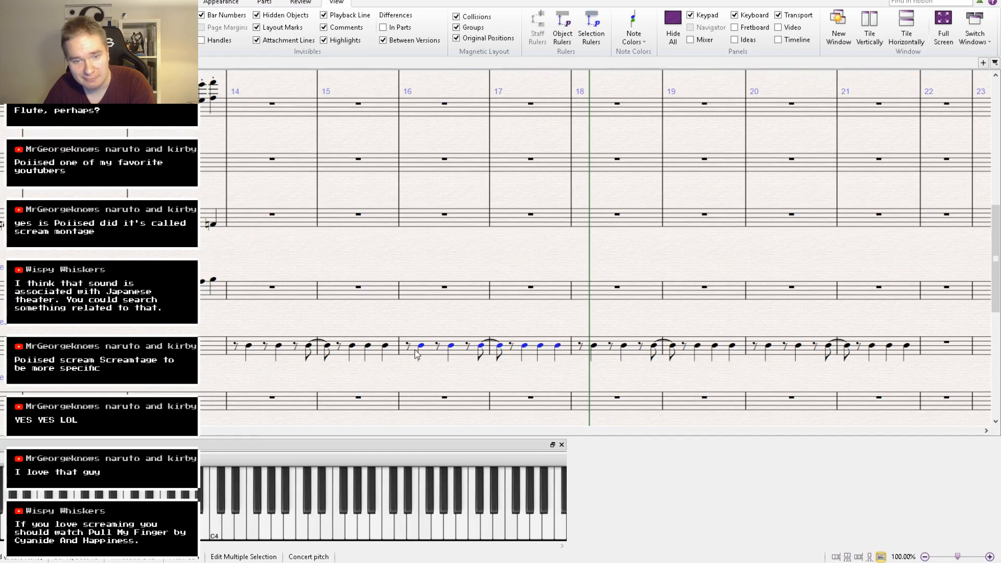
{"action": "key", "text": "Down"}
{"action": "key", "text": "Down"}
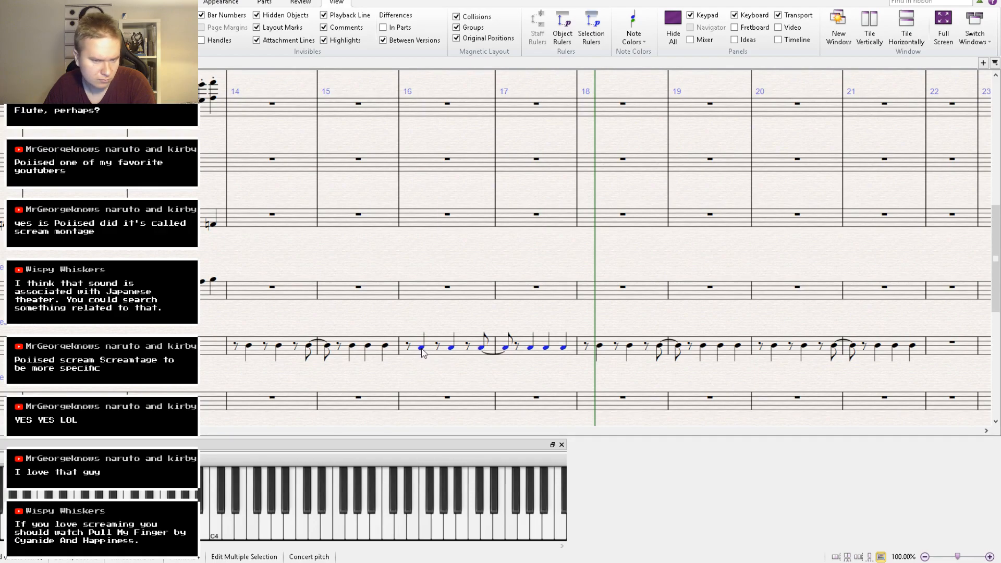
Turn the first note of bar 16 in the syncopated staff into an A-flat and B-flat eighth-note pair and repeat the pair.
{"action": "left_click", "coordinate": [422, 350]}
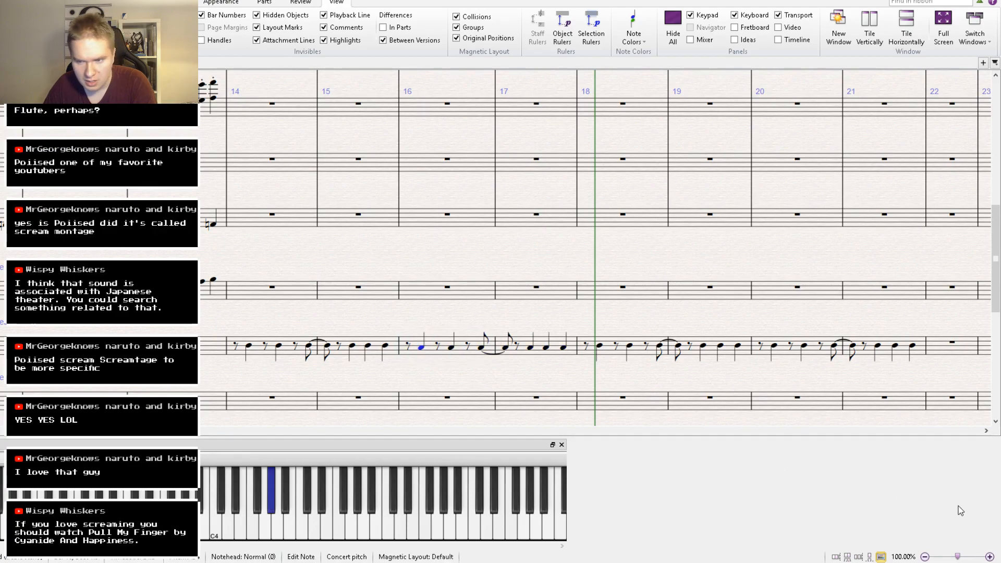
{"action": "key", "text": "4"}
{"action": "left_click", "coordinate": [431, 353]}
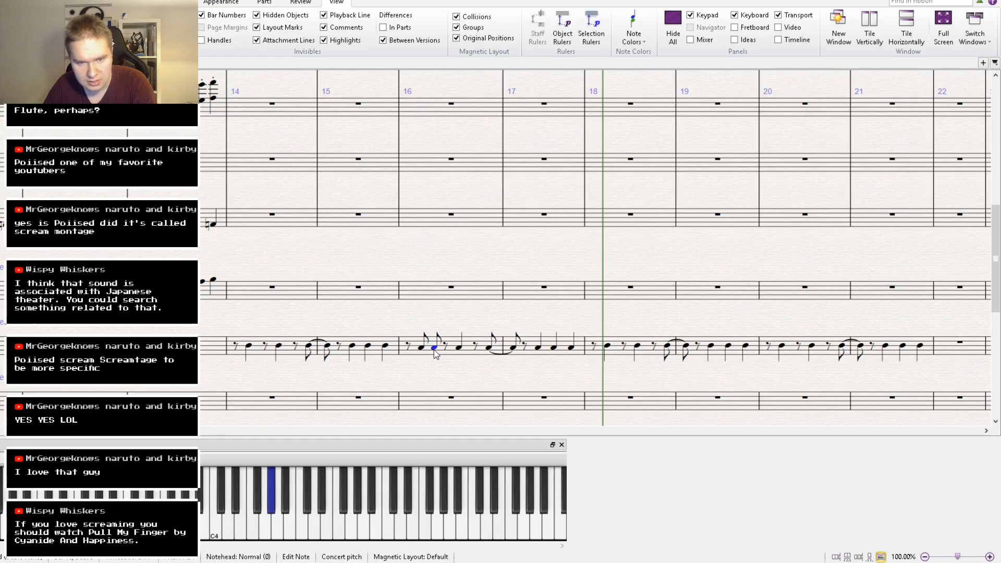
{"action": "left_click", "coordinate": [422, 349], "text": "ctrl"}
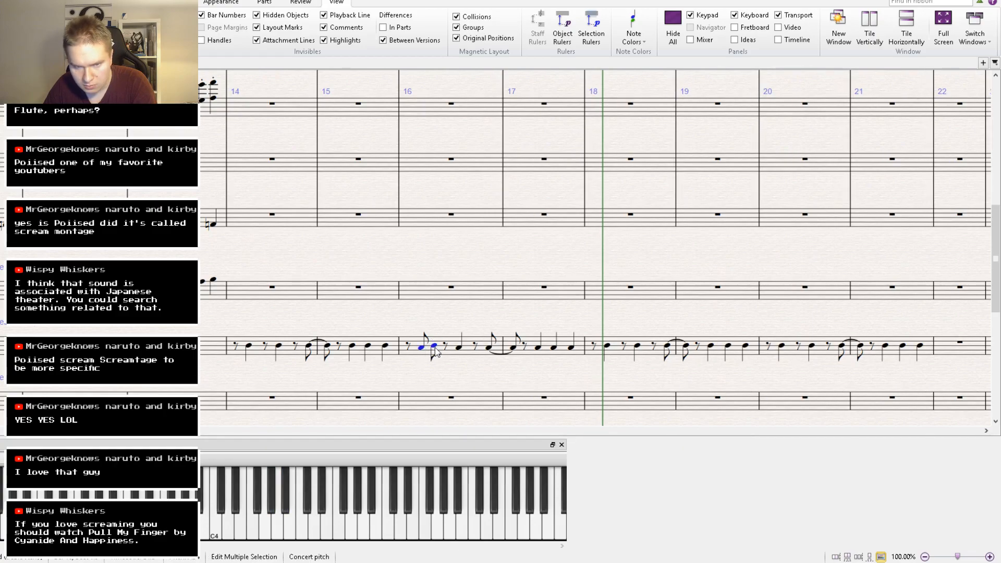
{"action": "key", "text": "r"}
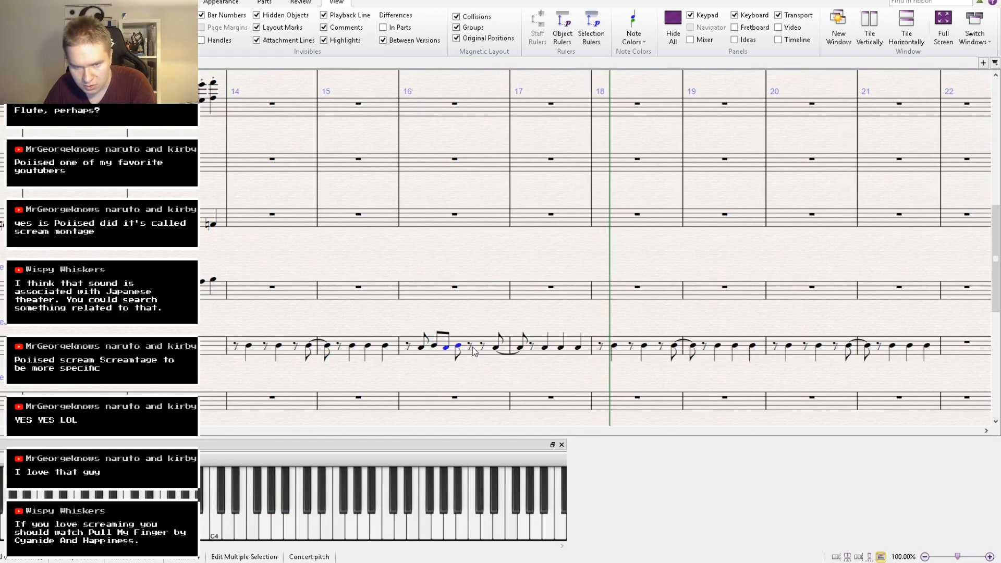
Paste the alternating A-flat and B-flat eighth notes through the rest of bar 16 and up to beat 3 of bar 17.
{"action": "left_click", "coordinate": [472, 348]}
{"action": "key", "text": "ctrl+v"}
{"action": "left_click", "coordinate": [495, 349]}
{"action": "key", "text": "ctrl+v"}
{"action": "left_click", "coordinate": [525, 349]}
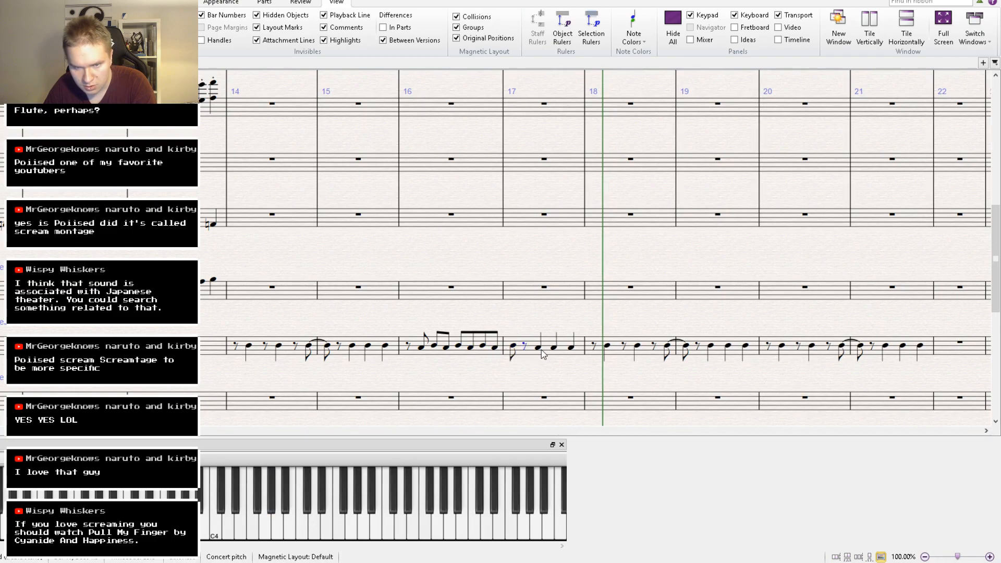
{"action": "key", "text": "ctrl+v"}
{"action": "left_click", "coordinate": [550, 348]}
{"action": "key", "text": "ctrl+v"}
{"action": "left_click", "coordinate": [578, 362]}
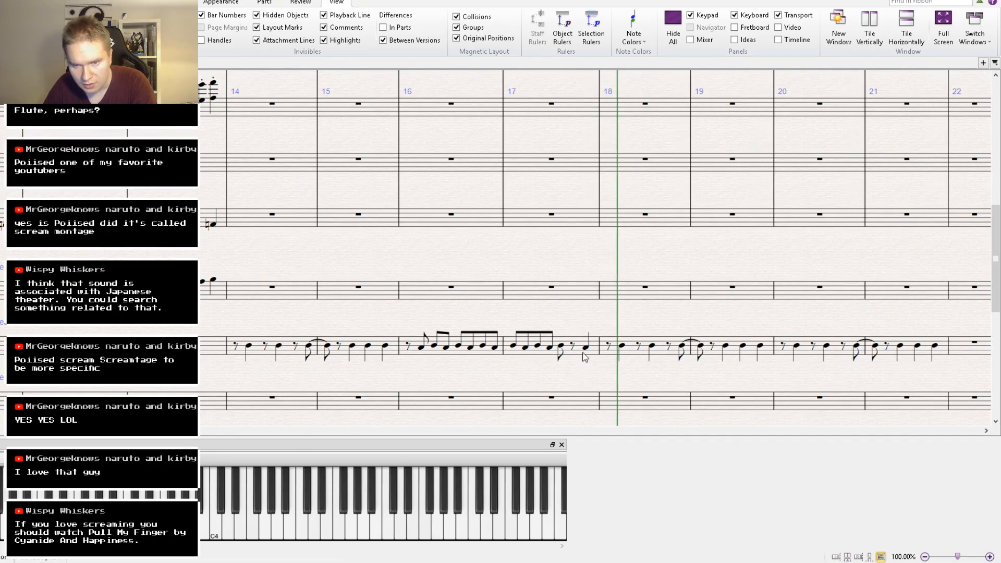
Replace the remaining rest and quarter note at the end of bar 17 with two dotted eighth notes on F.
{"action": "left_click", "coordinate": [585, 349]}
{"action": "key", "text": "ctrl+c"}
{"action": "left_click", "coordinate": [573, 349]}
{"action": "key", "text": "ctrl+v"}
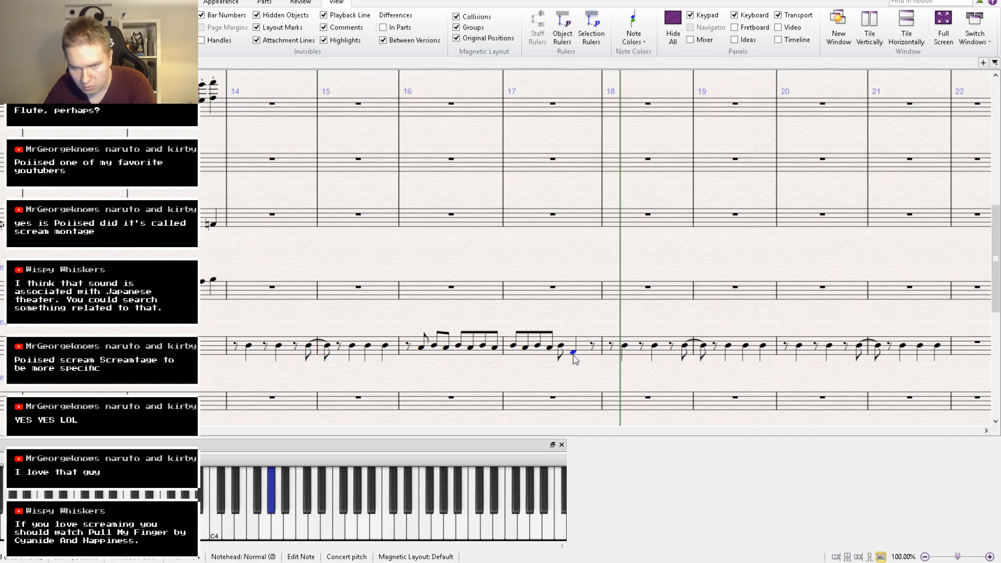
{"action": "key", "text": "KP_3"}
{"action": "key", "text": "KP_Decimal"}
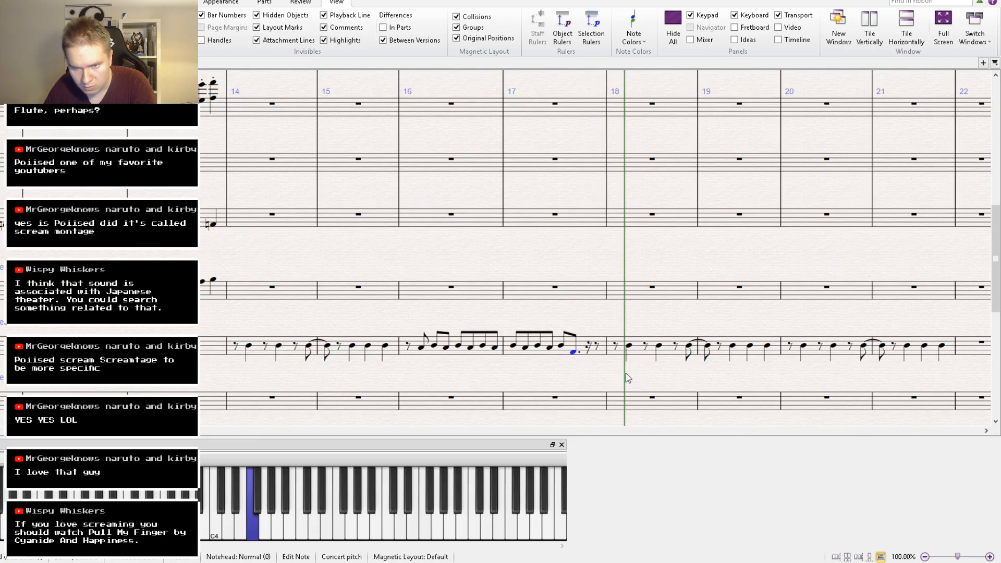
{"action": "key", "text": "ctrl+c"}
{"action": "left_click", "coordinate": [591, 351]}
{"action": "key", "text": "ctrl+v"}
{"action": "left_click", "coordinate": [576, 366]}
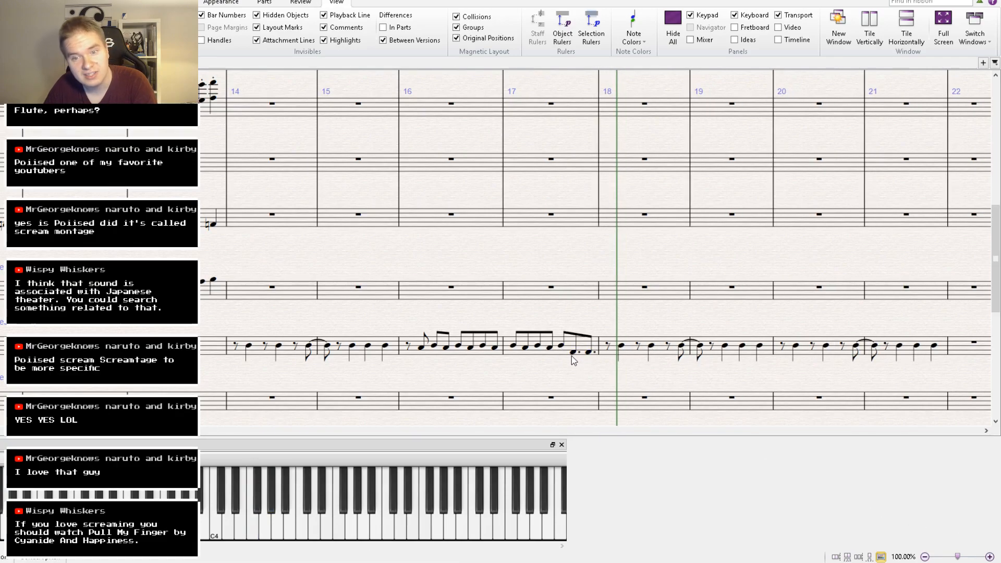
Move the playback line back to about bar 13 and play the reworked pattern from there.
{"action": "left_click", "coordinate": [573, 354]}
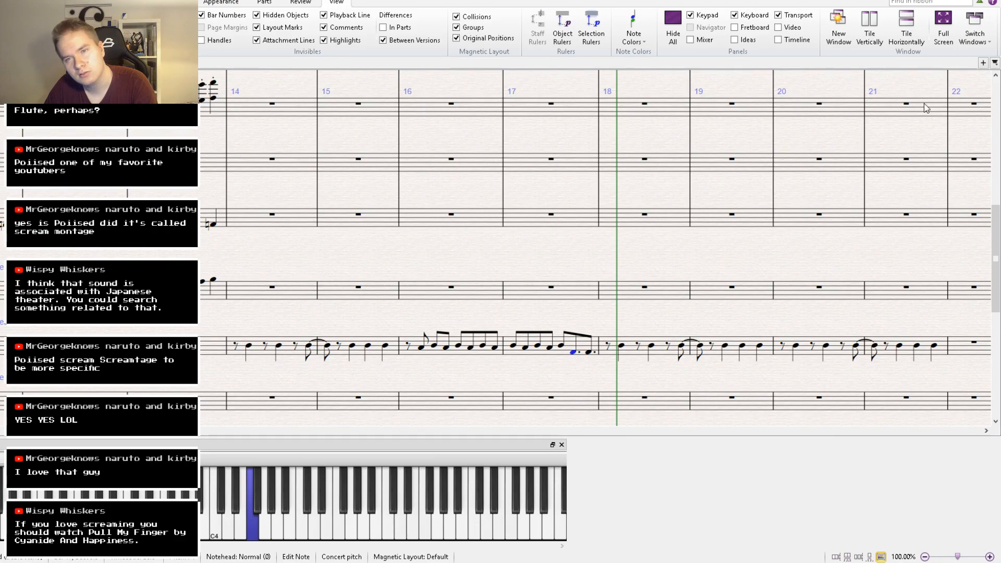
{"action": "key", "text": "bracketleft"}
{"action": "key", "text": "bracketleft"}
{"action": "key", "text": "bracketleft"}
{"action": "key", "text": "bracketleft"}
{"action": "key", "text": "bracketleft"}
{"action": "key", "text": "bracketleft"}
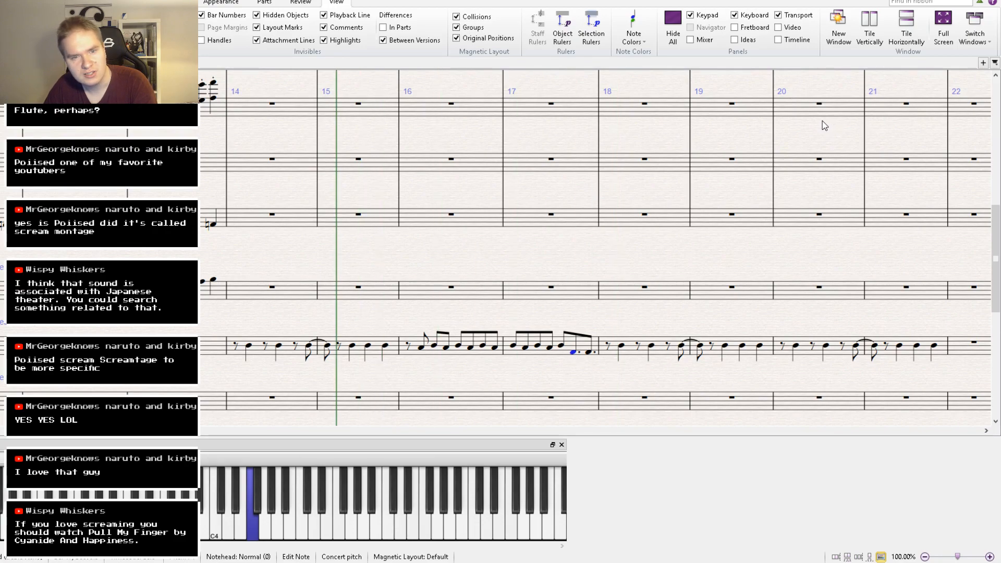
{"action": "key", "text": "bracketright"}
{"action": "left_click", "coordinate": [297, 355]}
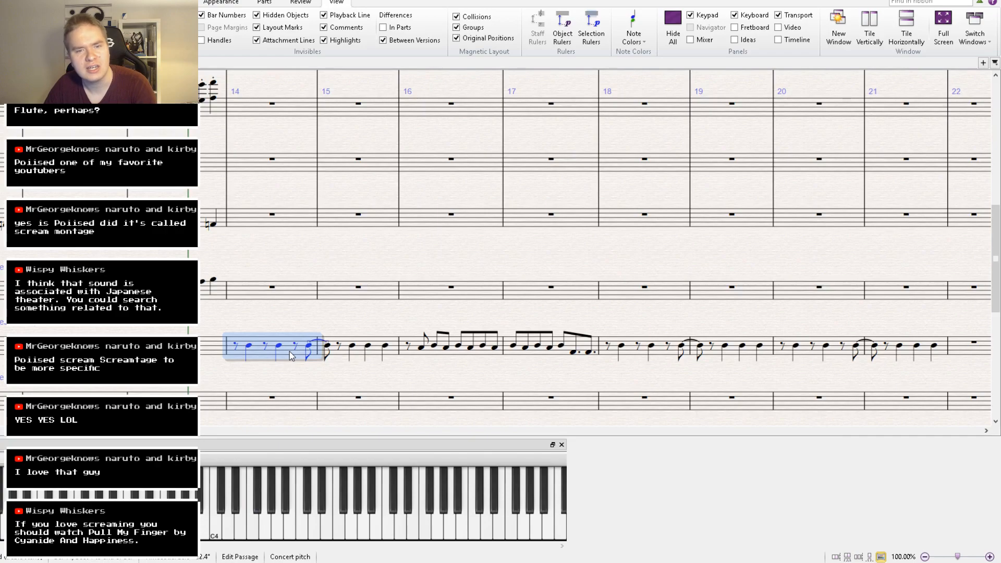
{"action": "key", "text": "space"}
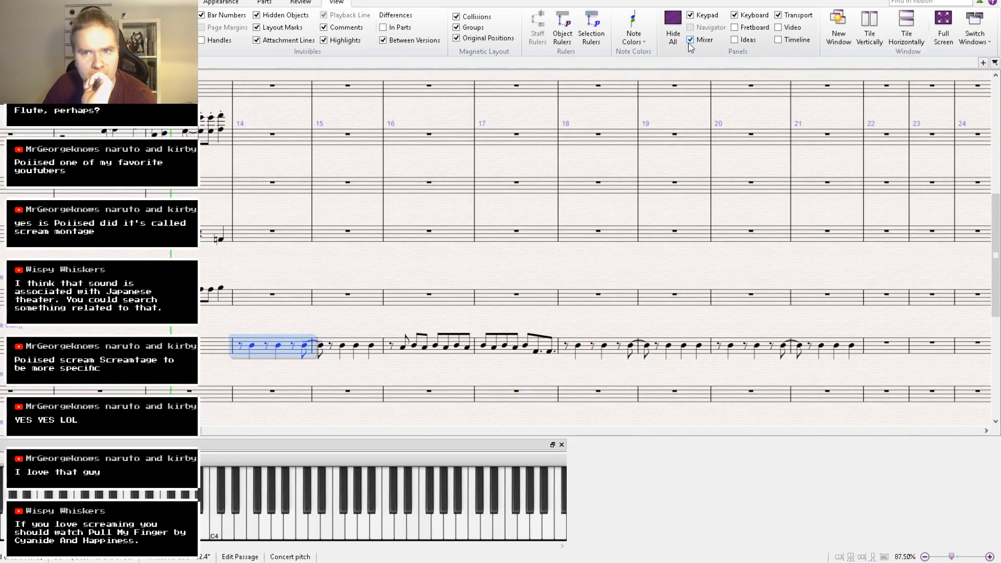
Raise the volume of the second D. output slightly in the mixer during playback, and stop playback.
{"action": "left_click", "coordinate": [691, 40]}
{"action": "left_click_drag", "start_coordinate": [457, 452], "coordinate": [459, 442]}
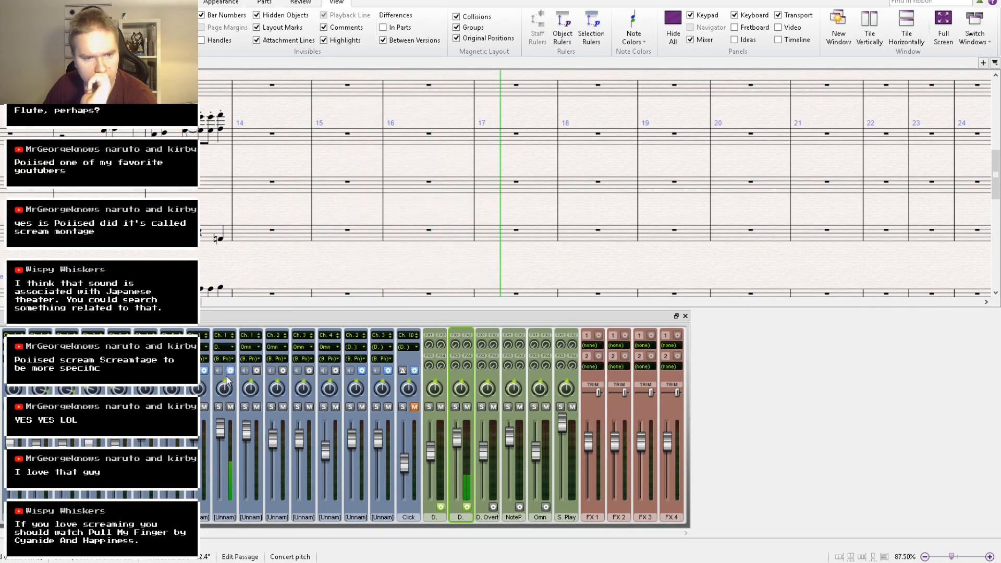
{"action": "left_click", "coordinate": [222, 395]}
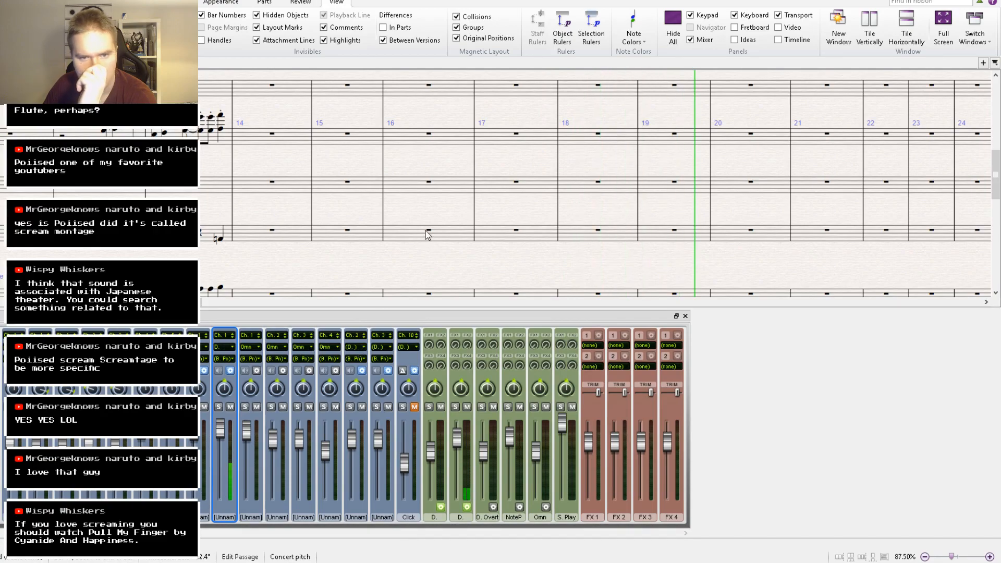
{"action": "key", "text": "space"}
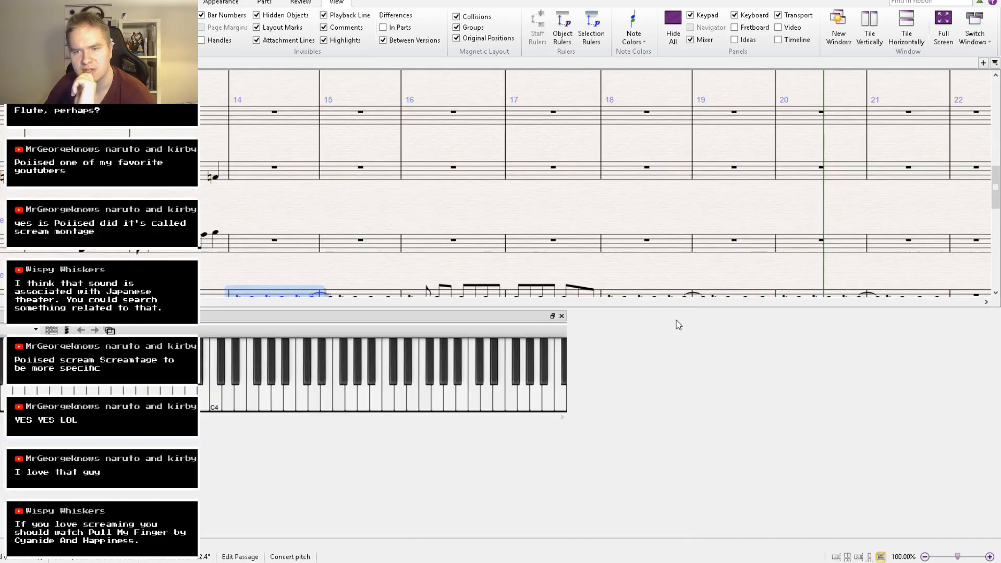
Close the on-screen piano keyboard and change the lower dotted note near the end of bar 17's melody to a quarter note.
{"action": "left_click", "coordinate": [562, 317]}
{"action": "left_click_drag", "start_coordinate": [407, 275], "coordinate": [405, 187]}
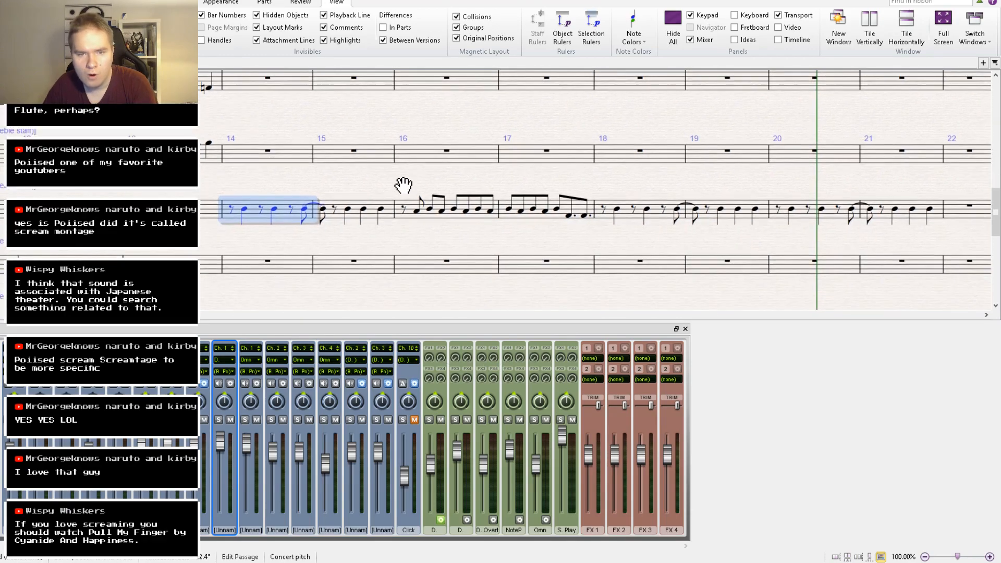
{"action": "left_click", "coordinate": [569, 217]}
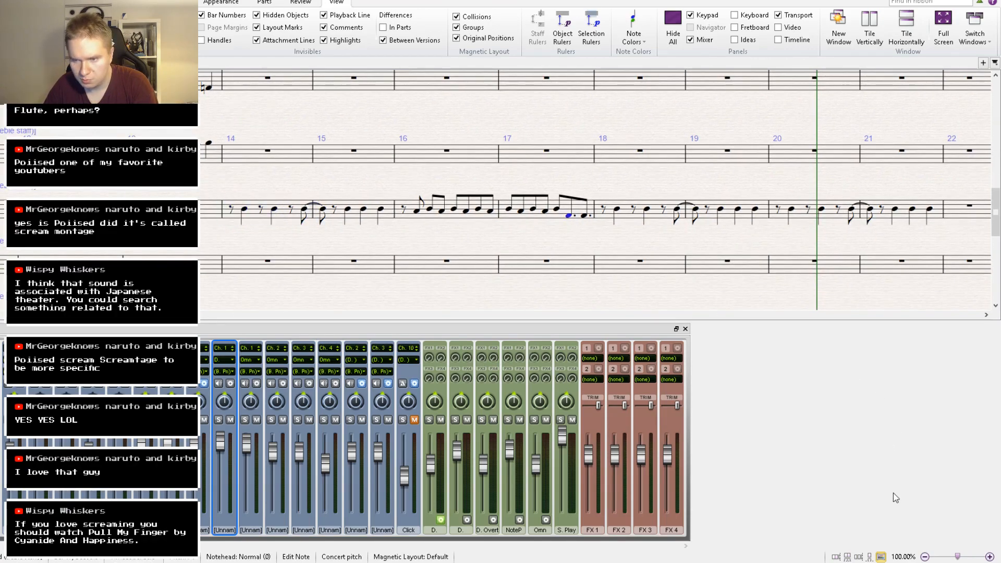
{"action": "key", "text": "5"}
Copy the melody in bars 16–17 into bars 20–21 of the same staff.
{"action": "left_click_drag", "start_coordinate": [571, 218], "coordinate": [474, 218]}
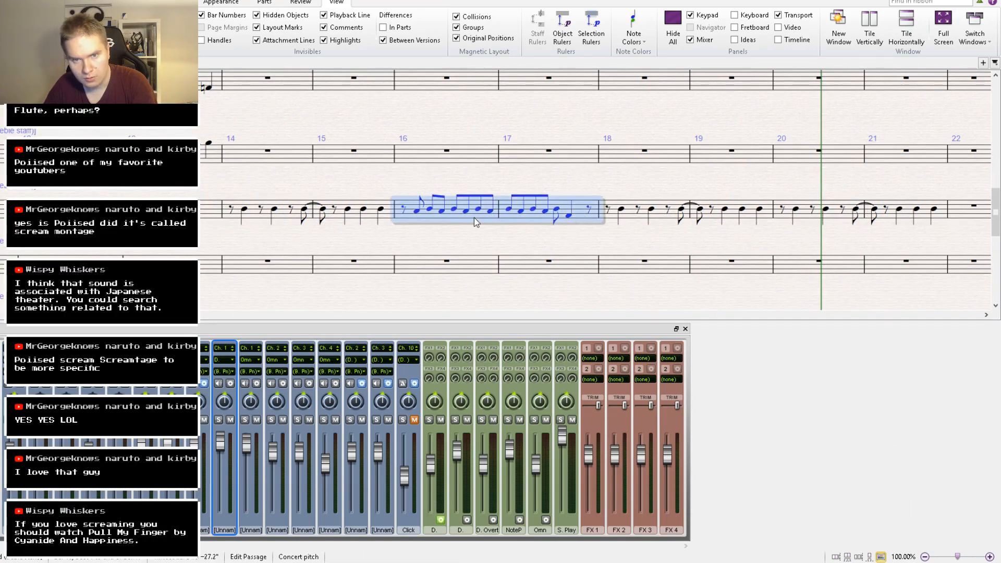
{"action": "left_click_drag", "start_coordinate": [637, 224], "coordinate": [766, 307]}
{"action": "left_click", "coordinate": [719, 235]}
{"action": "key", "text": "ctrl+v"}
Copy bars 14–17 of the Timpani and Taiko Drums staves into bars 18–21.
{"action": "left_click_drag", "start_coordinate": [485, 188], "coordinate": [521, 480]}
{"action": "left_click_drag", "start_coordinate": [497, 243], "coordinate": [445, 453]}
{"action": "left_click", "coordinate": [644, 263]}
{"action": "left_click", "coordinate": [387, 191], "text": "shift"}
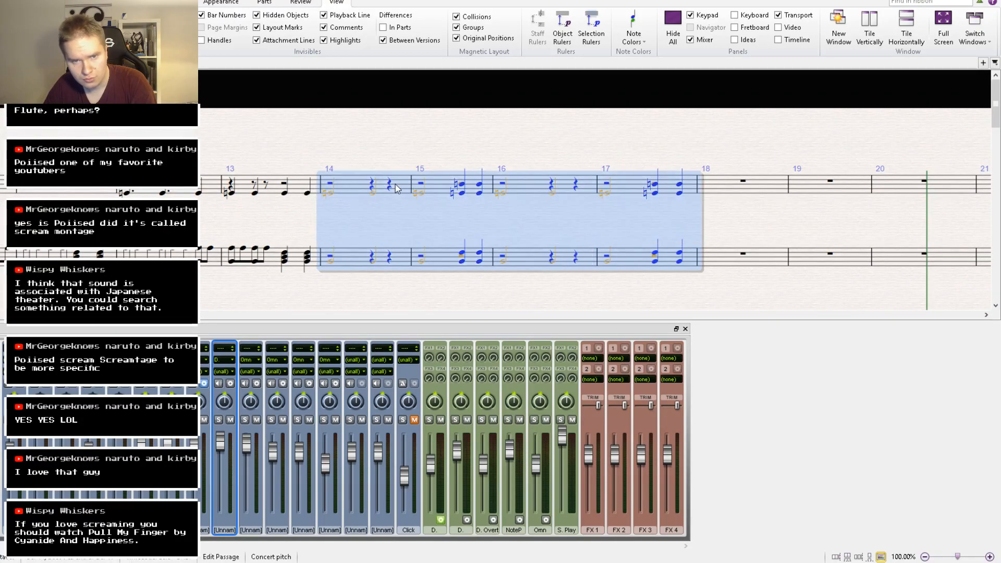
{"action": "key", "text": "ctrl+c"}
{"action": "left_click", "coordinate": [717, 183]}
{"action": "key", "text": "ctrl+v"}
{"action": "left_click_drag", "start_coordinate": [738, 216], "coordinate": [396, 184]}
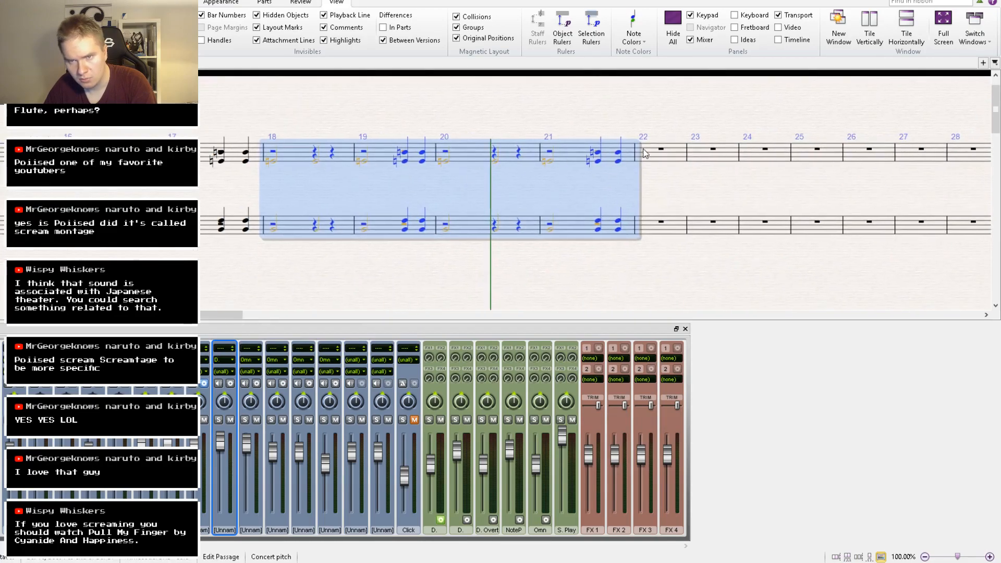
{"action": "left_click", "coordinate": [650, 157]}
Return the playback line to the start of the score and play it from bar 1.
{"action": "left_click_drag", "start_coordinate": [383, 124], "coordinate": [543, 131]}
{"action": "key", "text": "["}
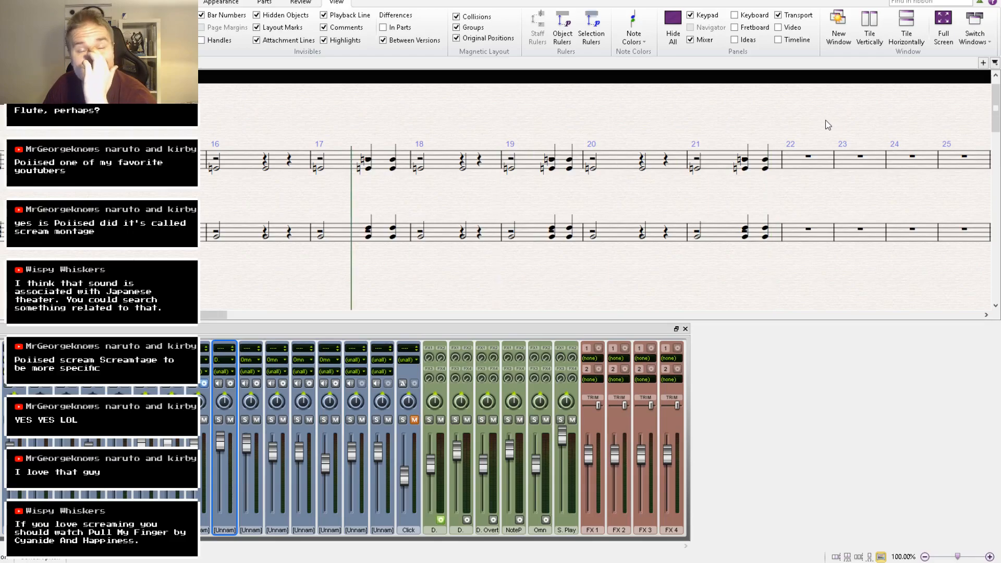
{"action": "left_click_drag", "start_coordinate": [439, 117], "coordinate": [1000, 86]}
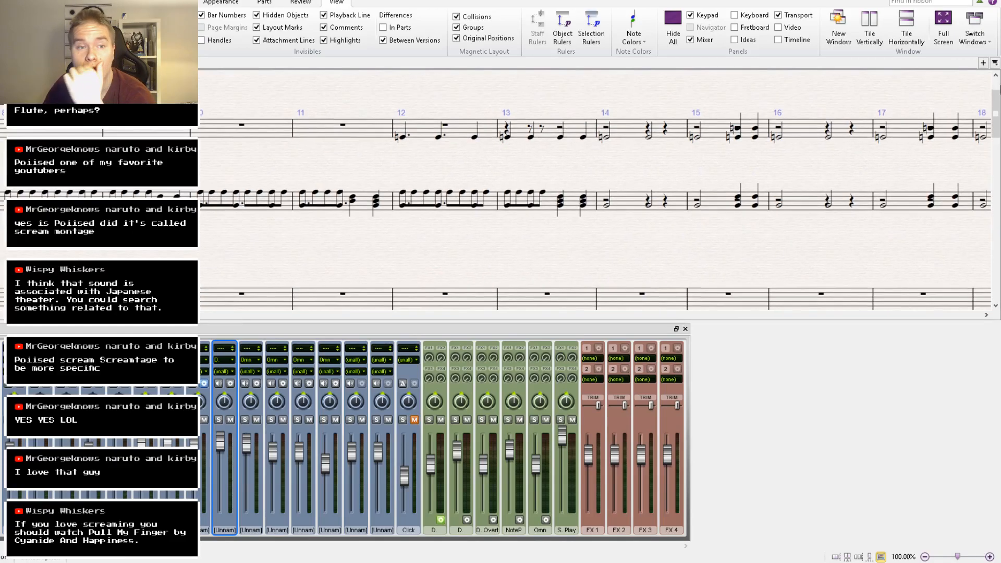
{"action": "left_click_drag", "start_coordinate": [452, 175], "coordinate": [999, 205]}
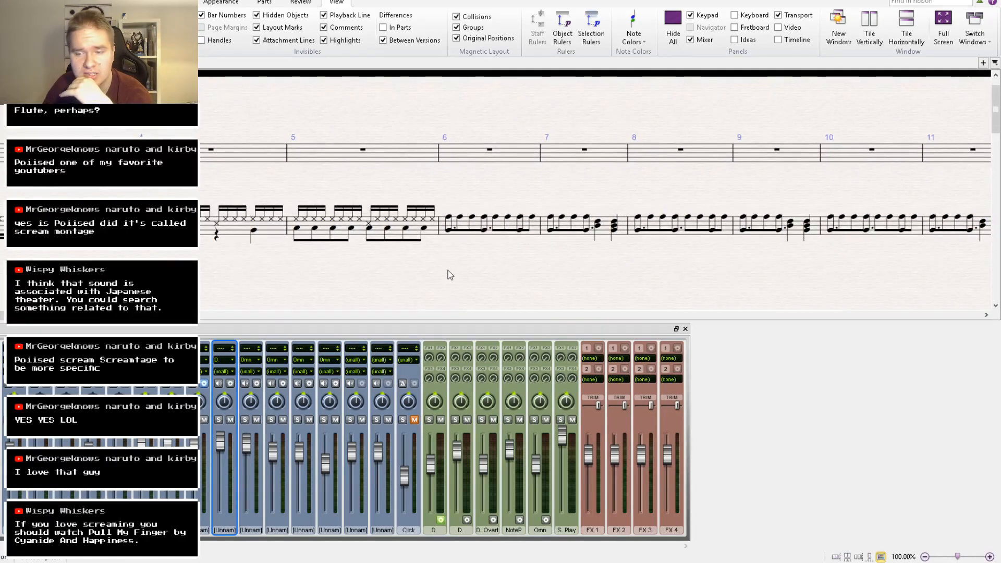
{"action": "left_click_drag", "start_coordinate": [449, 271], "coordinate": [962, 272]}
{"action": "key", "text": "ctrl+["}
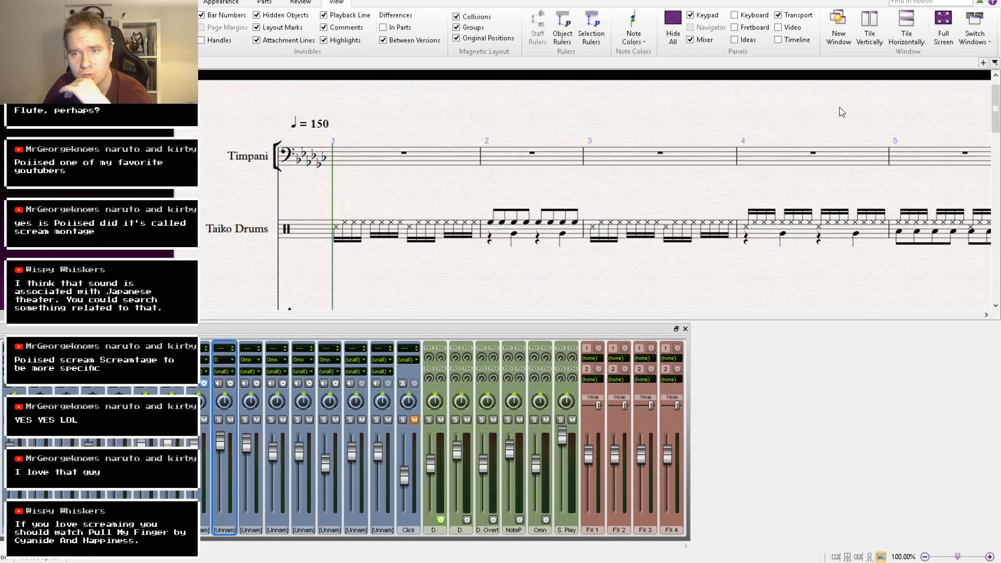
{"action": "key", "text": "space"}
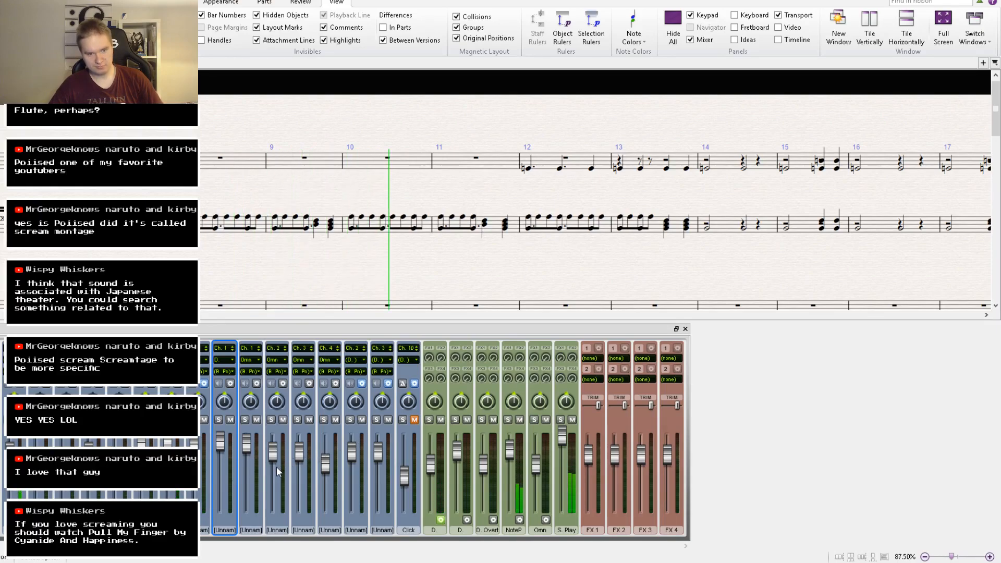
{"action": "left_click", "coordinate": [202, 454]}
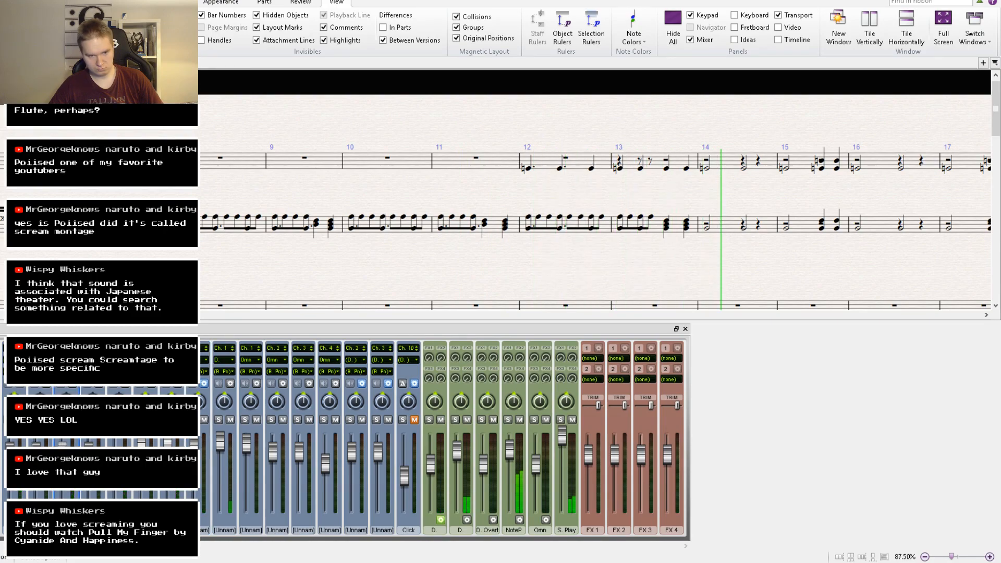
Close the Mixer, follow playback on the lower staves through bar 21 and stop it there.
{"action": "left_click", "coordinate": [686, 329]}
{"action": "left_click_drag", "start_coordinate": [742, 368], "coordinate": [252, 377]}
{"action": "left_click_drag", "start_coordinate": [467, 365], "coordinate": [393, 326]}
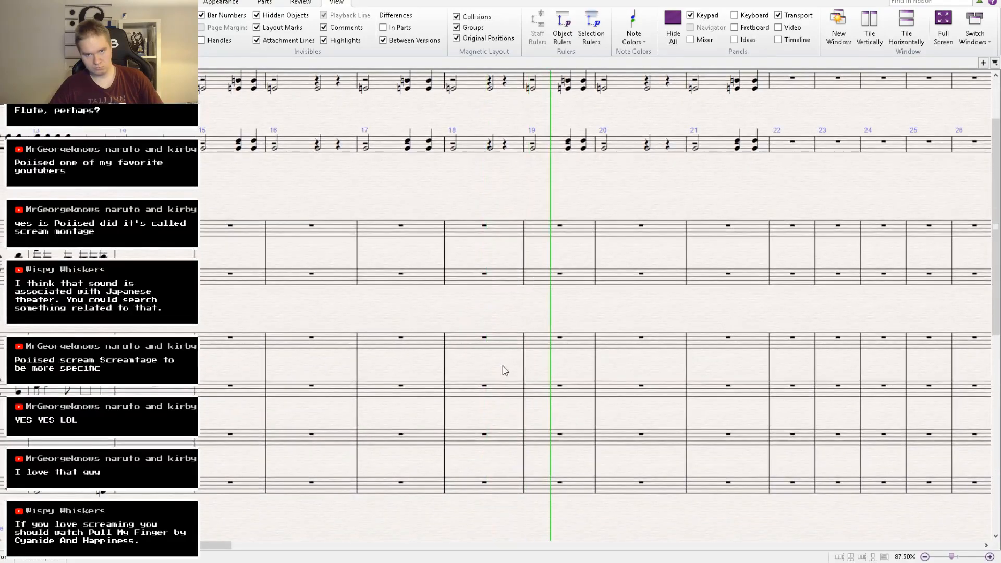
{"action": "left_click_drag", "start_coordinate": [505, 367], "coordinate": [501, 148]}
{"action": "left_click_drag", "start_coordinate": [541, 380], "coordinate": [530, 353]}
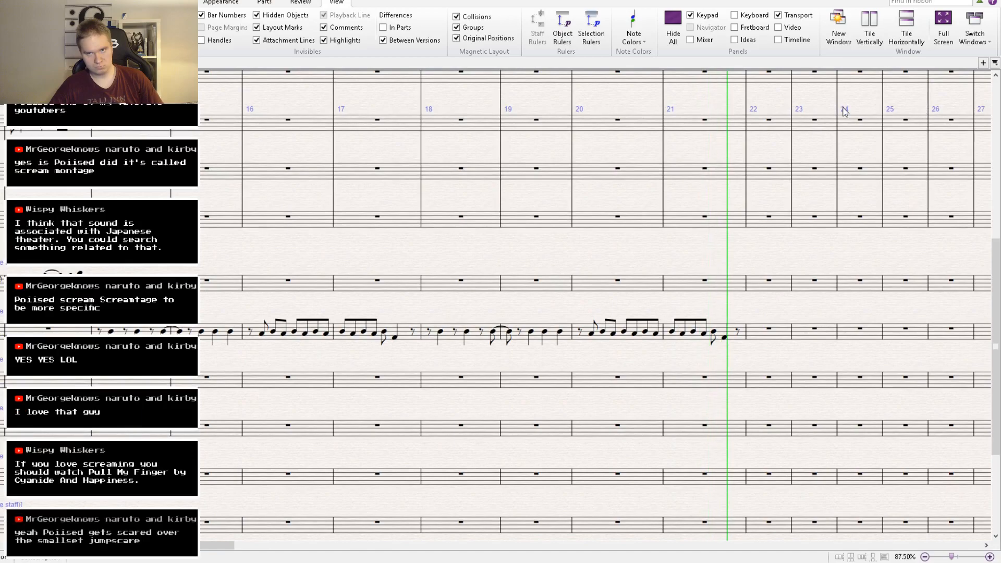
{"action": "key", "text": "space"}
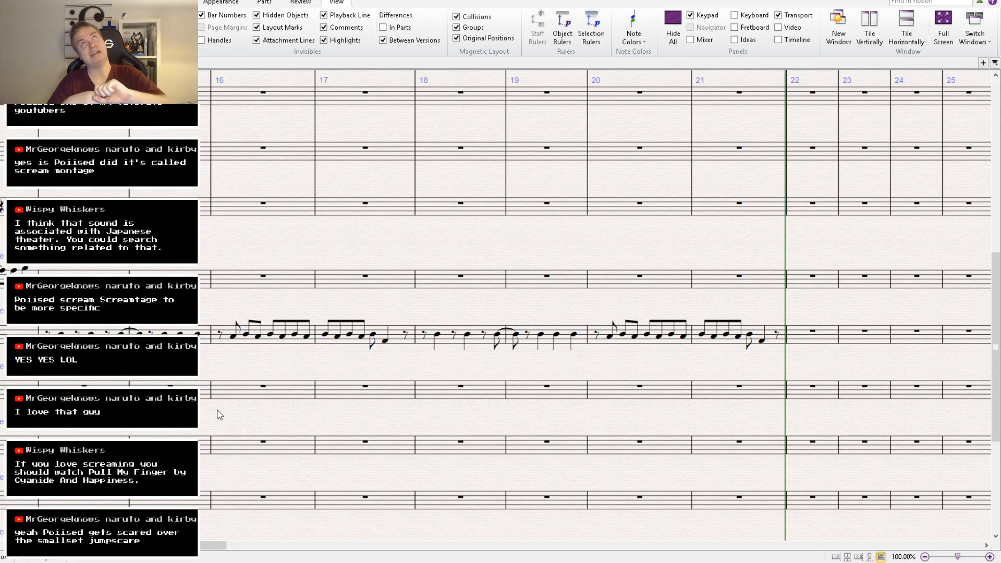
Rewind the playback line to before bar 10, listen to the passage into bar 20 and stop playback.
{"action": "left_click_drag", "start_coordinate": [216, 316], "coordinate": [313, 523]}
{"action": "left_click_drag", "start_coordinate": [283, 273], "coordinate": [261, 404]}
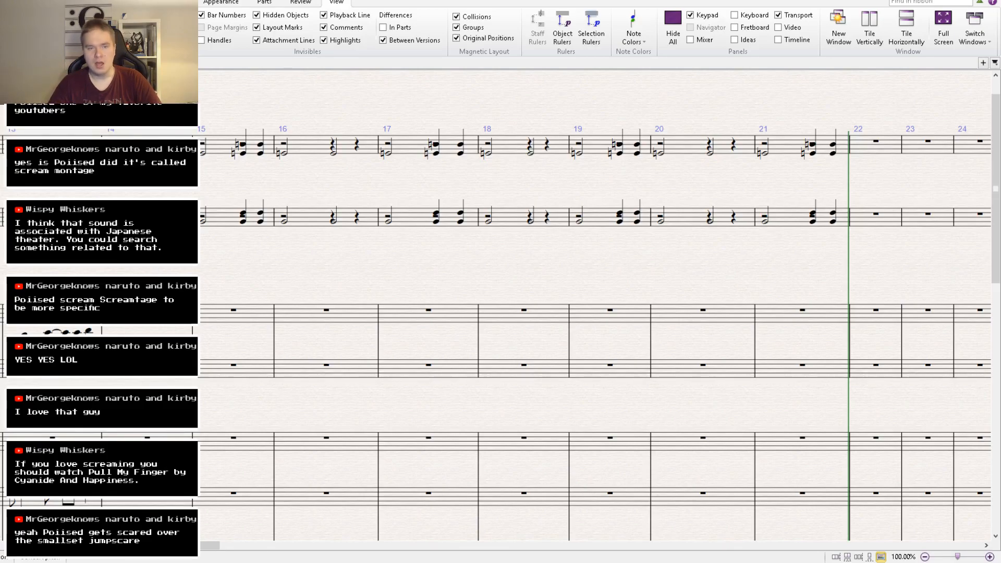
{"action": "left_click_drag", "start_coordinate": [138, 270], "coordinate": [685, 201]}
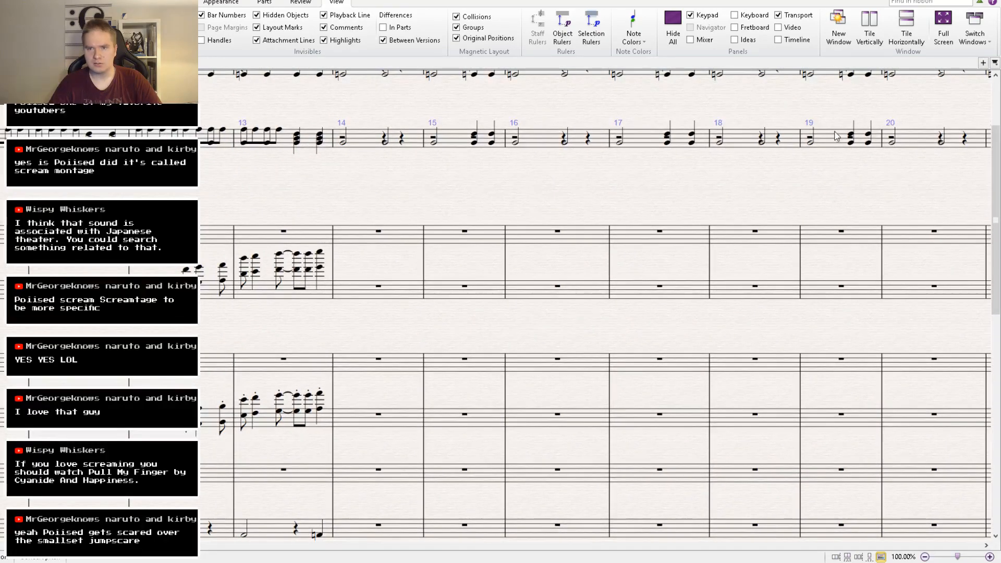
{"action": "key", "text": "["}
{"action": "key", "text": "["}
{"action": "key", "text": "["}
{"action": "key", "text": "["}
{"action": "key", "text": "["}
{"action": "key", "text": "["}
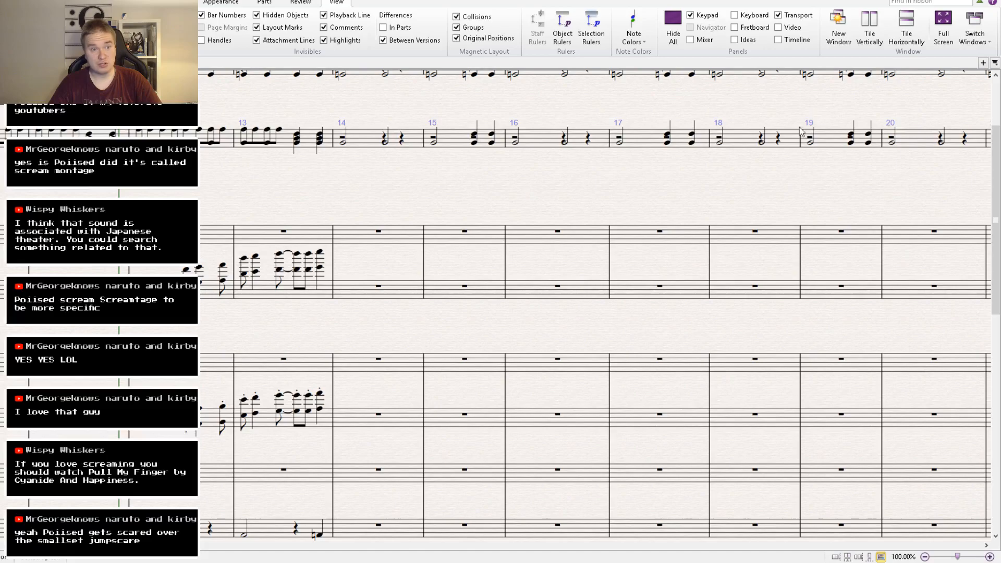
{"action": "left_click_drag", "start_coordinate": [251, 209], "coordinate": [320, 148]}
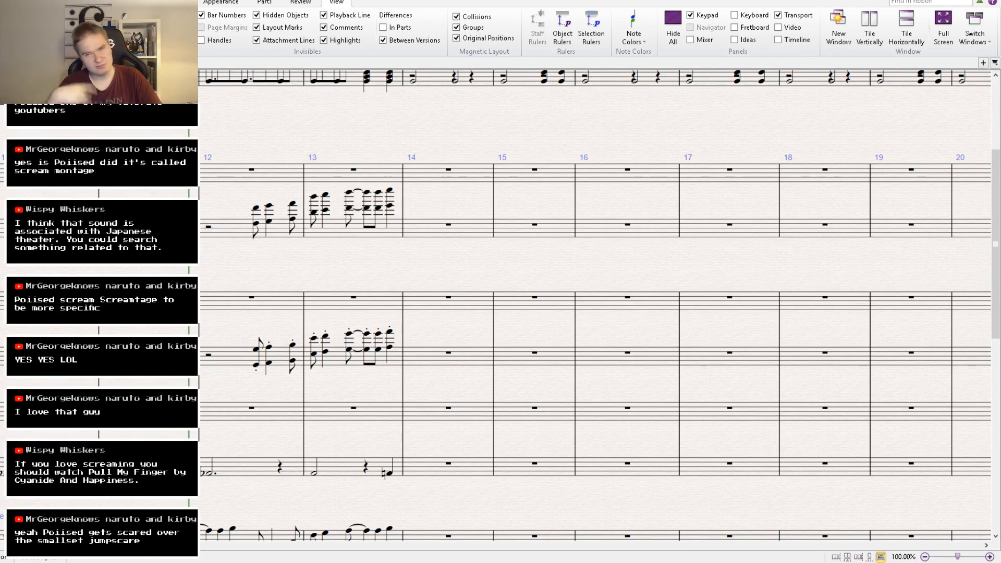
{"action": "left_click_drag", "start_coordinate": [140, 142], "coordinate": [392, 181]}
{"action": "key", "text": "bracketleft"}
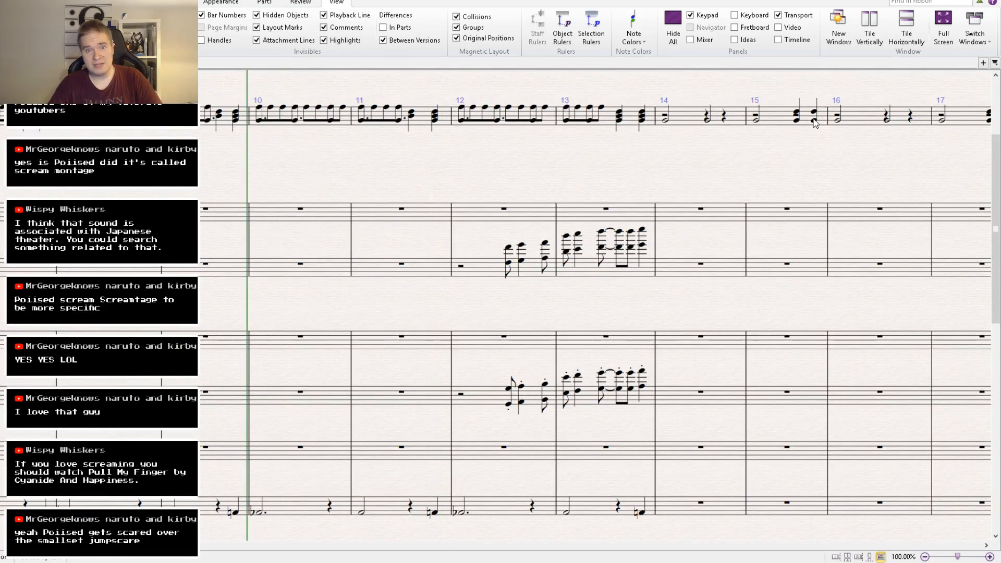
{"action": "key", "text": "bracketleft"}
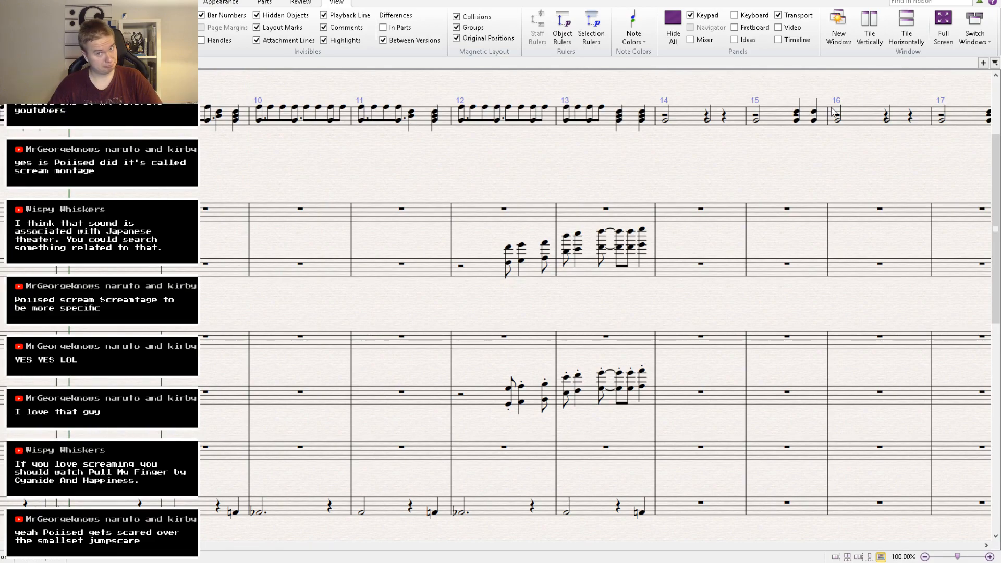
{"action": "scroll", "coordinate": [489, 180], "scroll_direction": "down", "scroll_amount": 1}
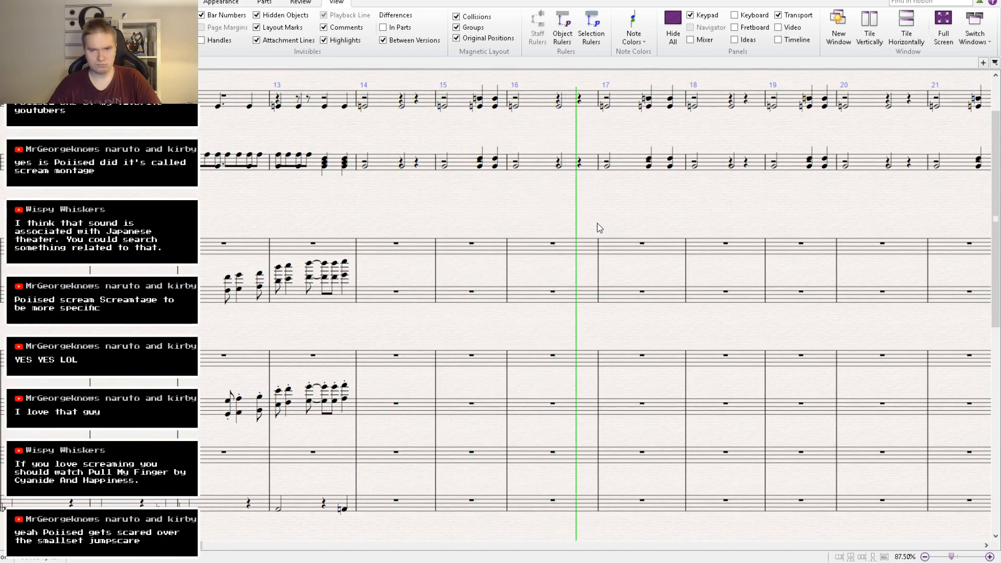
{"action": "left_click_drag", "start_coordinate": [596, 223], "coordinate": [466, 236]}
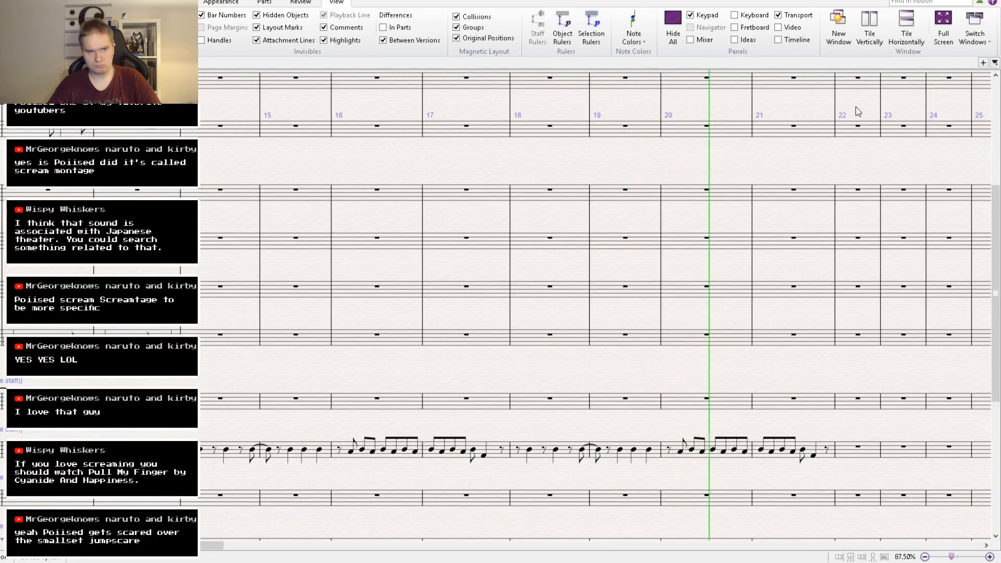
{"action": "key", "text": "space"}
Enter whole notes in bar 17 on the two staves below the melody, Gb4 on the upper and Eb4 on the lower.
{"action": "left_click_drag", "start_coordinate": [588, 323], "coordinate": [533, 136]}
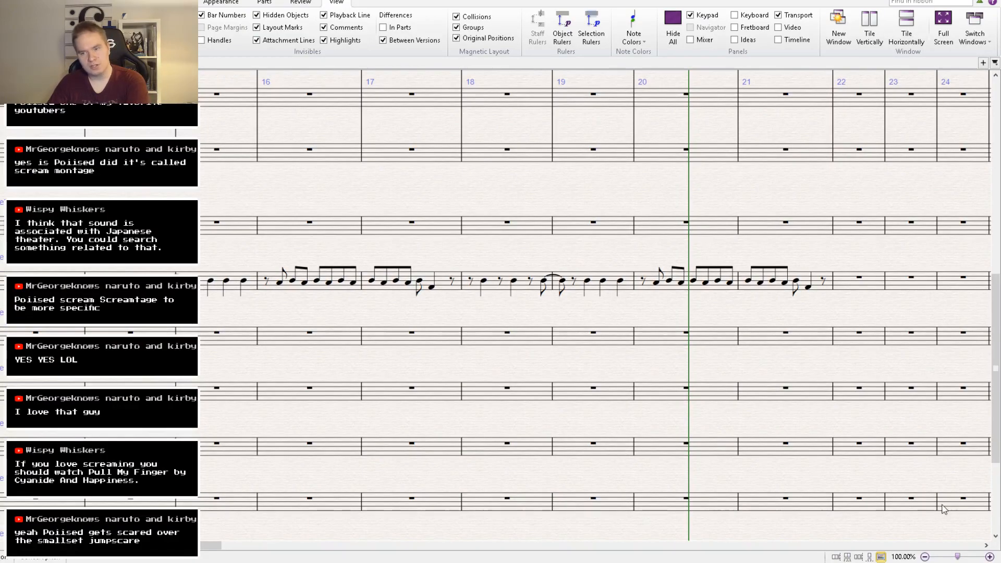
{"action": "key", "text": "n"}
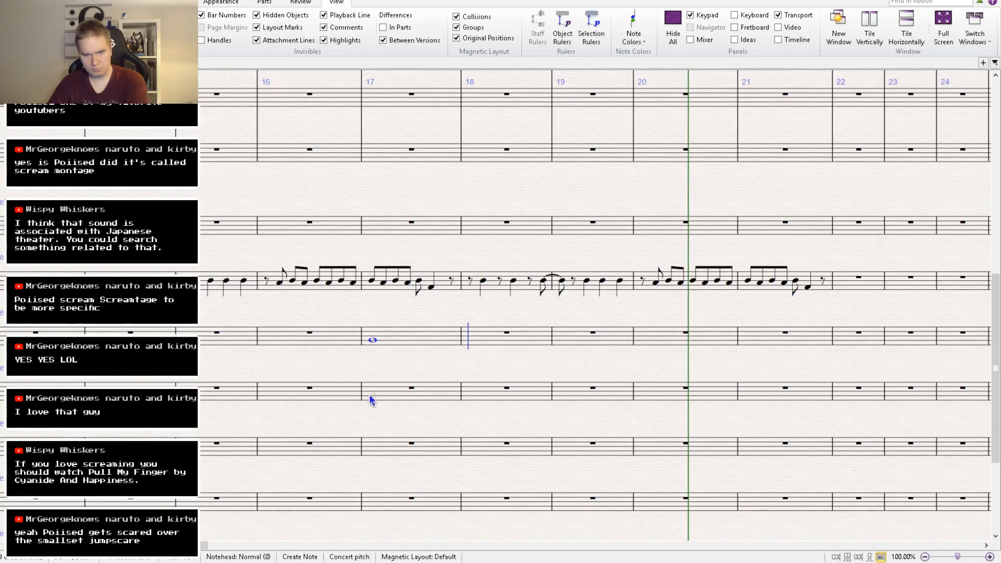
{"action": "key", "text": "Escape"}
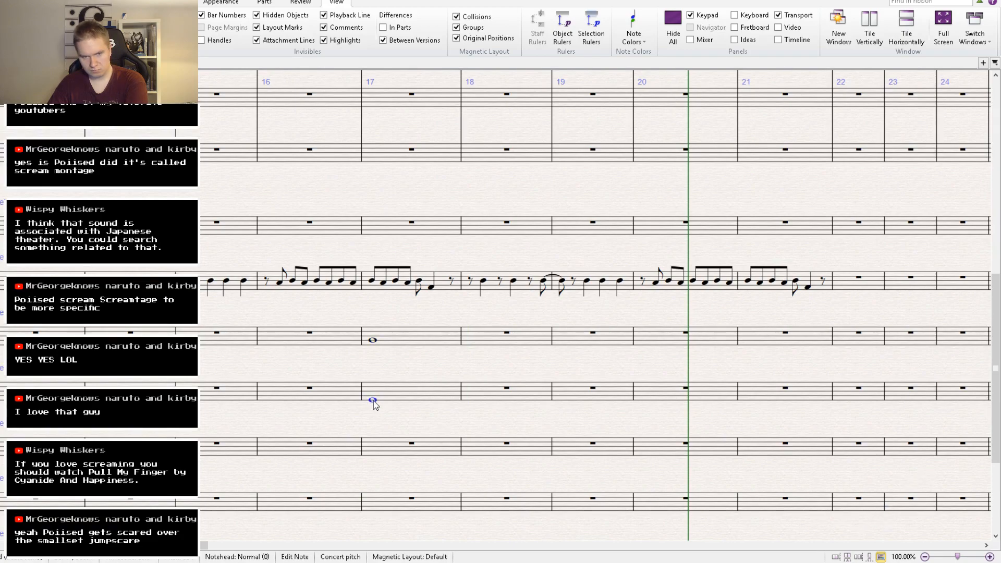
{"action": "key", "text": "s"}
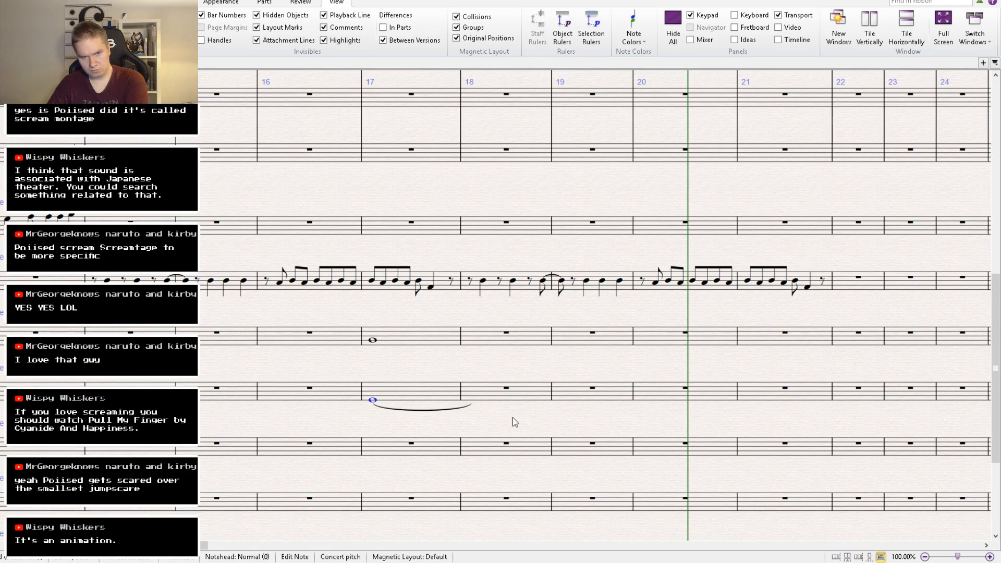
{"action": "key", "text": "ctrl+z"}
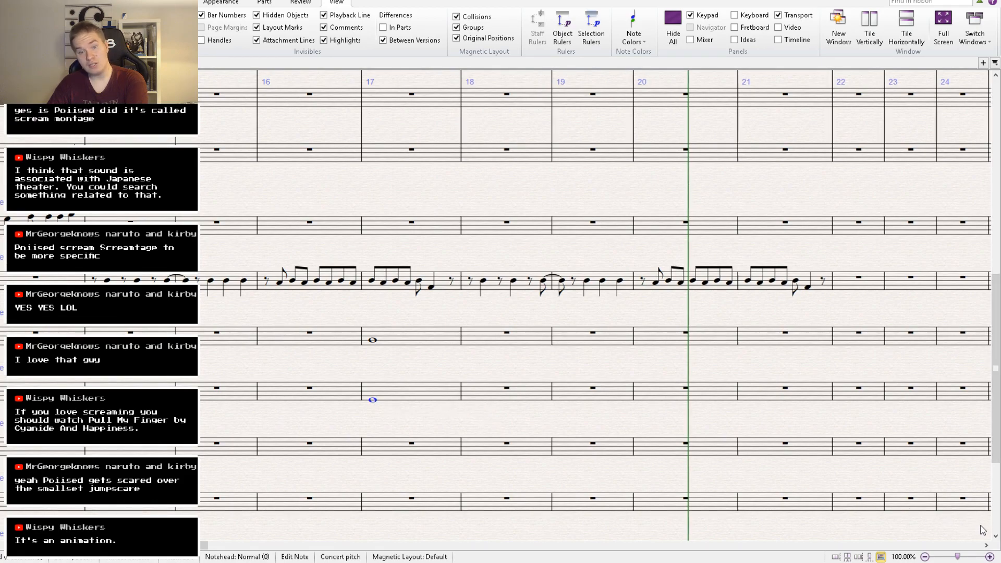
Copy the Eb4 whole note into bar 17 of the next staff down.
{"action": "left_click", "coordinate": [384, 440]}
{"action": "key", "text": "ctrl+v"}
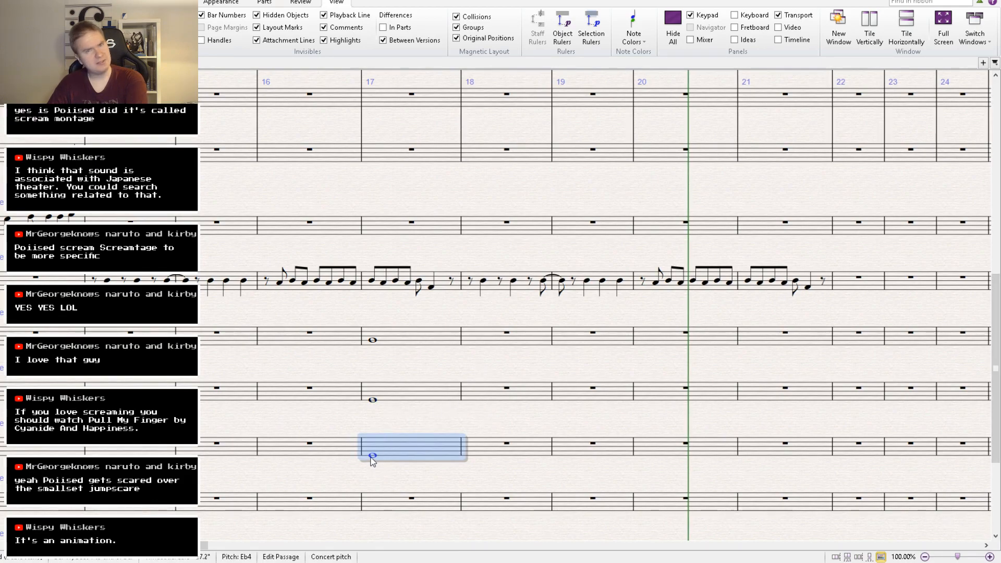
{"action": "left_click", "coordinate": [372, 456]}
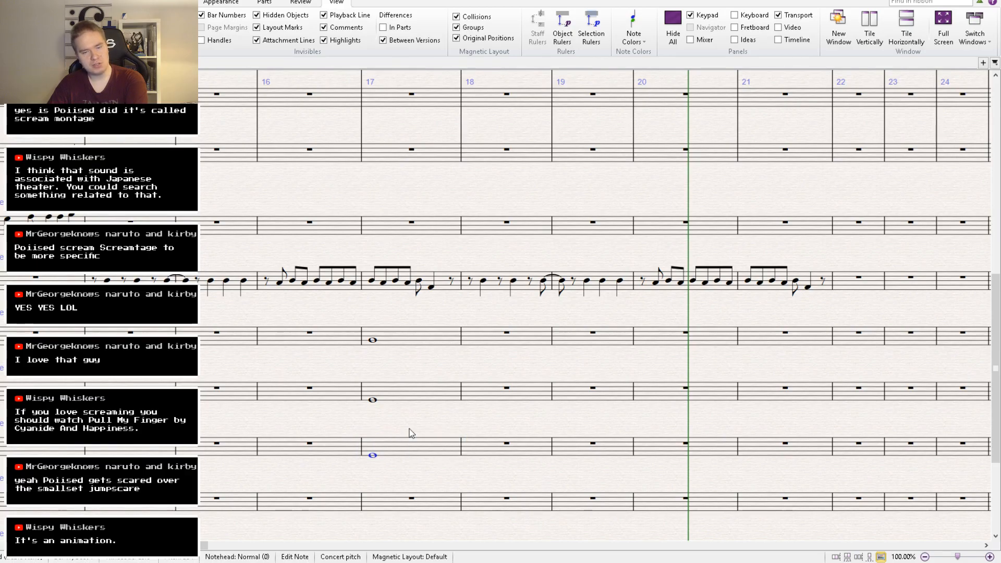
{"action": "left_click", "coordinate": [393, 457]}
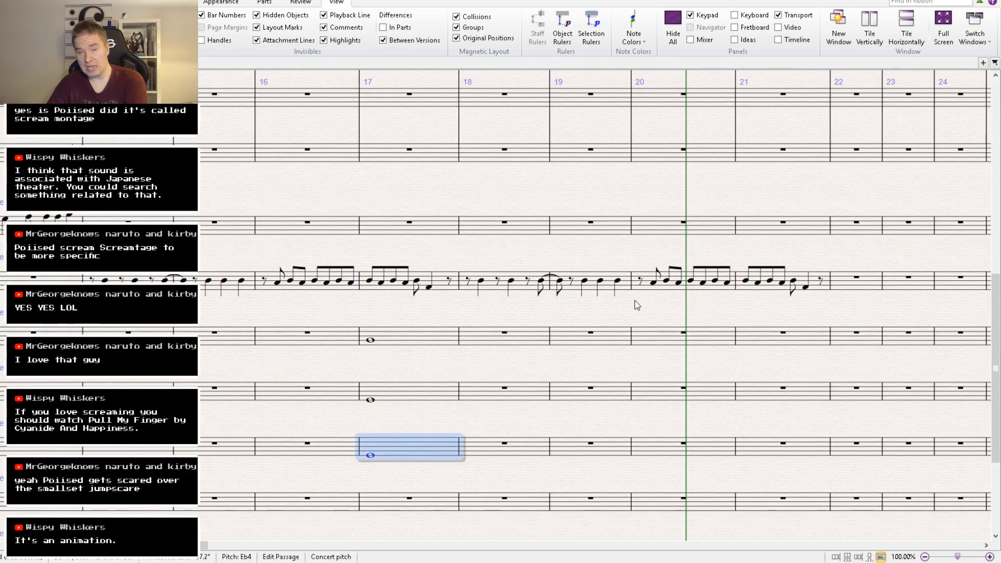
Rewind the playback line and listen through bar 20, checking the levels in the Mixer and closing it again.
{"action": "left_click_drag", "start_coordinate": [600, 313], "coordinate": [678, 314]}
{"action": "key", "text": "bracketright"}
{"action": "key", "text": "bracketleft"}
{"action": "key", "text": "bracketleft"}
{"action": "key", "text": "bracketleft"}
{"action": "key", "text": "bracketleft"}
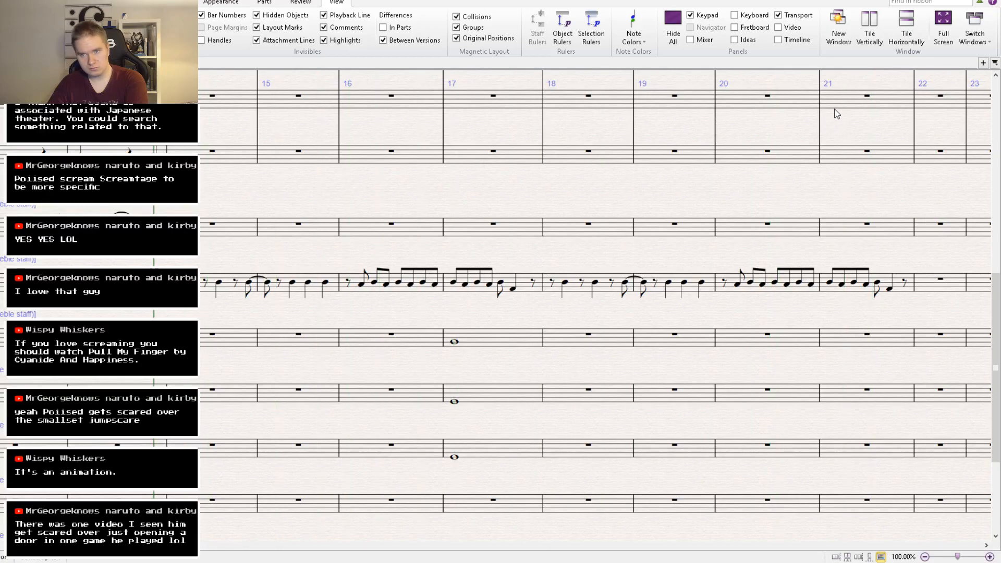
{"action": "left_click", "coordinate": [692, 40]}
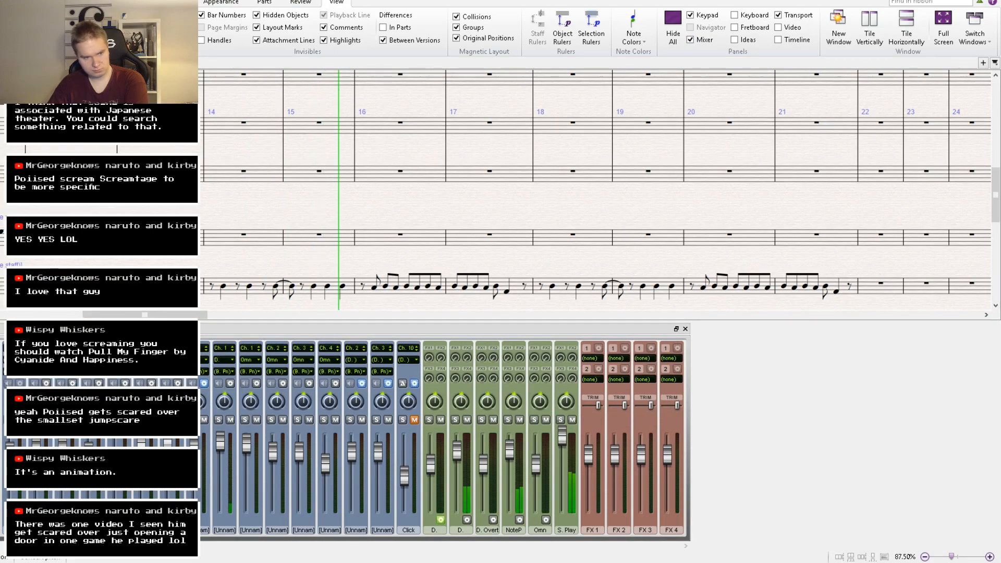
{"action": "left_click", "coordinate": [685, 328]}
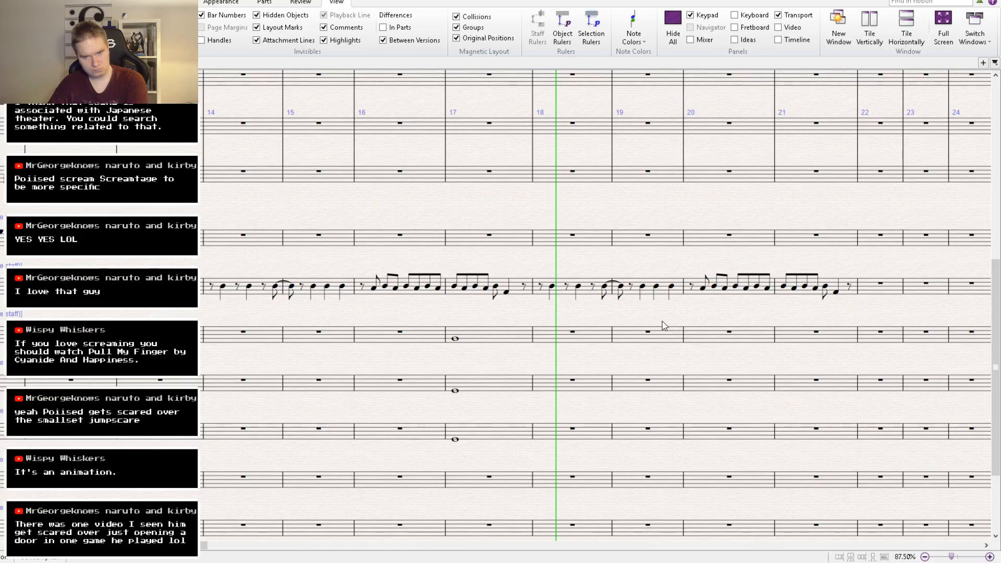
{"action": "left_click_drag", "start_coordinate": [662, 321], "coordinate": [449, 353]}
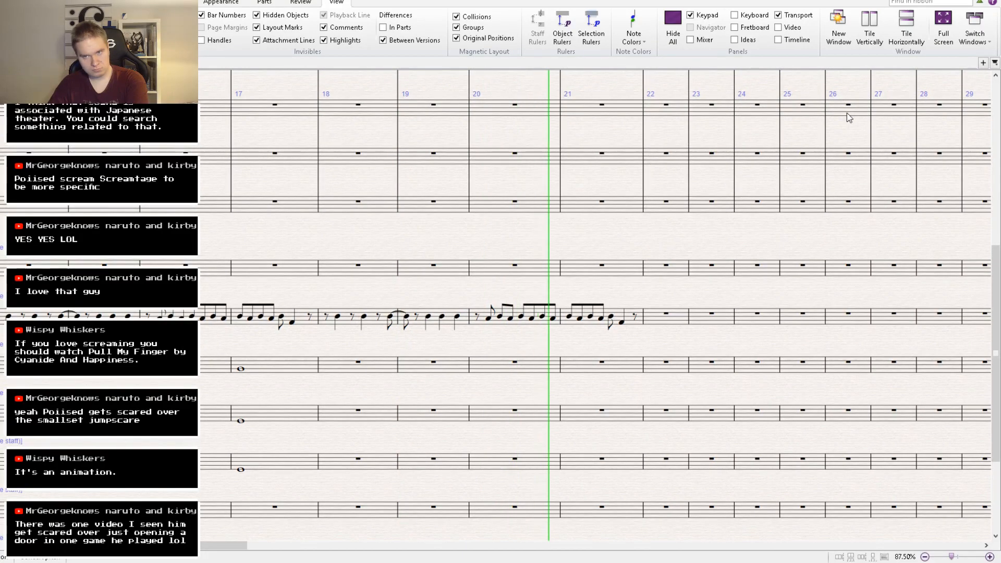
Copy the bar 17 whole notes on the three staves below the melody into bar 21.
{"action": "scroll", "coordinate": [470, 313], "scroll_direction": "up", "scroll_amount": 1}
{"action": "left_click", "coordinate": [289, 369]}
{"action": "left_click", "coordinate": [257, 486], "text": "shift"}
{"action": "key", "text": "ctrl+c"}
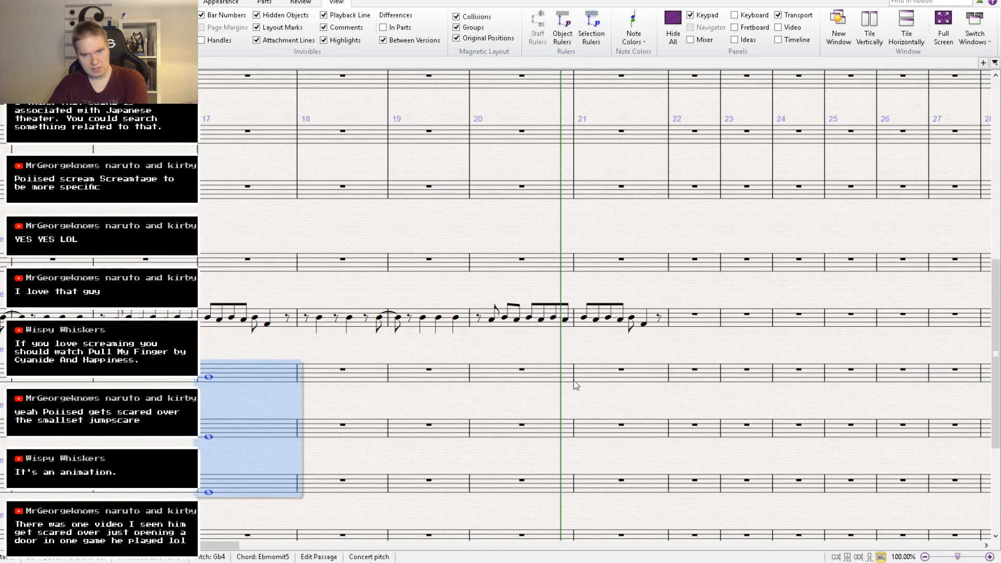
{"action": "left_click", "coordinate": [592, 371]}
{"action": "key", "text": "ctrl+v"}
Copy the Eb4 whole note in bar 21 onto the next staff down.
{"action": "left_click_drag", "start_coordinate": [609, 437], "coordinate": [546, 331]}
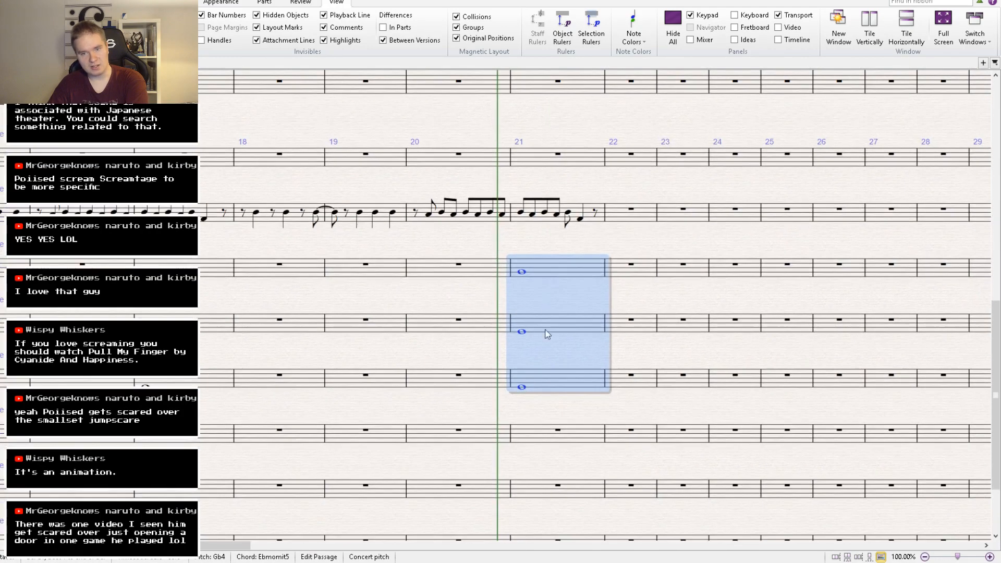
{"action": "left_click", "coordinate": [540, 377]}
{"action": "key", "text": "ctrl+c"}
{"action": "left_click", "coordinate": [533, 438]}
{"action": "key", "text": "ctrl+v"}
{"action": "left_click", "coordinate": [521, 443]}
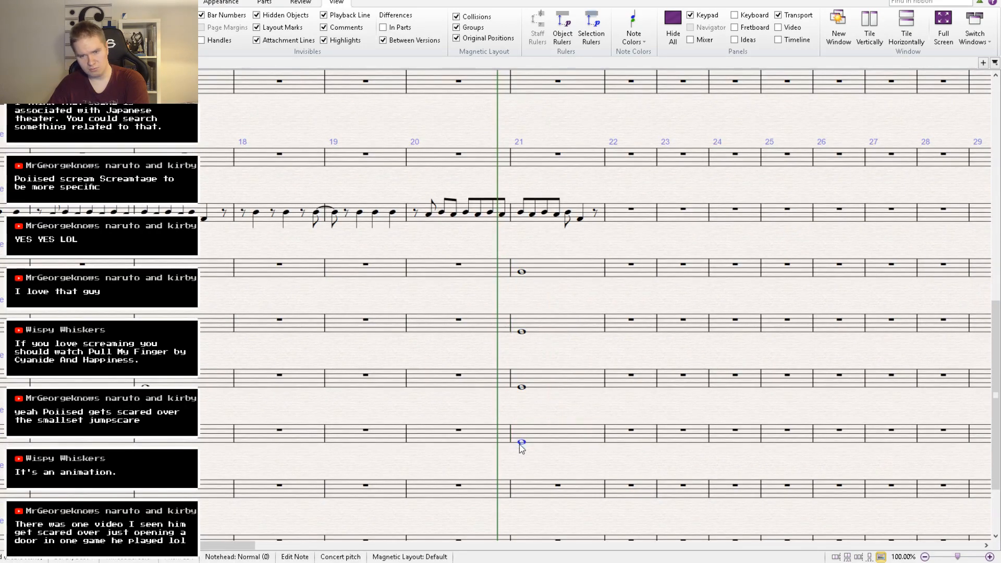
Try to paste the whole note into bar 22 of the same staff.
{"action": "left_click", "coordinate": [639, 438]}
{"action": "key", "text": "ctrl+v"}
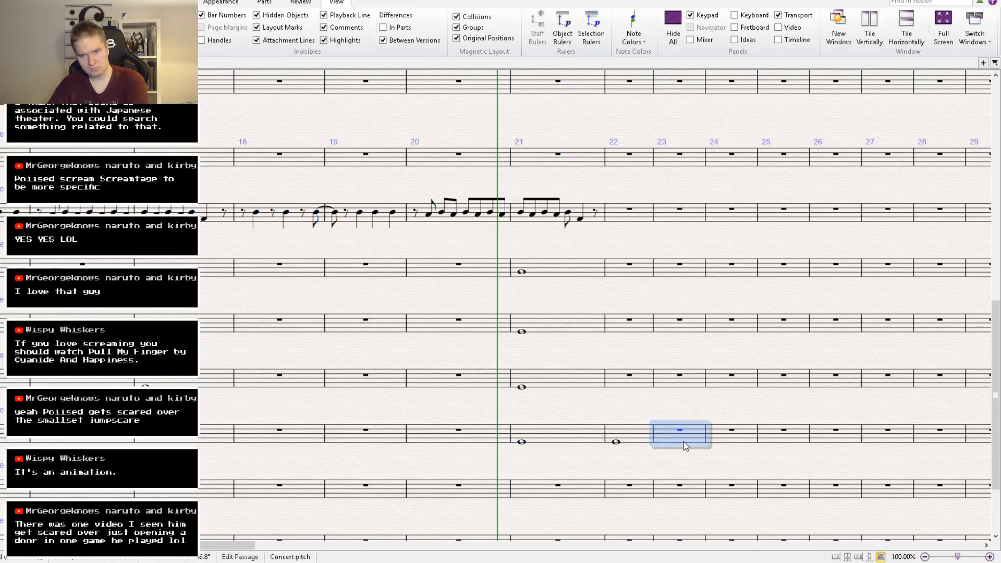
{"action": "key", "text": "ctrl+z"}
{"action": "key", "text": "ctrl+z"}
Try to add a note a third above the Eb4 whole note in bar 21 of the lowest filled staff.
{"action": "left_click", "coordinate": [528, 444]}
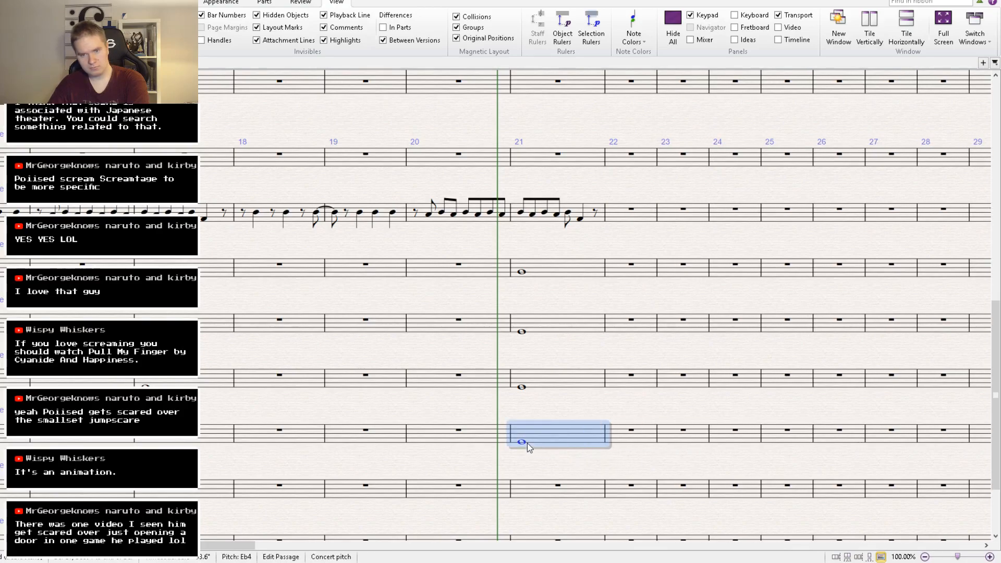
{"action": "left_click", "coordinate": [524, 444]}
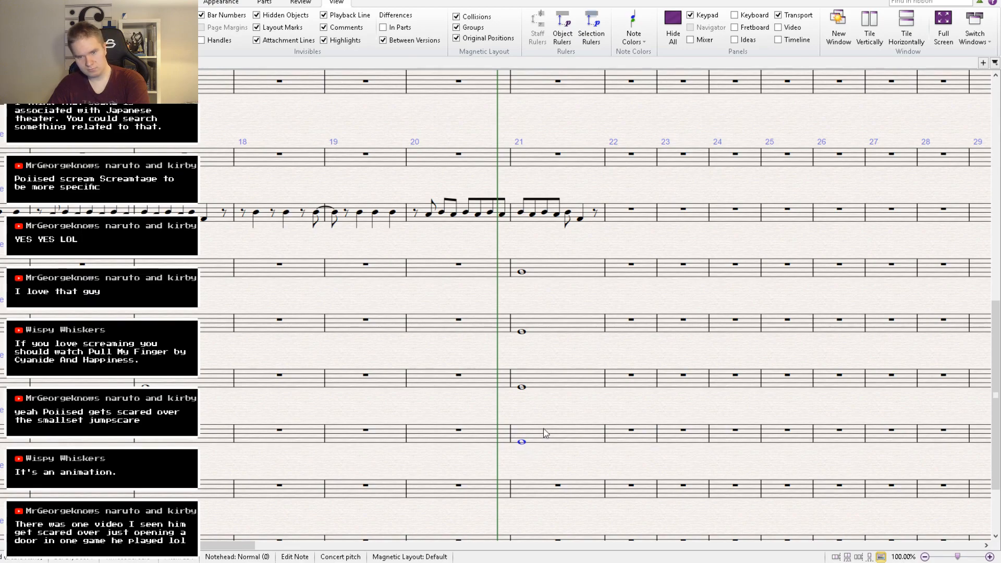
{"action": "key", "text": "3"}
{"action": "key", "text": "4"}
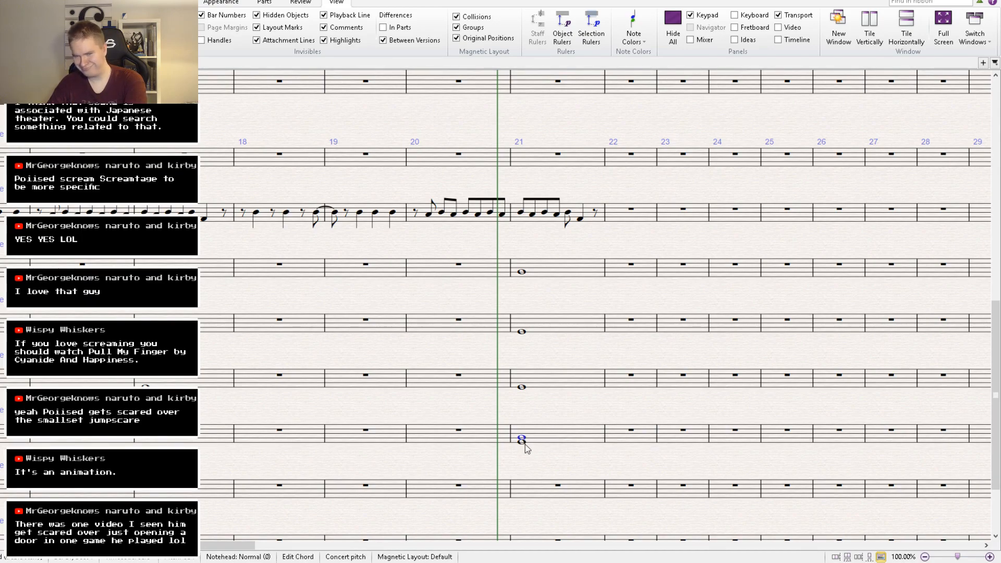
{"action": "key", "text": "ctrl+z"}
{"action": "key", "text": "Escape"}
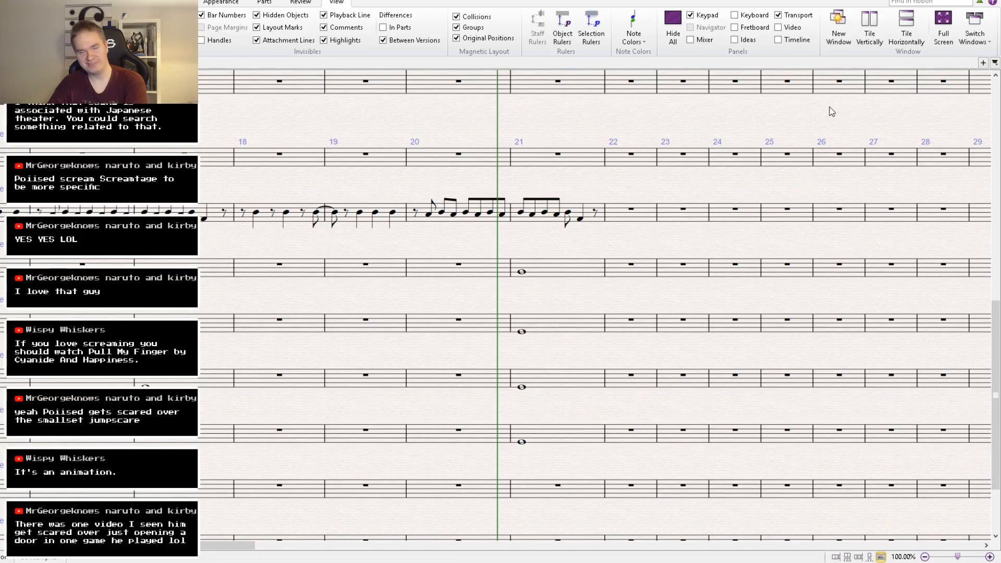
Play the score from bar 20 through bar 22 and stop playback.
{"action": "key", "text": "space"}
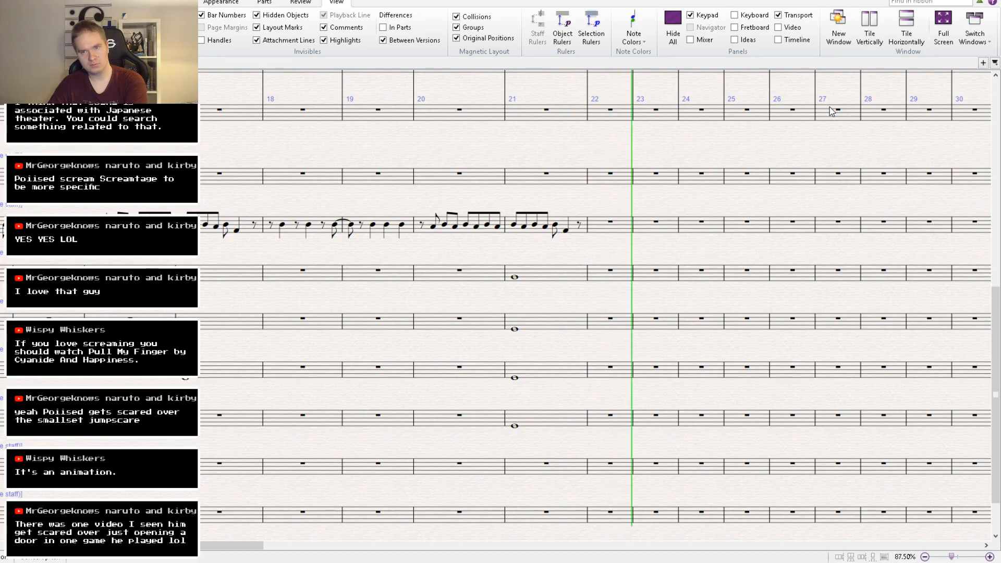
{"action": "key", "text": "space"}
Play the score from the beginning, slightly raise the volume of the unnamed channel 4 strip in the Mixer and close the Mixer.
{"action": "left_click_drag", "start_coordinate": [684, 152], "coordinate": [931, 387]}
{"action": "left_click_drag", "start_coordinate": [202, 211], "coordinate": [734, 302]}
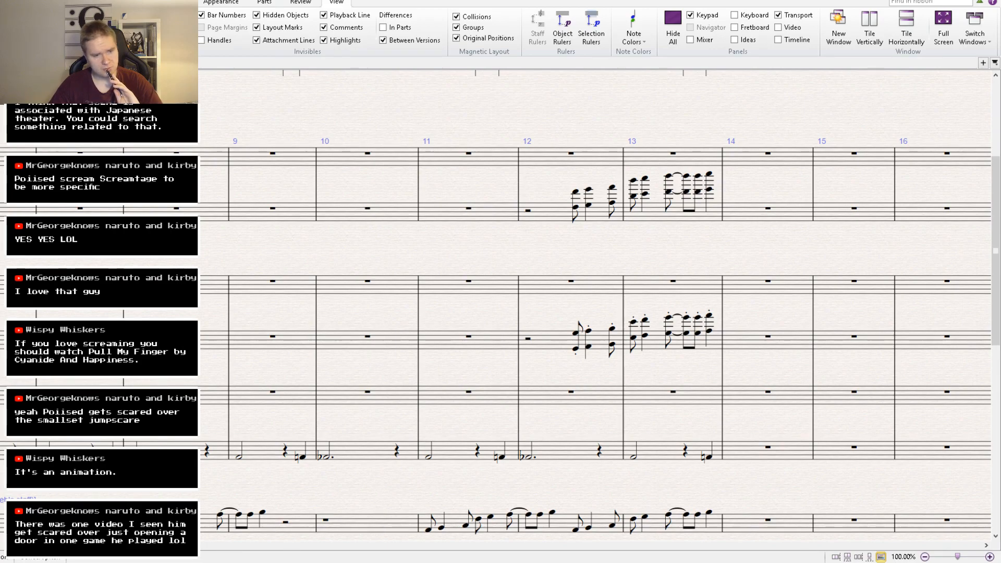
{"action": "left_click_drag", "start_coordinate": [415, 259], "coordinate": [880, 380]}
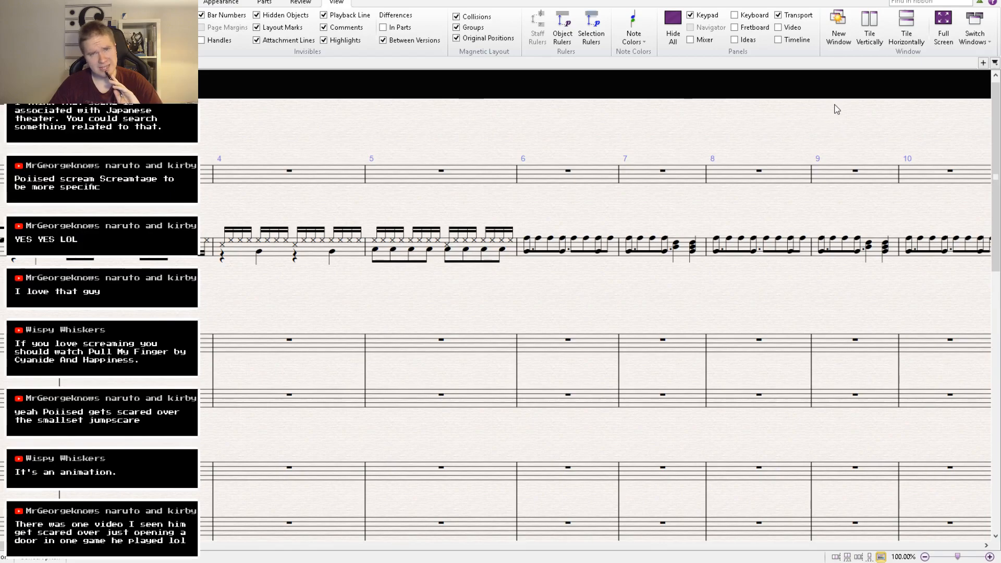
{"action": "scroll", "coordinate": [837, 109], "scroll_direction": "down", "scroll_amount": 1}
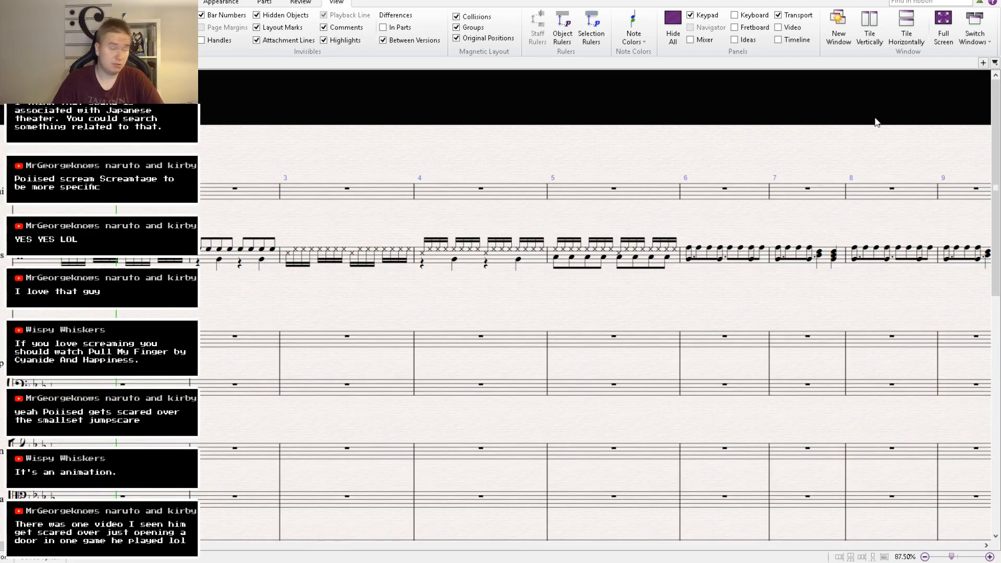
{"action": "key", "text": "space"}
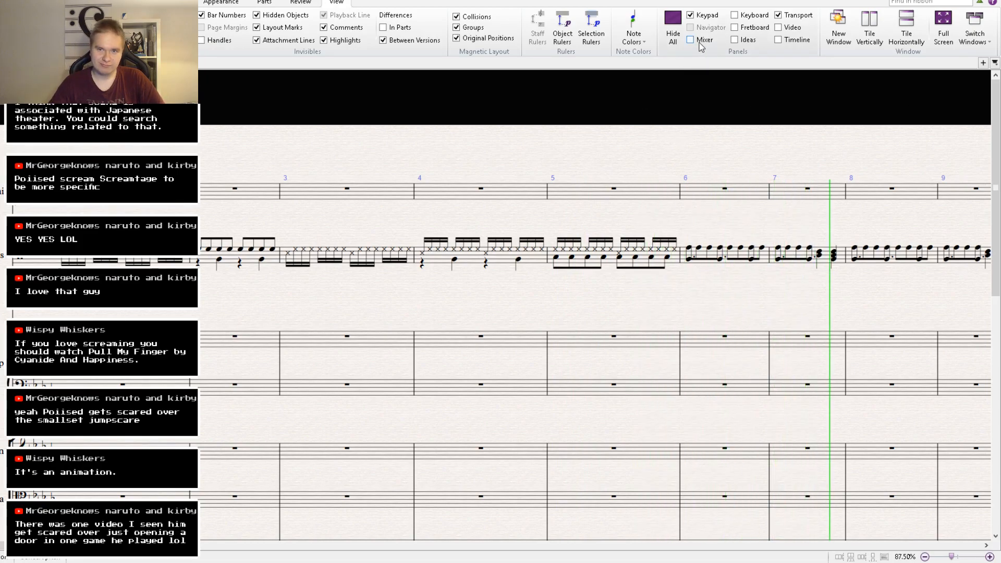
{"action": "left_click", "coordinate": [691, 39]}
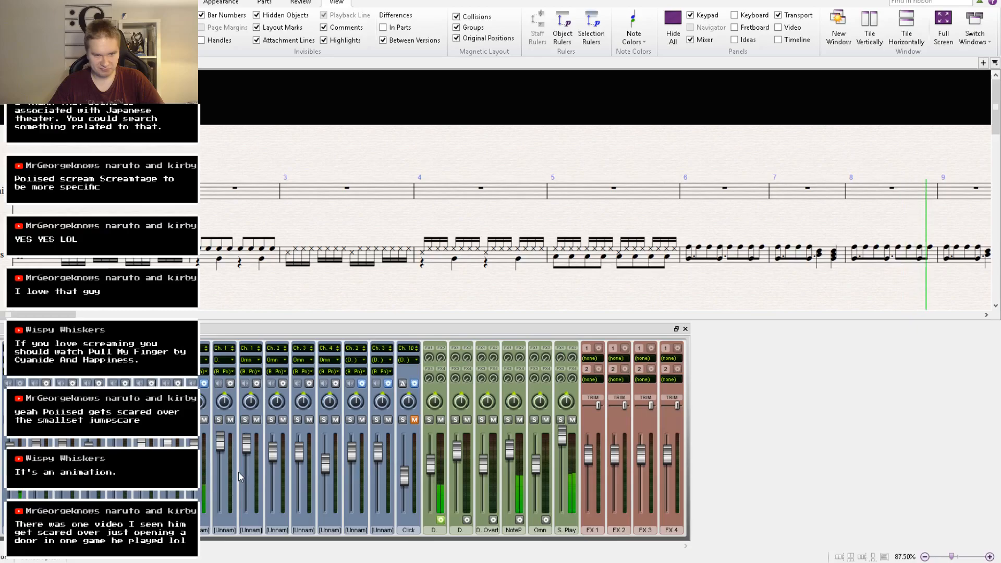
{"action": "left_click_drag", "start_coordinate": [330, 464], "coordinate": [330, 456]}
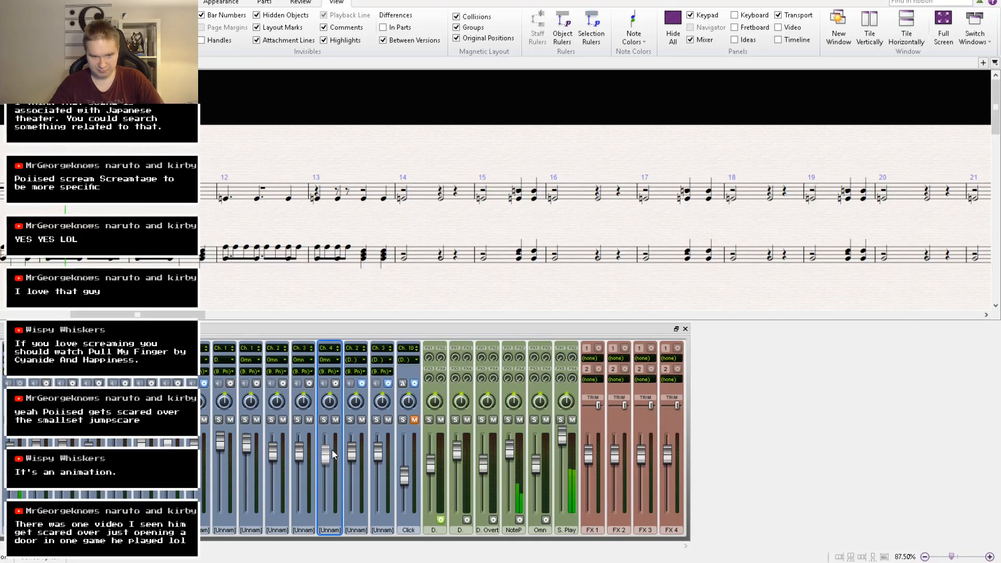
{"action": "left_click", "coordinate": [686, 329]}
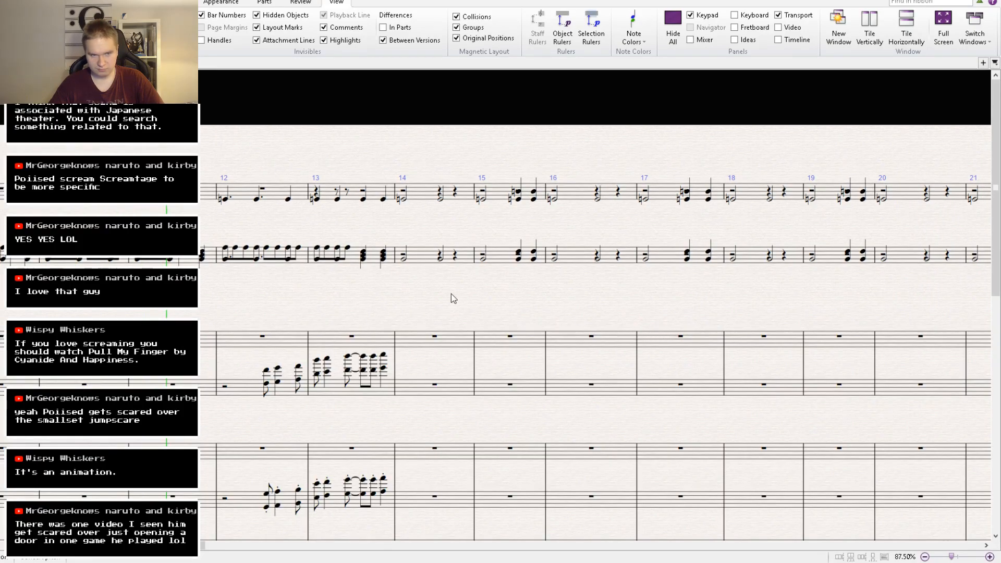
Listen on to bar 19 while following the two percussion staves, and stop playback.
{"action": "left_click_drag", "start_coordinate": [451, 293], "coordinate": [422, 227]}
{"action": "left_click_drag", "start_coordinate": [469, 346], "coordinate": [264, 385]}
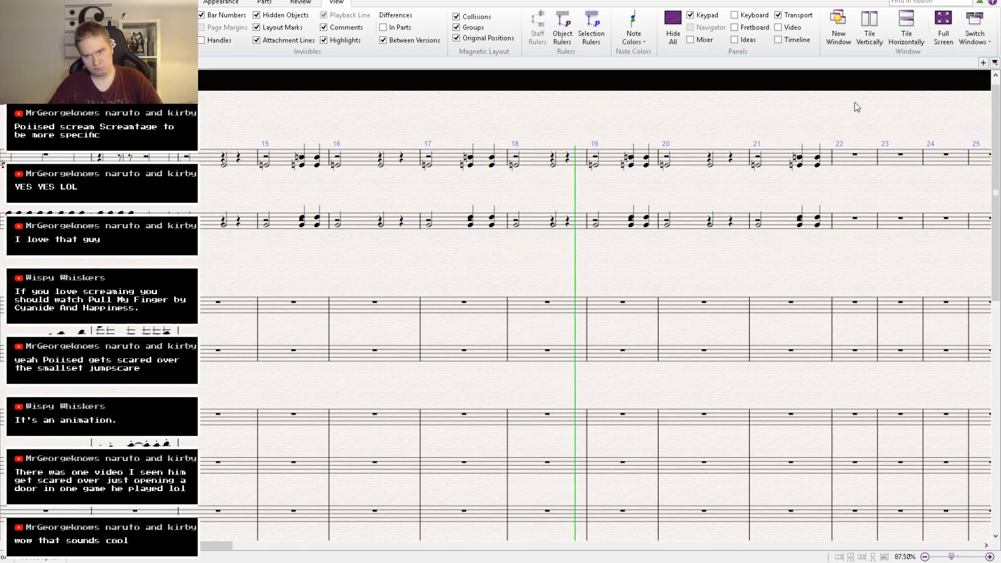
{"action": "key", "text": "ctrl+1"}
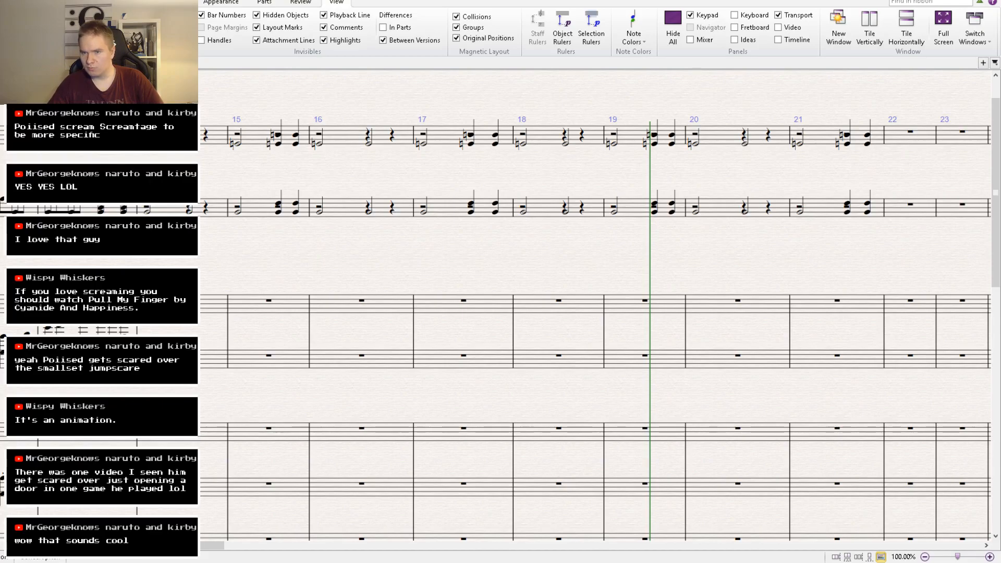
Enter two sixteenth notes at the start of bar 18 on the second percussion staff, using the cross notehead.
{"action": "left_click_drag", "start_coordinate": [449, 277], "coordinate": [477, 329]}
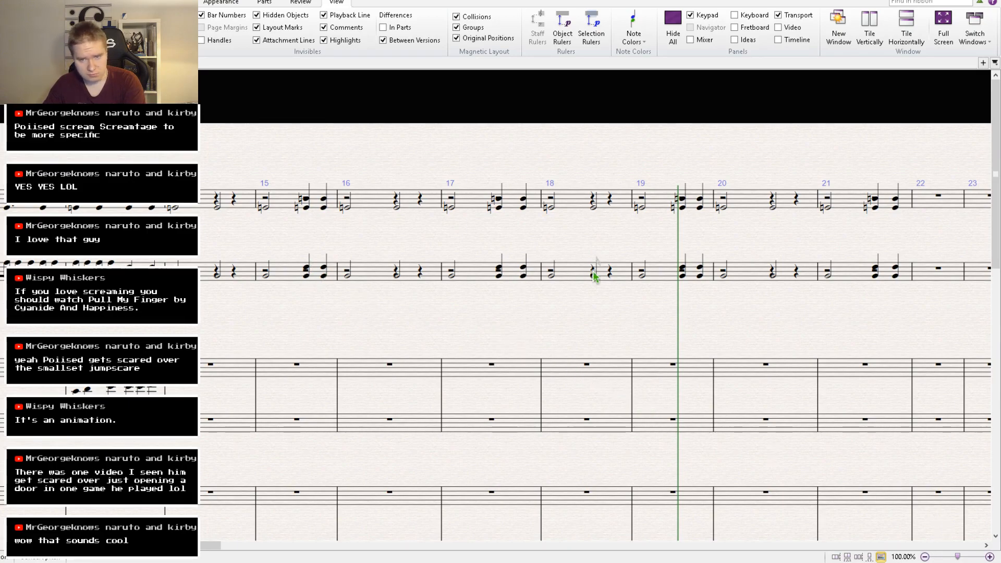
{"action": "left_click", "coordinate": [557, 267]}
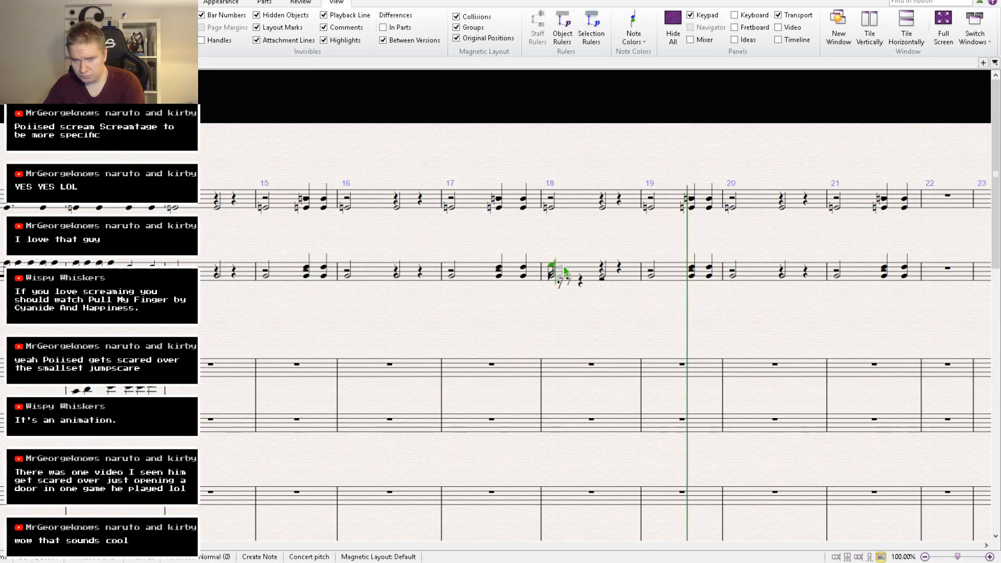
{"action": "key", "text": "2"}
{"action": "left_click", "coordinate": [21, 2]}
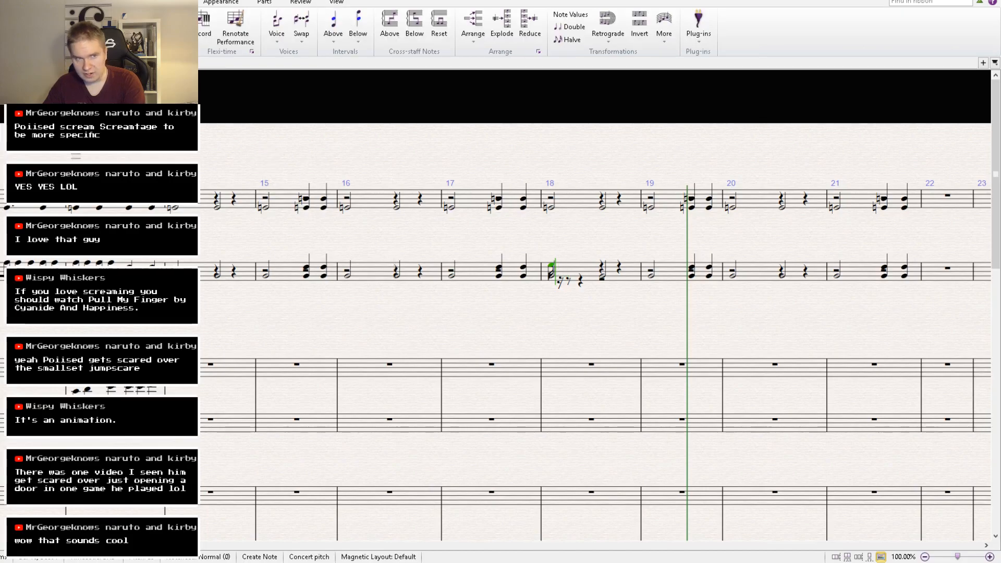
{"action": "left_click", "coordinate": [65, 2]}
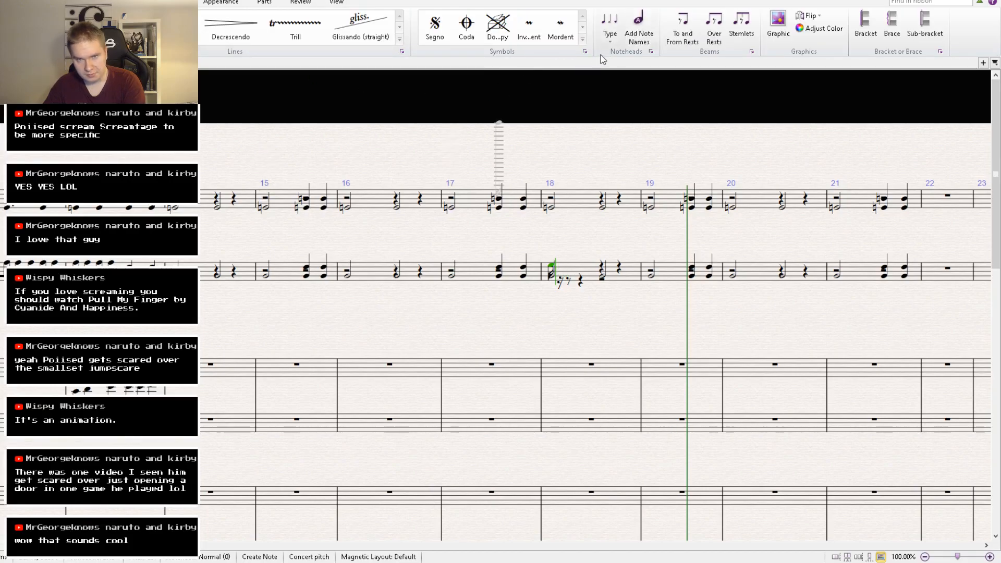
{"action": "left_click", "coordinate": [643, 124]}
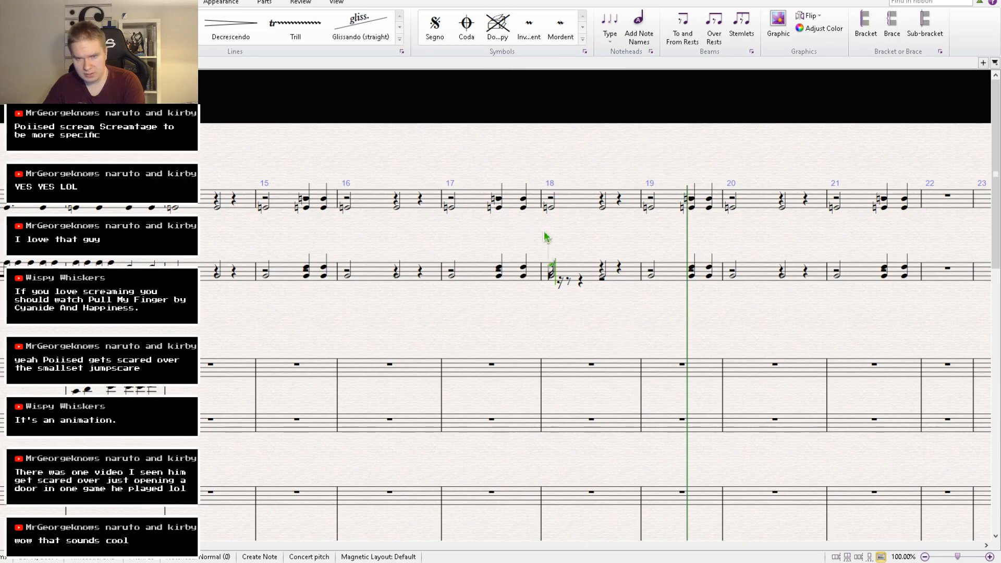
{"action": "left_click", "coordinate": [562, 266]}
{"action": "key", "text": "Escape"}
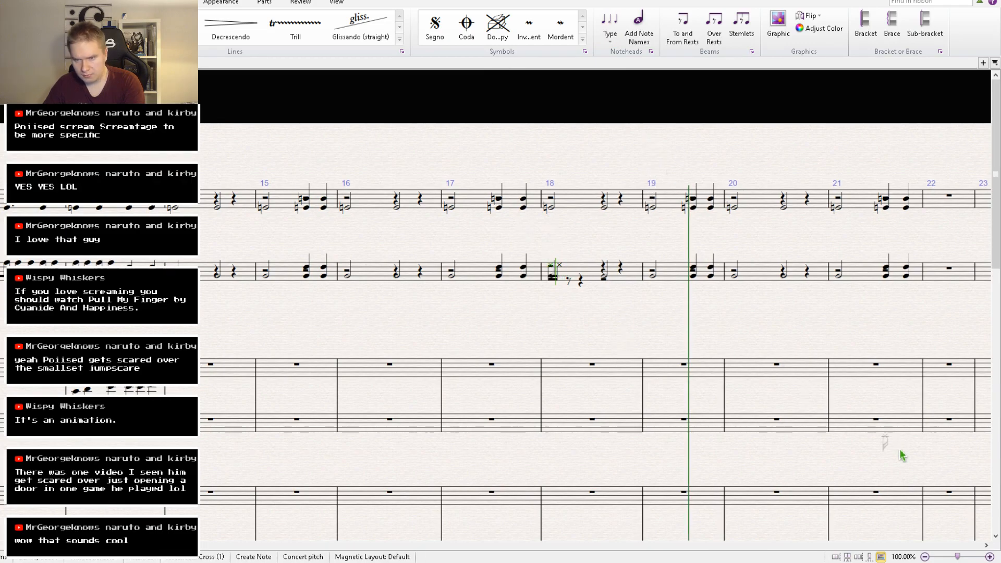
Add a third cross note to beat 1 of bar 18 and repeat the three-note figure on beats 2, 3 and 4.
{"action": "left_click", "coordinate": [559, 265]}
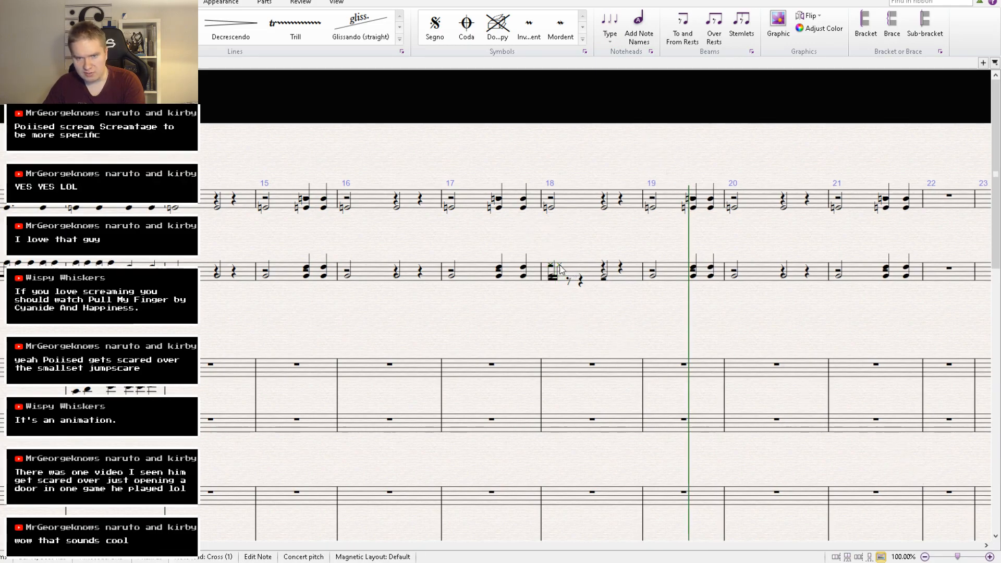
{"action": "key", "text": "r"}
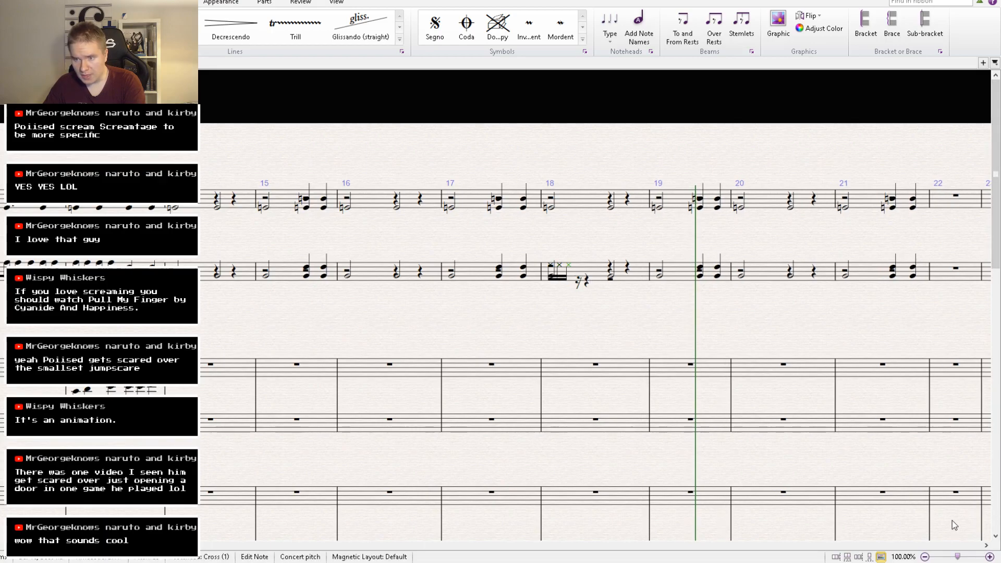
{"action": "left_click", "coordinate": [551, 265], "text": "ctrl"}
{"action": "key", "text": "r"}
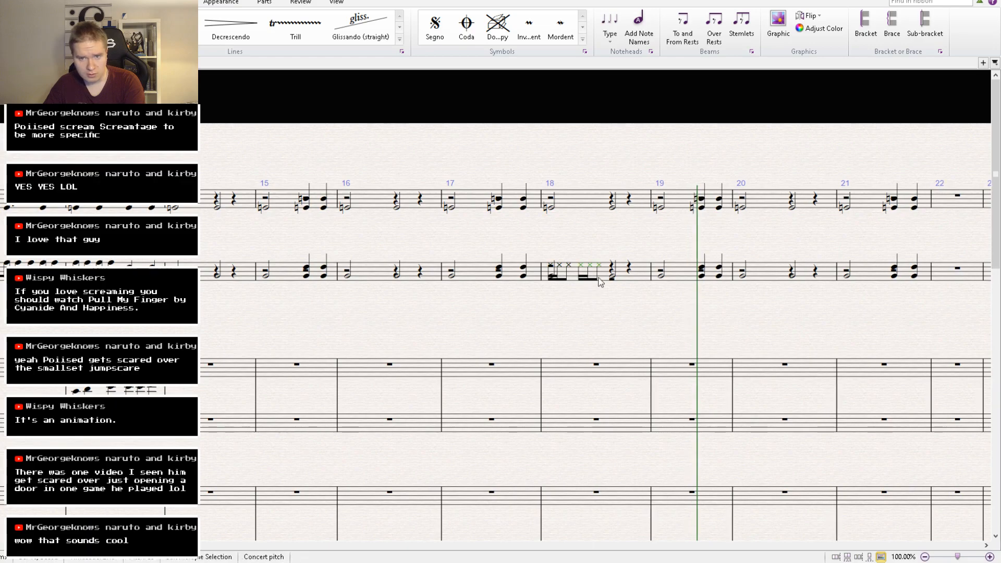
{"action": "left_click", "coordinate": [609, 269]}
{"action": "left_click", "coordinate": [613, 266]}
{"action": "key", "text": "ctrl+v"}
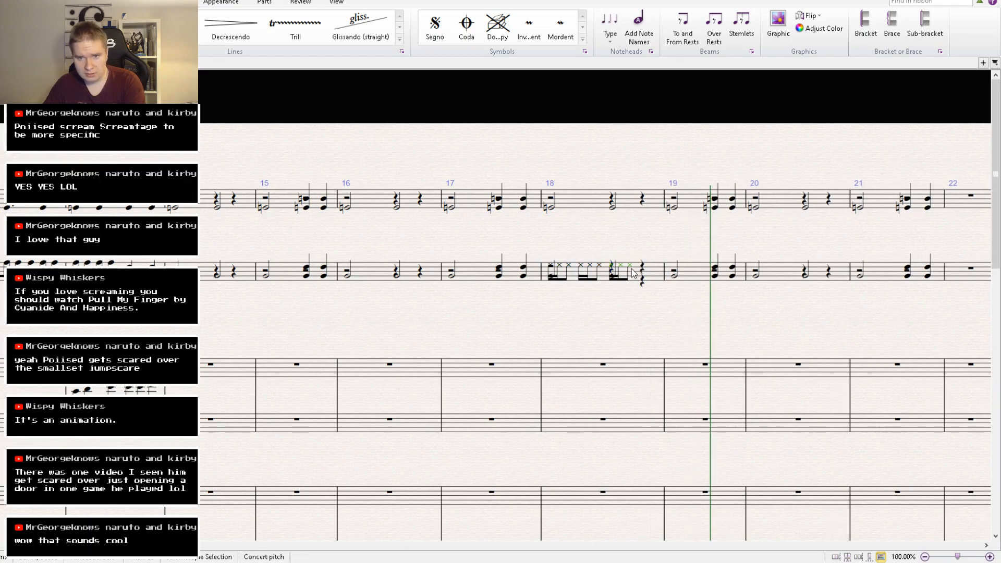
{"action": "key", "text": "r"}
Copy the three-note cross figure onto all four beats of bar 19 on the second percussion staff.
{"action": "left_click_drag", "start_coordinate": [672, 324], "coordinate": [542, 369]}
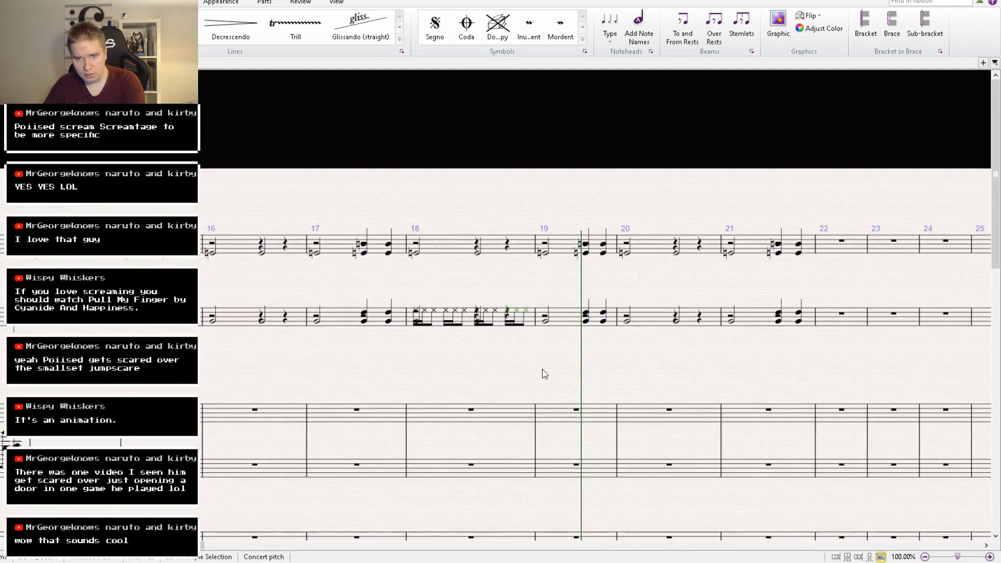
{"action": "left_click", "coordinate": [544, 317]}
{"action": "key", "text": "ctrl+v"}
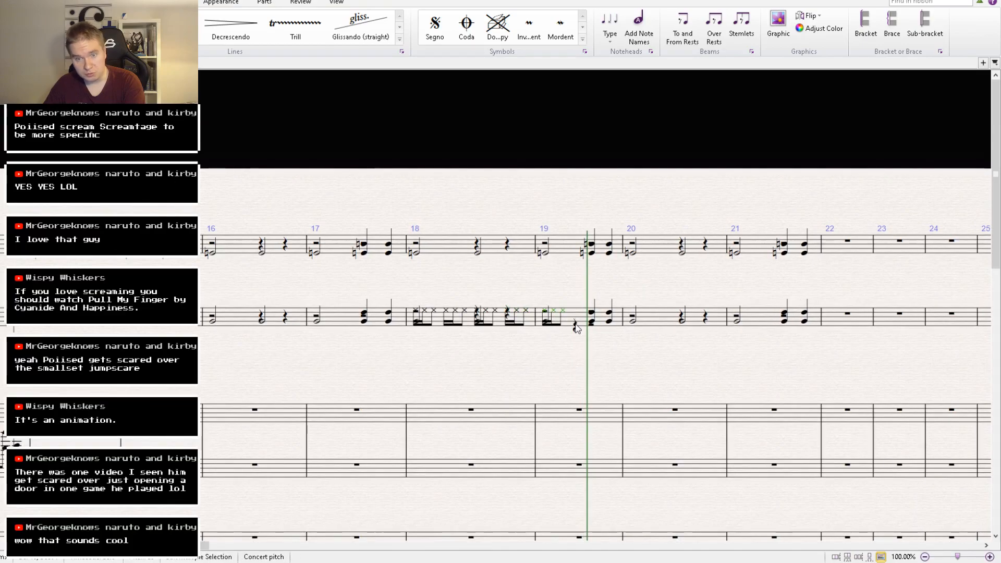
{"action": "key", "text": "r"}
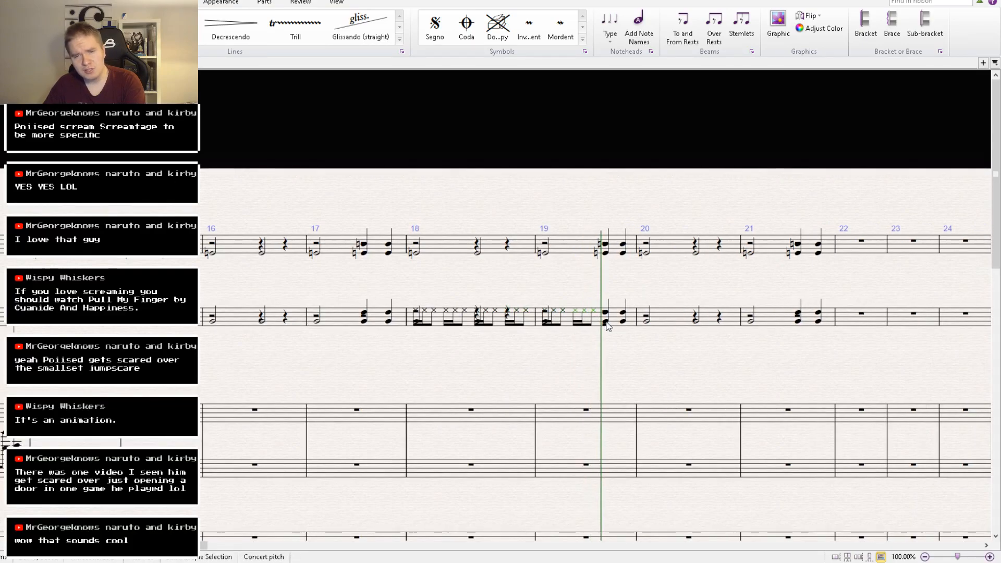
{"action": "left_click", "coordinate": [609, 328]}
{"action": "left_click", "coordinate": [606, 324]}
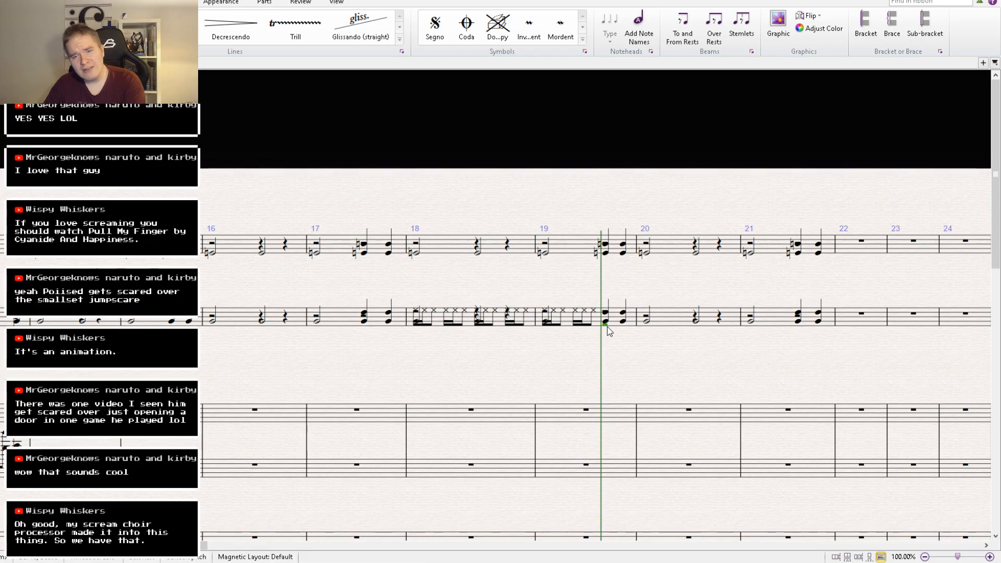
{"action": "key", "text": "ctrl+v"}
{"action": "key", "text": "ctrl+v"}
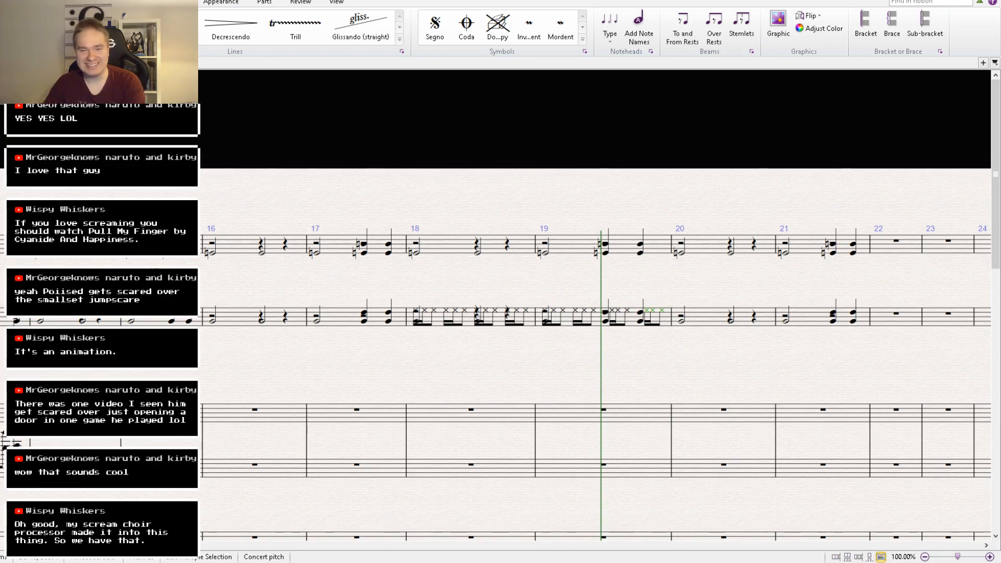
Copy the three-note cross figure onto all four beats of bar 20 on the Taiko Drums staff.
{"action": "left_click_drag", "start_coordinate": [571, 371], "coordinate": [443, 391]}
{"action": "left_click", "coordinate": [553, 339]}
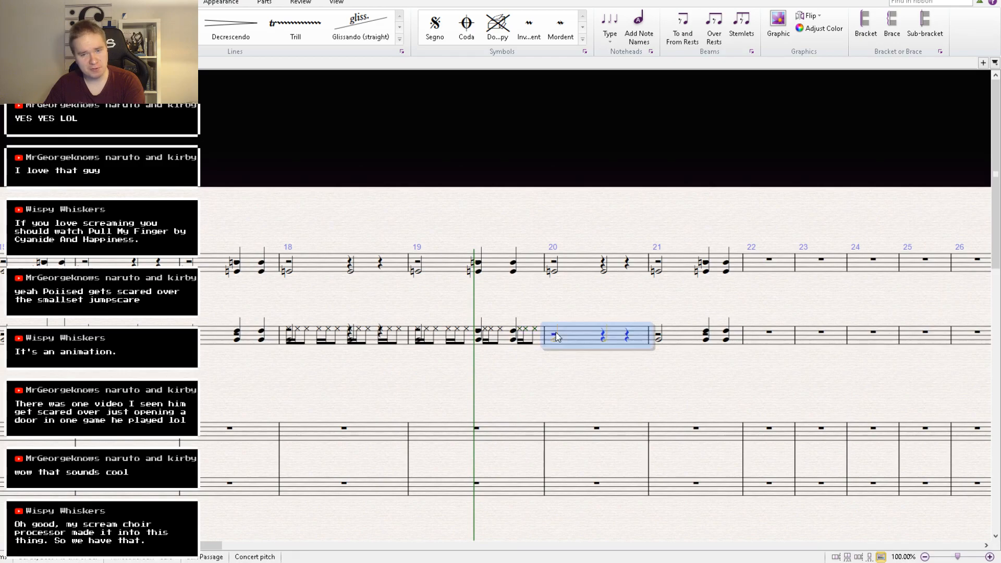
{"action": "left_click", "coordinate": [554, 337]}
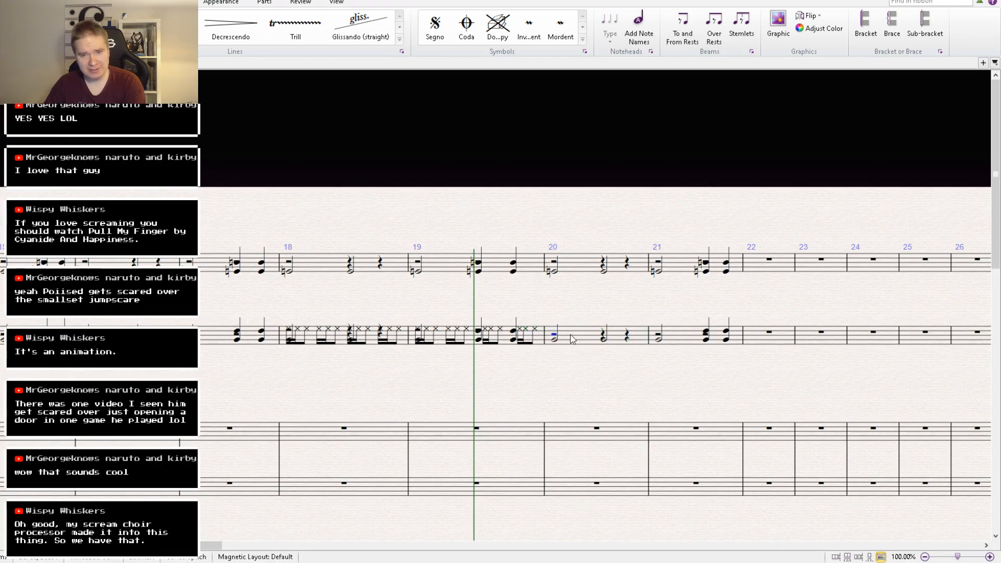
{"action": "key", "text": "ctrl+v"}
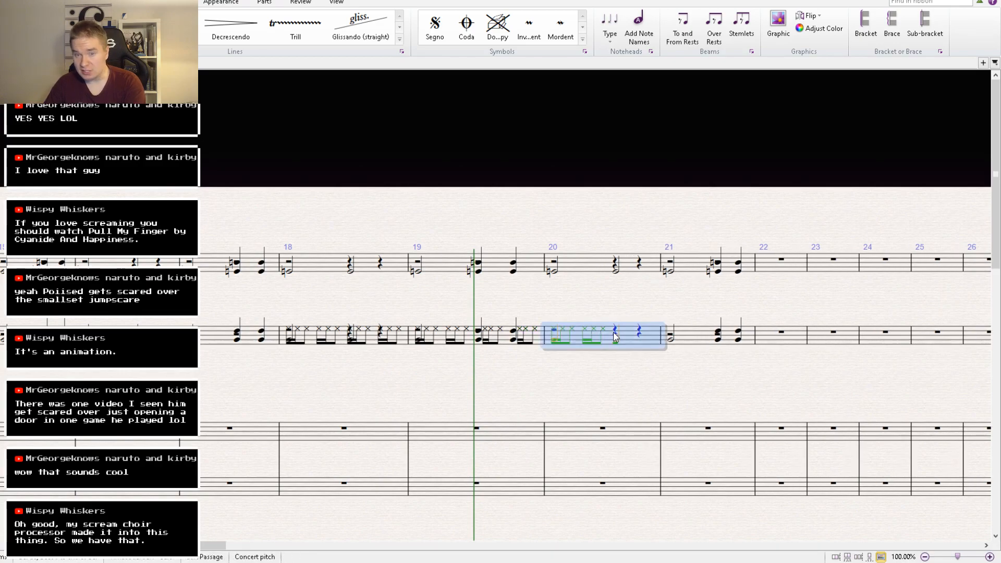
{"action": "left_click", "coordinate": [616, 336]}
{"action": "key", "text": "ctrl+v"}
{"action": "left_click", "coordinate": [646, 338]}
{"action": "key", "text": "ctrl+v"}
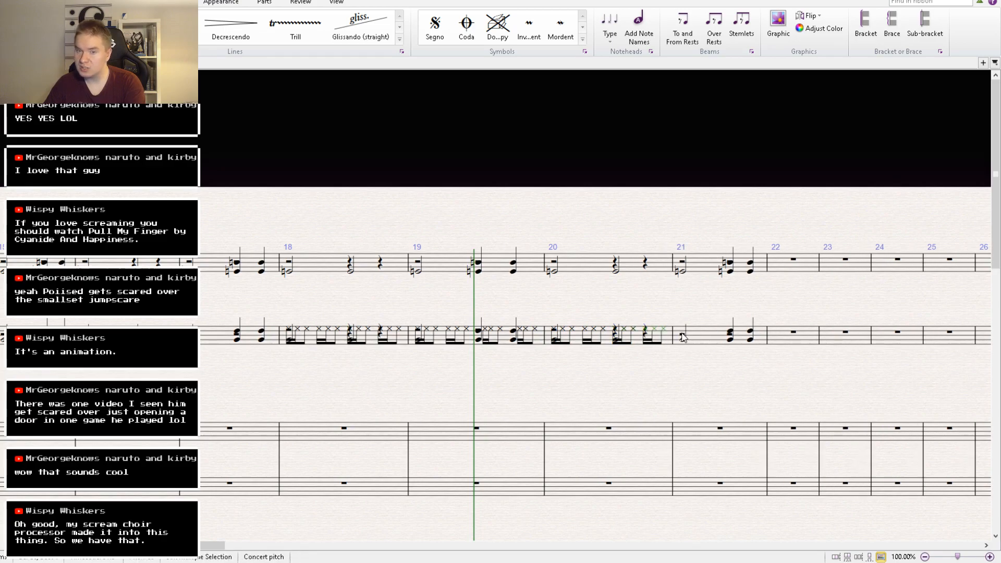
Continue the three-note cross figure through all four beats of bar 21 on the Taiko Drums staff.
{"action": "left_click", "coordinate": [682, 337]}
{"action": "key", "text": "ctrl+v"}
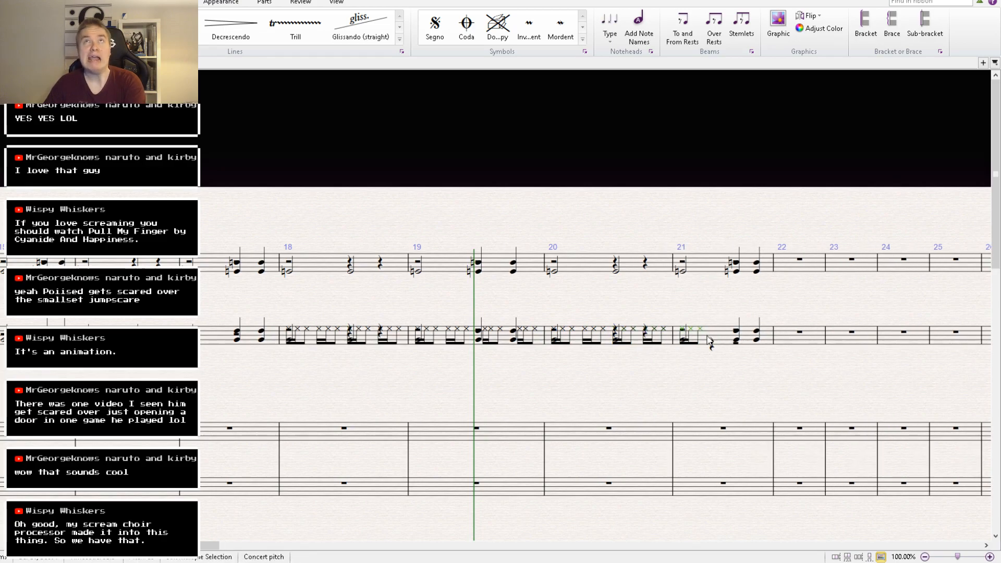
{"action": "left_click", "coordinate": [716, 343]}
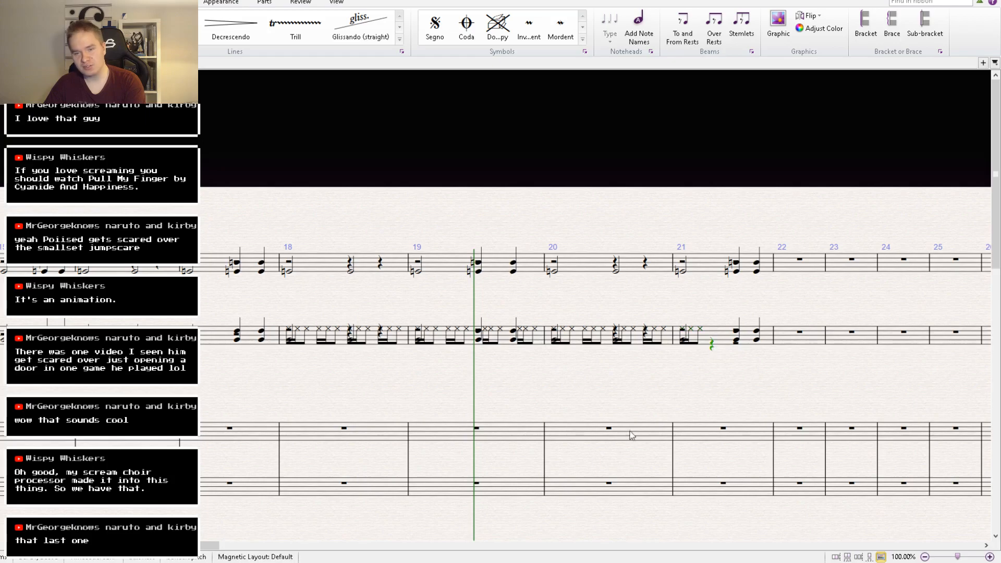
{"action": "key", "text": "ctrl+v"}
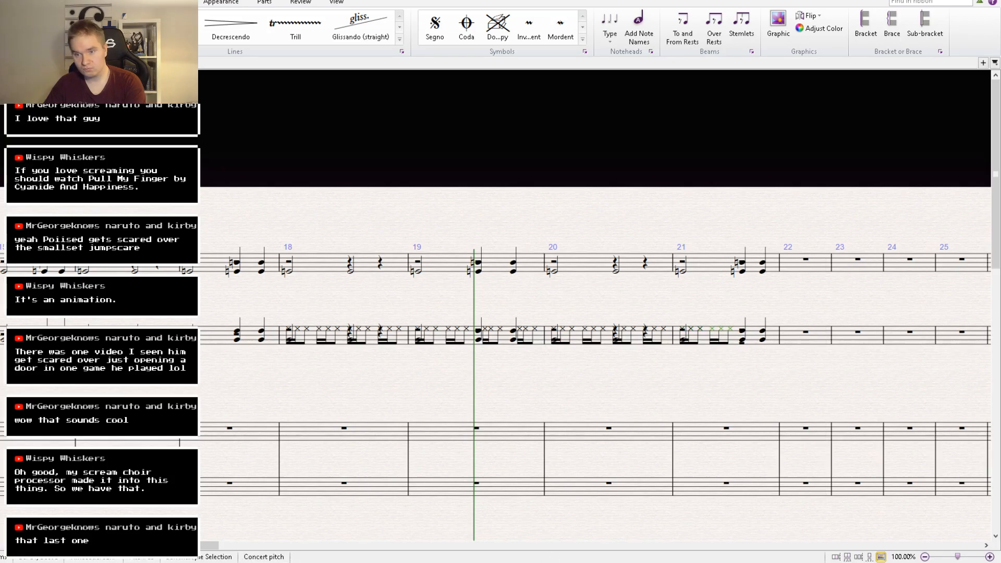
{"action": "left_click", "coordinate": [742, 344]}
{"action": "key", "text": "ctrl+v"}
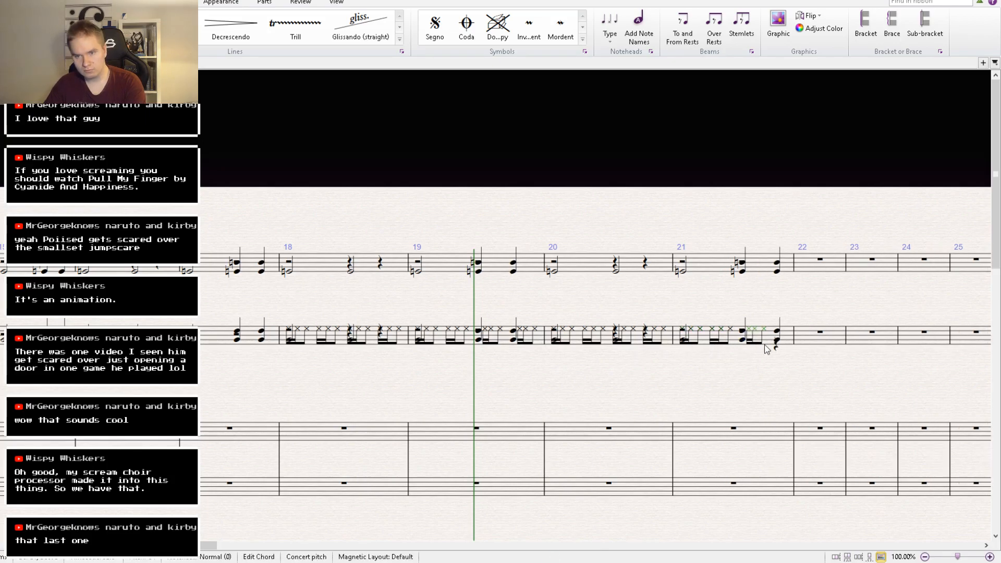
{"action": "left_click", "coordinate": [776, 345]}
{"action": "key", "text": "ctrl+v"}
Return to bar 1 and play the score from the beginning.
{"action": "left_click_drag", "start_coordinate": [440, 388], "coordinate": [822, 371]}
{"action": "left_click_drag", "start_coordinate": [545, 383], "coordinate": [844, 338]}
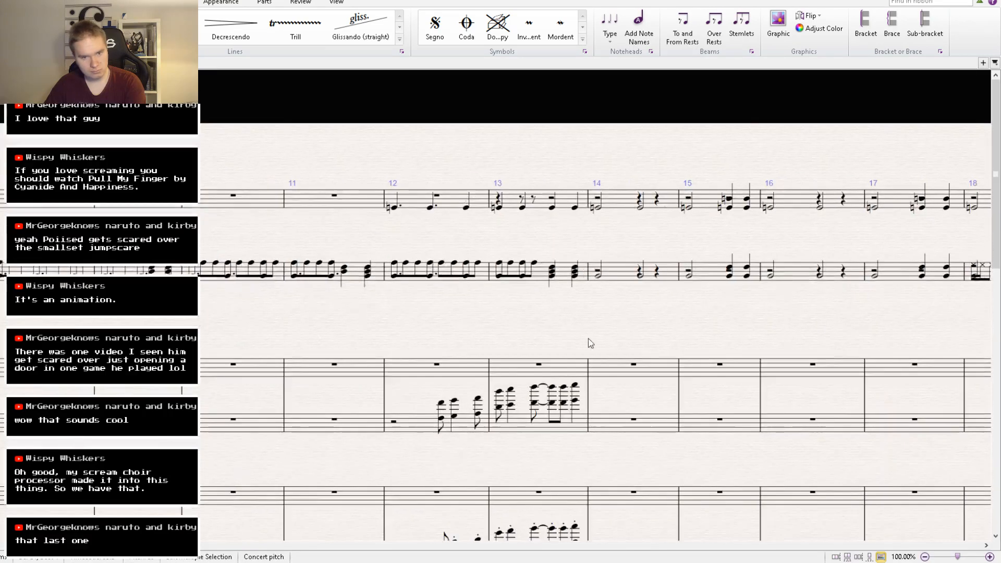
{"action": "left_click_drag", "start_coordinate": [590, 342], "coordinate": [764, 320]}
{"action": "left_click_drag", "start_coordinate": [523, 317], "coordinate": [845, 293]}
{"action": "left_click_drag", "start_coordinate": [637, 277], "coordinate": [858, 266]}
{"action": "left_click_drag", "start_coordinate": [639, 270], "coordinate": [810, 280]}
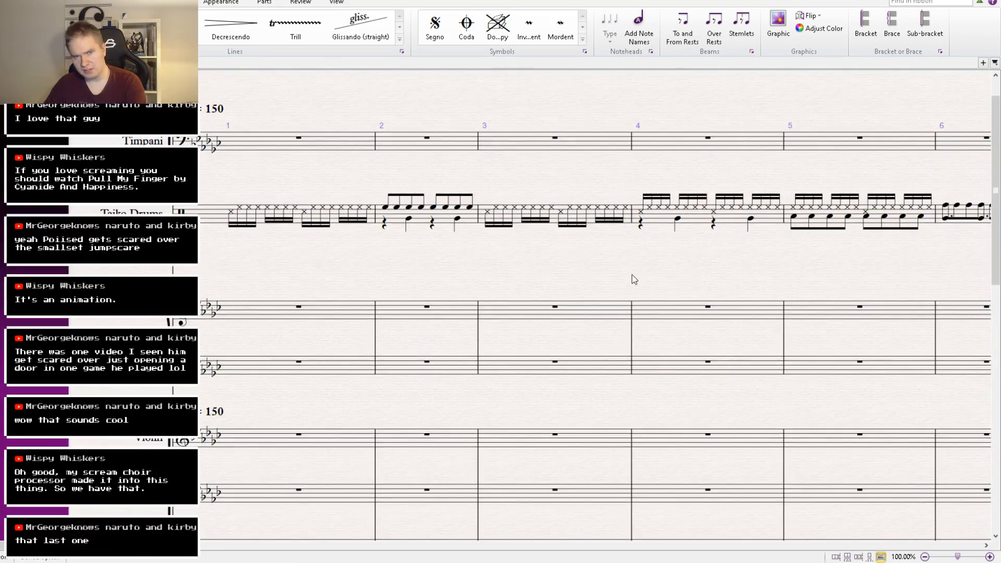
{"action": "key", "text": "ctrl+["}
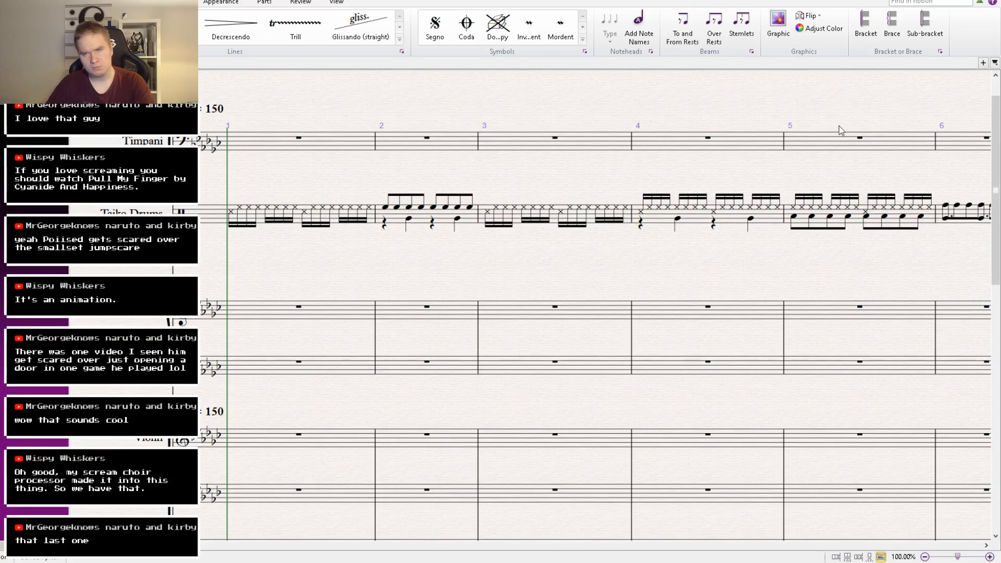
{"action": "key", "text": "space"}
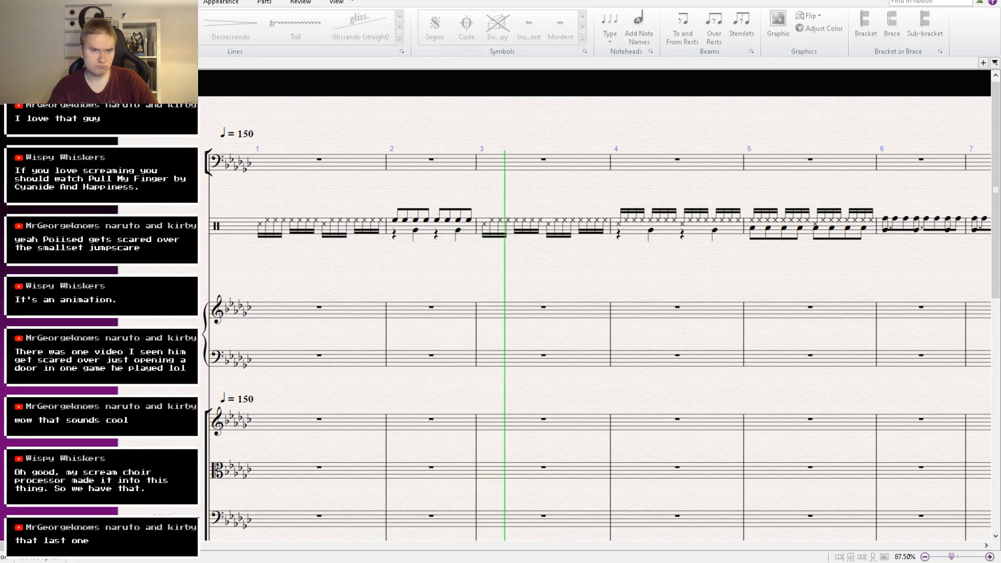
Show the mixer during playback, hide it again, and stop playback at the end of bar 21.
{"action": "left_click", "coordinate": [337, 3]}
{"action": "left_click", "coordinate": [691, 40]}
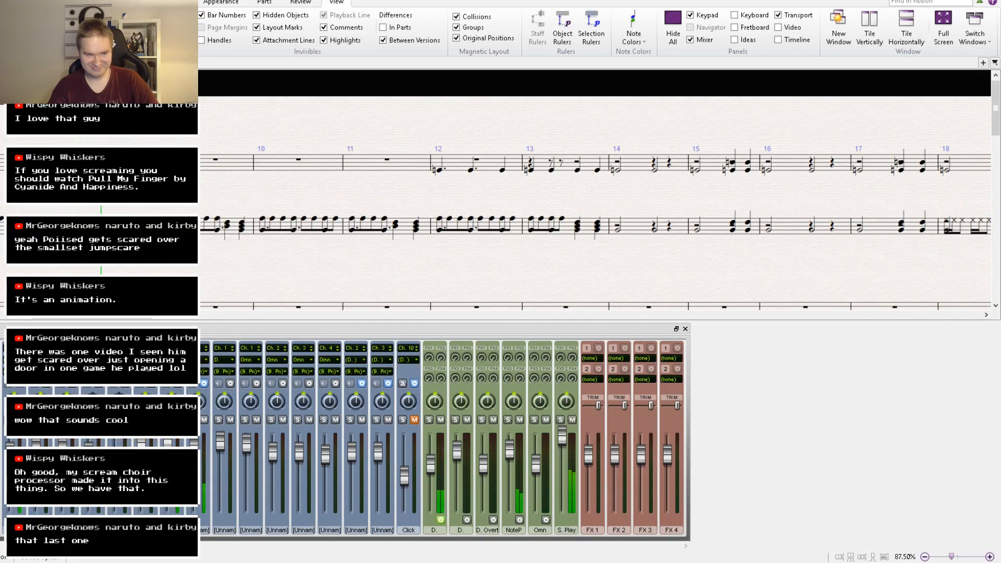
{"action": "left_click", "coordinate": [685, 329]}
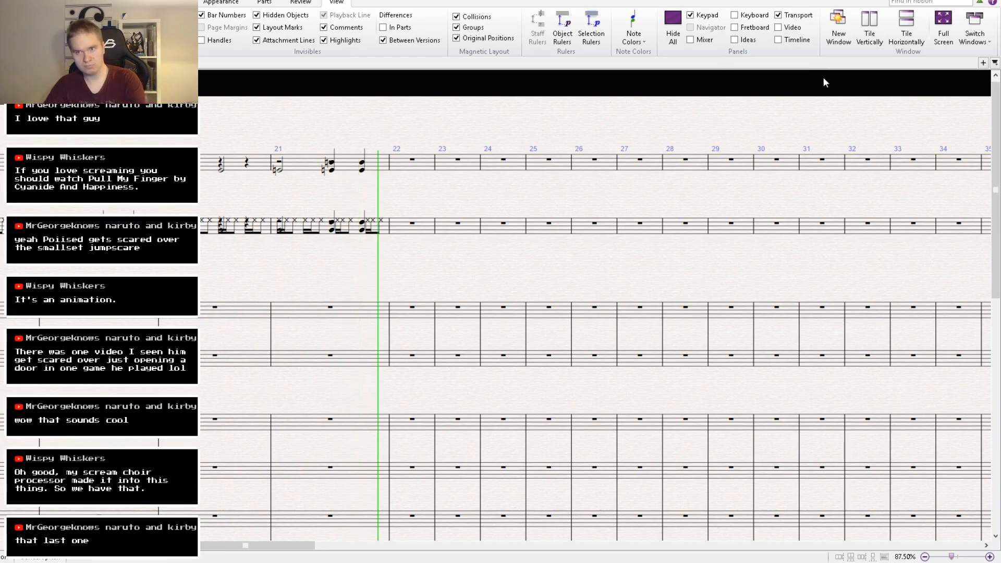
{"action": "key", "text": "space"}
Copy the low tied whole notes ending in bar 7 to bar 21 on the same staff, third from the bottom.
{"action": "left_click_drag", "start_coordinate": [378, 399], "coordinate": [535, 101]}
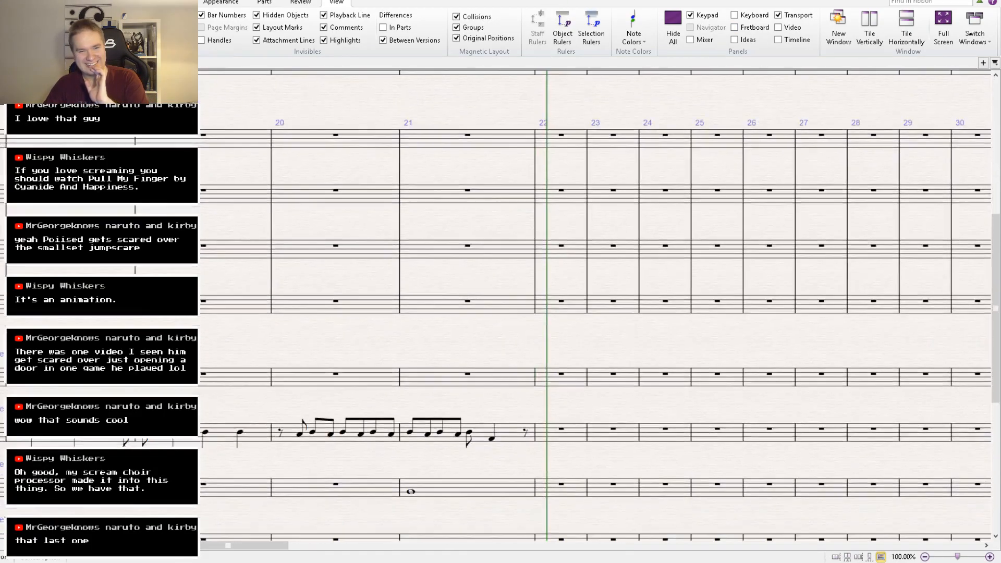
{"action": "left_click_drag", "start_coordinate": [504, 349], "coordinate": [522, 170]}
{"action": "left_click_drag", "start_coordinate": [387, 447], "coordinate": [1000, 300]}
{"action": "left_click_drag", "start_coordinate": [336, 375], "coordinate": [892, 415]}
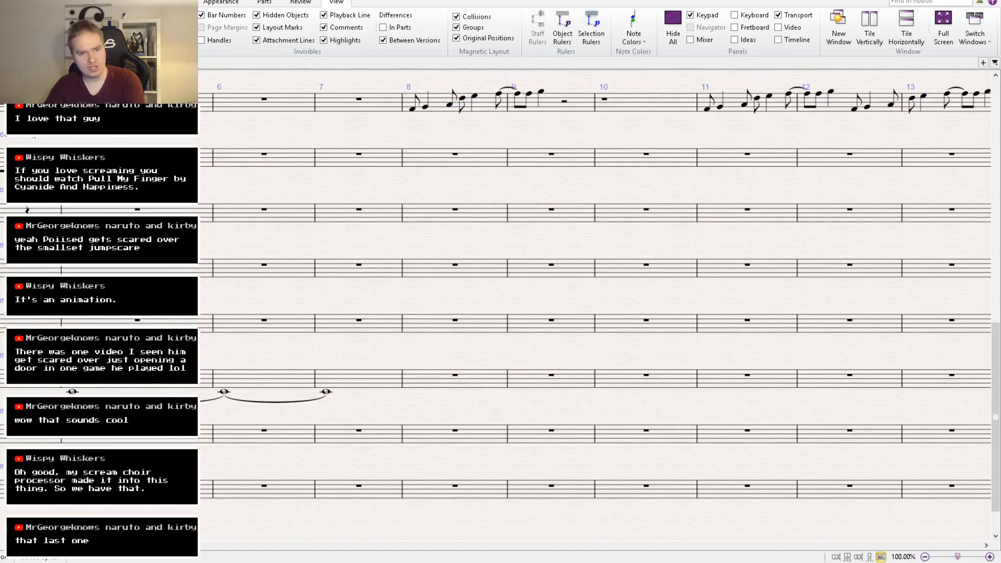
{"action": "left_click", "coordinate": [183, 380]}
{"action": "left_click", "coordinate": [363, 382], "text": "shift"}
{"action": "left_click_drag", "start_coordinate": [668, 417], "coordinate": [174, 425]}
{"action": "left_click", "coordinate": [722, 393]}
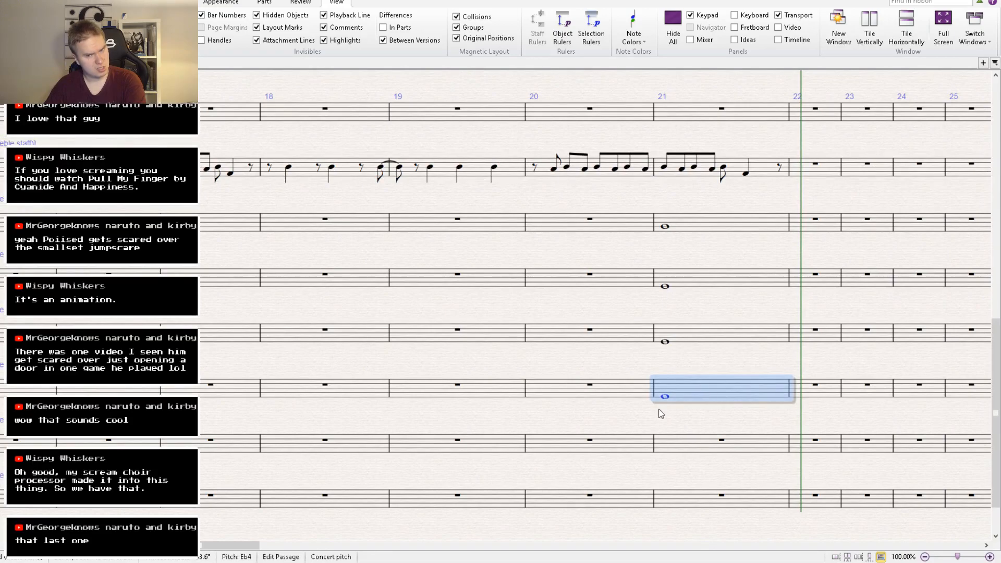
{"action": "key", "text": "ctrl+v"}
Replace the figure on beat 1 of bar 21 on the Taiko Drums staff with a triplet of three cross notes.
{"action": "left_click_drag", "start_coordinate": [618, 370], "coordinate": [544, 521]}
{"action": "left_click_drag", "start_coordinate": [629, 216], "coordinate": [544, 497]}
{"action": "left_click_drag", "start_coordinate": [540, 135], "coordinate": [547, 329]}
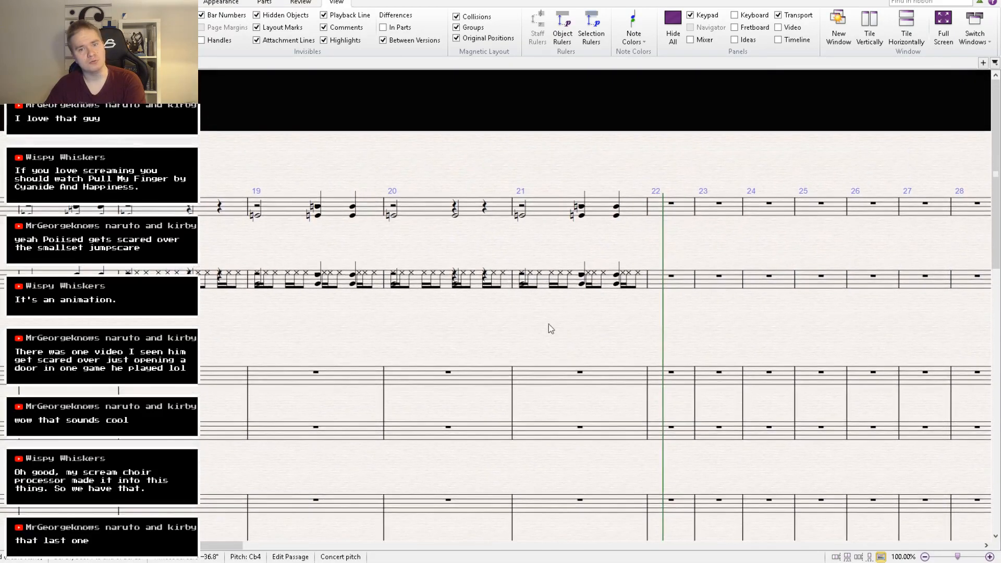
{"action": "left_click", "coordinate": [522, 273]}
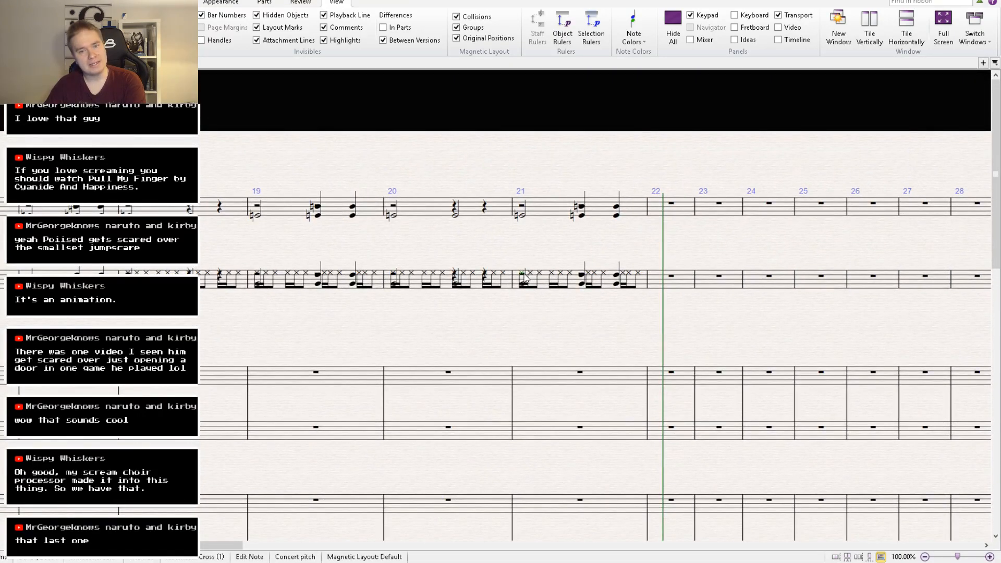
{"action": "left_click", "coordinate": [958, 528]}
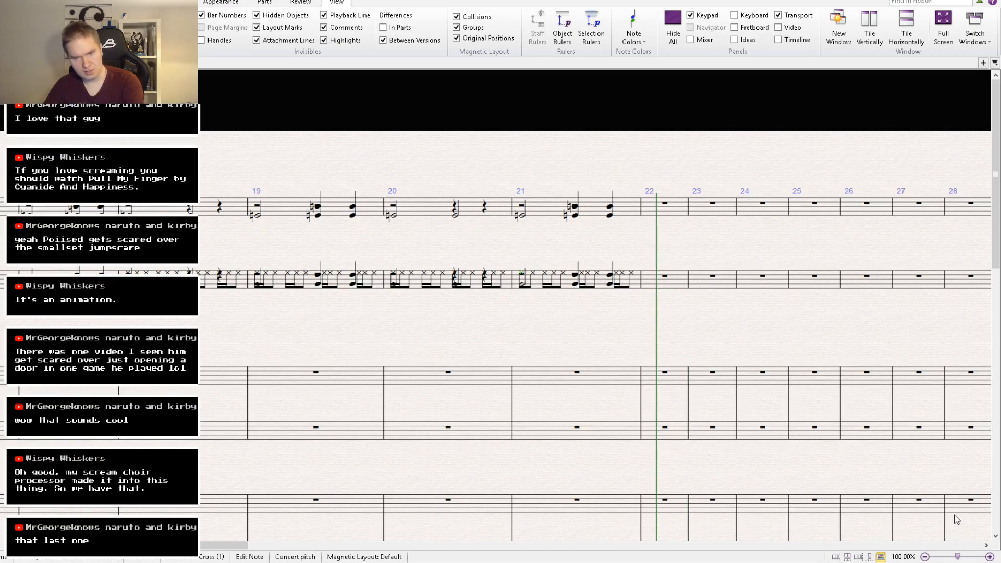
{"action": "key", "text": "3"}
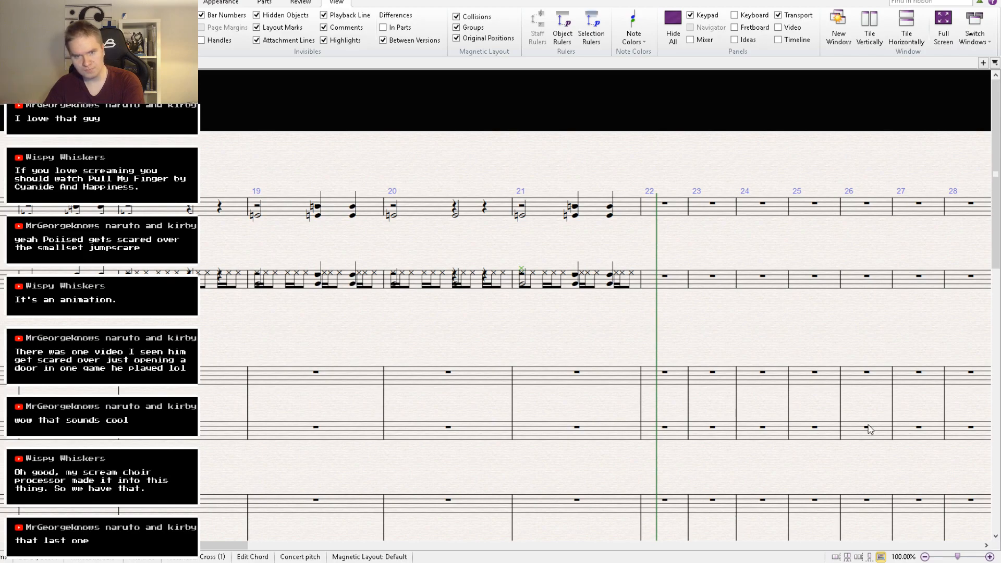
{"action": "key", "text": "ctrl+z"}
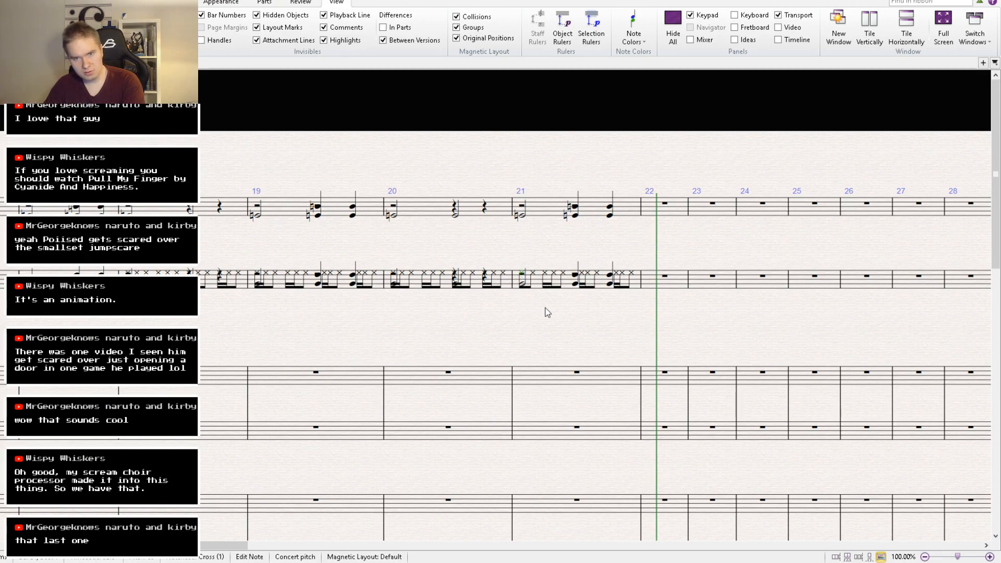
{"action": "key", "text": "ctrl+3"}
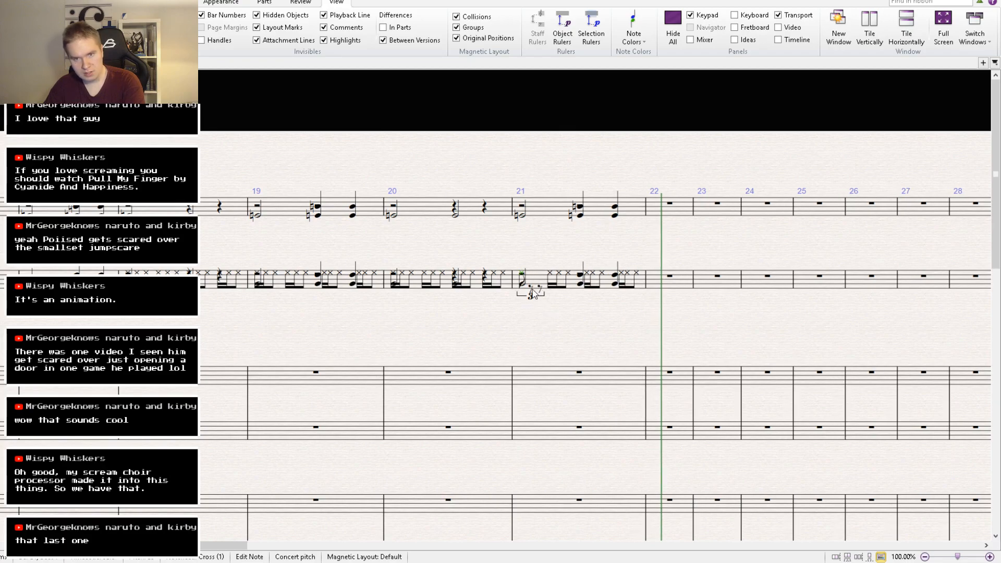
{"action": "key", "text": "r"}
{"action": "key", "text": "r"}
Turn the start of beat 2 in bar 21 into a second triplet of three cross notes.
{"action": "left_click", "coordinate": [551, 273]}
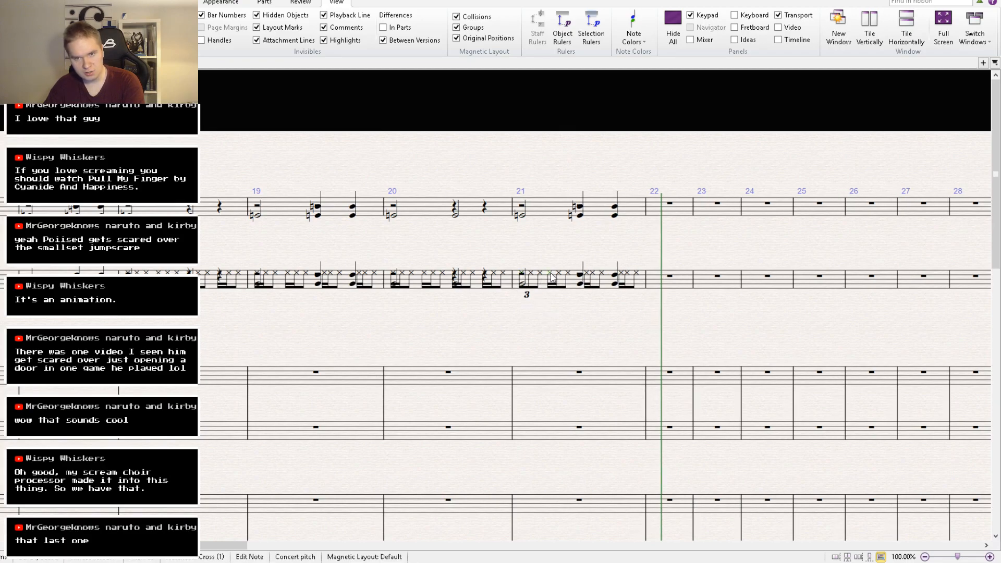
{"action": "key", "text": "ctrl+3"}
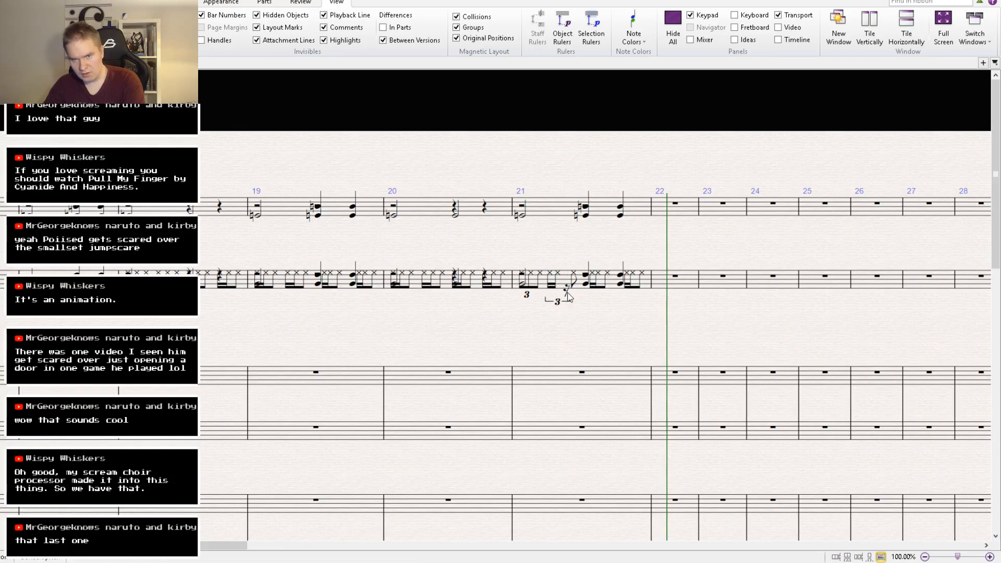
{"action": "key", "text": "r"}
{"action": "key", "text": "r"}
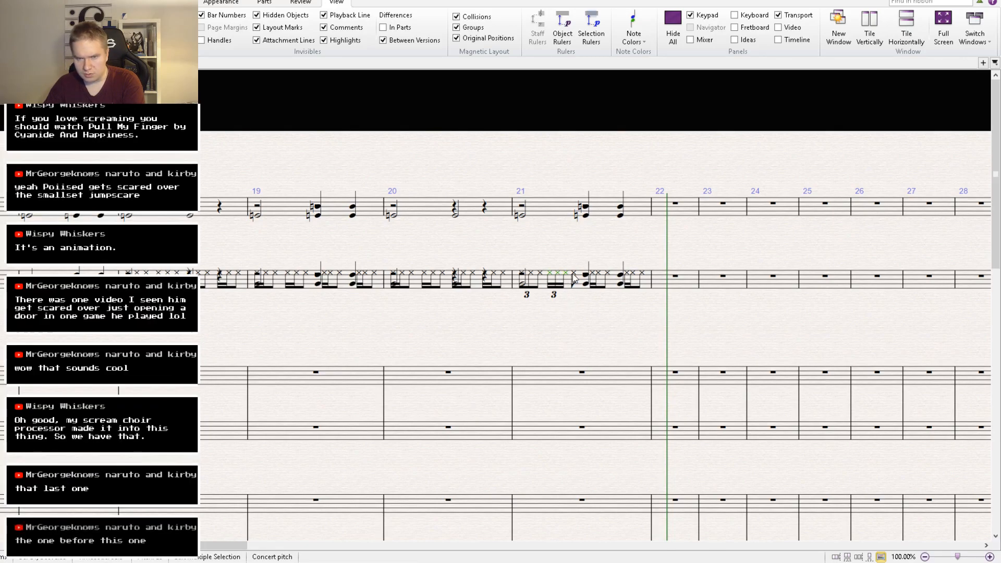
Copy the beat 2 cross-note triplet onto beat 3 of bar 21 on the Taiko Drums staff.
{"action": "left_click", "coordinate": [556, 295]}
{"action": "left_click", "coordinate": [556, 293]}
{"action": "key", "text": "ctrl+c"}
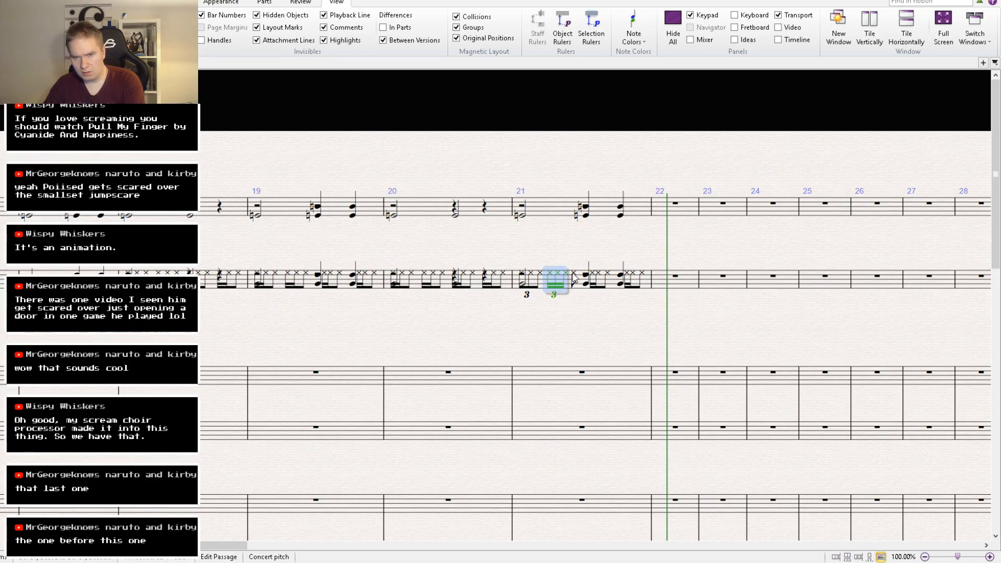
{"action": "left_click", "coordinate": [573, 274]}
{"action": "key", "text": "ctrl+v"}
{"action": "key", "text": "ctrl+z"}
{"action": "left_click", "coordinate": [584, 276]}
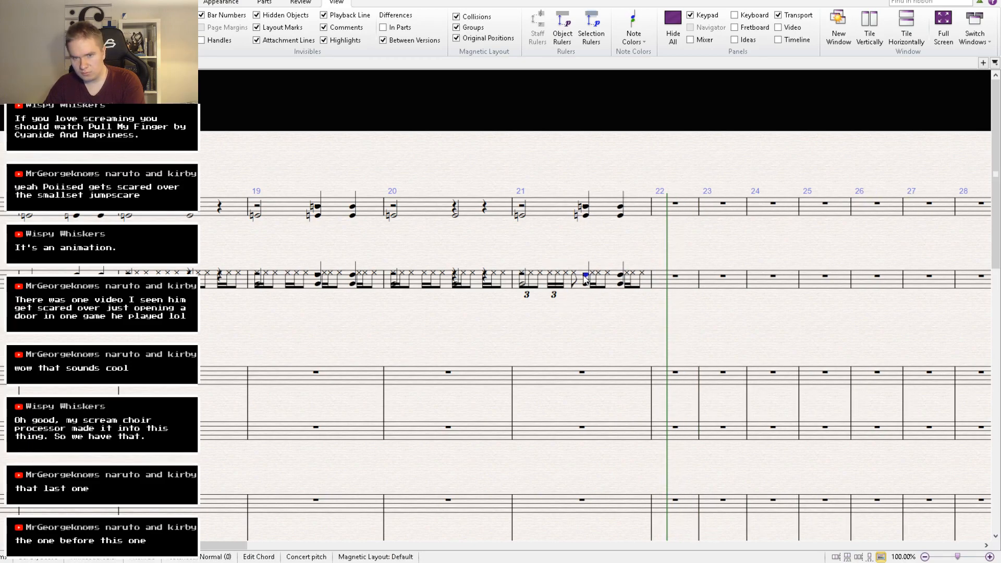
{"action": "key", "text": "ctrl+v"}
Paste the cross-note triplet onto beat 4 of bar 21 on the Taiko Drums staff.
{"action": "left_click", "coordinate": [618, 273]}
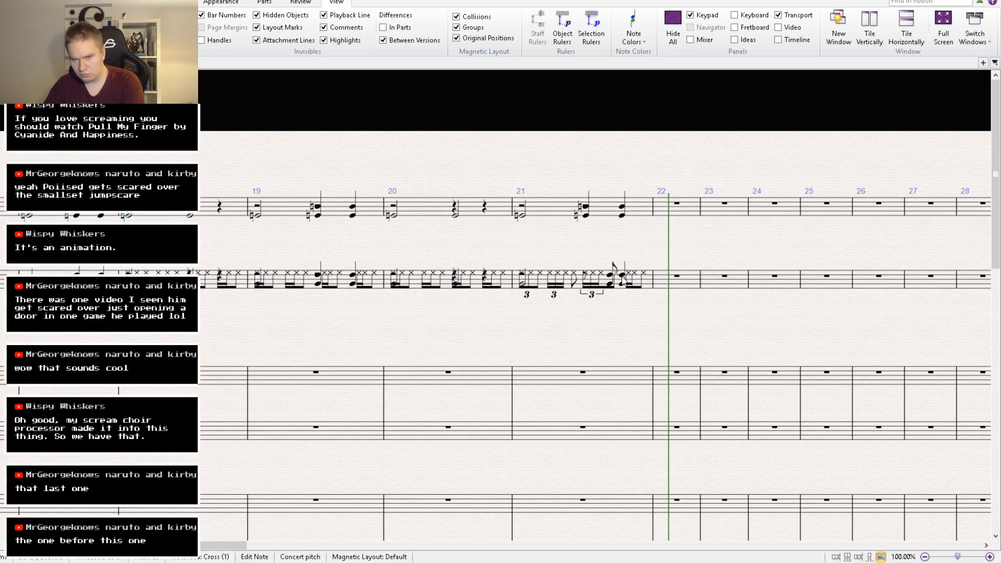
{"action": "left_click", "coordinate": [621, 274]}
{"action": "key", "text": "ctrl+v"}
{"action": "key", "text": "ctrl+z"}
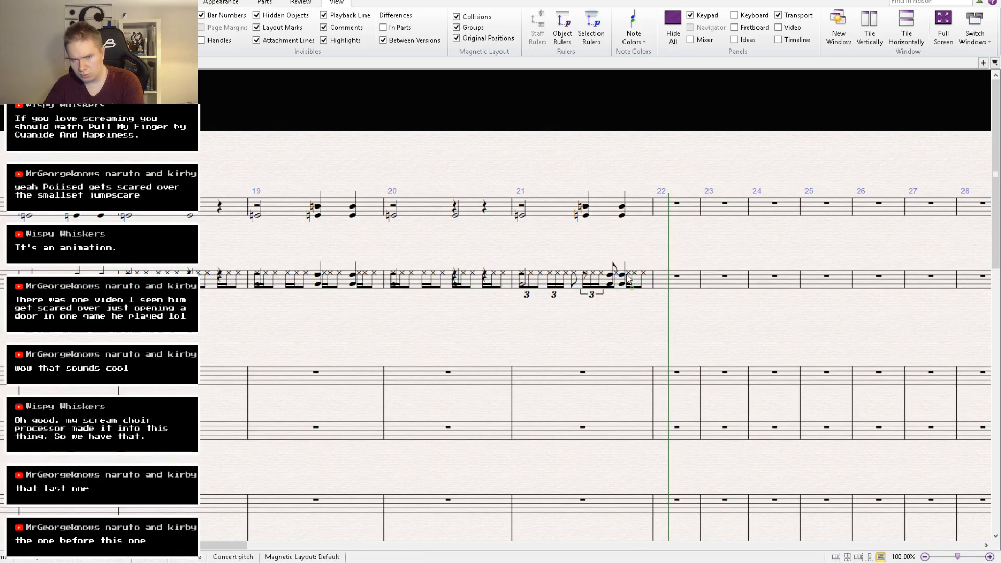
{"action": "key", "text": "ctrl+v"}
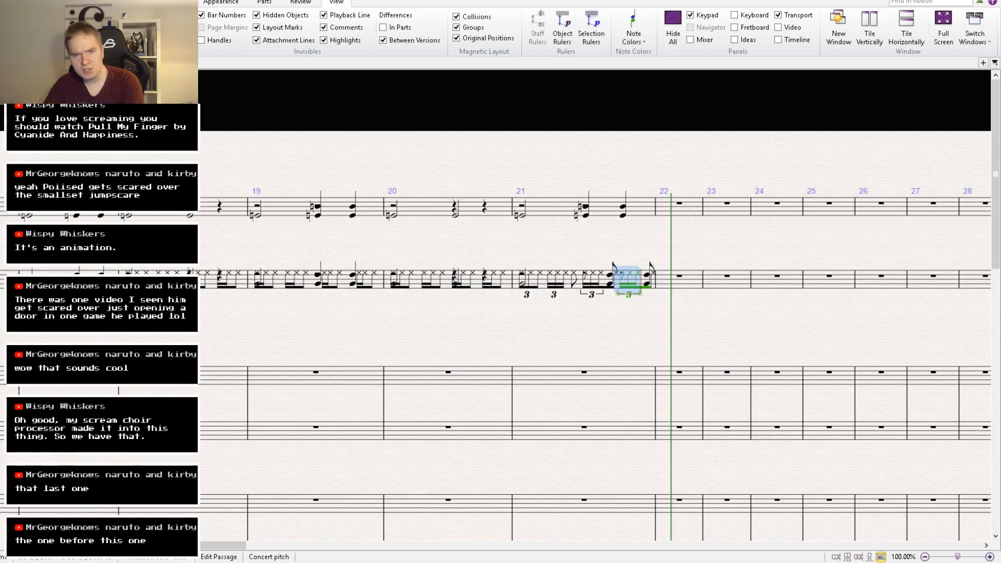
{"action": "left_click_drag", "start_coordinate": [455, 304], "coordinate": [594, 45]}
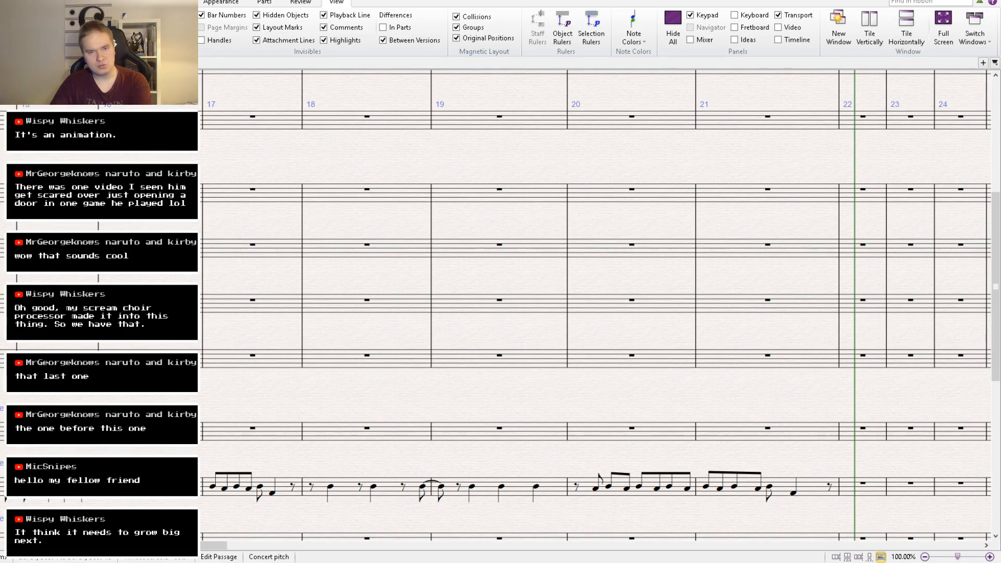
{"action": "left_click_drag", "start_coordinate": [715, 438], "coordinate": [567, 408]}
{"action": "left_click", "coordinate": [528, 257]}
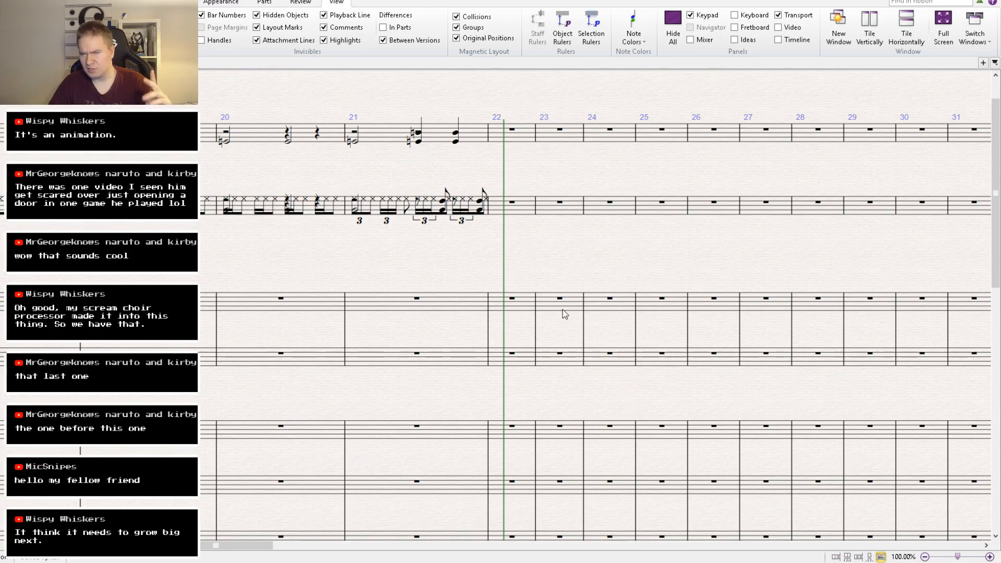
{"action": "left_click_drag", "start_coordinate": [485, 284], "coordinate": [501, 553]}
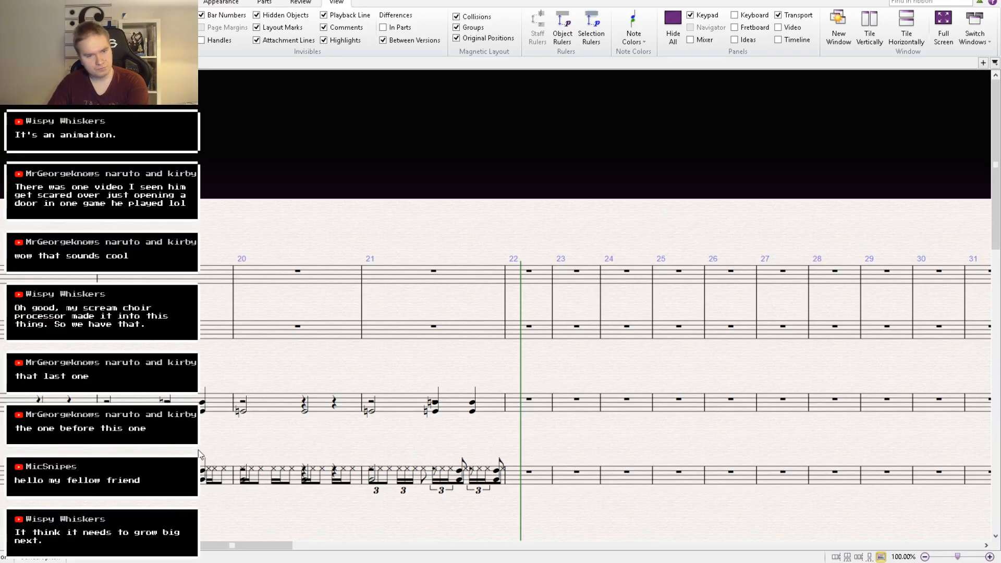
{"action": "left_click_drag", "start_coordinate": [201, 455], "coordinate": [854, 371]}
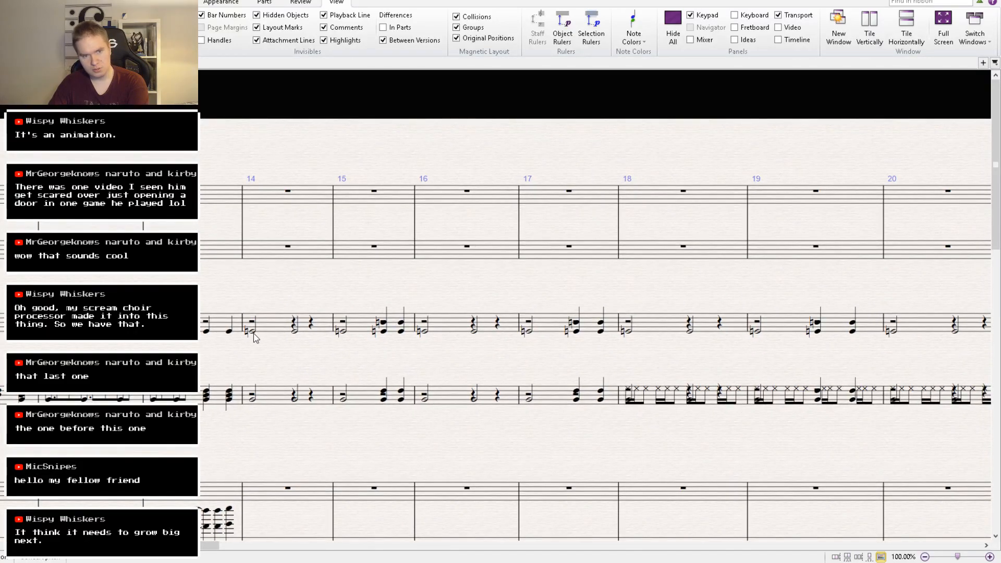
Fill bar 22 on the Taiko Drums staff with four low quarter notes, one on each beat.
{"action": "key", "text": "space"}
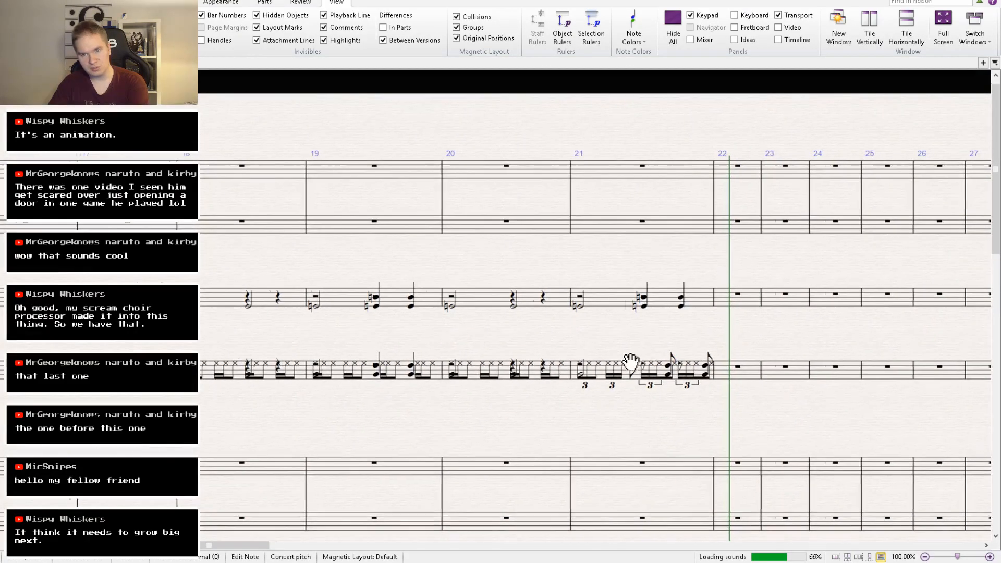
{"action": "left_click", "coordinate": [519, 365]}
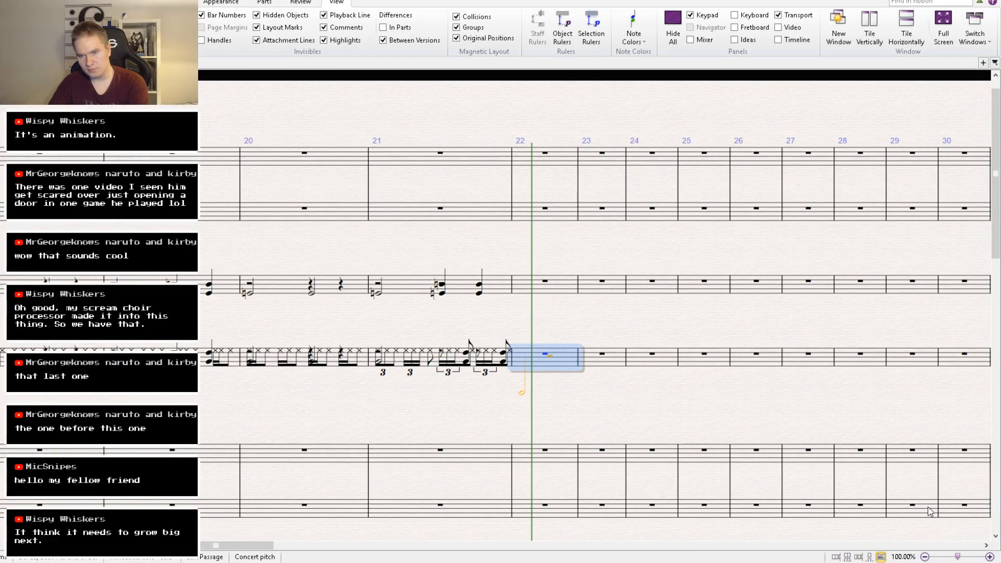
{"action": "left_click", "coordinate": [929, 508]}
{"action": "left_click_drag", "start_coordinate": [526, 395], "coordinate": [525, 365]}
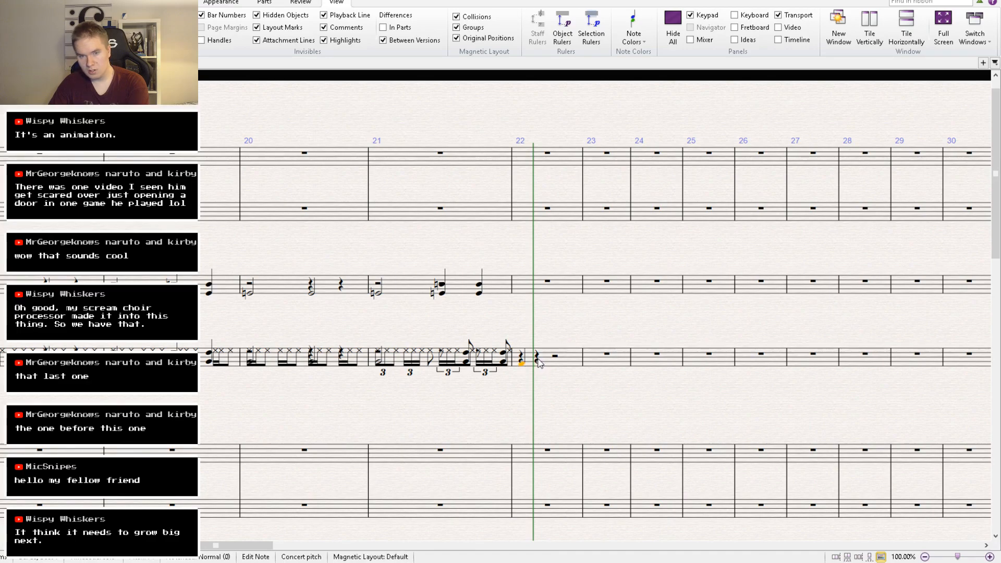
{"action": "left_click", "coordinate": [539, 359]}
{"action": "key", "text": "f"}
{"action": "left_click", "coordinate": [558, 356]}
{"action": "key", "text": "ctrl+v"}
{"action": "left_click", "coordinate": [575, 358]}
{"action": "key", "text": "ctrl+v"}
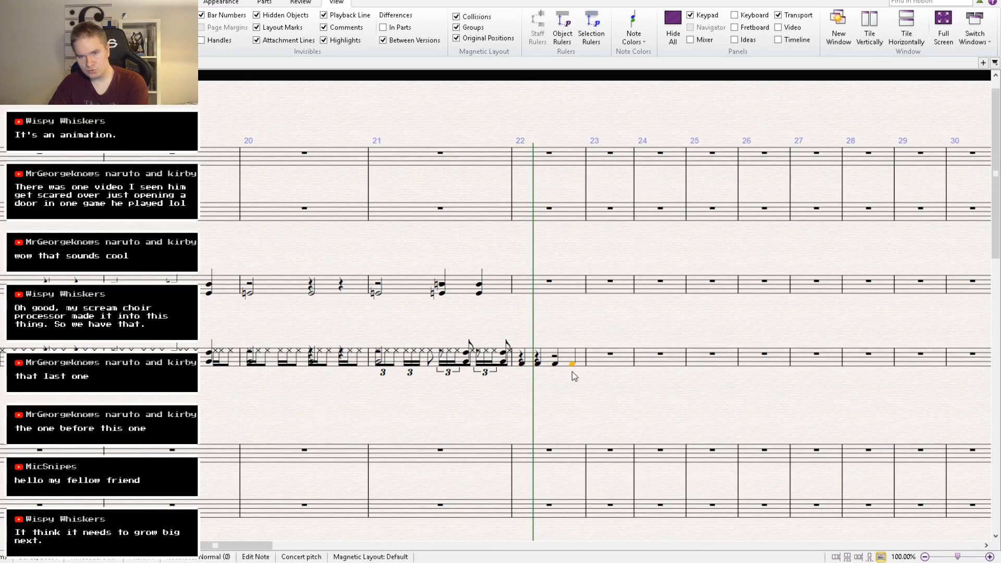
Copy the four-quarter-note pattern of bar 22 into bars 23 to 25 on the Taiko Drums staff.
{"action": "left_click", "coordinate": [574, 356]}
{"action": "key", "text": "ctrl+c"}
{"action": "left_click", "coordinate": [600, 362]}
{"action": "key", "text": "ctrl+v"}
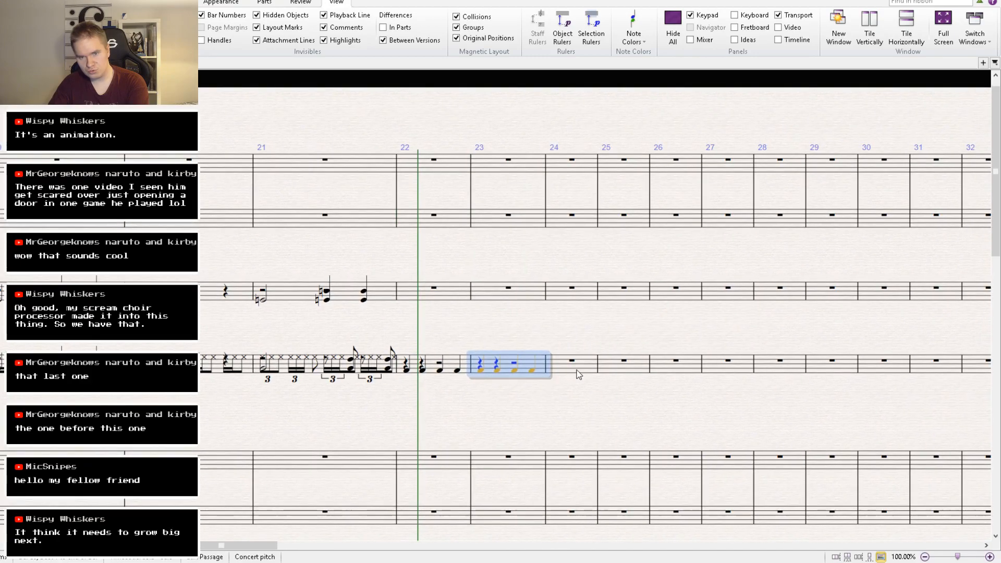
{"action": "key", "text": "r"}
{"action": "key", "text": "r"}
Copy bars 22 to 25 of the Taiko Drums and paste them from bar 26 onto the Timpani and Taiko Drums staves.
{"action": "left_click", "coordinate": [462, 368]}
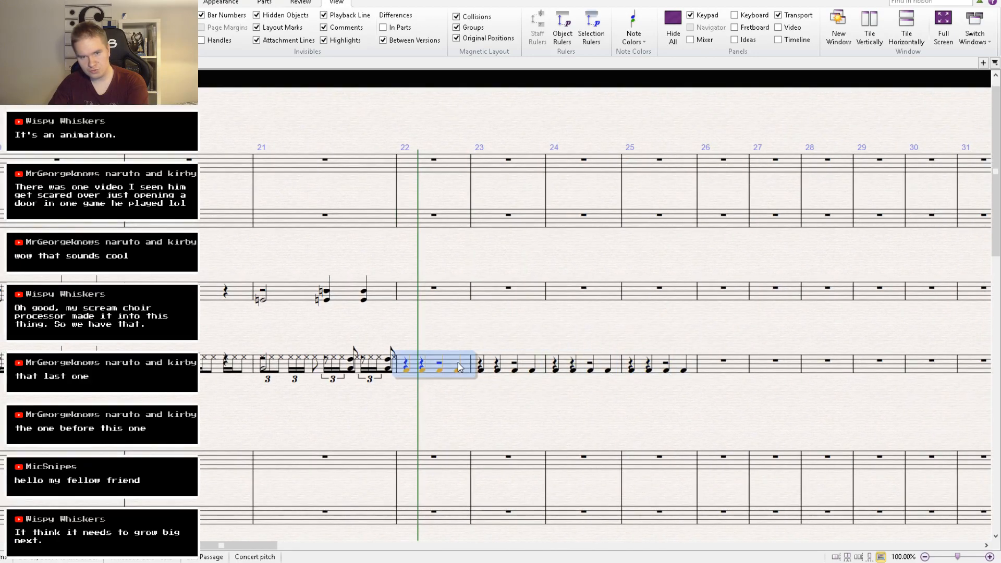
{"action": "left_click", "coordinate": [665, 370], "text": "shift"}
{"action": "key", "text": "ctrl+c"}
{"action": "left_click_drag", "start_coordinate": [614, 417], "coordinate": [450, 433]}
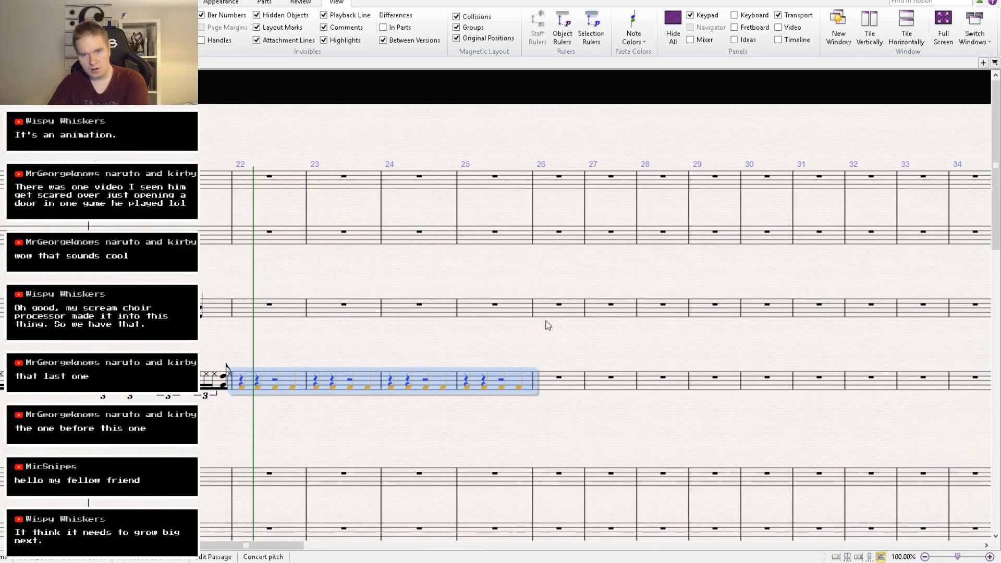
{"action": "left_click", "coordinate": [546, 316]}
{"action": "key", "text": "ctrl+v"}
{"action": "left_click", "coordinate": [547, 385]}
{"action": "key", "text": "ctrl+v"}
{"action": "key", "text": "Escape"}
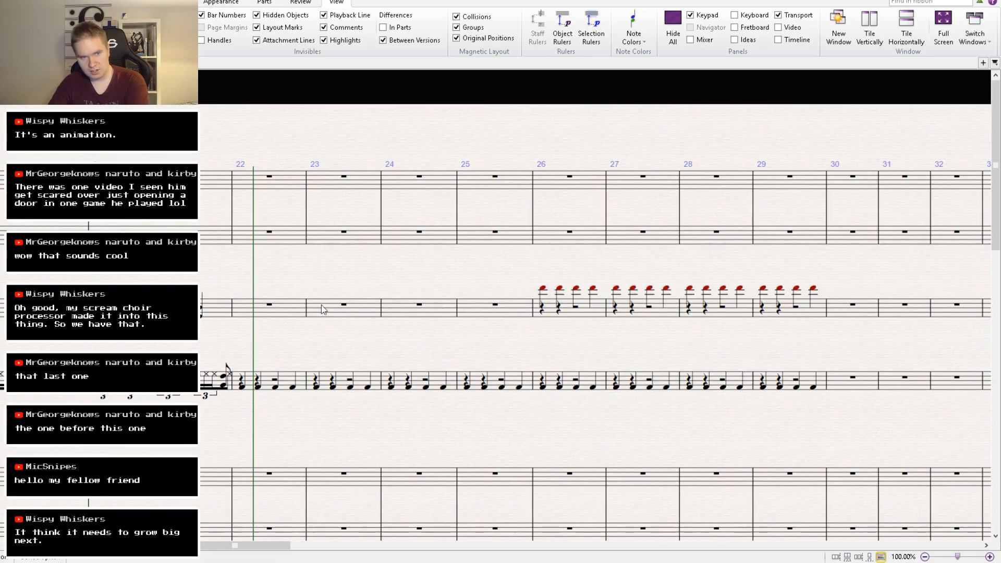
Add low G natural quarter notes on beats 1 and 2 of Timpani bar 26 and delete that bar's pasted high notes.
{"action": "left_click", "coordinate": [557, 311]}
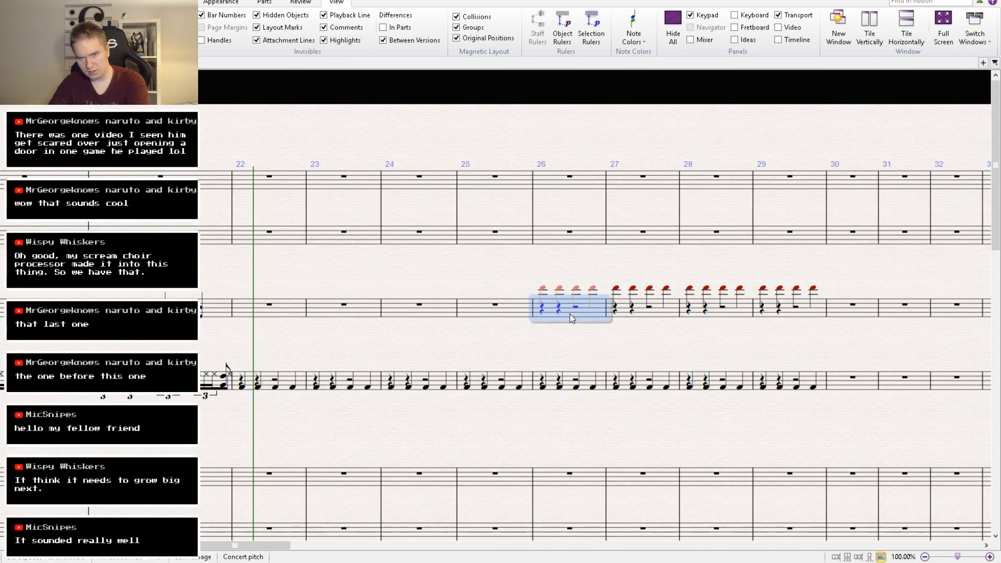
{"action": "left_click", "coordinate": [557, 307]}
{"action": "key", "text": "g"}
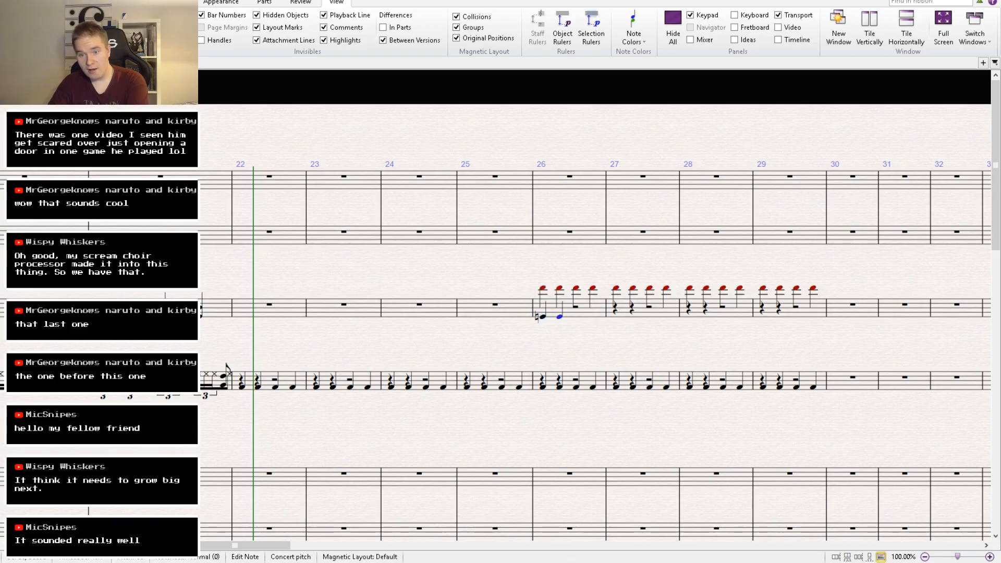
{"action": "key", "text": "Escape"}
{"action": "left_click", "coordinate": [577, 289], "text": "ctrl"}
{"action": "left_click", "coordinate": [593, 289], "text": "ctrl"}
{"action": "key", "text": "Delete"}
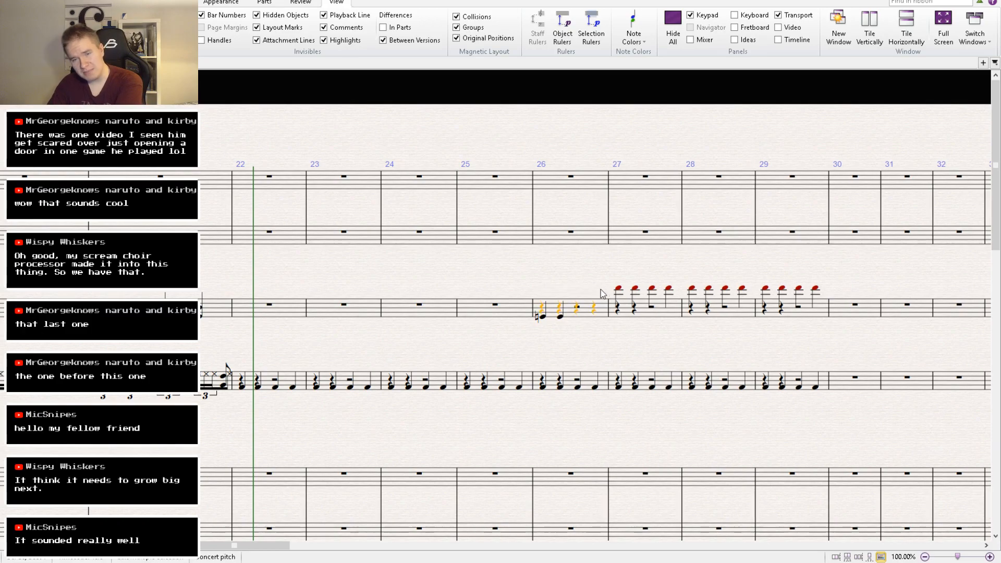
Delete all the pasted high notes from bars 27 to 29 on the Timpani staff.
{"action": "left_click", "coordinate": [619, 290]}
{"action": "left_click", "coordinate": [653, 288], "text": "ctrl"}
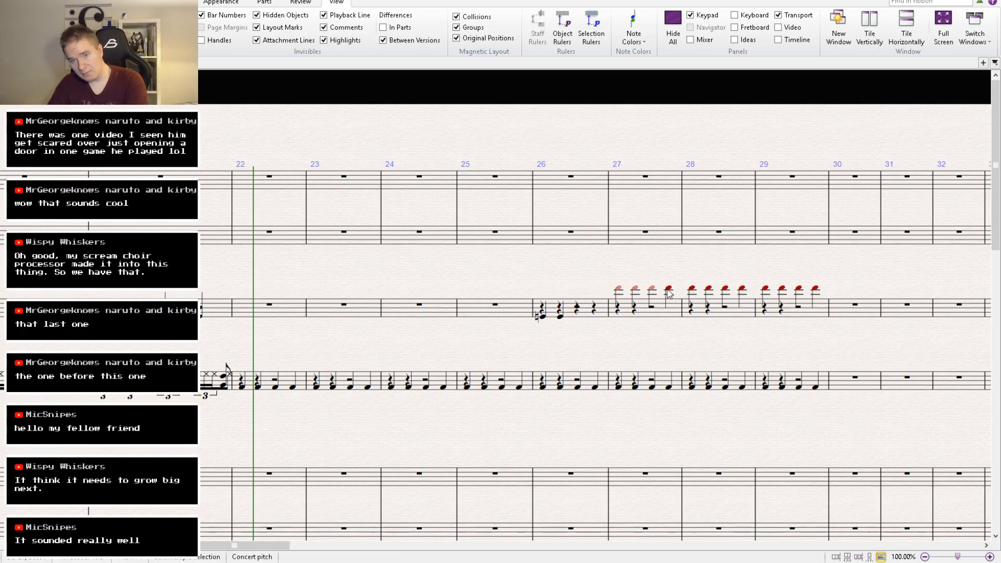
{"action": "left_click", "coordinate": [670, 288], "text": "ctrl"}
{"action": "key", "text": "Delete"}
{"action": "left_click", "coordinate": [697, 288]}
{"action": "left_click", "coordinate": [711, 289], "text": "ctrl"}
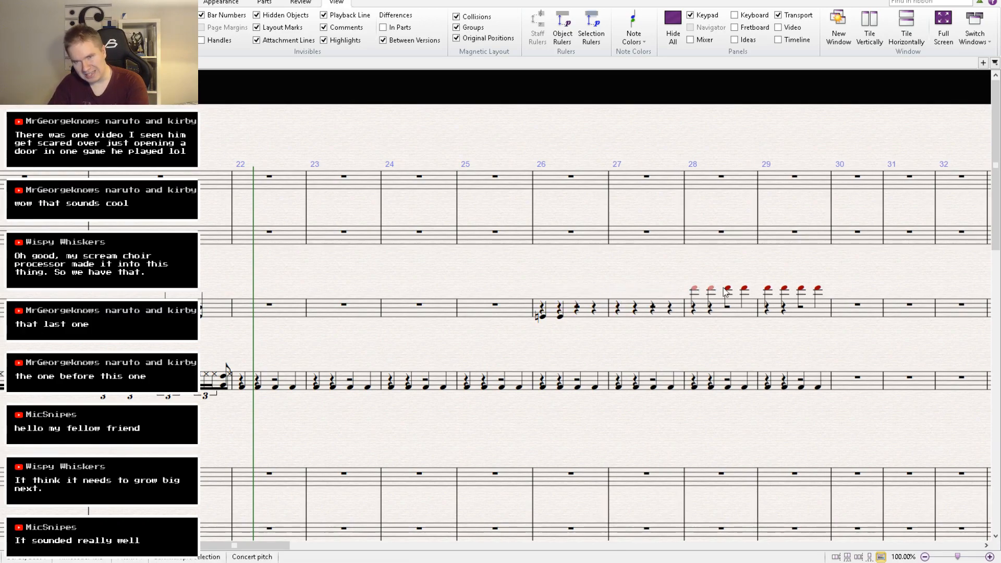
{"action": "left_click", "coordinate": [727, 289], "text": "ctrl"}
{"action": "left_click", "coordinate": [744, 288], "text": "ctrl"}
{"action": "key", "text": "Delete"}
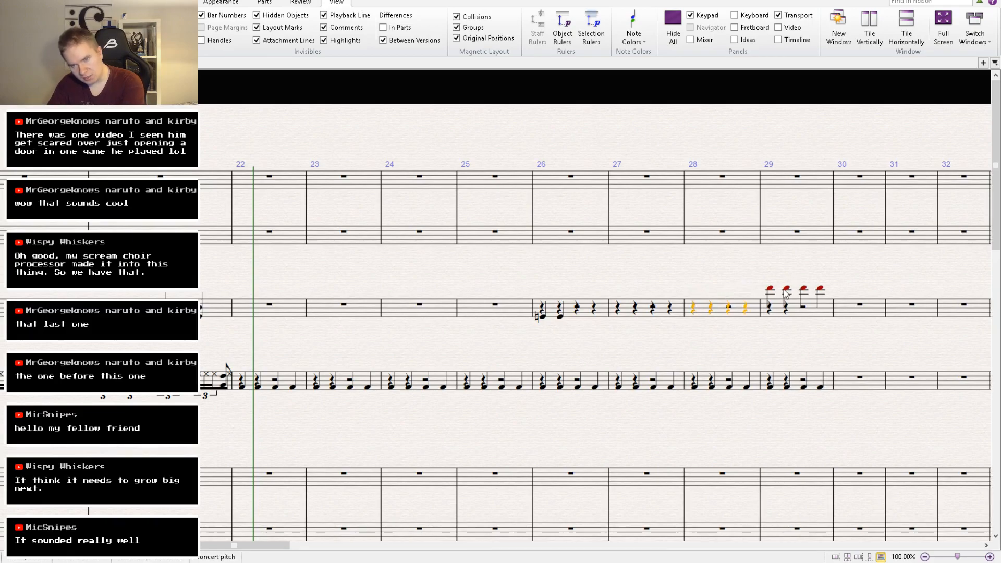
{"action": "left_click", "coordinate": [770, 288]}
{"action": "left_click", "coordinate": [787, 288], "text": "ctrl"}
{"action": "left_click", "coordinate": [803, 288], "text": "ctrl"}
{"action": "left_click", "coordinate": [820, 290], "text": "ctrl"}
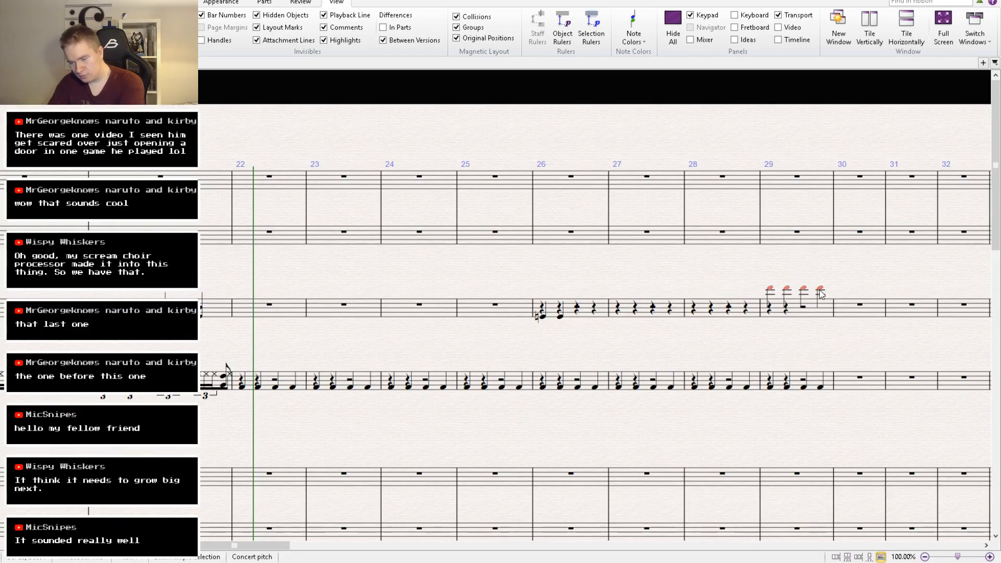
{"action": "key", "text": "Delete"}
Copy the two G natural quarter notes of Timpani bar 26 onto its beats 3 and 4 and through bar 27.
{"action": "left_click", "coordinate": [542, 317]}
{"action": "left_click", "coordinate": [560, 317], "text": "ctrl"}
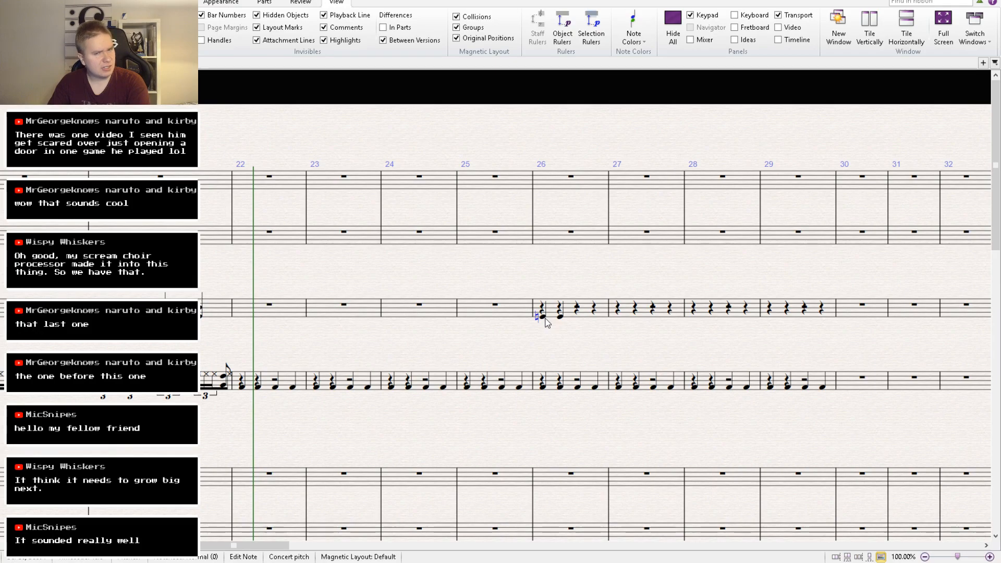
{"action": "left_click", "coordinate": [576, 314]}
{"action": "key", "text": "ctrl+v"}
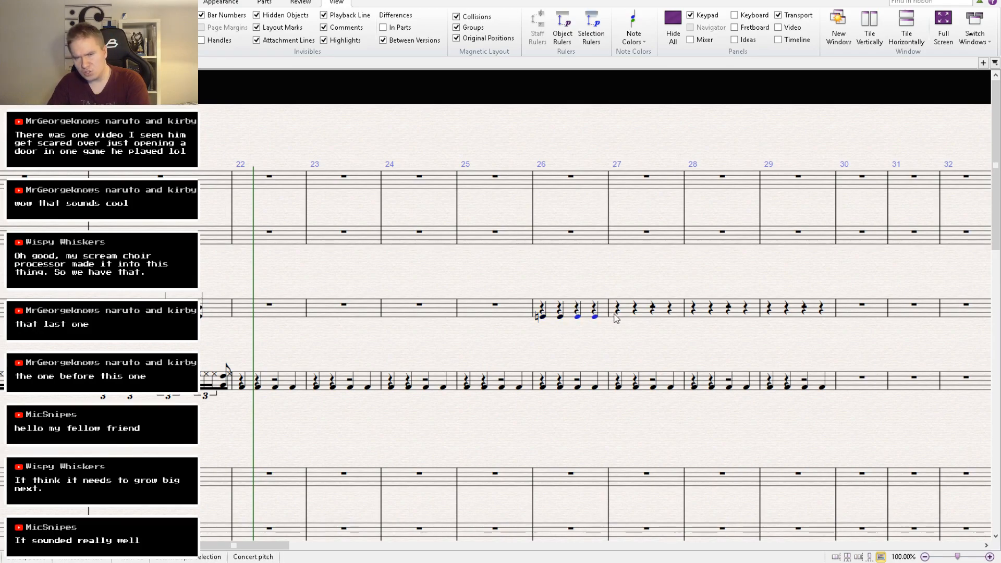
{"action": "left_click", "coordinate": [618, 314]}
{"action": "key", "text": "ctrl+v"}
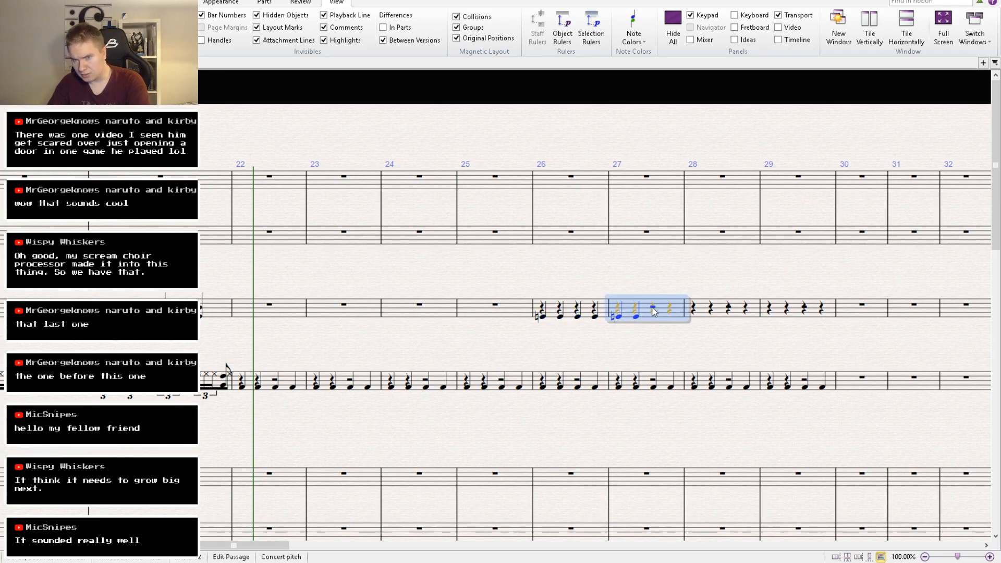
{"action": "key", "text": "Escape"}
Paste the pair of G natural quarter notes onto both halves of bars 28 and 29 on the Timpani staff.
{"action": "left_click", "coordinate": [695, 313]}
{"action": "key", "text": "ctrl+v"}
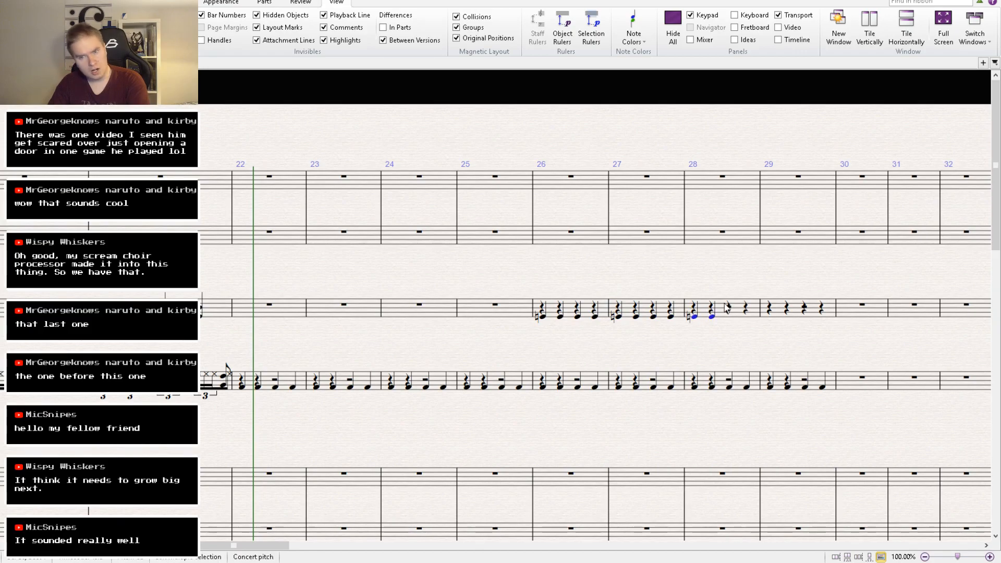
{"action": "left_click", "coordinate": [729, 309]}
{"action": "key", "text": "ctrl+v"}
{"action": "left_click", "coordinate": [773, 308]}
{"action": "key", "text": "ctrl+v"}
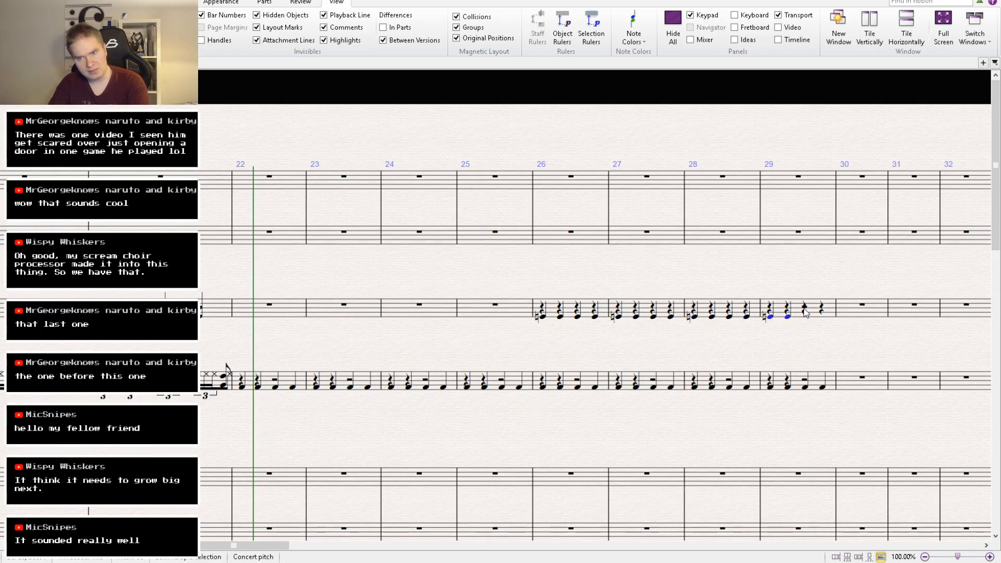
{"action": "left_click", "coordinate": [804, 308]}
{"action": "key", "text": "ctrl+v"}
Set the quarter-note tempo marking at the start of the score to 100.
{"action": "left_click_drag", "start_coordinate": [294, 220], "coordinate": [850, 255]}
{"action": "left_click_drag", "start_coordinate": [242, 140], "coordinate": [722, 218]}
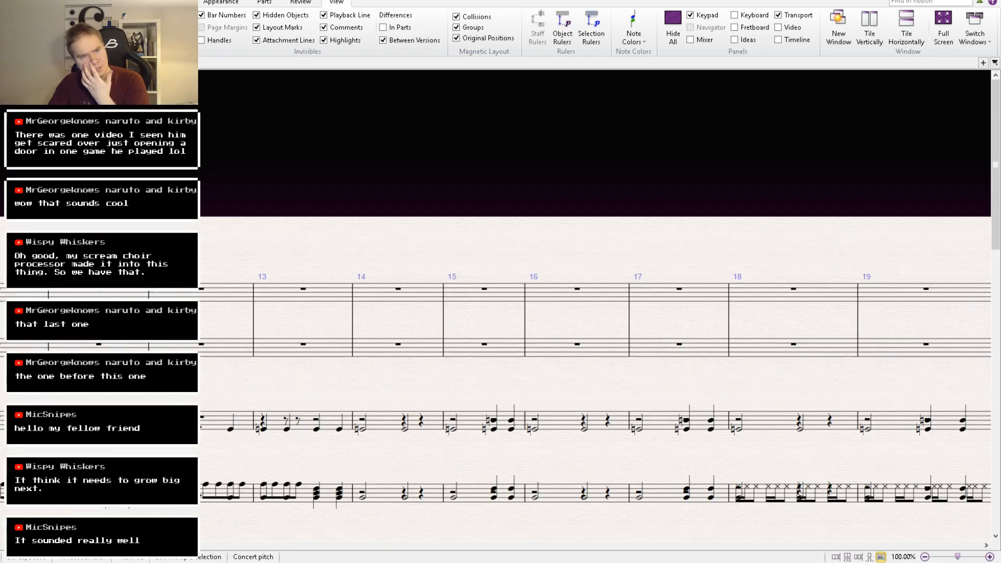
{"action": "left_click_drag", "start_coordinate": [235, 191], "coordinate": [839, 250]}
{"action": "left_click_drag", "start_coordinate": [255, 248], "coordinate": [579, 272]}
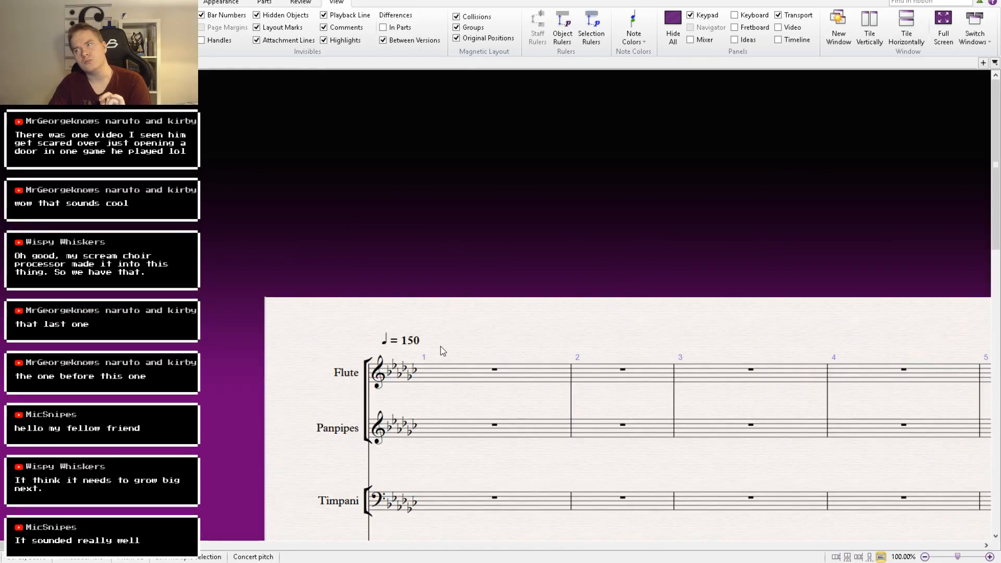
{"action": "left_click", "coordinate": [410, 341]}
{"action": "key", "text": "Return"}
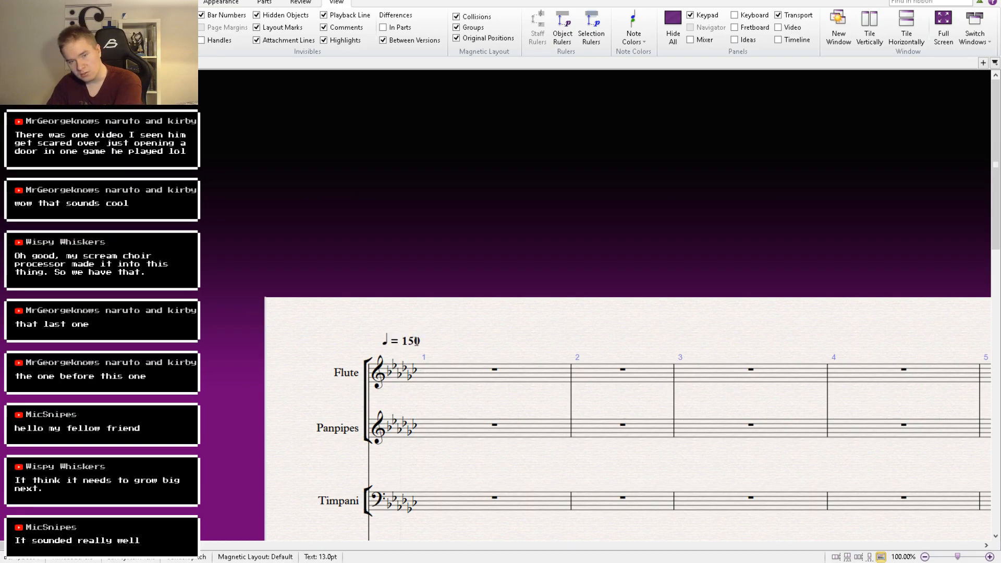
{"action": "type", "text": "0"}
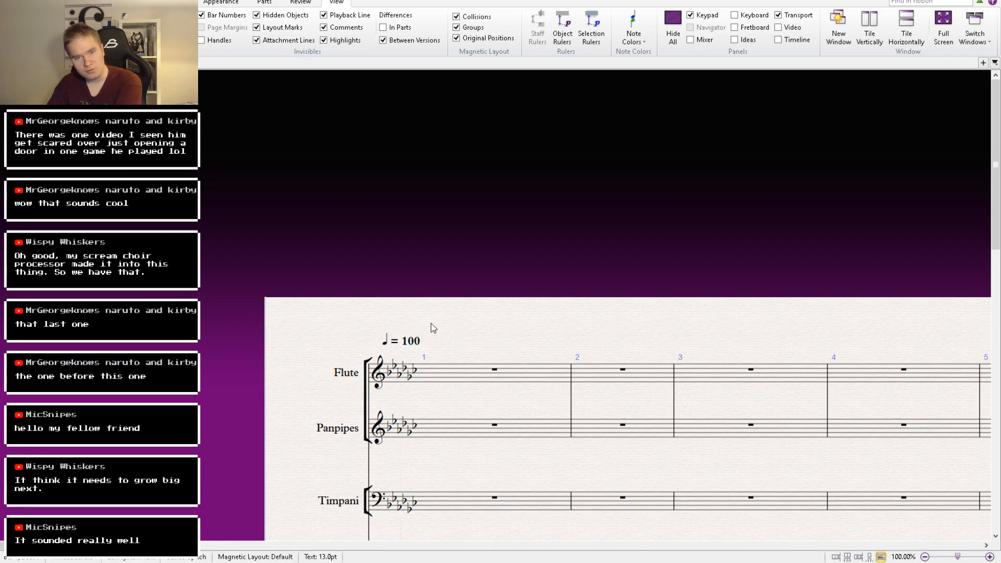
Play the score back from bar 1 to hear the opening at the current tempo, stopping in bar 4.
{"action": "left_click_drag", "start_coordinate": [418, 324], "coordinate": [446, 217]}
{"action": "key", "text": "space"}
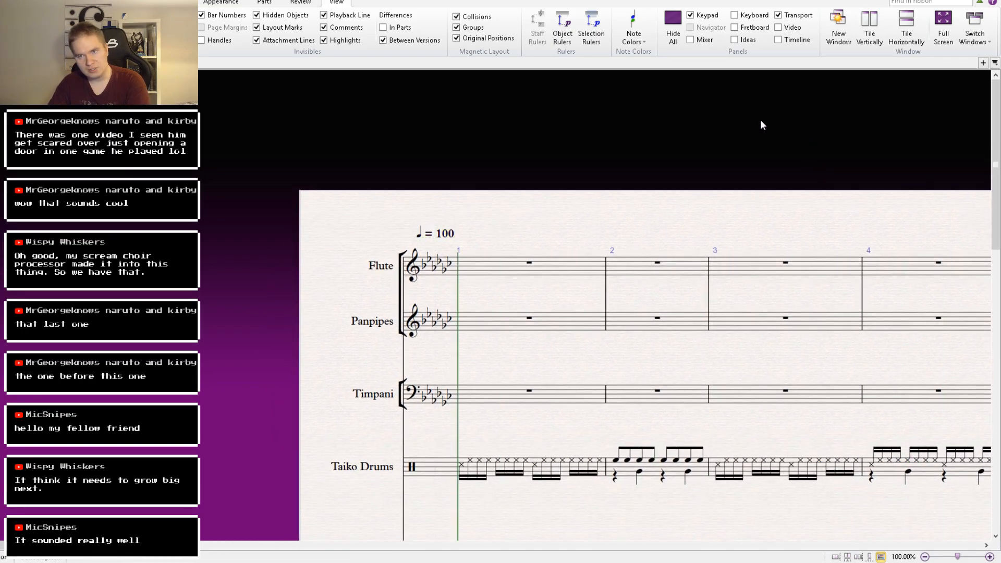
{"action": "scroll", "coordinate": [837, 114], "scroll_direction": "down", "scroll_amount": 1}
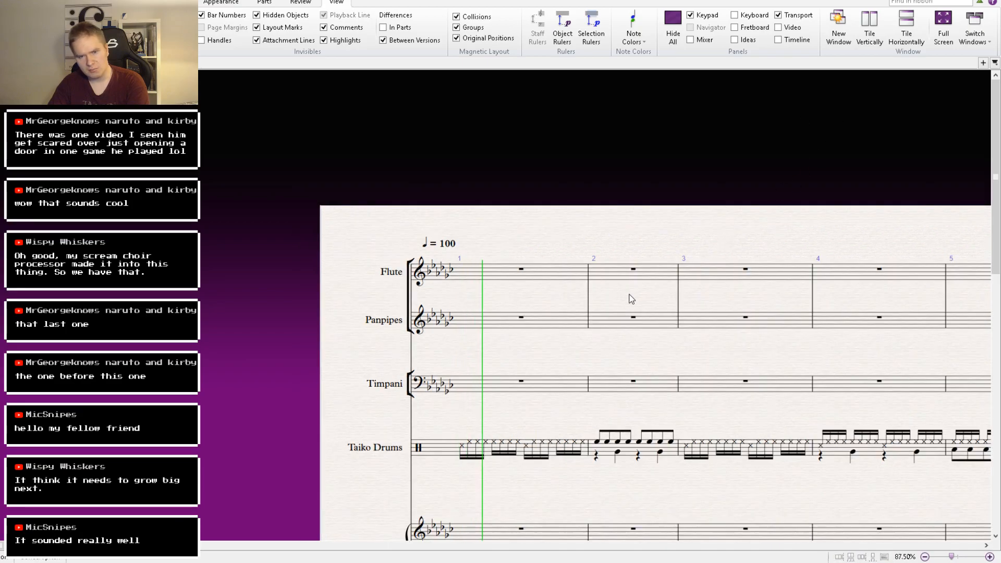
{"action": "left_click_drag", "start_coordinate": [583, 355], "coordinate": [483, 241]}
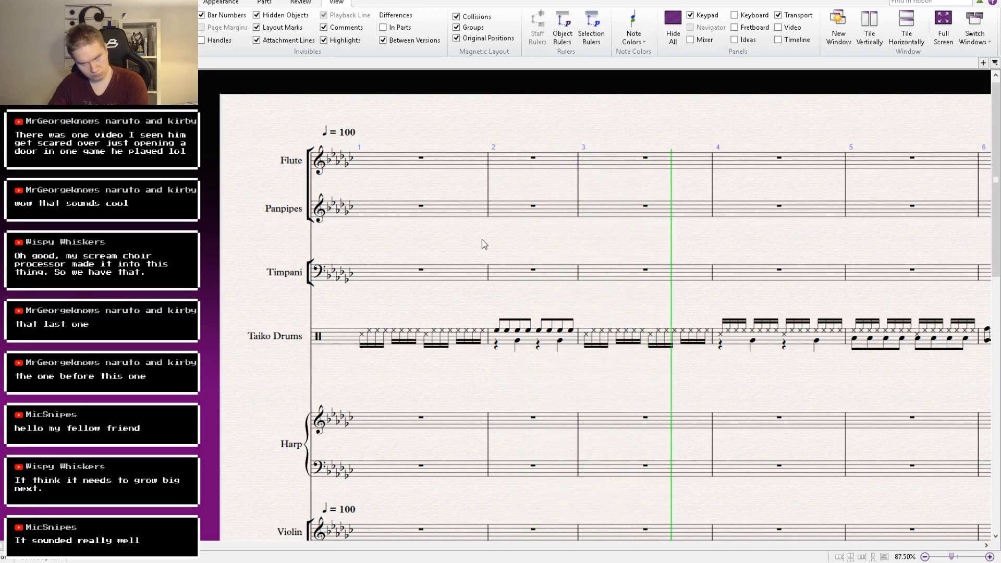
{"action": "key", "text": "space"}
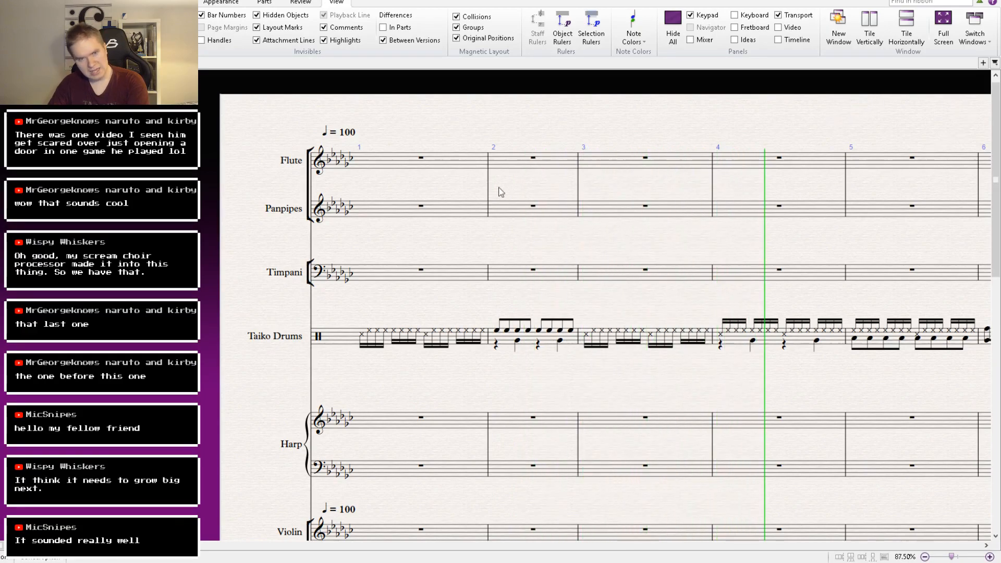
Set the quarter-note tempo marking above bar 1 back to 150.
{"action": "scroll", "coordinate": [388, 118], "scroll_direction": "up", "scroll_amount": 1}
{"action": "left_click_drag", "start_coordinate": [388, 118], "coordinate": [363, 201]}
{"action": "double_click", "coordinate": [365, 200]}
{"action": "type", "text": "5"}
{"action": "left_click", "coordinate": [458, 210]}
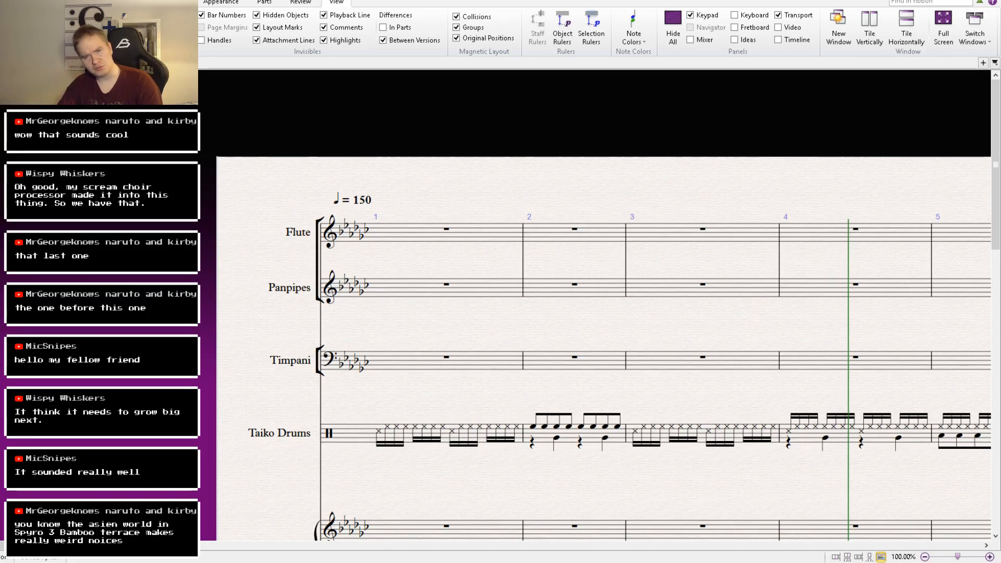
Return the playback position to the start of the score and look over the lower staves in the opening bars.
{"action": "left_click_drag", "start_coordinate": [493, 335], "coordinate": [366, 301]}
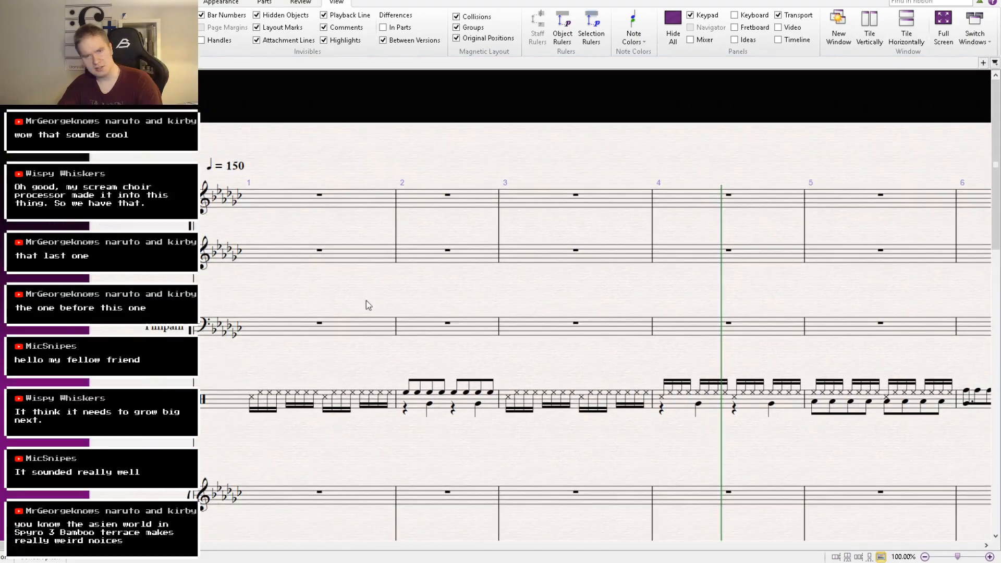
{"action": "left_click", "coordinate": [786, 111]}
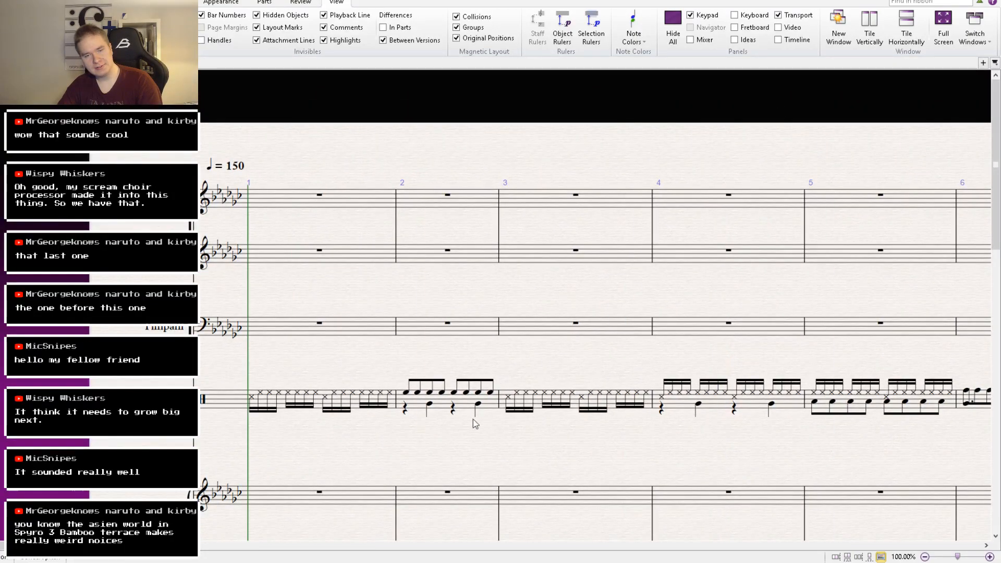
{"action": "left_click_drag", "start_coordinate": [473, 420], "coordinate": [458, 186]}
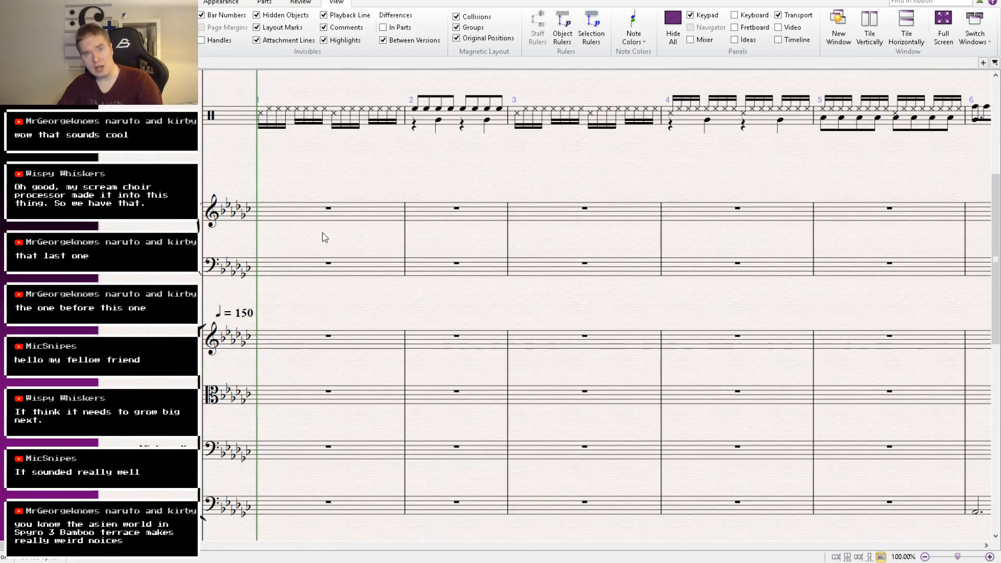
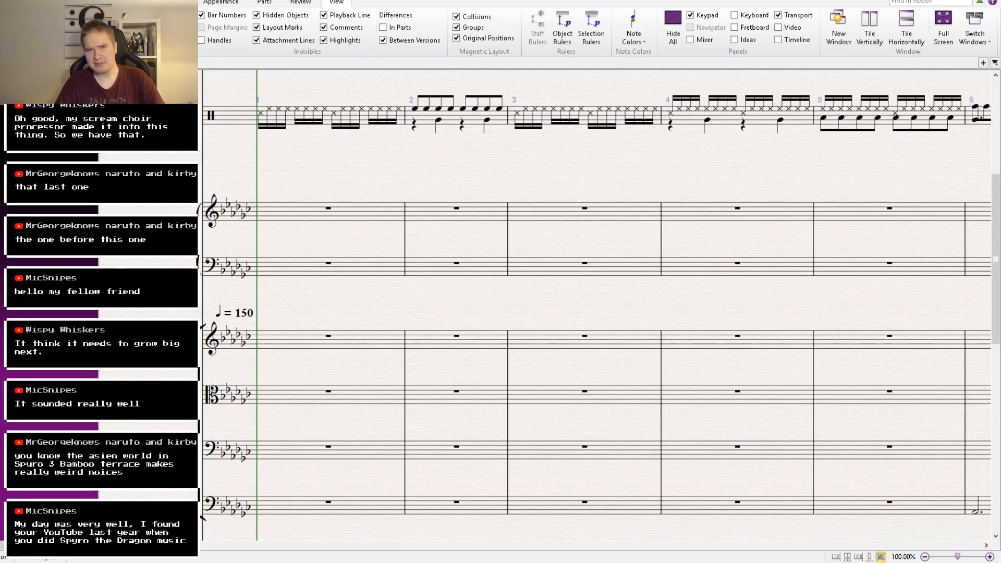
{"action": "left_click_drag", "start_coordinate": [420, 311], "coordinate": [447, 157]}
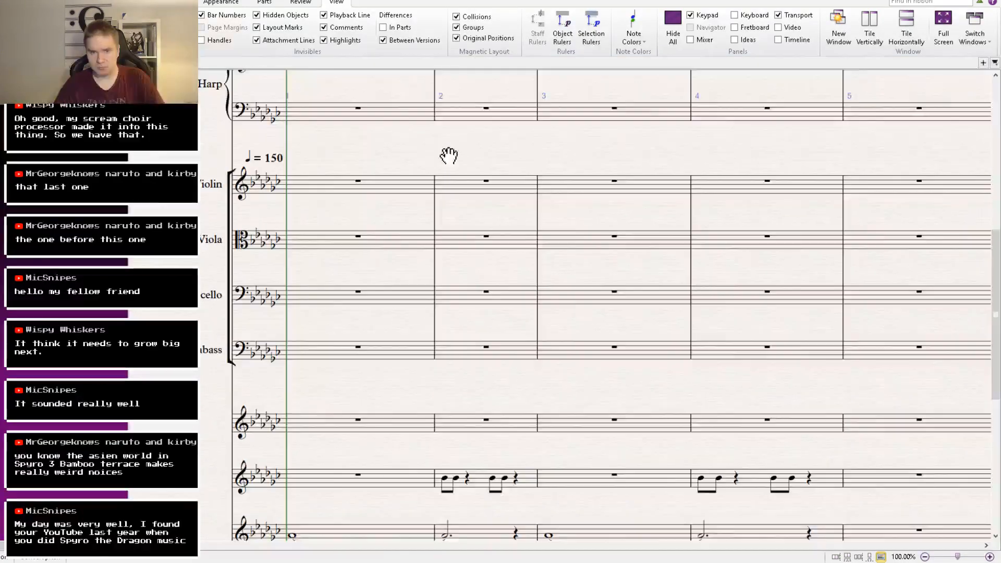
{"action": "left_click_drag", "start_coordinate": [518, 271], "coordinate": [423, 262]}
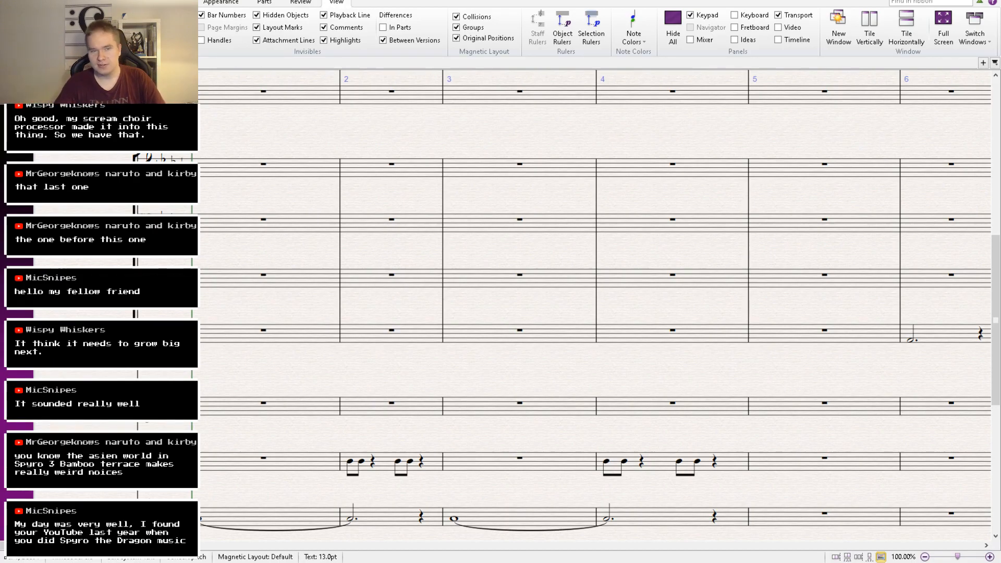
Play the score back from bar 1, following the music through the new percussion bars, and stop in bar 24.
{"action": "left_click_drag", "start_coordinate": [210, 135], "coordinate": [248, 266]}
{"action": "key", "text": "space"}
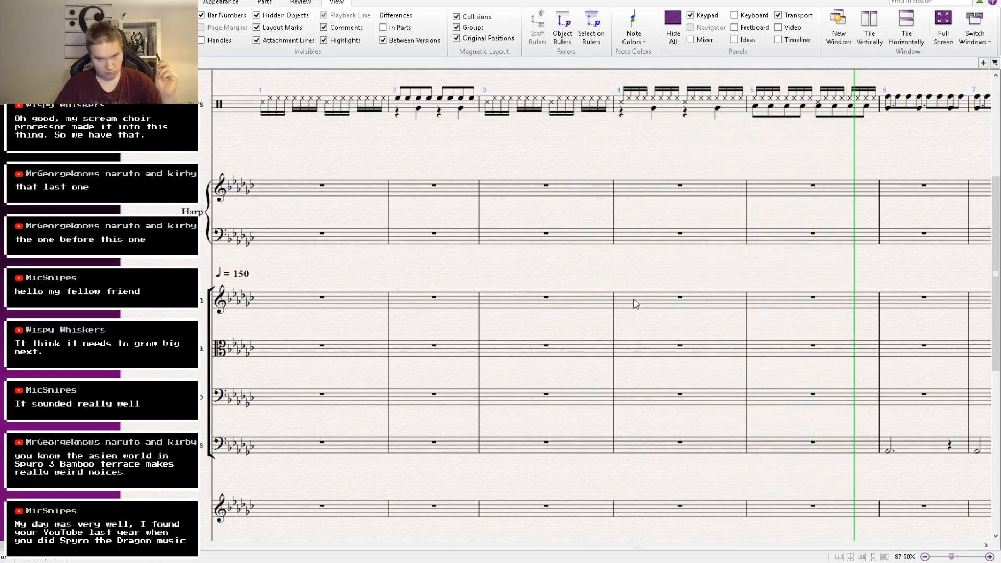
{"action": "left_click_drag", "start_coordinate": [632, 302], "coordinate": [264, 304]}
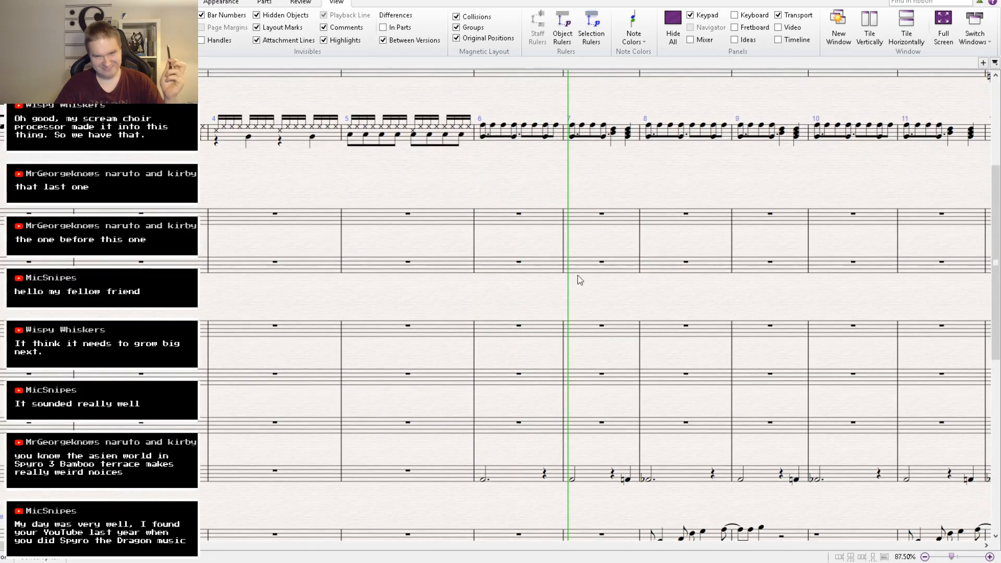
{"action": "left_click_drag", "start_coordinate": [631, 297], "coordinate": [483, 281]}
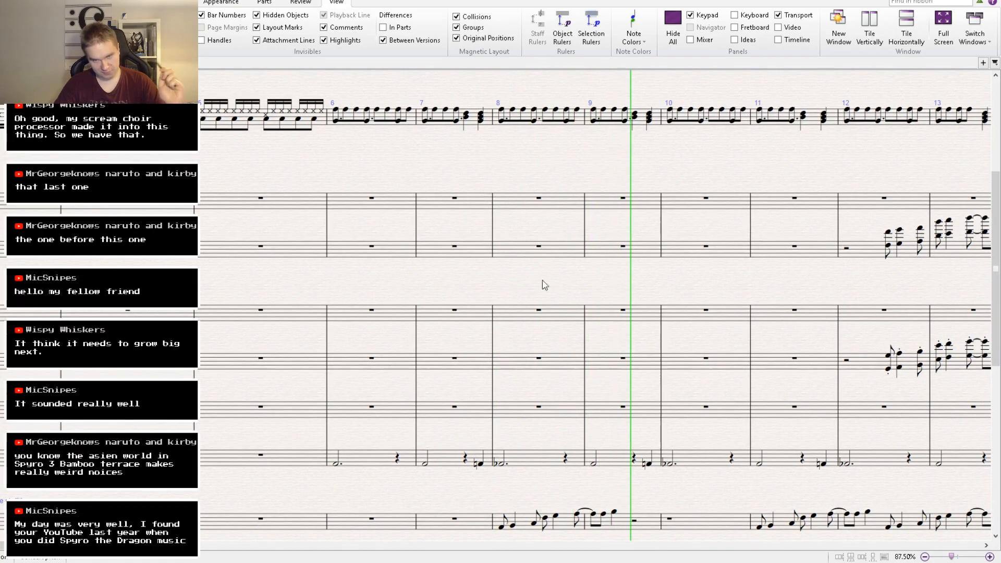
{"action": "left_click_drag", "start_coordinate": [682, 278], "coordinate": [438, 311]}
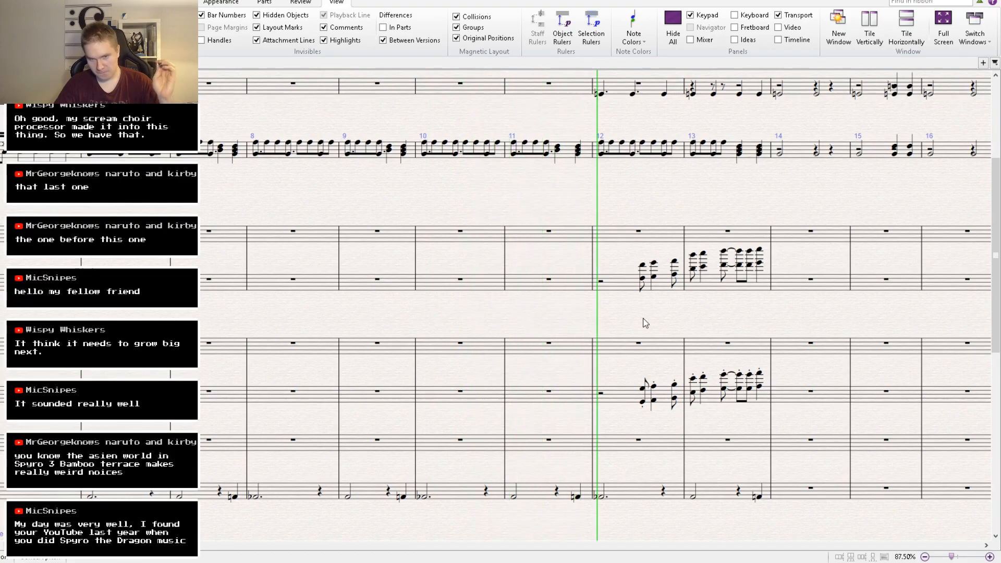
{"action": "left_click_drag", "start_coordinate": [642, 325], "coordinate": [416, 335]}
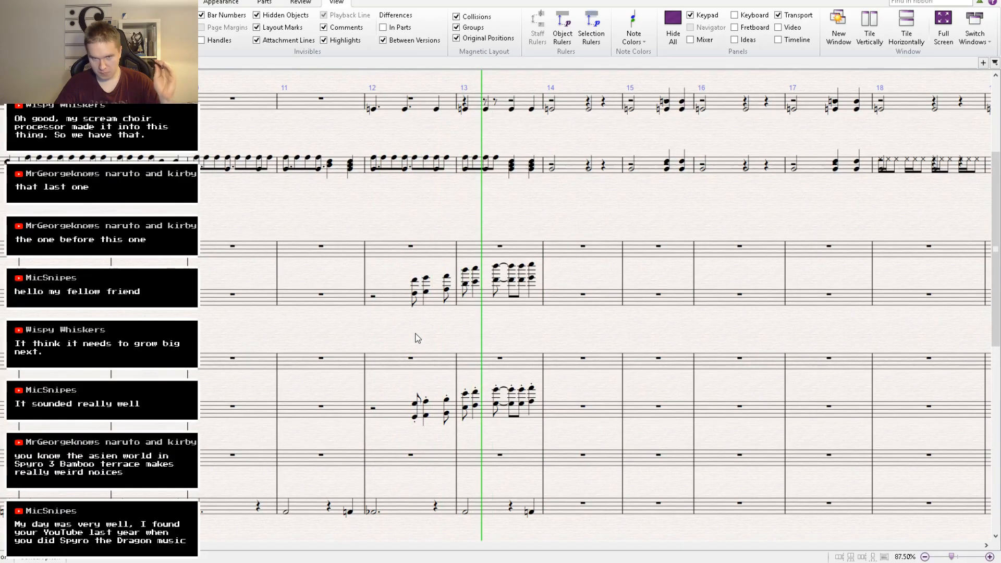
{"action": "left_click_drag", "start_coordinate": [547, 339], "coordinate": [342, 317]}
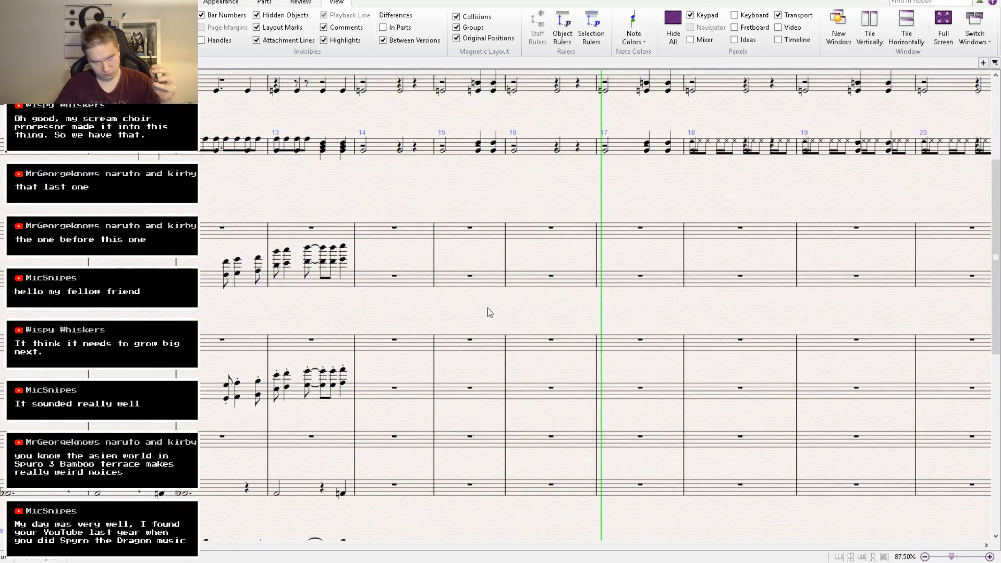
{"action": "left_click_drag", "start_coordinate": [488, 311], "coordinate": [292, 374]}
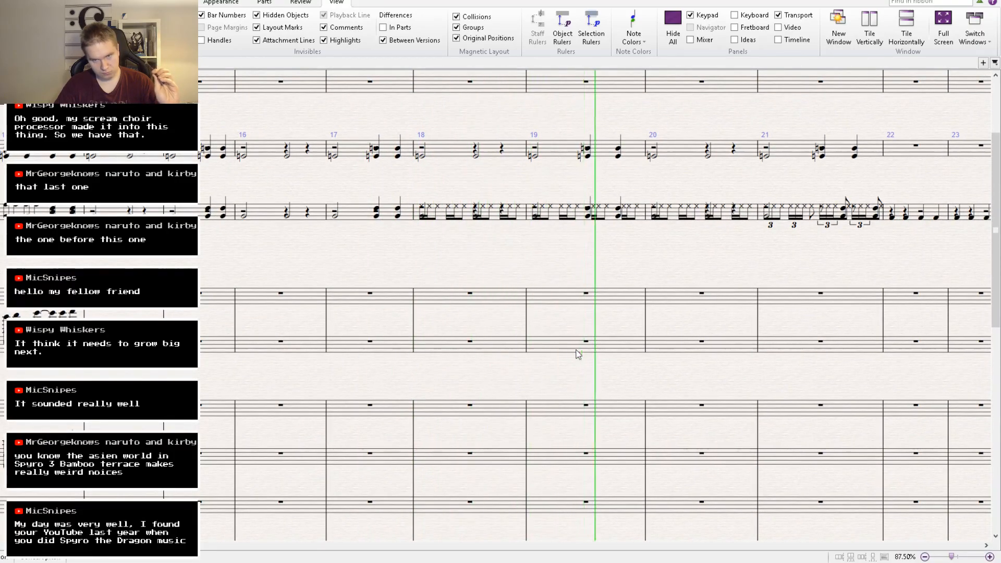
{"action": "left_click_drag", "start_coordinate": [577, 351], "coordinate": [257, 342]}
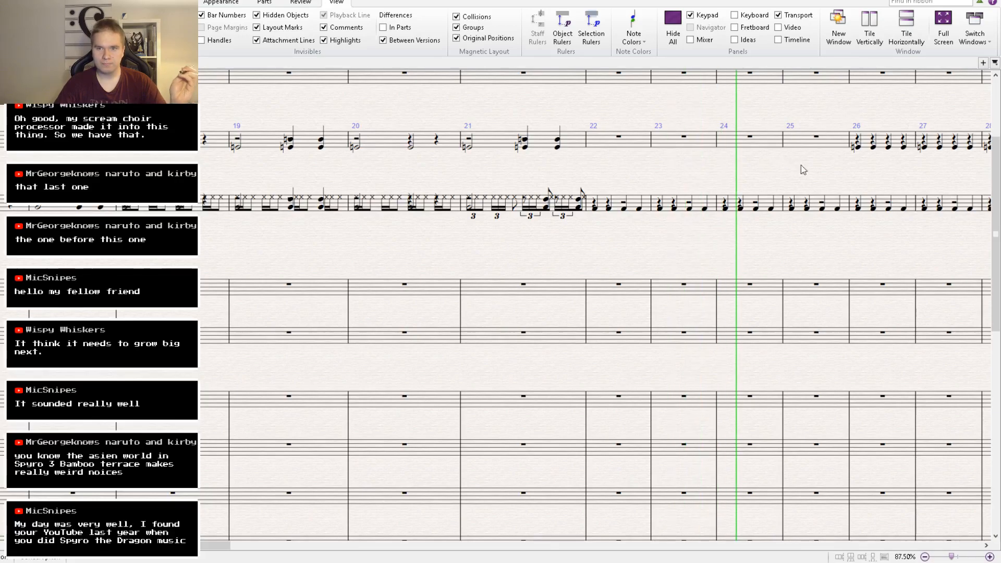
{"action": "key", "text": "space"}
Move the tied whole notes in bars 21 to 23 from the third-lowest staff to the double bass staff.
{"action": "left_click_drag", "start_coordinate": [554, 394], "coordinate": [528, 121]}
{"action": "left_click_drag", "start_coordinate": [525, 466], "coordinate": [505, 284]}
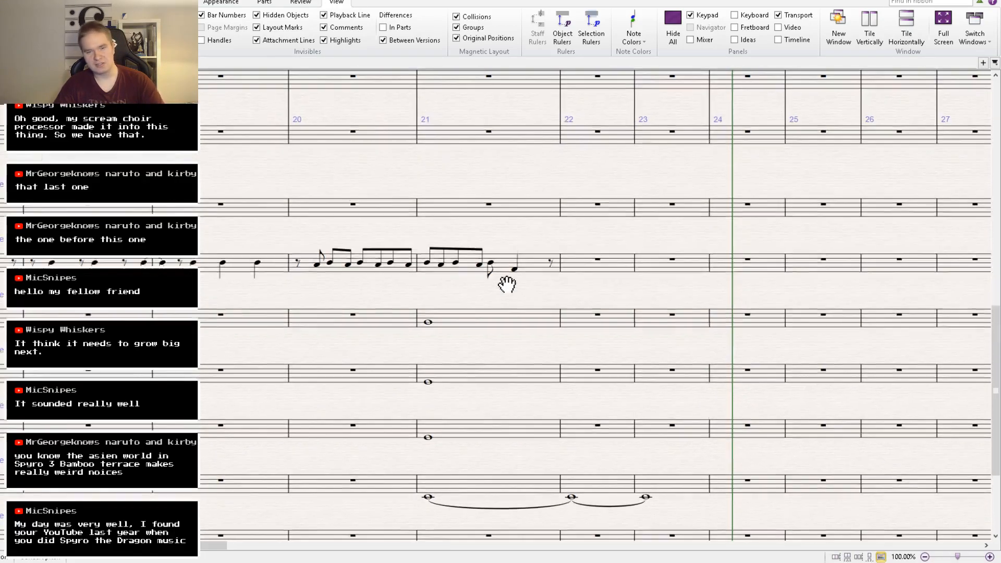
{"action": "left_click_drag", "start_coordinate": [469, 447], "coordinate": [464, 355]}
{"action": "left_click", "coordinate": [464, 354]}
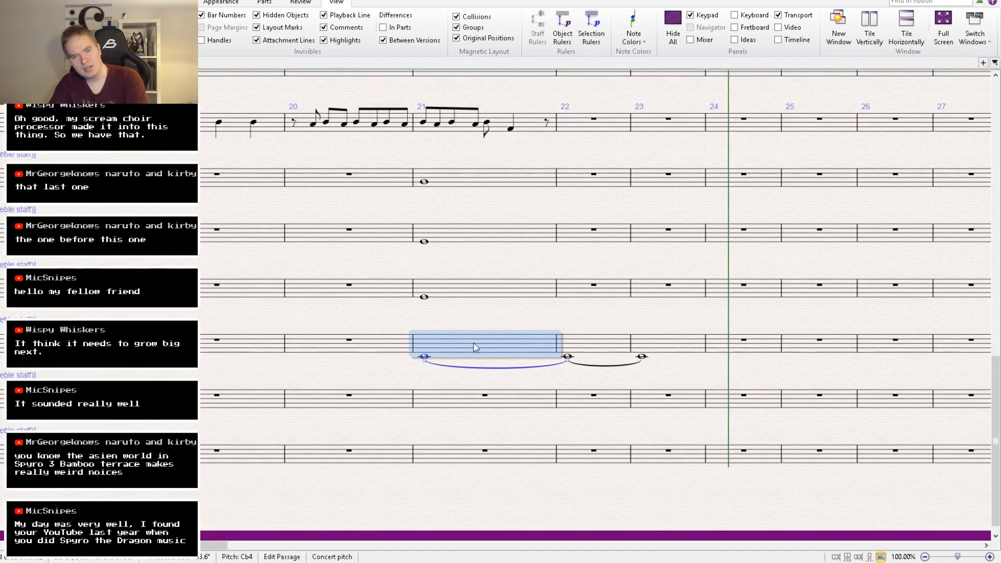
{"action": "left_click", "coordinate": [648, 357], "text": "shift"}
{"action": "key", "text": "Delete"}
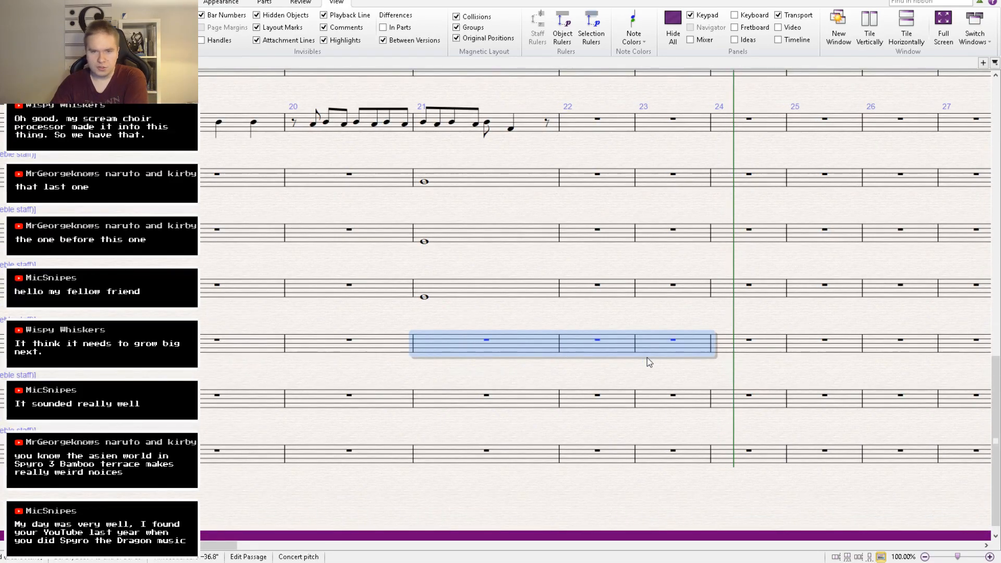
{"action": "left_click_drag", "start_coordinate": [558, 194], "coordinate": [566, 341]}
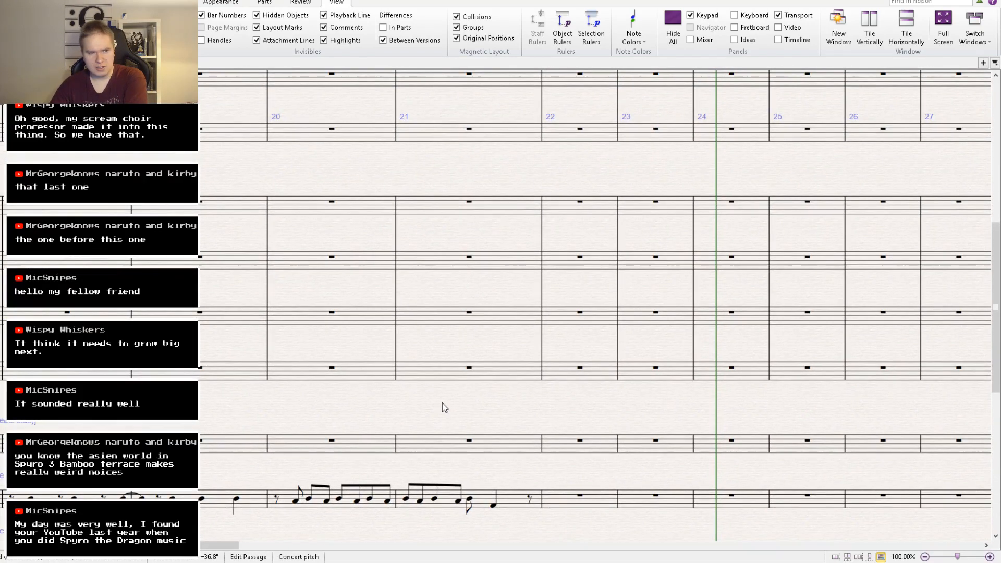
{"action": "left_click", "coordinate": [425, 377], "text": "alt"}
Lower the double bass whole note in bar 21 to Cb2 and remove its tied continuation through bars 22 and 23.
{"action": "left_click", "coordinate": [408, 346]}
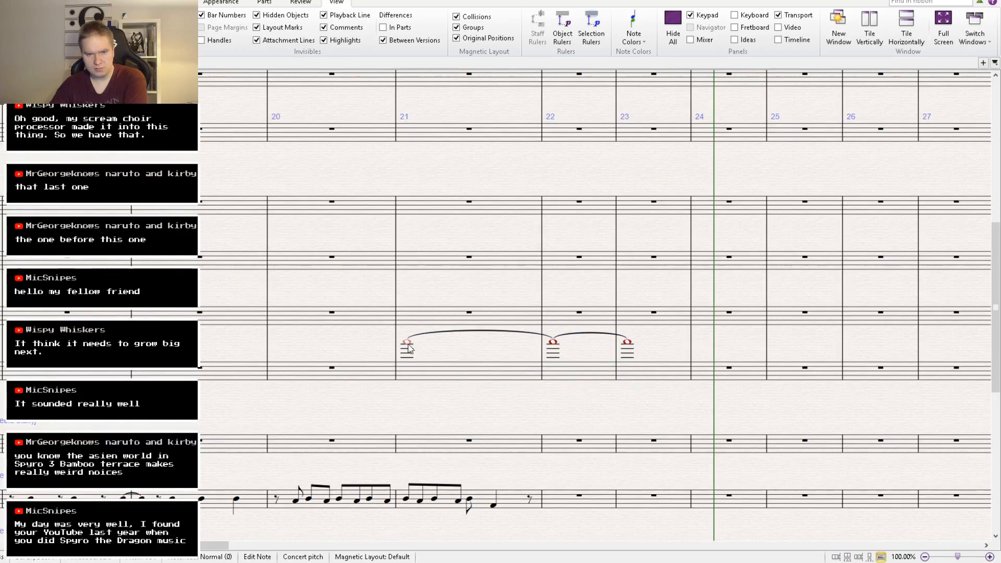
{"action": "left_click_drag", "start_coordinate": [409, 347], "coordinate": [411, 377]}
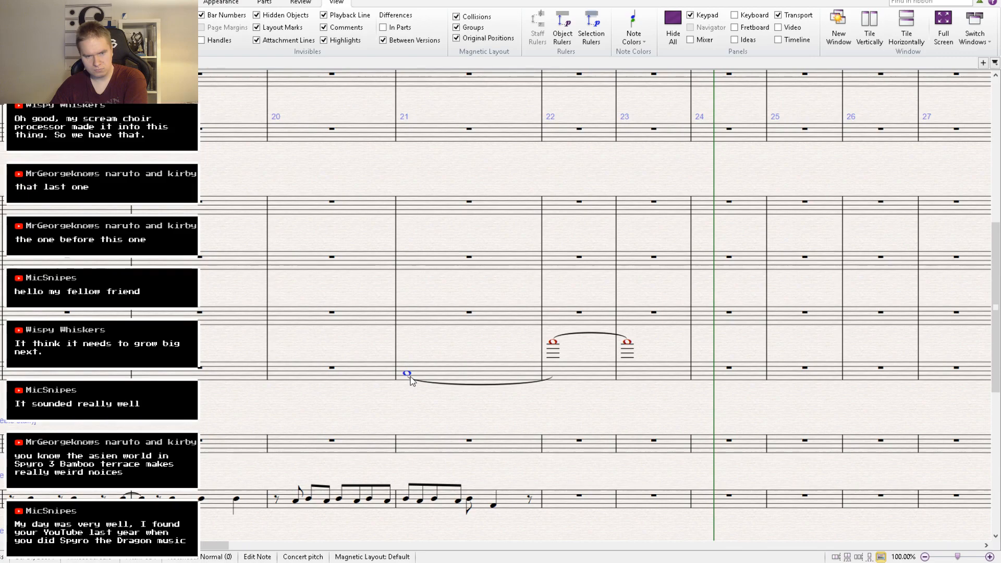
{"action": "left_click", "coordinate": [970, 527]}
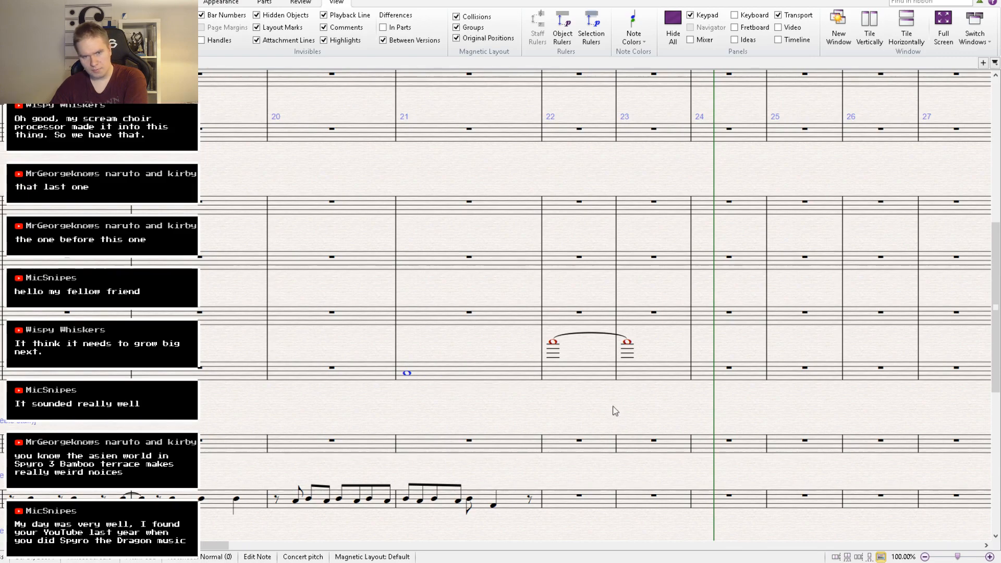
{"action": "left_click", "coordinate": [568, 376]}
{"action": "left_click", "coordinate": [640, 375], "text": "shift"}
{"action": "key", "text": "Delete"}
Enter an F#2 whole note in bar 21 of the cello staff.
{"action": "left_click", "coordinate": [450, 380]}
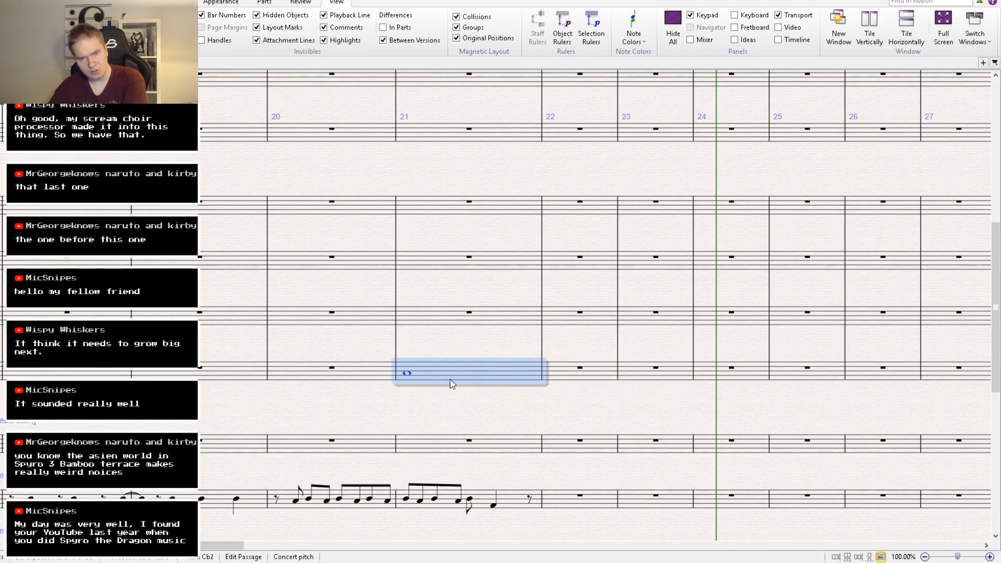
{"action": "left_click", "coordinate": [435, 318]}
{"action": "left_click", "coordinate": [406, 329]}
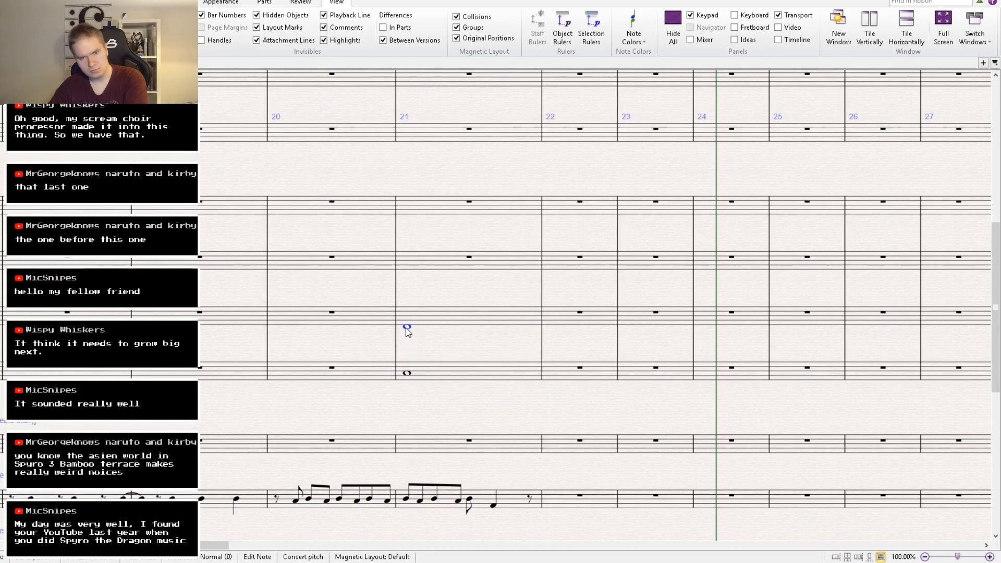
{"action": "left_click", "coordinate": [897, 491]}
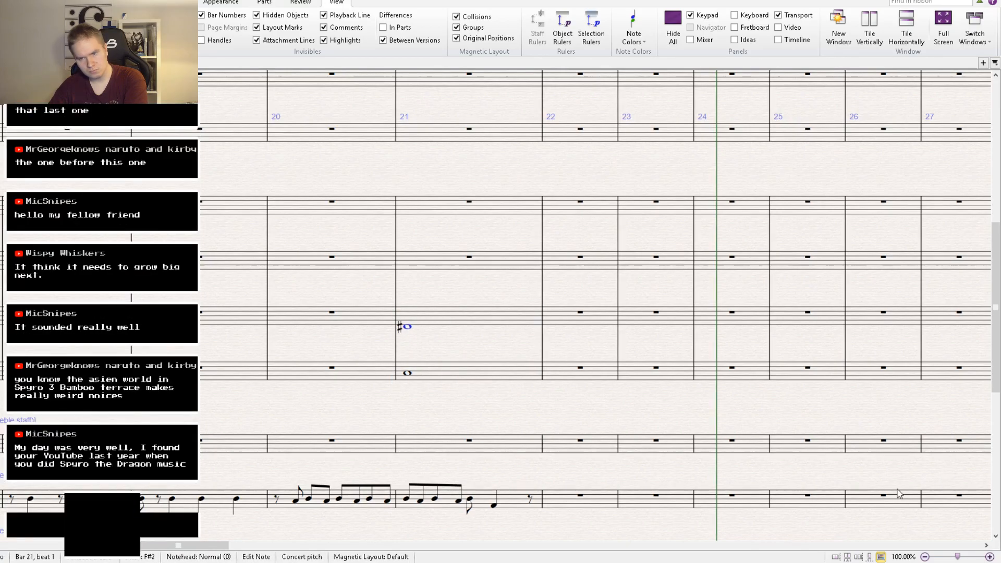
Copy the cello and double bass whole notes in bar 21 to the violin and viola staves and raise the copies two octaves.
{"action": "left_click", "coordinate": [457, 368]}
{"action": "left_click", "coordinate": [453, 316], "text": "shift"}
{"action": "left_click", "coordinate": [420, 201], "text": "alt"}
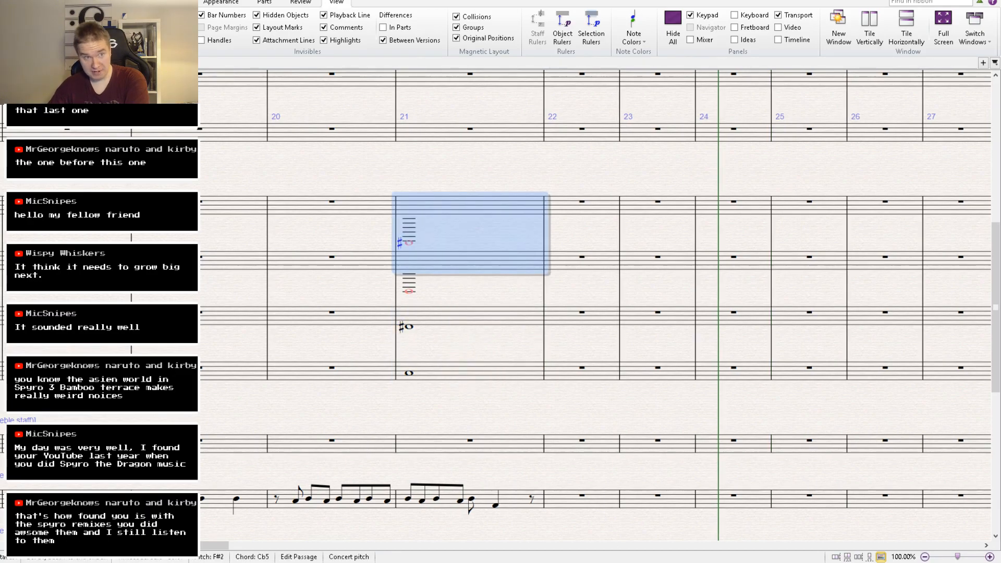
{"action": "left_click", "coordinate": [22, 2]}
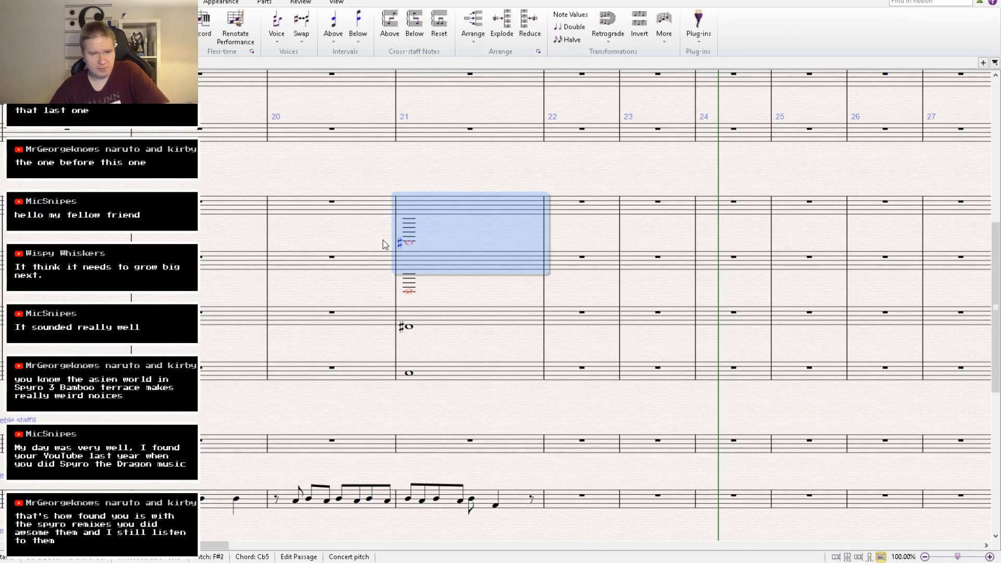
{"action": "key", "text": "ctrl+Up"}
{"action": "key", "text": "ctrl+Up"}
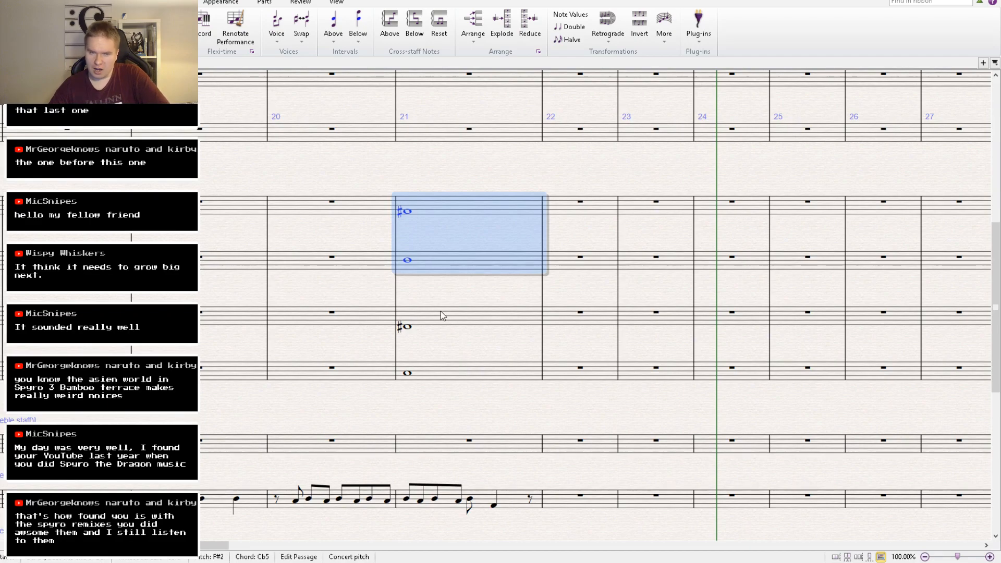
{"action": "key", "text": "Escape"}
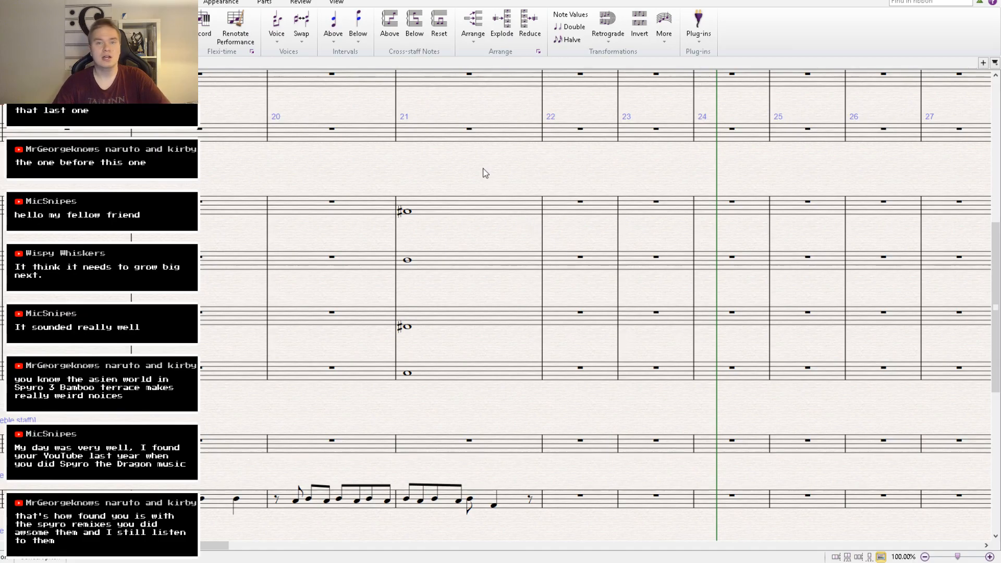
Play the bars leading through bar 21 to hear the new string chord, stopping in bar 22.
{"action": "left_click_drag", "start_coordinate": [485, 173], "coordinate": [539, 172]}
{"action": "left_click_drag", "start_coordinate": [483, 230], "coordinate": [446, 195]}
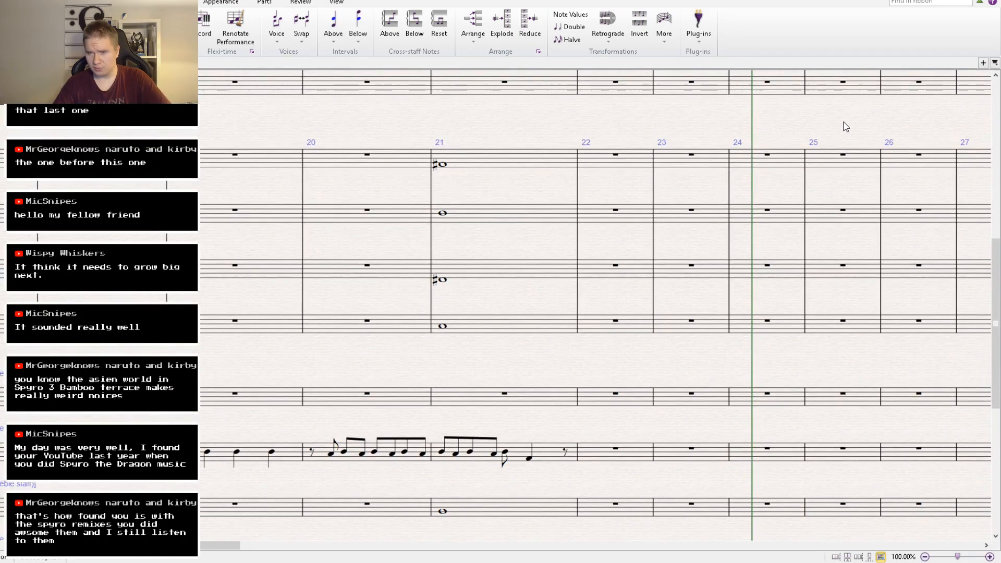
{"action": "key", "text": "bracketleft"}
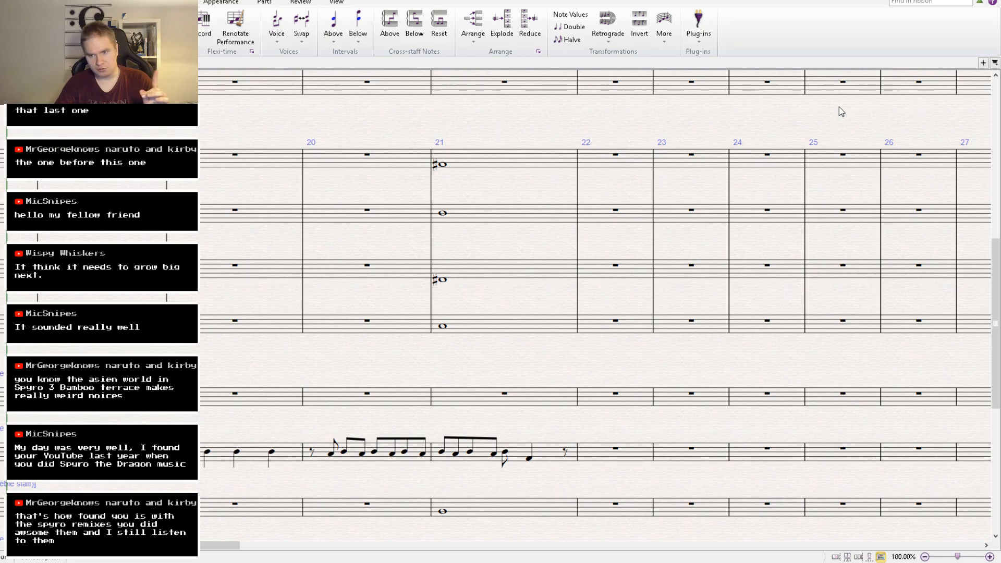
{"action": "key", "text": "ctrl+minus"}
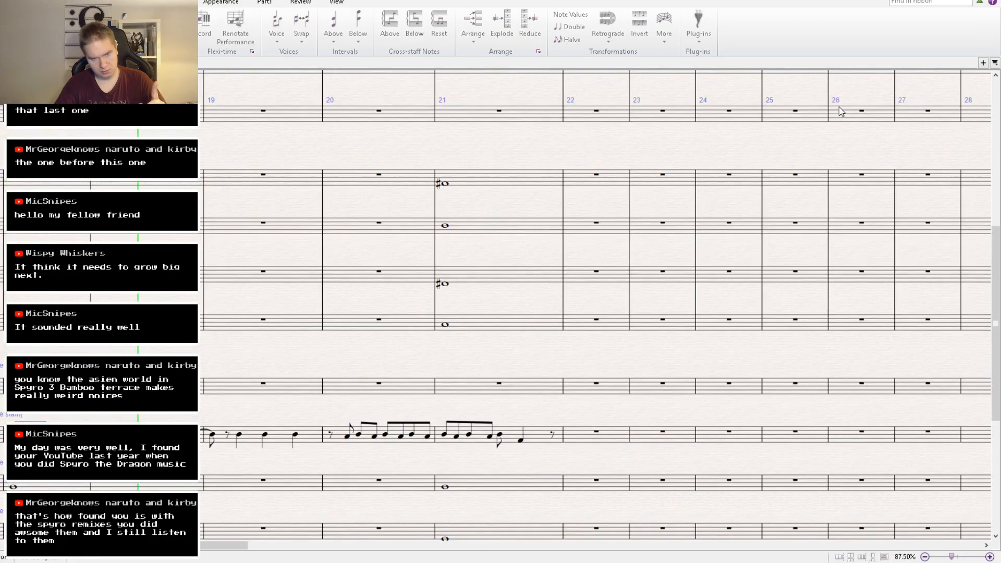
{"action": "key", "text": "space"}
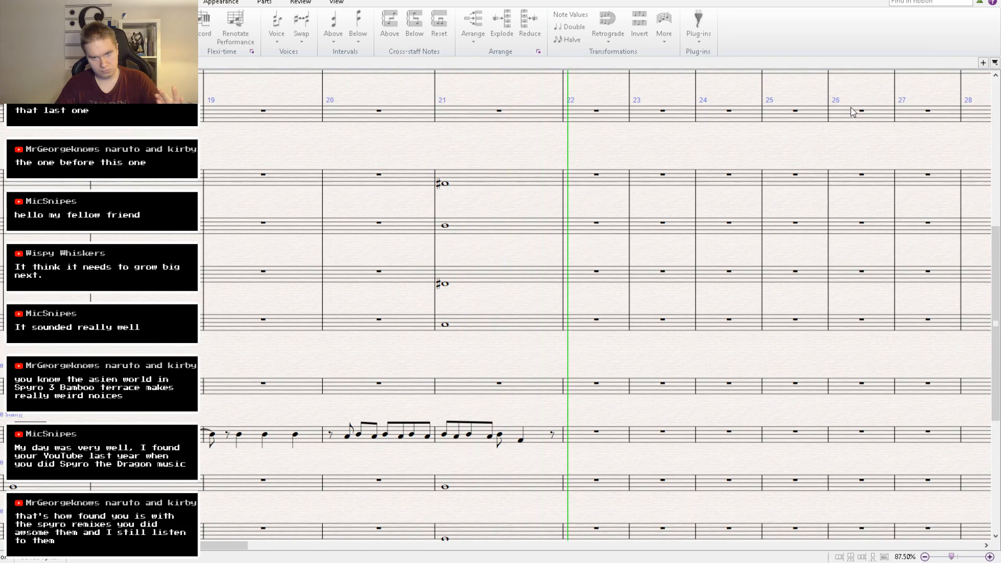
{"action": "key", "text": "space"}
Insert four empty bars between bar 21 and the start of the quarter-note taiko pattern.
{"action": "left_click_drag", "start_coordinate": [694, 146], "coordinate": [528, 375]}
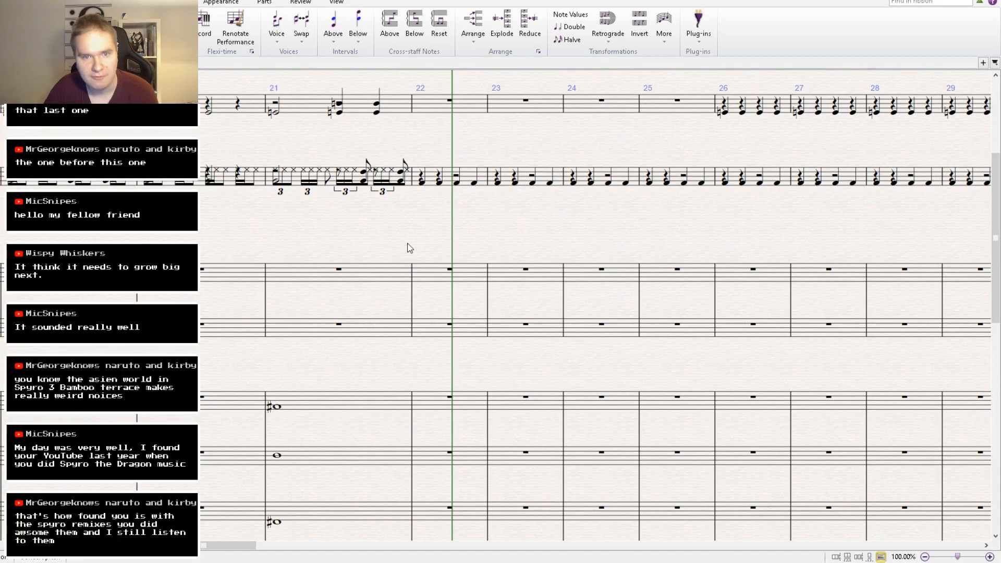
{"action": "mouse_move", "coordinate": [407, 249]}
{"action": "left_mouse_down"}
{"action": "mouse_move", "coordinate": [458, 260]}
{"action": "mouse_move", "coordinate": [403, 265]}
{"action": "left_mouse_up"}
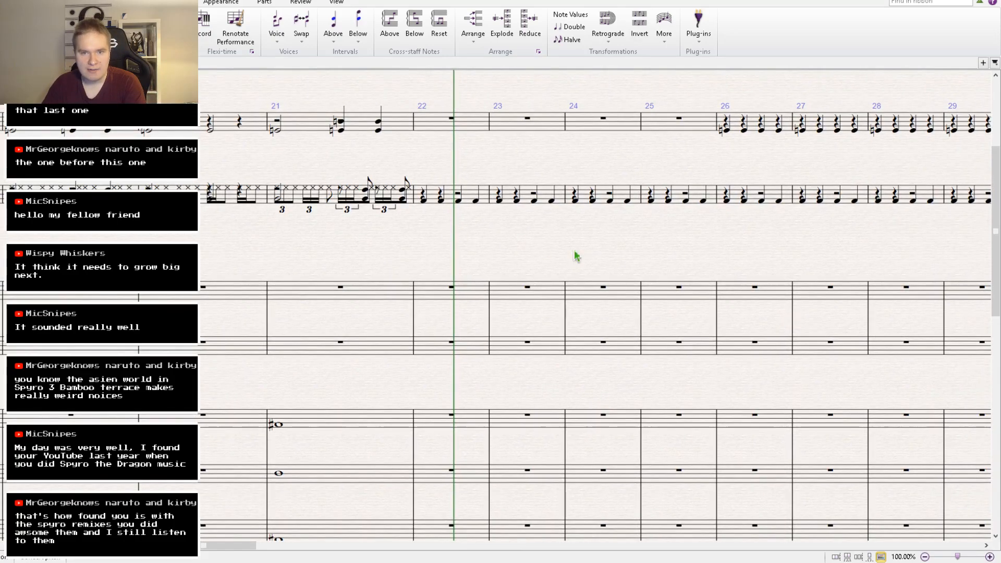
{"action": "left_click", "coordinate": [422, 224]}
{"action": "key", "text": "ctrl+shift+b"}
{"action": "key", "text": "ctrl+shift+b"}
{"action": "key", "text": "ctrl+shift+b"}
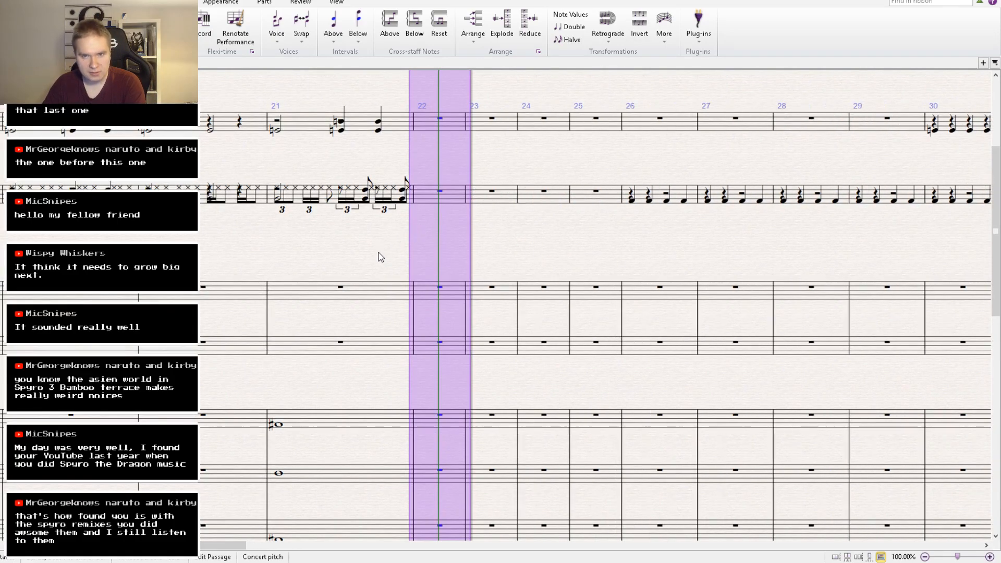
Copy bars 6 to 13 across all staves, from the lowest staff up to the topmost one.
{"action": "left_click_drag", "start_coordinate": [339, 266], "coordinate": [987, 254]}
{"action": "left_click_drag", "start_coordinate": [234, 219], "coordinate": [773, 56]}
{"action": "left_click_drag", "start_coordinate": [336, 413], "coordinate": [630, 110]}
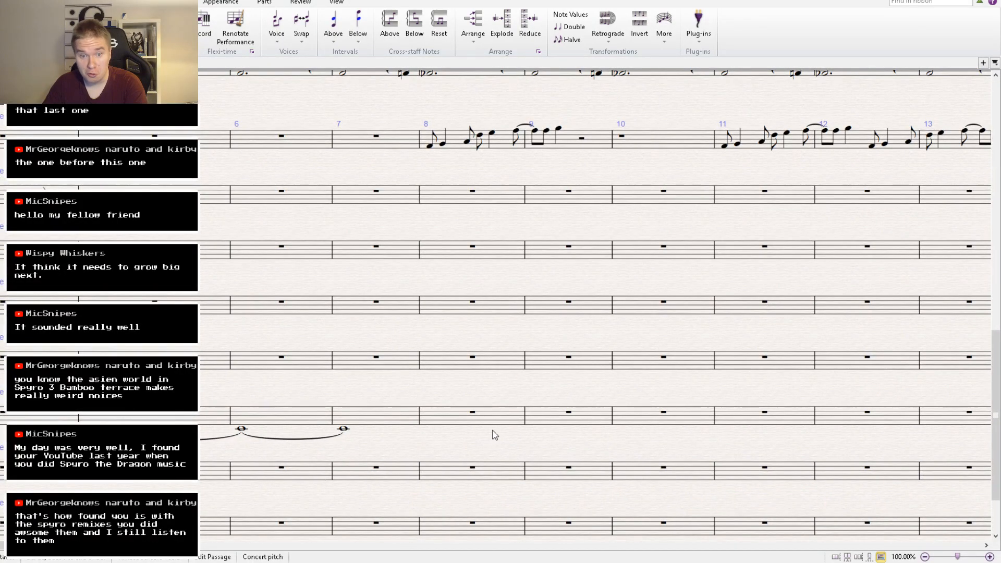
{"action": "left_click_drag", "start_coordinate": [494, 435], "coordinate": [477, 456]}
{"action": "left_click", "coordinate": [232, 492]}
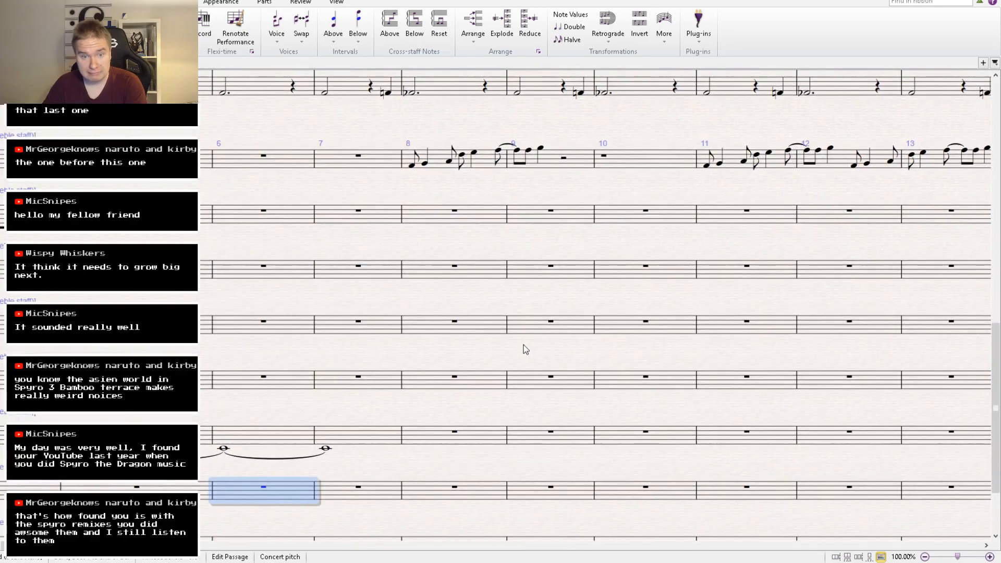
{"action": "left_click_drag", "start_coordinate": [526, 349], "coordinate": [443, 134]}
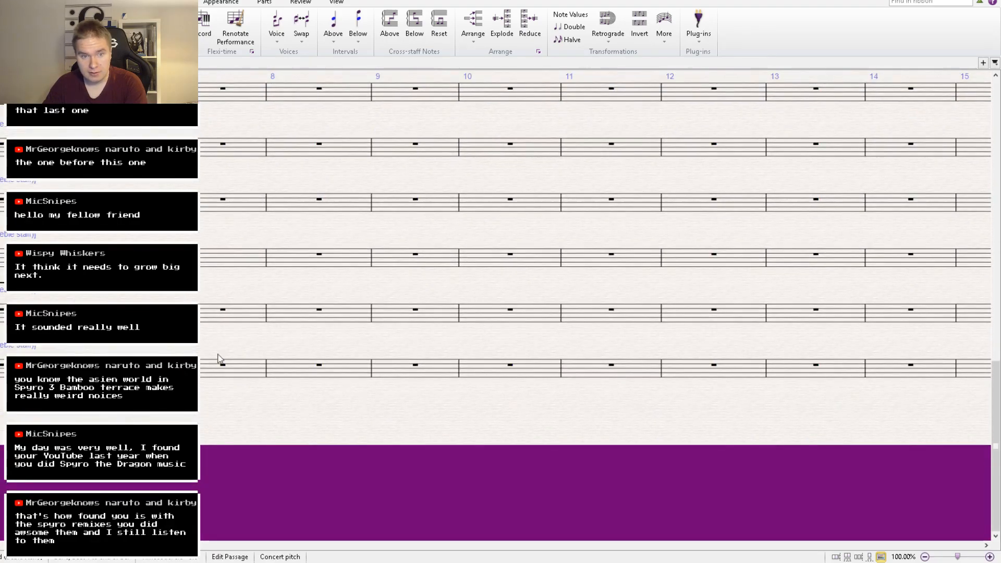
{"action": "left_click_drag", "start_coordinate": [662, 253], "coordinate": [474, 453]}
{"action": "left_click_drag", "start_coordinate": [666, 279], "coordinate": [554, 462]}
{"action": "left_click_drag", "start_coordinate": [572, 170], "coordinate": [565, 362]}
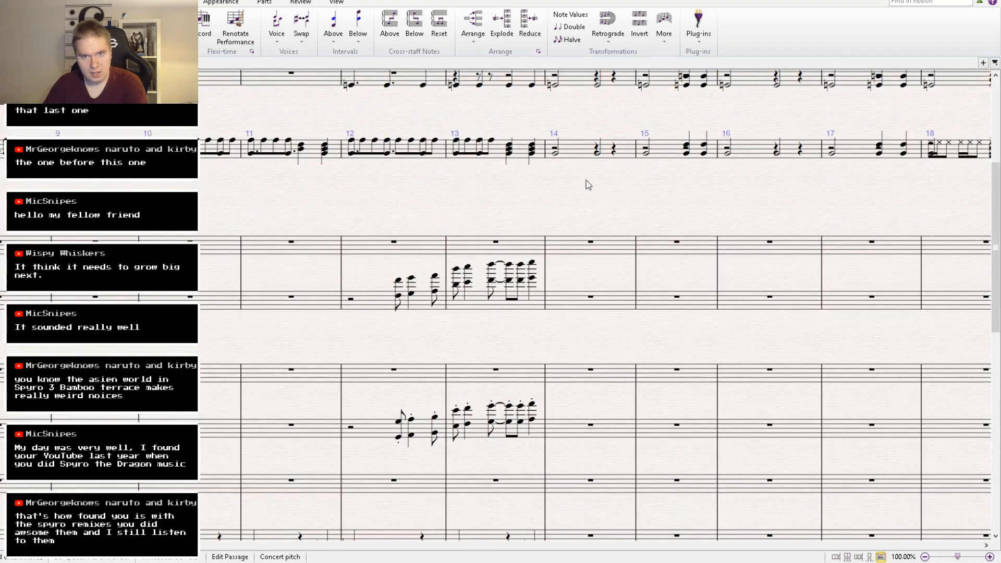
{"action": "left_click_drag", "start_coordinate": [586, 185], "coordinate": [454, 417]}
{"action": "left_click", "coordinate": [417, 195], "text": "shift"}
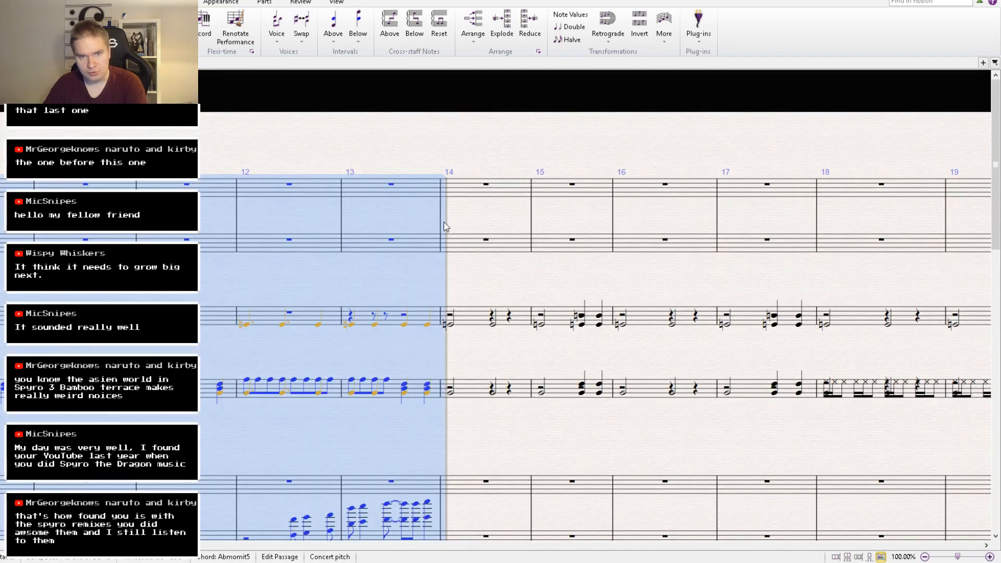
{"action": "left_click_drag", "start_coordinate": [252, 325], "coordinate": [651, 279]}
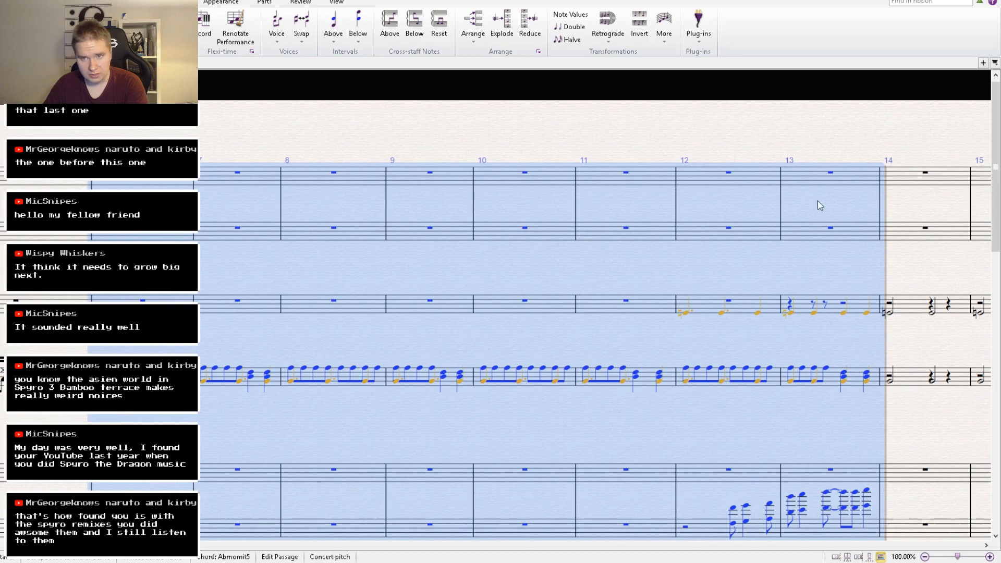
{"action": "left_click_drag", "start_coordinate": [876, 286], "coordinate": [63, 326]}
Insert four more empty bars directly before the quarter-note taiko pattern, making eight empty bars from bar 22 to bar 29.
{"action": "left_click_drag", "start_coordinate": [706, 317], "coordinate": [65, 250]}
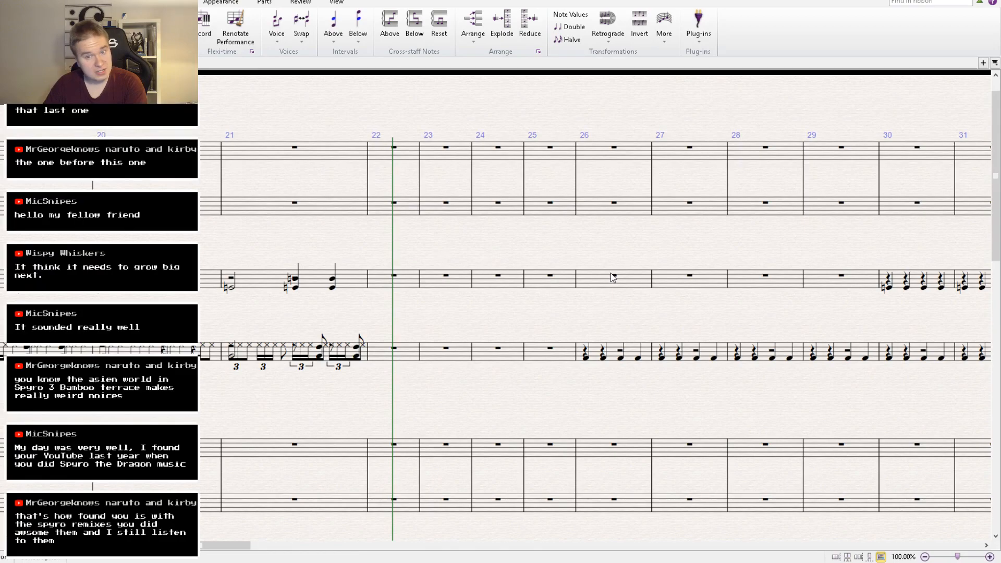
{"action": "left_click", "coordinate": [581, 241], "text": "ctrl"}
{"action": "key", "text": "Delete"}
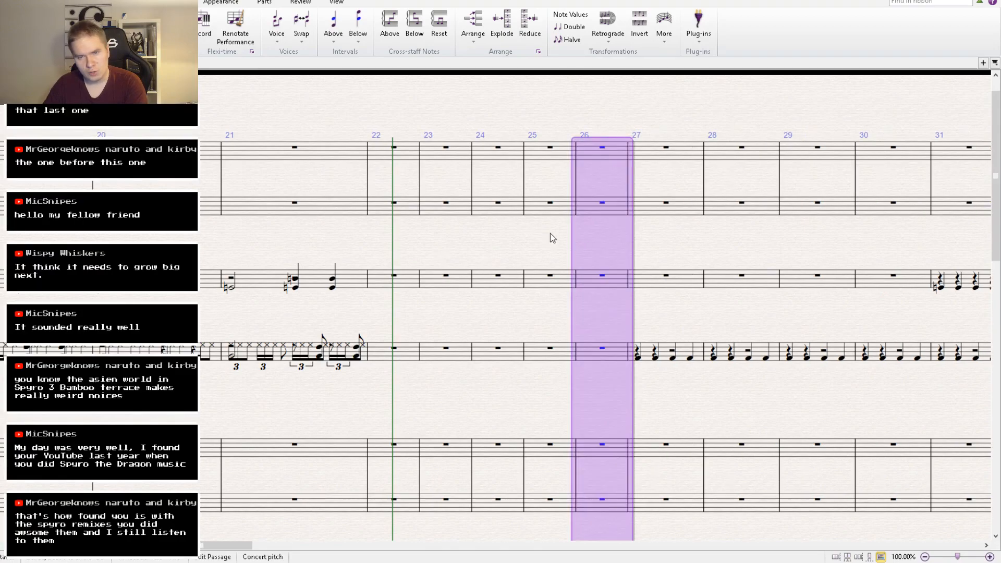
{"action": "left_click", "coordinate": [678, 255], "text": "ctrl"}
{"action": "key", "text": "Delete"}
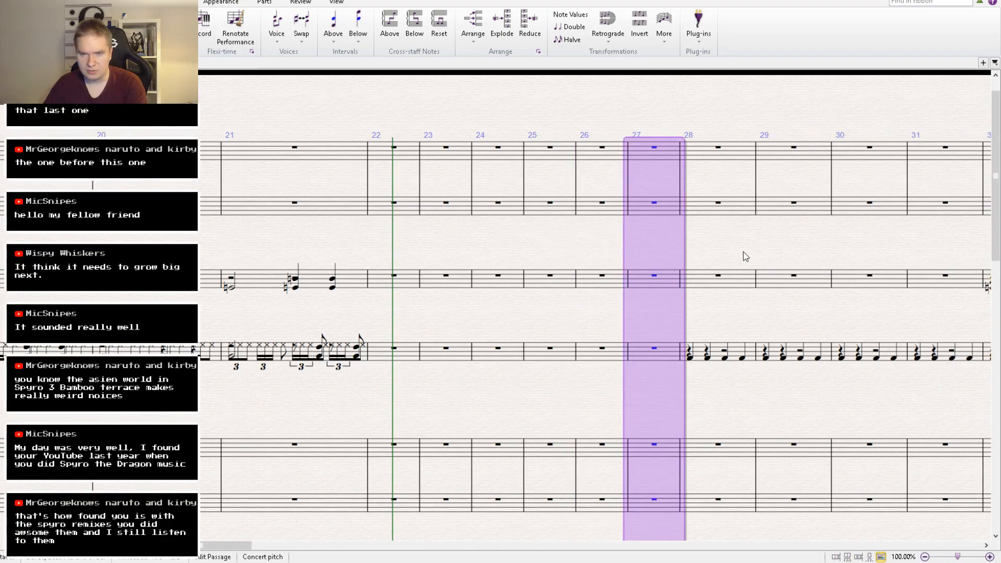
{"action": "left_click", "coordinate": [682, 237], "text": "ctrl"}
{"action": "key", "text": "Delete"}
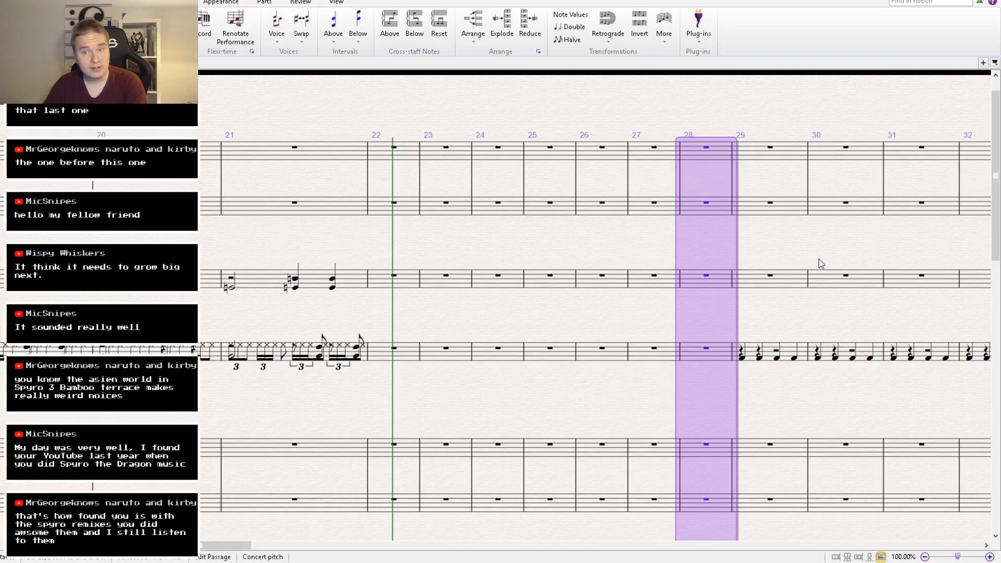
{"action": "left_click", "coordinate": [801, 262], "text": "ctrl"}
{"action": "key", "text": "Delete"}
Paste the copied eight-bar passage into all staves starting at bar 22 and clear the selection.
{"action": "left_click", "coordinate": [384, 155]}
{"action": "key", "text": "ctrl+v"}
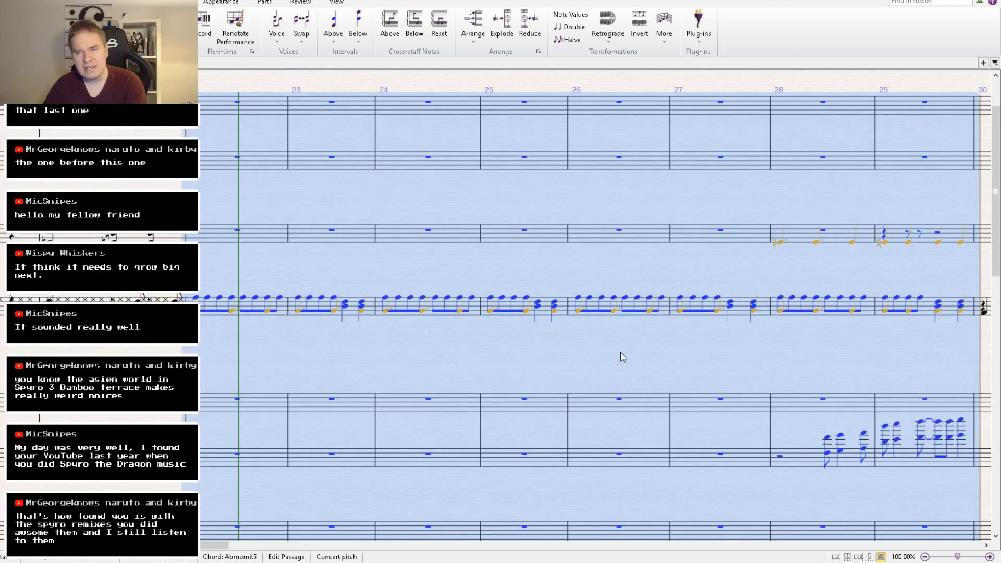
{"action": "left_click_drag", "start_coordinate": [624, 358], "coordinate": [804, 326]}
{"action": "left_click", "coordinate": [576, 326]}
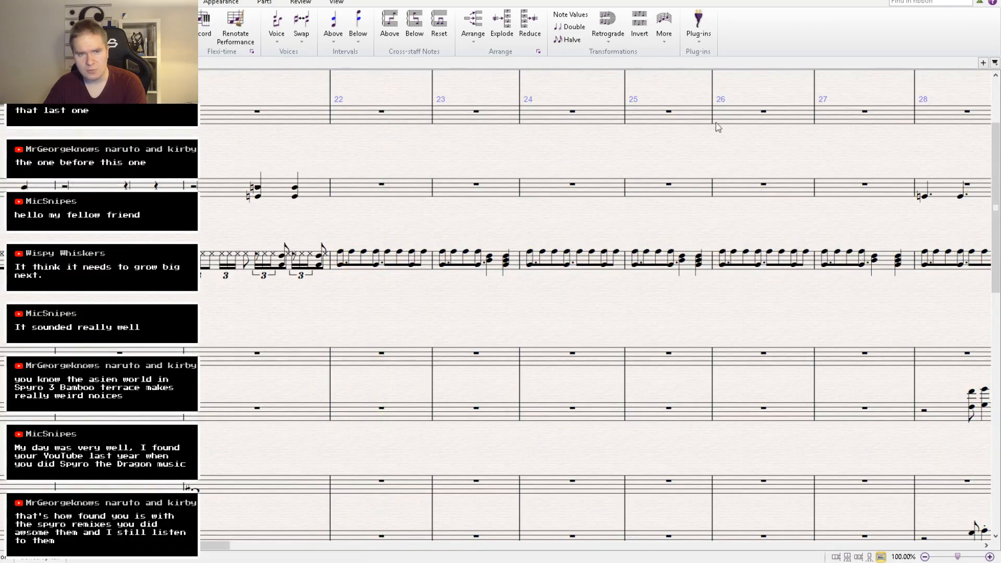
Play the score from before bar 22 through the pasted passage, following the lower staves and stopping in bar 30.
{"action": "left_click_drag", "start_coordinate": [338, 152], "coordinate": [421, 183]}
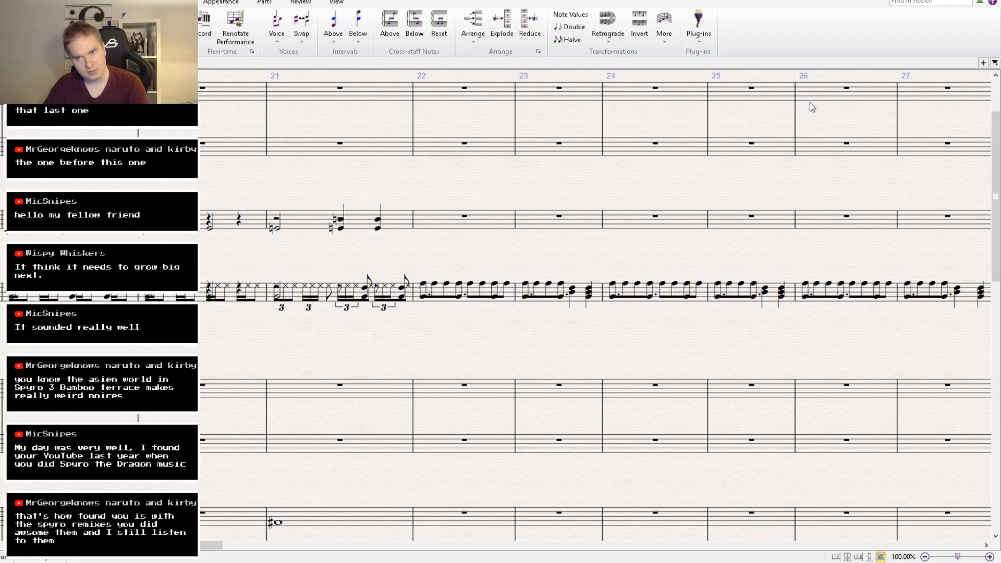
{"action": "key", "text": "ctrl+minus"}
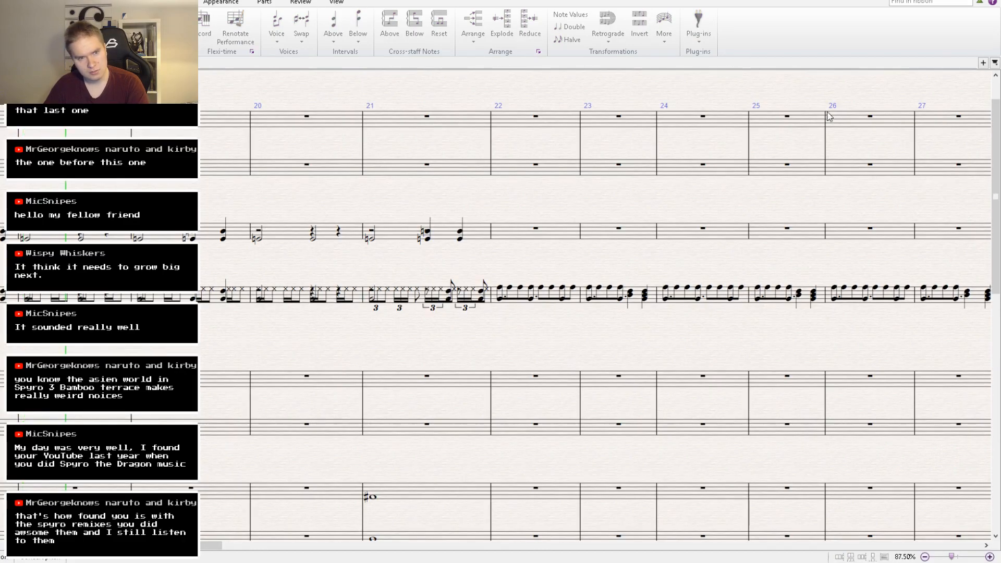
{"action": "key", "text": "space"}
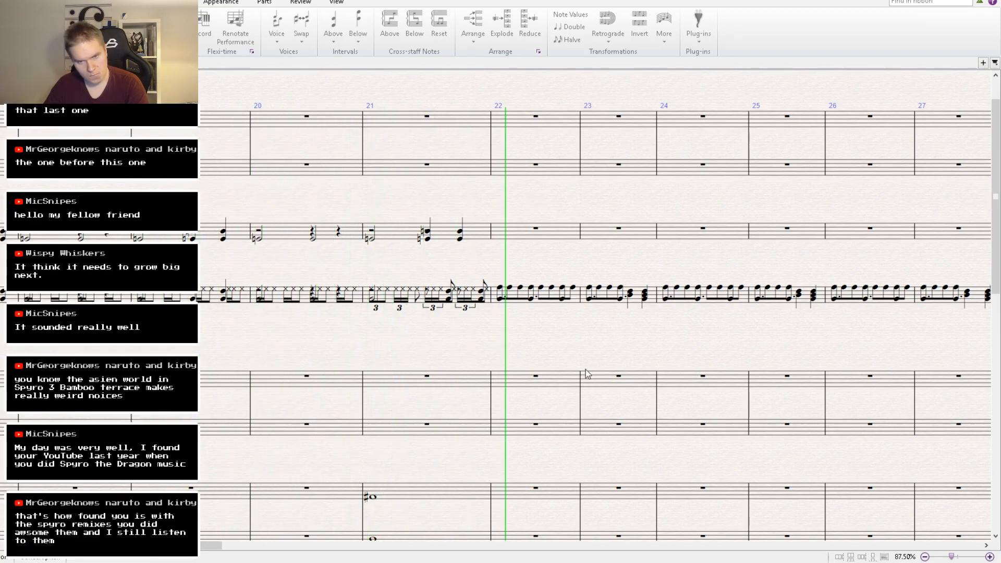
{"action": "left_click_drag", "start_coordinate": [541, 341], "coordinate": [459, 121]}
{"action": "left_click_drag", "start_coordinate": [520, 443], "coordinate": [460, 183]}
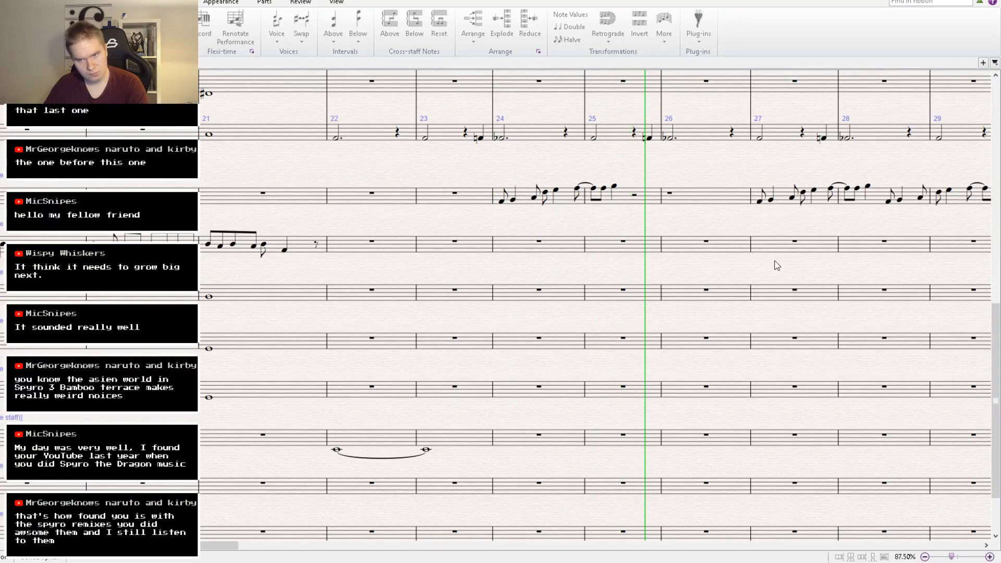
{"action": "left_click_drag", "start_coordinate": [773, 264], "coordinate": [561, 384]}
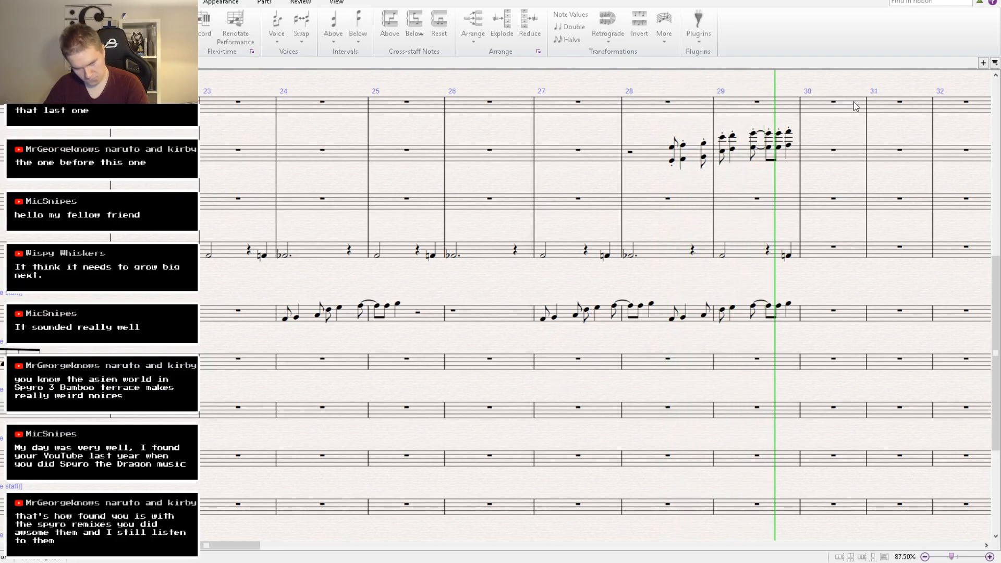
{"action": "key", "text": "space"}
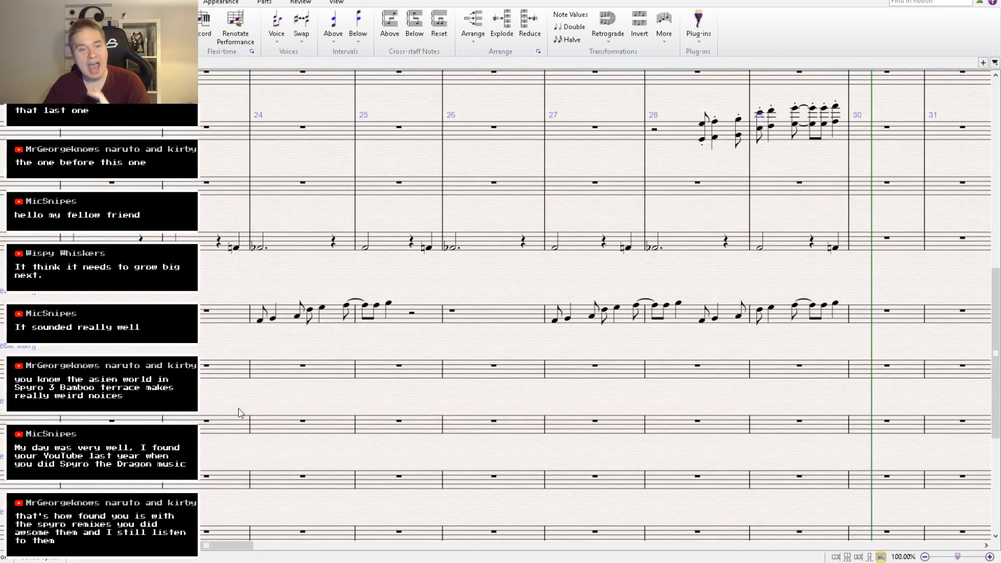
Delete the two tied whole notes in bars 22 and 23 of the third staff from the bottom of the score.
{"action": "left_click_drag", "start_coordinate": [238, 410], "coordinate": [529, 176]}
{"action": "left_click", "coordinate": [496, 376]}
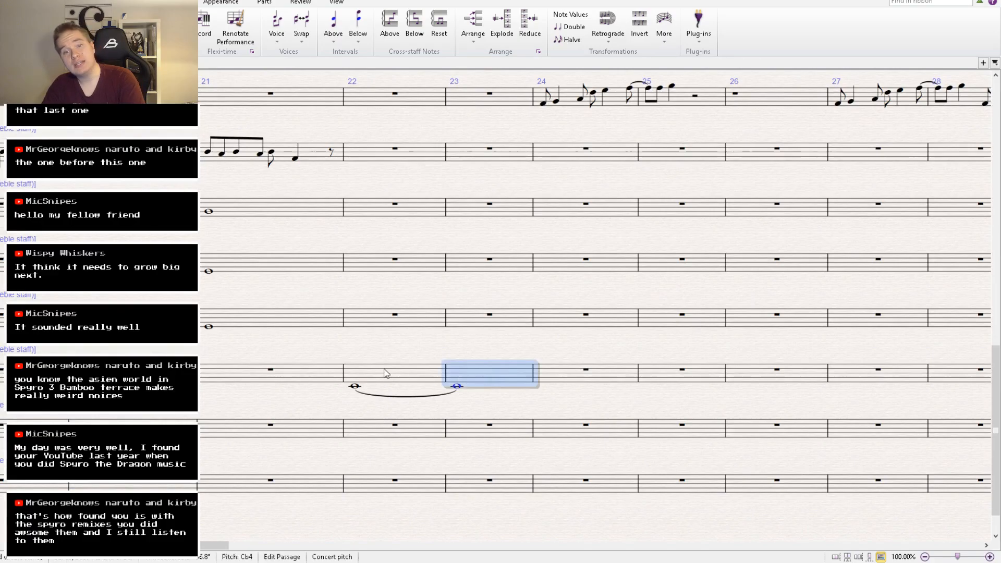
{"action": "left_click", "coordinate": [383, 375], "text": "shift"}
{"action": "key", "text": "Delete"}
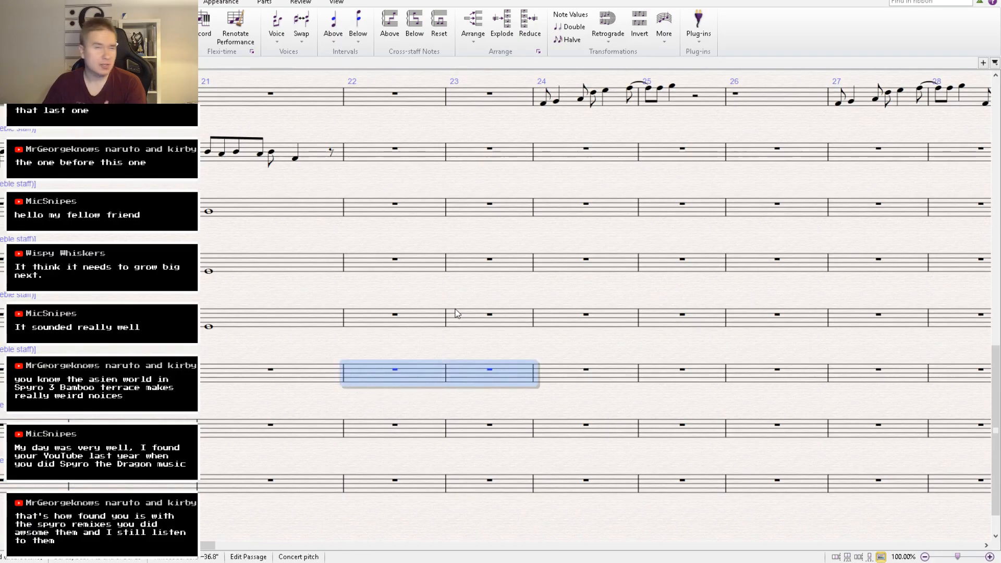
Enter four rising quarter notes, starting on F4, in bar 27 of the second staff from the top of the score.
{"action": "left_click_drag", "start_coordinate": [641, 204], "coordinate": [384, 480]}
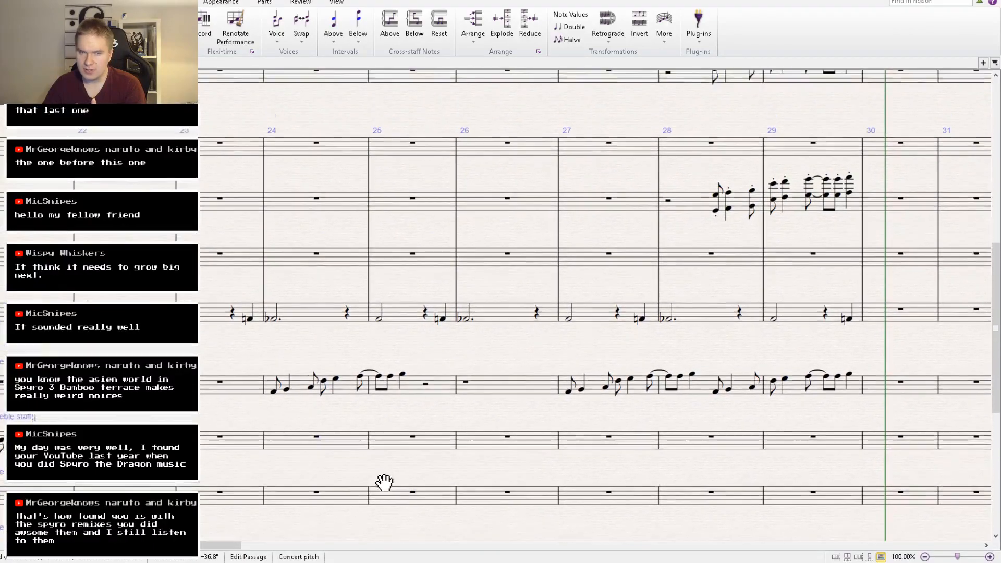
{"action": "left_click_drag", "start_coordinate": [365, 361], "coordinate": [324, 541]}
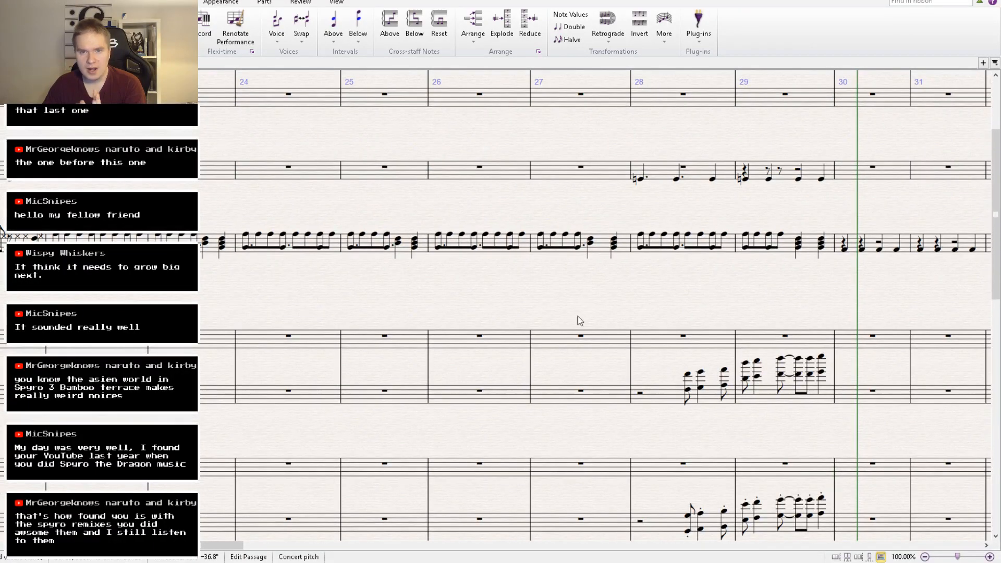
{"action": "left_click_drag", "start_coordinate": [577, 319], "coordinate": [508, 447]}
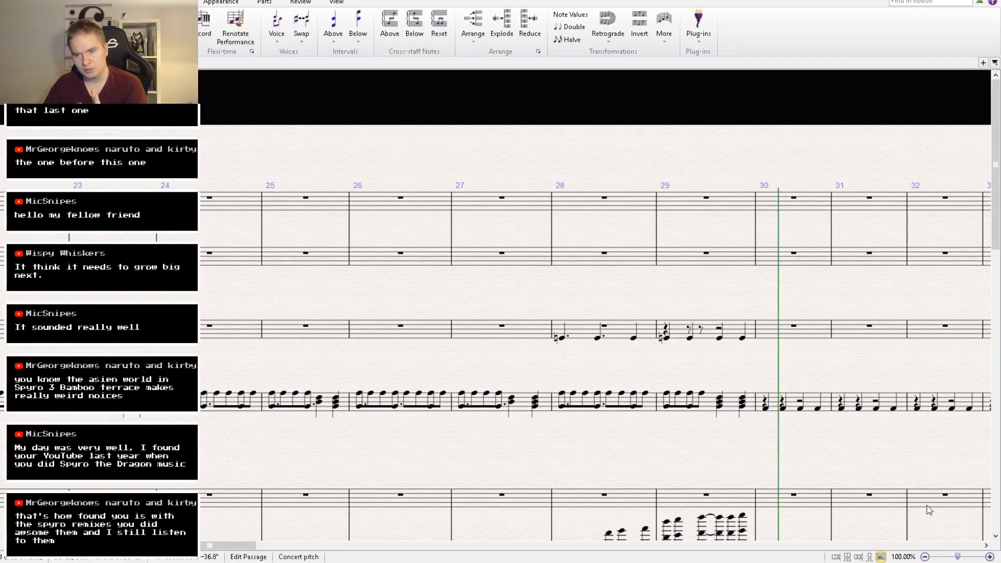
{"action": "scroll", "coordinate": [929, 510], "scroll_direction": "down", "scroll_amount": 10}
{"action": "left_click_drag", "start_coordinate": [592, 213], "coordinate": [510, 481]}
{"action": "left_click_drag", "start_coordinate": [505, 214], "coordinate": [495, 437]}
{"action": "left_click_drag", "start_coordinate": [532, 333], "coordinate": [533, 535]}
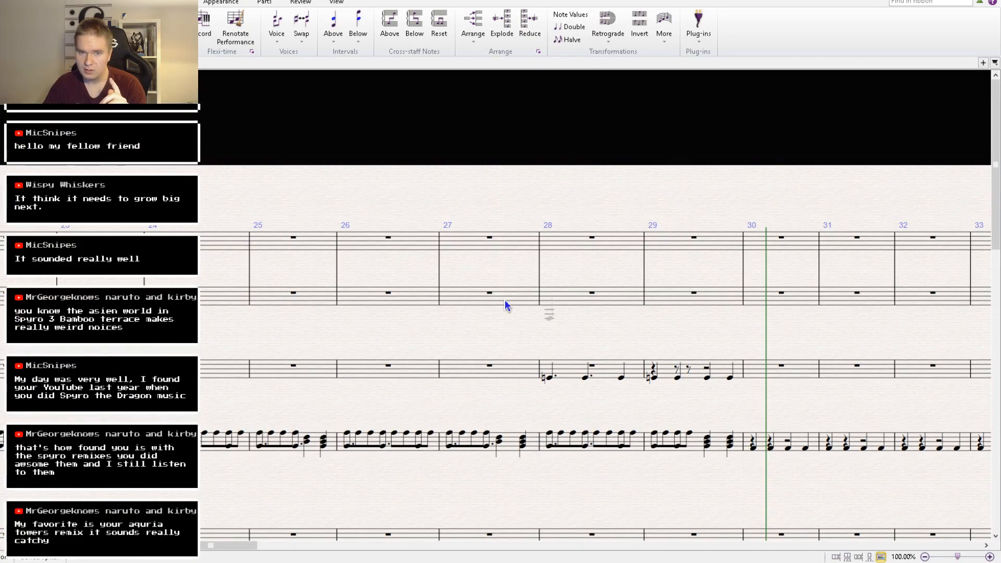
{"action": "left_click", "coordinate": [461, 302]}
{"action": "left_click", "coordinate": [472, 296]}
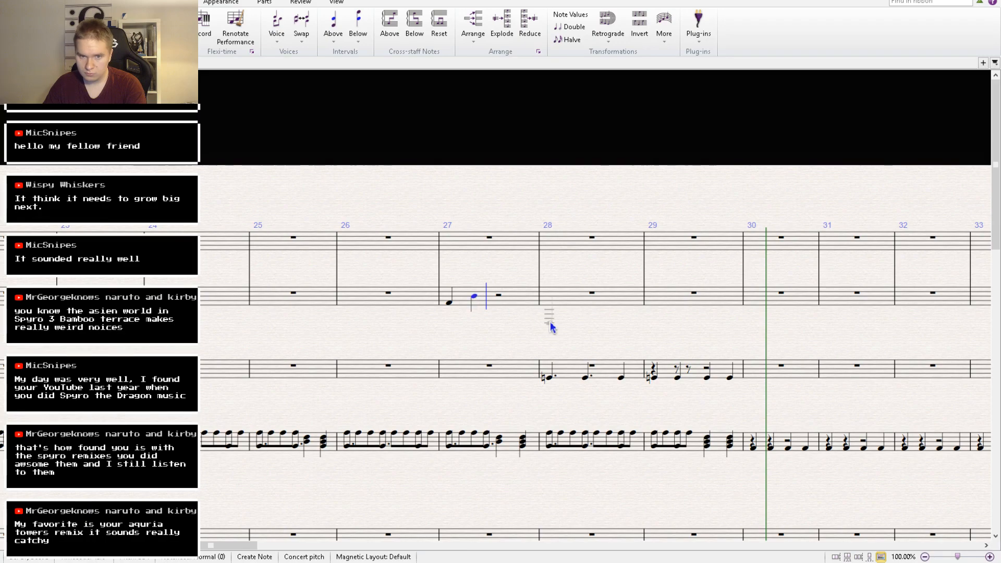
{"action": "left_click", "coordinate": [475, 298]}
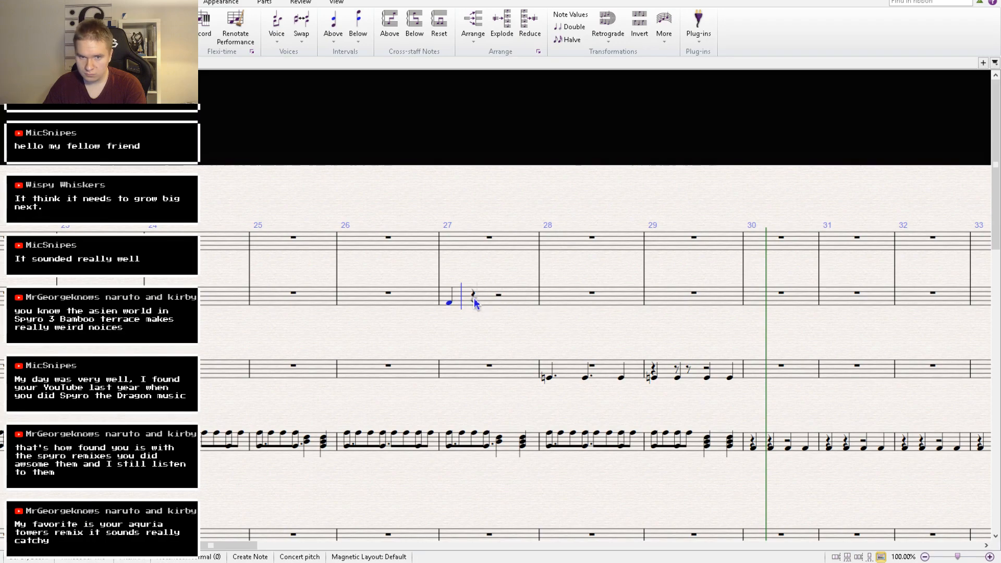
{"action": "left_click", "coordinate": [499, 296]}
{"action": "left_click", "coordinate": [524, 296]}
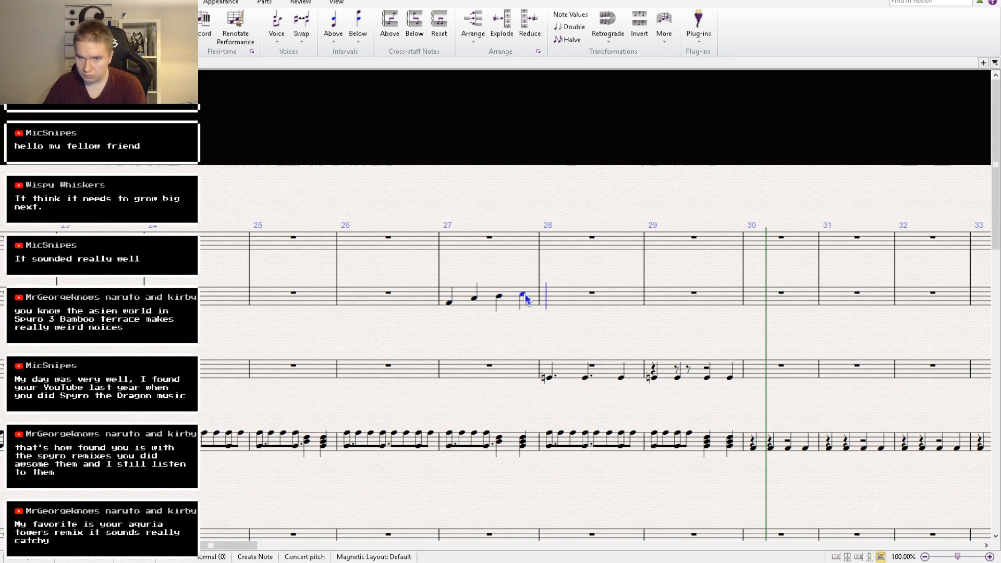
{"action": "left_click", "coordinate": [525, 290]}
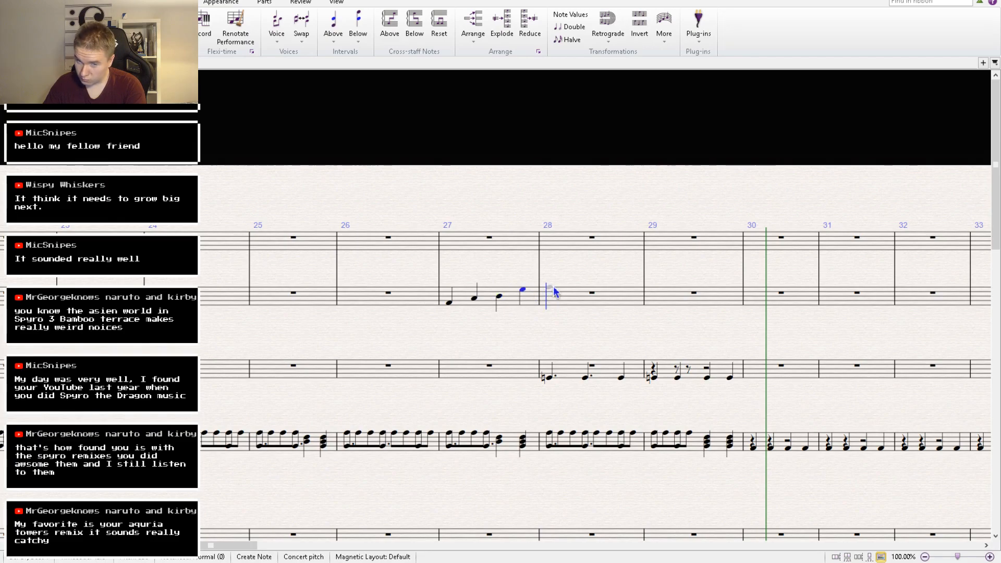
Enter a whole note in bar 28 of the same staff, one step above the last quarter note.
{"action": "left_click", "coordinate": [551, 286]}
{"action": "key", "text": "Escape"}
{"action": "key", "text": "KP_6"}
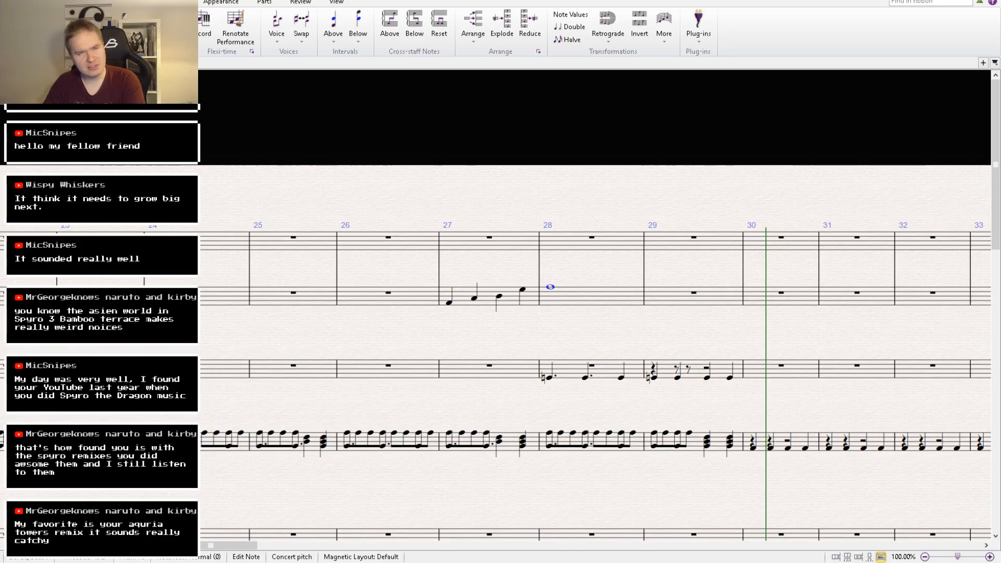
Copy the new notes in bars 27 and 28 to the topmost staff and audition the last two copied notes.
{"action": "key", "text": "Escape"}
{"action": "left_click", "coordinate": [479, 303]}
{"action": "left_click", "coordinate": [545, 293], "text": "shift"}
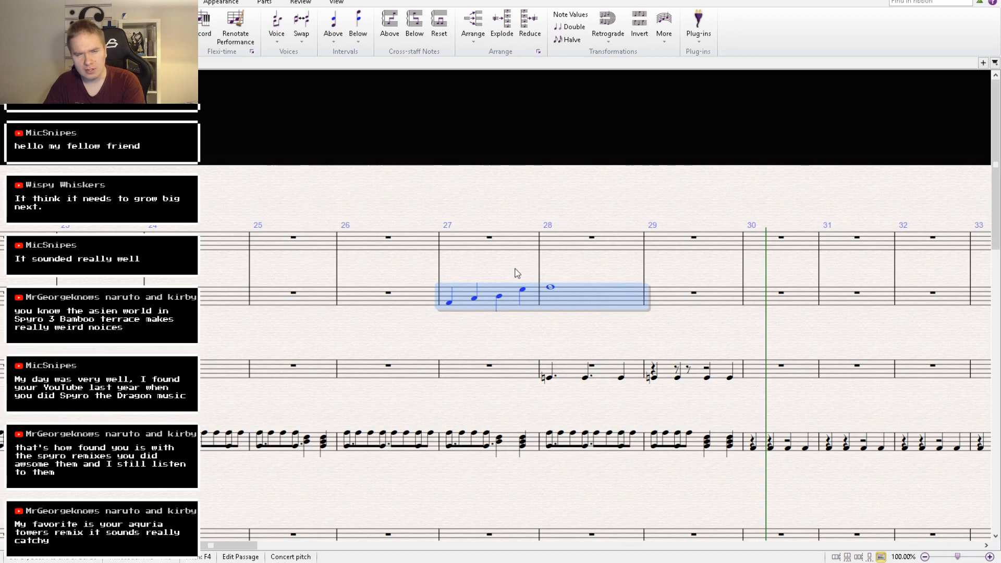
{"action": "left_click", "coordinate": [474, 248], "text": "alt"}
{"action": "key", "text": "Escape"}
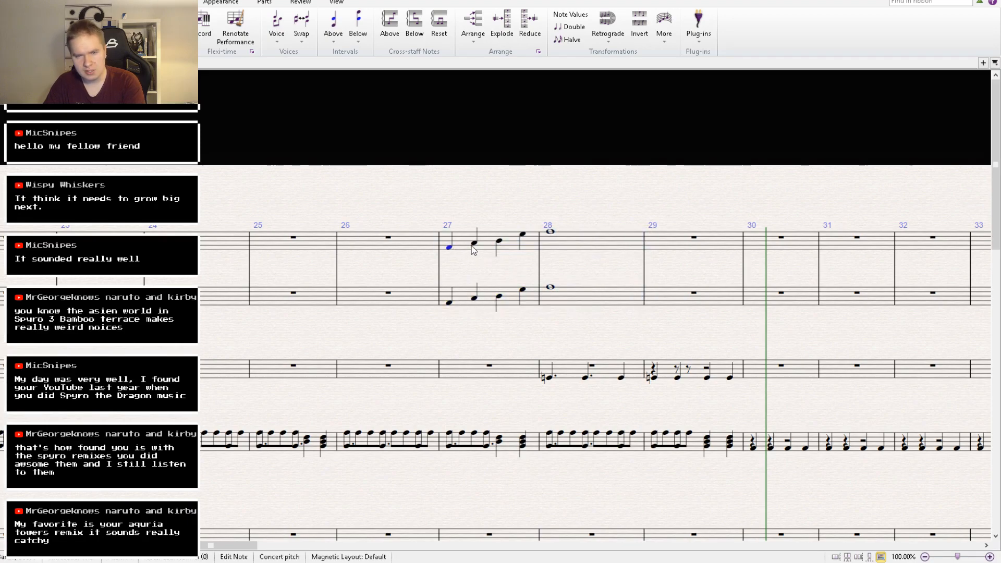
{"action": "left_click", "coordinate": [524, 235]}
{"action": "left_click", "coordinate": [552, 233]}
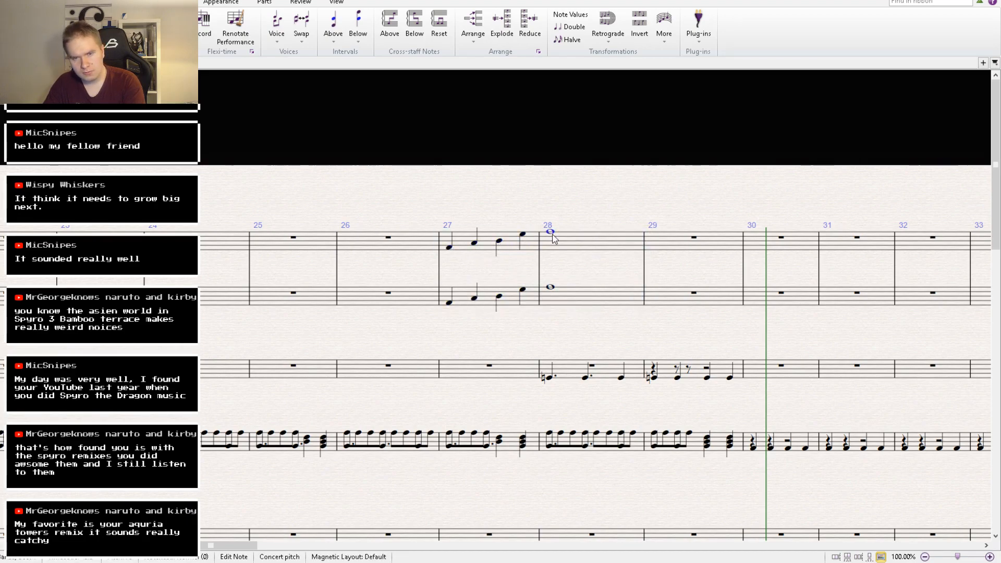
Move the playback line back to bar 23, ahead of the new notes in bars 27 and 28, and clear the selection.
{"action": "left_click_drag", "start_coordinate": [578, 279], "coordinate": [490, 310]}
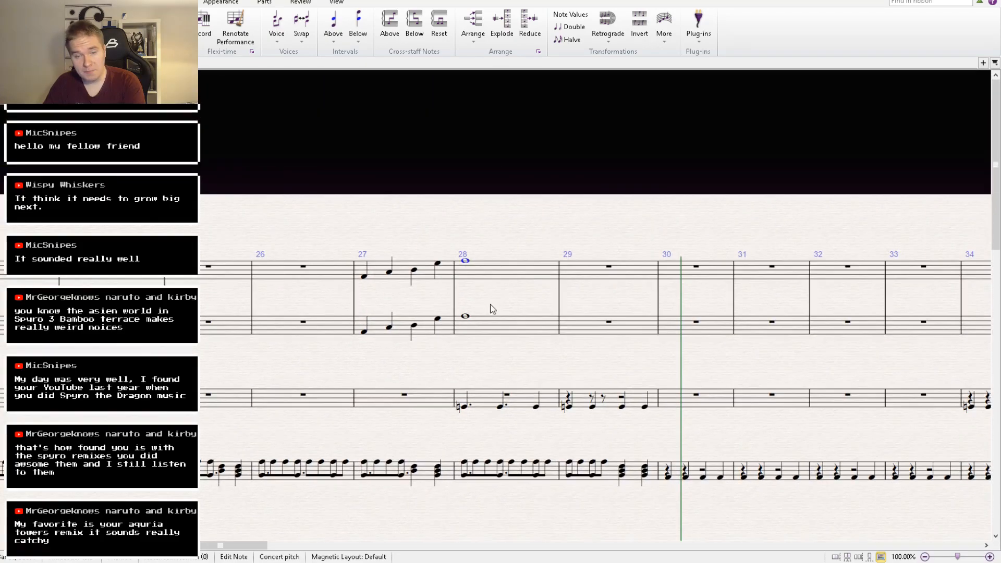
{"action": "left_click", "coordinate": [490, 311]}
{"action": "left_click", "coordinate": [423, 279], "text": "shift"}
{"action": "left_click_drag", "start_coordinate": [549, 367], "coordinate": [399, 340]}
{"action": "left_click", "coordinate": [434, 249]}
{"action": "left_click_drag", "start_coordinate": [324, 359], "coordinate": [670, 286]}
{"action": "key", "text": "bracketleft"}
{"action": "key", "text": "bracketleft"}
{"action": "key", "text": "bracketleft"}
{"action": "key", "text": "bracketleft"}
{"action": "key", "text": "bracketleft"}
{"action": "key", "text": "bracketleft"}
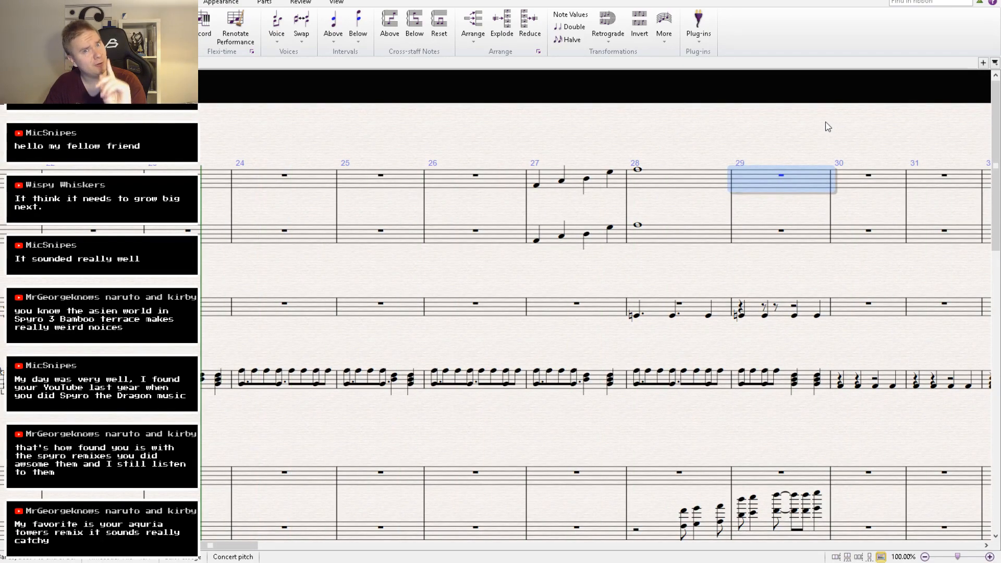
{"action": "key", "text": "Escape"}
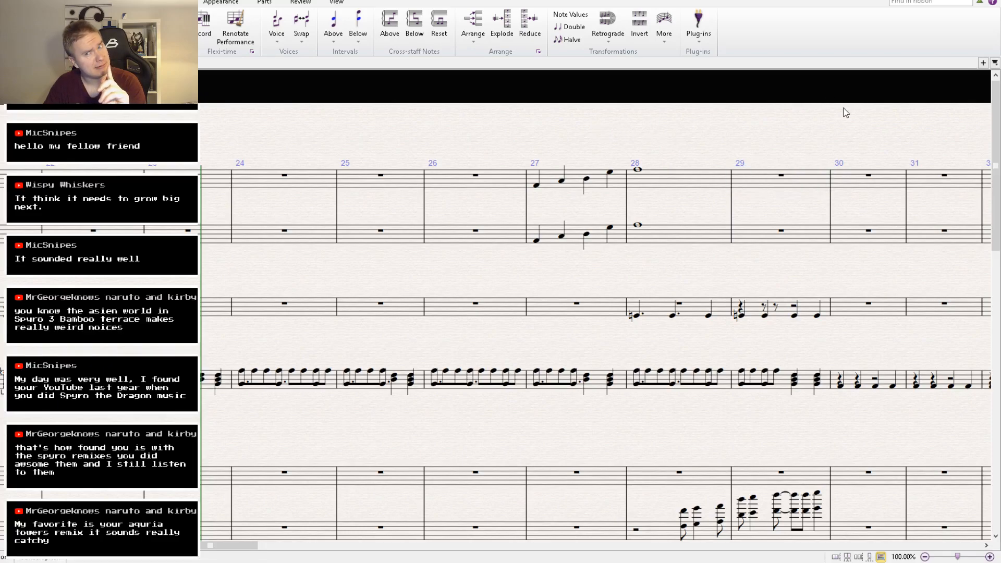
Play back the passage from bar 23 through the new notes in bars 27 and 28, stopping in bar 29.
{"action": "key", "text": "ctrl+minus"}
{"action": "key", "text": "space"}
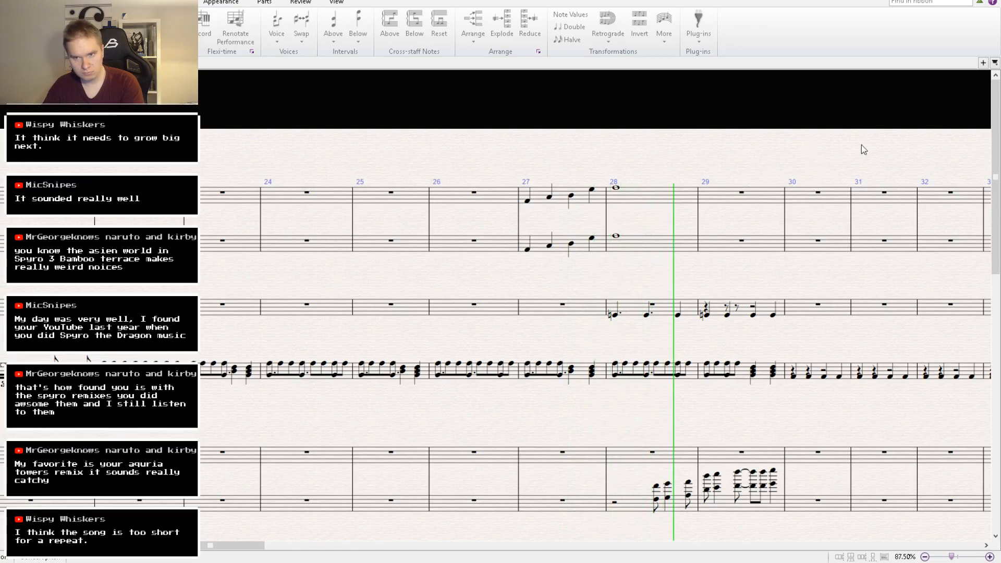
{"action": "key", "text": "space"}
{"action": "left_click_drag", "start_coordinate": [646, 153], "coordinate": [475, 224]}
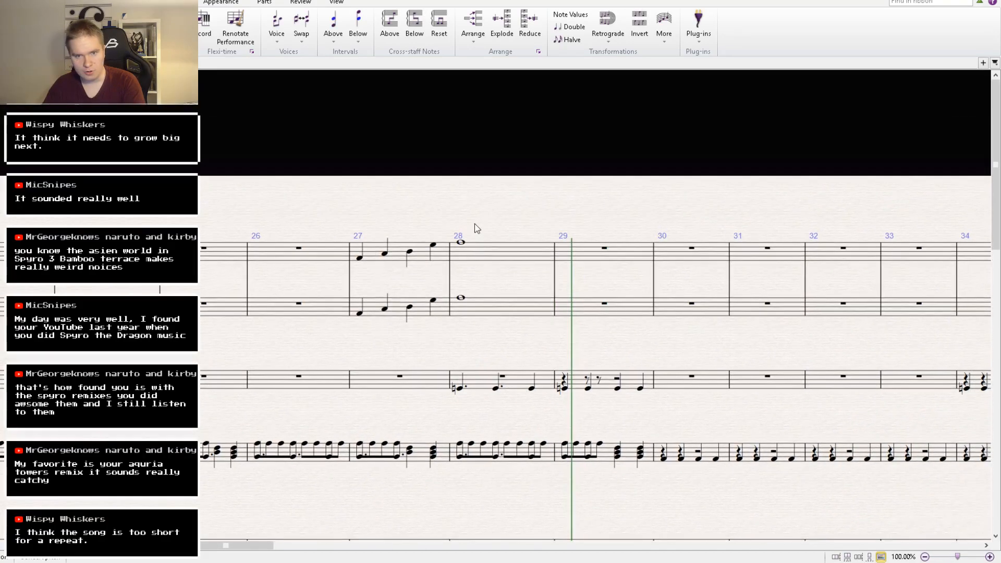
Audition the individual quarter notes of bar 27 in the second staff and in the topmost staff.
{"action": "left_click", "coordinate": [403, 308]}
{"action": "left_click", "coordinate": [359, 314]}
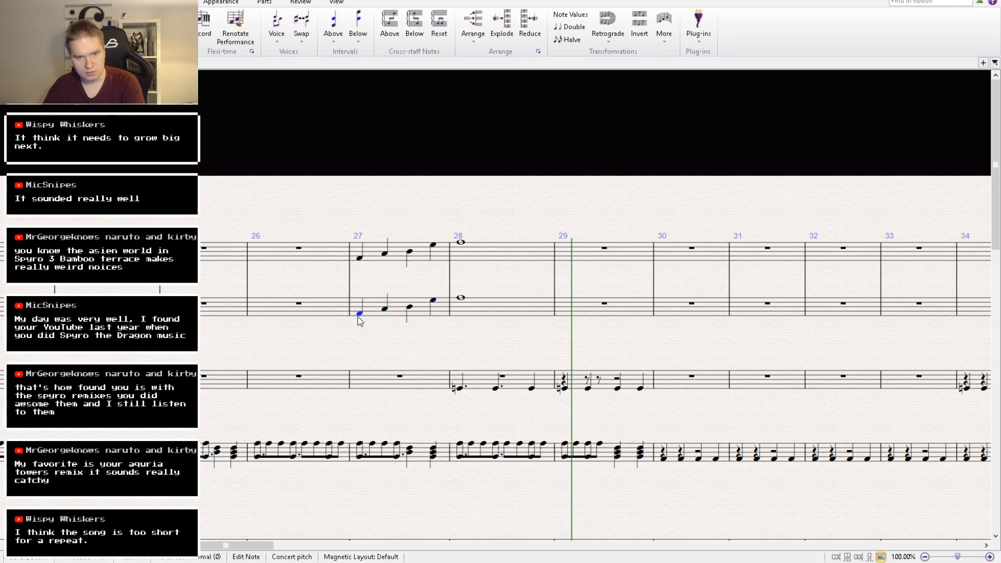
{"action": "left_click", "coordinate": [385, 310]}
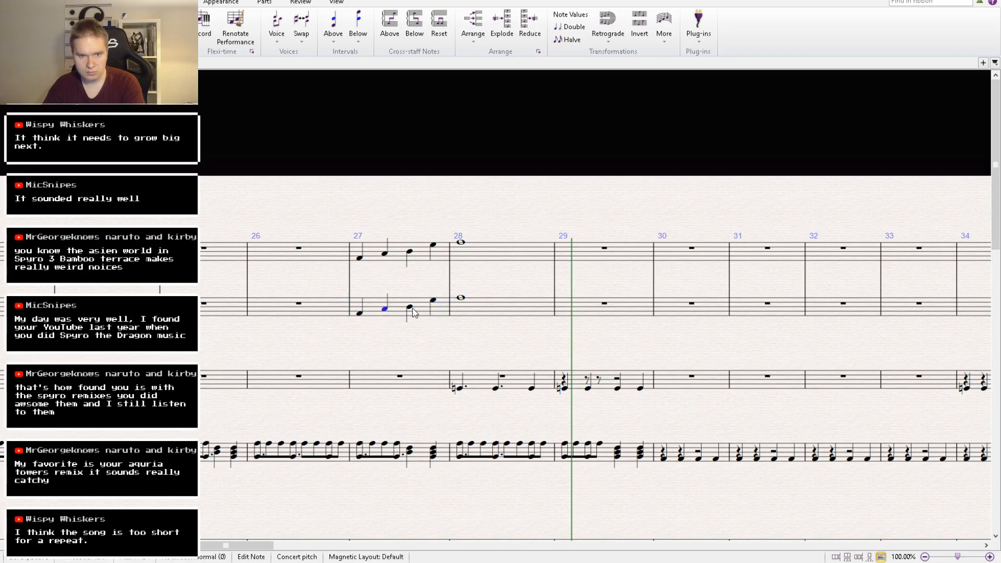
{"action": "left_click", "coordinate": [435, 301]}
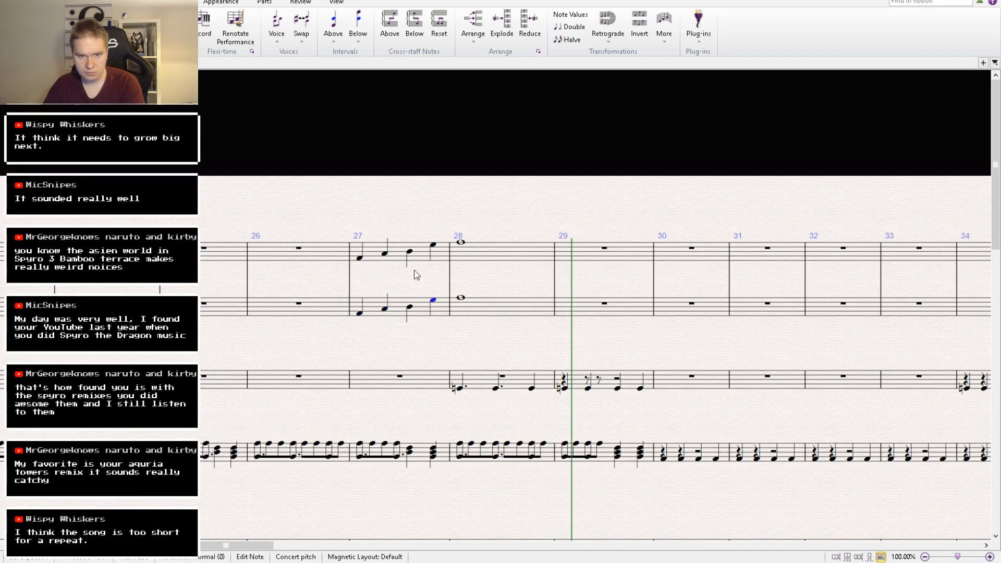
{"action": "left_click", "coordinate": [360, 259]}
{"action": "left_click", "coordinate": [389, 259]}
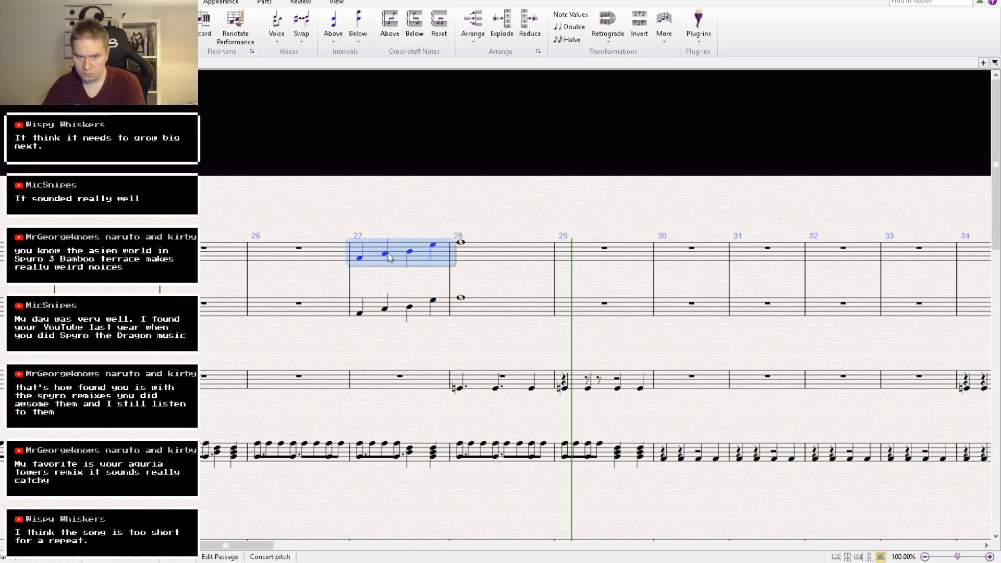
{"action": "left_click", "coordinate": [386, 254]}
{"action": "key", "text": "Right"}
{"action": "key", "text": "Right"}
{"action": "key", "text": "Right"}
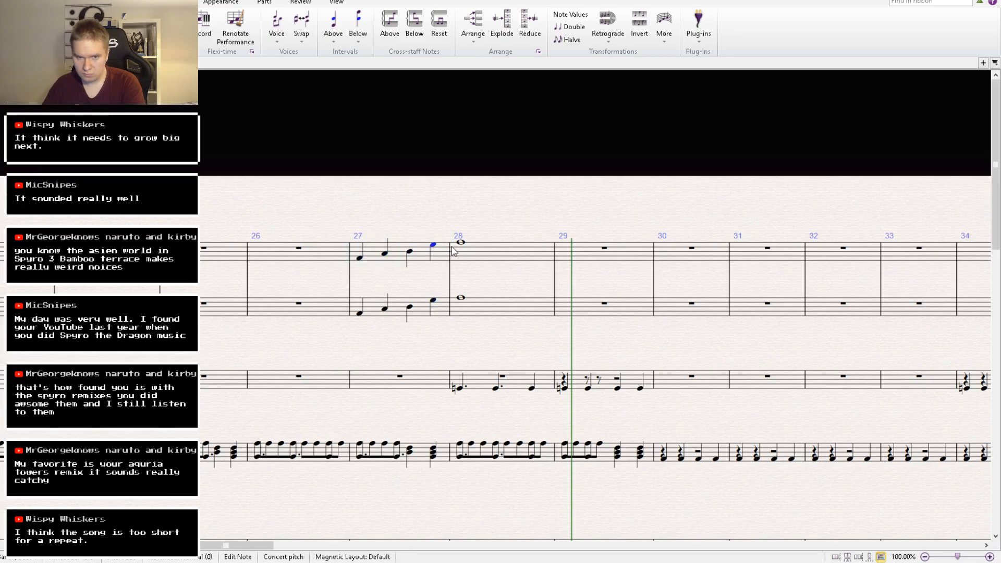
Delete the notes in bars 27 and 28 of the second staff, keeping the line in the topmost staff.
{"action": "left_click", "coordinate": [432, 319]}
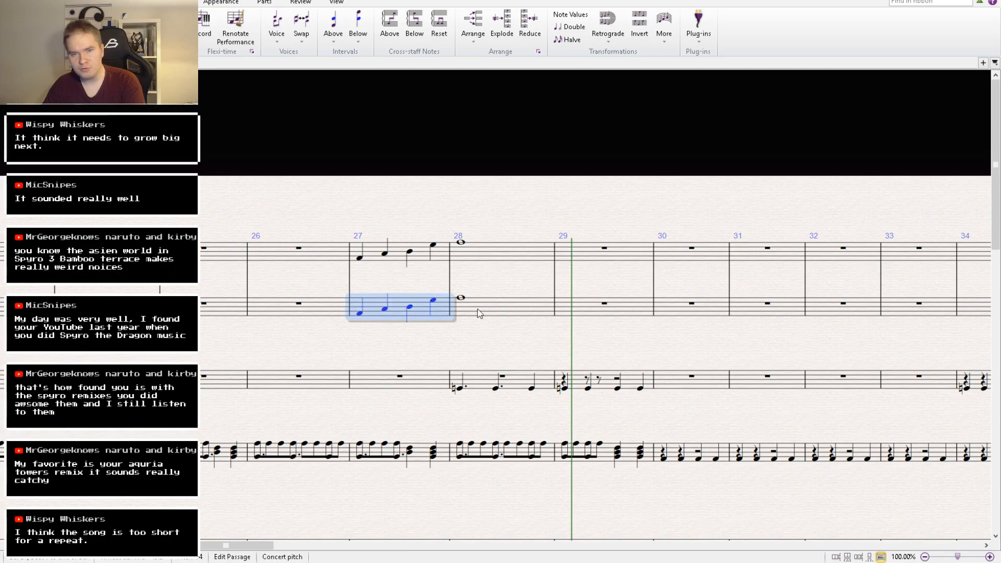
{"action": "left_click", "coordinate": [489, 315], "text": "shift"}
{"action": "key", "text": "Delete"}
{"action": "key", "text": "Escape"}
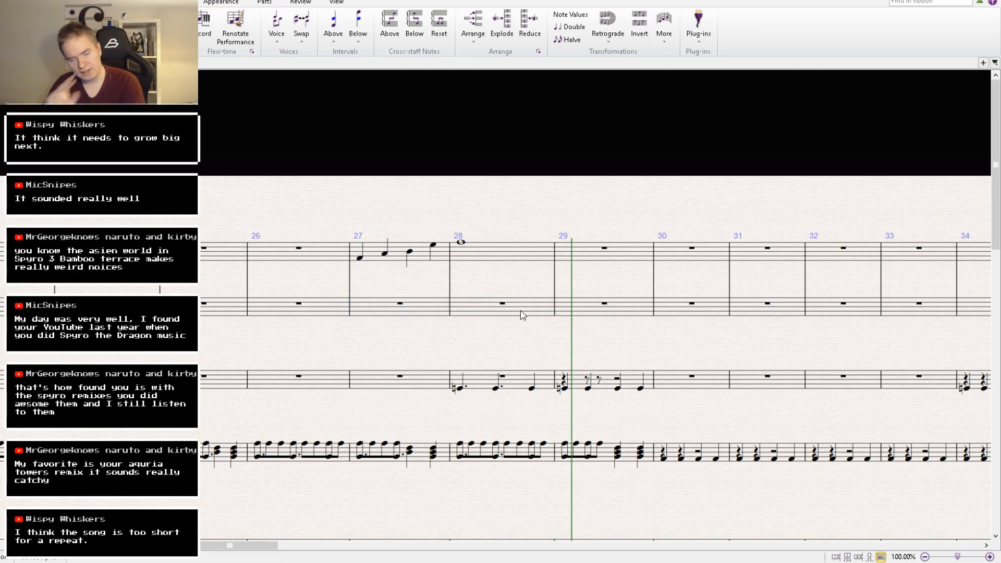
Play back the earlier section leading through bars 16 to 21 and stop playback in bar 22.
{"action": "left_click_drag", "start_coordinate": [190, 503], "coordinate": [327, 452]}
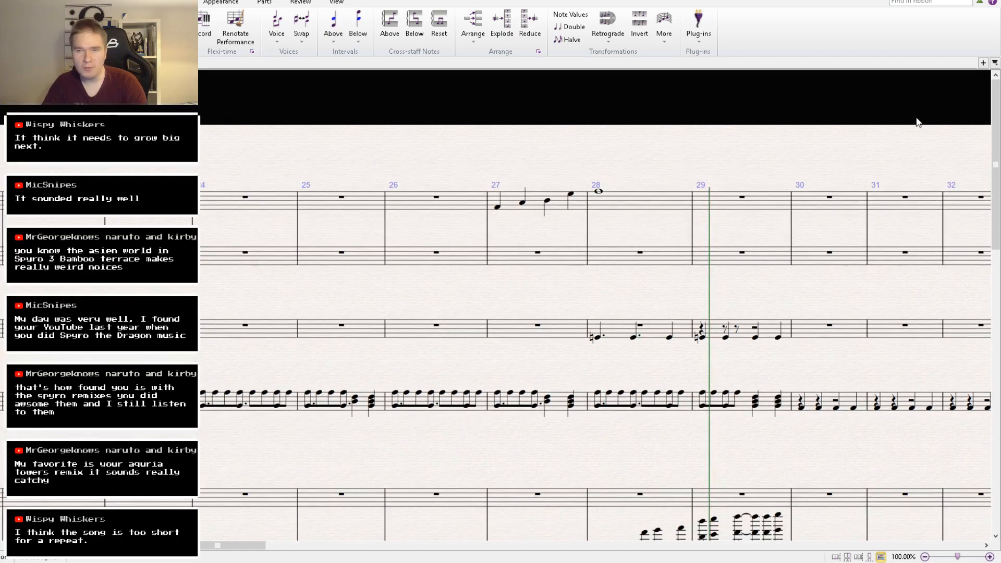
{"action": "key", "text": "Escape"}
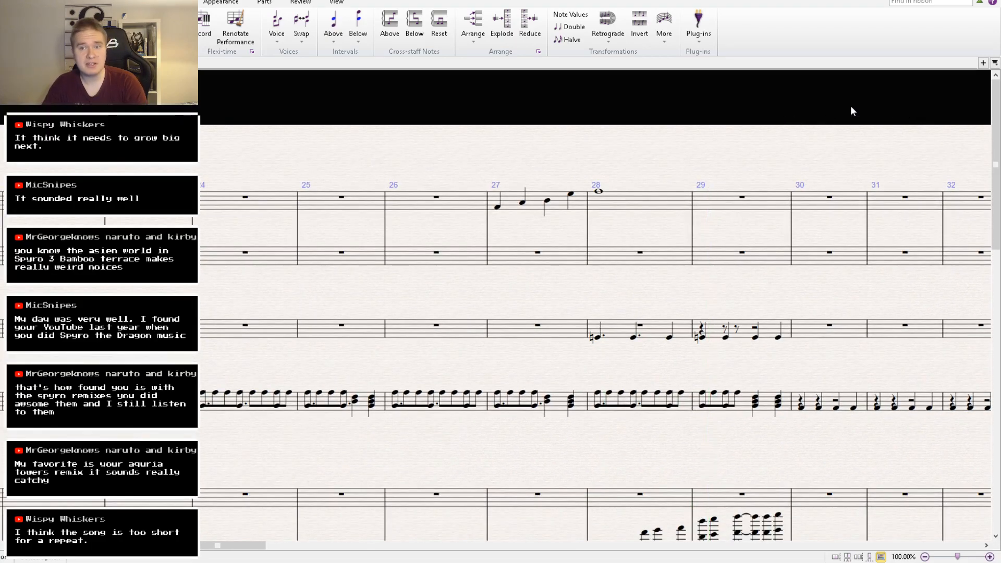
{"action": "key", "text": "space"}
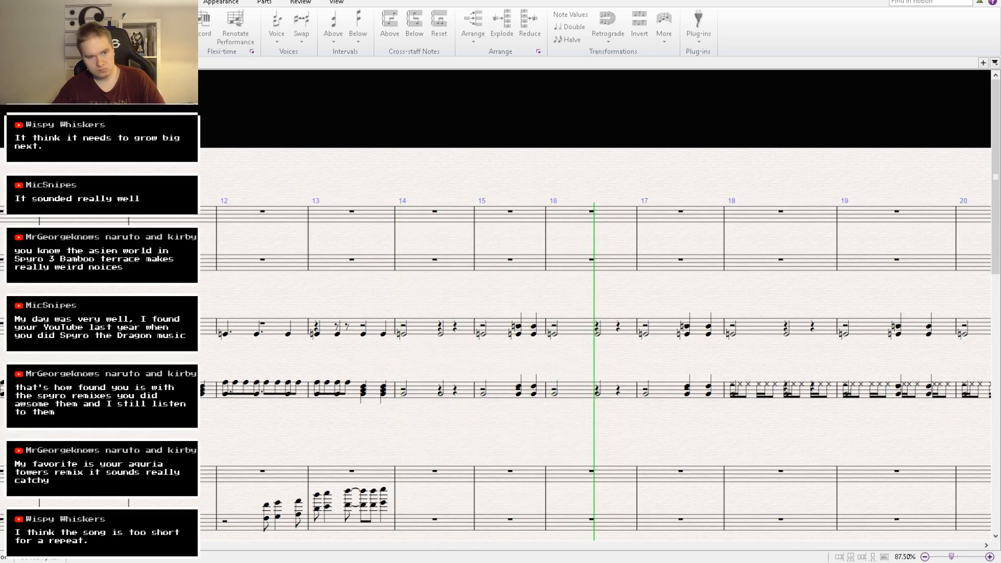
{"action": "left_click_drag", "start_coordinate": [717, 451], "coordinate": [421, 314]}
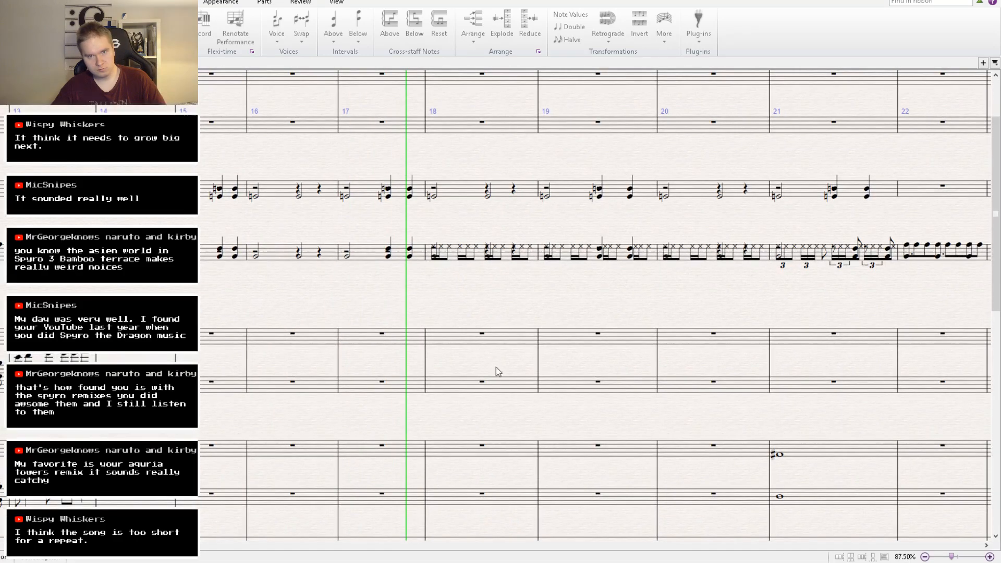
{"action": "left_click_drag", "start_coordinate": [586, 431], "coordinate": [365, 420]}
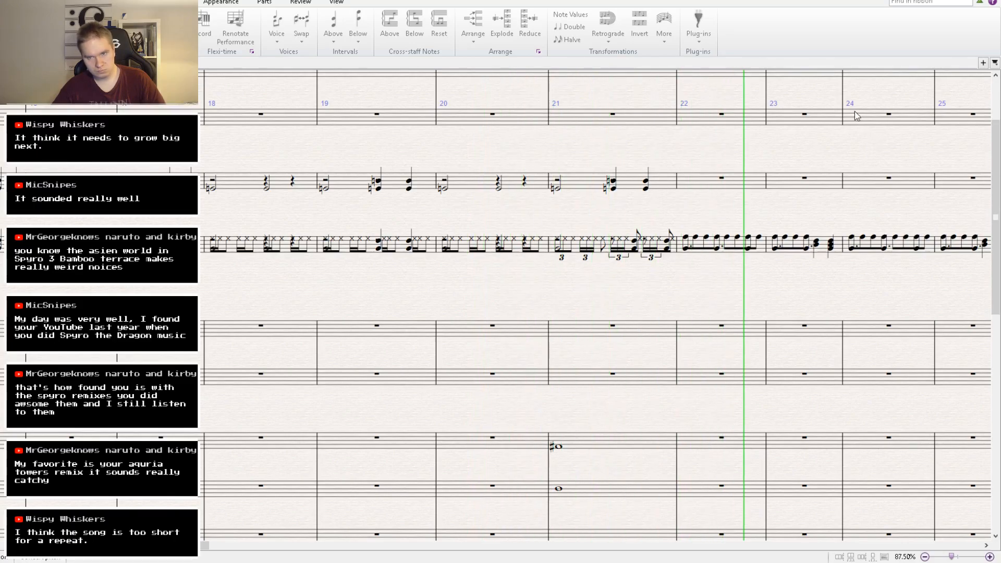
{"action": "key", "text": "space"}
Try to copy notes from the start of bar 21 in the fourth staff into the third staff, and undo the paste.
{"action": "scroll", "coordinate": [706, 284], "scroll_direction": "up", "scroll_amount": 1}
{"action": "left_click_drag", "start_coordinate": [704, 273], "coordinate": [638, 316]}
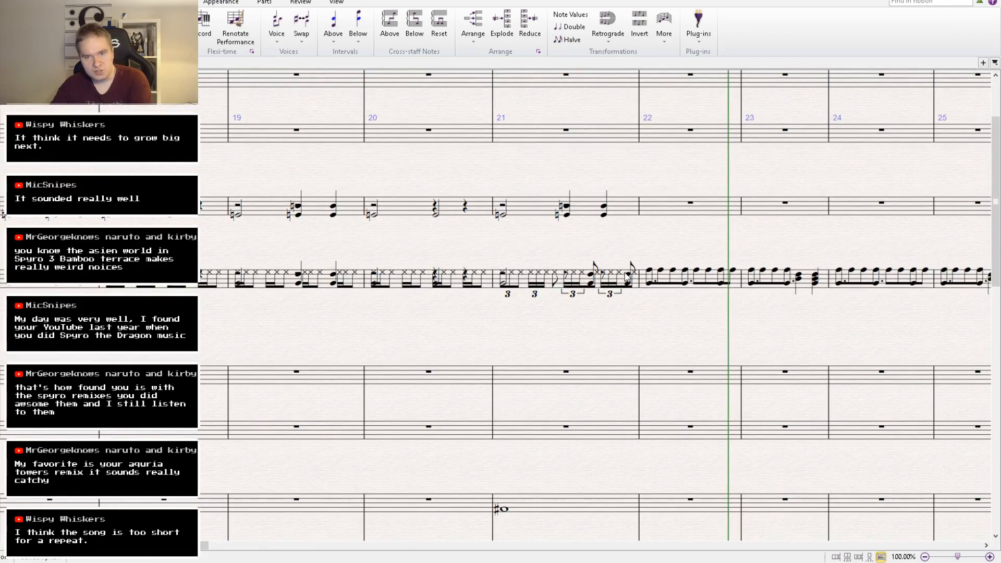
{"action": "left_click", "coordinate": [636, 276]}
{"action": "left_click", "coordinate": [511, 286]}
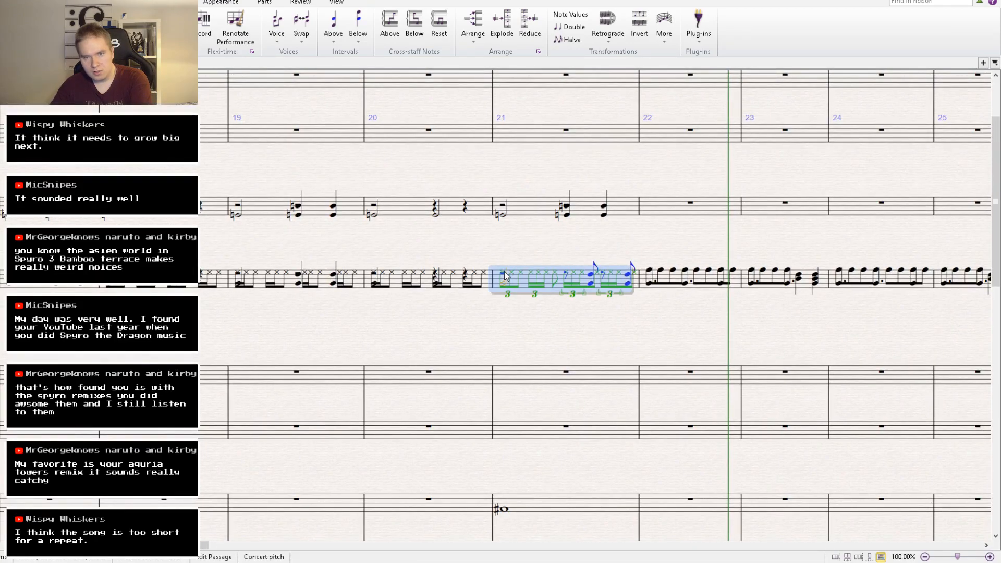
{"action": "left_click_drag", "start_coordinate": [539, 263], "coordinate": [541, 282]}
{"action": "left_click", "coordinate": [505, 296]}
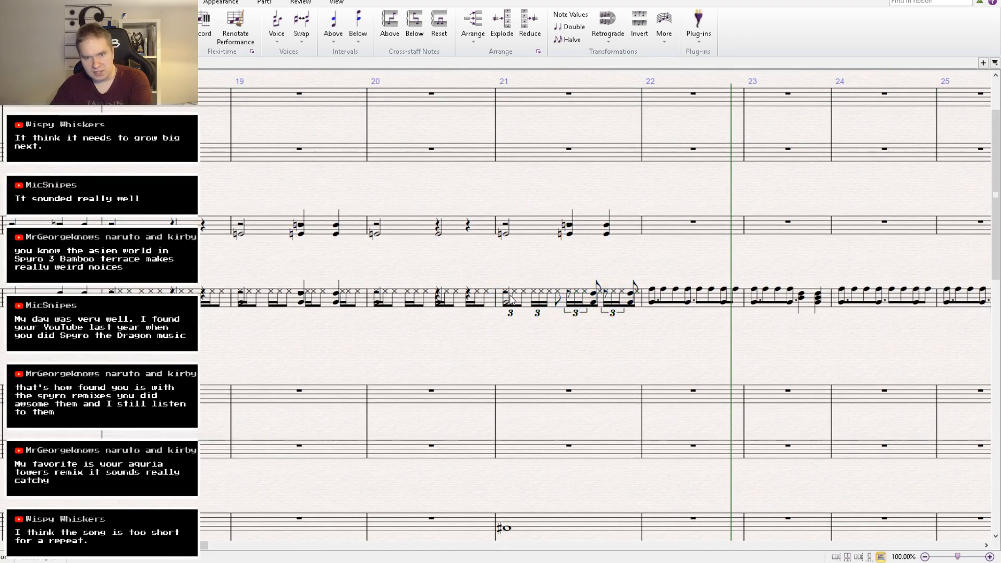
{"action": "left_click", "coordinate": [515, 293], "text": "ctrl"}
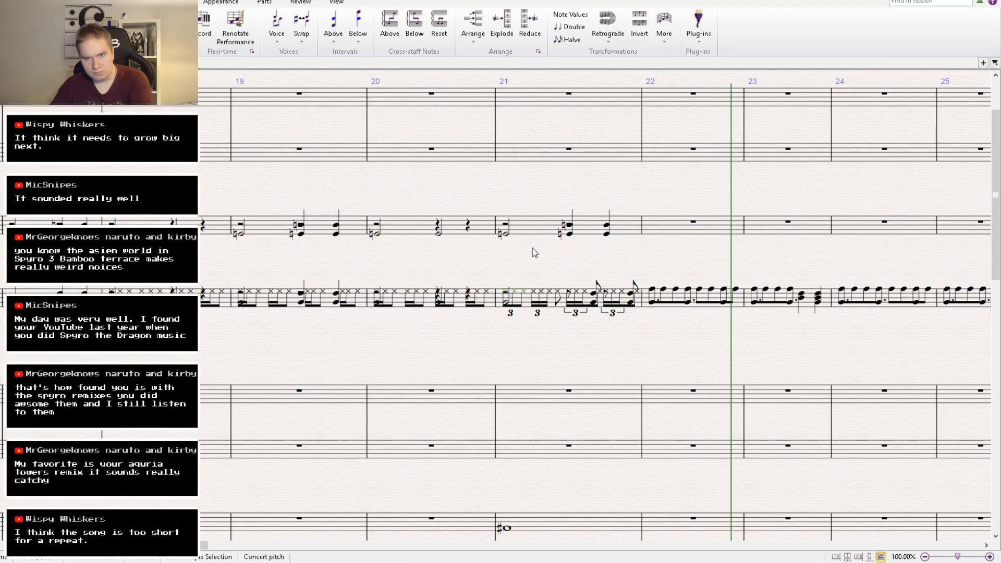
{"action": "left_click", "coordinate": [520, 231]}
{"action": "key", "text": "ctrl+v"}
{"action": "key", "text": "ctrl+z"}
{"action": "key", "text": "Escape"}
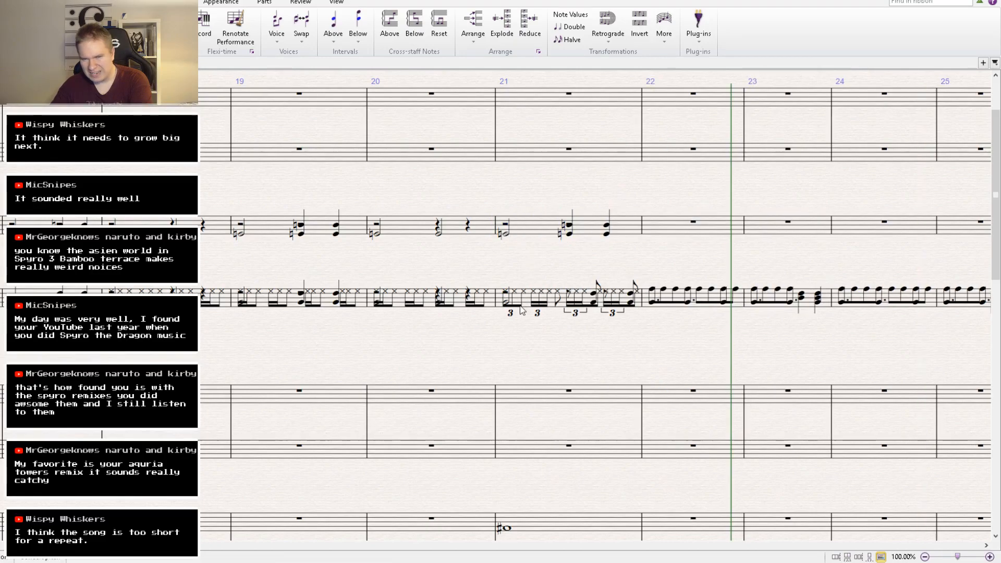
Try a sixteenth-note triplet on E at the start of bar 21 in the third staff, repeat it, and undo the repeat.
{"action": "left_click", "coordinate": [512, 237]}
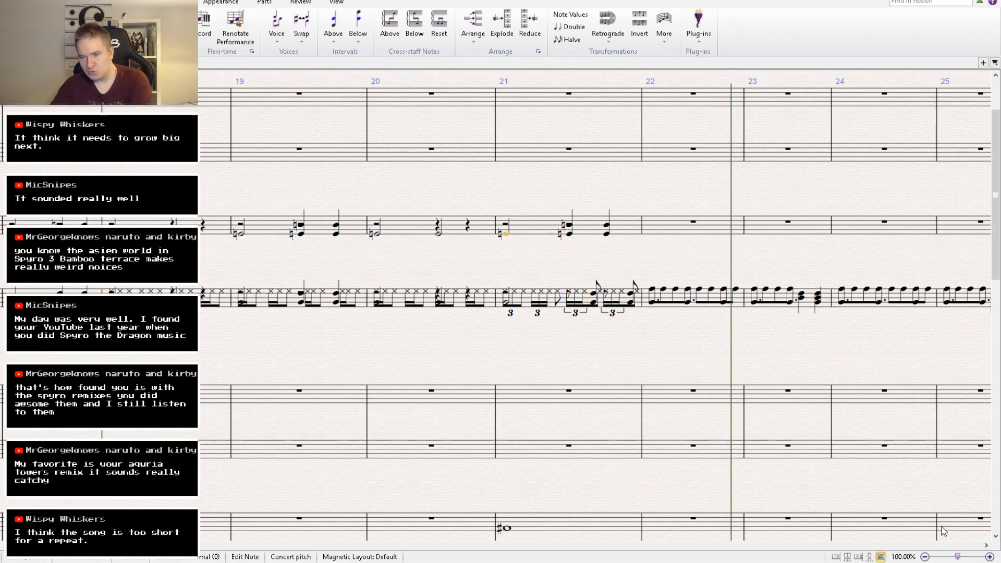
{"action": "key", "text": "3"}
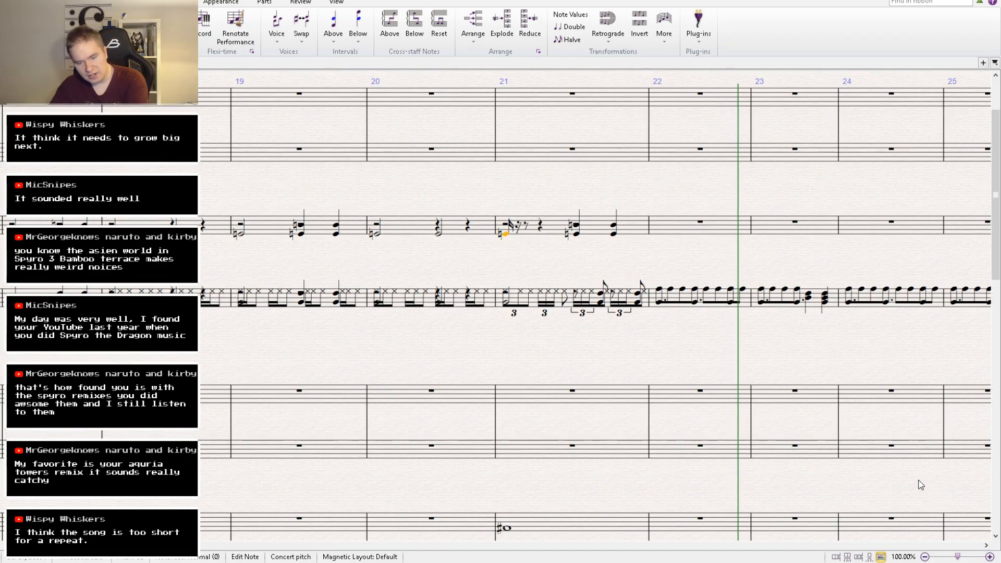
{"action": "key", "text": "ctrl+3"}
{"action": "left_click", "coordinate": [519, 228]}
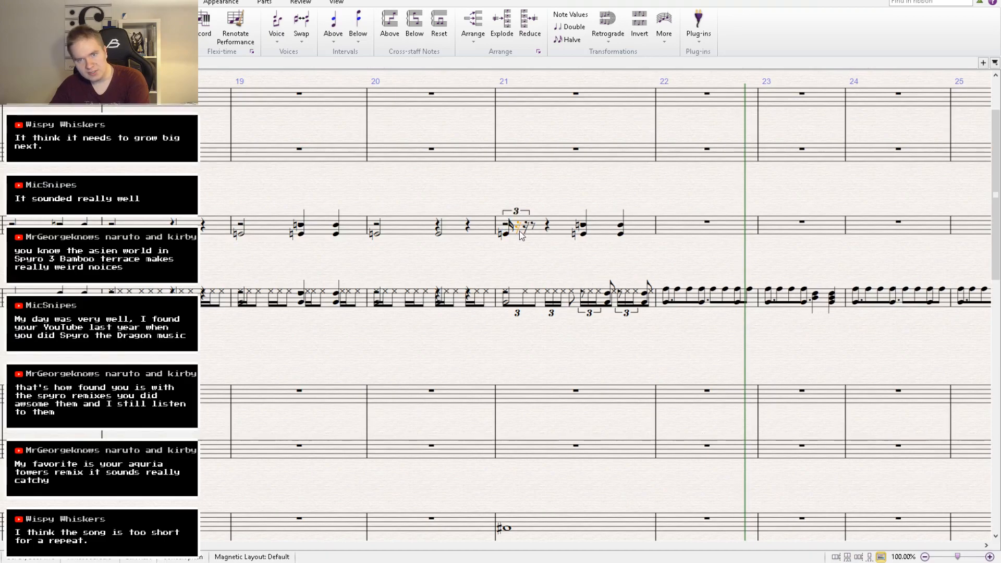
{"action": "key", "text": "e"}
{"action": "key", "text": "e"}
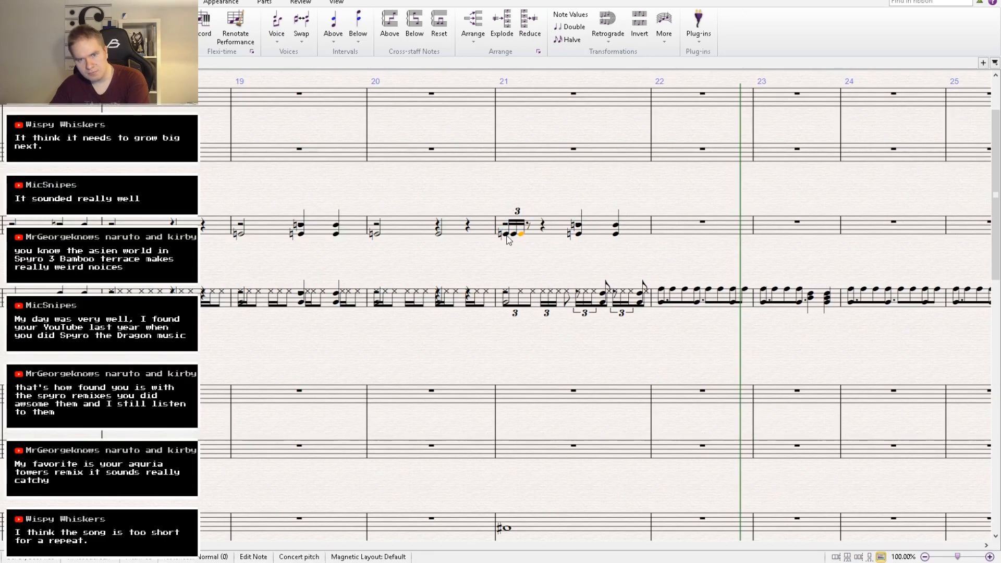
{"action": "left_click", "coordinate": [527, 232], "text": "shift"}
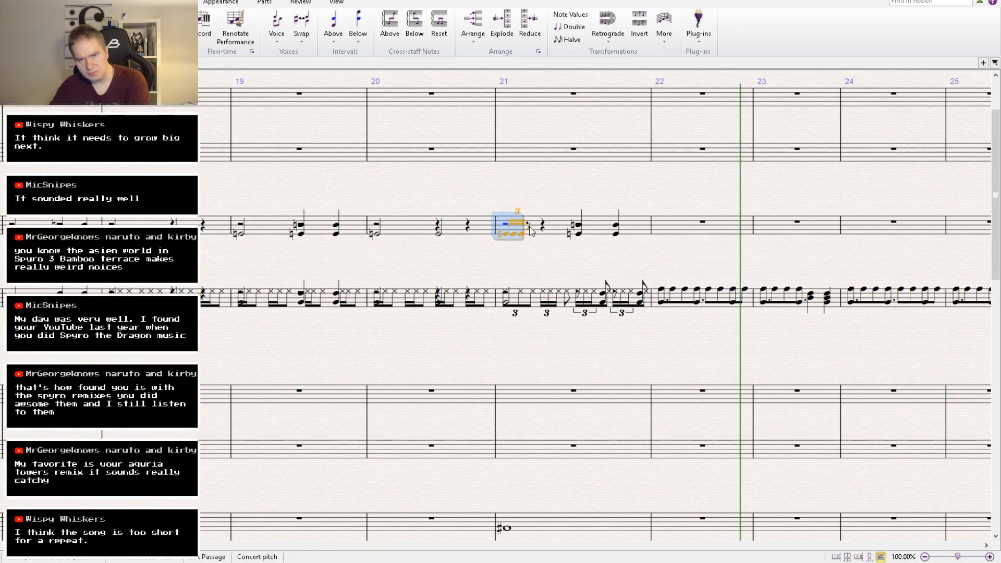
{"action": "key", "text": "r"}
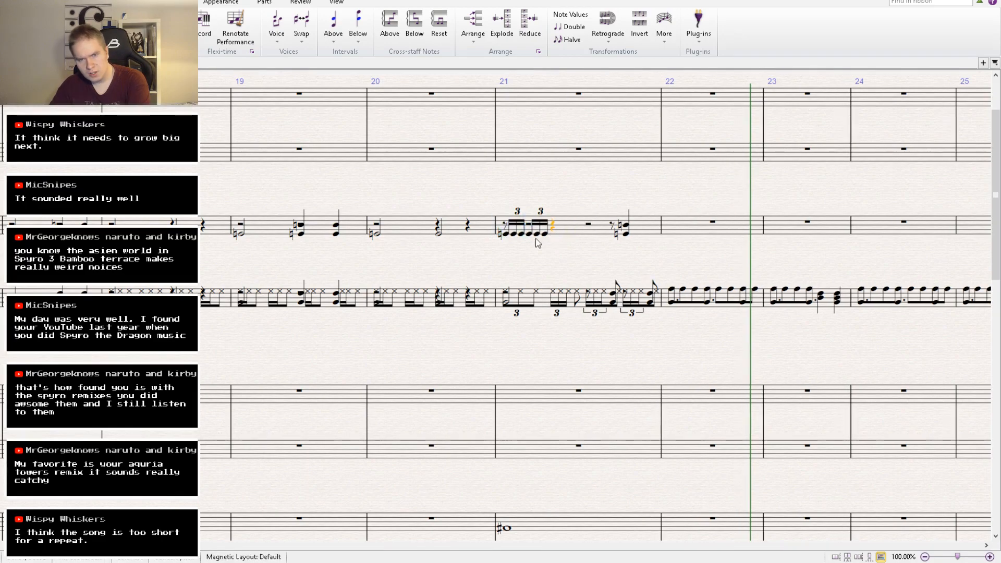
{"action": "key", "text": "ctrl+z"}
Delete the second and third notes of the sixteenth-note triplet at the start of bar 21.
{"action": "left_click", "coordinate": [509, 236]}
{"action": "key", "text": "Right"}
{"action": "key", "text": "Right"}
{"action": "key", "text": "Delete"}
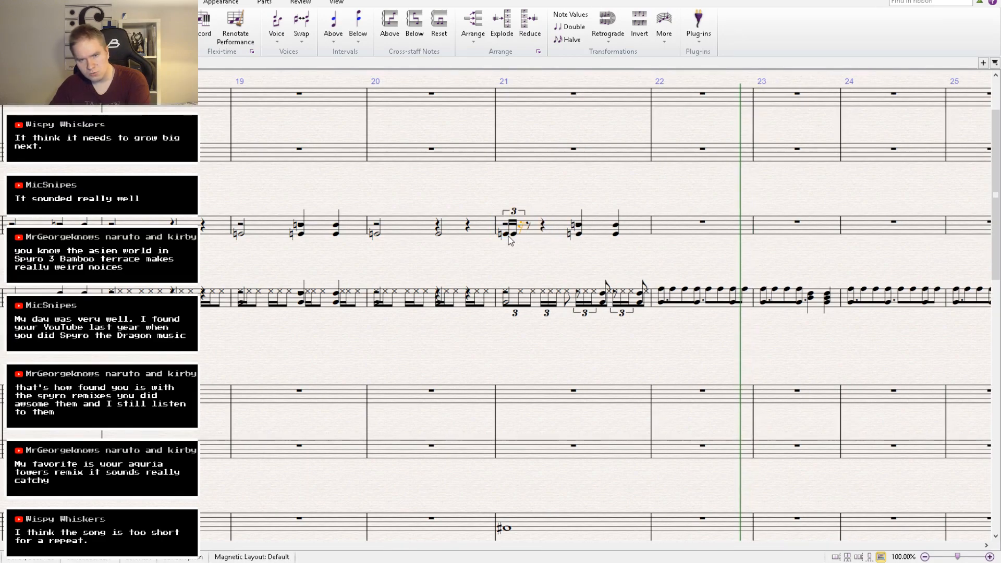
{"action": "key", "text": "Left"}
{"action": "key", "text": "Delete"}
Turn the first note of bar 21 in the third staff into an eighth-note triplet and fill its remaining two notes with E.
{"action": "key", "text": "Left"}
{"action": "key", "text": "2"}
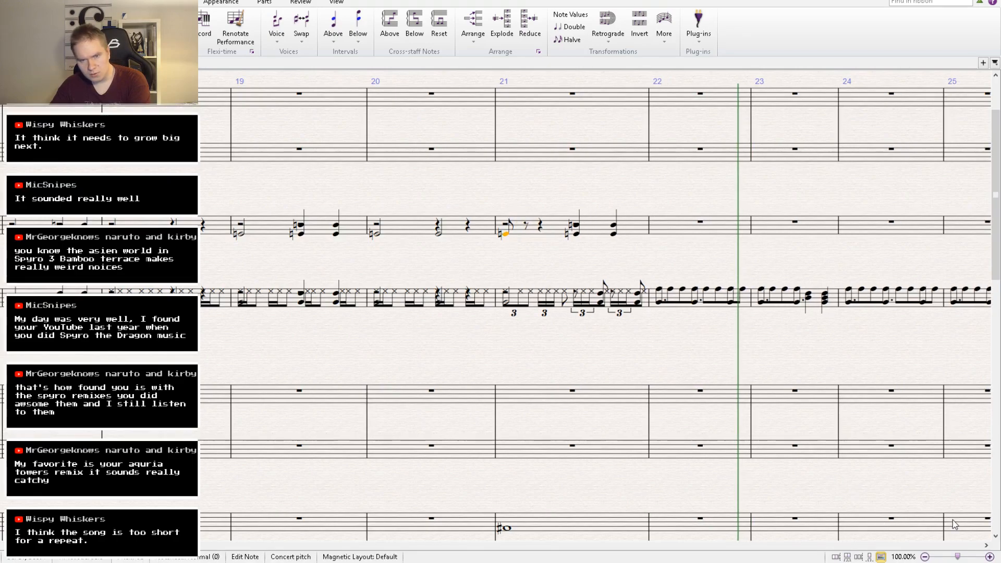
{"action": "key", "text": "ctrl+3"}
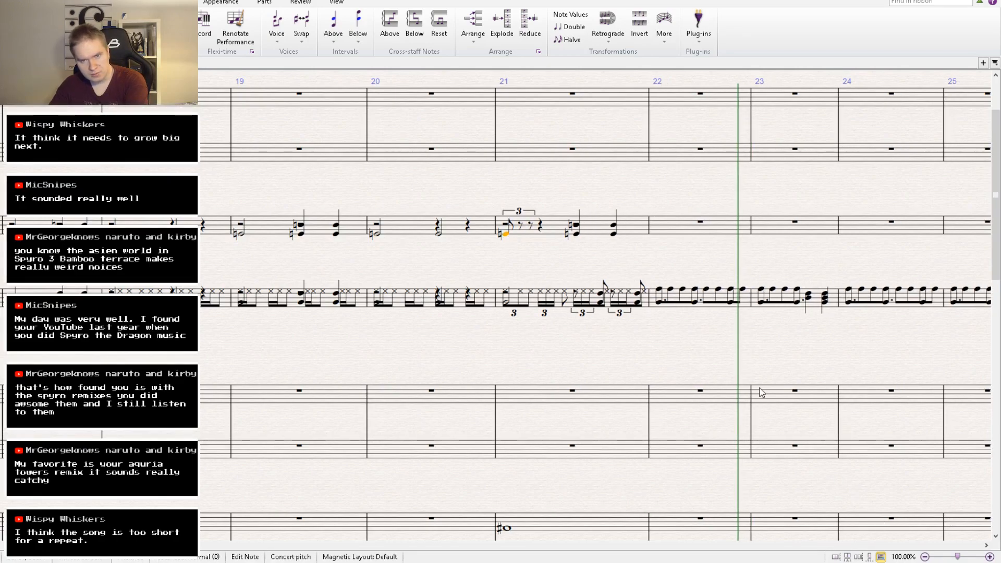
{"action": "left_click", "coordinate": [523, 227]}
{"action": "key", "text": "e"}
{"action": "left_click", "coordinate": [531, 226]}
{"action": "key", "text": "e"}
{"action": "left_click", "coordinate": [540, 227]}
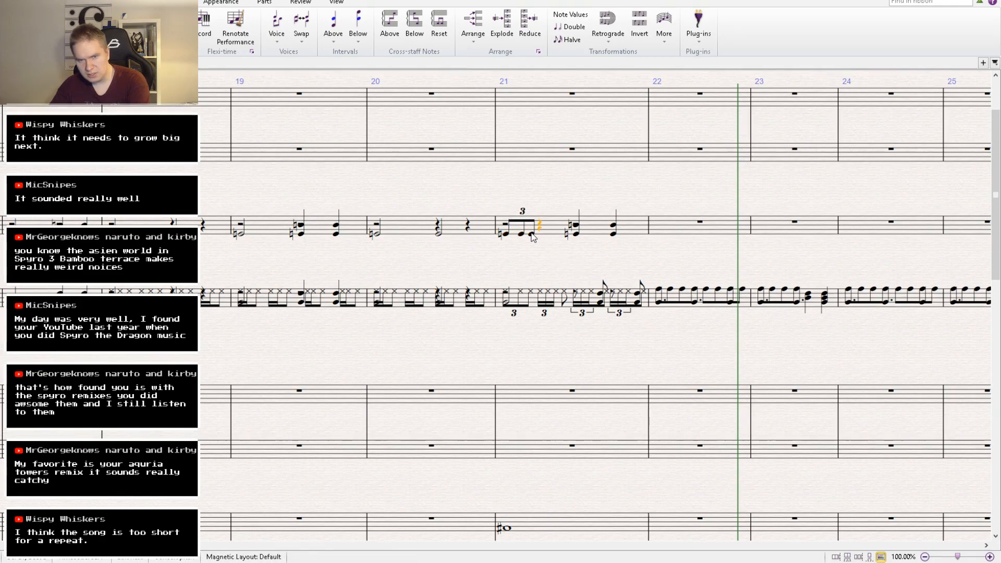
Repeat the eighth-note triplet on the remaining three beats of bar 21 in the third staff, replacing the chords there.
{"action": "left_click", "coordinate": [506, 234]}
{"action": "left_click", "coordinate": [532, 234], "text": "shift"}
{"action": "key", "text": "r"}
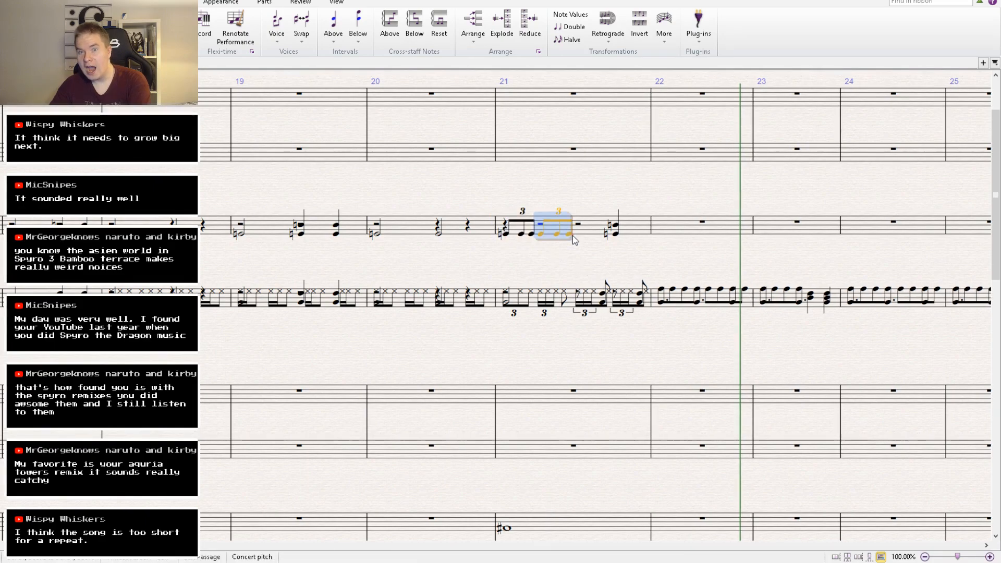
{"action": "left_click", "coordinate": [578, 224]}
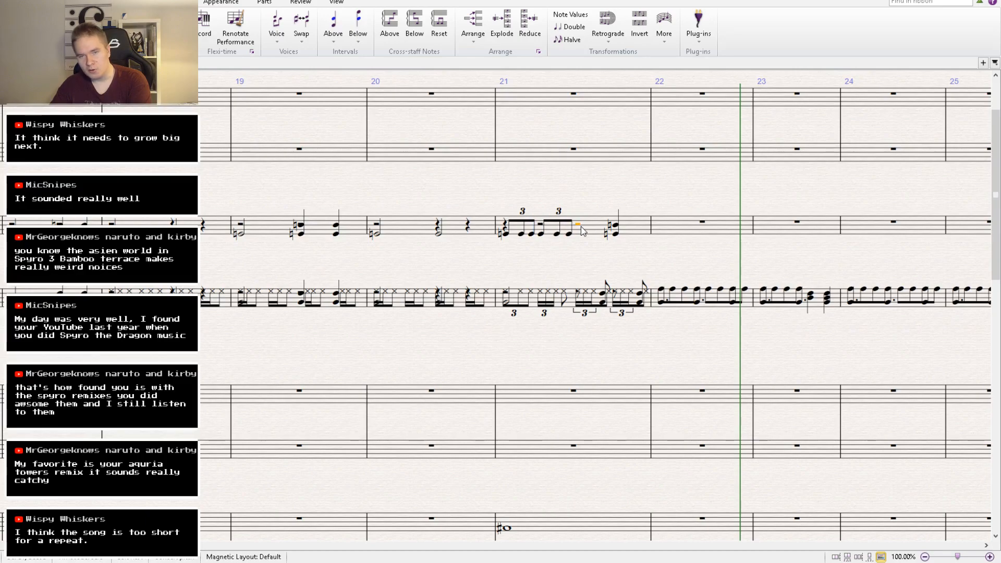
{"action": "key", "text": "ctrl+v"}
{"action": "left_click", "coordinate": [616, 234]}
{"action": "key", "text": "Delete"}
{"action": "key", "text": "ctrl+v"}
{"action": "left_click_drag", "start_coordinate": [568, 271], "coordinate": [532, 248]}
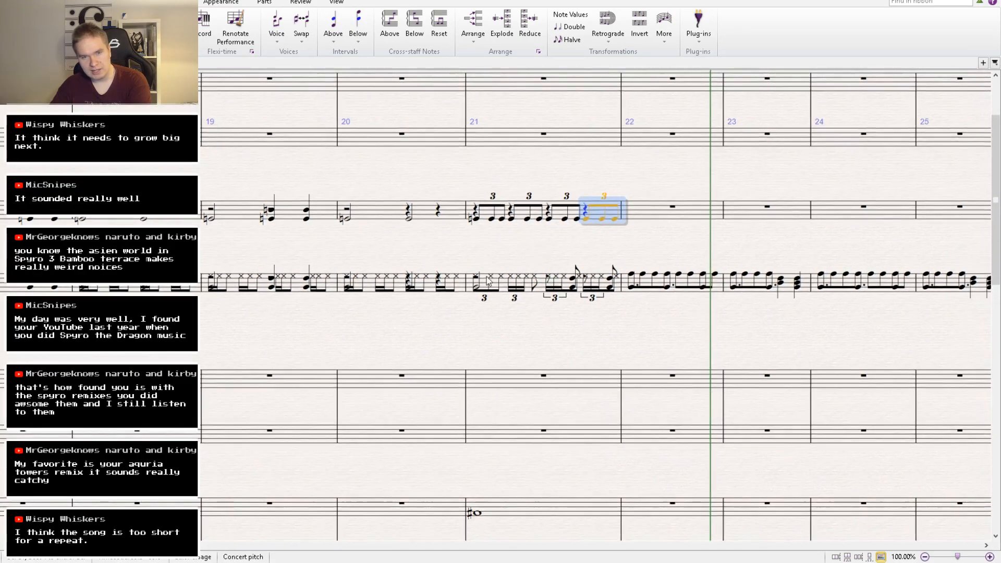
{"action": "left_click", "coordinate": [477, 220]}
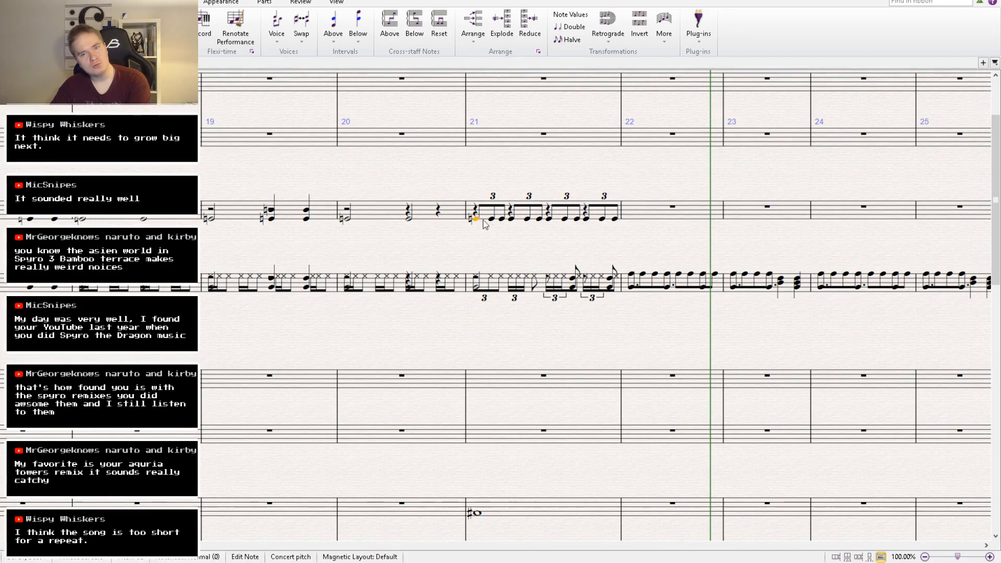
{"action": "left_click", "coordinate": [491, 219]}
{"action": "left_click", "coordinate": [511, 220]}
{"action": "left_click", "coordinate": [508, 219]}
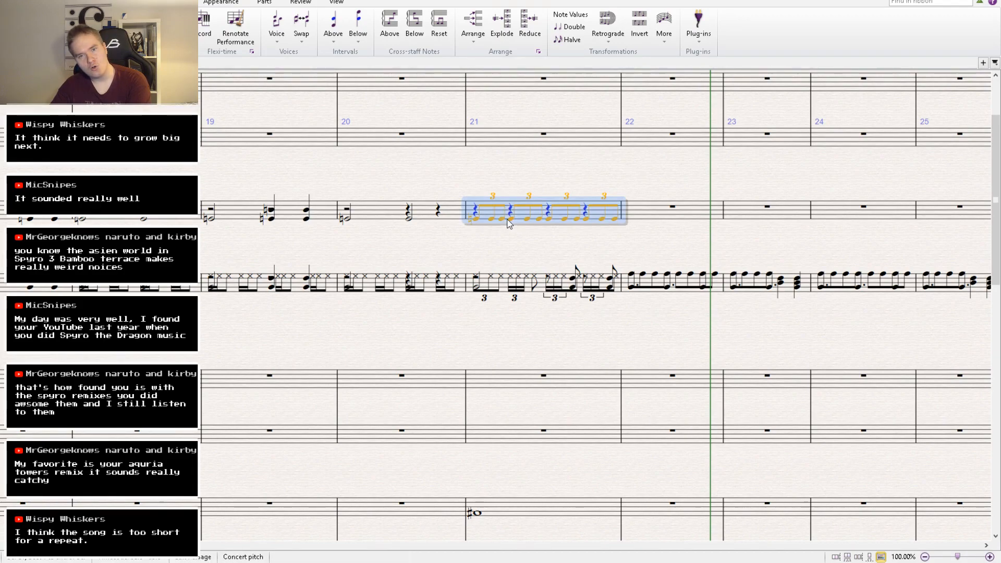
{"action": "left_click", "coordinate": [476, 219]}
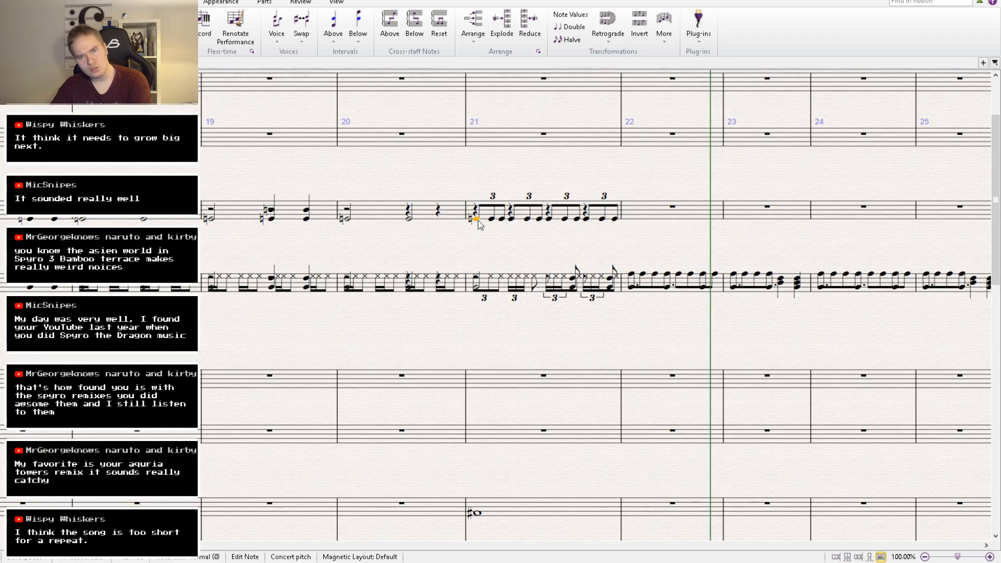
{"action": "left_click", "coordinate": [518, 260]}
{"action": "left_click_drag", "start_coordinate": [519, 260], "coordinate": [539, 277]}
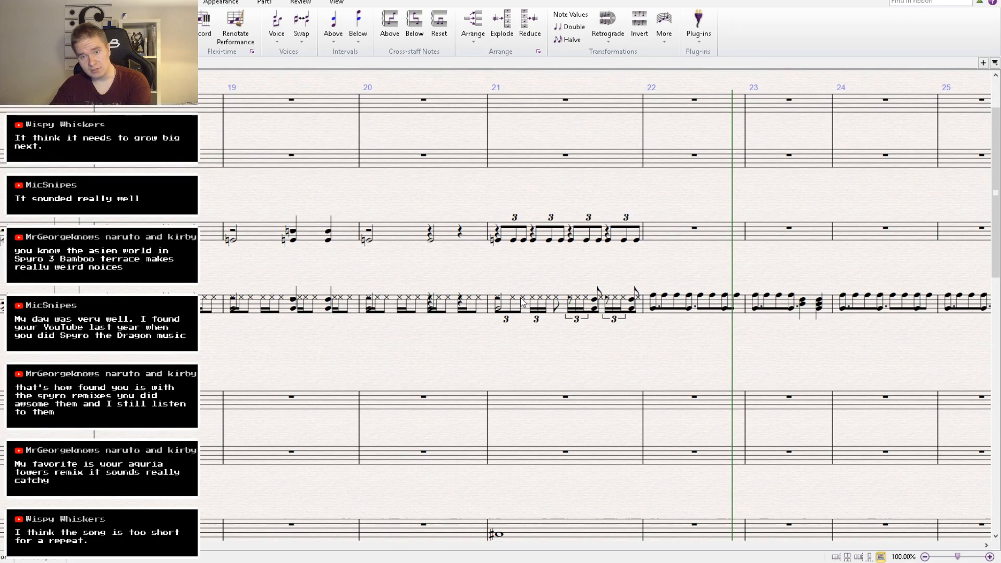
Remove the lower note from the first chord of bar 21 in the fourth staff.
{"action": "left_click", "coordinate": [502, 313]}
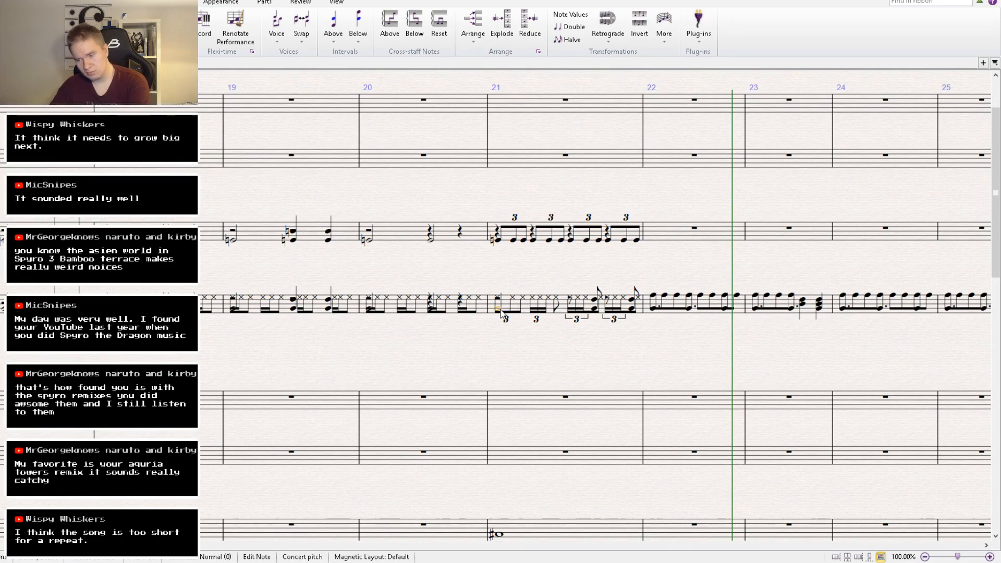
{"action": "left_click", "coordinate": [500, 296]}
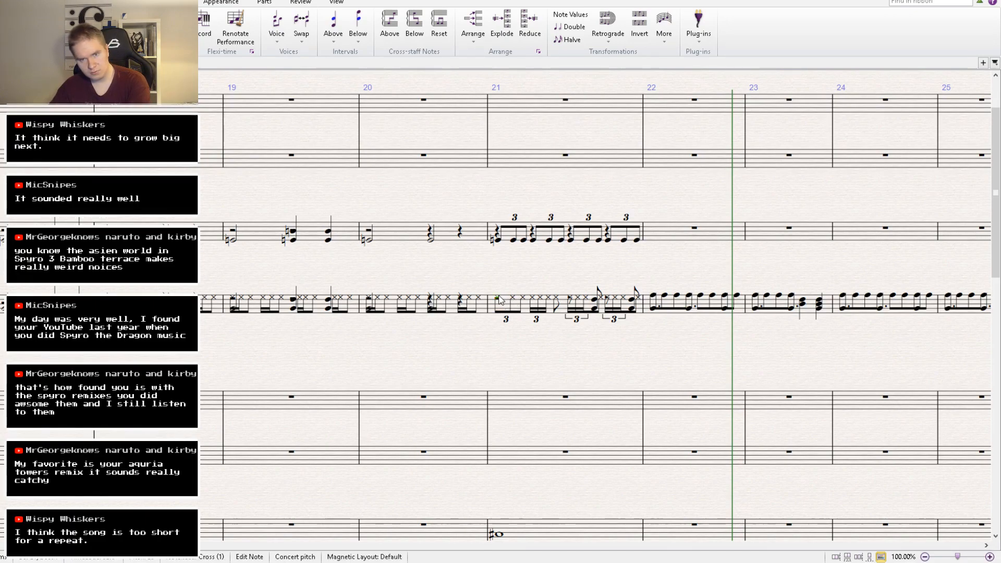
{"action": "left_click", "coordinate": [513, 298], "text": "ctrl"}
{"action": "left_click", "coordinate": [523, 298], "text": "ctrl"}
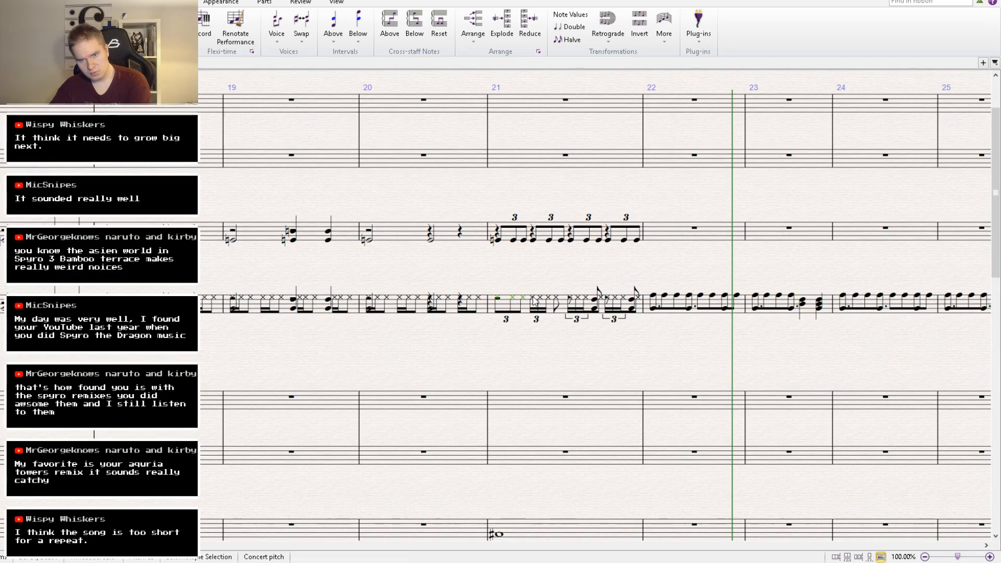
{"action": "left_click_drag", "start_coordinate": [532, 299], "coordinate": [551, 302]}
{"action": "key", "text": "ctrl+z"}
Delete the second triplet of bar 21 in the fourth staff and put a copy of the first beat's triplet in its place.
{"action": "left_click", "coordinate": [521, 297]}
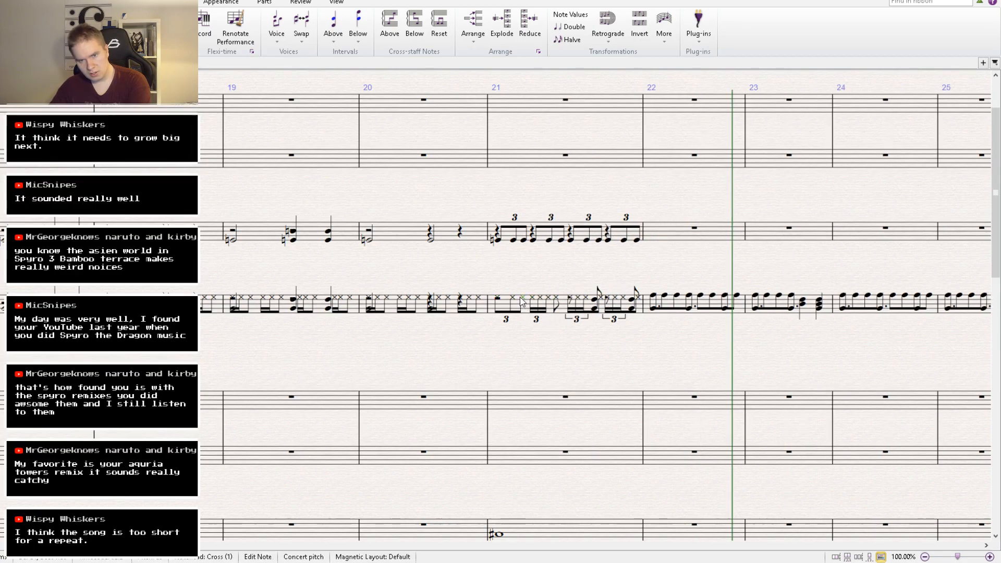
{"action": "left_click", "coordinate": [498, 299], "text": "shift"}
{"action": "left_click", "coordinate": [536, 320]}
{"action": "key", "text": "Delete"}
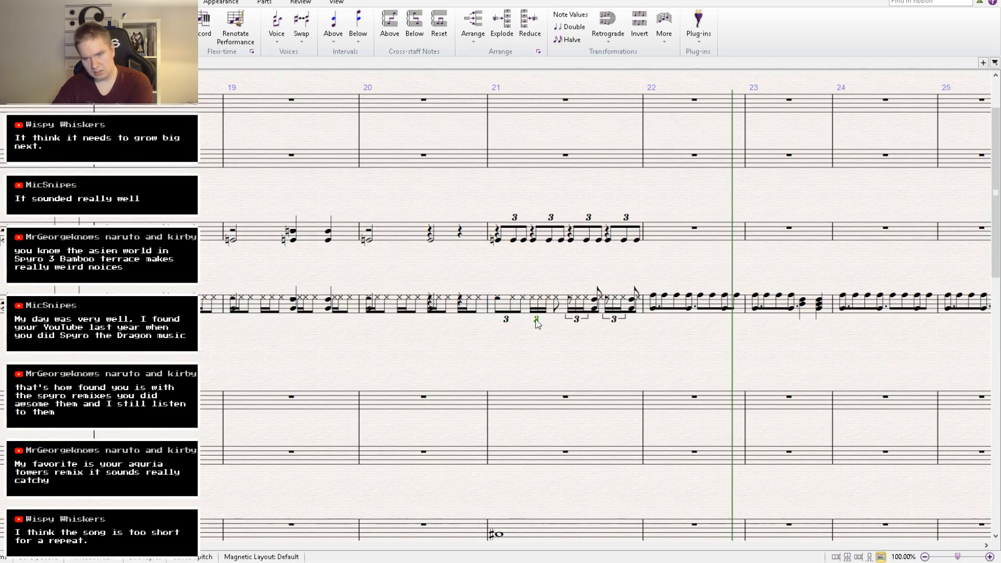
{"action": "left_click", "coordinate": [536, 318]}
{"action": "left_click", "coordinate": [533, 313]}
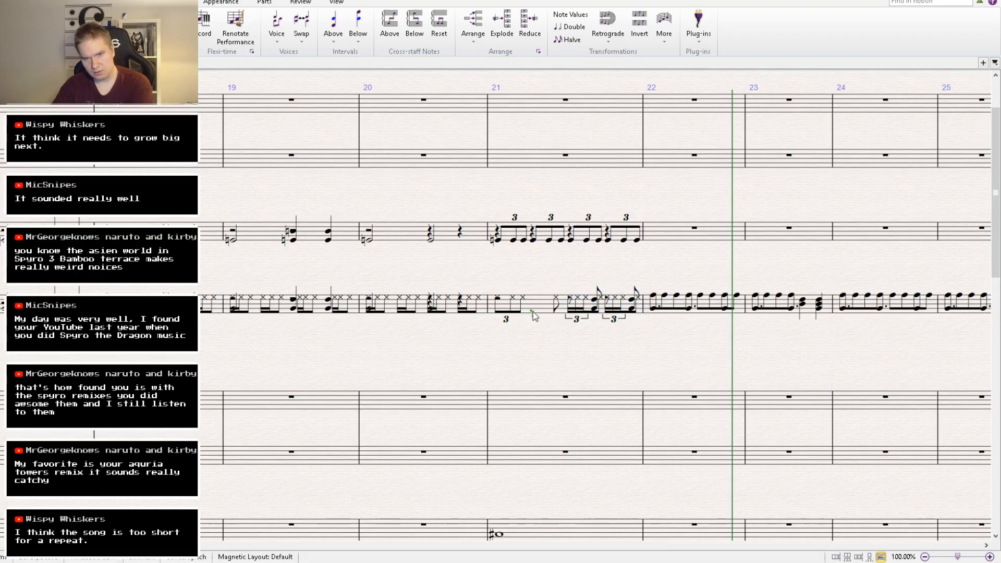
{"action": "key", "text": "ctrl+v"}
Replace the triplets on the third and fourth beats of bar 21 in the fourth staff with copies of the first triplet.
{"action": "left_click", "coordinate": [577, 320]}
{"action": "key", "text": "Delete"}
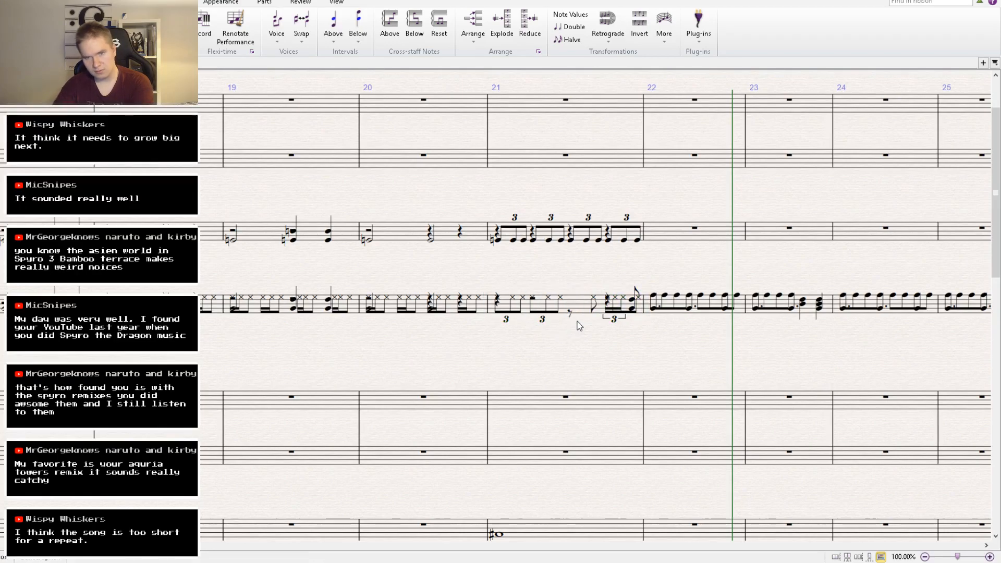
{"action": "left_click", "coordinate": [572, 318]}
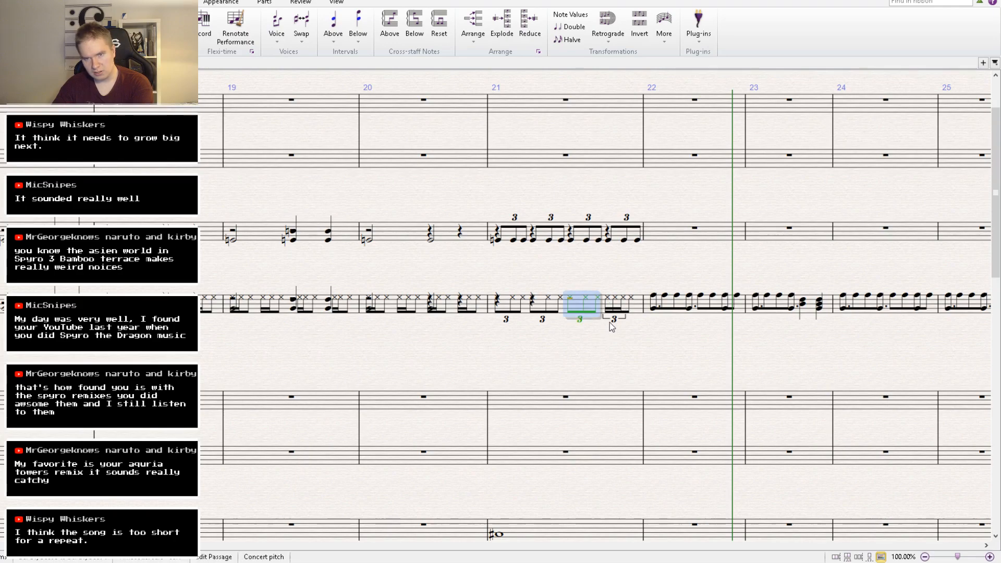
{"action": "key", "text": "ctrl+v"}
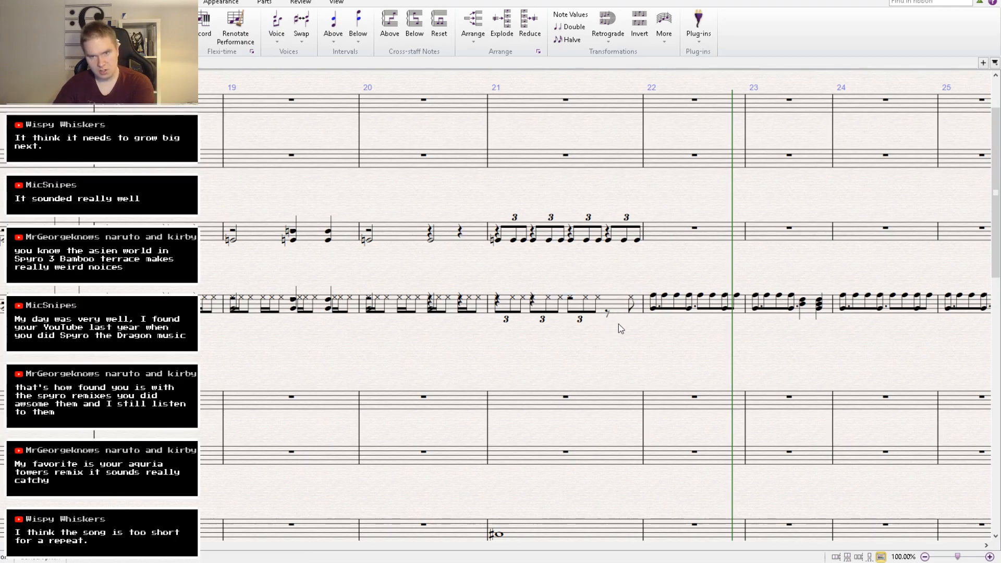
{"action": "key", "text": "Delete"}
{"action": "left_click", "coordinate": [612, 314]}
{"action": "key", "text": "ctrl+v"}
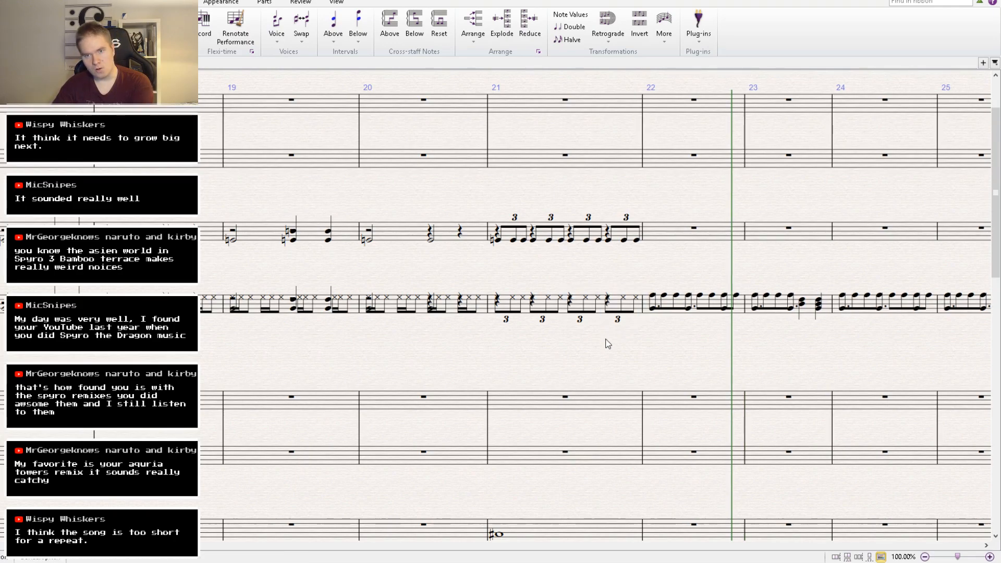
Play back the passage through bar 21 to check the triplets in the third and fourth staves.
{"action": "left_click", "coordinate": [554, 305]}
{"action": "left_click", "coordinate": [550, 235], "text": "shift"}
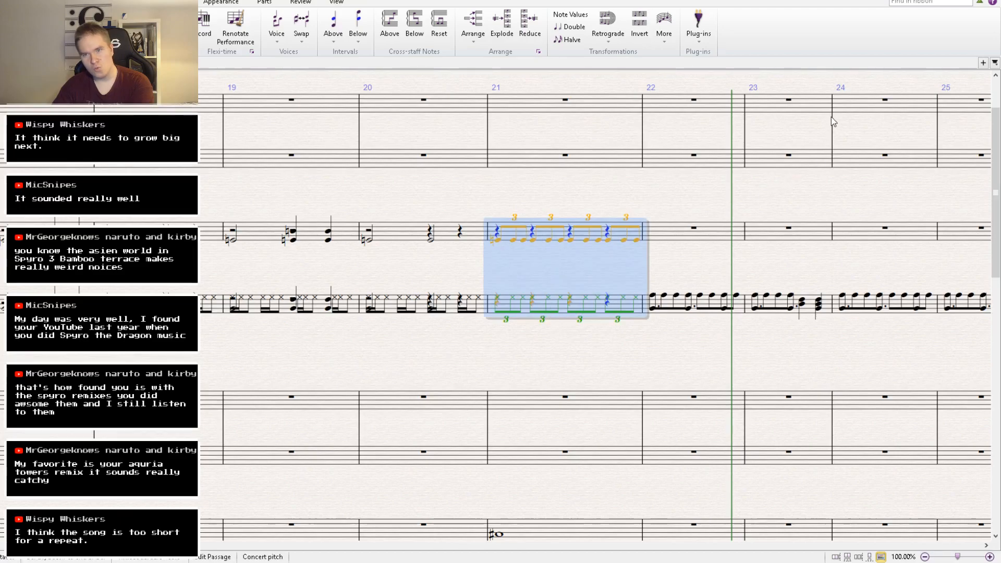
{"action": "key", "text": "bracketleft"}
{"action": "key", "text": "bracketleft"}
{"action": "key", "text": "space"}
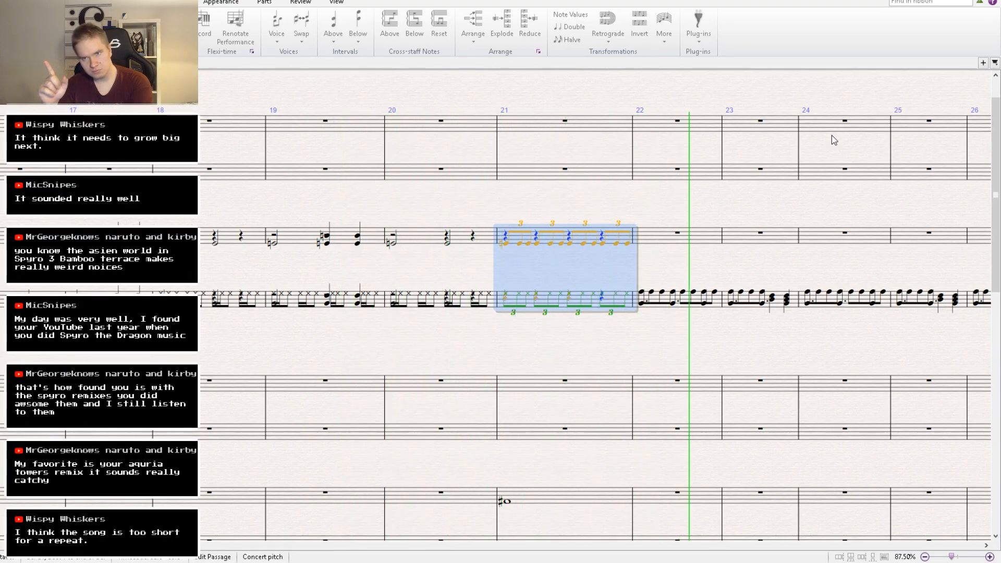
{"action": "key", "text": "space"}
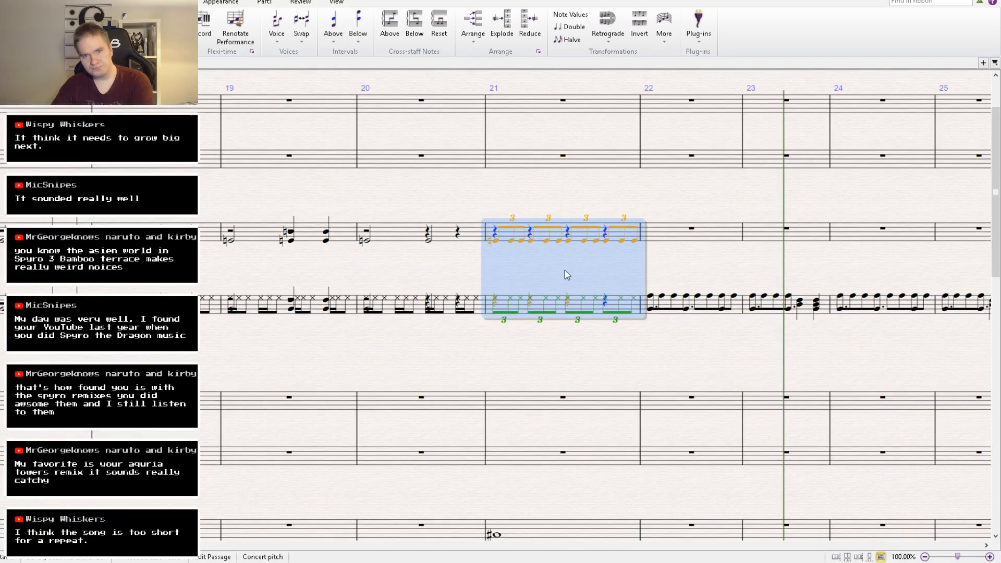
{"action": "left_click", "coordinate": [565, 270]}
Add the dynamics mf on the first beat and mp on the second beat of bar 21 in the third staff.
{"action": "left_click_drag", "start_coordinate": [538, 270], "coordinate": [512, 279]}
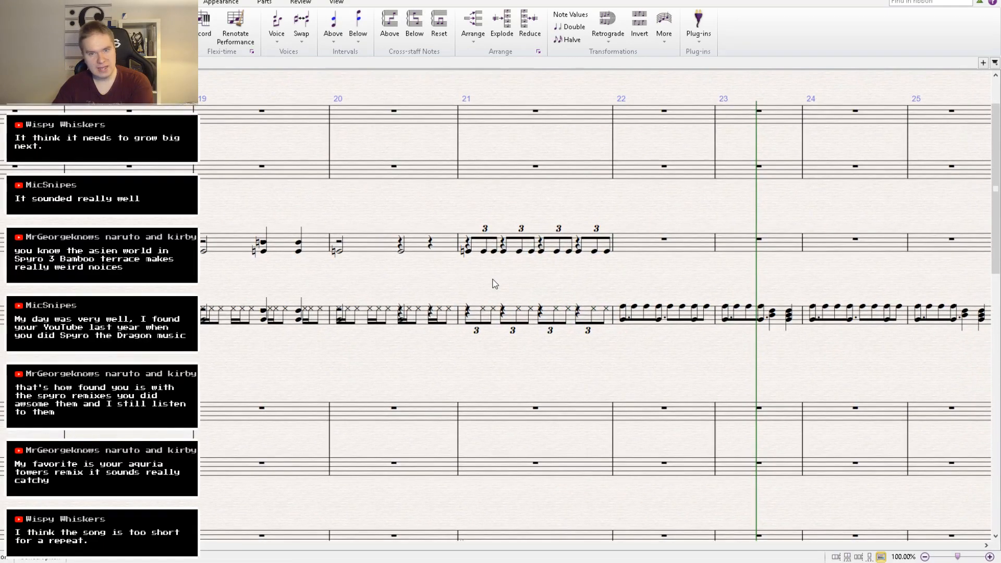
{"action": "key", "text": "ctrl+e"}
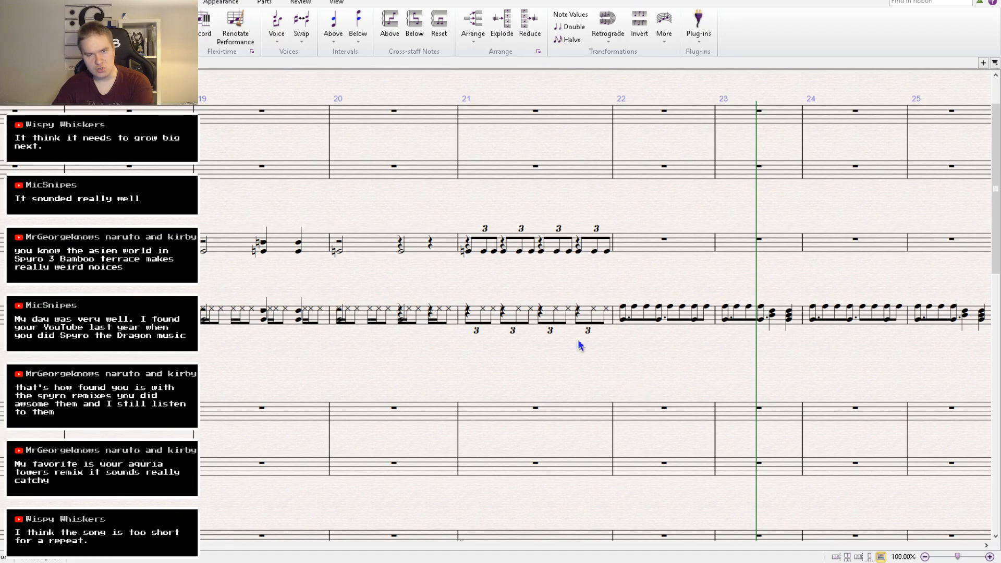
{"action": "left_click", "coordinate": [466, 266]}
{"action": "type", "text": "mf"}
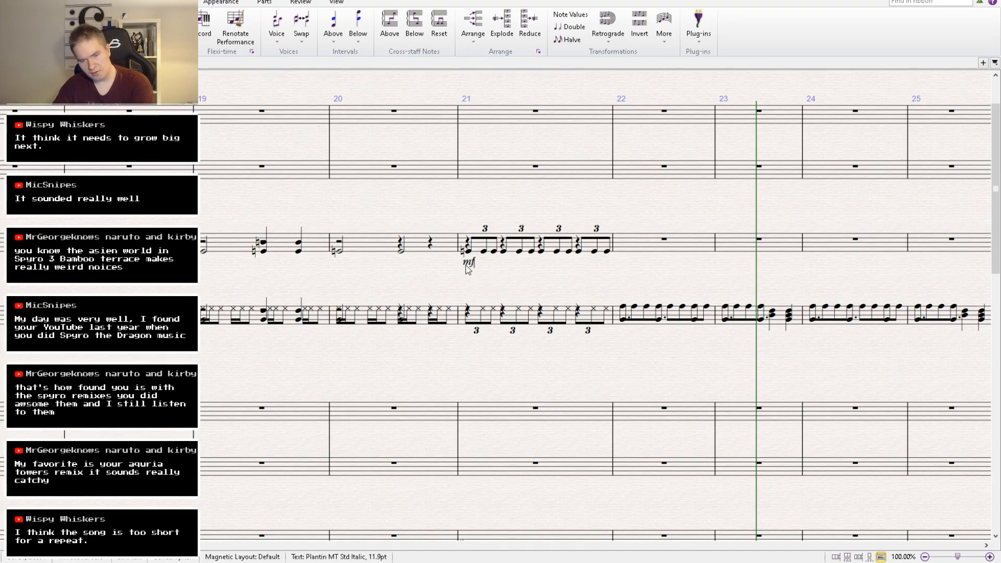
{"action": "key", "text": "Escape"}
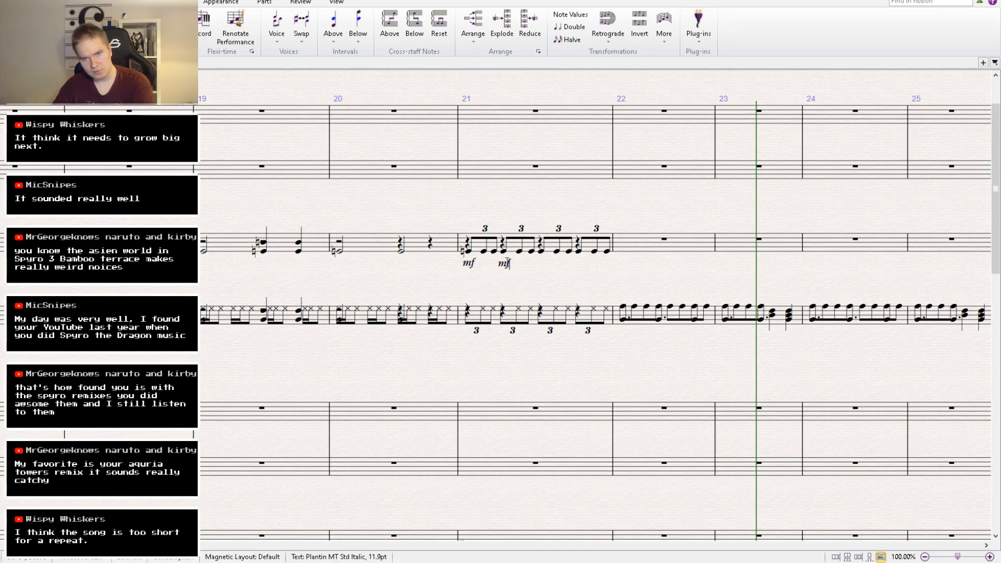
{"action": "left_click", "coordinate": [537, 284]}
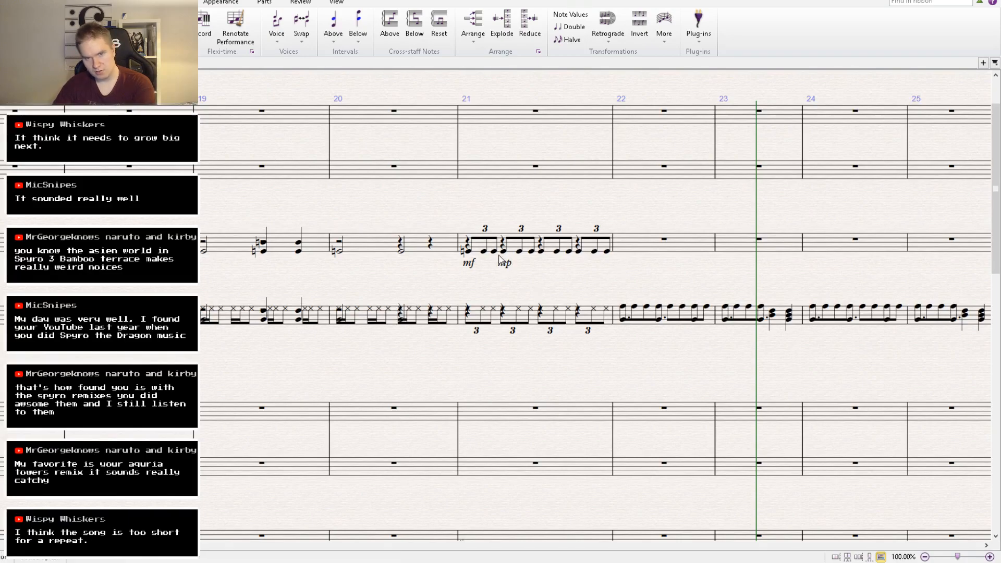
Add the dynamics p on the third beat and ppp on the fourth beat of bar 21 in the third staff.
{"action": "left_click", "coordinate": [505, 263]}
{"action": "key", "text": "ctrl+c"}
{"action": "left_click", "coordinate": [540, 252]}
{"action": "key", "text": "ctrl+v"}
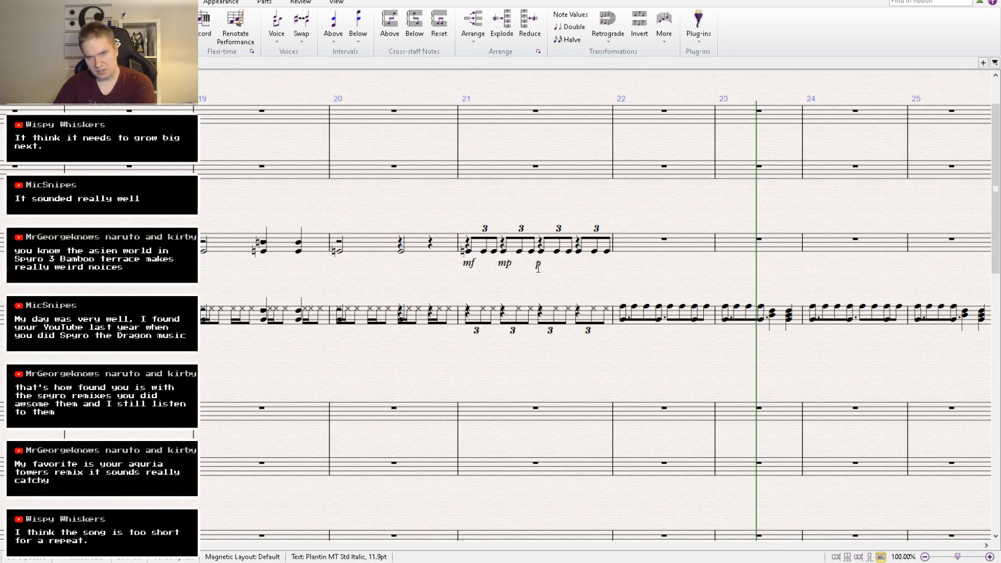
{"action": "key", "text": "Escape"}
{"action": "key", "text": "ctrl+c"}
{"action": "left_click", "coordinate": [579, 253]}
{"action": "key", "text": "ctrl+v"}
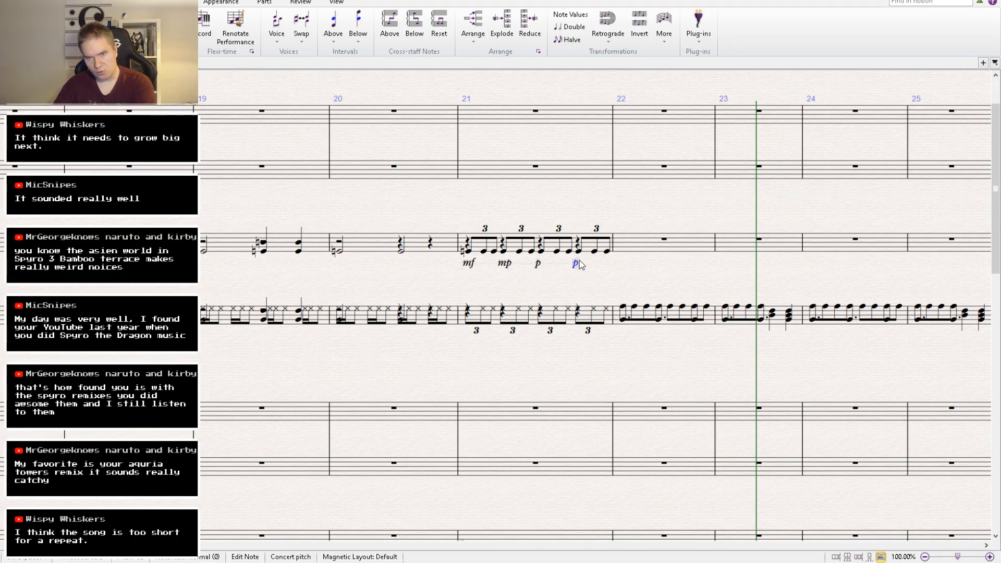
{"action": "type", "text": "pp"}
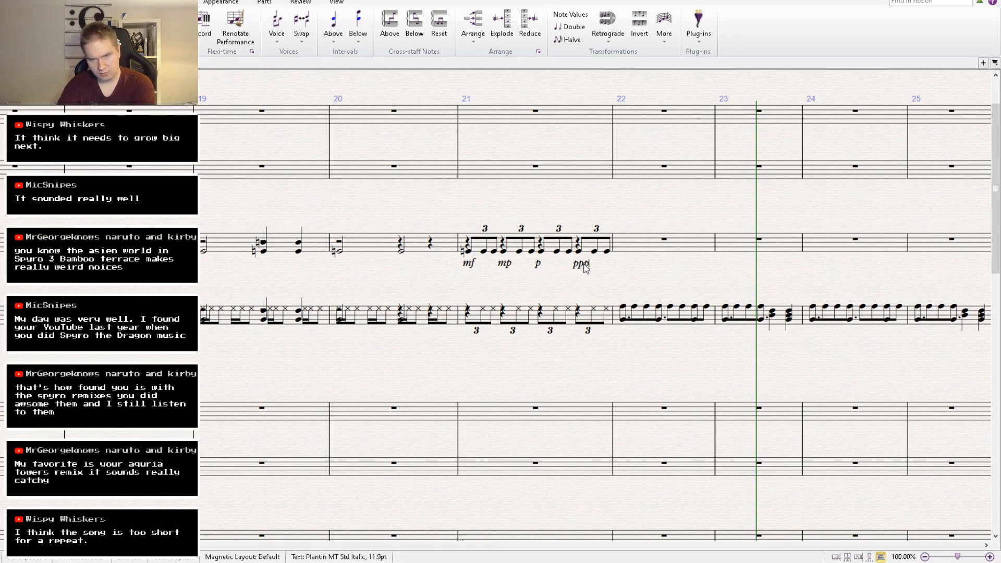
{"action": "left_click", "coordinate": [616, 295]}
Change all cross noteheads of the bar 21 triplets in the fourth staff to normal noteheads.
{"action": "left_click_drag", "start_coordinate": [592, 296], "coordinate": [553, 324]}
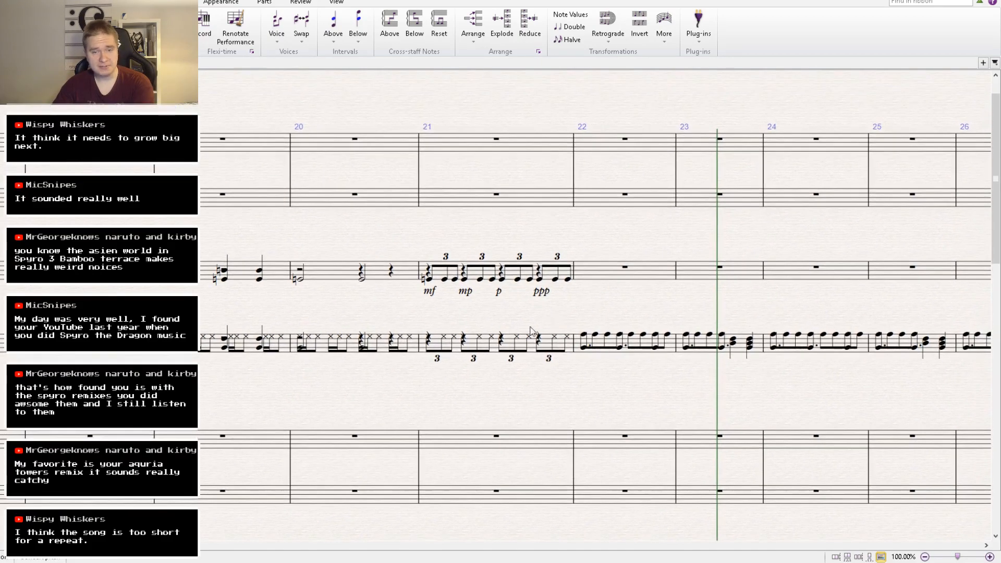
{"action": "left_click", "coordinate": [433, 340]}
{"action": "left_click", "coordinate": [431, 342]}
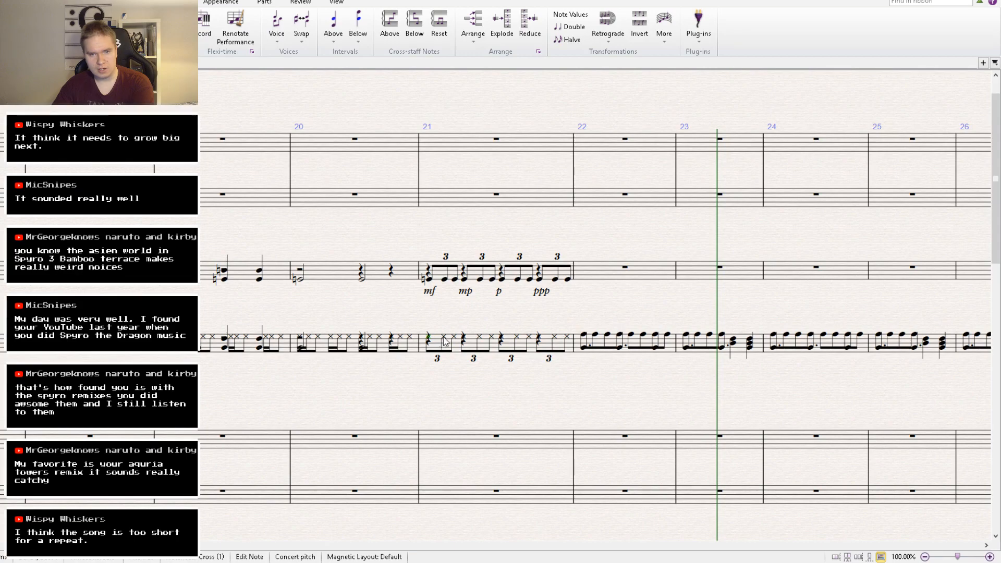
{"action": "left_click", "coordinate": [445, 338]}
{"action": "left_click", "coordinate": [464, 338], "text": "ctrl"}
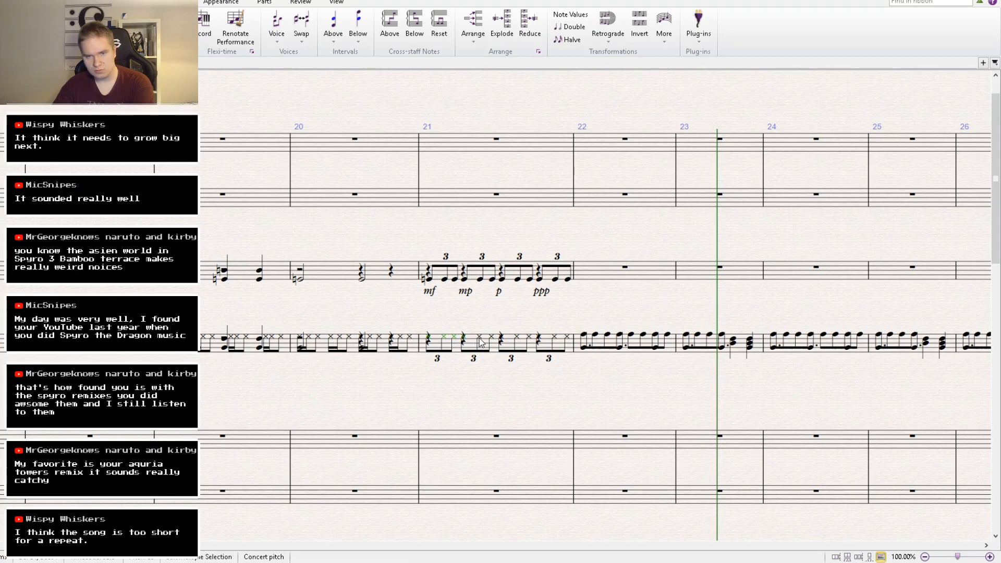
{"action": "left_click", "coordinate": [478, 338], "text": "ctrl"}
{"action": "left_click", "coordinate": [490, 338], "text": "ctrl"}
{"action": "left_click", "coordinate": [502, 338], "text": "ctrl"}
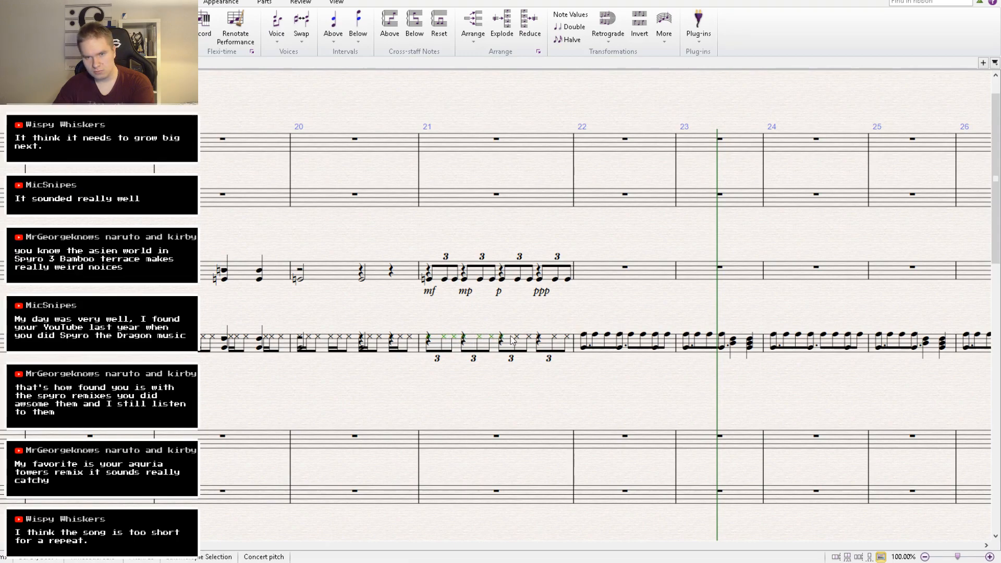
{"action": "left_click", "coordinate": [517, 338], "text": "ctrl"}
{"action": "left_click", "coordinate": [529, 338], "text": "ctrl"}
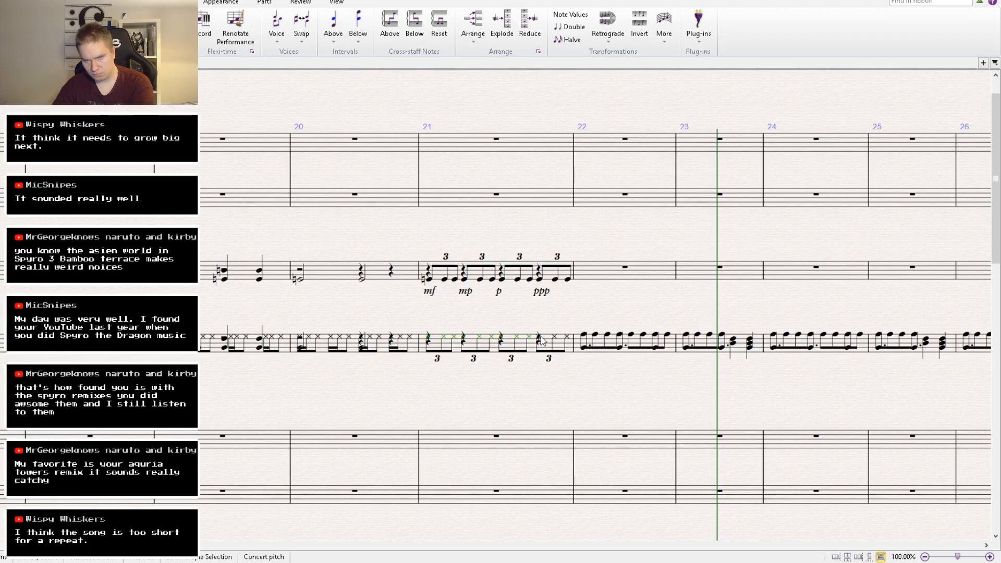
{"action": "left_click", "coordinate": [567, 338], "text": "ctrl"}
{"action": "left_click", "coordinate": [69, 2]}
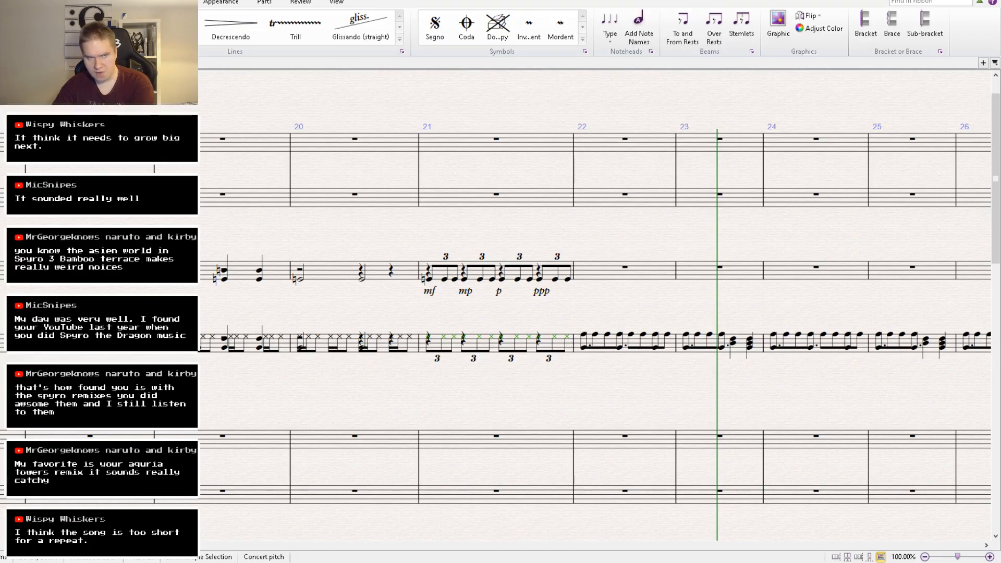
{"action": "left_click", "coordinate": [611, 39]}
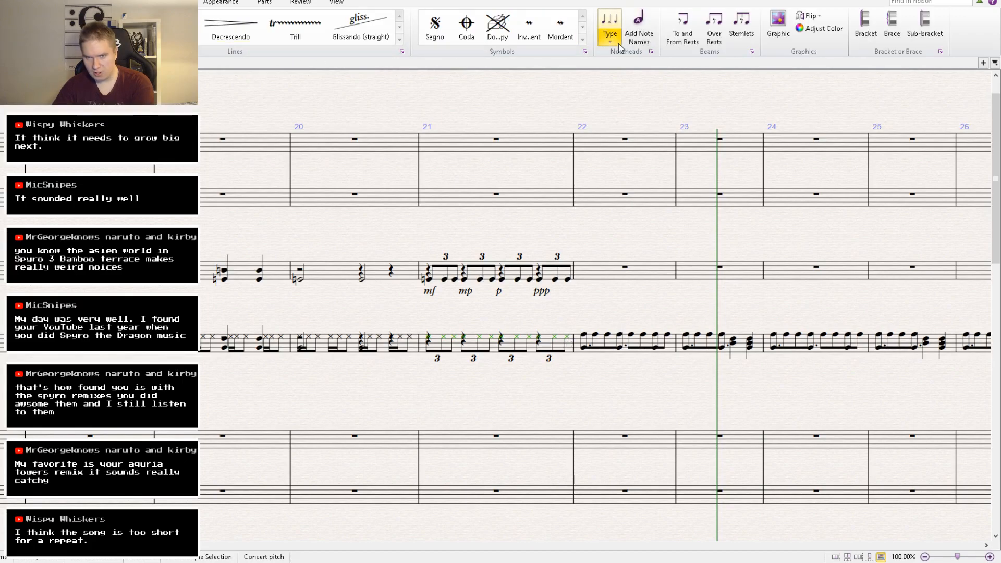
{"action": "left_click", "coordinate": [646, 96]}
{"action": "left_click", "coordinate": [444, 337]}
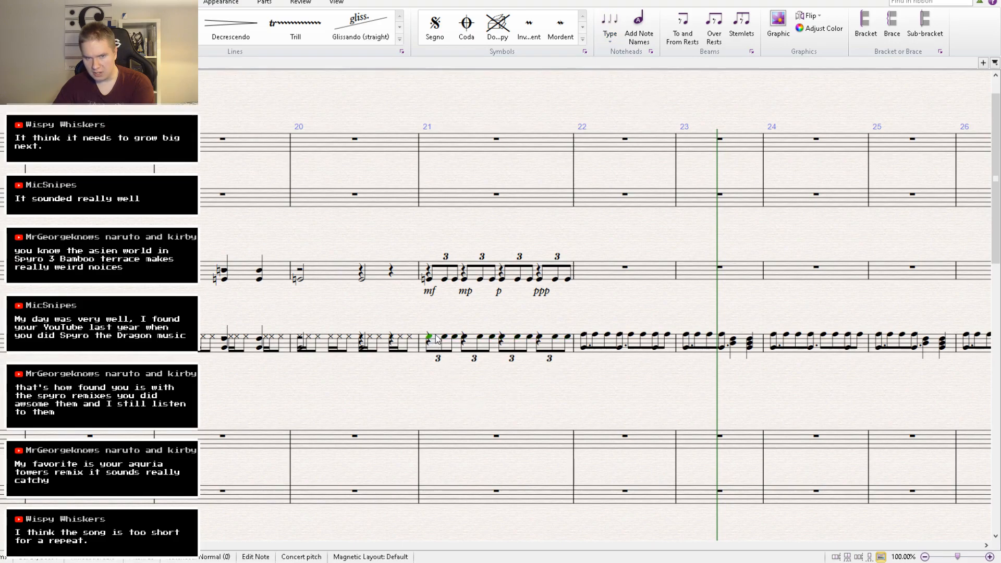
{"action": "left_click", "coordinate": [455, 337], "text": "ctrl"}
{"action": "left_click", "coordinate": [464, 336], "text": "ctrl"}
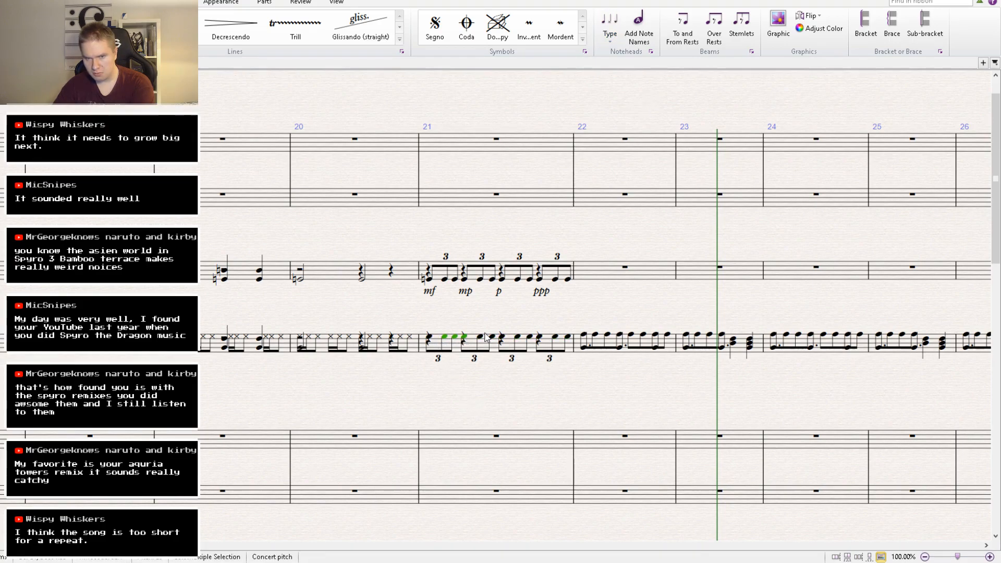
{"action": "key", "text": "Escape"}
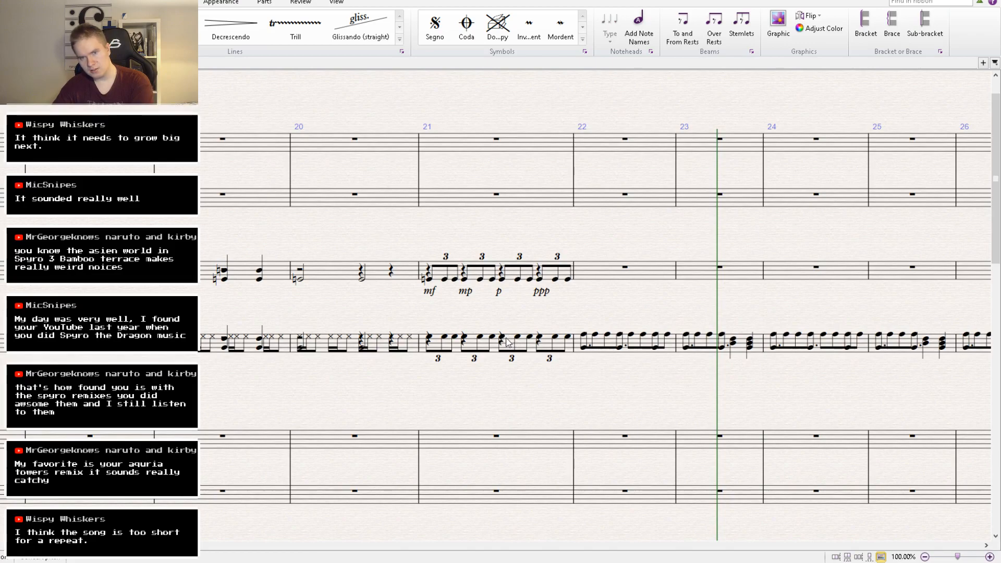
Add a note a sixth below each triplet note on beats three and four of bar 21 in the fourth staff.
{"action": "left_click", "coordinate": [503, 338]}
{"action": "left_click", "coordinate": [517, 337], "text": "ctrl"}
{"action": "left_click", "coordinate": [530, 337], "text": "ctrl"}
{"action": "left_click", "coordinate": [540, 336], "text": "ctrl"}
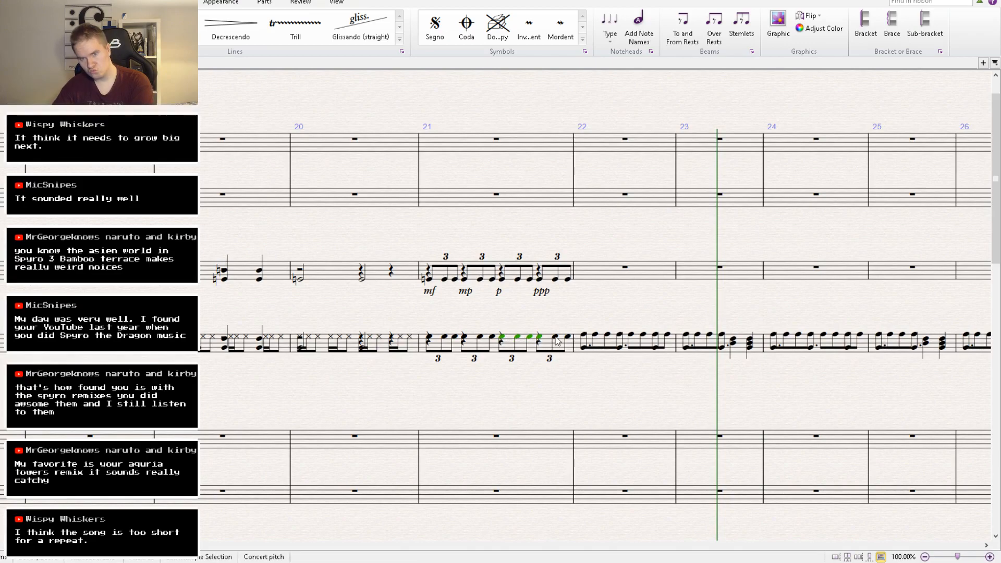
{"action": "left_click", "coordinate": [556, 338], "text": "ctrl"}
{"action": "left_click", "coordinate": [568, 337], "text": "ctrl"}
{"action": "key", "text": "shift+6"}
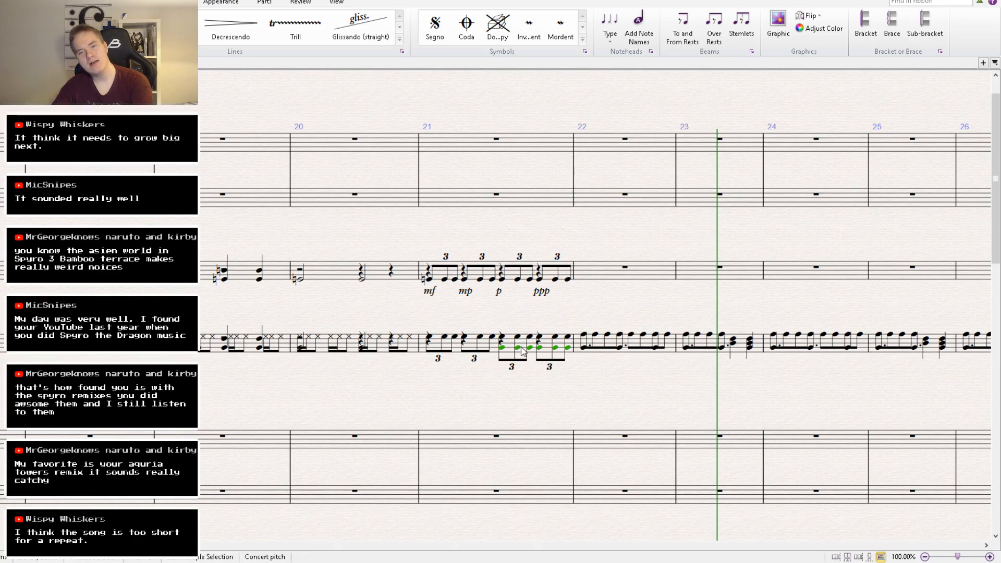
{"action": "key", "text": "Escape"}
{"action": "key", "text": "p"}
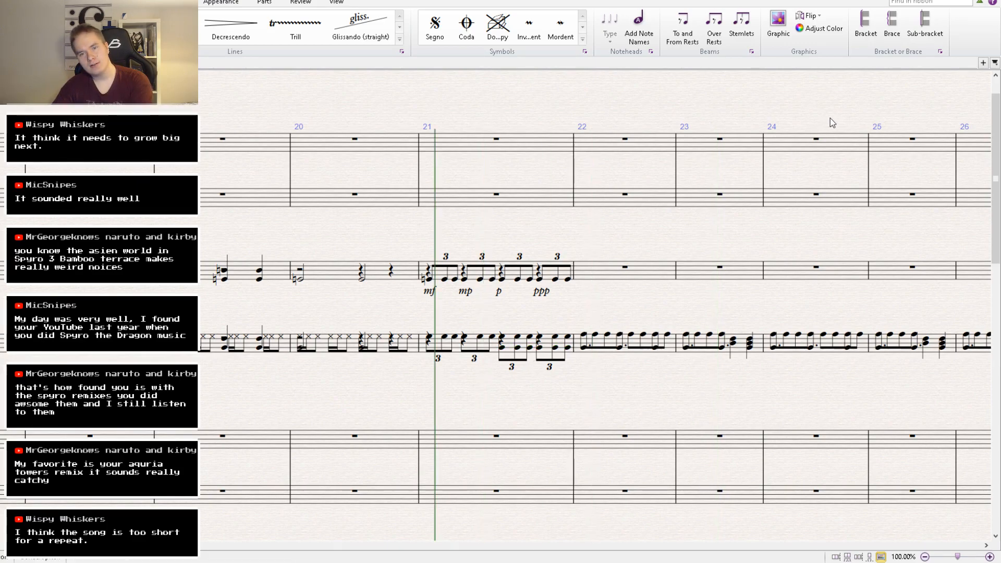
Copy the mf, mp, p and ppp dynamics of bar 21 from the third staff to the fourth staff, starting on beat one.
{"action": "left_click", "coordinate": [429, 291]}
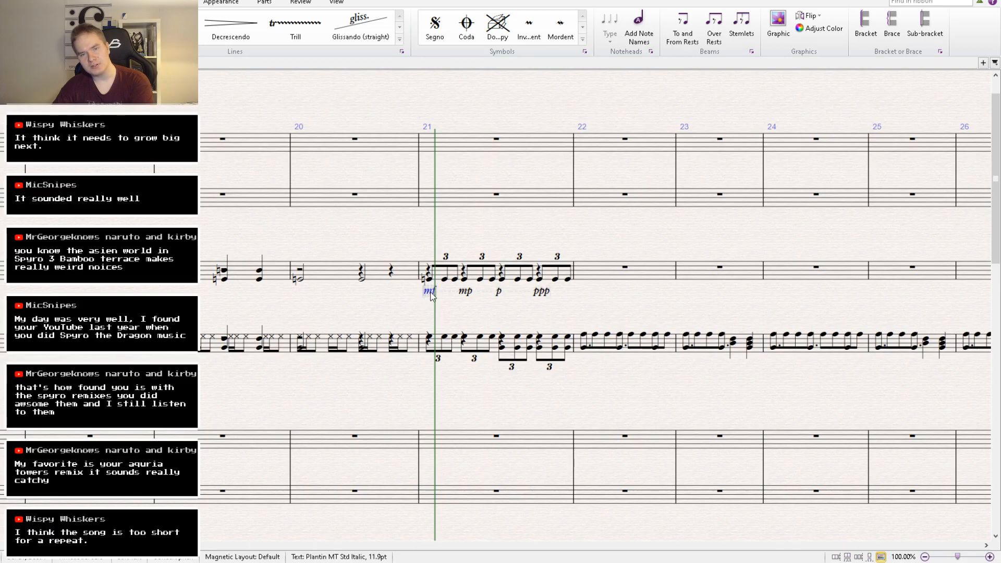
{"action": "left_click", "coordinate": [465, 291], "text": "ctrl"}
{"action": "left_click", "coordinate": [500, 294], "text": "ctrl"}
{"action": "left_click", "coordinate": [542, 292], "text": "ctrl"}
{"action": "key", "text": "ctrl+c"}
{"action": "left_click", "coordinate": [430, 337]}
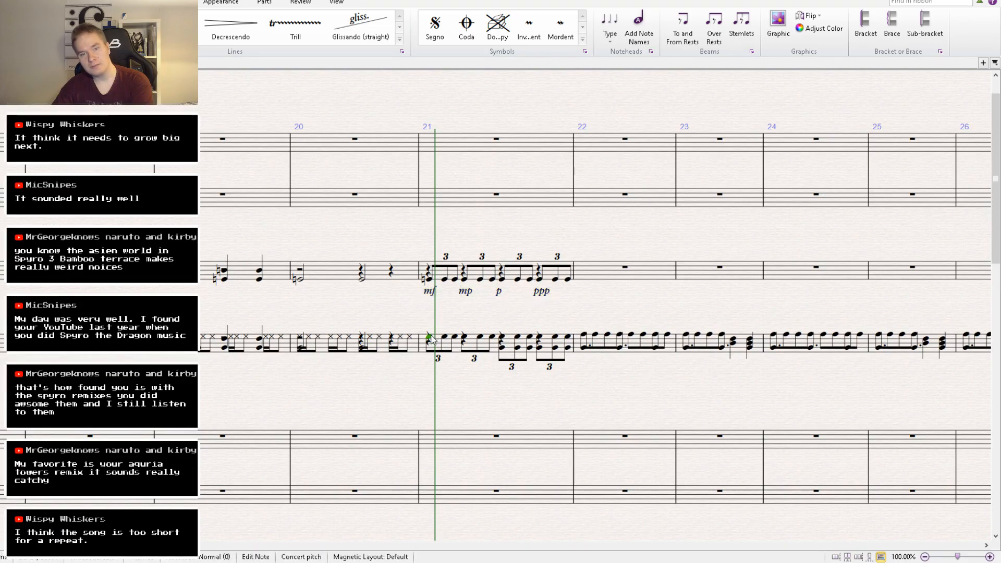
{"action": "key", "text": "ctrl+v"}
Delete the whole notes in bar 21 from the four-staff group whose lowest staff has a dotted half note in bar 22.
{"action": "left_click_drag", "start_coordinate": [472, 396], "coordinate": [476, 134]}
{"action": "scroll", "coordinate": [451, 340], "scroll_direction": "down", "scroll_amount": 3}
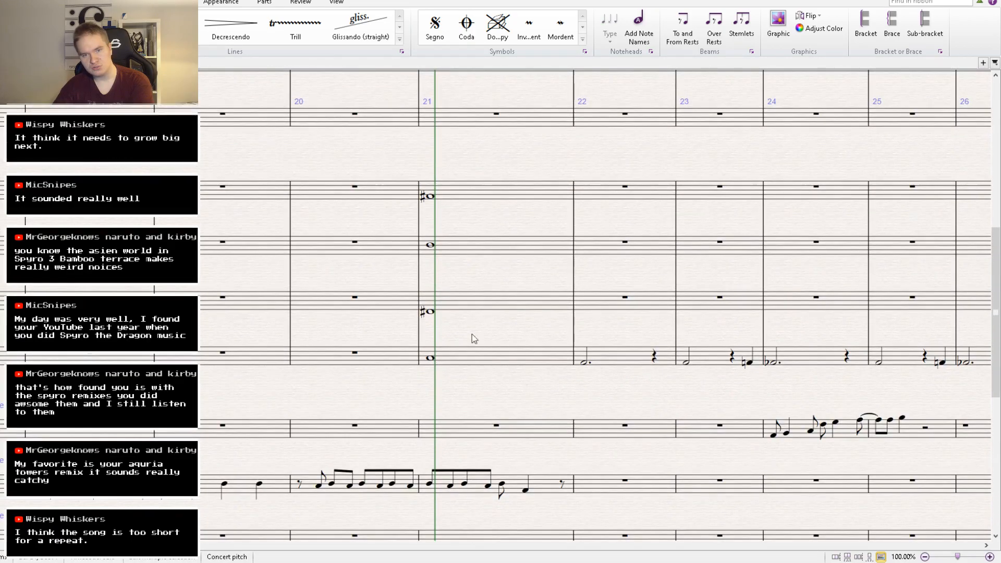
{"action": "left_click", "coordinate": [468, 348]}
{"action": "left_click", "coordinate": [439, 199], "text": "shift"}
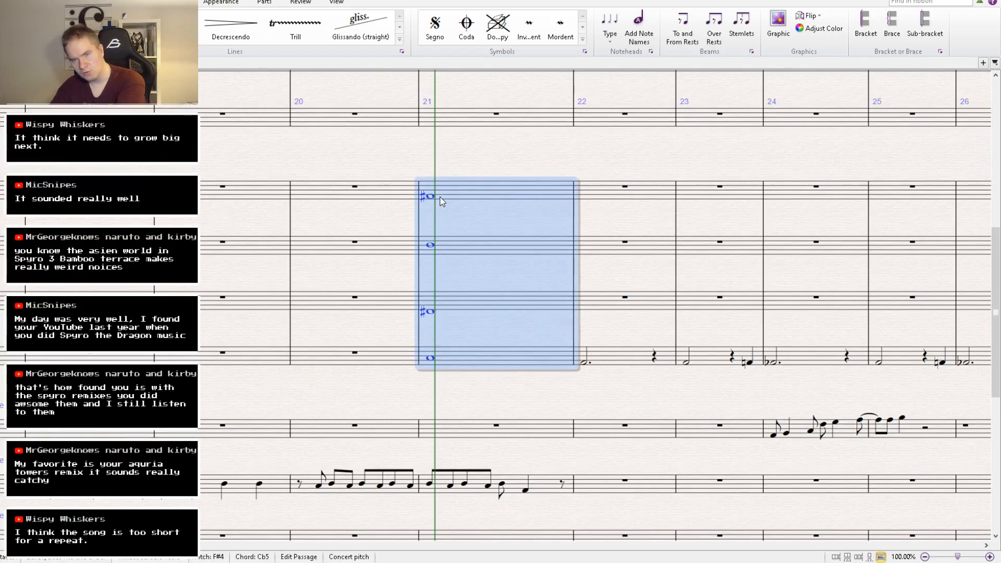
{"action": "key", "text": "Delete"}
Play back the score from before bar 19 to bar 30 to check the bar 21 lead-in and the passage after it.
{"action": "left_click_drag", "start_coordinate": [413, 368], "coordinate": [499, 105]}
{"action": "key", "text": "Escape"}
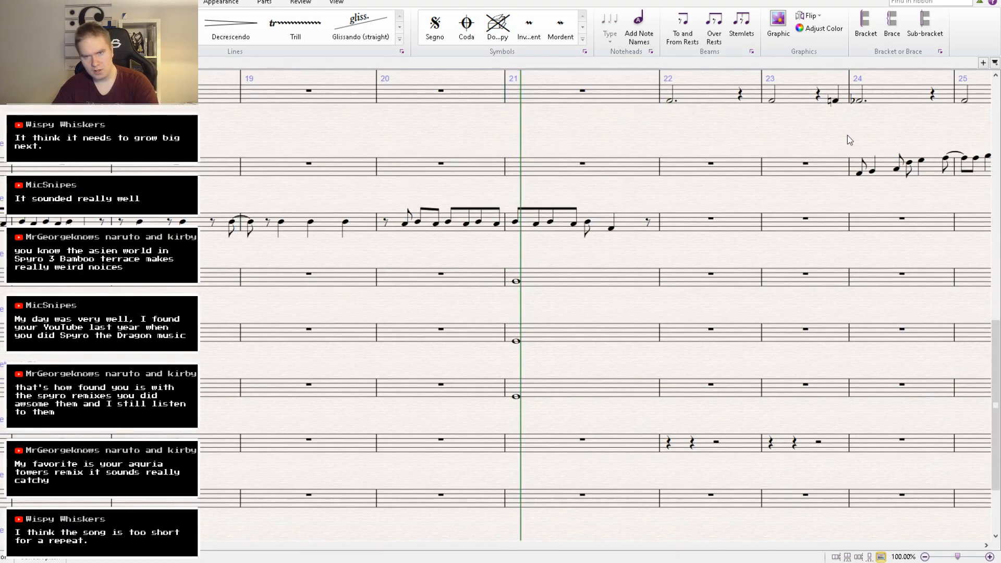
{"action": "key", "text": "bracketleft"}
{"action": "key", "text": "bracketleft"}
{"action": "key", "text": "bracketleft"}
{"action": "key", "text": "bracketleft"}
{"action": "key", "text": "bracketleft"}
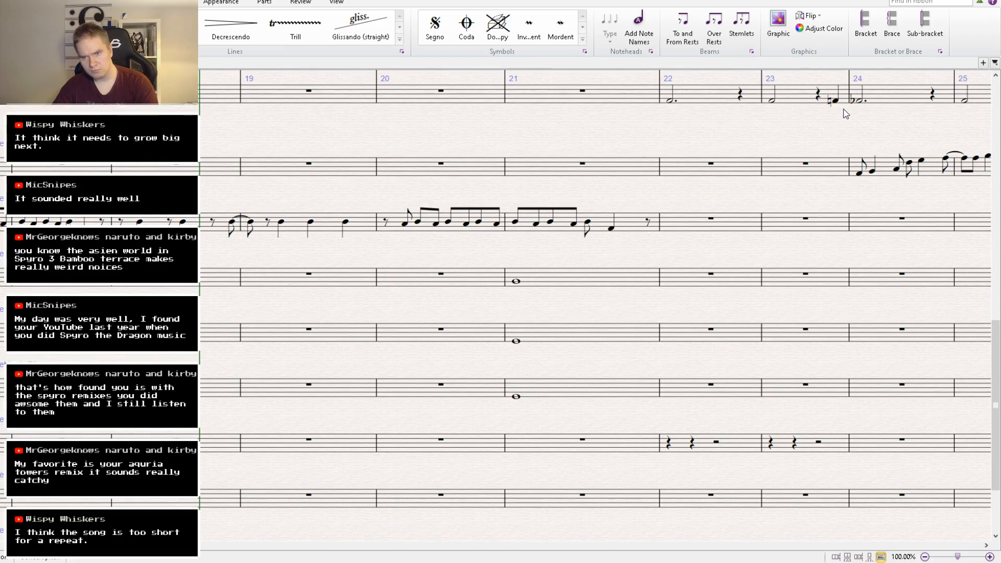
{"action": "key", "text": "ctrl+minus"}
{"action": "key", "text": "space"}
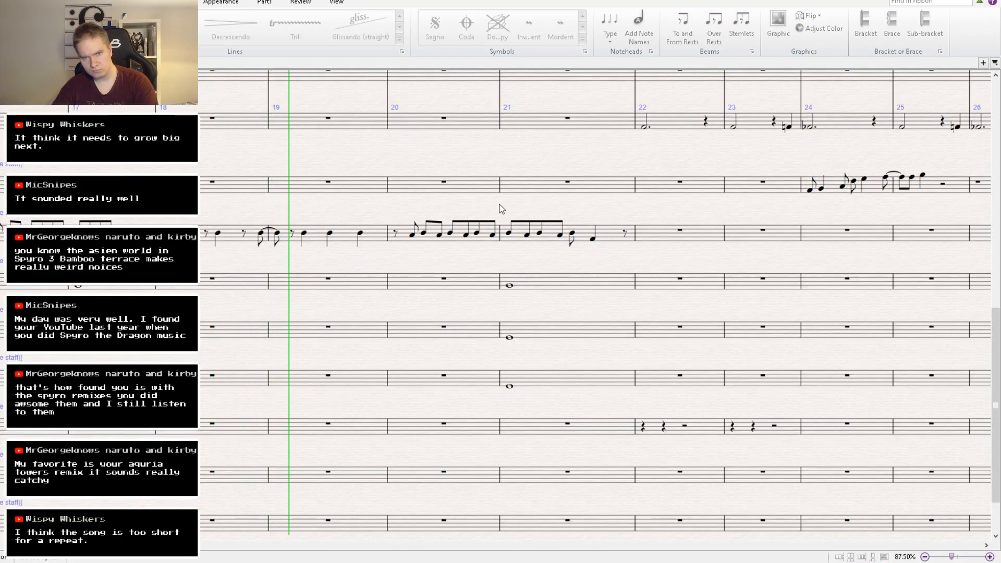
{"action": "left_click_drag", "start_coordinate": [496, 189], "coordinate": [399, 404]}
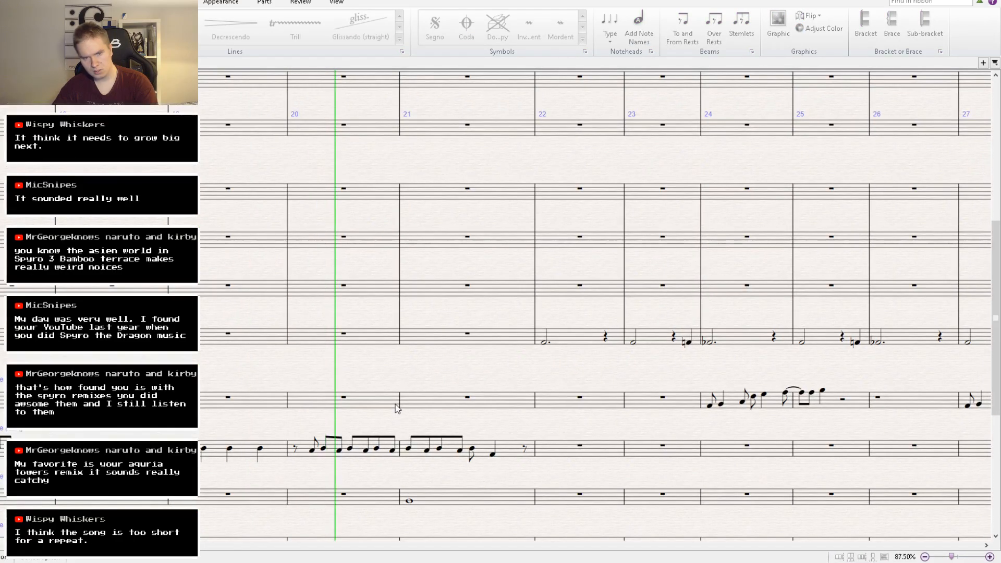
{"action": "left_click_drag", "start_coordinate": [475, 291], "coordinate": [458, 526]}
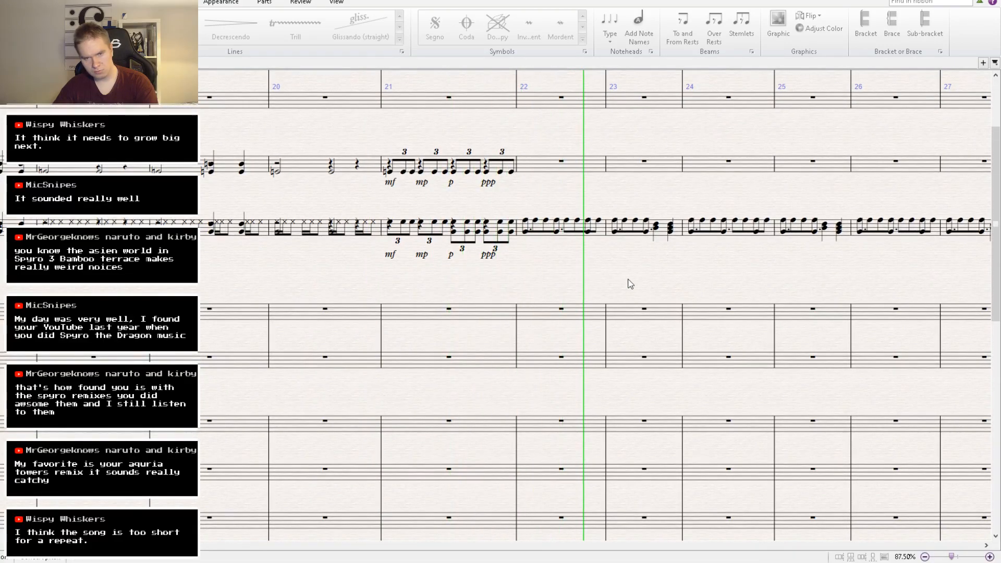
{"action": "left_click_drag", "start_coordinate": [654, 276], "coordinate": [311, 286]}
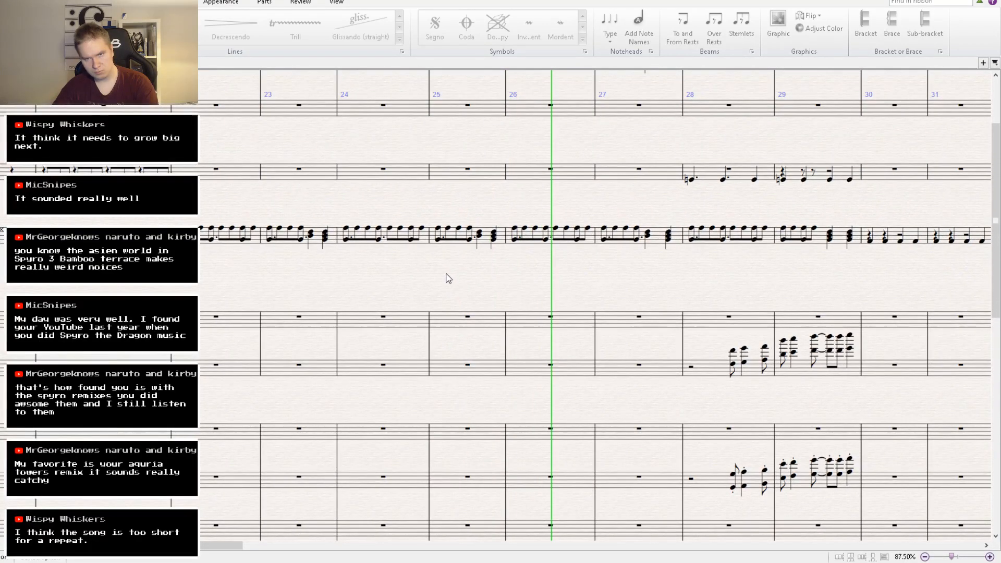
{"action": "left_click_drag", "start_coordinate": [447, 277], "coordinate": [320, 190]}
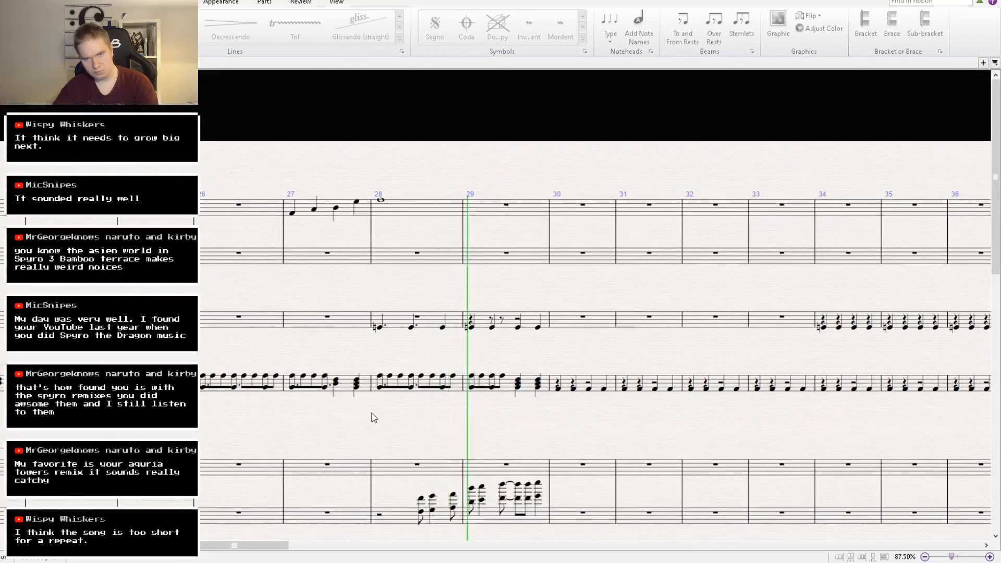
{"action": "key", "text": "space"}
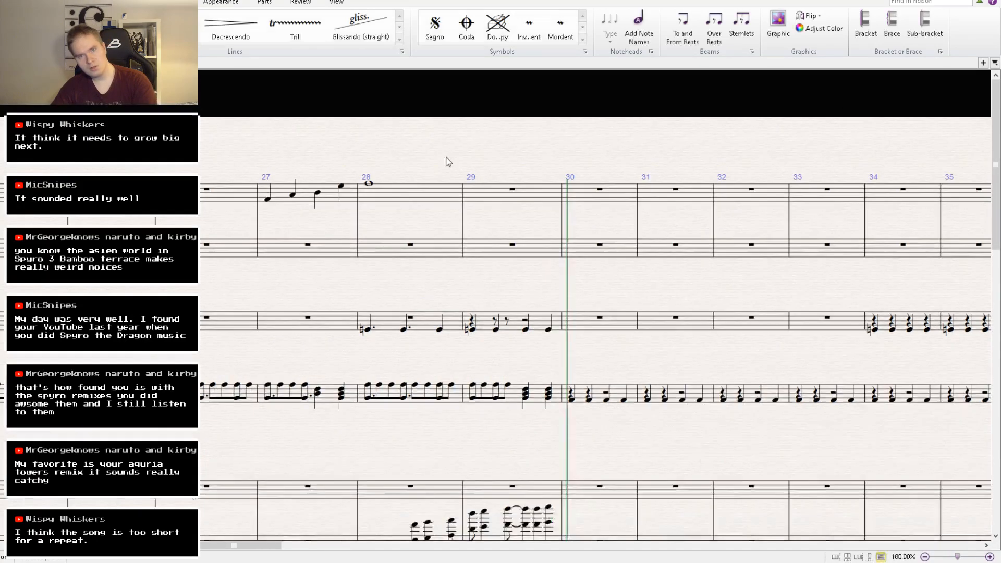
Copy the first quarter note of bar 27 in the top staff to beats one, three and four of bar 29, raising the last two.
{"action": "left_click", "coordinate": [268, 199]}
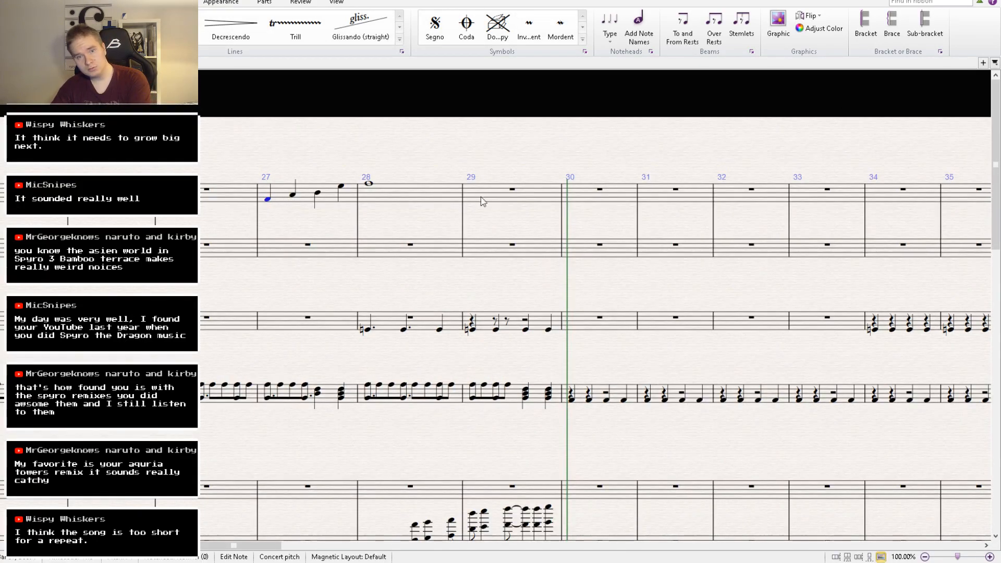
{"action": "left_click", "coordinate": [526, 194]}
{"action": "key", "text": "ctrl+v"}
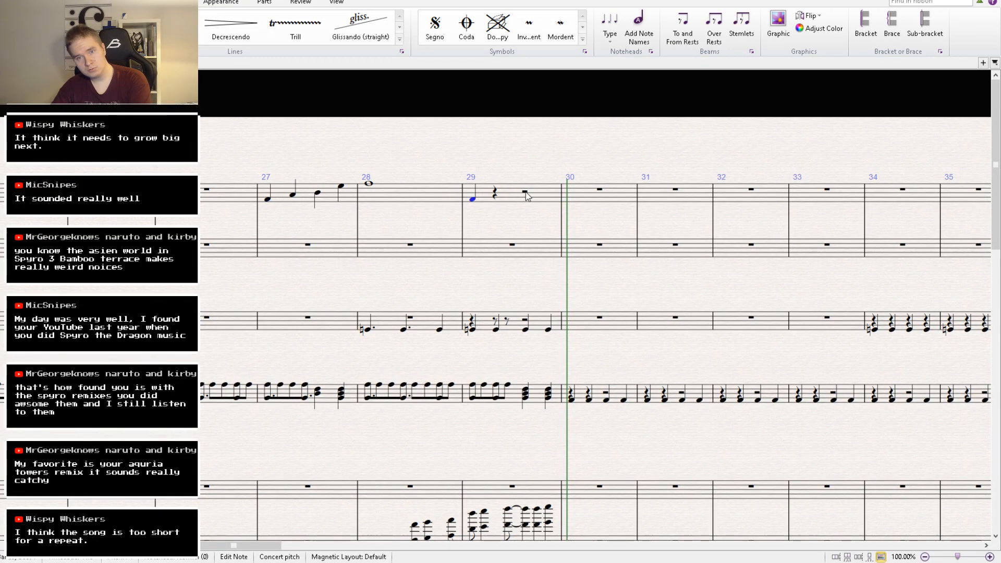
{"action": "left_click", "coordinate": [526, 191]}
{"action": "key", "text": "ctrl+v"}
{"action": "left_click_drag", "start_coordinate": [527, 194], "coordinate": [529, 183]}
{"action": "left_click", "coordinate": [547, 192]}
{"action": "key", "text": "ctrl+v"}
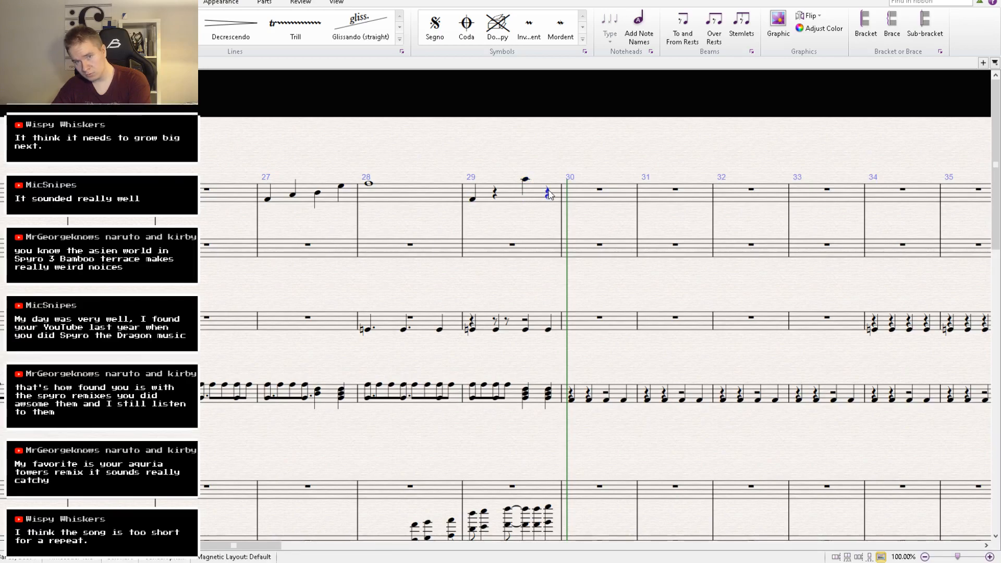
{"action": "mouse_move", "coordinate": [548, 193]}
{"action": "left_mouse_down"}
{"action": "mouse_move", "coordinate": [549, 183]}
{"action": "mouse_move", "coordinate": [551, 198]}
{"action": "left_mouse_up"}
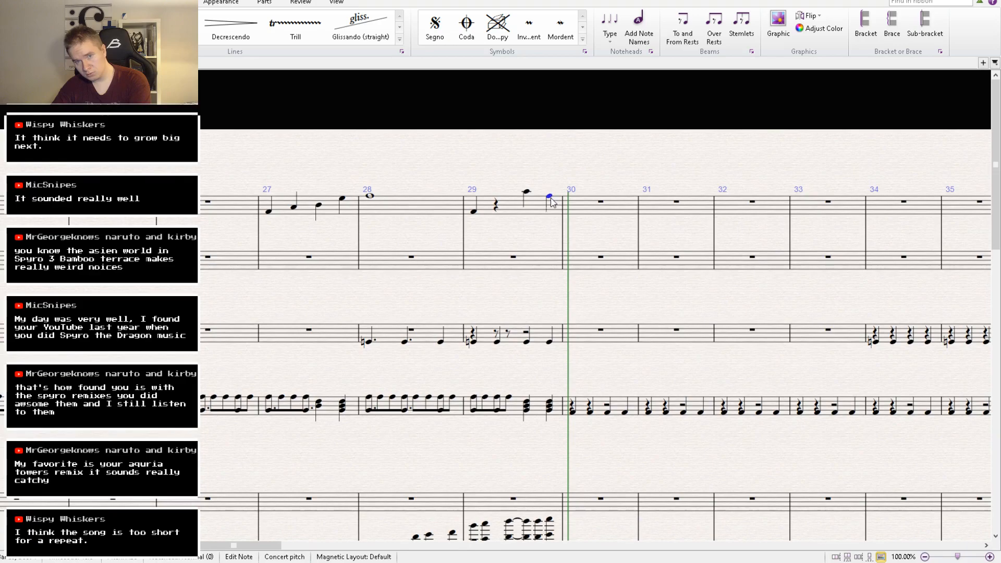
Add quarter notes on the first two beats of bar 30 in the top staff, the second lower than the first.
{"action": "left_click", "coordinate": [582, 208]}
{"action": "key", "text": "ctrl+v"}
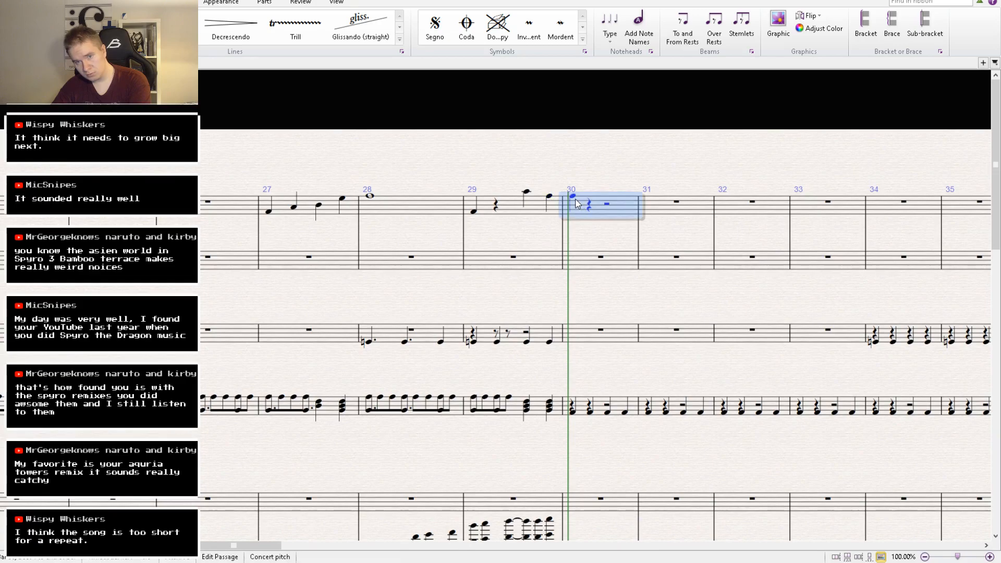
{"action": "left_click", "coordinate": [575, 198]}
{"action": "left_click", "coordinate": [590, 206]}
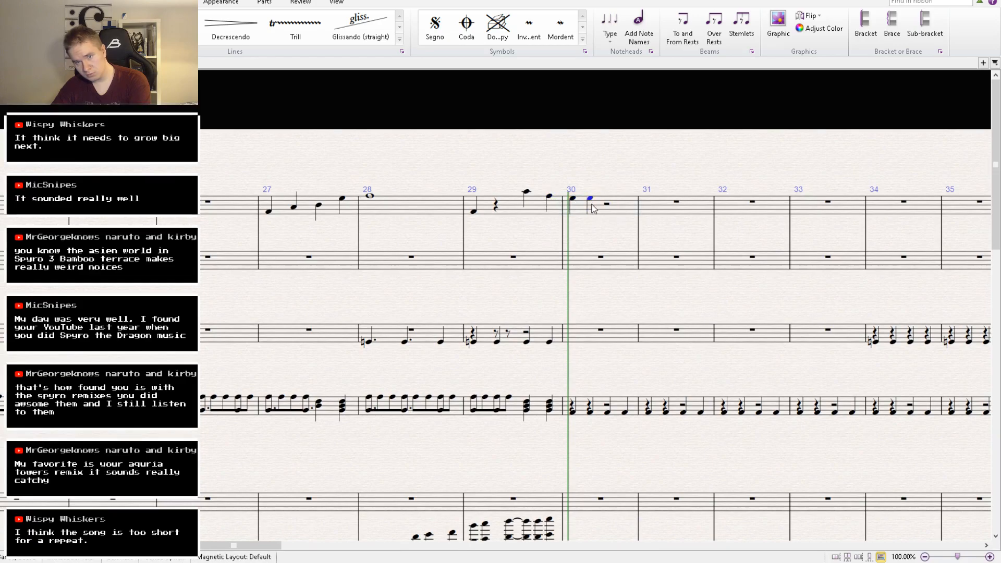
{"action": "key", "text": "ctrl+v"}
{"action": "key", "text": "Down"}
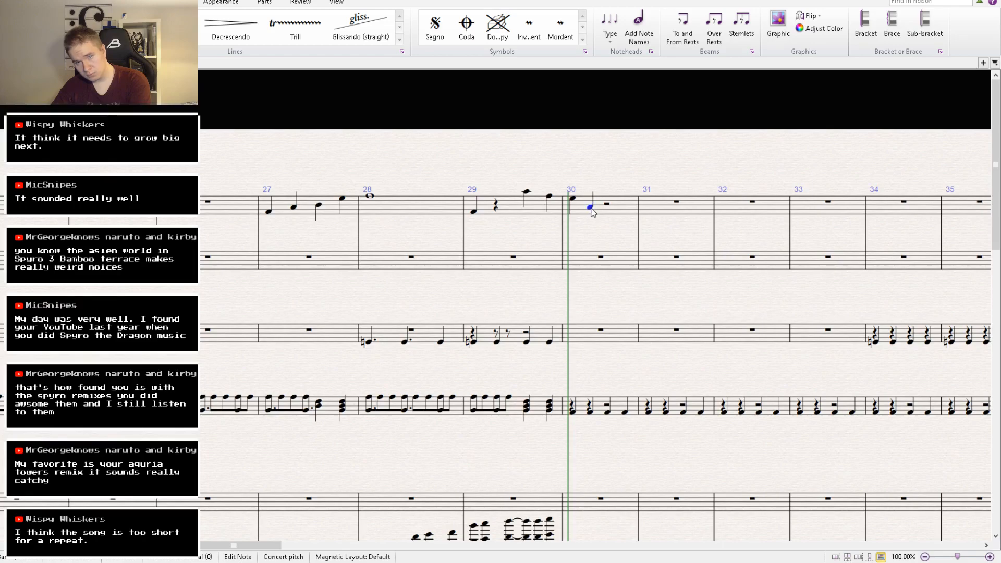
{"action": "key", "text": "Up"}
Audition the top-staff notes from beat three of bar 29 into bar 30, trying bar 29's last note one step higher.
{"action": "left_click", "coordinate": [527, 193]}
{"action": "left_click", "coordinate": [550, 197]}
{"action": "left_click", "coordinate": [573, 200]}
{"action": "left_click", "coordinate": [549, 197]}
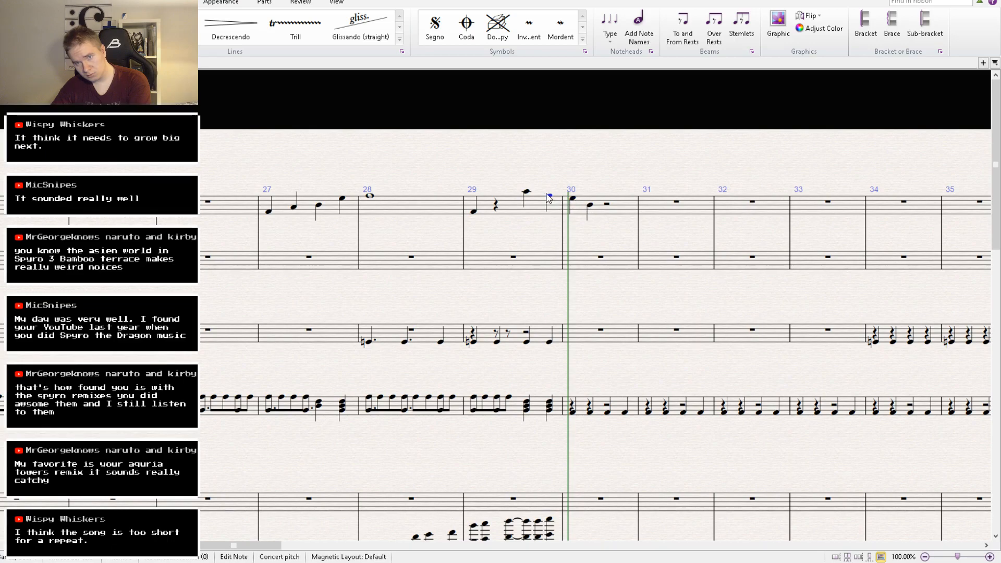
{"action": "left_click", "coordinate": [527, 193]}
{"action": "left_click", "coordinate": [550, 195]}
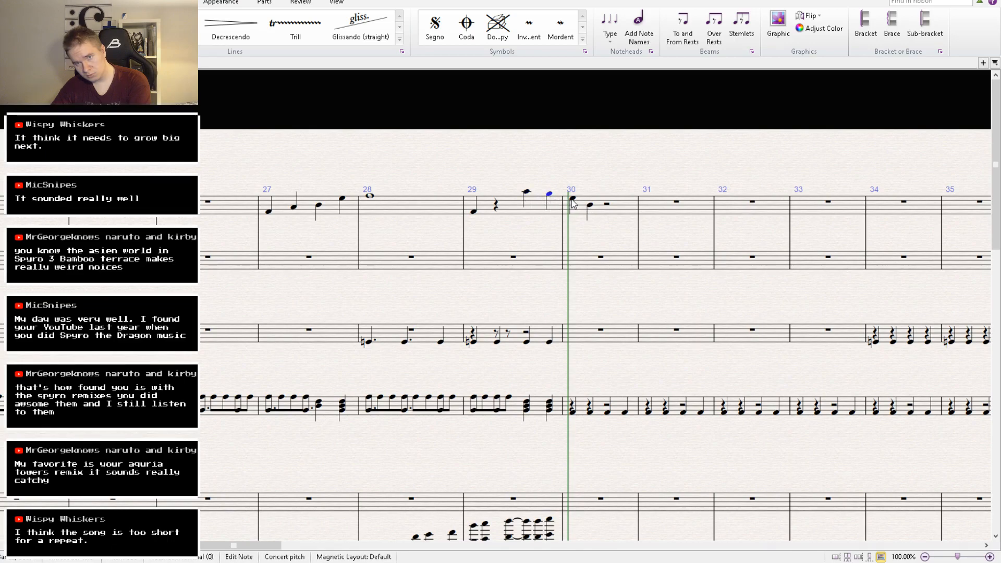
{"action": "left_click", "coordinate": [573, 199]}
{"action": "left_click", "coordinate": [549, 196]}
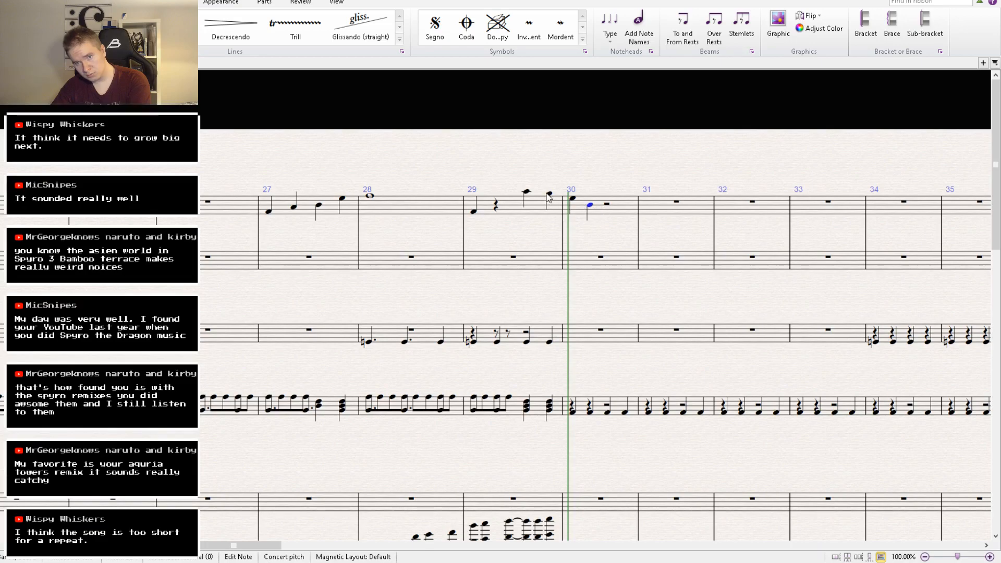
{"action": "left_click", "coordinate": [573, 199]}
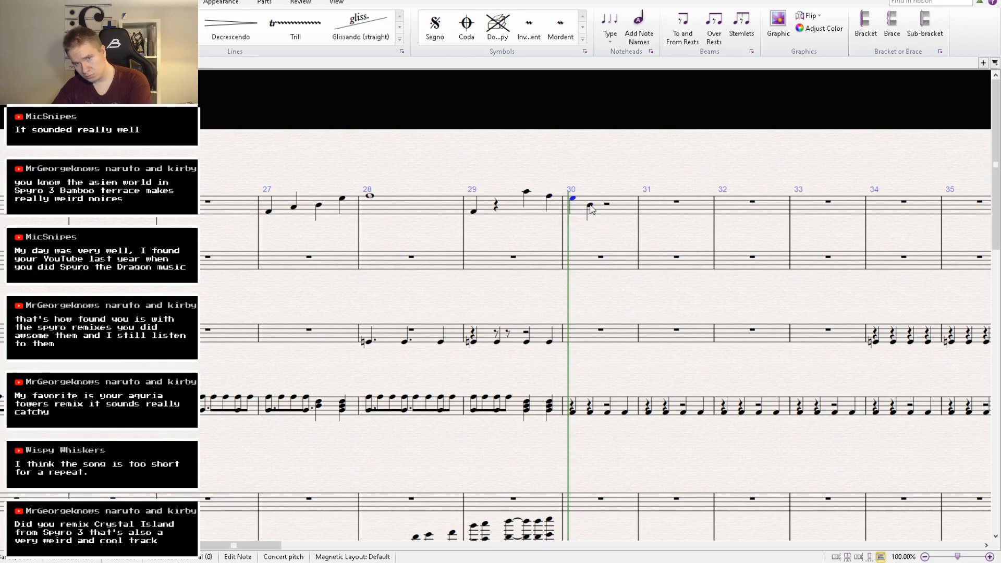
{"action": "left_click", "coordinate": [590, 206]}
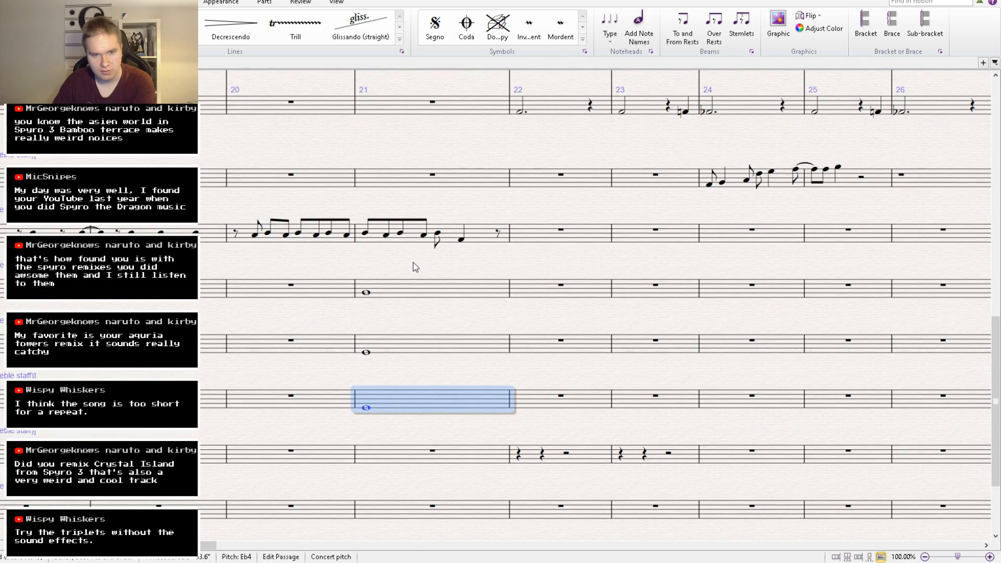
Delete the whole notes in bar 21 from the three staves directly below the eighth-note melody.
{"action": "left_click", "coordinate": [411, 287], "text": "shift"}
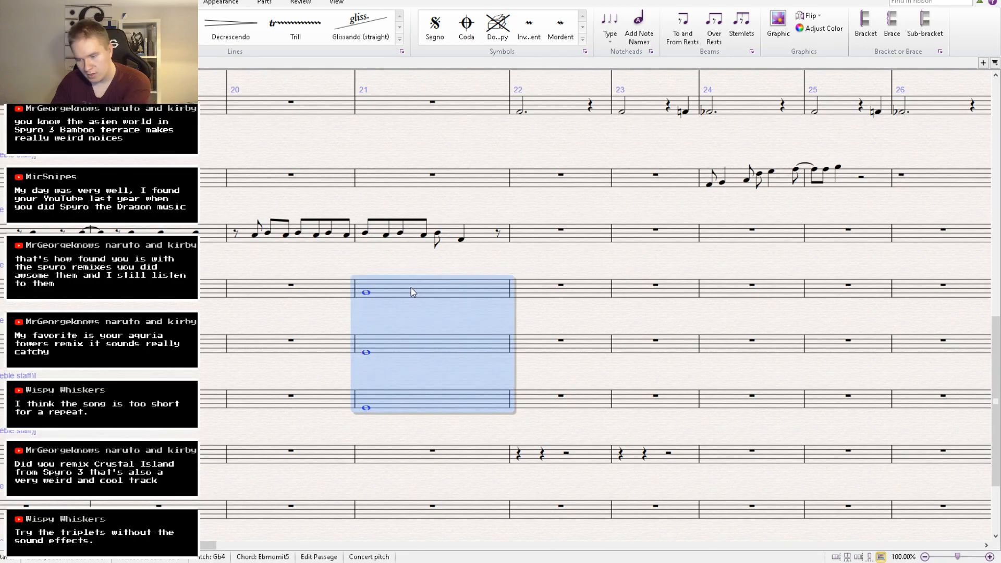
{"action": "left_click_drag", "start_coordinate": [398, 275], "coordinate": [516, 554]}
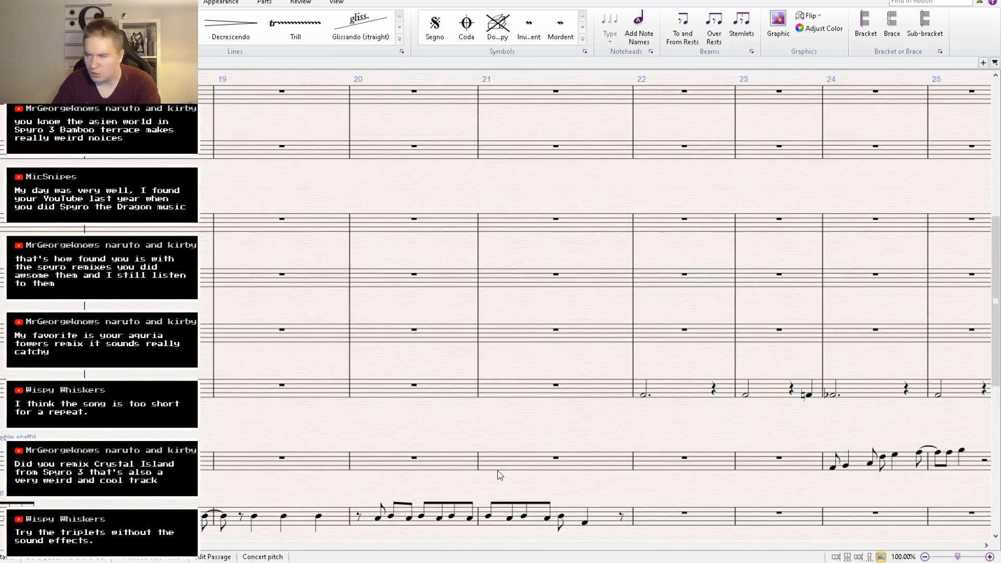
{"action": "left_click_drag", "start_coordinate": [530, 206], "coordinate": [515, 327]}
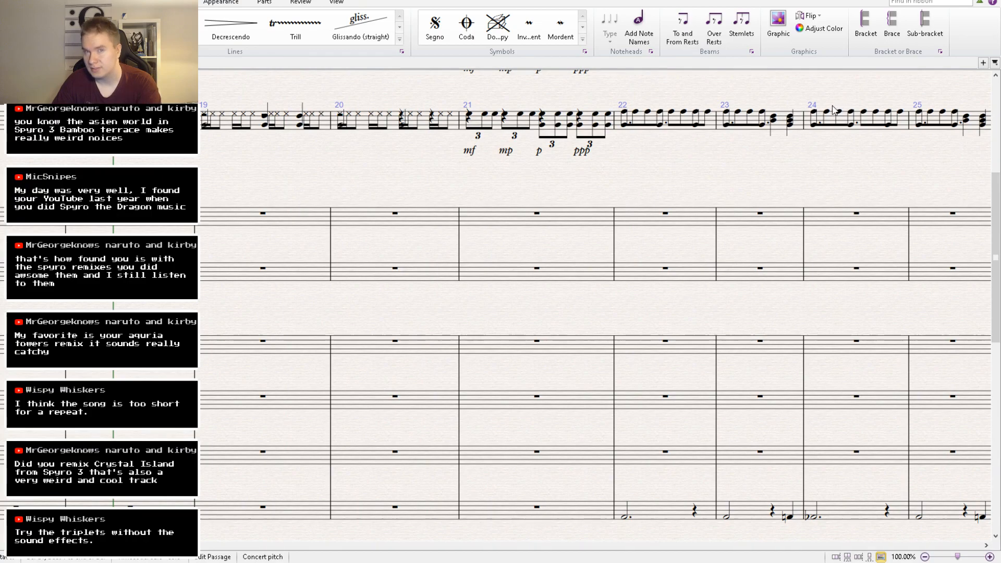
Play back from about bar 19 to bar 23 to check the triplets without the whole-note chord.
{"action": "key", "text": "ctrl+z"}
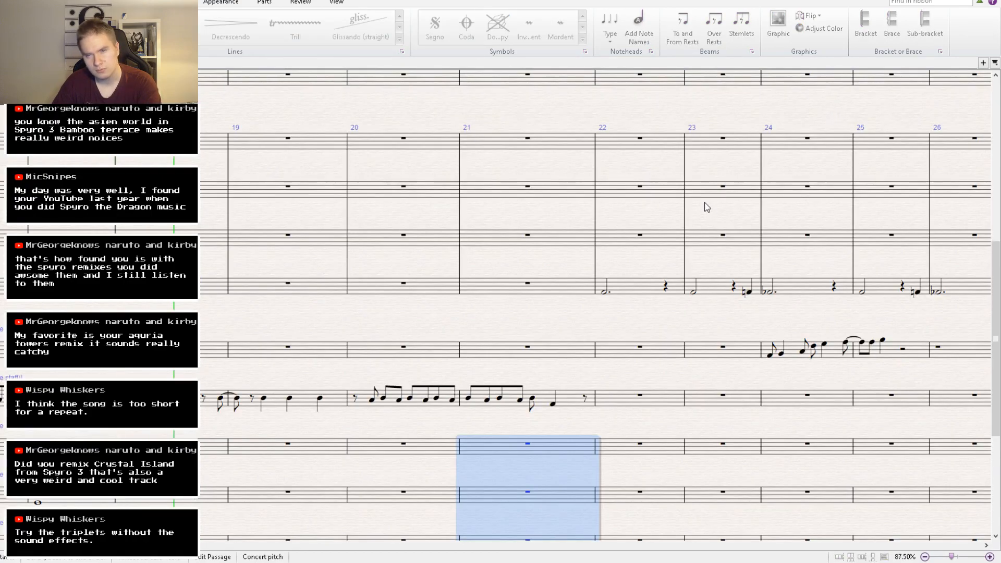
{"action": "key", "text": "Escape"}
{"action": "key", "text": "space"}
{"action": "key", "text": "space"}
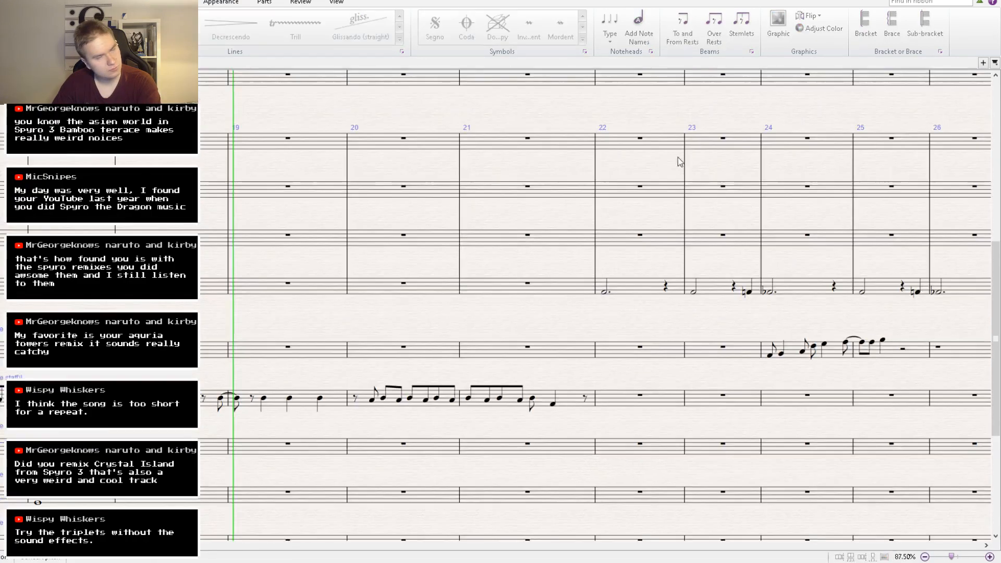
{"action": "left_click_drag", "start_coordinate": [571, 134], "coordinate": [448, 402]}
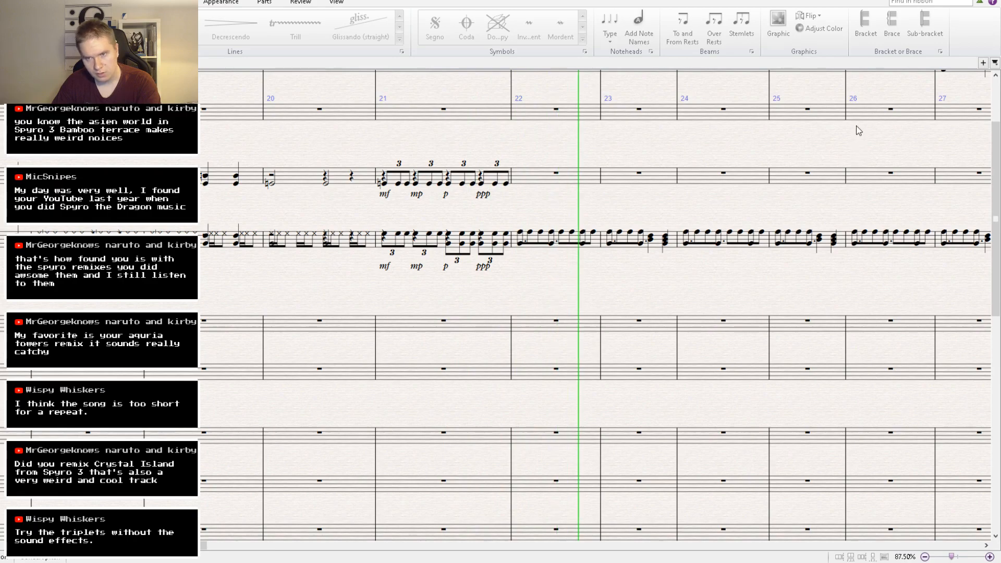
{"action": "key", "text": "space"}
Clear the eighth-note melody from bar 21, keeping the notes in bar 20 of that staff.
{"action": "left_click_drag", "start_coordinate": [487, 488], "coordinate": [521, 184]}
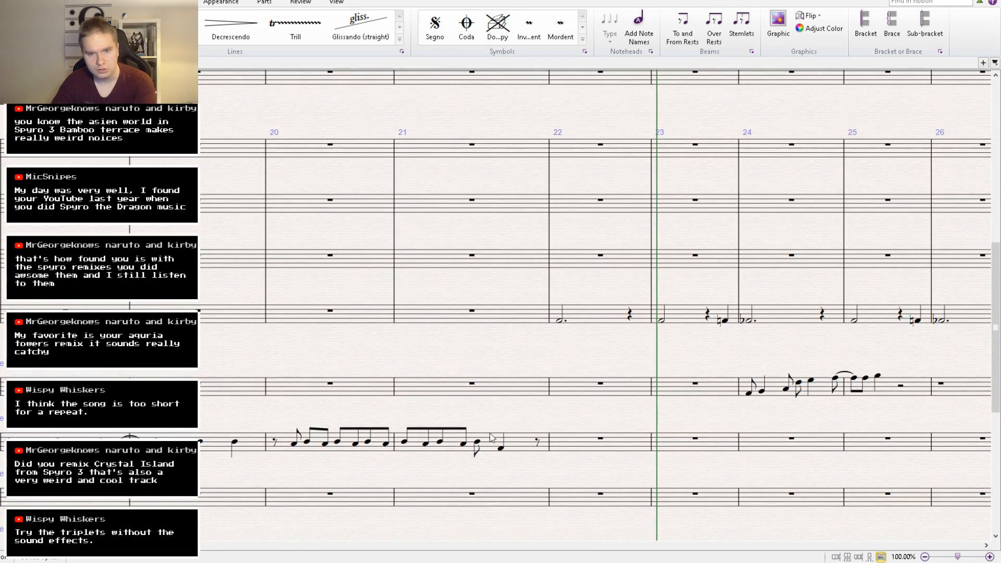
{"action": "left_click_drag", "start_coordinate": [500, 409], "coordinate": [520, 300]}
{"action": "left_click", "coordinate": [525, 340]}
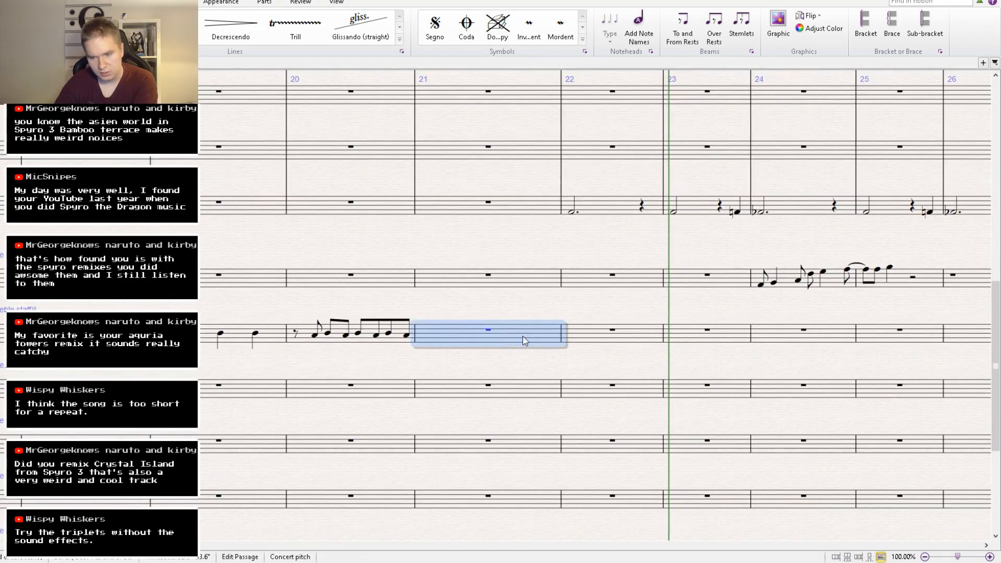
Copy the bar 21 triplets with their dynamics from the drum staff into the emptied bar 21 of the eighth-note melody staff.
{"action": "left_click_drag", "start_coordinate": [485, 244], "coordinate": [438, 541]}
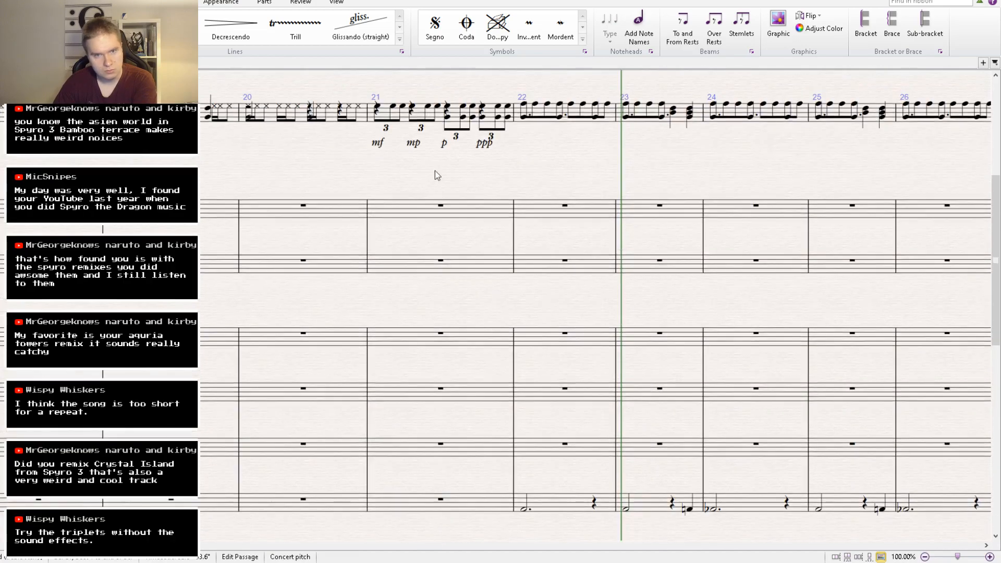
{"action": "left_click", "coordinate": [454, 119]}
{"action": "left_click_drag", "start_coordinate": [471, 178], "coordinate": [492, 36]}
{"action": "left_click_drag", "start_coordinate": [484, 391], "coordinate": [497, 333]}
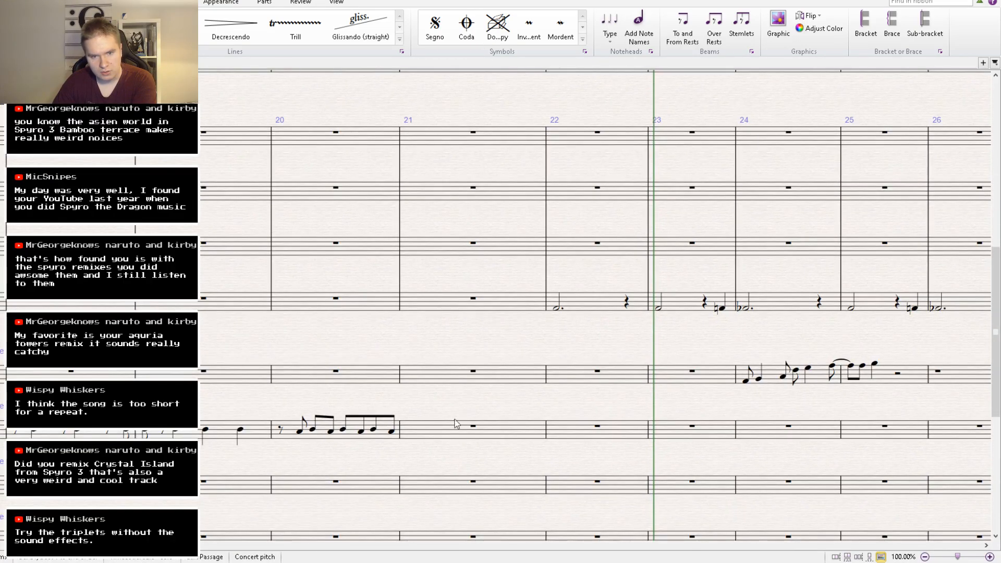
{"action": "left_click", "coordinate": [448, 428]}
{"action": "key", "text": "ctrl+v"}
{"action": "left_click", "coordinate": [426, 424]}
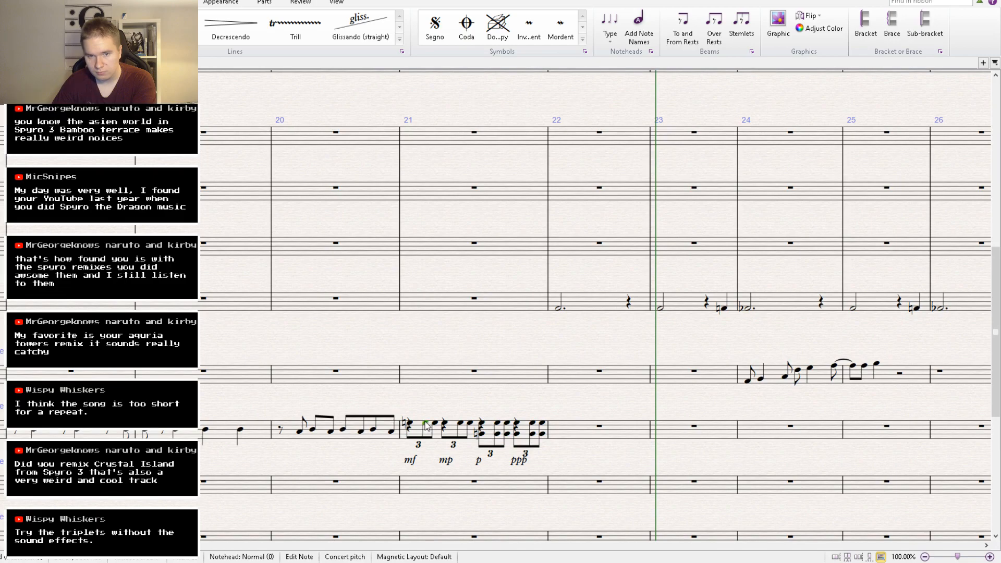
{"action": "left_click", "coordinate": [481, 434]}
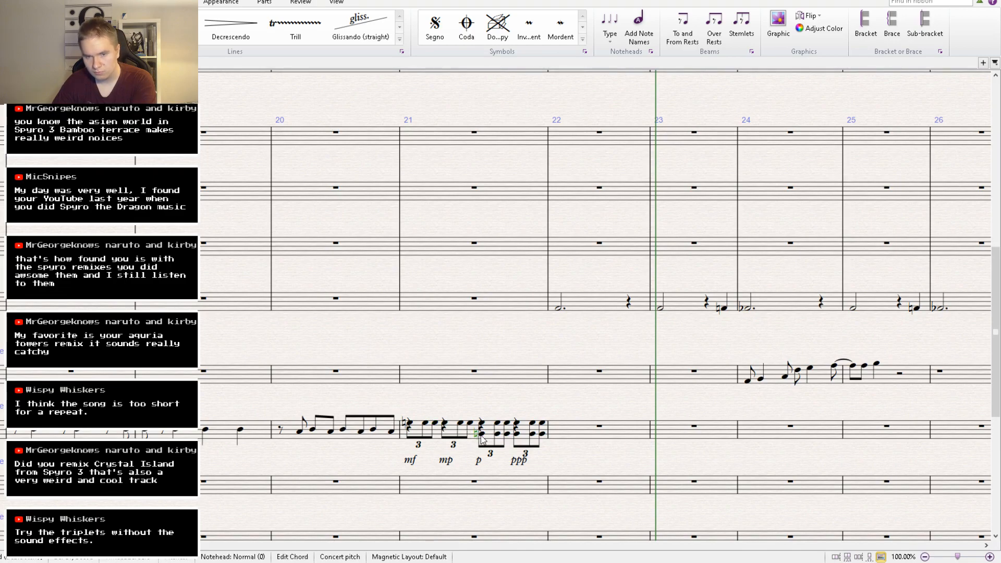
{"action": "left_click", "coordinate": [498, 435]}
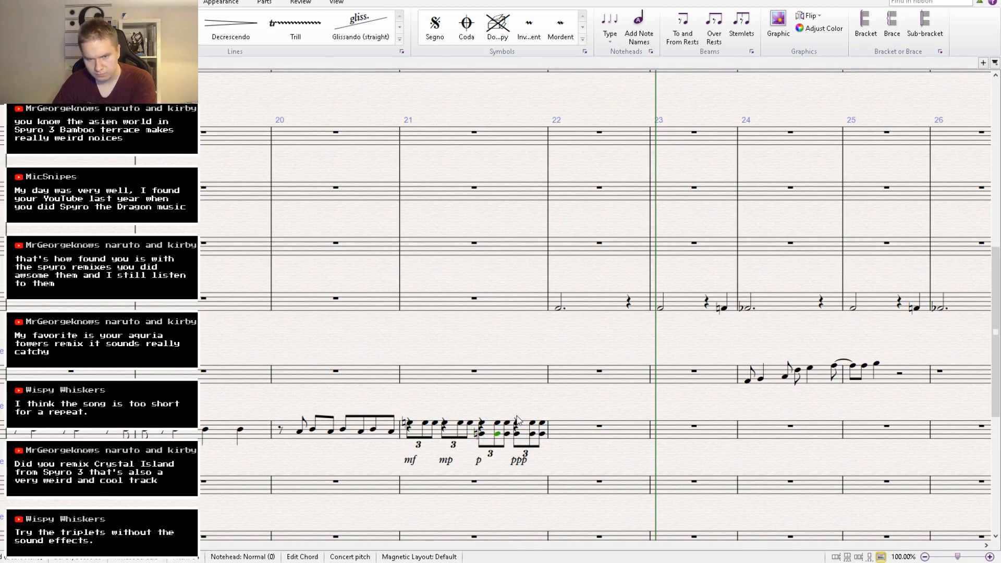
Play back from about bar 20 to bar 24 to check the triplets added to the melody staff.
{"action": "left_click_drag", "start_coordinate": [736, 266], "coordinate": [733, 260]}
{"action": "key", "text": "Escape"}
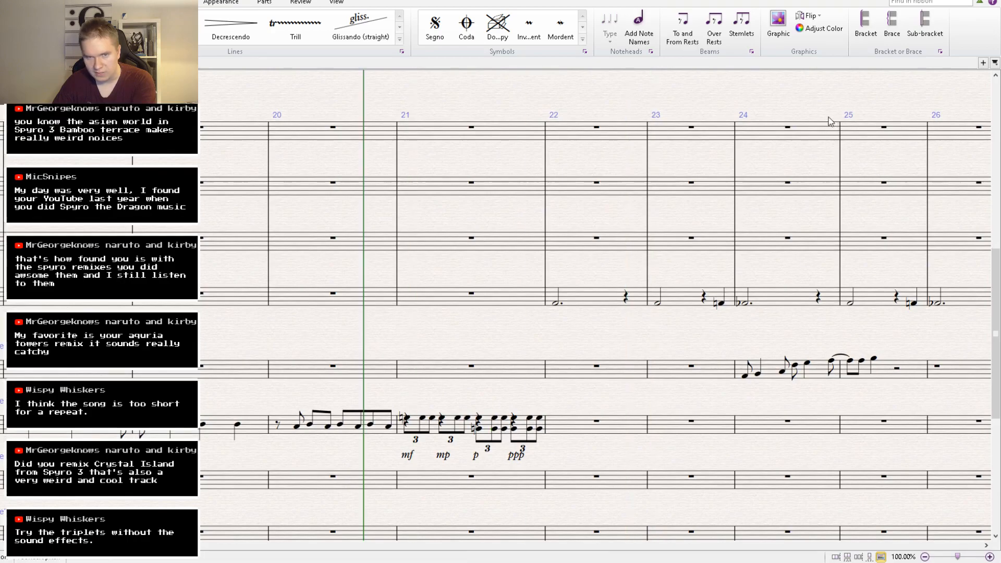
{"action": "key", "text": "ctrl+minus"}
{"action": "key", "text": "space"}
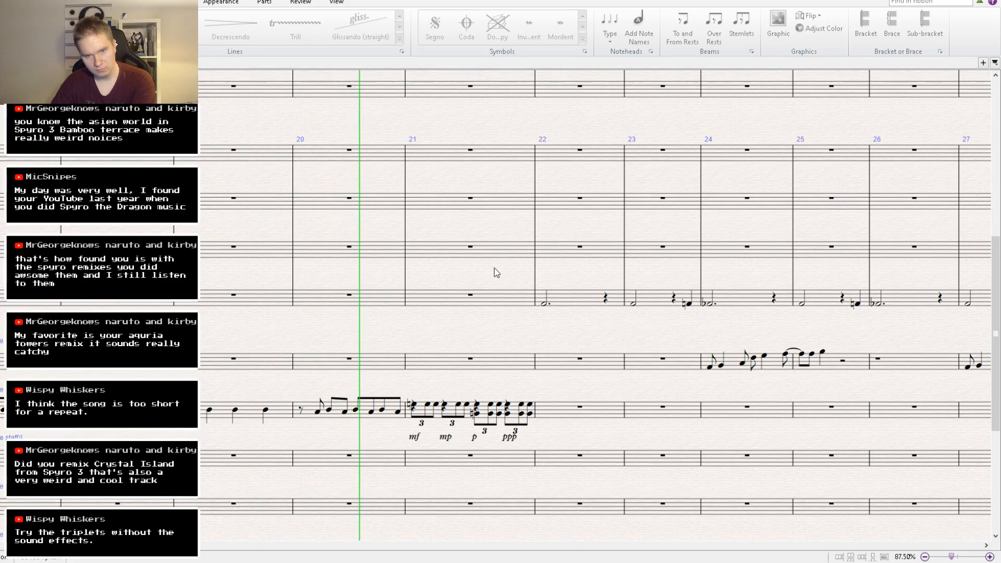
{"action": "left_click_drag", "start_coordinate": [478, 314], "coordinate": [429, 506]}
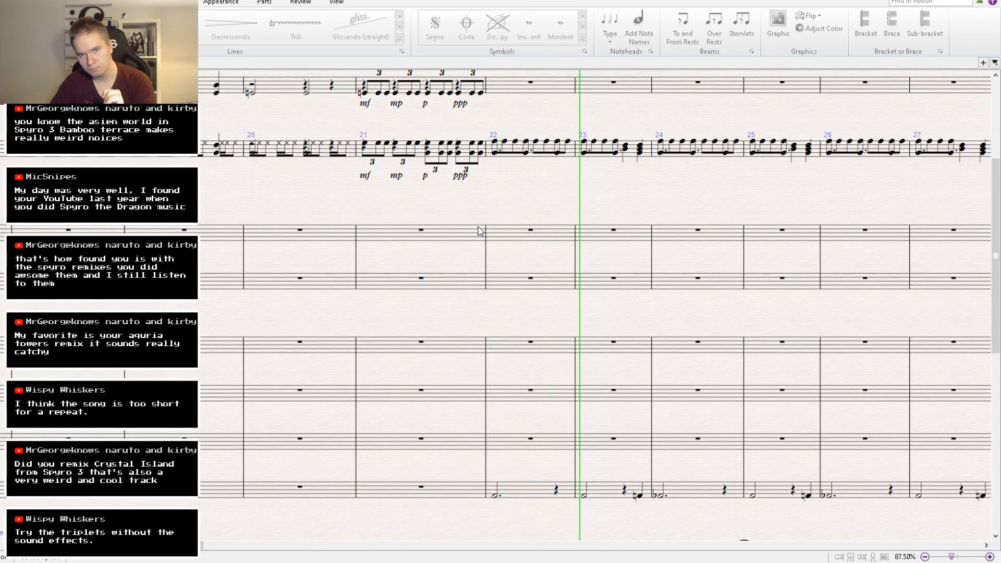
{"action": "key", "text": "space"}
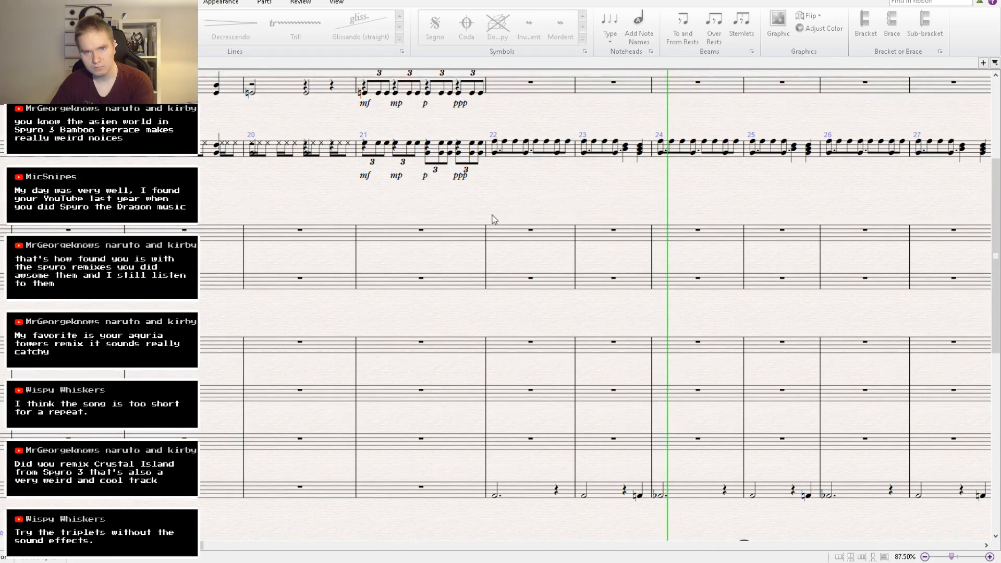
{"action": "scroll", "coordinate": [492, 216], "scroll_direction": "up", "scroll_amount": 1}
{"action": "left_click_drag", "start_coordinate": [515, 276], "coordinate": [588, 473]}
{"action": "left_click", "coordinate": [420, 366]}
{"action": "left_click", "coordinate": [455, 367], "text": "ctrl"}
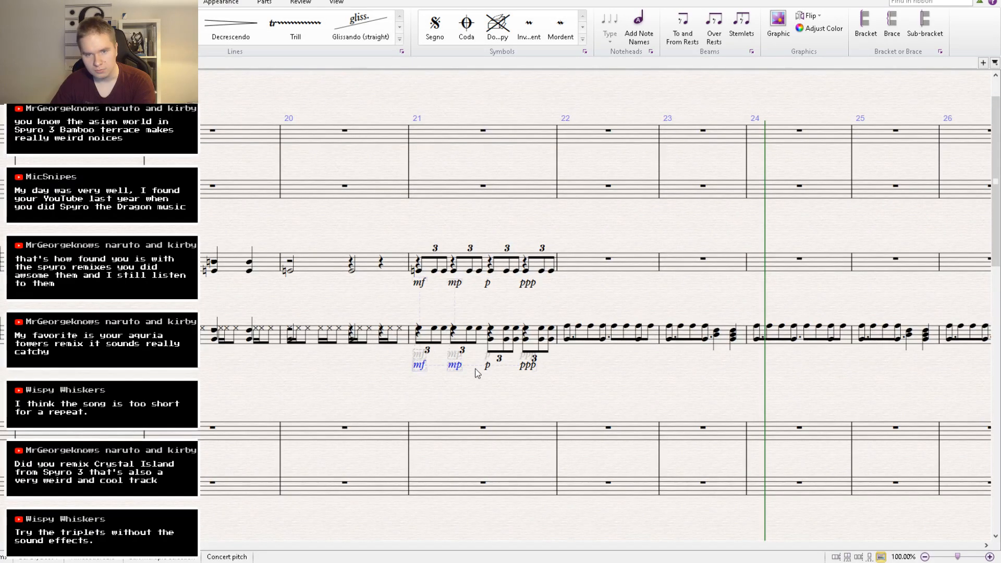
{"action": "left_click", "coordinate": [528, 367], "text": "ctrl"}
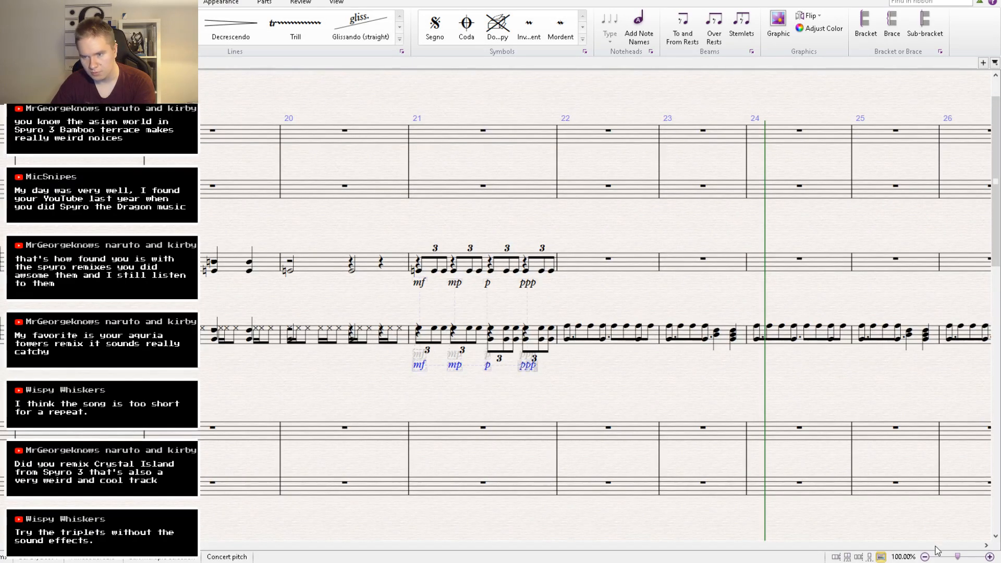
{"action": "left_click", "coordinate": [491, 341]}
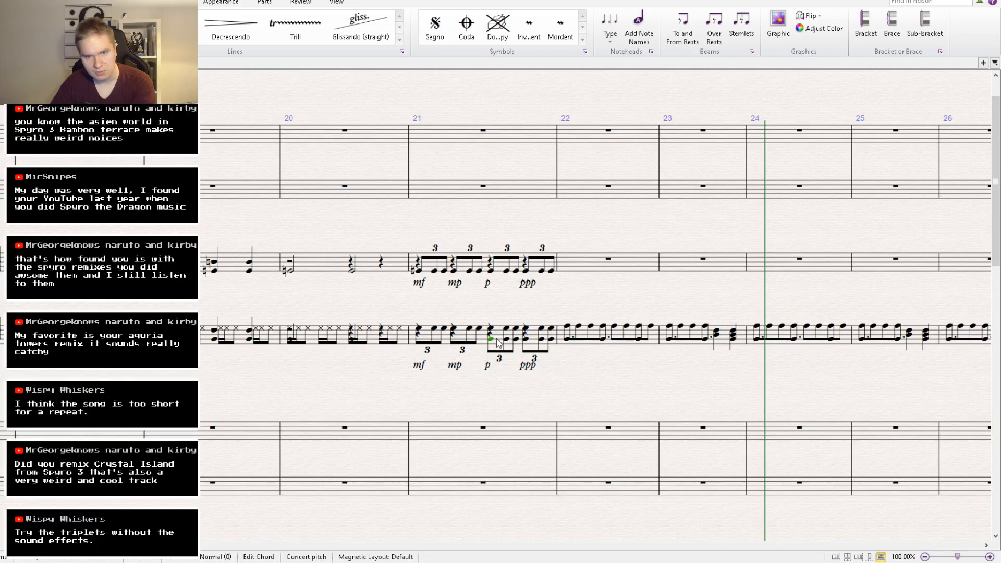
{"action": "left_click", "coordinate": [534, 379]}
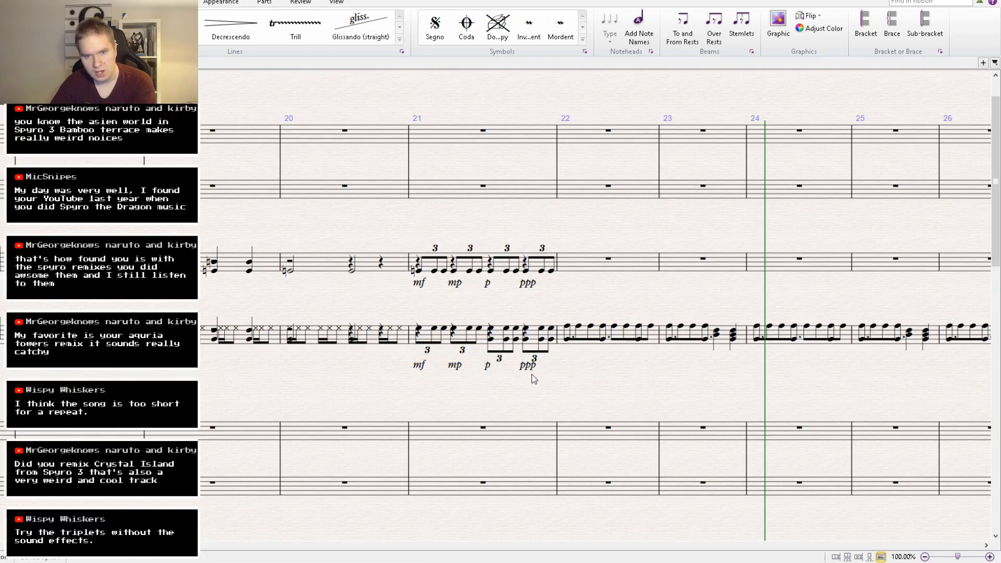
{"action": "left_click", "coordinate": [528, 284]}
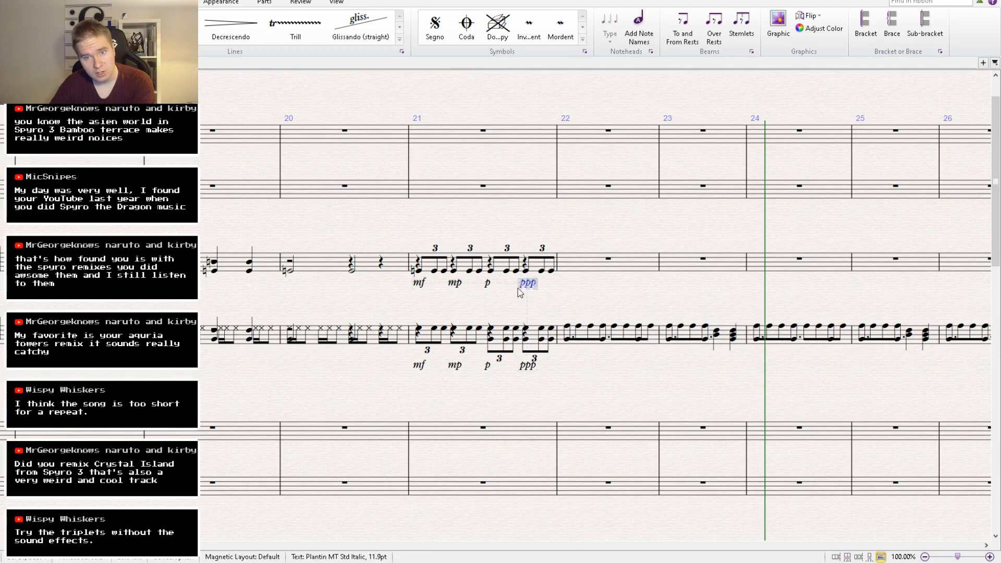
{"action": "left_click", "coordinate": [489, 285], "text": "ctrl"}
{"action": "left_click", "coordinate": [420, 284], "text": "ctrl"}
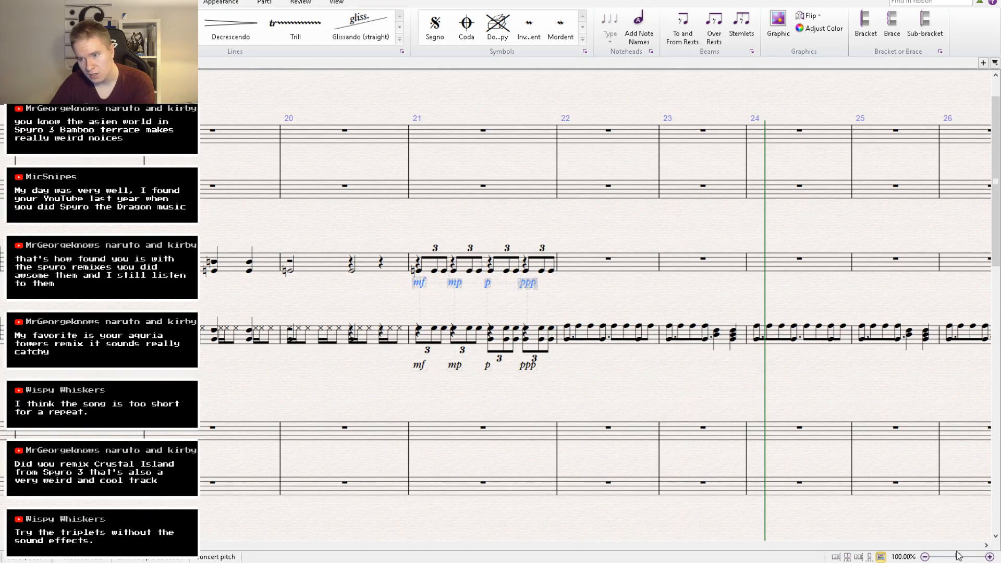
Copy the mf dynamic from the start of bar 21 to the first beat of bar 22 on the drum staff.
{"action": "left_click_drag", "start_coordinate": [490, 294], "coordinate": [436, 291]}
{"action": "left_click", "coordinate": [369, 364]}
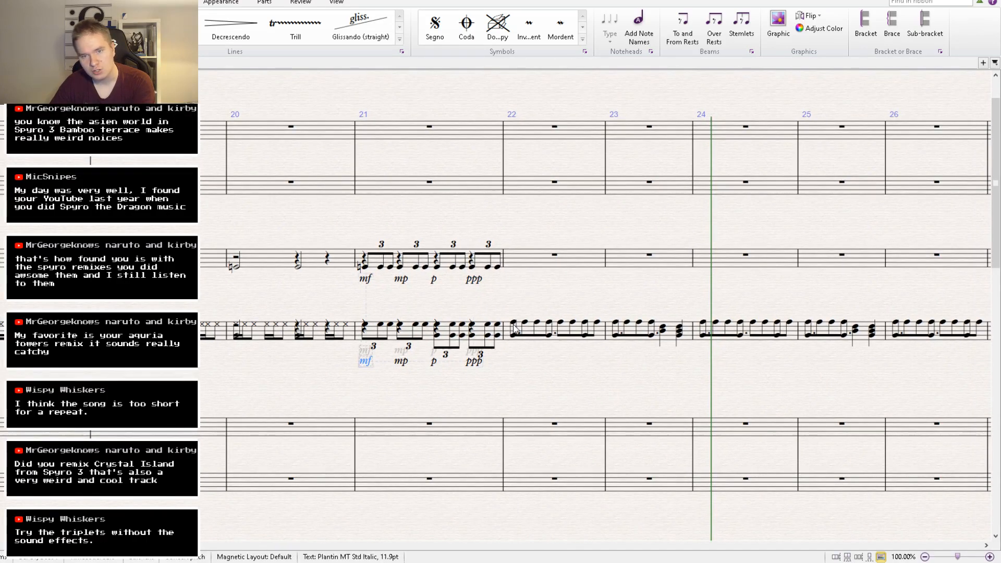
{"action": "left_click", "coordinate": [514, 334], "text": "alt"}
{"action": "key", "text": "Escape"}
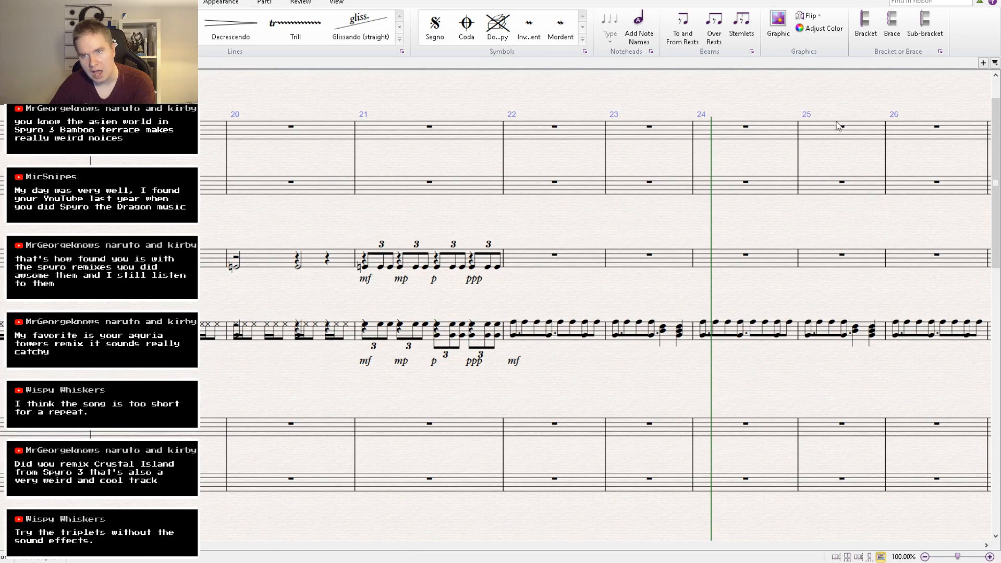
Play back from before the bar 21 triplets to about bar 31, following the score through the top-staff notes.
{"action": "key", "text": "["}
{"action": "key", "text": "["}
{"action": "key", "text": "["}
{"action": "key", "text": "space"}
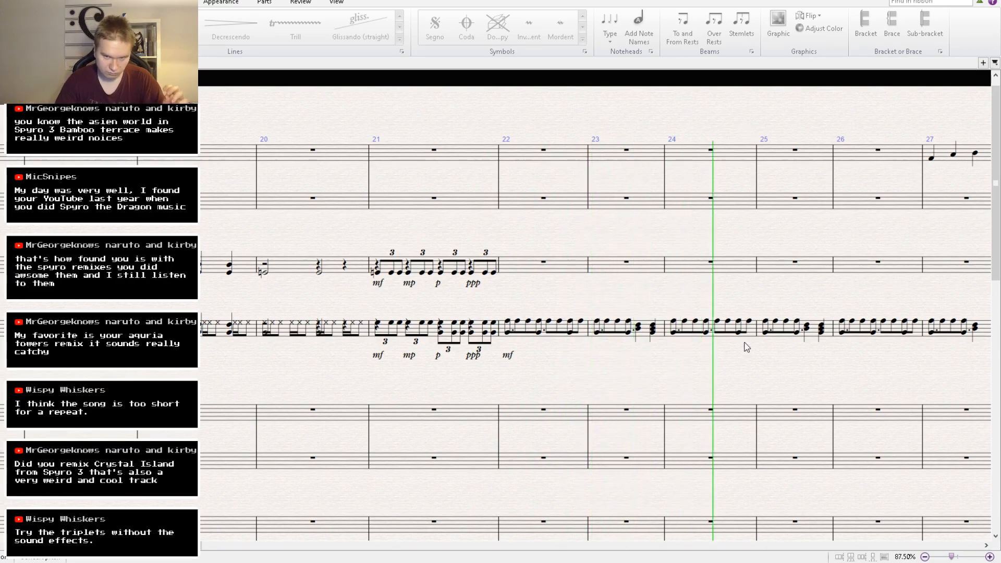
{"action": "left_click_drag", "start_coordinate": [753, 380], "coordinate": [557, 412]}
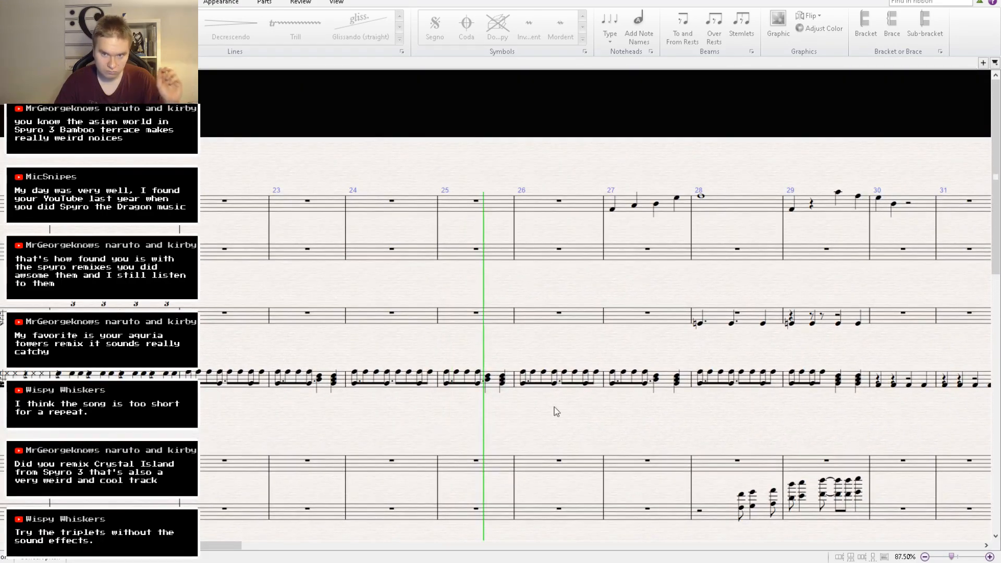
{"action": "left_click_drag", "start_coordinate": [674, 417], "coordinate": [540, 387]}
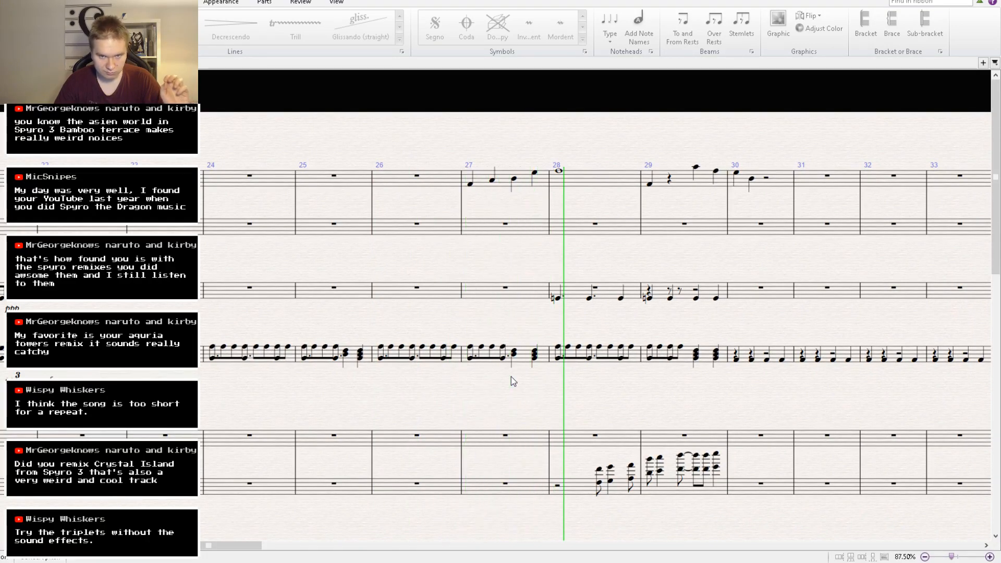
{"action": "left_click_drag", "start_coordinate": [612, 394], "coordinate": [402, 421]}
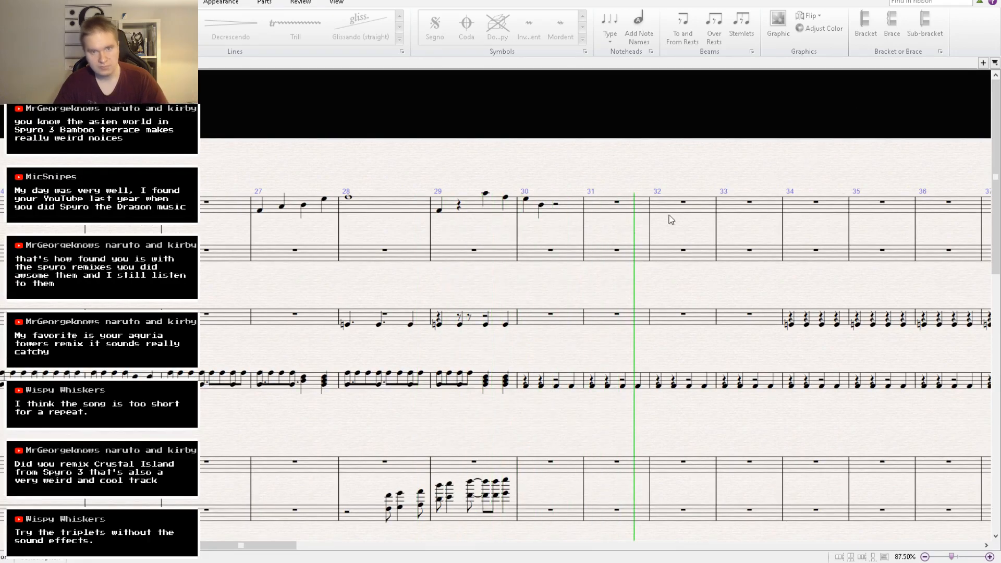
Copy the four top-staff notes starting on beat three of bar 29 one beat earlier, onto the rest at beat two.
{"action": "scroll", "coordinate": [672, 220], "scroll_direction": "up", "scroll_amount": 1, "text": "ctrl"}
{"action": "left_click", "coordinate": [437, 195]}
{"action": "left_click", "coordinate": [333, 181]}
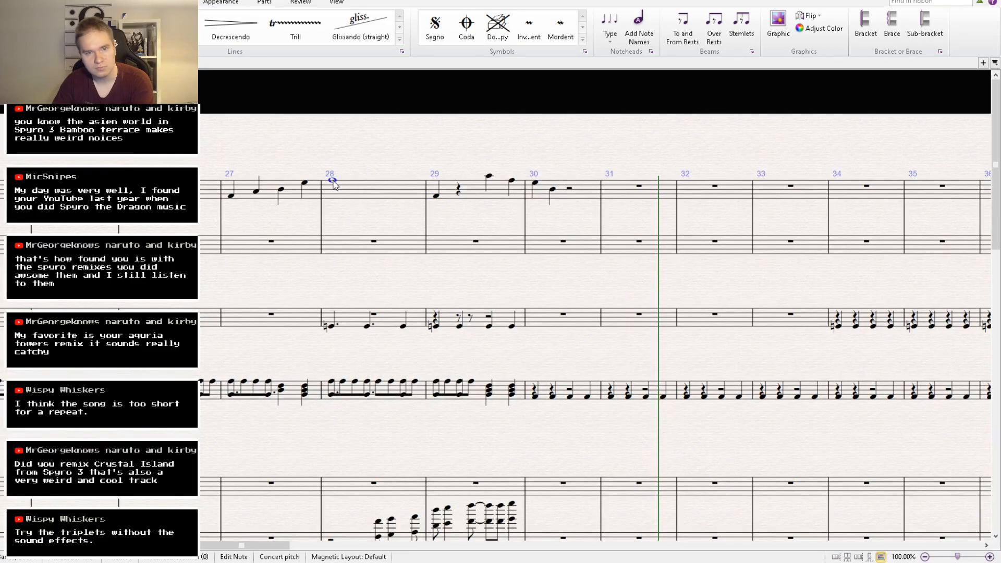
{"action": "left_click", "coordinate": [489, 176]}
{"action": "left_click", "coordinate": [512, 181], "text": "ctrl"}
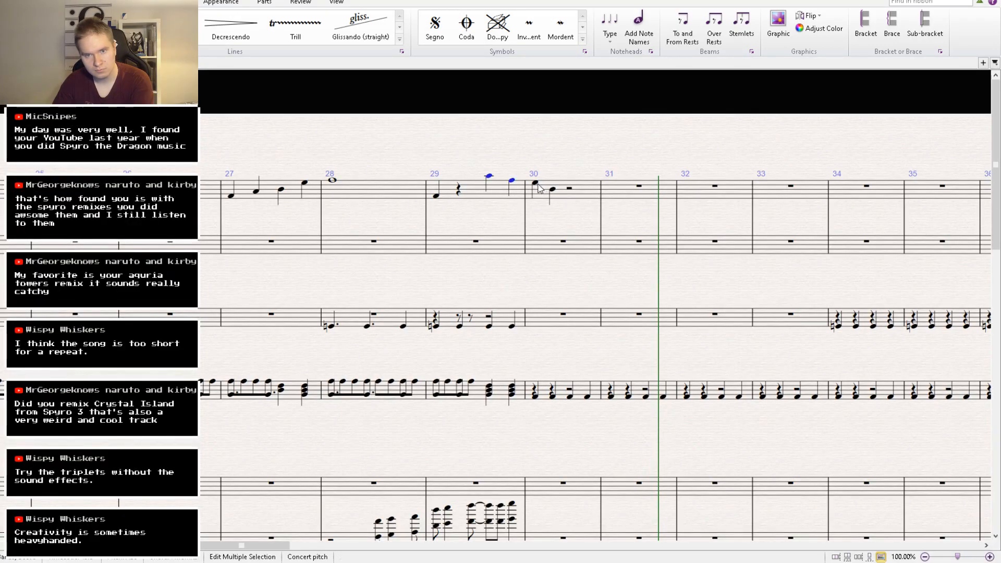
{"action": "left_click", "coordinate": [536, 183], "text": "ctrl"}
{"action": "left_click", "coordinate": [553, 190], "text": "ctrl"}
{"action": "left_click", "coordinate": [459, 189], "text": "alt"}
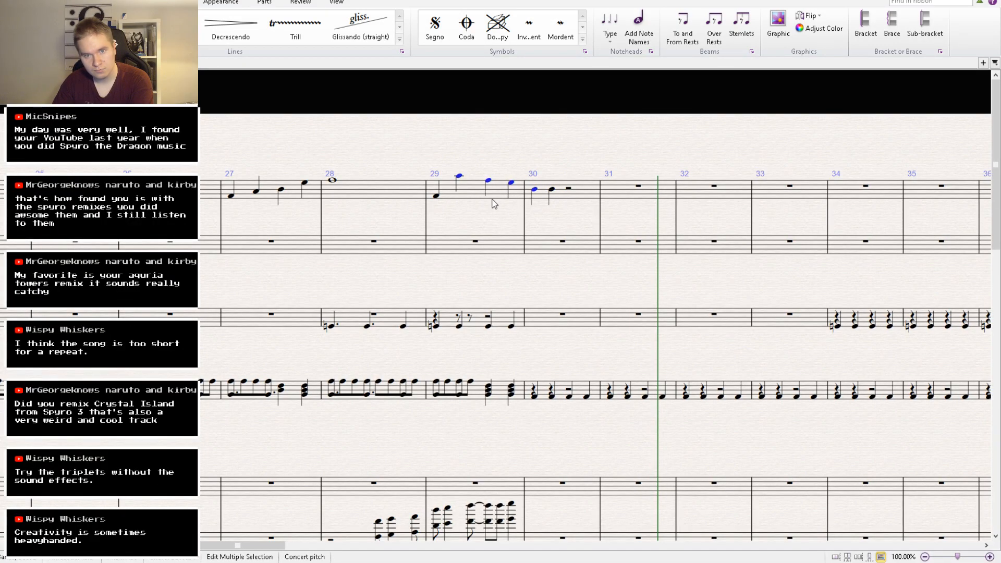
Delete the leftover quarter note on beat two of bar 30 in the top staff.
{"action": "left_click", "coordinate": [558, 201]}
{"action": "left_click", "coordinate": [552, 190]}
{"action": "key", "text": "Delete"}
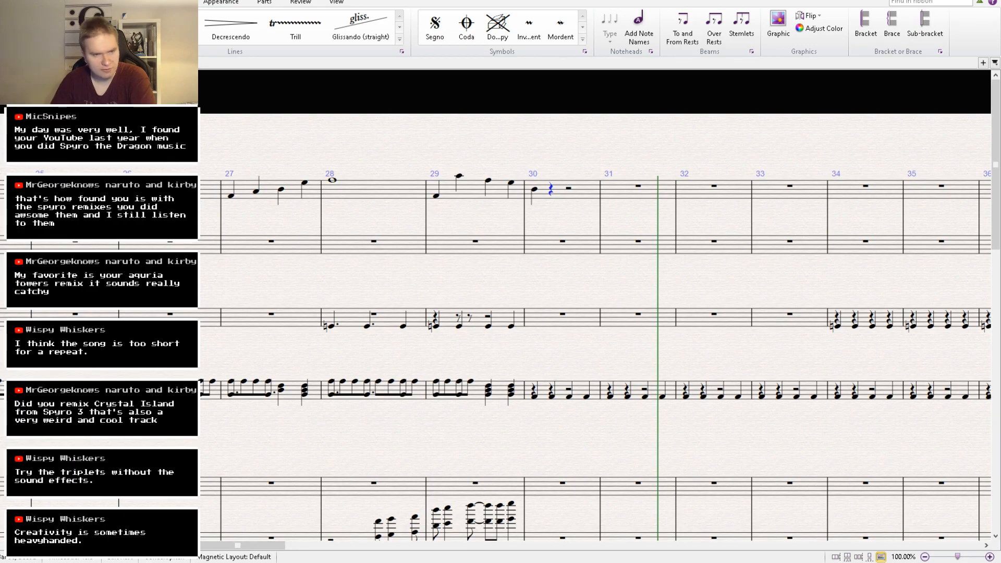
Play back from about bar 25 to bar 31 to check the shifted top-staff notes.
{"action": "left_click_drag", "start_coordinate": [208, 279], "coordinate": [834, 187]}
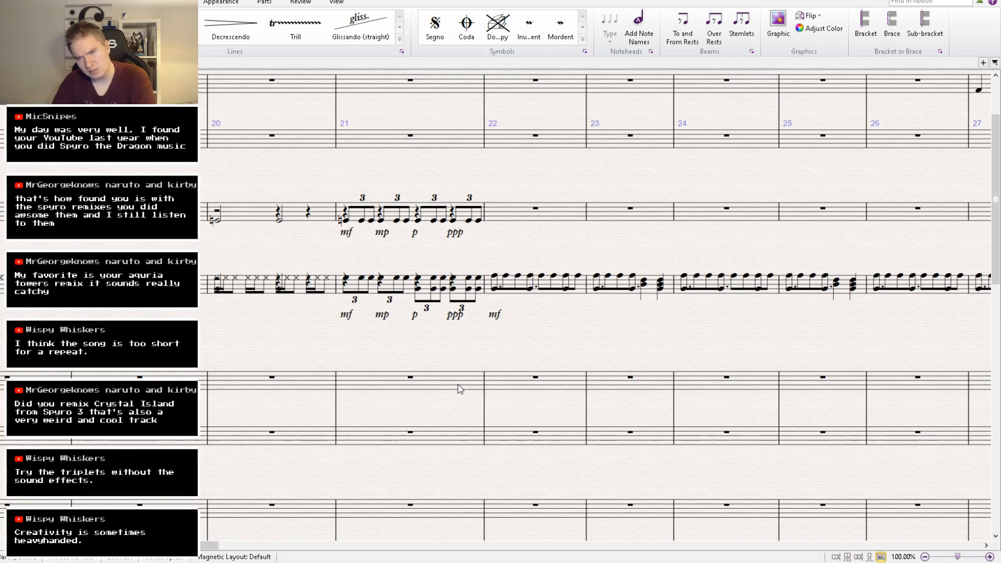
{"action": "left_click_drag", "start_coordinate": [668, 258], "coordinate": [209, 341]}
{"action": "left_click_drag", "start_coordinate": [623, 254], "coordinate": [443, 253]}
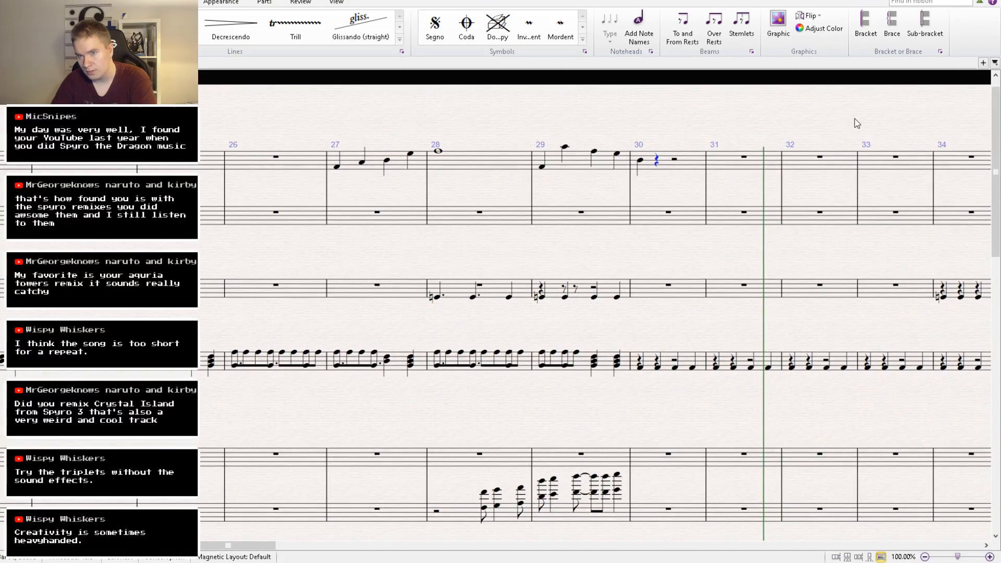
{"action": "key", "text": "bracketright"}
{"action": "key", "text": "bracketleft"}
{"action": "key", "text": "bracketleft"}
{"action": "key", "text": "bracketleft"}
{"action": "key", "text": "bracketleft"}
{"action": "key", "text": "bracketleft"}
{"action": "key", "text": "bracketright"}
{"action": "key", "text": "bracketright"}
{"action": "key", "text": "bracketright"}
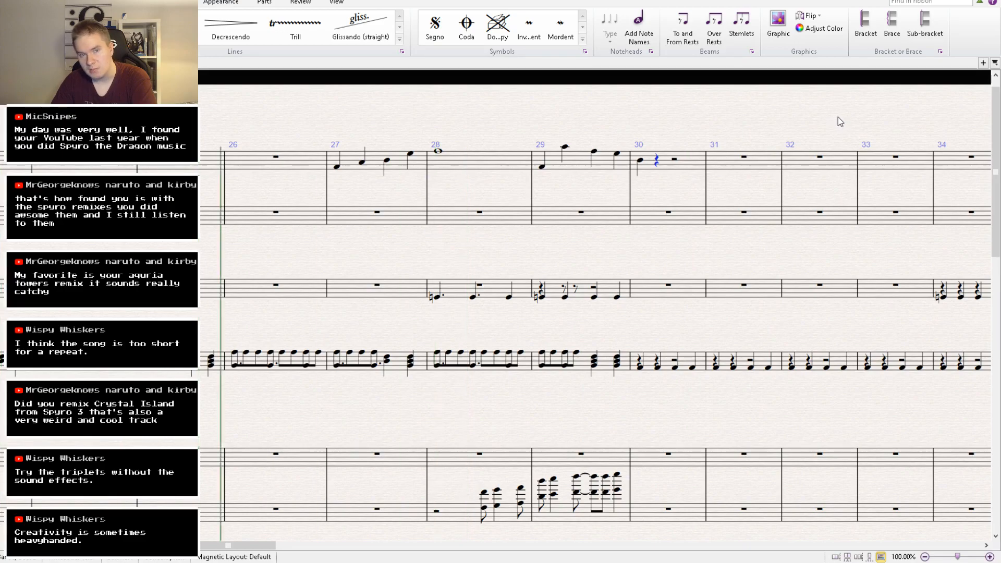
{"action": "key", "text": "bracketleft"}
{"action": "key", "text": "bracketleft"}
{"action": "key", "text": "bracketleft"}
{"action": "key", "text": "bracketright"}
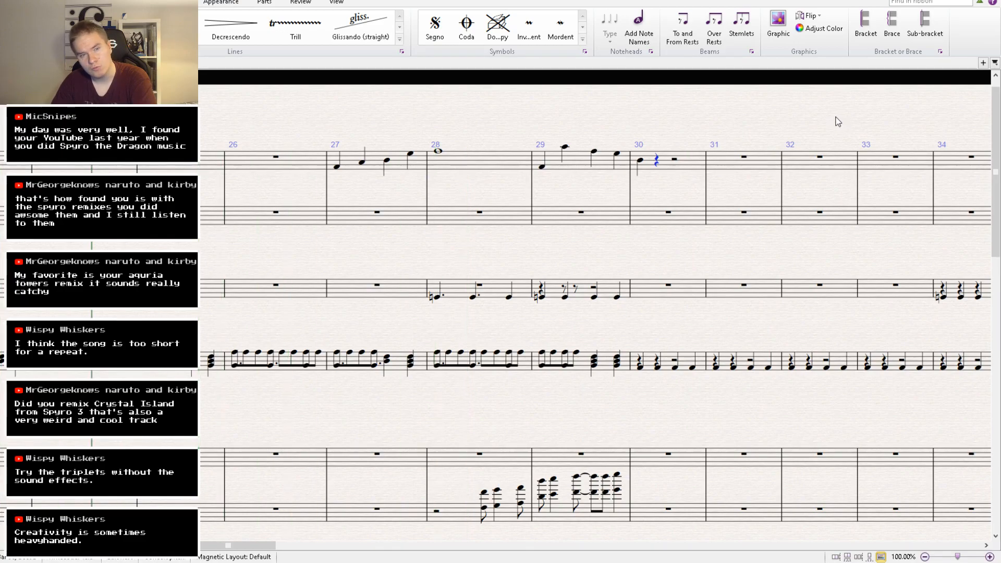
{"action": "key", "text": "bracketright"}
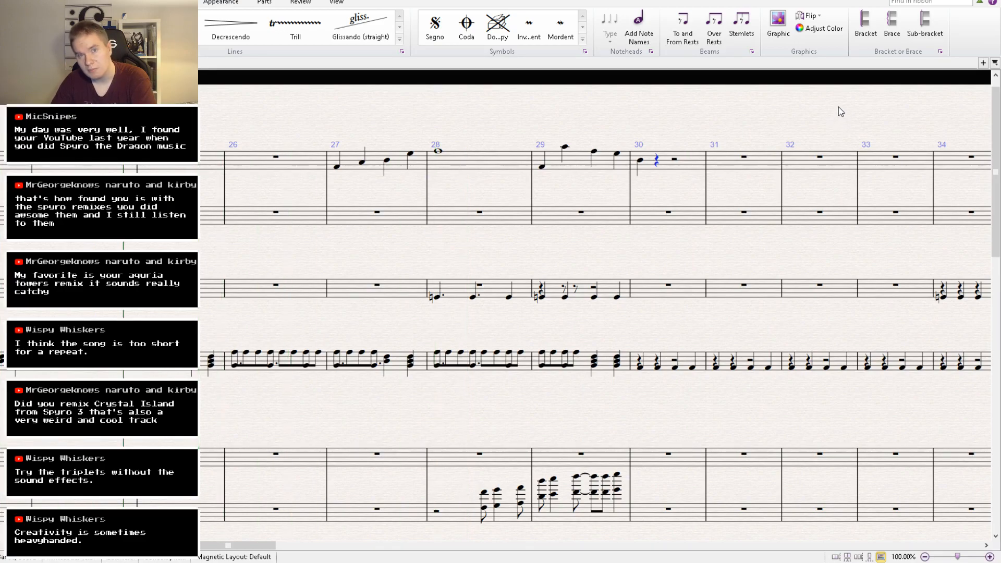
{"action": "key", "text": "ctrl+minus"}
{"action": "key", "text": "space"}
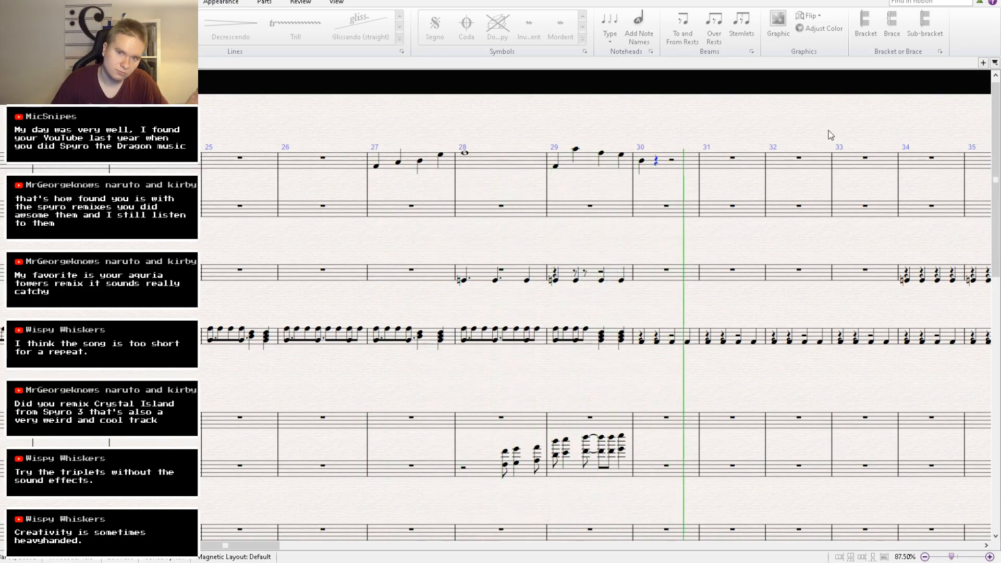
{"action": "key", "text": "space"}
Lower the first top-staff note of bar 30 by a step and add a quarter note at the same pitch on beat two.
{"action": "left_click", "coordinate": [637, 172]}
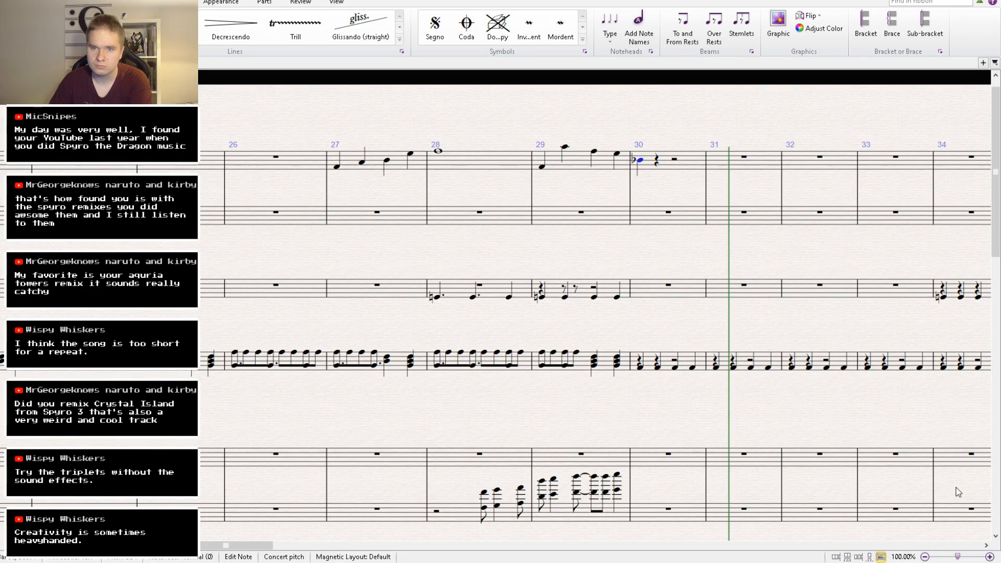
{"action": "key", "text": "Down"}
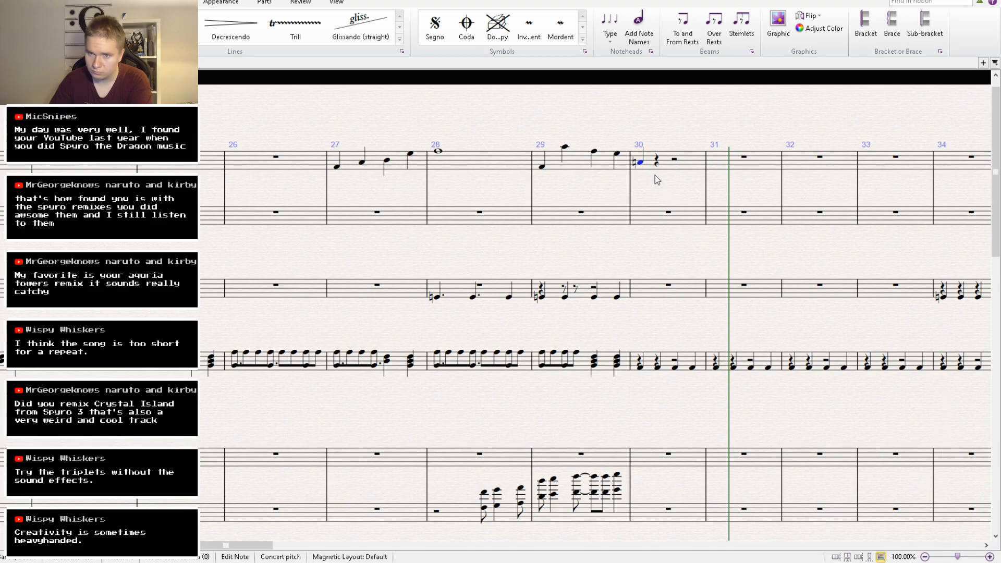
{"action": "left_click", "coordinate": [658, 164]}
{"action": "key", "text": "g"}
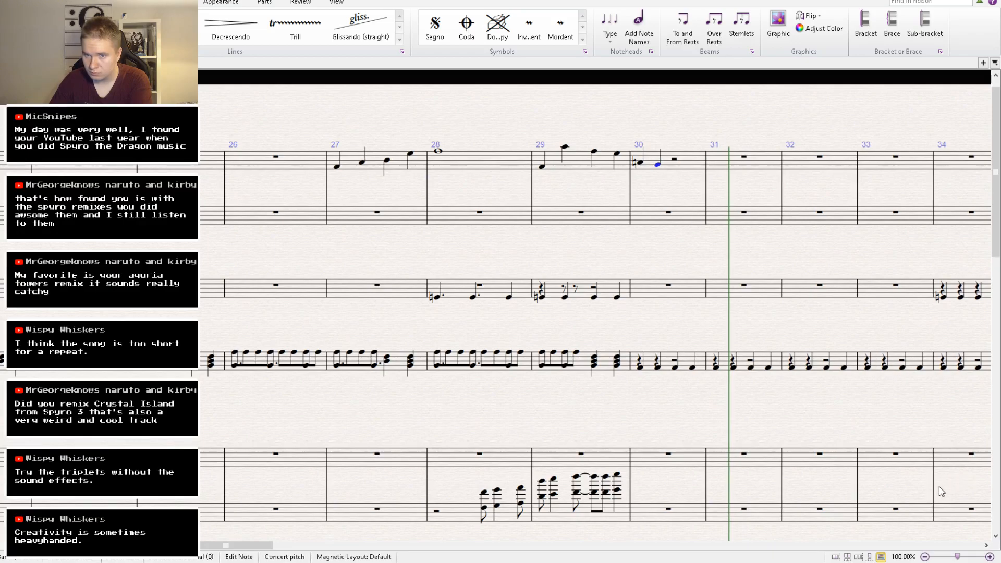
{"action": "left_click_drag", "start_coordinate": [658, 165], "coordinate": [658, 163]}
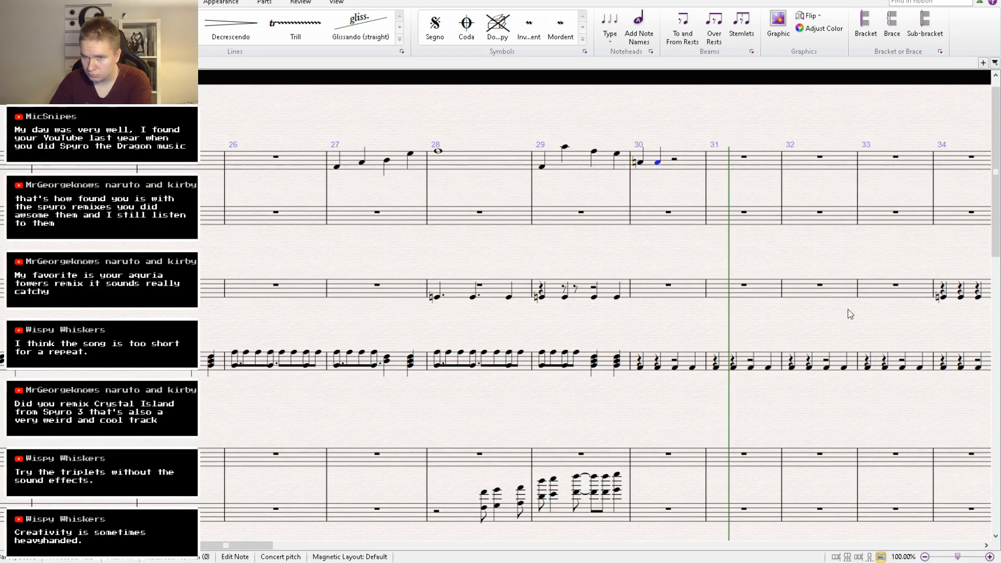
Flatten the quarter note on beat two of bar 30 in the top staff.
{"action": "left_click", "coordinate": [924, 485]}
{"action": "key", "text": "KP_7"}
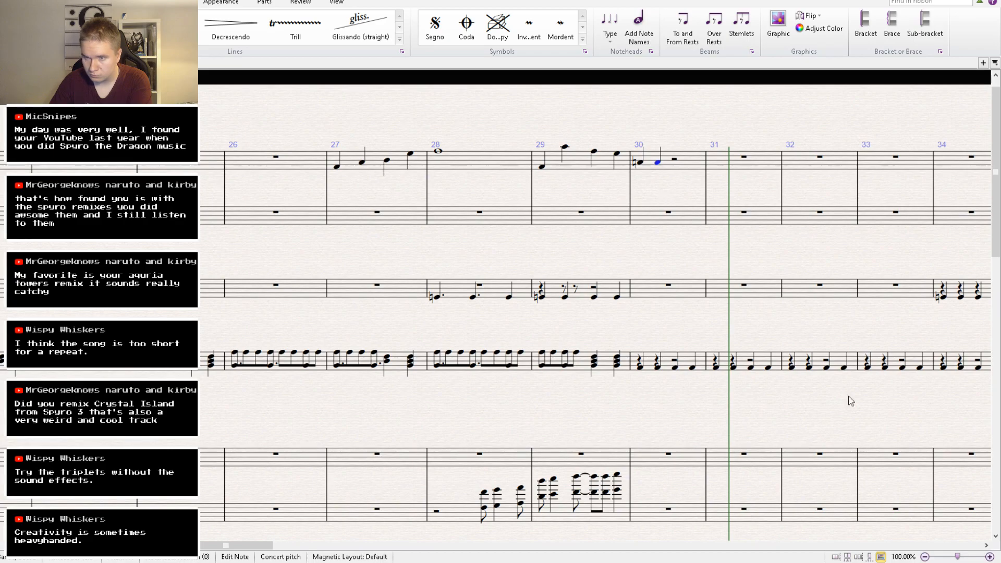
{"action": "key", "text": "minus"}
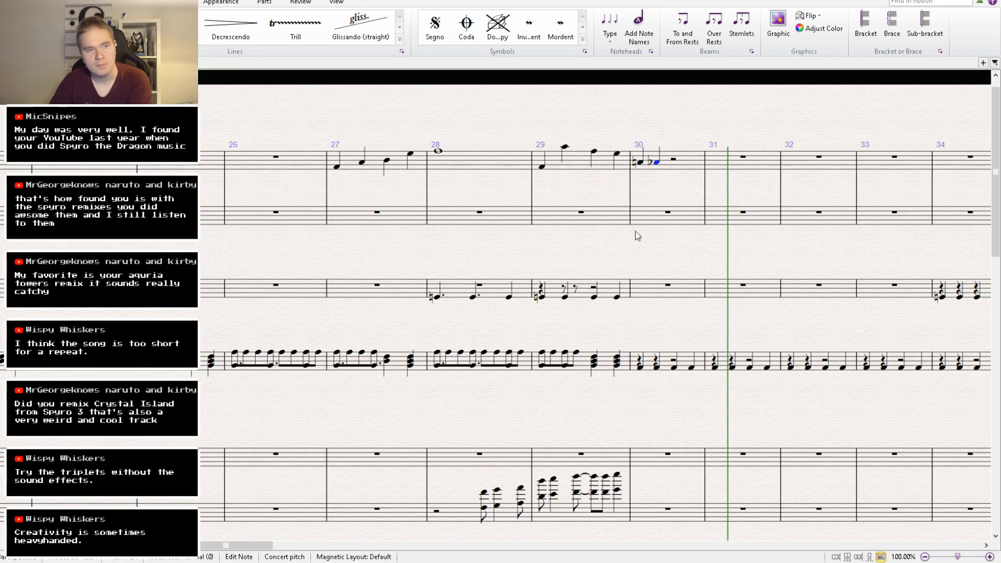
Display the mixer to inspect the channel levels, and hide it again.
{"action": "left_click_drag", "start_coordinate": [349, 202], "coordinate": [381, 273]}
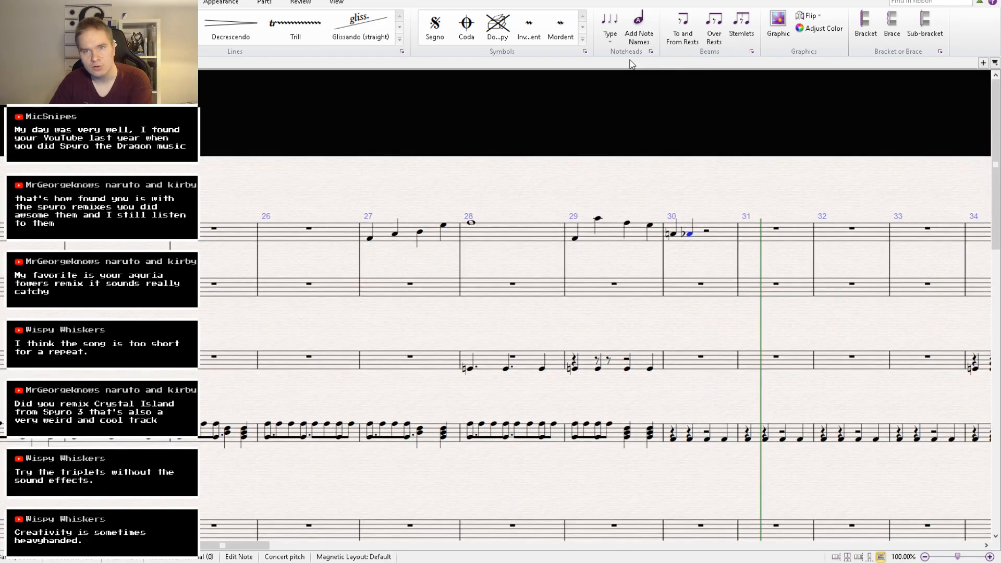
{"action": "left_click", "coordinate": [337, 2]}
{"action": "left_click", "coordinate": [690, 40]}
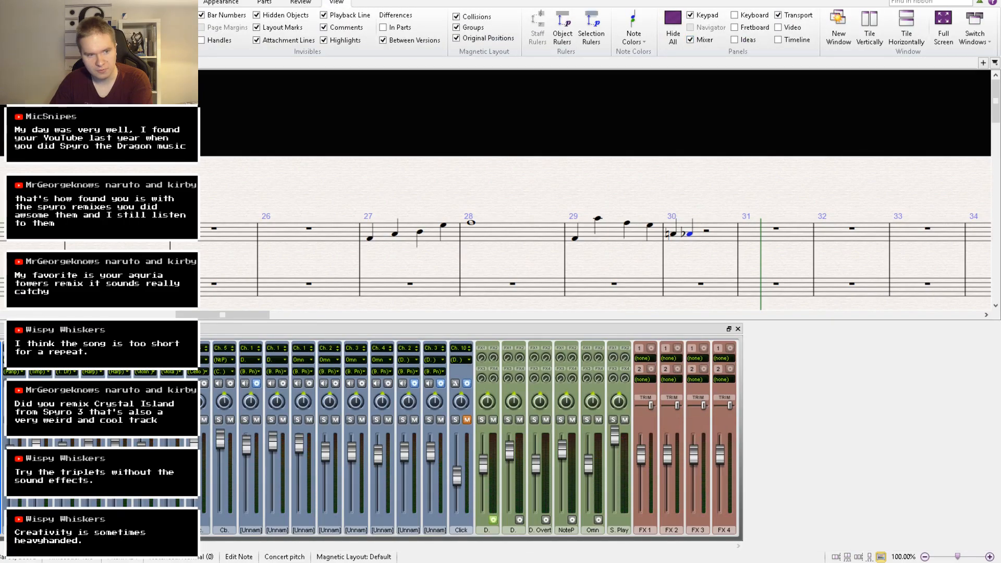
{"action": "left_click", "coordinate": [738, 328]}
Add accents to the first and third top-staff notes of bars 27 and 29.
{"action": "left_click_drag", "start_coordinate": [734, 333], "coordinate": [474, 282]}
{"action": "key", "text": "Escape"}
{"action": "key", "text": "ctrl+["}
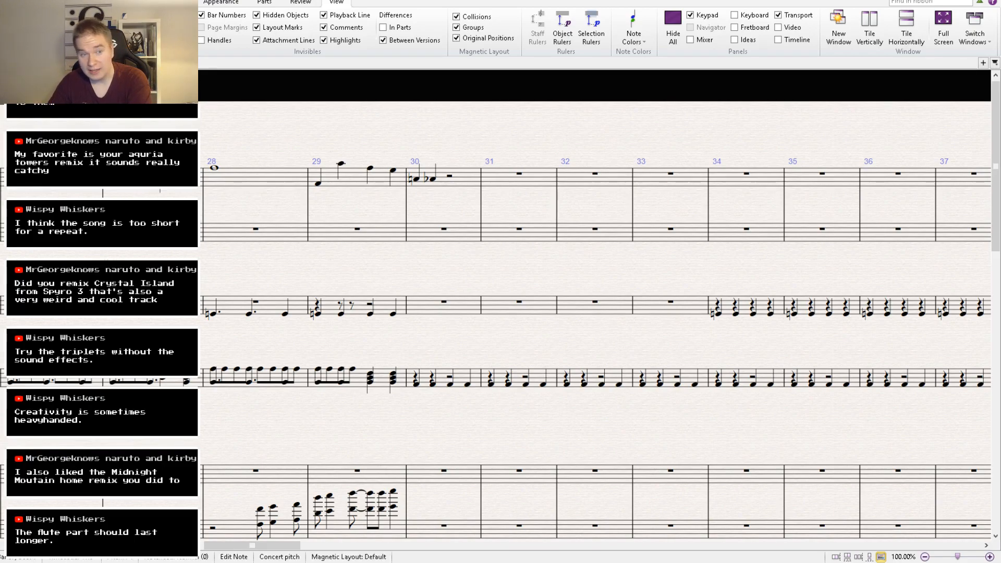
{"action": "left_click", "coordinate": [318, 183], "text": "ctrl"}
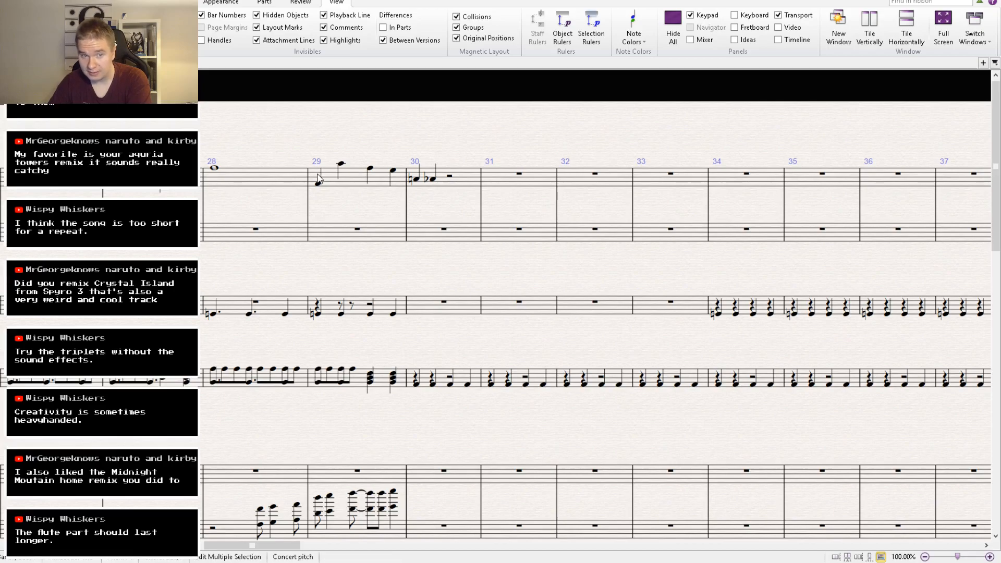
{"action": "left_click", "coordinate": [371, 168], "text": "ctrl"}
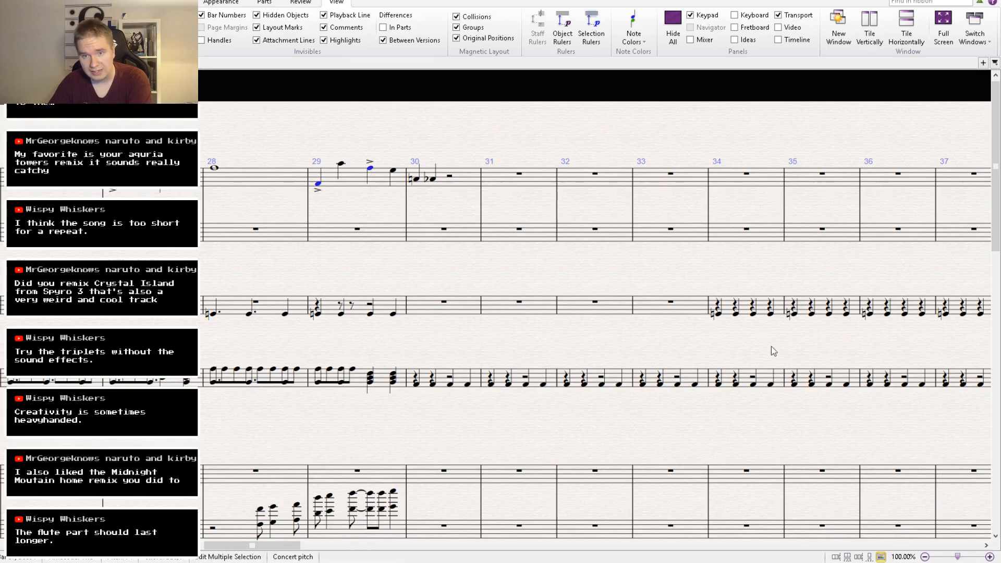
Lengthen the flattened top-staff note on beat two of bar 30 to a dotted half note.
{"action": "left_click_drag", "start_coordinate": [715, 304], "coordinate": [812, 331]}
{"action": "left_click", "coordinate": [536, 240]}
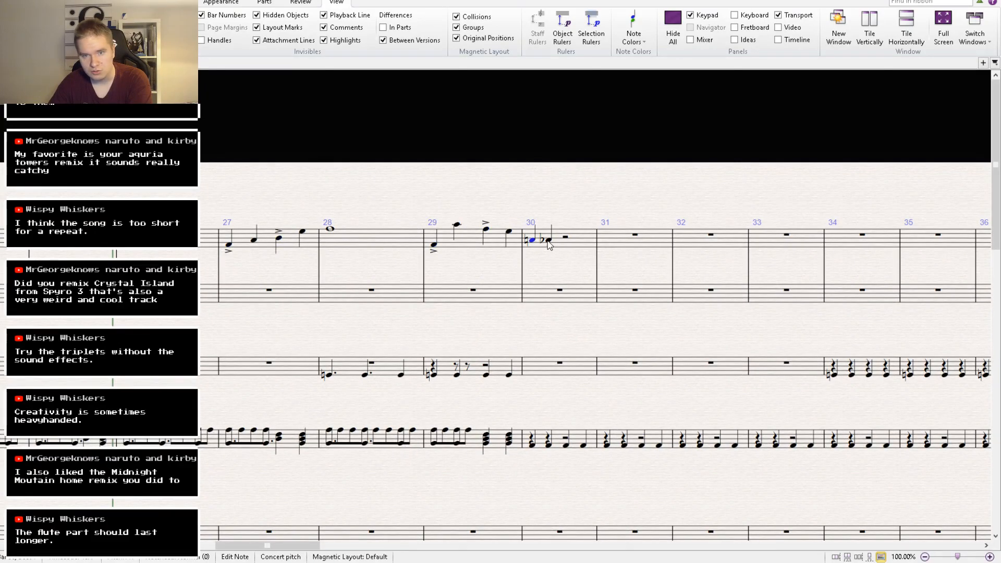
{"action": "left_click", "coordinate": [548, 241]}
{"action": "left_click", "coordinate": [940, 512]}
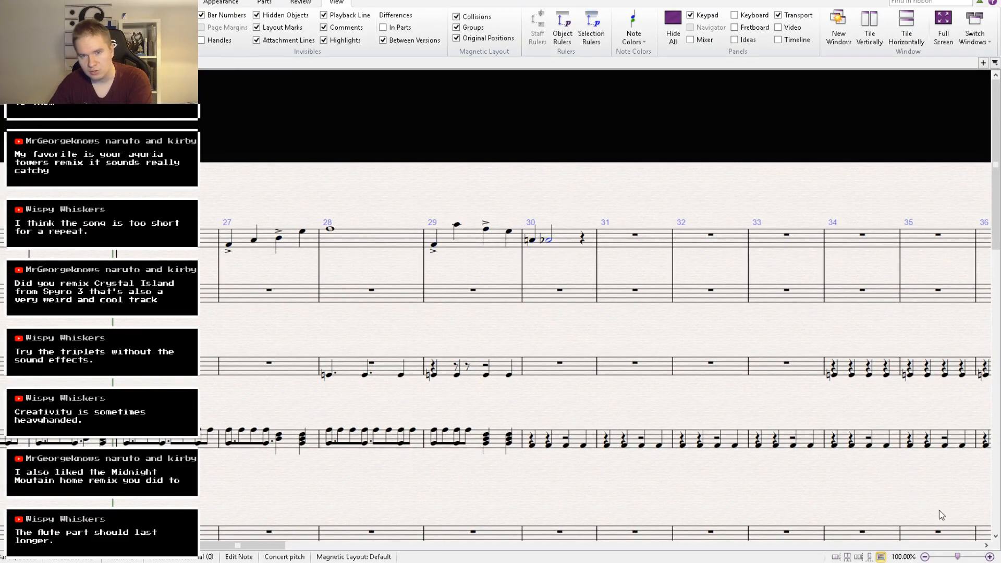
{"action": "left_click", "coordinate": [957, 539]}
Copy the top-staff contents of bar 30 into bar 31 and lower the copied first note by a step.
{"action": "left_click", "coordinate": [571, 243]}
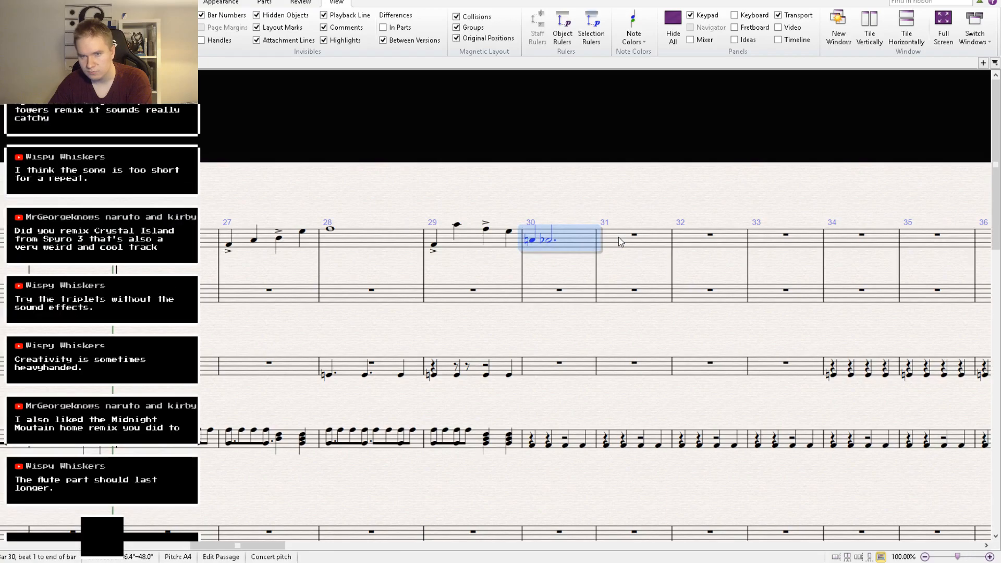
{"action": "left_click", "coordinate": [617, 240], "text": "alt"}
{"action": "left_click", "coordinate": [606, 242]}
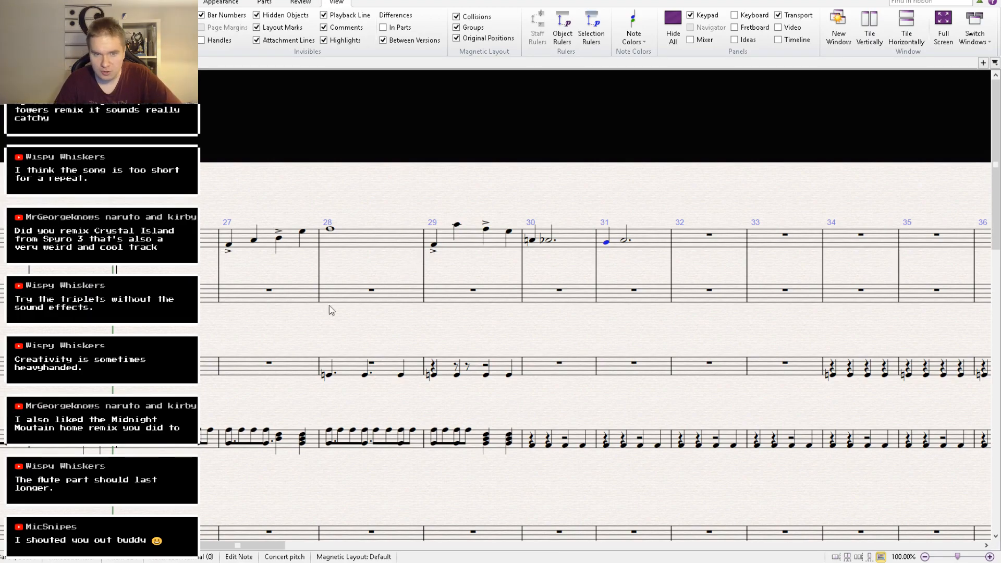
Play back the passage leading into bar 24 to check the score so far.
{"action": "left_click_drag", "start_coordinate": [331, 309], "coordinate": [762, 210]}
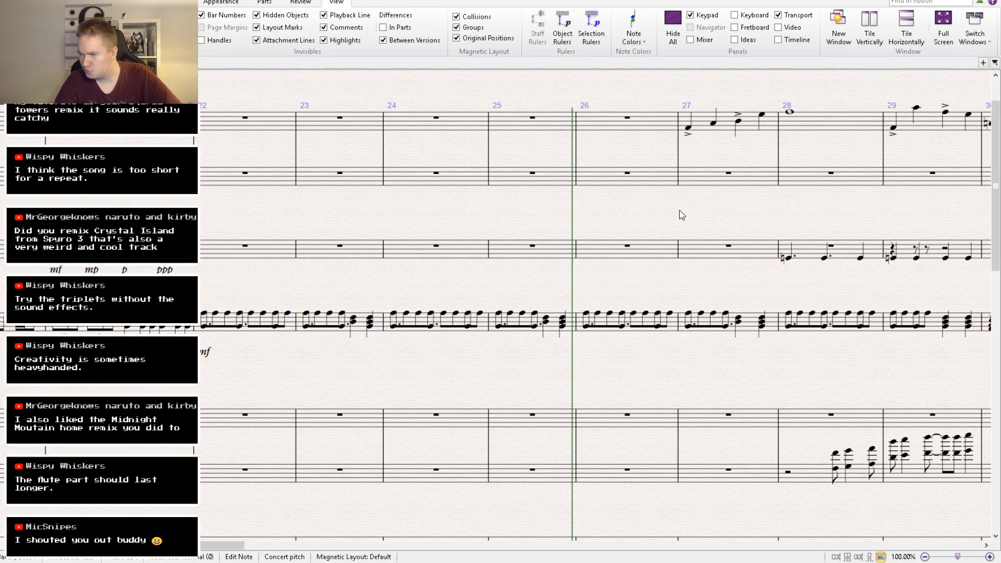
{"action": "left_click_drag", "start_coordinate": [695, 226], "coordinate": [778, 211]}
{"action": "key", "text": "bracketleft"}
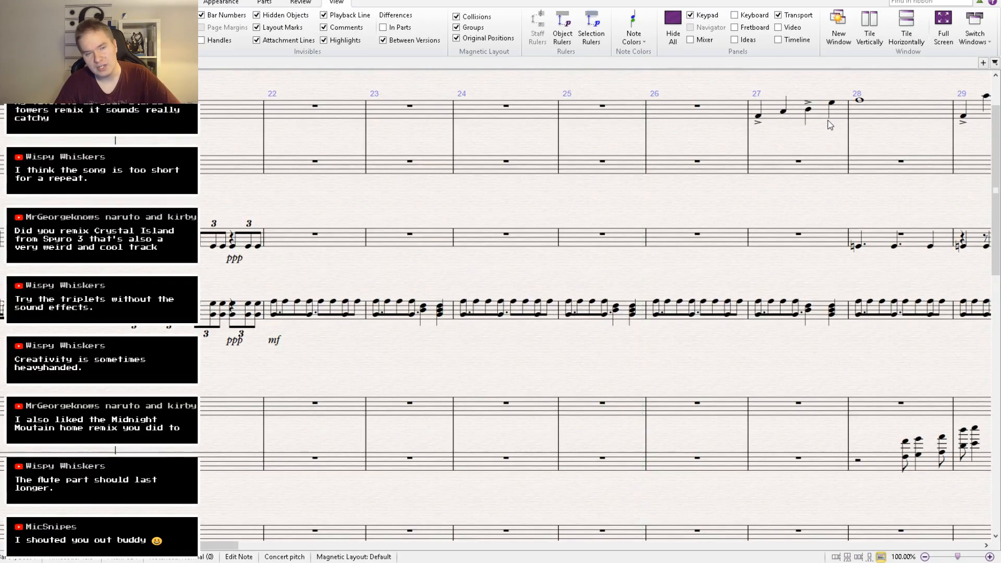
{"action": "left_click", "coordinate": [843, 106]}
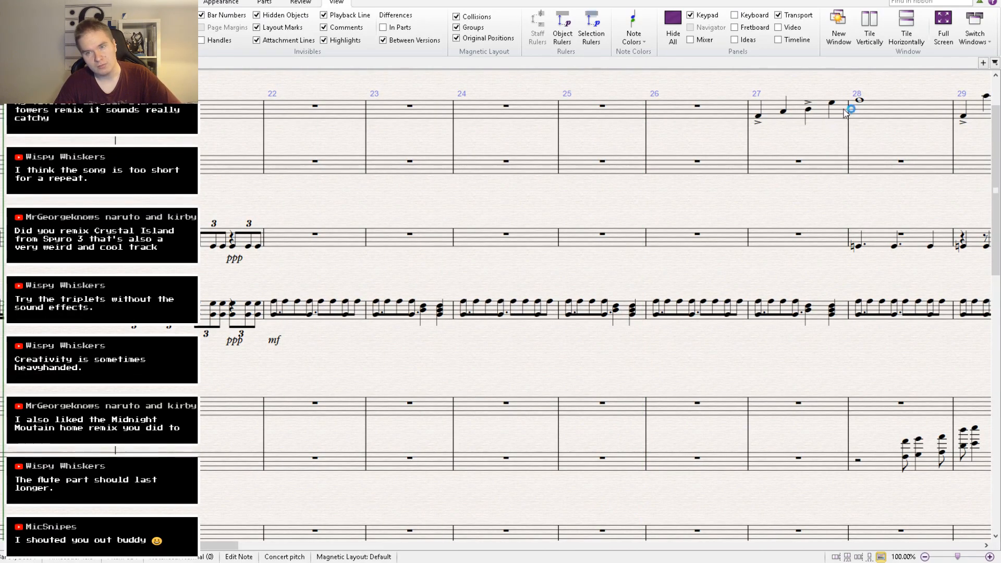
{"action": "key", "text": "space"}
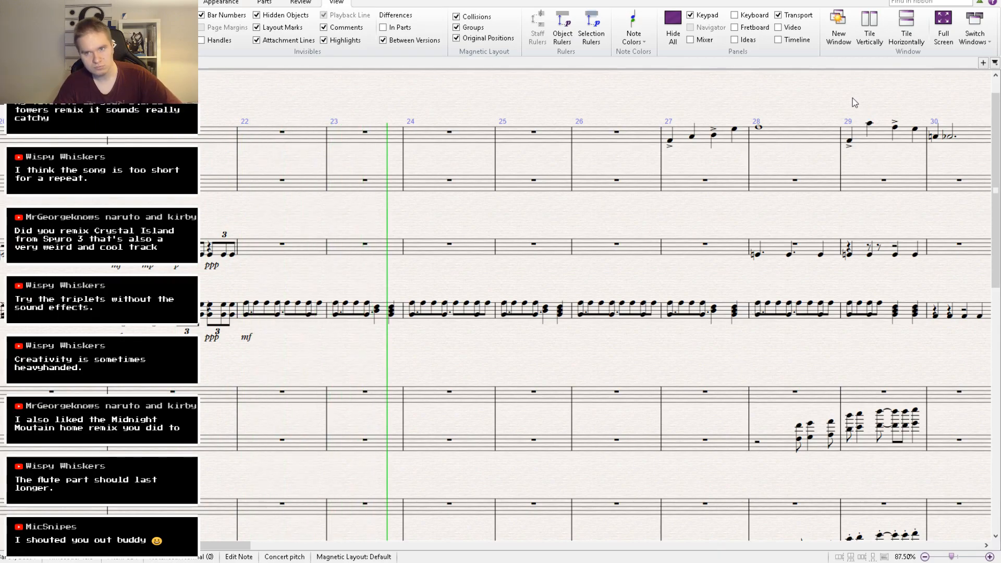
{"action": "key", "text": "space"}
Copy the mf dynamic from bar 21 of the third staff to the start of bar 28 in that staff.
{"action": "left_click", "coordinate": [15, 284]}
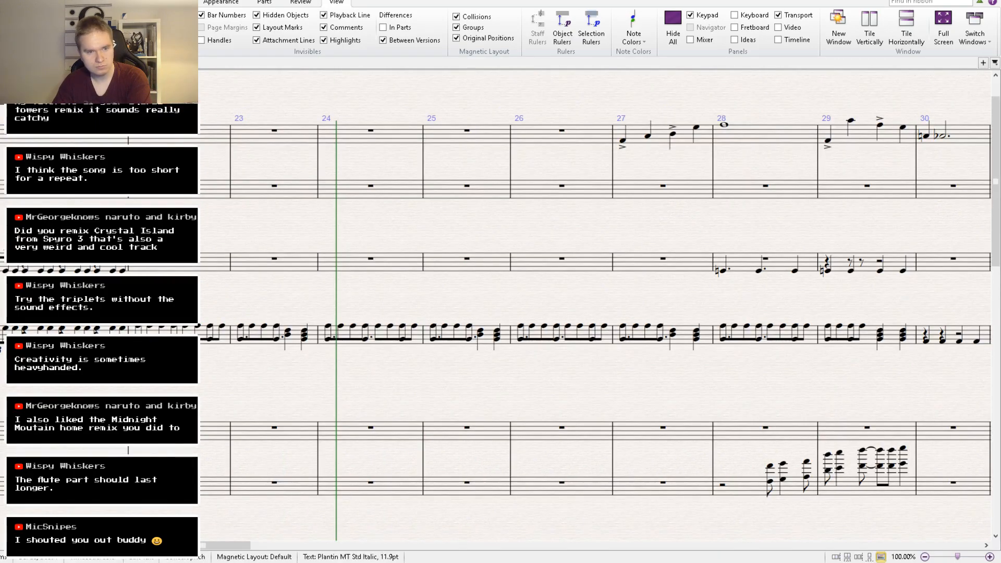
{"action": "key", "text": "ctrl+c"}
{"action": "left_click", "coordinate": [739, 265]}
{"action": "key", "text": "ctrl+v"}
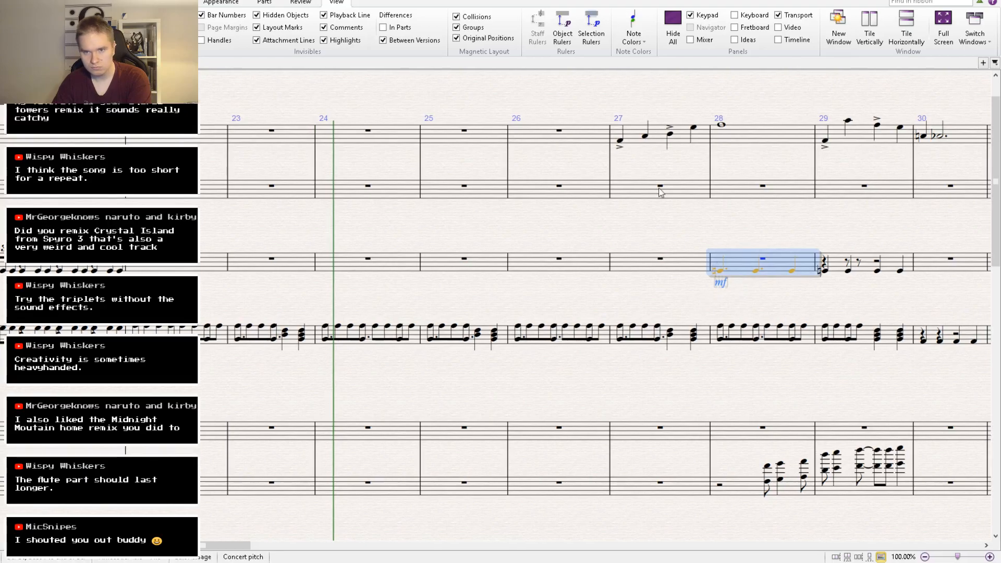
{"action": "left_click_drag", "start_coordinate": [569, 216], "coordinate": [721, 178]}
{"action": "key", "text": "Escape"}
Cut the low half-note line in bars 22 to 29 from the bass staff above the eighth-note melody.
{"action": "left_click_drag", "start_coordinate": [557, 196], "coordinate": [571, 35]}
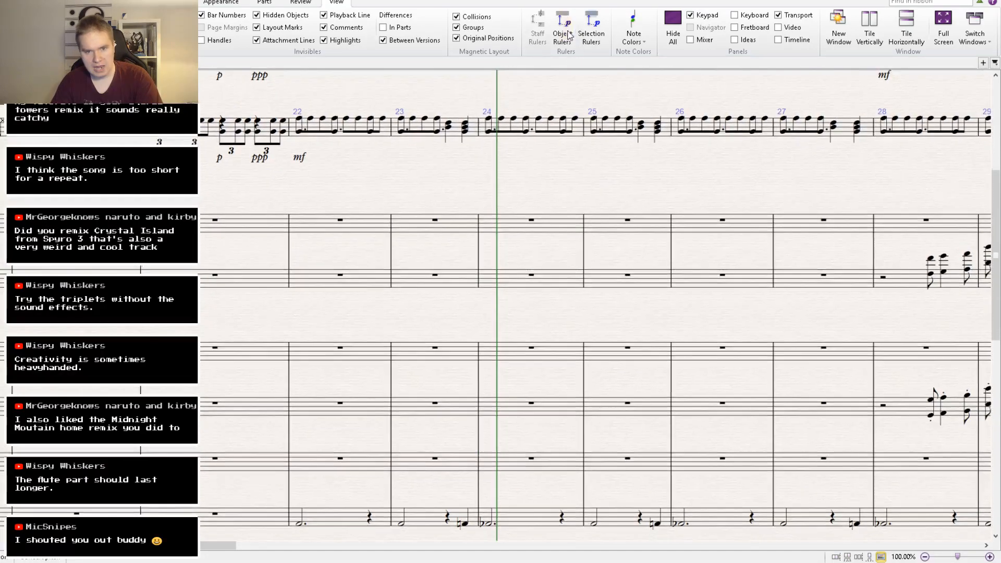
{"action": "left_click_drag", "start_coordinate": [538, 305], "coordinate": [520, 74]}
{"action": "left_click", "coordinate": [321, 340]}
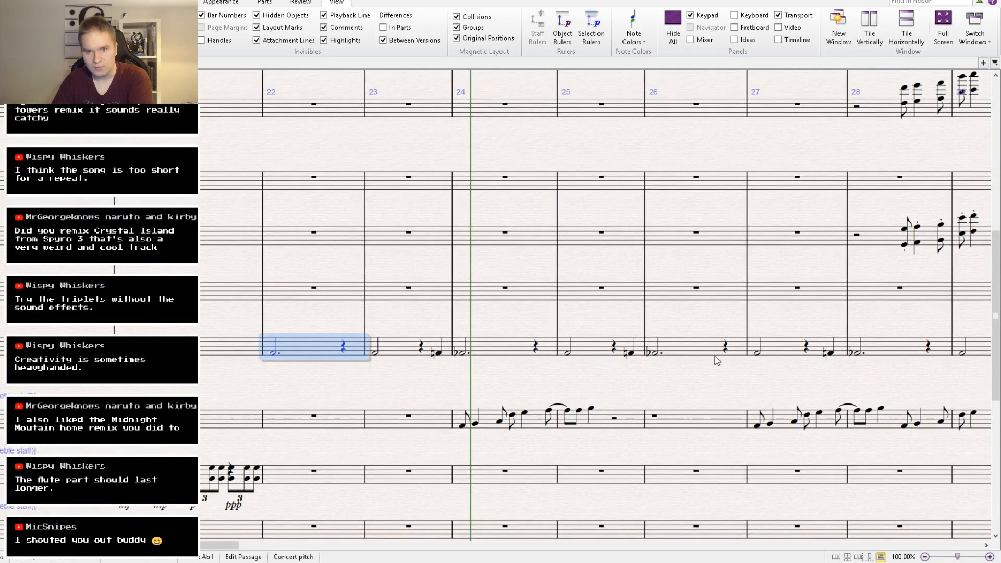
{"action": "left_click_drag", "start_coordinate": [793, 380], "coordinate": [481, 362]}
{"action": "left_click", "coordinate": [699, 329], "text": "shift"}
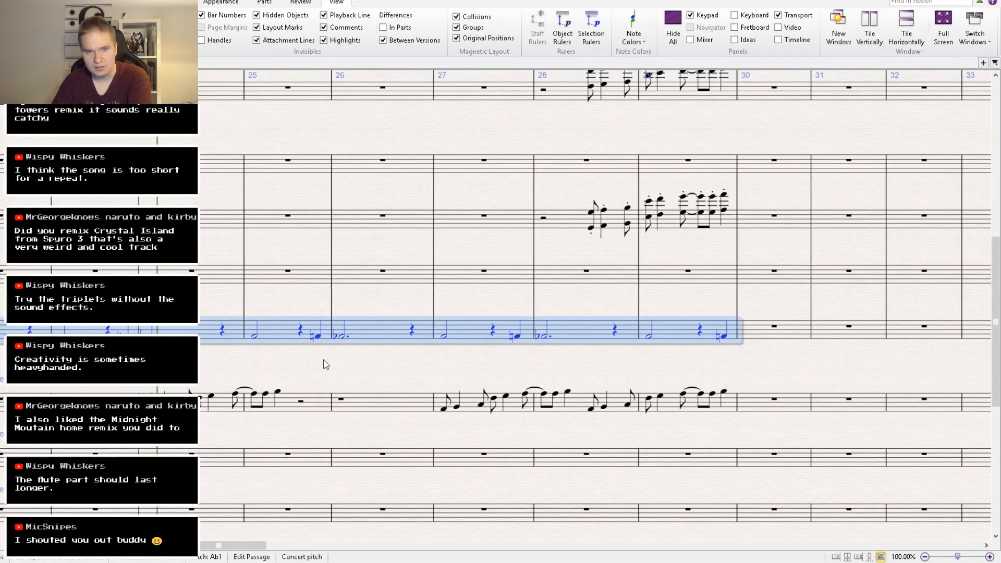
{"action": "left_click_drag", "start_coordinate": [323, 363], "coordinate": [525, 371]}
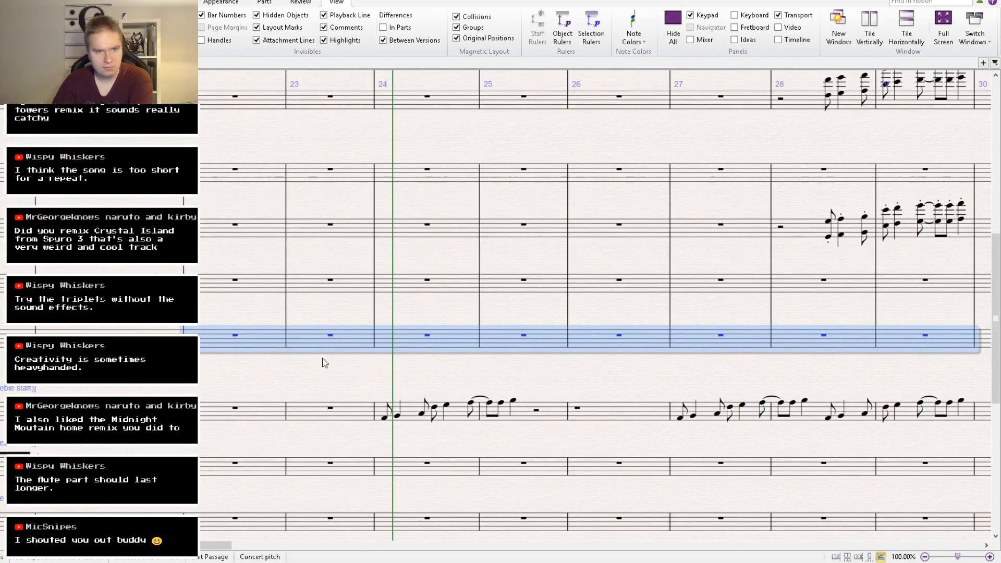
Paste the half-note line from bar 22 onto the staff three staves higher and raise it by two octaves.
{"action": "left_click", "coordinate": [220, 172]}
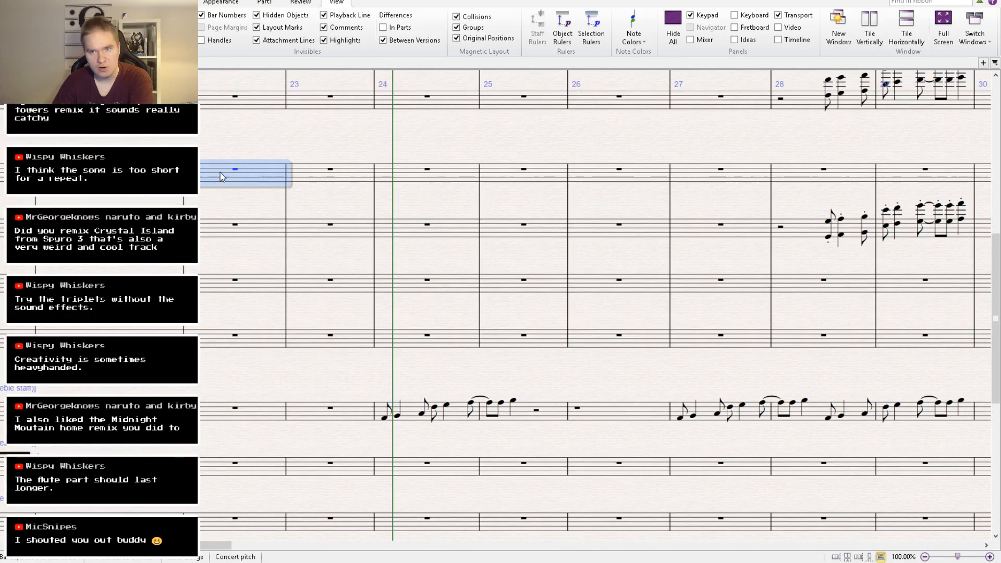
{"action": "key", "text": "ctrl+v"}
{"action": "key", "text": "shift+t"}
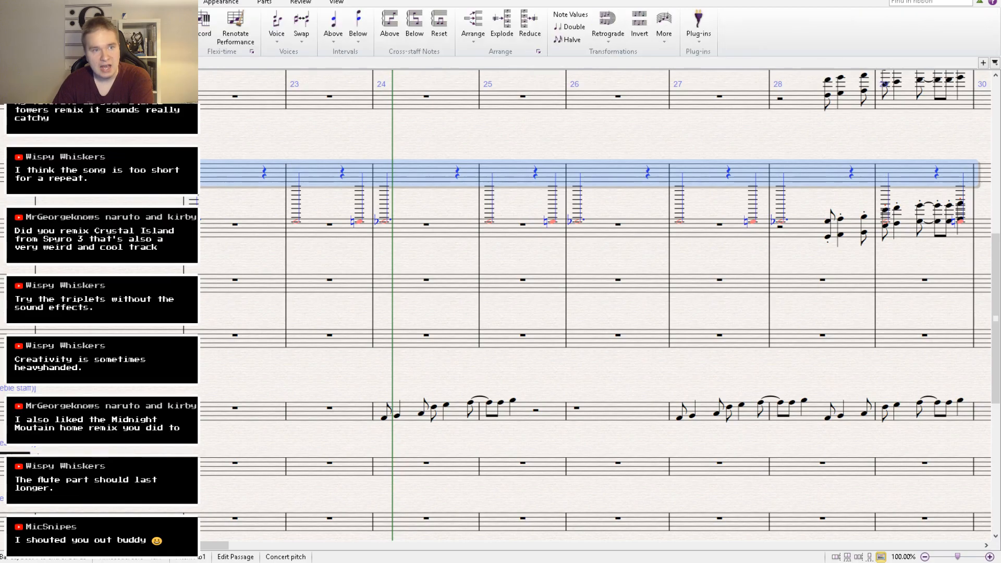
{"action": "key", "text": "ctrl+Up"}
{"action": "key", "text": "ctrl+Up"}
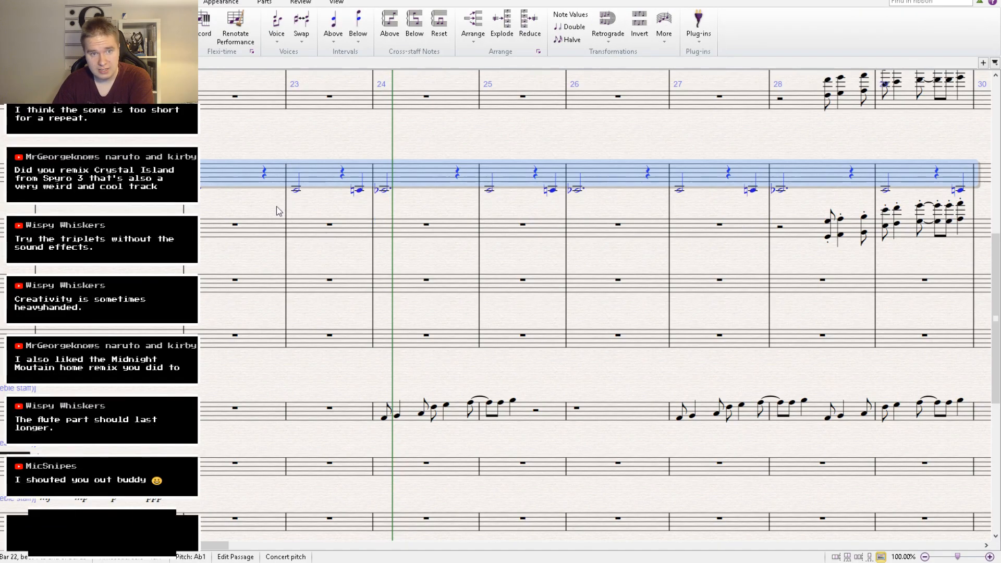
{"action": "left_click", "coordinate": [195, 190]}
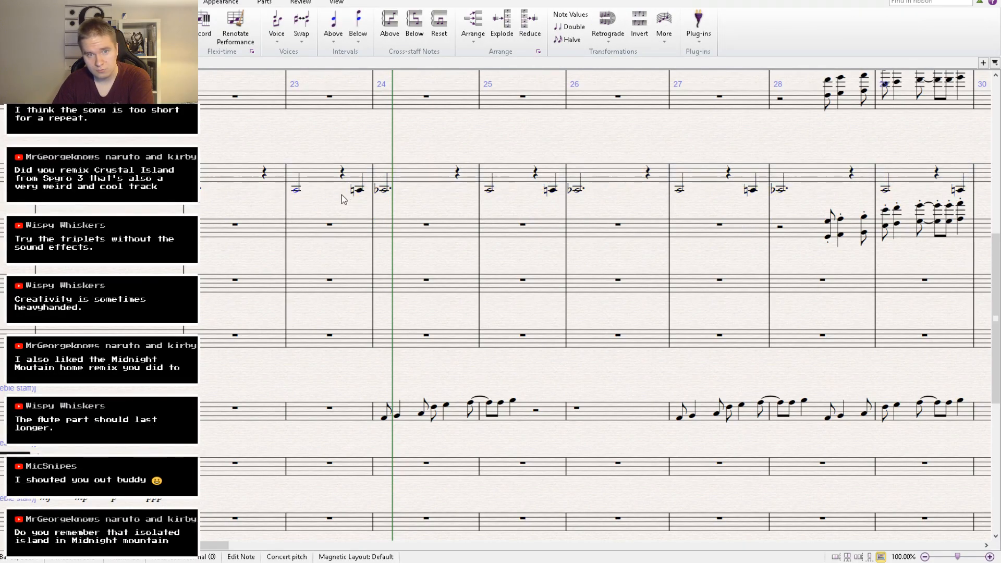
{"action": "left_click", "coordinate": [384, 190]}
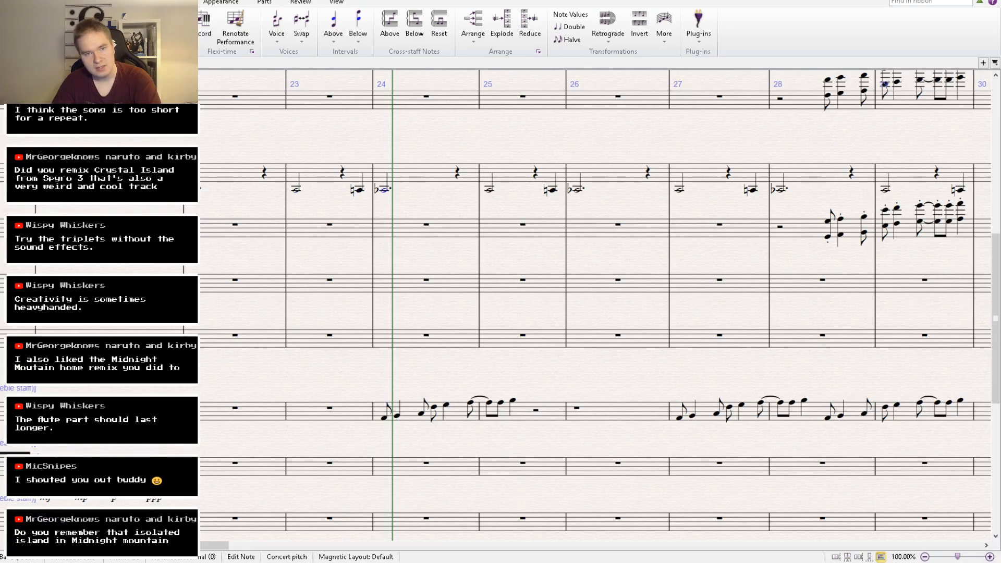
{"action": "left_click_drag", "start_coordinate": [319, 202], "coordinate": [364, 437]}
{"action": "left_click", "coordinate": [474, 404]}
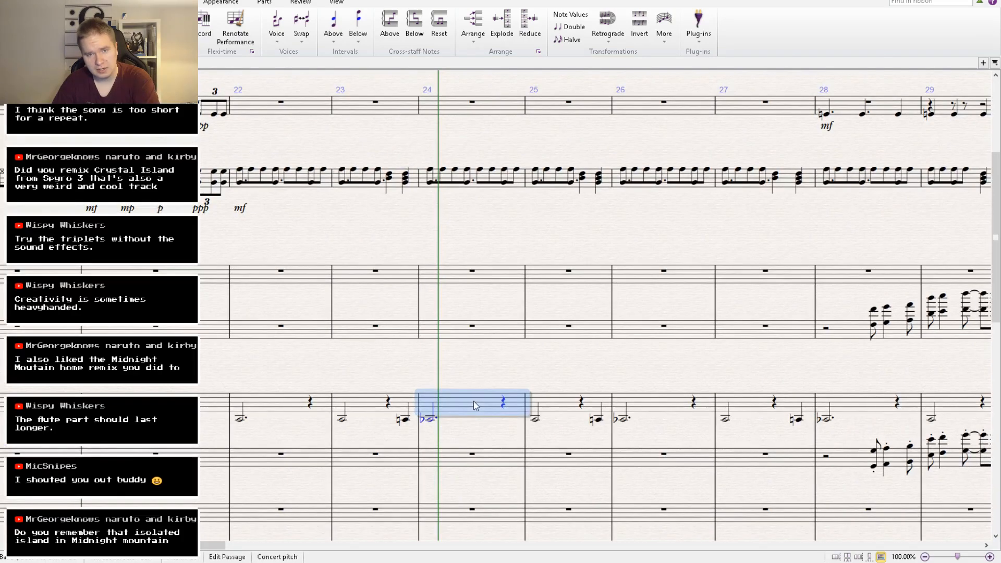
{"action": "left_click", "coordinate": [500, 384]}
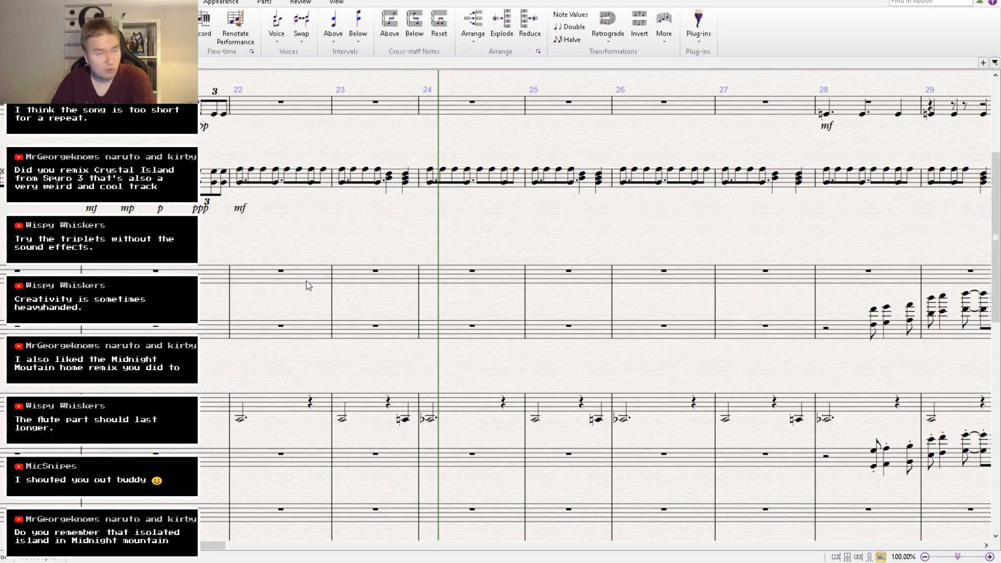
{"action": "left_click_drag", "start_coordinate": [344, 248], "coordinate": [469, 178]}
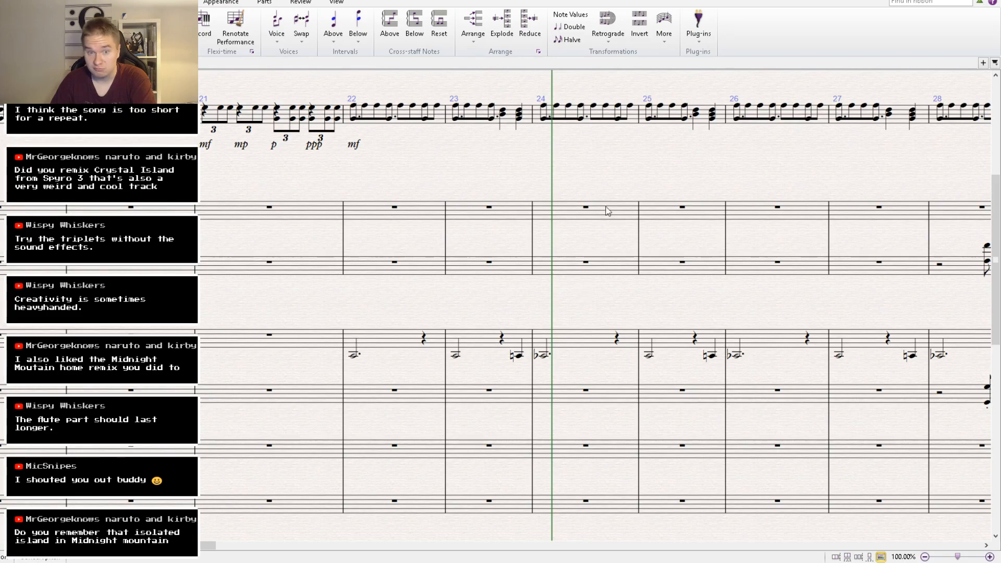
{"action": "left_click_drag", "start_coordinate": [554, 183], "coordinate": [543, 213]}
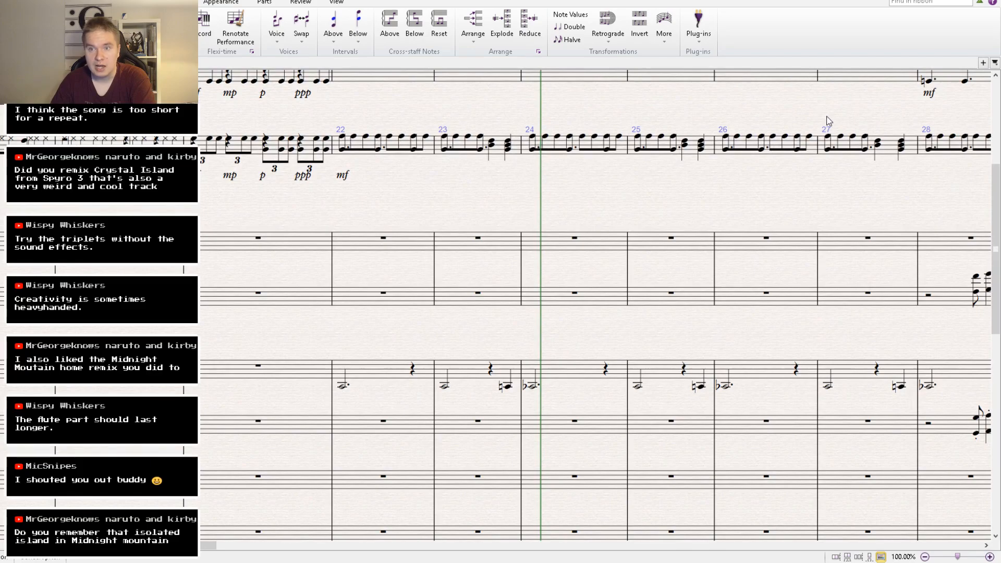
Play back from bar 21 to about bar 28 to check the relocated half-note line.
{"action": "key", "text": "bracketleft"}
{"action": "key", "text": "bracketleft"}
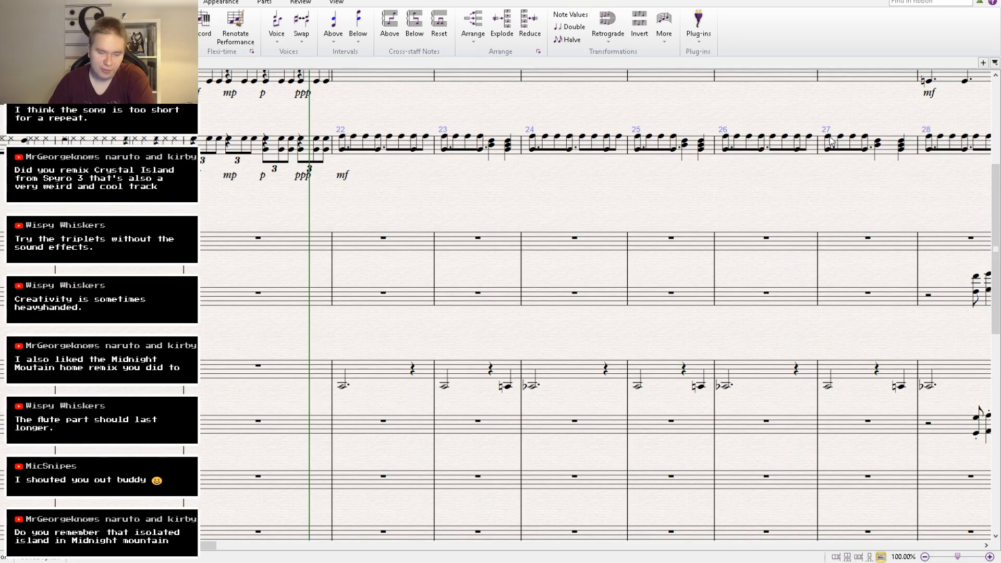
{"action": "key", "text": "space"}
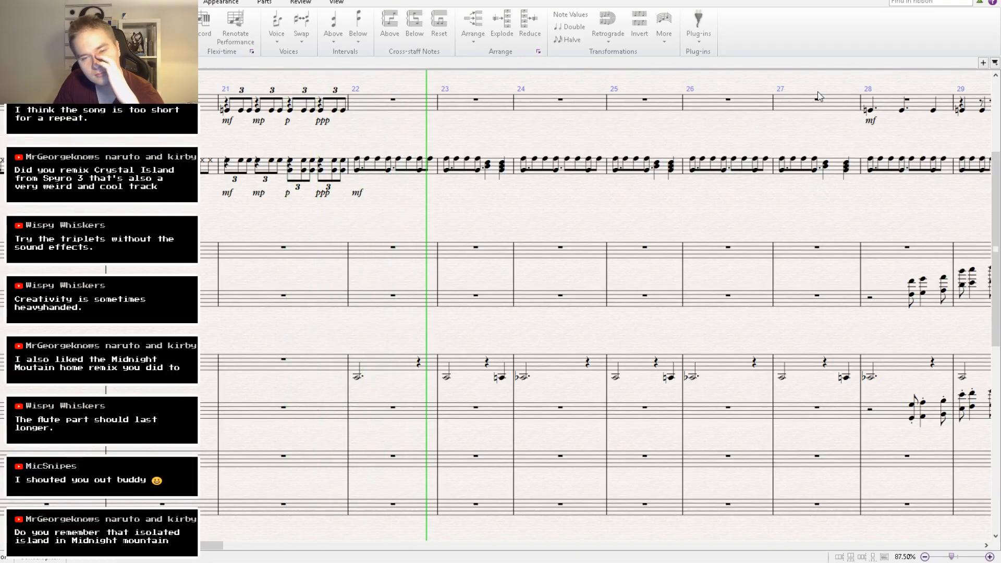
{"action": "left_click_drag", "start_coordinate": [581, 344], "coordinate": [505, 300]}
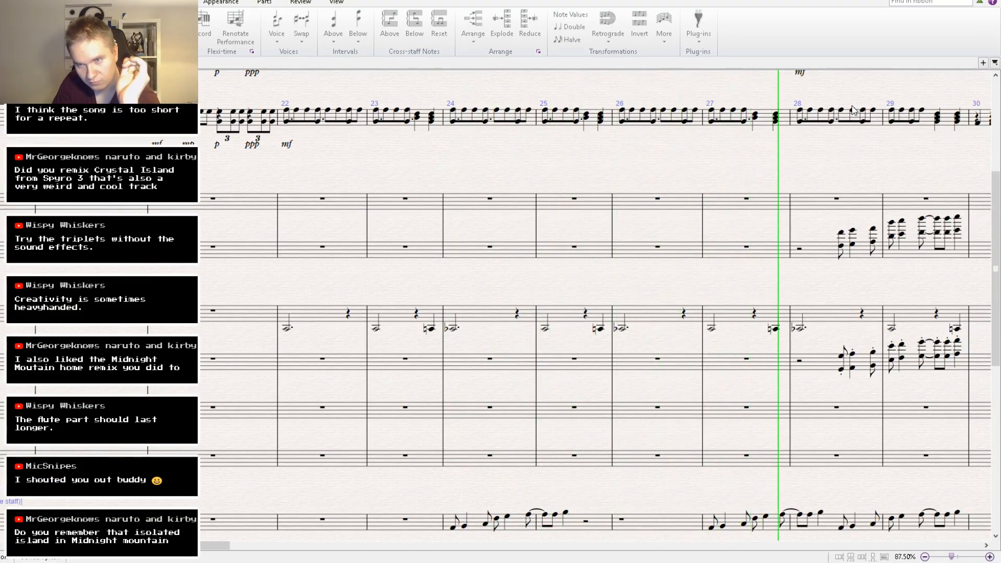
{"action": "key", "text": "space"}
Copy bars 26 to 29 of the half-note line onto the staff three staves below and lower the copy by two octaves.
{"action": "left_click_drag", "start_coordinate": [623, 277], "coordinate": [428, 230]}
{"action": "left_click", "coordinate": [745, 264]}
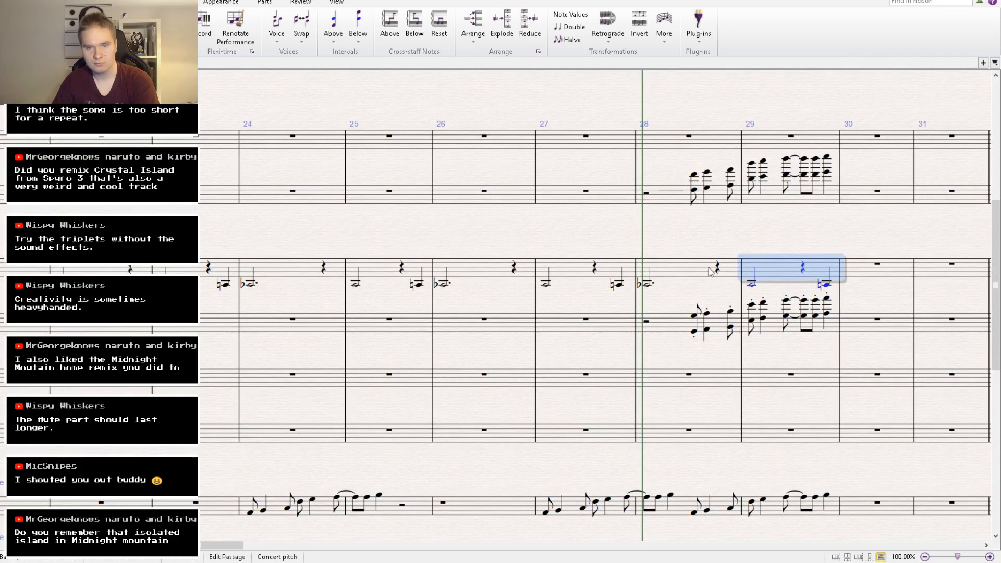
{"action": "left_click", "coordinate": [488, 269], "text": "shift"}
{"action": "key", "text": "Escape"}
{"action": "left_click", "coordinate": [477, 428]}
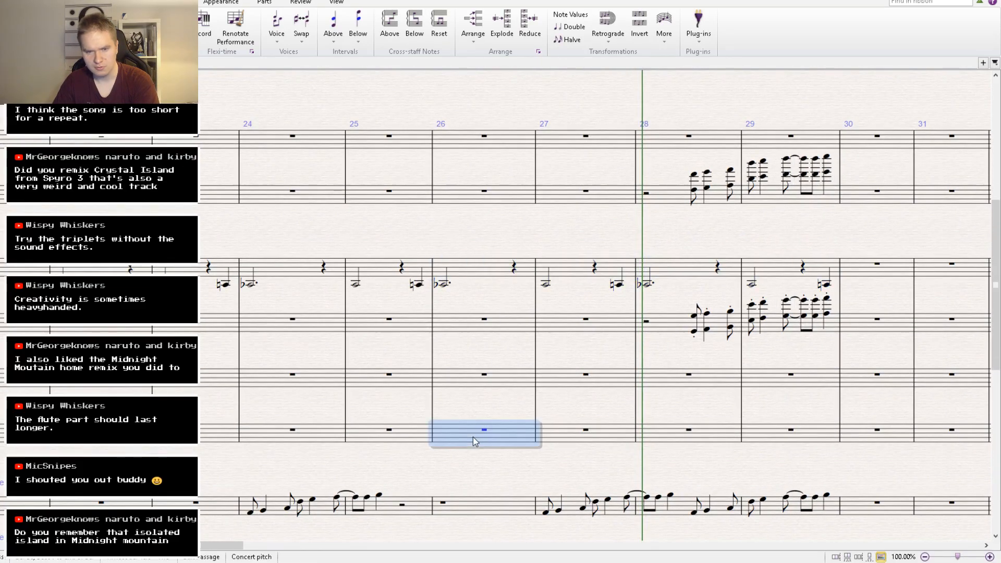
{"action": "key", "text": "ctrl+v"}
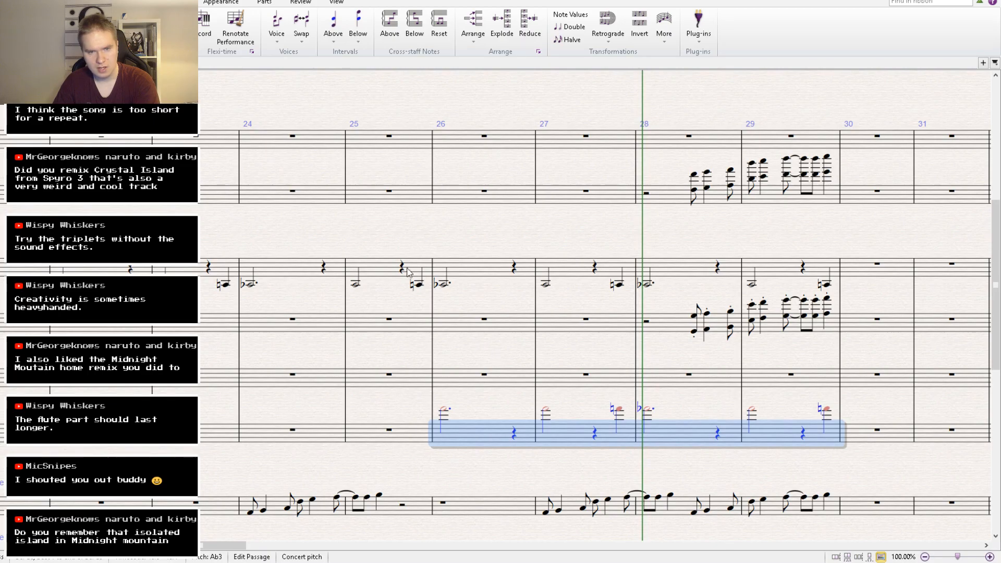
{"action": "key", "text": "ctrl+Down"}
{"action": "key", "text": "ctrl+Down"}
Remove the accents from the first and third top-staff notes of bar 27.
{"action": "left_click_drag", "start_coordinate": [553, 213], "coordinate": [528, 511]}
{"action": "left_click_drag", "start_coordinate": [575, 226], "coordinate": [509, 320]}
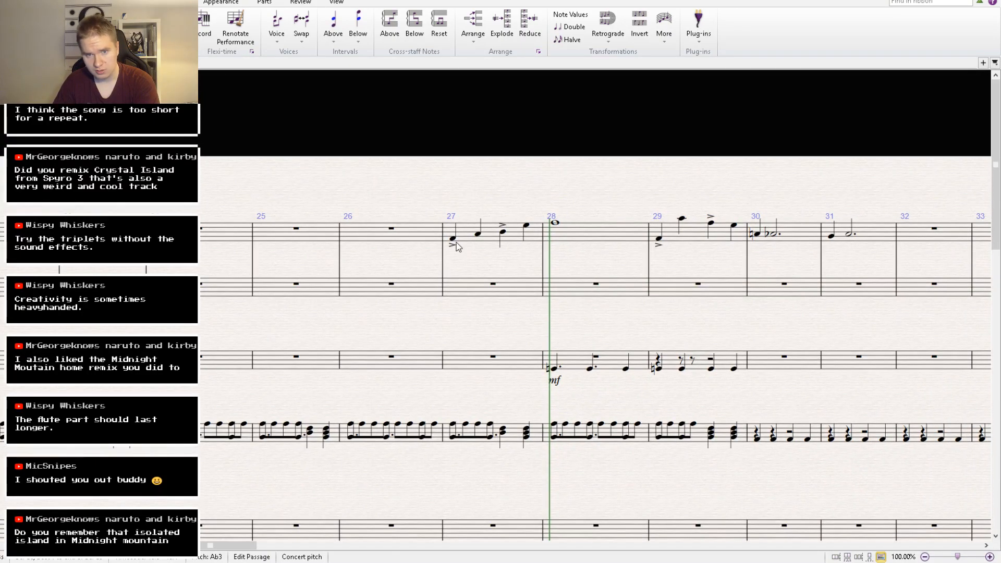
{"action": "left_click", "coordinate": [453, 239]}
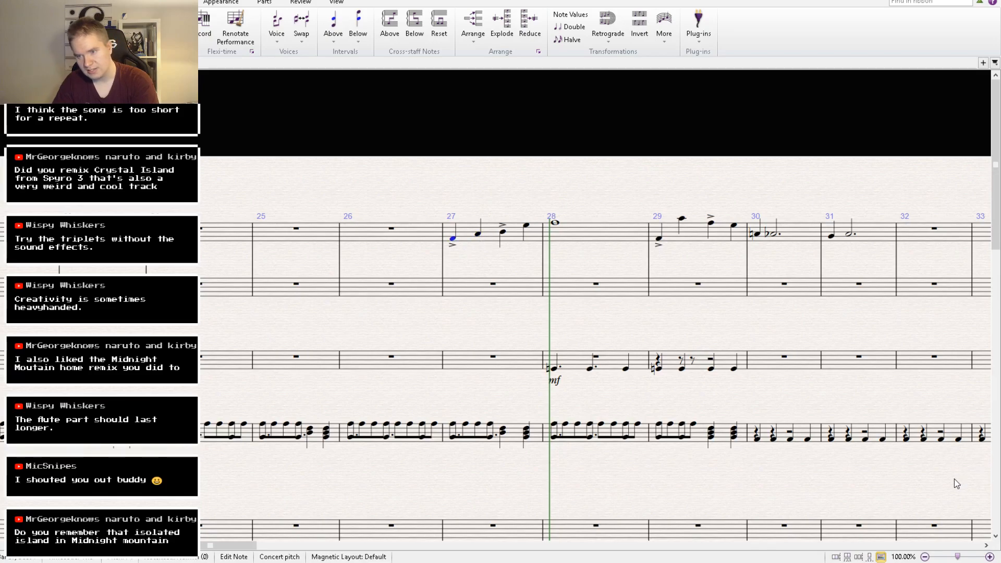
{"action": "left_click", "coordinate": [943, 479]}
{"action": "left_click", "coordinate": [503, 232]}
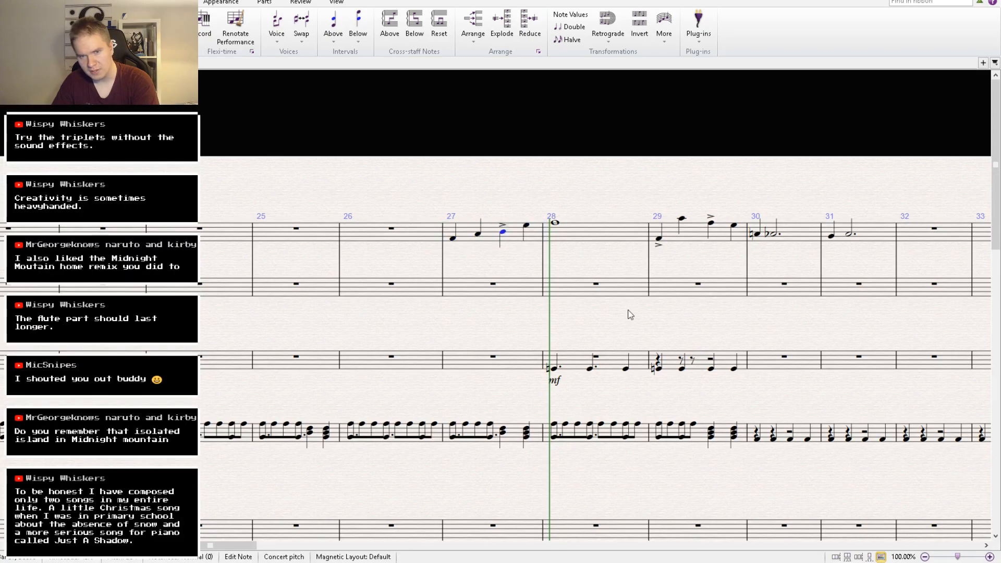
{"action": "left_click", "coordinate": [939, 470]}
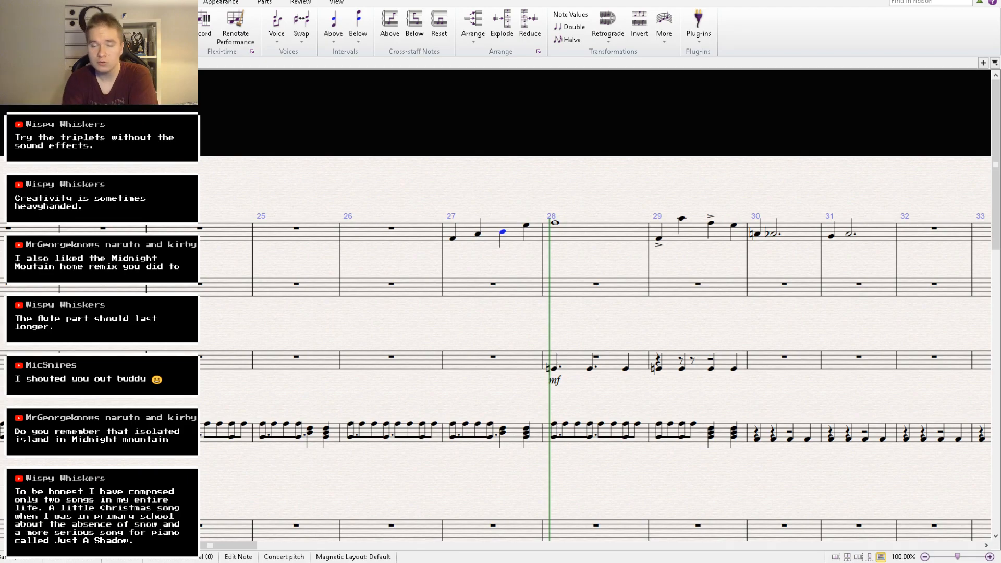
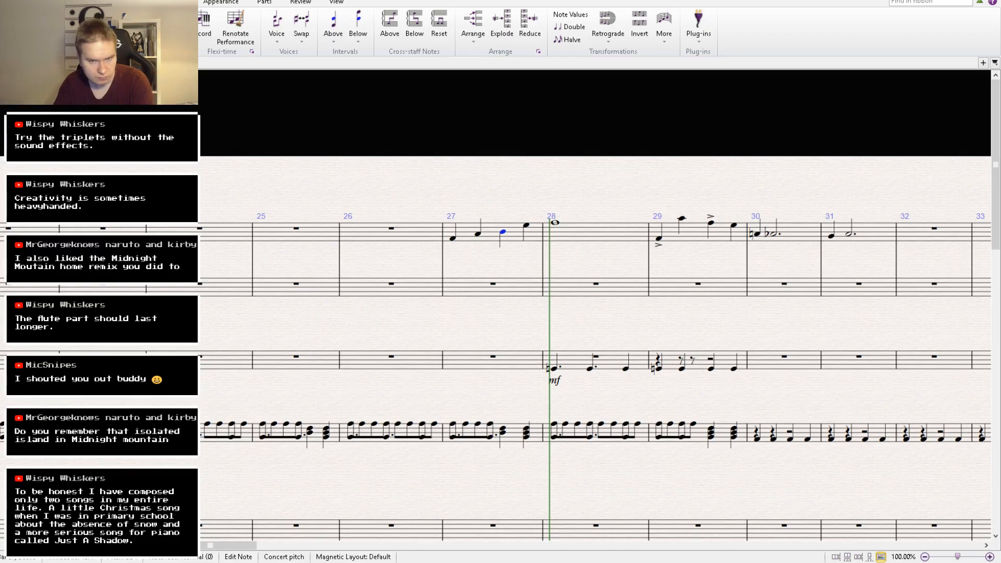
Add a slur in the top staff from the first note of bar 27 to the whole note in bar 28.
{"action": "left_click", "coordinate": [452, 238]}
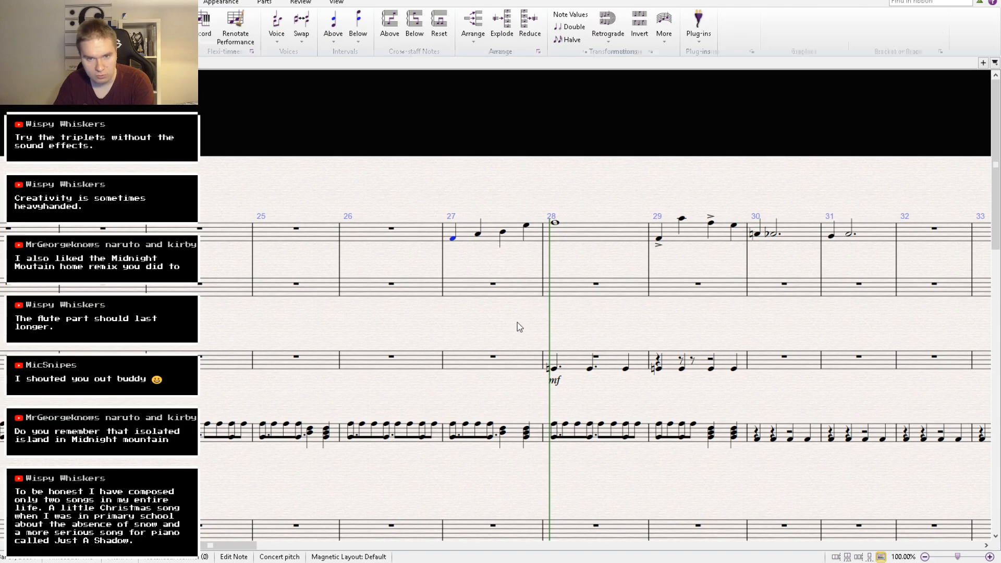
{"action": "key", "text": "s"}
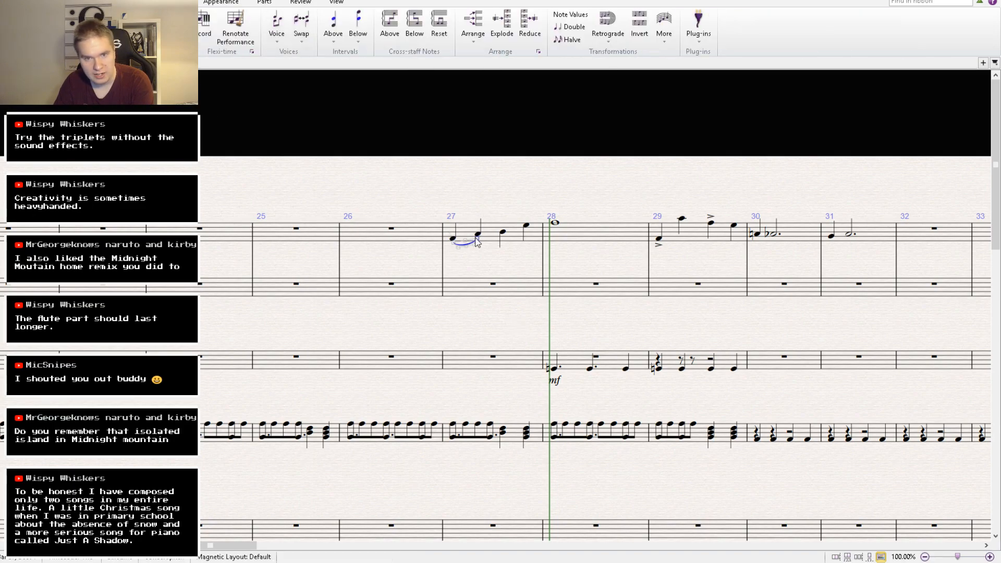
{"action": "key", "text": "space"}
{"action": "key", "text": "space"}
{"action": "key", "text": "space"}
{"action": "left_click_drag", "start_coordinate": [558, 240], "coordinate": [554, 235]}
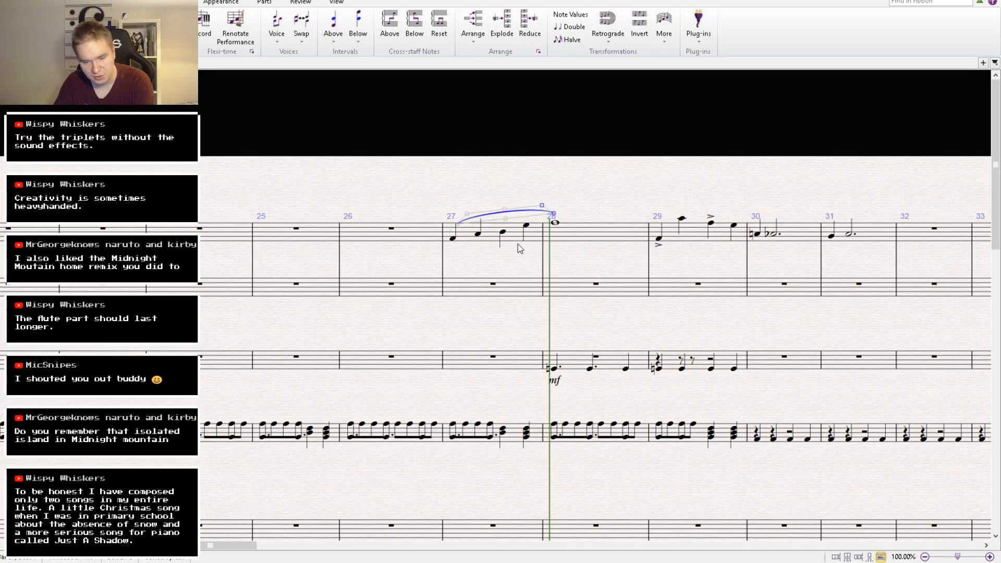
Add a slur in the top staff from the first note of bar 29 to the first note of bar 30.
{"action": "left_click", "coordinate": [658, 240]}
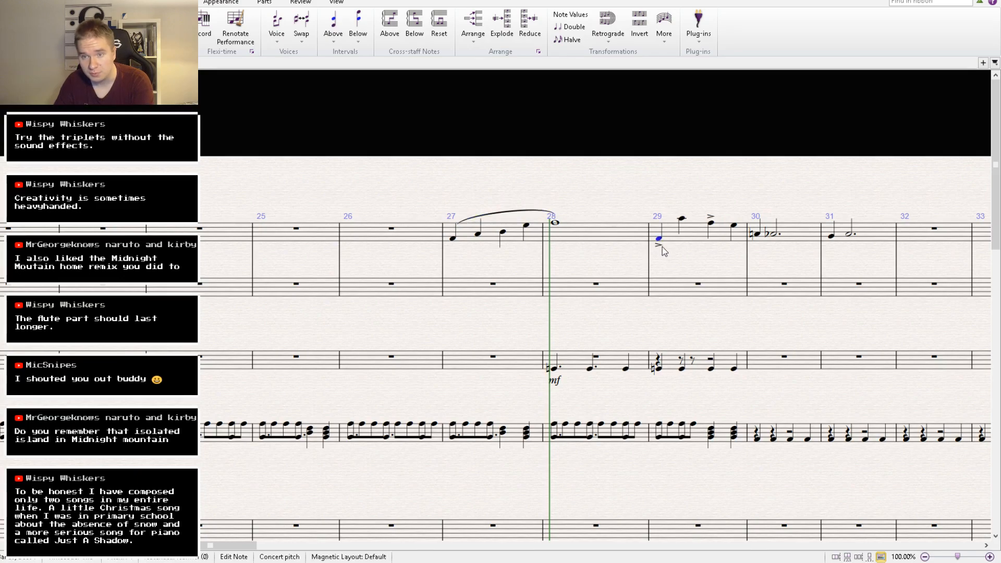
{"action": "key", "text": "s"}
{"action": "key", "text": "space"}
{"action": "key", "text": "space"}
{"action": "key", "text": "space"}
{"action": "key", "text": "Escape"}
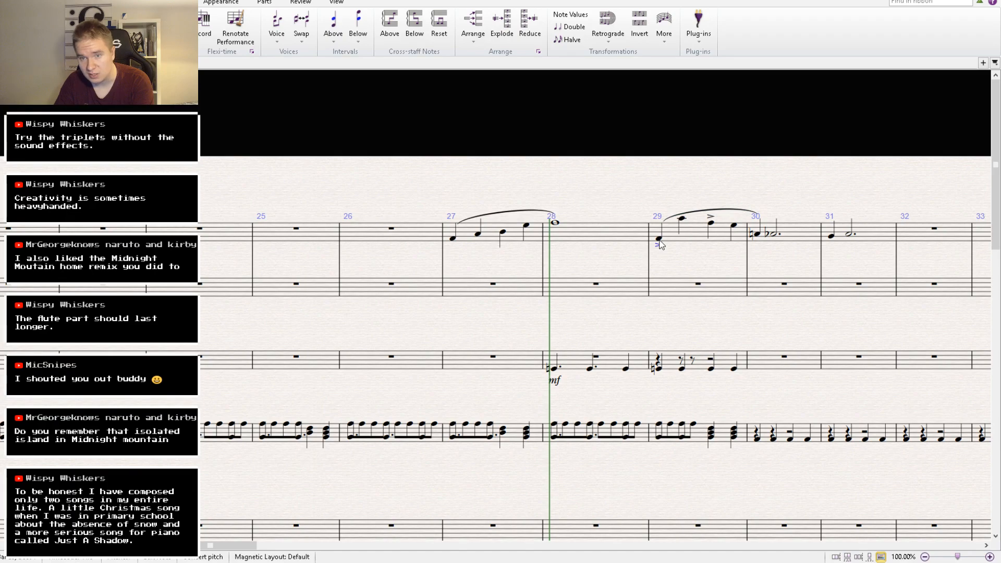
Remove the accents in bar 29 and extend that bar's slur to the dotted half note in bar 30.
{"action": "left_click", "coordinate": [710, 223]}
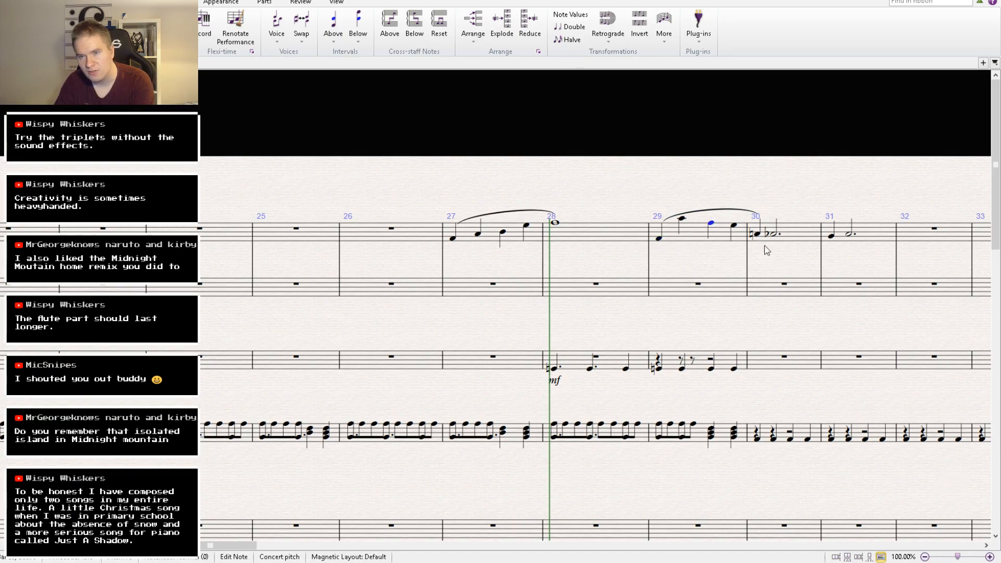
{"action": "left_click", "coordinate": [761, 218]}
{"action": "left_click_drag", "start_coordinate": [761, 218], "coordinate": [771, 195]}
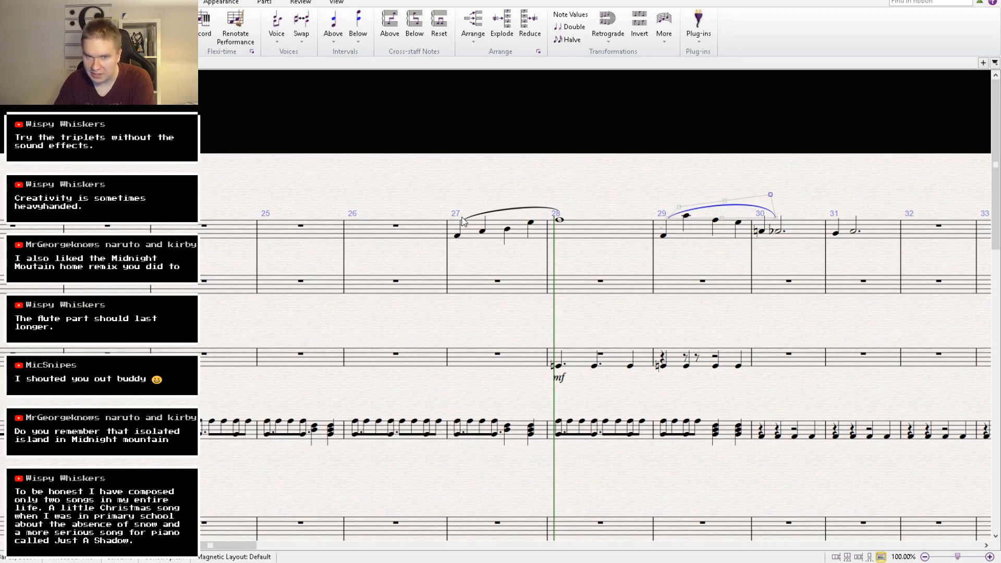
{"action": "key", "text": "Escape"}
Slur the quarter note in bar 31 of the top staff to the dotted half note in the same bar.
{"action": "left_click_drag", "start_coordinate": [809, 323], "coordinate": [611, 340]}
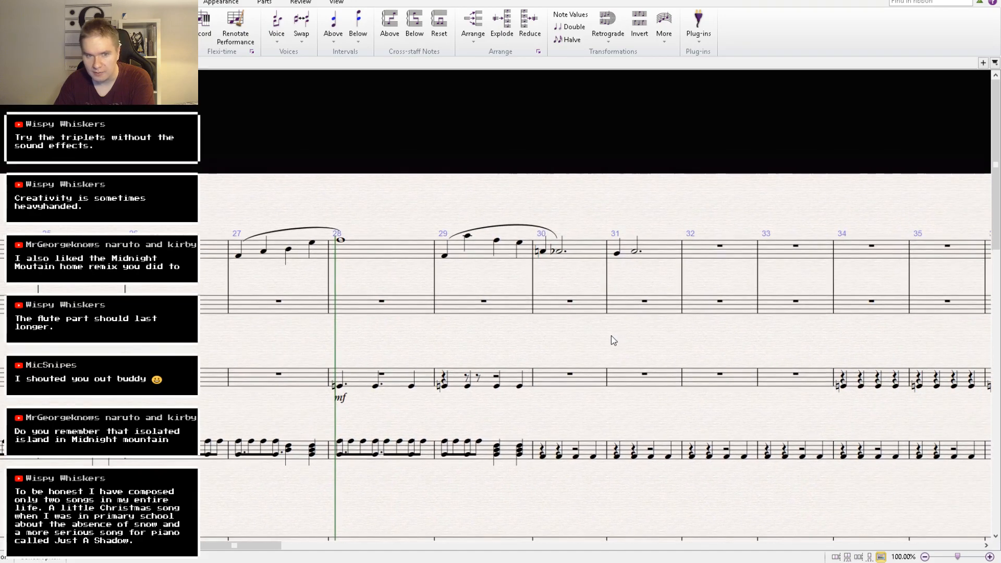
{"action": "left_click", "coordinate": [304, 230]}
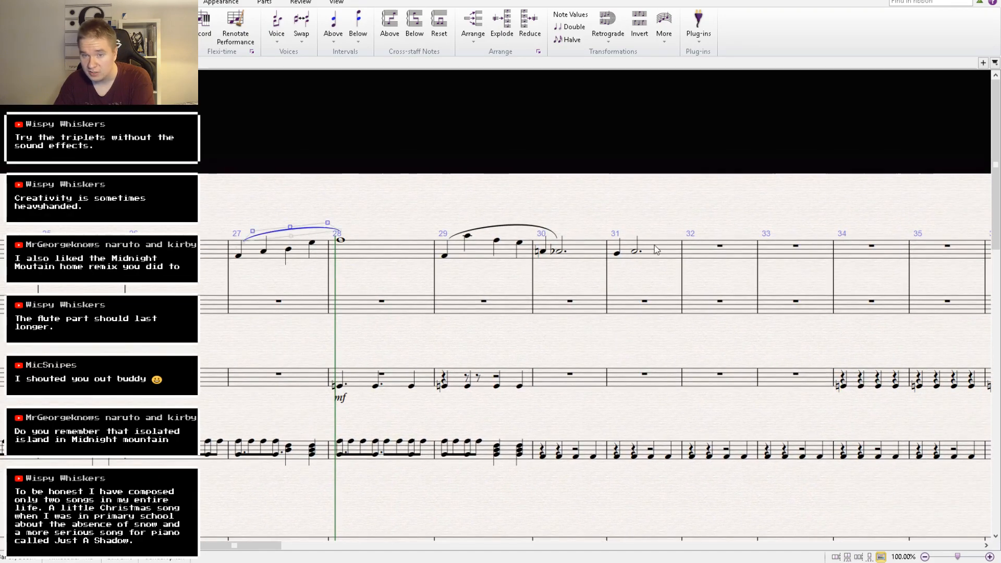
{"action": "left_click", "coordinate": [619, 254]}
{"action": "key", "text": "s"}
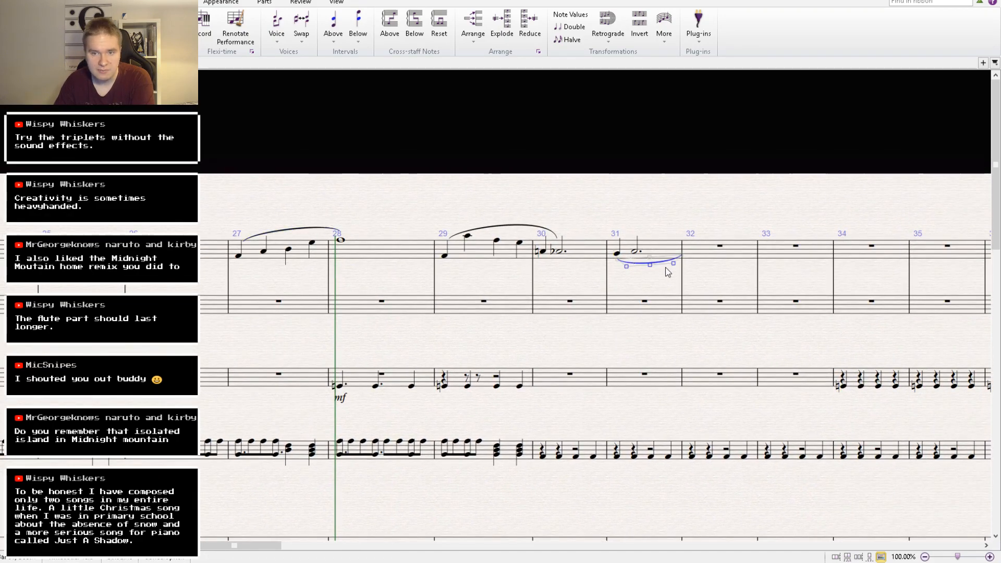
{"action": "key", "text": "Escape"}
{"action": "left_click_drag", "start_coordinate": [680, 256], "coordinate": [625, 250]}
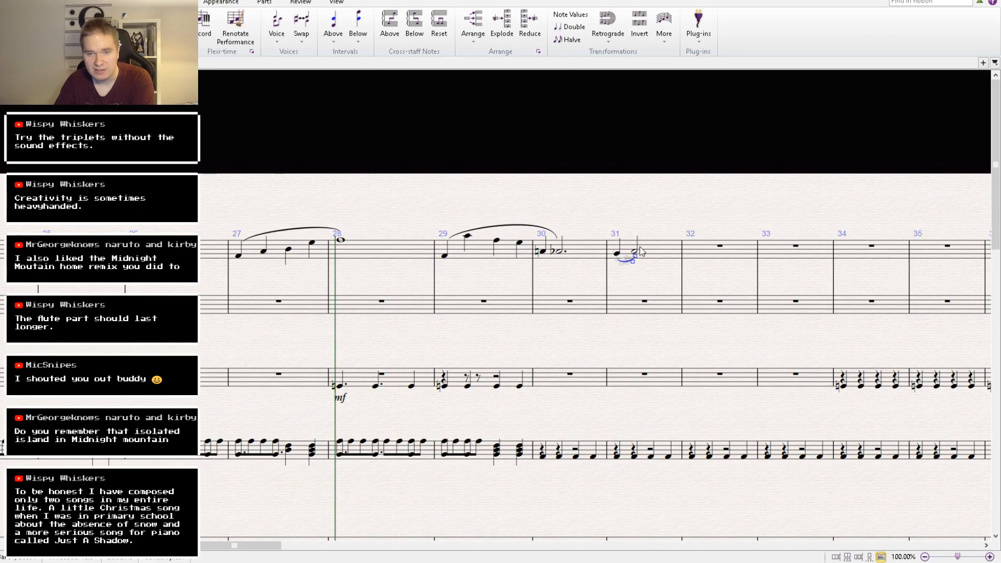
Copy bar 31 of the top staff into bar 32.
{"action": "left_click", "coordinate": [658, 253]}
{"action": "left_click", "coordinate": [715, 253], "text": "alt"}
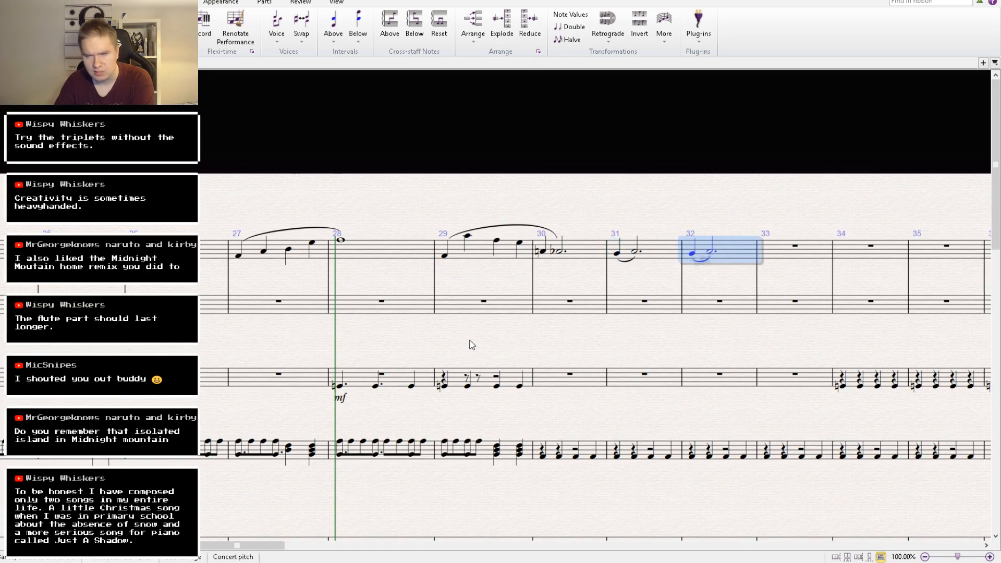
{"action": "left_click_drag", "start_coordinate": [472, 345], "coordinate": [656, 303]}
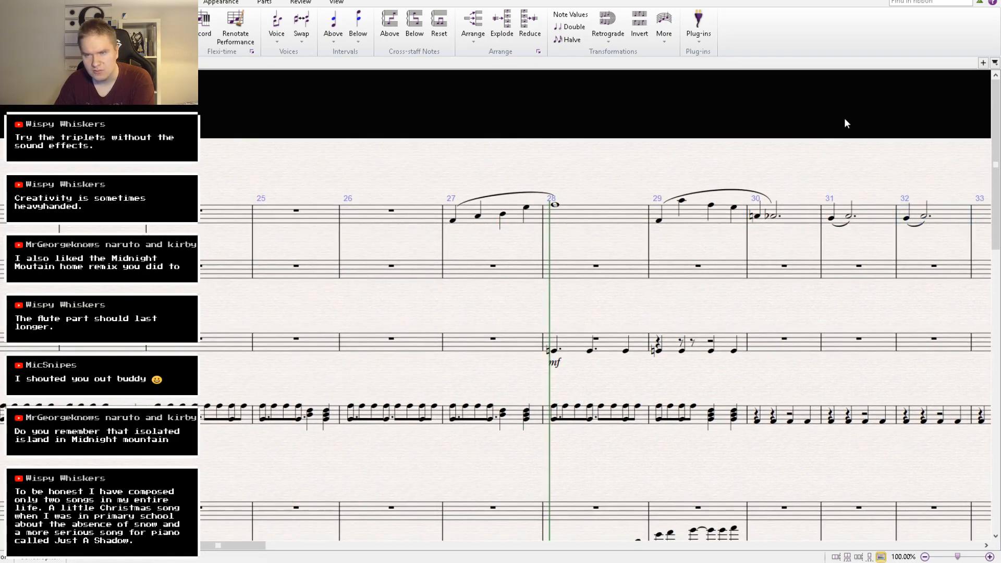
Rewind to bar 23 and play back the passage up to bar 33 to check the slurred melody.
{"action": "key", "text": "bracketleft"}
{"action": "key", "text": "bracketleft"}
{"action": "key", "text": "bracketleft"}
{"action": "key", "text": "bracketleft"}
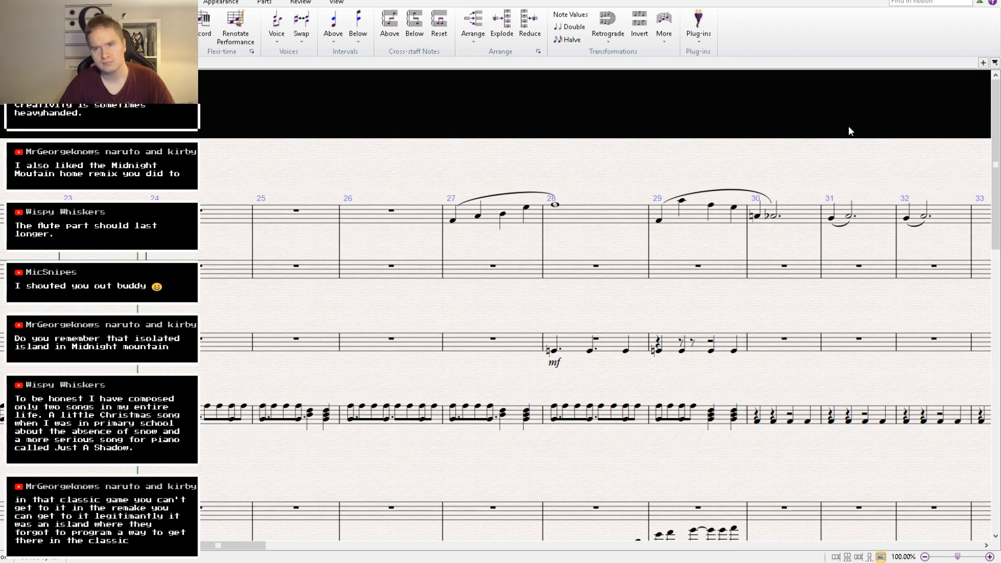
{"action": "key", "text": "ctrl+minus"}
{"action": "key", "text": "space"}
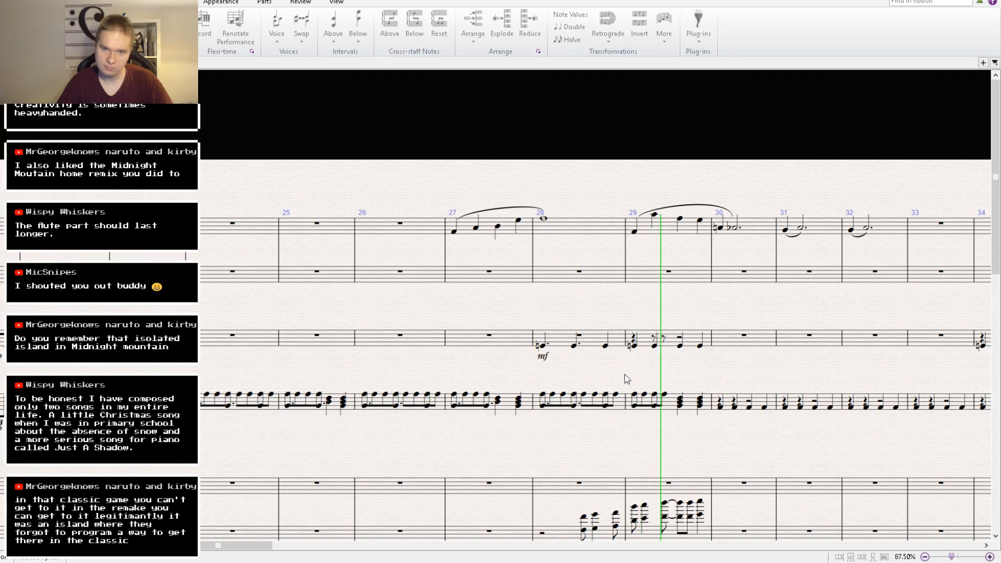
{"action": "left_click_drag", "start_coordinate": [625, 375], "coordinate": [371, 384]}
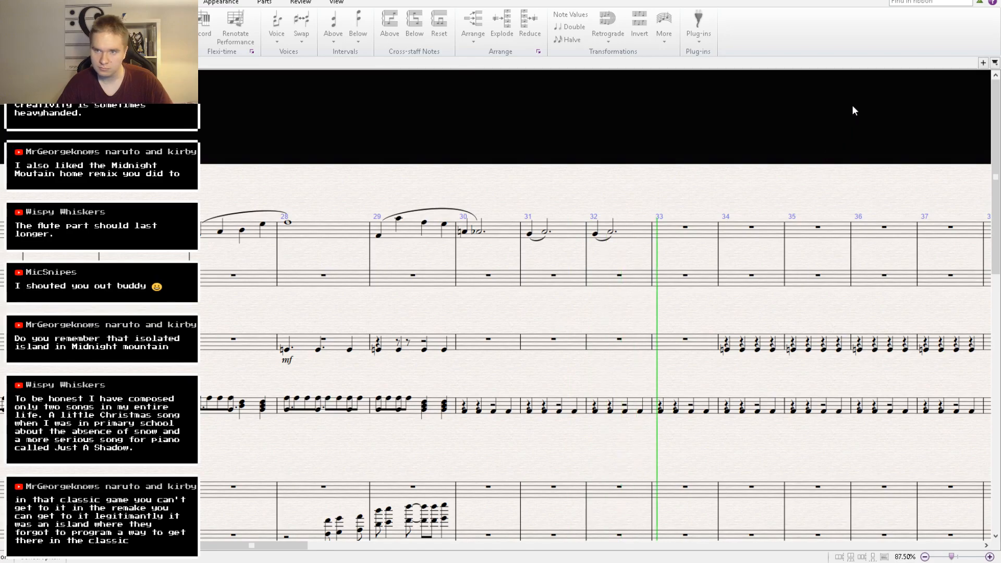
{"action": "key", "text": "space"}
Copy bar 30 of the top staff into bar 32, and bars 31–32 into bars 33–34.
{"action": "left_click", "coordinate": [487, 227]}
{"action": "left_click", "coordinate": [625, 237], "text": "alt"}
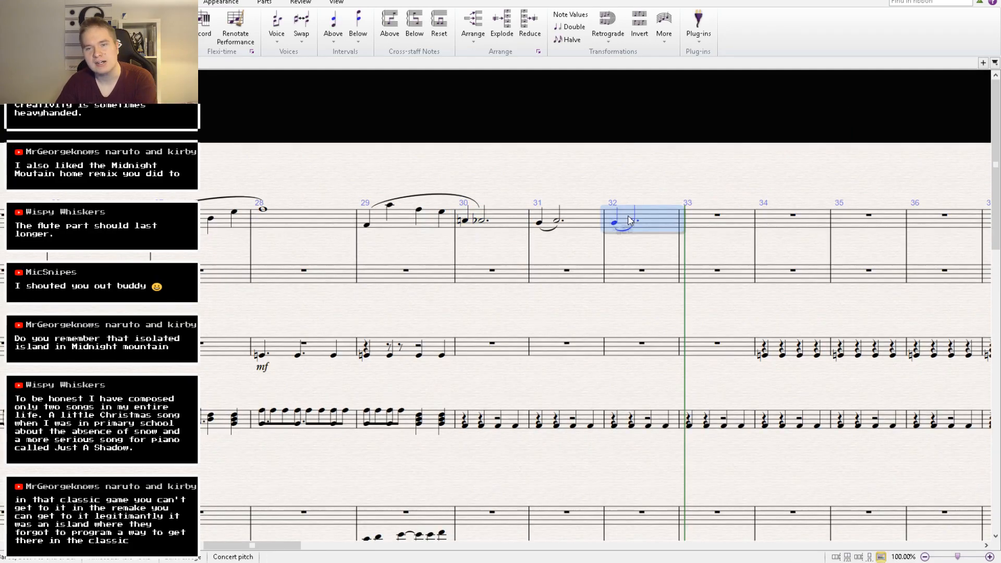
{"action": "left_click", "coordinate": [583, 234]}
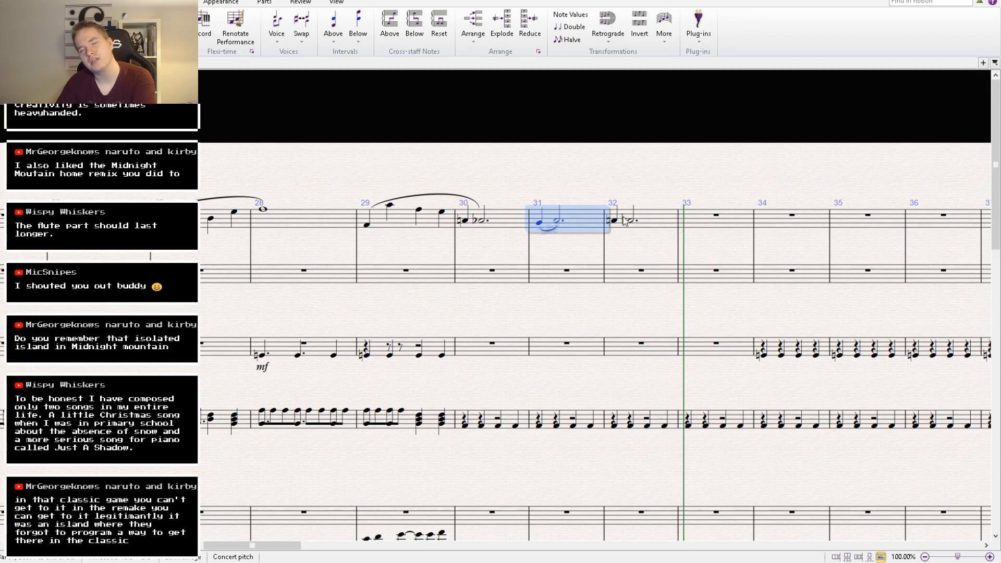
{"action": "left_click", "coordinate": [648, 217], "text": "shift"}
{"action": "left_click", "coordinate": [720, 228], "text": "alt"}
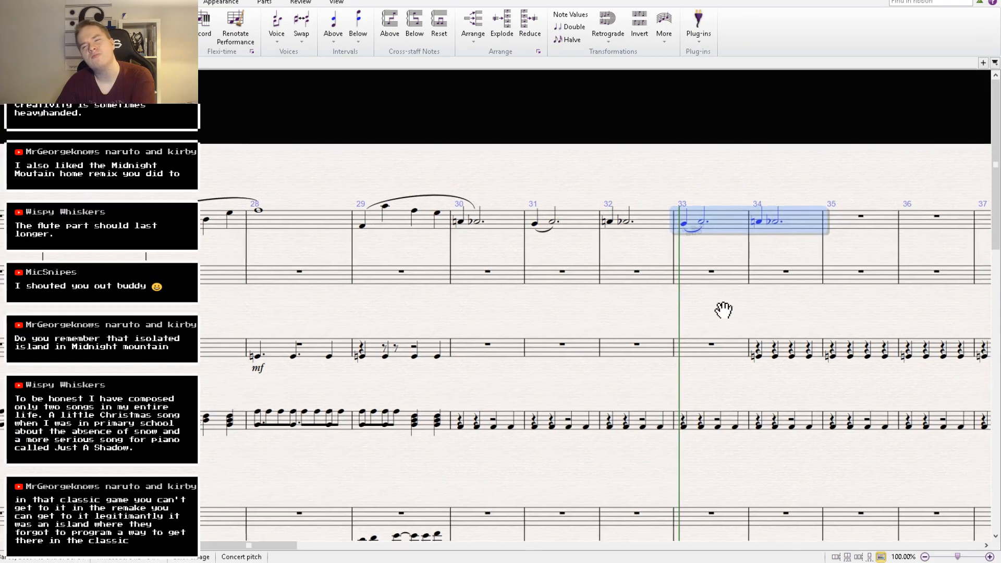
Paste the copied two-bar pattern into bars 35–36 and 37–38 of the top staff.
{"action": "key", "text": "Escape"}
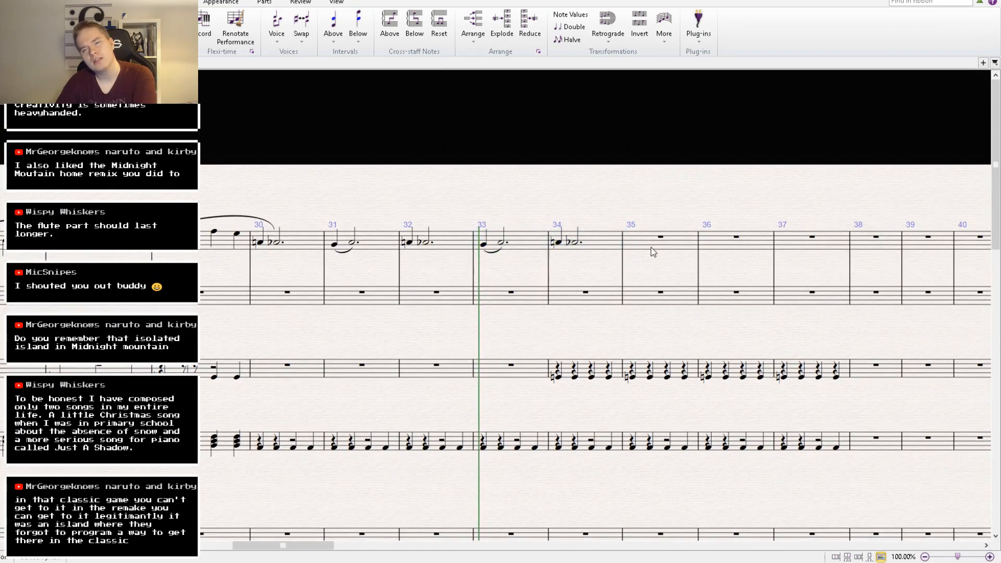
{"action": "left_click", "coordinate": [656, 251]}
{"action": "key", "text": "ctrl+v"}
{"action": "left_click", "coordinate": [785, 253]}
{"action": "key", "text": "ctrl+v"}
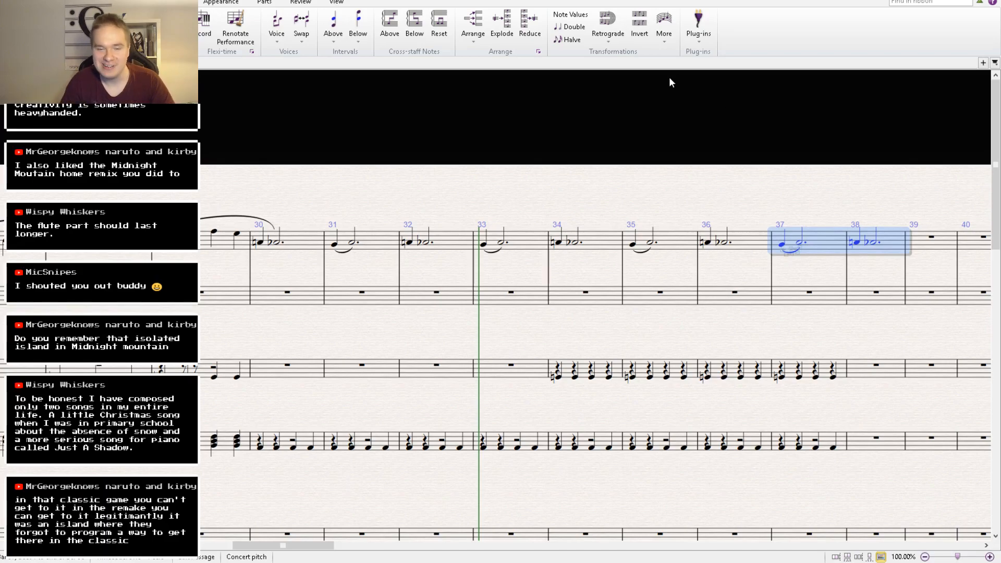
{"action": "left_click", "coordinate": [601, 132]}
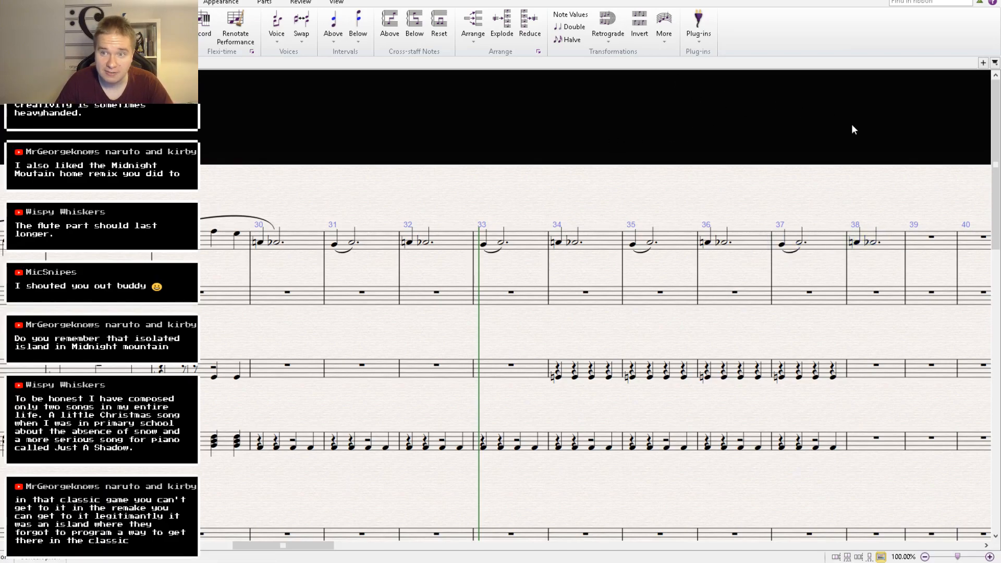
Rewind to before bar 29 and play back the repeated top-staff pattern up to bar 33.
{"action": "key", "text": "["}
{"action": "key", "text": "["}
{"action": "key", "text": "["}
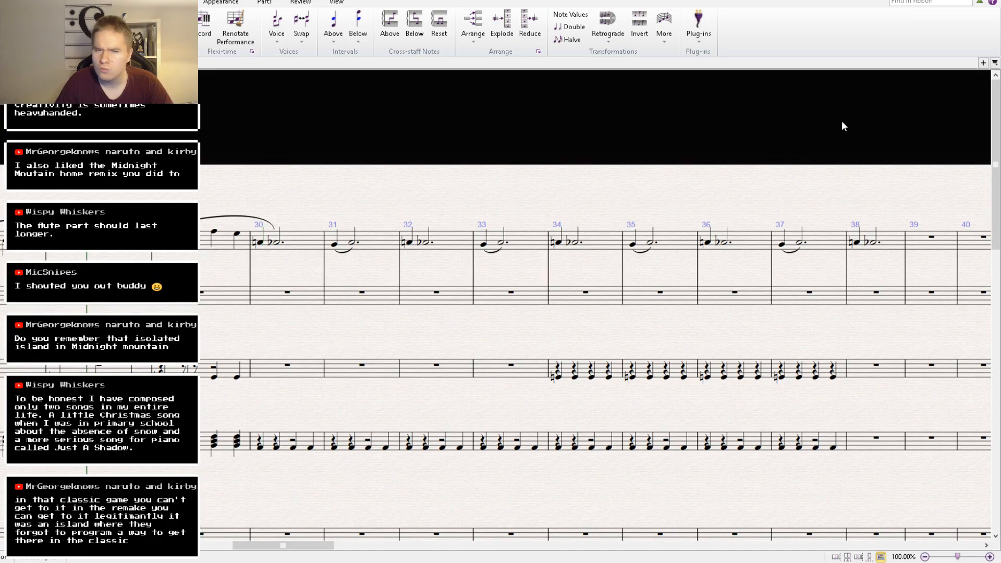
{"action": "key", "text": "]"}
{"action": "key", "text": "["}
{"action": "key", "text": "["}
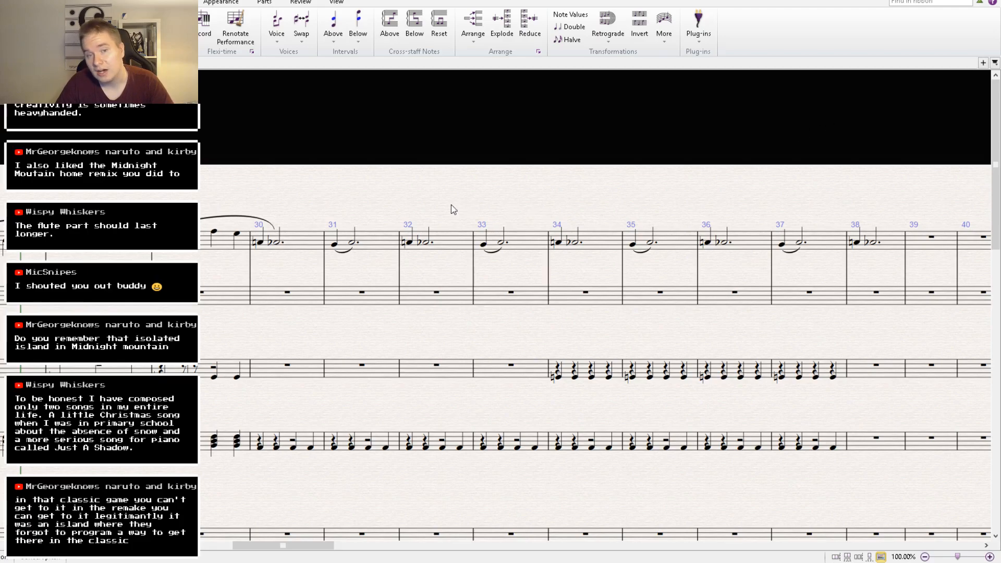
{"action": "left_click_drag", "start_coordinate": [387, 211], "coordinate": [421, 197]}
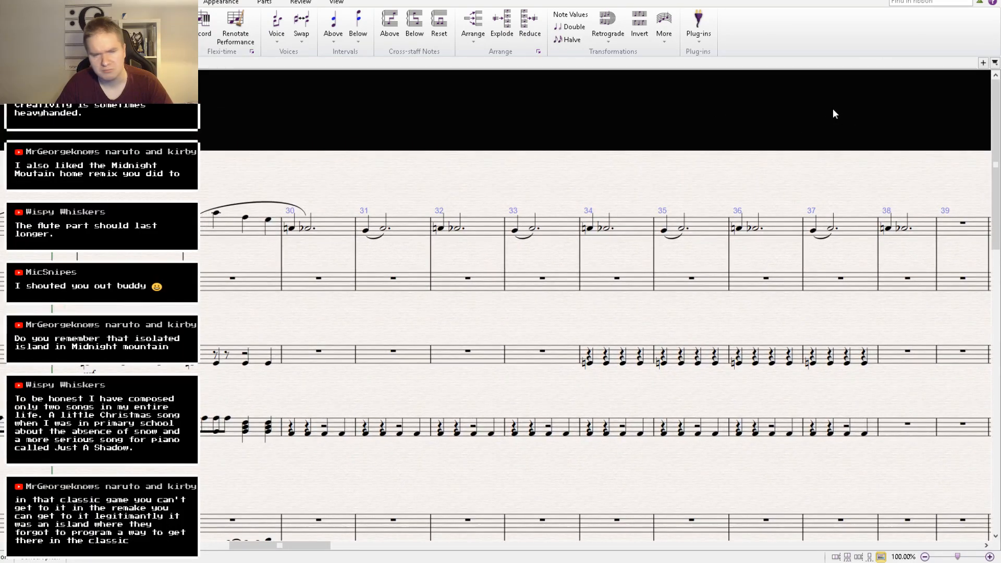
{"action": "key", "text": "ctrl+minus"}
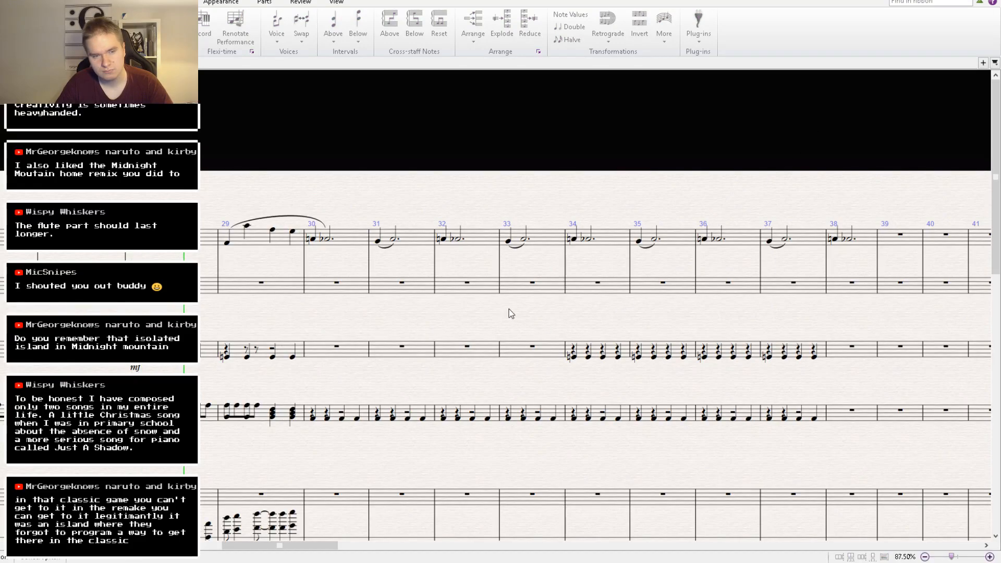
{"action": "key", "text": "space"}
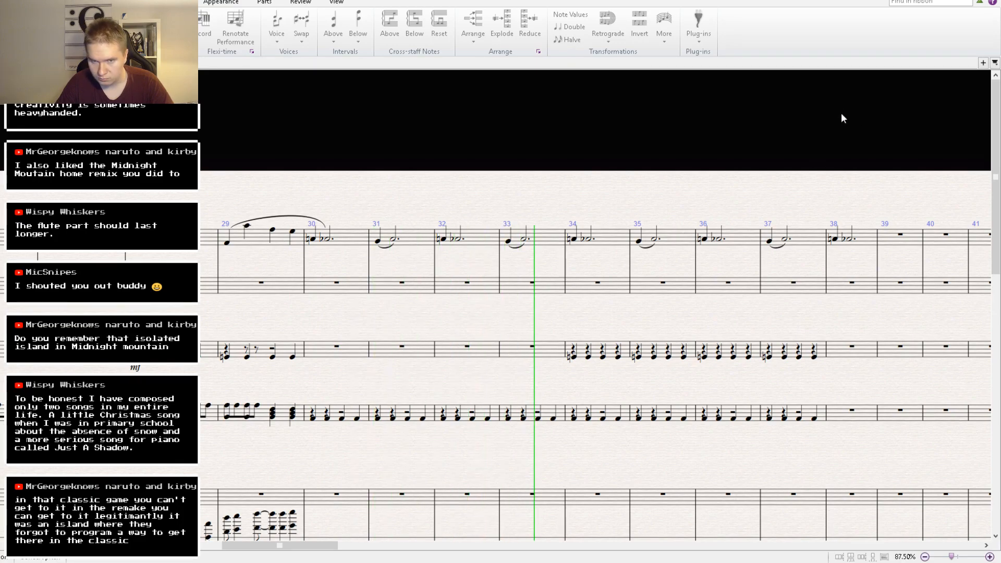
{"action": "key", "text": "space"}
Clear bar 33 of the top staff and copy bars 30–32 into bars 34–36.
{"action": "left_click", "coordinate": [570, 232]}
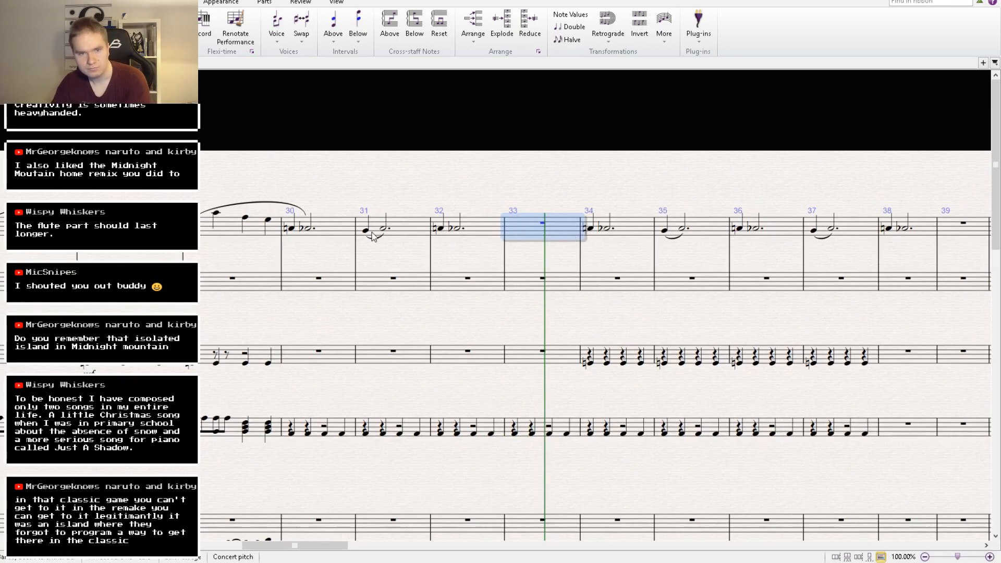
{"action": "left_click", "coordinate": [338, 228]}
{"action": "left_click", "coordinate": [473, 226], "text": "shift"}
{"action": "left_click", "coordinate": [636, 233], "text": "alt"}
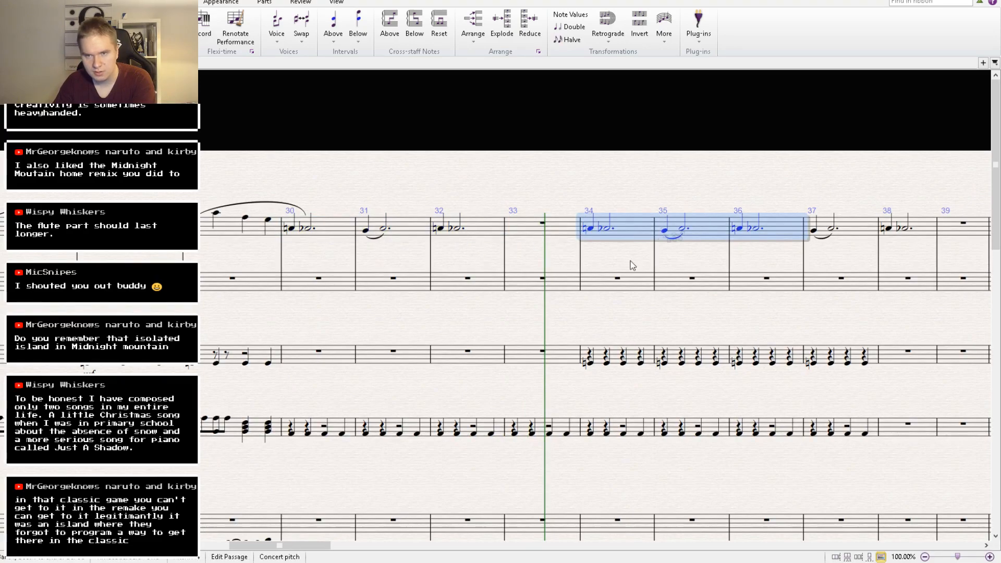
Enter a whole note in bar 33 on the upper stave of the second staff pair below the rhythm staff, and lower it one step.
{"action": "left_click_drag", "start_coordinate": [477, 256], "coordinate": [503, 134]}
{"action": "left_click_drag", "start_coordinate": [608, 357], "coordinate": [578, 162]}
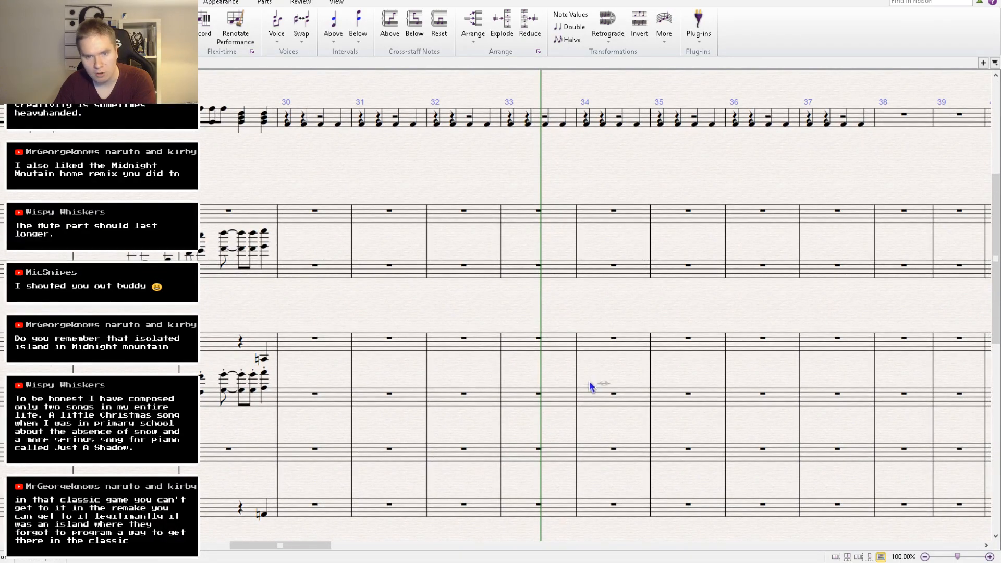
{"action": "left_click", "coordinate": [509, 348]}
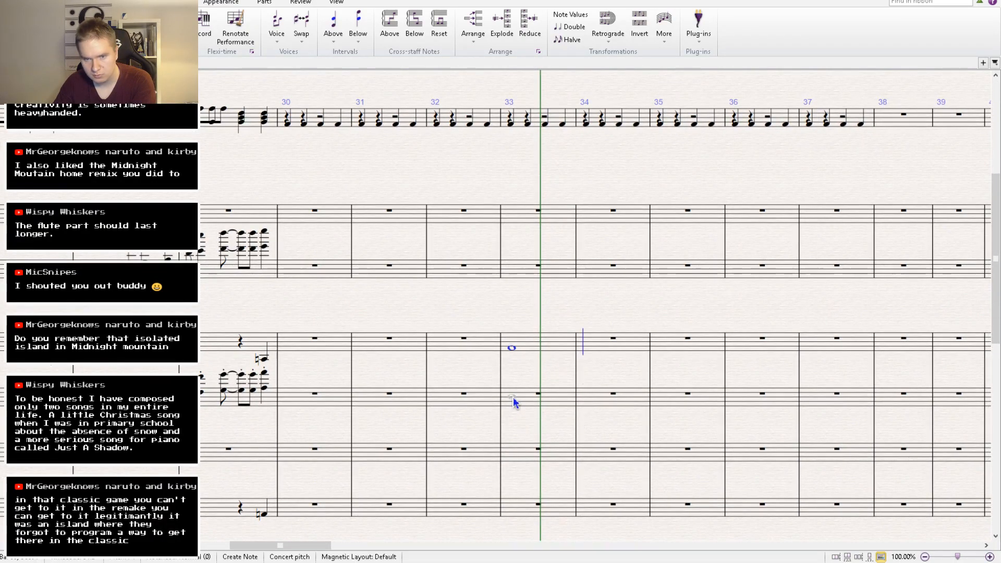
{"action": "key", "text": "Escape"}
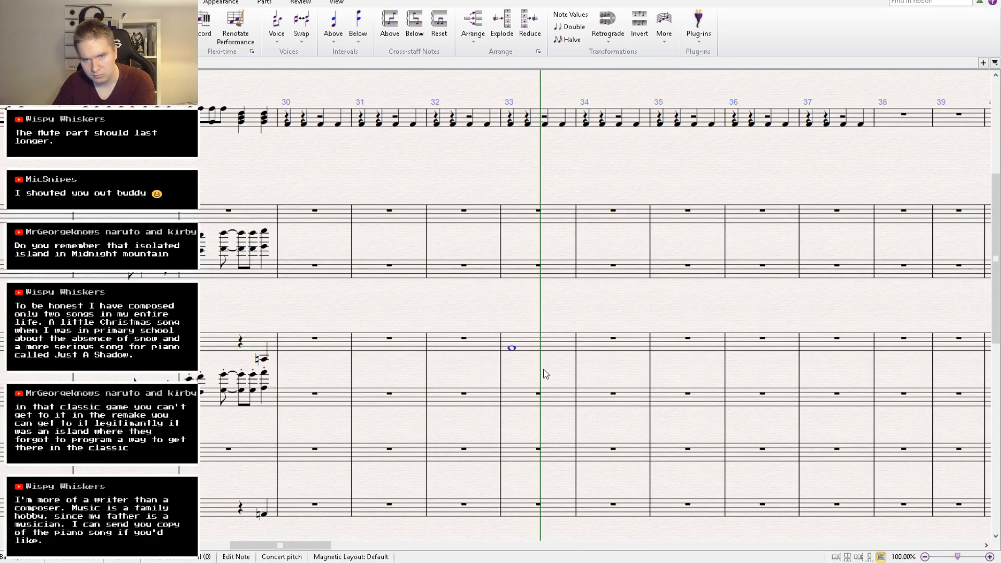
{"action": "key", "text": "shift+2"}
{"action": "key", "text": "ctrl+z"}
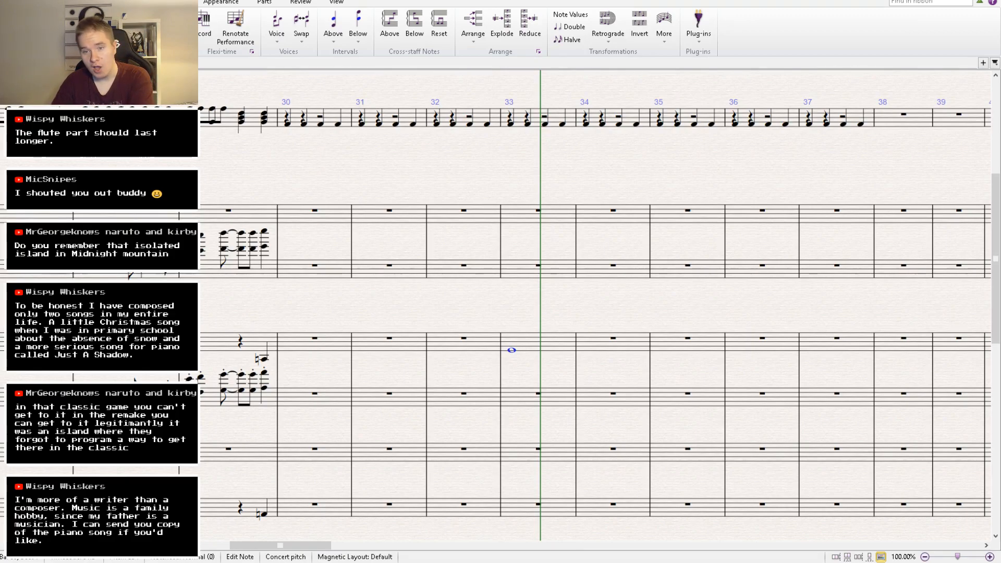
{"action": "left_click", "coordinate": [539, 353]}
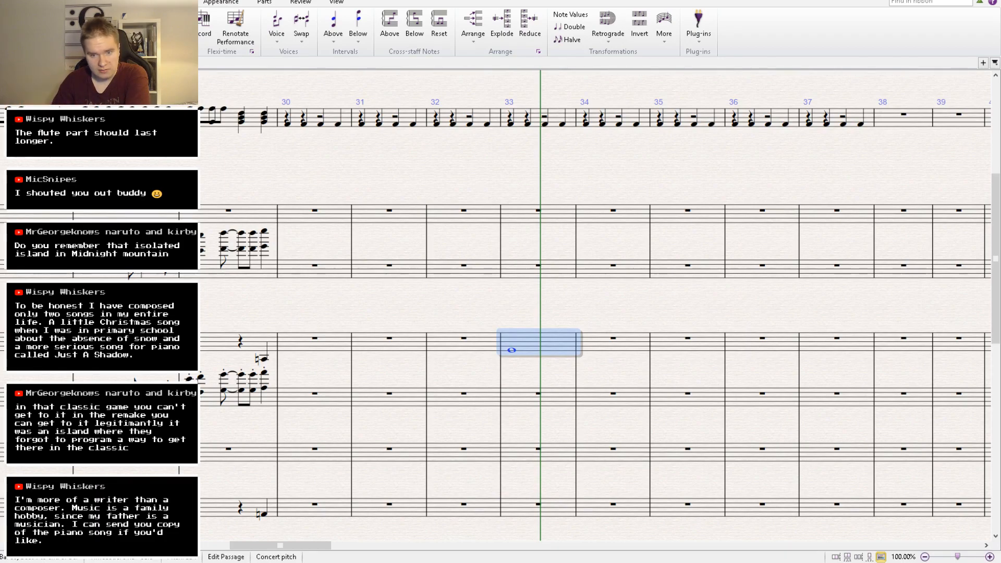
Copy the bar 33 whole note to the lower stave of the pair and add notes a fourth and then a third below it.
{"action": "left_click", "coordinate": [526, 394], "text": "alt"}
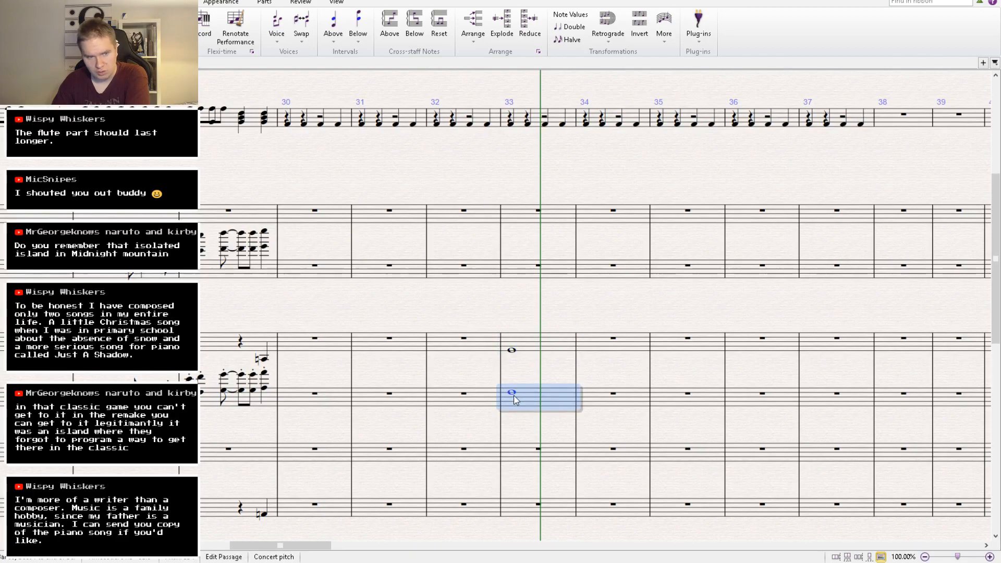
{"action": "left_click", "coordinate": [515, 393]}
{"action": "left_click_drag", "start_coordinate": [528, 419], "coordinate": [500, 373]}
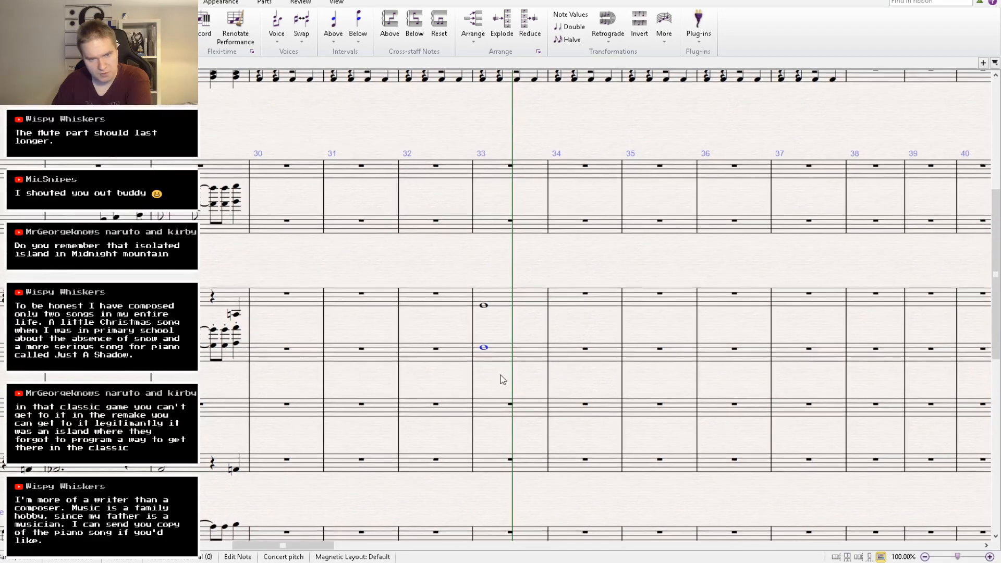
{"action": "left_click_drag", "start_coordinate": [492, 328], "coordinate": [497, 384]}
{"action": "key", "text": "shift+4"}
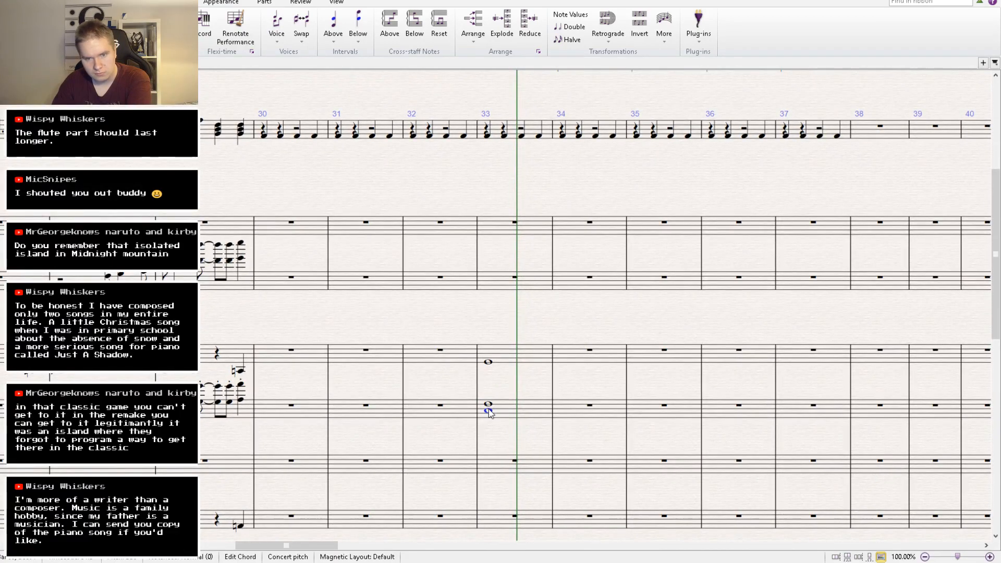
{"action": "key", "text": "shift+2"}
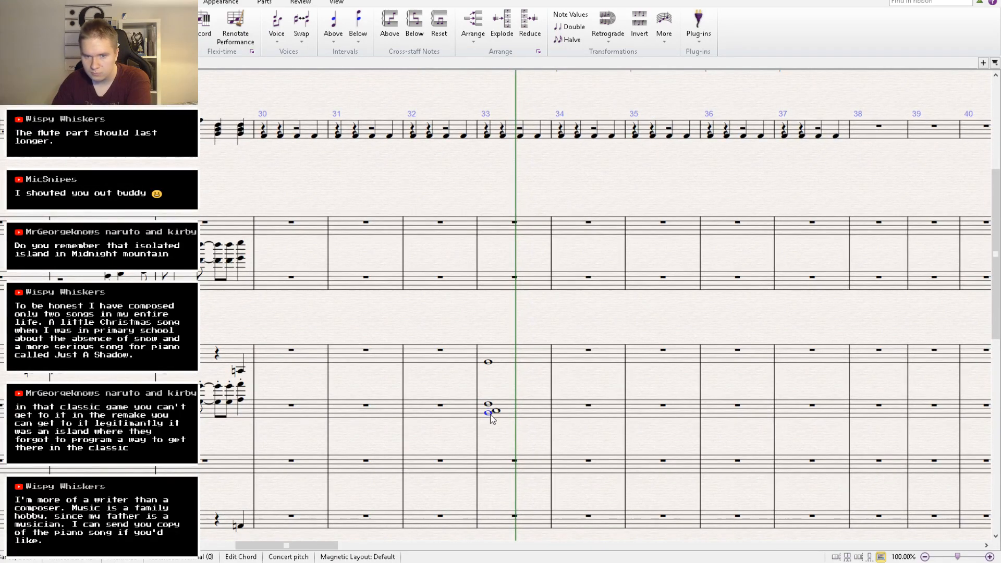
{"action": "key", "text": "Down"}
{"action": "left_click_drag", "start_coordinate": [523, 384], "coordinate": [504, 362]}
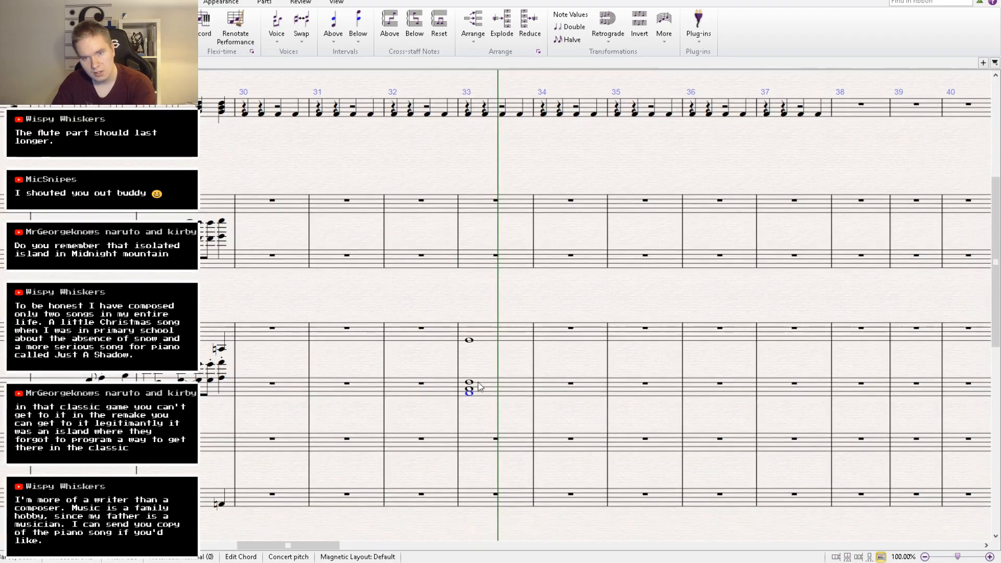
Add a trill line spanning bar 33 above the whole-note chord on the lower stave of the pair.
{"action": "double_click", "coordinate": [470, 383]}
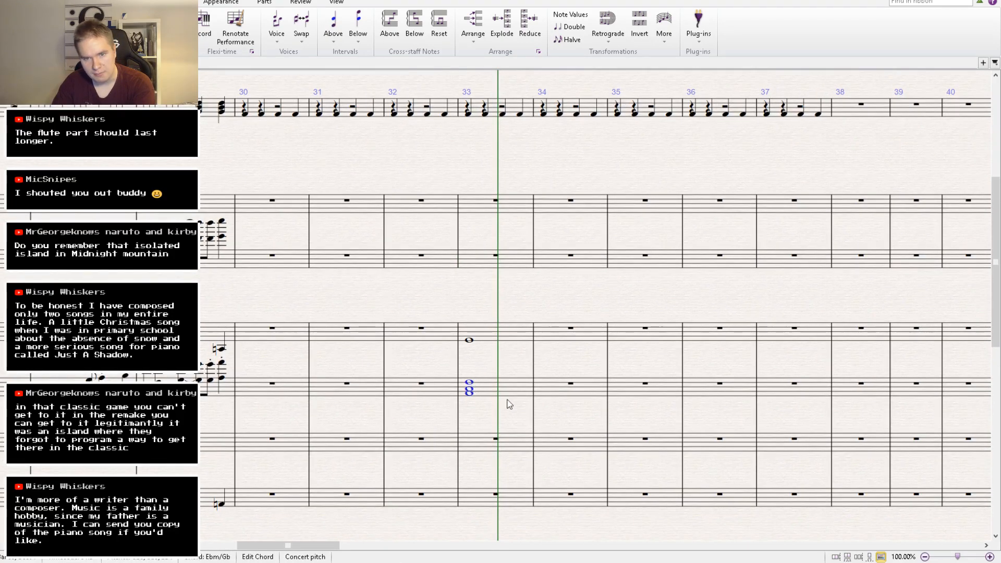
{"action": "key", "text": "l"}
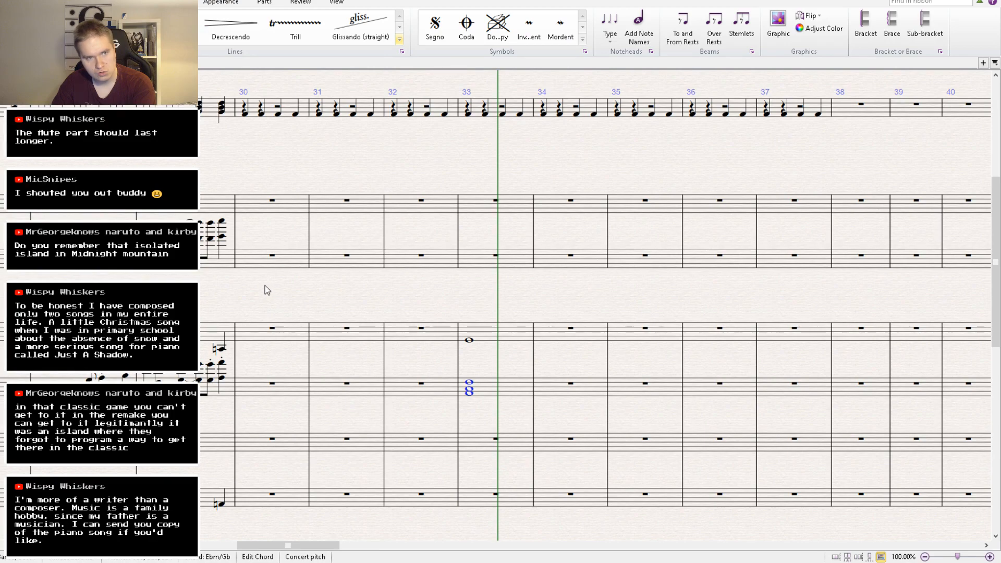
{"action": "left_click", "coordinate": [198, 211]}
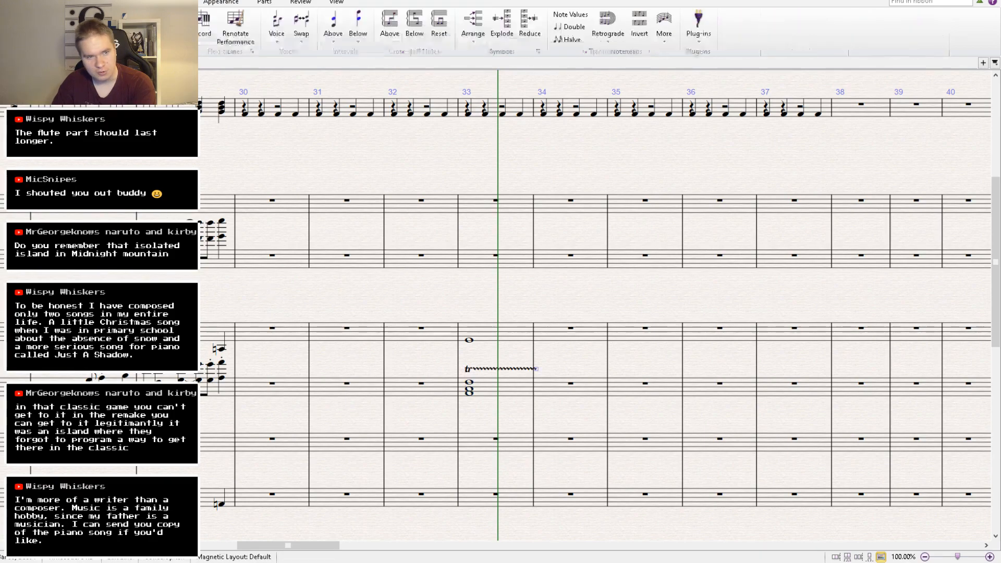
{"action": "key", "text": "ctrl+z"}
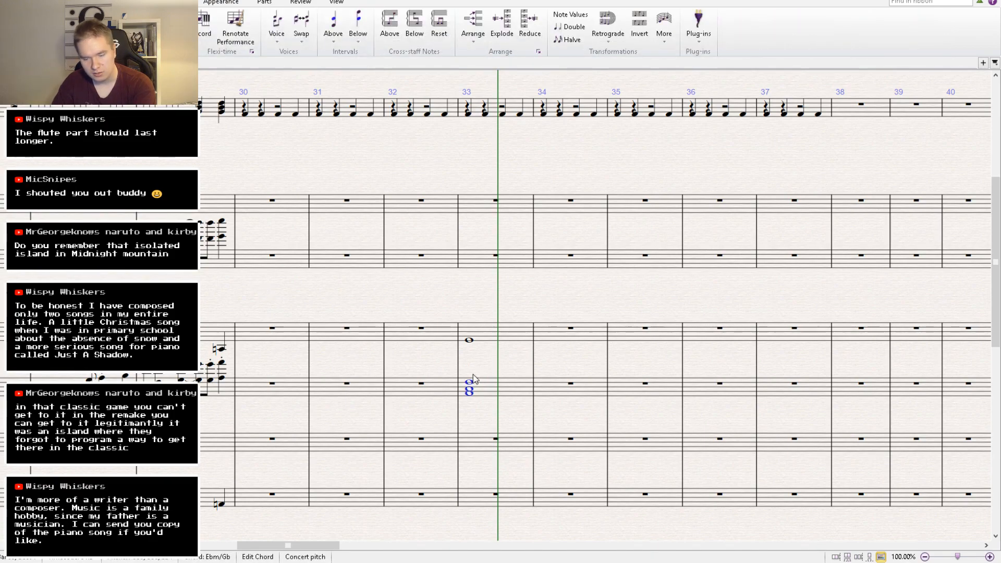
{"action": "key", "text": "ctrl+y"}
Copy the chord's trill line to the bar 33 whole note on the stave above.
{"action": "left_click", "coordinate": [476, 369]}
{"action": "key", "text": "ctrl+c"}
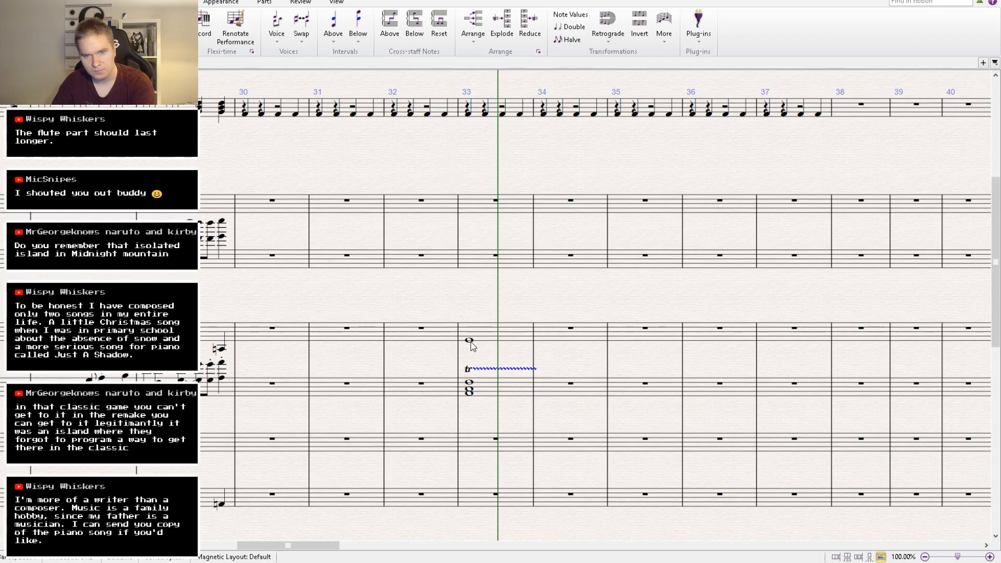
{"action": "left_click", "coordinate": [470, 341]}
{"action": "key", "text": "ctrl+v"}
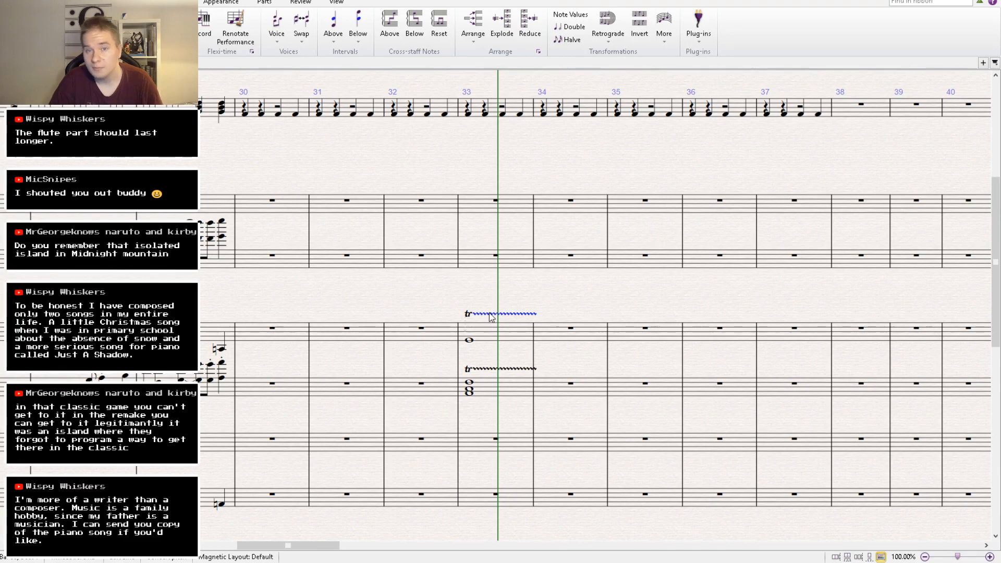
Rewind and play back the passage through bar 33 up to bar 35.
{"action": "key", "text": "["}
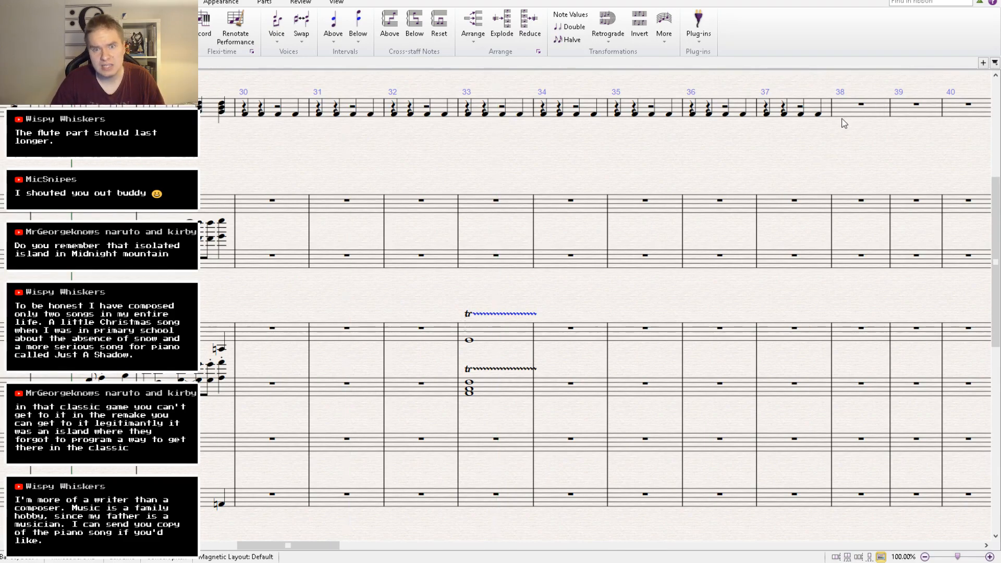
{"action": "key", "text": "space"}
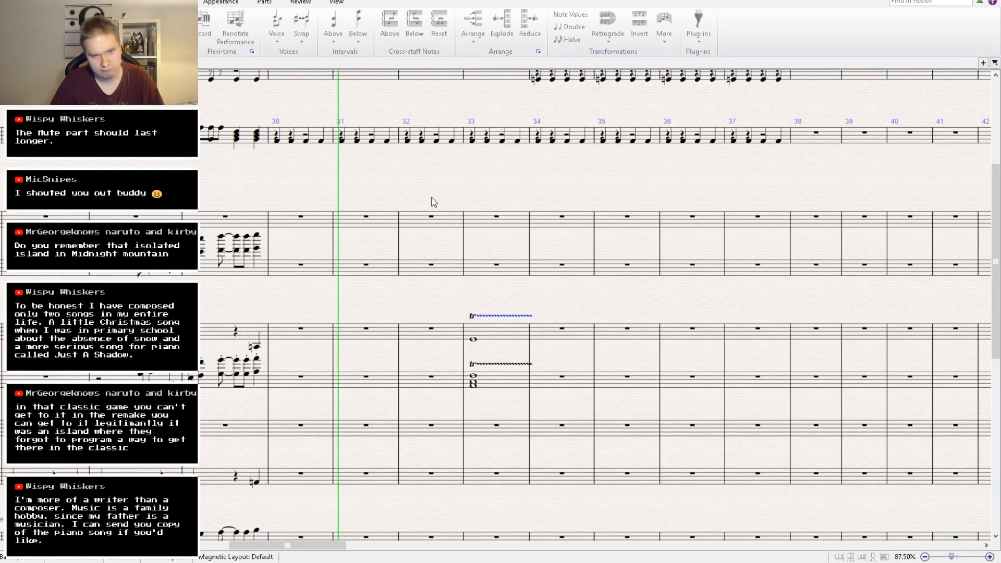
{"action": "left_click_drag", "start_coordinate": [502, 212], "coordinate": [418, 271]}
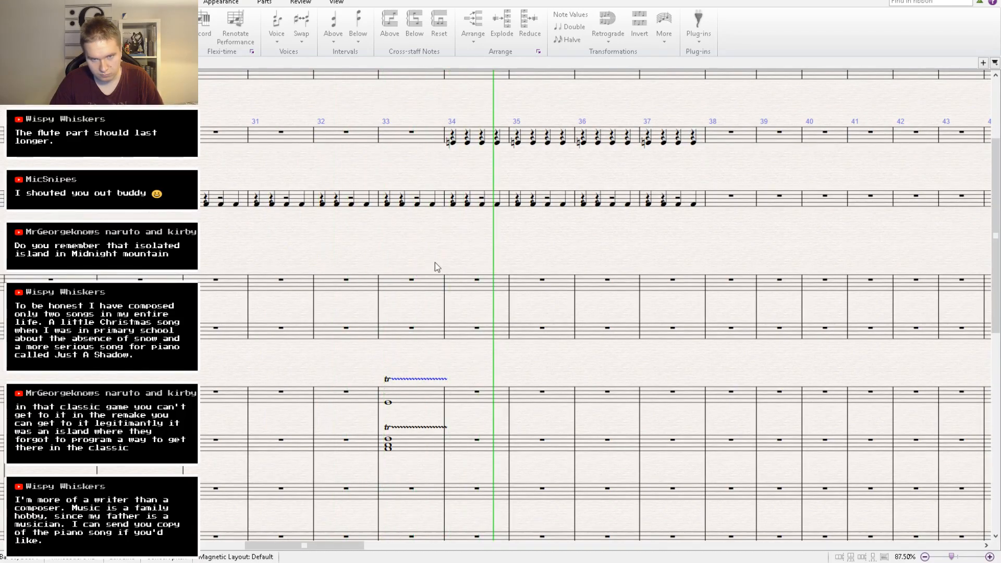
{"action": "key", "text": "space"}
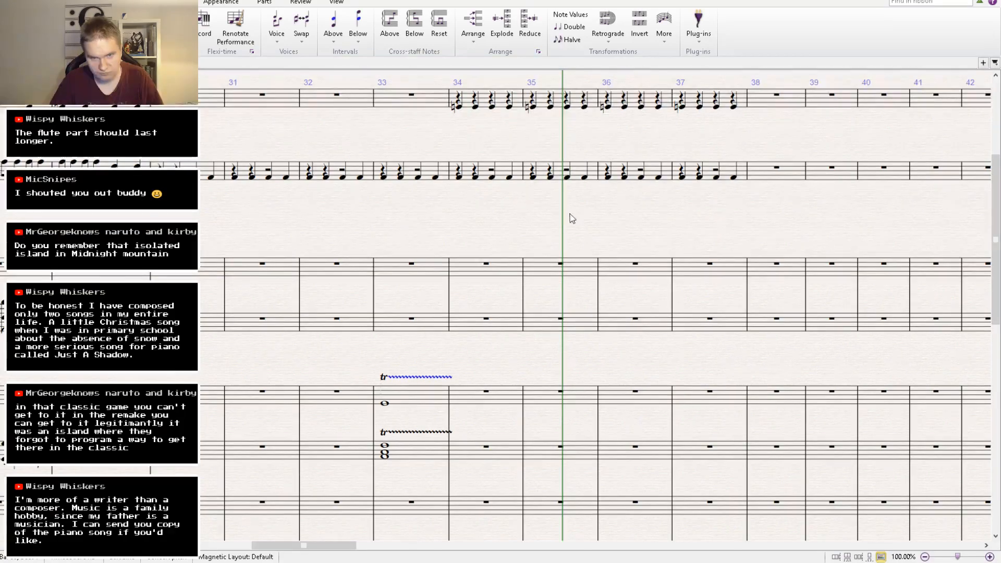
{"action": "left_click_drag", "start_coordinate": [568, 214], "coordinate": [512, 281]}
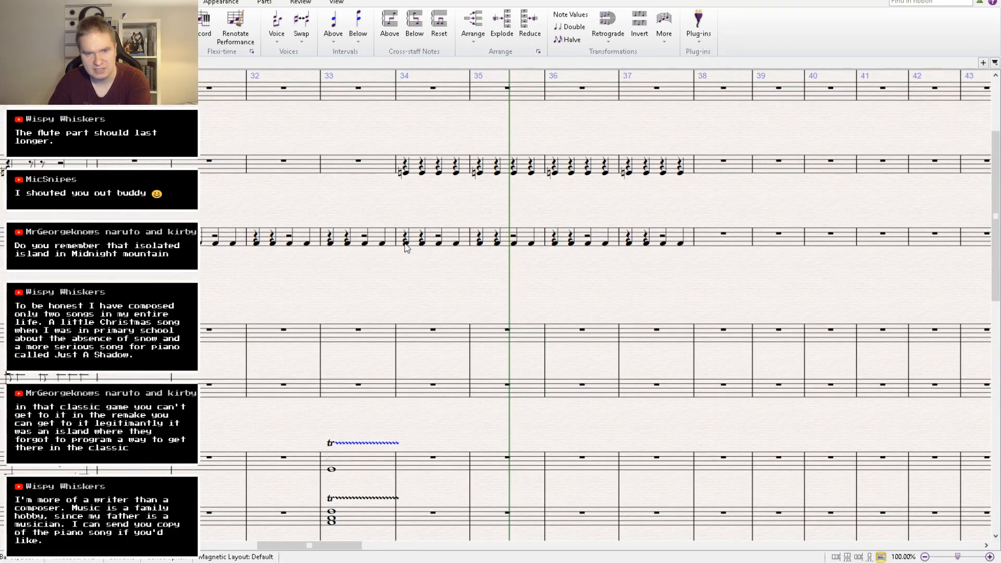
Change the four quarter notes in bar 34 of the staff above the rhythm staff to low D-flat (Db2).
{"action": "left_click", "coordinate": [406, 173]}
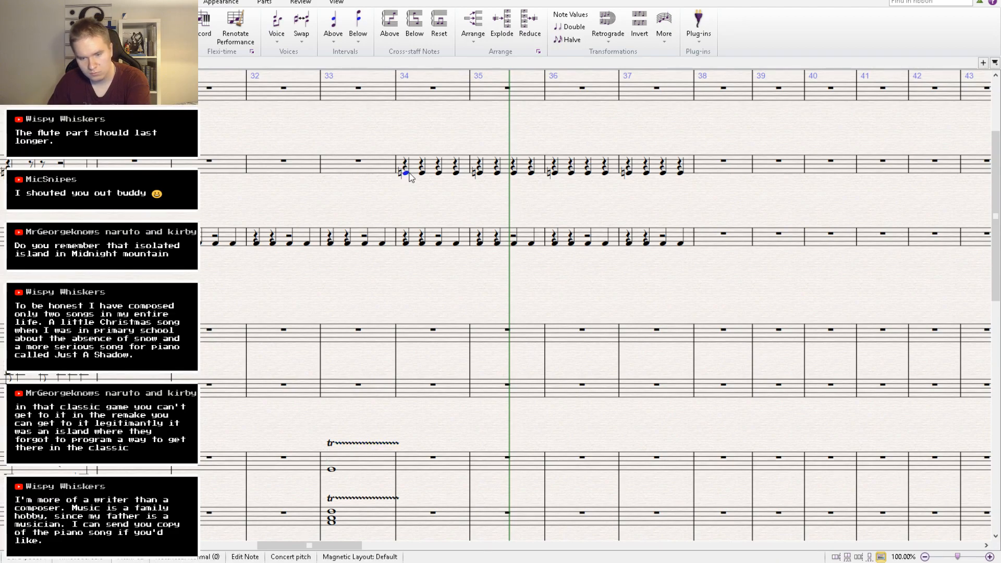
{"action": "left_click_drag", "start_coordinate": [410, 174], "coordinate": [411, 180]}
{"action": "left_click", "coordinate": [407, 173]}
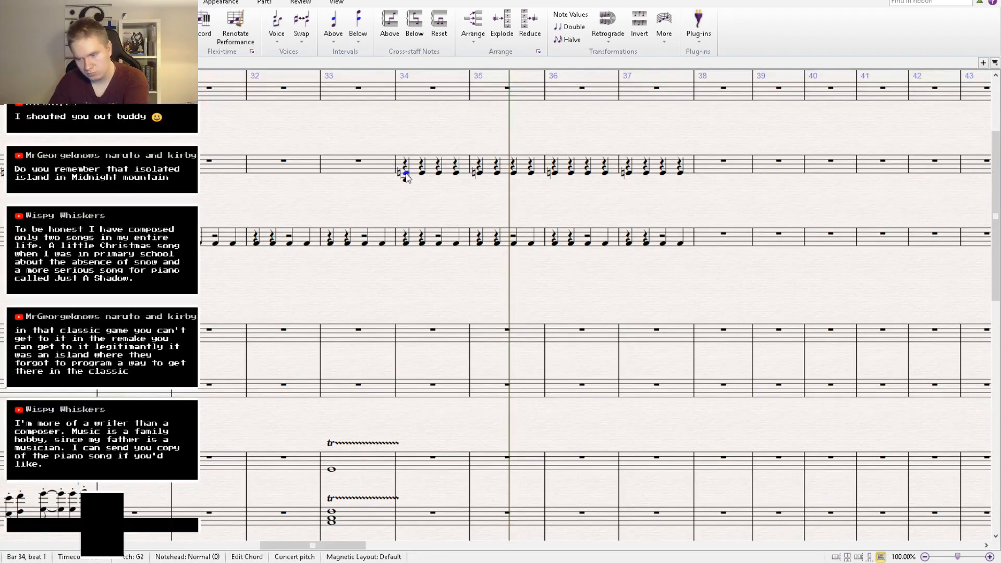
{"action": "key", "text": "Delete"}
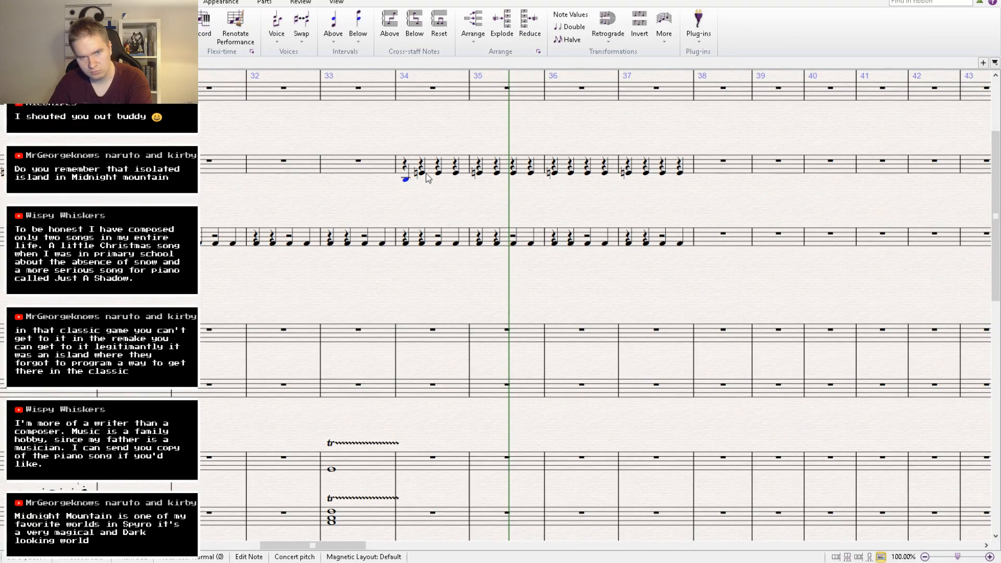
{"action": "left_click", "coordinate": [427, 174]}
{"action": "left_click", "coordinate": [423, 173]}
{"action": "key", "text": "b"}
{"action": "left_click", "coordinate": [438, 173]}
{"action": "key", "text": "b"}
{"action": "left_click", "coordinate": [454, 173]}
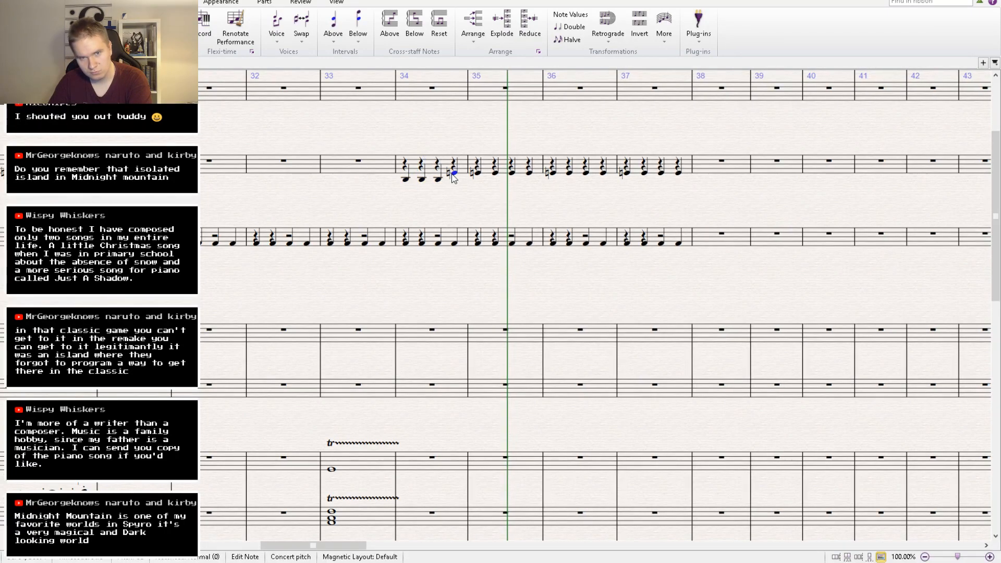
{"action": "key", "text": "d"}
Copy the low D-flat quarter-note pattern from bar 34 into bars 35–37 of the same staff.
{"action": "left_click", "coordinate": [448, 169]}
{"action": "left_click", "coordinate": [490, 160]}
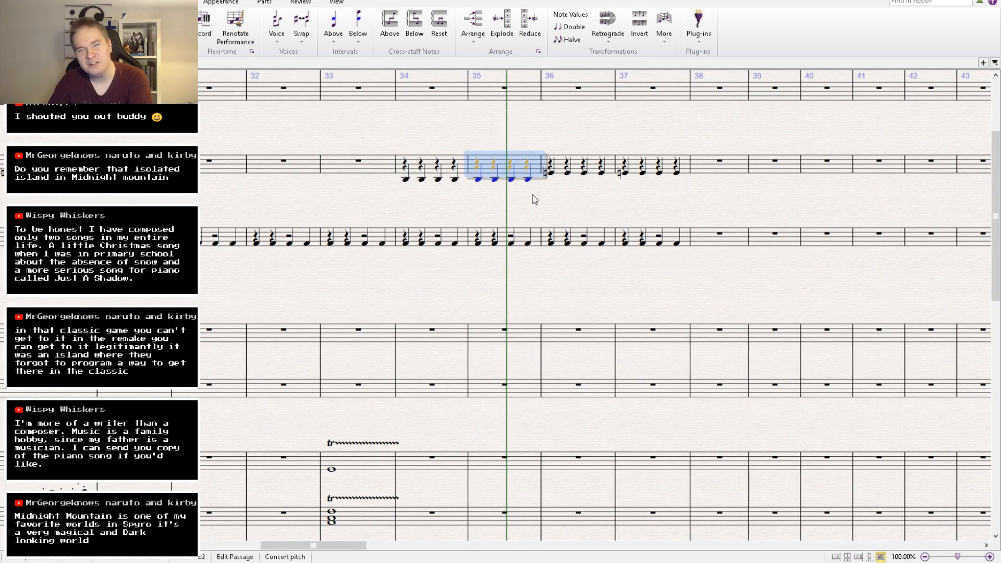
{"action": "left_click_drag", "start_coordinate": [532, 197], "coordinate": [393, 217]}
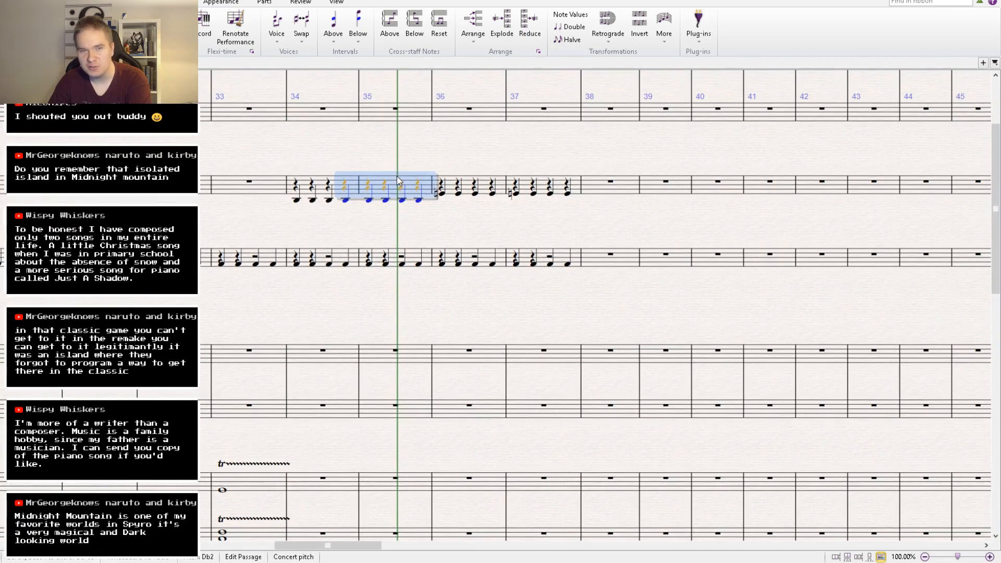
{"action": "left_click", "coordinate": [325, 187], "text": "shift"}
{"action": "left_click", "coordinate": [449, 186], "text": "alt"}
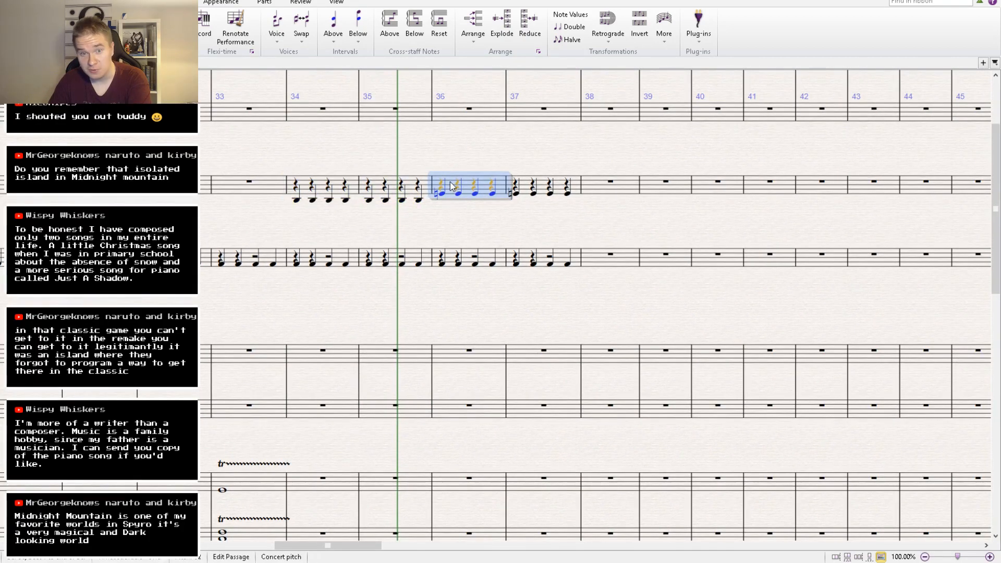
{"action": "left_click_drag", "start_coordinate": [379, 224], "coordinate": [404, 240]}
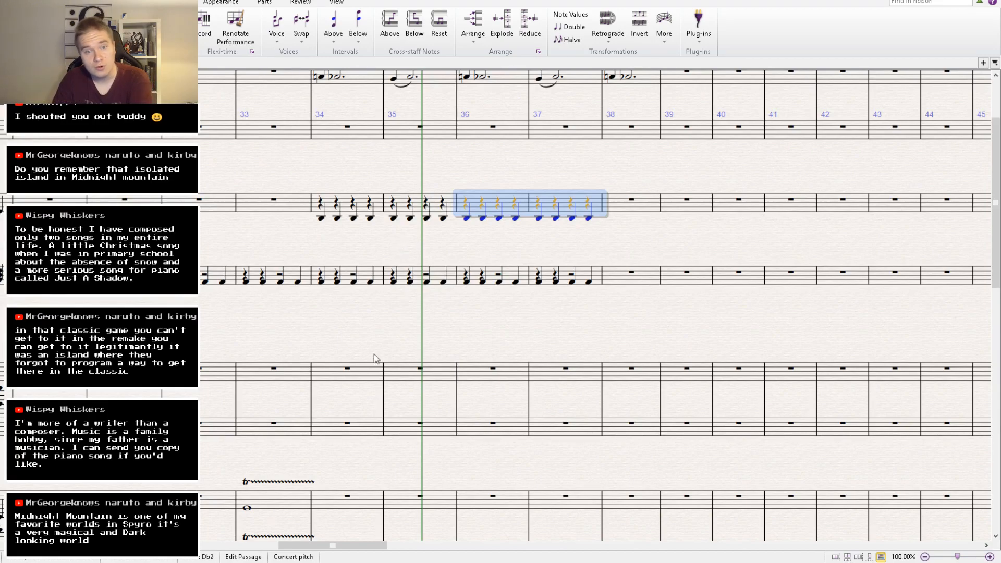
{"action": "left_click_drag", "start_coordinate": [304, 343], "coordinate": [523, 298]}
{"action": "key", "text": "Escape"}
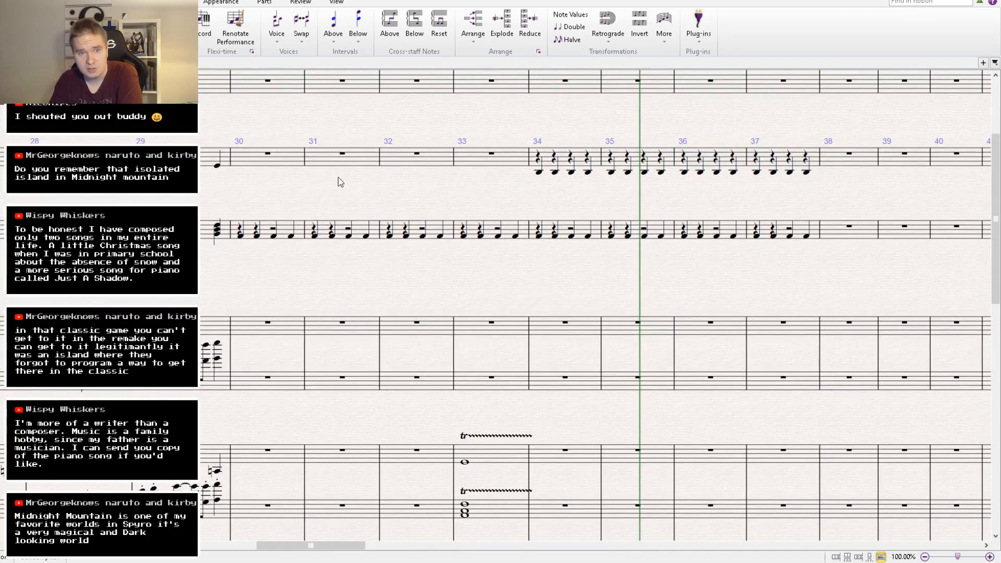
{"action": "left_click", "coordinate": [786, 159]}
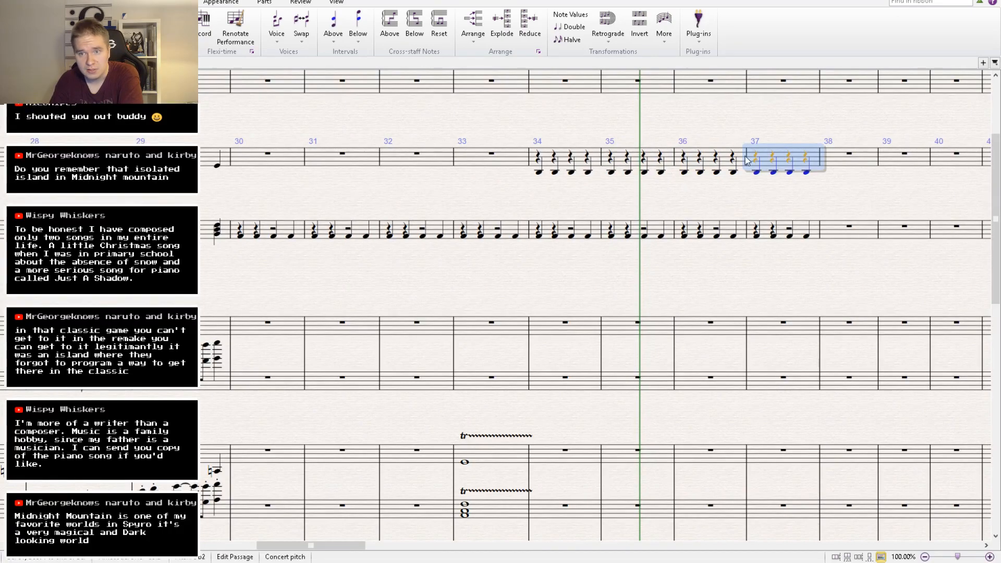
{"action": "left_click", "coordinate": [579, 155], "text": "shift"}
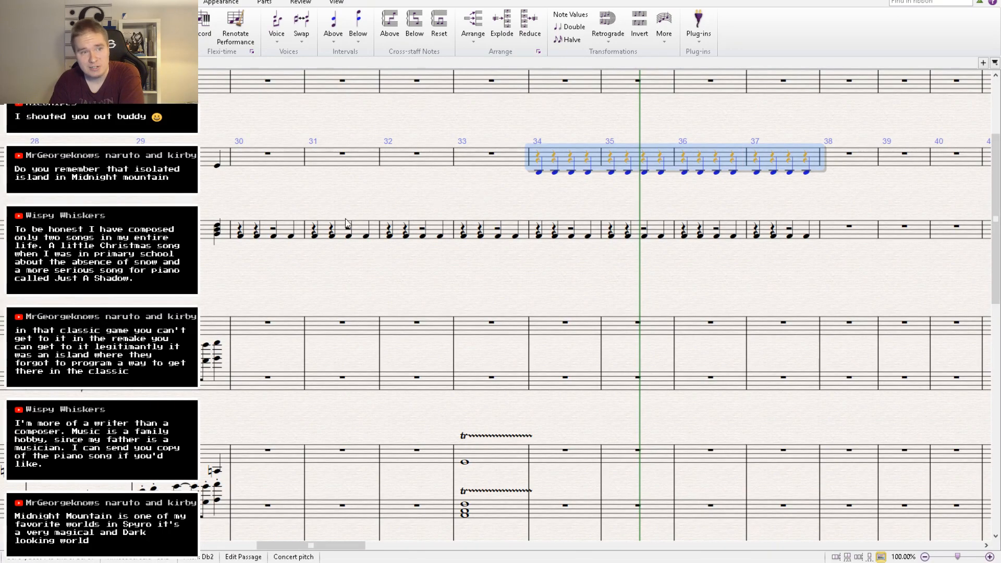
{"action": "left_click_drag", "start_coordinate": [346, 222], "coordinate": [177, 365]}
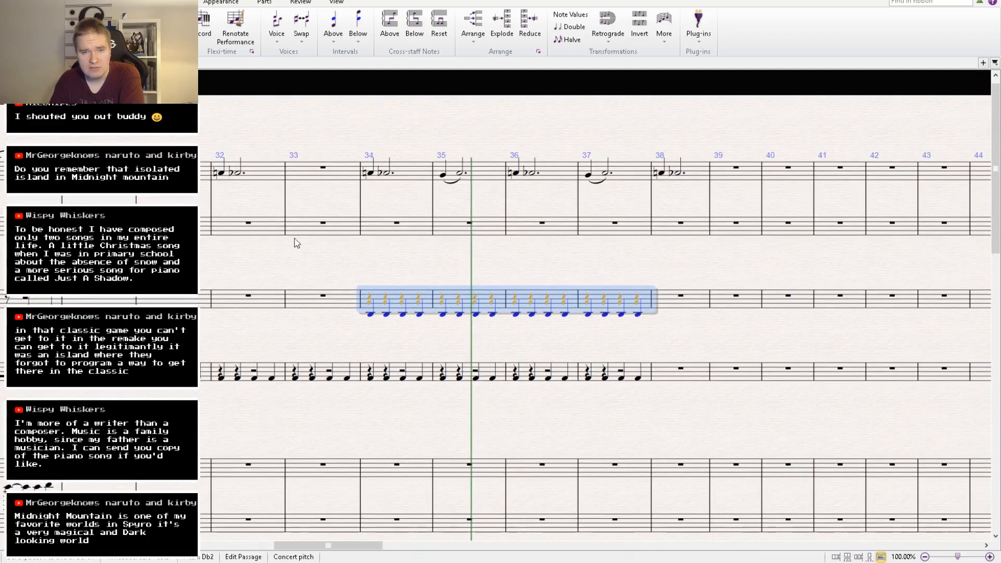
Clear the melody notes from bars 37 and 38 of the top staff.
{"action": "left_click", "coordinate": [627, 174]}
{"action": "key", "text": "Delete"}
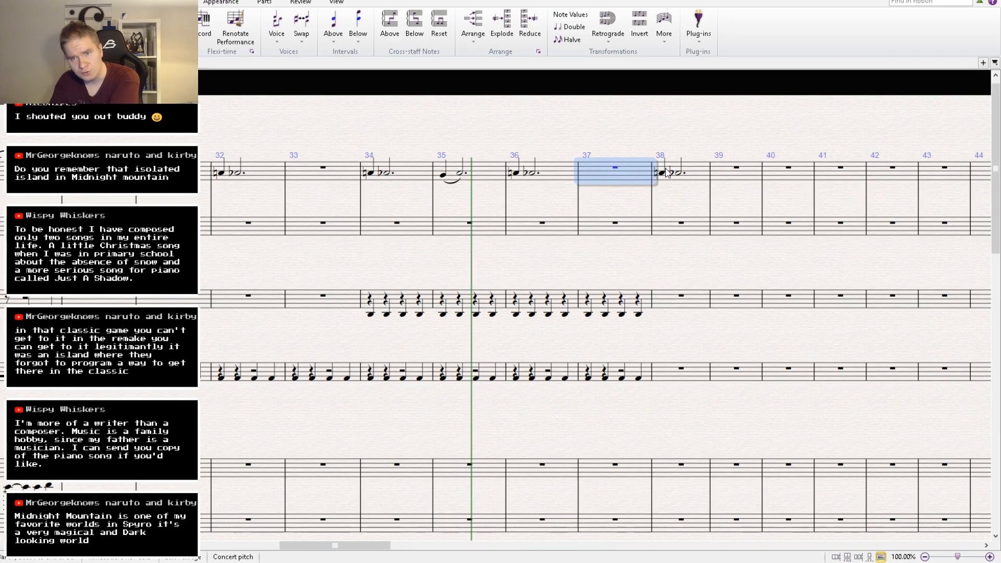
{"action": "left_click", "coordinate": [678, 175]}
{"action": "key", "text": "Delete"}
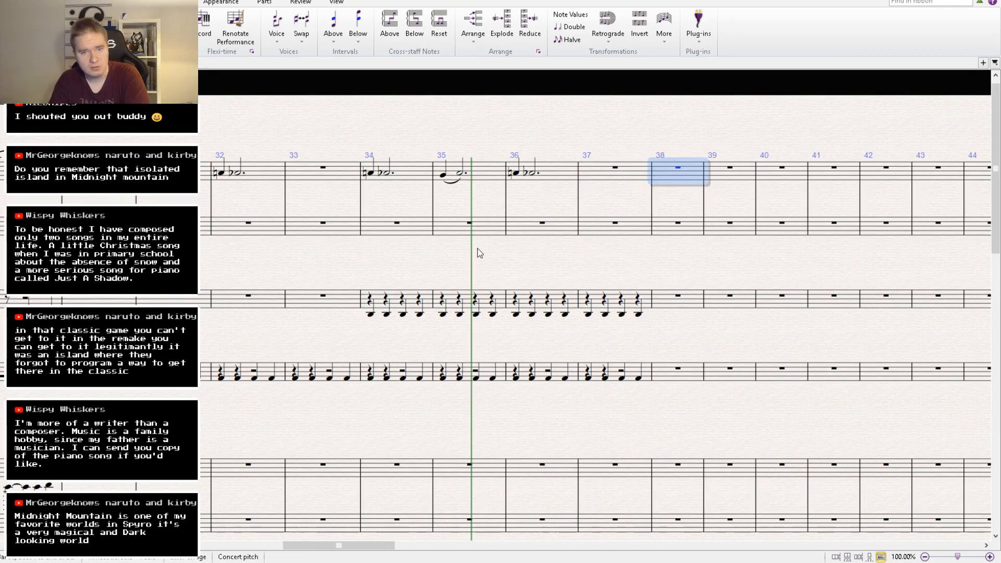
{"action": "left_click_drag", "start_coordinate": [469, 250], "coordinate": [684, 0]}
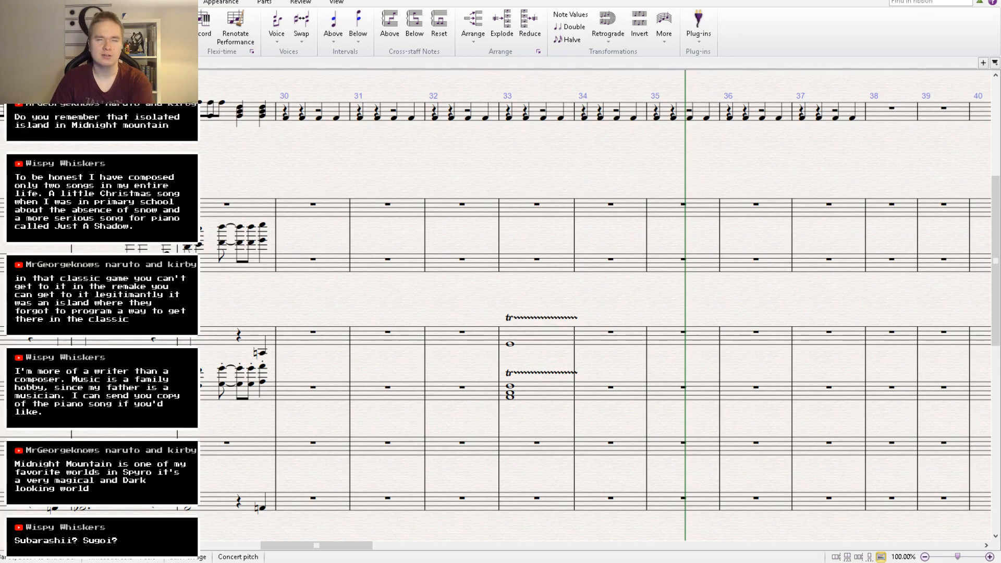
{"action": "left_click_drag", "start_coordinate": [529, 417], "coordinate": [456, 374]}
{"action": "left_click", "coordinate": [479, 358]}
{"action": "left_click", "coordinate": [466, 300], "text": "shift"}
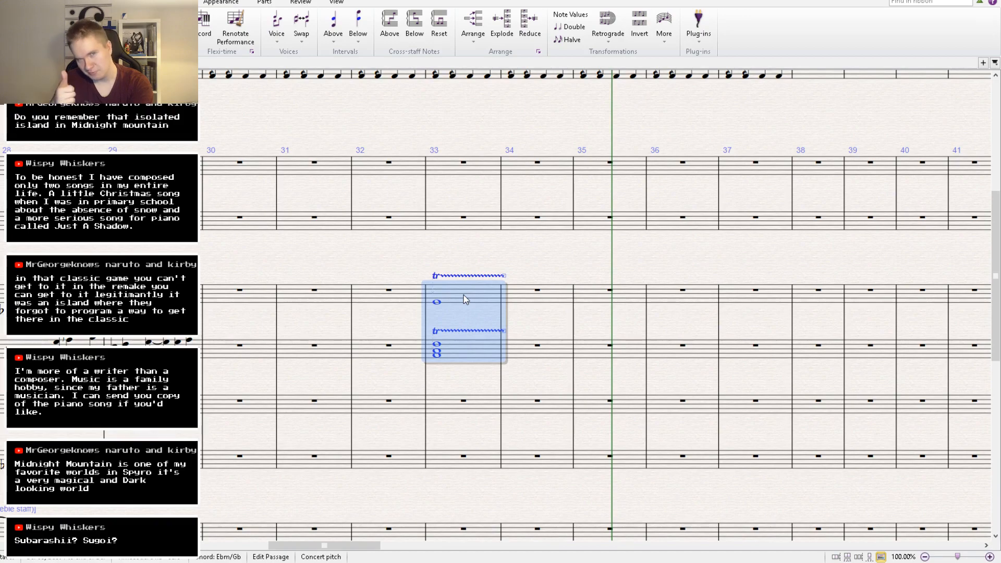
{"action": "left_click_drag", "start_coordinate": [538, 274], "coordinate": [583, 379]}
{"action": "key", "text": "Escape"}
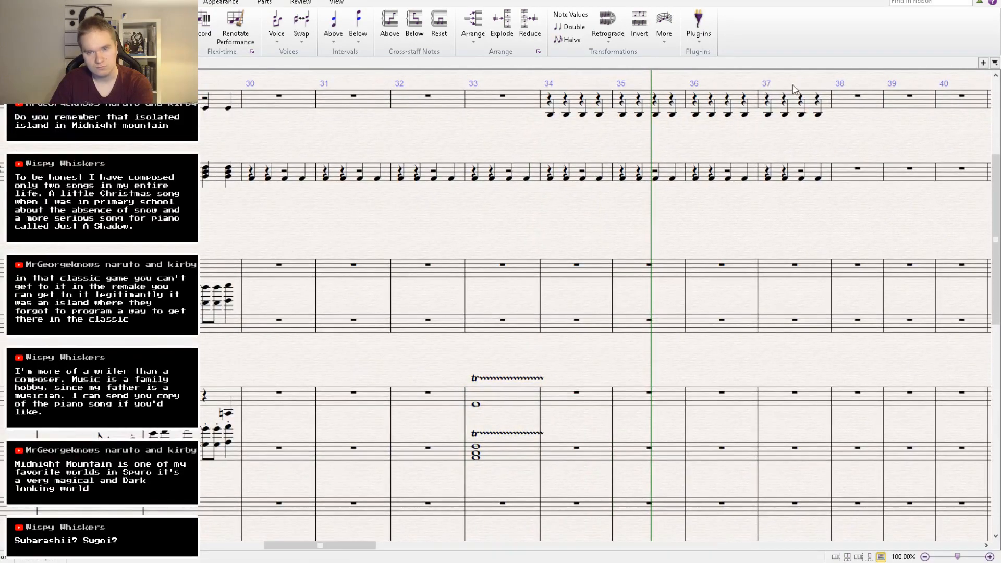
Rewind to bar 33 and play back the passage into bar 36.
{"action": "key", "text": "bracketleft"}
{"action": "key", "text": "bracketleft"}
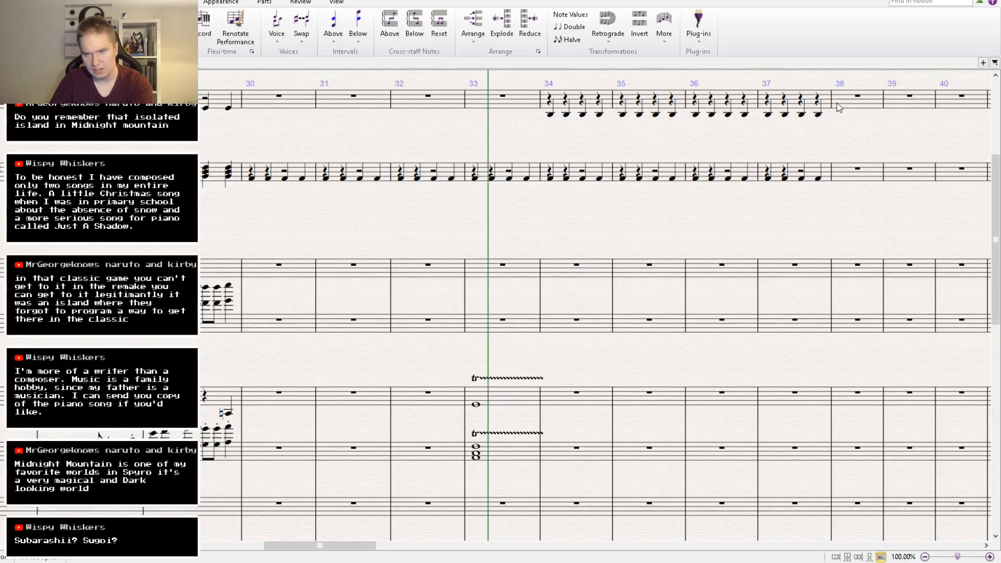
{"action": "key", "text": "ctrl+minus"}
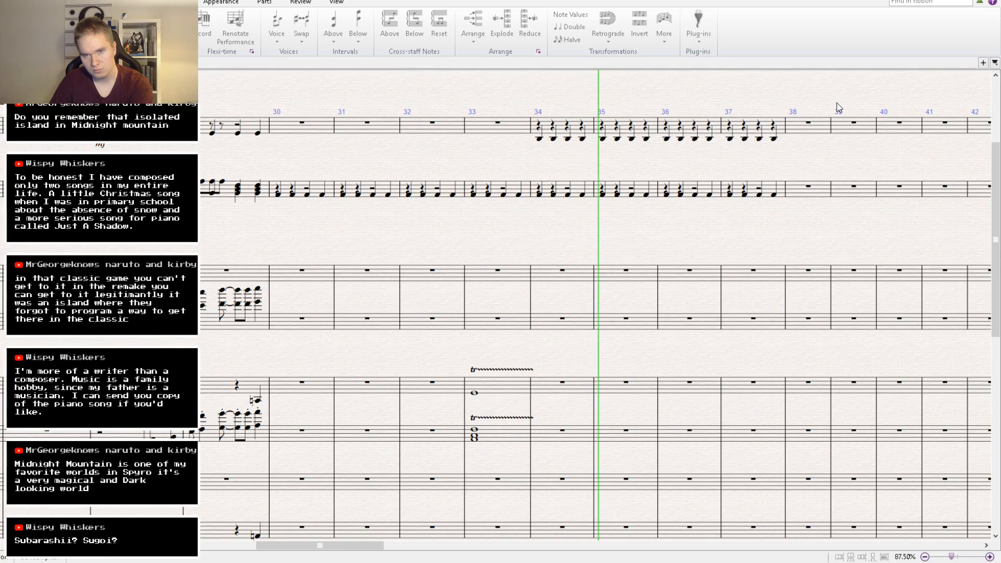
{"action": "key", "text": "ctrl+plus"}
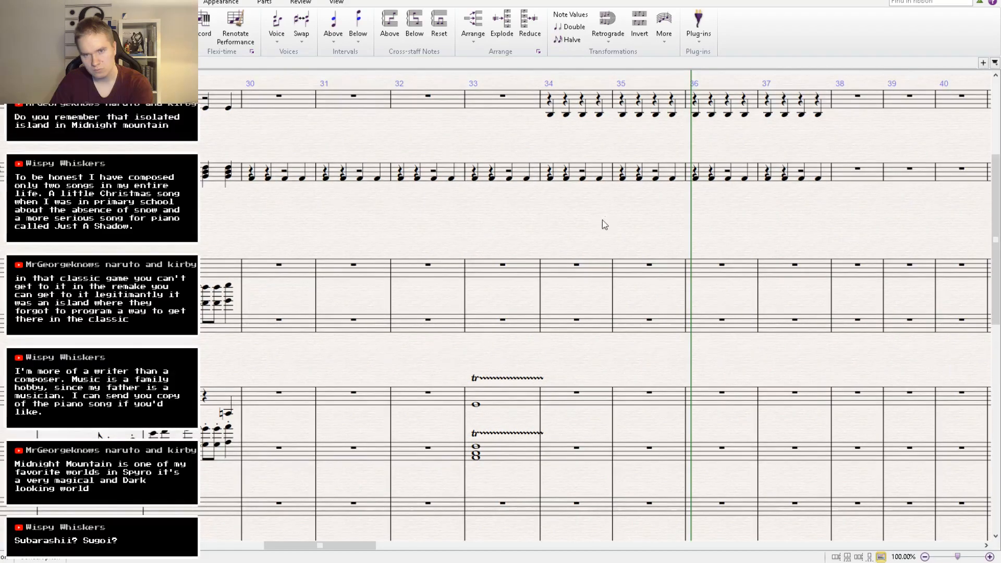
Change the quarter-note and rest pattern in bars 34–37 of the low D-flat staff to two half notes per bar.
{"action": "left_click_drag", "start_coordinate": [603, 221], "coordinate": [508, 389]}
{"action": "left_click", "coordinate": [479, 276]}
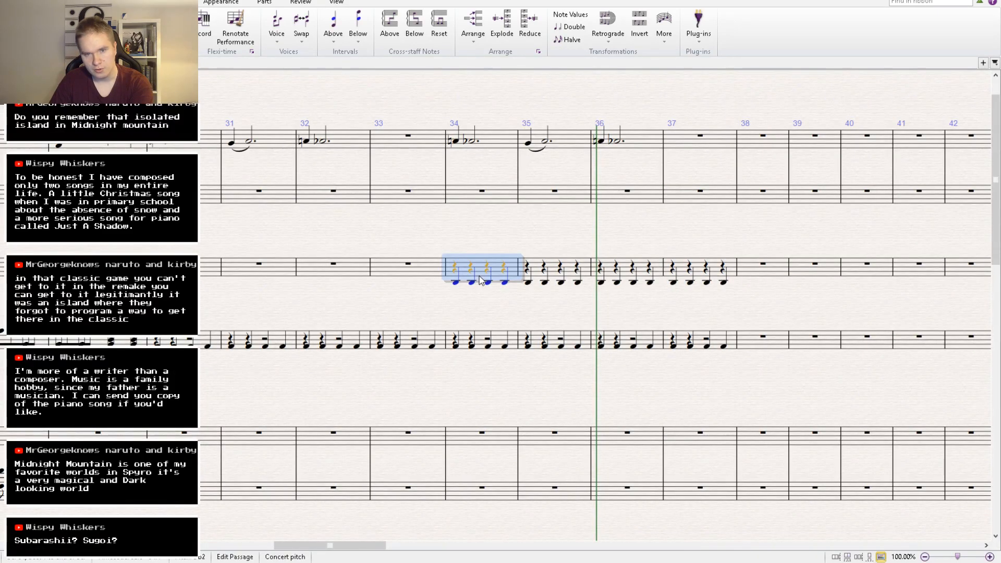
{"action": "left_click", "coordinate": [678, 277], "text": "shift"}
{"action": "left_click", "coordinate": [946, 507]}
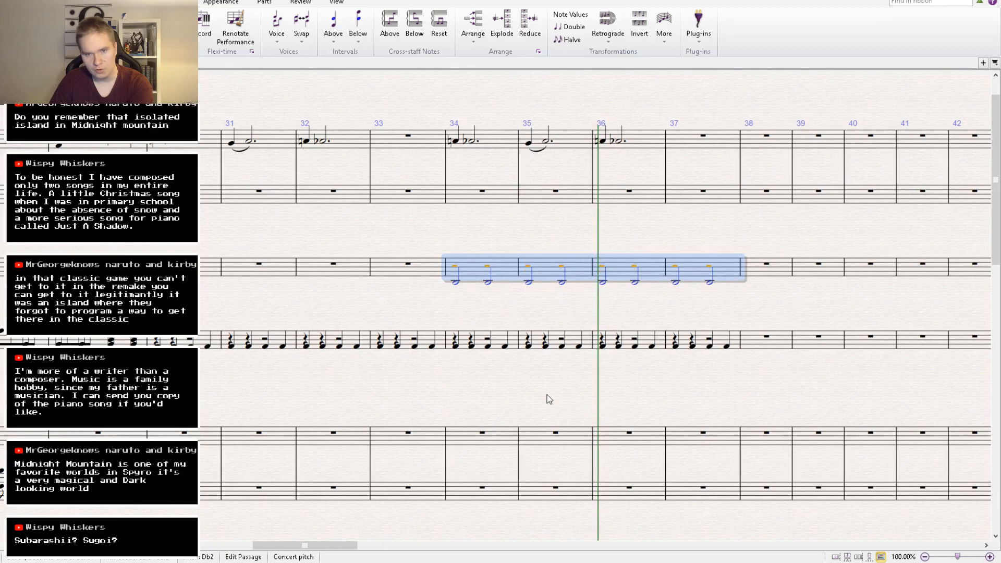
Reduce the three-note trilled chord in bar 33 to two whole notes placed lower on its staff.
{"action": "left_click_drag", "start_coordinate": [526, 394], "coordinate": [541, 263]}
{"action": "left_click", "coordinate": [538, 261]}
{"action": "left_click_drag", "start_coordinate": [521, 392], "coordinate": [532, 338]}
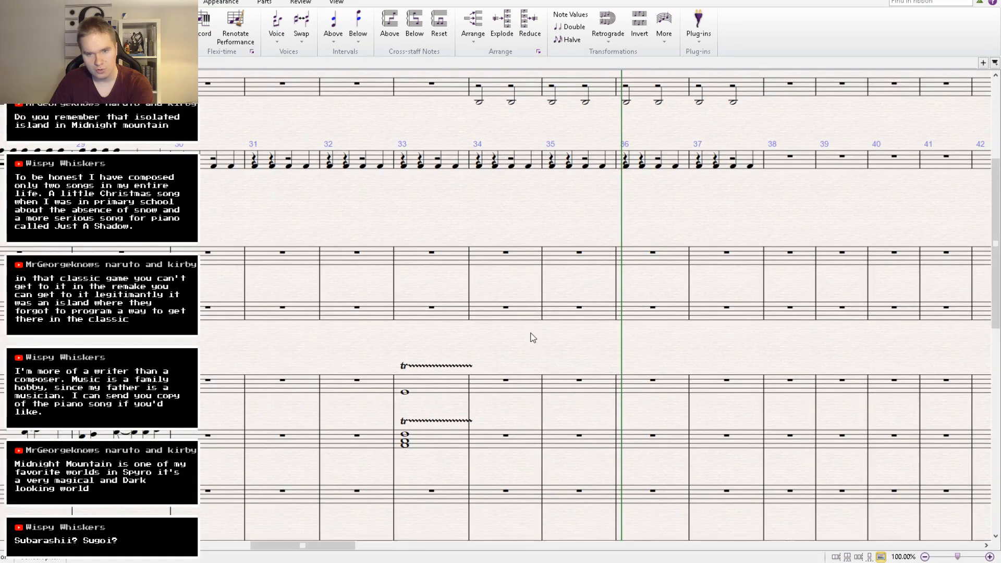
{"action": "left_click_drag", "start_coordinate": [360, 365], "coordinate": [444, 327]}
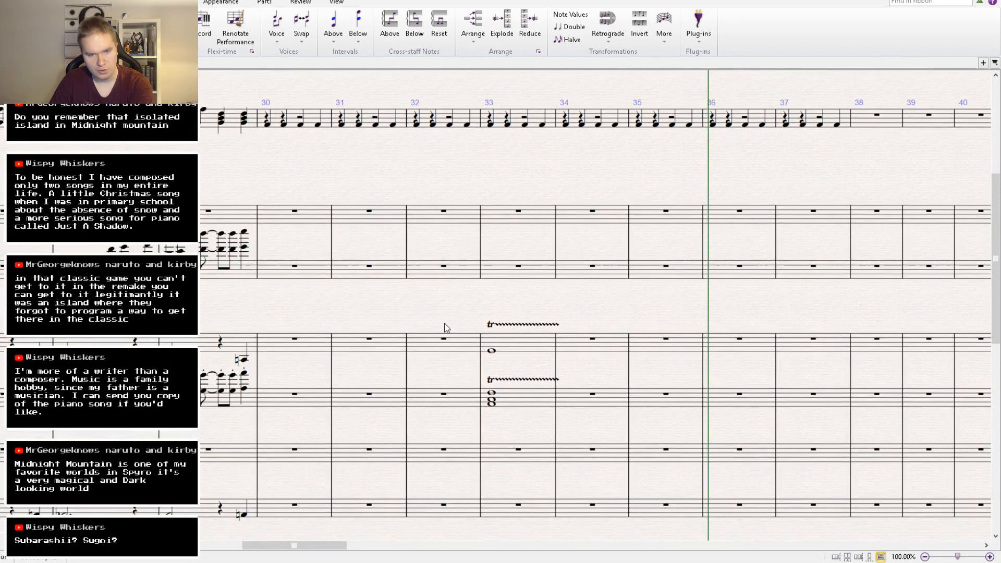
{"action": "left_click", "coordinate": [491, 400]}
{"action": "left_click", "coordinate": [503, 413]}
{"action": "left_click", "coordinate": [493, 402]}
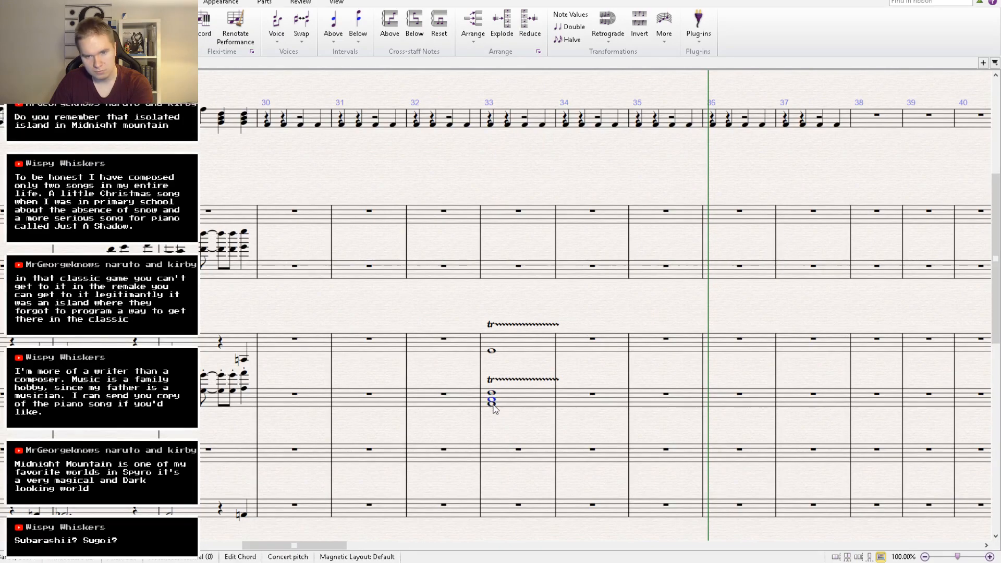
{"action": "left_click_drag", "start_coordinate": [493, 406], "coordinate": [493, 410]}
{"action": "left_click", "coordinate": [499, 400]}
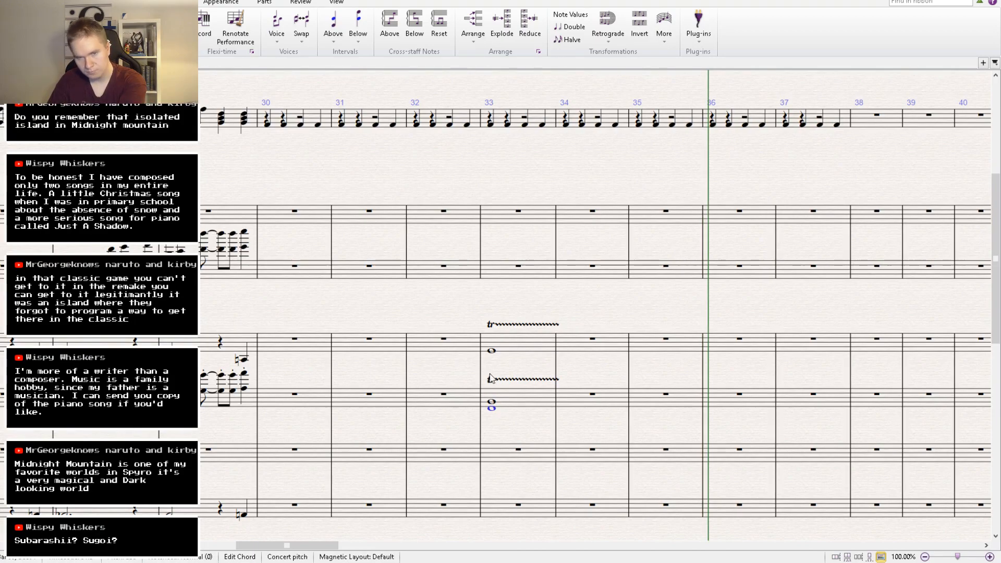
Paste a whole note into bar 33 of each of the two staves below the trilled chord and lower both an octave.
{"action": "left_click_drag", "start_coordinate": [517, 474], "coordinate": [508, 427]}
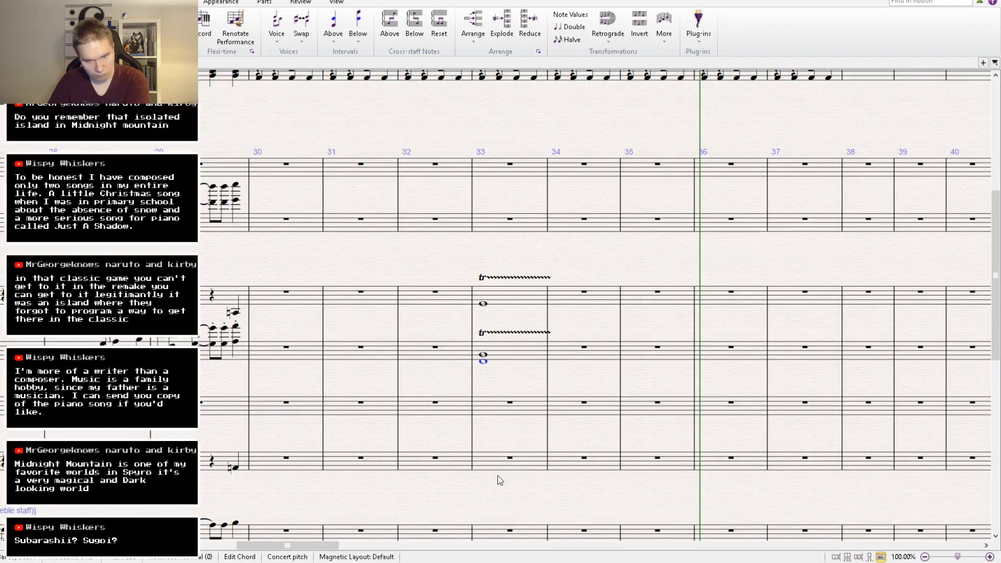
{"action": "left_click", "coordinate": [498, 465]}
{"action": "key", "text": "ctrl+v"}
{"action": "left_click", "coordinate": [482, 355]}
{"action": "left_click", "coordinate": [494, 404]}
{"action": "key", "text": "ctrl+v"}
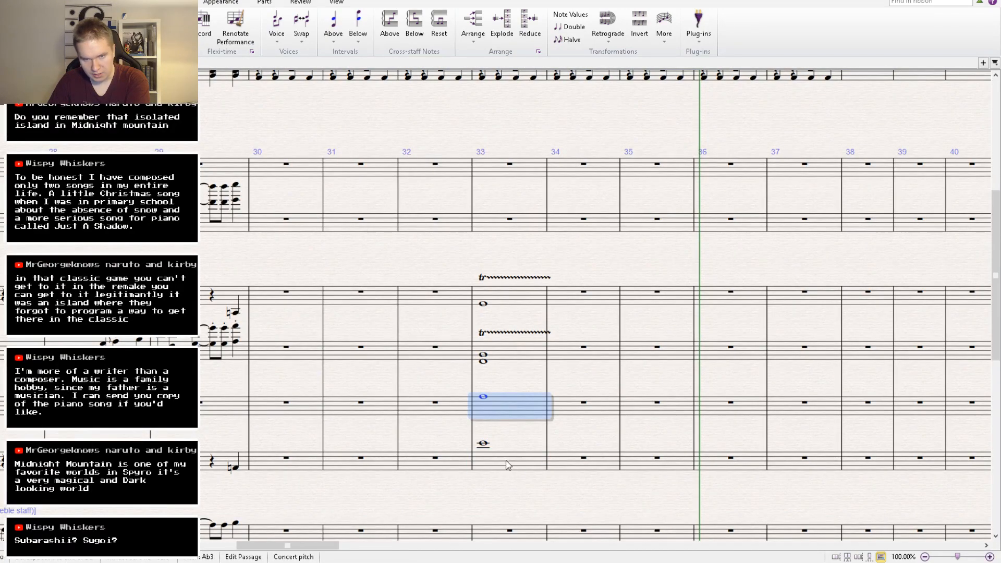
{"action": "left_click", "coordinate": [505, 462]}
{"action": "left_click", "coordinate": [495, 411], "text": "shift"}
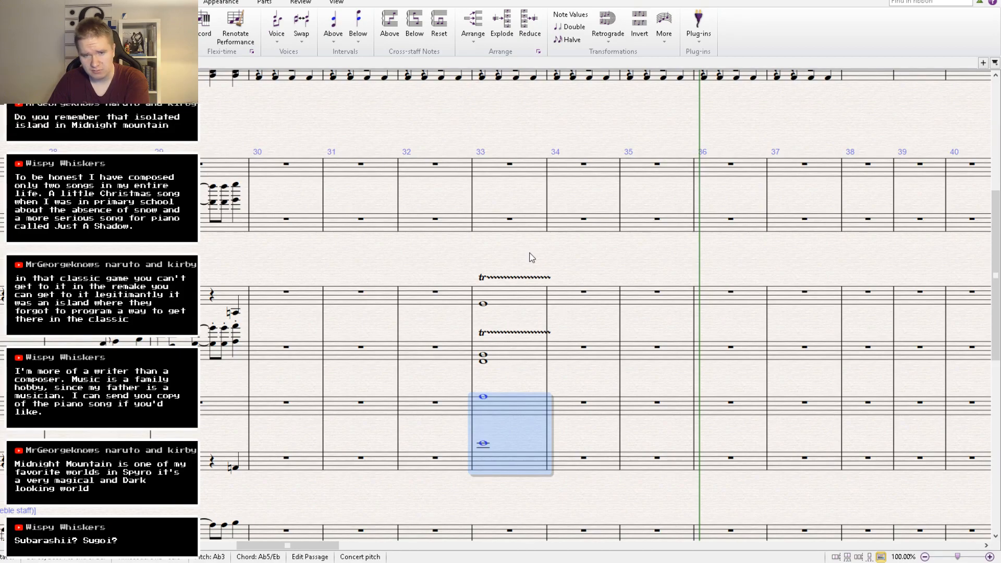
{"action": "key", "text": "ctrl+Down"}
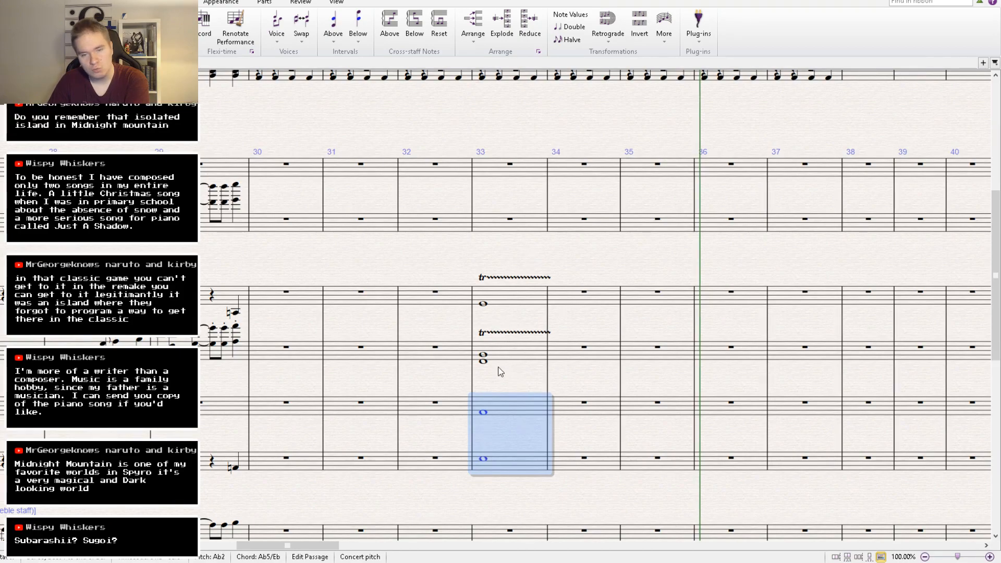
Delete the single whole note and its trill from bar 33 of the staff above the two-note chord.
{"action": "left_click", "coordinate": [491, 304]}
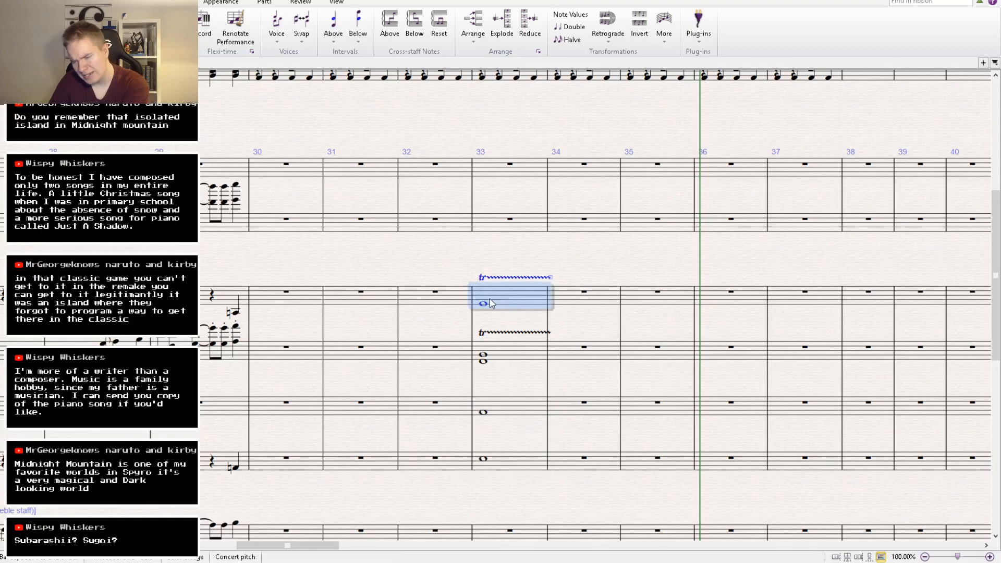
{"action": "key", "text": "Delete"}
{"action": "key", "text": "Escape"}
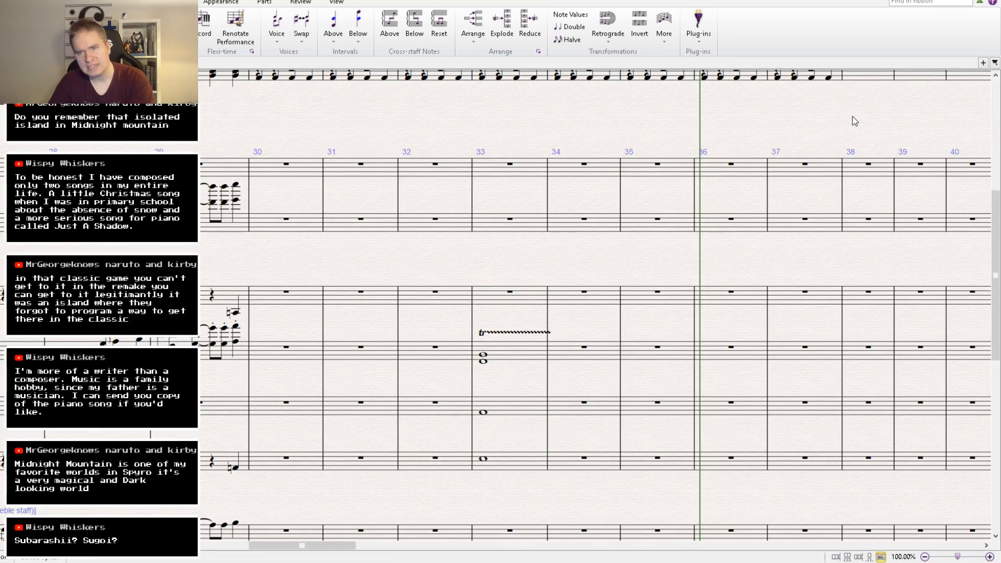
Rewind to bar 31 and play back the passage through bar 33 into bar 36.
{"action": "key", "text": "bracketleft"}
{"action": "key", "text": "bracketleft"}
{"action": "key", "text": "bracketleft"}
{"action": "key", "text": "bracketleft"}
{"action": "key", "text": "bracketleft"}
{"action": "key", "text": "bracketleft"}
{"action": "key", "text": "bracketleft"}
{"action": "key", "text": "bracketleft"}
{"action": "key", "text": "bracketleft"}
{"action": "key", "text": "bracketleft"}
{"action": "key", "text": "bracketleft"}
{"action": "key", "text": "bracketleft"}
{"action": "key", "text": "bracketleft"}
{"action": "key", "text": "bracketleft"}
{"action": "key", "text": "bracketleft"}
{"action": "key", "text": "bracketleft"}
{"action": "key", "text": "bracketleft"}
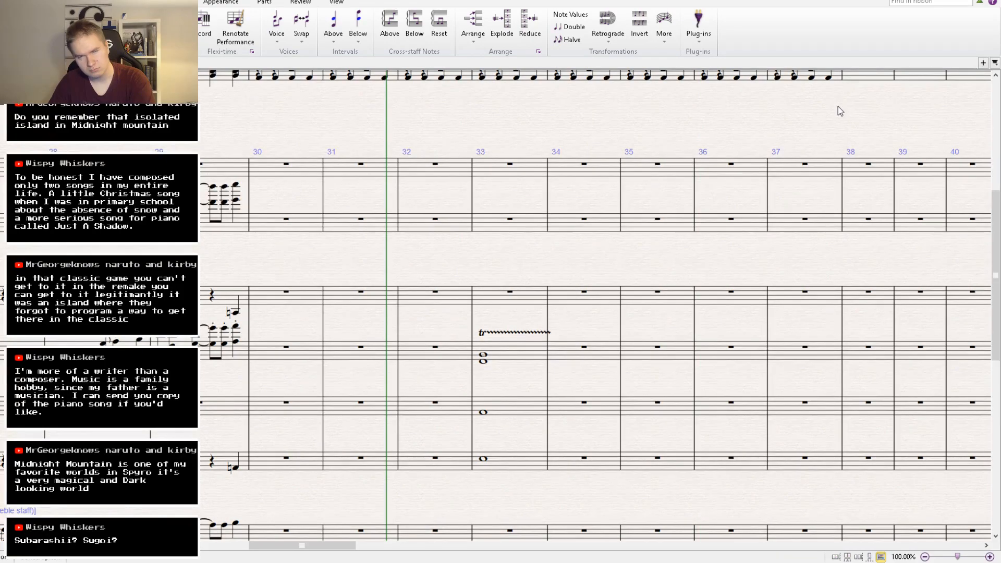
{"action": "key", "text": "space"}
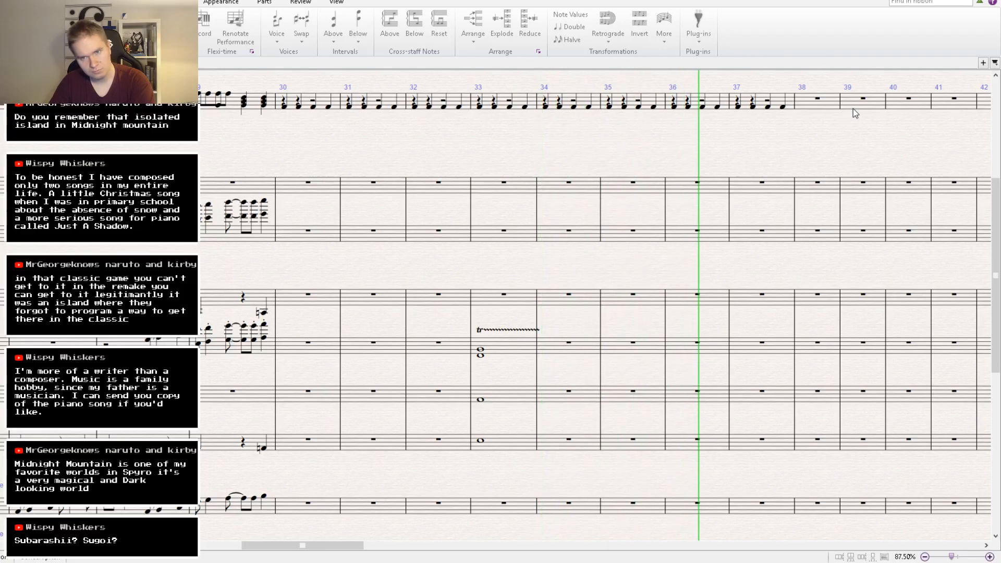
{"action": "key", "text": "space"}
In bar 36 of the top staff, lower the first note and sharpen it, then shorten the second to a quarter note raised one step.
{"action": "left_click_drag", "start_coordinate": [727, 153], "coordinate": [531, 436]}
{"action": "left_click_drag", "start_coordinate": [526, 200], "coordinate": [532, 270]}
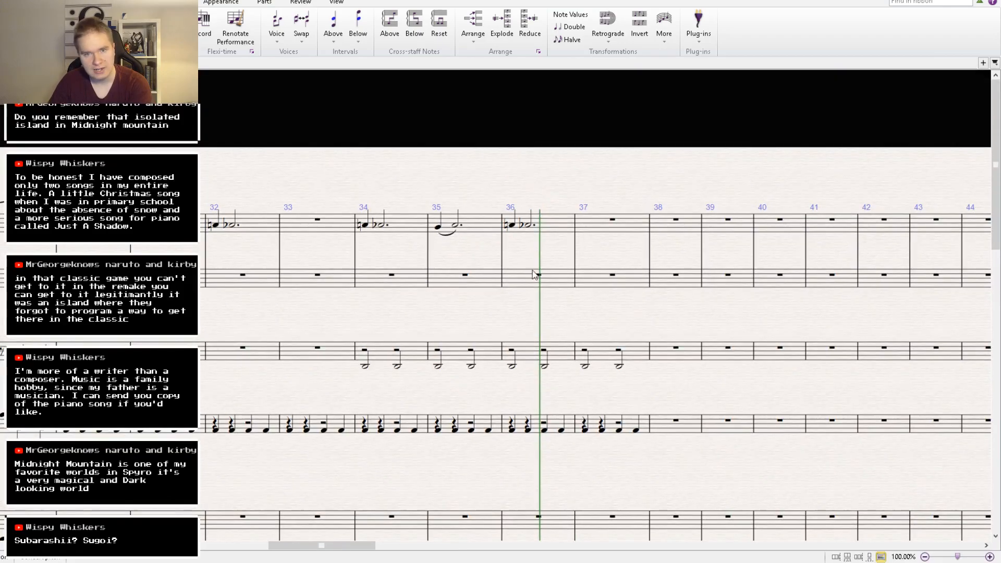
{"action": "left_click", "coordinate": [511, 225]}
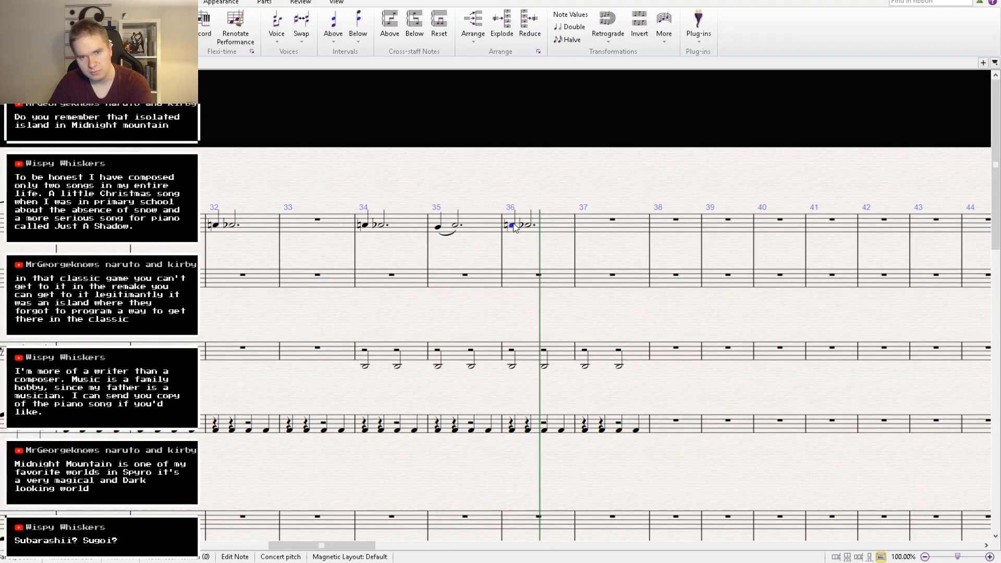
{"action": "left_click_drag", "start_coordinate": [513, 224], "coordinate": [515, 228]}
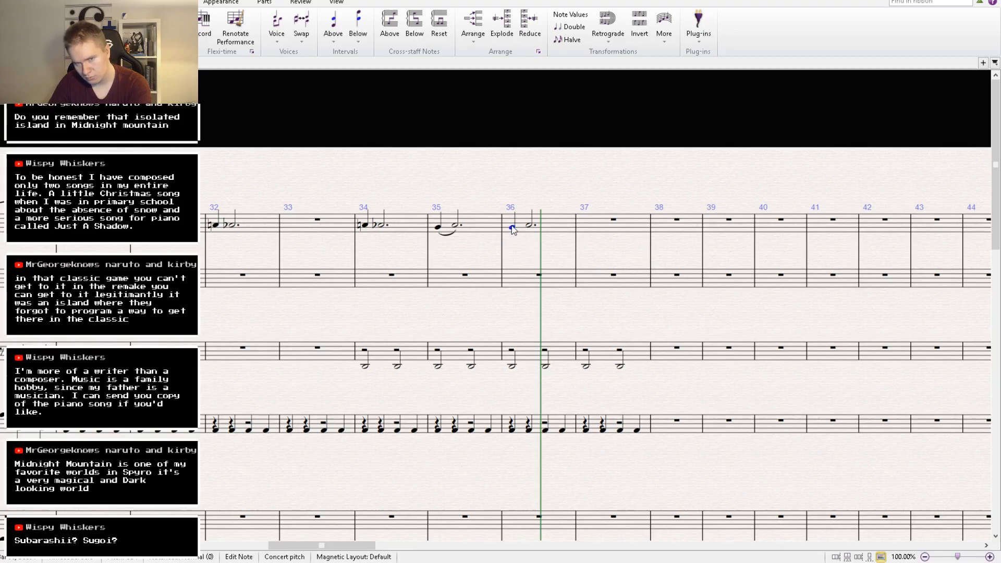
{"action": "left_click", "coordinate": [937, 489]}
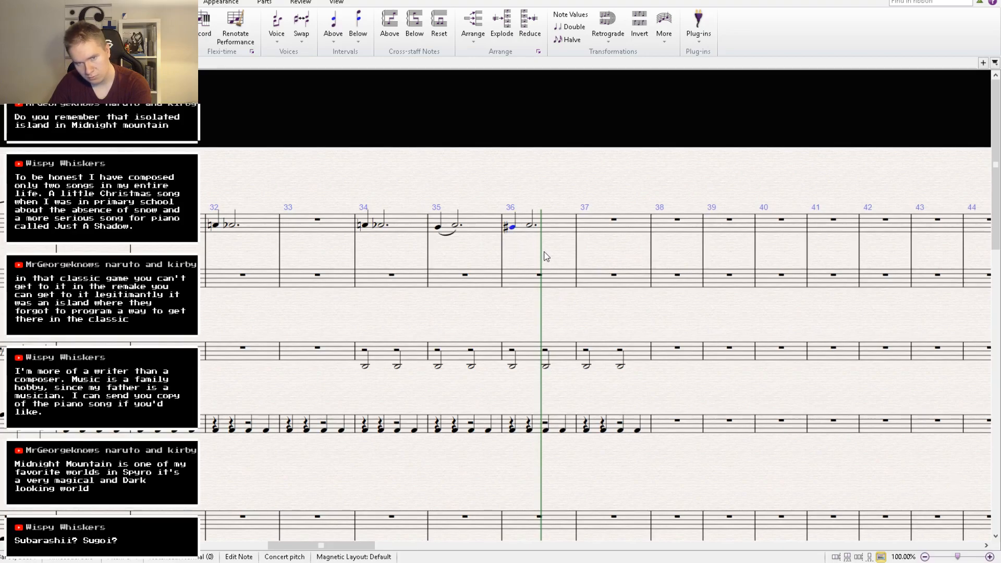
{"action": "left_click", "coordinate": [530, 226], "text": "alt"}
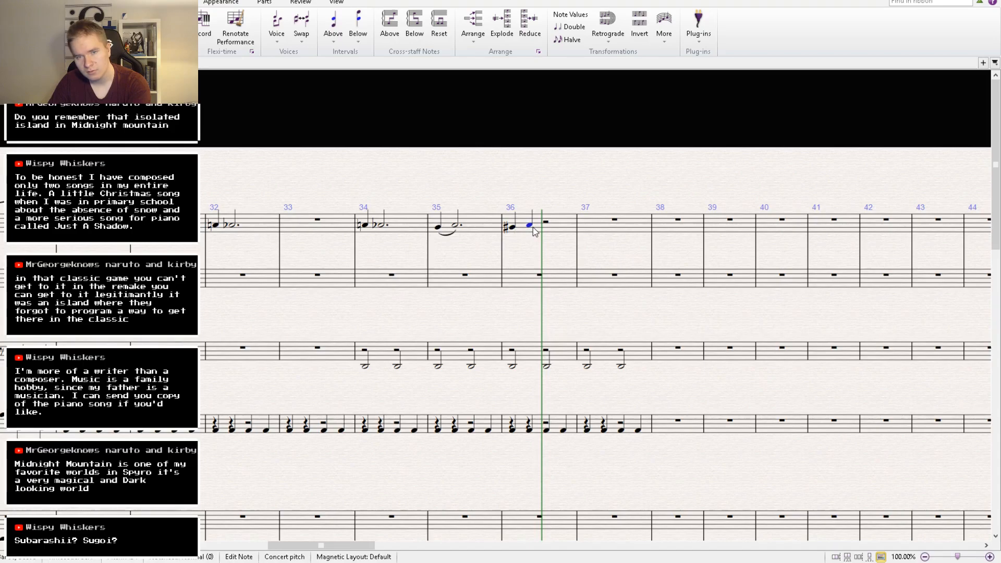
{"action": "left_click_drag", "start_coordinate": [531, 227], "coordinate": [528, 225]}
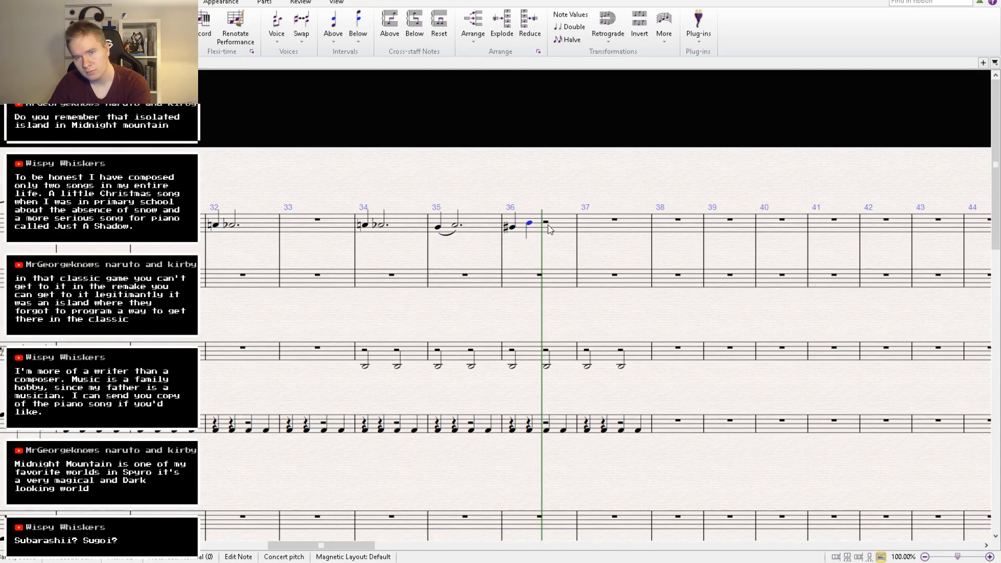
Complete bar 36 of the top staff with a sharpened third quarter note and a higher fourth quarter note, continuing the ascending line.
{"action": "left_click", "coordinate": [549, 225]}
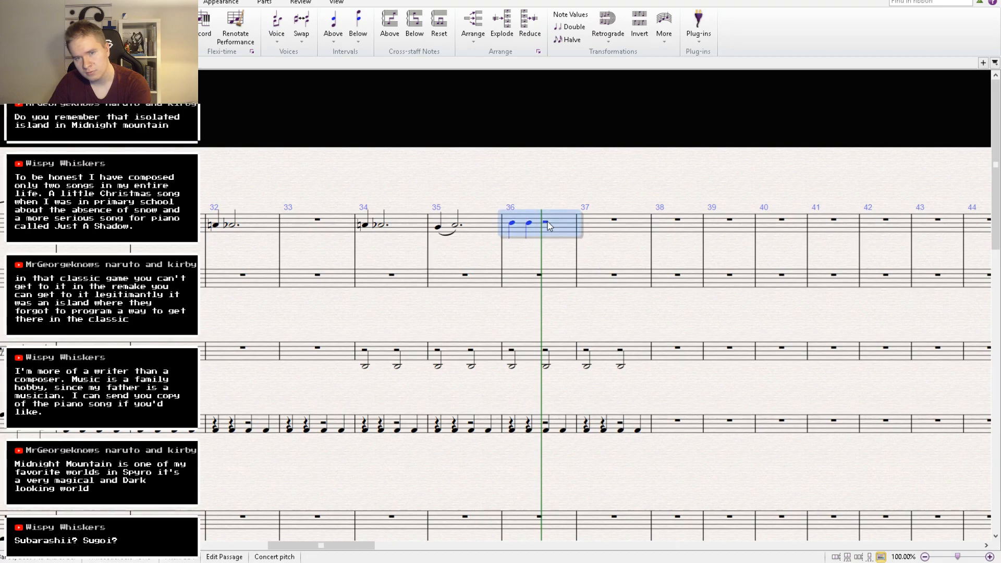
{"action": "key", "text": "ctrl+z"}
{"action": "left_click", "coordinate": [547, 223]}
{"action": "key", "text": "ctrl+v"}
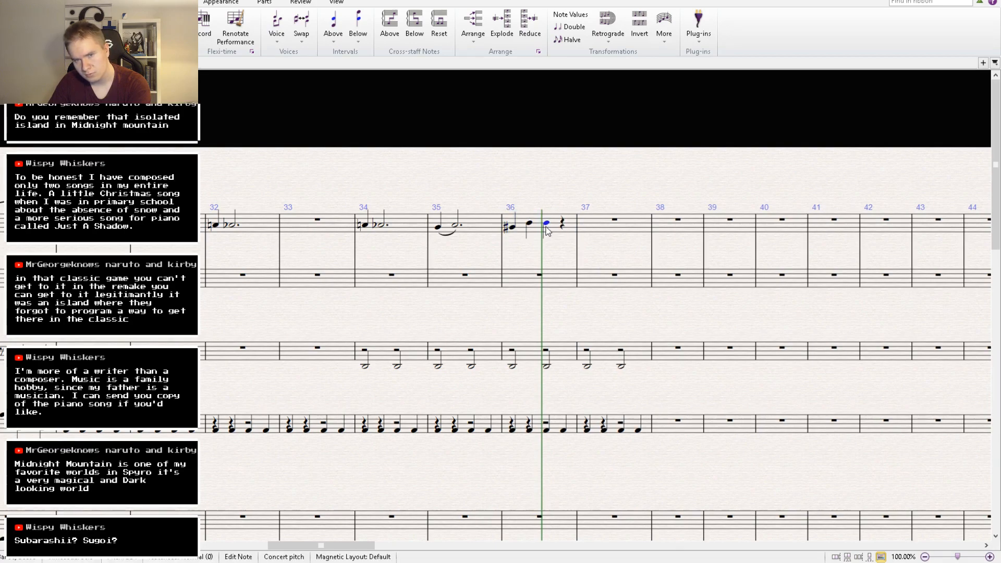
{"action": "left_click_drag", "start_coordinate": [546, 224], "coordinate": [546, 221]}
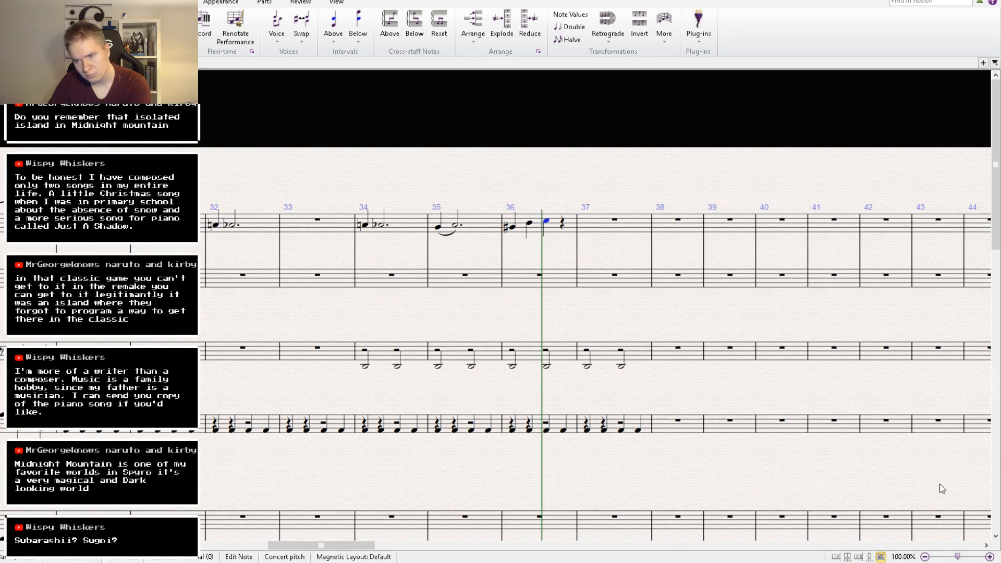
{"action": "left_click", "coordinate": [562, 225]}
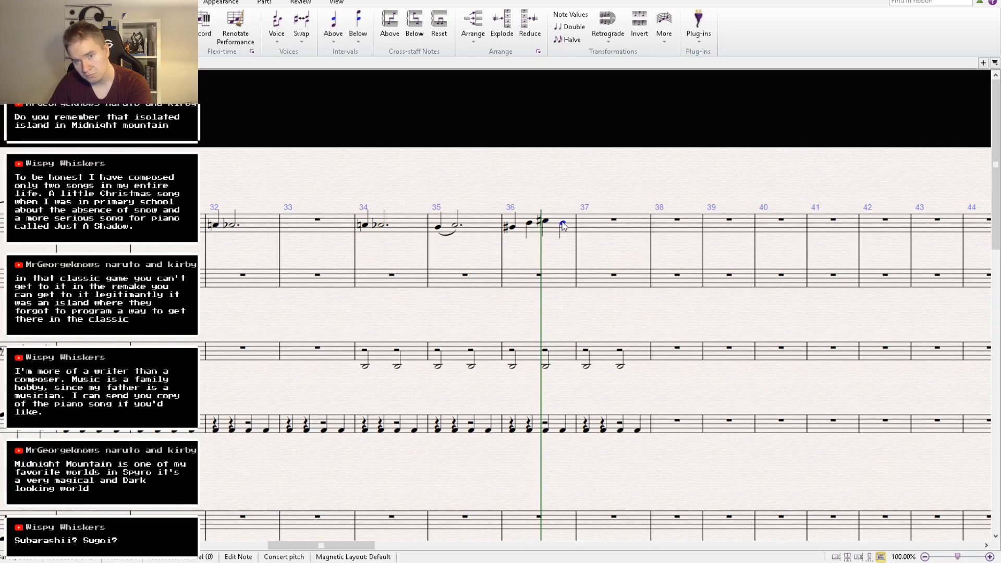
{"action": "key", "text": "c"}
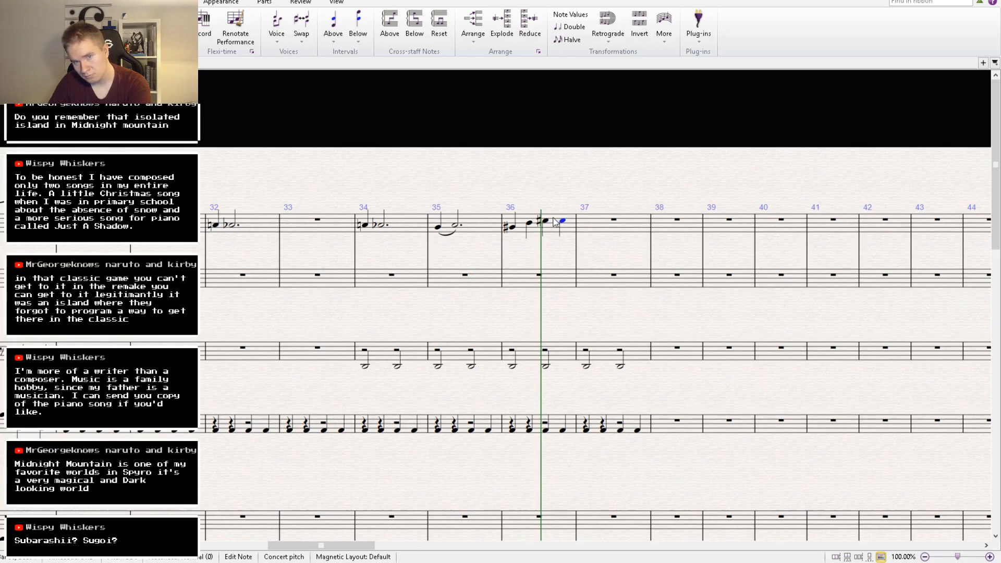
{"action": "key", "text": "Up"}
{"action": "left_click_drag", "start_coordinate": [564, 219], "coordinate": [564, 216]}
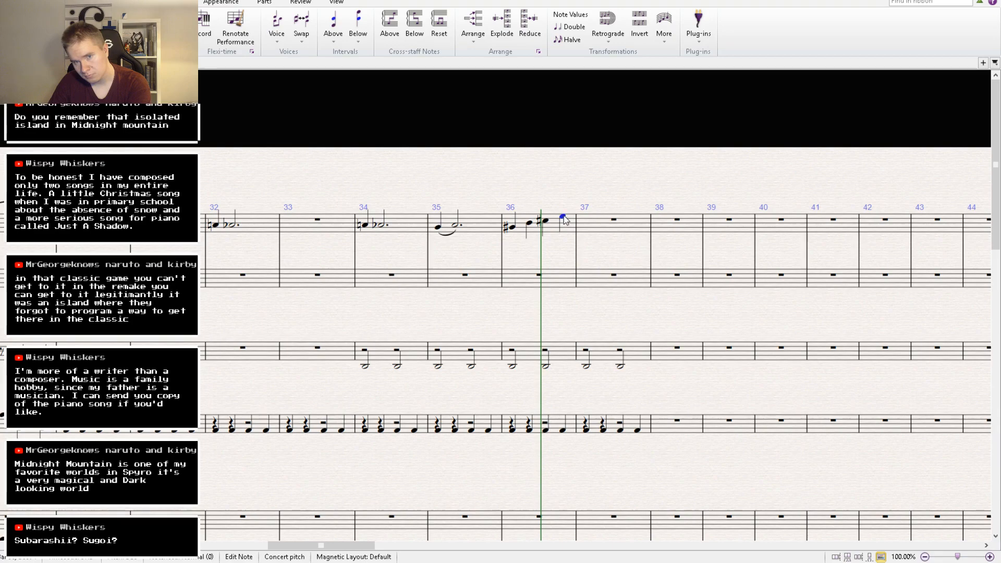
Copy the last quarter note of bar 36 to bar 37, raise it above the staff, and duplicate it on beat two.
{"action": "key", "text": "ctrl+c"}
{"action": "left_click", "coordinate": [588, 220]}
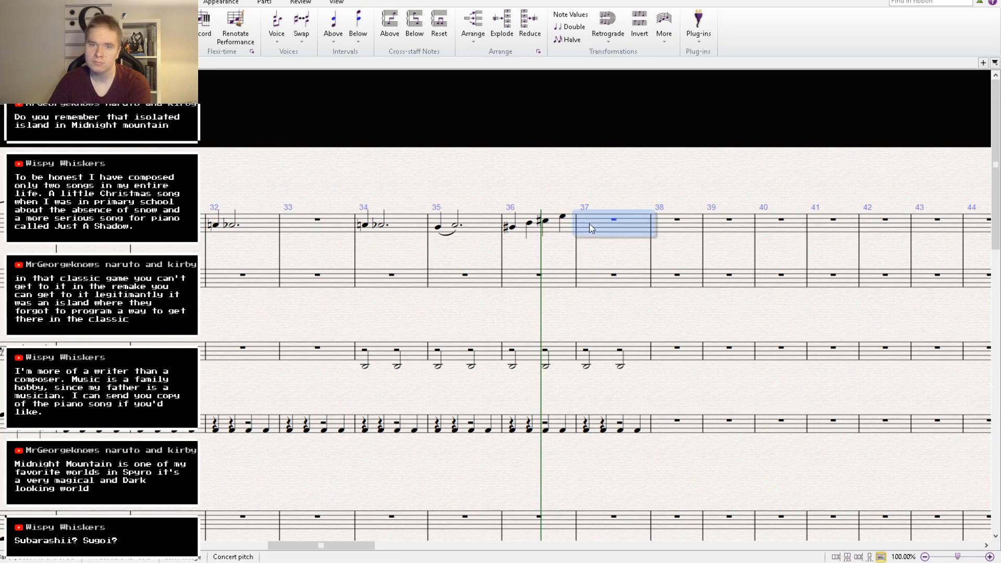
{"action": "key", "text": "ctrl+v"}
{"action": "left_click_drag", "start_coordinate": [588, 219], "coordinate": [588, 209]}
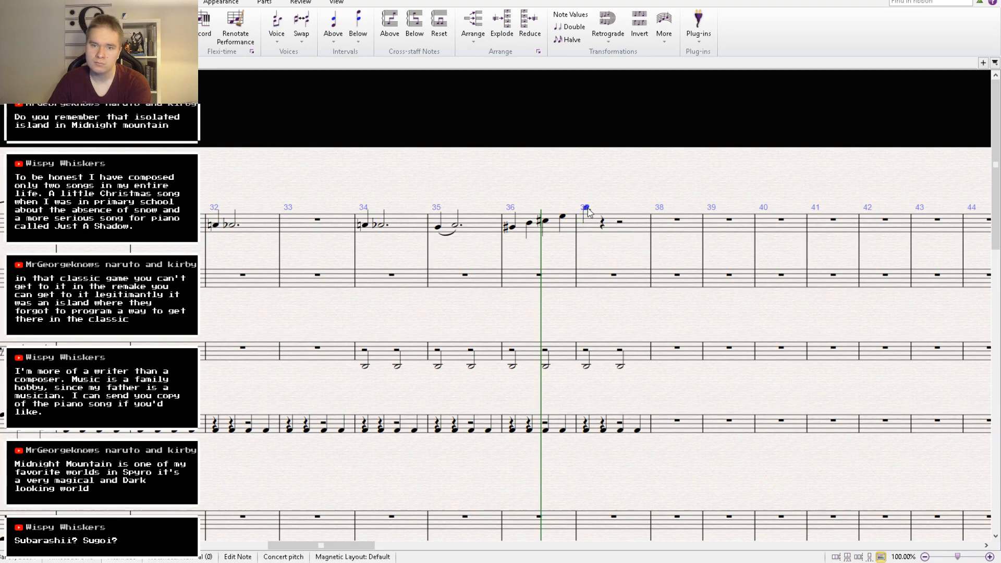
{"action": "key", "text": "ctrl+c"}
{"action": "left_click", "coordinate": [601, 220]}
{"action": "left_click", "coordinate": [602, 222]}
{"action": "key", "text": "ctrl+v"}
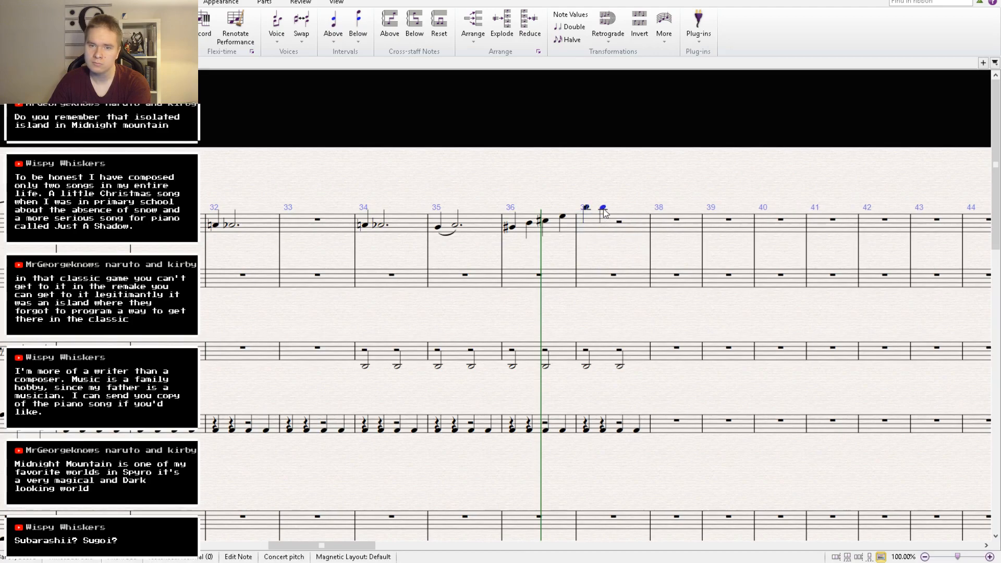
{"action": "left_click_drag", "start_coordinate": [604, 209], "coordinate": [603, 210]}
Add a flat to the first quarter note of bar 37 in the top staff.
{"action": "key", "text": "Escape"}
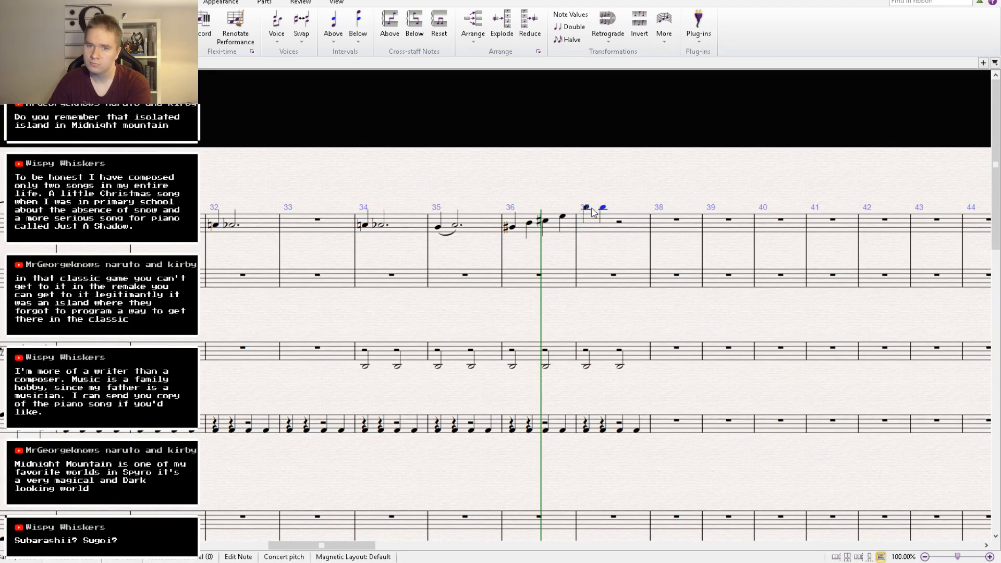
{"action": "key", "text": "KP_9"}
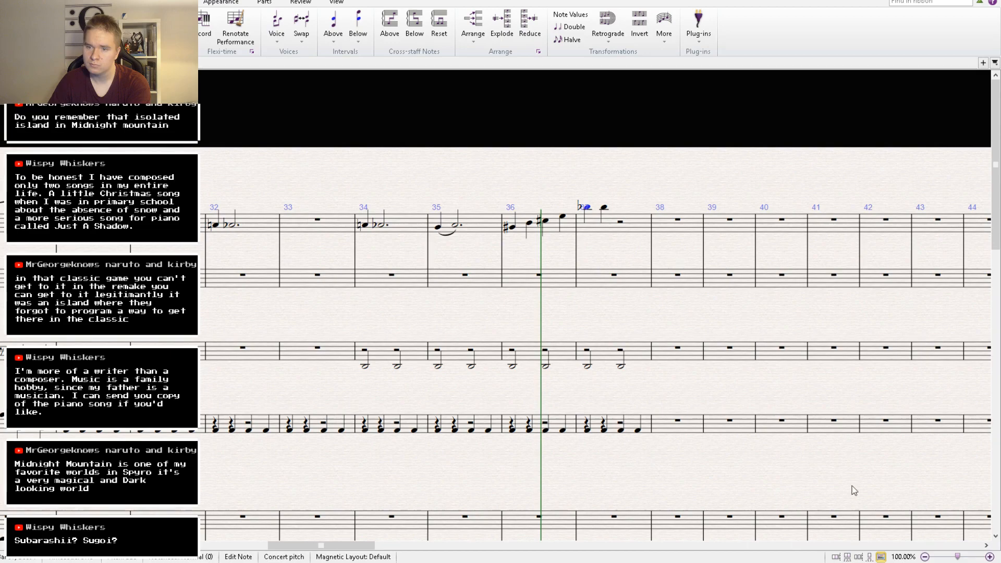
{"action": "left_click", "coordinate": [585, 205]}
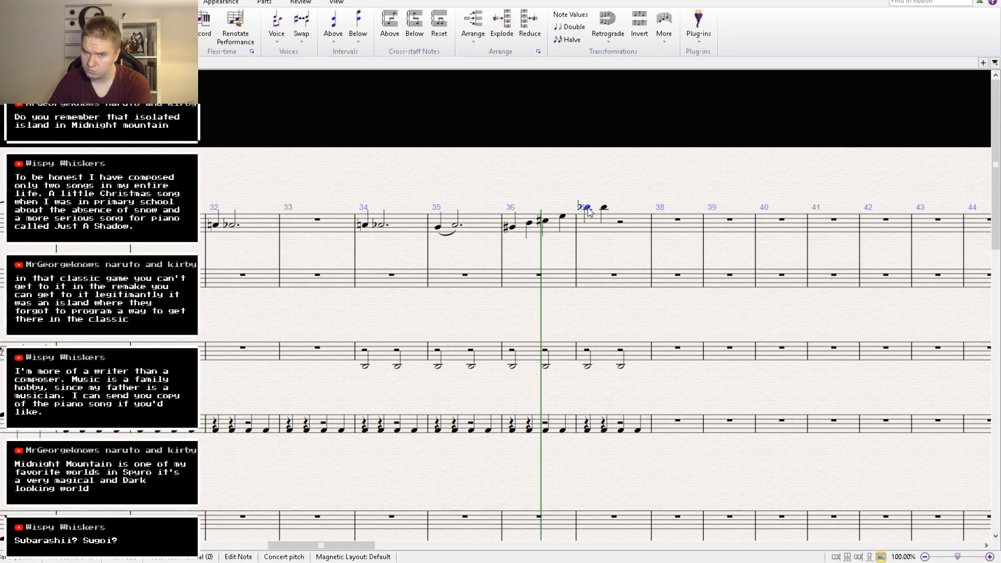
In bar 37 of the top staff, lower the first two quarter notes to A, making the first natural and the second flat.
{"action": "left_click_drag", "start_coordinate": [586, 208], "coordinate": [585, 211]}
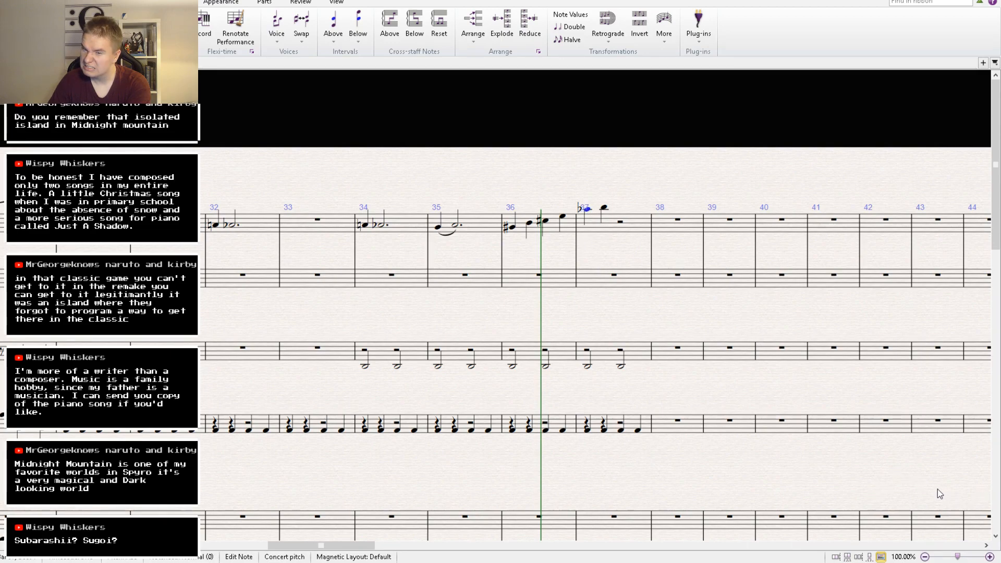
{"action": "key", "text": "KP_8"}
{"action": "key", "text": "KP_7"}
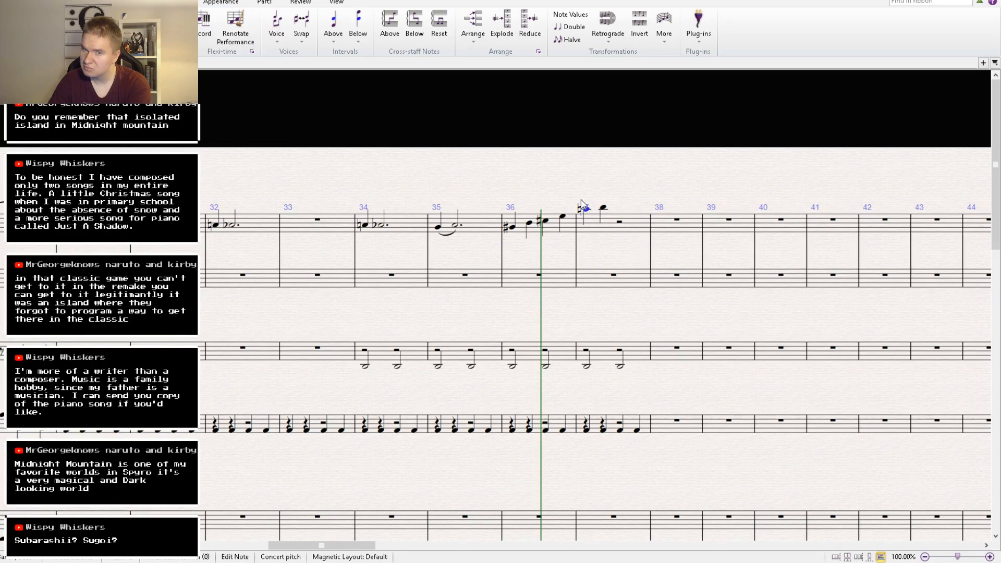
{"action": "left_click", "coordinate": [604, 209]}
{"action": "key", "text": "KP_9"}
Fill beats three and four of bar 37 in the top staff with a G-flat and an A quarter note.
{"action": "left_click", "coordinate": [618, 220]}
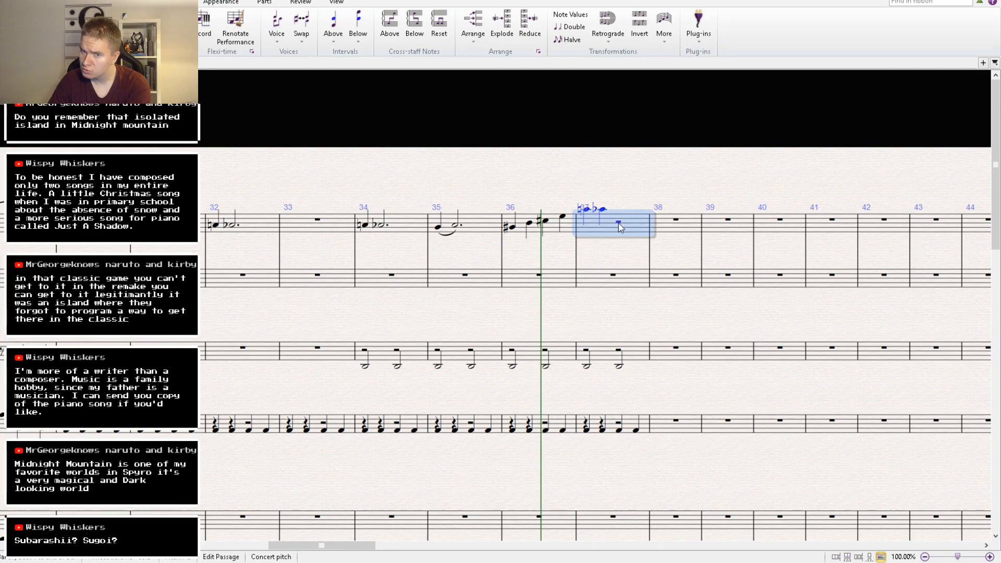
{"action": "left_click", "coordinate": [619, 221]}
{"action": "key", "text": "a"}
{"action": "key", "text": "Down"}
{"action": "key", "text": "KP_9"}
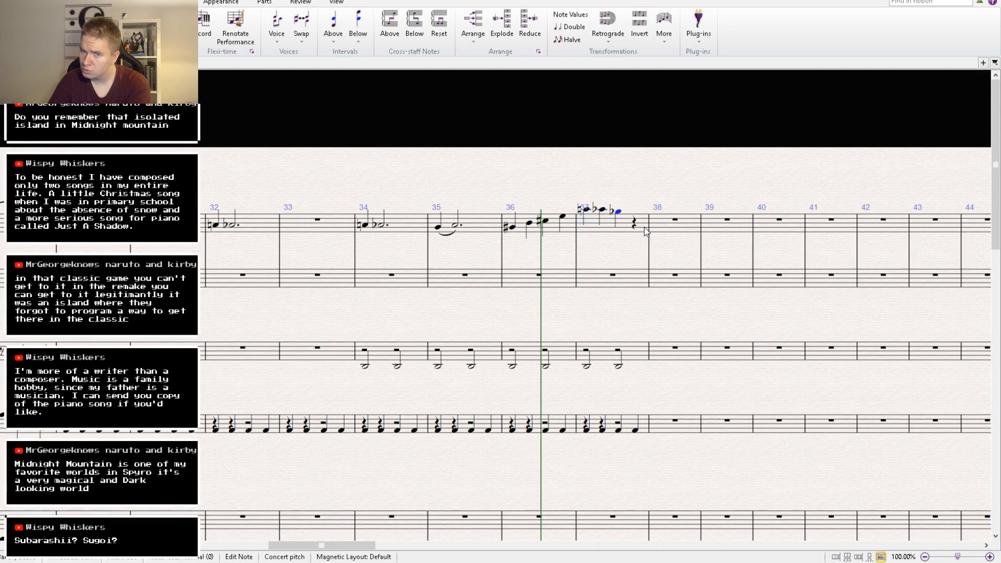
{"action": "left_click", "coordinate": [636, 225]}
{"action": "key", "text": "g"}
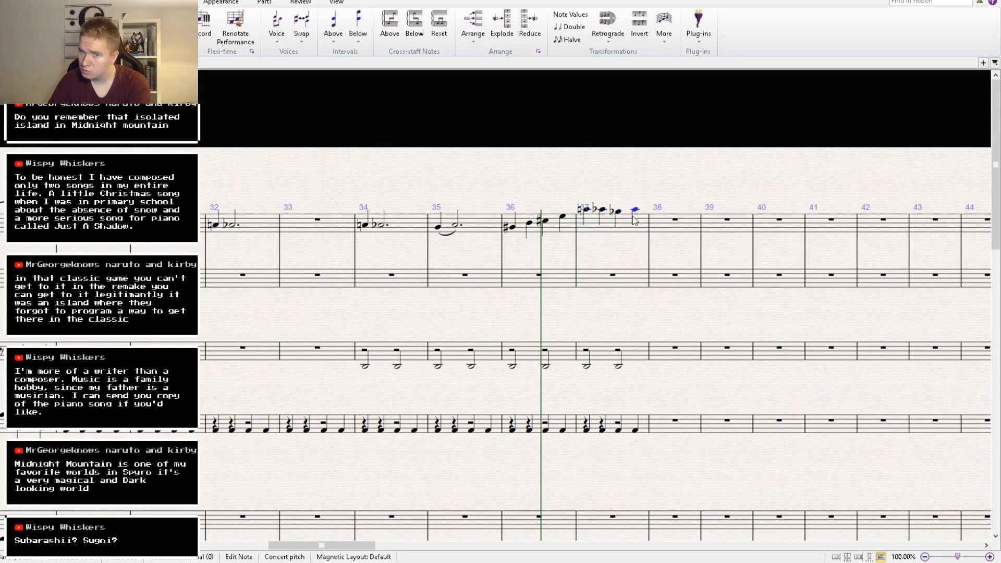
{"action": "key", "text": "Up"}
Copy bar 37 of the top staff to the second staff and delete its first three notes, keeping only the beat-four quarter note.
{"action": "left_click", "coordinate": [632, 230]}
{"action": "key", "text": "ctrl+c"}
{"action": "left_click", "coordinate": [634, 280]}
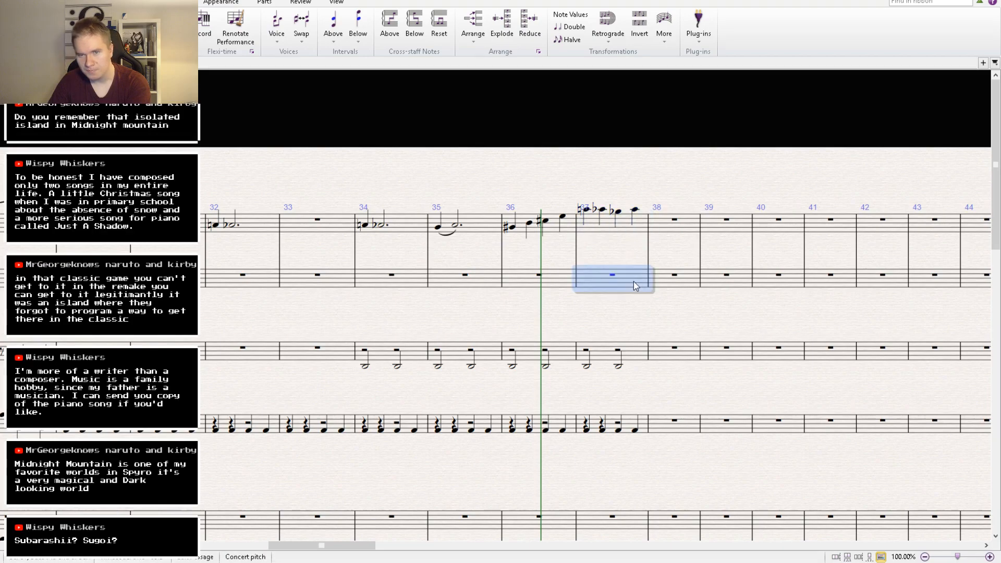
{"action": "key", "text": "ctrl+v"}
{"action": "left_click", "coordinate": [618, 267]}
{"action": "key", "text": "KP_9"}
{"action": "left_click", "coordinate": [587, 265], "text": "shift"}
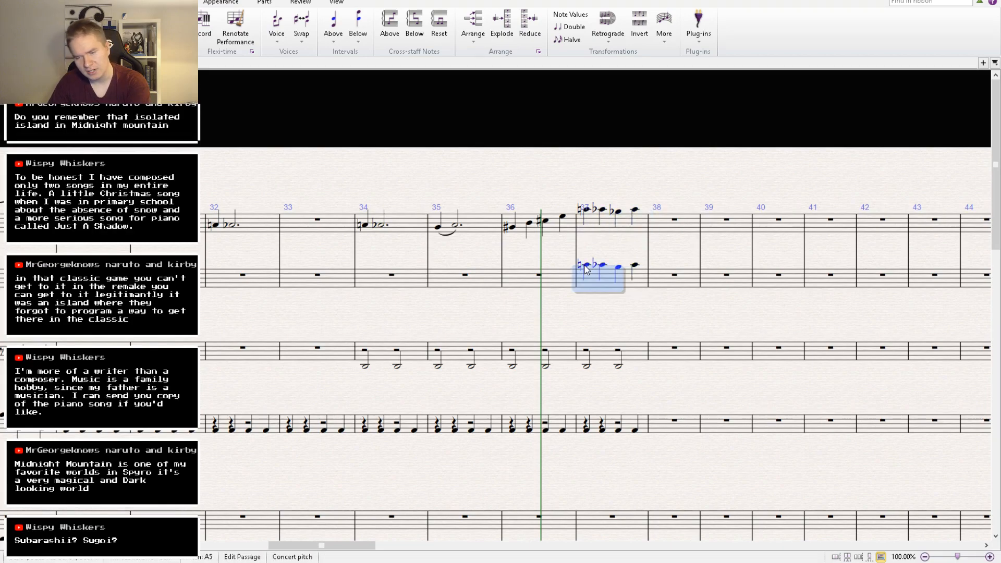
{"action": "key", "text": "Delete"}
{"action": "left_click", "coordinate": [632, 266]}
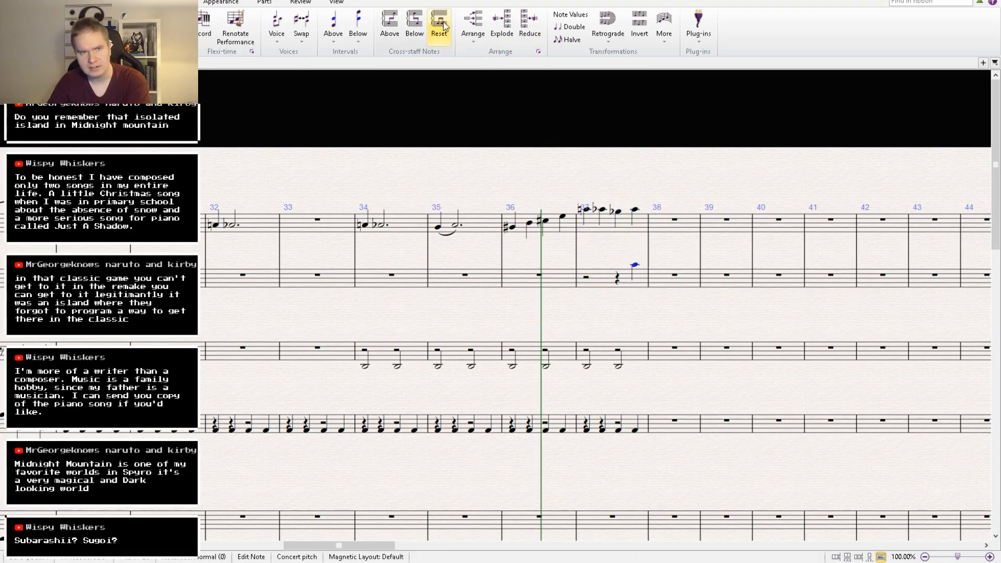
{"action": "left_click", "coordinate": [336, 2]}
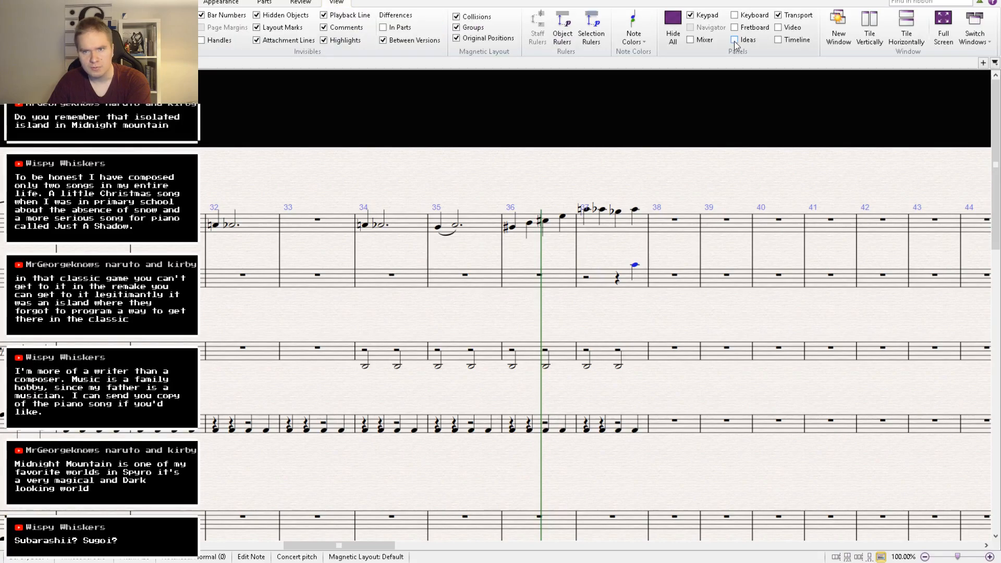
{"action": "left_click", "coordinate": [690, 39]}
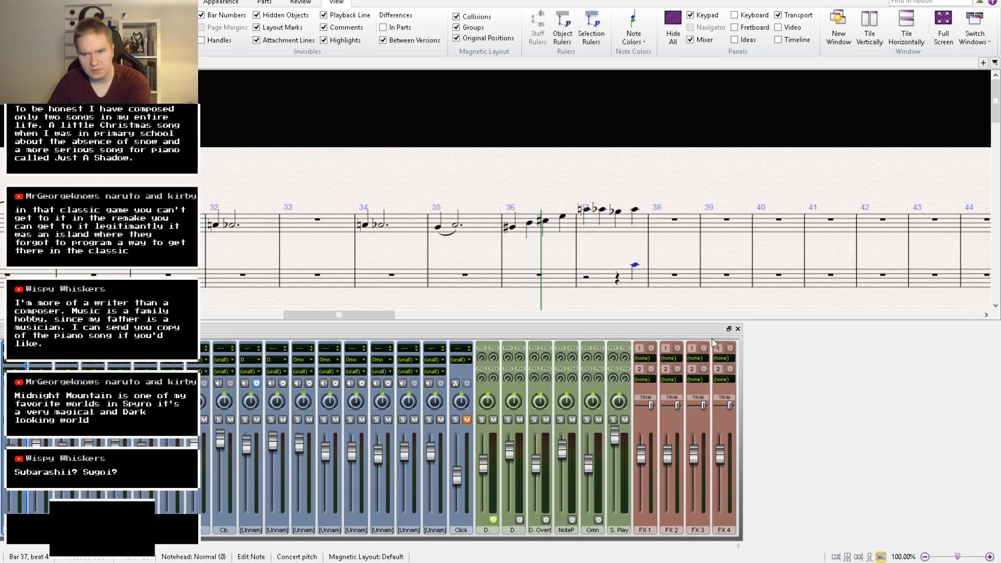
{"action": "left_click", "coordinate": [738, 329]}
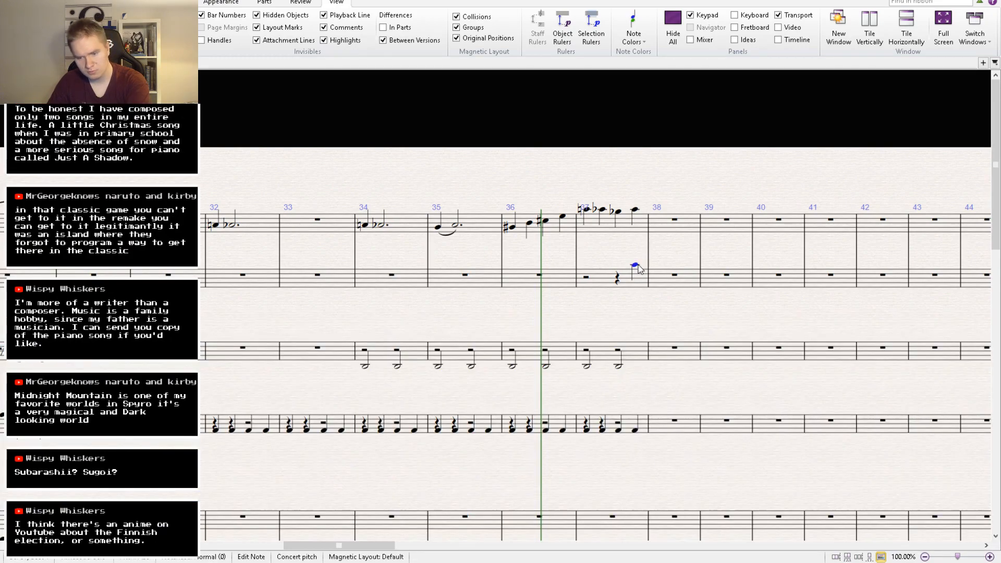
Add a note an octave below the beat-four quarter note in bar 37 of the second staff.
{"action": "left_click", "coordinate": [636, 281], "text": "alt"}
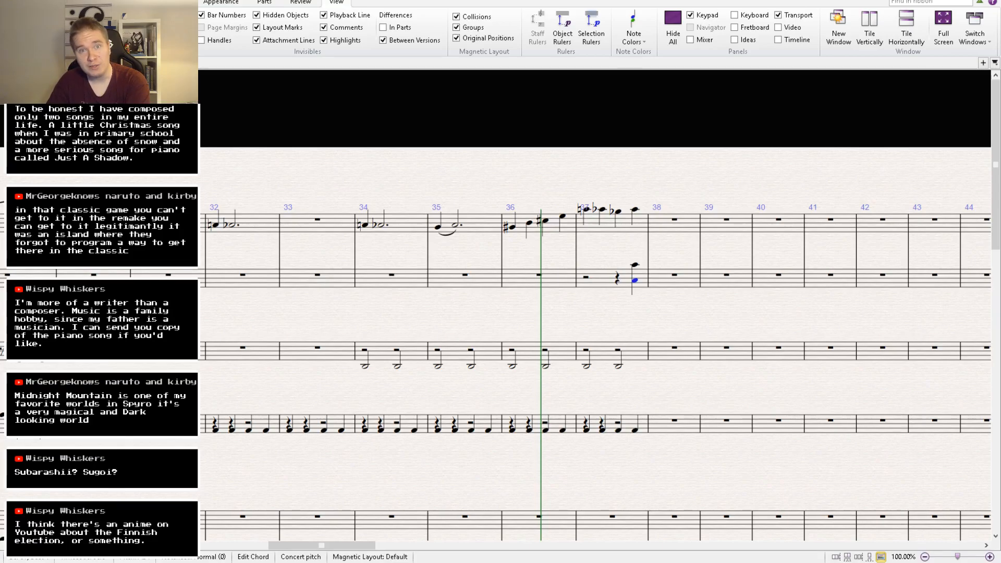
Continue the top staff's last bar 37 note into bar 38 as a tied whole note of the same pitch.
{"action": "left_click_drag", "start_coordinate": [588, 324], "coordinate": [470, 362]}
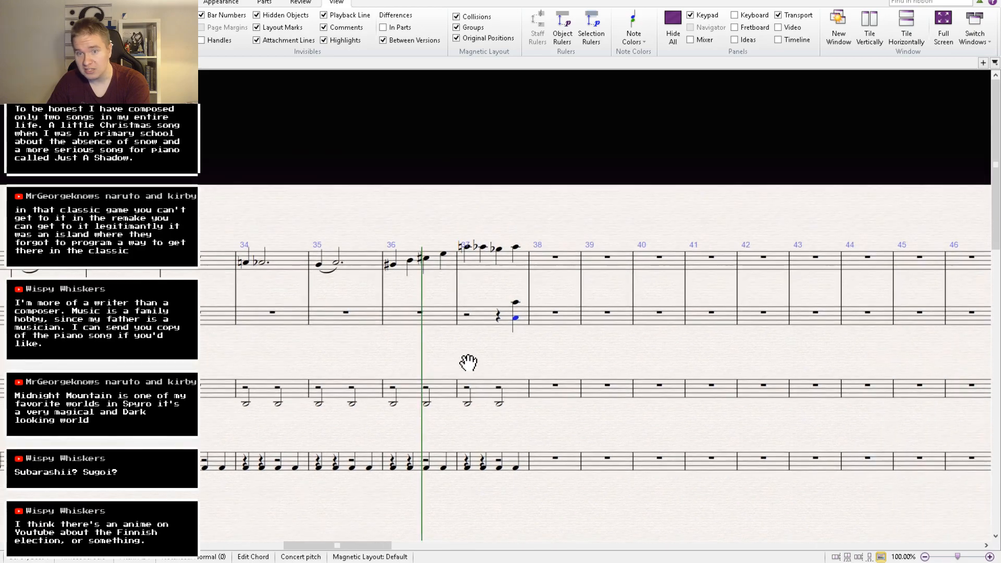
{"action": "left_click", "coordinate": [516, 246]}
{"action": "left_click", "coordinate": [540, 260]}
{"action": "key", "text": "ctrl+v"}
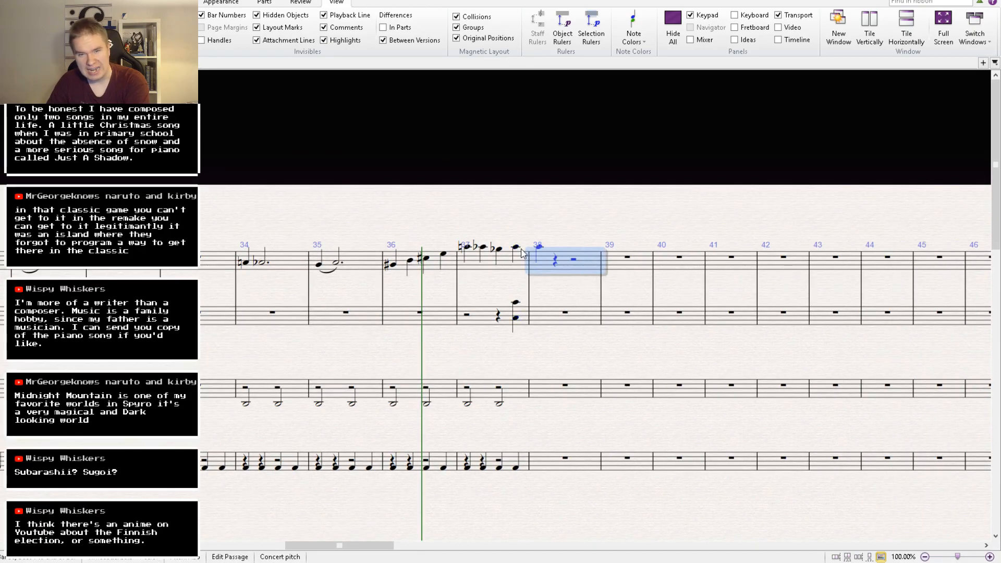
{"action": "left_click", "coordinate": [517, 248]}
{"action": "key", "text": "KP_Enter"}
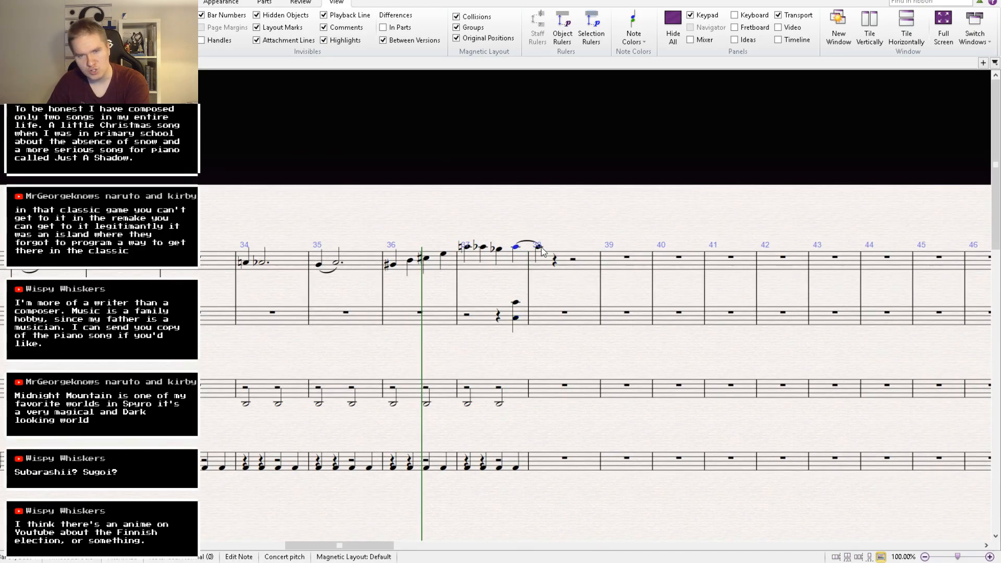
{"action": "key", "text": "KP_6"}
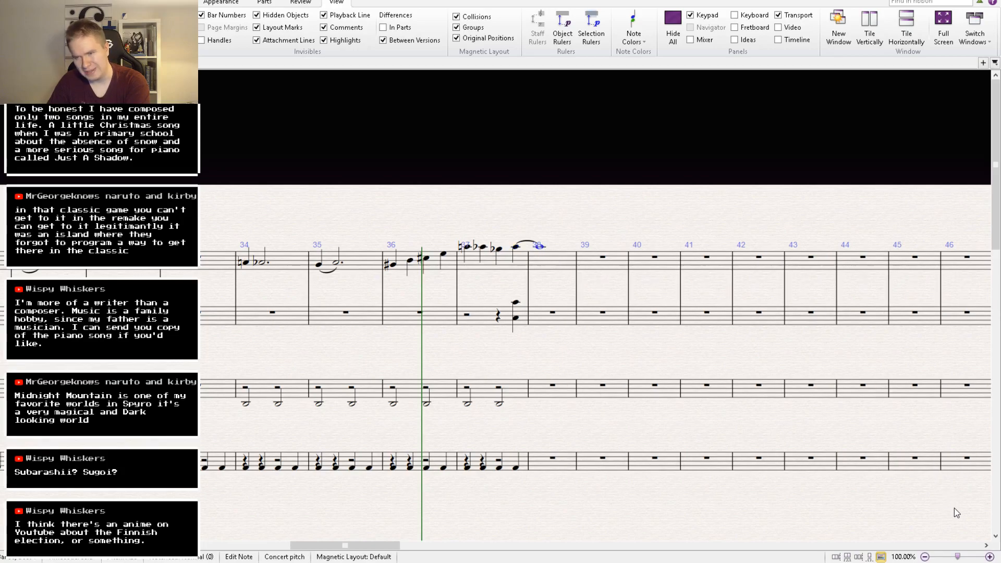
Copy the second staff's octave chord from bar 37 to the start of bar 38 and tie the two chords together.
{"action": "left_click", "coordinate": [515, 304]}
{"action": "key", "text": "ctrl+c"}
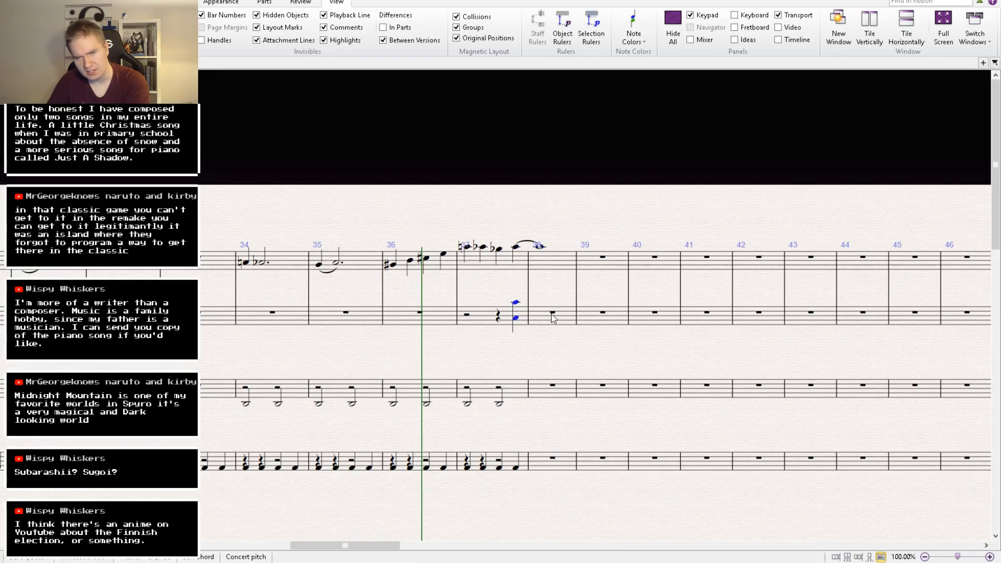
{"action": "double_click", "coordinate": [534, 314]}
{"action": "key", "text": "Escape"}
{"action": "left_click", "coordinate": [542, 322]}
{"action": "key", "text": "ctrl+v"}
{"action": "left_click", "coordinate": [523, 326]}
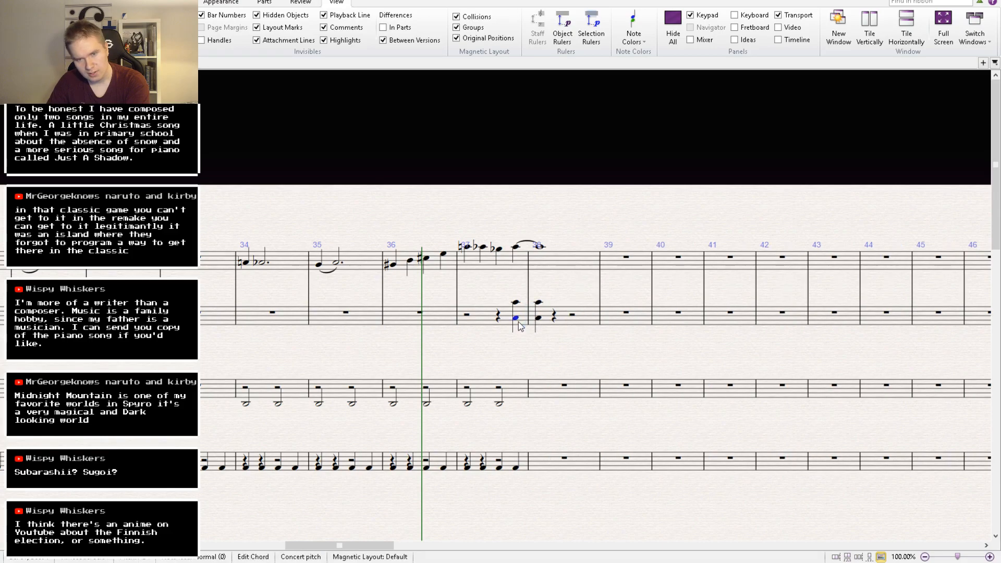
{"action": "key", "text": "KP_Enter"}
{"action": "key", "text": "Right"}
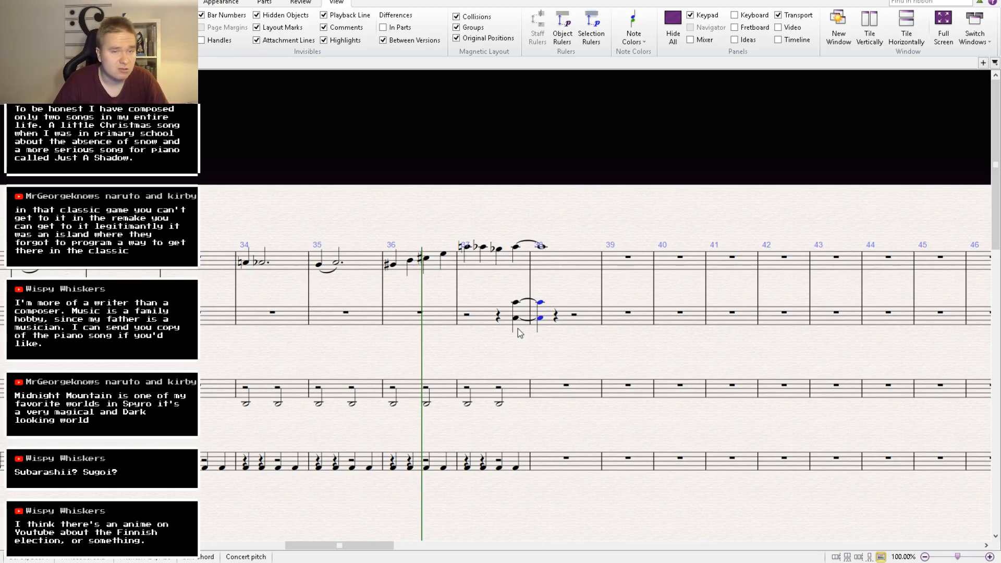
Play back the passage from around bar 34 through bar 38.
{"action": "left_click", "coordinate": [852, 118]}
{"action": "left_click_drag", "start_coordinate": [852, 118], "coordinate": [850, 118]}
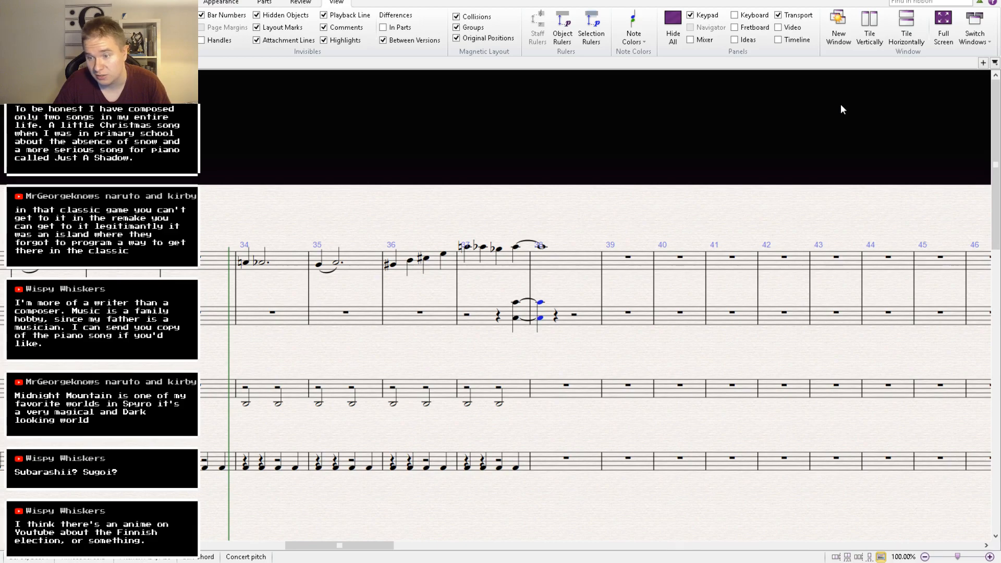
{"action": "left_click", "coordinate": [841, 105]}
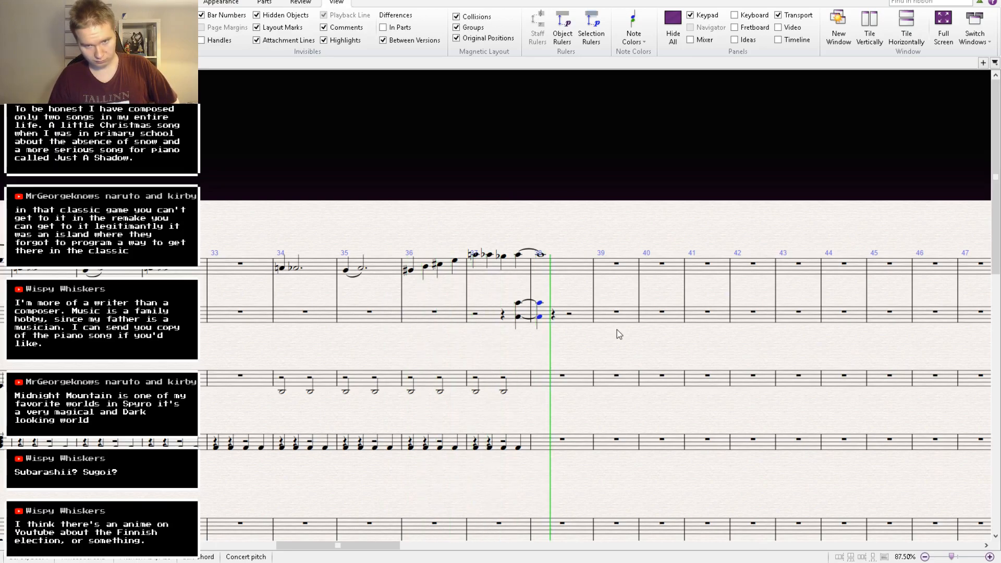
{"action": "key", "text": "space"}
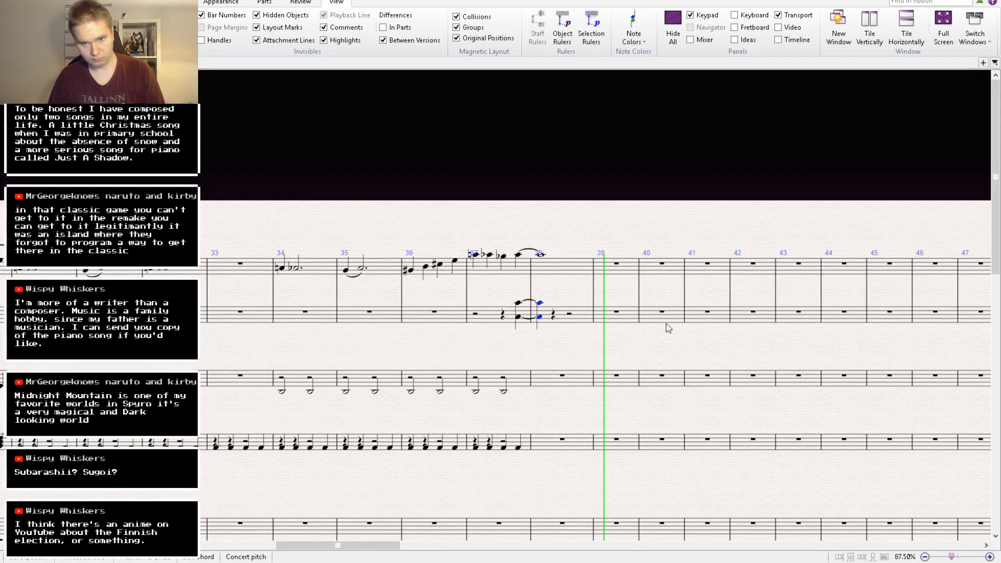
In bar 37 of the fourth staff, shorten the first note to an eighth and add a second eighth note at the same pitch.
{"action": "scroll", "coordinate": [642, 339], "scroll_direction": "up", "scroll_amount": 1}
{"action": "left_click_drag", "start_coordinate": [542, 345], "coordinate": [632, 210]}
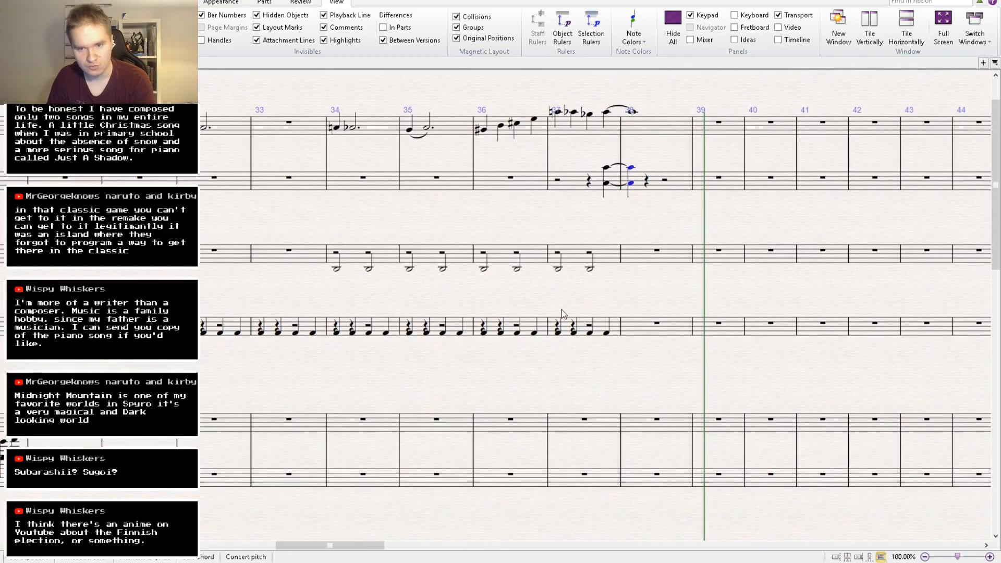
{"action": "left_click", "coordinate": [560, 338]}
{"action": "left_click", "coordinate": [559, 334]}
{"action": "left_click", "coordinate": [953, 520]}
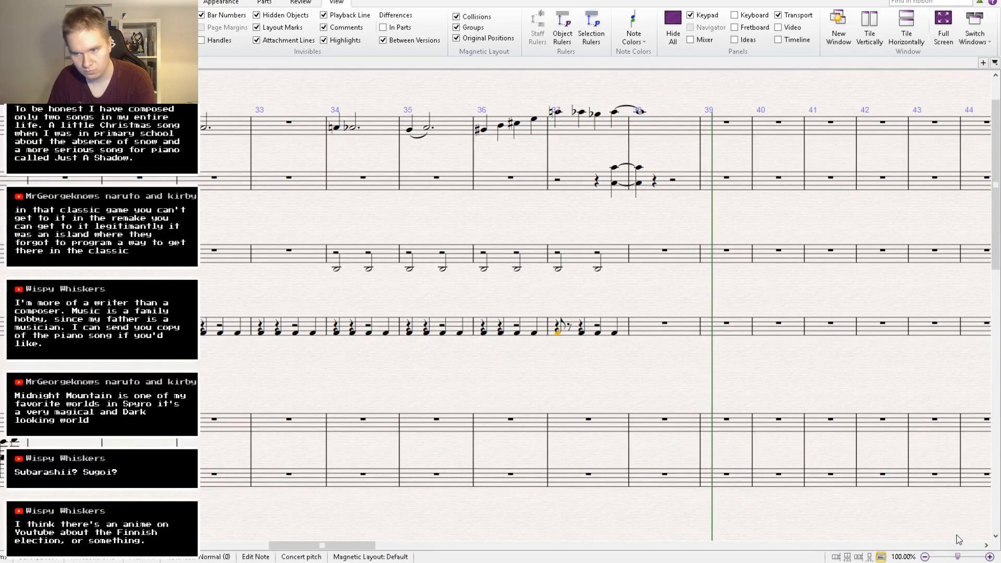
{"action": "left_click", "coordinate": [954, 541]}
{"action": "left_click", "coordinate": [572, 332], "text": "alt"}
{"action": "key", "text": "Escape"}
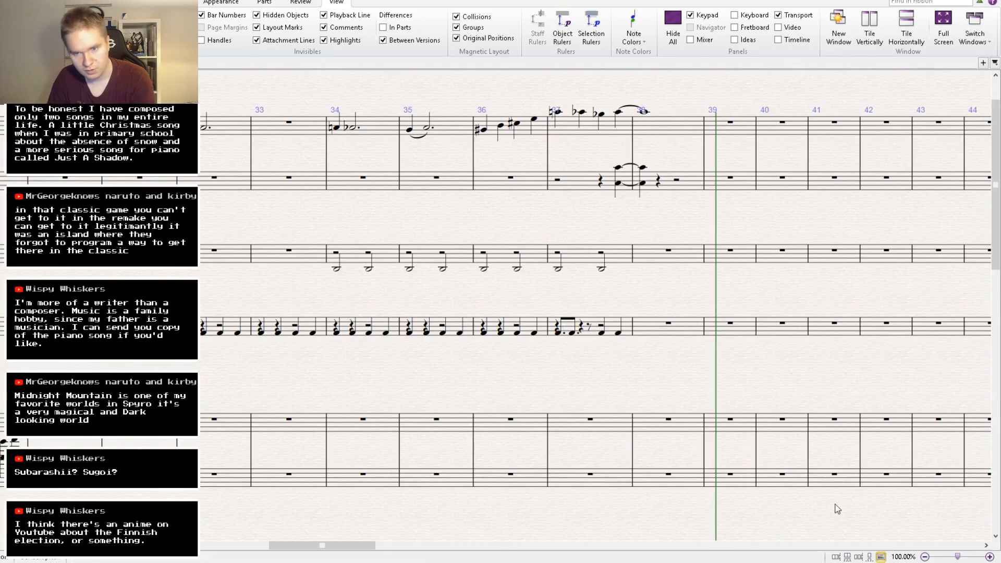
Add two higher, ascending sixteenth notes at the start of beat two in bar 37 of the fourth staff.
{"action": "left_click", "coordinate": [942, 518]}
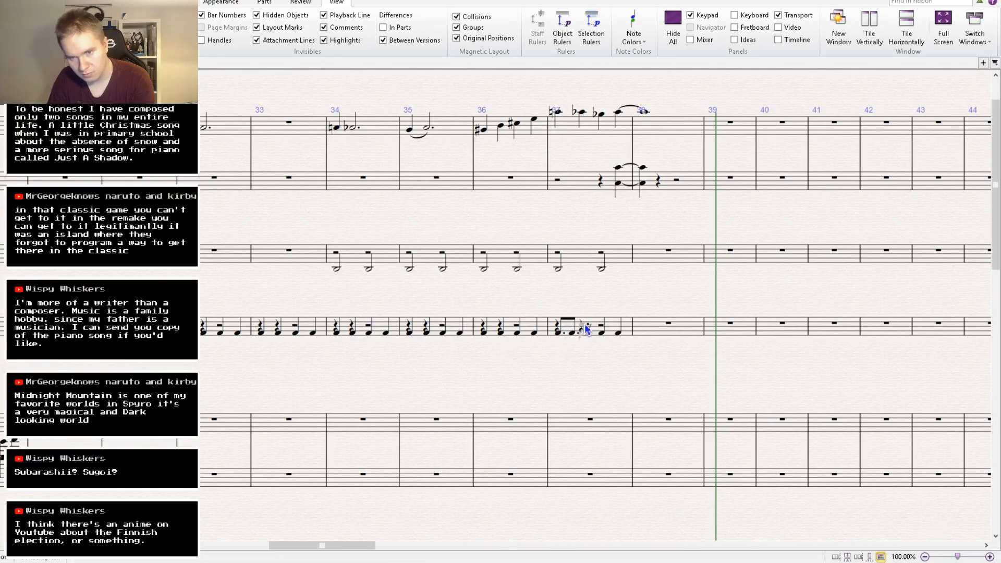
{"action": "left_click", "coordinate": [583, 326]}
{"action": "left_click", "coordinate": [591, 321]}
{"action": "key", "text": "Escape"}
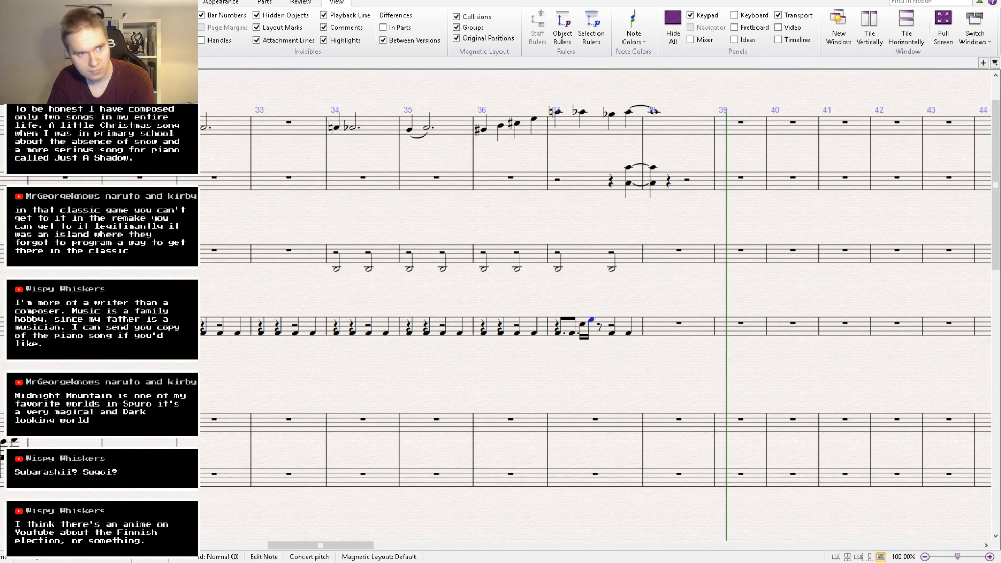
{"action": "left_click", "coordinate": [583, 325]}
{"action": "left_click", "coordinate": [596, 355]}
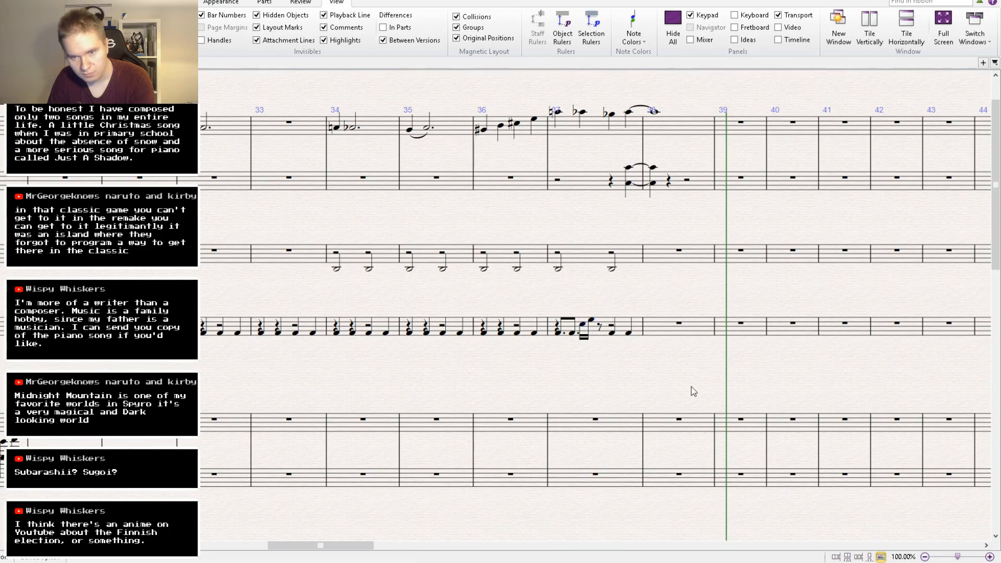
Duplicate the group of two eighths and two sixteenths in bar 37 of the fourth staff, starting on the second half of beat two.
{"action": "left_click", "coordinate": [559, 333]}
{"action": "left_click", "coordinate": [572, 333], "text": "ctrl"}
{"action": "left_click", "coordinate": [583, 325], "text": "ctrl"}
{"action": "left_click", "coordinate": [592, 321], "text": "ctrl"}
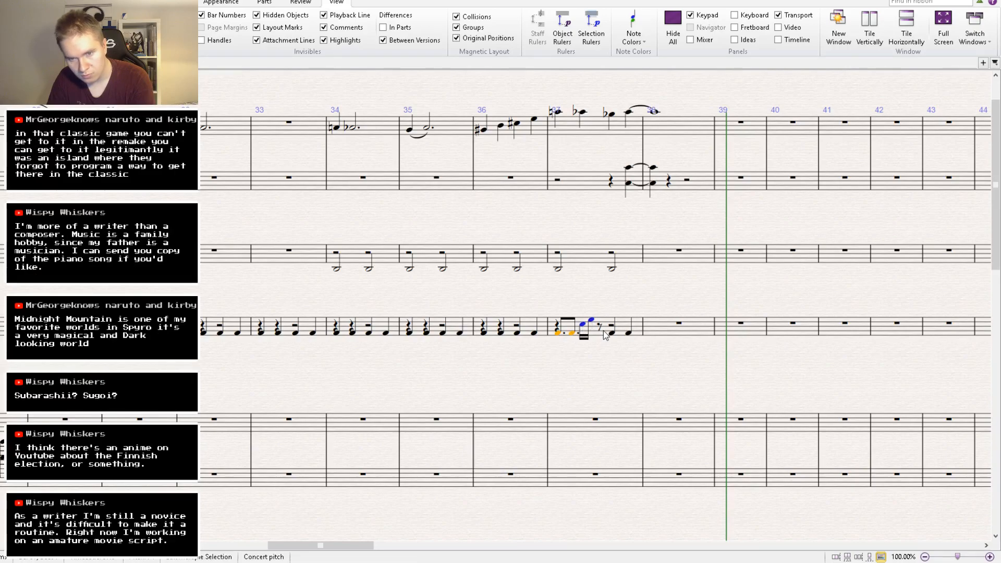
{"action": "left_click", "coordinate": [600, 326]}
{"action": "key", "text": "ctrl+v"}
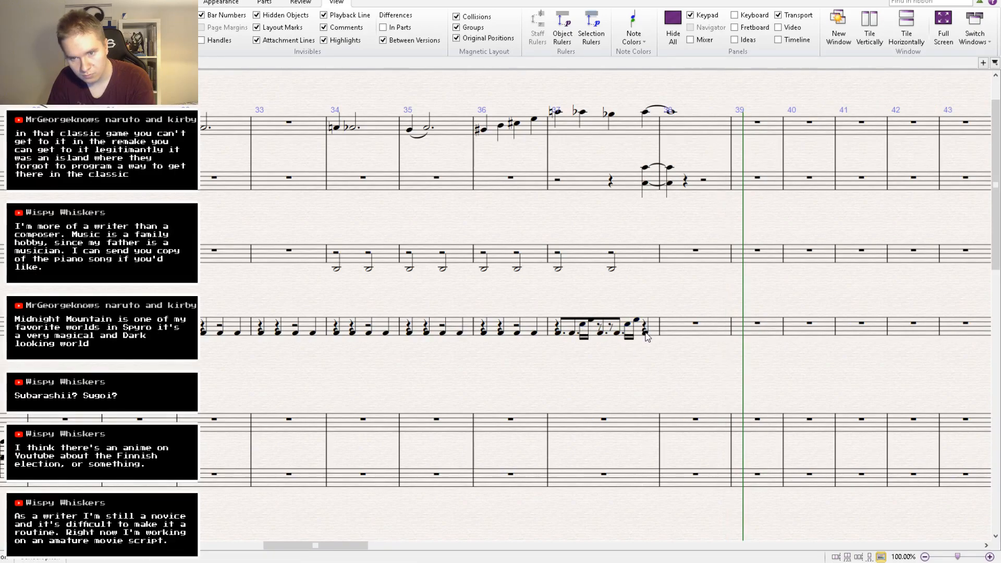
Replace the beat-four note in bar 37 of the fourth staff with two higher eighth notes of equal pitch.
{"action": "left_click", "coordinate": [646, 327]}
{"action": "left_click", "coordinate": [955, 517]}
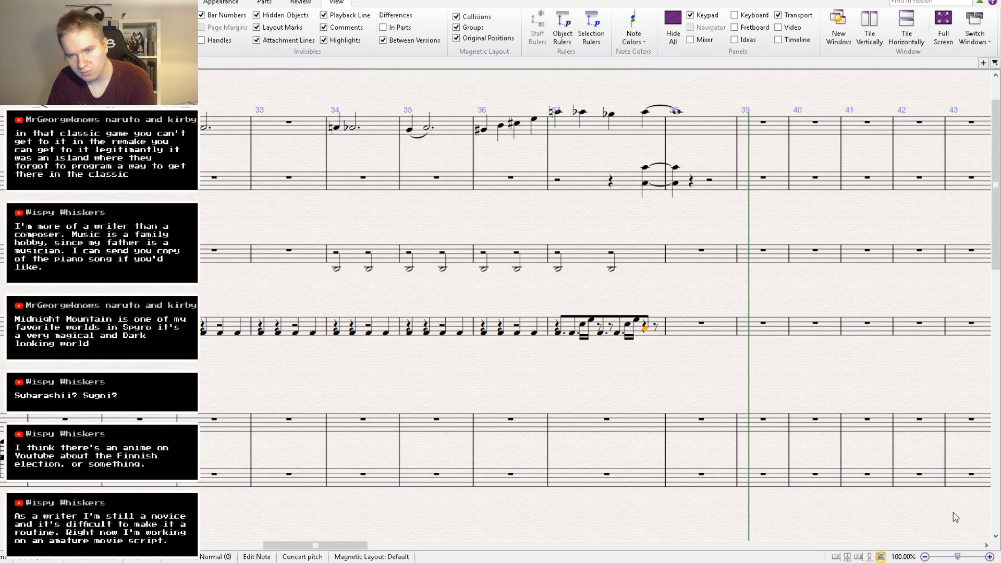
{"action": "left_click", "coordinate": [656, 327]}
{"action": "key", "text": "a"}
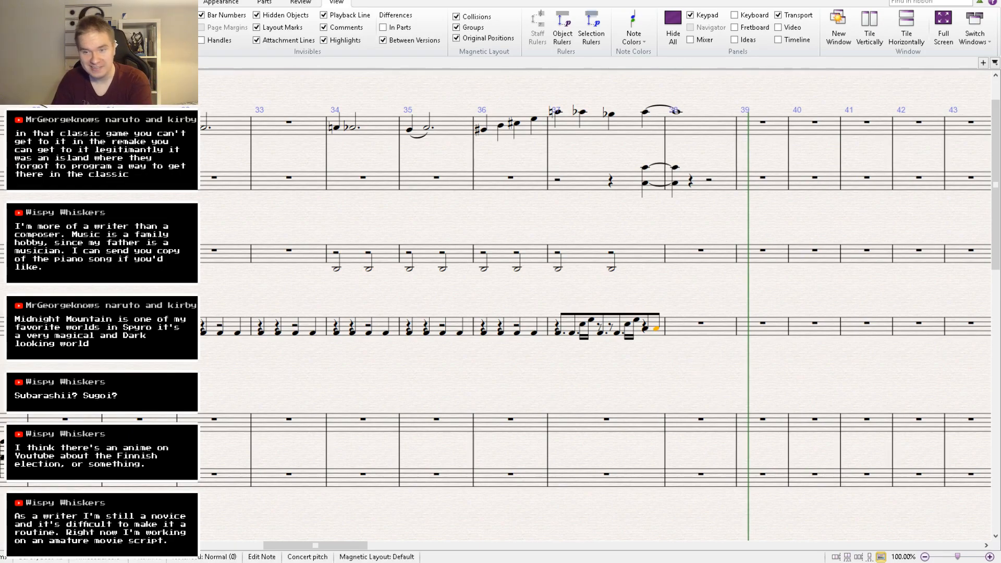
Copy the fourth staff's new bar 37 rhythm into bar 36, replacing the quarter-note accompaniment there.
{"action": "left_click", "coordinate": [618, 330]}
{"action": "left_click", "coordinate": [529, 331], "text": "alt"}
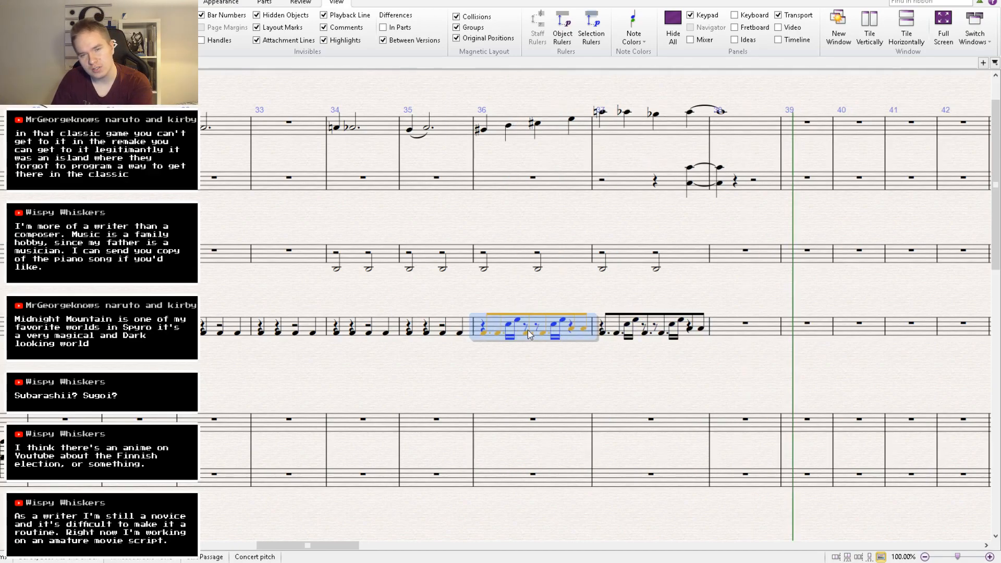
{"action": "left_click", "coordinate": [507, 386]}
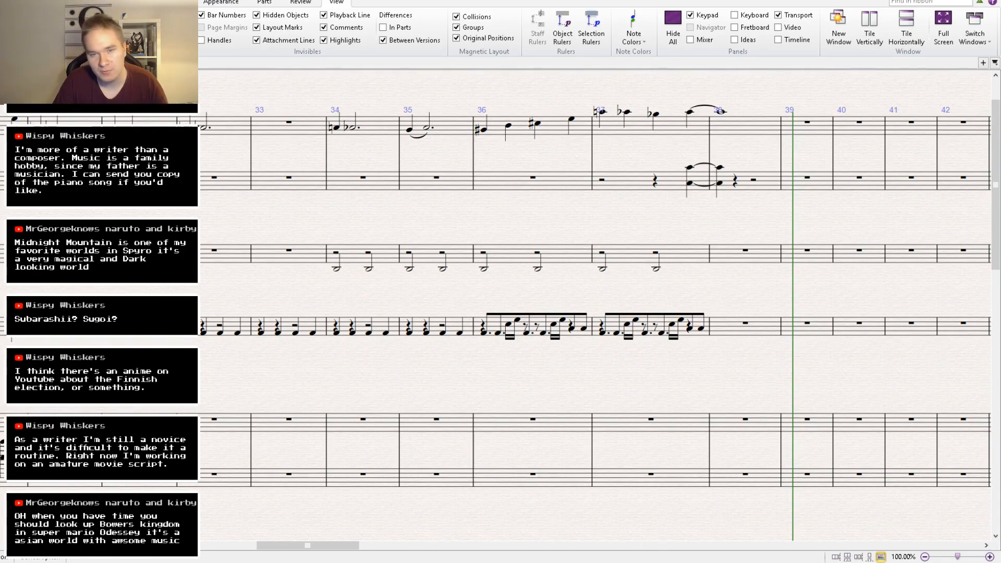
{"action": "left_click_drag", "start_coordinate": [524, 251], "coordinate": [547, 249]}
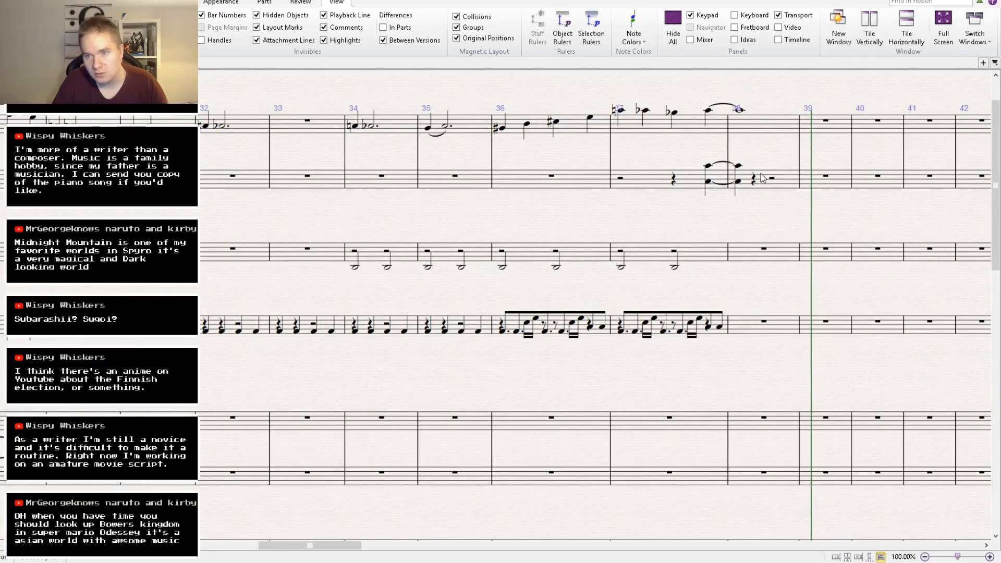
Play back the passage leading into bar 38.
{"action": "key", "text": "["}
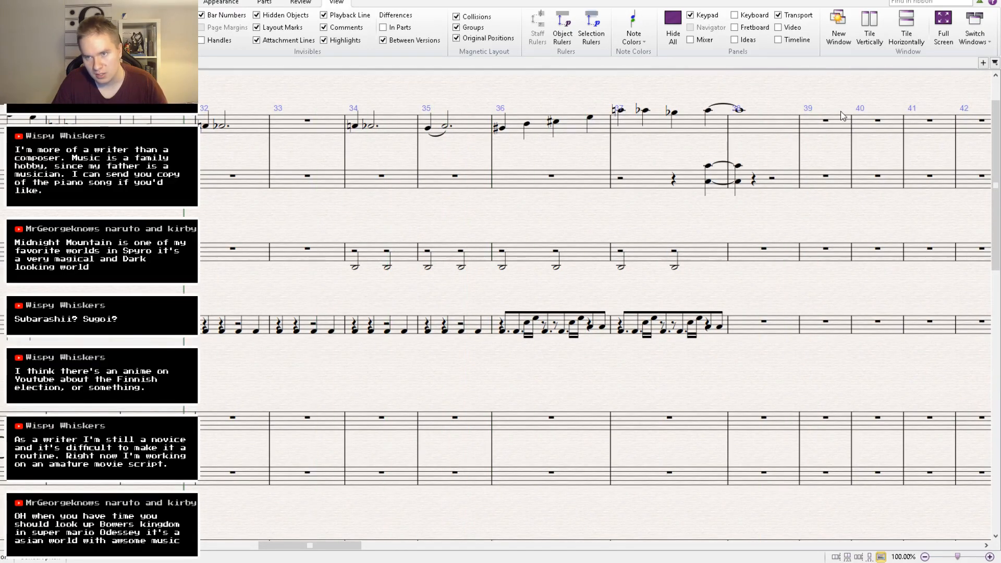
{"action": "key", "text": "space"}
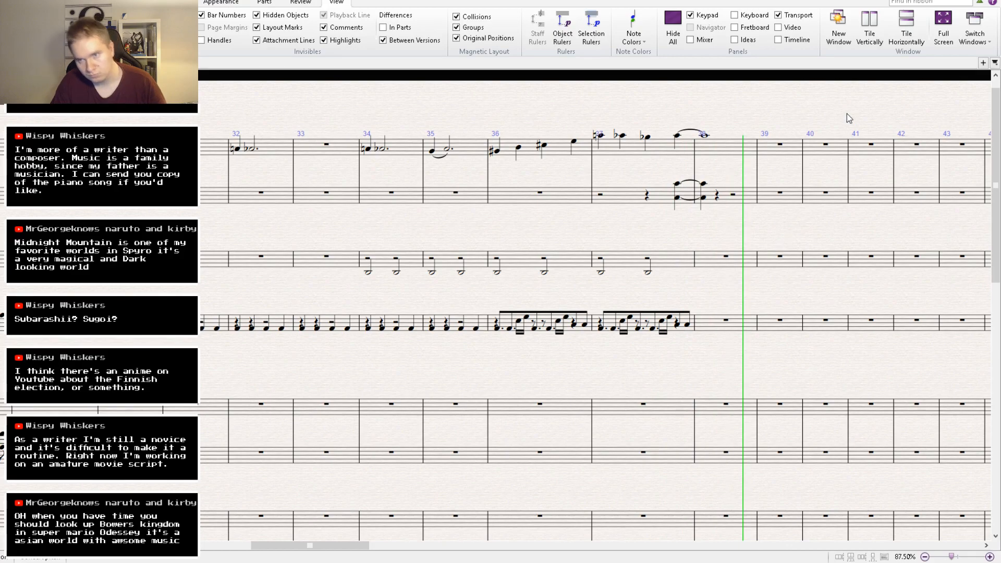
{"action": "key", "text": "space"}
Enter a quarter-note octave, Ab2 and Ab3, on beat one of bar 38 in the staff directly below the grand staff.
{"action": "left_click_drag", "start_coordinate": [778, 349], "coordinate": [634, 300]}
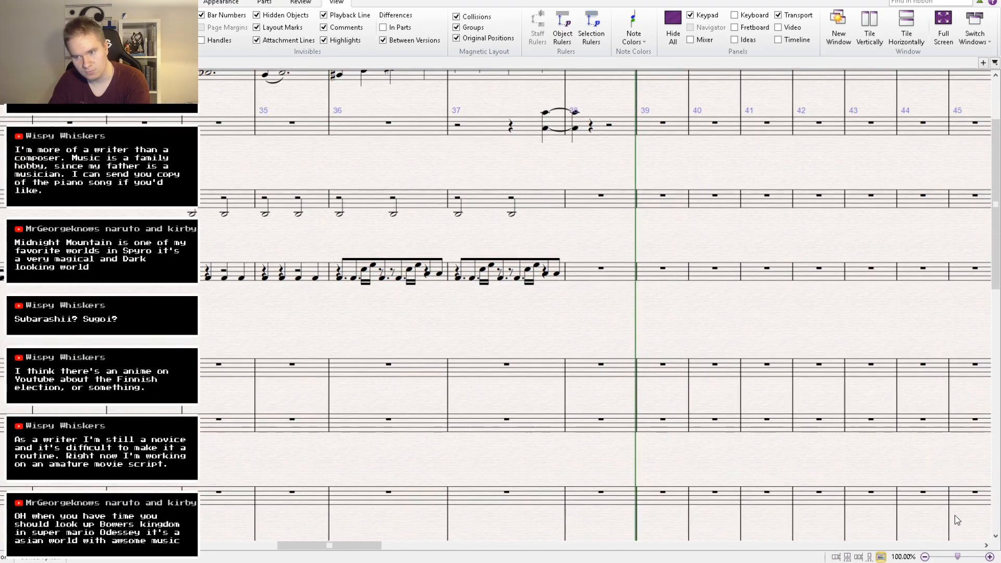
{"action": "scroll", "coordinate": [594, 386], "scroll_direction": "down", "scroll_amount": 3}
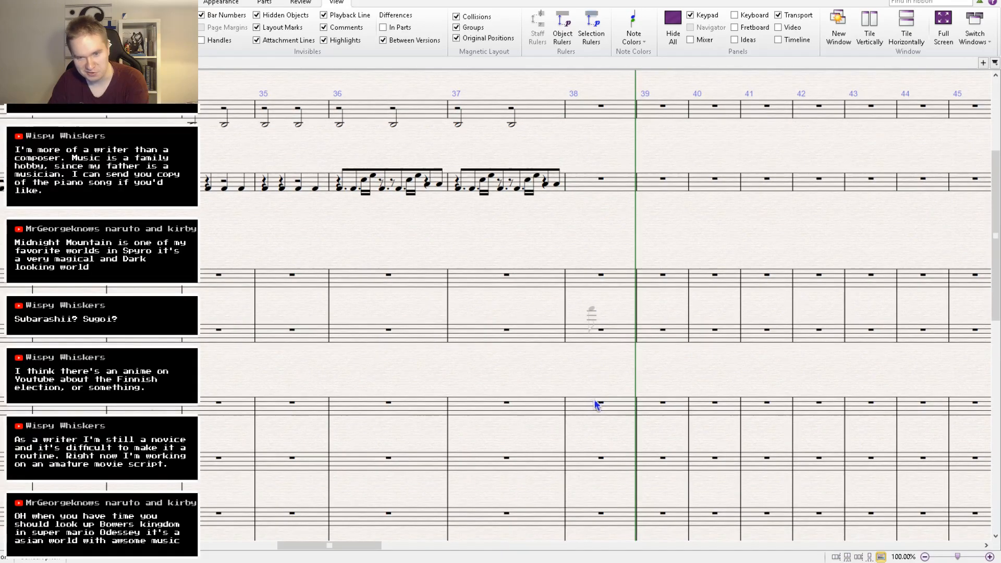
{"action": "left_click", "coordinate": [575, 413]}
{"action": "key", "text": "4"}
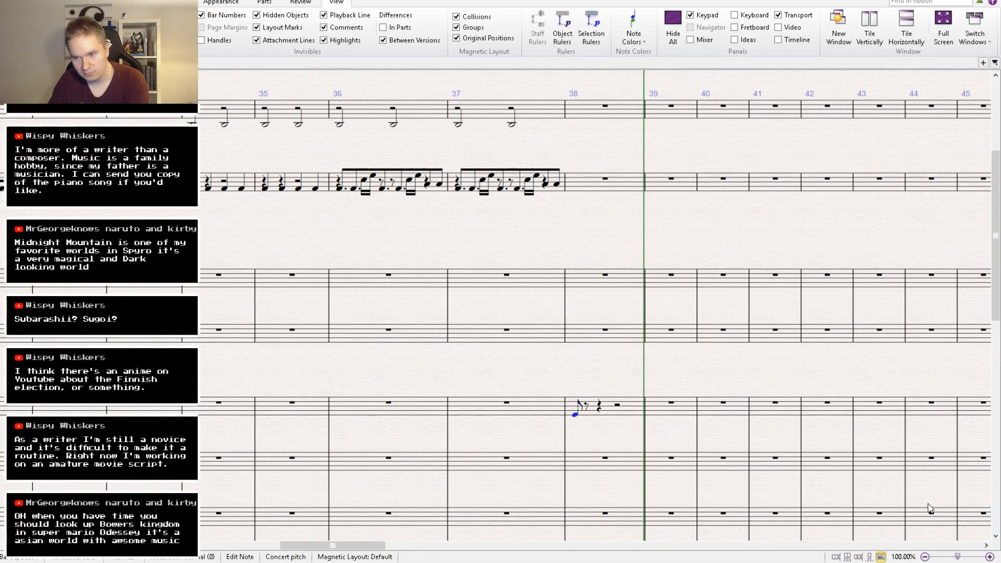
{"action": "key", "text": "shift+8"}
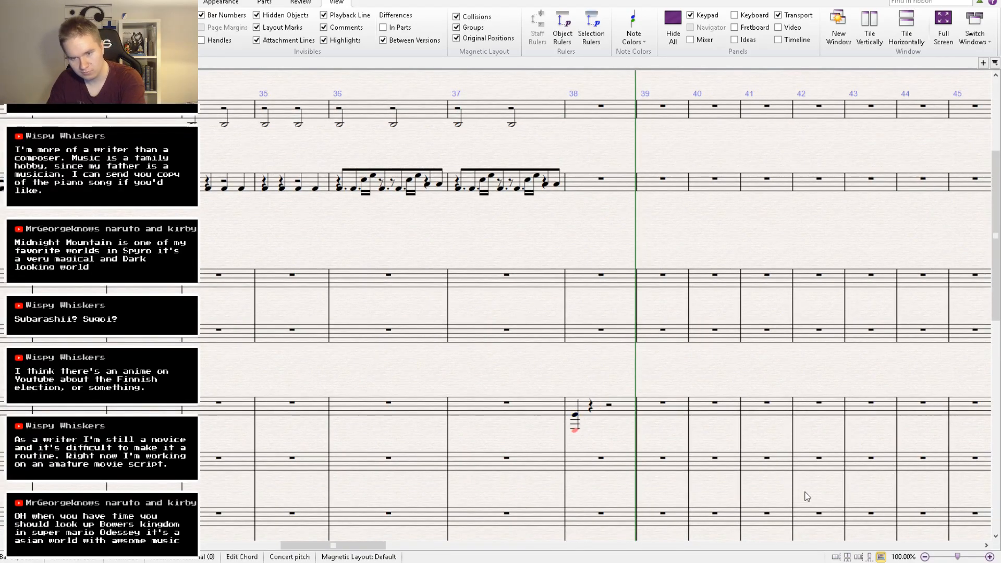
{"action": "left_click_drag", "start_coordinate": [576, 431], "coordinate": [572, 421]}
{"action": "left_click", "coordinate": [576, 415]}
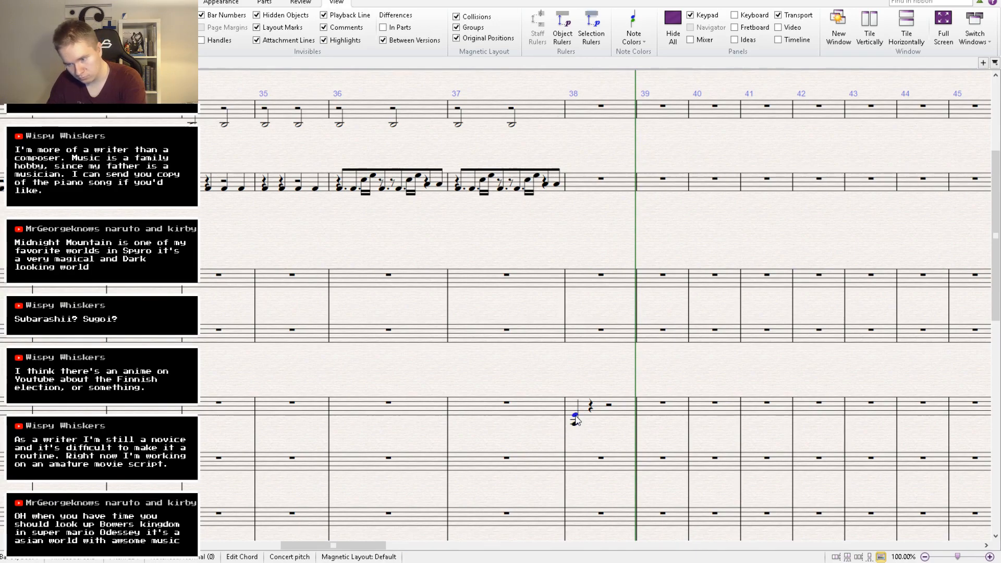
{"action": "key", "text": "Delete"}
{"action": "key", "text": "shift+8"}
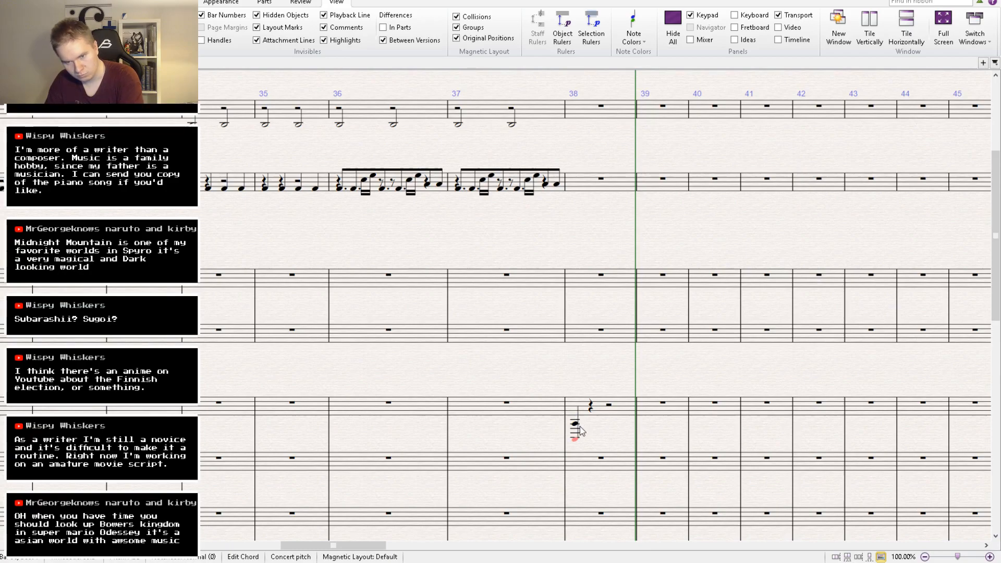
Repeat the octave as two eighth notes on beat two of bar 38, making the second one natural.
{"action": "key", "text": "r"}
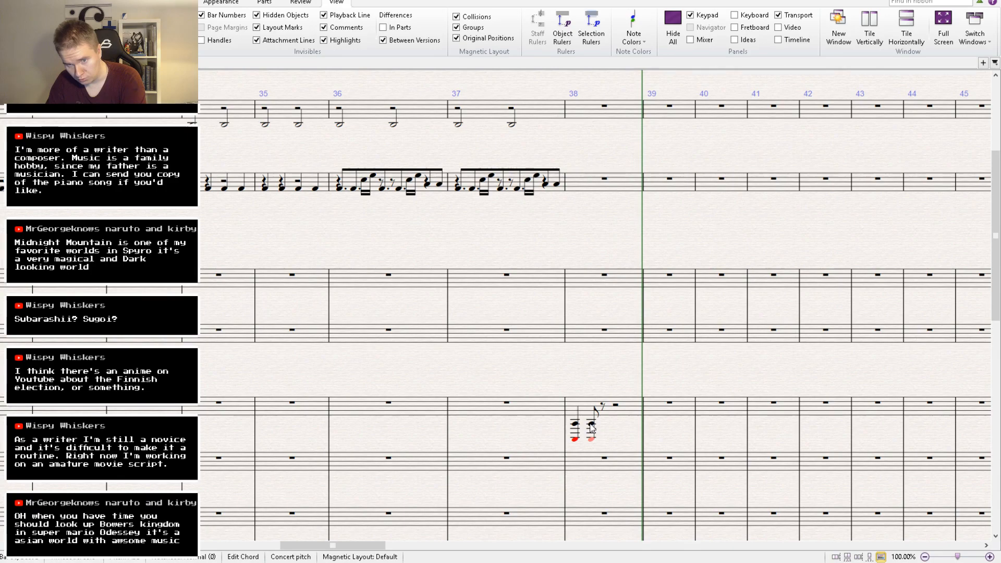
{"action": "left_click", "coordinate": [604, 408]}
{"action": "key", "text": "ctrl+v"}
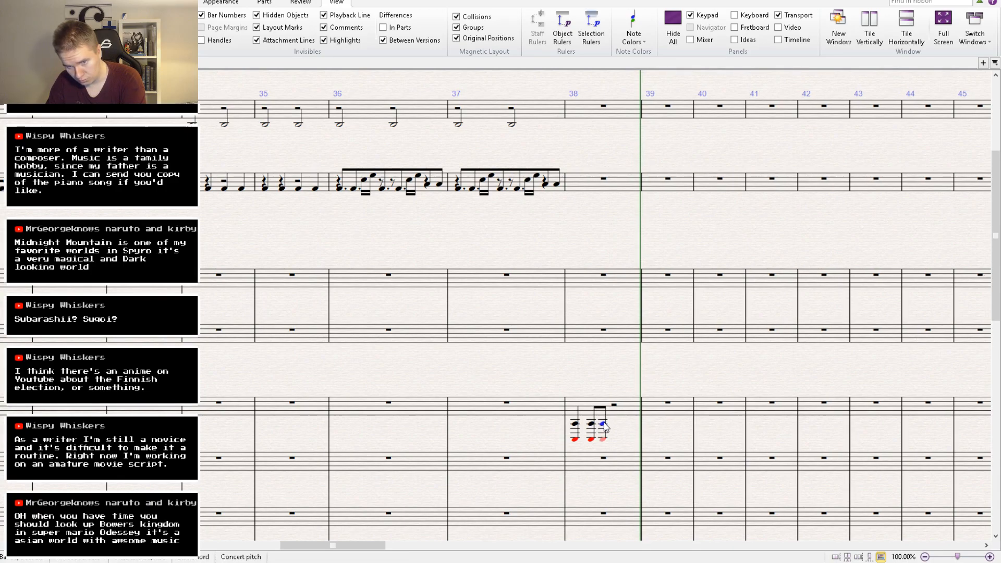
{"action": "left_click", "coordinate": [931, 490]}
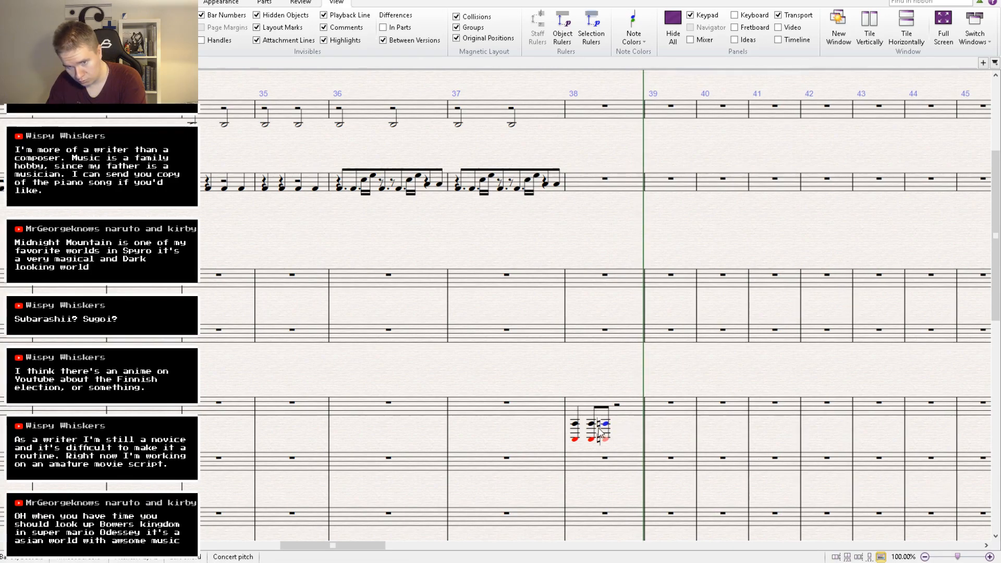
Copy bar 38's opening octave to beat three and lengthen it to a dotted quarter note.
{"action": "double_click", "coordinate": [575, 425]}
{"action": "key", "text": "ctrl+c"}
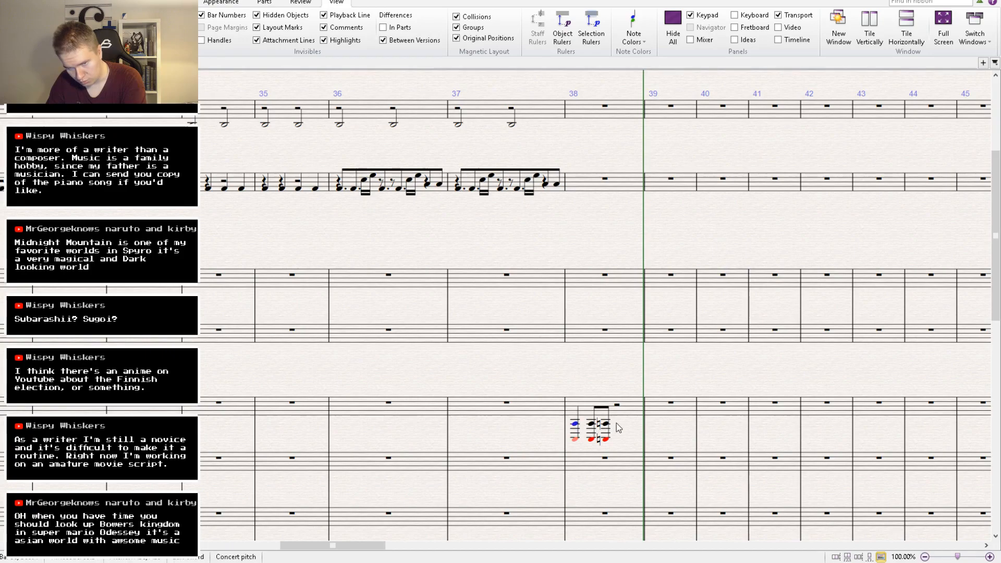
{"action": "left_click", "coordinate": [619, 407]}
{"action": "left_click", "coordinate": [617, 405]}
{"action": "key", "text": "ctrl+v"}
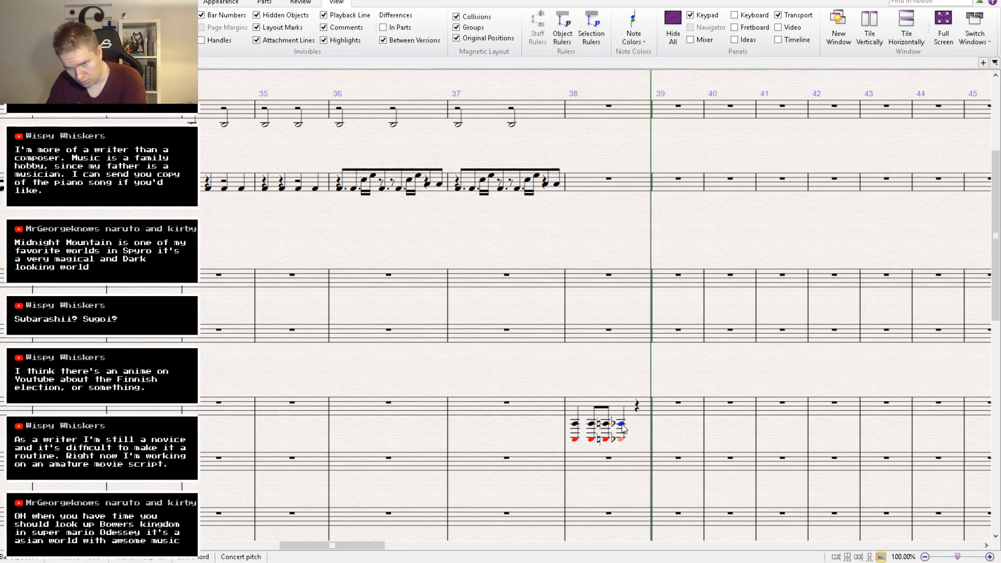
{"action": "left_click", "coordinate": [957, 537]}
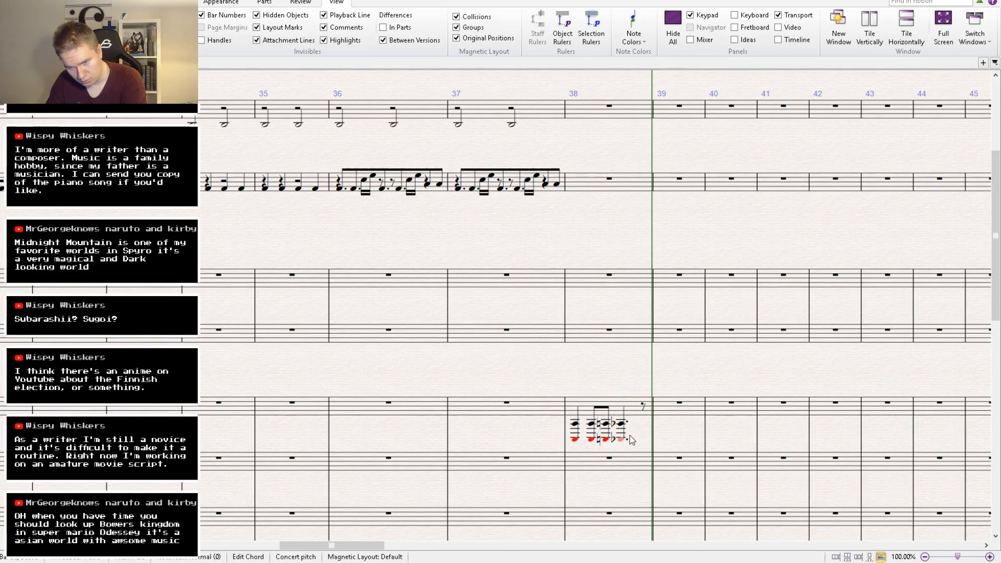
{"action": "left_click", "coordinate": [634, 441]}
Copy the first eighth-note octave of beat two onto the last half beat of bar 38.
{"action": "double_click", "coordinate": [597, 440]}
{"action": "key", "text": "ctrl+c"}
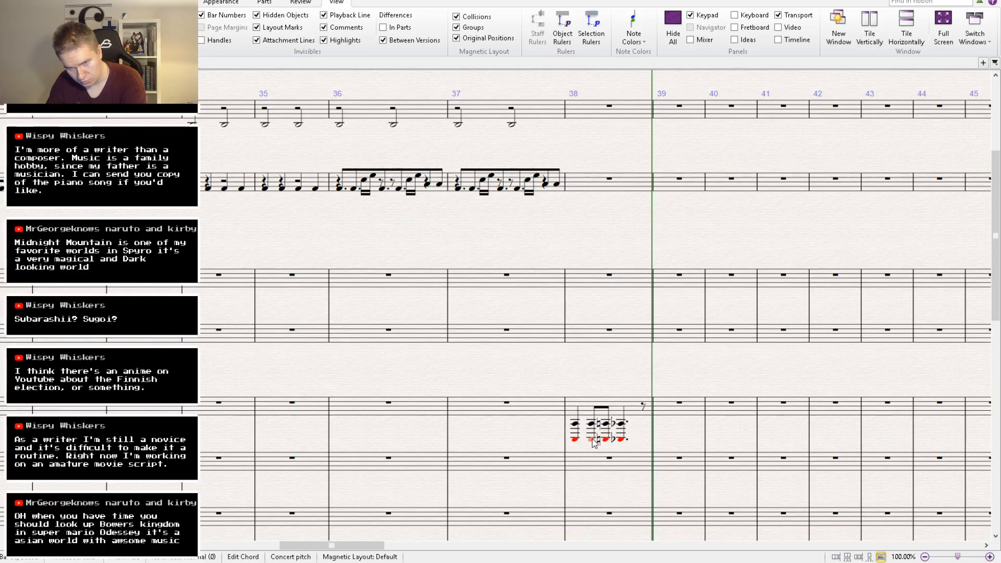
{"action": "left_click", "coordinate": [643, 408]}
{"action": "key", "text": "ctrl+v"}
{"action": "key", "text": "Escape"}
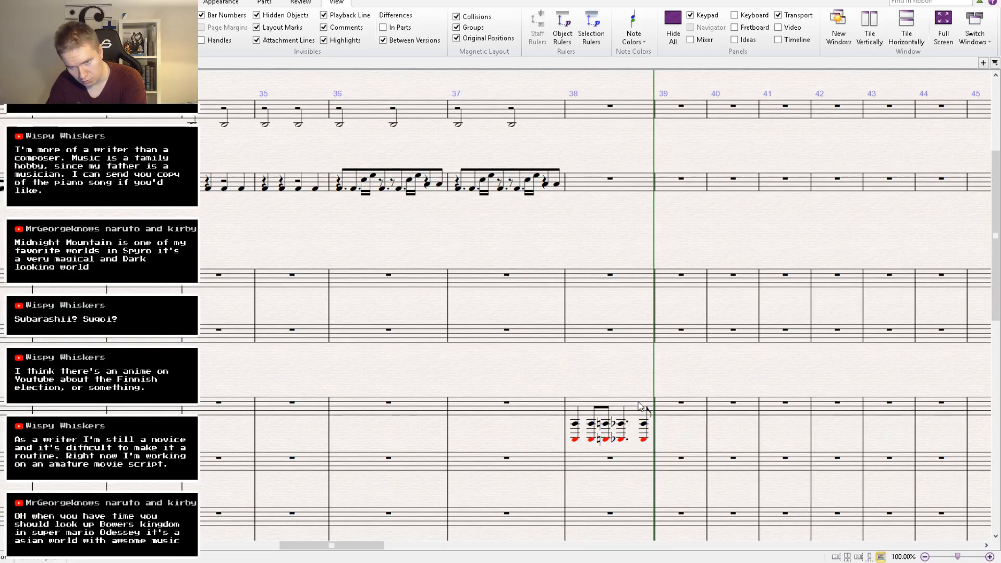
Copy the octave pattern of bar 38 into bar 39 of the same staff.
{"action": "left_click", "coordinate": [639, 406]}
{"action": "left_click", "coordinate": [680, 408]}
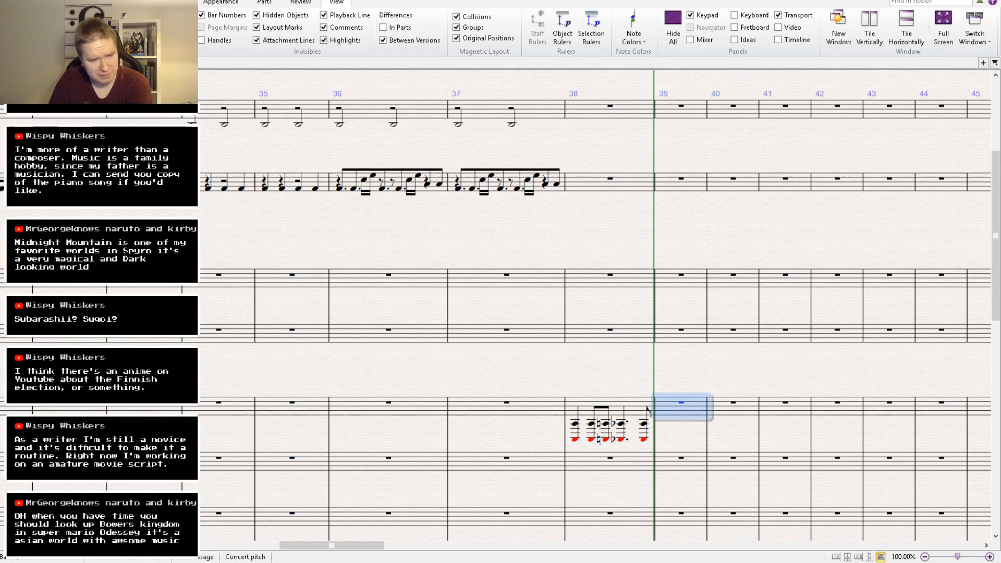
{"action": "left_click_drag", "start_coordinate": [682, 383], "coordinate": [566, 356]}
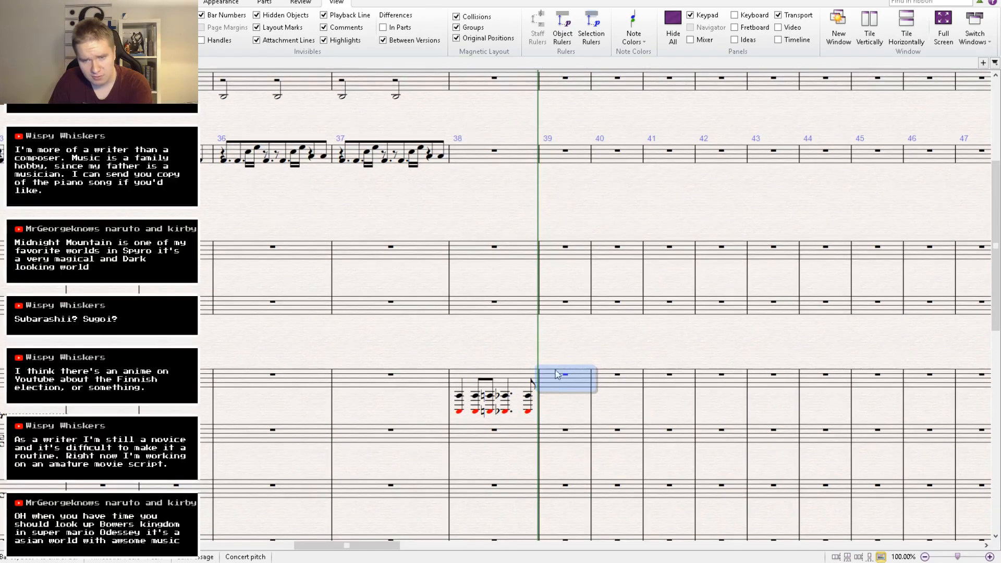
{"action": "left_click", "coordinate": [519, 381]}
{"action": "left_click", "coordinate": [554, 389], "text": "alt"}
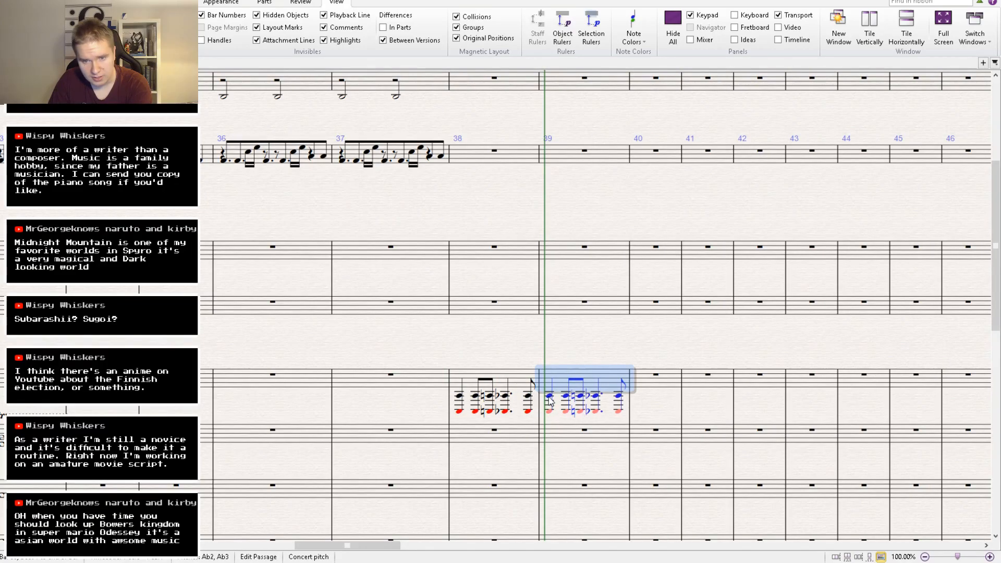
Shorten bar 39's dotted octave on beat three to a quarter note and place a quarter-note octave on beat four.
{"action": "left_click", "coordinate": [596, 396]}
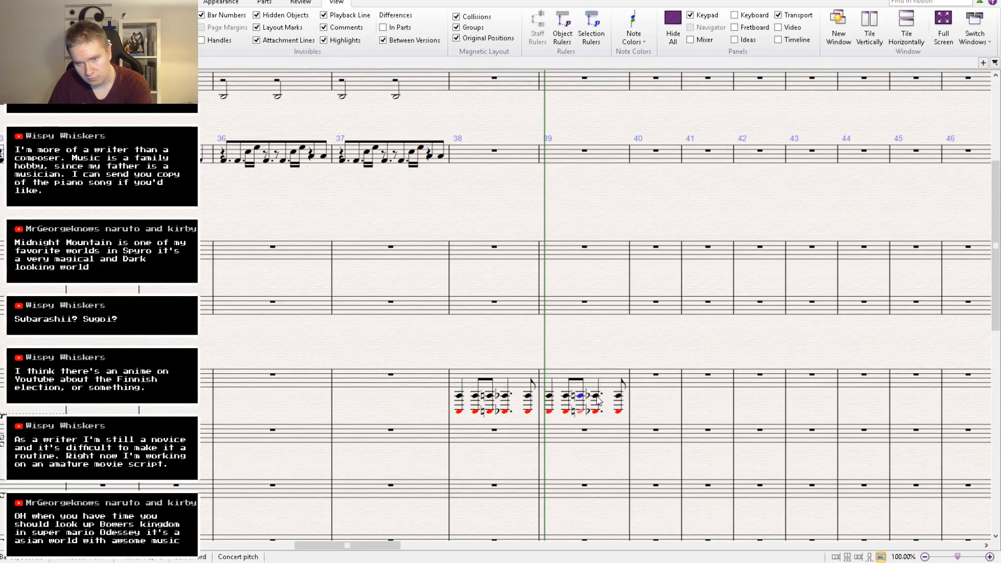
{"action": "left_click", "coordinate": [957, 534]}
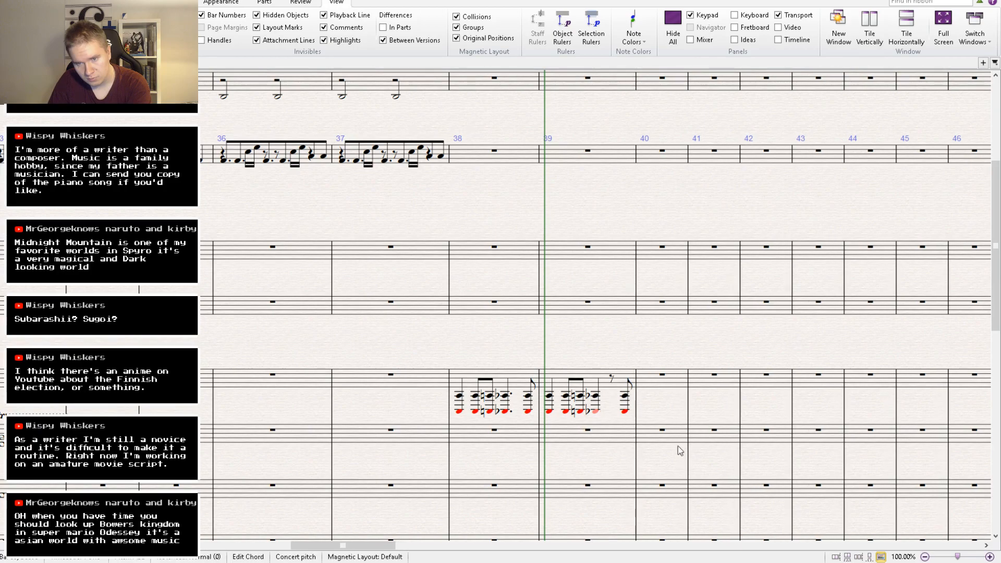
{"action": "left_click", "coordinate": [595, 397], "text": "ctrl"}
{"action": "left_click", "coordinate": [612, 381], "text": "alt"}
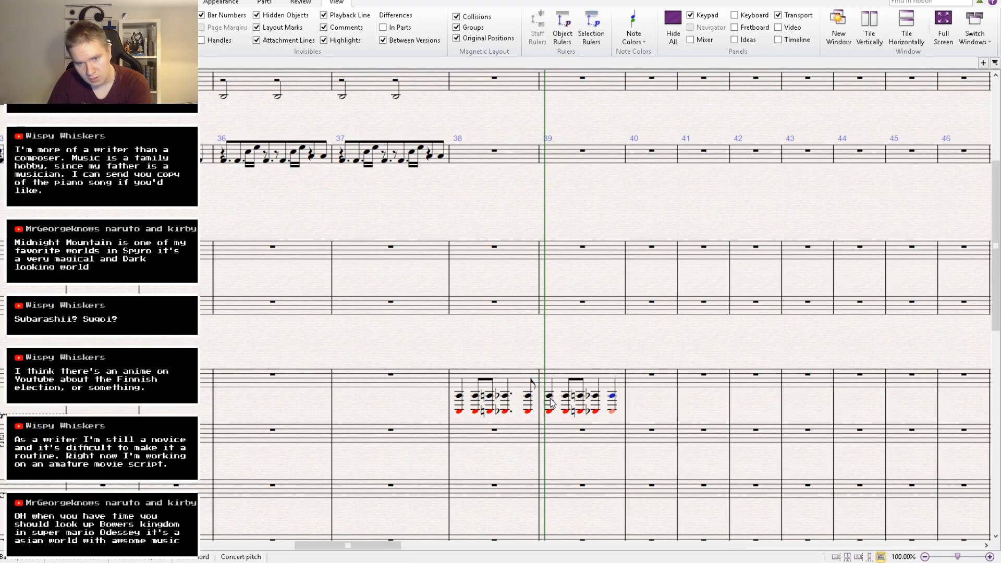
In bar 39, lower beat two's second eighth-note octave by one step and the upper note of the beat-four chord by three steps.
{"action": "left_click", "coordinate": [566, 396]}
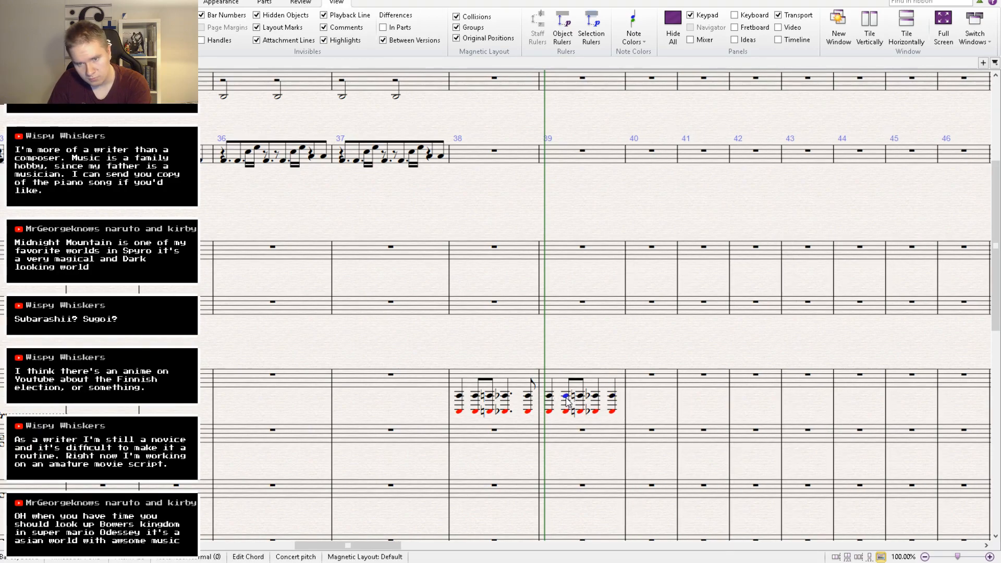
{"action": "left_click", "coordinate": [581, 396]}
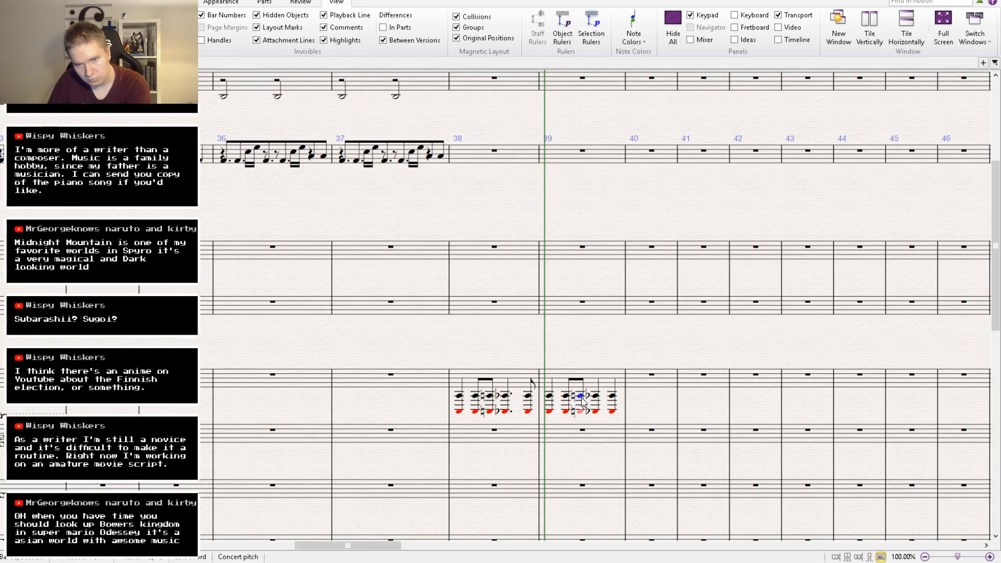
{"action": "key", "text": "Down"}
{"action": "left_click", "coordinate": [592, 400]}
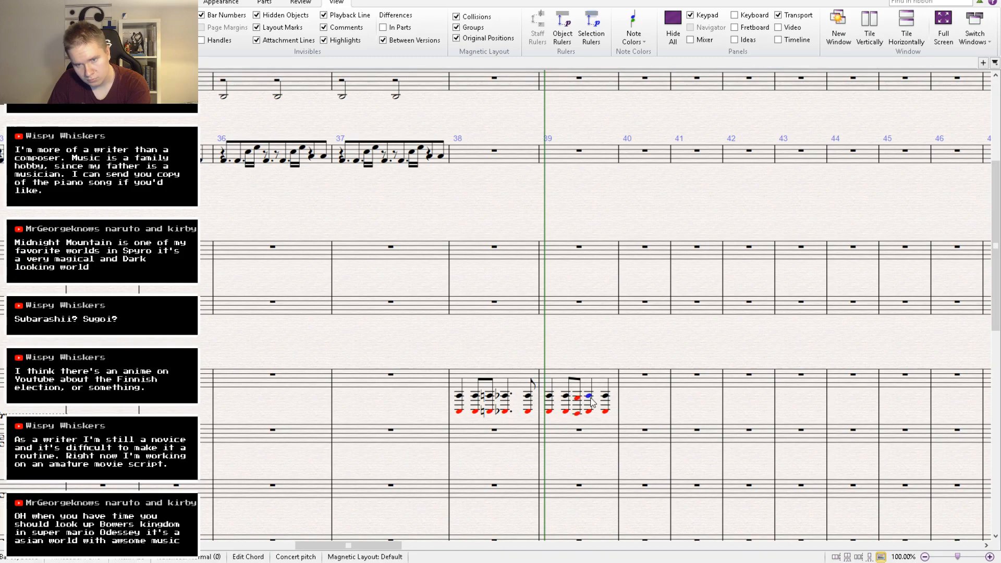
{"action": "double_click", "coordinate": [606, 396]}
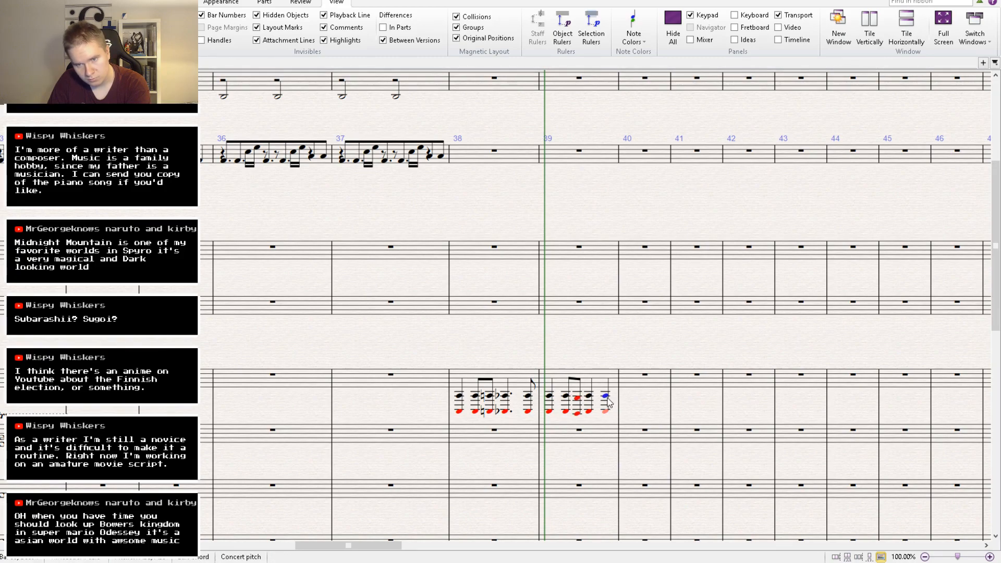
{"action": "key", "text": "Down"}
{"action": "key", "text": "Down"}
{"action": "key", "text": "Down"}
{"action": "left_click", "coordinate": [605, 415]}
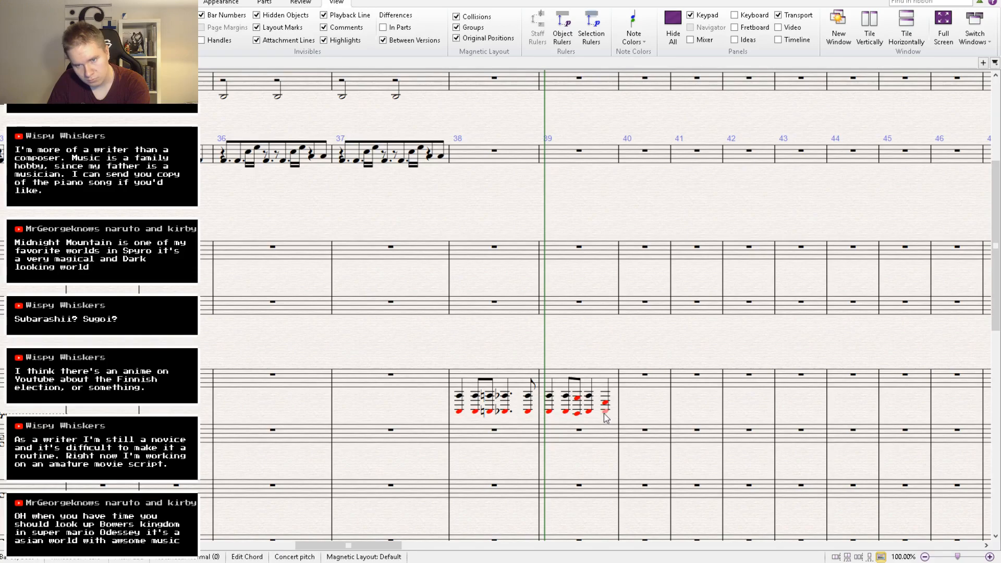
Copy the octave pattern of bars 38–39 into bars 40–41 of the same staff.
{"action": "left_click", "coordinate": [593, 379]}
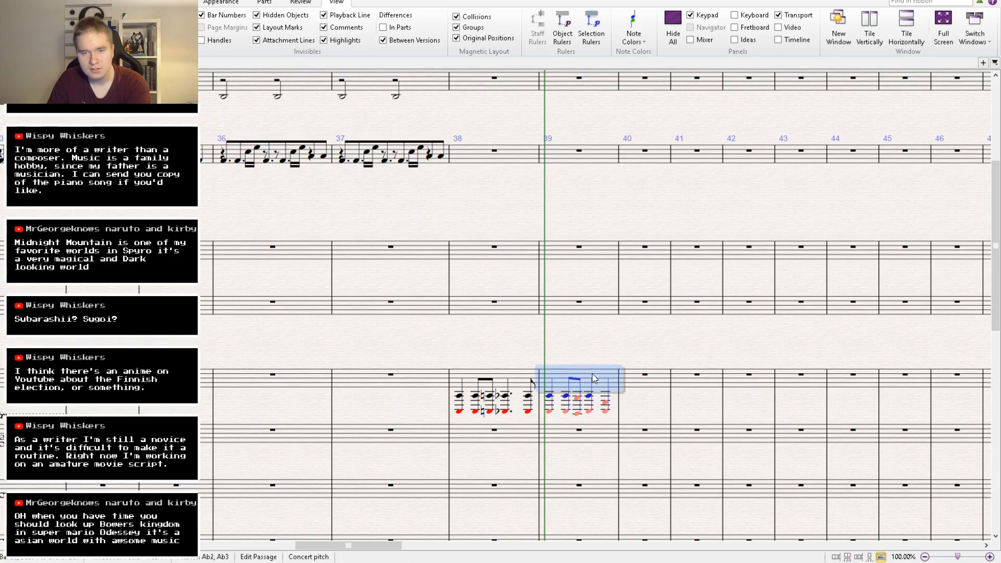
{"action": "left_click", "coordinate": [509, 383], "text": "shift"}
{"action": "left_click", "coordinate": [643, 387]}
{"action": "key", "text": "ctrl+v"}
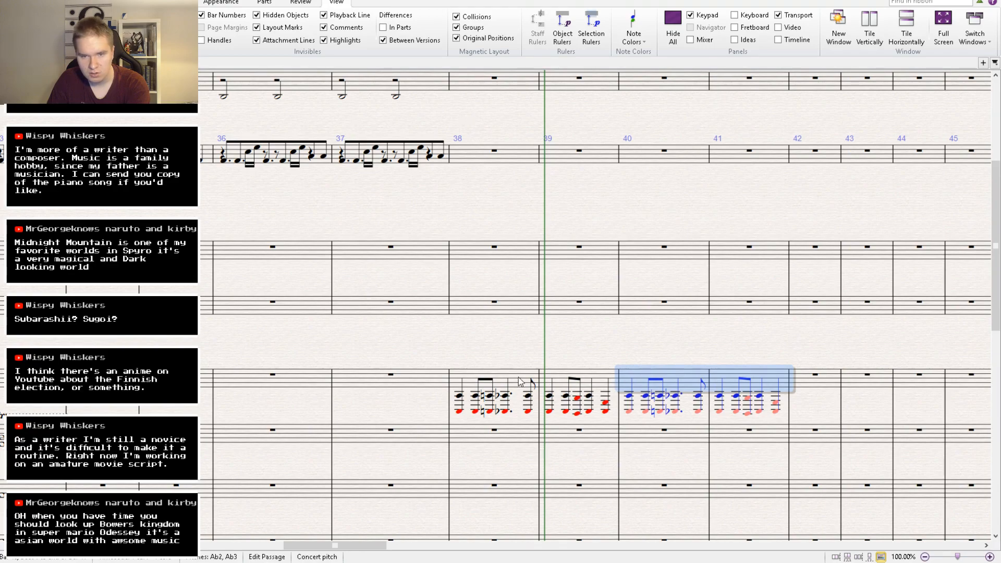
{"action": "key", "text": "Escape"}
Mark all the octave chords in bars 38–41 staccato.
{"action": "left_click", "coordinate": [524, 382]}
{"action": "left_click", "coordinate": [786, 382], "text": "shift"}
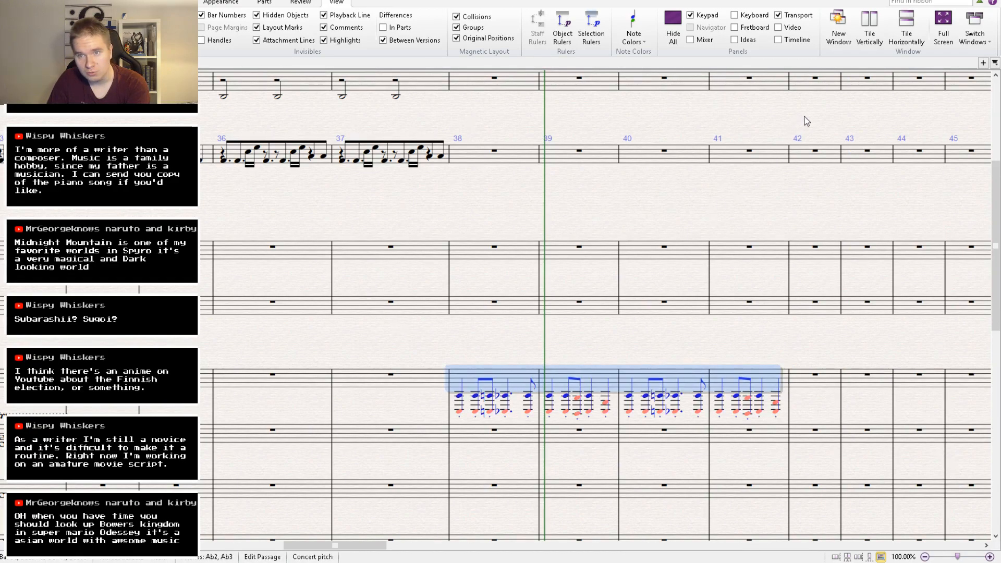
{"action": "key", "text": "p"}
Copy the drum staff's pattern from bars 1–4 into bars 38–41 of the same staff.
{"action": "key", "text": "ctrl+["}
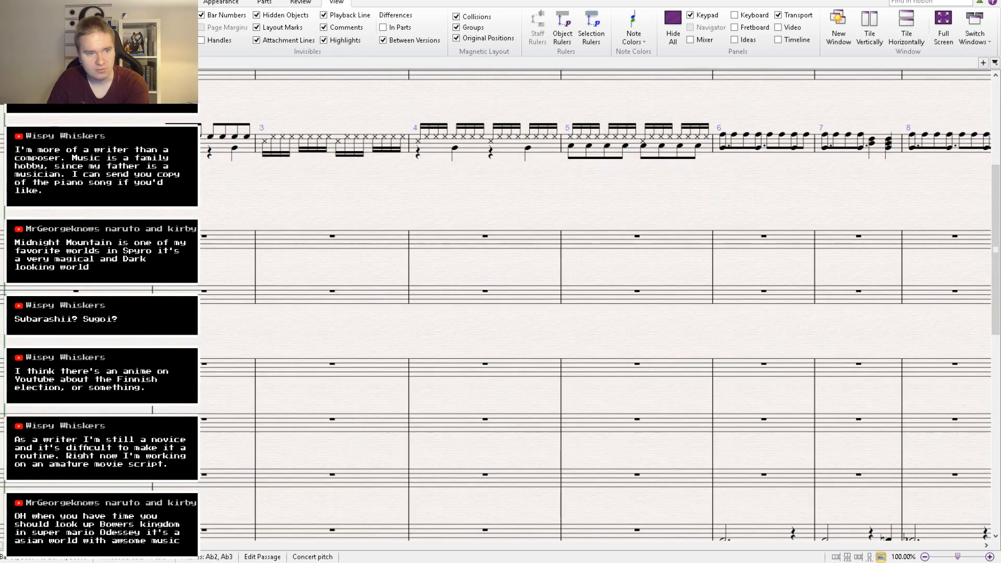
{"action": "left_click_drag", "start_coordinate": [166, 356], "coordinate": [324, 492]}
{"action": "left_click", "coordinate": [228, 285]}
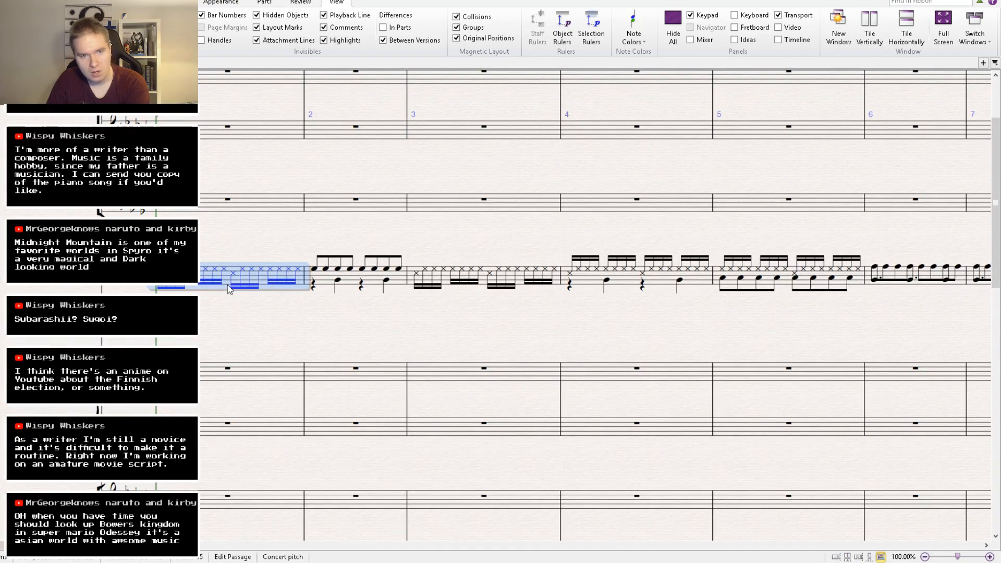
{"action": "left_click_drag", "start_coordinate": [446, 312], "coordinate": [291, 348]}
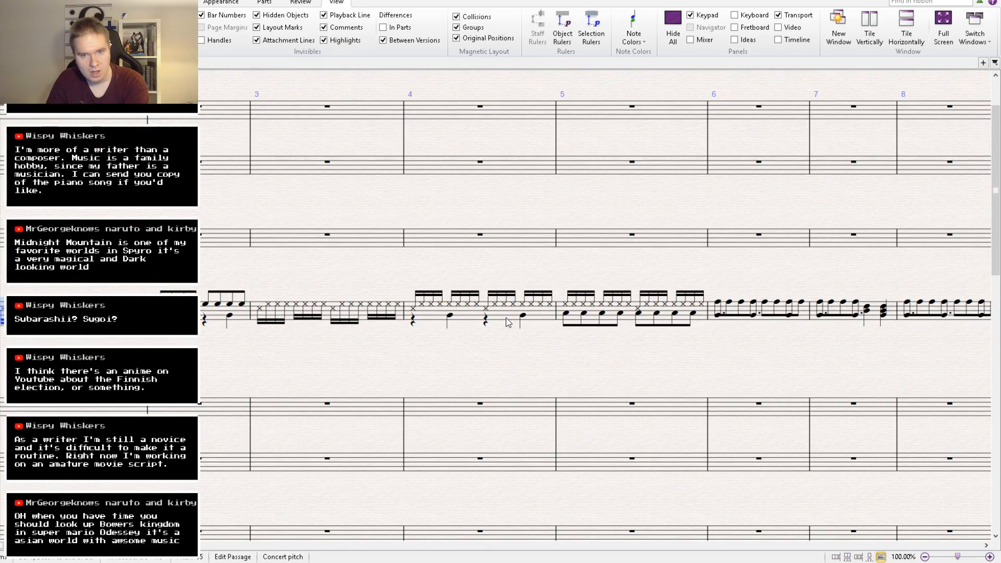
{"action": "left_click", "coordinate": [523, 319], "text": "shift"}
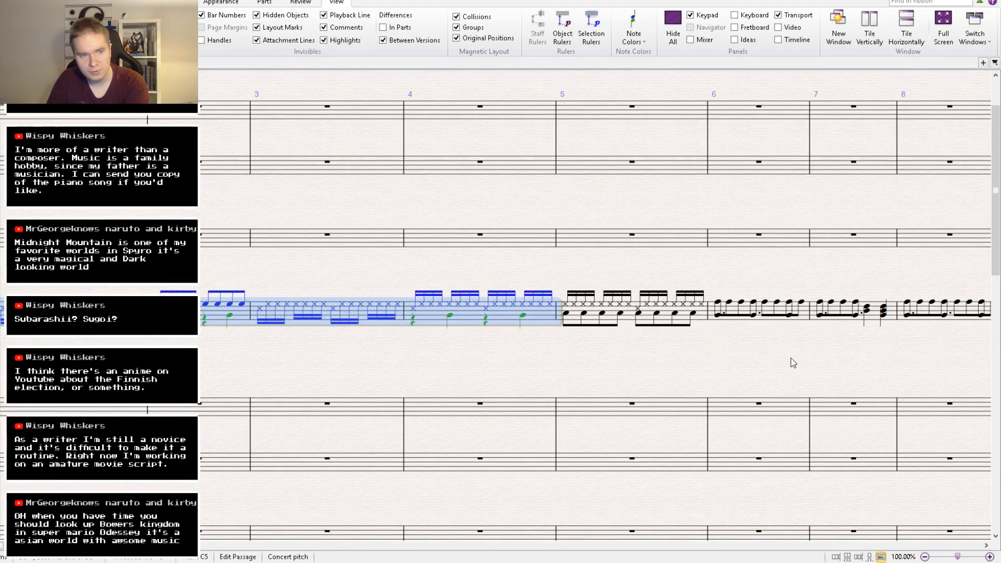
{"action": "mouse_move", "coordinate": [792, 361]}
{"action": "left_mouse_down"}
{"action": "mouse_move", "coordinate": [76, 338]}
{"action": "mouse_move", "coordinate": [338, 355]}
{"action": "mouse_move", "coordinate": [102, 357]}
{"action": "left_mouse_up"}
{"action": "mouse_move", "coordinate": [751, 364]}
{"action": "left_mouse_down"}
{"action": "mouse_move", "coordinate": [31, 362]}
{"action": "mouse_move", "coordinate": [52, 351]}
{"action": "left_mouse_up"}
{"action": "left_click_drag", "start_coordinate": [746, 328], "coordinate": [73, 319]}
{"action": "left_click_drag", "start_coordinate": [553, 310], "coordinate": [350, 234]}
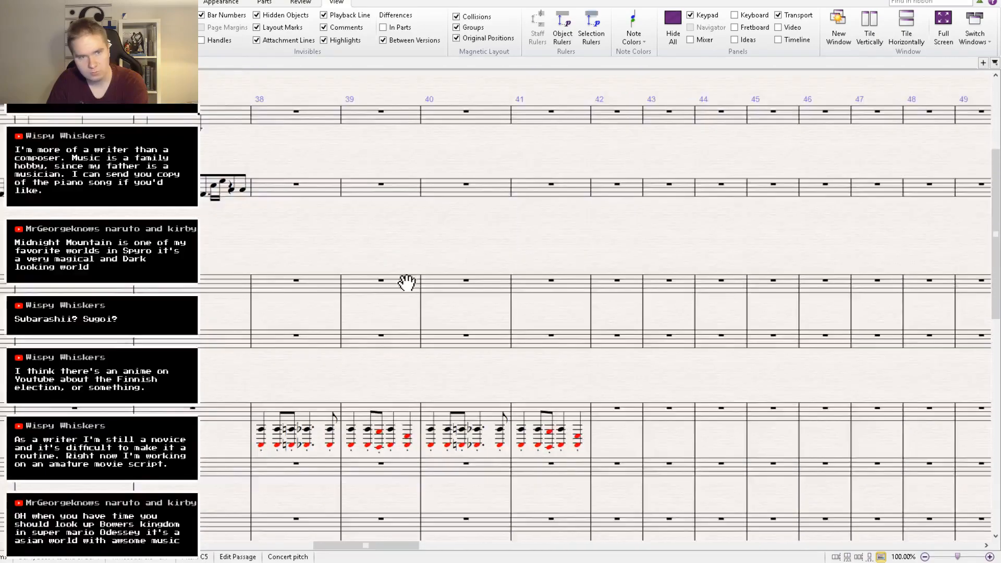
{"action": "left_click_drag", "start_coordinate": [407, 282], "coordinate": [436, 331]}
{"action": "left_click", "coordinate": [320, 242]}
{"action": "key", "text": "ctrl+v"}
Copy bars 1–4 of the two adjacent staves with eighth-note pairs and tied long notes into bars 38–41 of the same staves.
{"action": "mouse_move", "coordinate": [141, 312]}
{"action": "left_mouse_down"}
{"action": "mouse_move", "coordinate": [835, 314]}
{"action": "mouse_move", "coordinate": [829, 321]}
{"action": "mouse_move", "coordinate": [826, 293]}
{"action": "left_mouse_up"}
{"action": "mouse_move", "coordinate": [208, 292]}
{"action": "left_mouse_down"}
{"action": "mouse_move", "coordinate": [522, 274]}
{"action": "mouse_move", "coordinate": [949, 185]}
{"action": "left_mouse_up"}
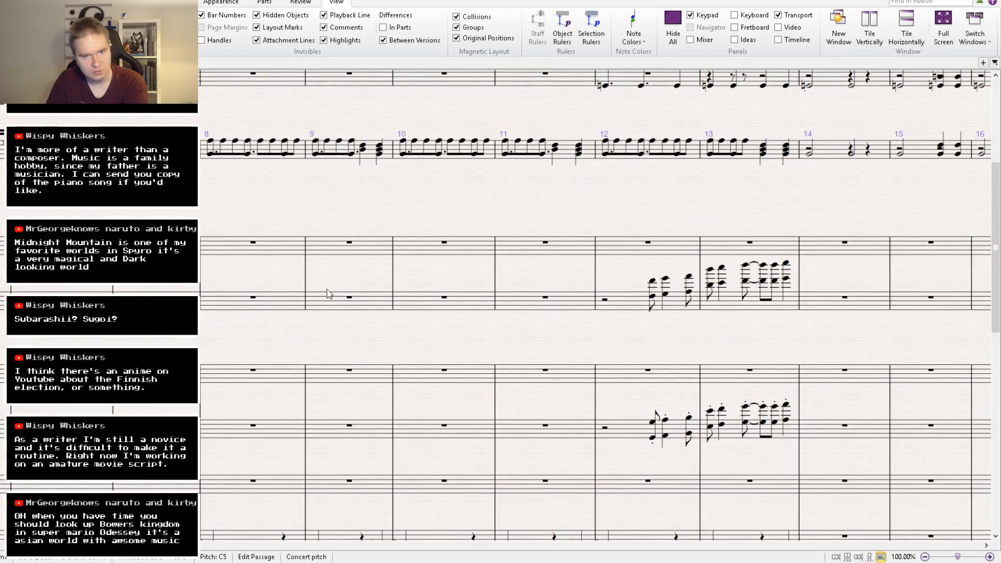
{"action": "mouse_move", "coordinate": [265, 304]}
{"action": "left_mouse_down"}
{"action": "mouse_move", "coordinate": [281, 306]}
{"action": "mouse_move", "coordinate": [881, 6]}
{"action": "left_mouse_up"}
{"action": "left_click_drag", "start_coordinate": [184, 332], "coordinate": [653, 222]}
{"action": "left_click", "coordinate": [203, 301]}
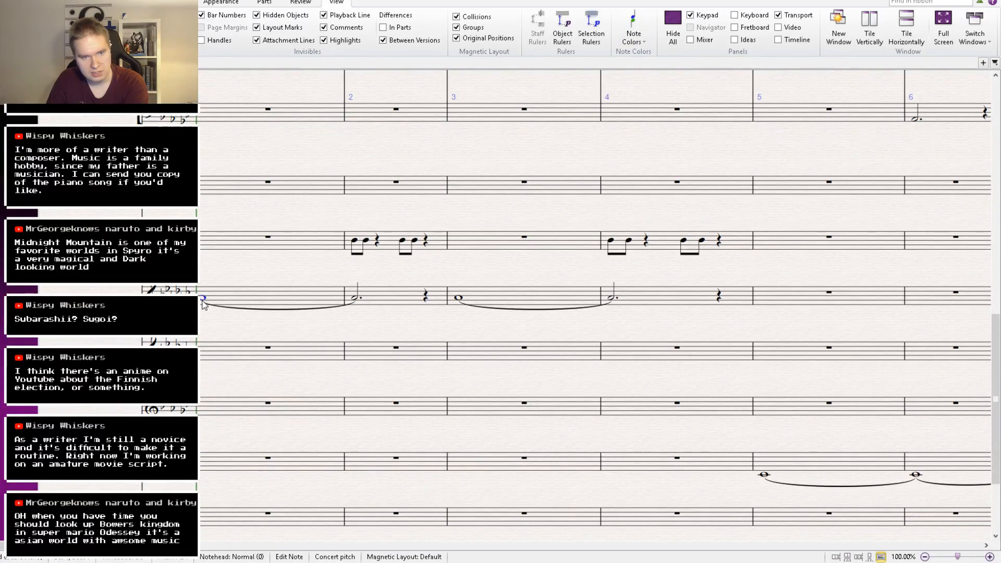
{"action": "left_click", "coordinate": [229, 303]}
{"action": "left_click", "coordinate": [729, 247], "text": "shift"}
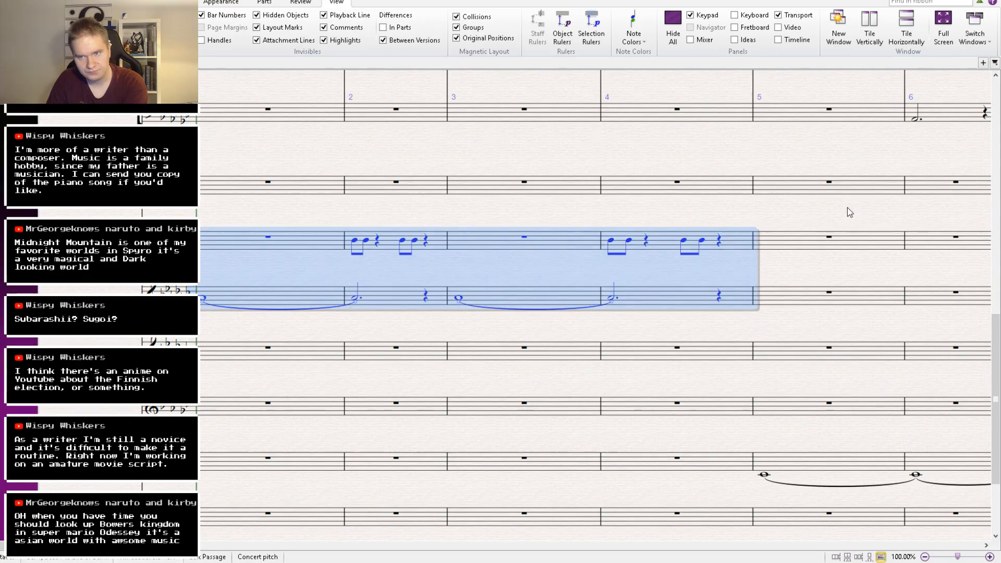
{"action": "left_click_drag", "start_coordinate": [847, 207], "coordinate": [656, 261]}
{"action": "left_click", "coordinate": [737, 292]}
{"action": "left_click_drag", "start_coordinate": [746, 306], "coordinate": [530, 354]}
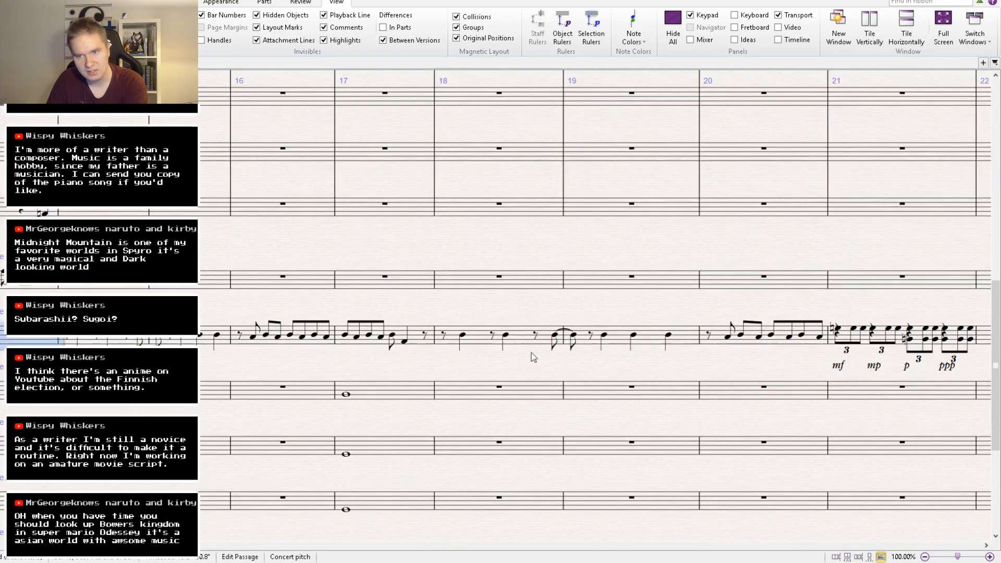
{"action": "left_click_drag", "start_coordinate": [689, 374], "coordinate": [5, 327]}
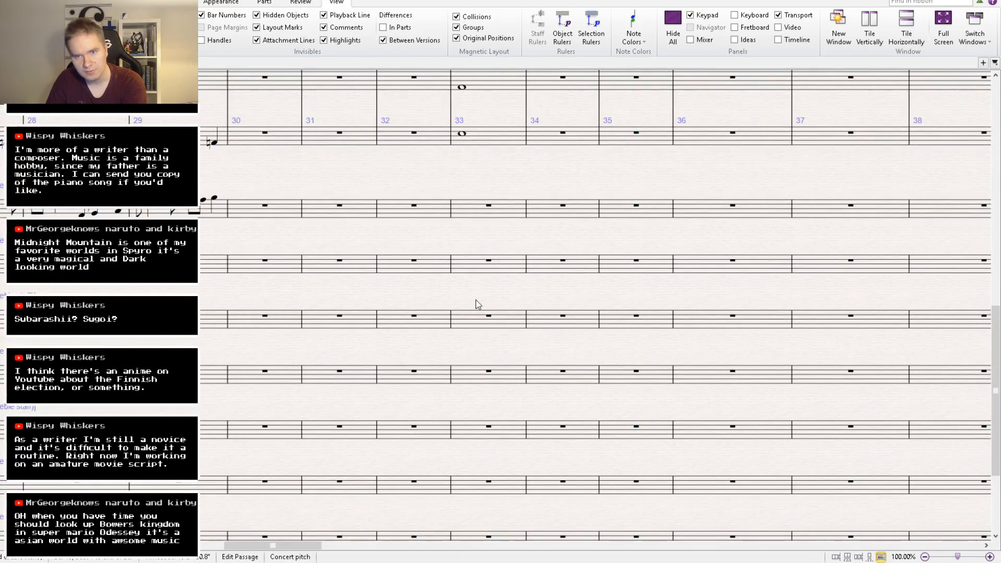
{"action": "left_click_drag", "start_coordinate": [254, 344], "coordinate": [3, 425]}
{"action": "left_click_drag", "start_coordinate": [728, 321], "coordinate": [440, 131]}
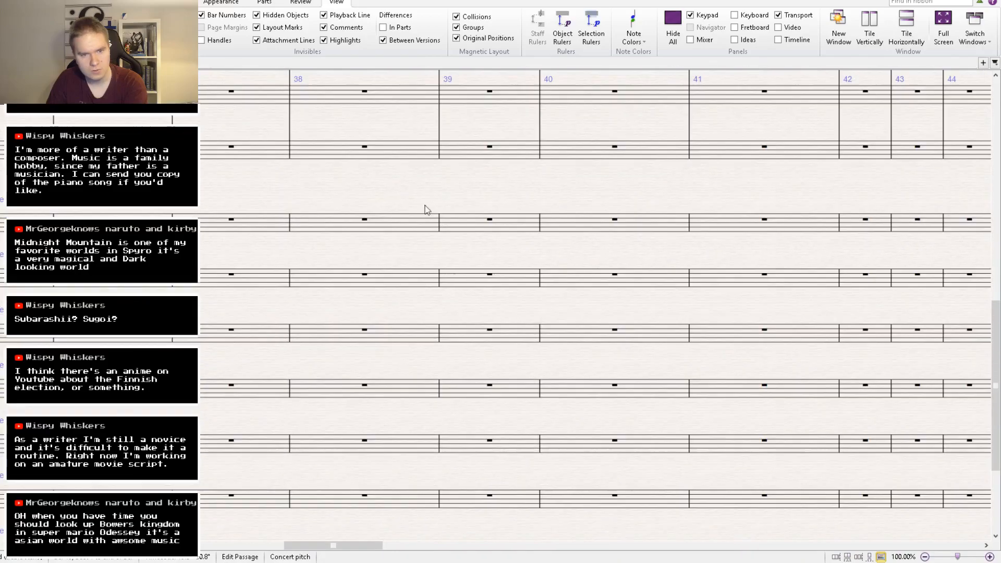
{"action": "left_click", "coordinate": [311, 285]}
{"action": "key", "text": "ctrl+v"}
{"action": "left_click", "coordinate": [302, 338]}
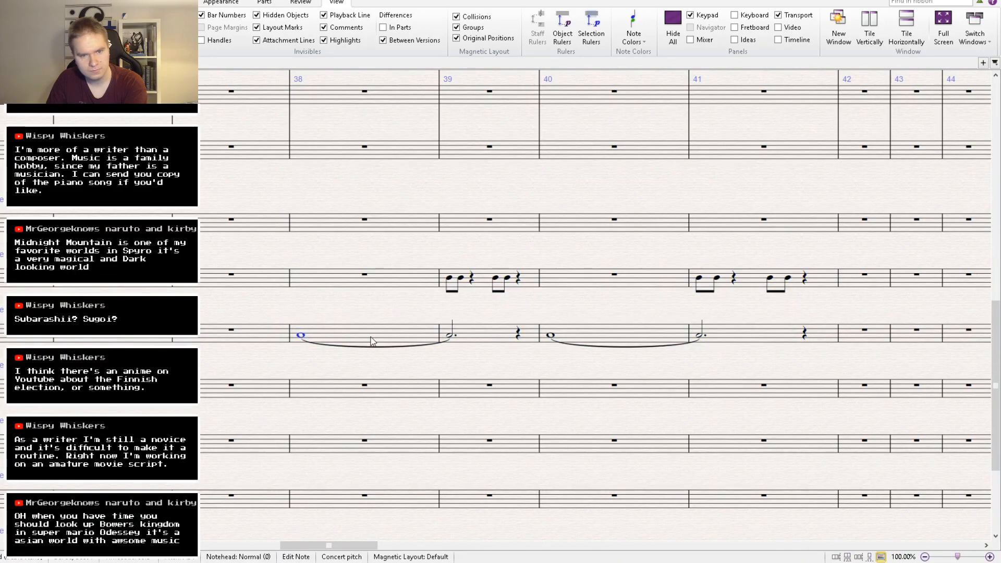
{"action": "left_click", "coordinate": [452, 280]}
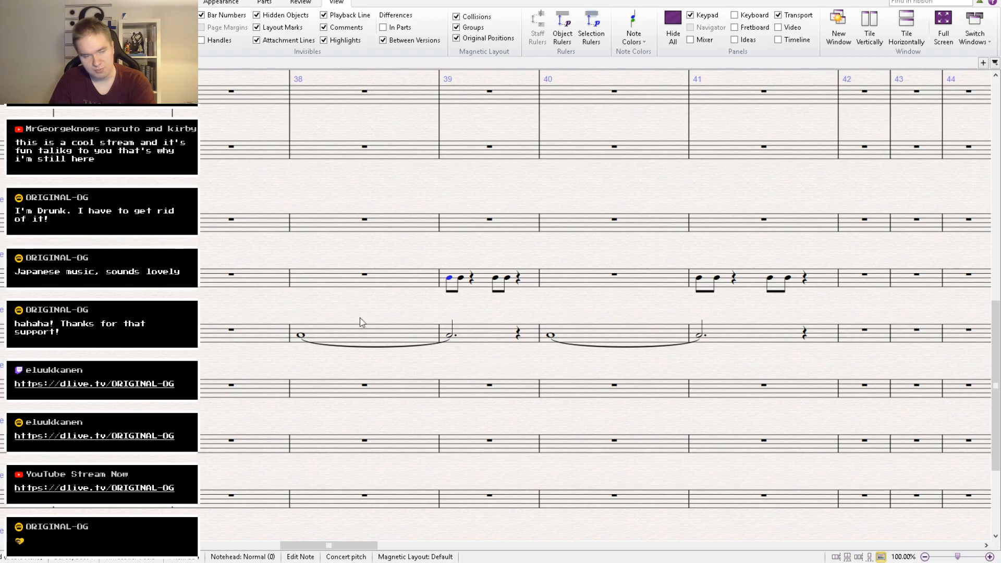
Play the score from the beginning through bar 41, following the parts, and stop playback in bar 42.
{"action": "left_click_drag", "start_coordinate": [260, 311], "coordinate": [371, 221]}
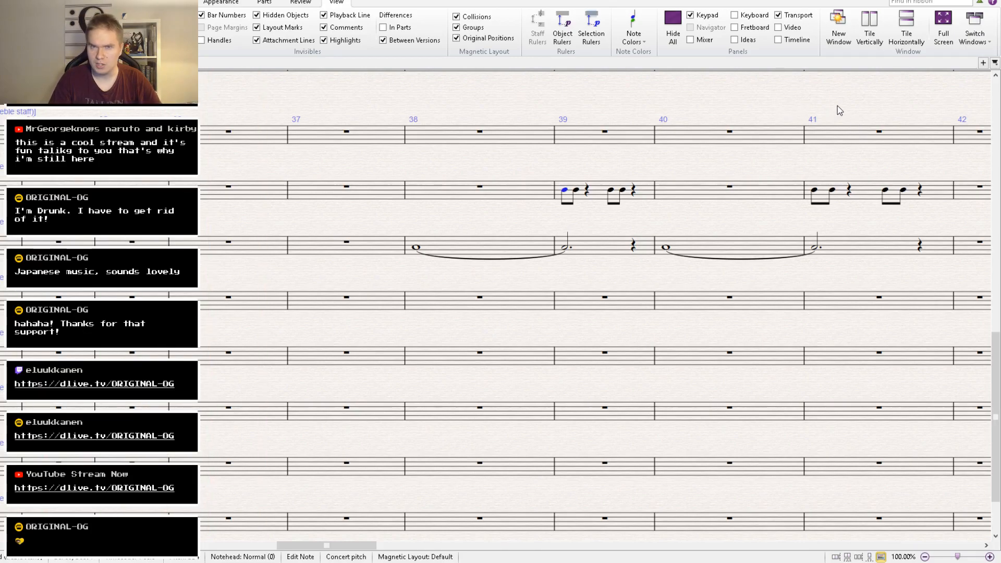
{"action": "key", "text": "space"}
{"action": "key", "text": "ctrl+bracketleft"}
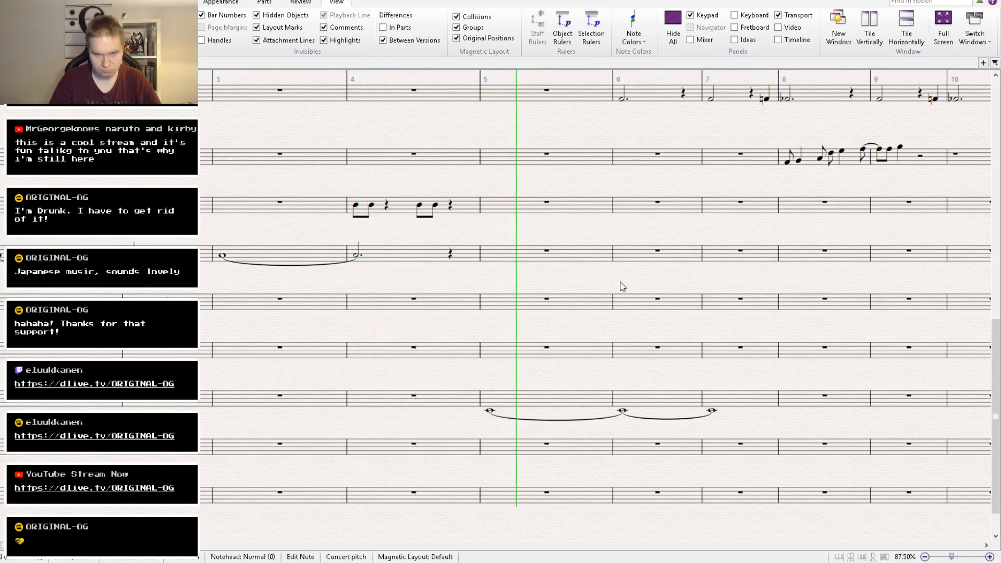
{"action": "left_click_drag", "start_coordinate": [561, 289], "coordinate": [327, 404]}
{"action": "left_click_drag", "start_coordinate": [583, 384], "coordinate": [429, 423]}
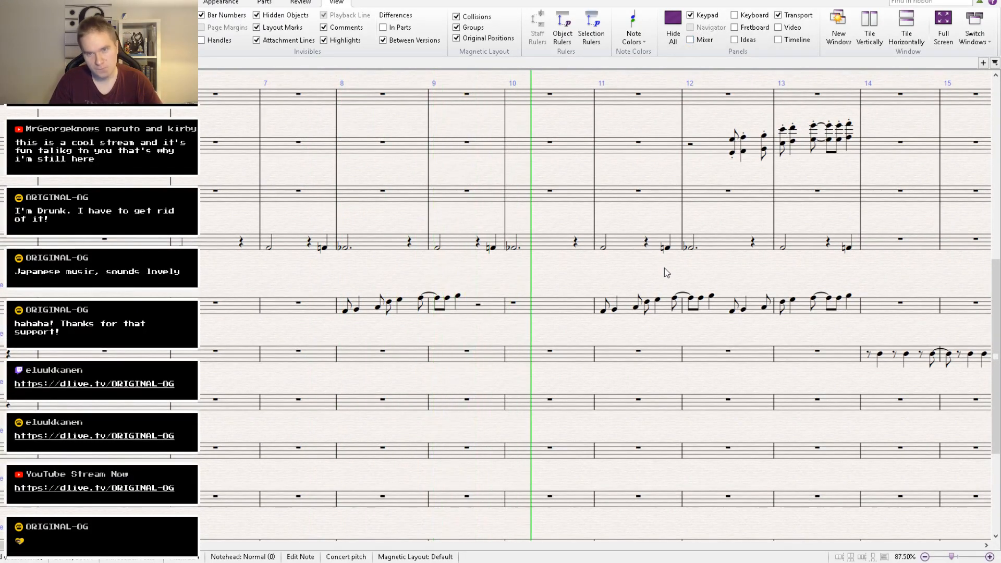
{"action": "left_click_drag", "start_coordinate": [664, 270], "coordinate": [657, 270]}
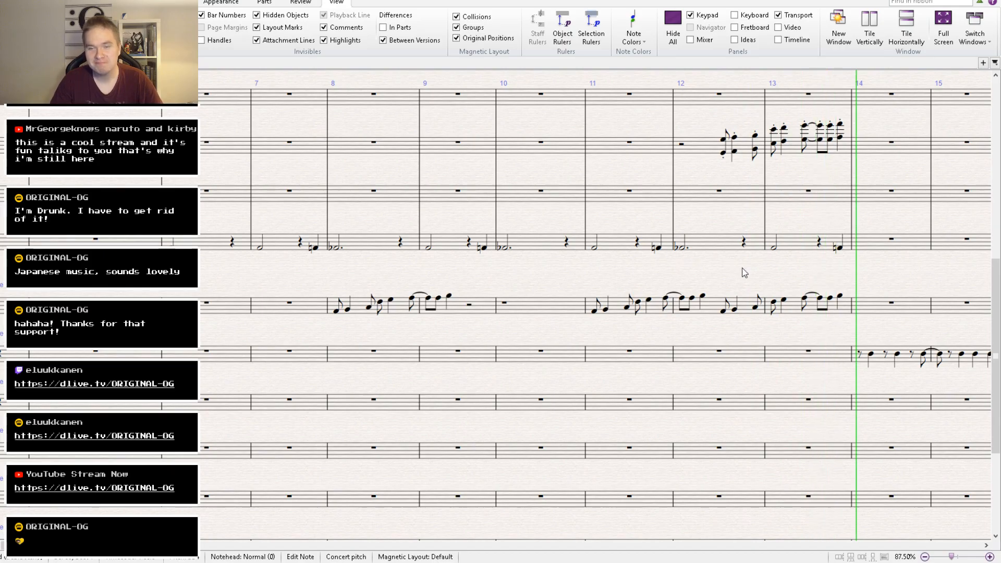
{"action": "left_click_drag", "start_coordinate": [742, 272], "coordinate": [203, 458]}
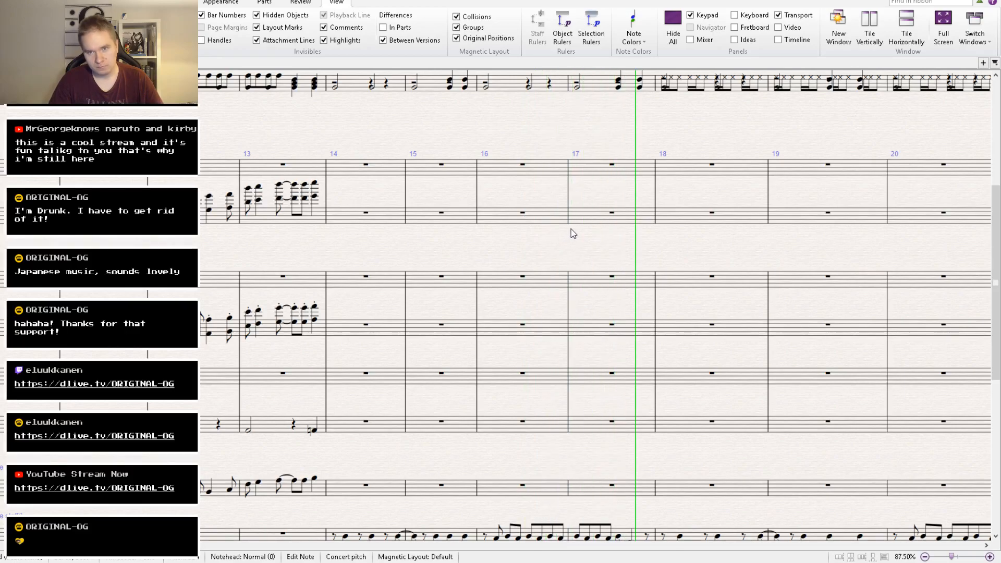
{"action": "left_click_drag", "start_coordinate": [600, 256], "coordinate": [342, 249]}
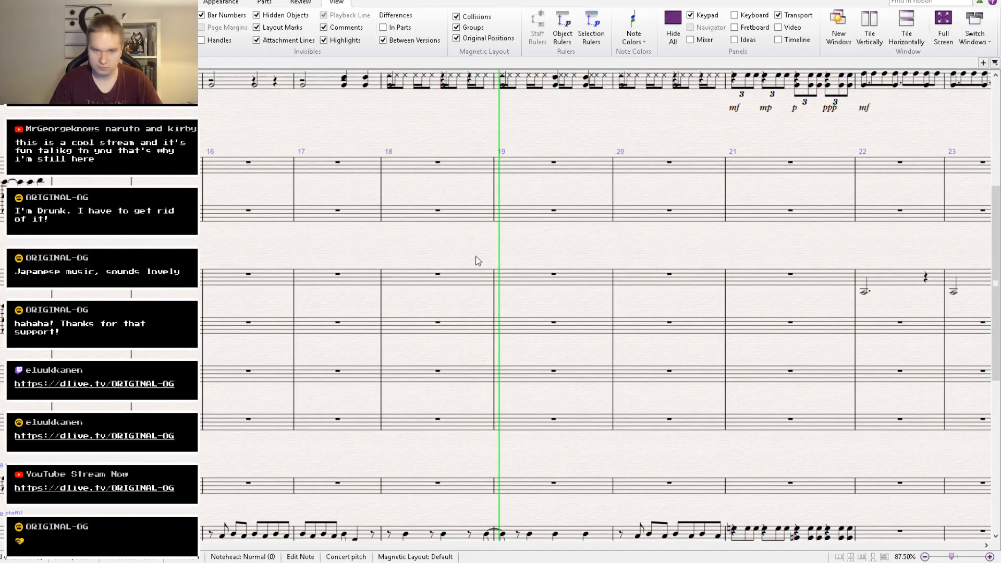
{"action": "left_click_drag", "start_coordinate": [557, 248], "coordinate": [350, 372]}
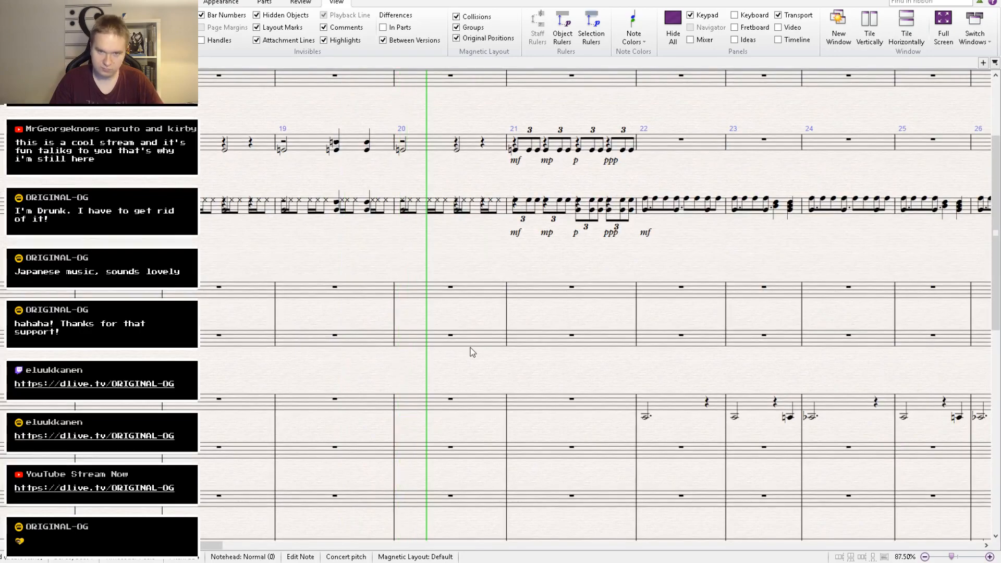
{"action": "left_click_drag", "start_coordinate": [494, 358], "coordinate": [311, 380]}
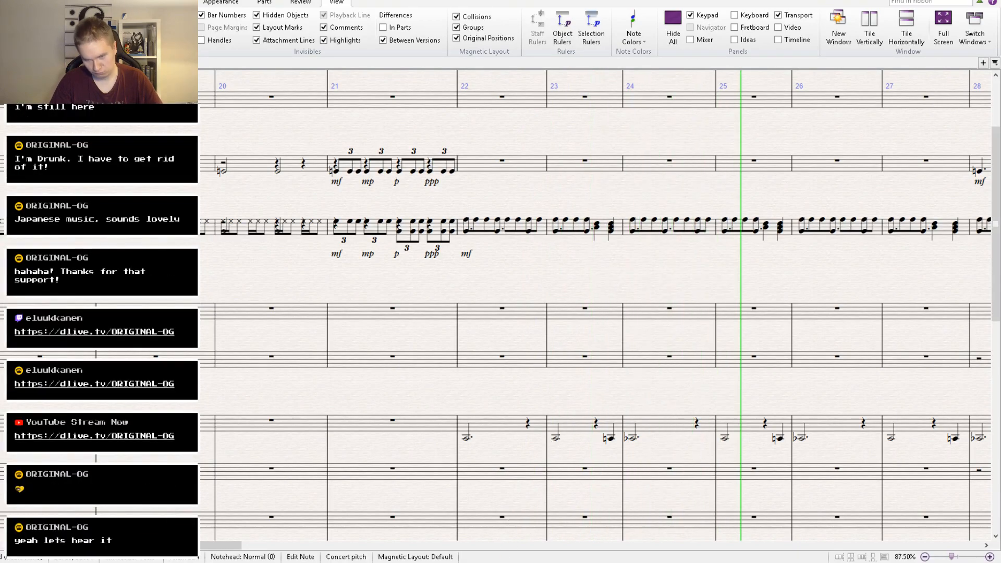
{"action": "left_click_drag", "start_coordinate": [576, 295], "coordinate": [390, 315]}
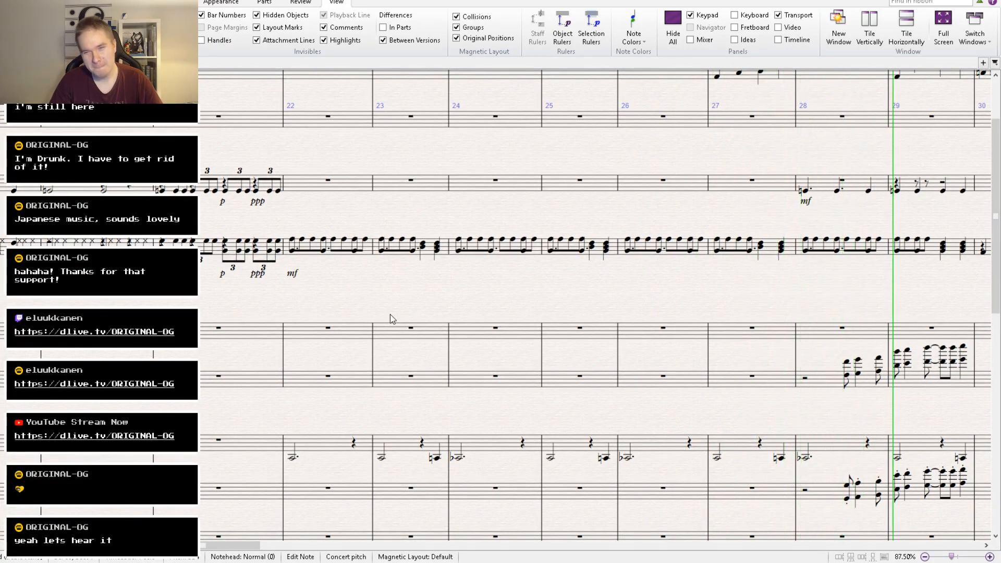
{"action": "left_click_drag", "start_coordinate": [536, 306], "coordinate": [317, 361]}
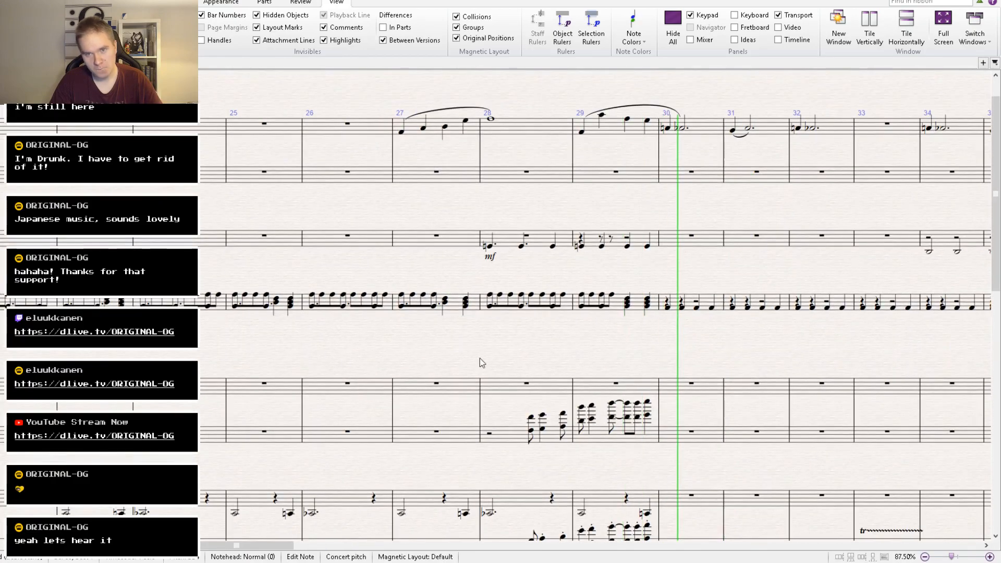
{"action": "left_click_drag", "start_coordinate": [652, 346], "coordinate": [276, 349]}
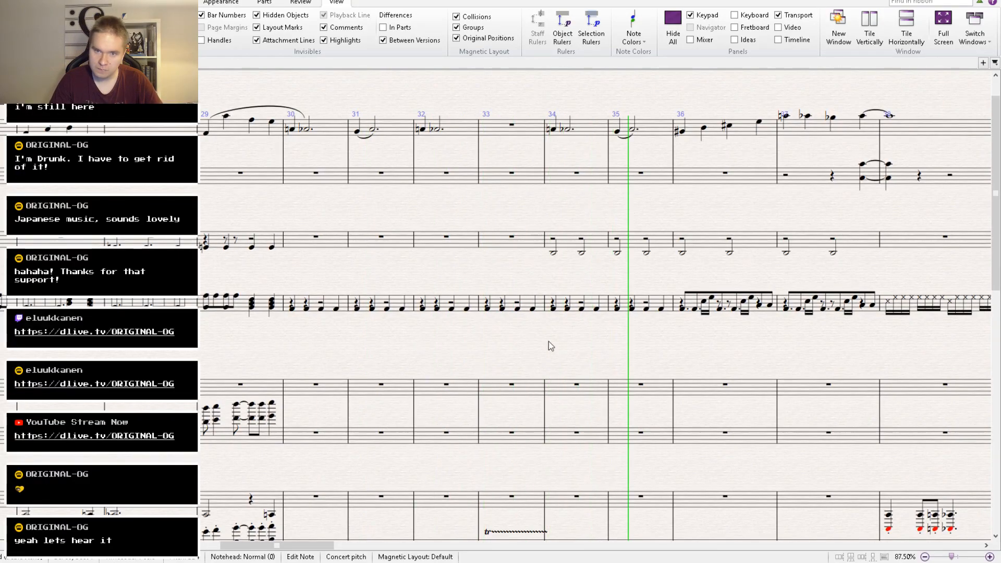
{"action": "left_click_drag", "start_coordinate": [561, 346], "coordinate": [267, 340]}
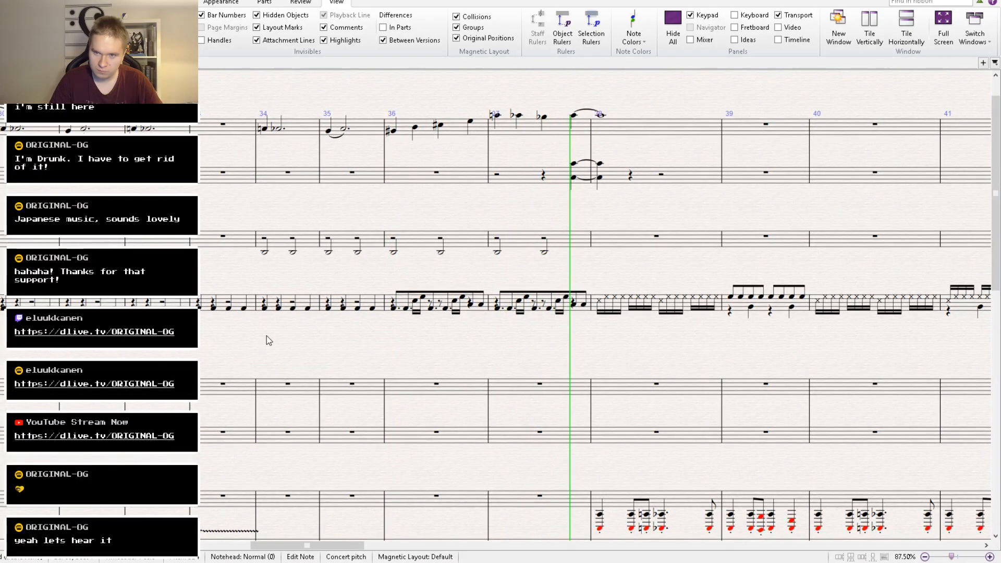
{"action": "left_click_drag", "start_coordinate": [663, 345], "coordinate": [317, 277]}
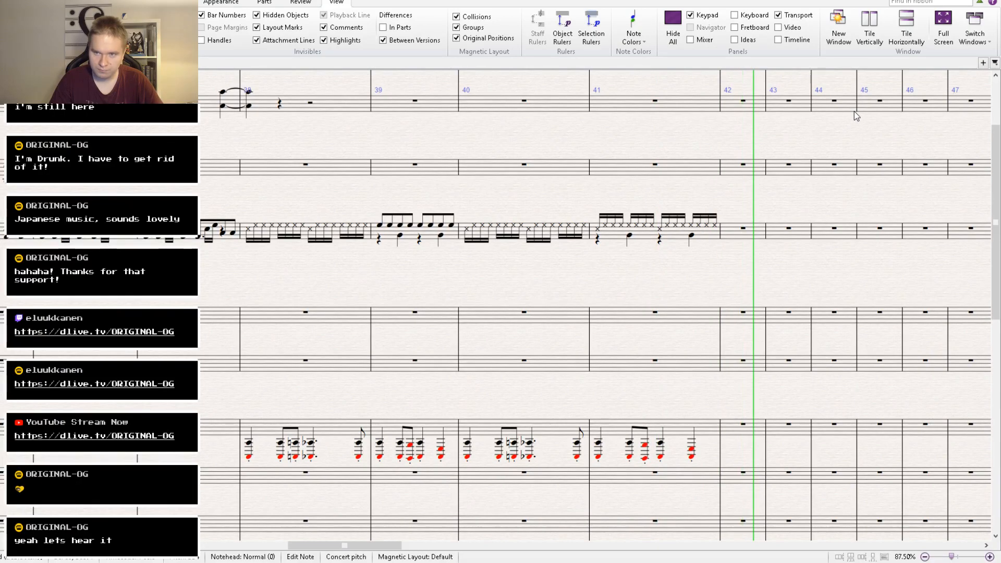
{"action": "key", "text": "space"}
Replace bars 38–39 of the drum staff with a copy of its pattern from bars 36–37.
{"action": "left_click_drag", "start_coordinate": [394, 211], "coordinate": [649, 459]}
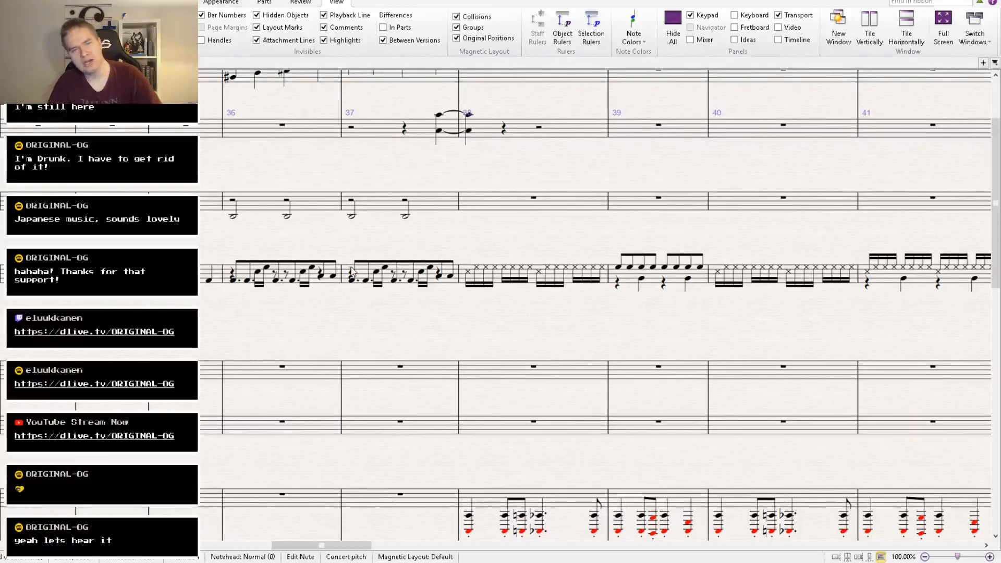
{"action": "left_click", "coordinate": [313, 284]}
{"action": "left_click", "coordinate": [360, 276], "text": "shift"}
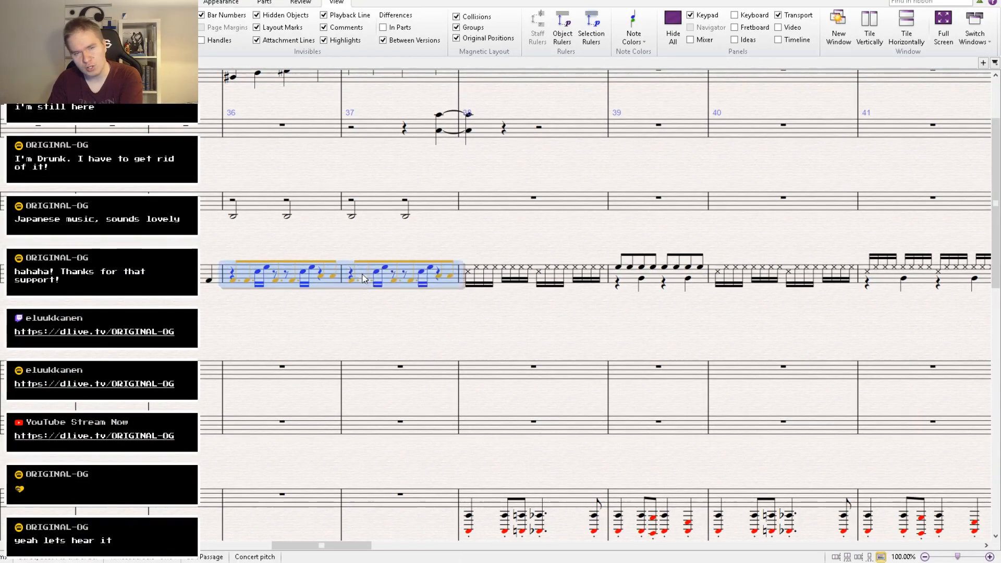
{"action": "left_click", "coordinate": [501, 280], "text": "alt"}
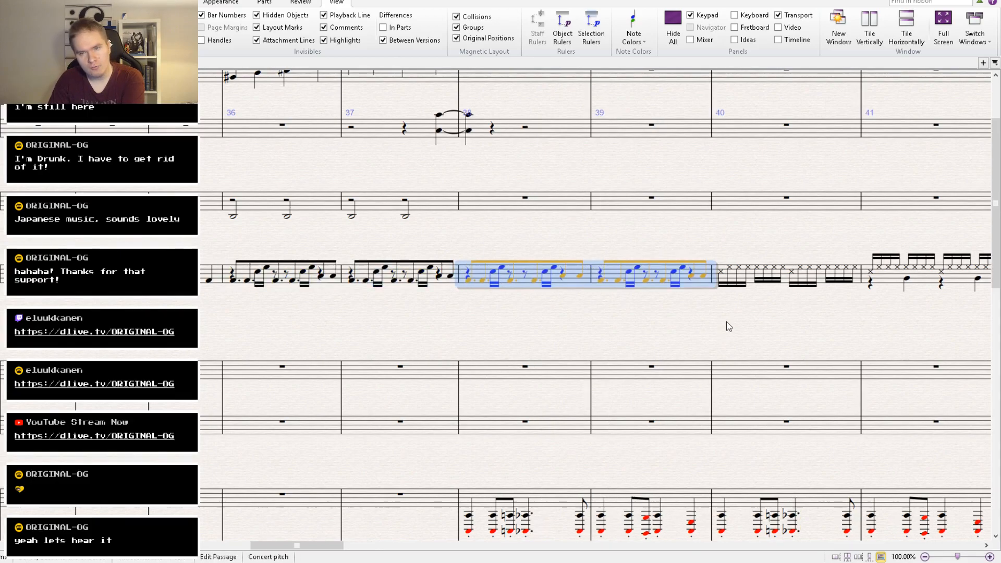
{"action": "key", "text": "Escape"}
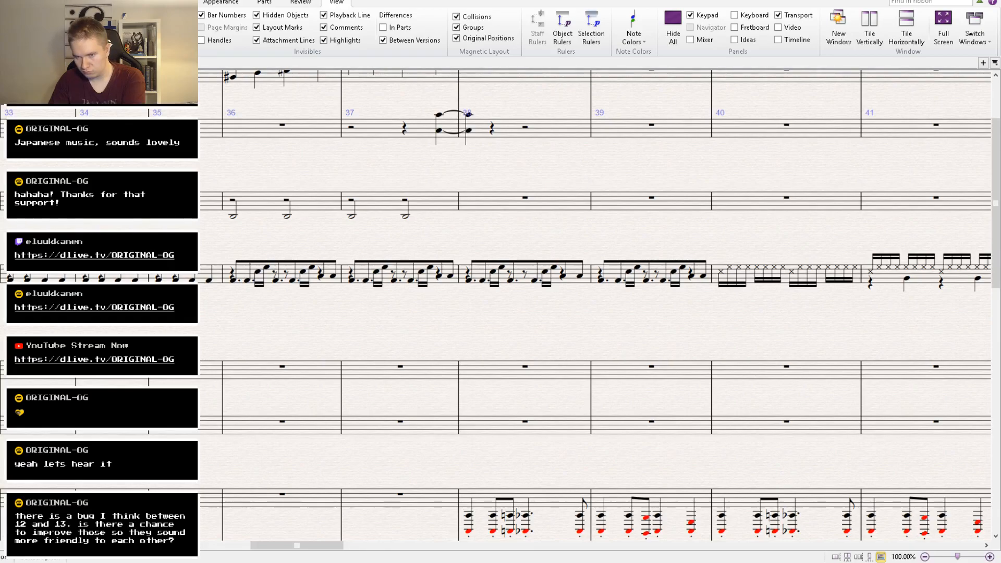
Go to bar 12 and start playback from bar 11 to check the transition between bars 12 and 13.
{"action": "left_click_drag", "start_coordinate": [229, 245], "coordinate": [863, 465]}
{"action": "left_click_drag", "start_coordinate": [125, 200], "coordinate": [1000, 240]}
{"action": "left_click_drag", "start_coordinate": [275, 235], "coordinate": [945, 201]}
{"action": "left_click_drag", "start_coordinate": [152, 200], "coordinate": [459, 107]}
{"action": "left_click", "coordinate": [411, 203]}
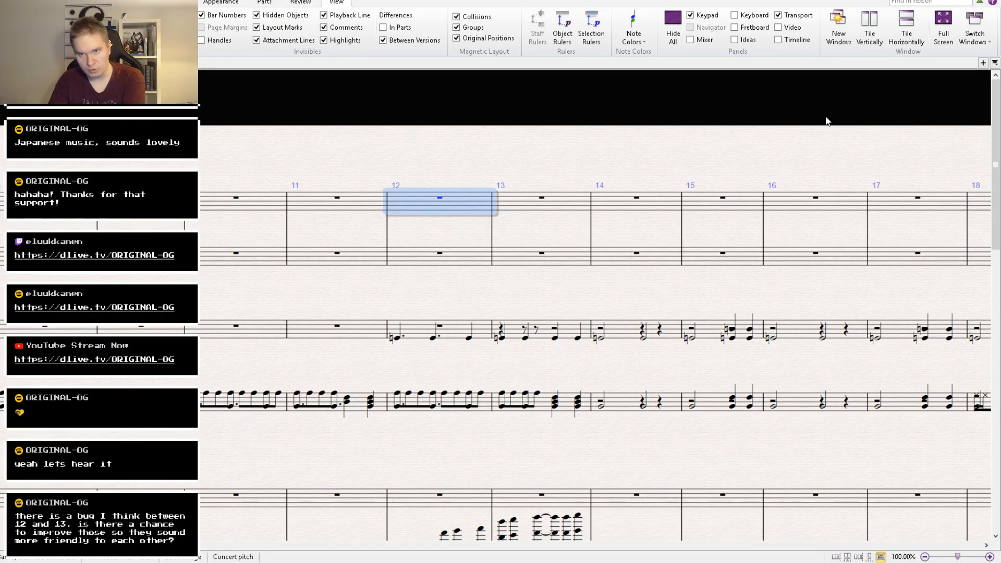
{"action": "key", "text": "bracketleft"}
{"action": "key", "text": "bracketleft"}
{"action": "key", "text": "bracketleft"}
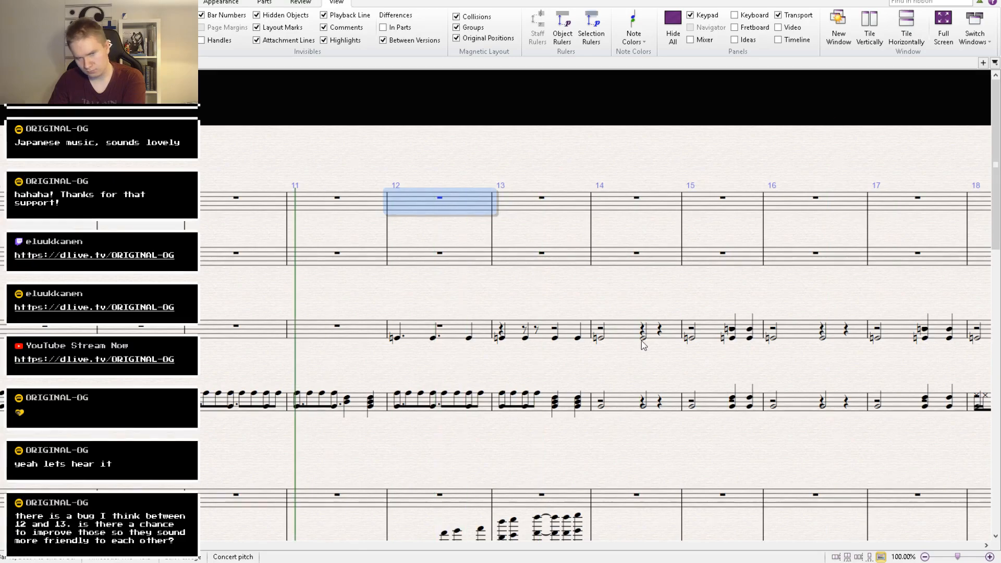
{"action": "key", "text": "ctrl+minus"}
{"action": "key", "text": "space"}
{"action": "key", "text": "space"}
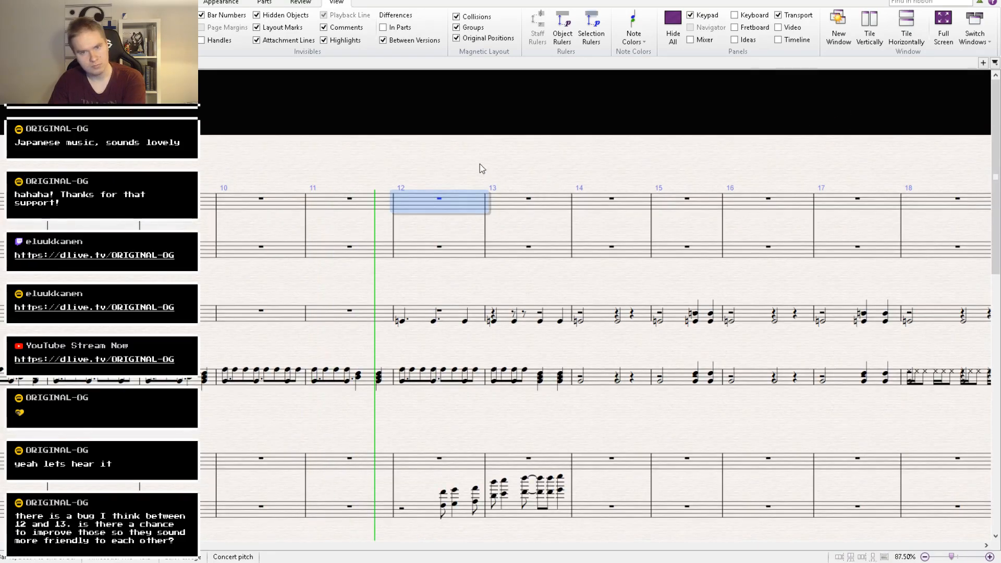
Play the score from bar 11 into bar 14 to check the transition between bars 12 and 13.
{"action": "left_click", "coordinate": [483, 164]}
{"action": "key", "text": "bracketleft"}
{"action": "key", "text": "bracketleft"}
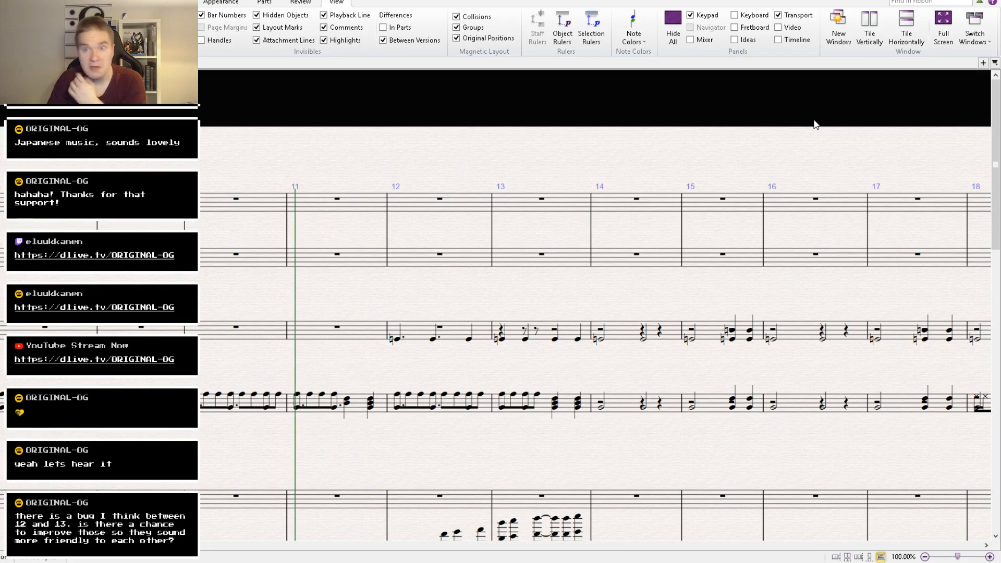
{"action": "key", "text": "ctrl+minus"}
{"action": "key", "text": "space"}
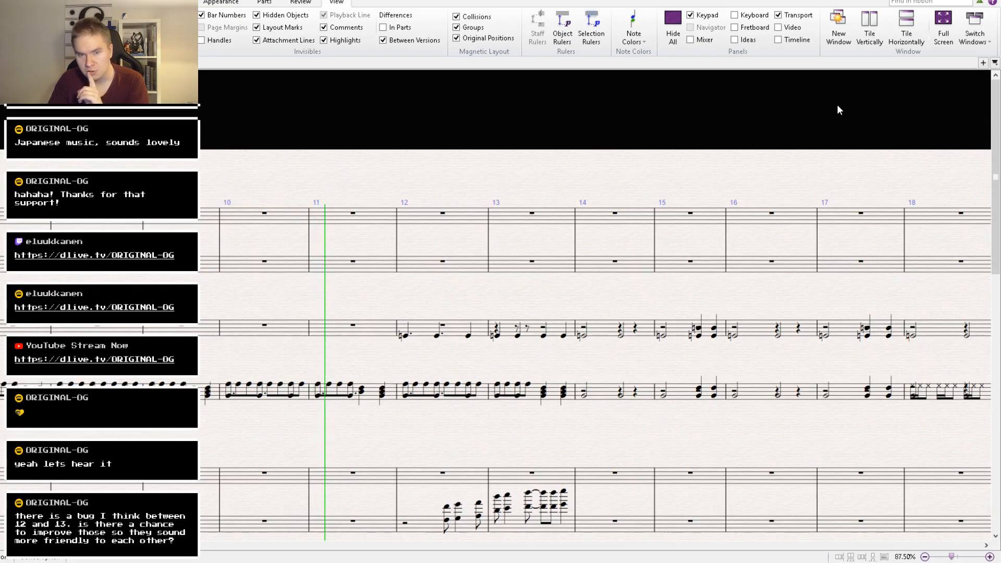
{"action": "left_click_drag", "start_coordinate": [564, 415], "coordinate": [577, 261]}
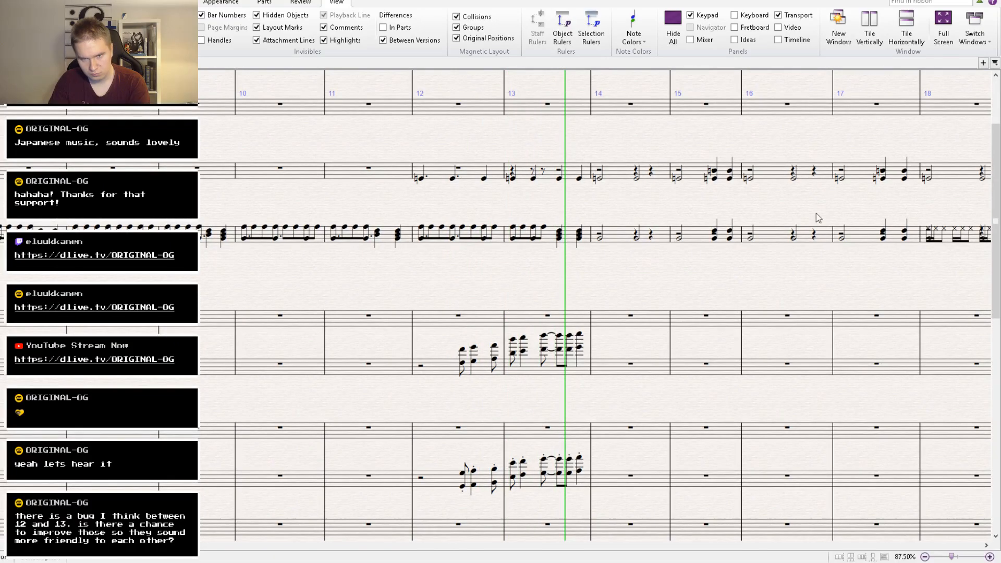
{"action": "key", "text": "ctrl+equal"}
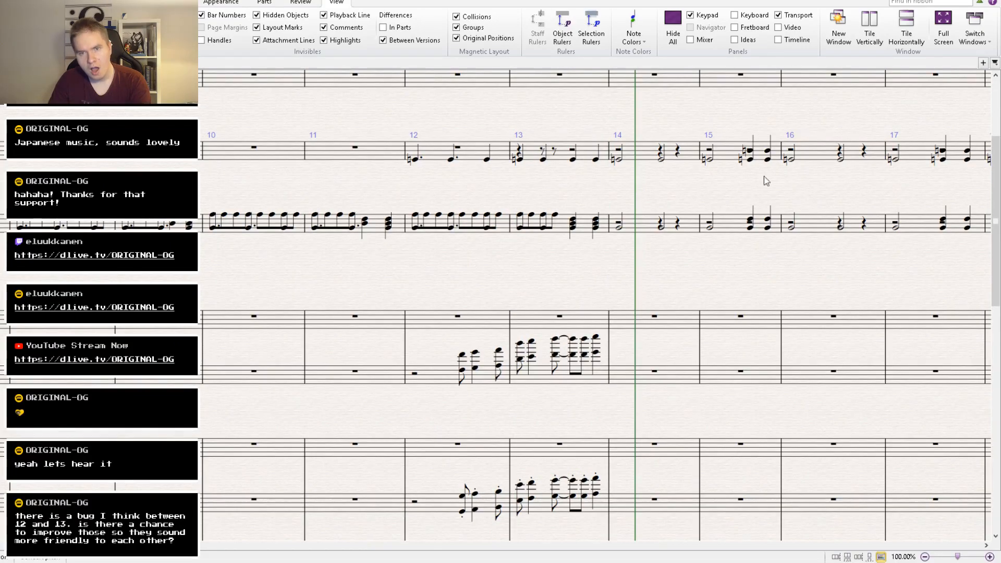
Replace bars 40–41 of the drum staff with a copy of its pattern from bars 38–39.
{"action": "left_click_drag", "start_coordinate": [695, 274], "coordinate": [633, 84]}
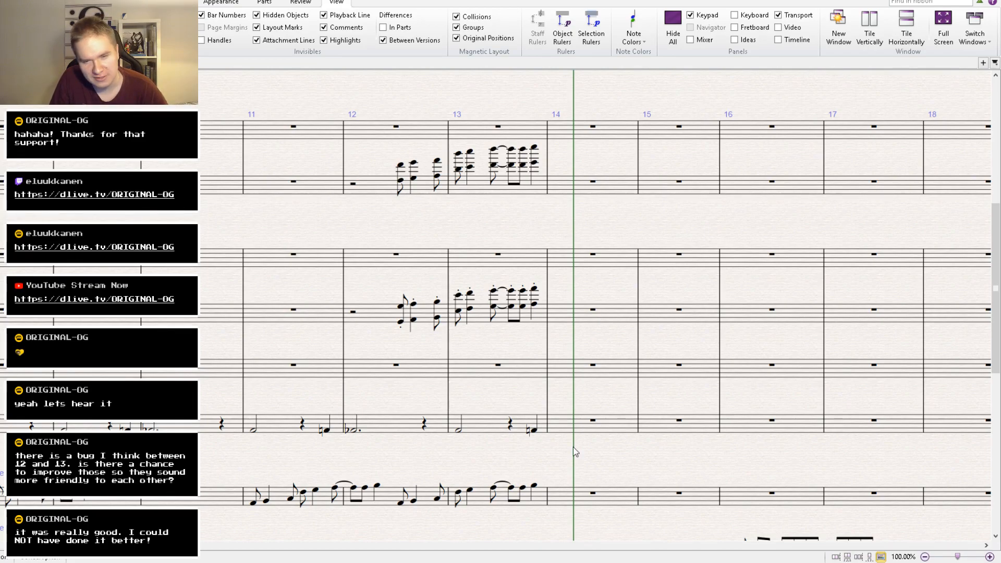
{"action": "left_click_drag", "start_coordinate": [635, 456], "coordinate": [357, 398]}
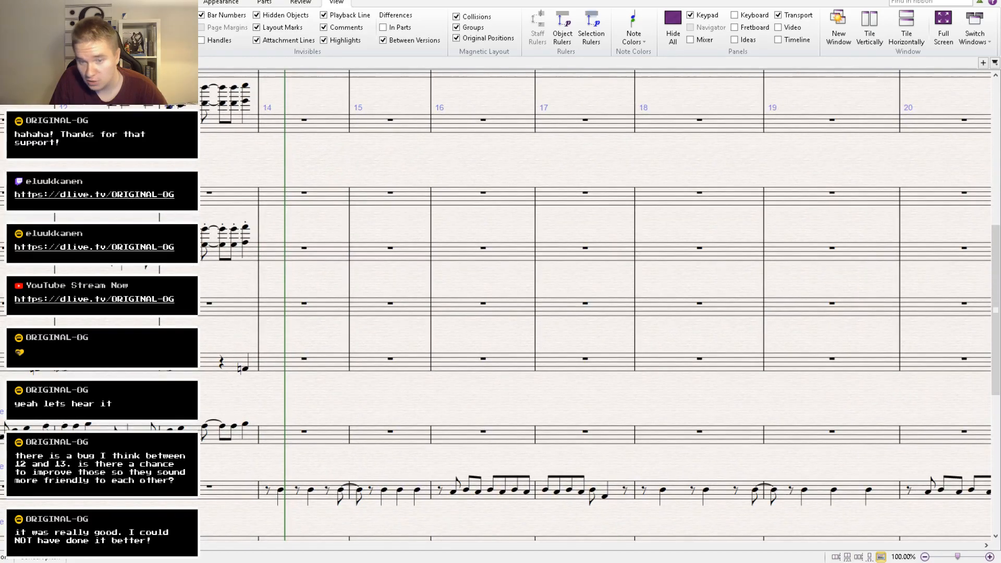
{"action": "left_click_drag", "start_coordinate": [574, 418], "coordinate": [156, 311]}
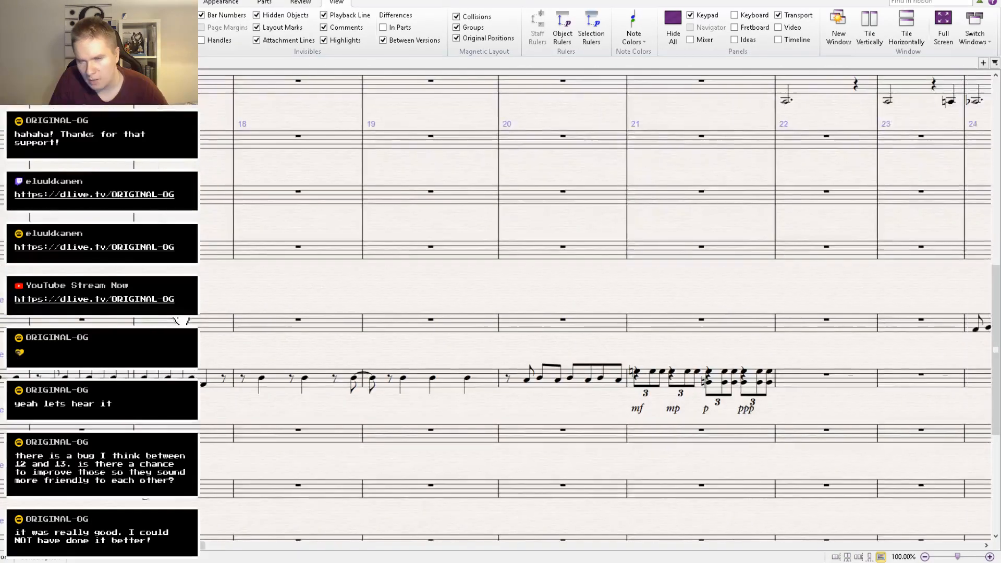
{"action": "left_click_drag", "start_coordinate": [515, 401], "coordinate": [483, 395]}
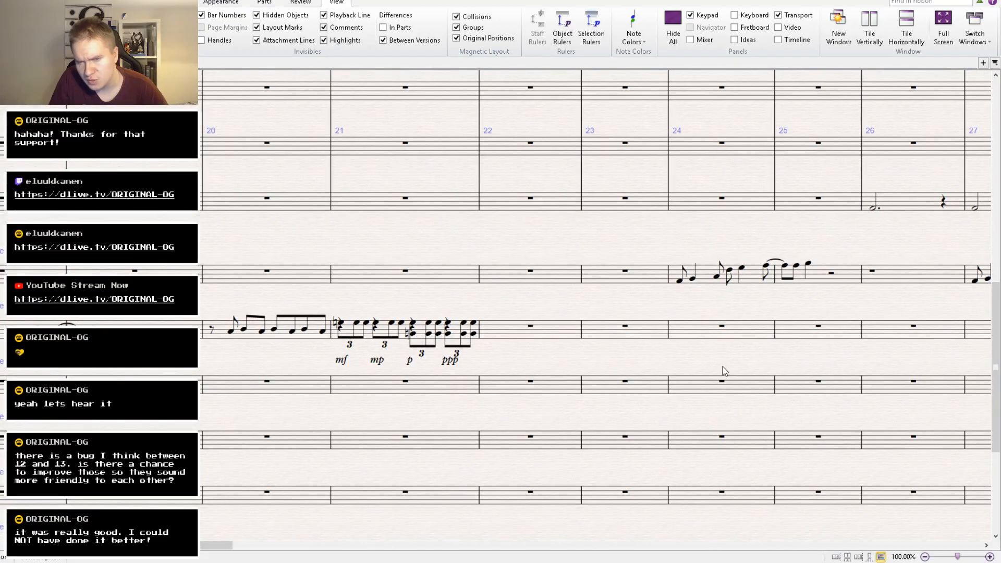
{"action": "left_click_drag", "start_coordinate": [723, 367], "coordinate": [473, 402]}
{"action": "left_click_drag", "start_coordinate": [798, 351], "coordinate": [290, 431]}
{"action": "left_click_drag", "start_coordinate": [568, 369], "coordinate": [433, 558]}
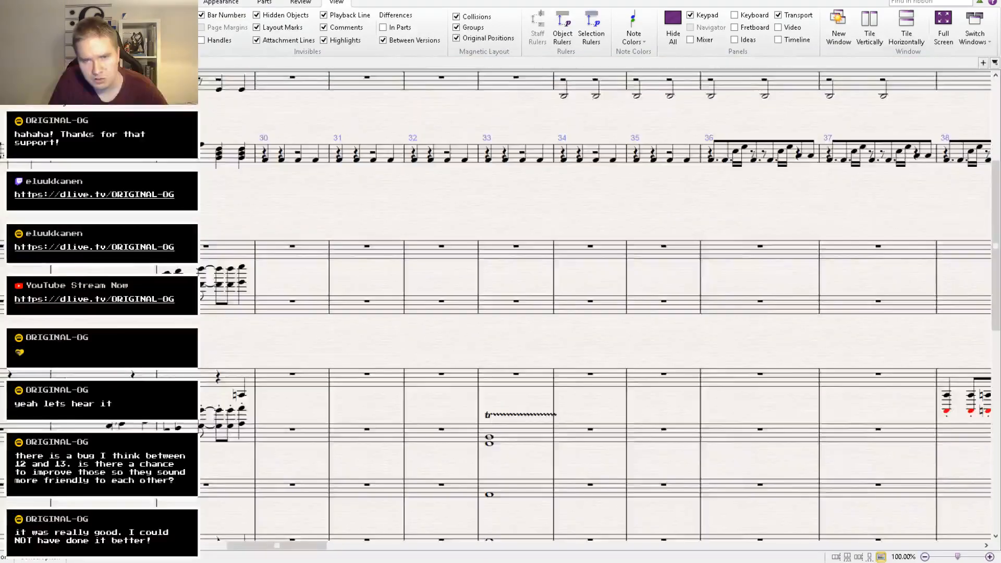
{"action": "left_click_drag", "start_coordinate": [787, 346], "coordinate": [279, 412]}
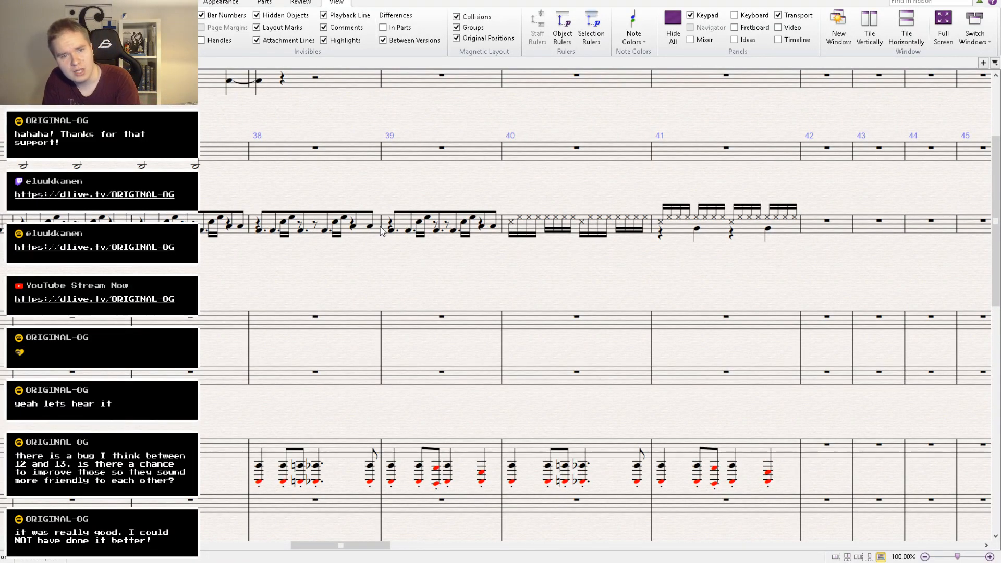
{"action": "left_click", "coordinate": [355, 239]}
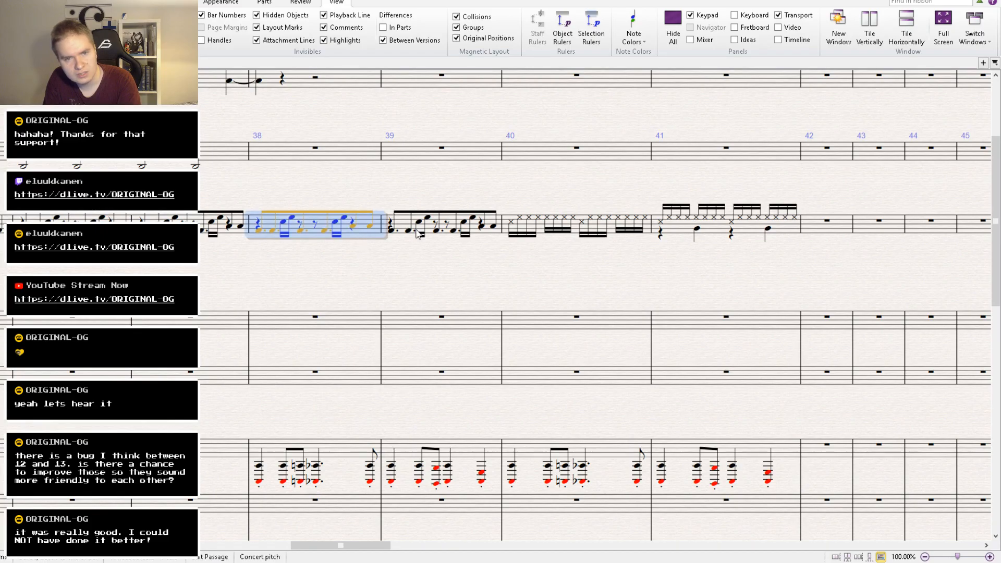
{"action": "left_click", "coordinate": [401, 222], "text": "shift"}
{"action": "key", "text": "ctrl+c"}
{"action": "left_click", "coordinate": [531, 226]}
{"action": "key", "text": "ctrl+v"}
Transpose the staccato octave riff in bars 38–41 down one octave.
{"action": "left_click_drag", "start_coordinate": [563, 234], "coordinate": [689, 112]}
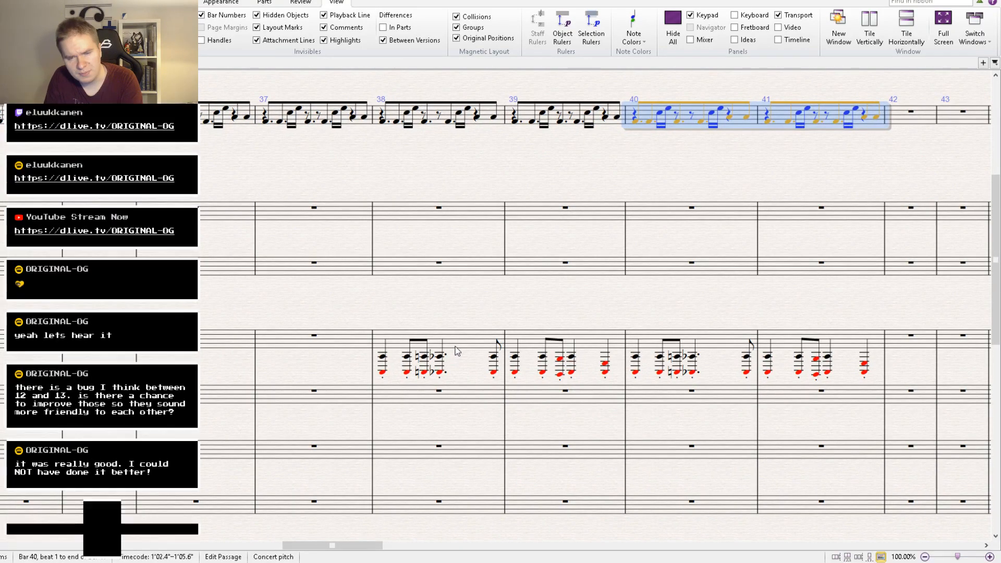
{"action": "left_click", "coordinate": [457, 351]}
{"action": "left_click", "coordinate": [867, 339], "text": "shift"}
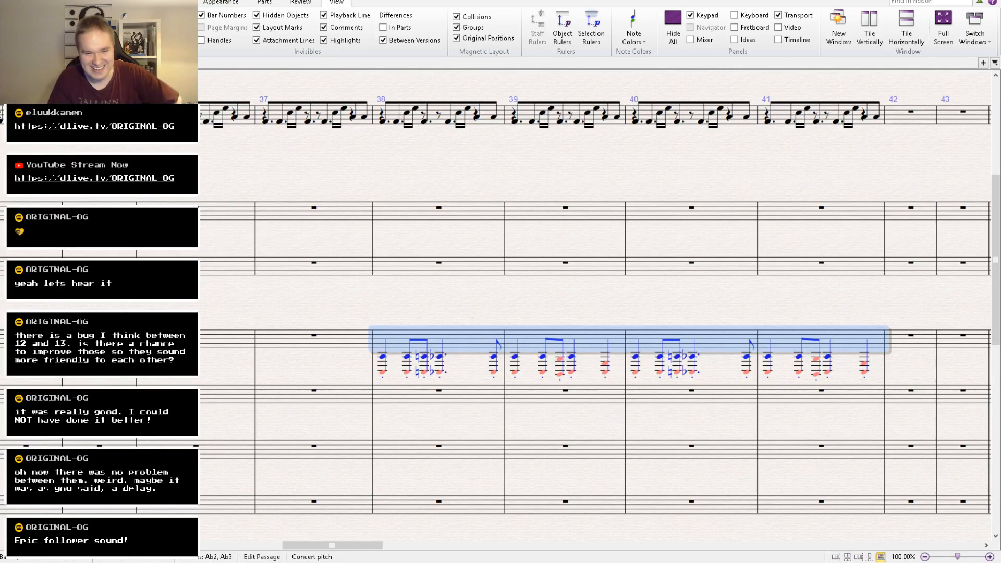
{"action": "left_click_drag", "start_coordinate": [554, 412], "coordinate": [448, 469]}
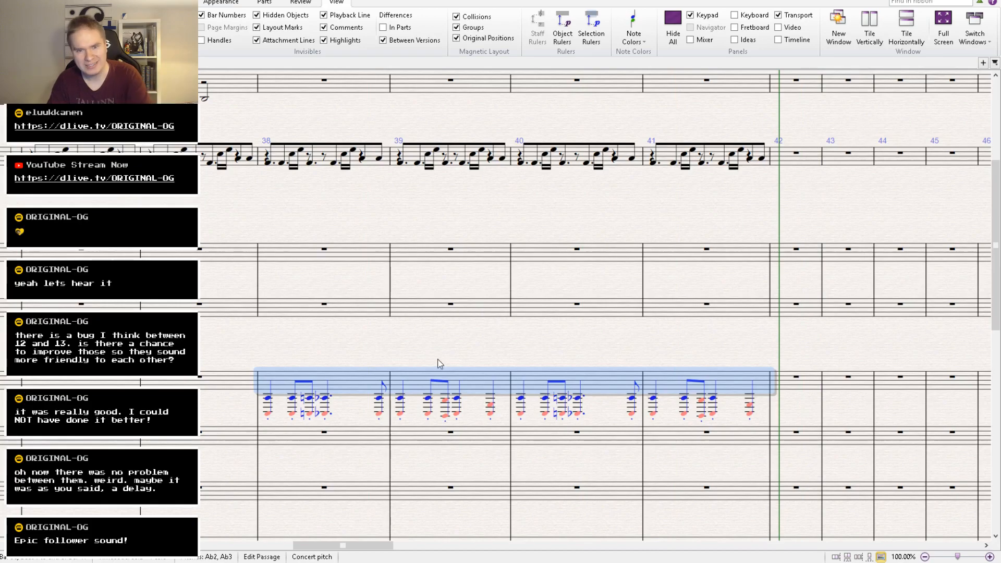
{"action": "left_click_drag", "start_coordinate": [447, 377], "coordinate": [306, 371]}
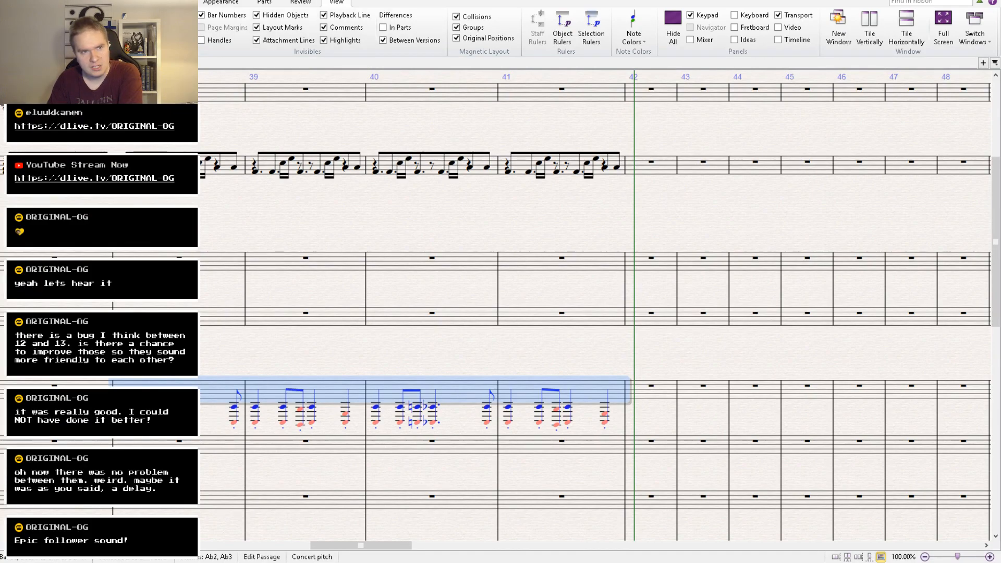
{"action": "left_click", "coordinate": [22, 3]}
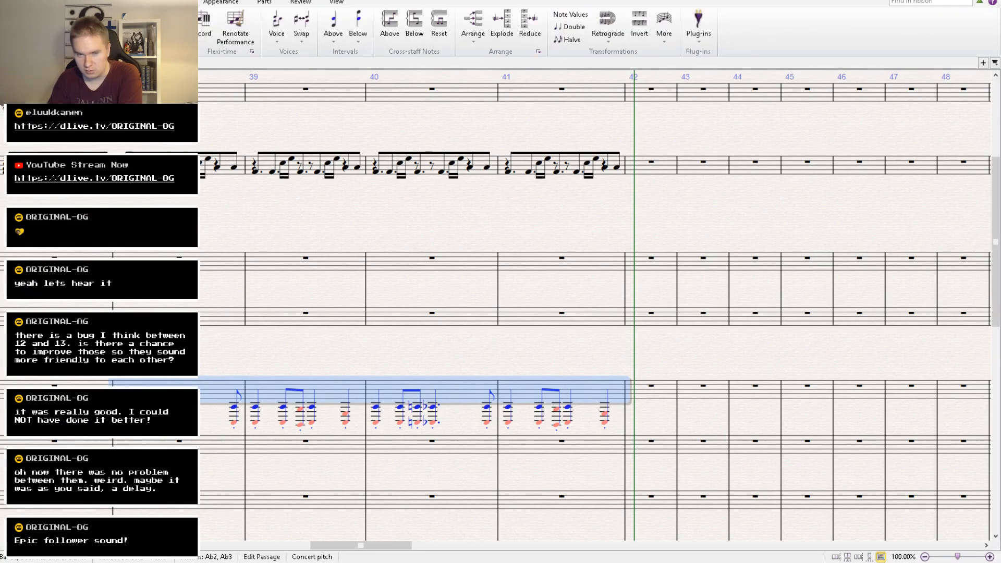
{"action": "key", "text": "ctrl+Down"}
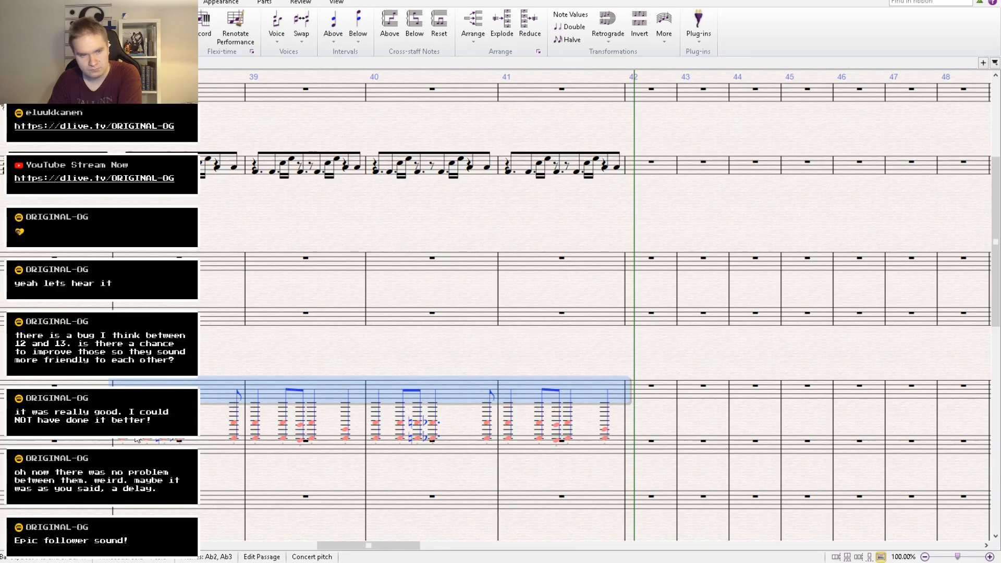
{"action": "key", "text": "Escape"}
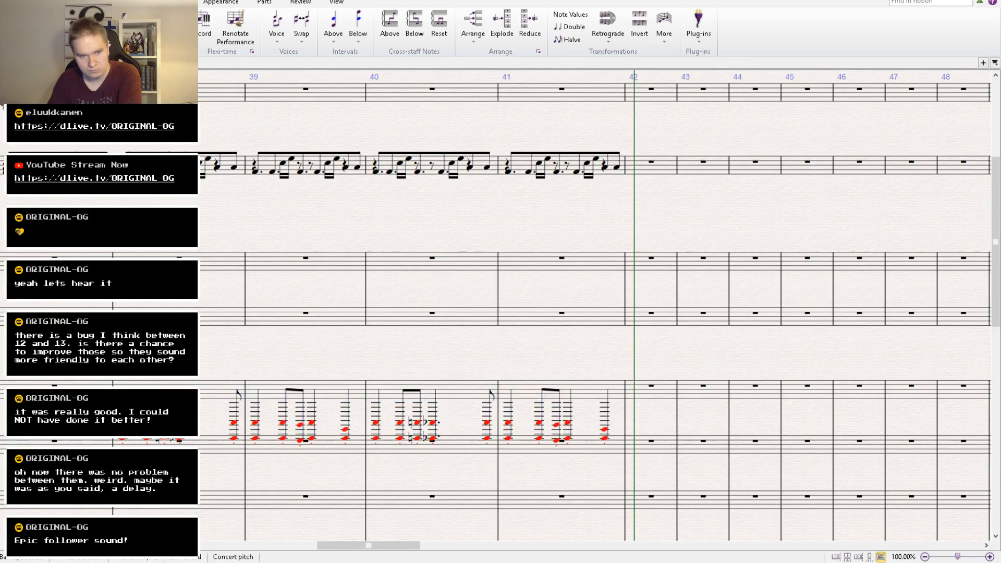
Play the score from the end of bar 37 into bar 40 to check the lowered riff against the drums.
{"action": "left_click_drag", "start_coordinate": [250, 337], "coordinate": [384, 305]}
{"action": "left_click_drag", "start_coordinate": [320, 415], "coordinate": [334, 453]}
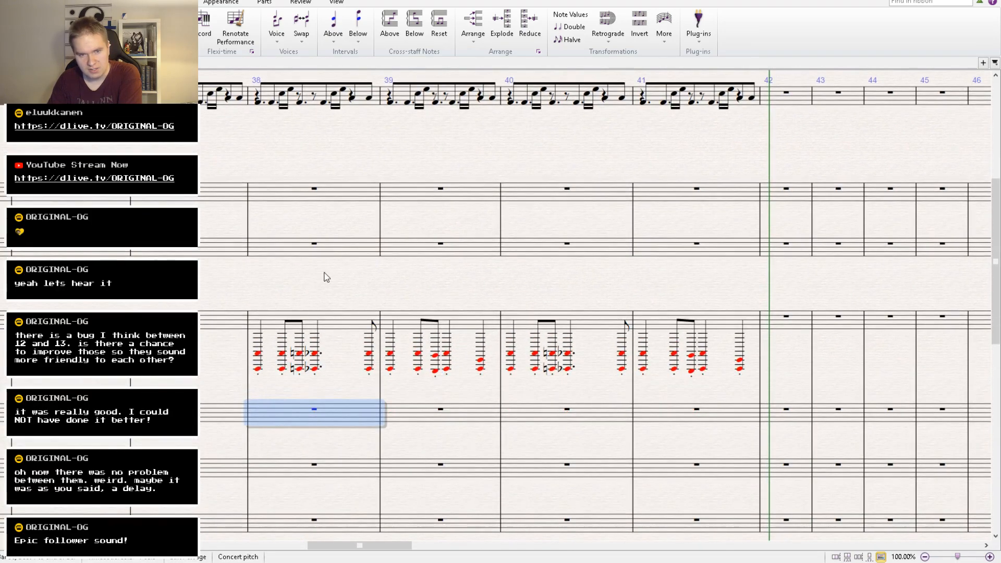
{"action": "key", "text": "Escape"}
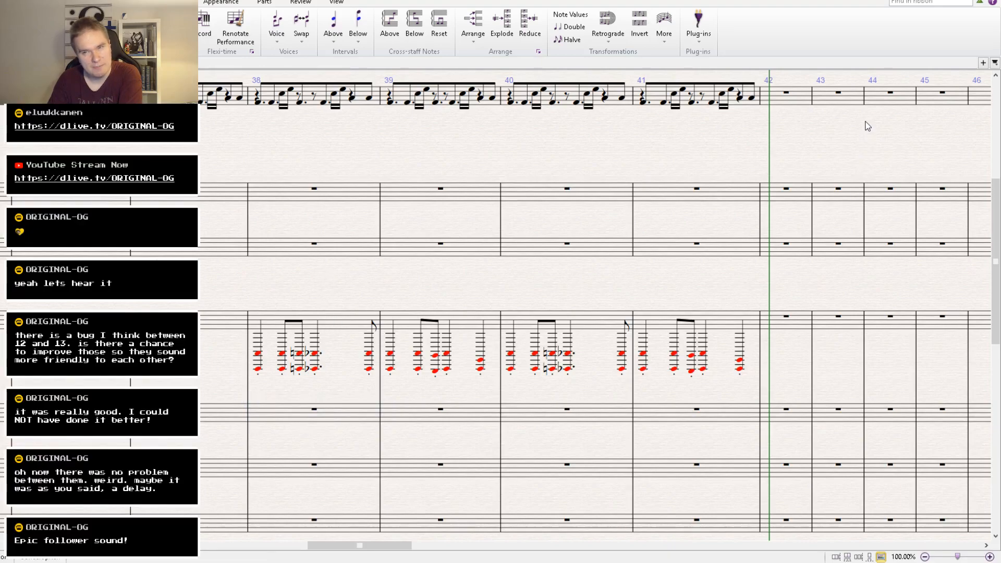
{"action": "key", "text": "bracketright"}
{"action": "key", "text": "bracketleft"}
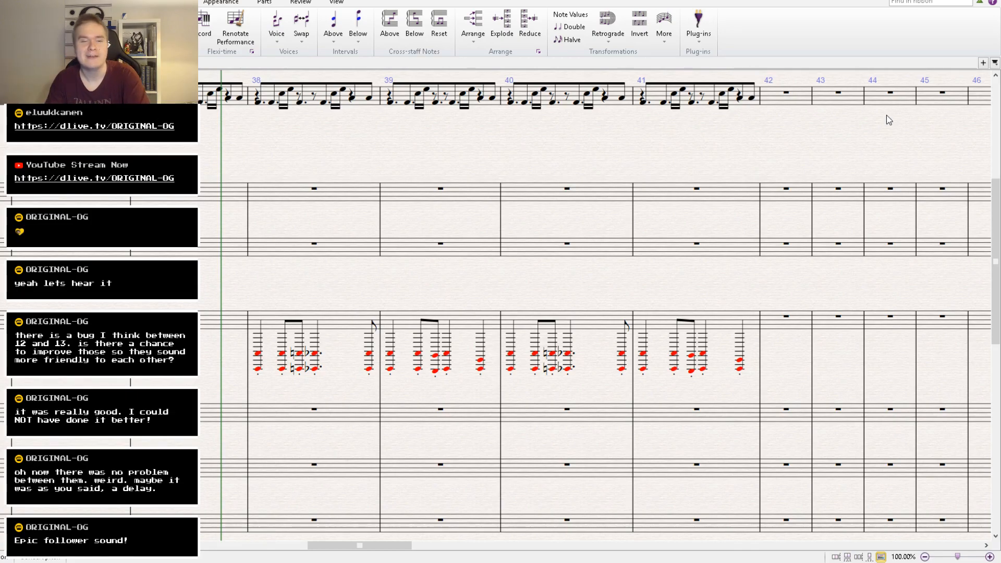
{"action": "left_click_drag", "start_coordinate": [643, 134], "coordinate": [658, 144]}
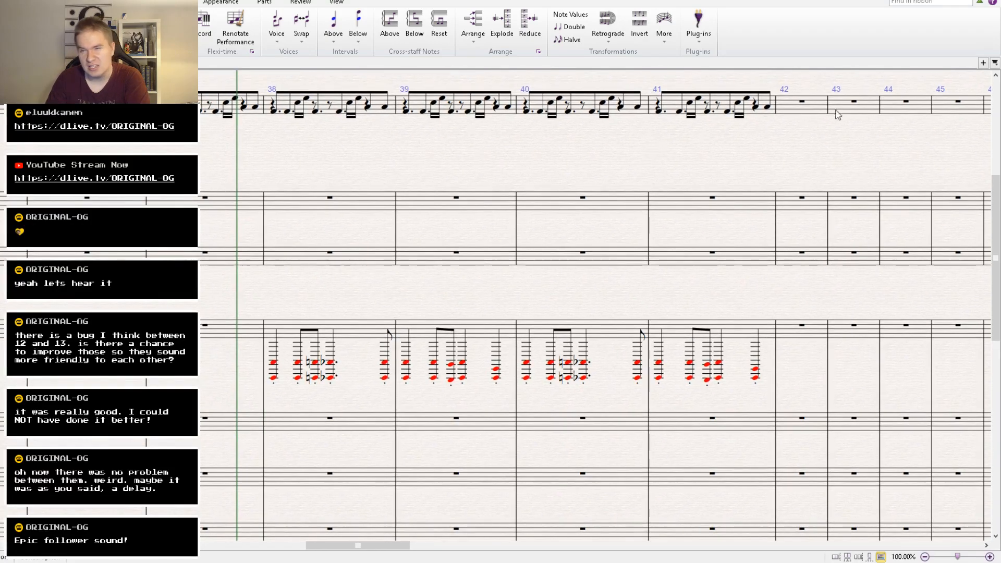
{"action": "key", "text": "ctrl+minus"}
{"action": "key", "text": "space"}
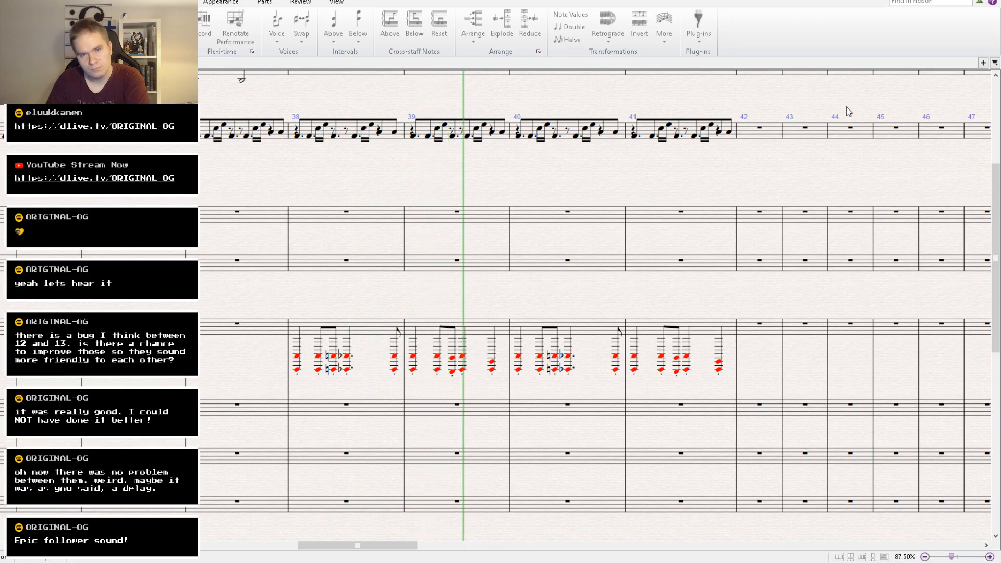
{"action": "left_click_drag", "start_coordinate": [581, 179], "coordinate": [594, 291]}
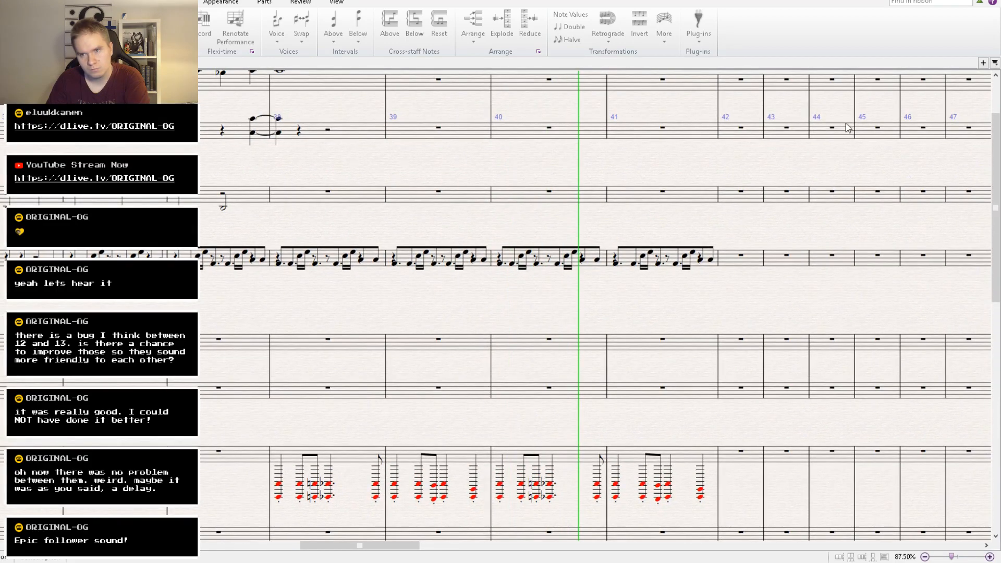
{"action": "key", "text": "ctrl+plus"}
{"action": "key", "text": "space"}
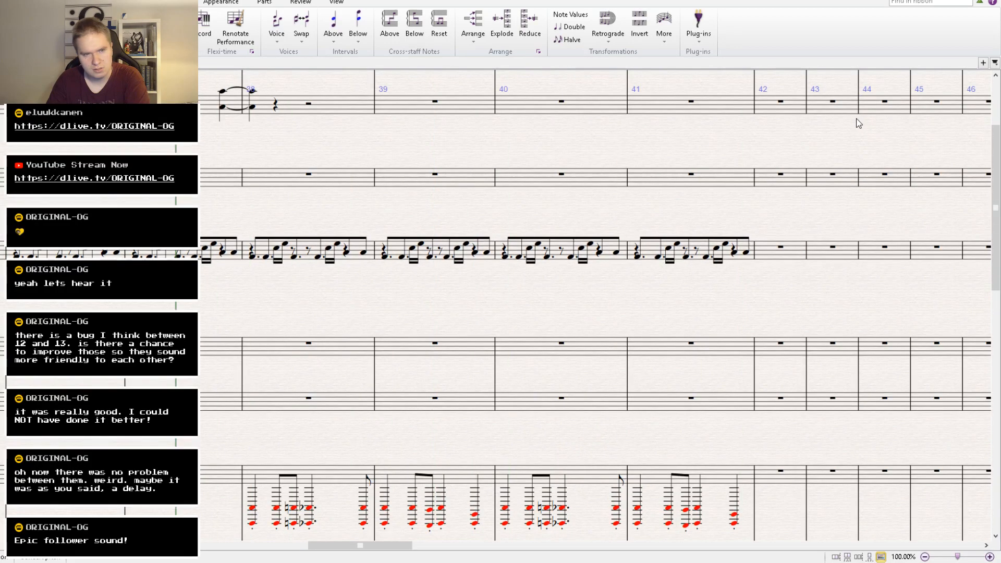
Delete the tied long notes in bars 38–41 and the eighth-note pairs in bars 39–41 of the staff above.
{"action": "scroll", "coordinate": [541, 271], "scroll_direction": "down", "scroll_amount": 10}
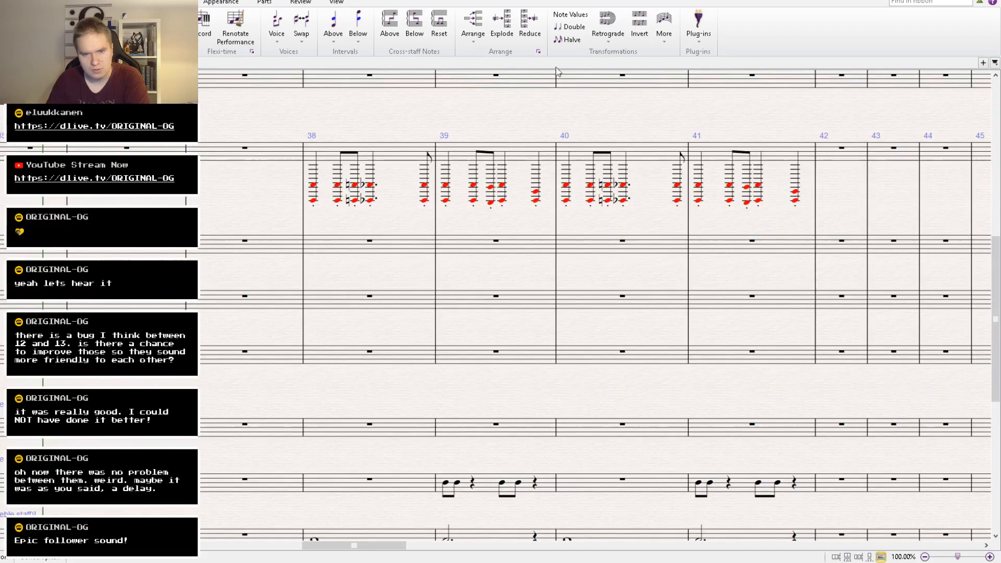
{"action": "left_click", "coordinate": [317, 321]}
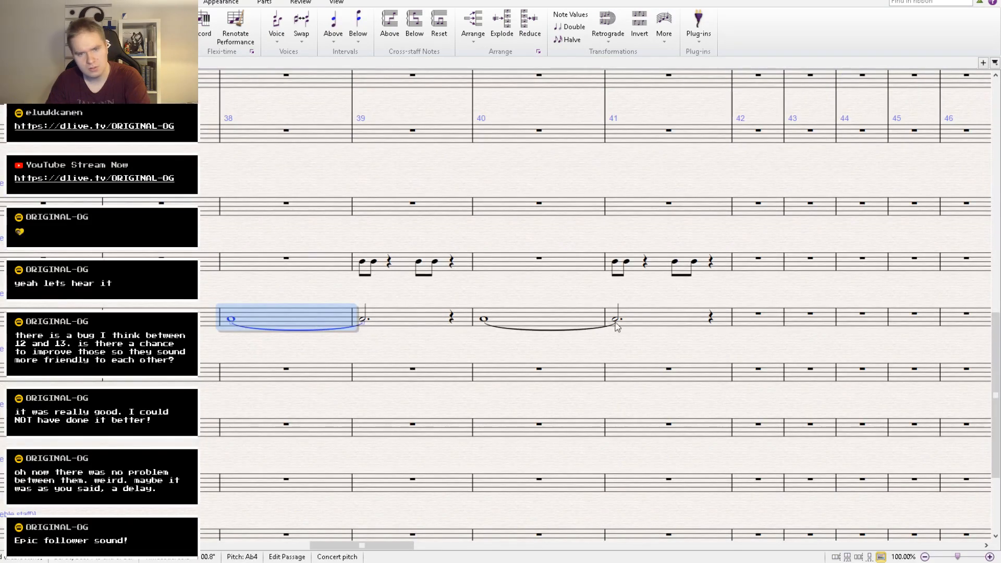
{"action": "left_click", "coordinate": [660, 322], "text": "shift"}
{"action": "key", "text": "Delete"}
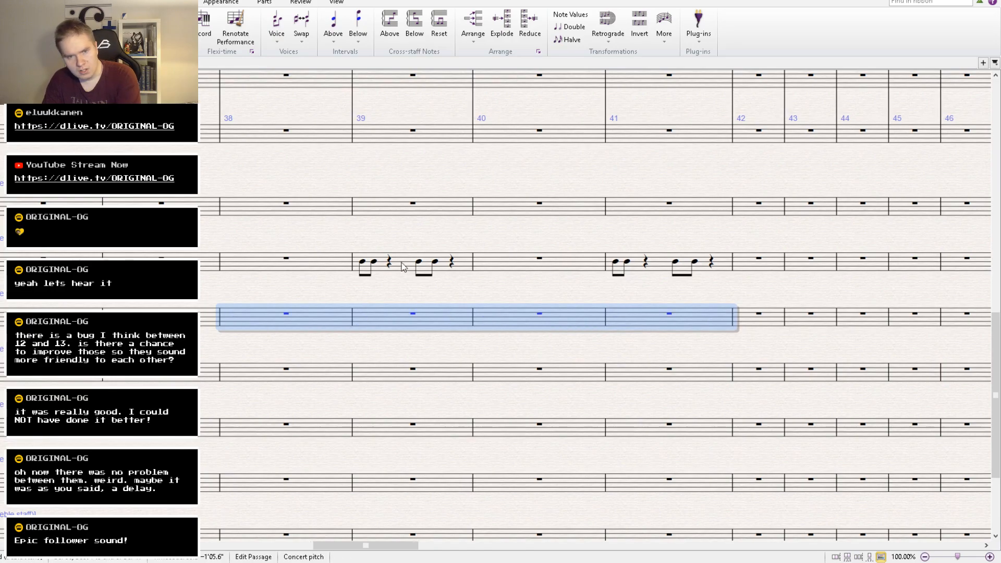
{"action": "key", "text": "Escape"}
{"action": "left_click", "coordinate": [402, 267]}
{"action": "left_click", "coordinate": [639, 276], "text": "shift"}
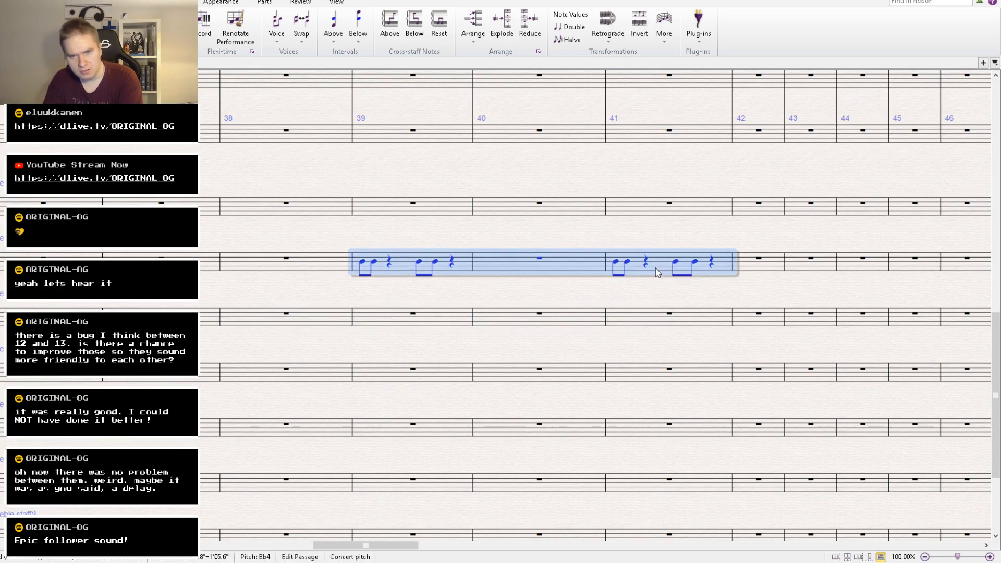
{"action": "key", "text": "Delete"}
Play the score from bar 35 to the end of bar 41 to check the riff with drums only.
{"action": "left_click_drag", "start_coordinate": [526, 189], "coordinate": [674, 504]}
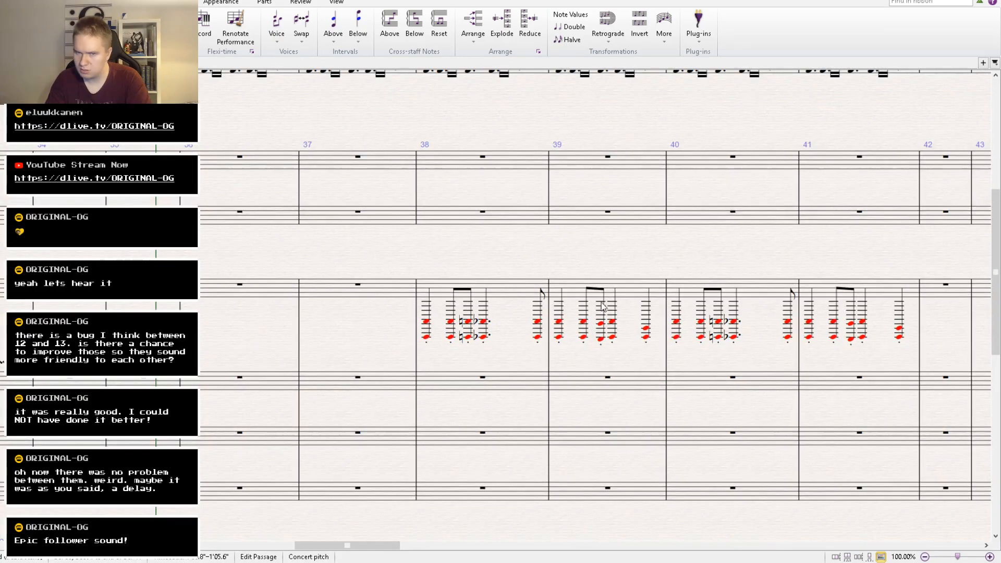
{"action": "left_click_drag", "start_coordinate": [591, 273], "coordinate": [553, 401]}
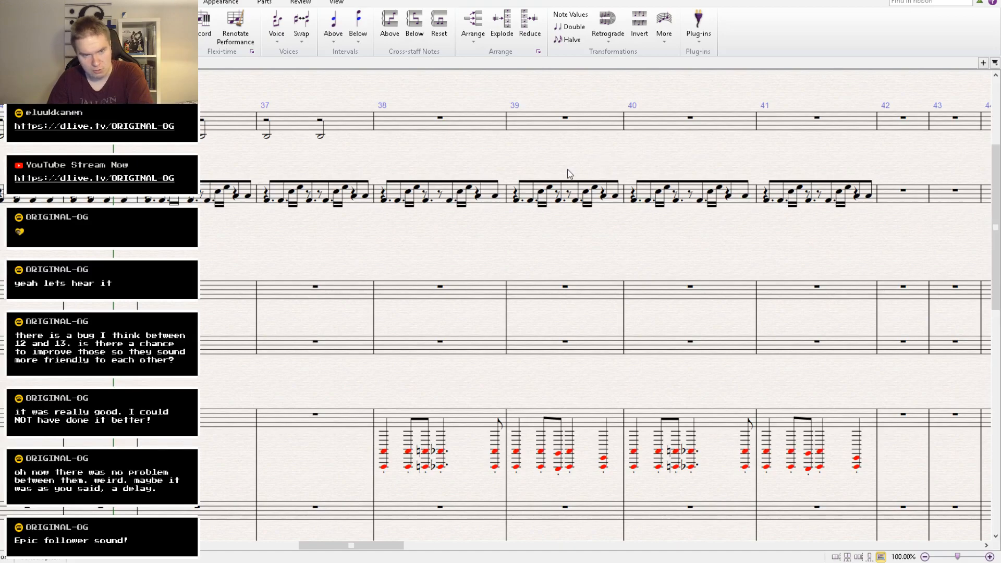
{"action": "key", "text": "space"}
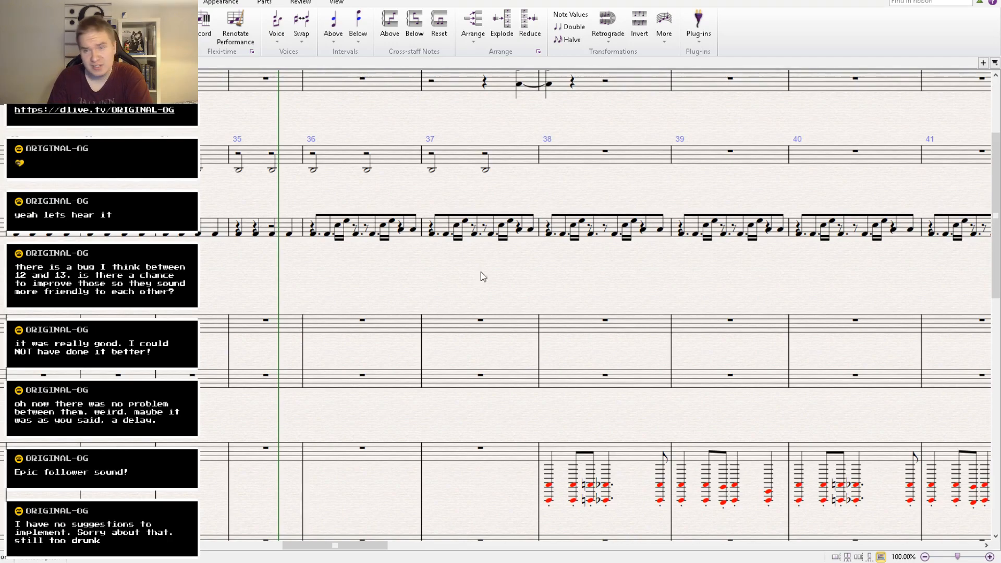
{"action": "key", "text": "space"}
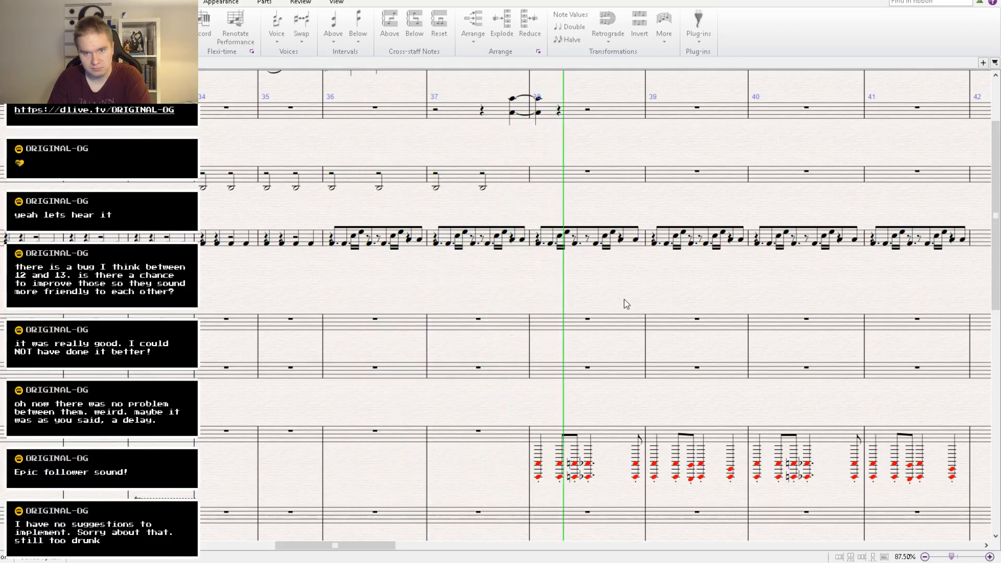
{"action": "left_click_drag", "start_coordinate": [678, 320], "coordinate": [566, 326]}
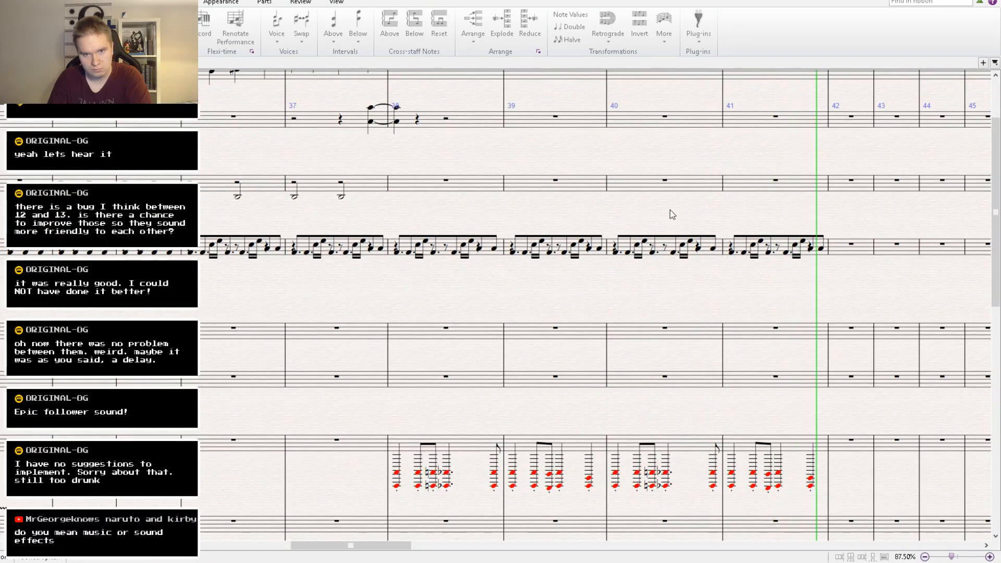
{"action": "key", "text": "space"}
{"action": "left_click_drag", "start_coordinate": [469, 277], "coordinate": [514, 321]}
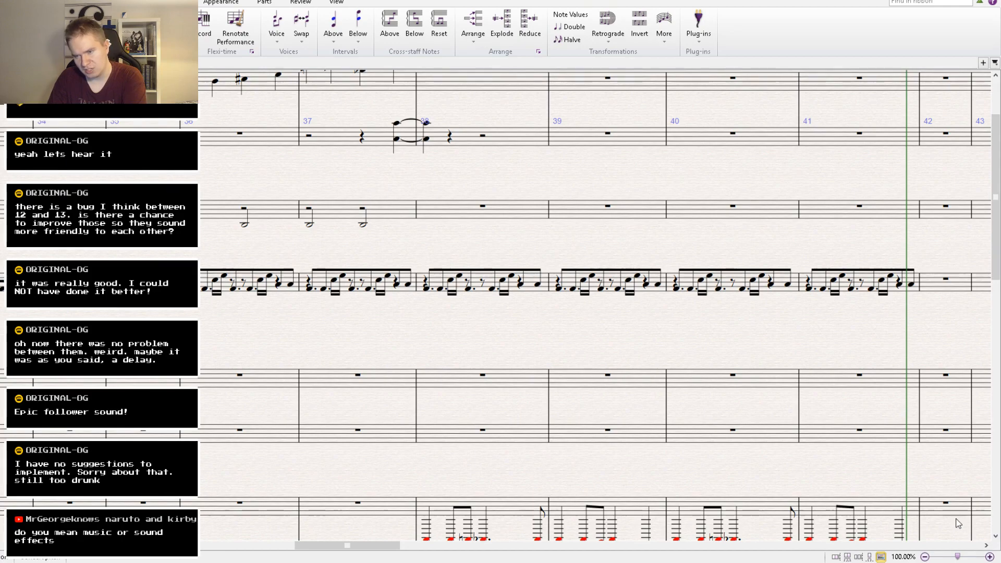
Add a second-voice quarter-note chord of two notes a third apart on beat 1 of bar 38 in the drum staff.
{"action": "left_click", "coordinate": [426, 300]}
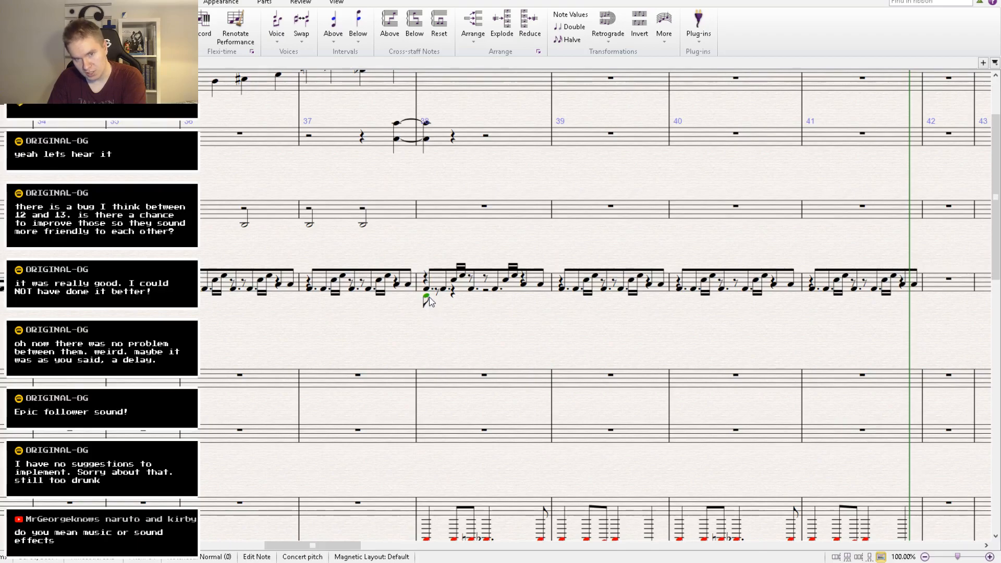
{"action": "left_click_drag", "start_coordinate": [427, 297], "coordinate": [428, 287]}
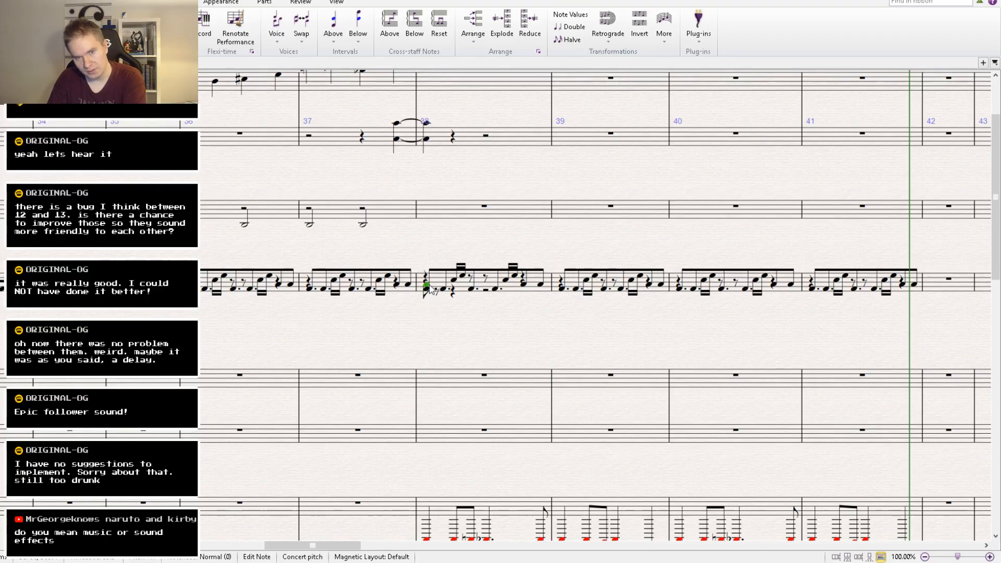
{"action": "key", "text": "3"}
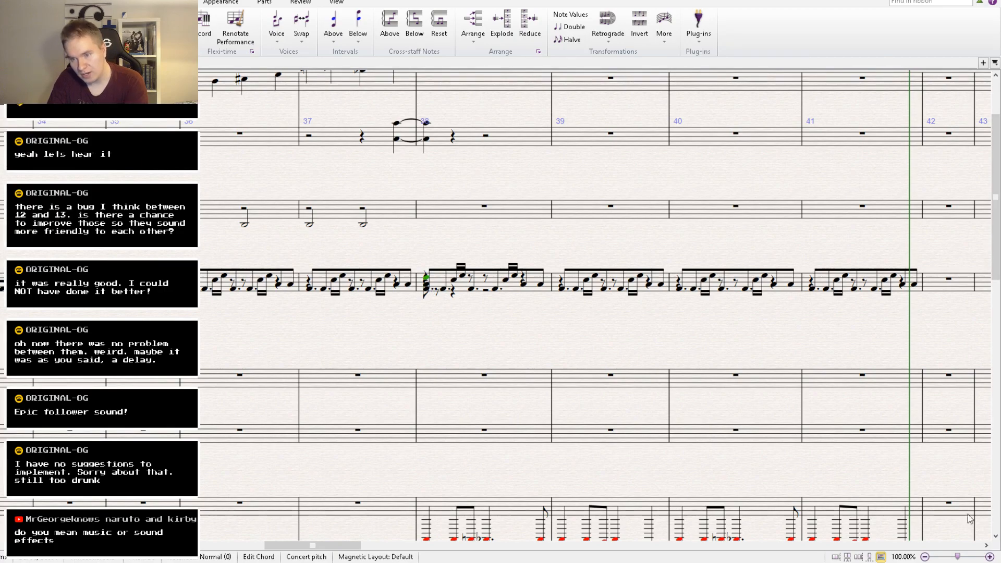
{"action": "left_click", "coordinate": [924, 507]}
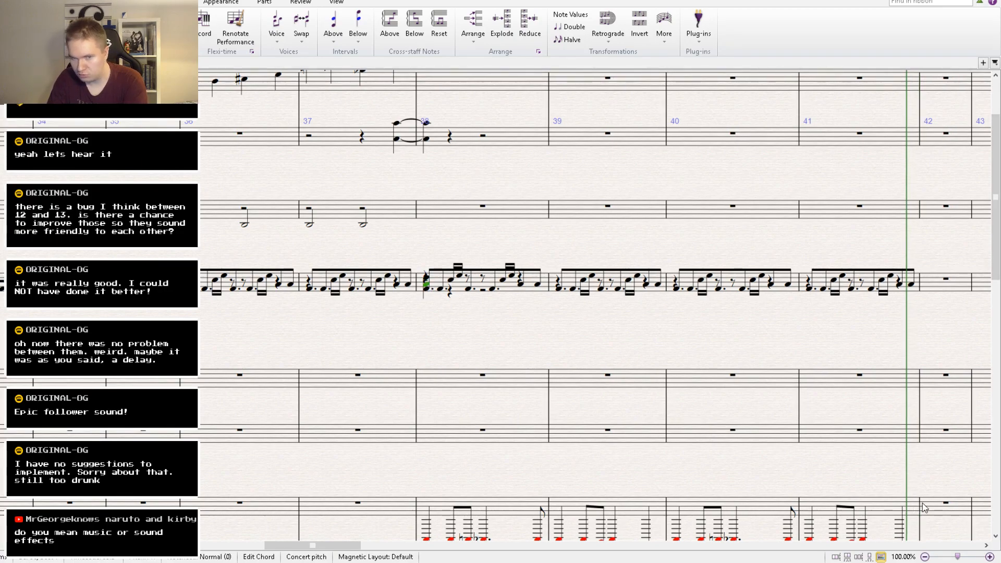
Copy the two-note chord from beat 1 to beats 2, 3 and 4 of bar 38 in the drum staff.
{"action": "double_click", "coordinate": [427, 283]}
{"action": "left_click", "coordinate": [452, 293]}
{"action": "key", "text": "ctrl+v"}
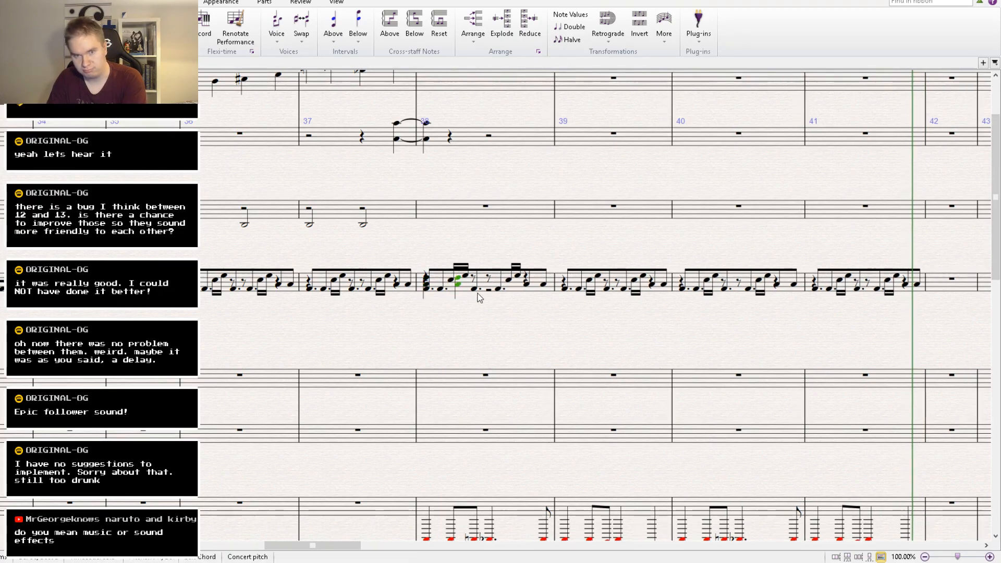
{"action": "left_click", "coordinate": [492, 290]}
{"action": "left_click", "coordinate": [490, 290]}
{"action": "key", "text": "ctrl+v"}
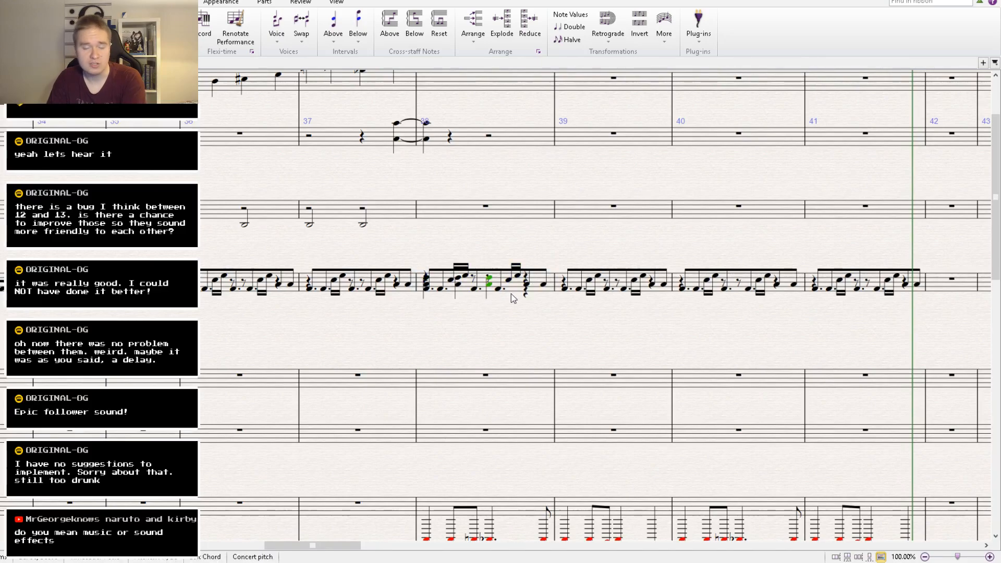
{"action": "left_click", "coordinate": [527, 293]}
{"action": "key", "text": "ctrl+v"}
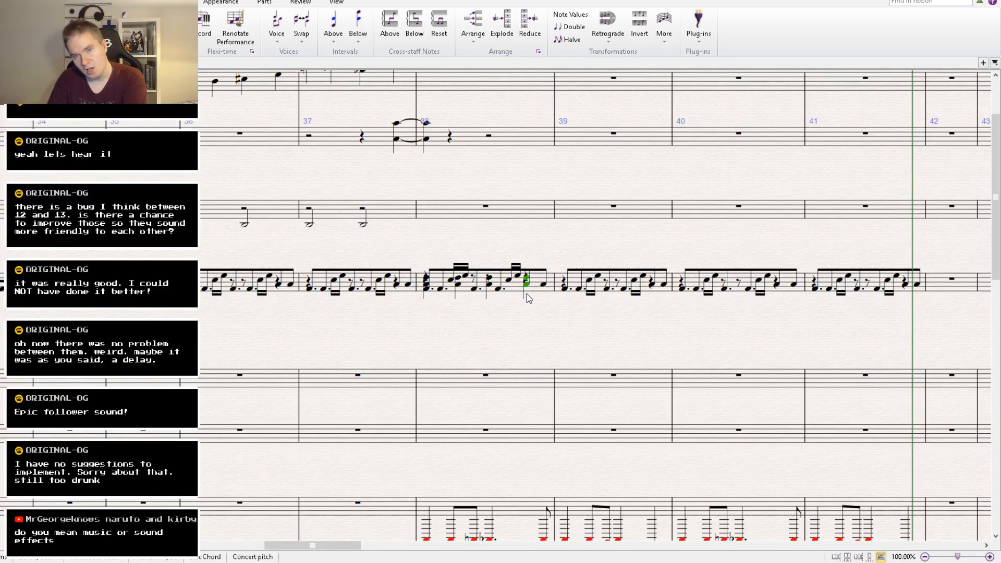
Copy the four second-voice chords of drum bar 38 into bar 39.
{"action": "left_click", "coordinate": [490, 288], "text": "ctrl"}
{"action": "left_click", "coordinate": [490, 278], "text": "ctrl"}
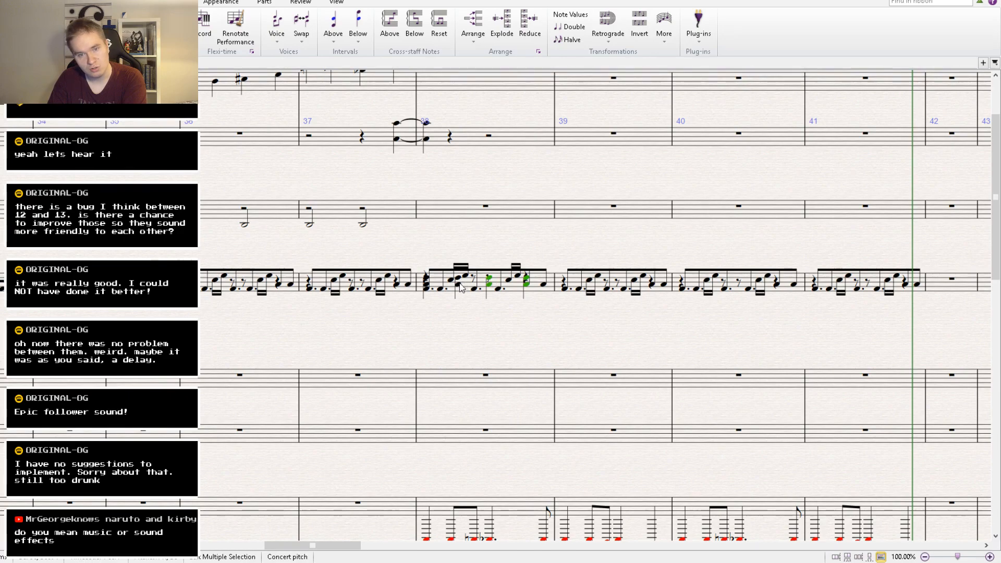
{"action": "left_click", "coordinate": [460, 278], "text": "ctrl"}
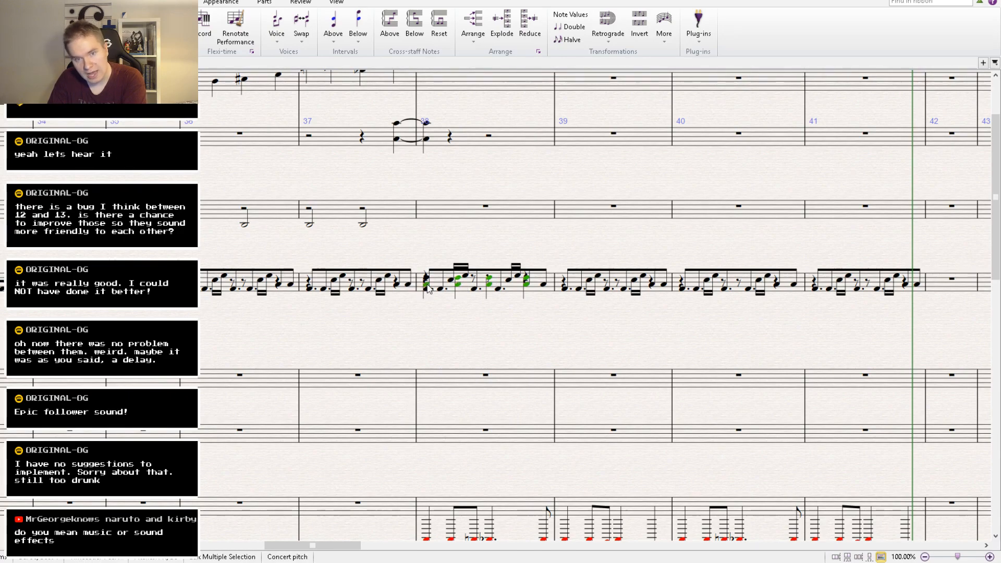
{"action": "key", "text": "ctrl+c"}
{"action": "left_click", "coordinate": [575, 288]}
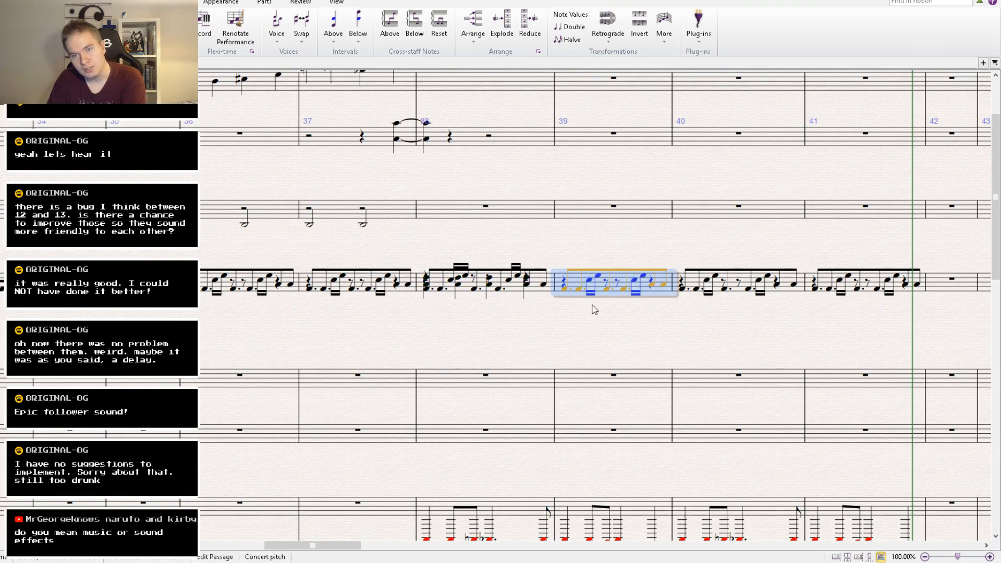
{"action": "key", "text": "ctrl+v"}
Find the earlier single-staff melody around bars 17–21 and play the score from bar 18 into bar 19.
{"action": "left_click_drag", "start_coordinate": [418, 343], "coordinate": [986, 350]}
{"action": "left_click_drag", "start_coordinate": [318, 348], "coordinate": [980, 355]}
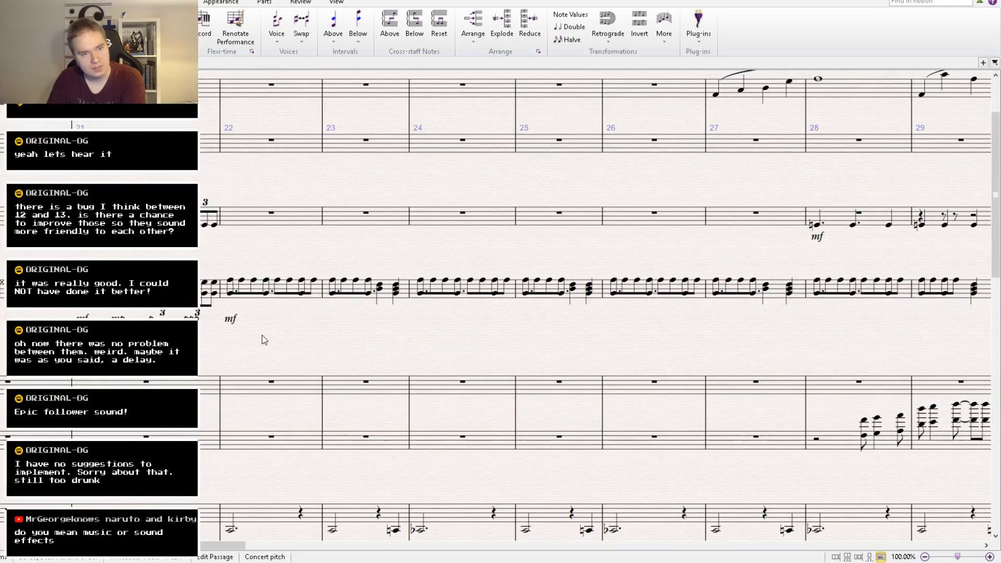
{"action": "left_click_drag", "start_coordinate": [256, 338], "coordinate": [988, 324]}
{"action": "left_click_drag", "start_coordinate": [311, 326], "coordinate": [985, 313]}
{"action": "left_click_drag", "start_coordinate": [240, 306], "coordinate": [991, 334]}
{"action": "left_click_drag", "start_coordinate": [914, 299], "coordinate": [353, 275]}
{"action": "left_click_drag", "start_coordinate": [688, 345], "coordinate": [84, 384]}
{"action": "scroll", "coordinate": [83, 384], "scroll_direction": "down", "scroll_amount": 6}
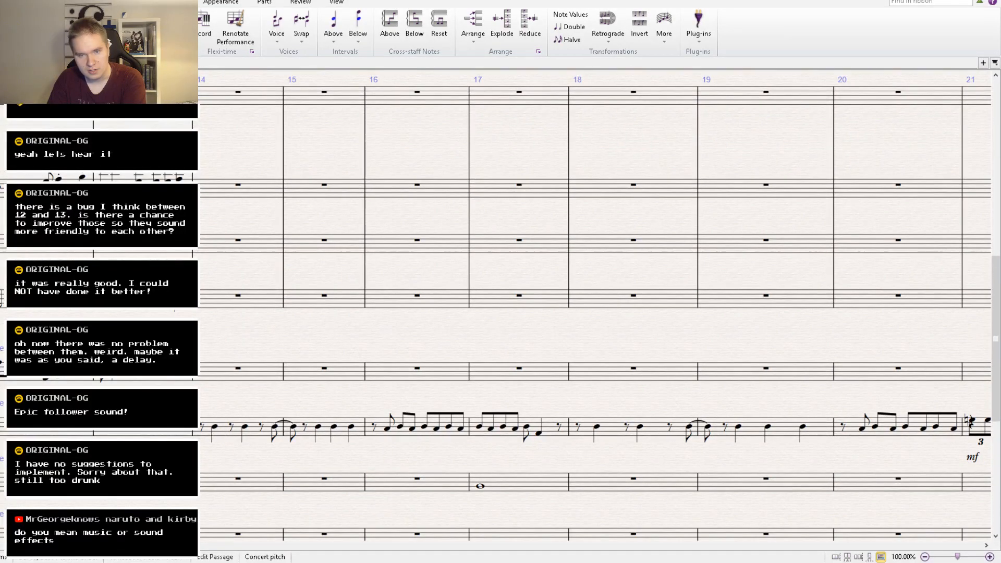
{"action": "left_click_drag", "start_coordinate": [631, 164], "coordinate": [181, 474]}
{"action": "left_click_drag", "start_coordinate": [631, 241], "coordinate": [229, 187]}
{"action": "left_click_drag", "start_coordinate": [781, 177], "coordinate": [603, 0]}
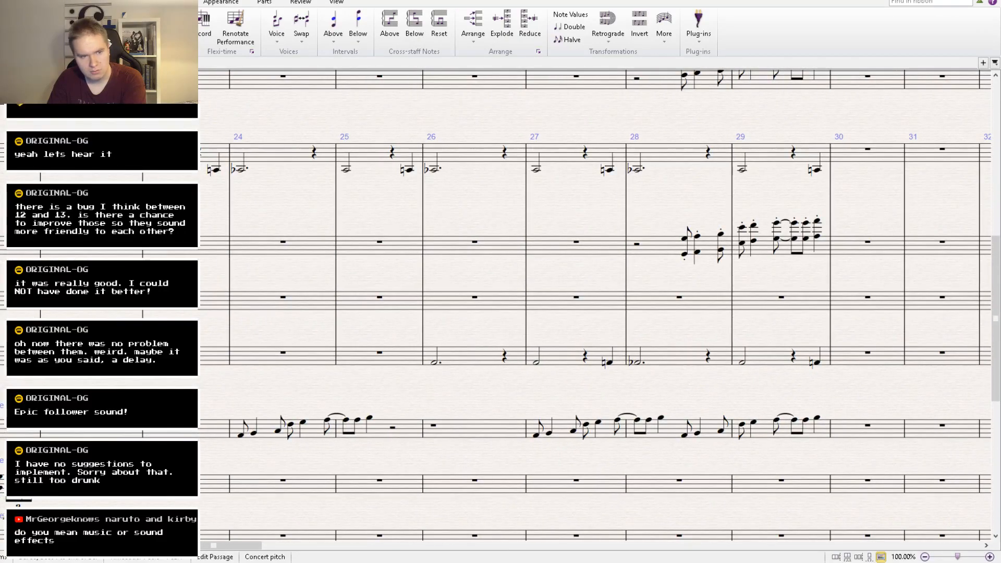
{"action": "left_click_drag", "start_coordinate": [201, 402], "coordinate": [713, 217]}
{"action": "left_click", "coordinate": [456, 306]}
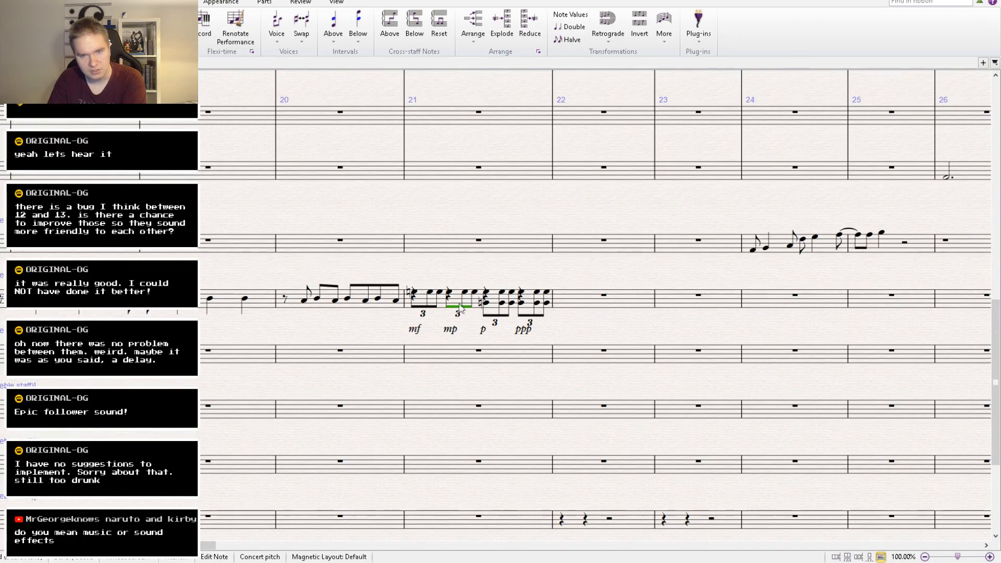
{"action": "left_click_drag", "start_coordinate": [424, 271], "coordinate": [709, 266]}
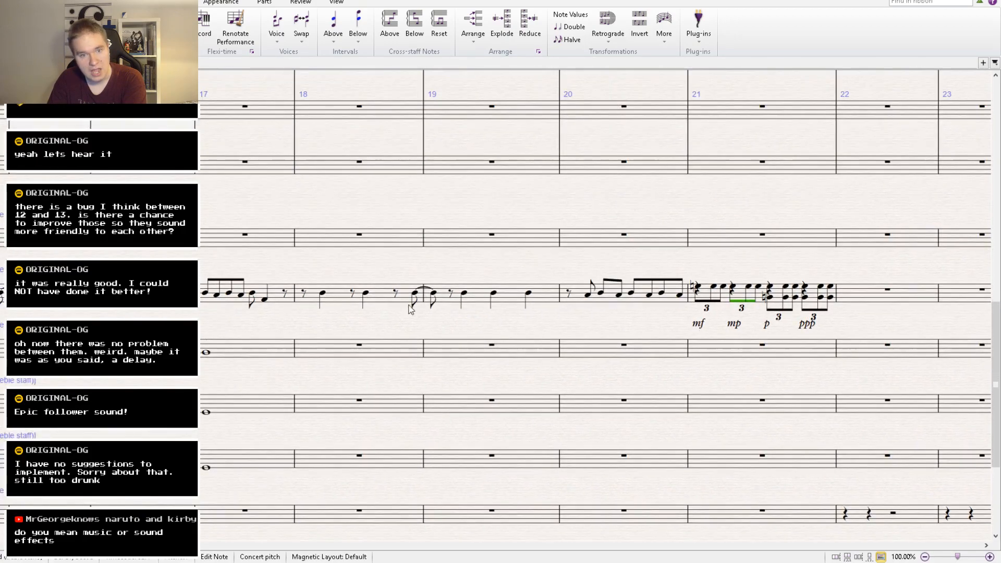
{"action": "left_click", "coordinate": [372, 301]}
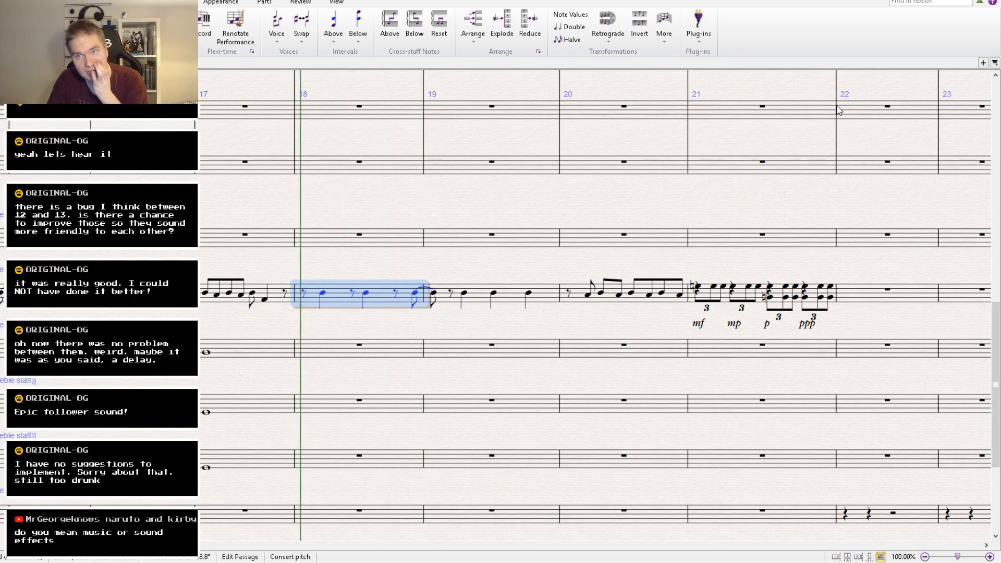
{"action": "scroll", "coordinate": [837, 110], "scroll_direction": "down", "scroll_amount": 1}
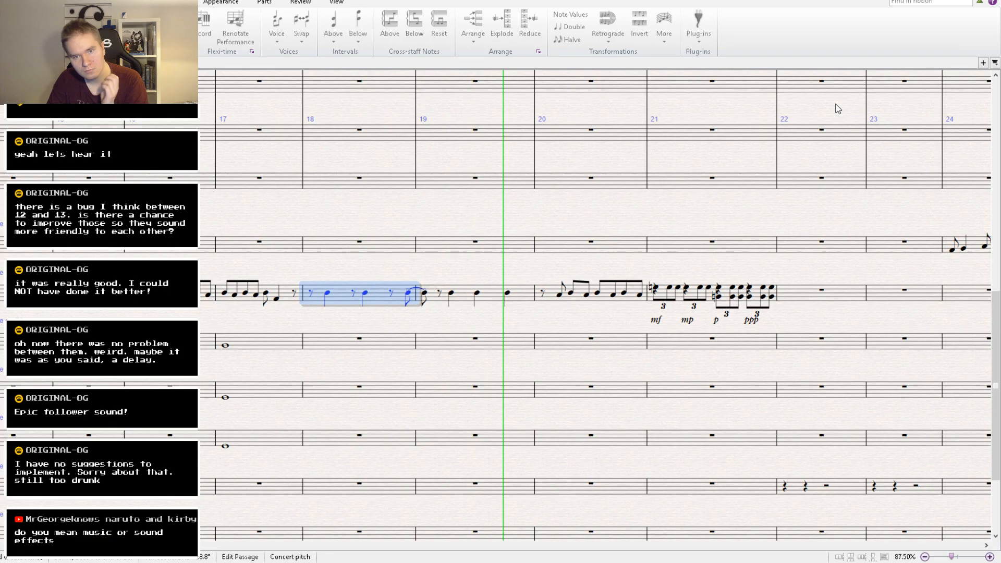
{"action": "key", "text": "space"}
Return to the riff in bars 38–41 and set the playback position back to bar 36.
{"action": "left_click_drag", "start_coordinate": [780, 241], "coordinate": [491, 533]}
{"action": "left_click_drag", "start_coordinate": [743, 317], "coordinate": [305, 365]}
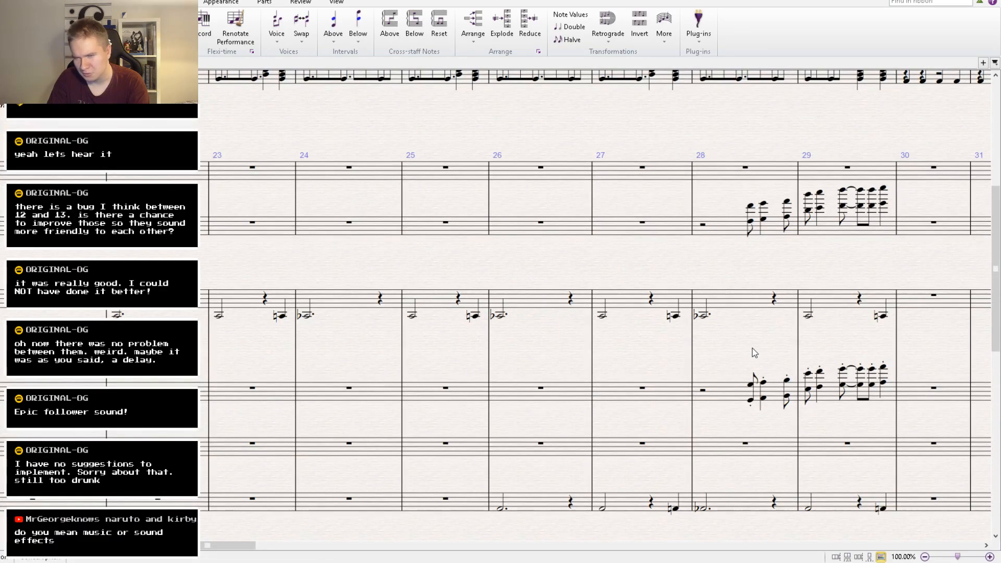
{"action": "left_click_drag", "start_coordinate": [752, 348], "coordinate": [343, 395]}
{"action": "left_click_drag", "start_coordinate": [793, 401], "coordinate": [339, 476]}
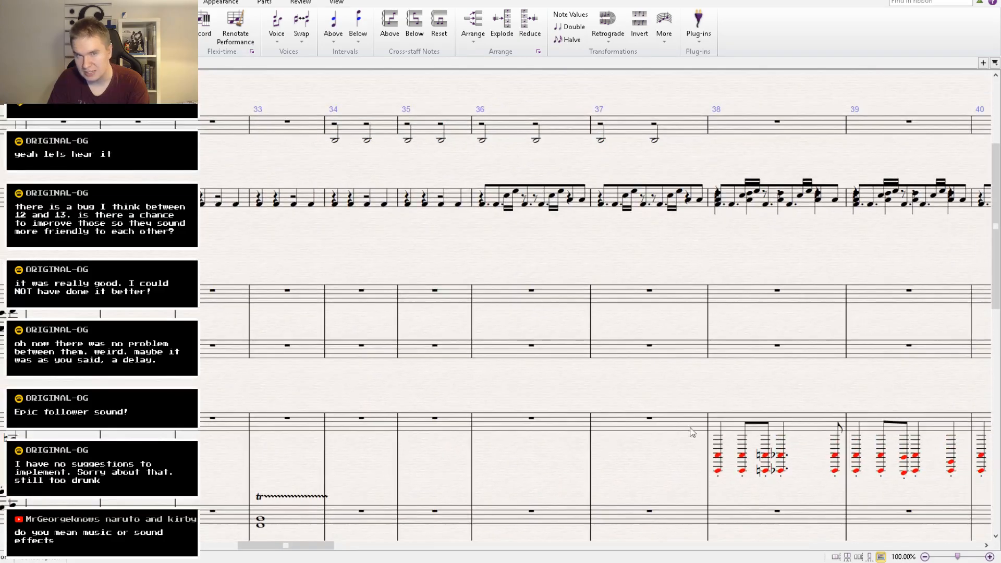
{"action": "left_click_drag", "start_coordinate": [844, 374], "coordinate": [397, 315]}
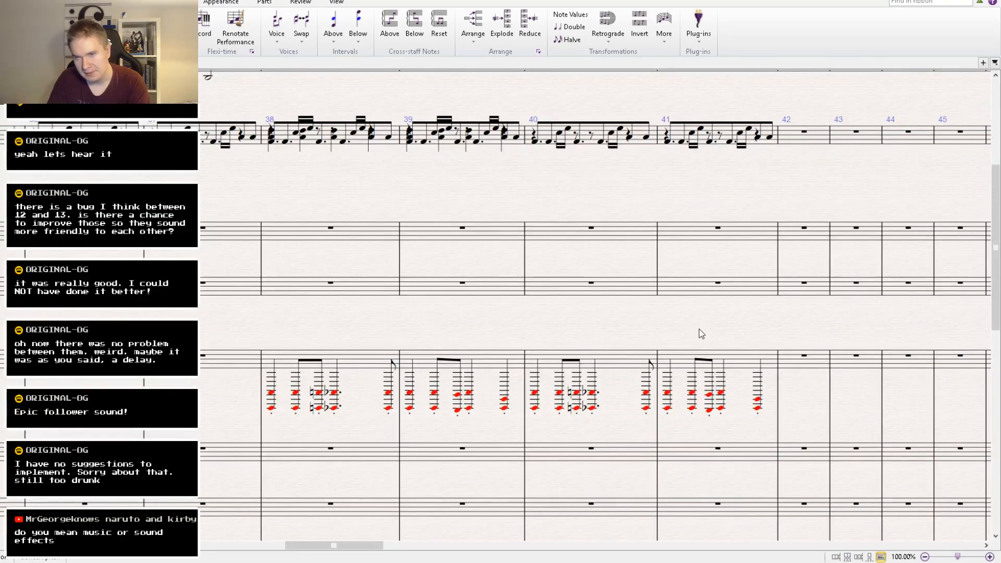
{"action": "left_click_drag", "start_coordinate": [702, 334], "coordinate": [802, 401]}
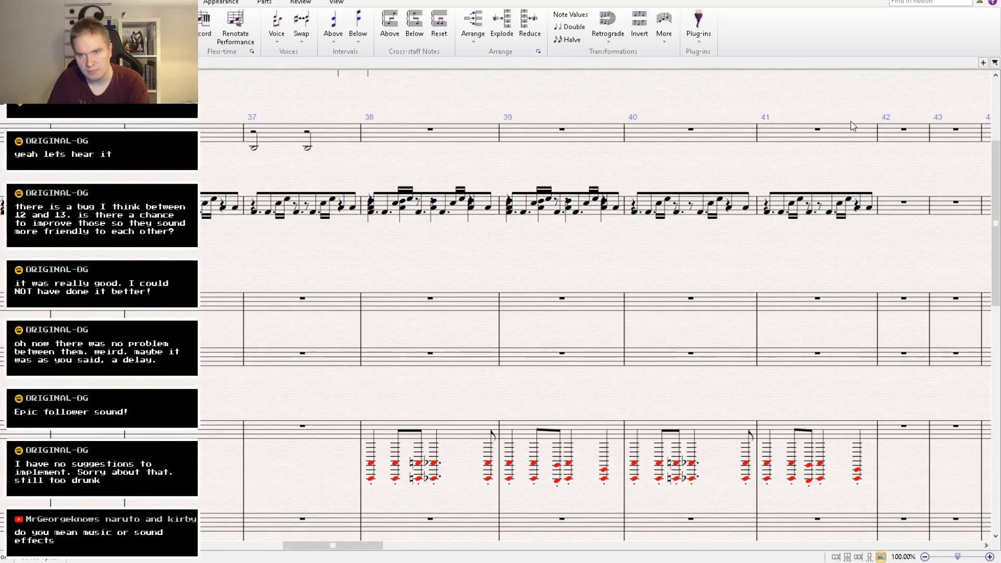
{"action": "key", "text": "]"}
{"action": "key", "text": "["}
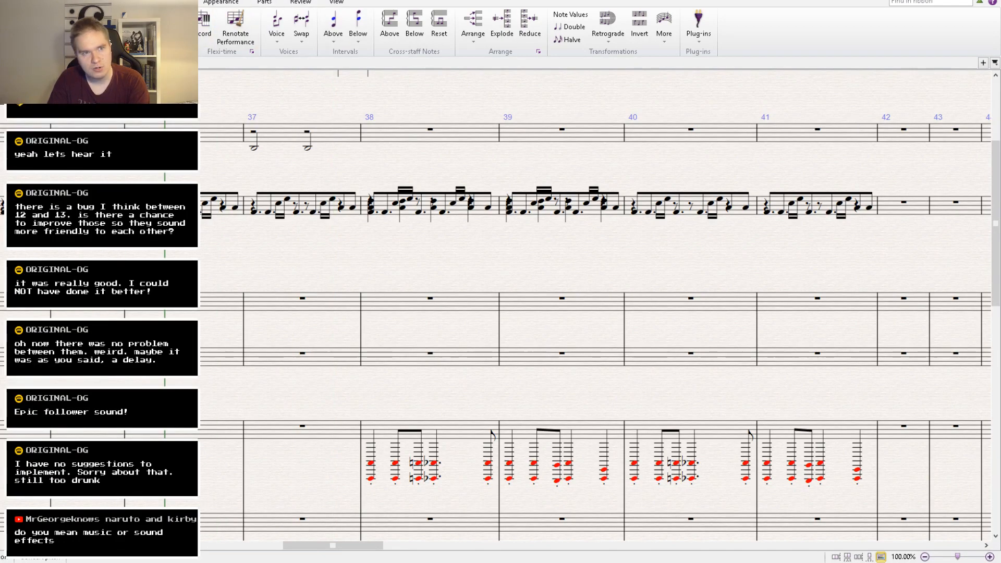
Show the mixer to look over its channel strips, and hide it again.
{"action": "left_click", "coordinate": [139, 2]}
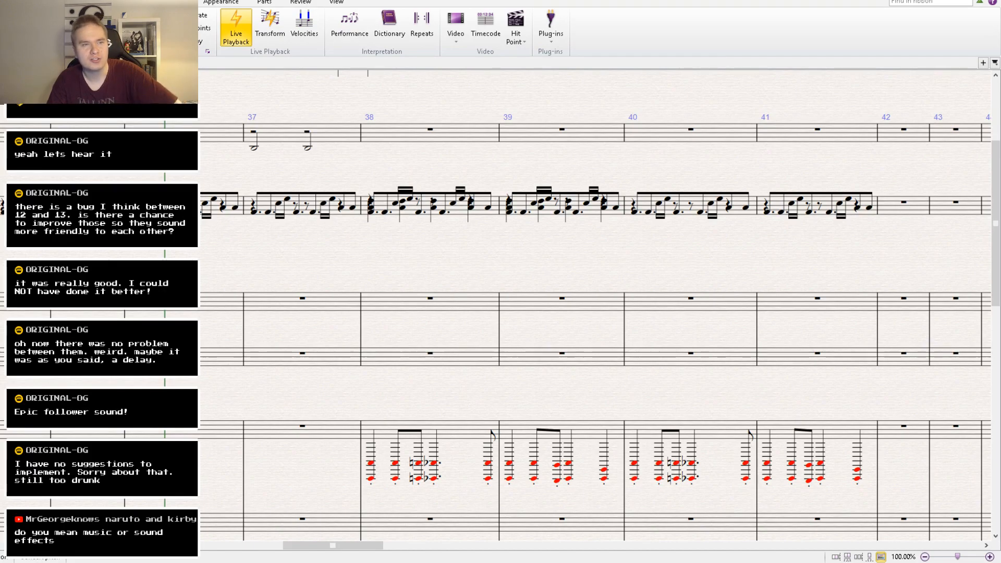
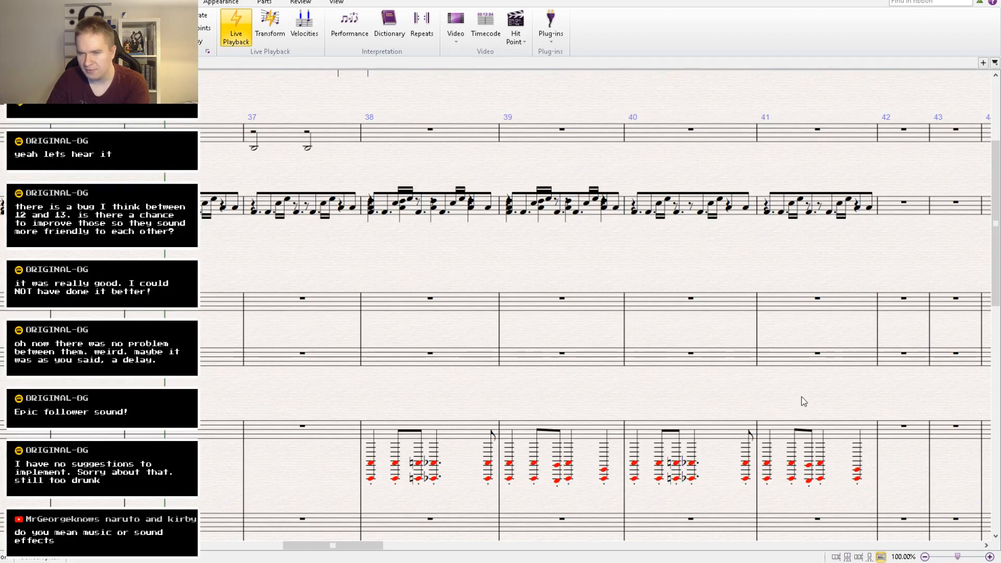
{"action": "left_click_drag", "start_coordinate": [757, 417], "coordinate": [509, 256]}
{"action": "scroll", "coordinate": [461, 324], "scroll_direction": "down", "scroll_amount": 5}
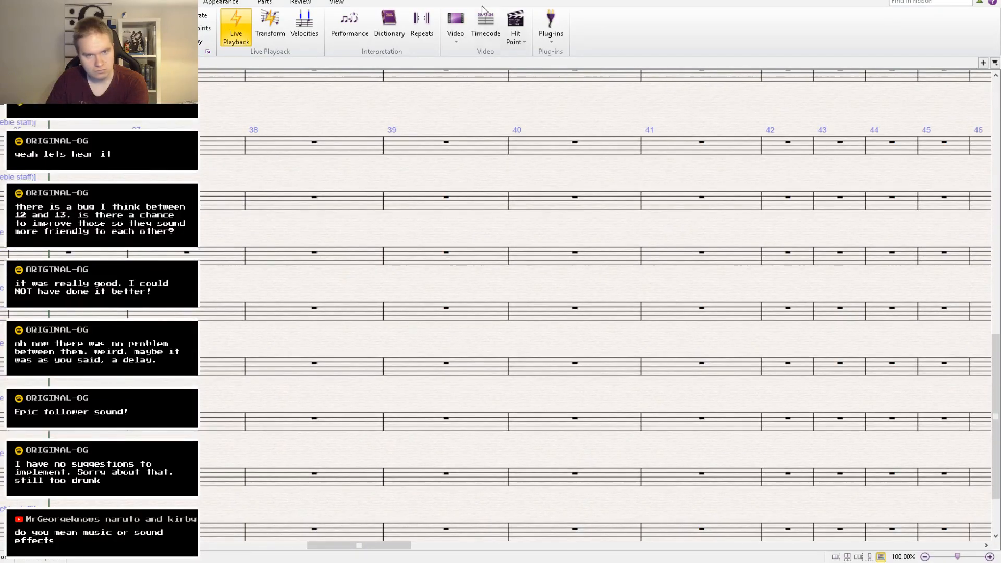
{"action": "left_click", "coordinate": [337, 2]}
{"action": "left_click", "coordinate": [698, 41]}
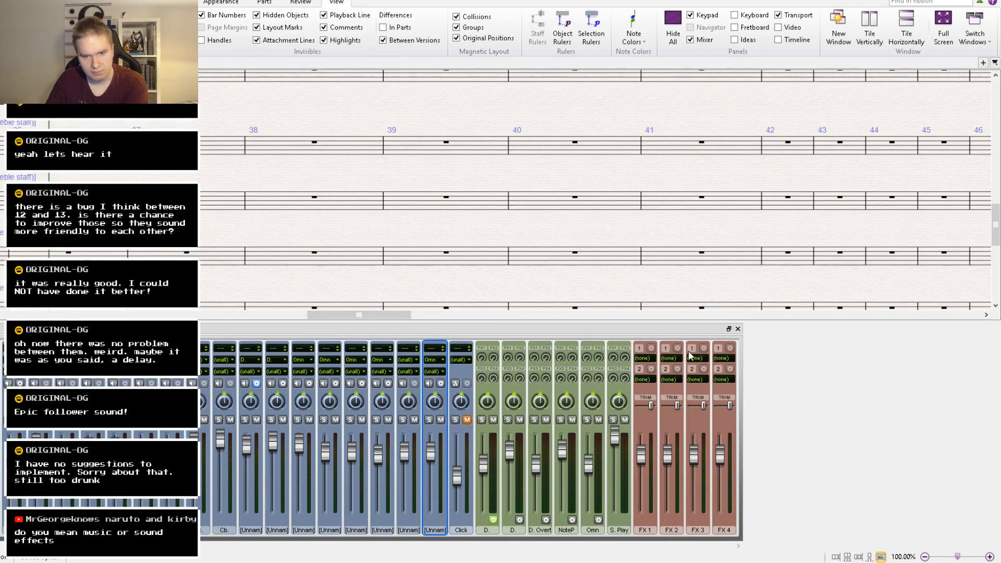
{"action": "left_click", "coordinate": [738, 330]}
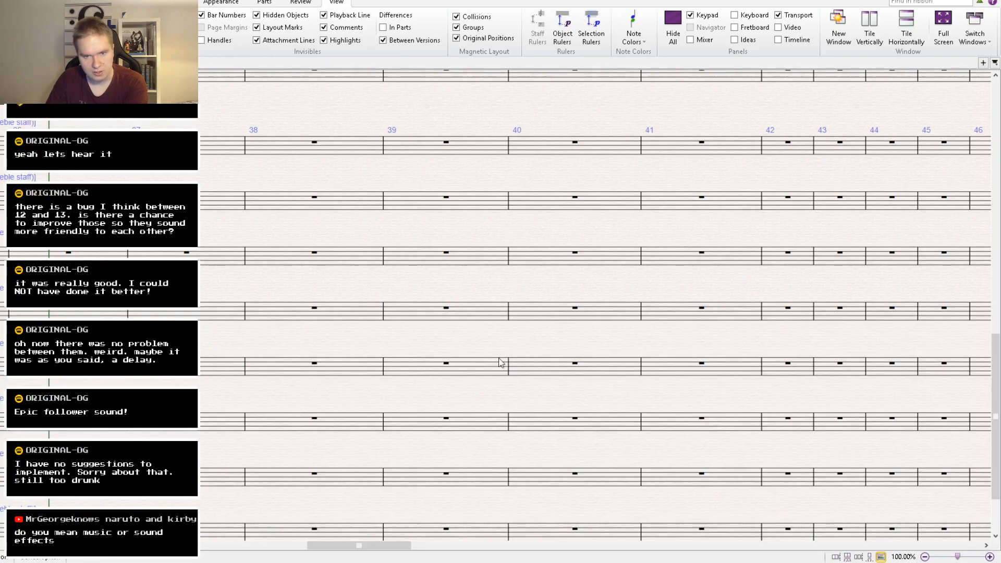
Enter a second-voice whole note in bar 39 of the lowest staff and tie it to a copy in bar 40.
{"action": "left_click_drag", "start_coordinate": [478, 380], "coordinate": [516, 312]}
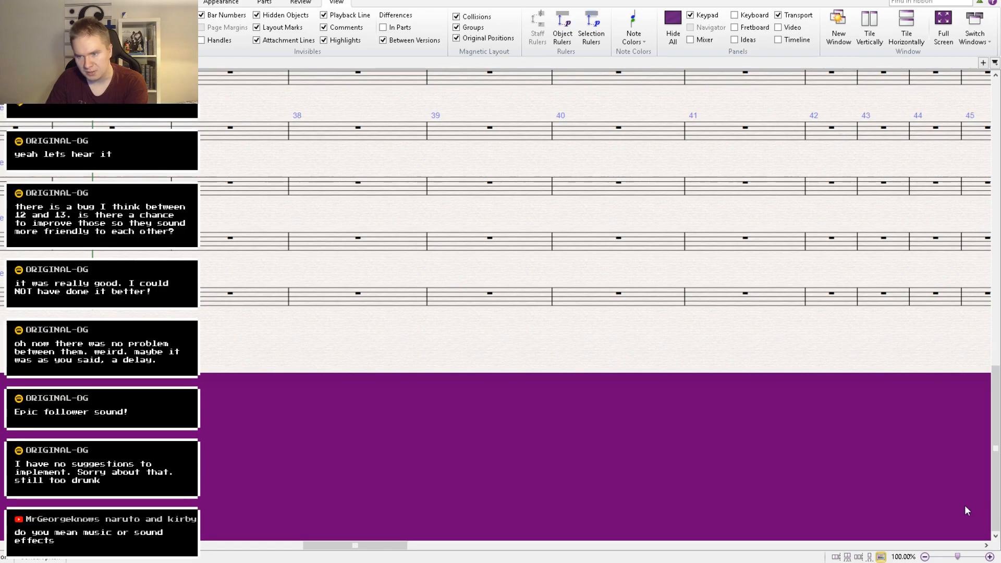
{"action": "left_click", "coordinate": [438, 301]}
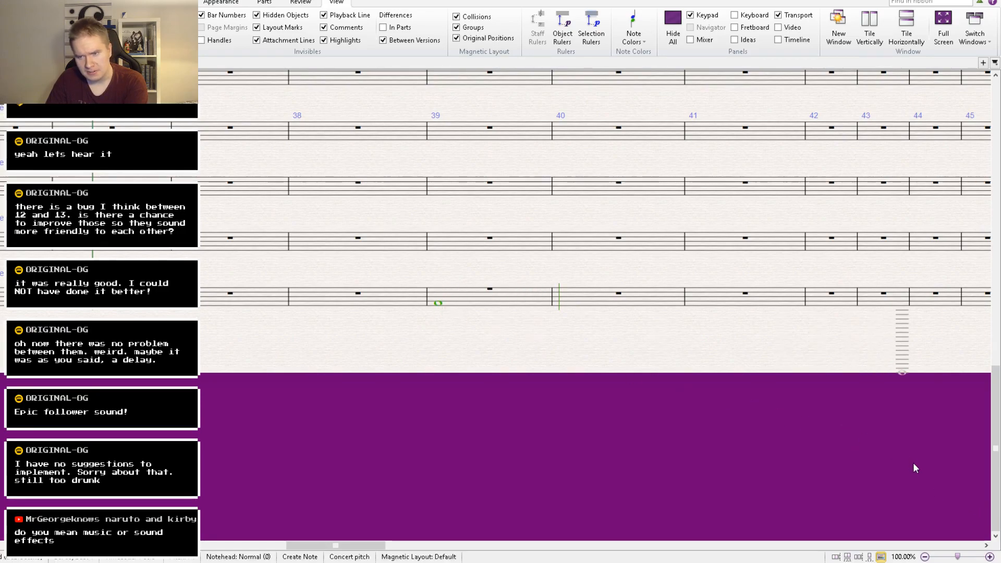
{"action": "key", "text": "Escape"}
{"action": "left_click", "coordinate": [971, 527]}
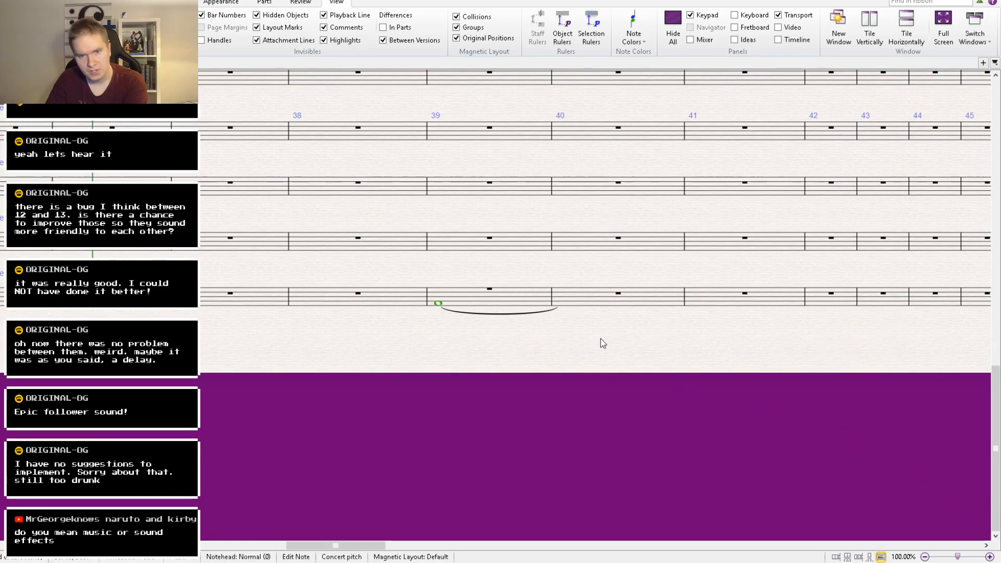
{"action": "left_click", "coordinate": [573, 301]}
{"action": "key", "text": "ctrl+v"}
{"action": "left_click", "coordinate": [478, 299]}
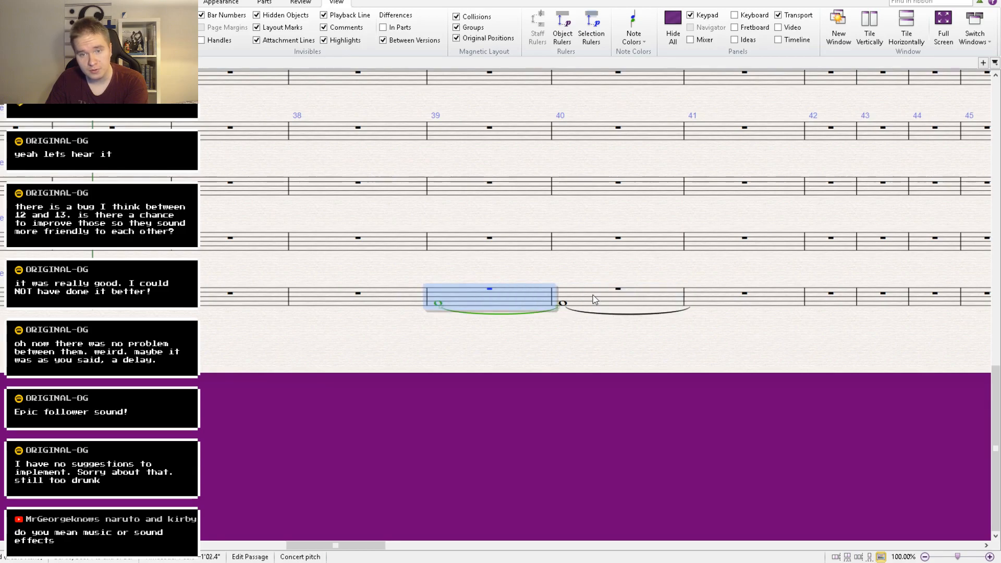
{"action": "left_click", "coordinate": [593, 298]}
{"action": "key", "text": "KP_Enter"}
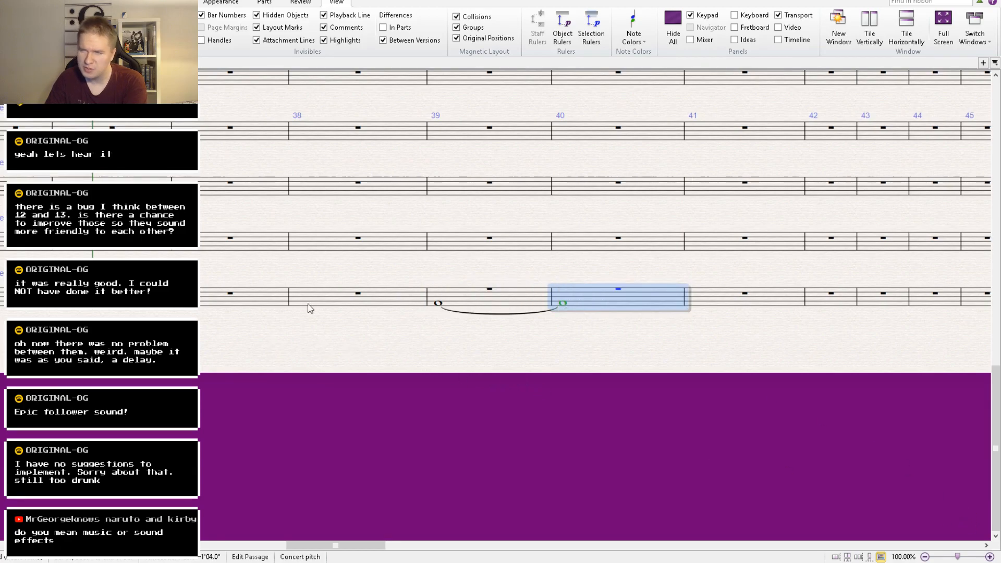
Return to bars 33–38, move the playback position back, and play the passage leading up to bar 36.
{"action": "left_click_drag", "start_coordinate": [380, 264], "coordinate": [594, 483]}
{"action": "left_click_drag", "start_coordinate": [474, 216], "coordinate": [454, 268]}
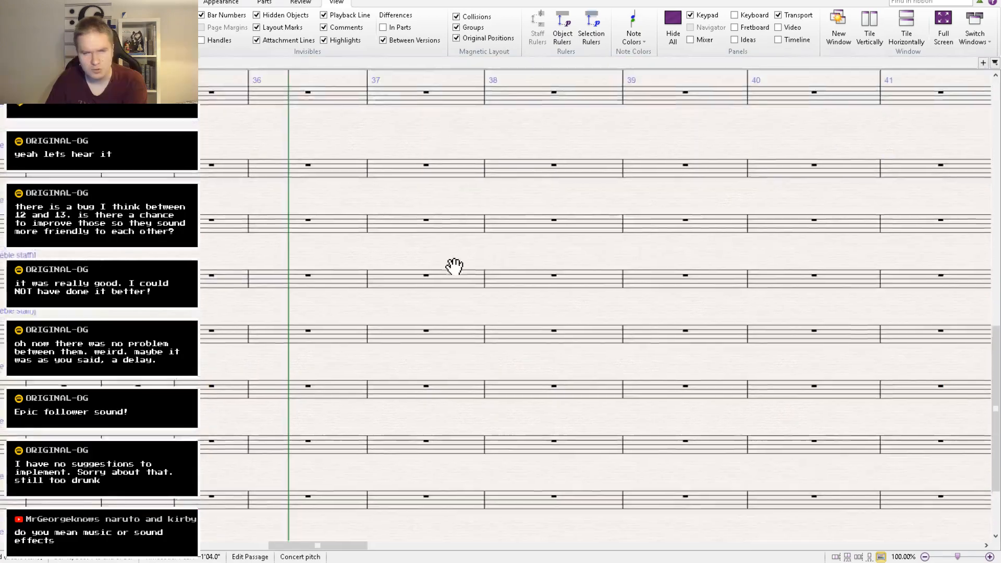
{"action": "left_click_drag", "start_coordinate": [630, 237], "coordinate": [414, 38]}
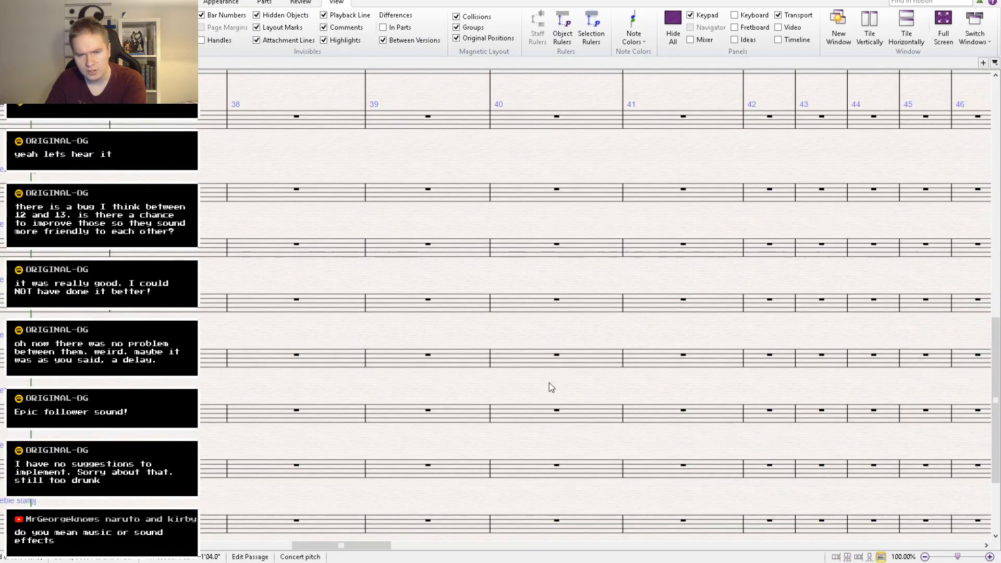
{"action": "left_click_drag", "start_coordinate": [550, 386], "coordinate": [530, 121]}
{"action": "left_click_drag", "start_coordinate": [590, 172], "coordinate": [784, 477]}
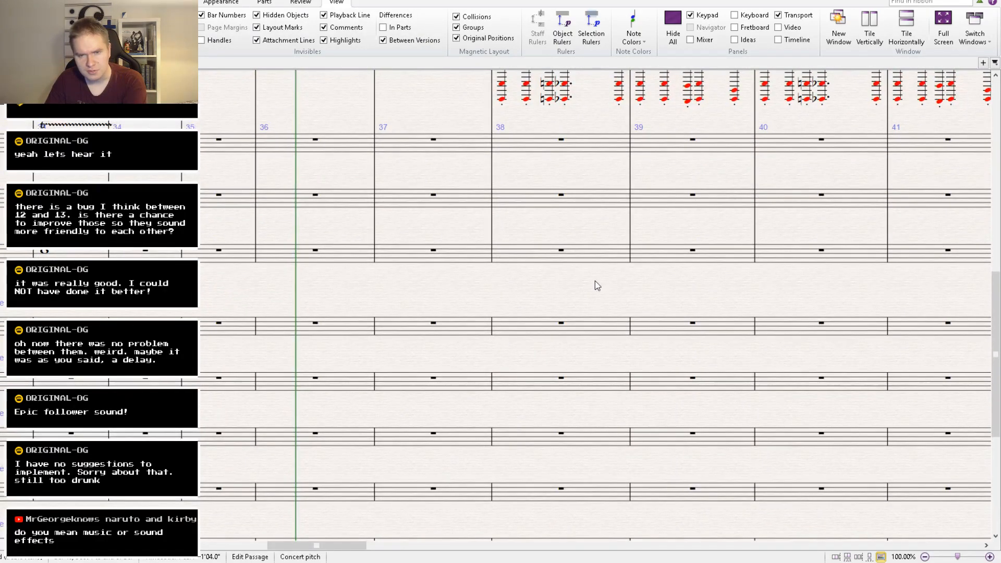
{"action": "left_click_drag", "start_coordinate": [595, 280], "coordinate": [737, 386]}
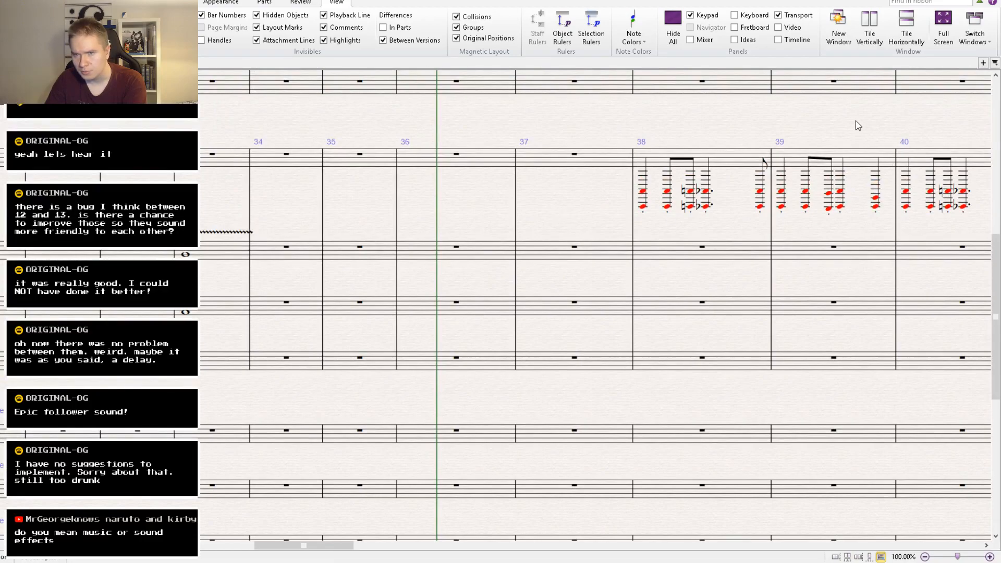
{"action": "key", "text": "["}
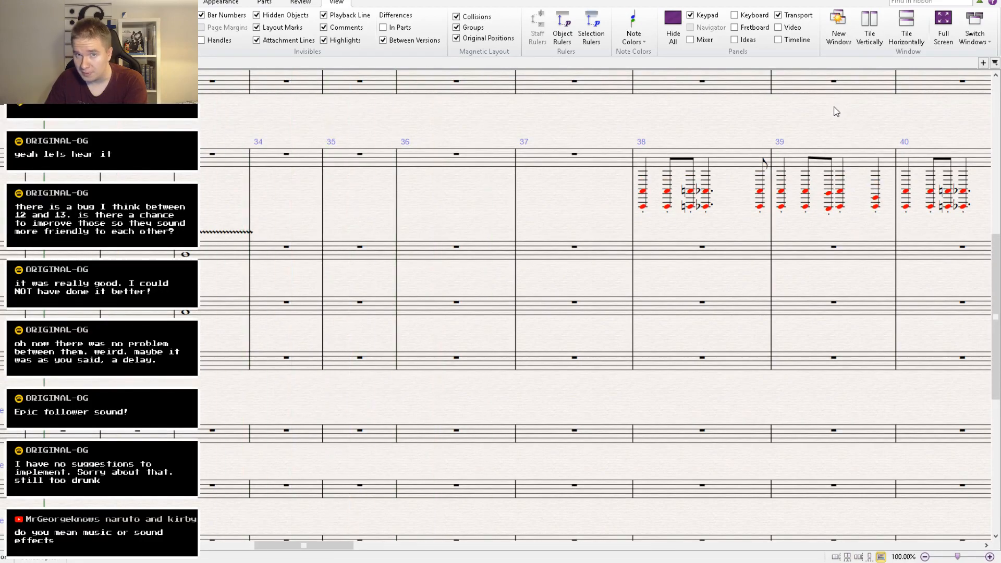
{"action": "key", "text": "space"}
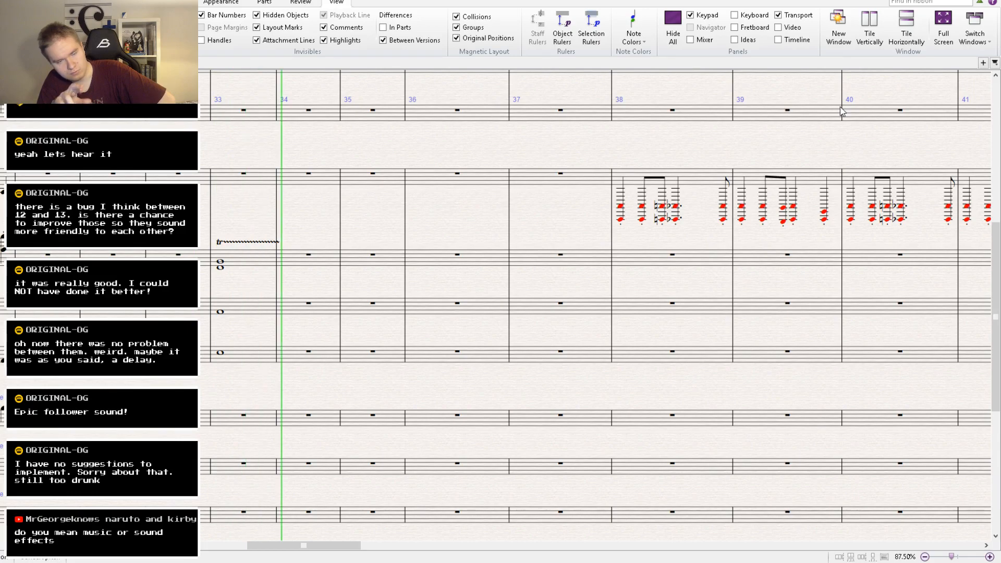
{"action": "left_click_drag", "start_coordinate": [462, 235], "coordinate": [492, 355]}
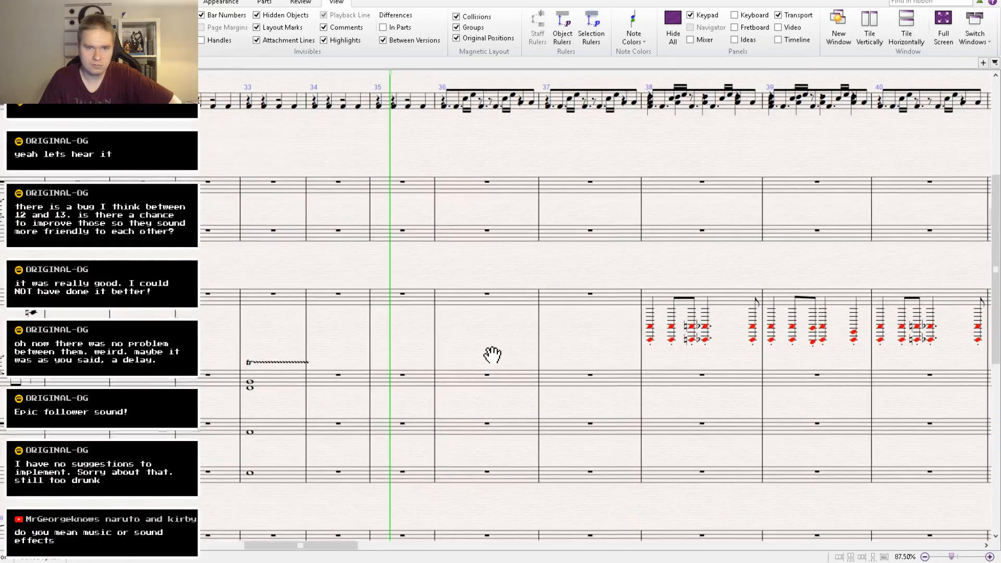
{"action": "key", "text": "ctrl+plus"}
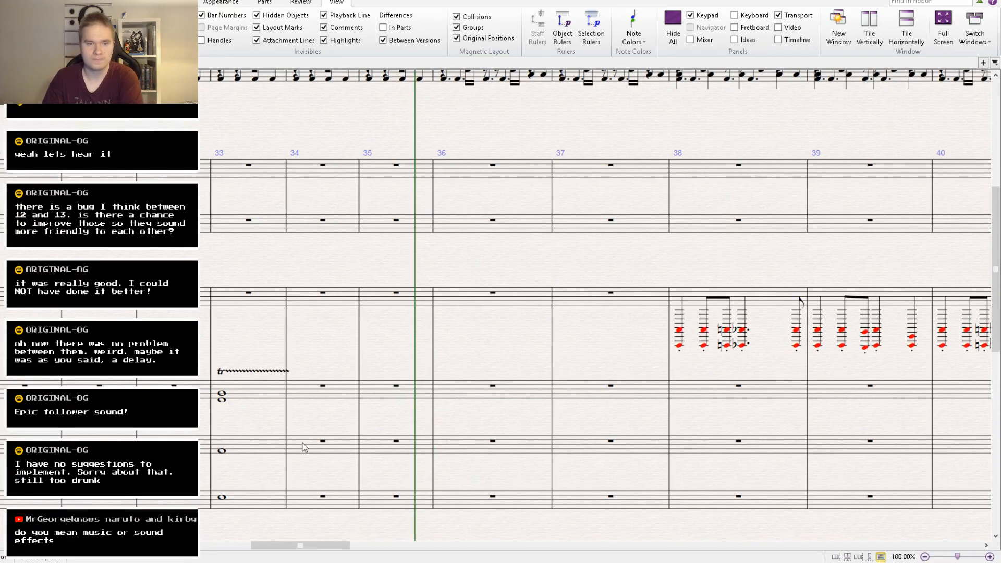
Copy the sustained whole notes and trill of bar 33 on the three grouped staves to bar 36.
{"action": "left_click", "coordinate": [249, 501]}
{"action": "left_click", "coordinate": [253, 392], "text": "shift"}
{"action": "left_click", "coordinate": [468, 399]}
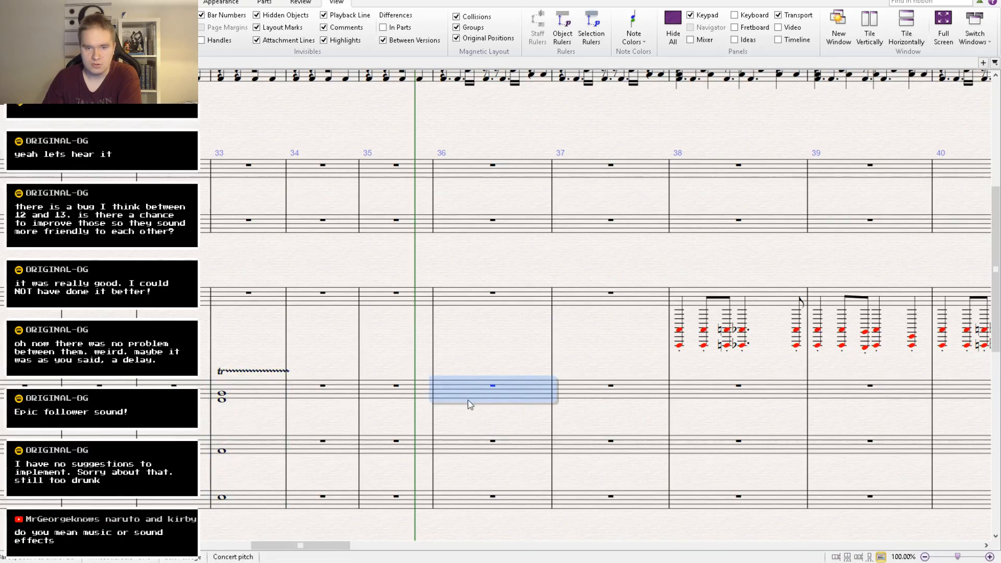
{"action": "key", "text": "shift+Down"}
{"action": "key", "text": "shift+Down"}
{"action": "key", "text": "ctrl+v"}
Shorten the copied notes in bar 36 to dotted quarter notes on all three staves.
{"action": "key", "text": "4"}
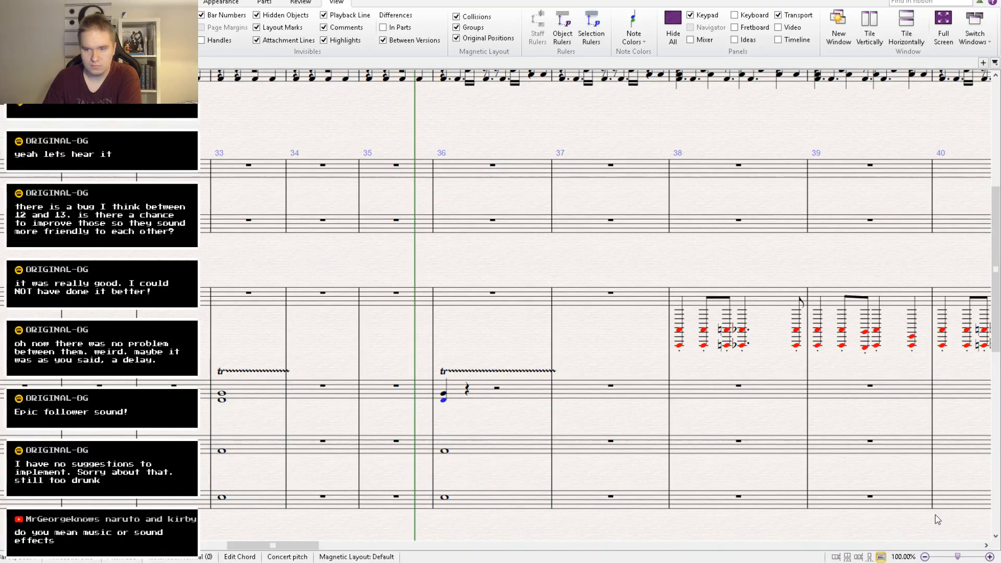
{"action": "key", "text": "period"}
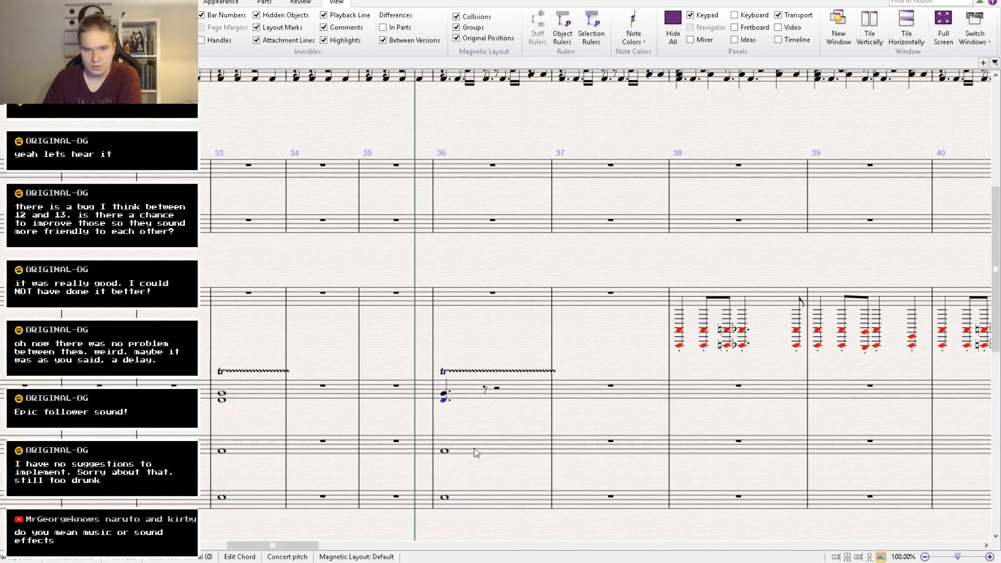
{"action": "left_click", "coordinate": [445, 451]}
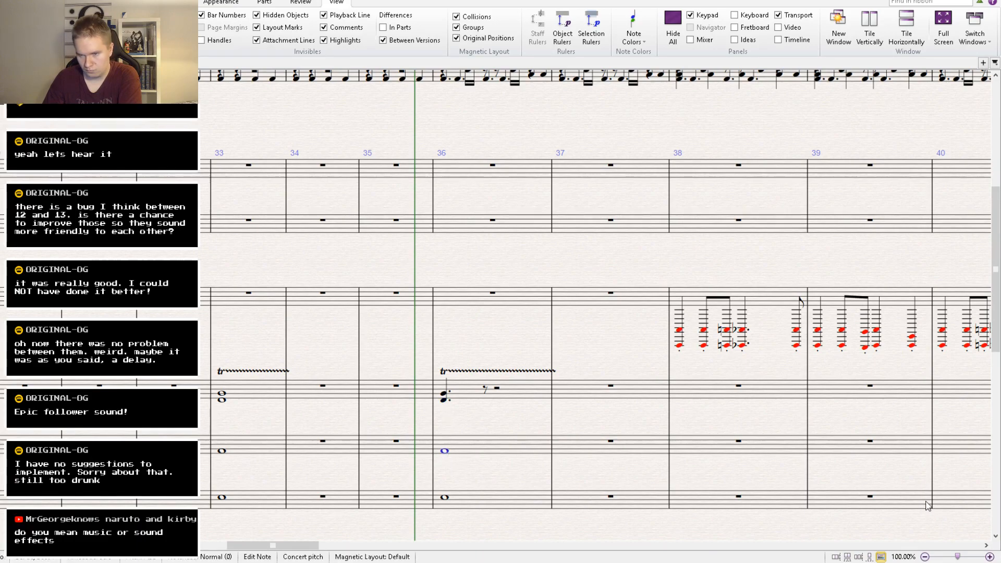
{"action": "key", "text": "5"}
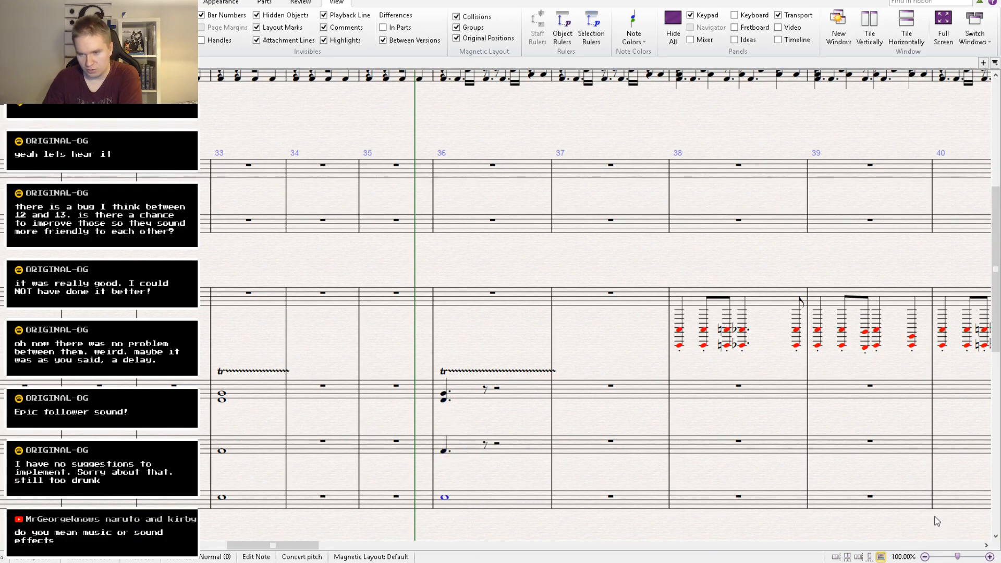
{"action": "key", "text": "5"}
Delete the trill line in bar 36 and copy bar 33's trill line to the two staves below it.
{"action": "left_click", "coordinate": [473, 372]}
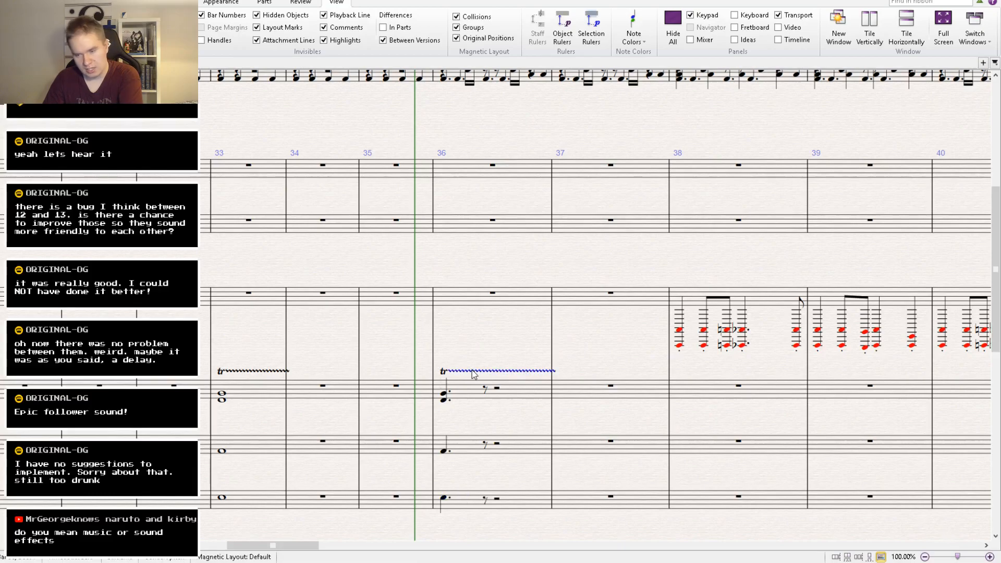
{"action": "key", "text": "Delete"}
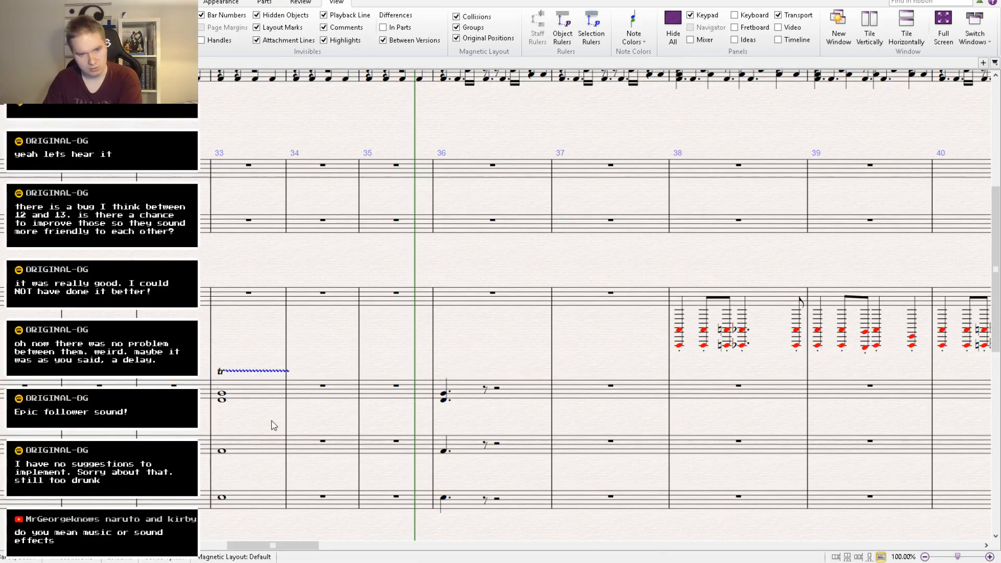
{"action": "left_click", "coordinate": [261, 453]}
{"action": "key", "text": "ctrl+v"}
{"action": "left_click", "coordinate": [254, 496]}
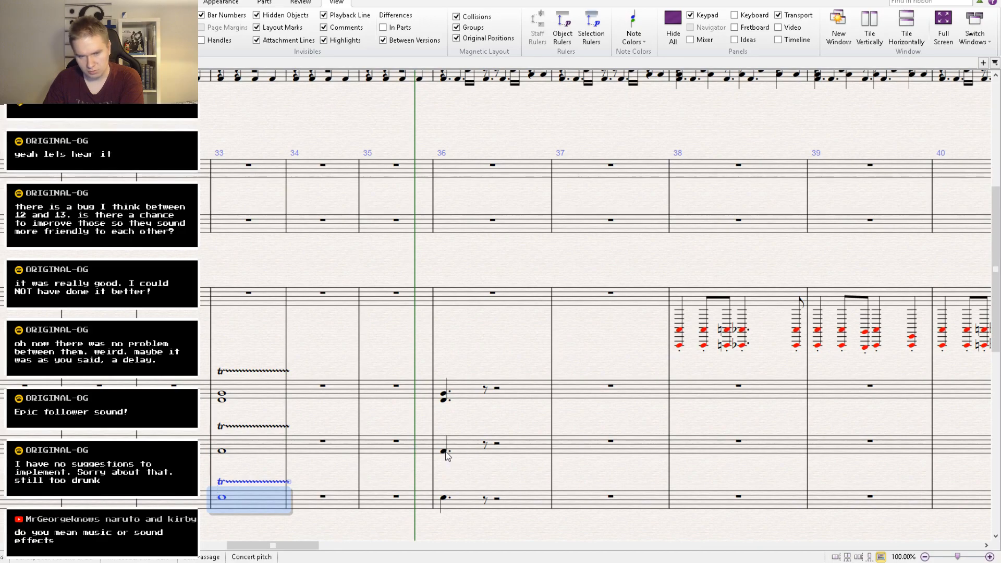
{"action": "key", "text": "ctrl+v"}
Repeat the dotted quarter notes of the three staves two more times, starting from bar 36's eighth rest.
{"action": "left_click", "coordinate": [445, 453]}
{"action": "left_click", "coordinate": [445, 400], "text": "ctrl"}
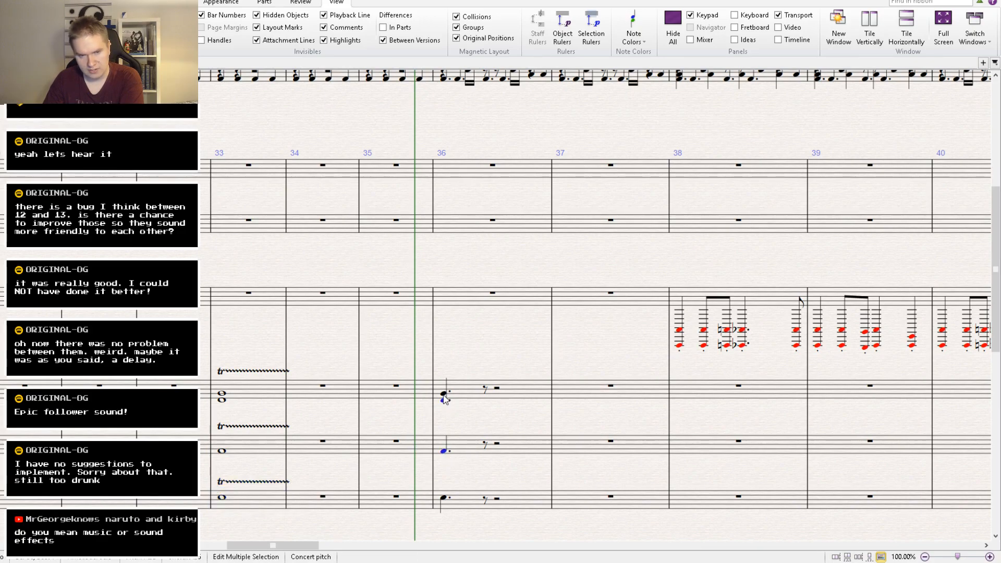
{"action": "left_click", "coordinate": [444, 498], "text": "ctrl"}
{"action": "key", "text": "ctrl+c"}
{"action": "left_click", "coordinate": [485, 389]}
{"action": "key", "text": "ctrl+v"}
{"action": "left_click", "coordinate": [535, 386]}
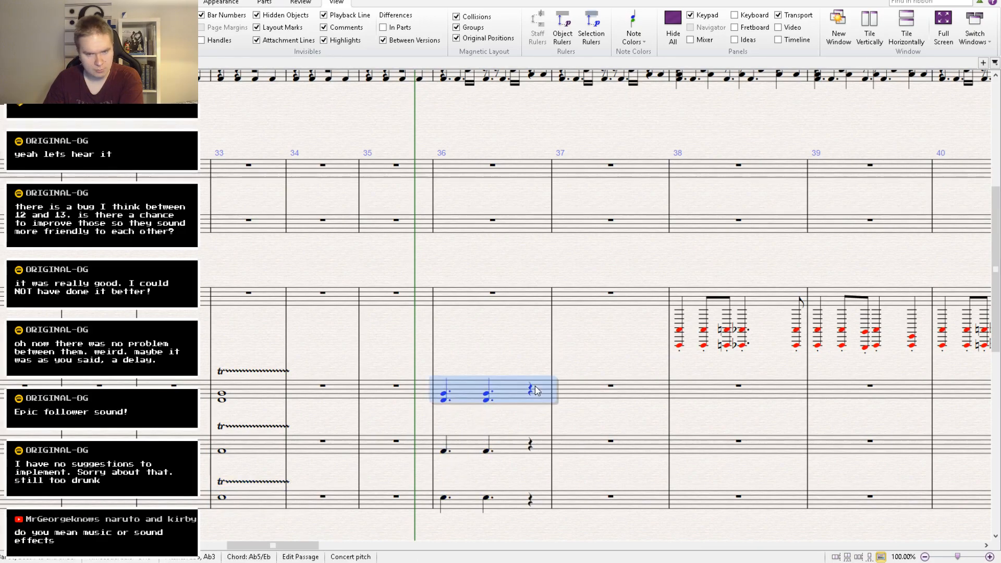
{"action": "key", "text": "ctrl+v"}
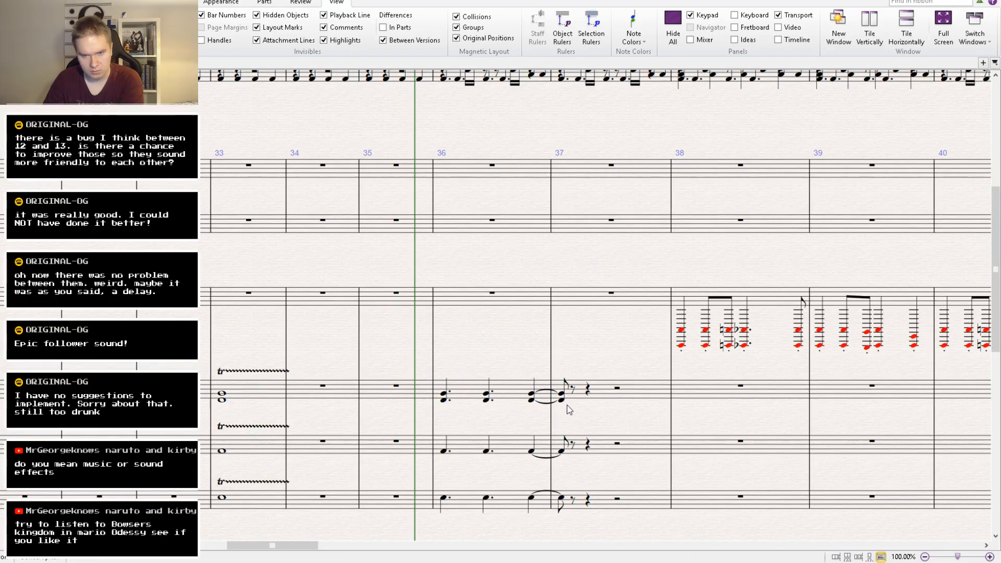
Delete the notes spilling into the start of bar 37 and remove the ties from bar 36's last quarter notes.
{"action": "left_click", "coordinate": [562, 395]}
{"action": "left_click", "coordinate": [564, 503], "text": "shift"}
{"action": "key", "text": "Delete"}
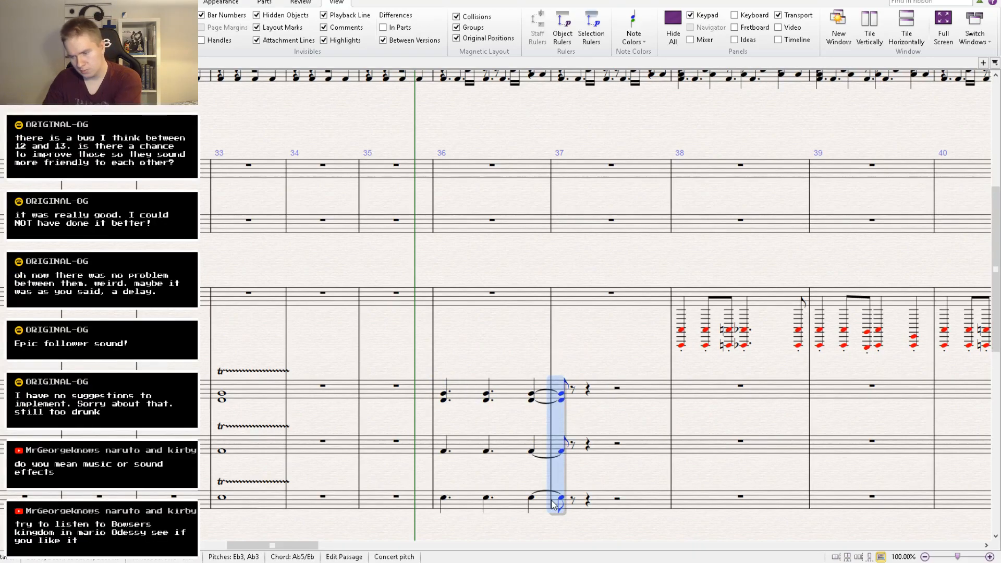
{"action": "left_click", "coordinate": [537, 500]}
{"action": "left_click", "coordinate": [534, 497]}
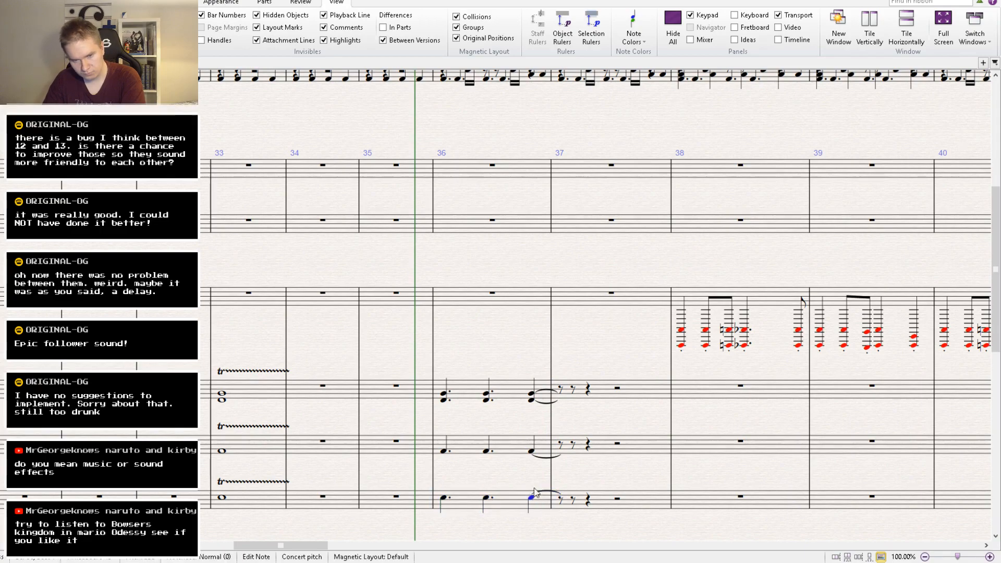
{"action": "left_click", "coordinate": [534, 405], "text": "shift"}
{"action": "key", "text": "Return"}
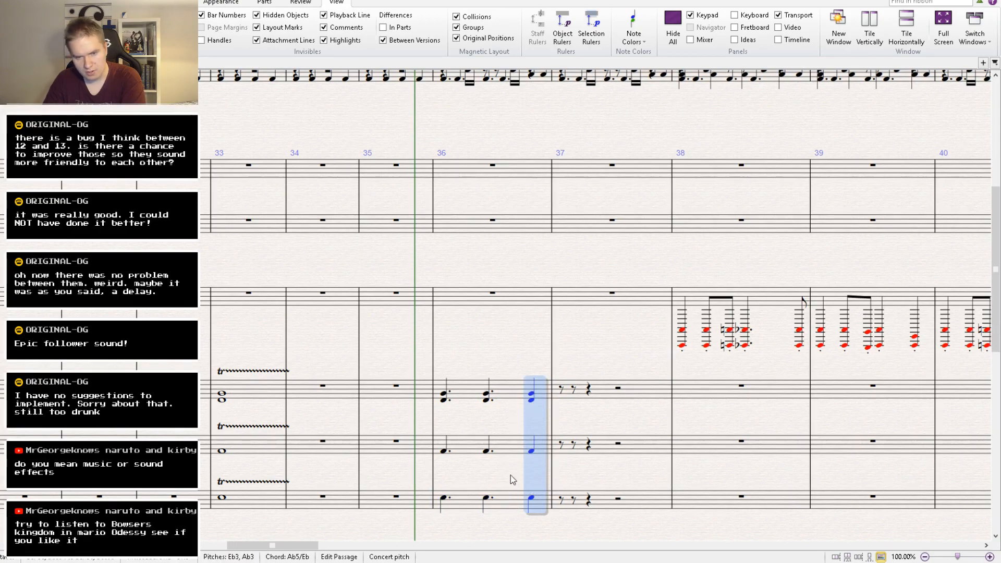
Copy bar 36's rhythm on the three staves to bar 37 and play both bars.
{"action": "left_click", "coordinate": [510, 472]}
{"action": "left_click", "coordinate": [506, 498]}
{"action": "left_click", "coordinate": [506, 393], "text": "shift"}
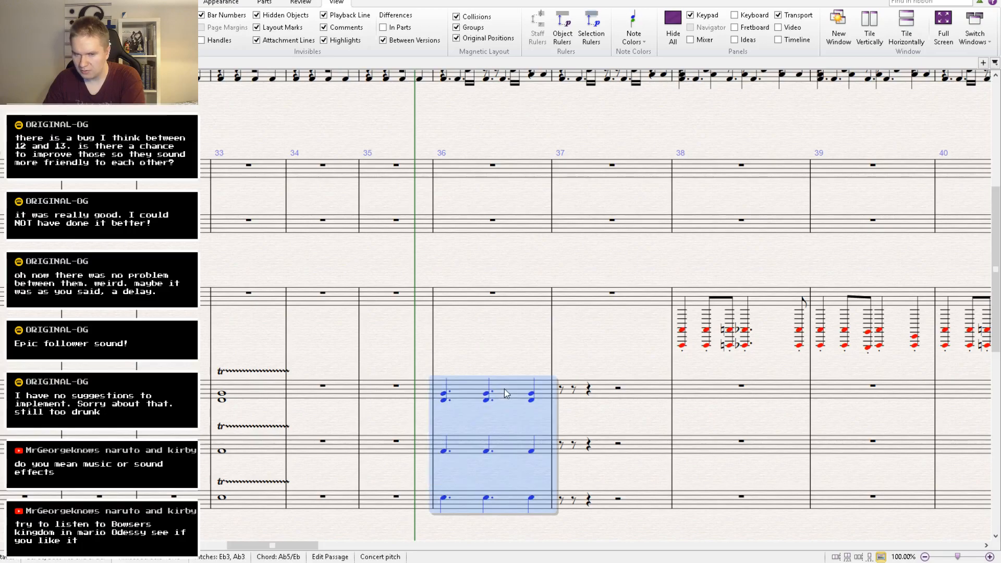
{"action": "left_click", "coordinate": [611, 390], "text": "alt"}
{"action": "left_click_drag", "start_coordinate": [601, 363], "coordinate": [589, 306]}
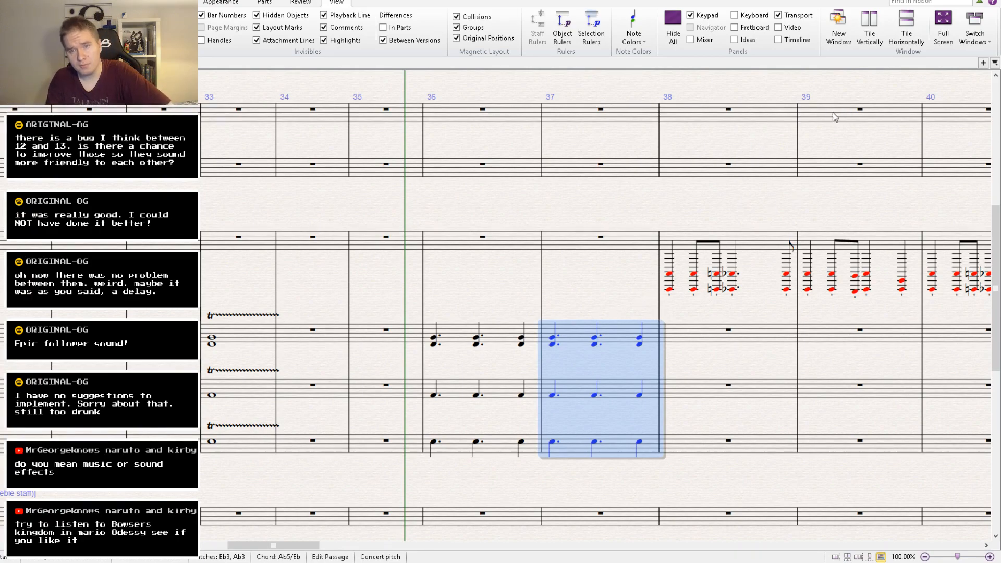
{"action": "key", "text": "ctrl+minus"}
{"action": "key", "text": "space"}
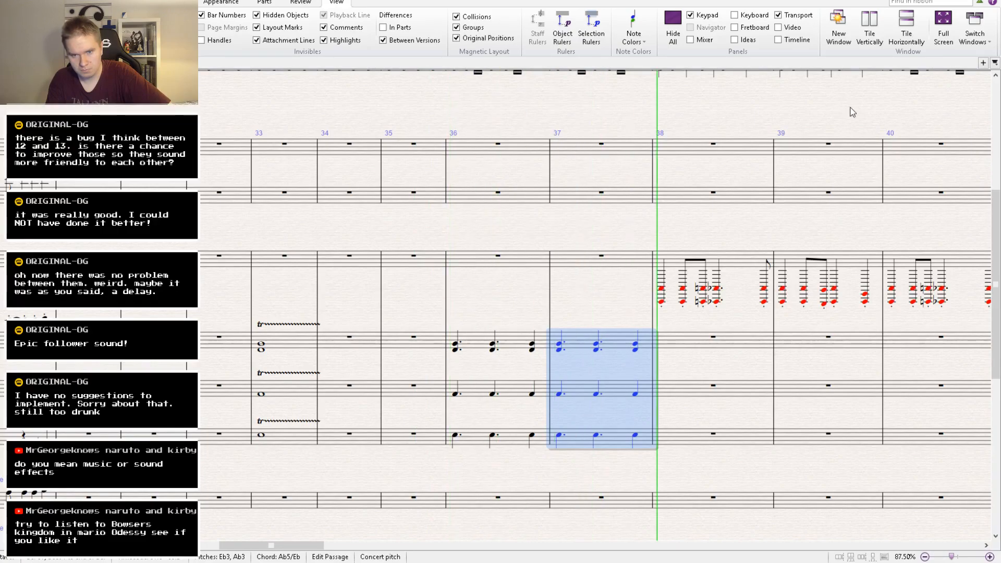
Add staccato and accent marks to all notes of the three staves in bars 36–37.
{"action": "key", "text": "ctrl+plus"}
{"action": "left_click", "coordinate": [506, 341], "text": "shift"}
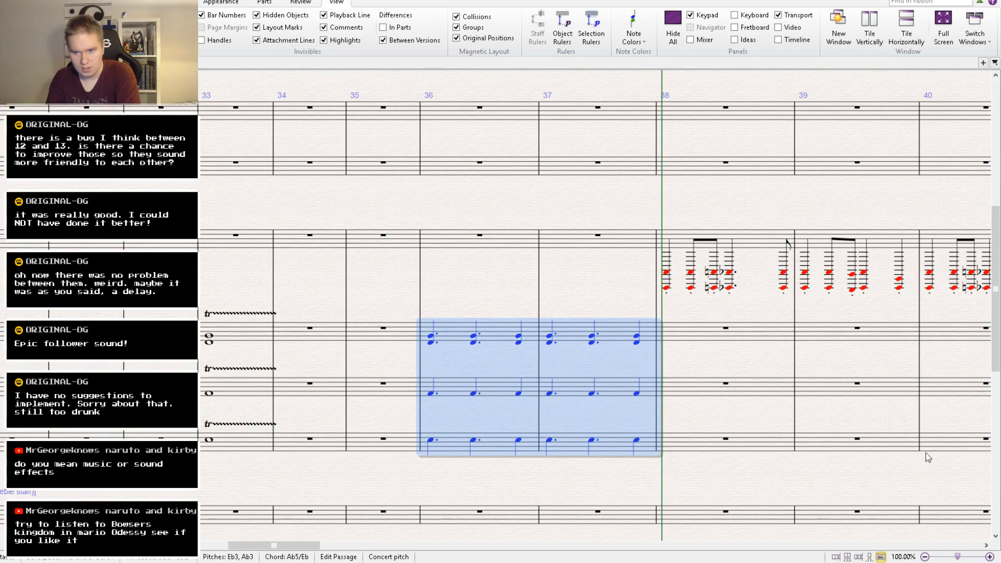
{"action": "key", "text": "Escape"}
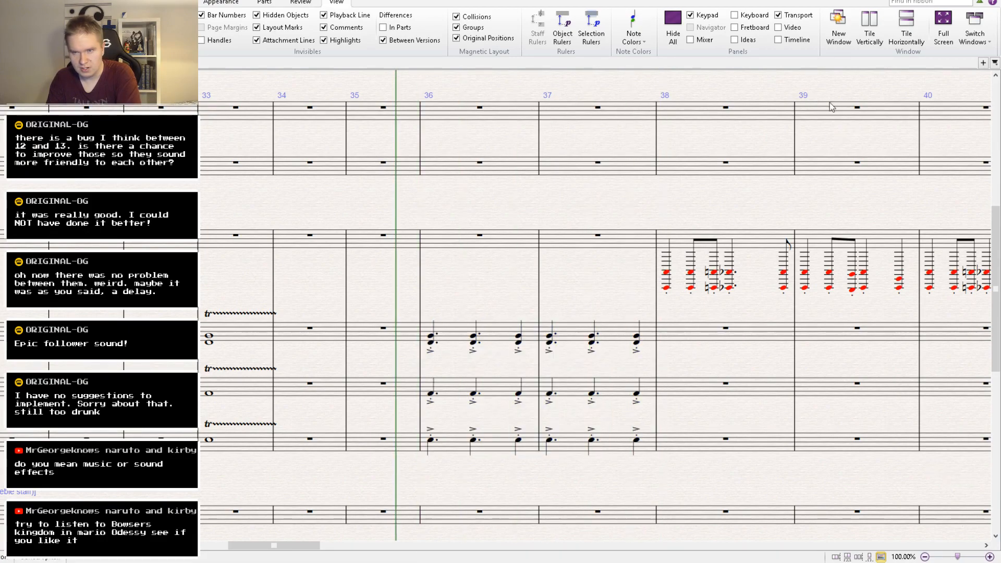
Play the score from just before bar 36 into bar 43, following it down to the lowest staff.
{"action": "scroll", "coordinate": [764, 193], "scroll_direction": "down", "scroll_amount": 1}
{"action": "left_click_drag", "start_coordinate": [612, 227], "coordinate": [589, 255]}
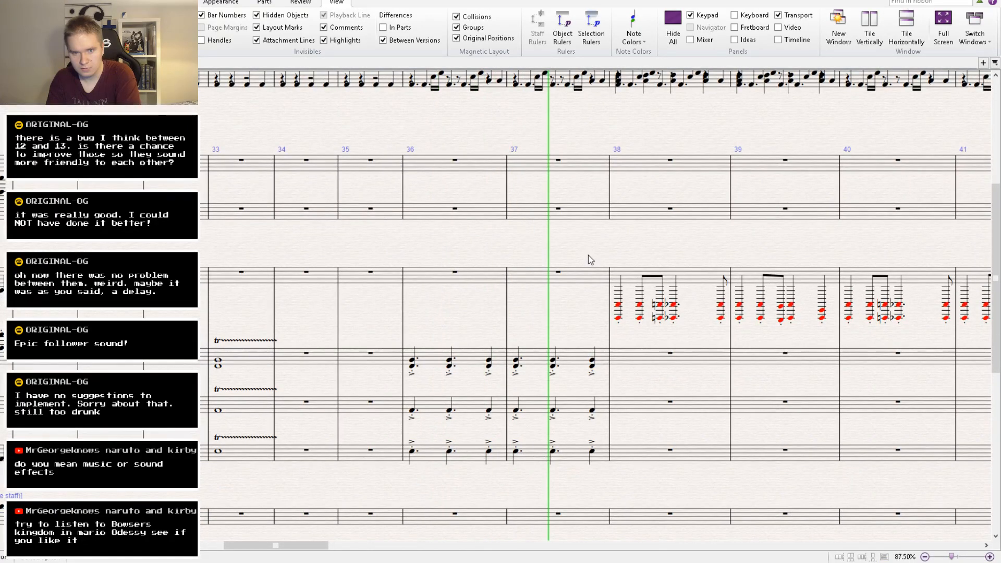
{"action": "left_click_drag", "start_coordinate": [678, 237], "coordinate": [527, 213]}
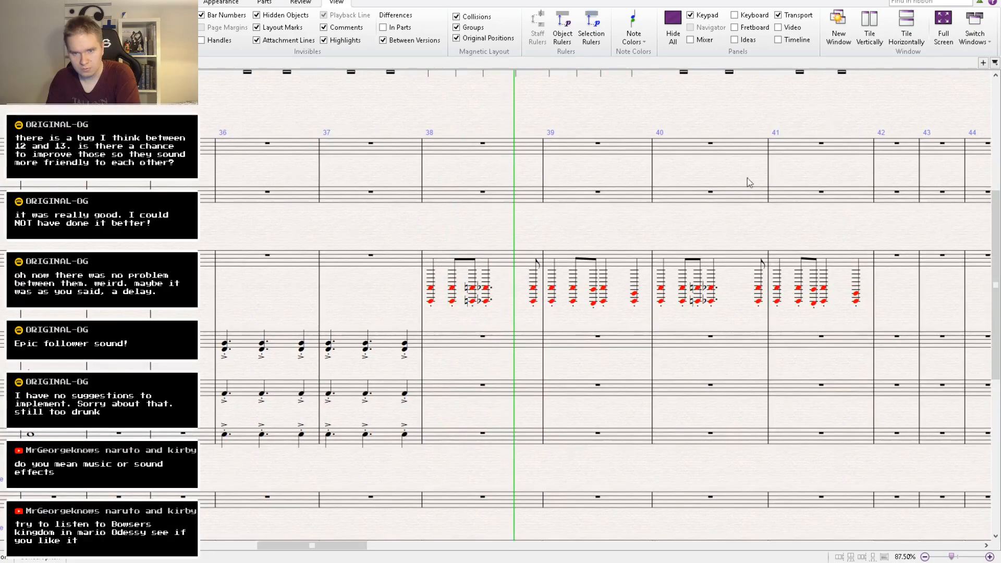
{"action": "left_click_drag", "start_coordinate": [715, 203], "coordinate": [568, 139]}
{"action": "scroll", "coordinate": [577, 405], "scroll_direction": "down", "scroll_amount": 3}
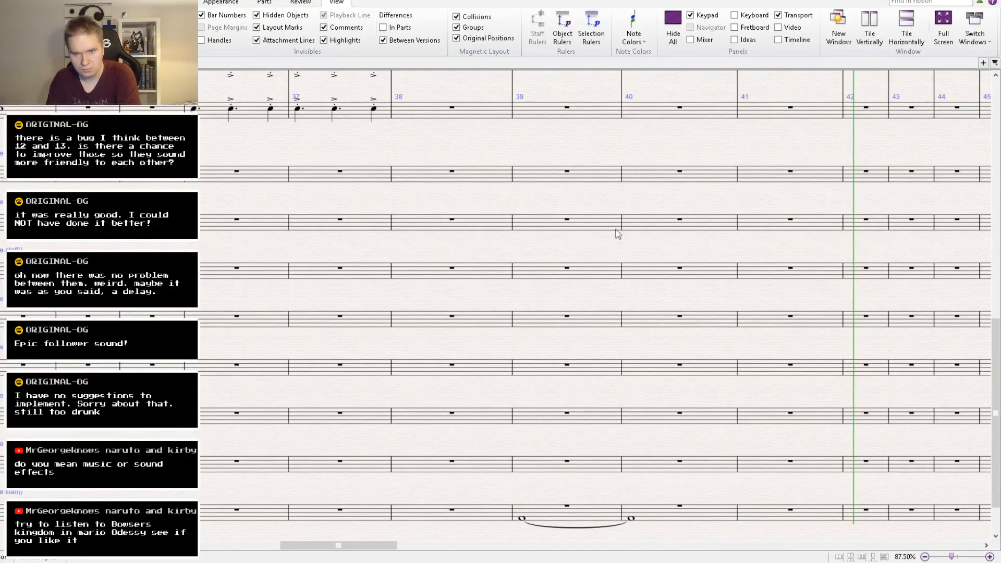
{"action": "left_click_drag", "start_coordinate": [589, 433], "coordinate": [600, 239]}
{"action": "key", "text": "space"}
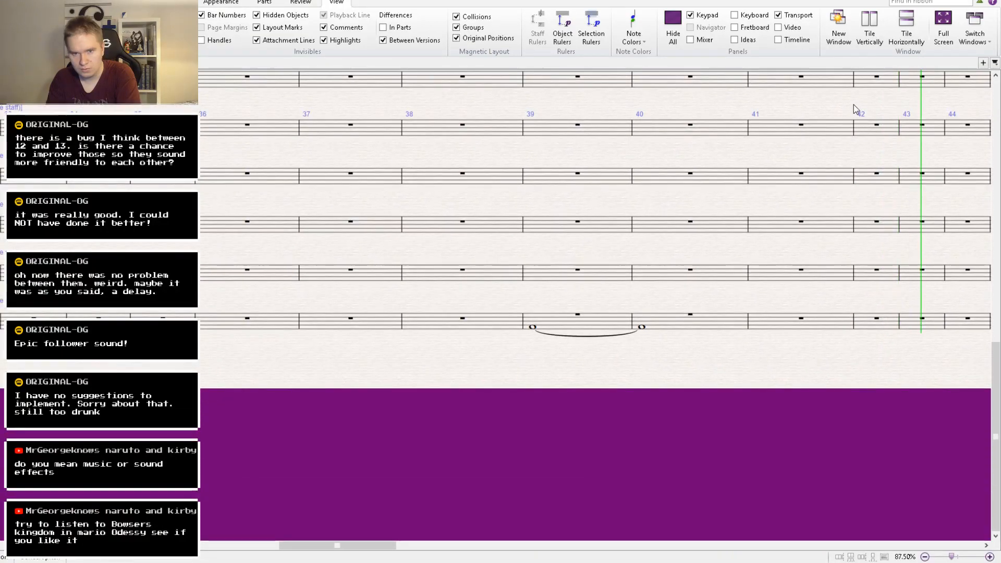
Lower the whole notes in bars 39 and 40 of the lowest staff to just below the staff and tie bar 40's note onward.
{"action": "scroll", "coordinate": [552, 328], "scroll_direction": "up", "scroll_amount": 1}
{"action": "left_click_drag", "start_coordinate": [544, 330], "coordinate": [545, 335]}
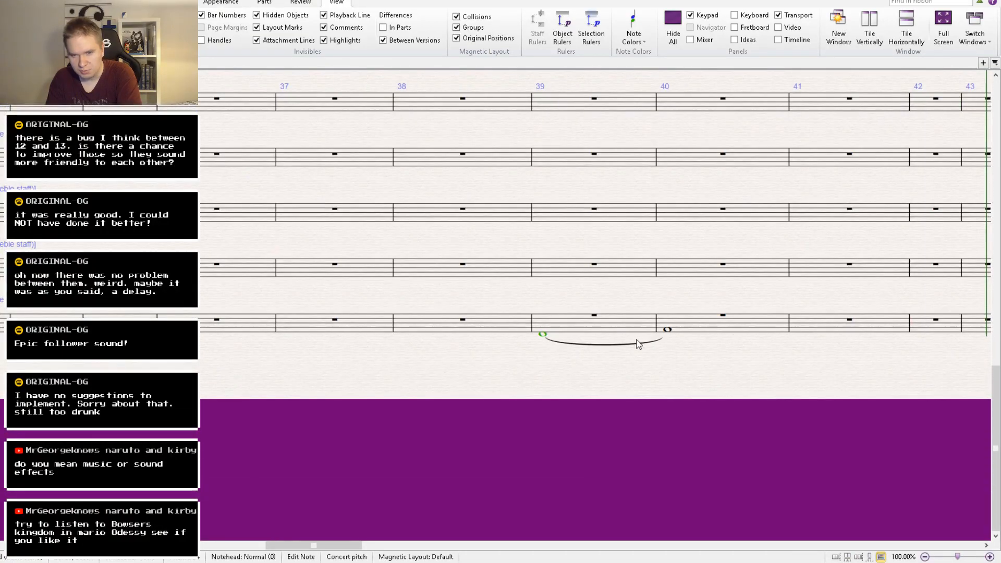
{"action": "left_click_drag", "start_coordinate": [668, 330], "coordinate": [668, 335]}
{"action": "left_click", "coordinate": [666, 353]}
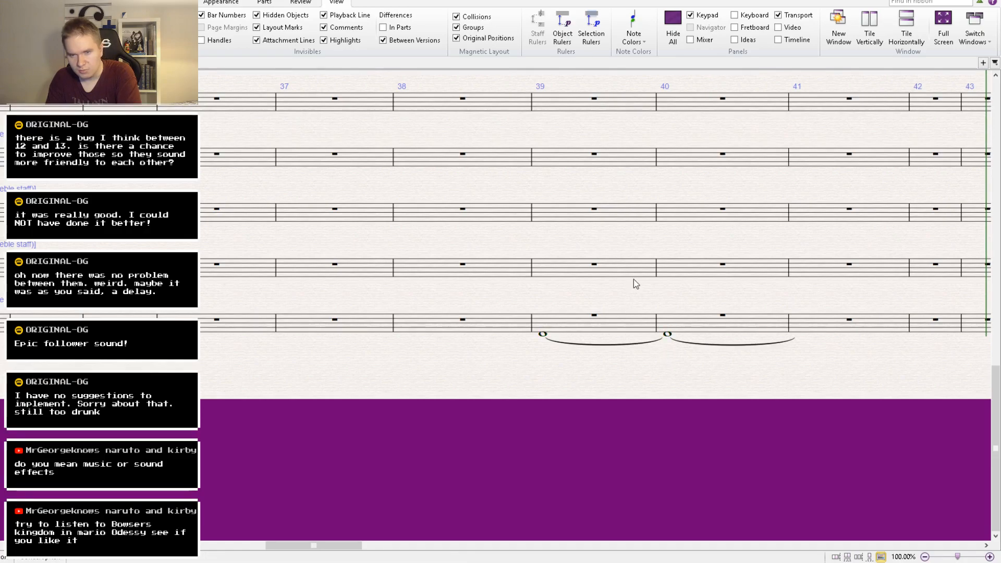
Extend the drum staff's three-bar pattern from bars 39–41 across bars 42–47.
{"action": "left_click_drag", "start_coordinate": [635, 284], "coordinate": [542, 561]}
{"action": "left_click_drag", "start_coordinate": [568, 209], "coordinate": [531, 537]}
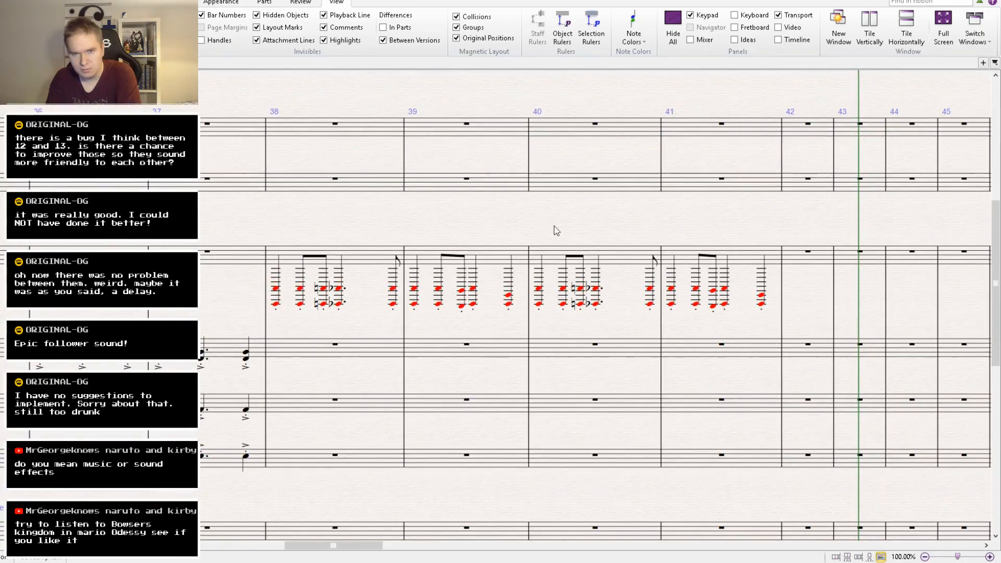
{"action": "left_click_drag", "start_coordinate": [532, 235], "coordinate": [497, 351]}
{"action": "left_click_drag", "start_coordinate": [606, 149], "coordinate": [436, 331]}
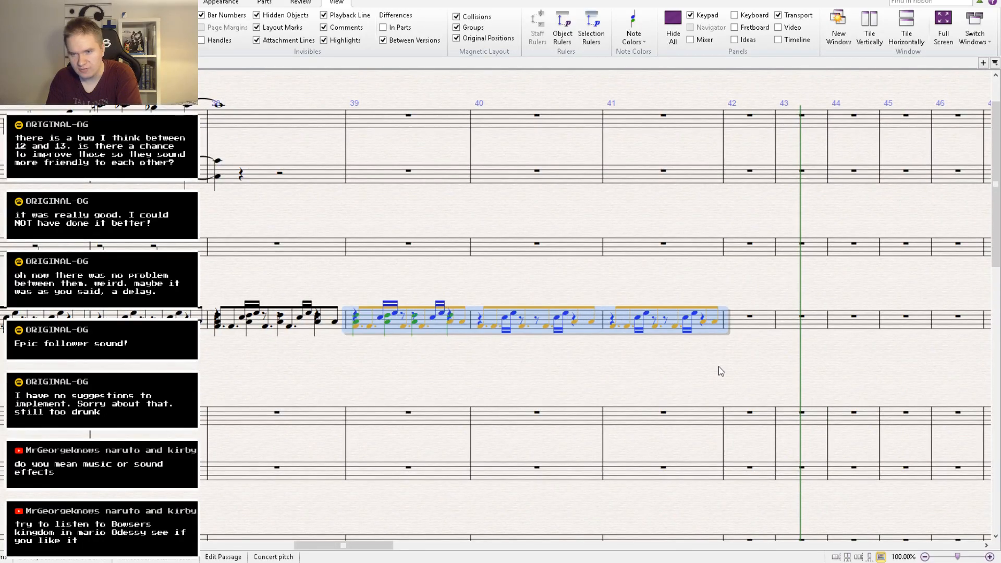
{"action": "left_click_drag", "start_coordinate": [777, 335], "coordinate": [560, 365]}
{"action": "left_click", "coordinate": [543, 356]}
{"action": "left_click", "coordinate": [540, 358]}
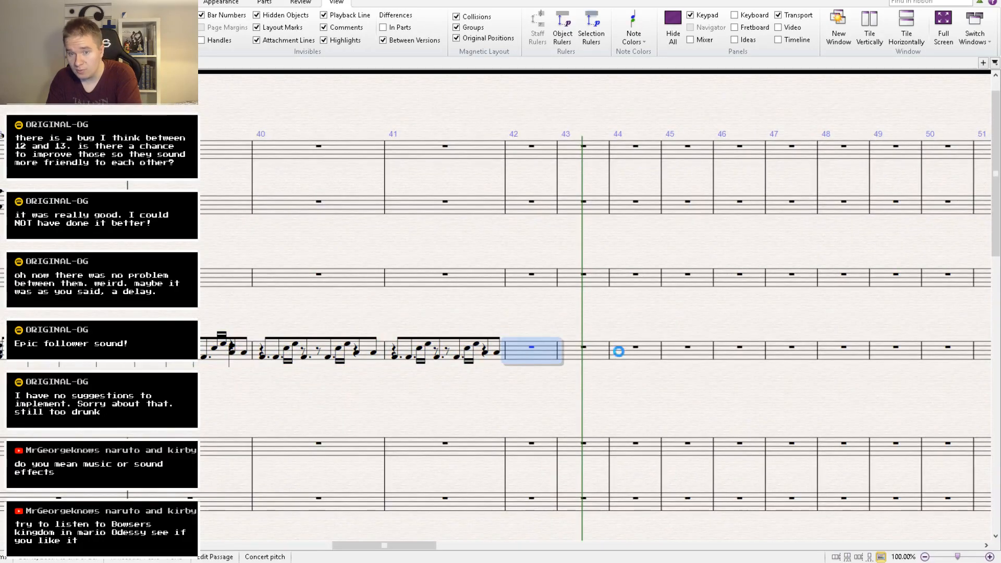
{"action": "left_click", "coordinate": [904, 359]}
{"action": "key", "text": "ctrl+v"}
Copy the low staccato riff from bars 38–41 to bars 42–45 on the same staff.
{"action": "left_click_drag", "start_coordinate": [894, 403], "coordinate": [841, 162]}
{"action": "scroll", "coordinate": [513, 309], "scroll_direction": "down", "scroll_amount": 2}
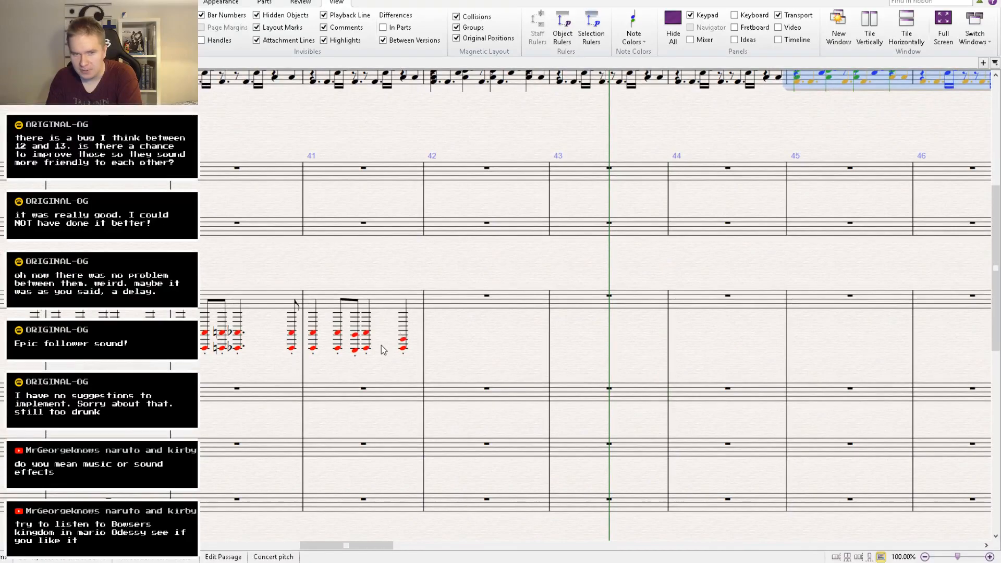
{"action": "left_click_drag", "start_coordinate": [383, 350], "coordinate": [510, 343]}
{"action": "left_click", "coordinate": [514, 302]}
{"action": "left_click", "coordinate": [99, 293], "text": "shift"}
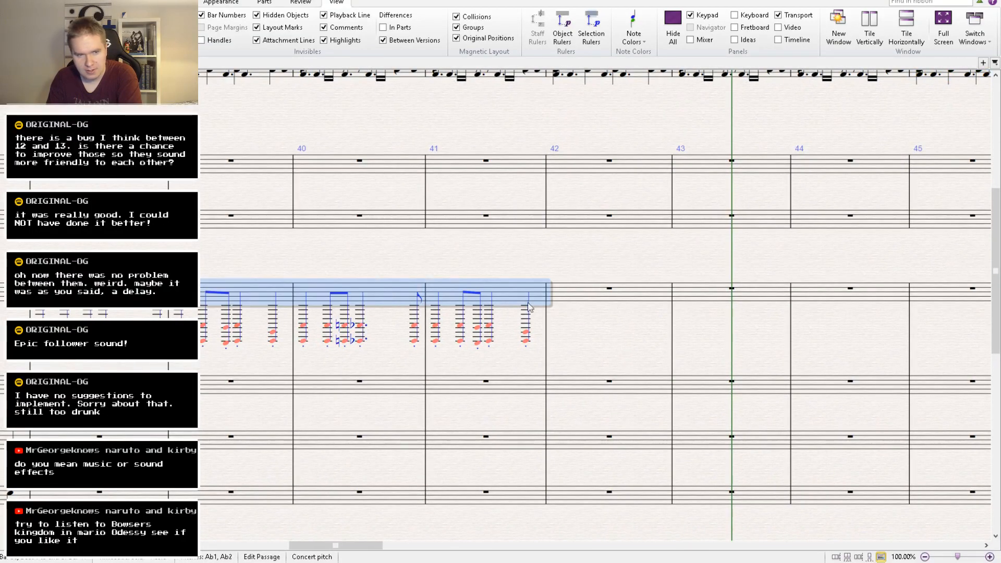
{"action": "left_click", "coordinate": [591, 300], "text": "alt"}
{"action": "key", "text": "Escape"}
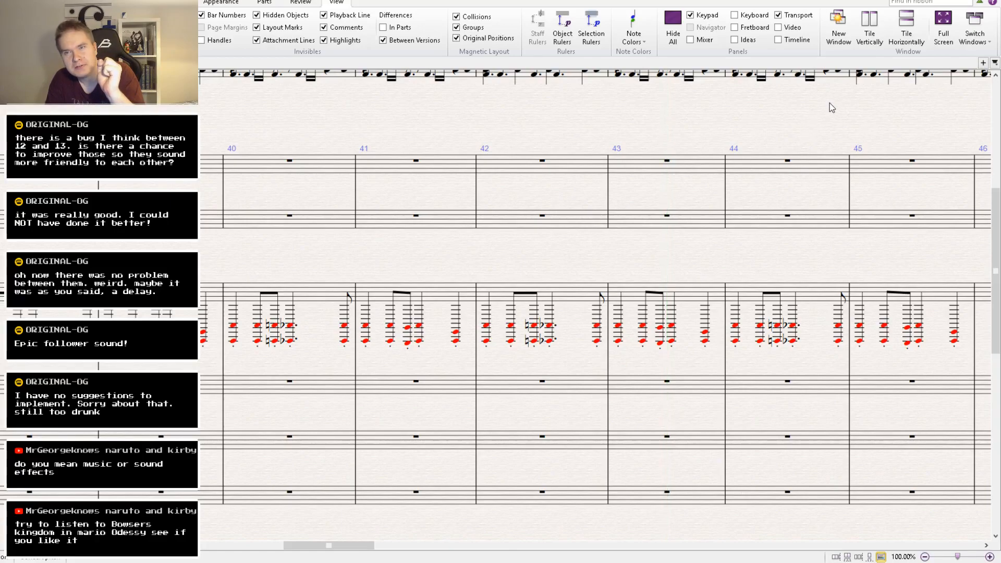
Play the score through the extended passage to about bar 50 and return to its beginning.
{"action": "key", "text": "space"}
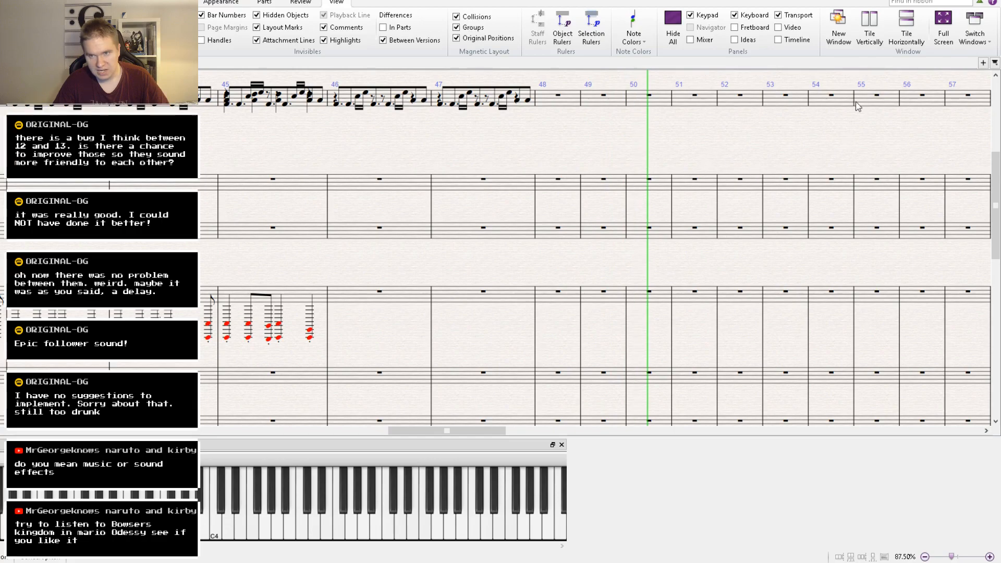
{"action": "key", "text": "space"}
{"action": "key", "text": "ctrl+bracketleft"}
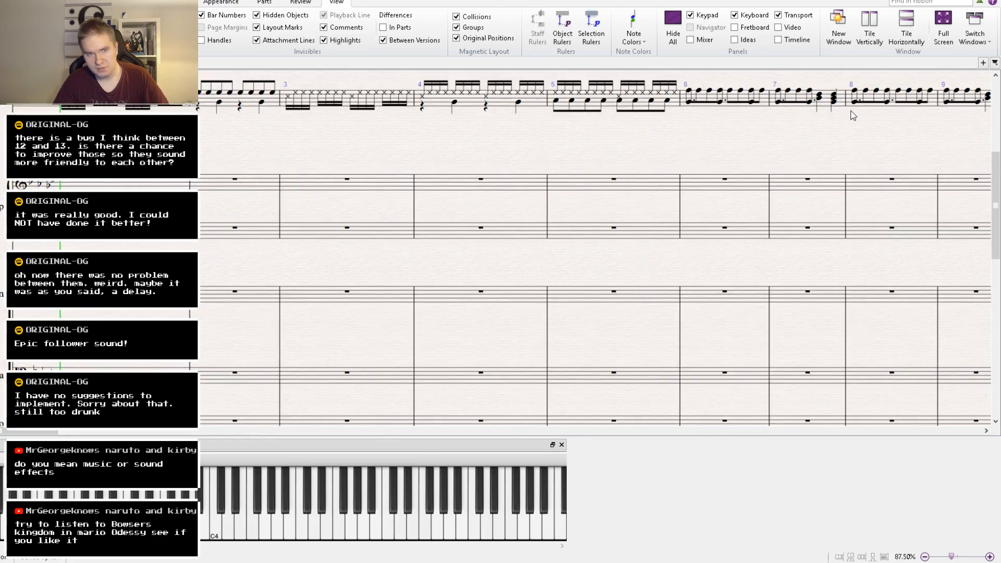
Copy the opening drum pattern of bars 1–2 to bars 46–47 of the drum staff.
{"action": "left_click_drag", "start_coordinate": [146, 123], "coordinate": [245, 281]}
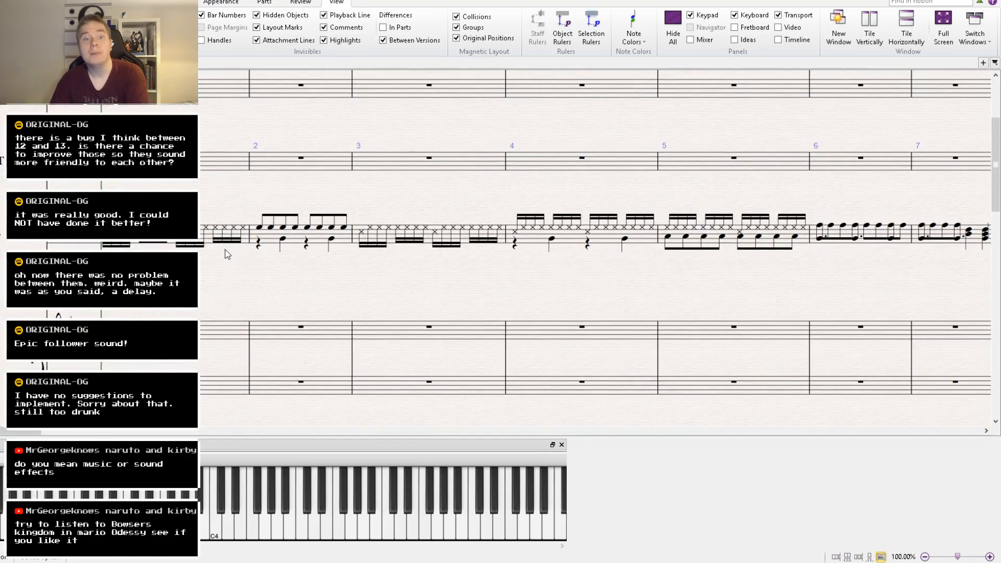
{"action": "left_click", "coordinate": [207, 234]}
{"action": "left_click", "coordinate": [211, 239]}
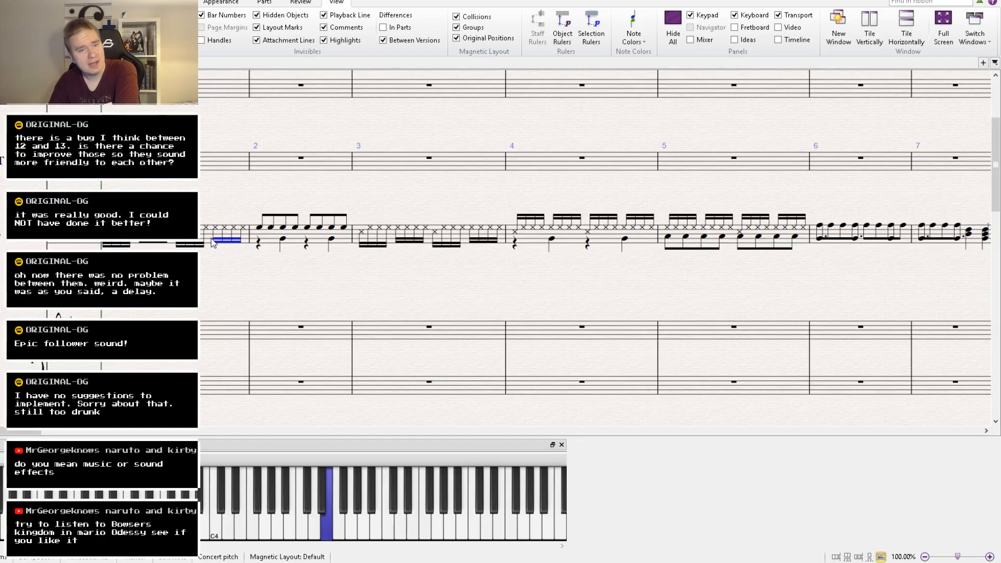
{"action": "left_click", "coordinate": [209, 239]}
{"action": "left_click", "coordinate": [339, 244], "text": "shift"}
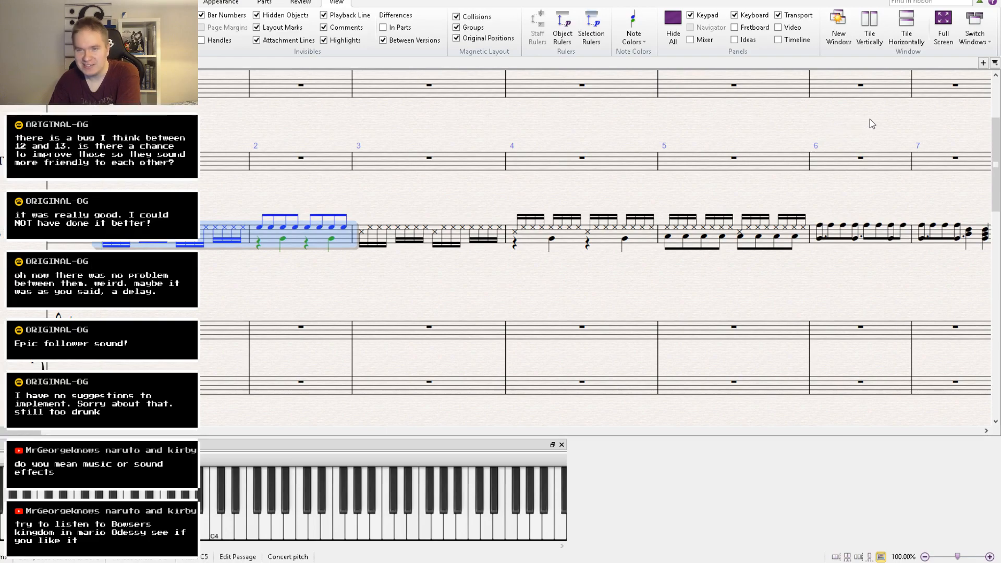
{"action": "key", "text": "space"}
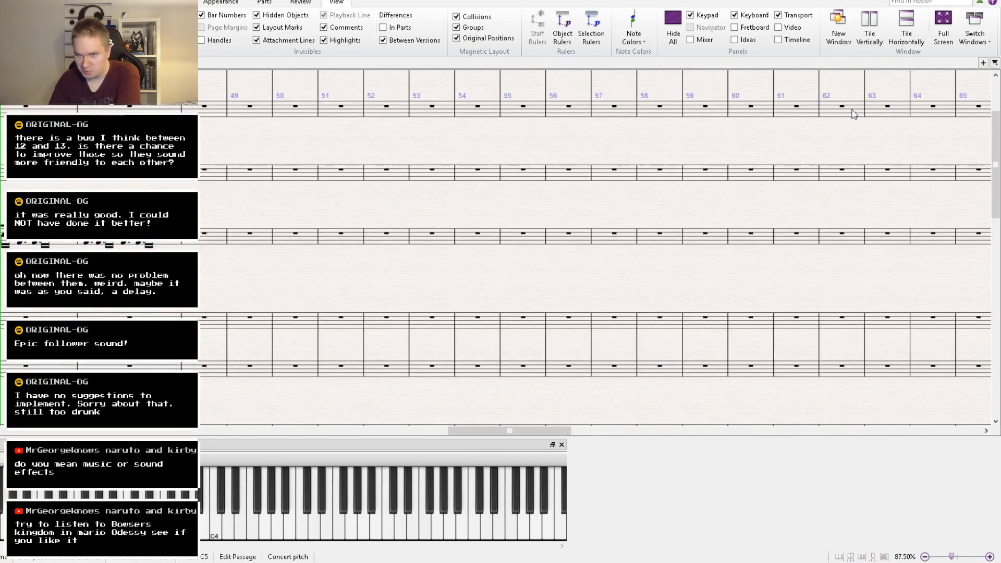
{"action": "key", "text": "space"}
{"action": "left_click_drag", "start_coordinate": [387, 185], "coordinate": [379, 188]}
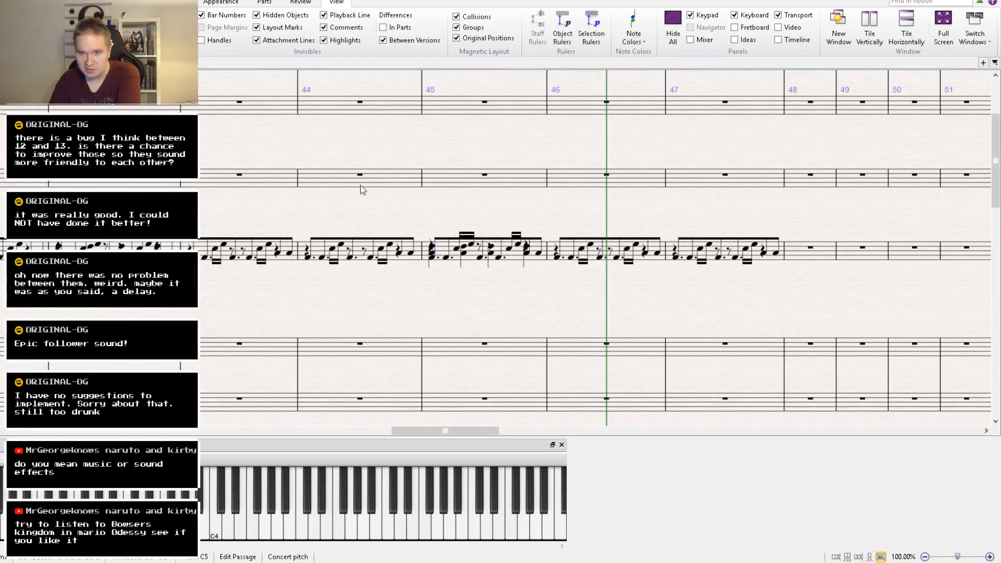
{"action": "left_click", "coordinate": [596, 256]}
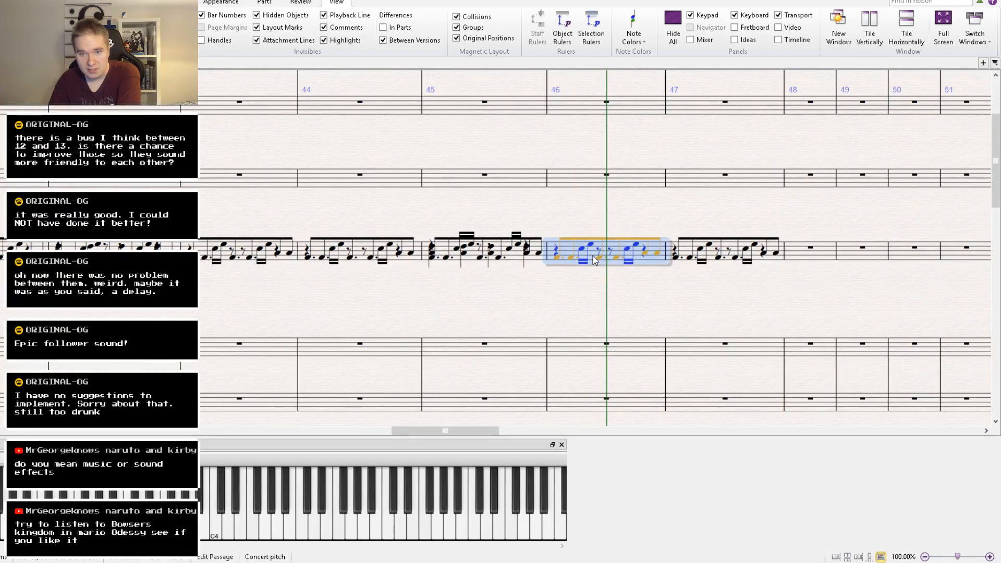
{"action": "key", "text": "ctrl+v"}
Replace the drum rhythm in bar 46 with a copy of bar 47.
{"action": "left_click_drag", "start_coordinate": [525, 292], "coordinate": [333, 354]}
{"action": "left_click", "coordinate": [489, 328]}
{"action": "left_click", "coordinate": [496, 325]}
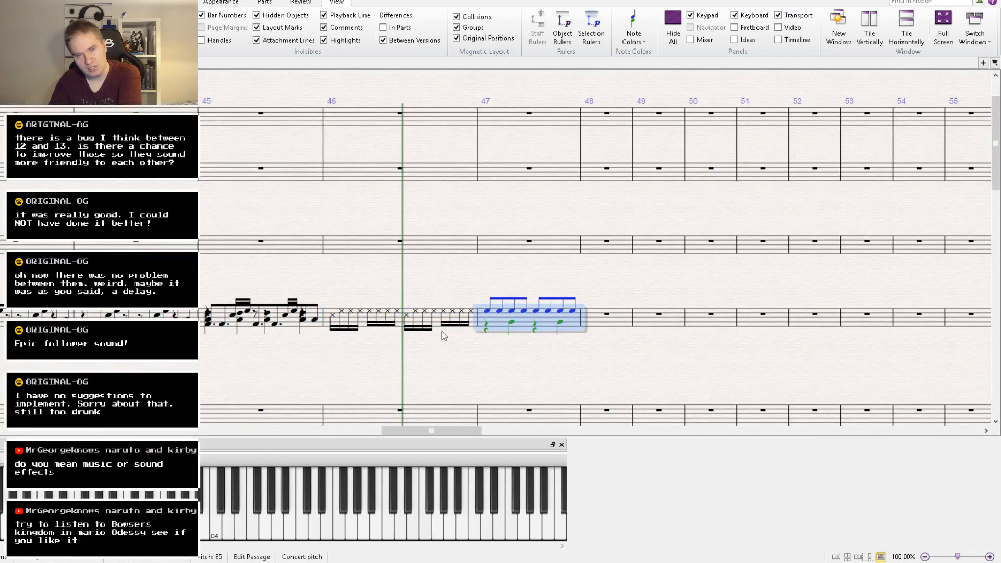
{"action": "left_click", "coordinate": [439, 325]}
{"action": "left_click", "coordinate": [439, 324]}
{"action": "key", "text": "ctrl+v"}
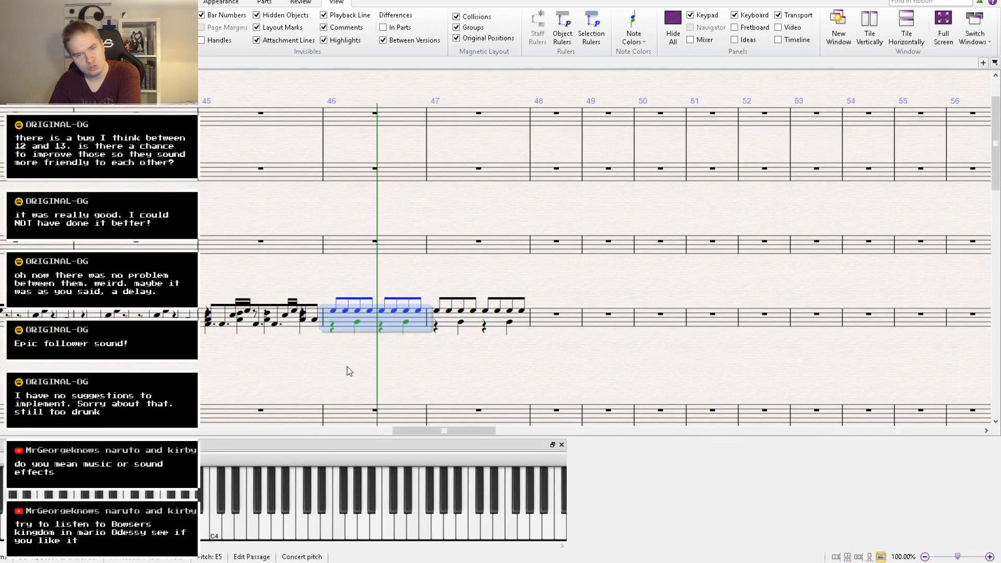
Audition individual notes of the drum pattern in bar 36.
{"action": "left_click_drag", "start_coordinate": [225, 355], "coordinate": [986, 284]}
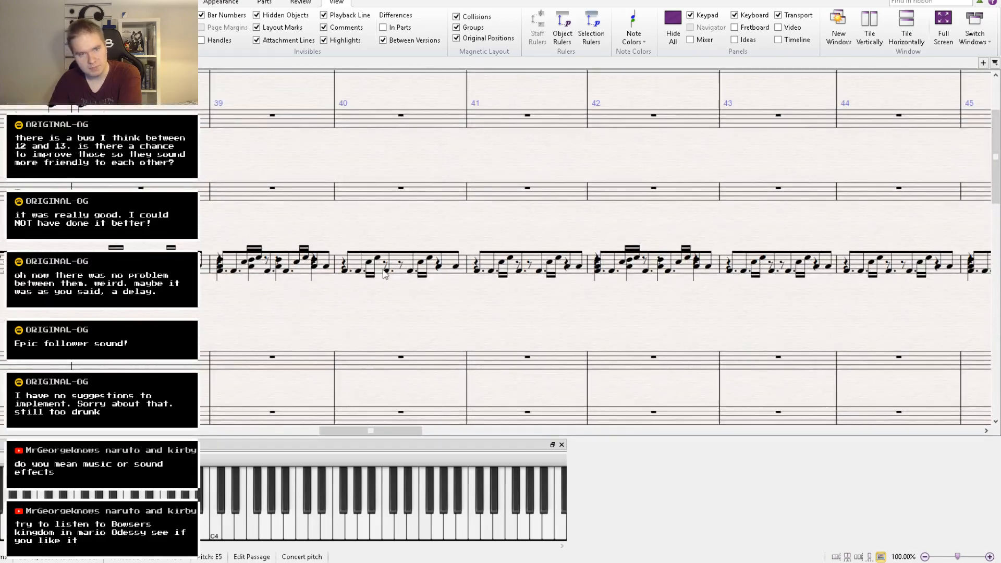
{"action": "left_click_drag", "start_coordinate": [232, 314], "coordinate": [476, 311]}
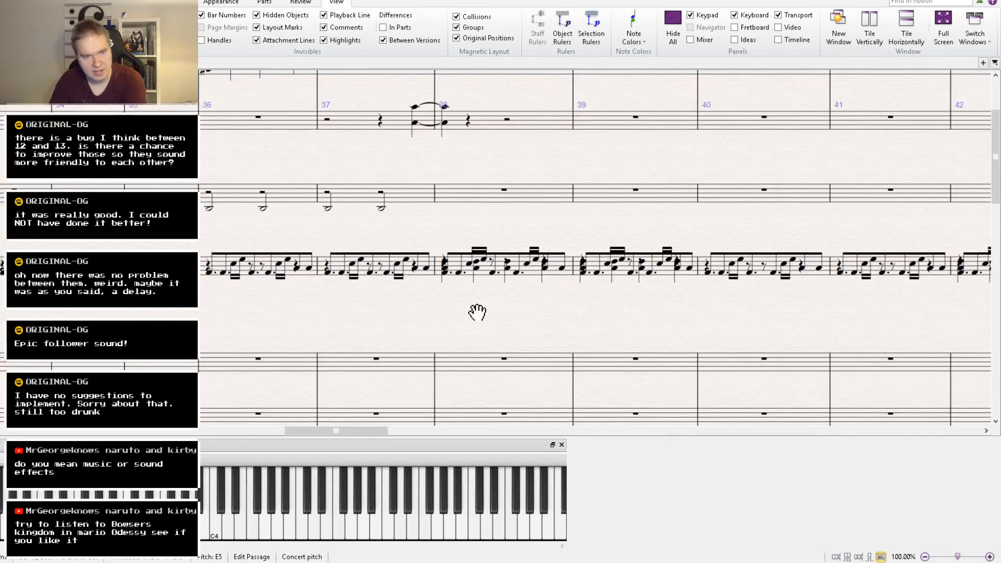
{"action": "left_click", "coordinate": [223, 275]}
{"action": "left_click", "coordinate": [224, 273]}
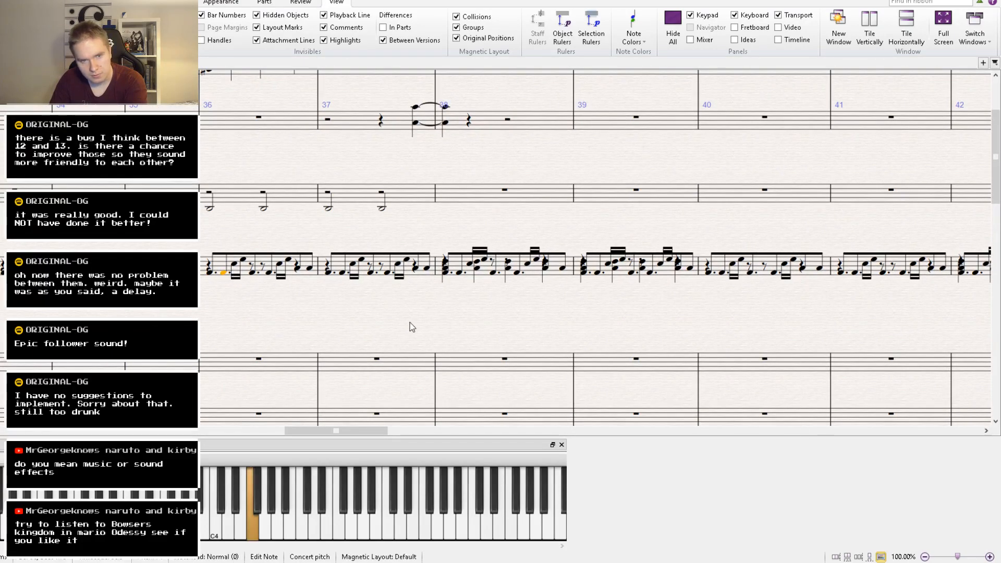
{"action": "left_click", "coordinate": [235, 268]}
{"action": "left_click", "coordinate": [243, 261]}
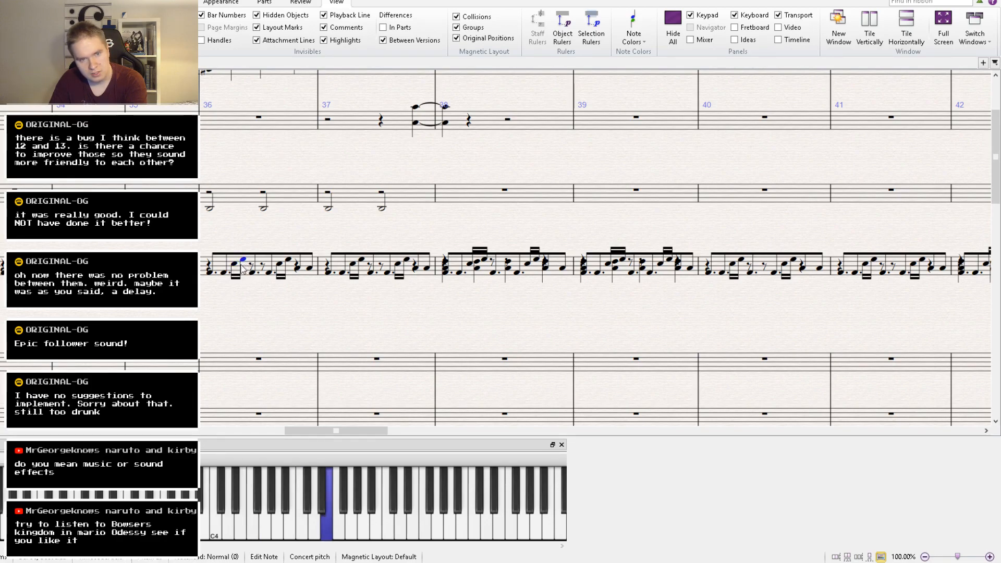
{"action": "left_click", "coordinate": [235, 265]}
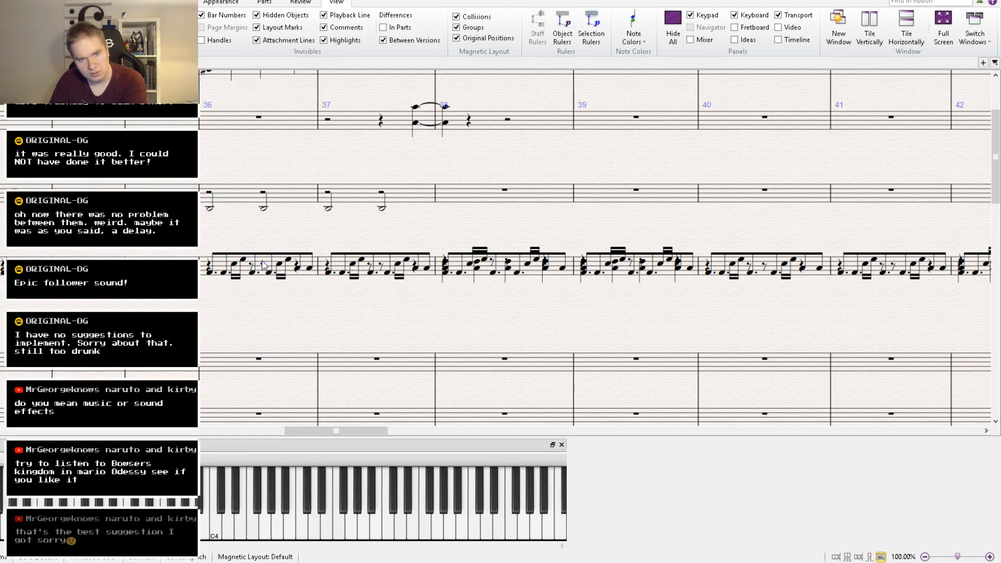
Play the score from around bar 36 to the end of bar 47.
{"action": "left_click", "coordinate": [270, 280]}
{"action": "key", "text": "bracketleft"}
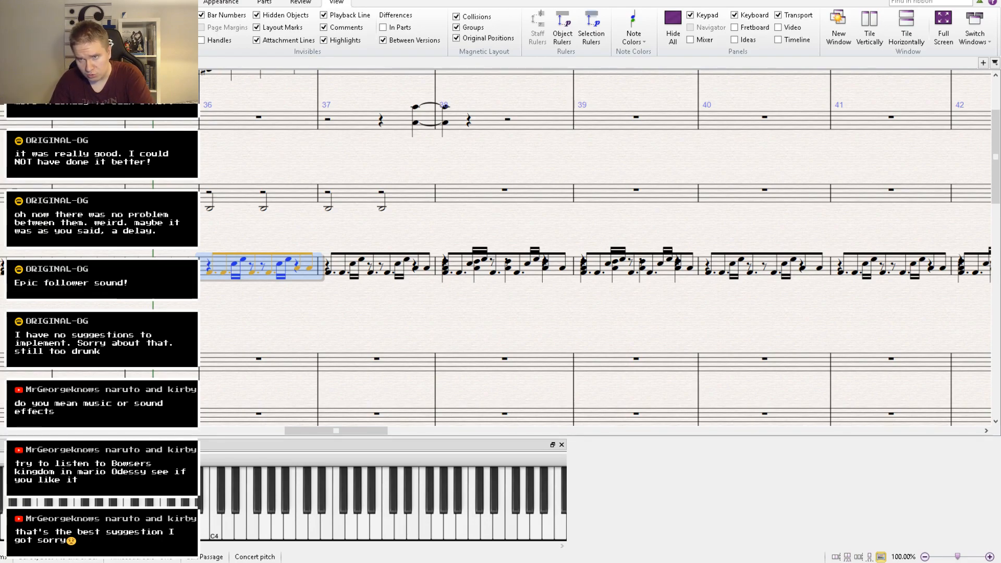
{"action": "scroll", "coordinate": [835, 109], "scroll_direction": "down", "scroll_amount": 1}
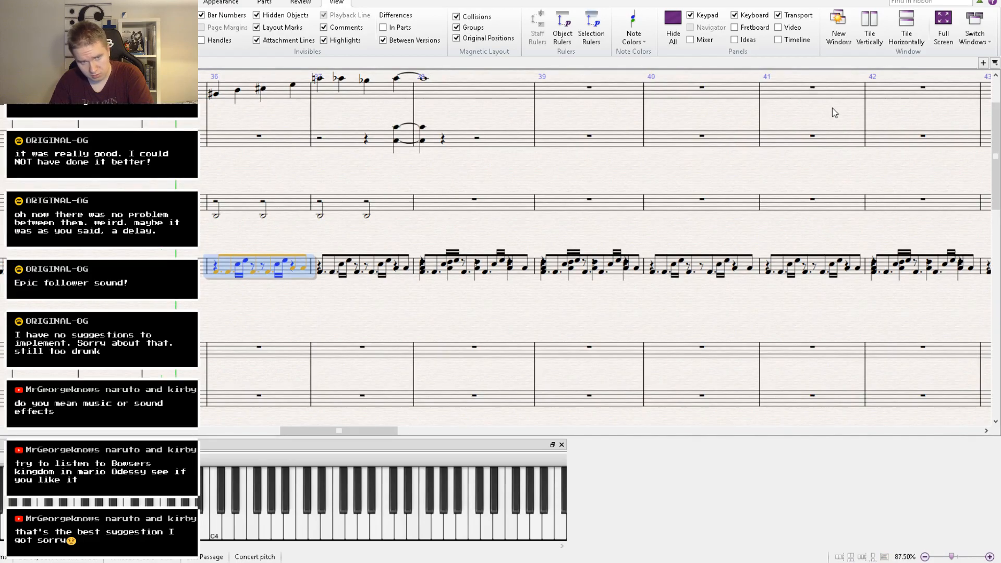
{"action": "key", "text": "space"}
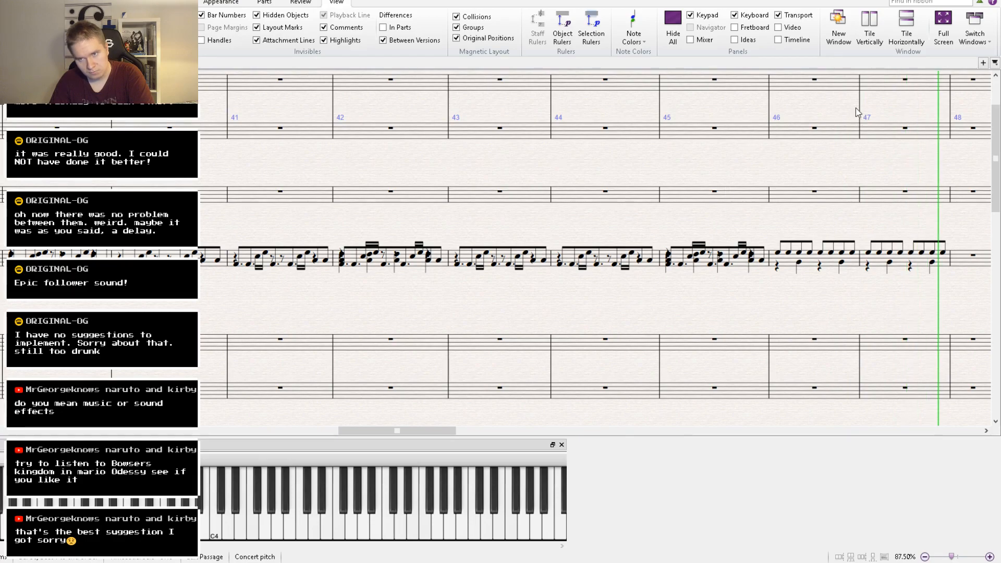
{"action": "key", "text": "space"}
Add a lower-voice drum note on beat 3 of bar 47 and make the upper-voice notes on beats 3 and 4 quarter notes.
{"action": "left_click_drag", "start_coordinate": [888, 307], "coordinate": [648, 300]}
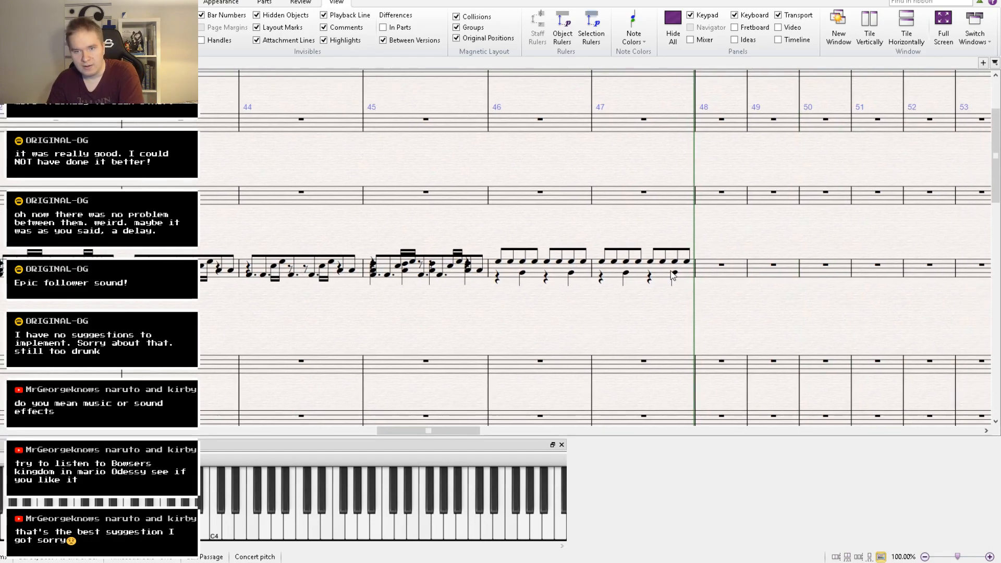
{"action": "left_click", "coordinate": [673, 274]}
{"action": "left_click", "coordinate": [651, 278]}
{"action": "key", "text": "g"}
{"action": "key", "text": "Escape"}
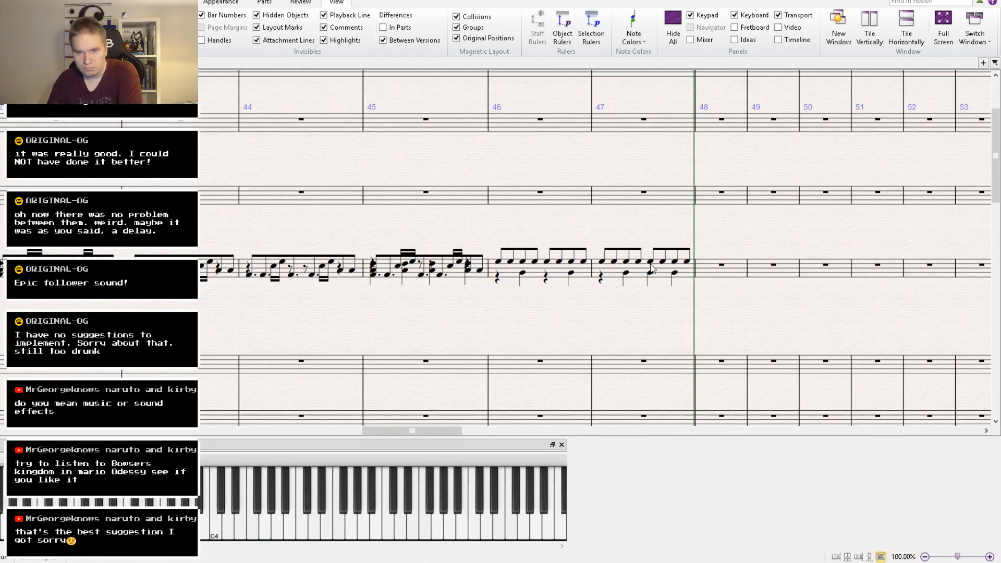
{"action": "left_click", "coordinate": [650, 262]}
{"action": "left_click", "coordinate": [676, 262], "text": "ctrl"}
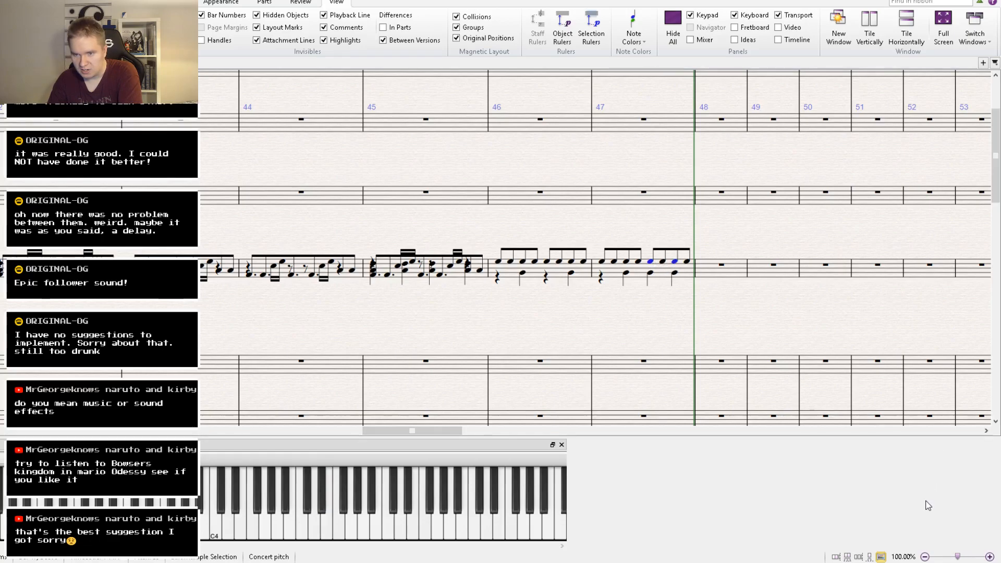
{"action": "key", "text": "5"}
Add a third below the lower-voice notes and a fourth below the upper-voice notes on beats 3 and 4 of drum bar 47.
{"action": "left_click", "coordinate": [651, 274]}
{"action": "key", "text": "shift+3"}
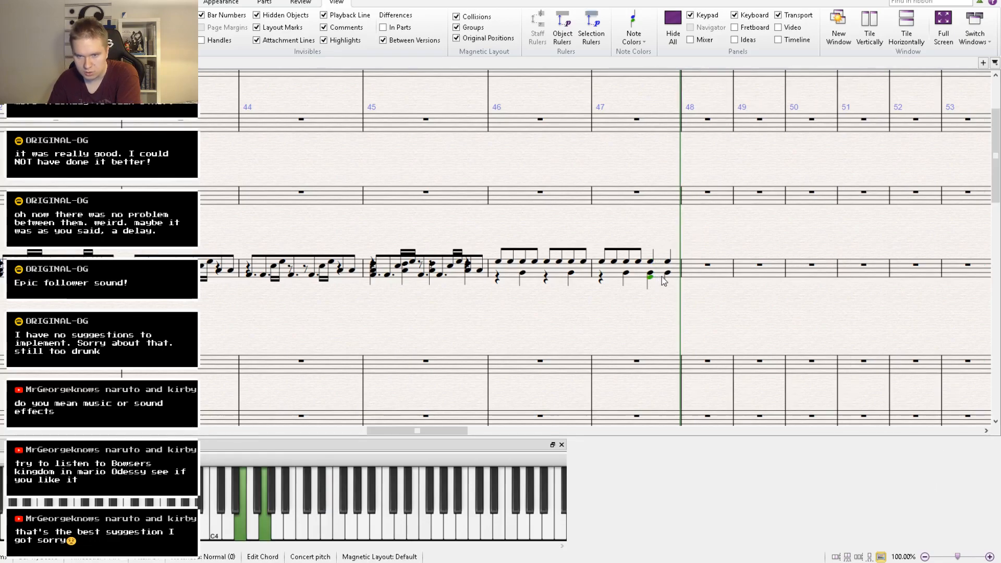
{"action": "left_click", "coordinate": [667, 275]}
{"action": "key", "text": "shift+3"}
{"action": "left_click", "coordinate": [651, 262]}
{"action": "key", "text": "shift+4"}
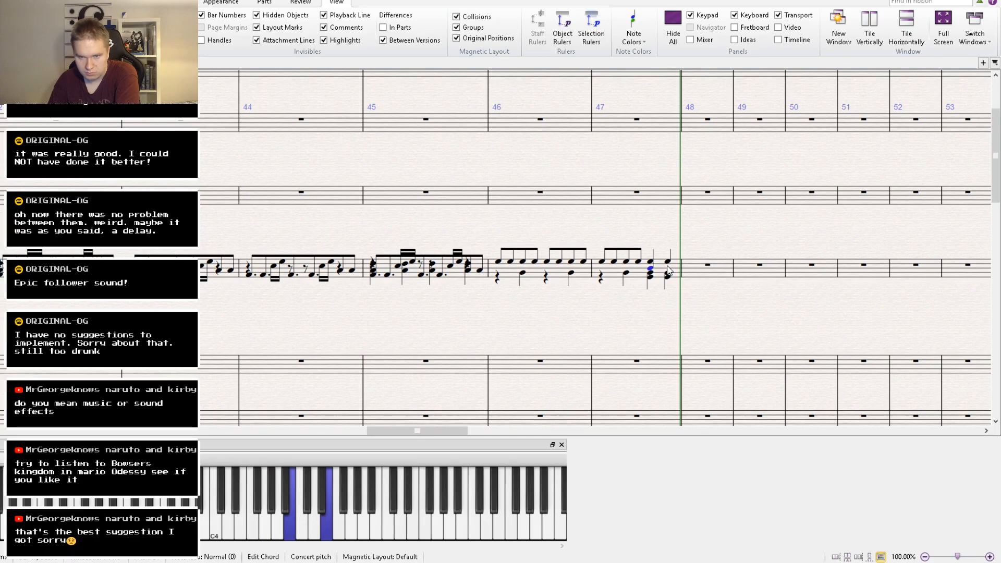
{"action": "left_click", "coordinate": [668, 262]}
{"action": "key", "text": "shift+4"}
{"action": "key", "text": "Escape"}
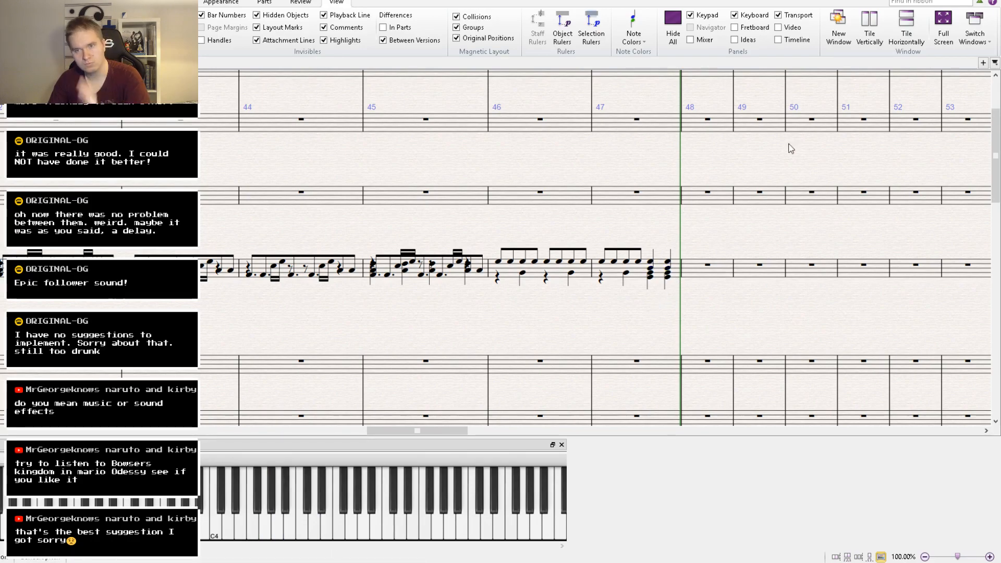
Play the opening bars from the start of the score and bring up the playback options.
{"action": "key", "text": "["}
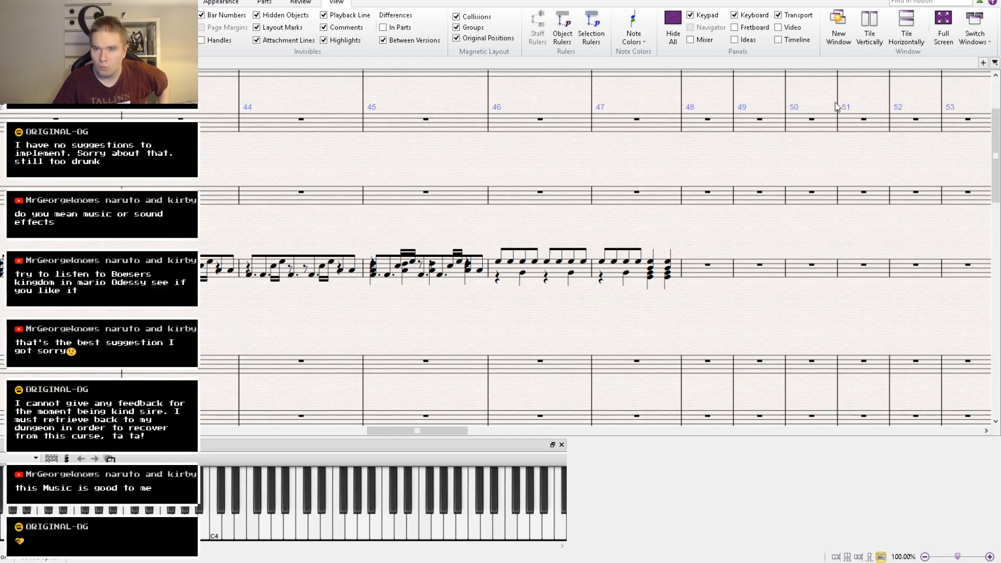
{"action": "key", "text": "space"}
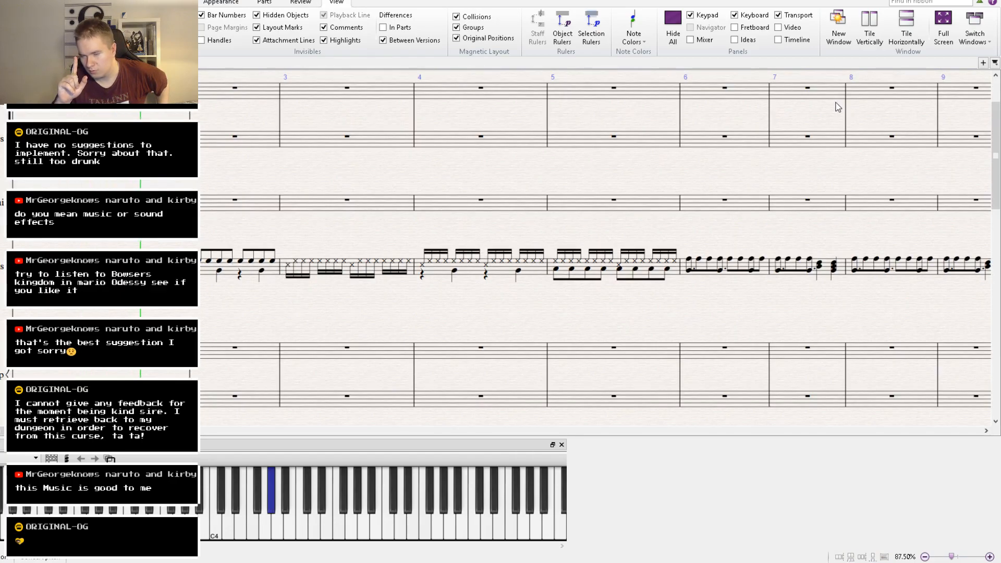
{"action": "key", "text": "space"}
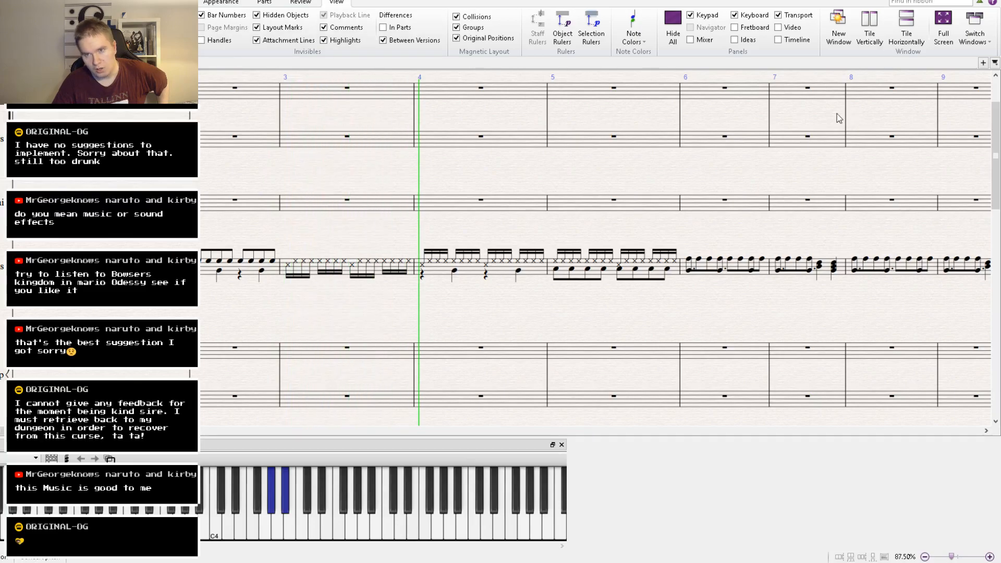
{"action": "key", "text": "space"}
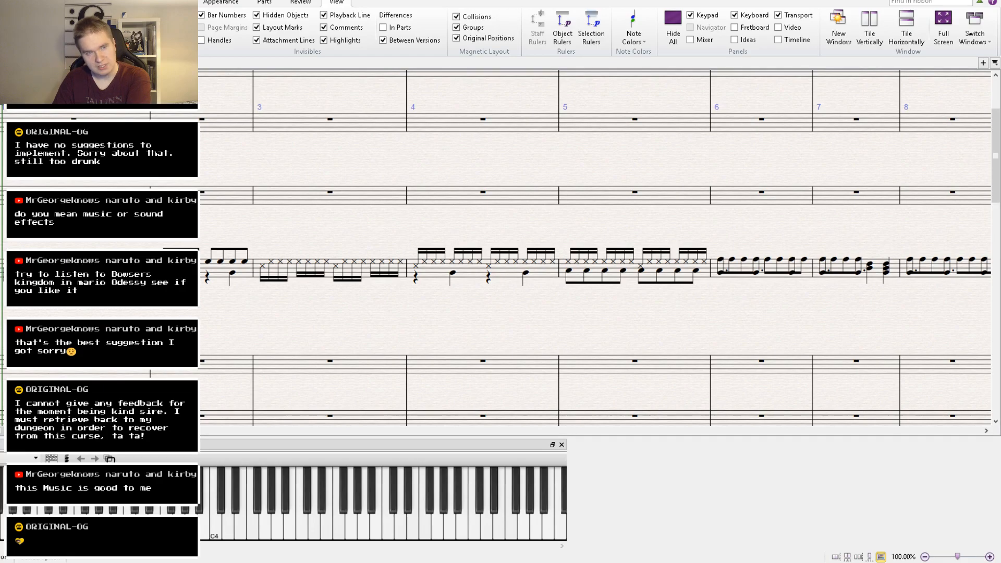
{"action": "left_click", "coordinate": [141, 2]}
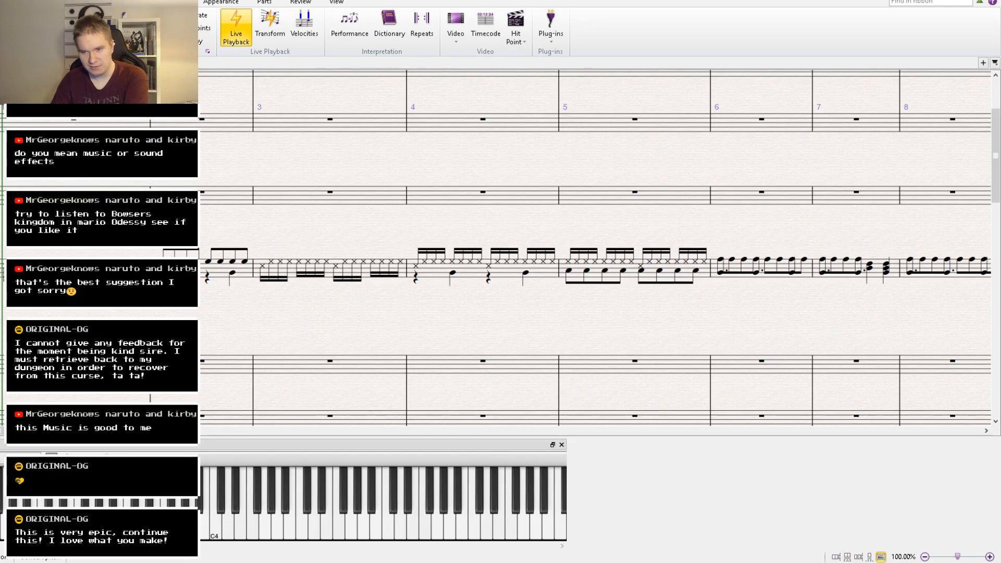
Play the score from the opening bars until playback passes the end of bar 47.
{"action": "left_click_drag", "start_coordinate": [178, 313], "coordinate": [321, 320]}
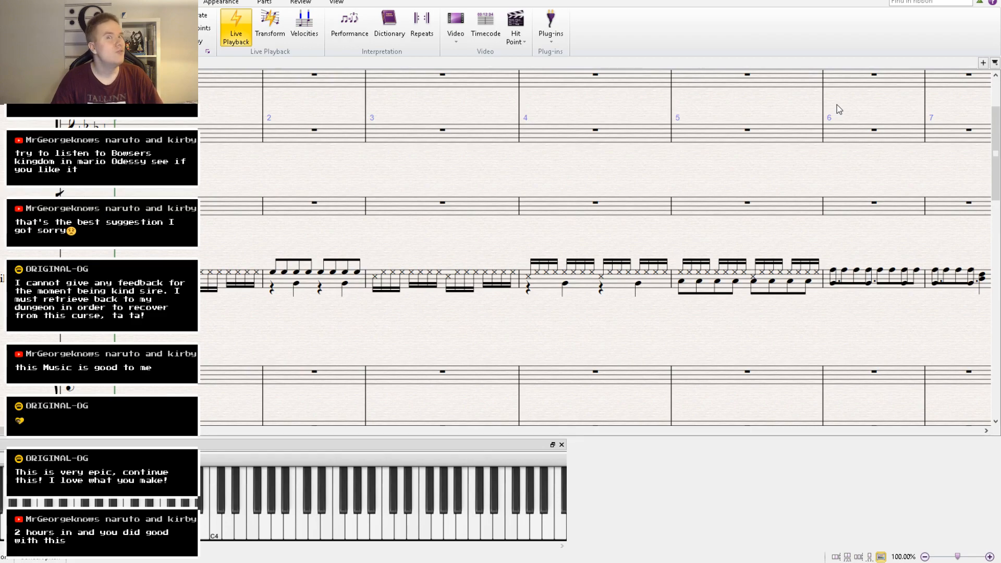
{"action": "key", "text": "ctrl+minus"}
{"action": "key", "text": "space"}
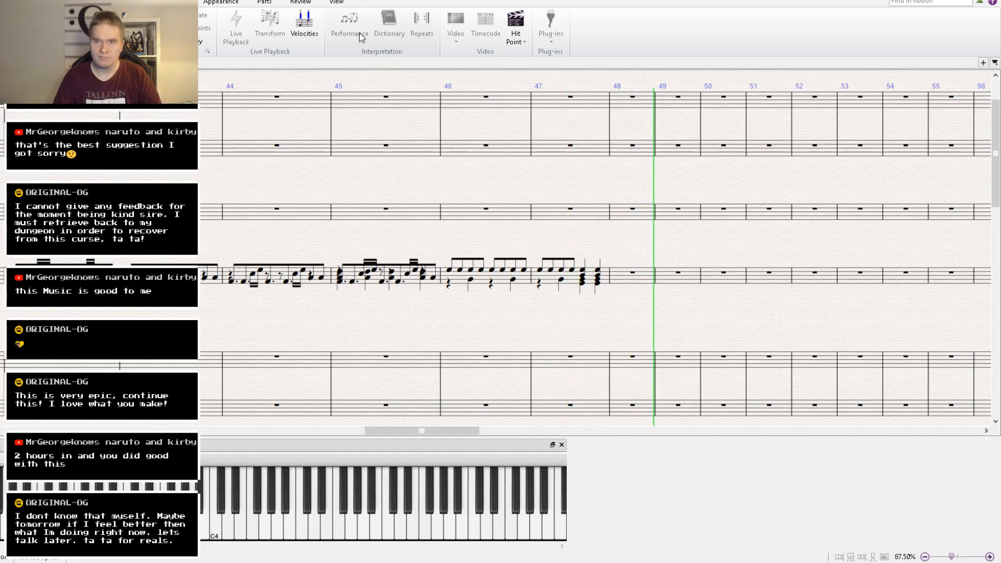
{"action": "key", "text": "space"}
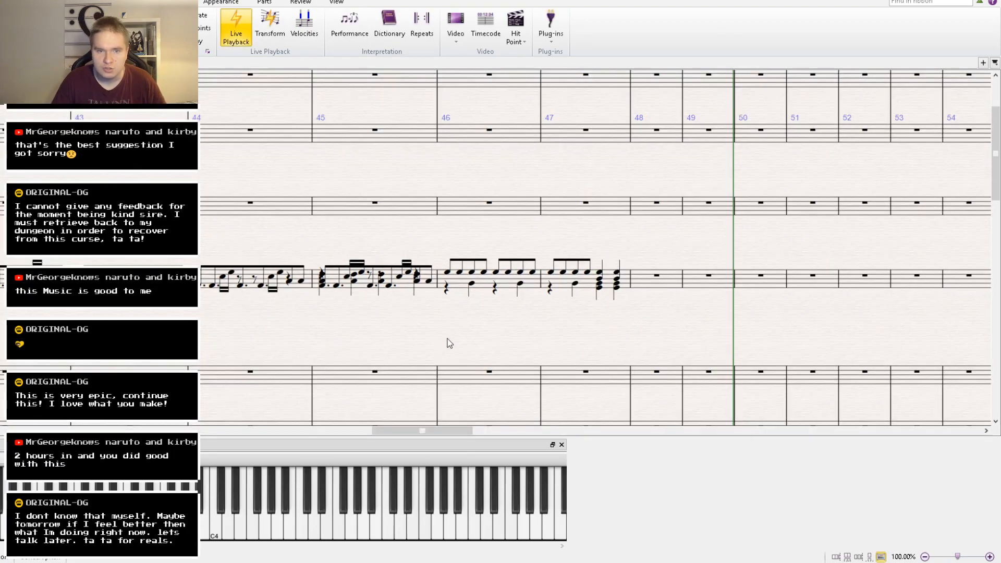
Select bar 39 of the lowest staff and rewind the playback line to just before that bar.
{"action": "left_click_drag", "start_coordinate": [438, 317], "coordinate": [918, 31]}
{"action": "left_click_drag", "start_coordinate": [530, 295], "coordinate": [711, 22]}
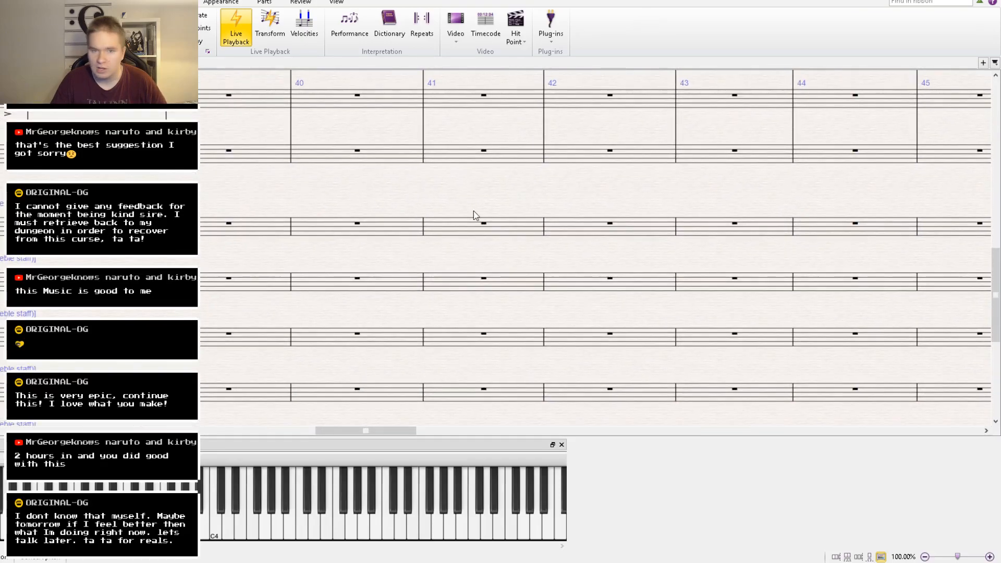
{"action": "left_click_drag", "start_coordinate": [474, 215], "coordinate": [577, 31]}
{"action": "left_click", "coordinate": [349, 347]}
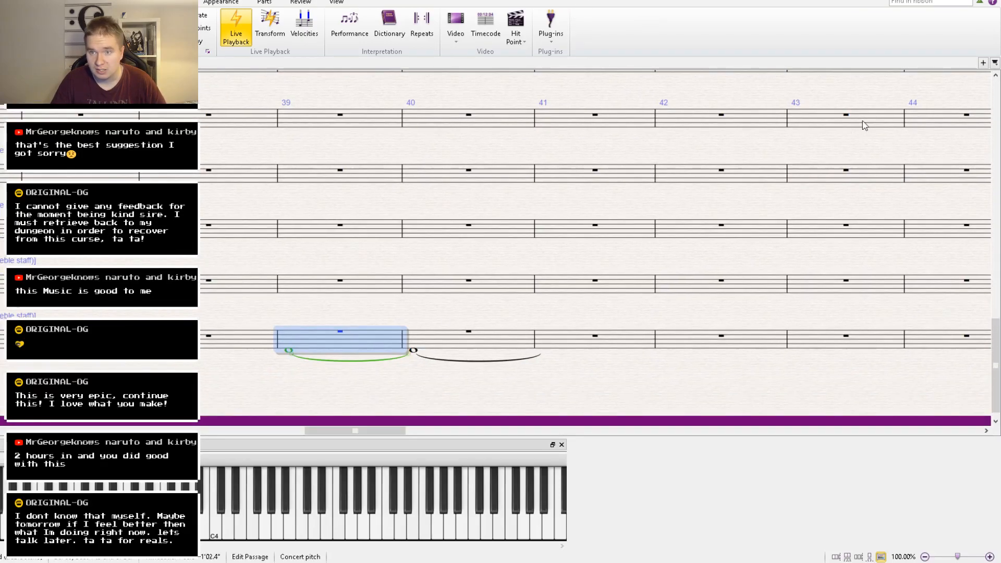
{"action": "key", "text": "["}
{"action": "key", "text": "["}
{"action": "key", "text": "["}
{"action": "key", "text": "["}
{"action": "key", "text": "["}
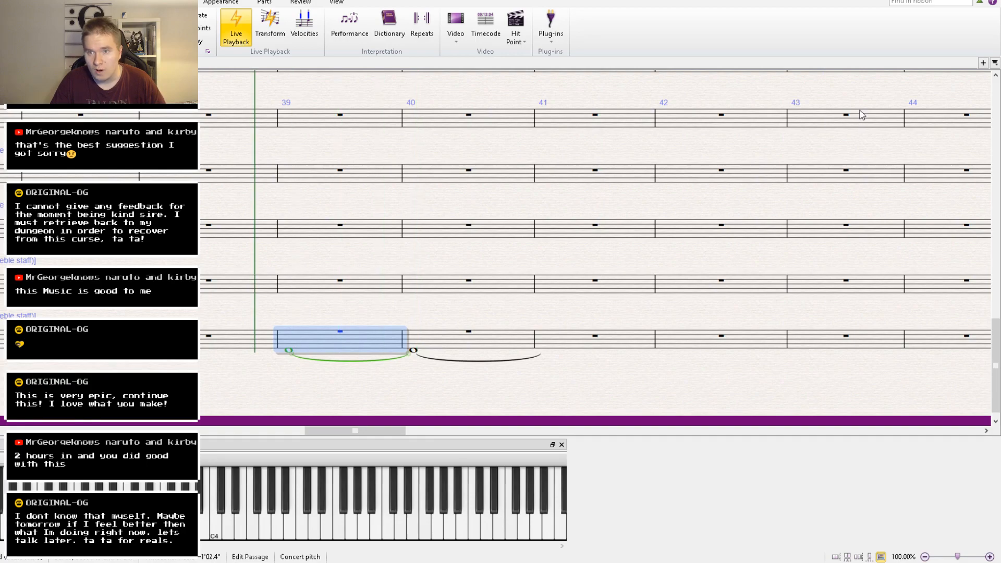
Lower the volume of the lowest staff in the mixer during playback, and hide the mixer again.
{"action": "left_click", "coordinate": [337, 2]}
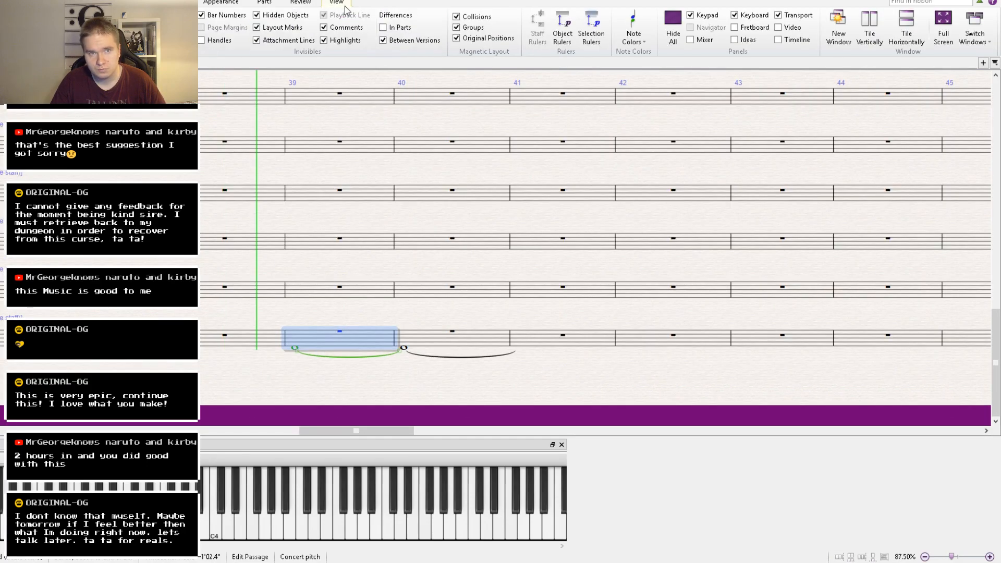
{"action": "left_click", "coordinate": [691, 40]}
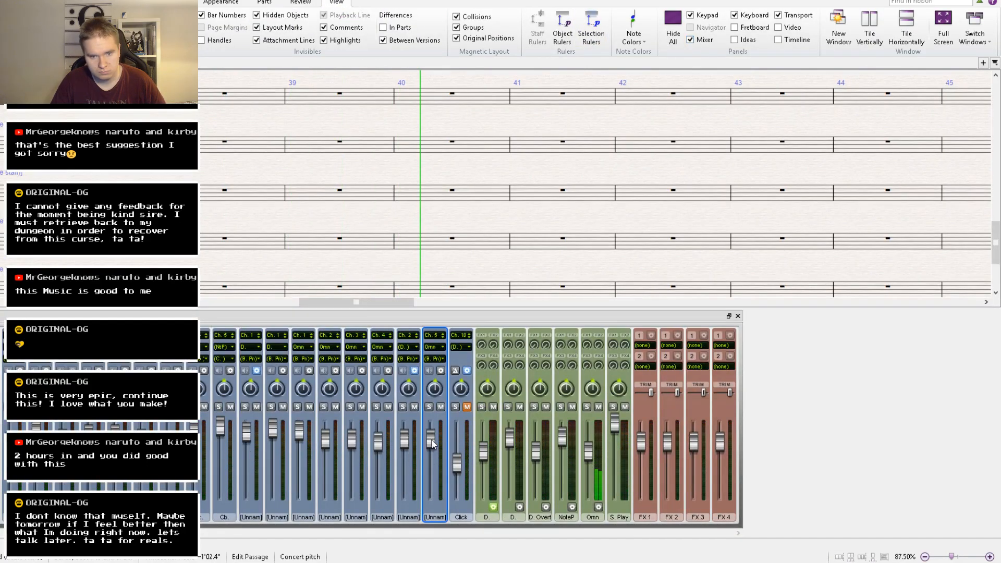
{"action": "left_click_drag", "start_coordinate": [434, 441], "coordinate": [433, 453]}
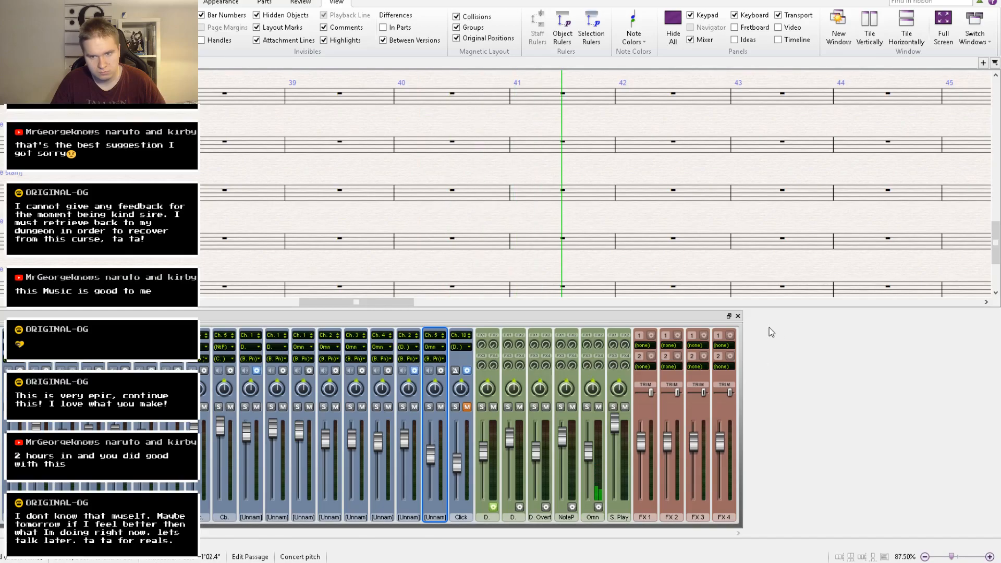
{"action": "key", "text": "m"}
{"action": "key", "text": "ctrl+equal"}
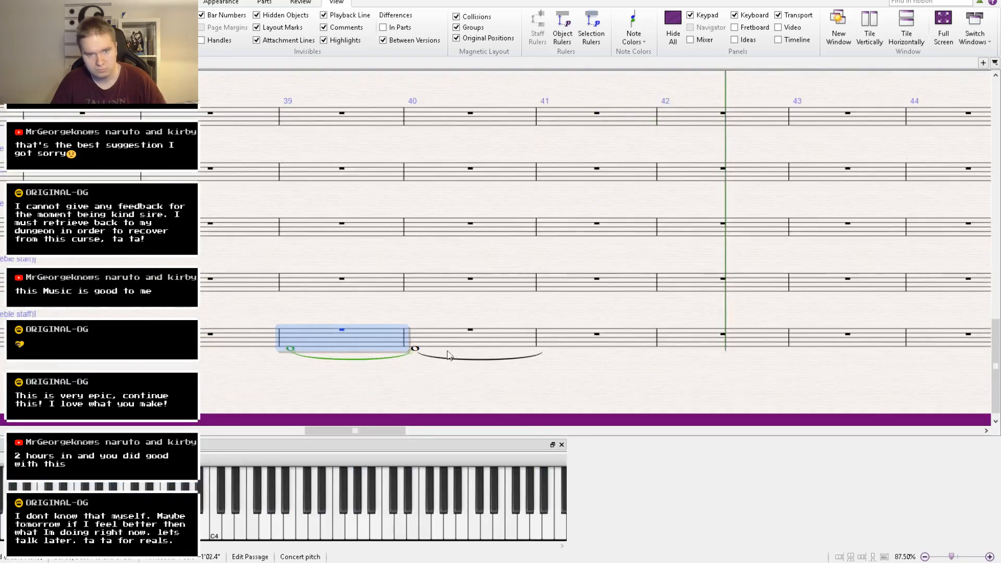
Copy bar 40 of the lowest staff, with its whole note and curve, into bars 41, 42 and 43.
{"action": "left_click", "coordinate": [471, 344]}
{"action": "left_click", "coordinate": [594, 340]}
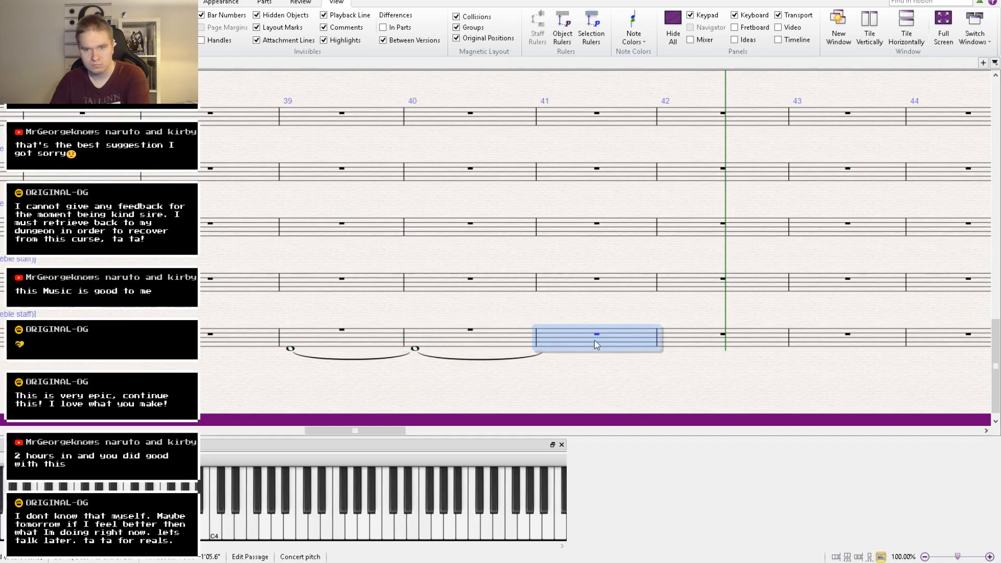
{"action": "key", "text": "ctrl+v"}
{"action": "left_click", "coordinate": [707, 342]}
{"action": "key", "text": "ctrl+v"}
{"action": "left_click", "coordinate": [821, 341]}
{"action": "key", "text": "ctrl+v"}
{"action": "left_click", "coordinate": [793, 364]}
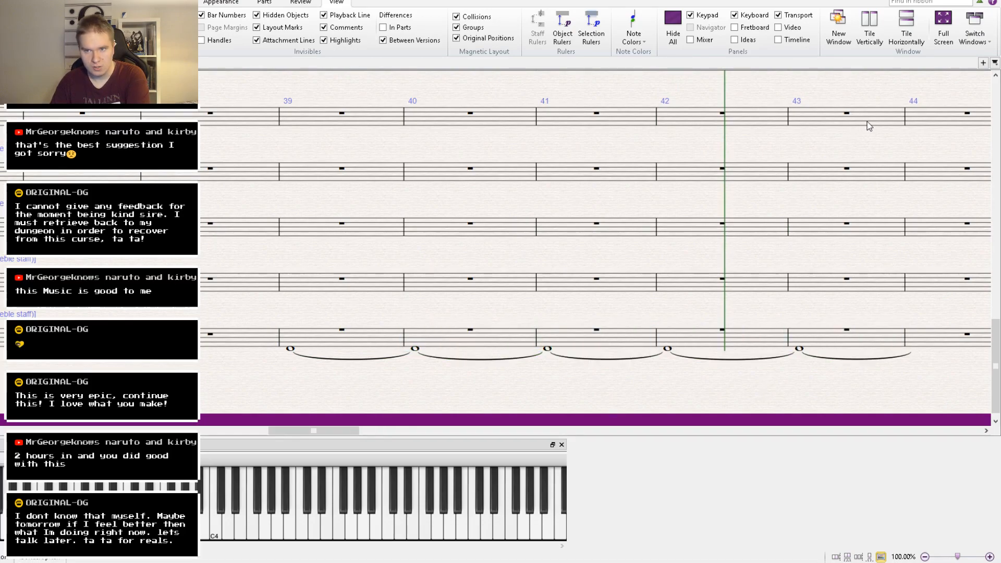
Play the passage with the copied whole notes while following the upper staves through bar 45, and stop playback.
{"action": "key", "text": "bracketleft"}
{"action": "key", "text": "ctrl+minus"}
{"action": "key", "text": "space"}
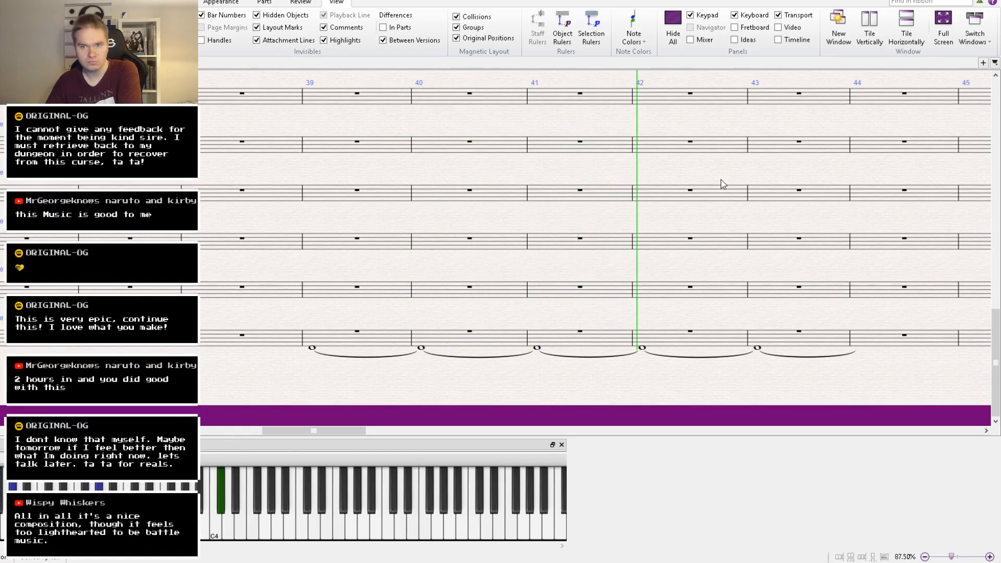
{"action": "left_click_drag", "start_coordinate": [589, 239], "coordinate": [518, 424]}
{"action": "left_click_drag", "start_coordinate": [556, 217], "coordinate": [425, 424]}
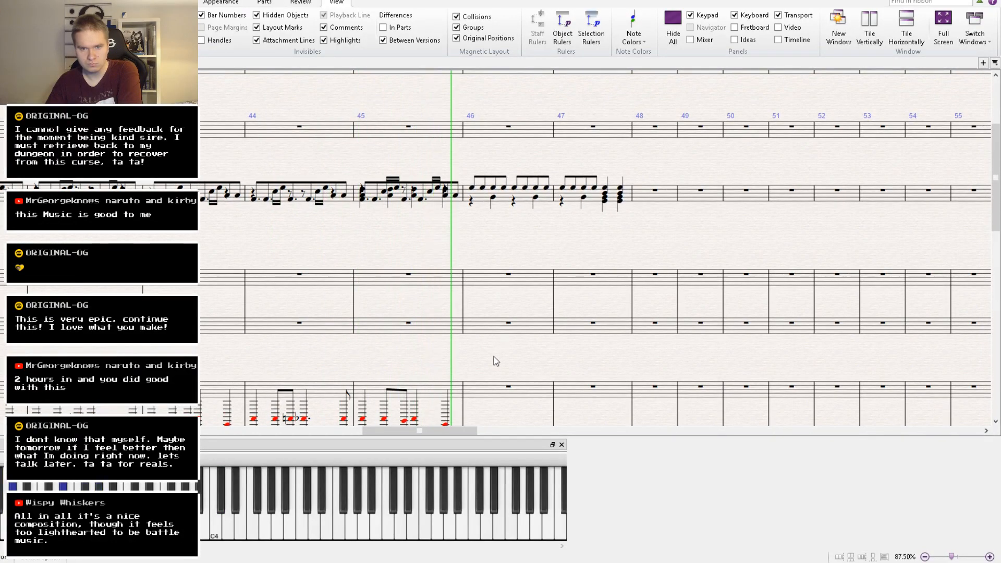
{"action": "left_click_drag", "start_coordinate": [494, 360], "coordinate": [890, 204]}
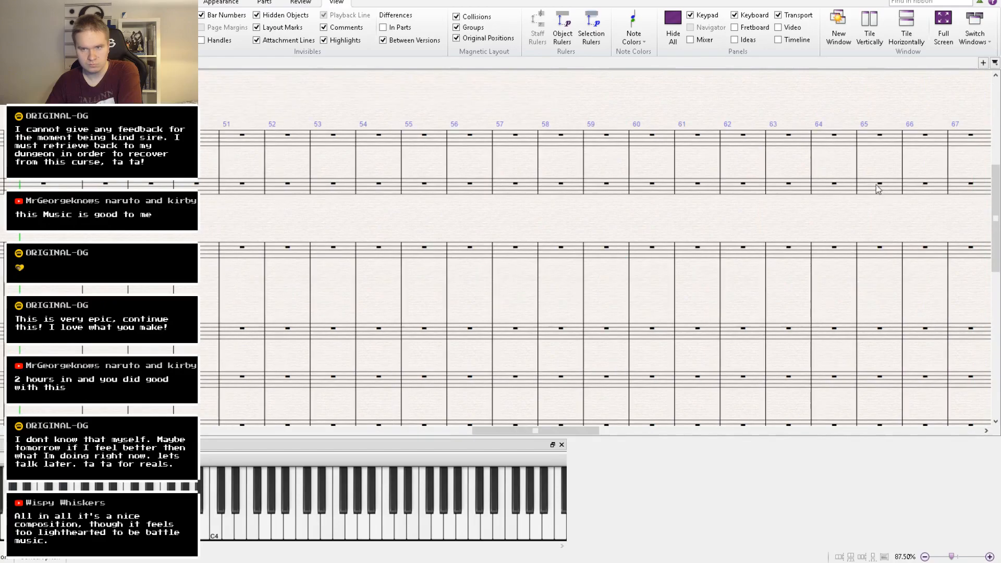
{"action": "key", "text": "space"}
Mark the low riff fff at the start of bar 38, with the dynamic below the notes.
{"action": "left_click_drag", "start_coordinate": [235, 293], "coordinate": [886, 311]}
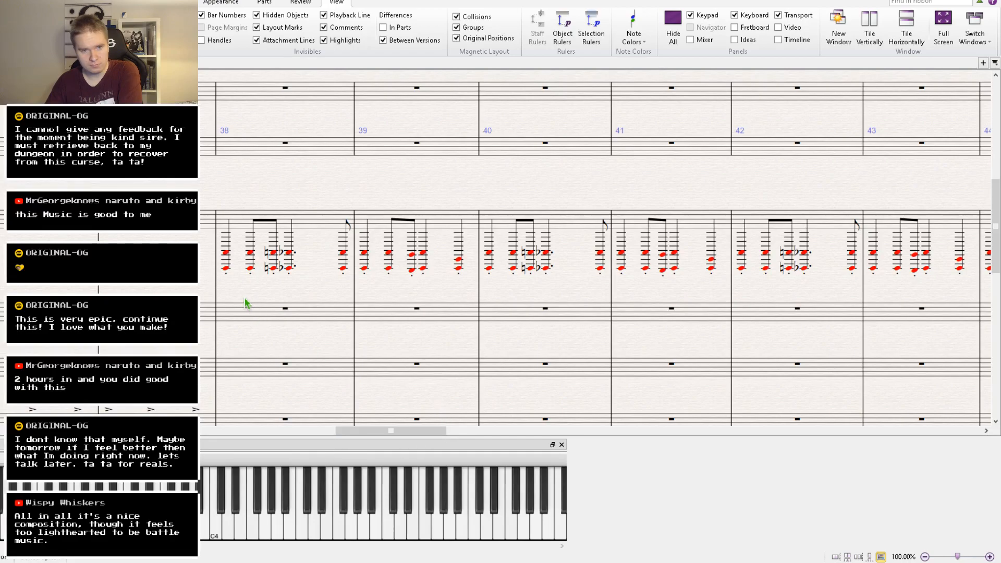
{"action": "left_click", "coordinate": [222, 288]}
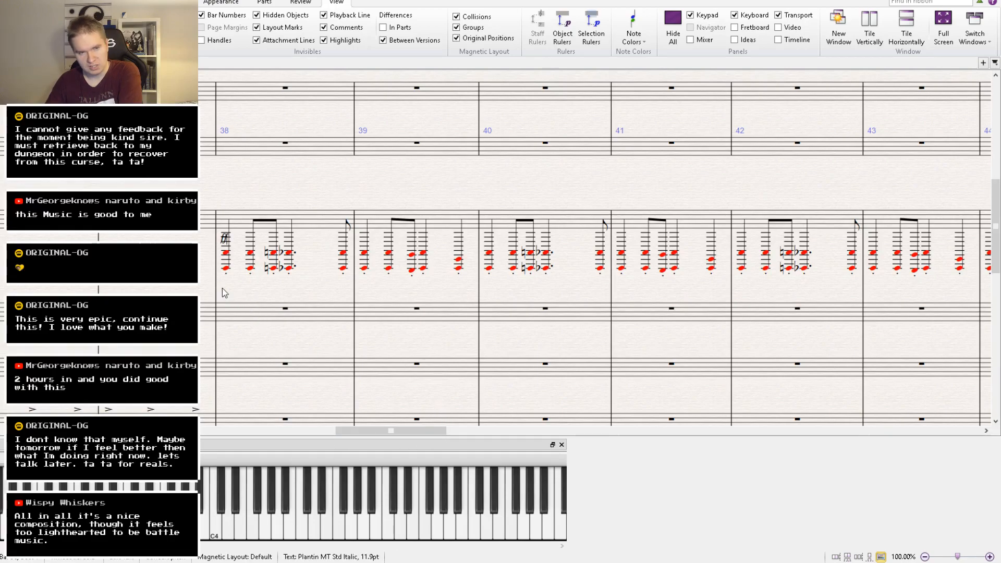
{"action": "key", "text": "Escape"}
{"action": "left_click_drag", "start_coordinate": [229, 204], "coordinate": [234, 250]}
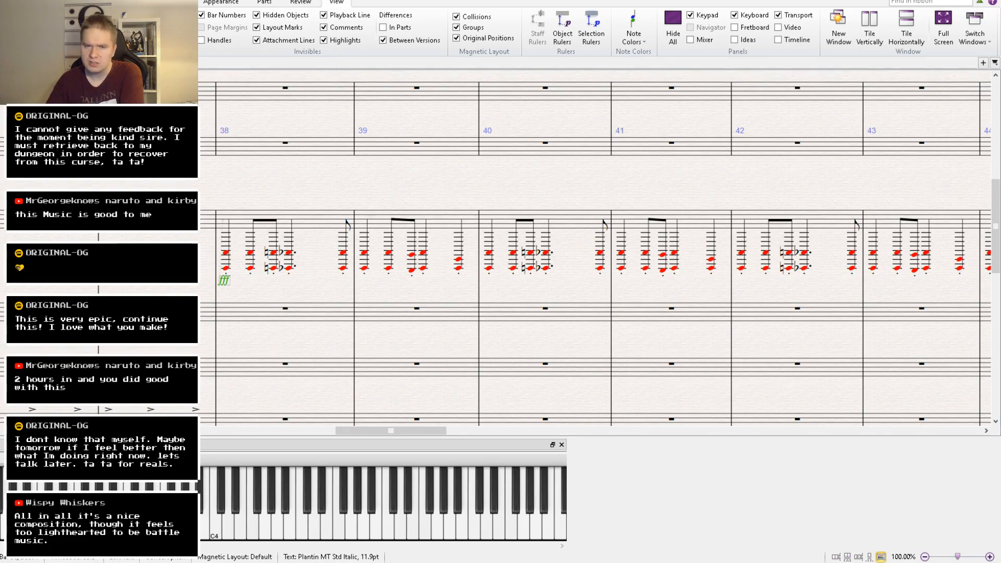
Place an end repeat barline at the end of bar 47.
{"action": "left_click_drag", "start_coordinate": [561, 261], "coordinate": [216, 260]}
{"action": "left_click_drag", "start_coordinate": [716, 242], "coordinate": [296, 300]}
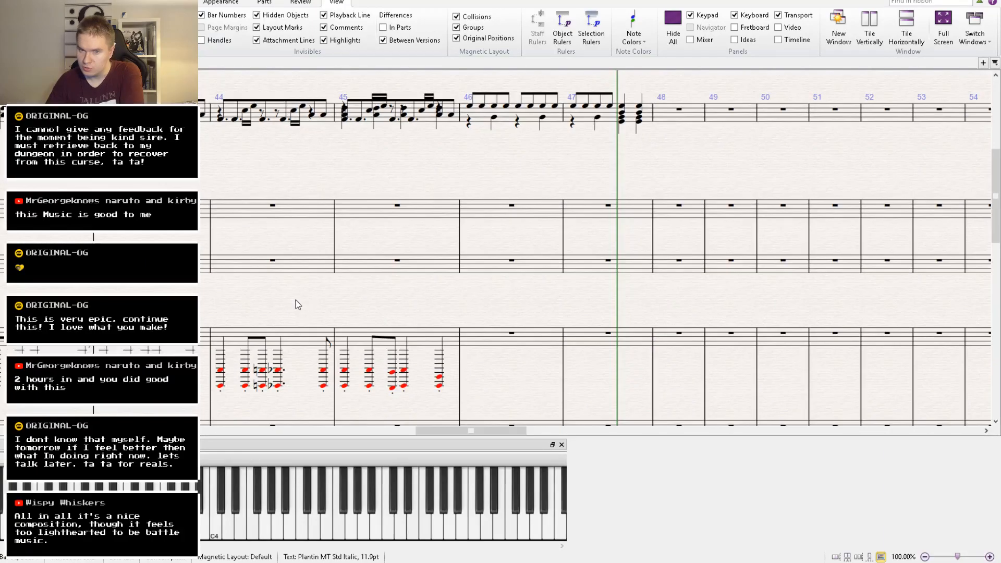
{"action": "scroll", "coordinate": [612, 245], "scroll_direction": "up", "scroll_amount": 2}
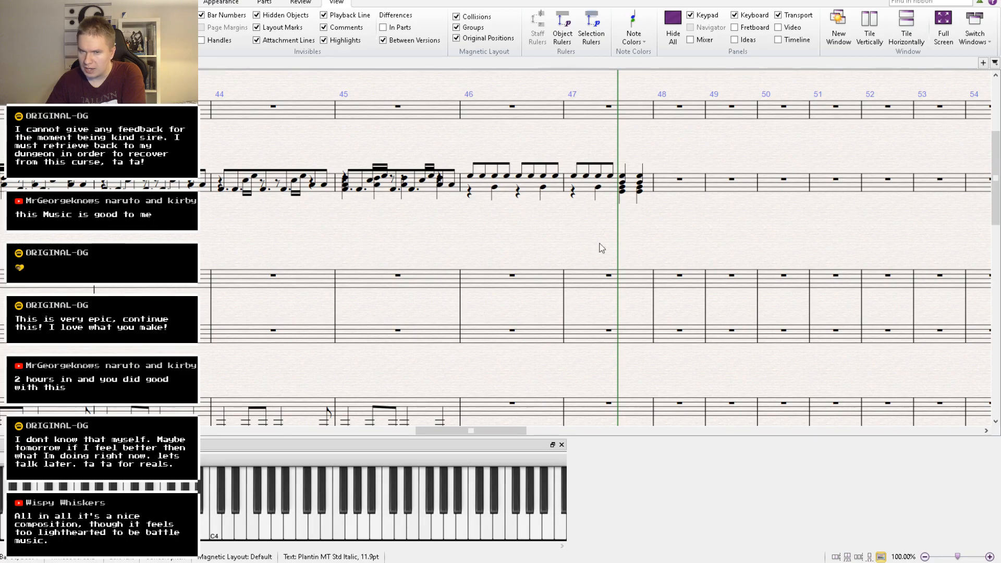
{"action": "left_click", "coordinate": [653, 193]}
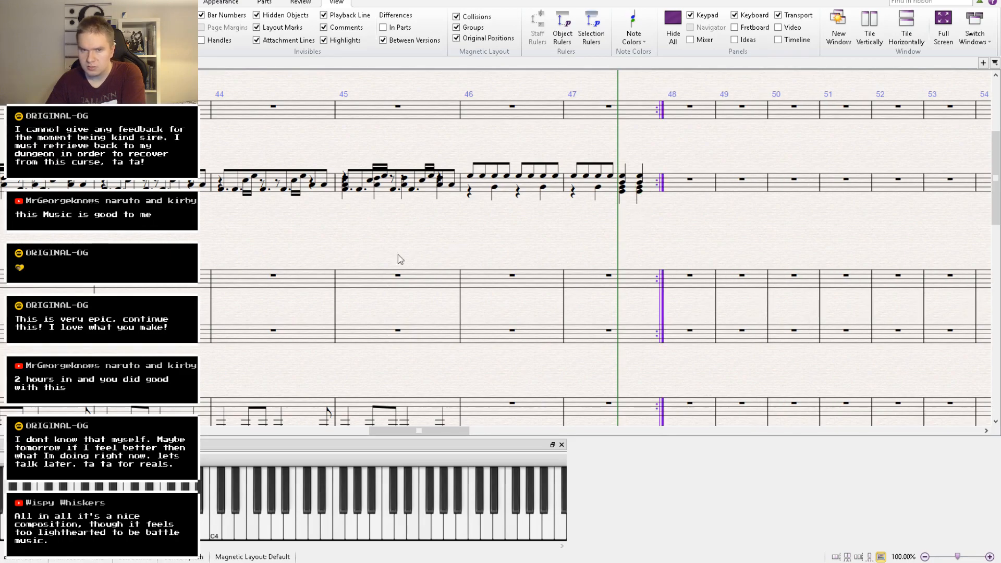
Return to the opening of the score and place a start repeat barline at the beginning of bar 1.
{"action": "left_click_drag", "start_coordinate": [333, 255], "coordinate": [995, 263]}
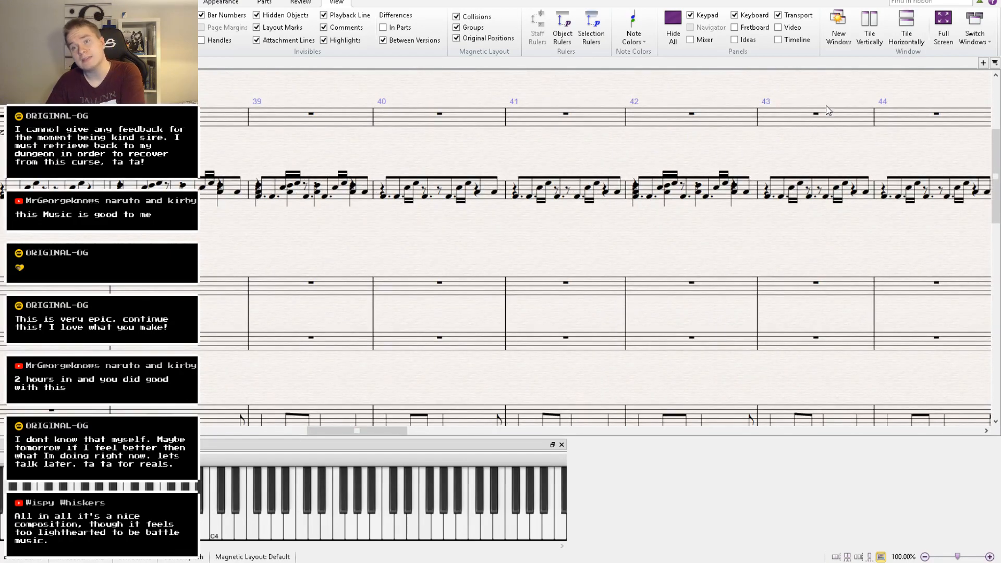
{"action": "key", "text": "Home"}
{"action": "key", "text": "Home"}
{"action": "key", "text": "Home"}
{"action": "key", "text": "Home"}
{"action": "key", "text": "Home"}
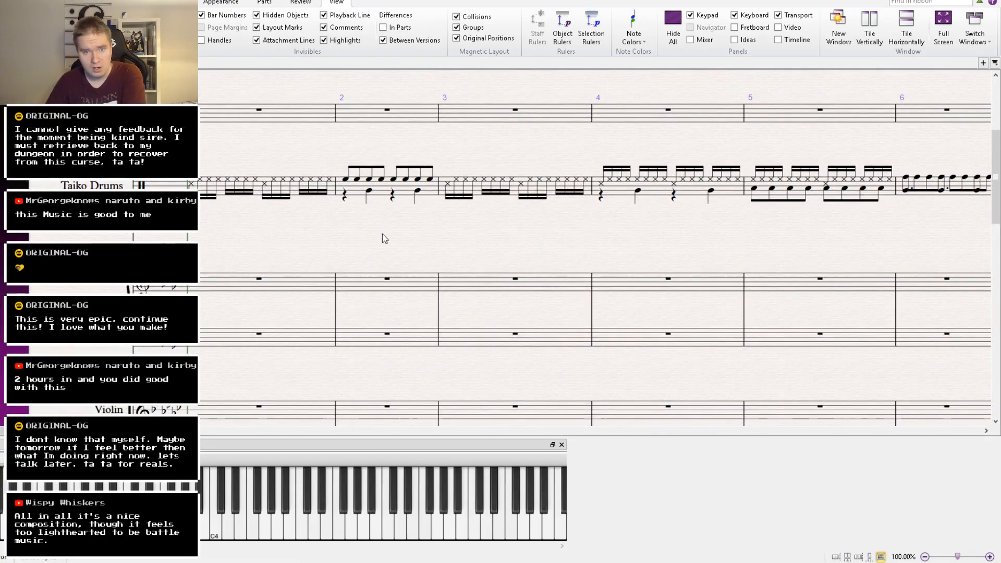
{"action": "left_click", "coordinate": [201, 207]}
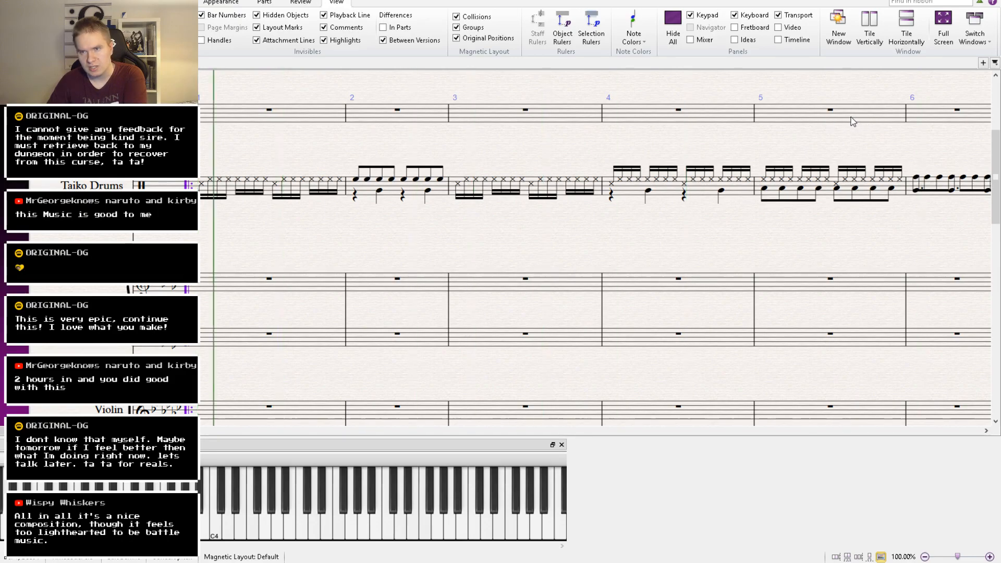
Play the score across the repeat at bar 47 back into the opening bars with the mixer shown.
{"action": "key", "text": "space"}
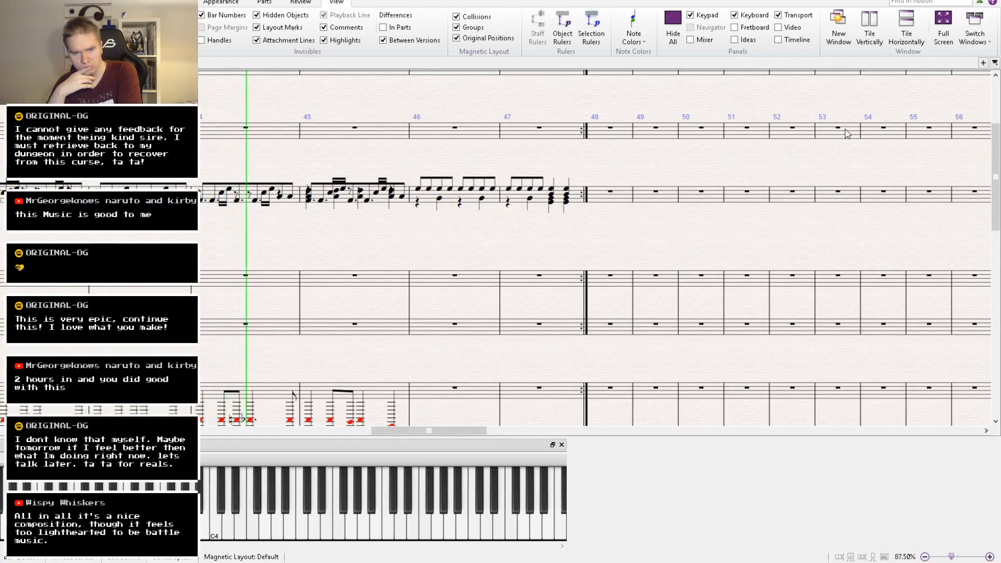
{"action": "left_click", "coordinate": [691, 40]}
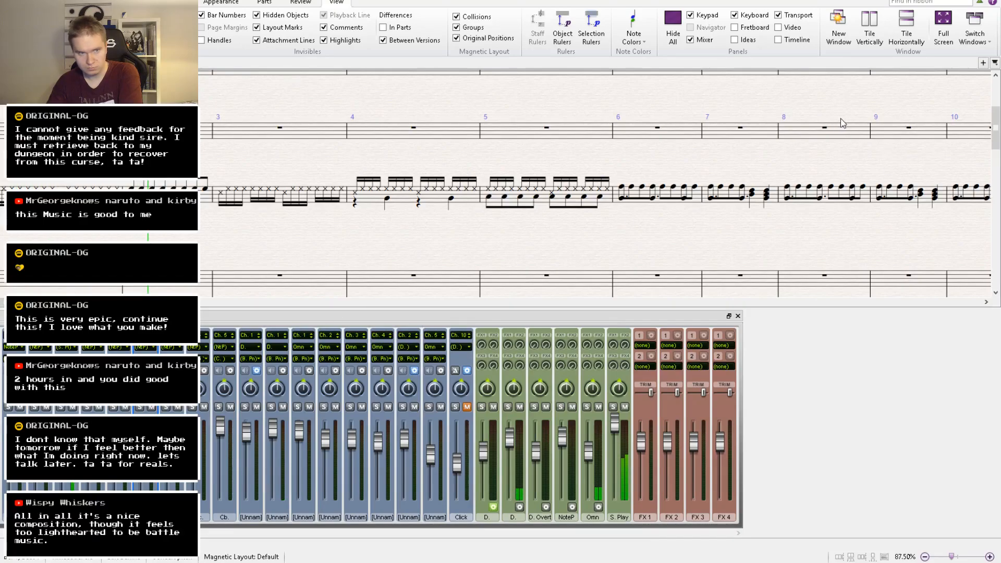
{"action": "key", "text": "space"}
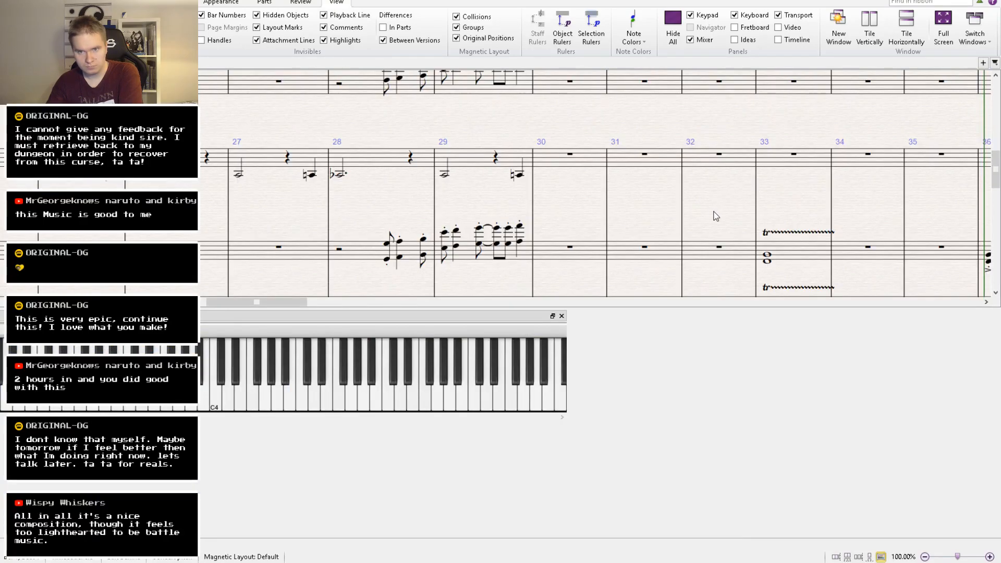
Play the riff from bar 36 through the repeat at bar 47 into the opening bars, and stop playback.
{"action": "left_click_drag", "start_coordinate": [715, 213], "coordinate": [410, 149]}
{"action": "left_click_drag", "start_coordinate": [719, 171], "coordinate": [221, 268]}
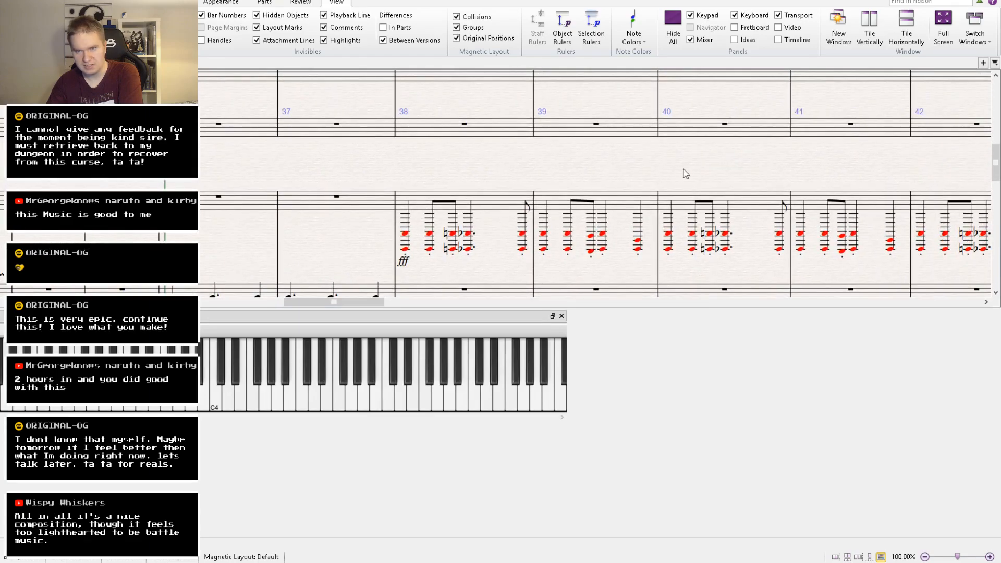
{"action": "left_click_drag", "start_coordinate": [688, 173], "coordinate": [412, 143]}
{"action": "left_click_drag", "start_coordinate": [800, 147], "coordinate": [404, 179]}
{"action": "left_click_drag", "start_coordinate": [727, 154], "coordinate": [796, 149]}
{"action": "scroll", "coordinate": [824, 116], "scroll_direction": "down", "scroll_amount": 1}
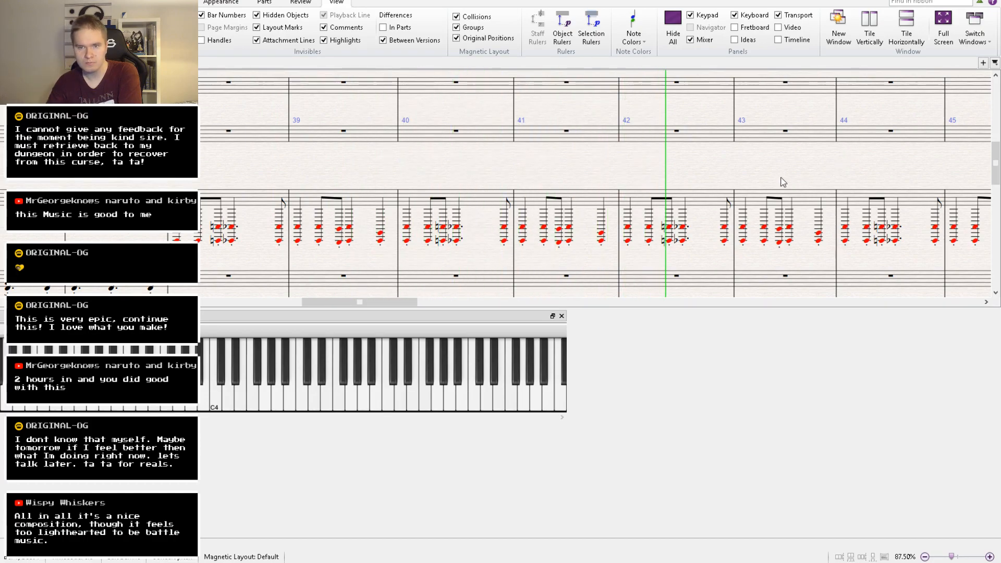
{"action": "left_click_drag", "start_coordinate": [784, 182], "coordinate": [369, 186]}
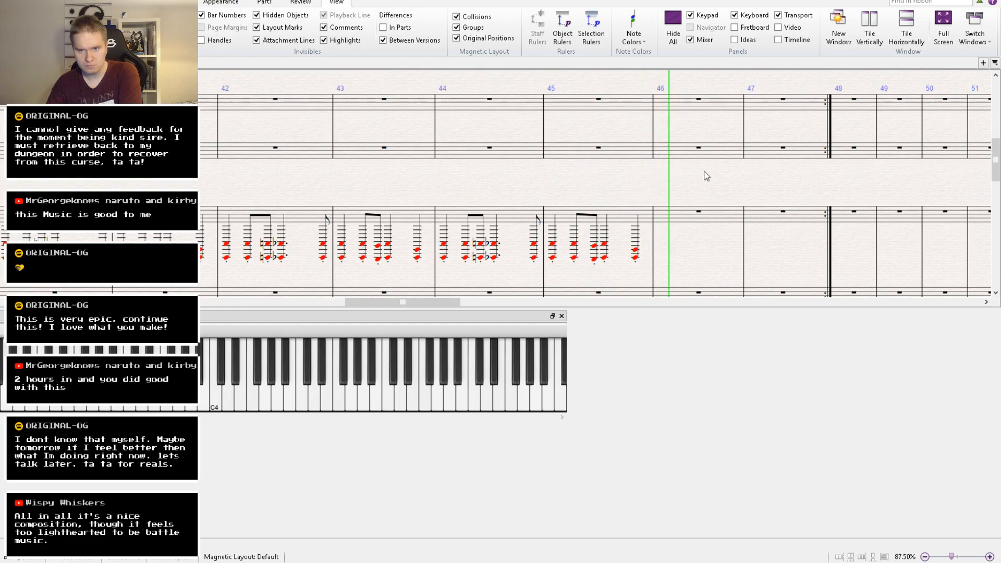
{"action": "left_click_drag", "start_coordinate": [710, 172], "coordinate": [489, 226]}
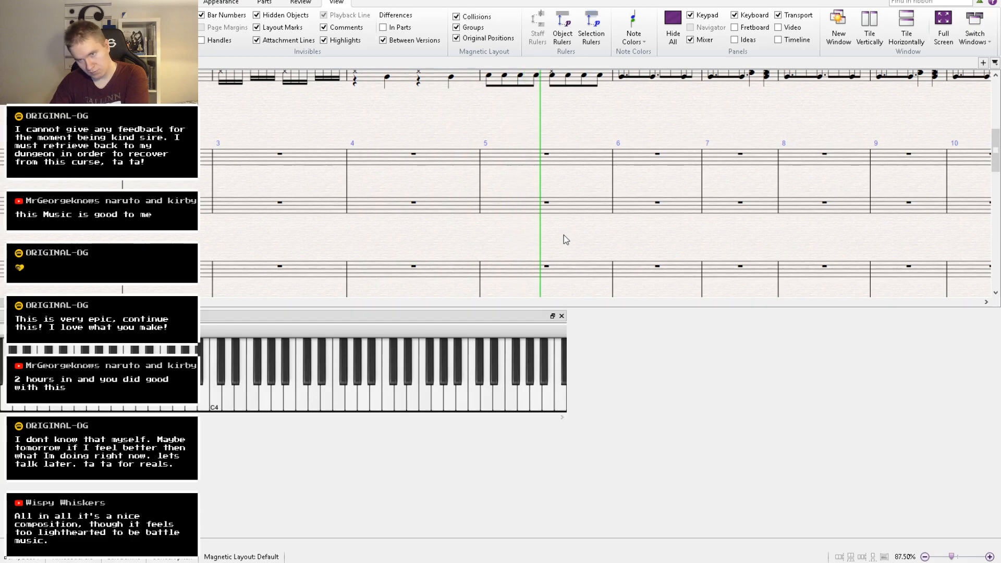
{"action": "key", "text": "space"}
Switch to YouTube, play the "Pull My Finger" Cyanide & Happiness short with the volume raised, and pause it at 0:52.
{"action": "left_click", "coordinate": [19, 27]}
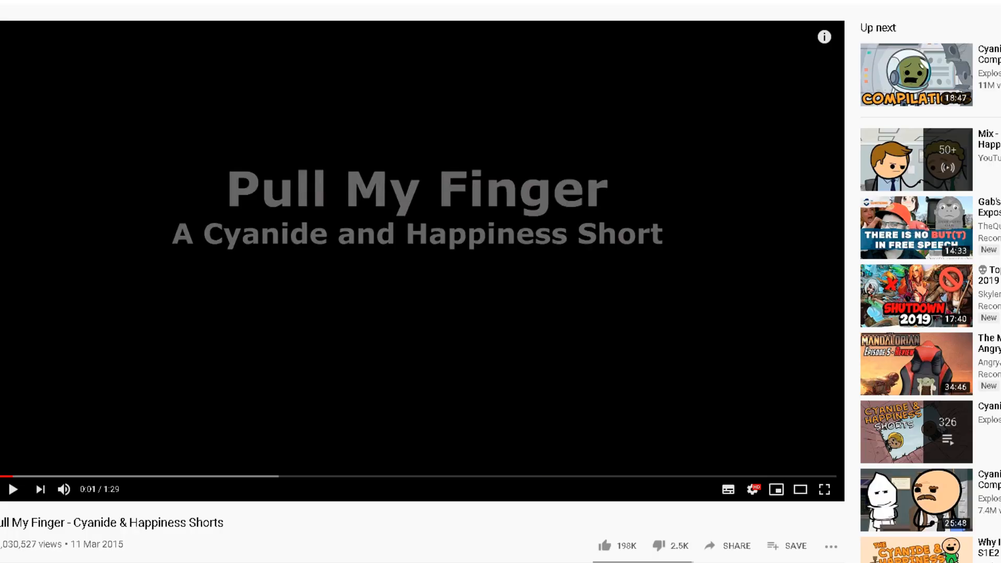
{"action": "left_click", "coordinate": [296, 295]}
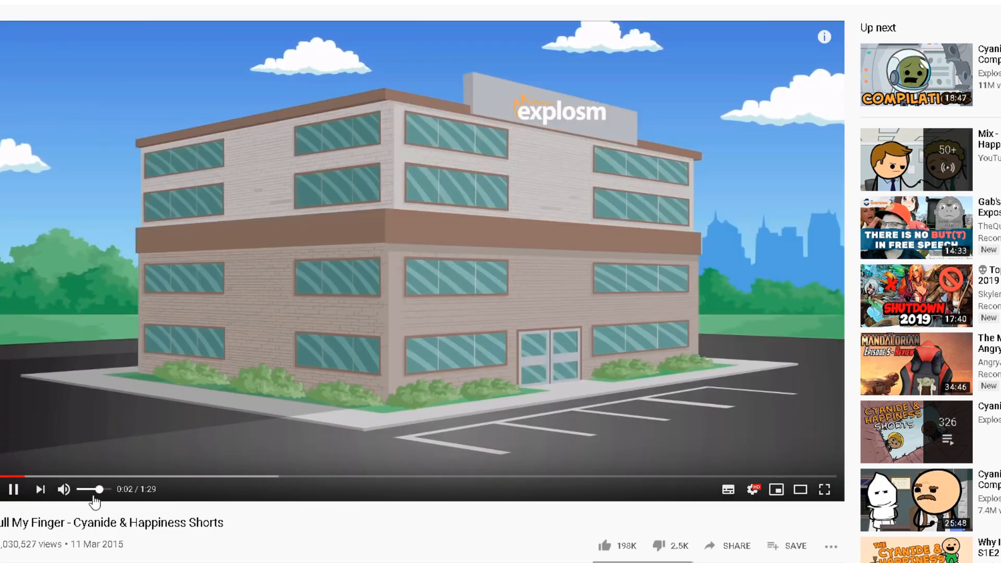
{"action": "left_click_drag", "start_coordinate": [99, 495], "coordinate": [108, 495]}
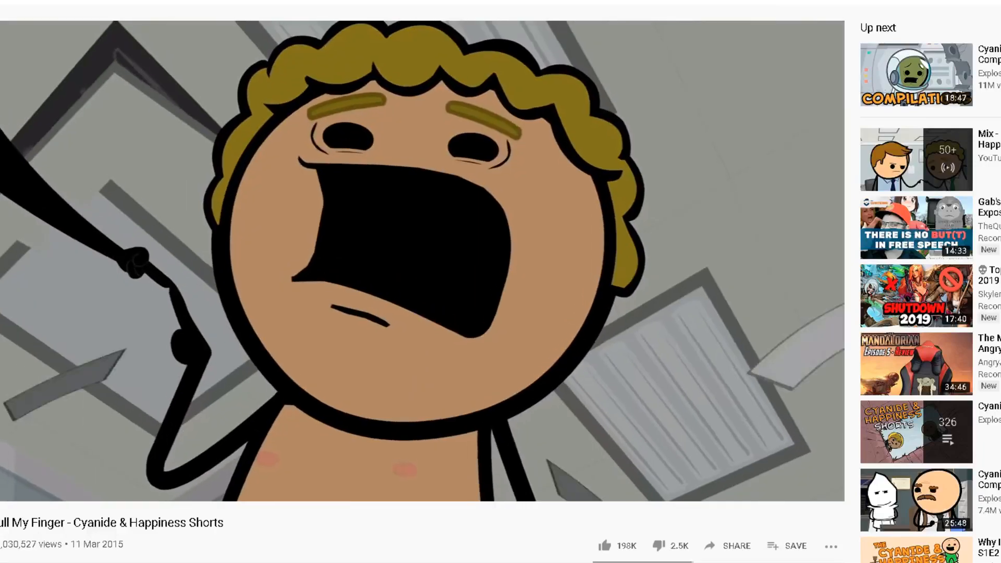
{"action": "left_click", "coordinate": [467, 339]}
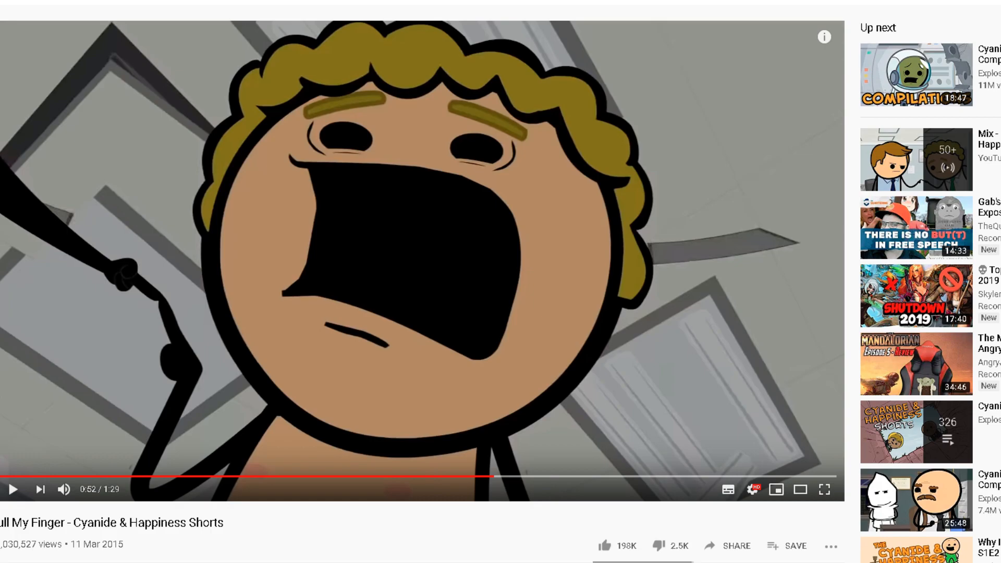
Examine the view count, description and top comments of the "Pull My Finger" video, and skip ahead toward its ending.
{"action": "scroll", "coordinate": [428, 537], "scroll_direction": "down", "scroll_amount": 6}
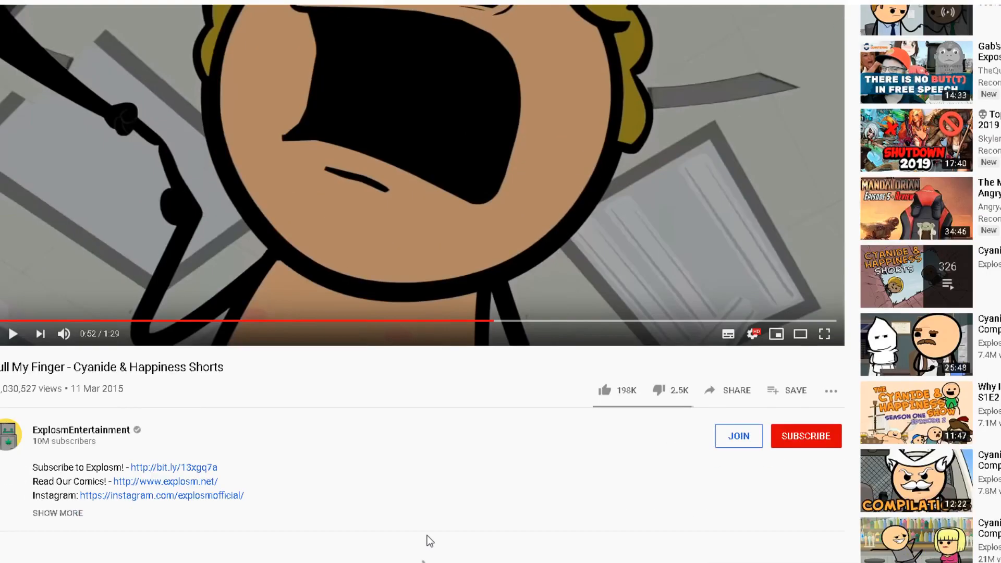
{"action": "scroll", "coordinate": [427, 536], "scroll_direction": "up", "scroll_amount": 2}
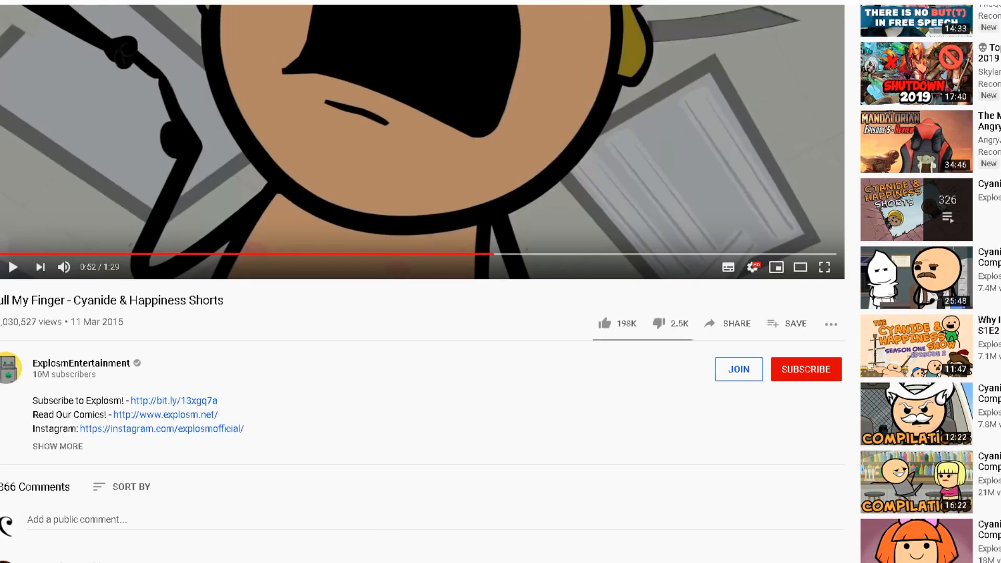
{"action": "left_click_drag", "start_coordinate": [2, 322], "coordinate": [33, 323]}
{"action": "middle_click", "coordinate": [386, 414]}
{"action": "scroll", "coordinate": [384, 439], "scroll_direction": "down", "scroll_amount": 5}
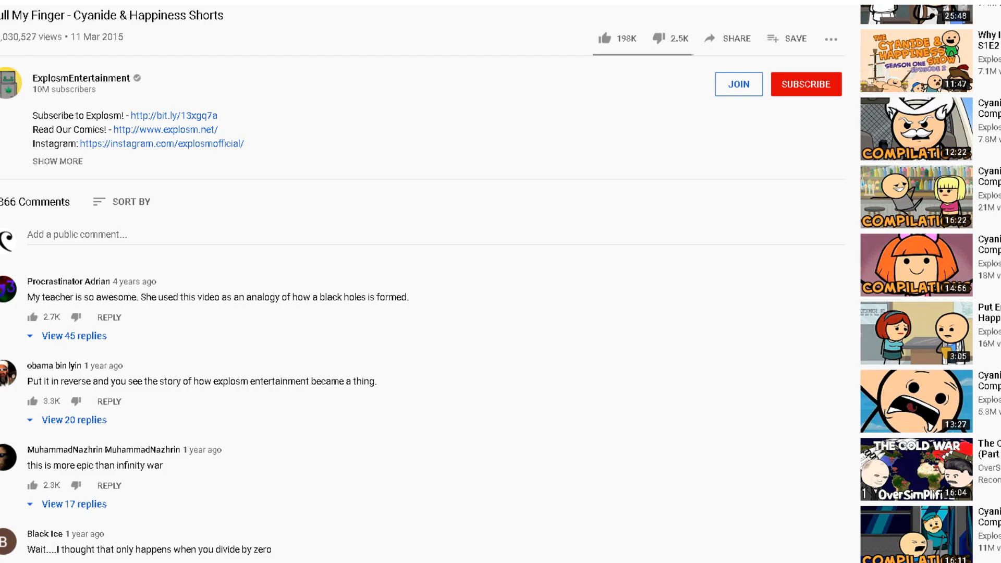
{"action": "scroll", "coordinate": [545, 390], "scroll_direction": "up", "scroll_amount": 10}
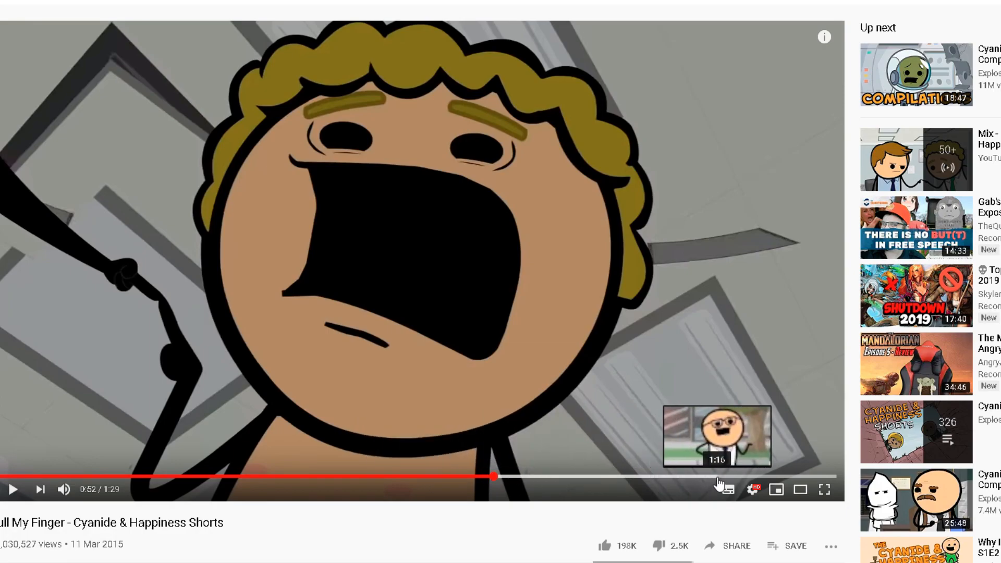
{"action": "left_click", "coordinate": [672, 476]}
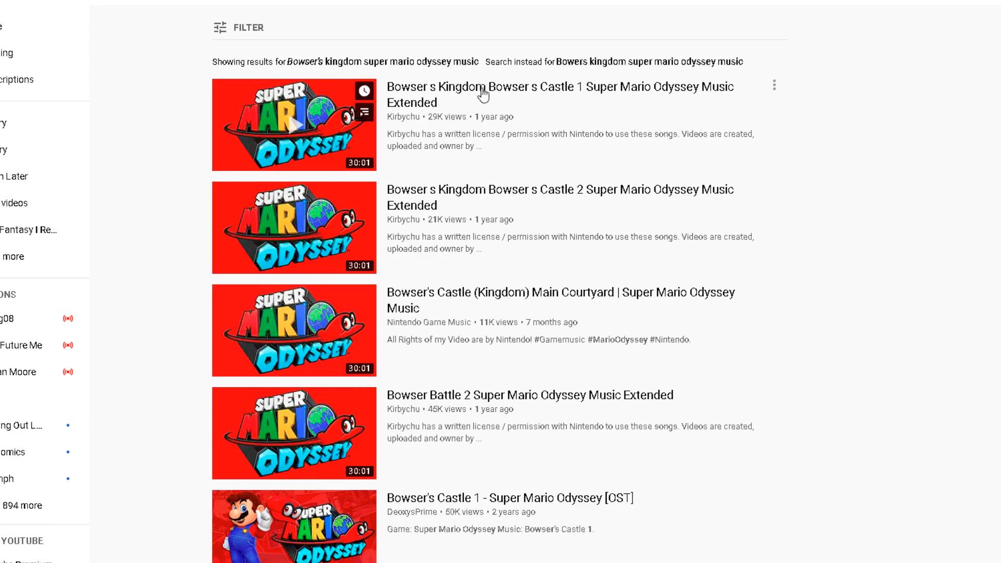
Play the "Bowser s Kingdom Bowser s Castle 1 Super Mario Odyssey Music Extended" result and adjust its volume to around half.
{"action": "left_click", "coordinate": [465, 93]}
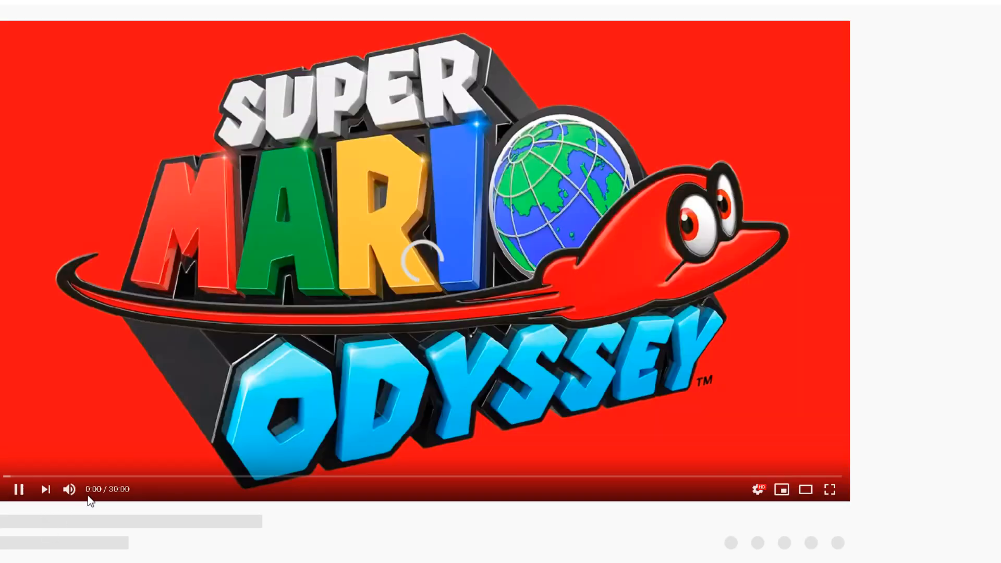
{"action": "left_click", "coordinate": [91, 493]}
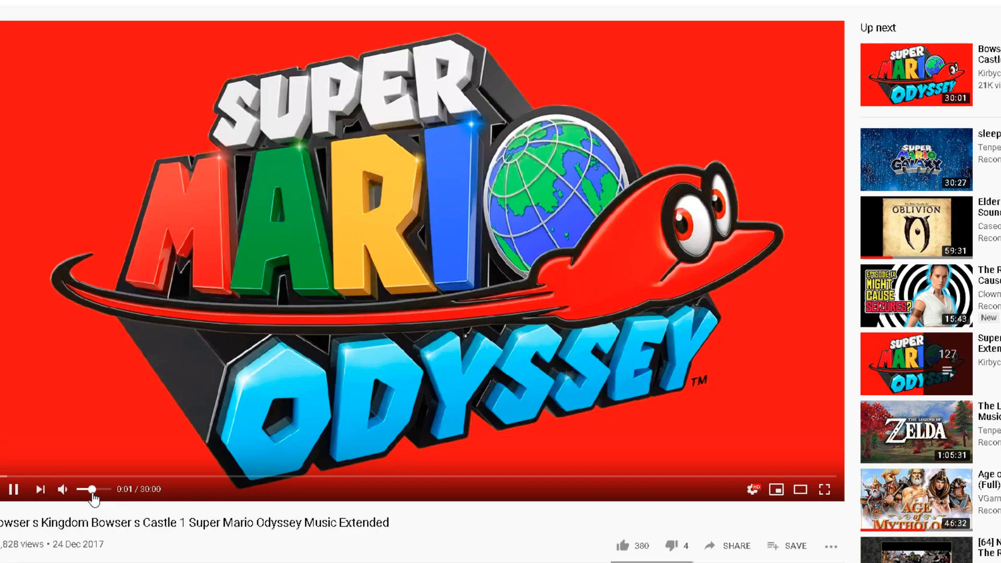
{"action": "left_click_drag", "start_coordinate": [93, 494], "coordinate": [98, 494]}
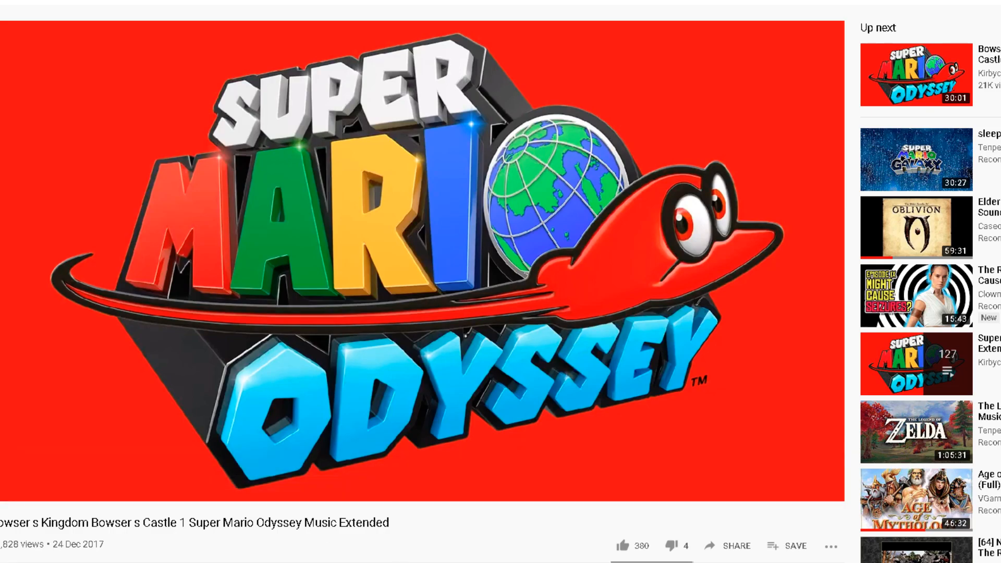